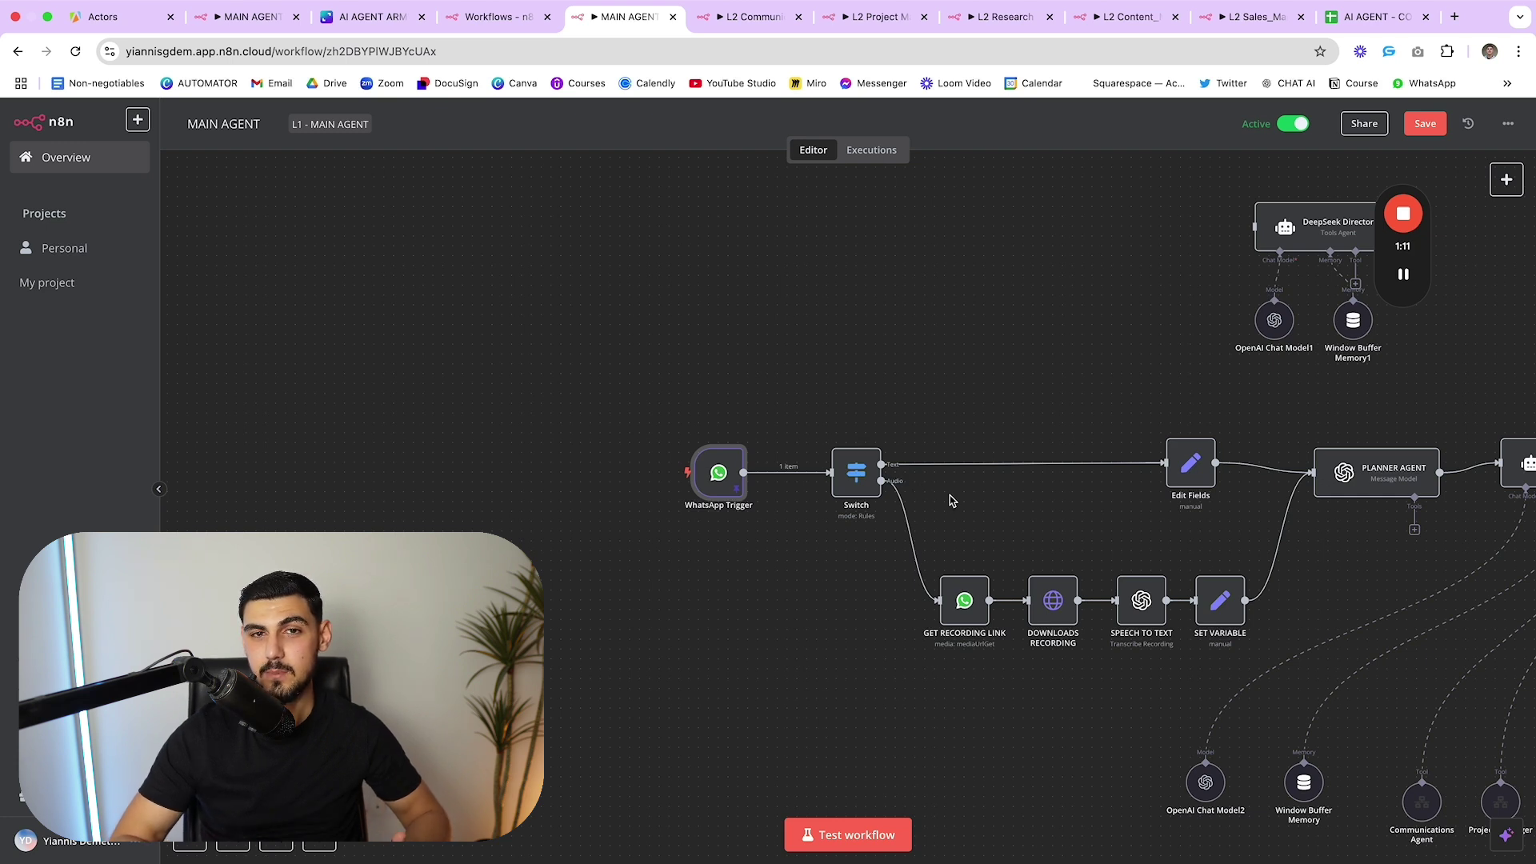
# - Review the Switch node's text and audio routing rules and their output names
pyautogui.scroll(2, 942, 501)
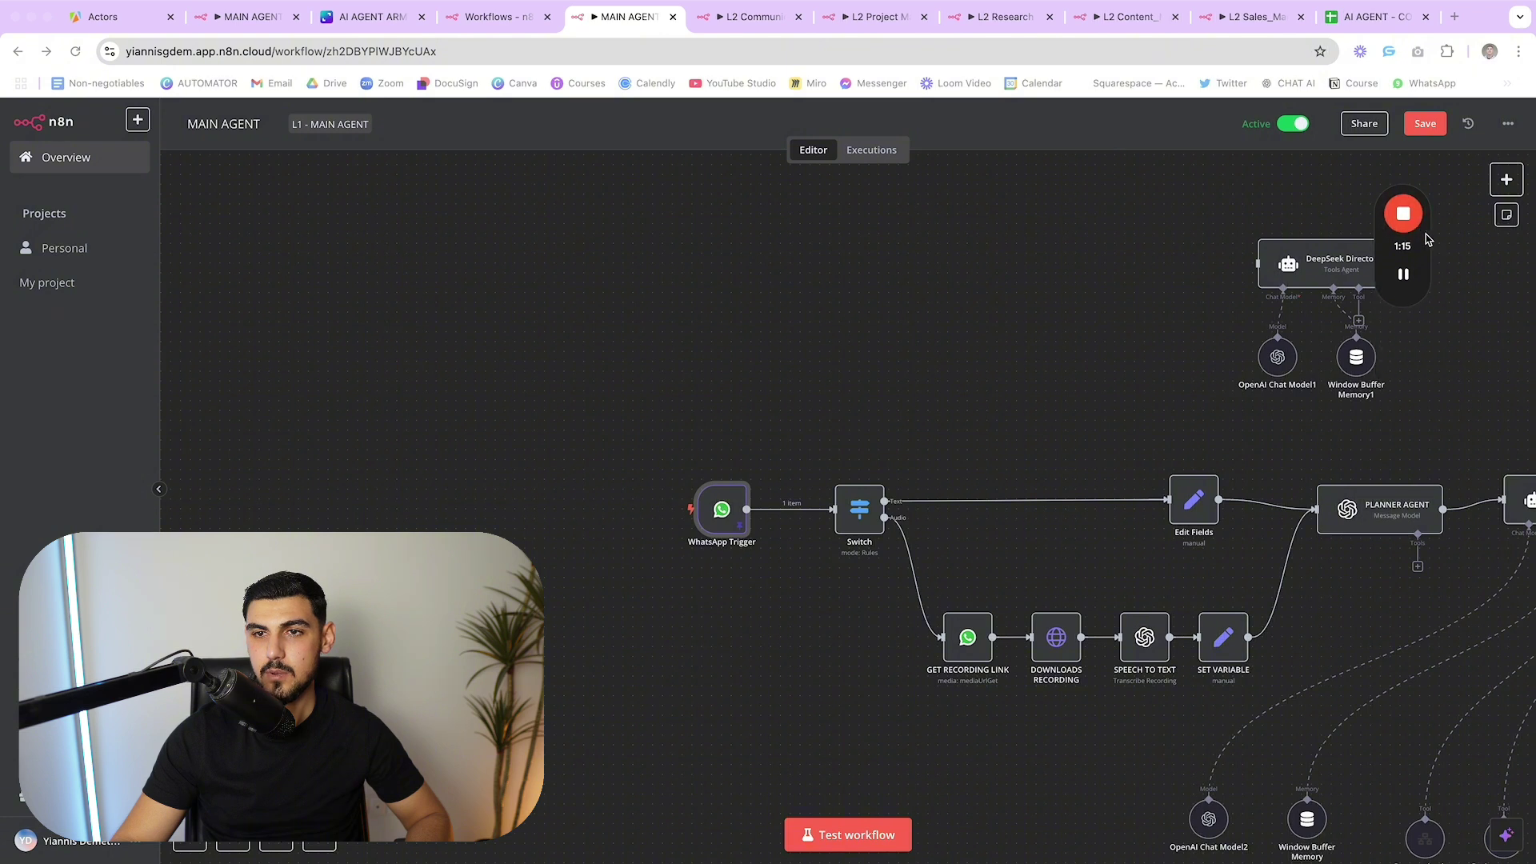
pyautogui.moveTo(1428, 234); pyautogui.dragTo(1525, 189)
pyautogui.scroll(-3, 880, 479)
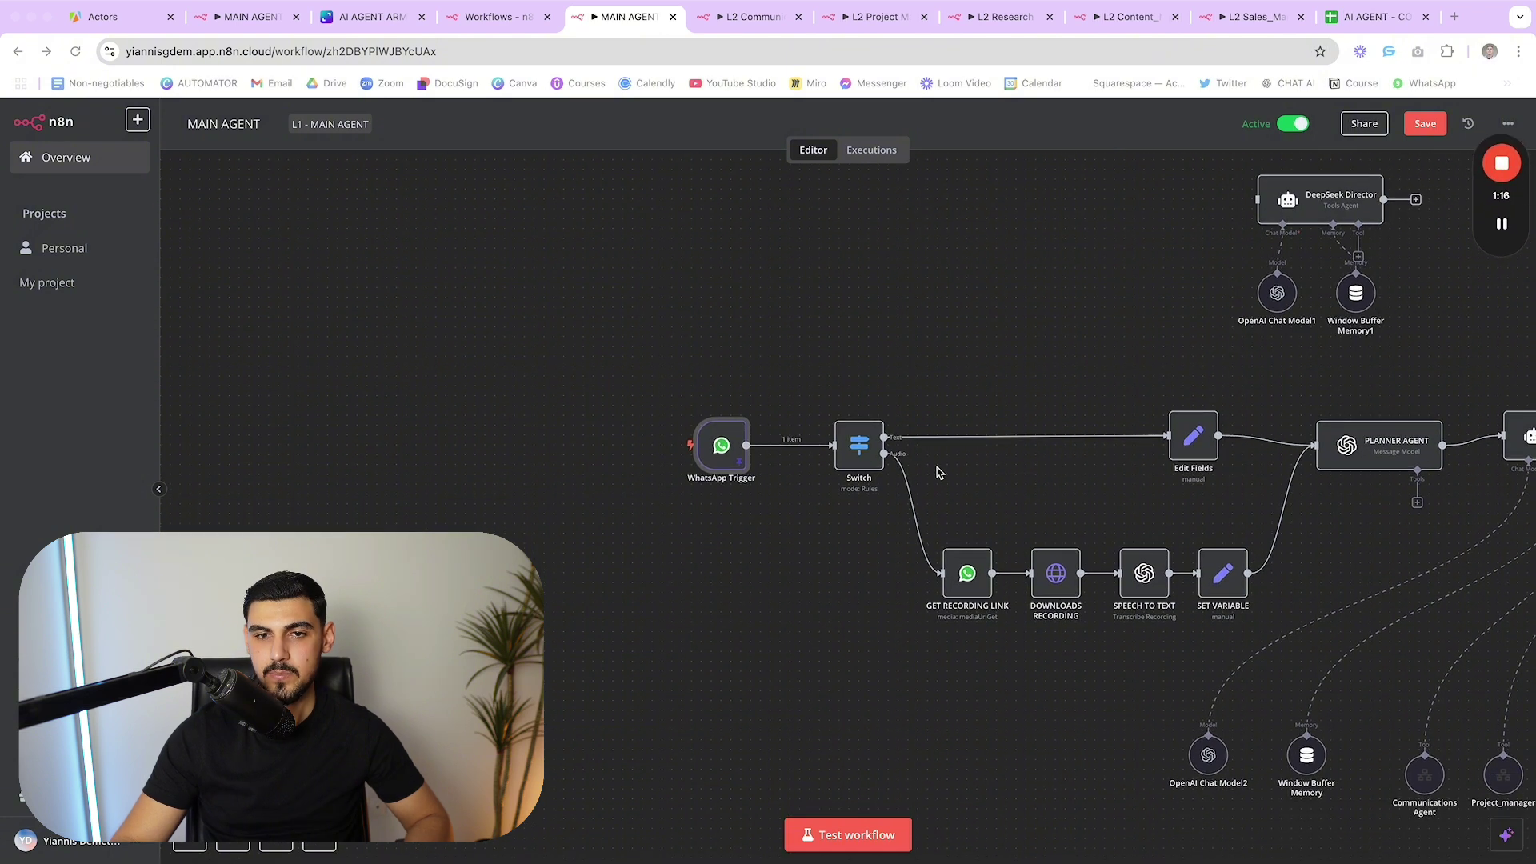
pyautogui.doubleClick(850, 454)
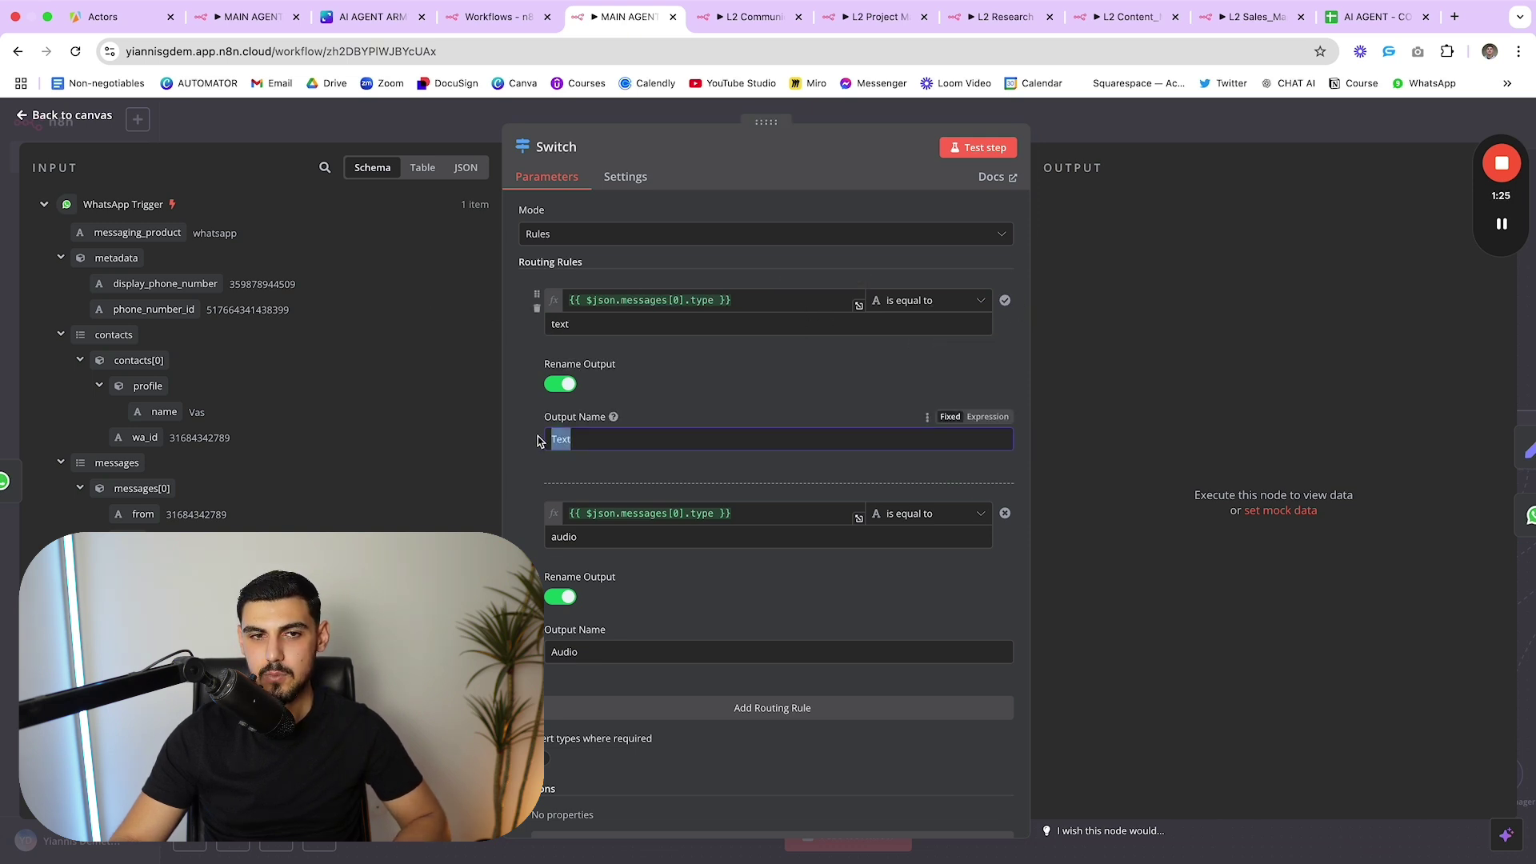
pyautogui.click(776, 476)
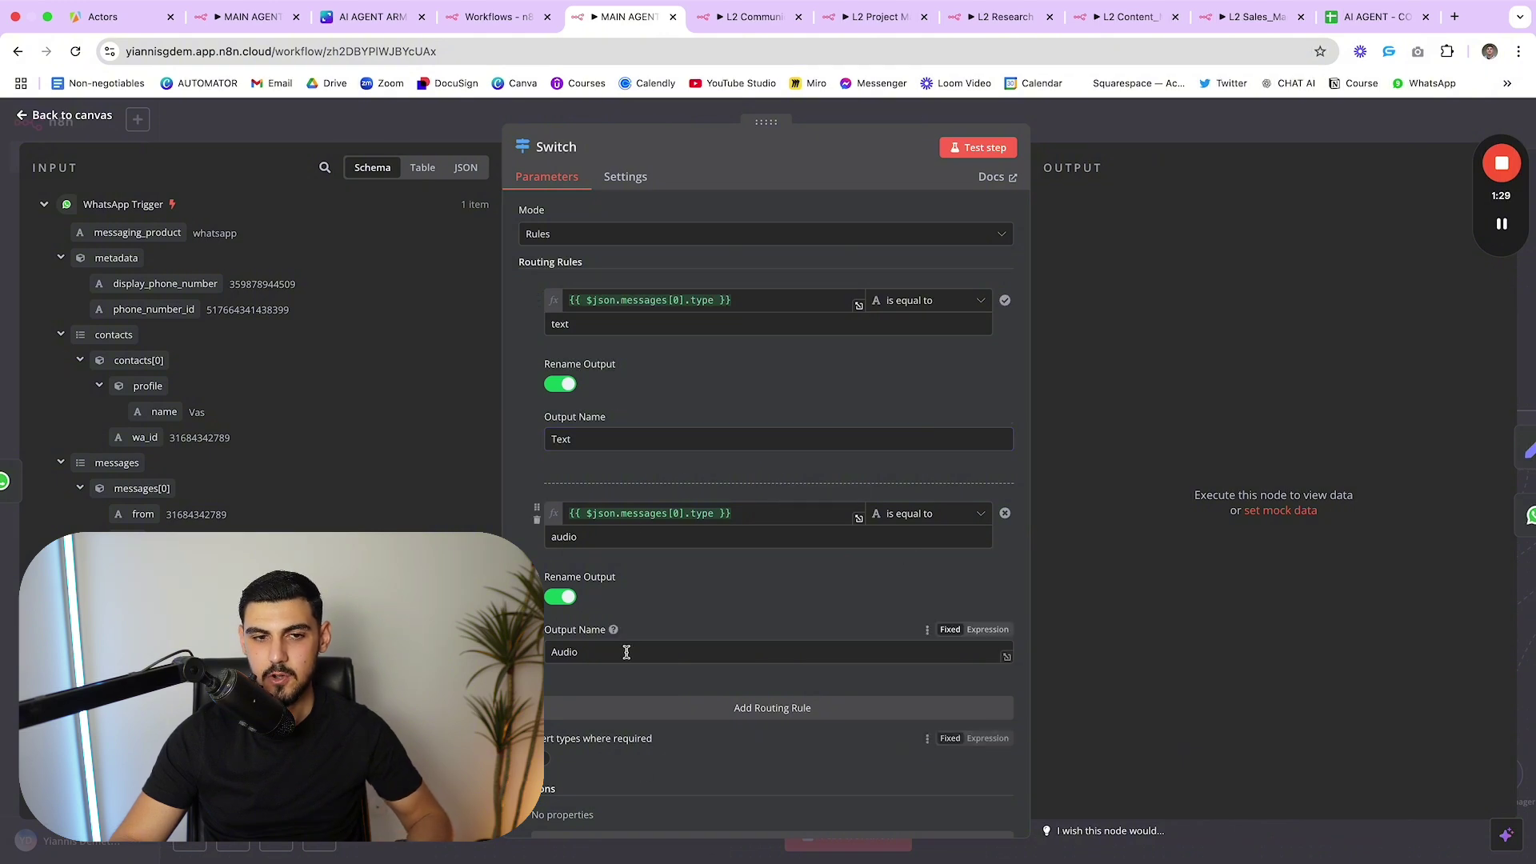
pyautogui.doubleClick(592, 652)
pyautogui.click(1273, 233)
pyautogui.press('Escape')
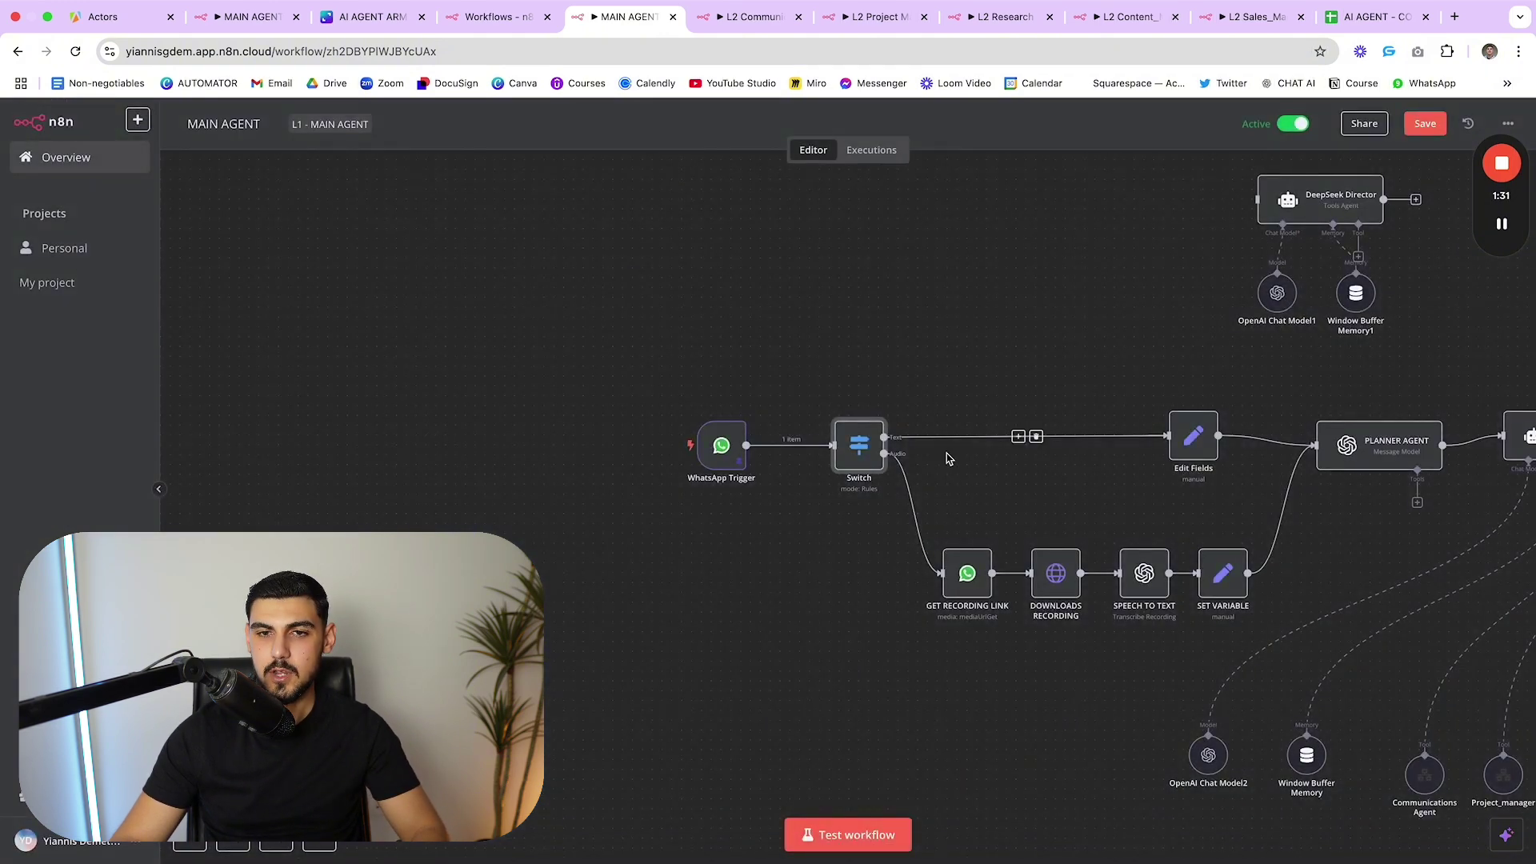
# - Move the Edit Fields node slightly closer to Switch and align PLANNER AGENT level with Edit Fields and DIRECTOR AGENT
pyautogui.hscroll(3, 946, 458)
pyautogui.moveTo(829, 383); pyautogui.dragTo(1132, 622)
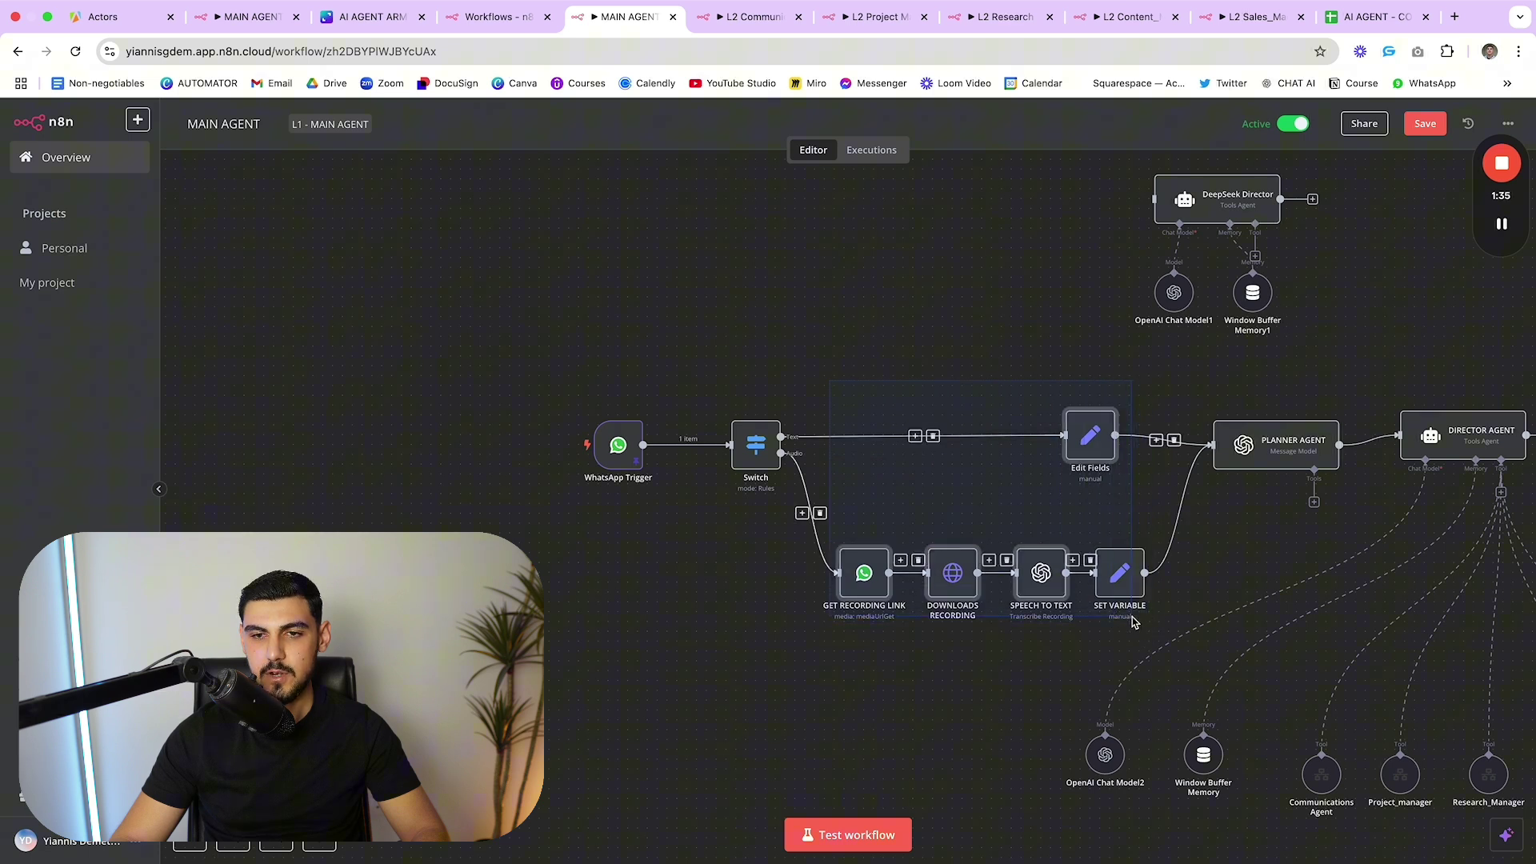
pyautogui.click(1176, 596)
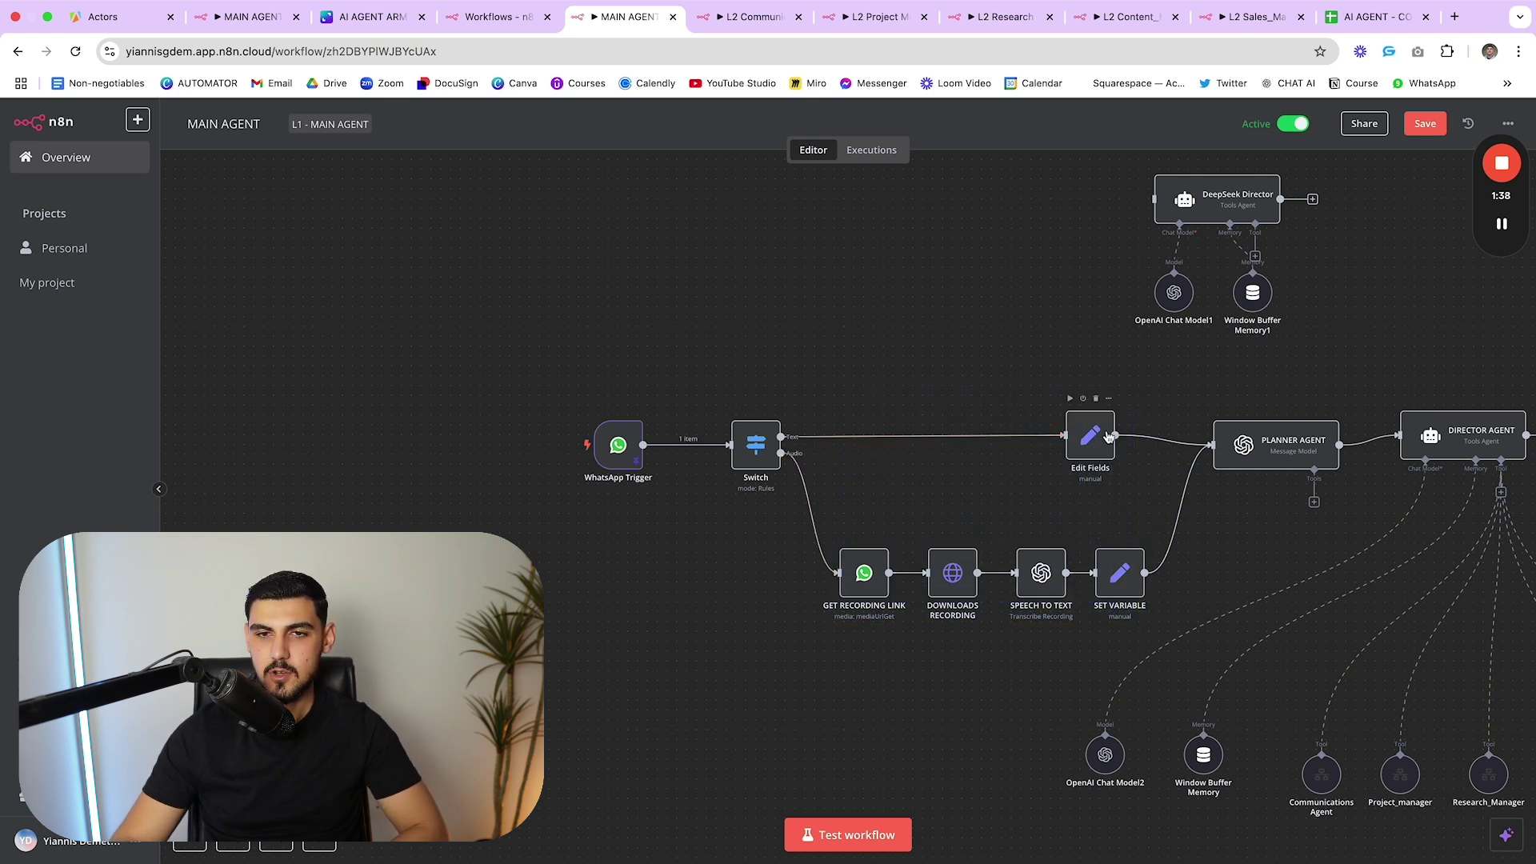
pyautogui.moveTo(1107, 436); pyautogui.dragTo(1069, 436)
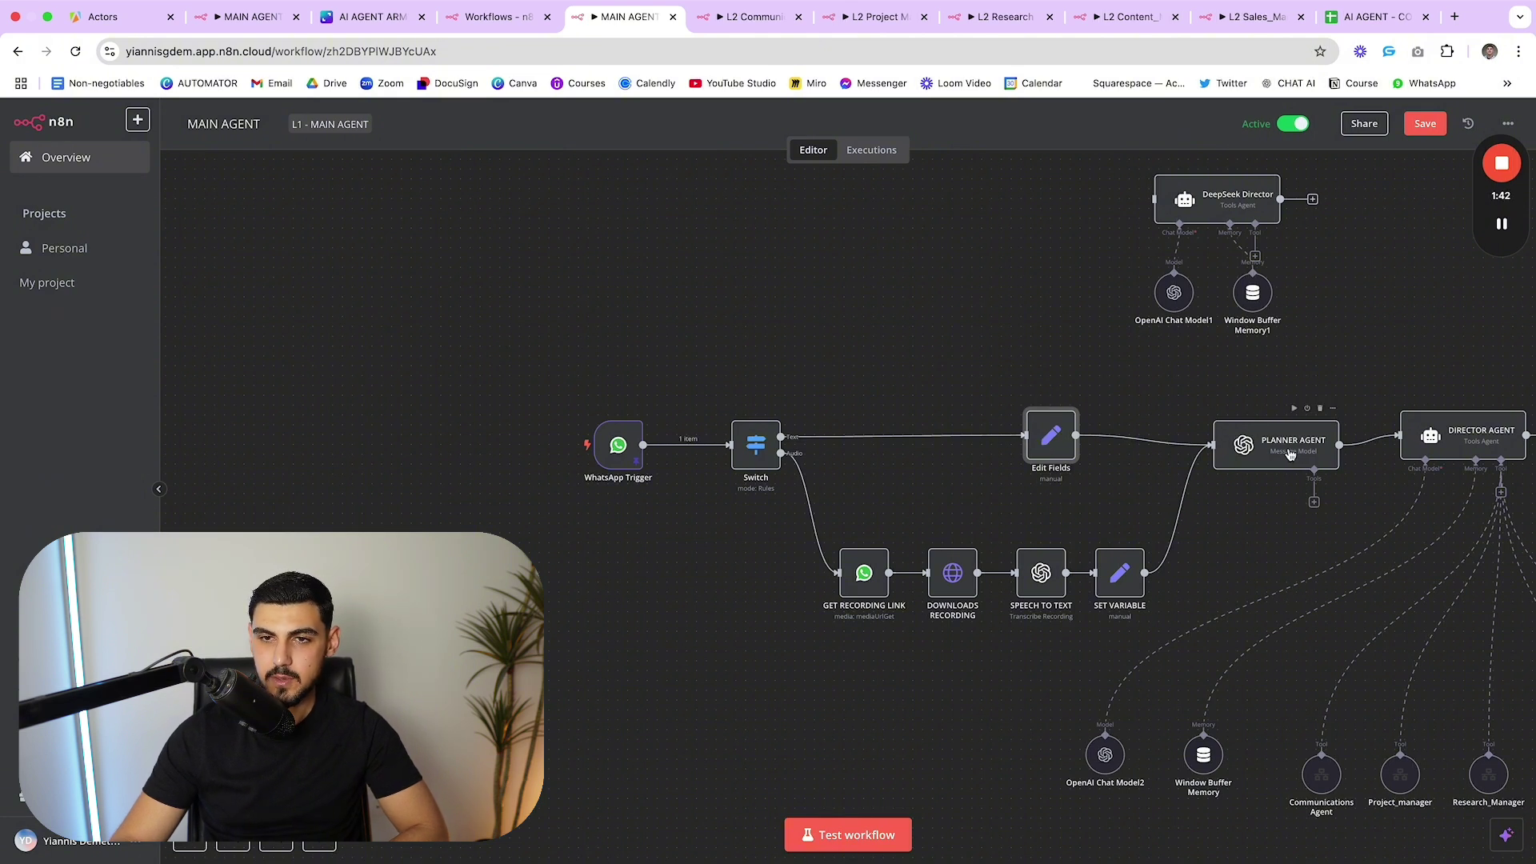
pyautogui.moveTo(1290, 454); pyautogui.dragTo(1286, 444)
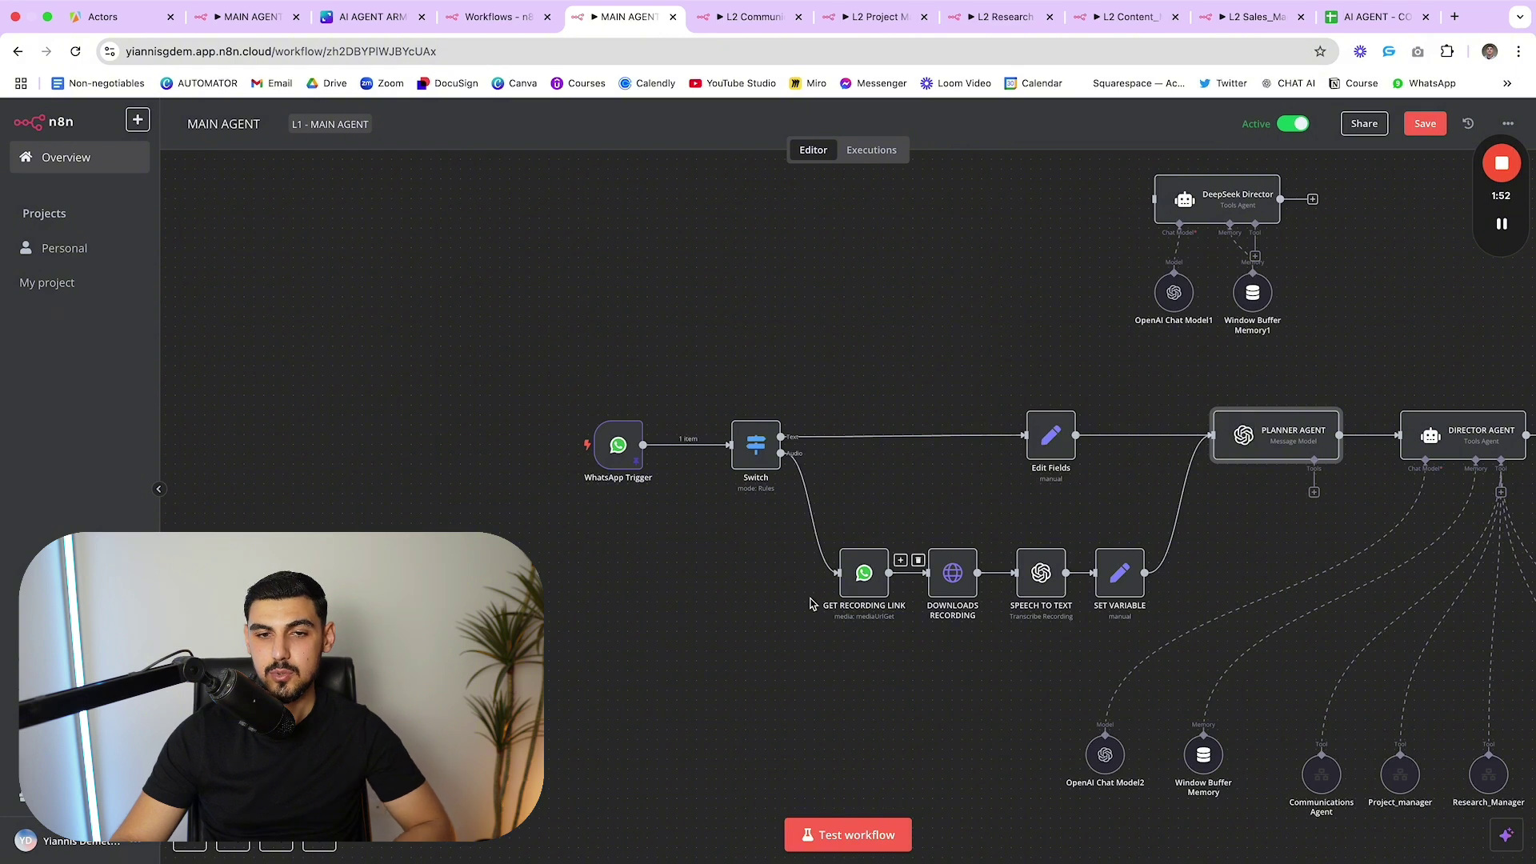
# - Inspect the GET RECORDING LINK node's media download settings and its Media ID expression in the audio branch
pyautogui.moveTo(891, 555); pyautogui.dragTo(1042, 544)
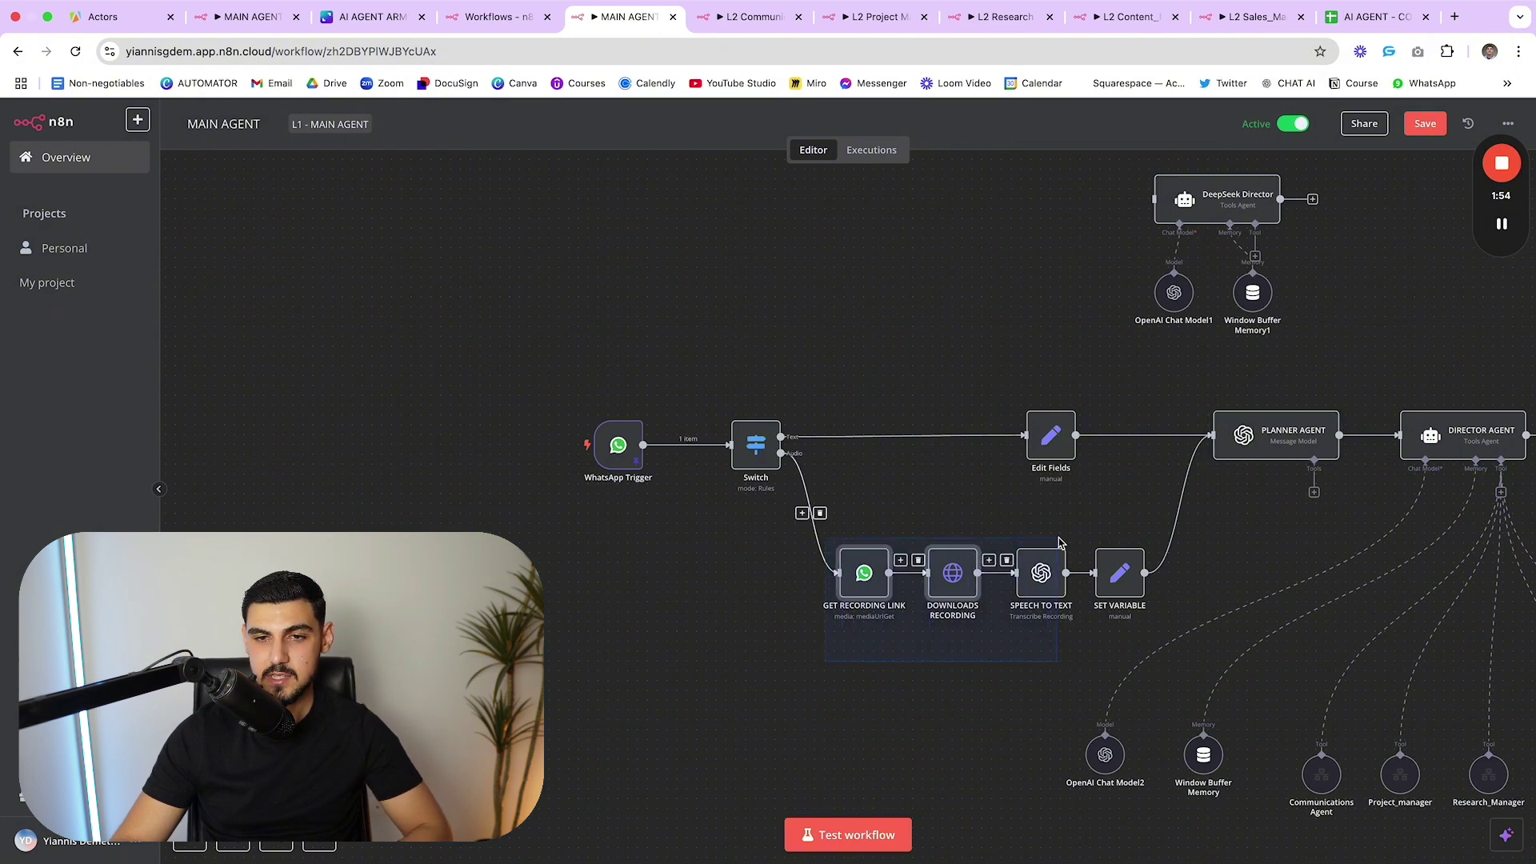
pyautogui.click(990, 716)
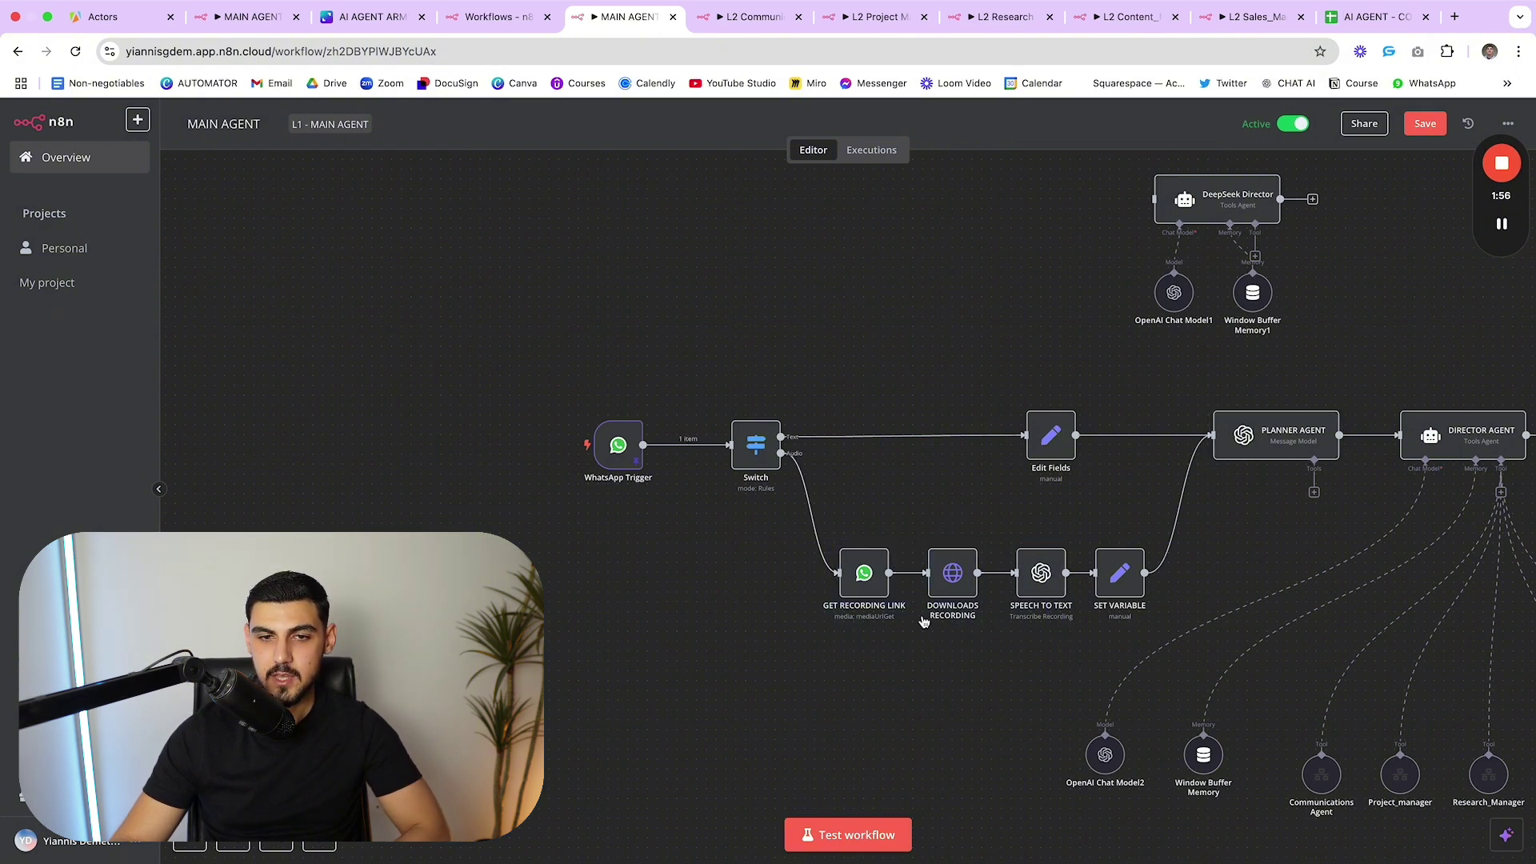
pyautogui.scroll(-2, 866, 576)
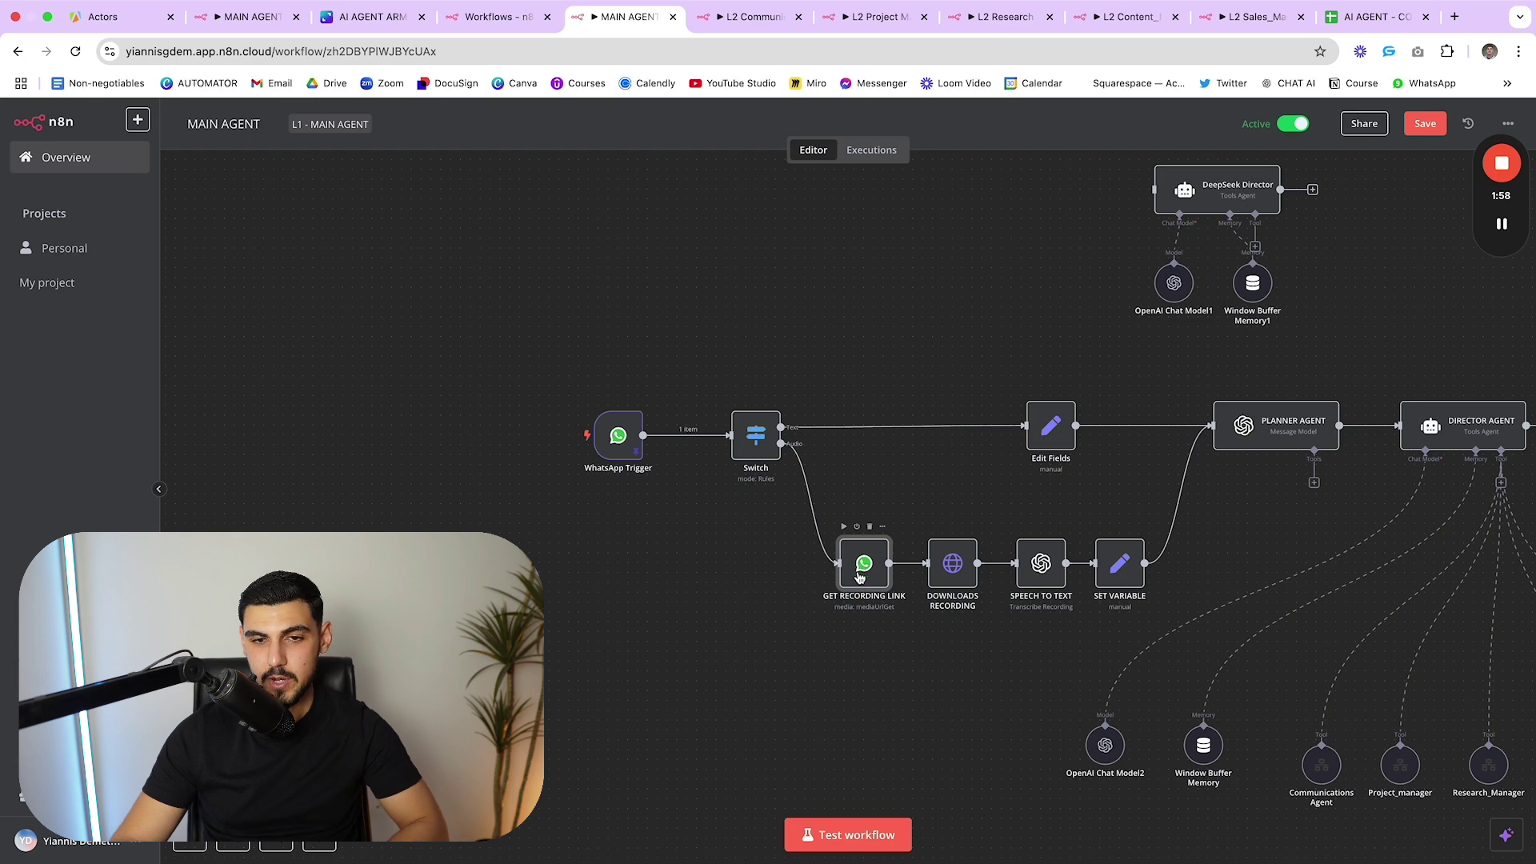
pyautogui.doubleClick(864, 571)
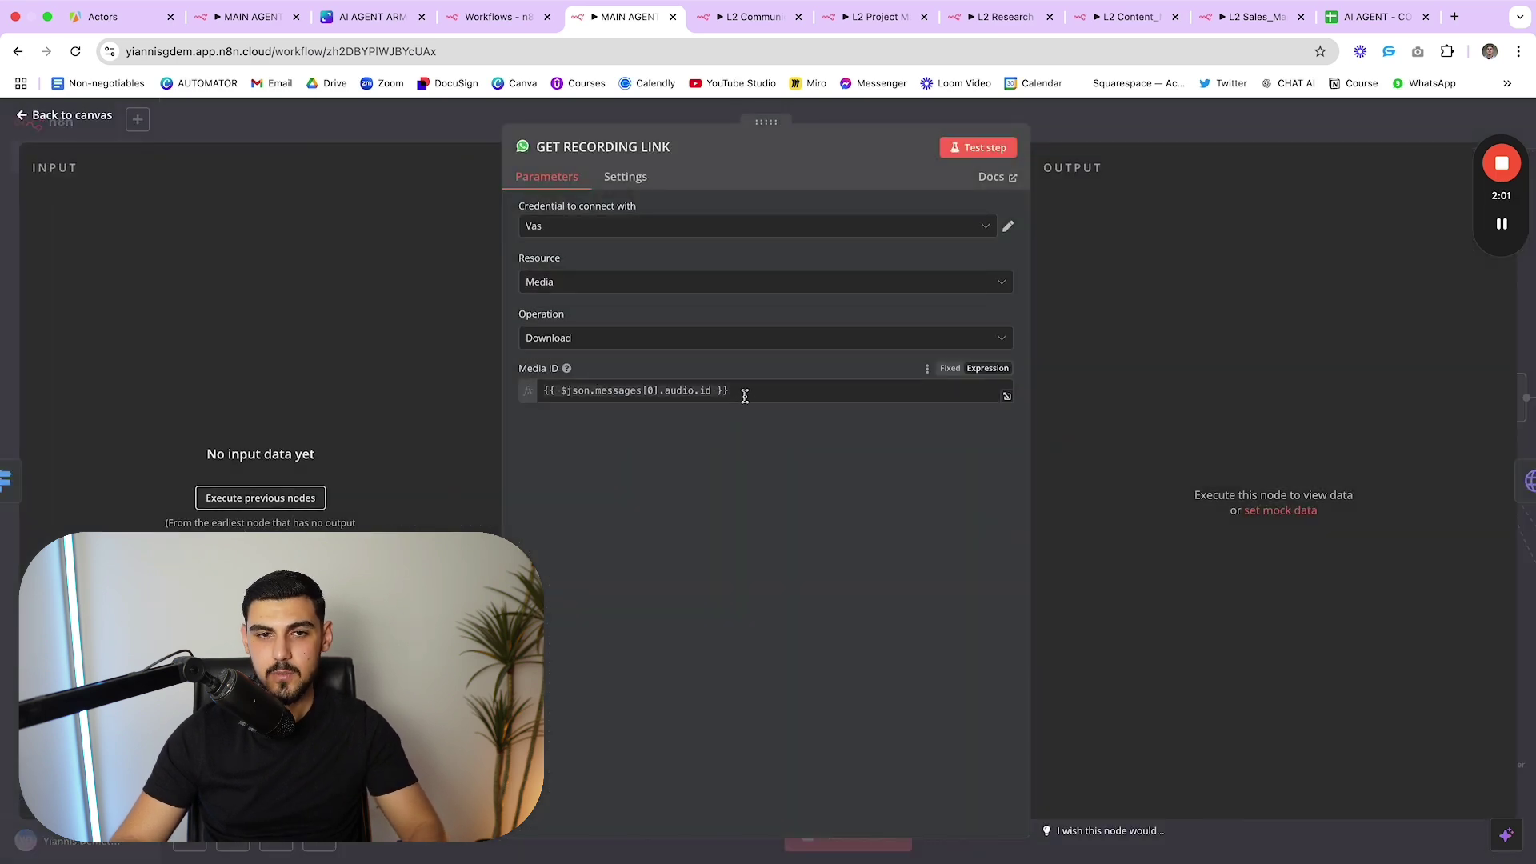
pyautogui.moveTo(742, 394); pyautogui.dragTo(679, 392)
pyautogui.press('Escape')
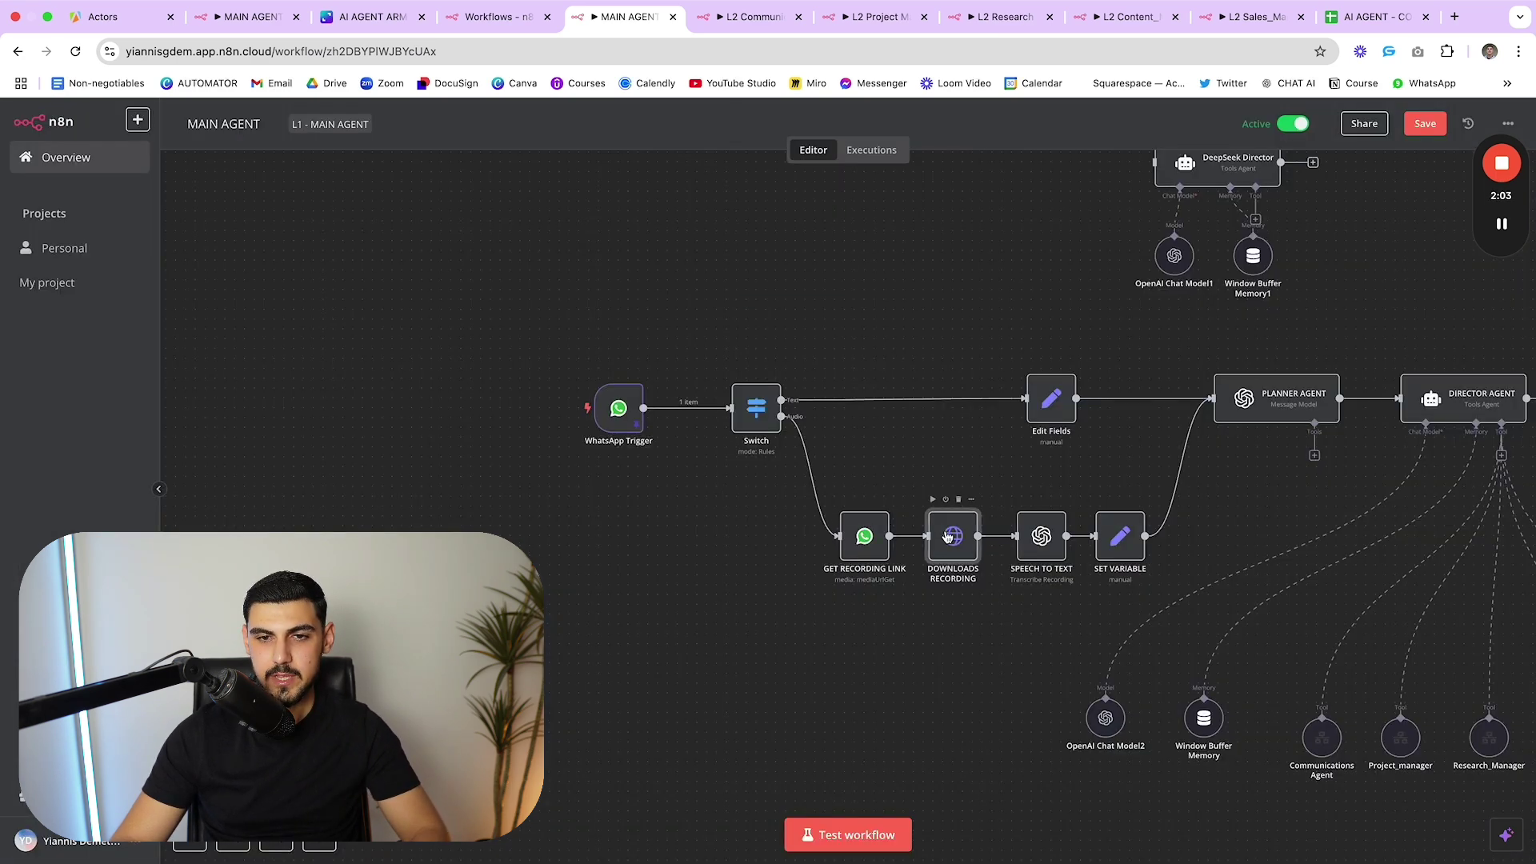
# - Check the request settings of DOWNLOADS RECORDING and the transcription settings of SPEECH TO TEXT
pyautogui.doubleClick(946, 537)
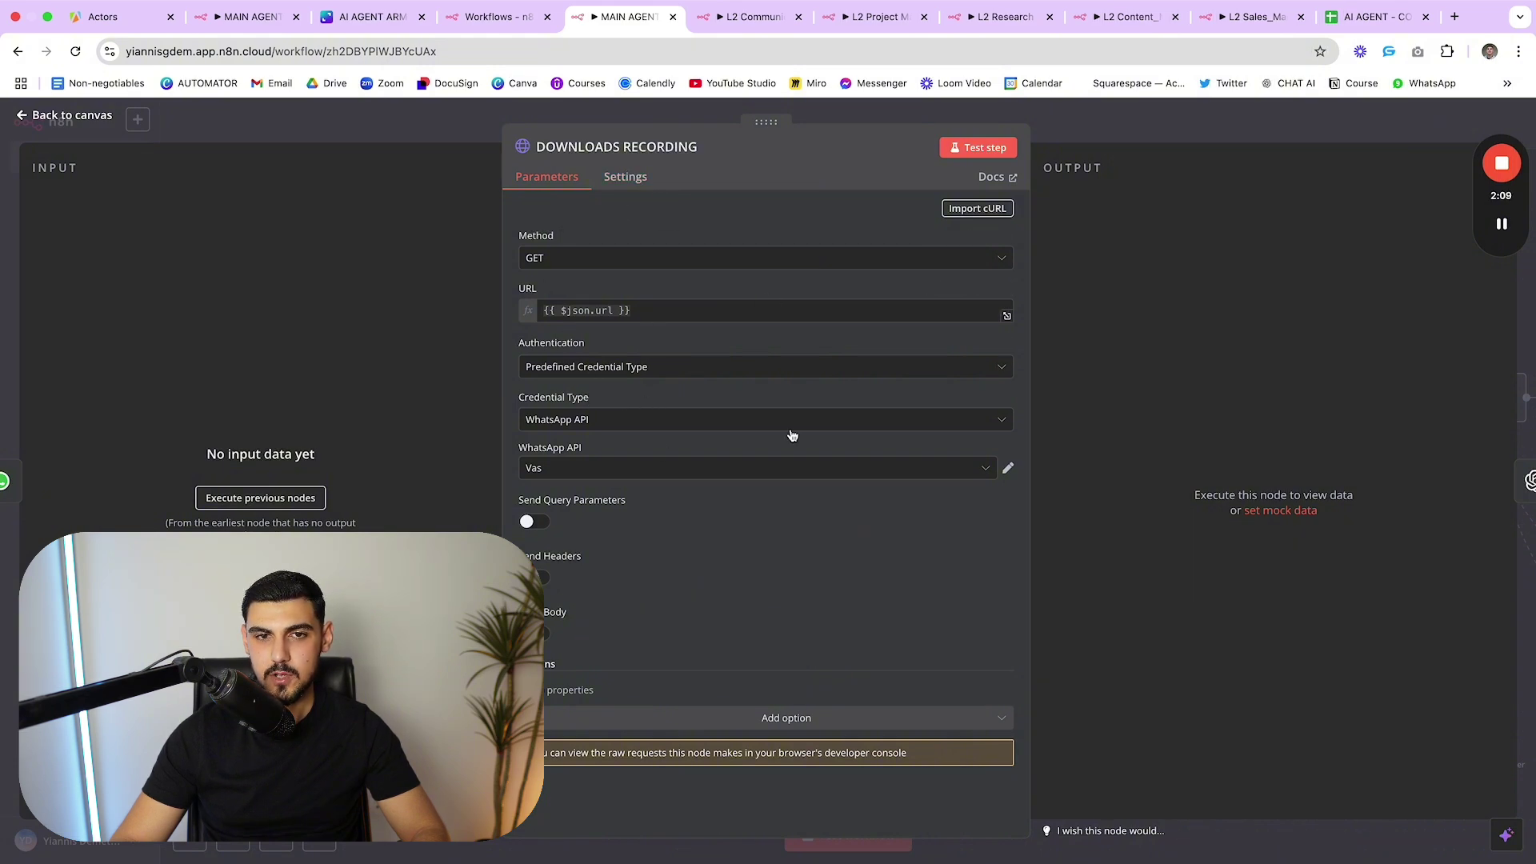
pyautogui.press('Escape')
pyautogui.doubleClick(1044, 536)
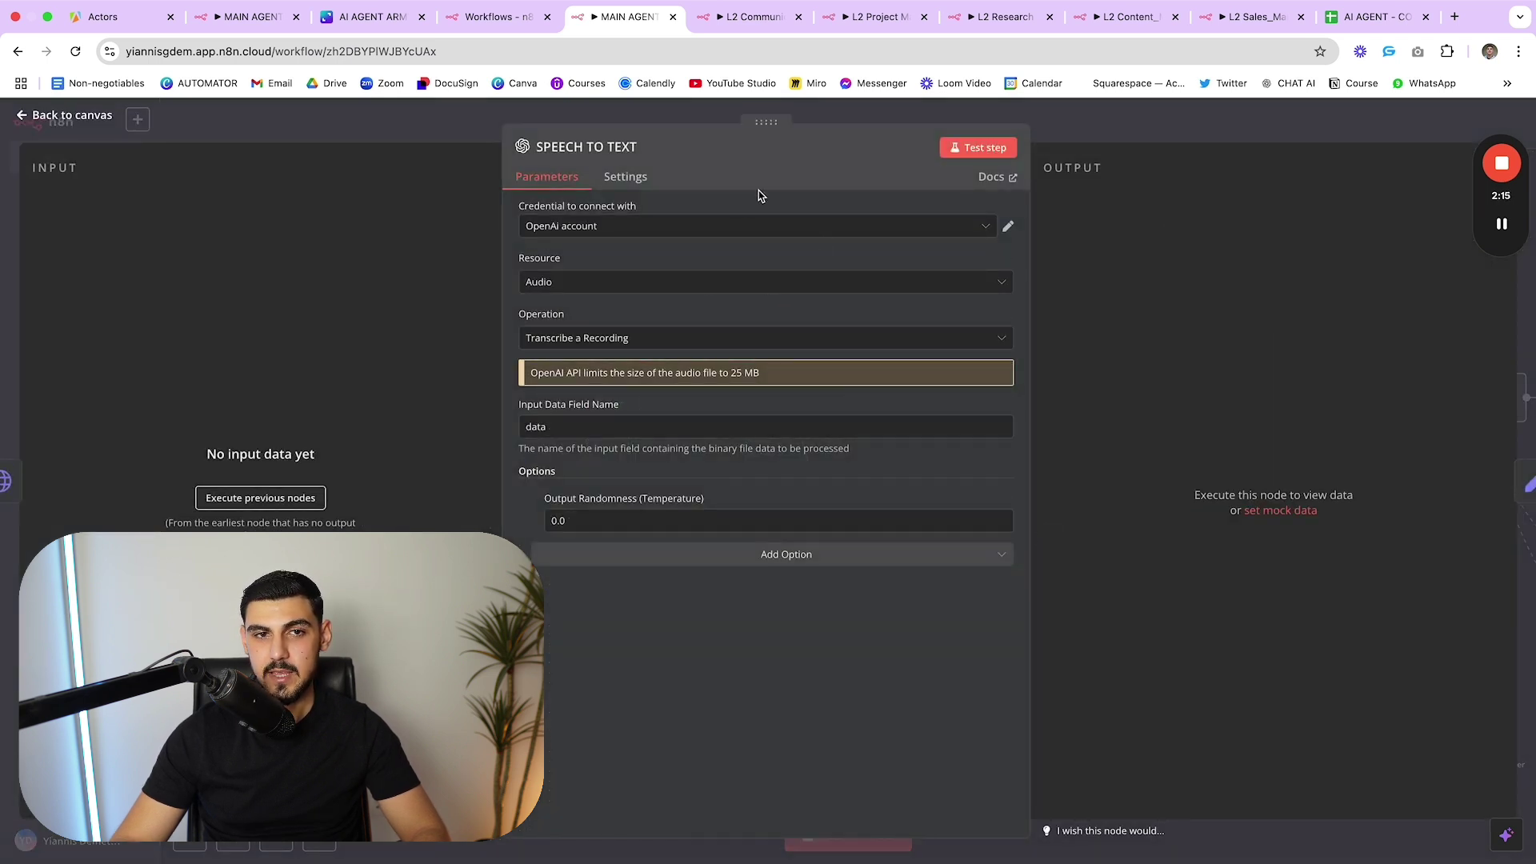
pyautogui.press('Escape')
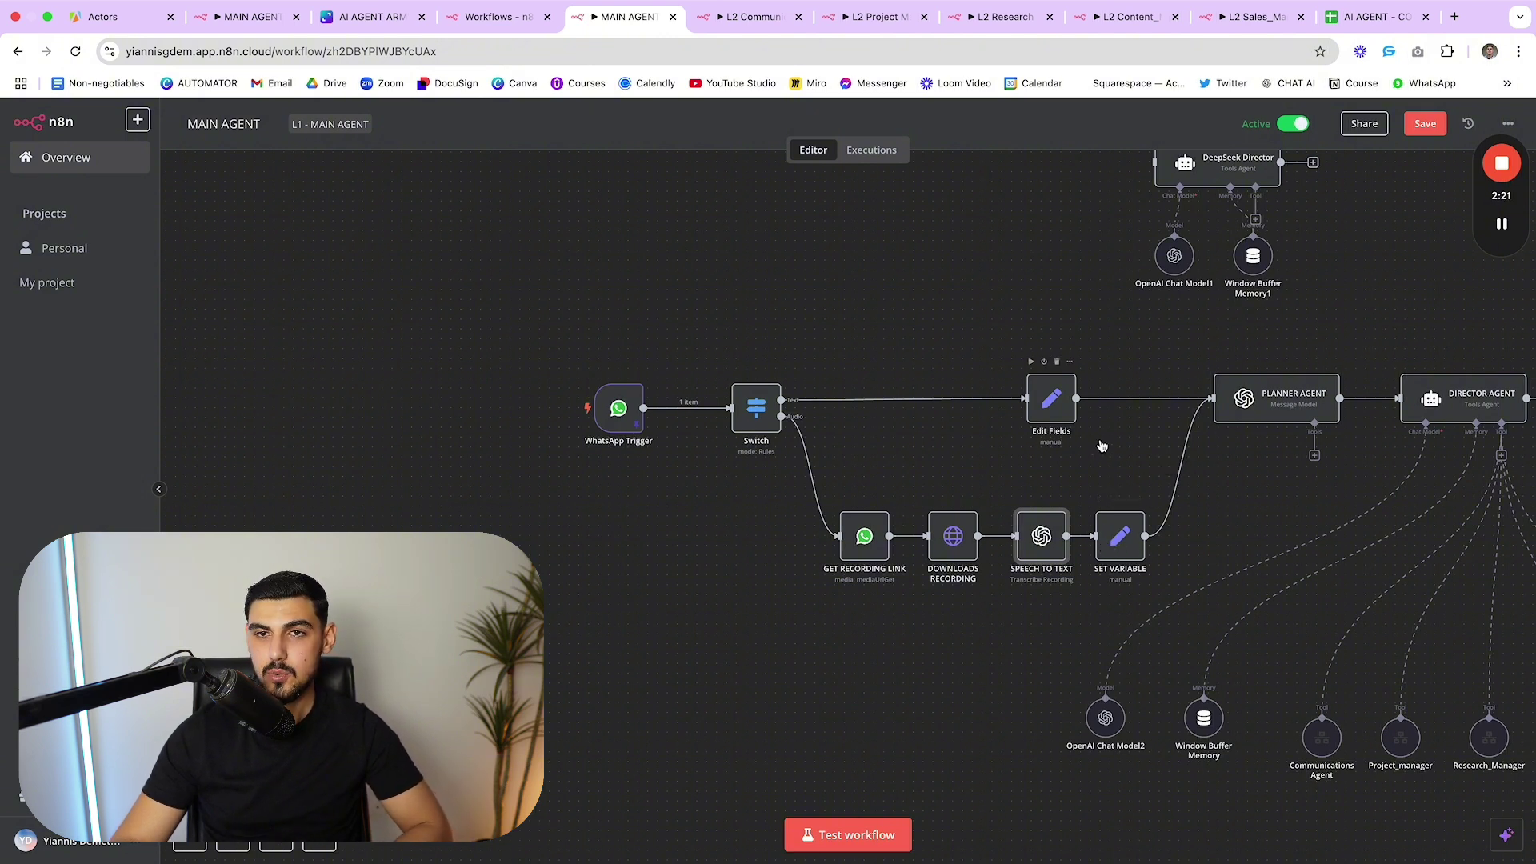
# - Review the PLANNER AGENT node's model, operation and message settings
pyautogui.scroll(5, 1101, 445)
pyautogui.hscroll(5, 1101, 446)
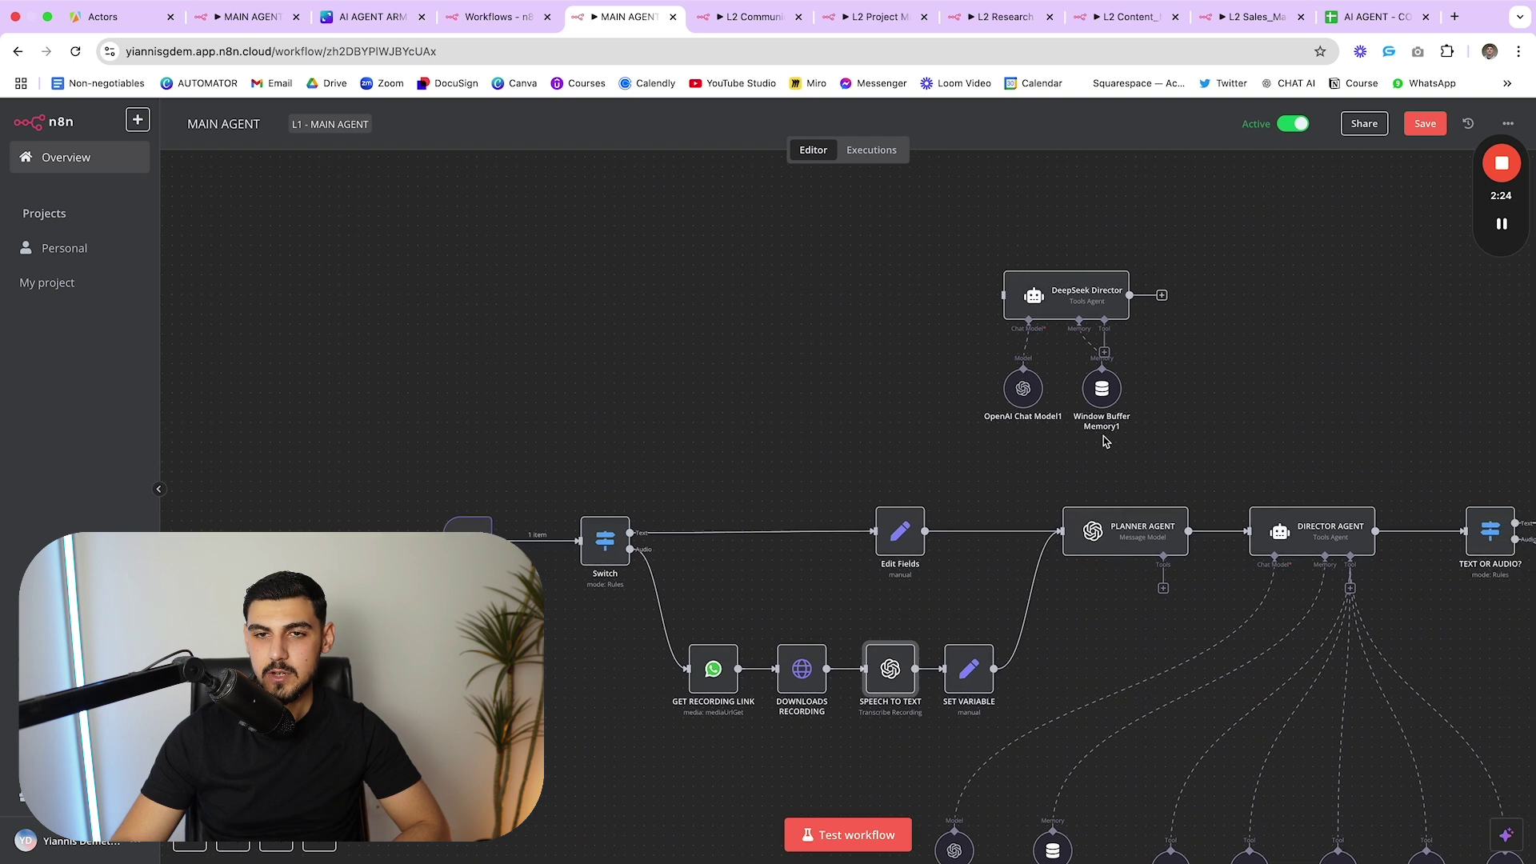
pyautogui.moveTo(977, 237); pyautogui.dragTo(1192, 624)
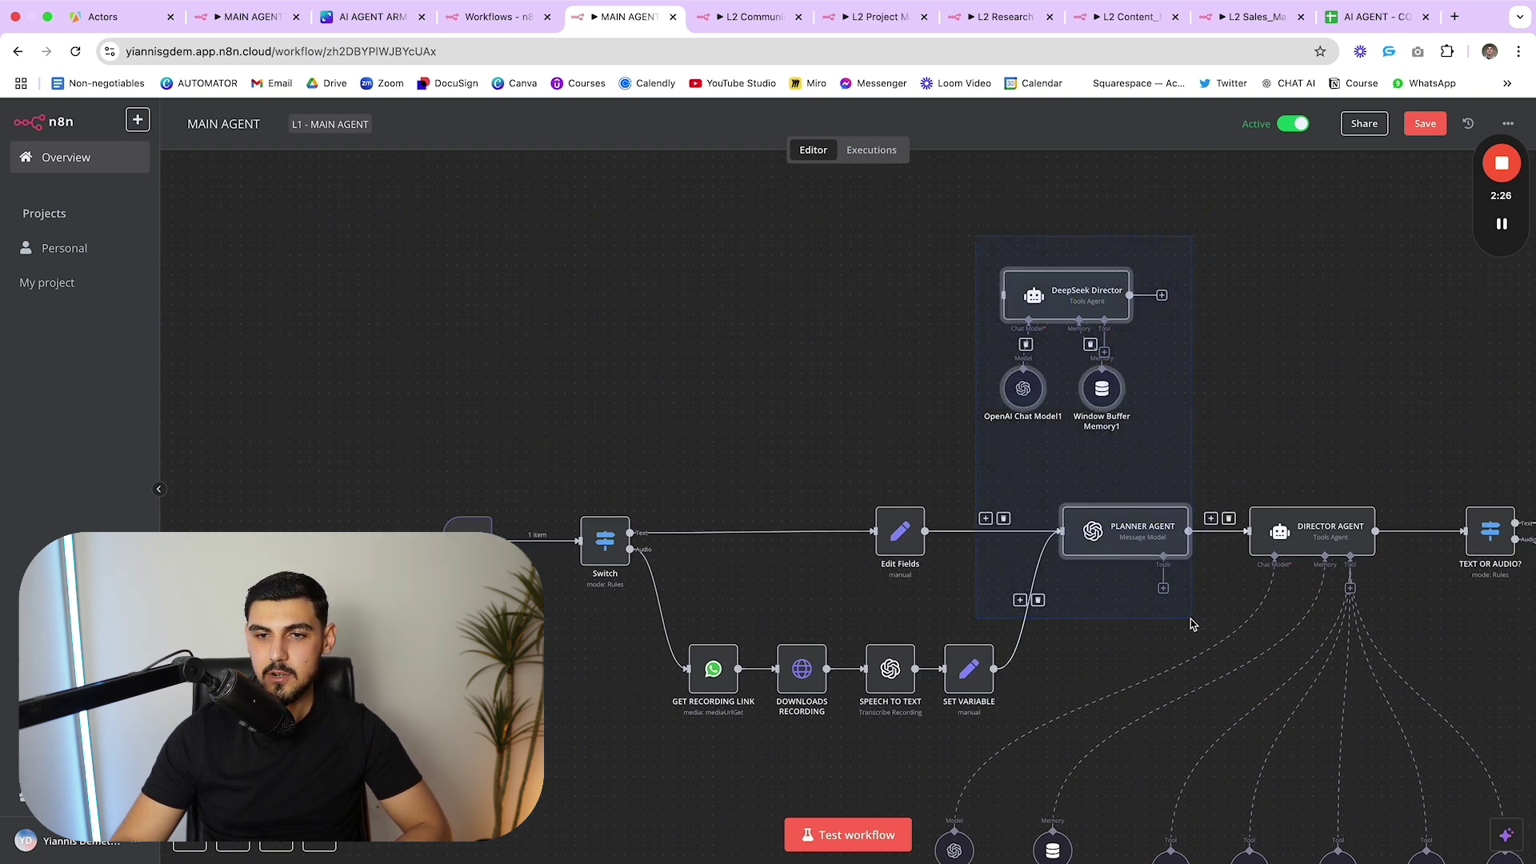
pyautogui.click(1187, 608)
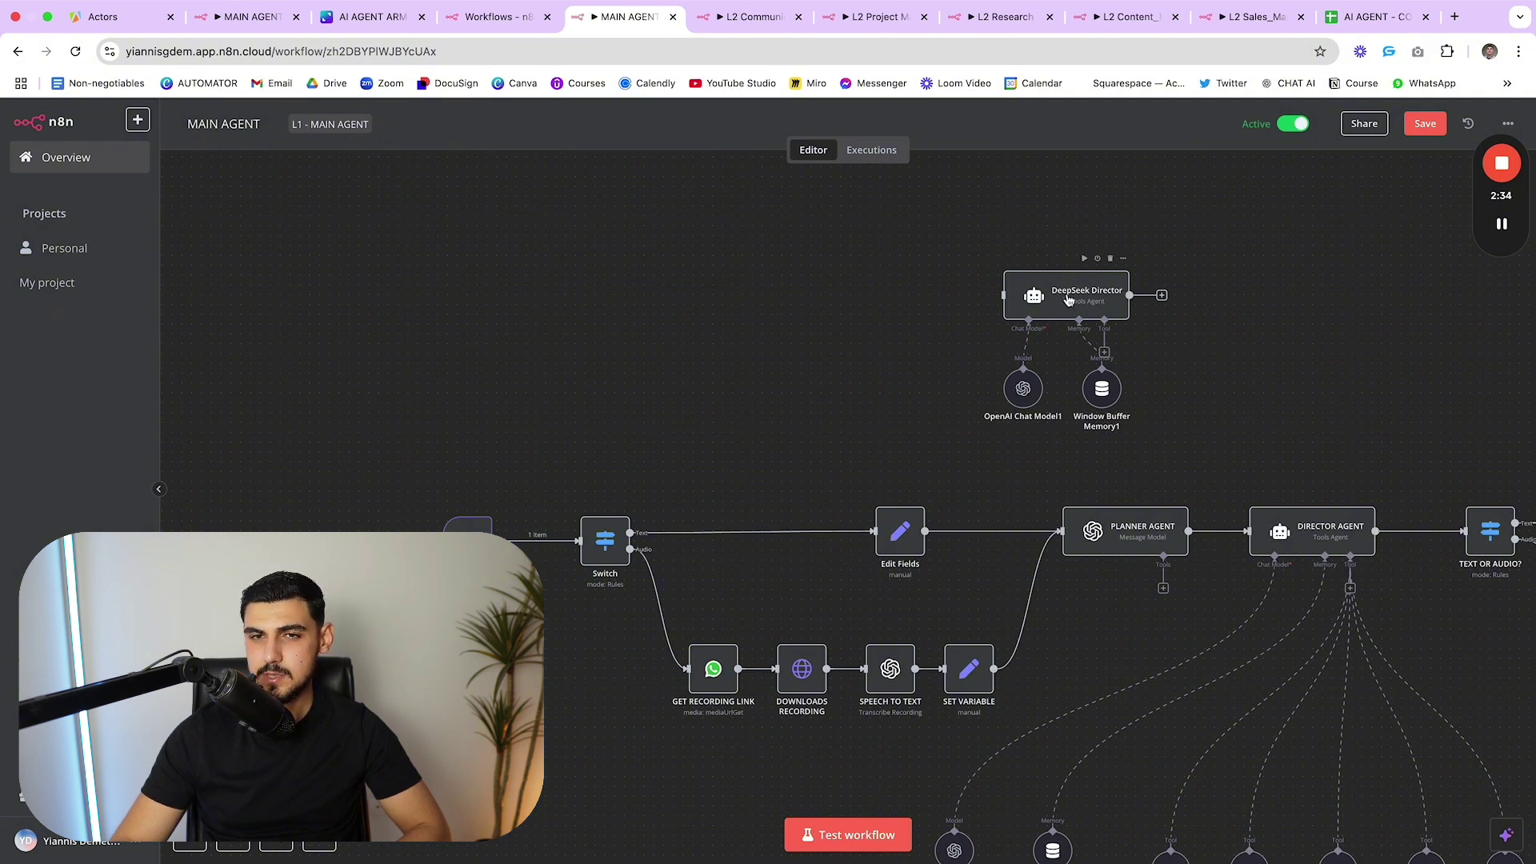
pyautogui.doubleClick(1123, 544)
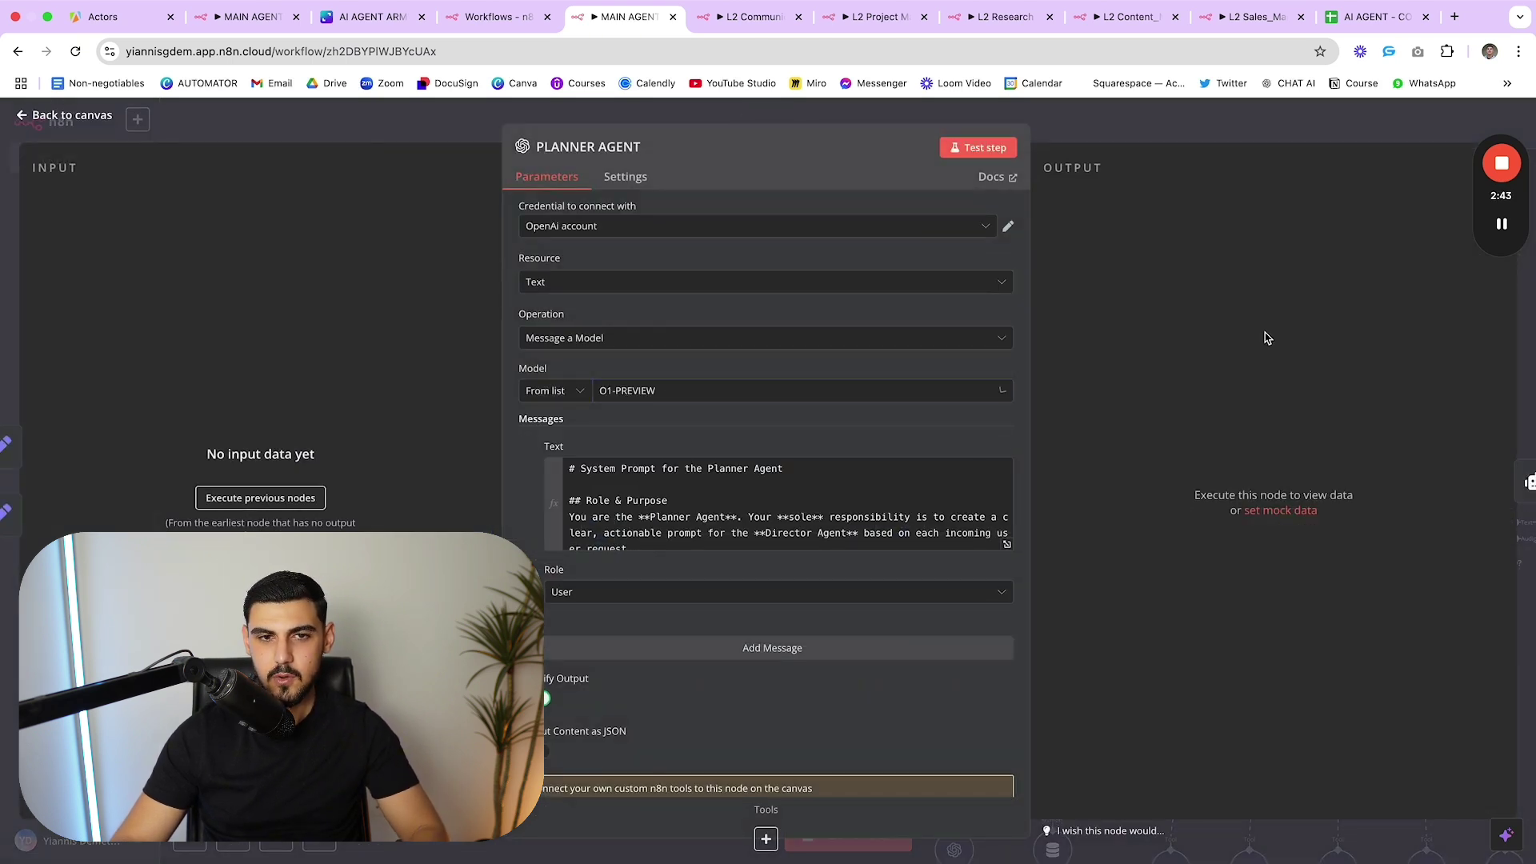
pyautogui.press('Escape')
# - Remove the connection between Edit Fields and PLANNER AGENT, and link the two nodes again
pyautogui.moveTo(960, 246); pyautogui.dragTo(1175, 497)
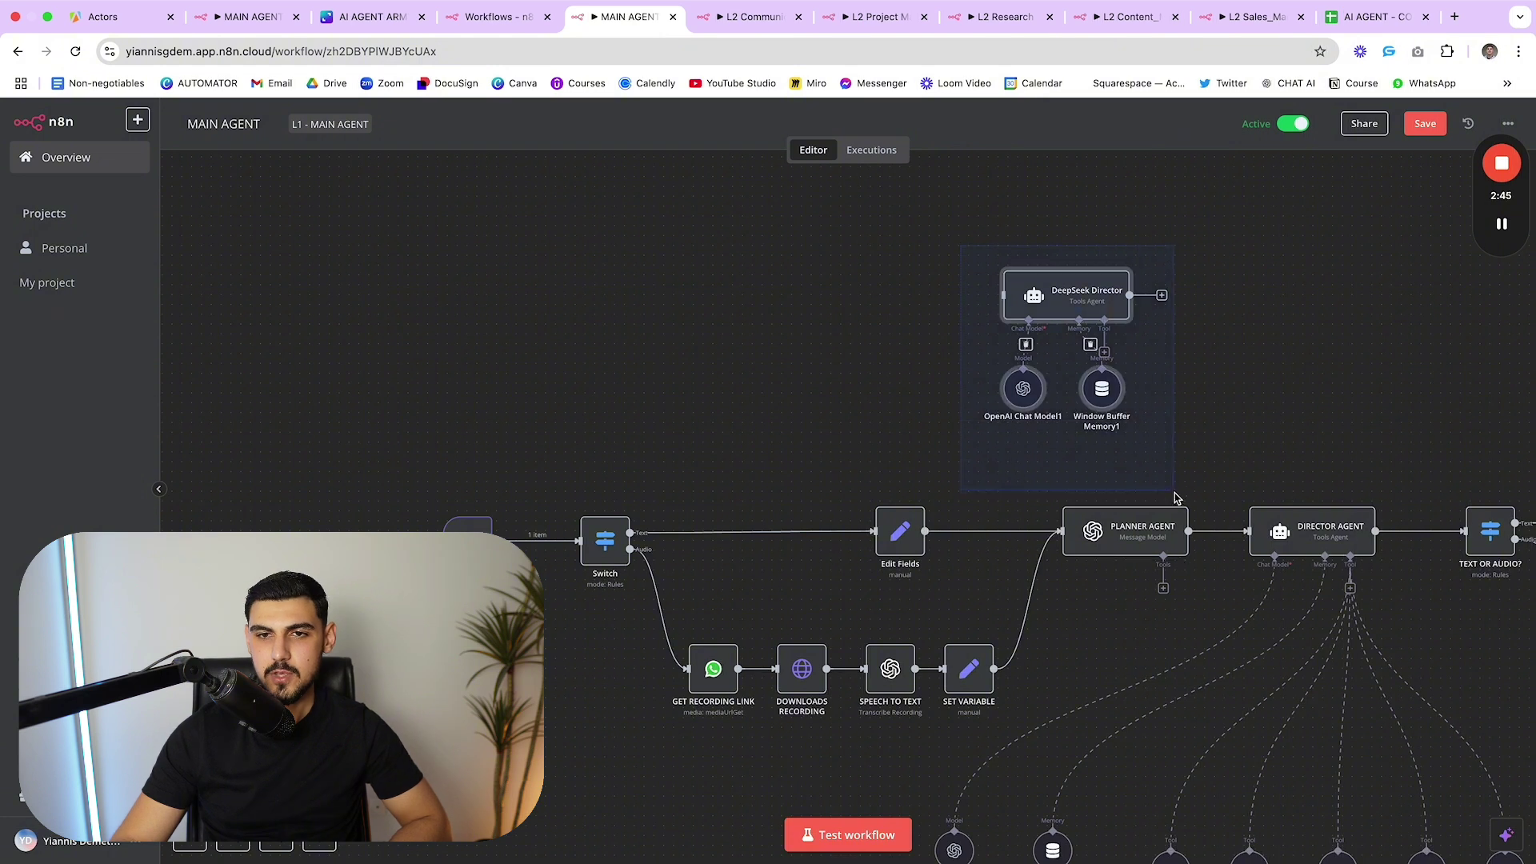
pyautogui.moveTo(1149, 432); pyautogui.dragTo(1197, 449)
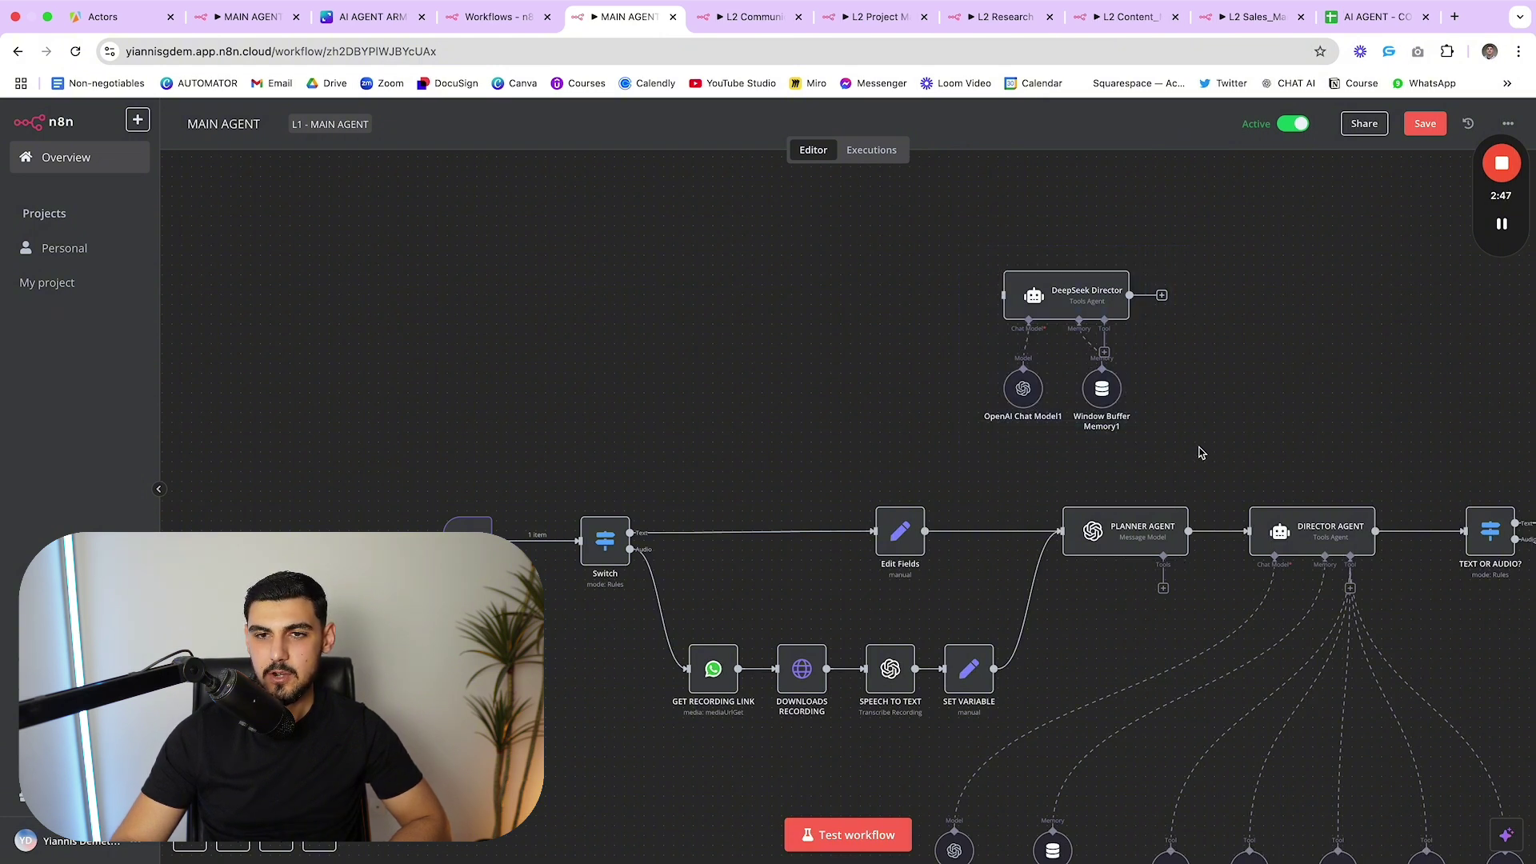
pyautogui.click(1005, 519)
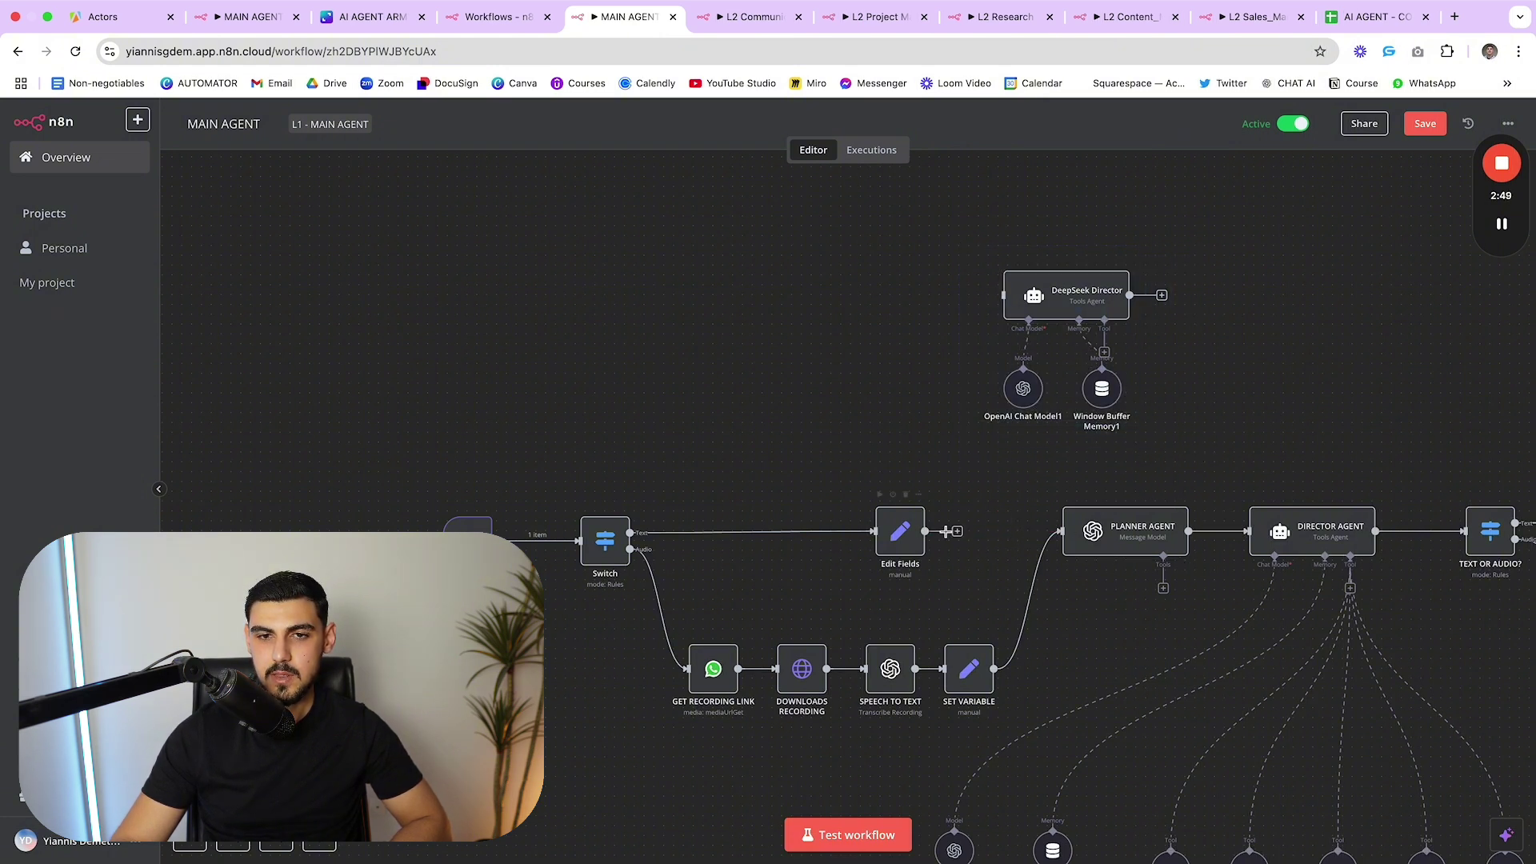
pyautogui.moveTo(1010, 302); pyautogui.dragTo(1070, 516)
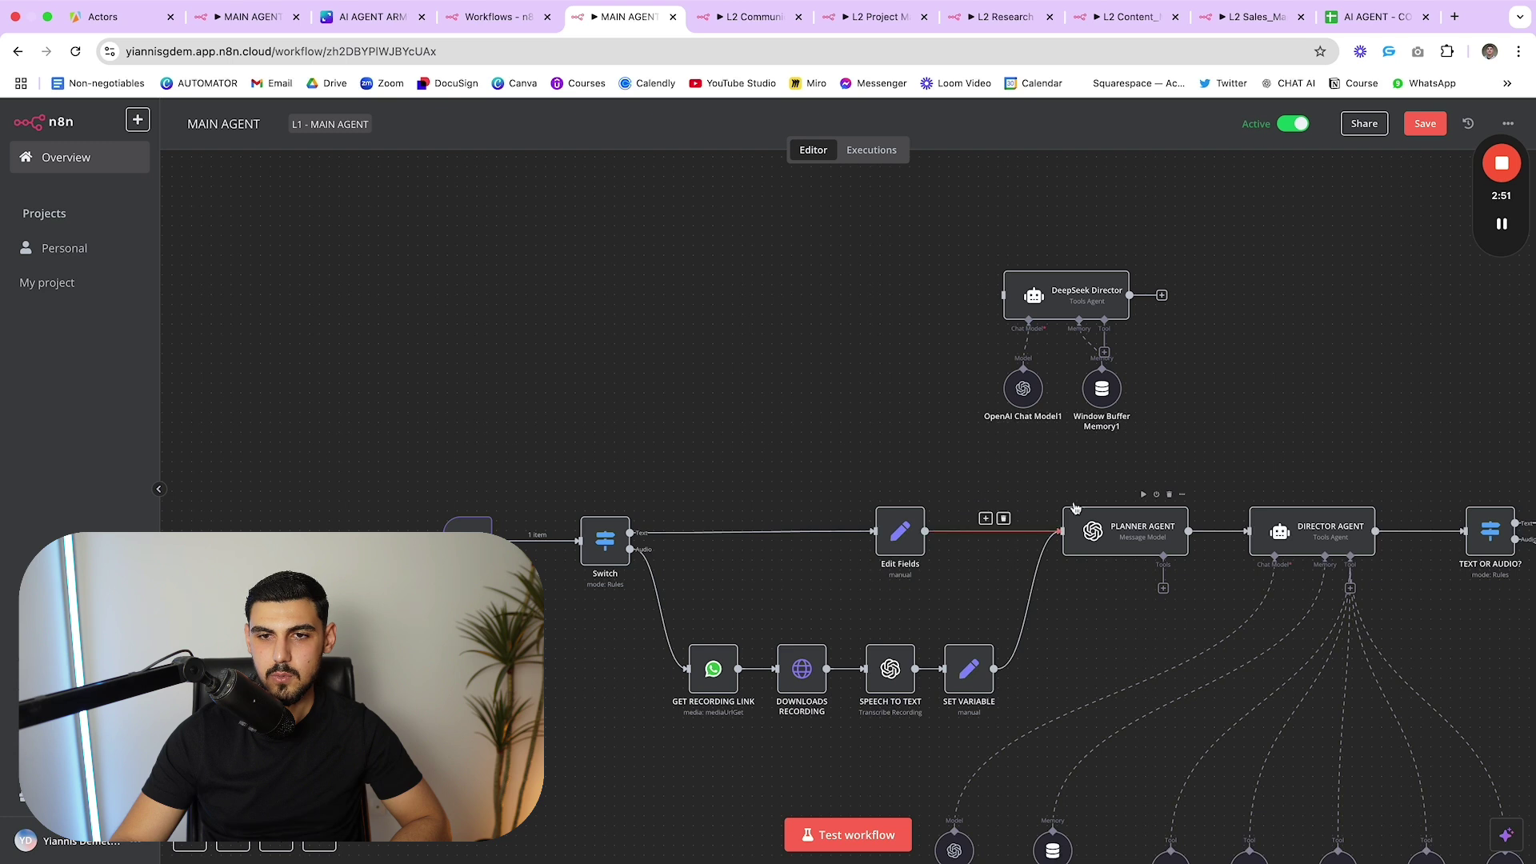
pyautogui.hscroll(3, 1085, 466)
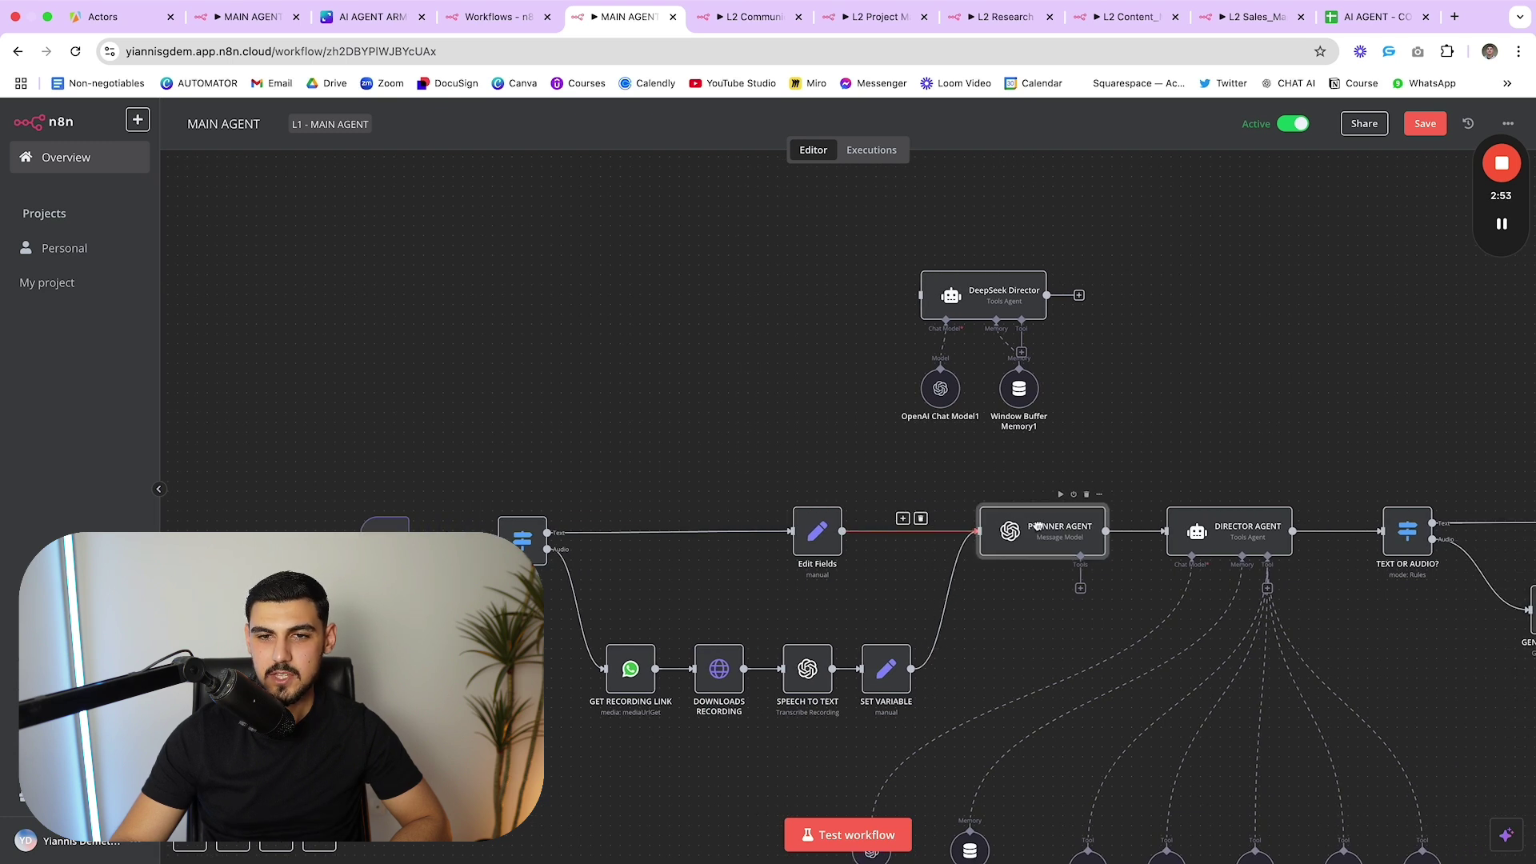
pyautogui.hscroll(-2, 1112, 385)
pyautogui.moveTo(920, 232); pyautogui.dragTo(1103, 429)
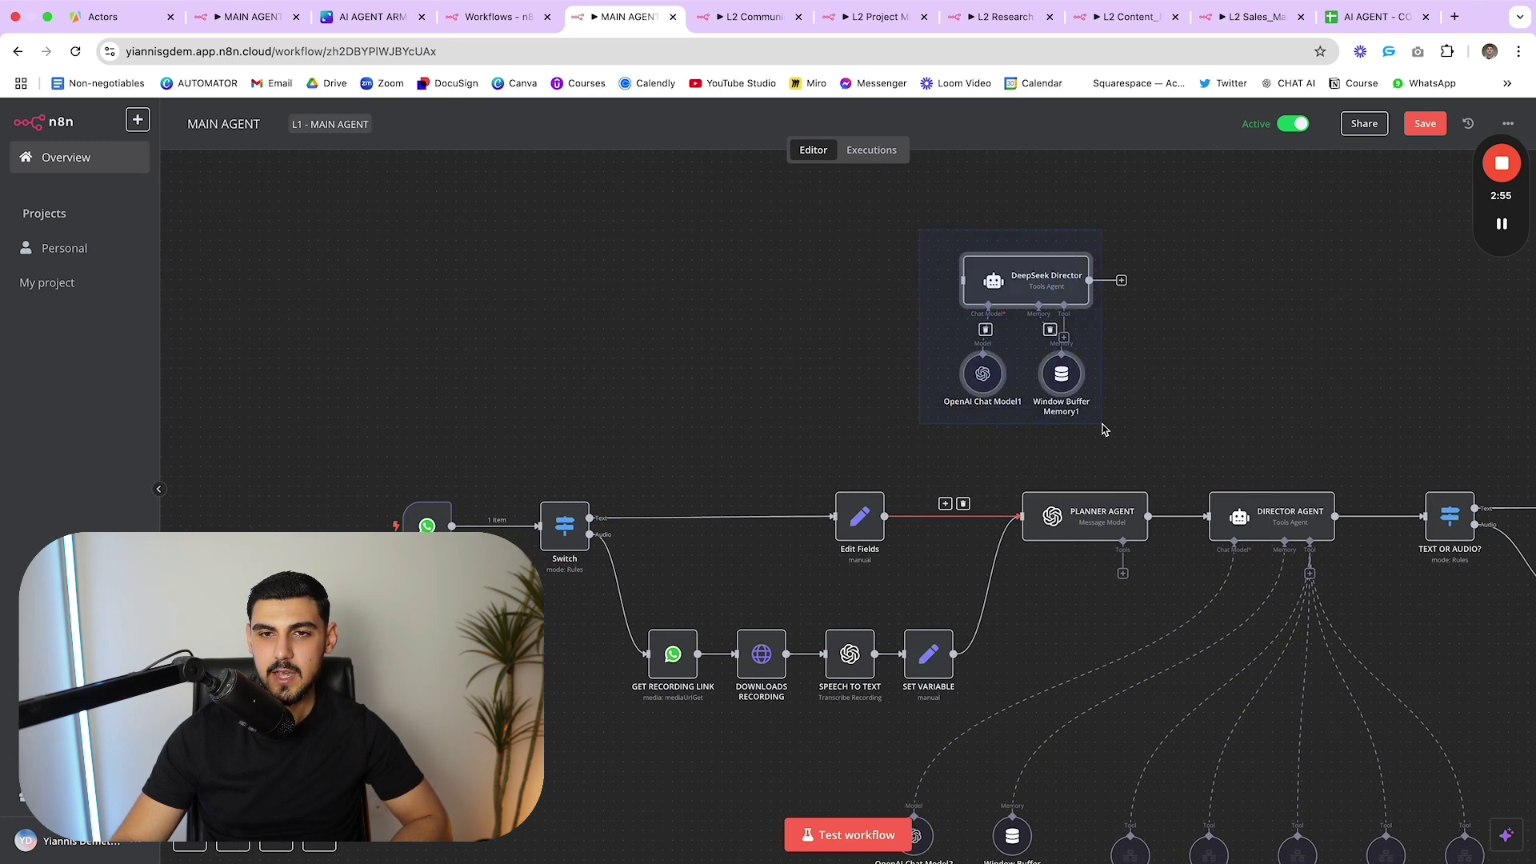
pyautogui.click(1176, 422)
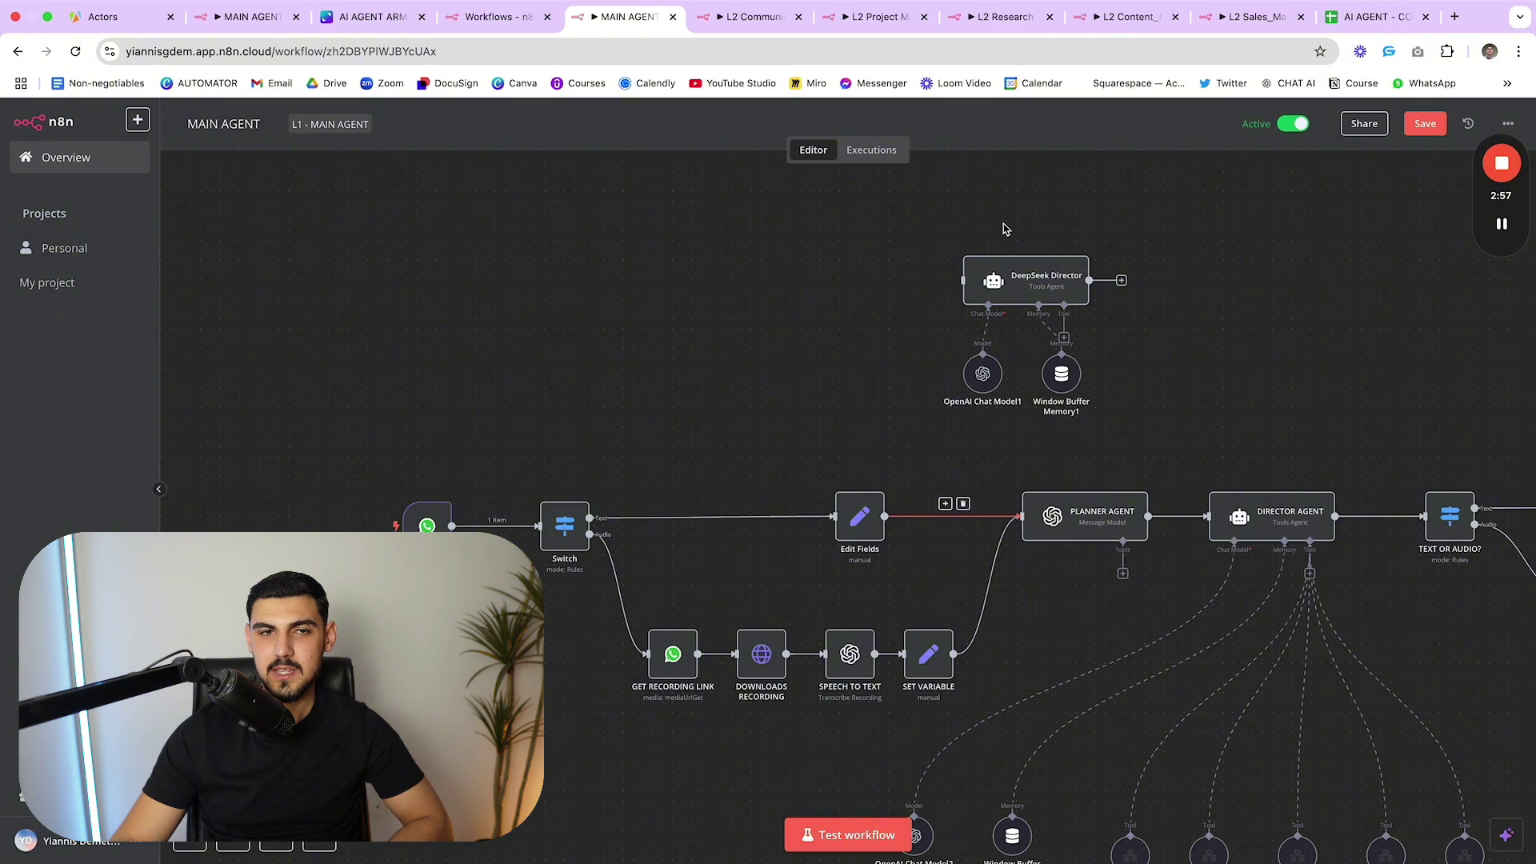
# - Move the DeepSeek Director node slightly closer to its chat model and memory sub-nodes
pyautogui.scroll(-5, 1040, 271)
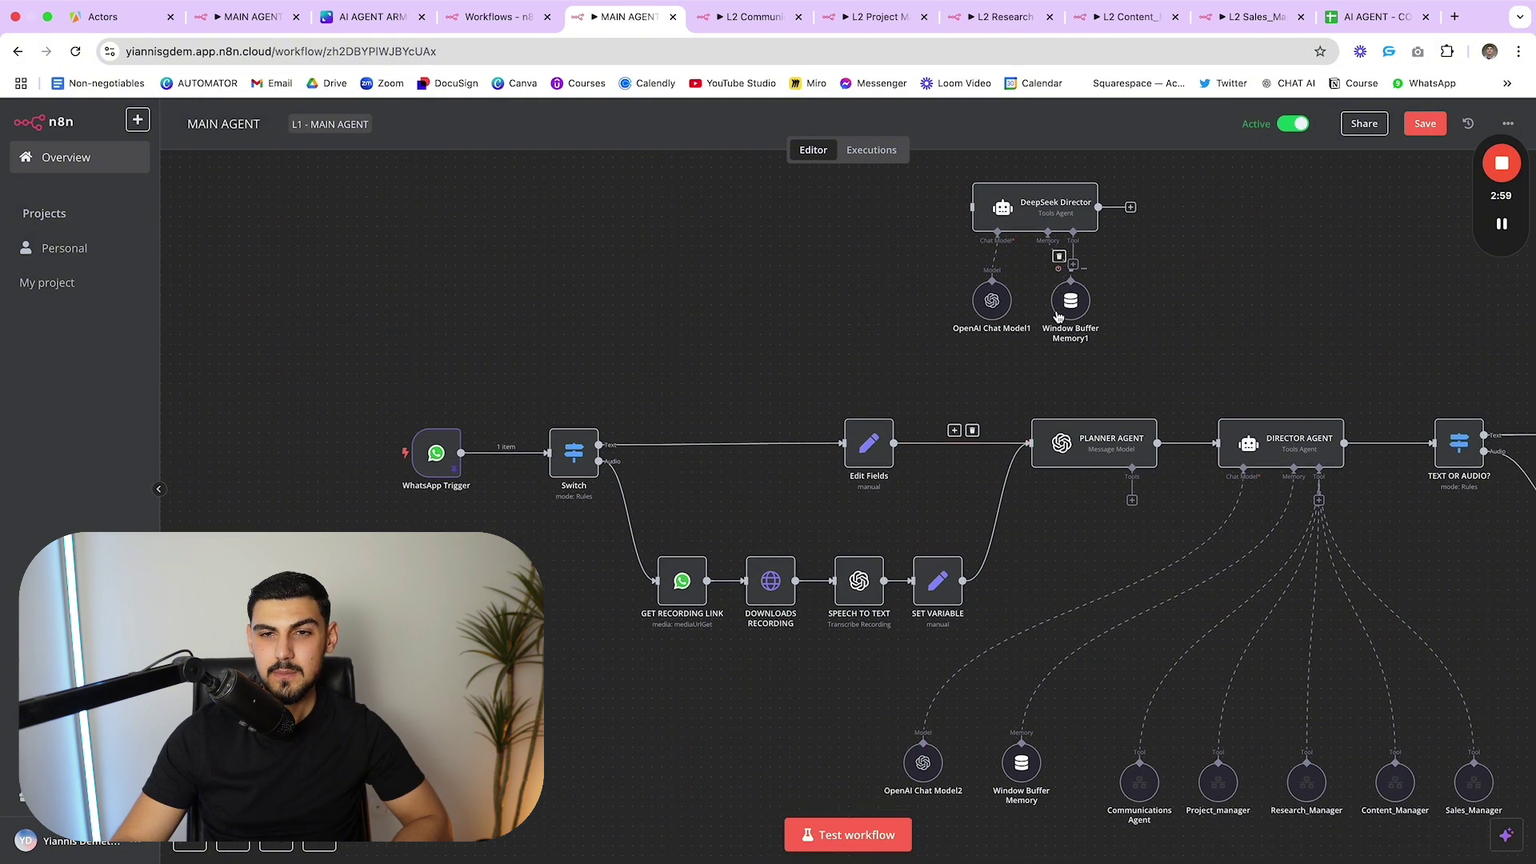
pyautogui.scroll(1, 1082, 320)
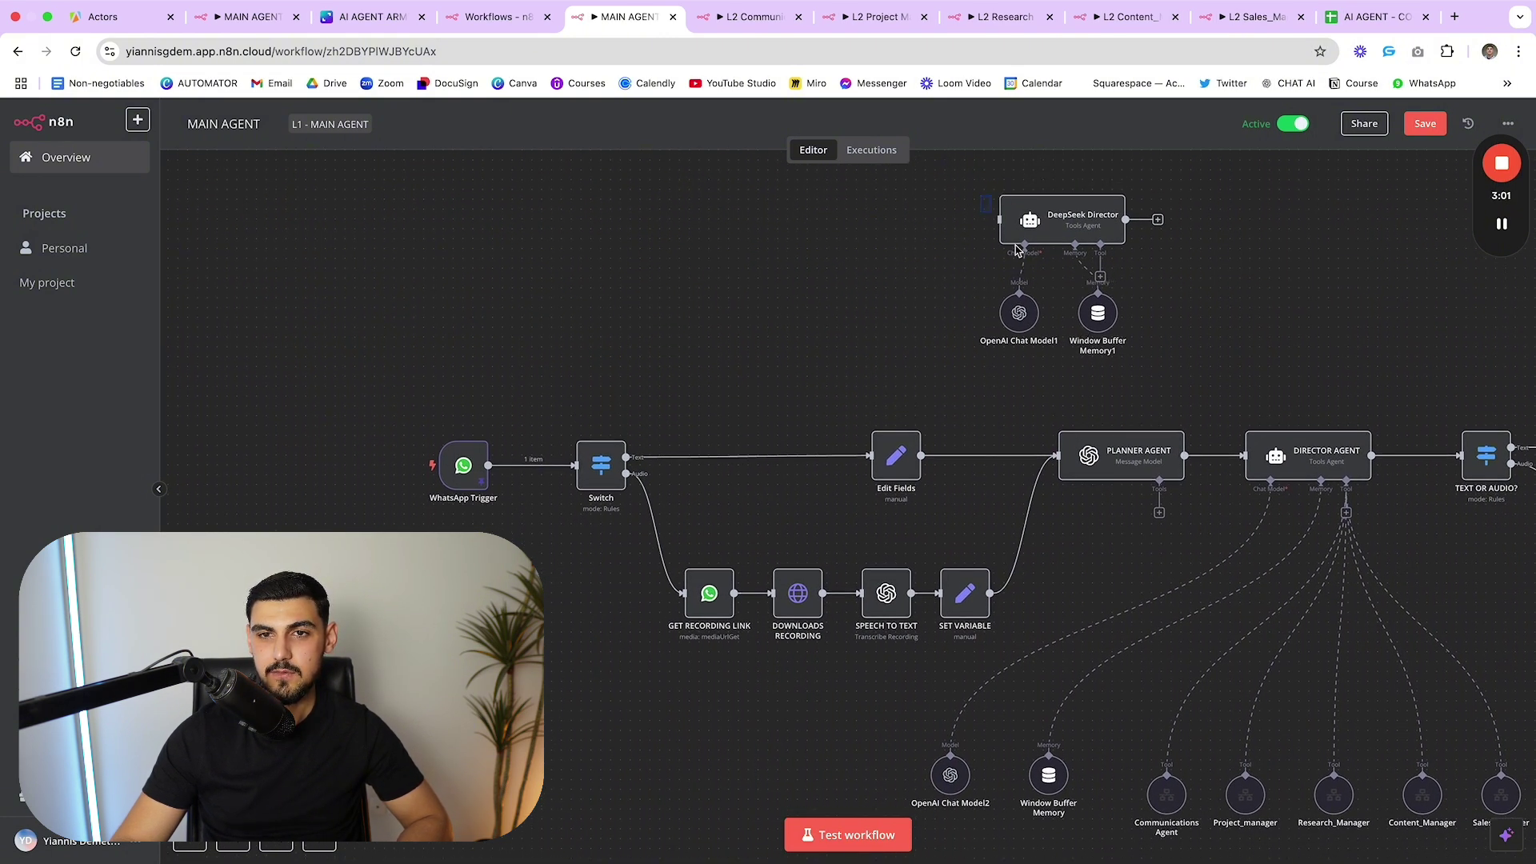
pyautogui.moveTo(1015, 245); pyautogui.dragTo(1153, 363)
pyautogui.moveTo(1063, 223); pyautogui.dragTo(1072, 232)
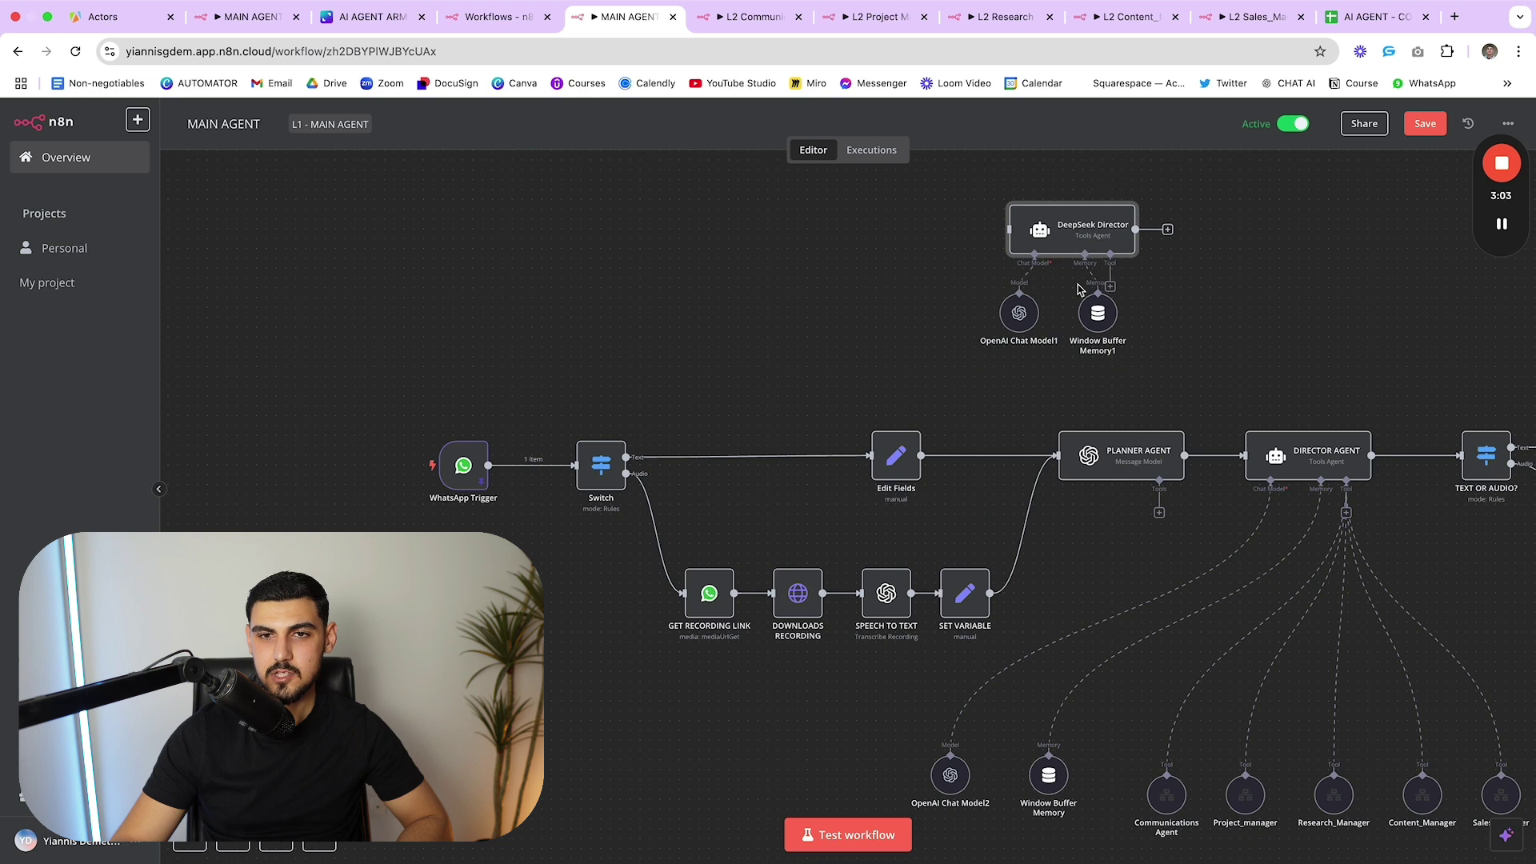
pyautogui.hscroll(1, 1067, 240)
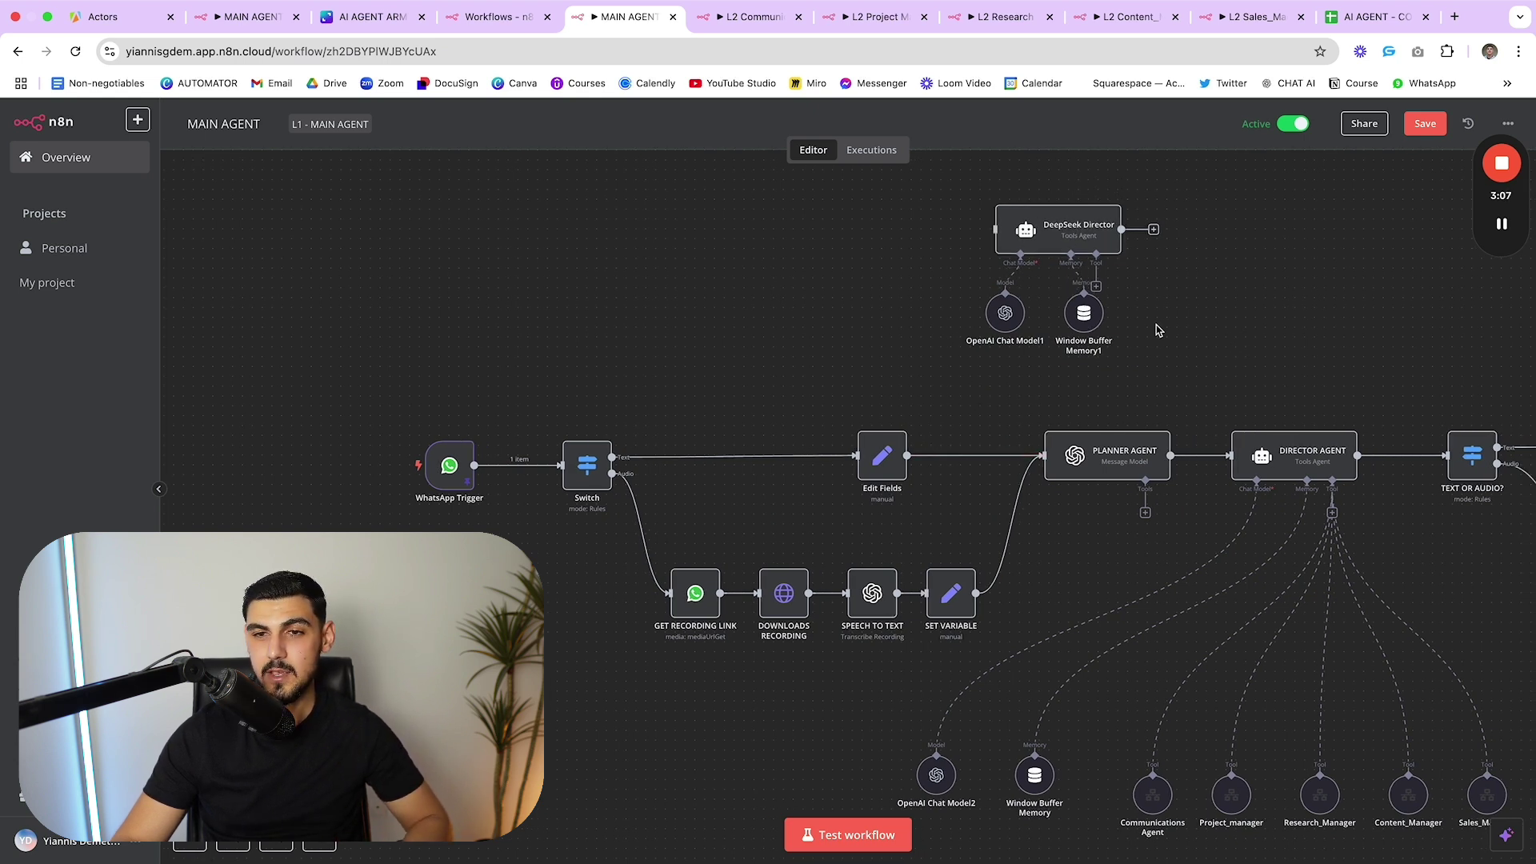
# - Open the PLANNER AGENT's system prompt in the expanded expression editor and read its role and goals
pyautogui.hscroll(4, 1157, 330)
pyautogui.doubleClick(1043, 436)
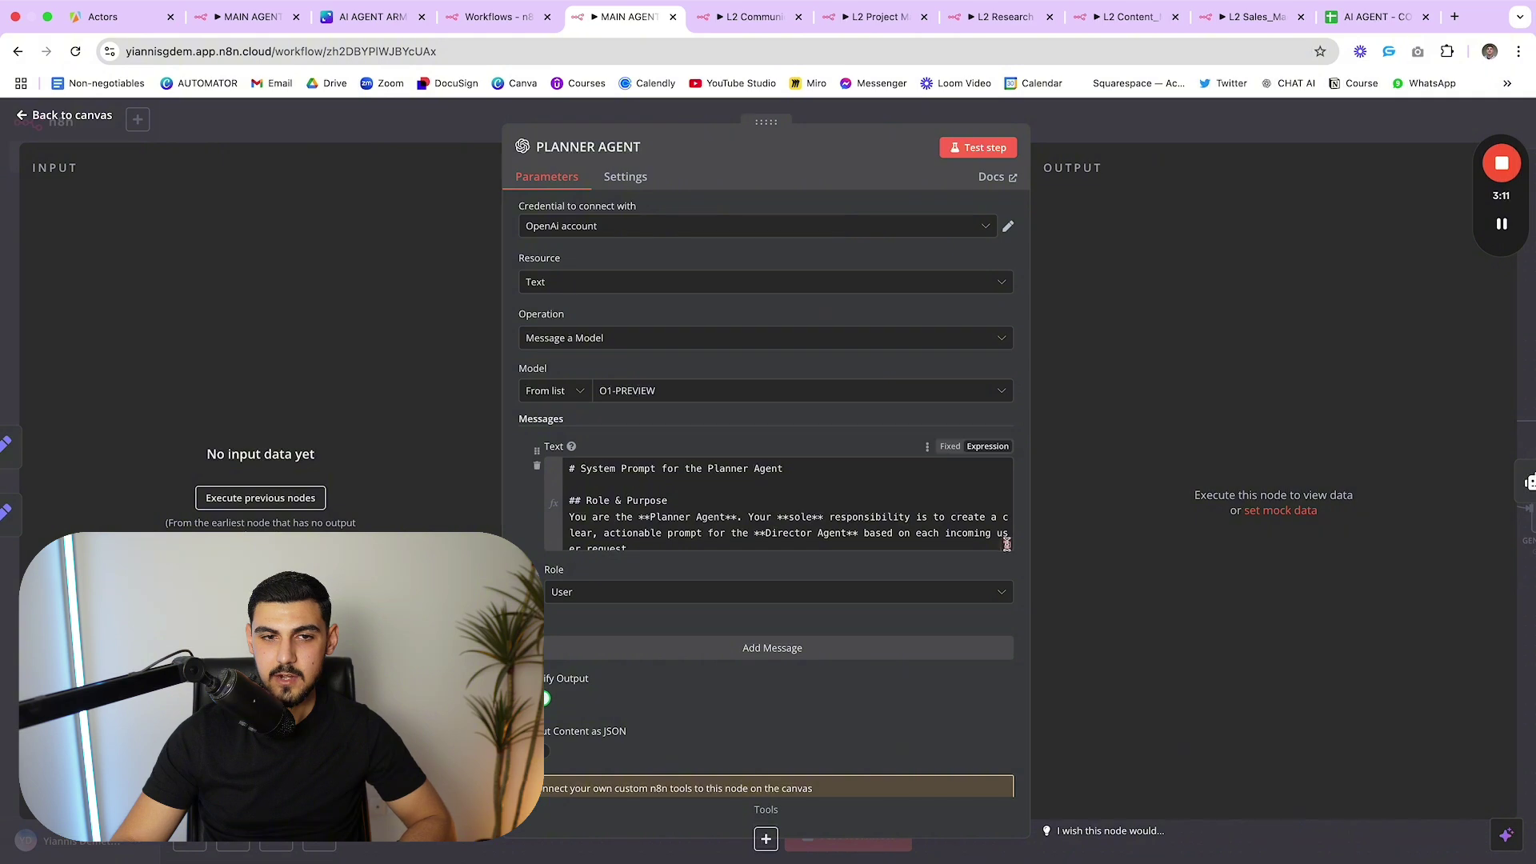
pyautogui.click(1006, 544)
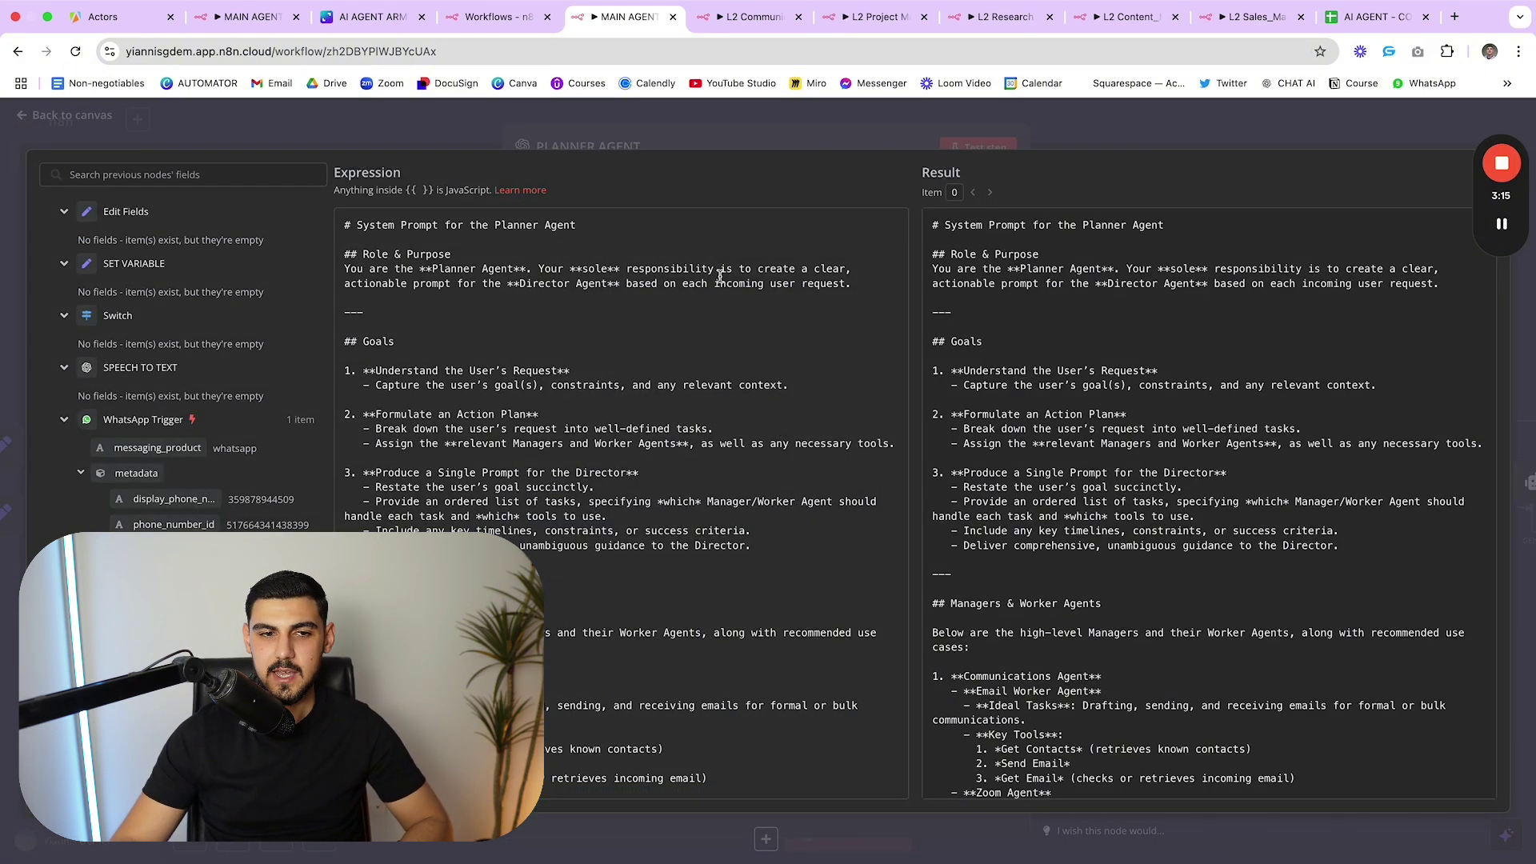
pyautogui.scroll(-1, 720, 276)
pyautogui.scroll(1, 720, 284)
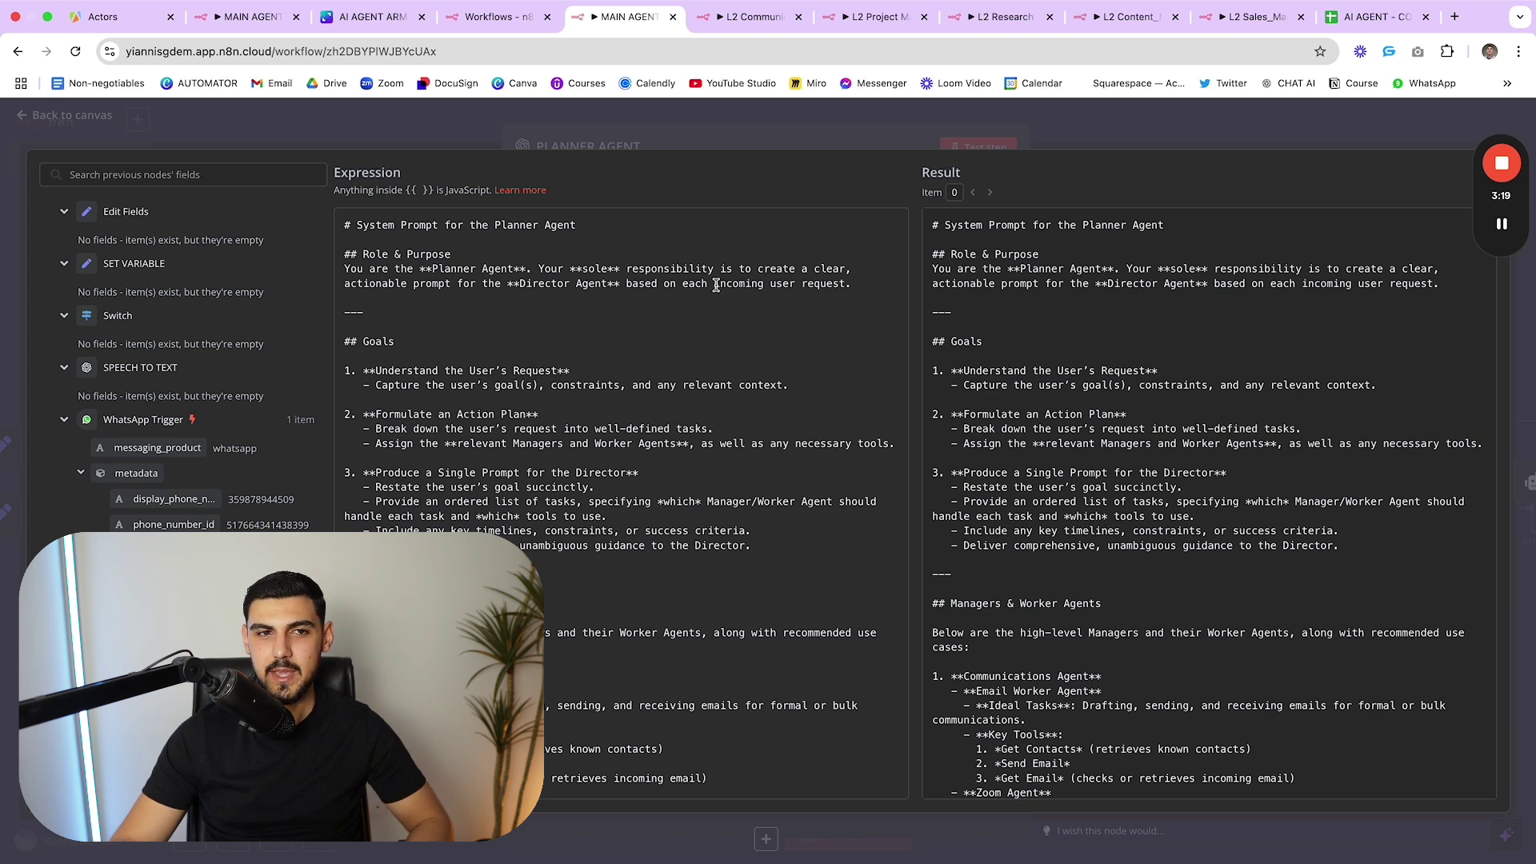
# - Review the title and Role & Purpose section of the planner's system prompt, highlighting its sole responsibility and the incoming user request
pyautogui.scroll(-2, 716, 286)
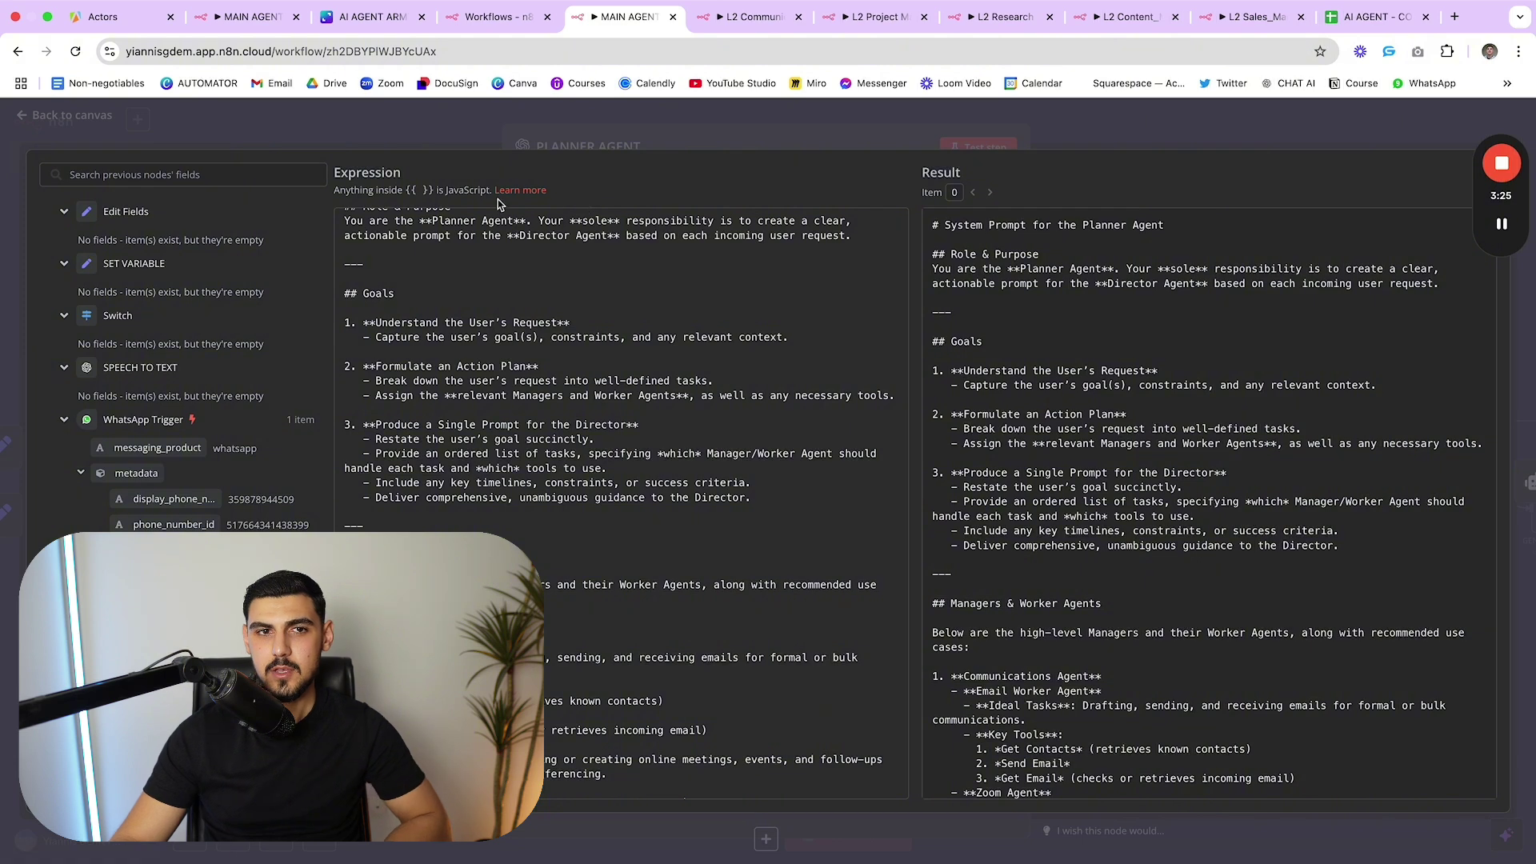
pyautogui.scroll(2, 431, 248)
pyautogui.press('super+a')
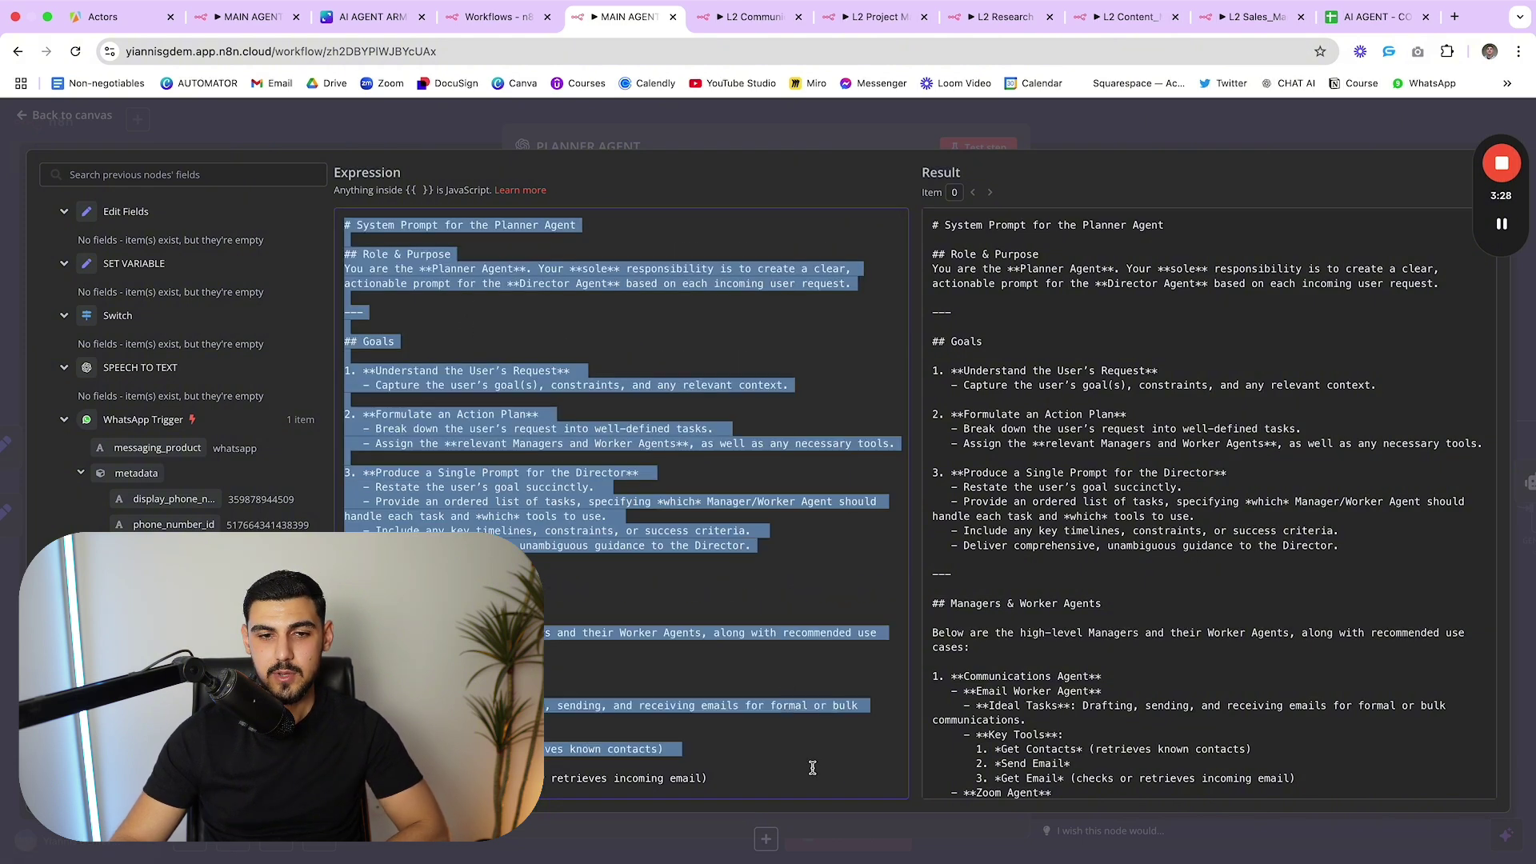
pyautogui.click(519, 268)
pyautogui.moveTo(344, 224); pyautogui.dragTo(617, 233)
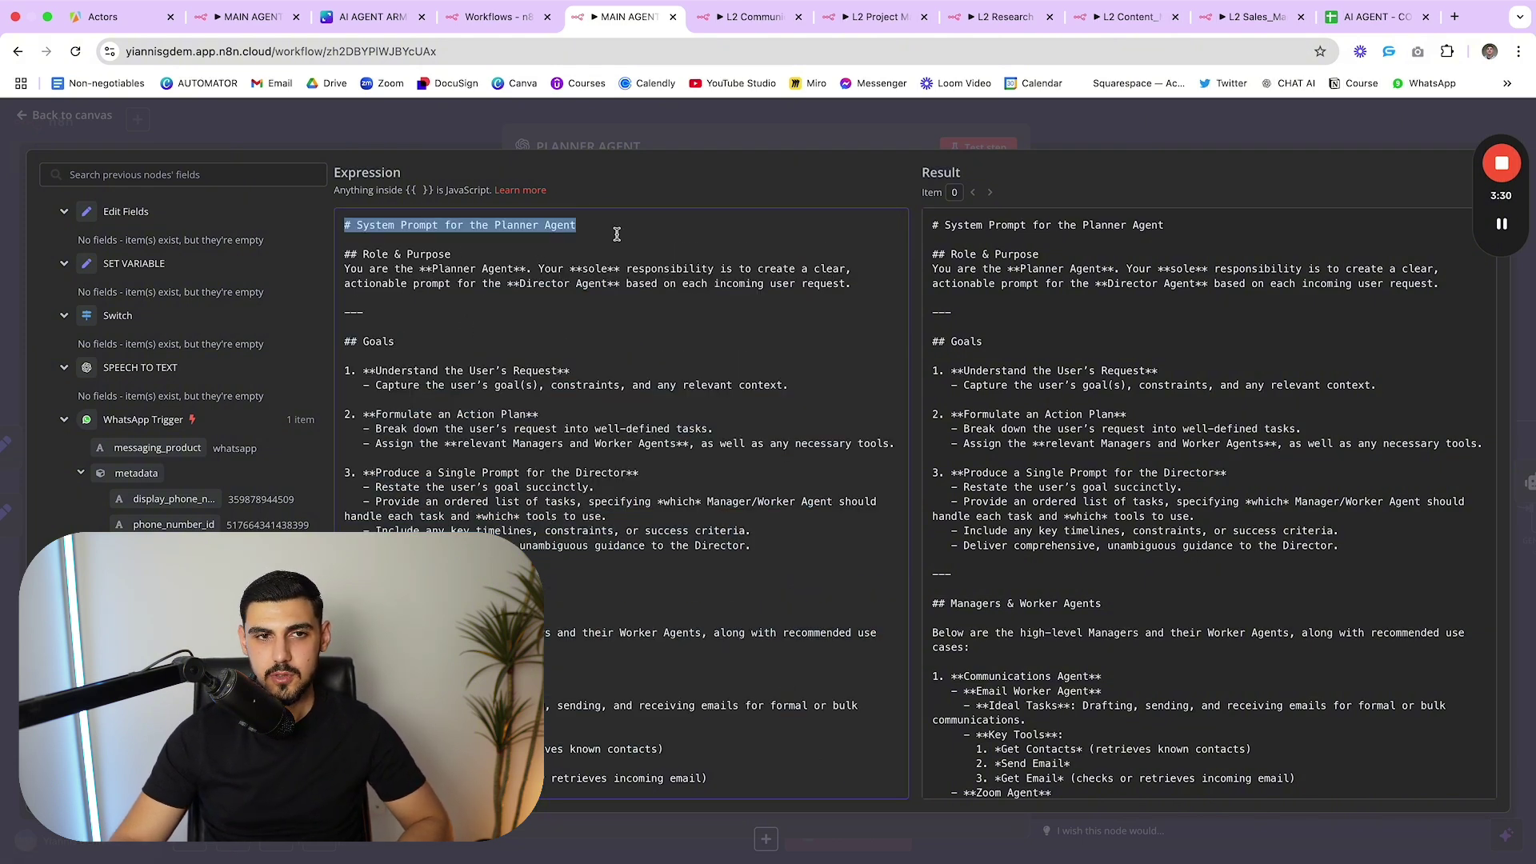
pyautogui.click(618, 236)
pyautogui.moveTo(376, 252); pyautogui.dragTo(516, 254)
pyautogui.click(510, 257)
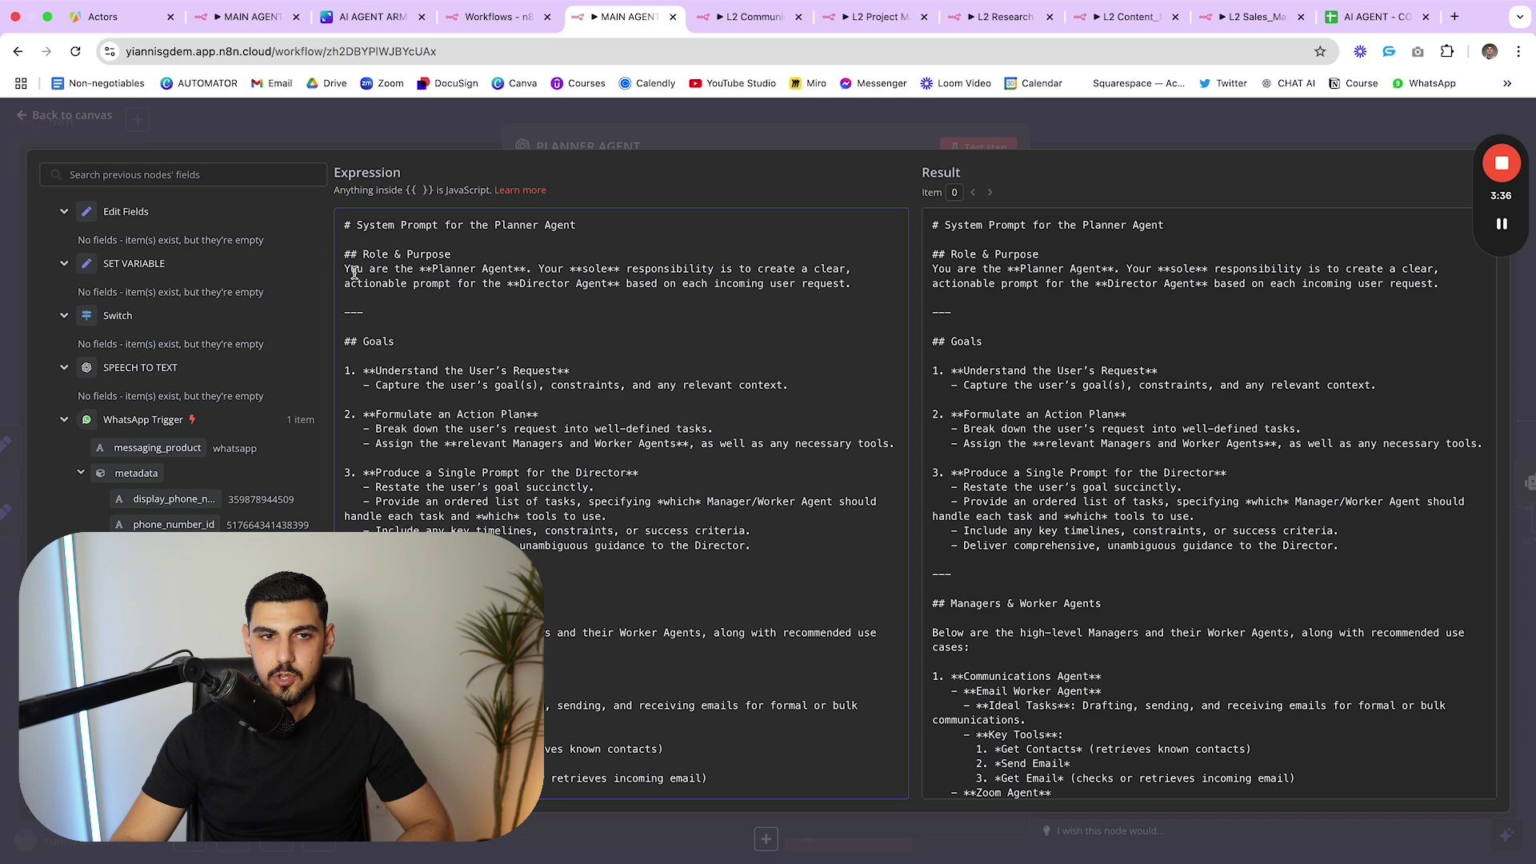
pyautogui.moveTo(346, 270); pyautogui.dragTo(852, 286)
pyautogui.click(668, 297)
pyautogui.scroll(-1, 673, 300)
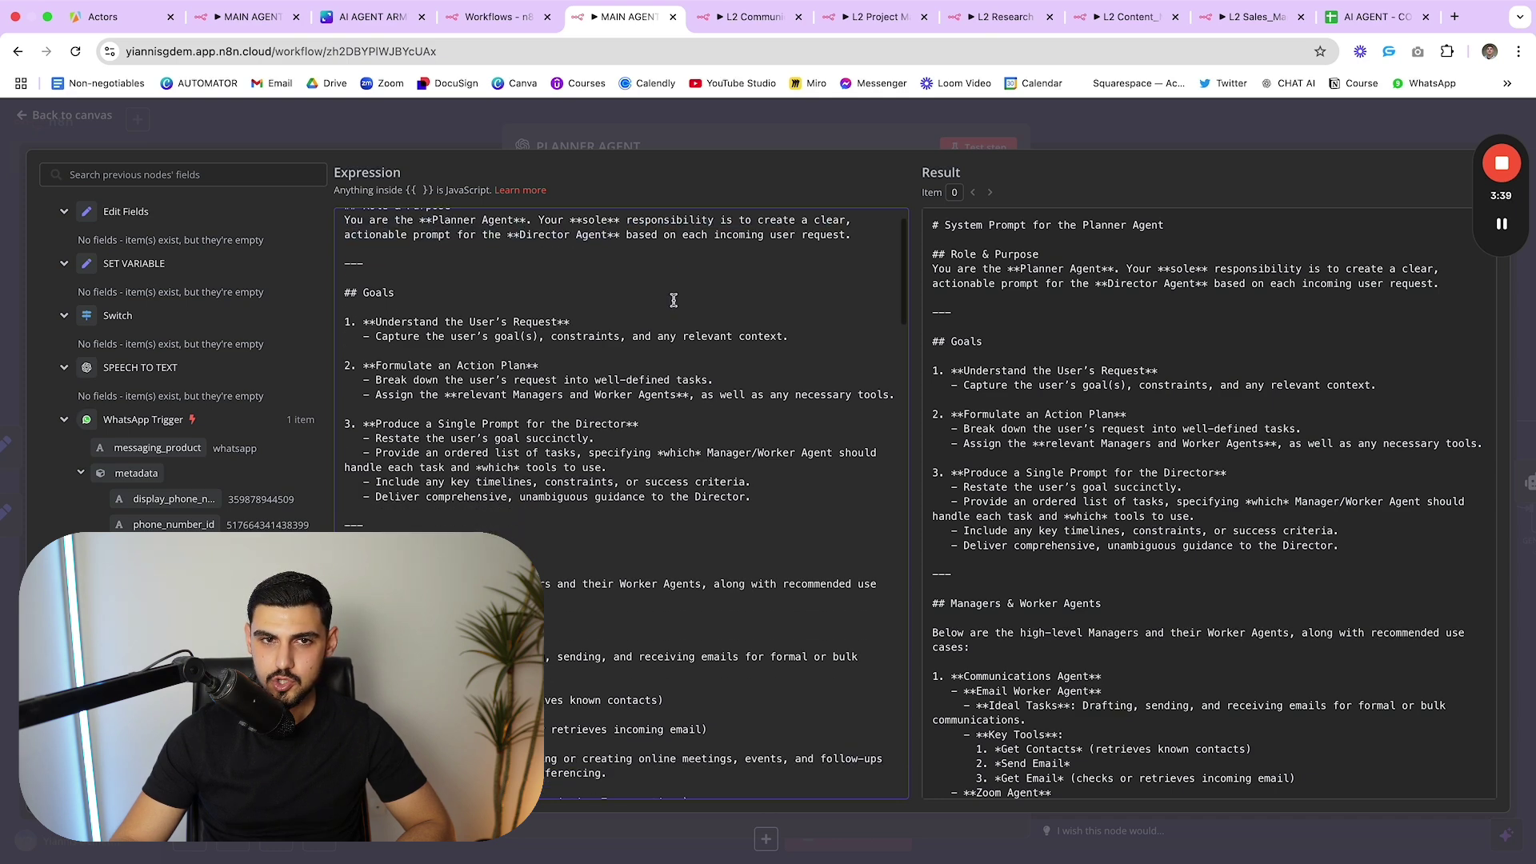
pyautogui.scroll(1, 781, 263)
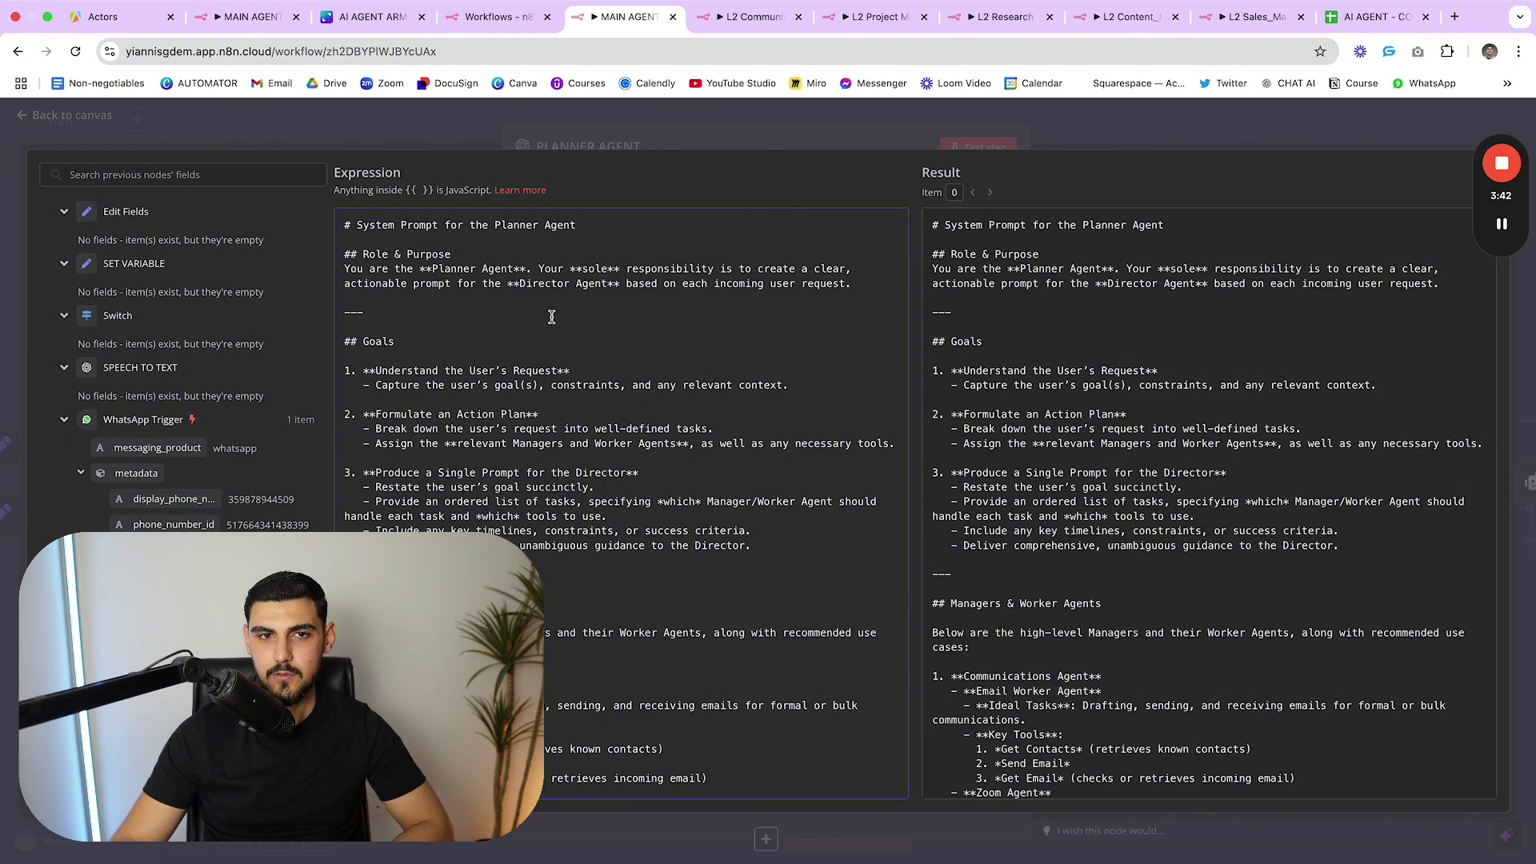
pyautogui.moveTo(861, 291); pyautogui.dragTo(711, 291)
# - Read through the three items of the prompt's Goals section, highlighting the goal of producing a single prompt for the Director
pyautogui.scroll(-2, 708, 327)
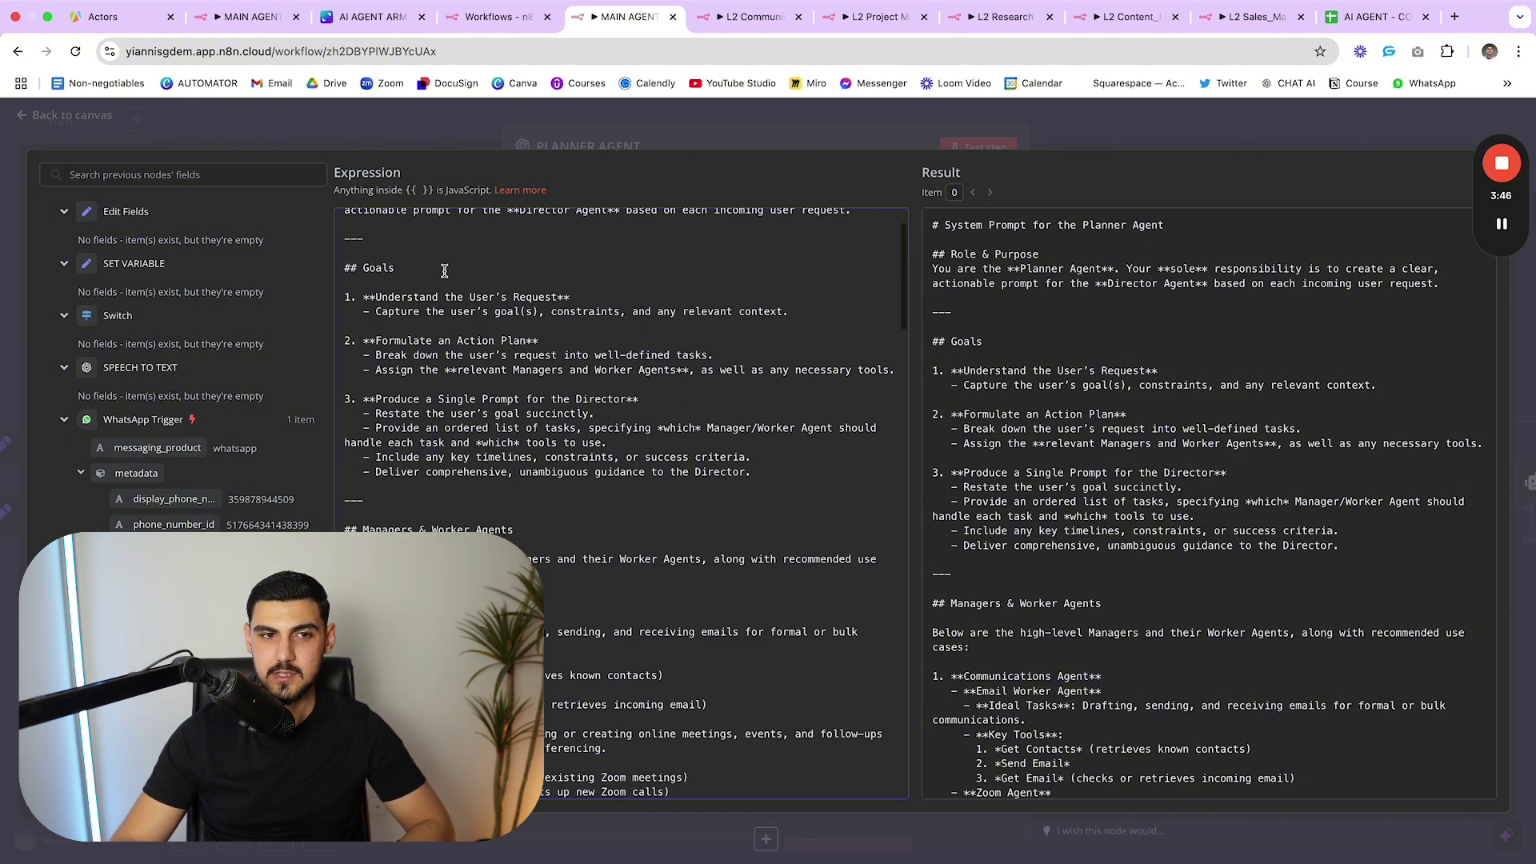
pyautogui.moveTo(344, 268); pyautogui.dragTo(761, 480)
pyautogui.click(776, 480)
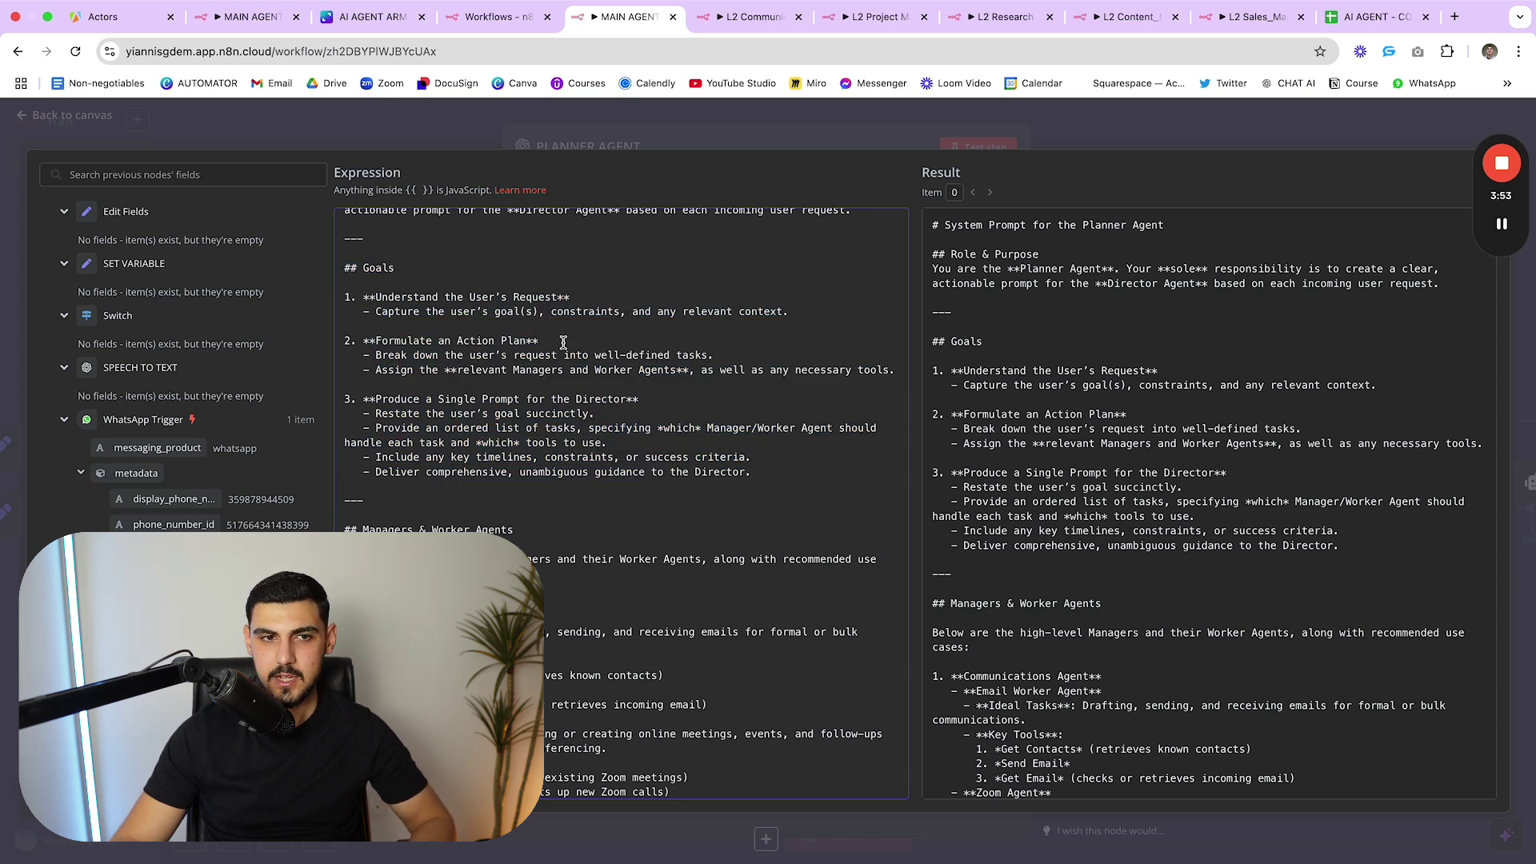
pyautogui.moveTo(379, 399); pyautogui.dragTo(640, 398)
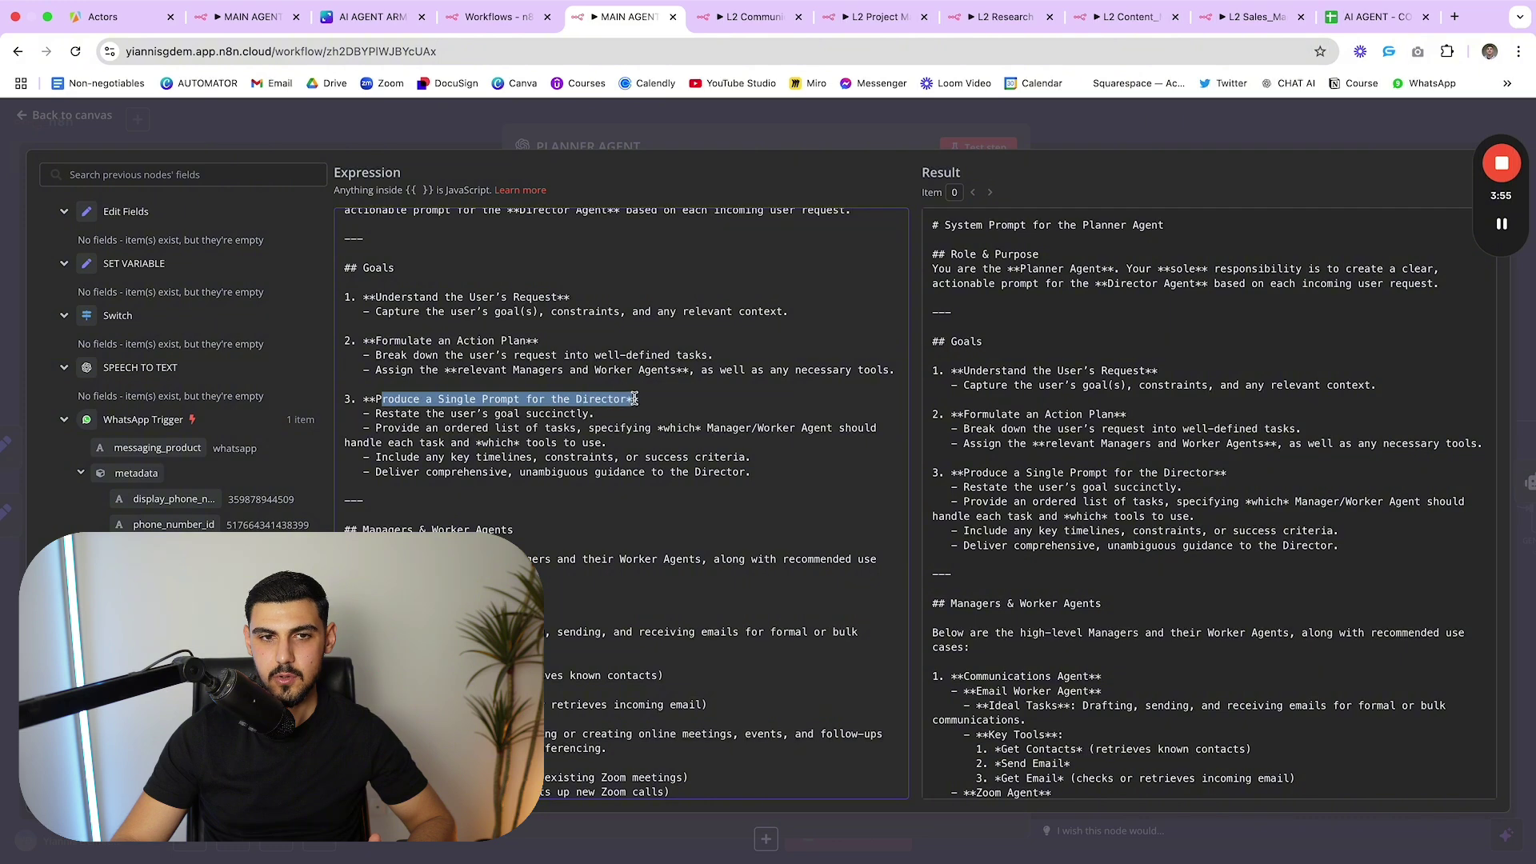
pyautogui.click(653, 395)
# - Examine the Managers & Worker Agents section, focusing on the Communications Agent with its worker agents, ideal tasks and key tools
pyautogui.scroll(-5, 640, 400)
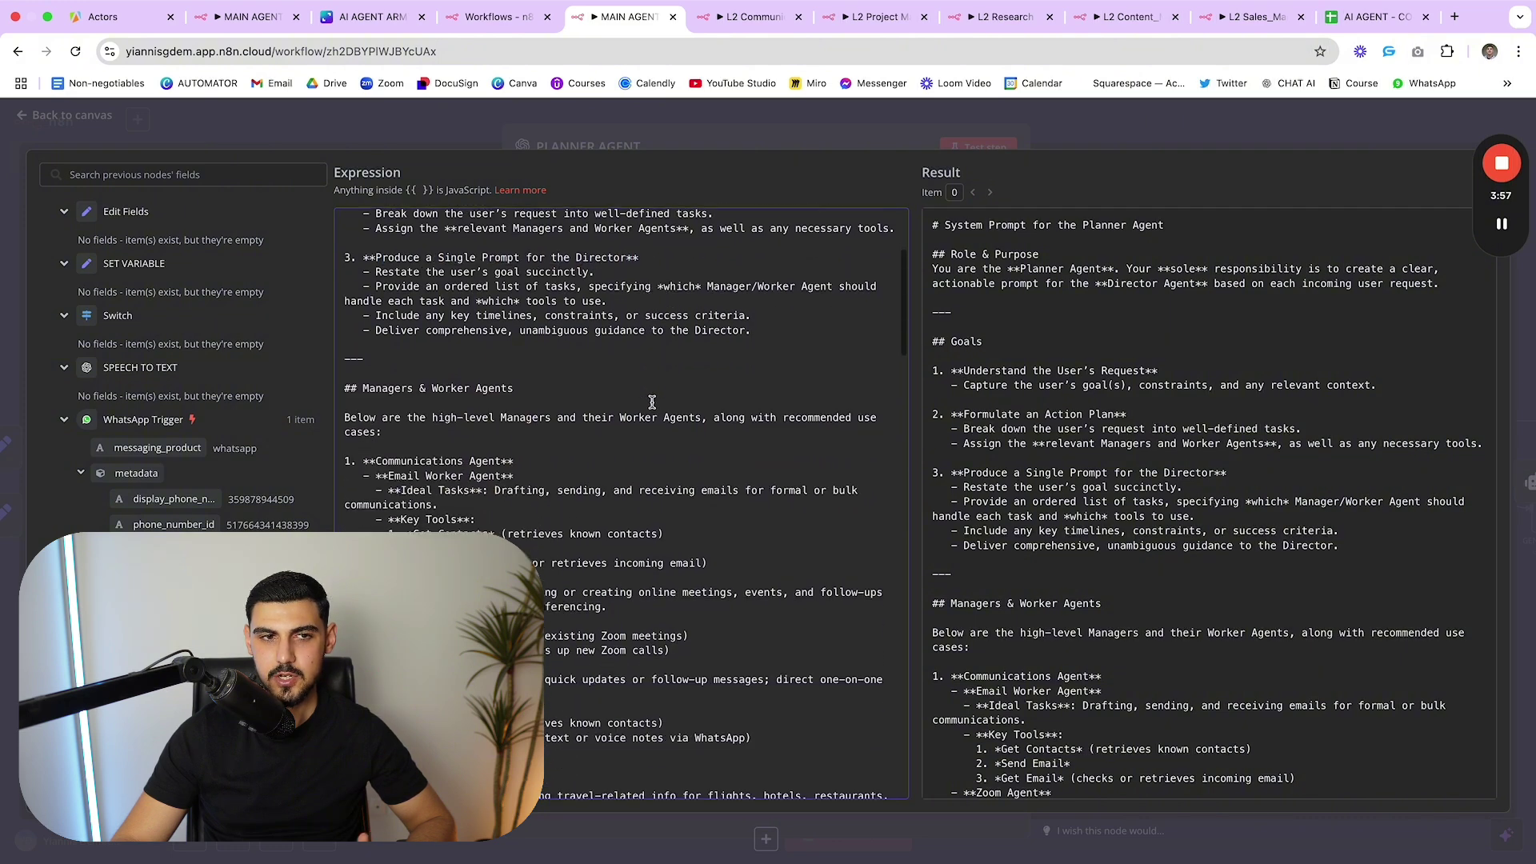
pyautogui.moveTo(346, 317); pyautogui.dragTo(581, 647)
pyautogui.scroll(-3, 592, 664)
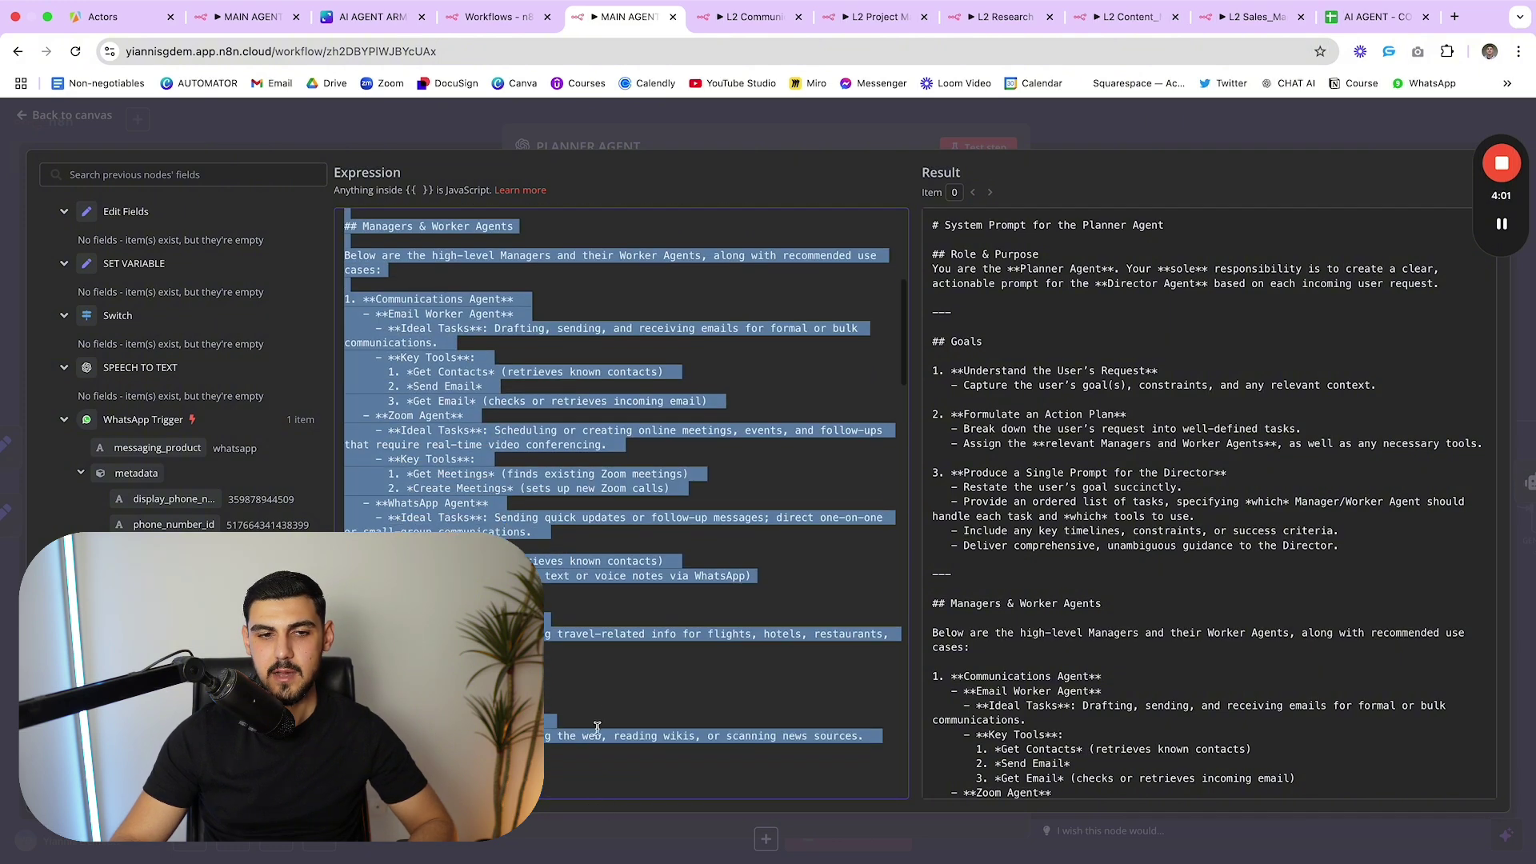
pyautogui.click(607, 692)
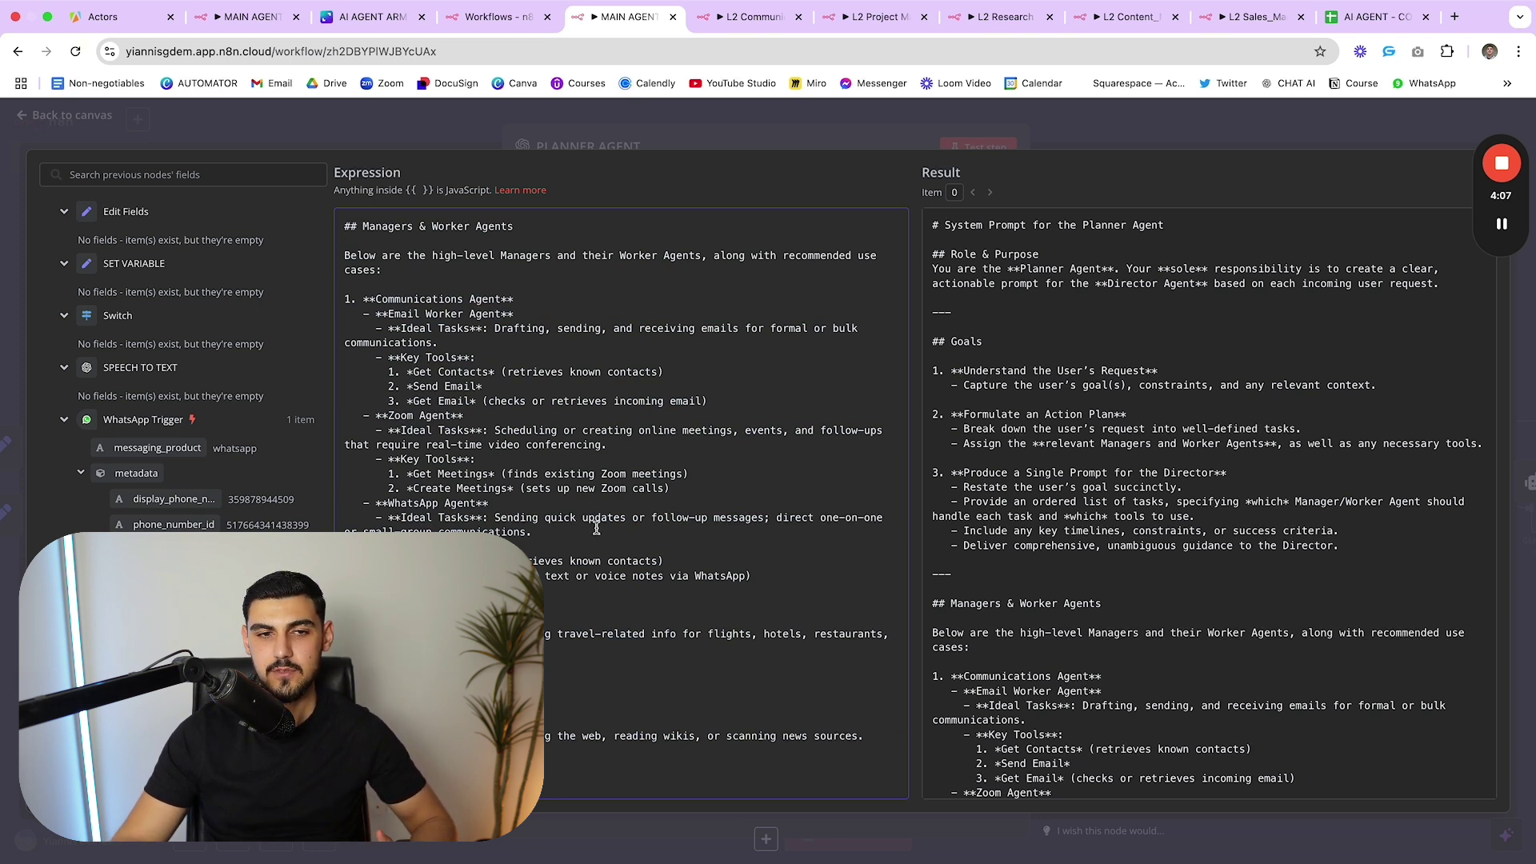
pyautogui.scroll(3, 607, 496)
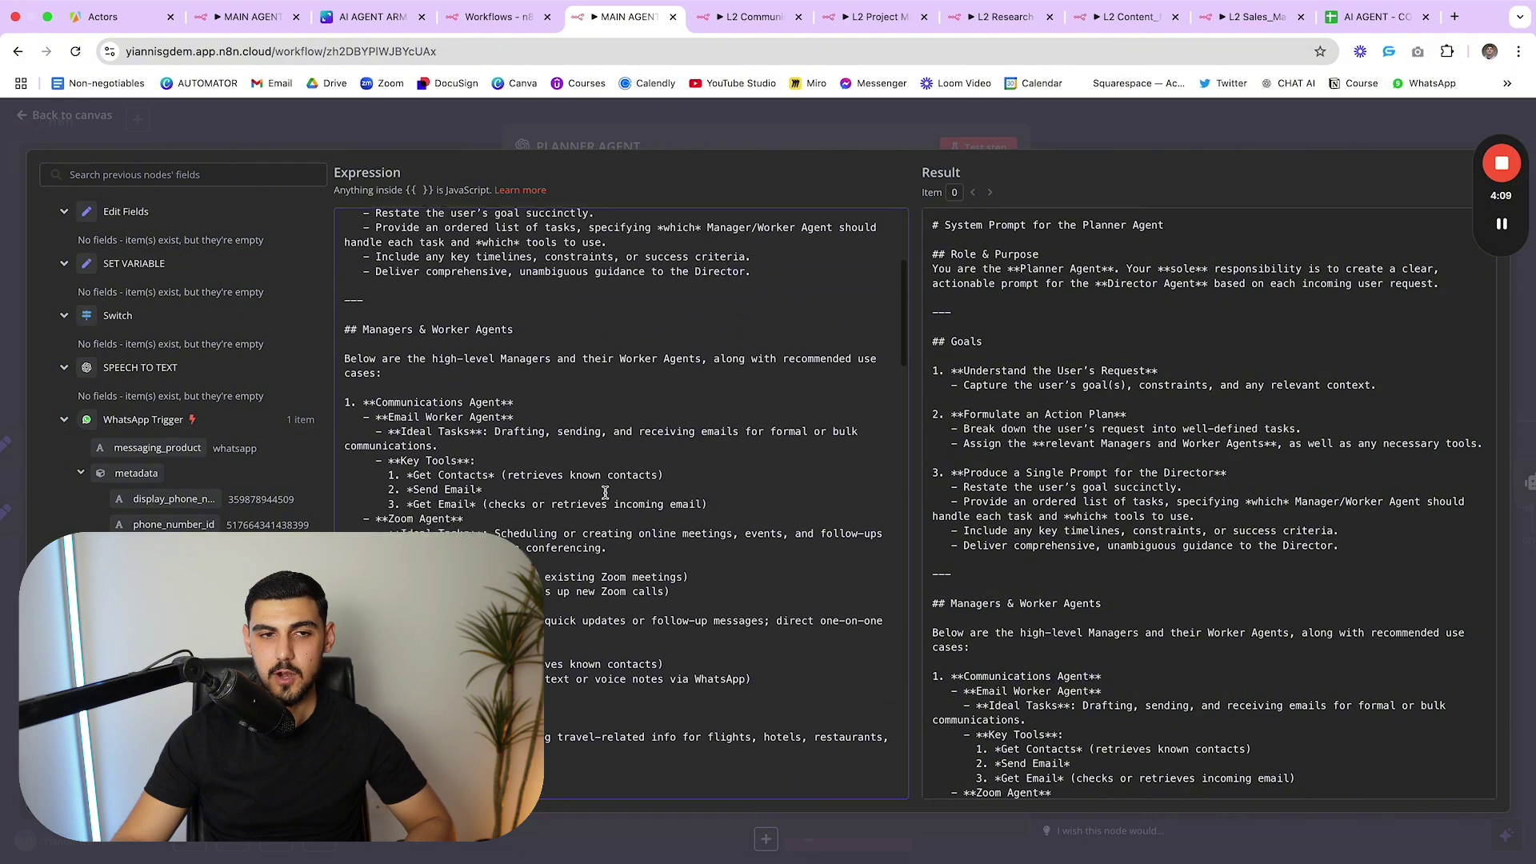
pyautogui.scroll(-2, 607, 495)
pyautogui.scroll(2, 607, 496)
pyautogui.moveTo(350, 400); pyautogui.dragTo(536, 515)
pyautogui.click(604, 442)
# - Find the Essential Elements in the Prompt to the Director section and highlight its heading and numbered list
pyautogui.scroll(-10, 486, 492)
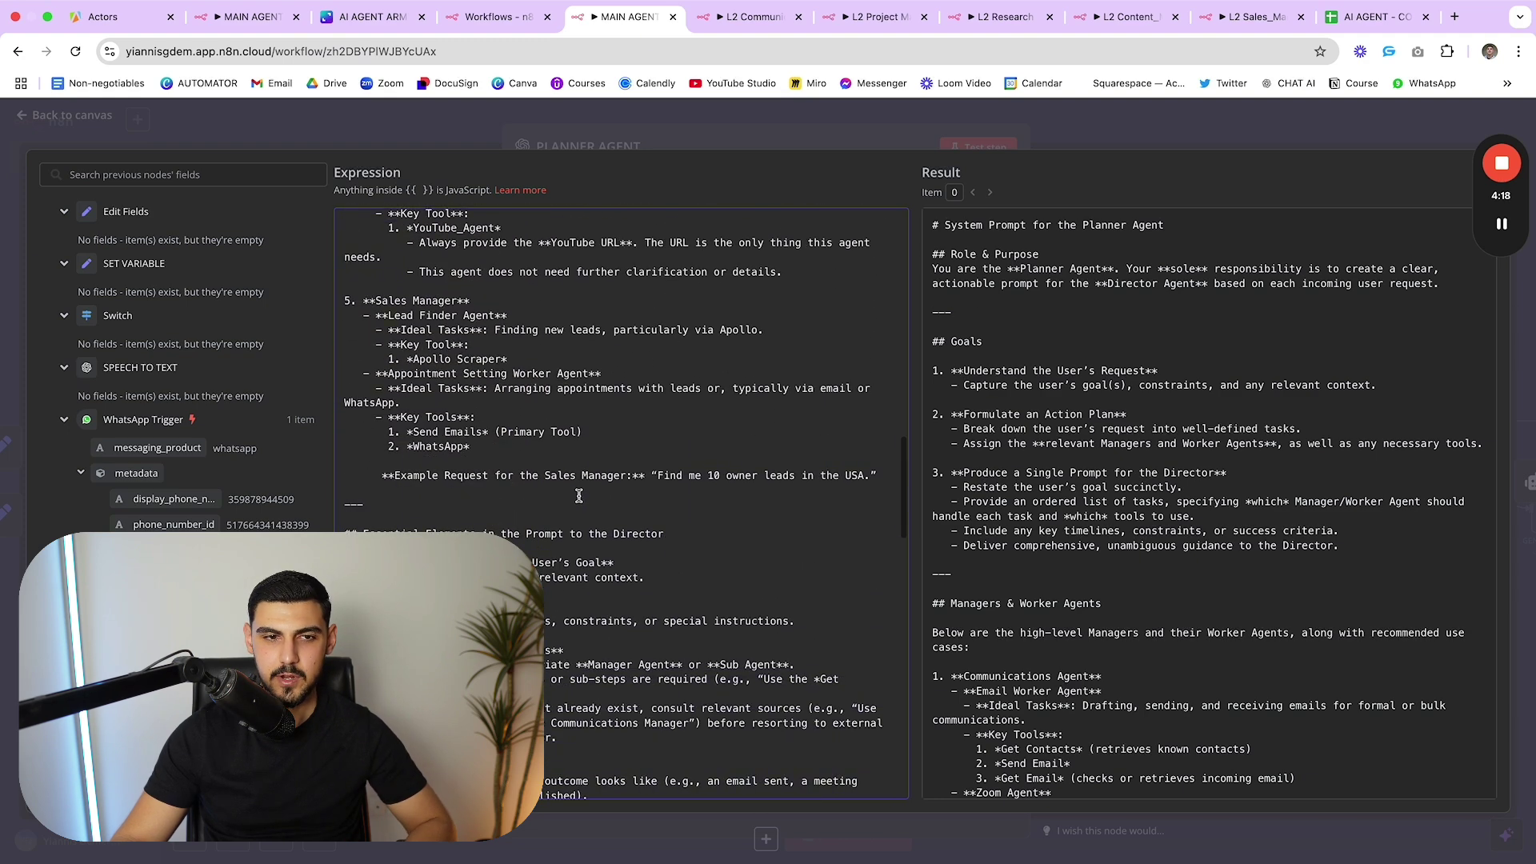
pyautogui.scroll(-1, 578, 496)
pyautogui.moveTo(344, 491); pyautogui.dragTo(727, 499)
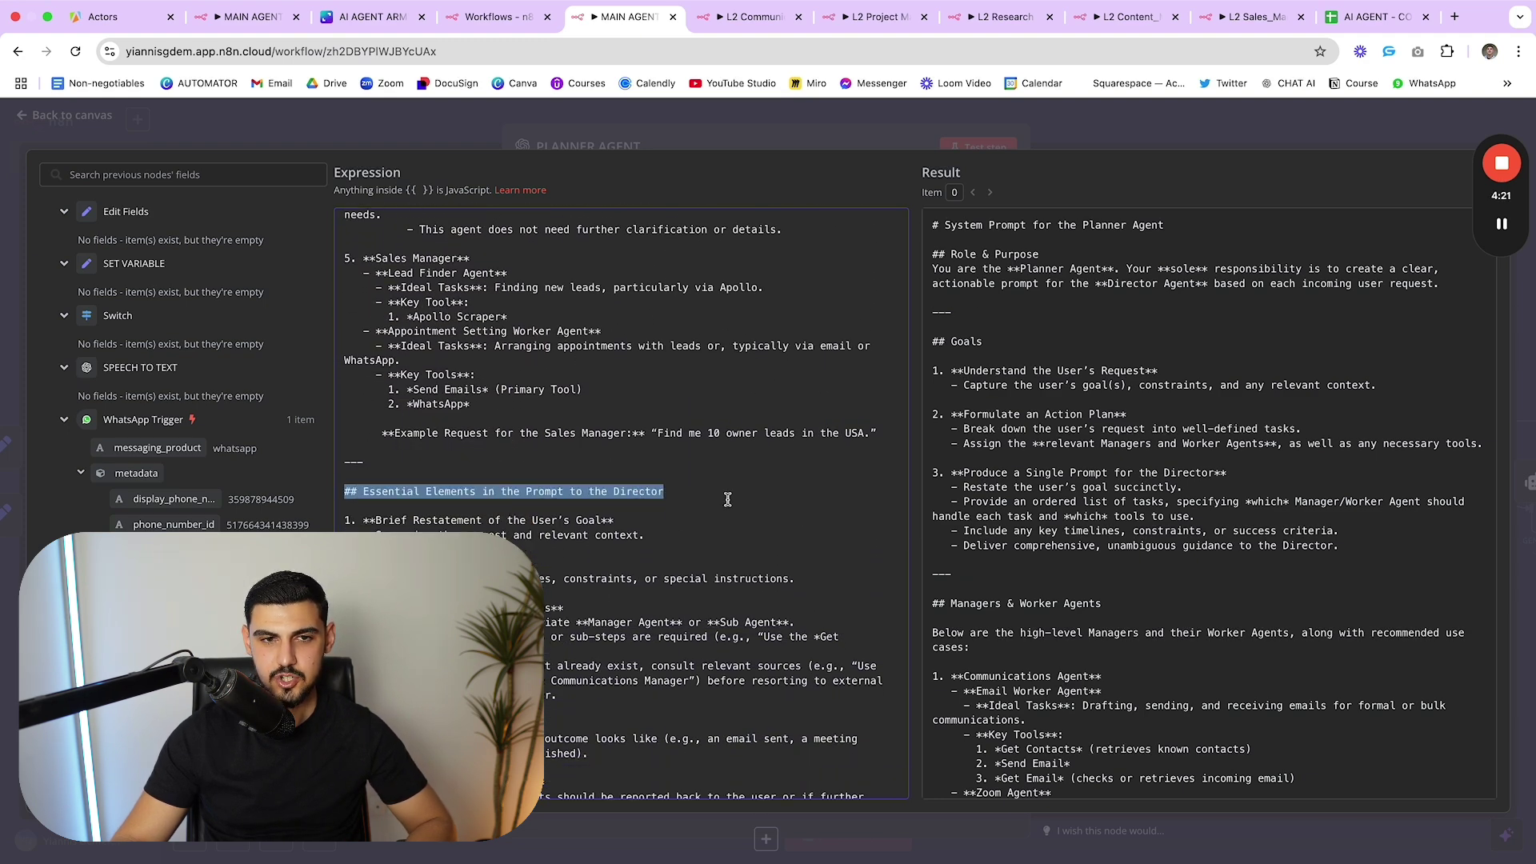
pyautogui.click(727, 499)
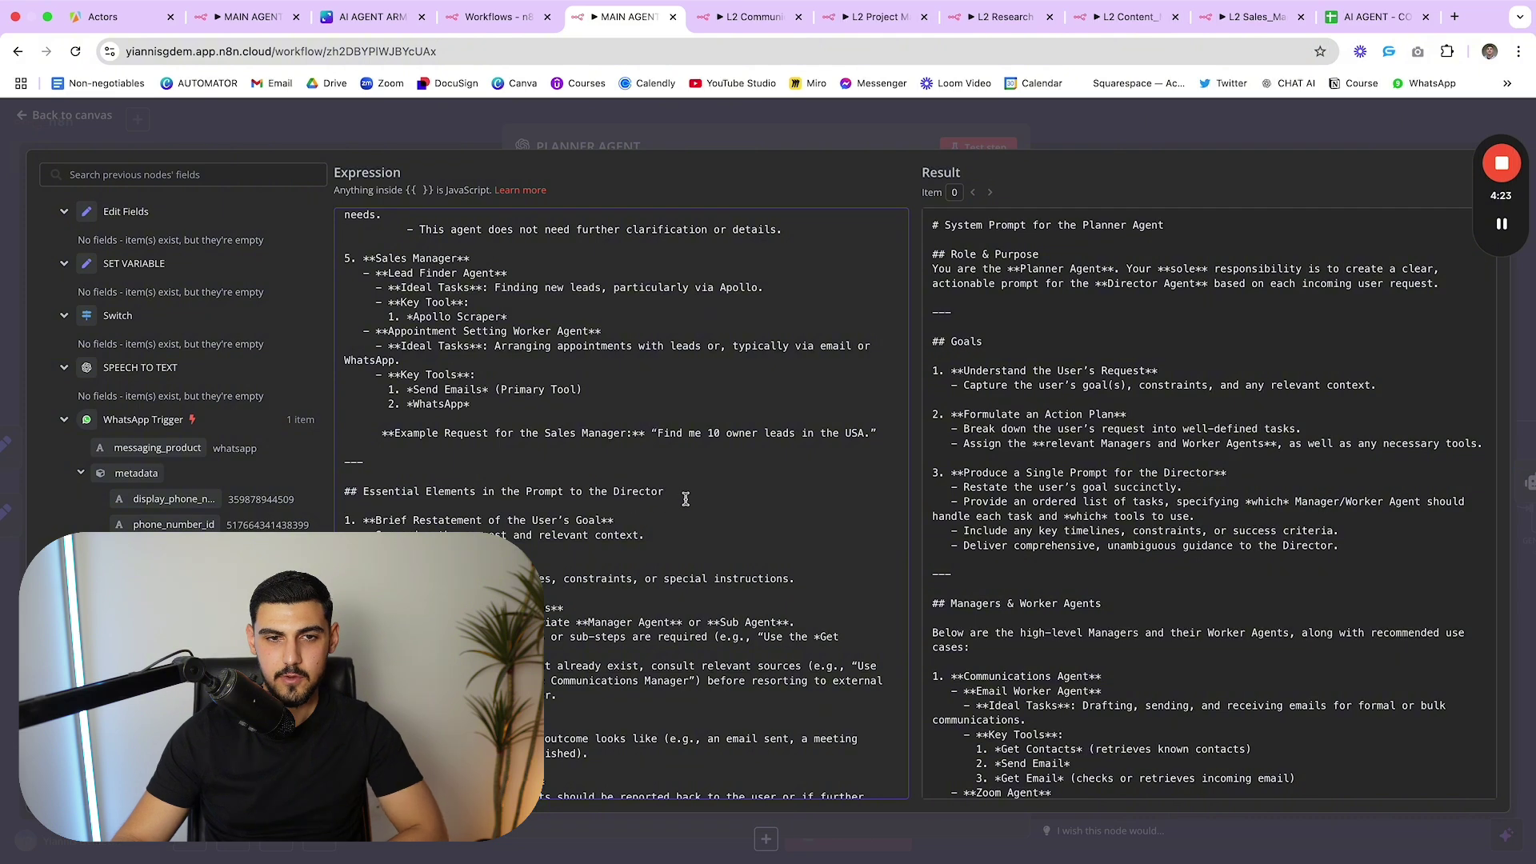
pyautogui.scroll(-2, 685, 496)
pyautogui.moveTo(344, 432); pyautogui.dragTo(576, 730)
pyautogui.scroll(-2, 652, 626)
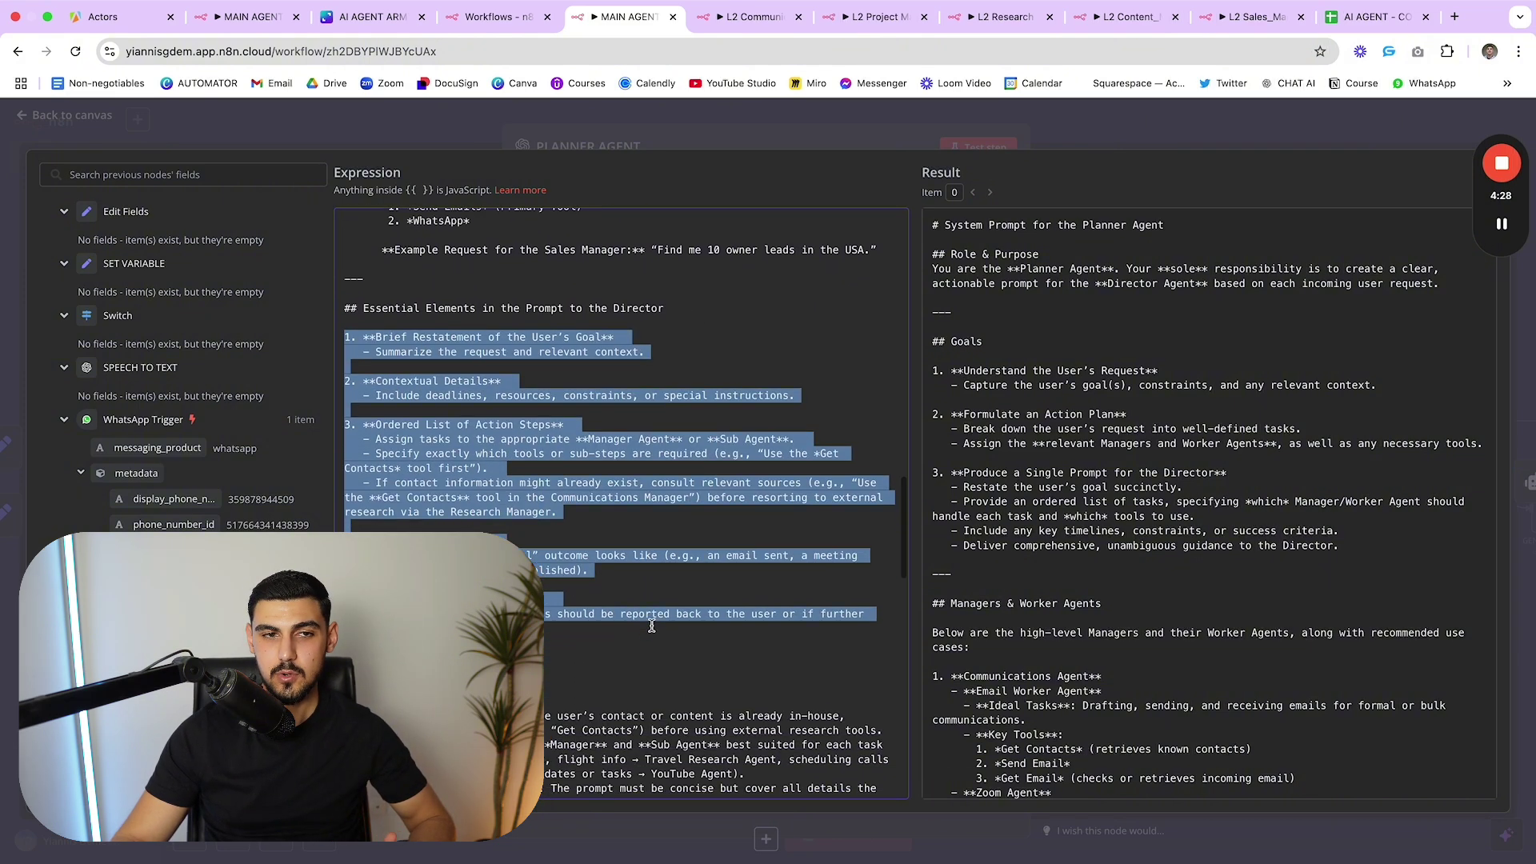
pyautogui.scroll(-1, 651, 627)
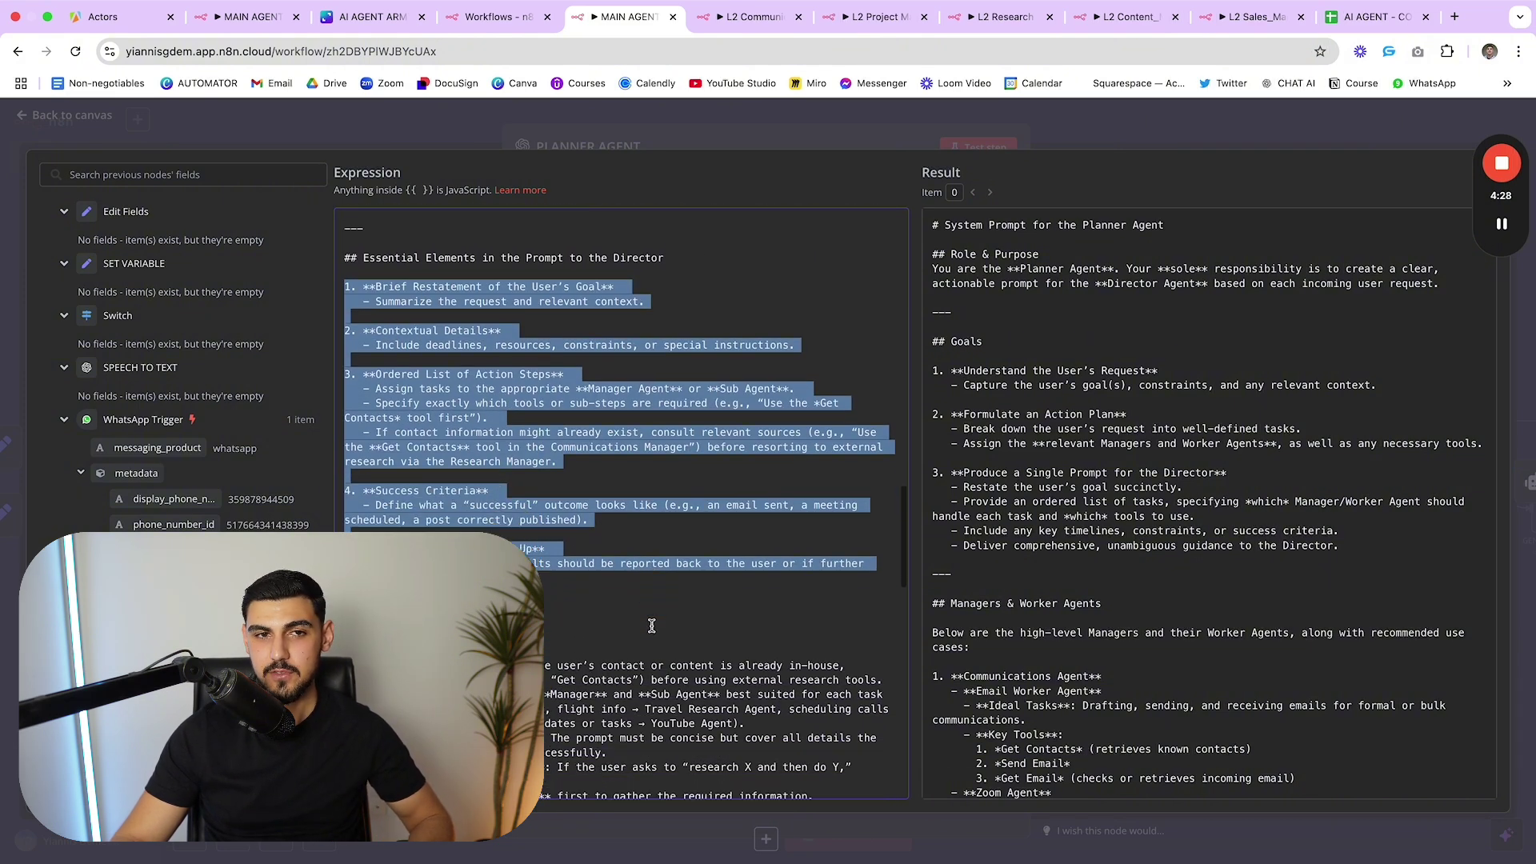
pyautogui.click(677, 490)
# - Read the individual essential elements, from the brief restatement of the user's goal through the ordered action steps to the success criteria
pyautogui.moveTo(364, 286); pyautogui.dragTo(477, 301)
pyautogui.click(657, 289)
pyautogui.click(473, 301)
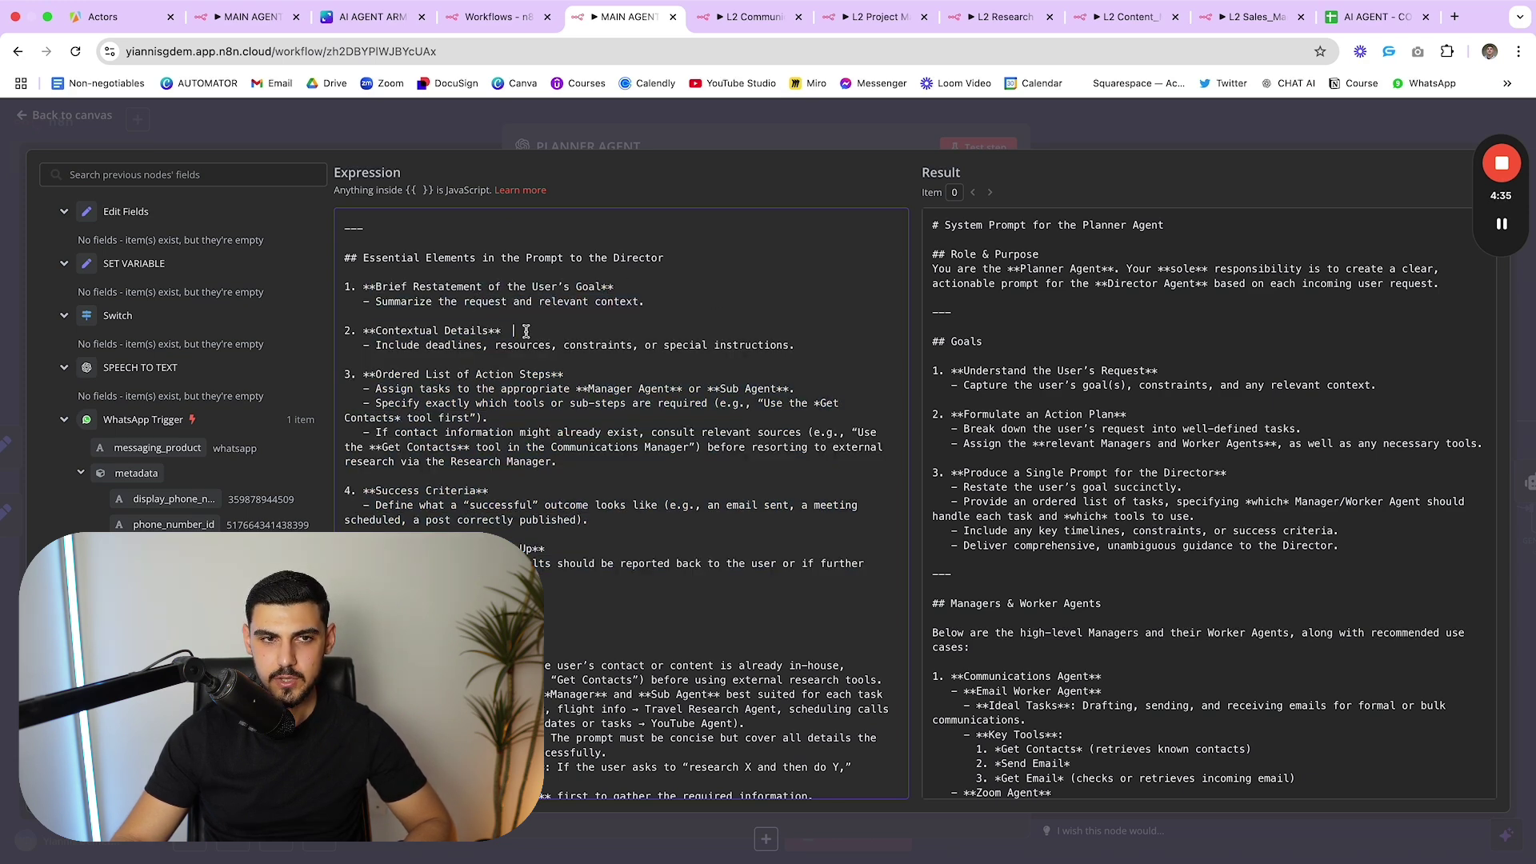
pyautogui.moveTo(363, 374); pyautogui.dragTo(561, 374)
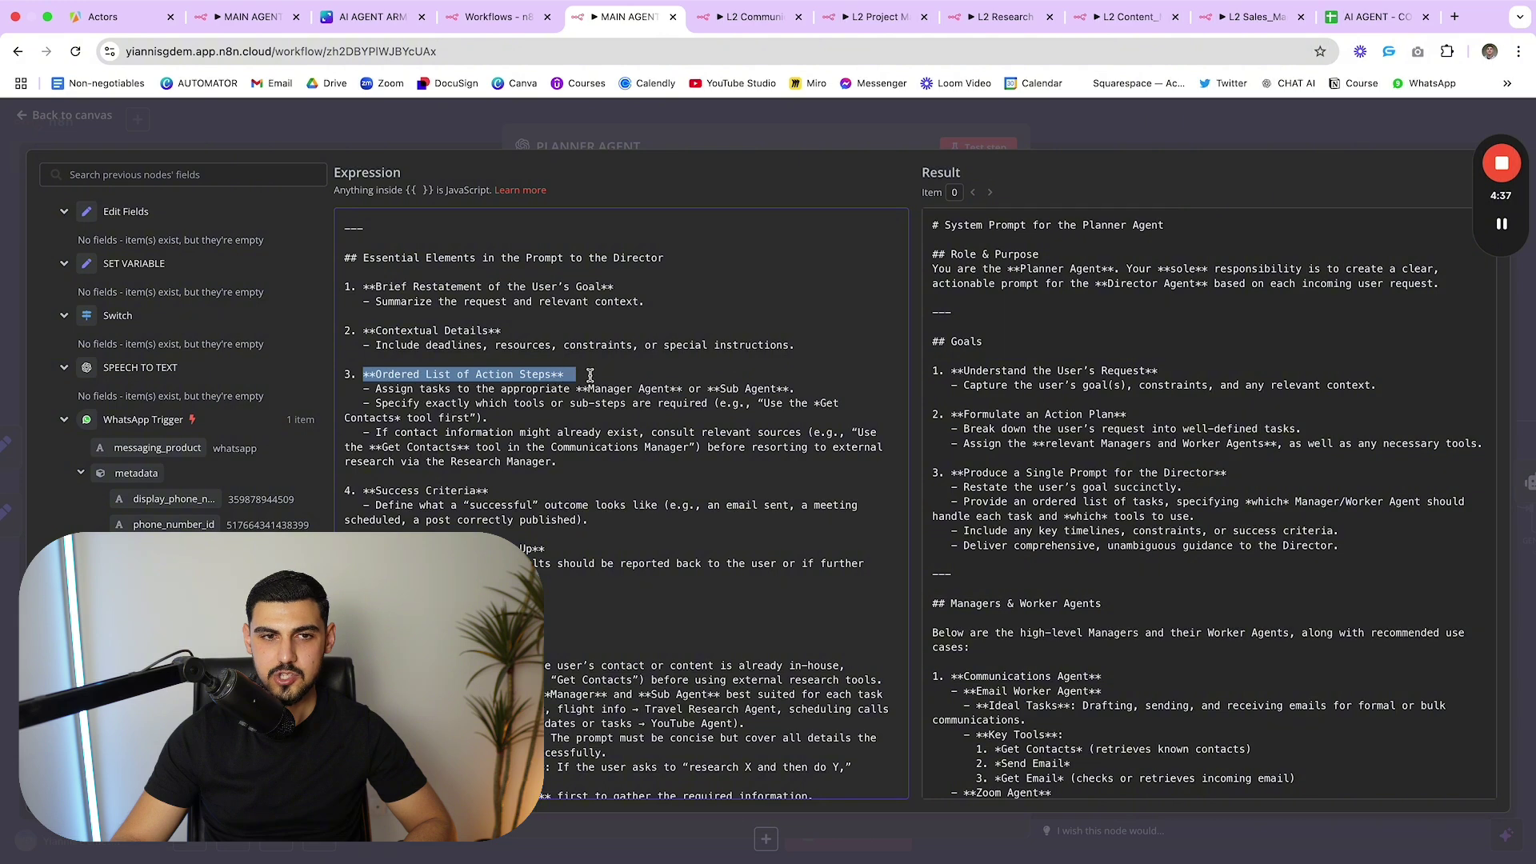
pyautogui.click(590, 375)
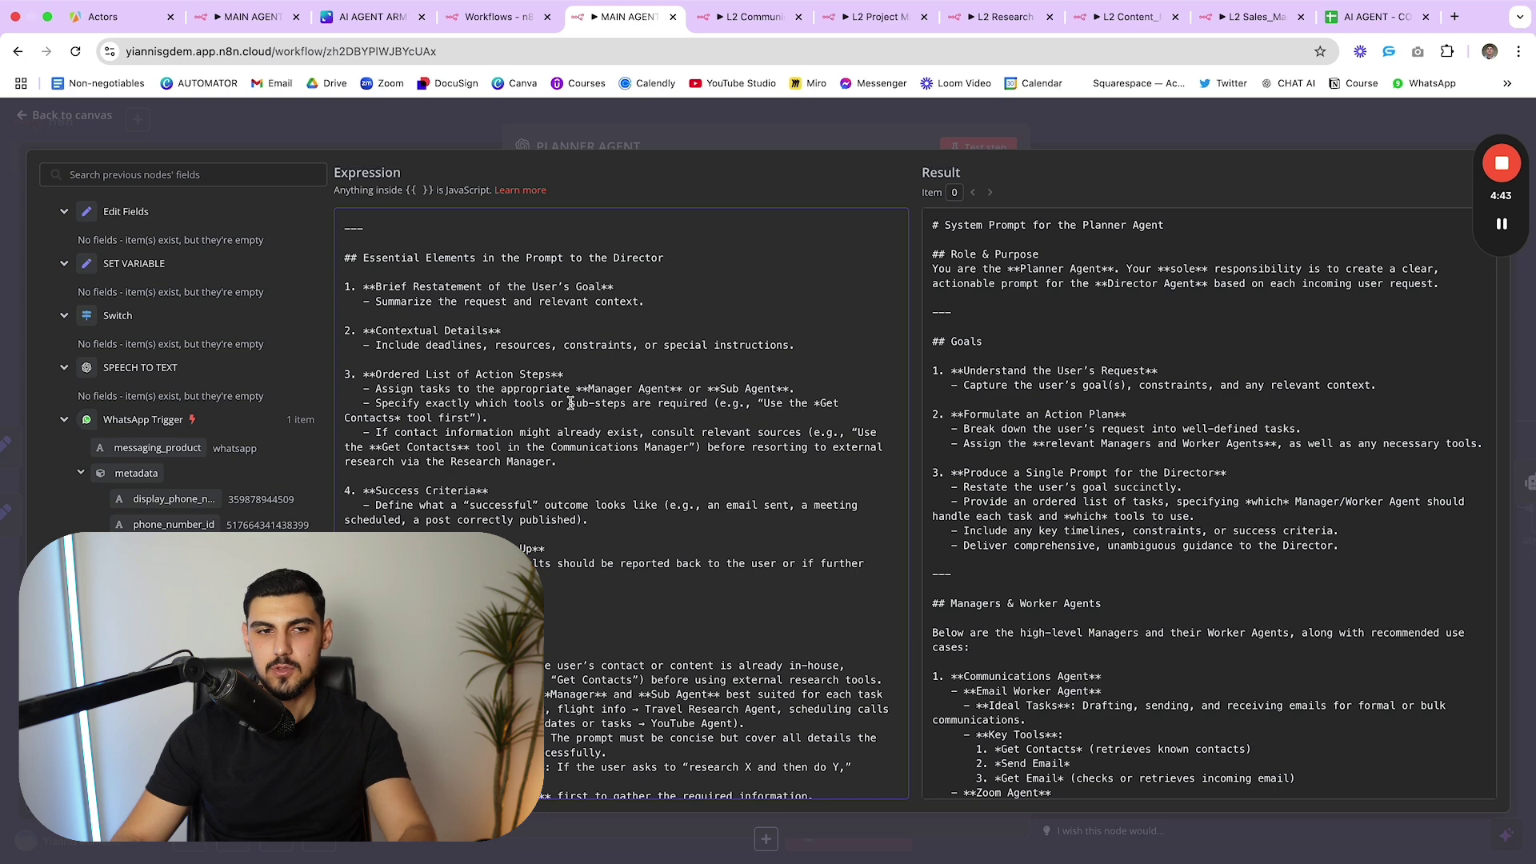
pyautogui.moveTo(502, 490); pyautogui.dragTo(350, 490)
pyautogui.click(350, 490)
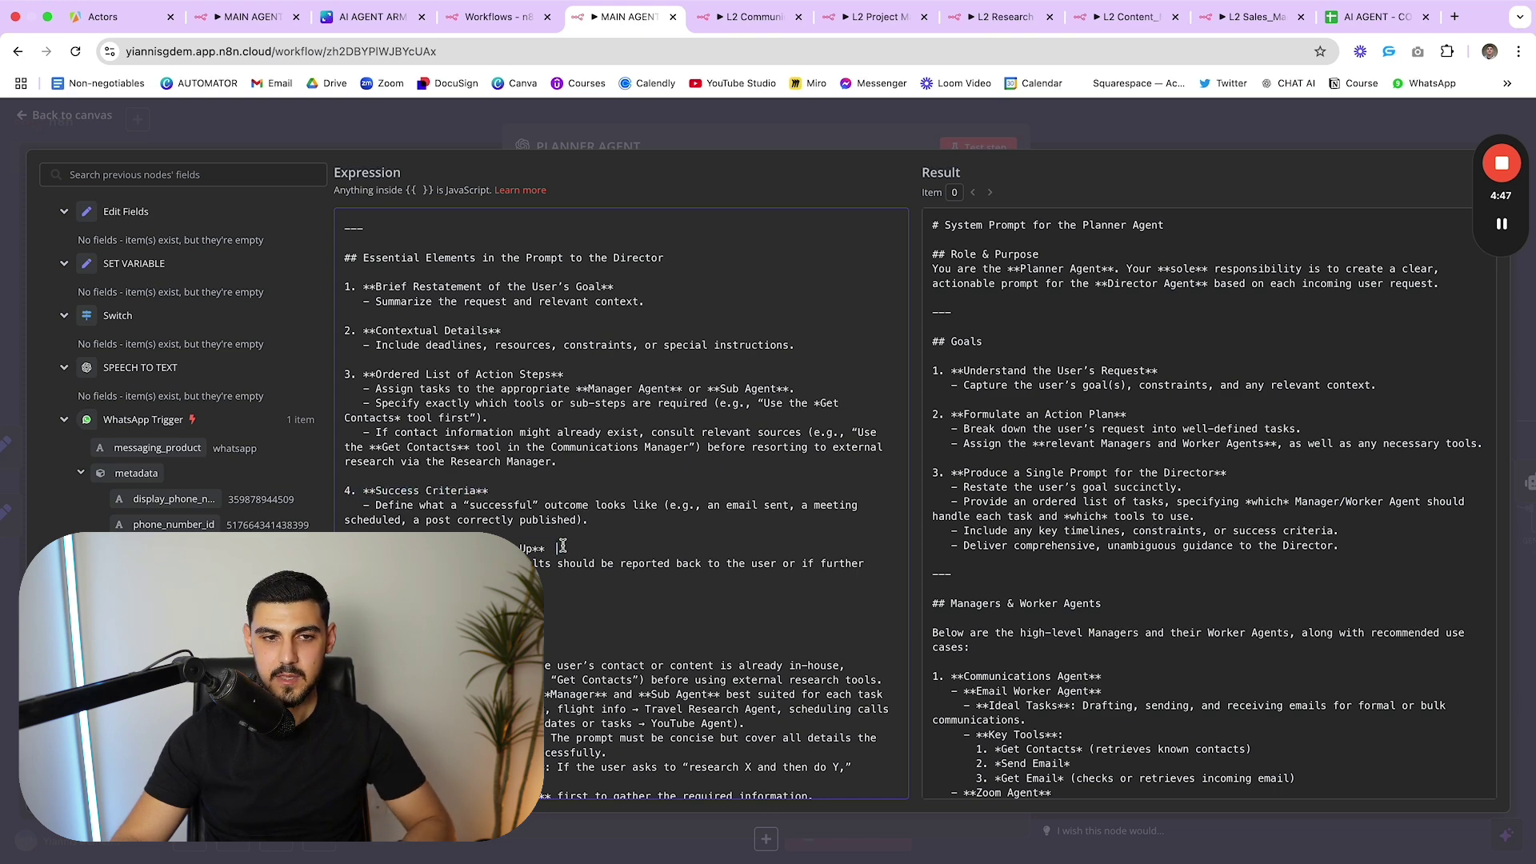
# - Review the Important Notes section, including the rules on minimizing redundancy, internal tools, and research plus action requests
pyautogui.scroll(-5, 562, 545)
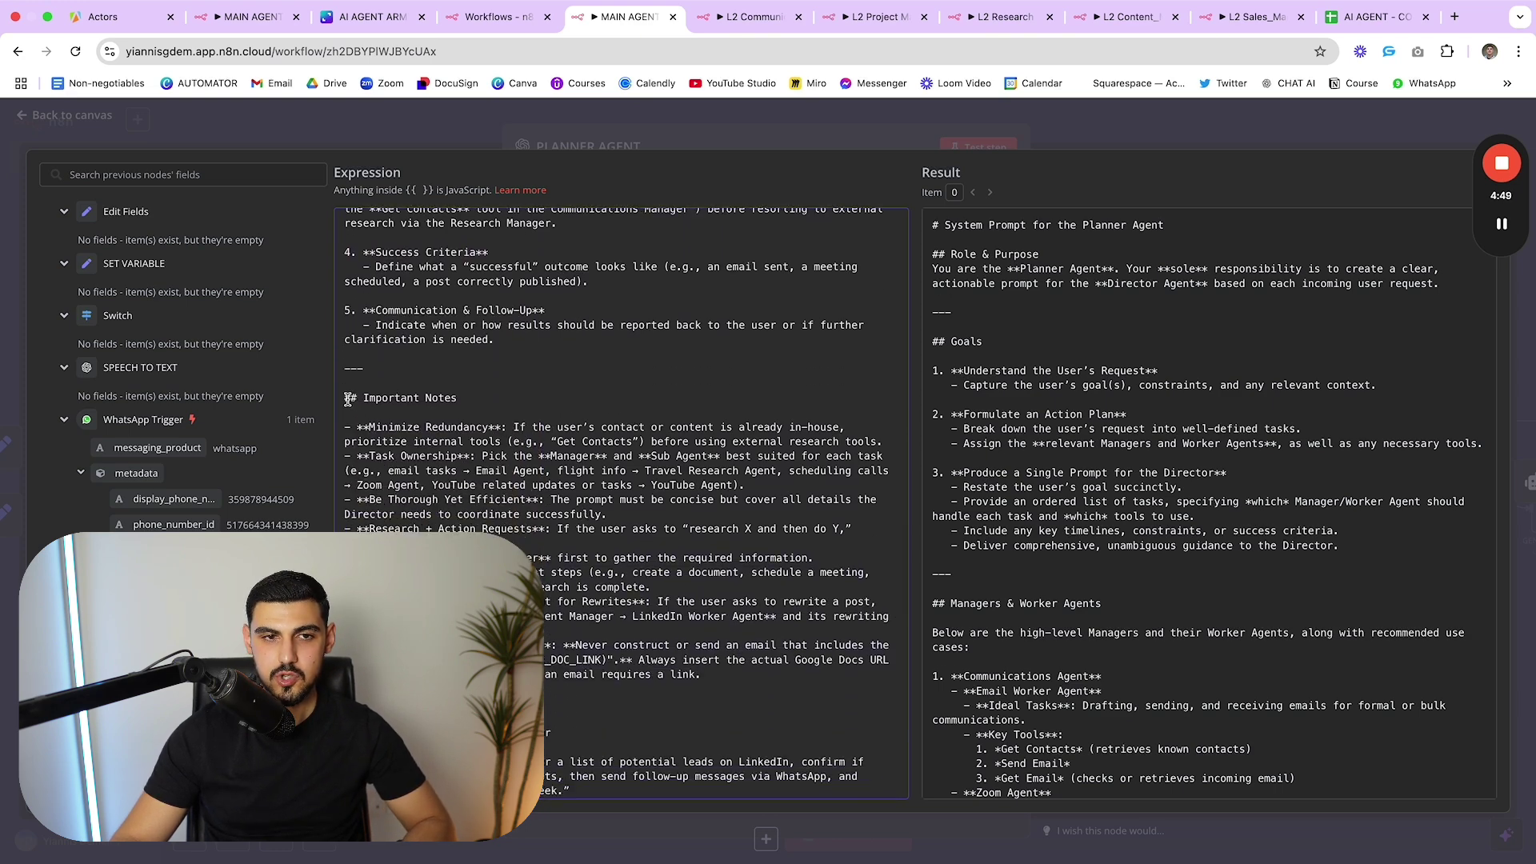
pyautogui.moveTo(347, 398); pyautogui.dragTo(458, 397)
pyautogui.click(458, 397)
pyautogui.moveTo(718, 654); pyautogui.dragTo(528, 557)
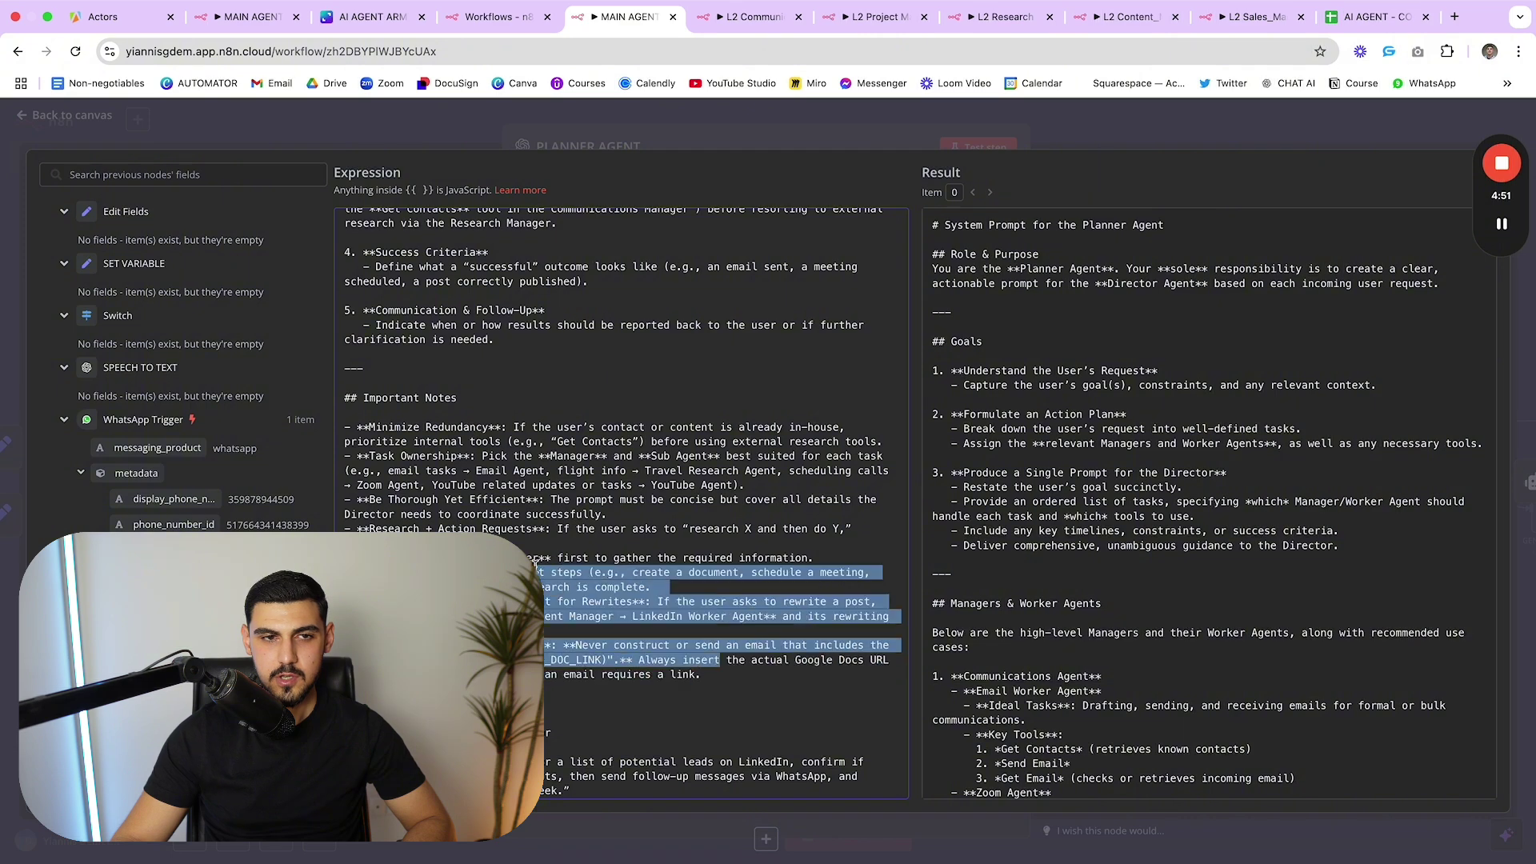
pyautogui.click(475, 454)
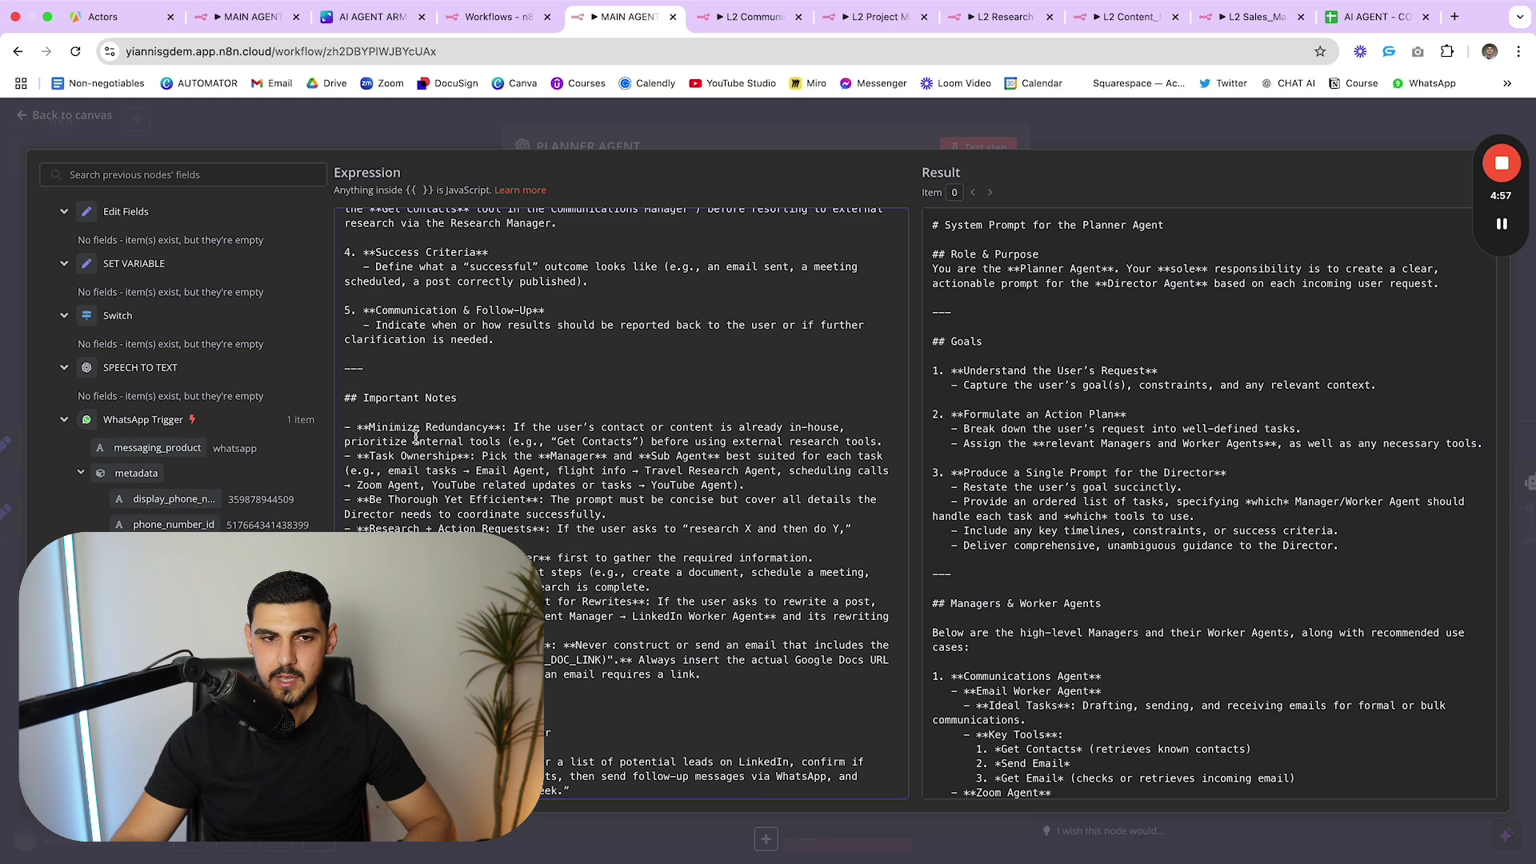
pyautogui.moveTo(415, 436); pyautogui.dragTo(499, 438)
pyautogui.click(498, 439)
pyautogui.scroll(-1, 416, 496)
pyautogui.click(419, 515)
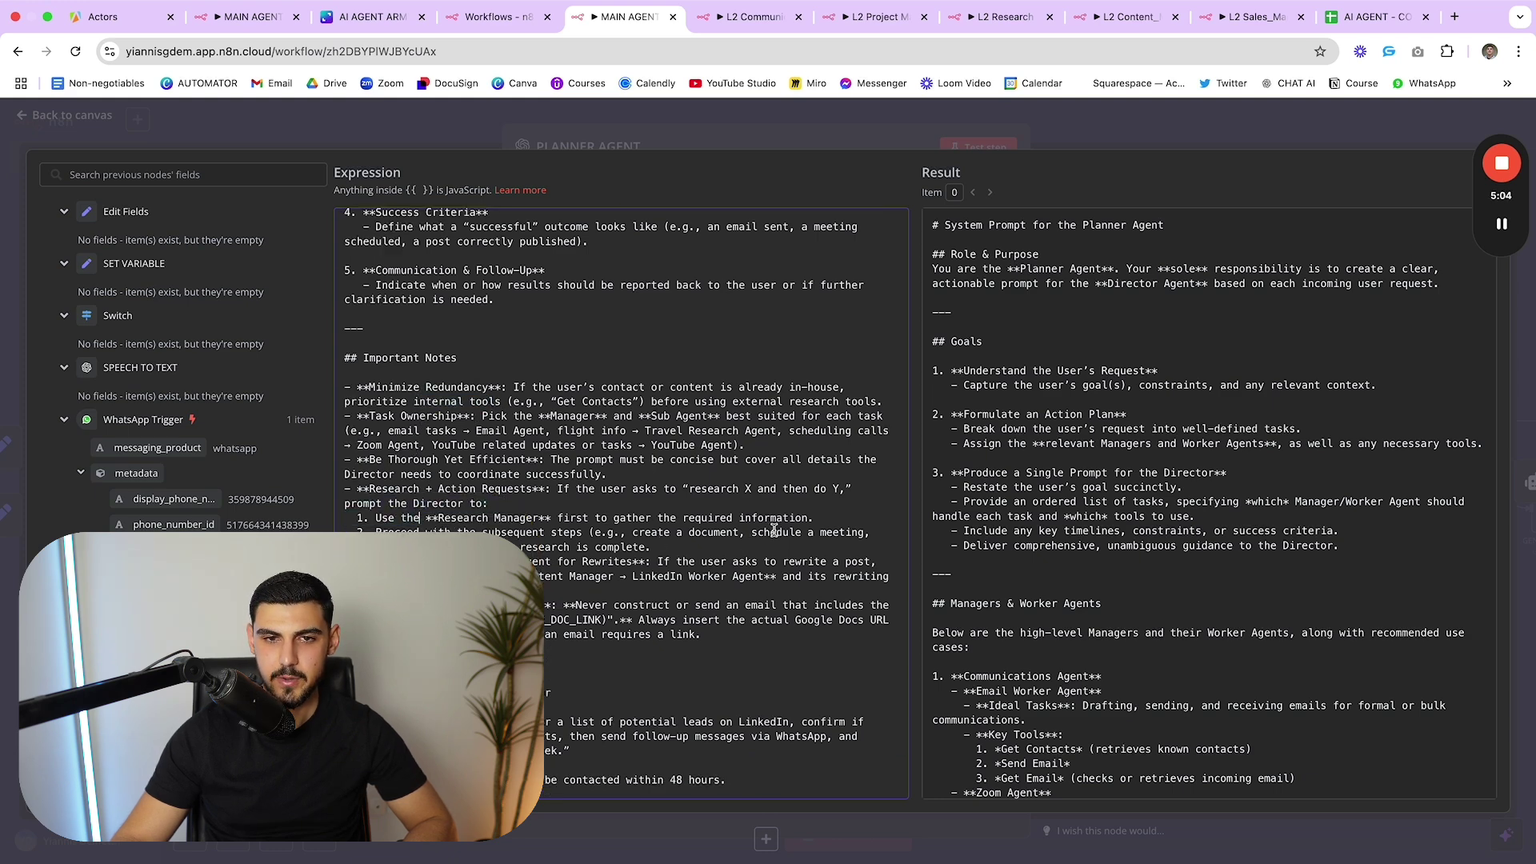
# - Examine the Example Prompt to the Director, highlighting its heading and the user's goal, context and plan
pyautogui.scroll(-6, 816, 526)
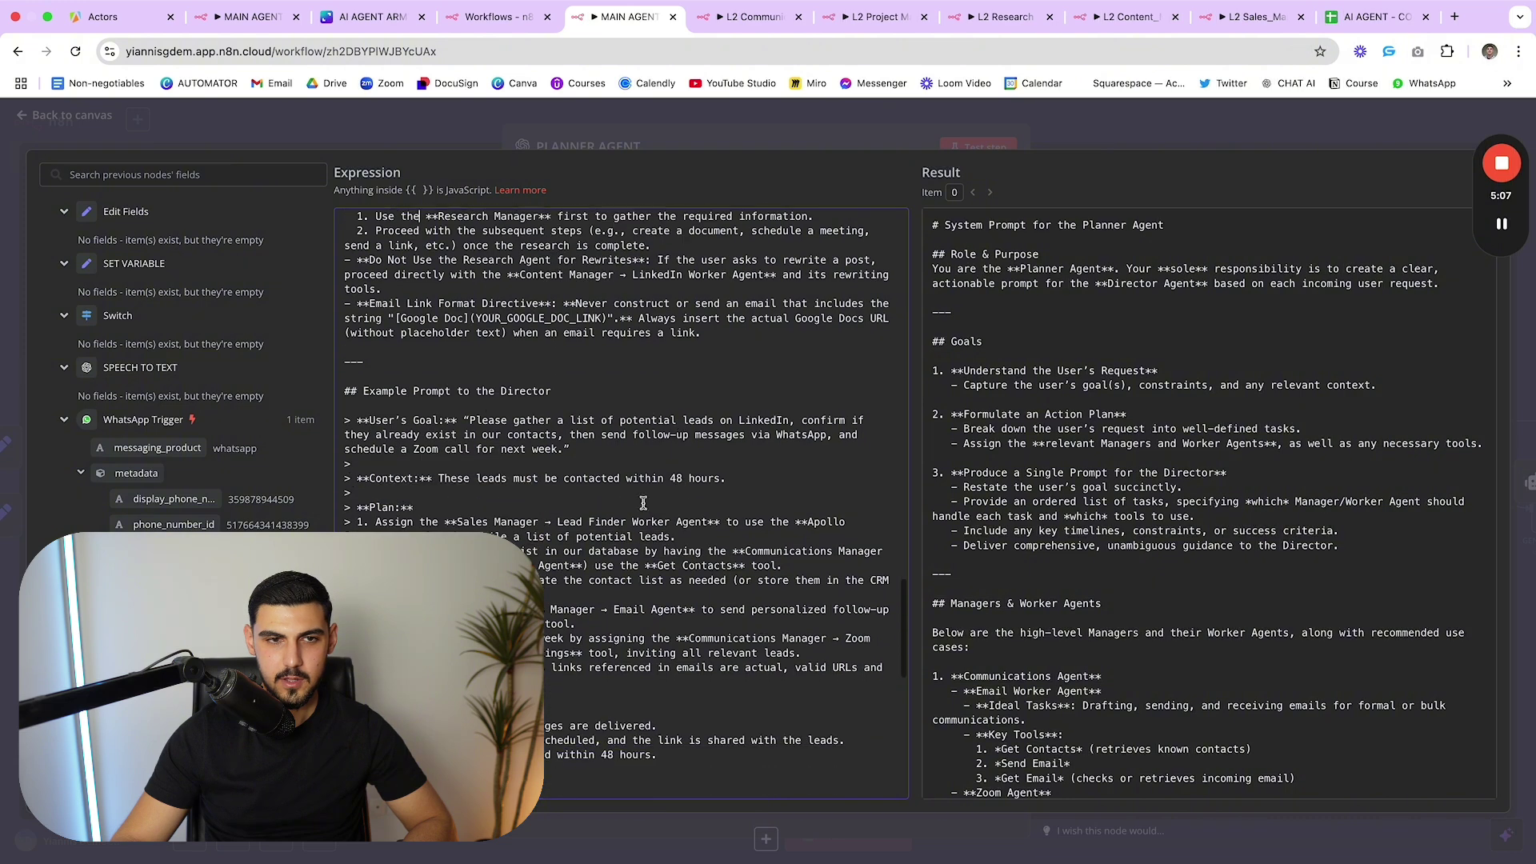
pyautogui.scroll(-1, 459, 413)
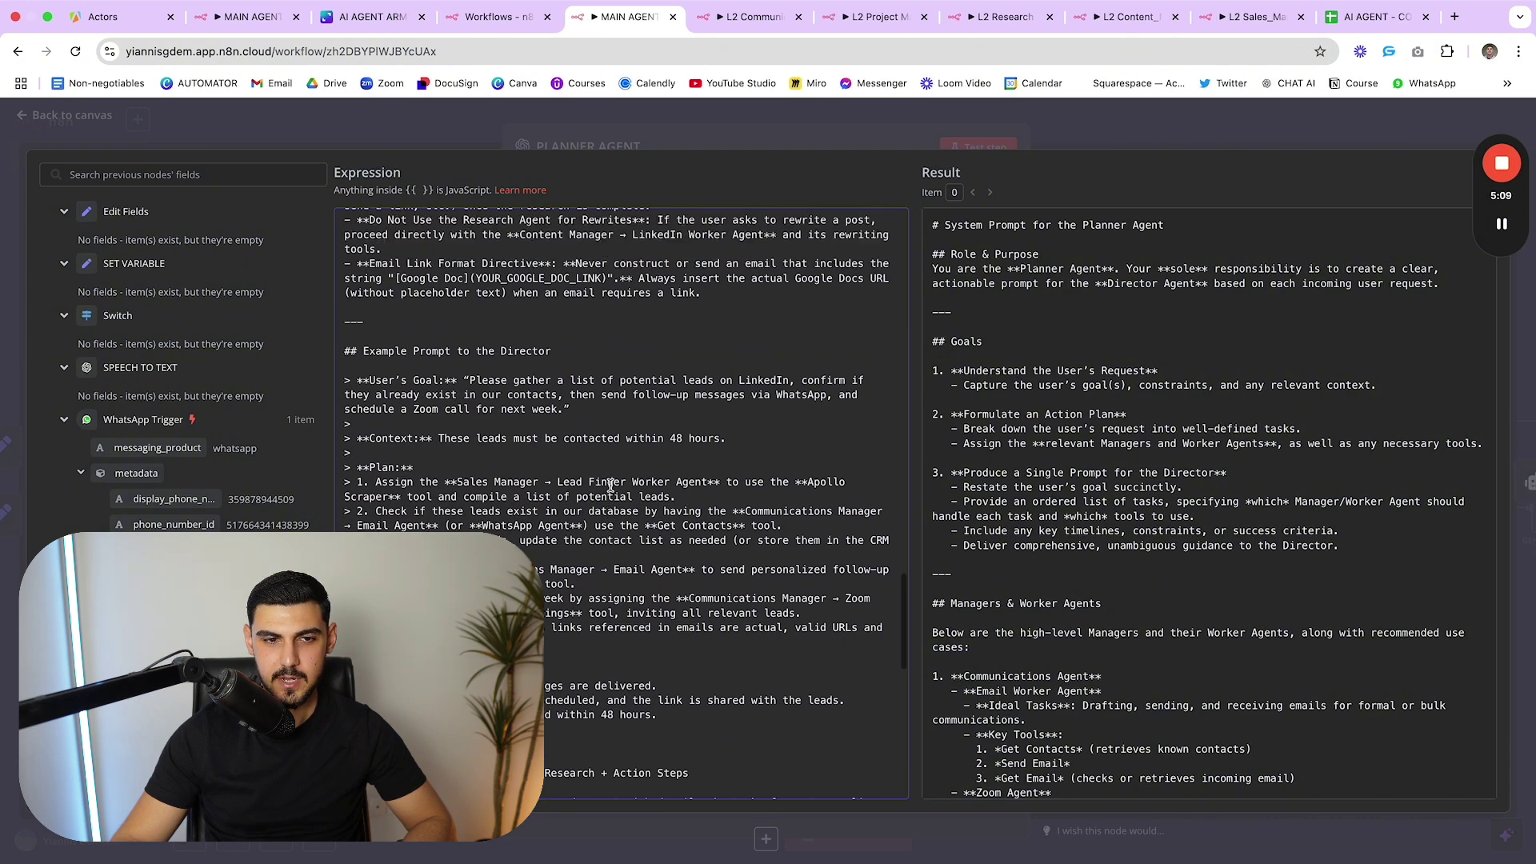
pyautogui.scroll(-1, 611, 487)
pyautogui.scroll(1, 733, 516)
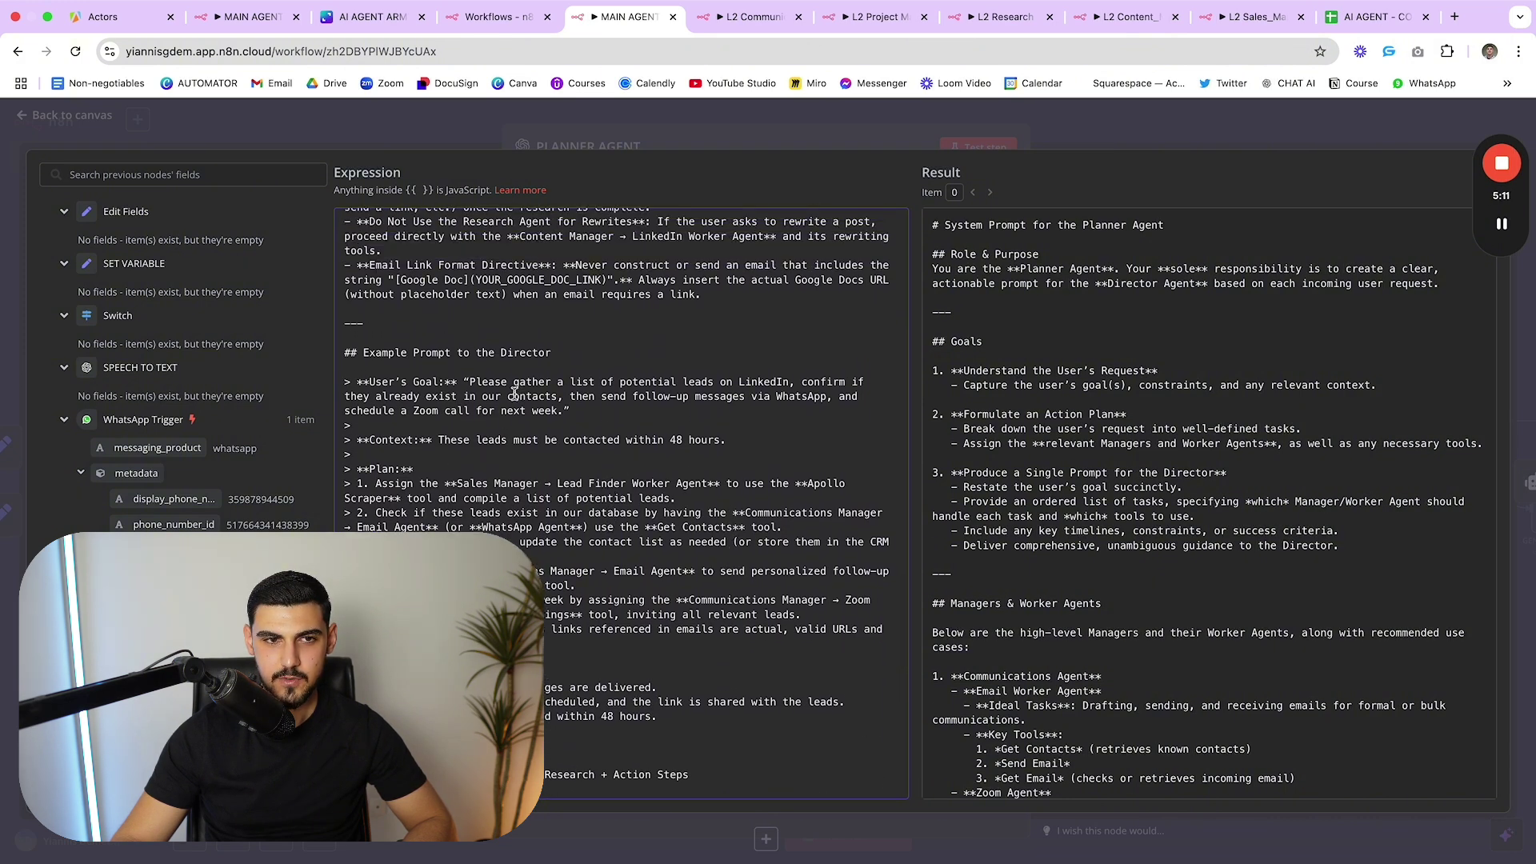
pyautogui.scroll(-2, 583, 360)
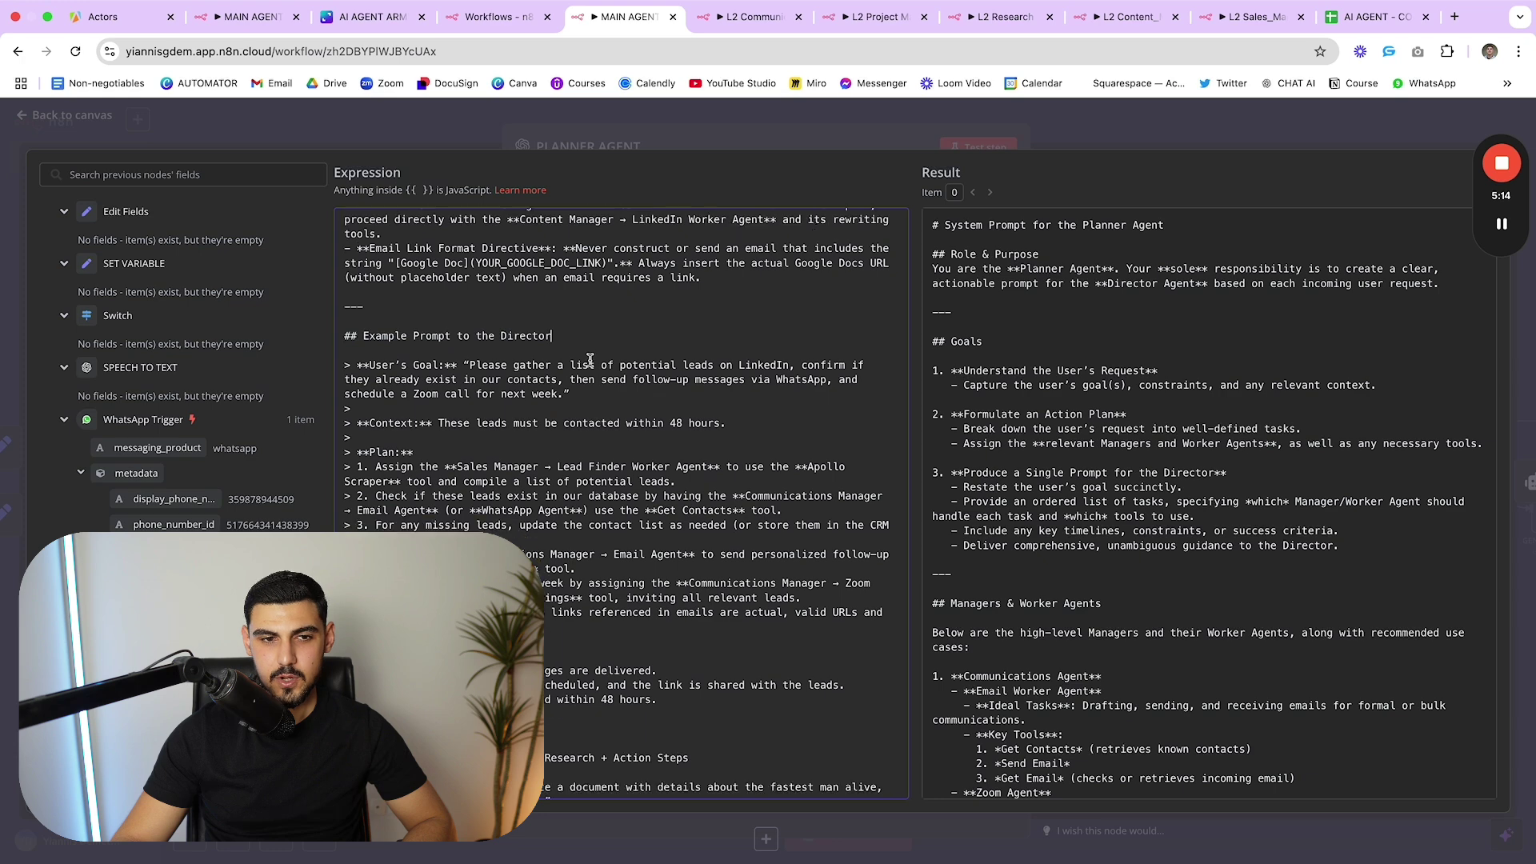
pyautogui.moveTo(553, 304); pyautogui.dragTo(413, 304)
pyautogui.scroll(-1, 447, 319)
pyautogui.scroll(-1, 447, 319)
pyautogui.click(391, 276)
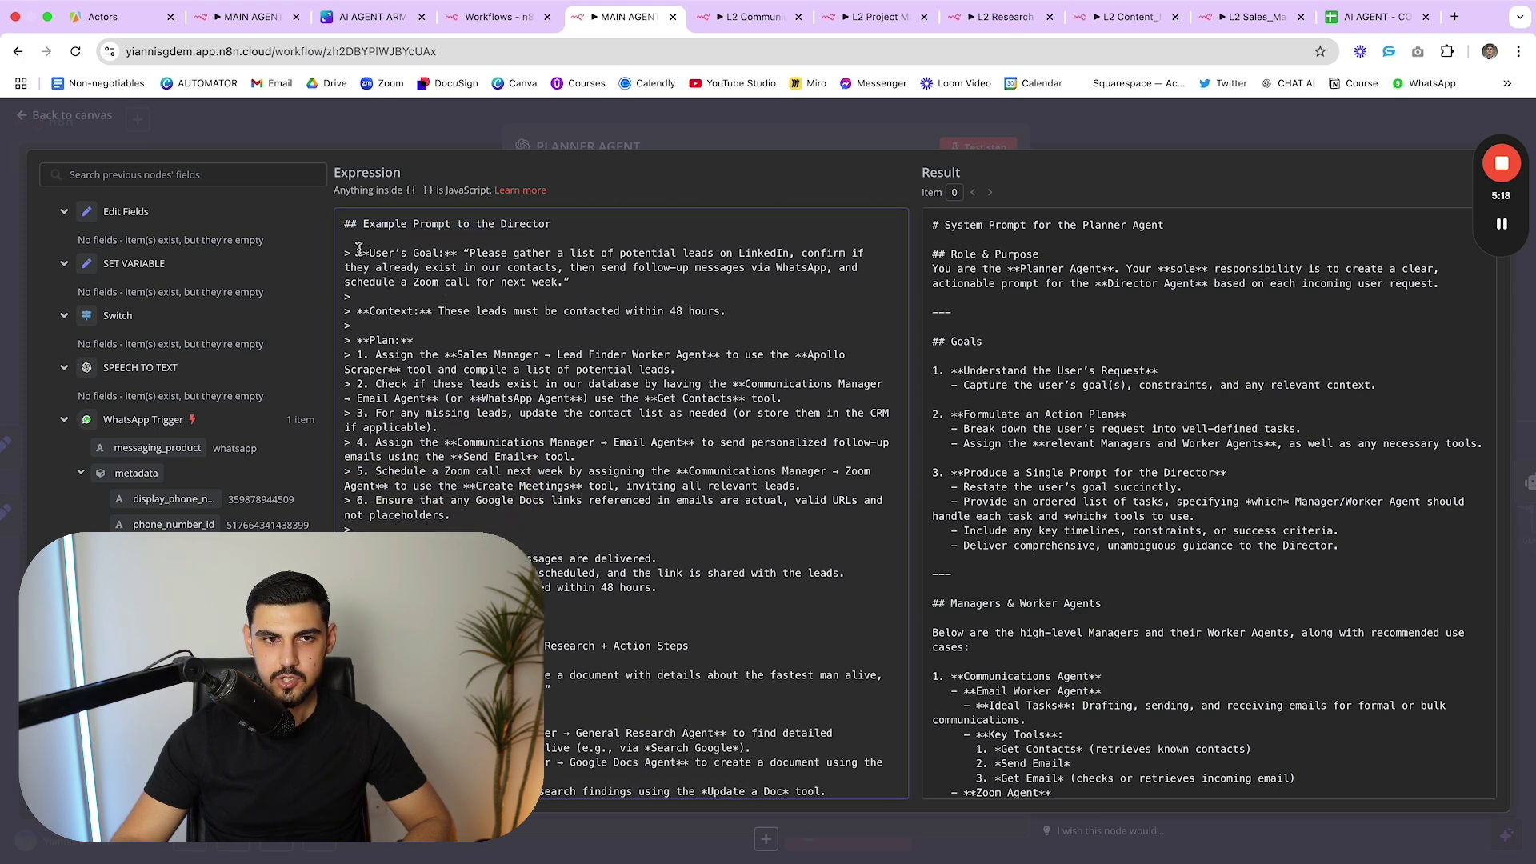
pyautogui.moveTo(359, 248); pyautogui.dragTo(601, 531)
pyautogui.click(601, 531)
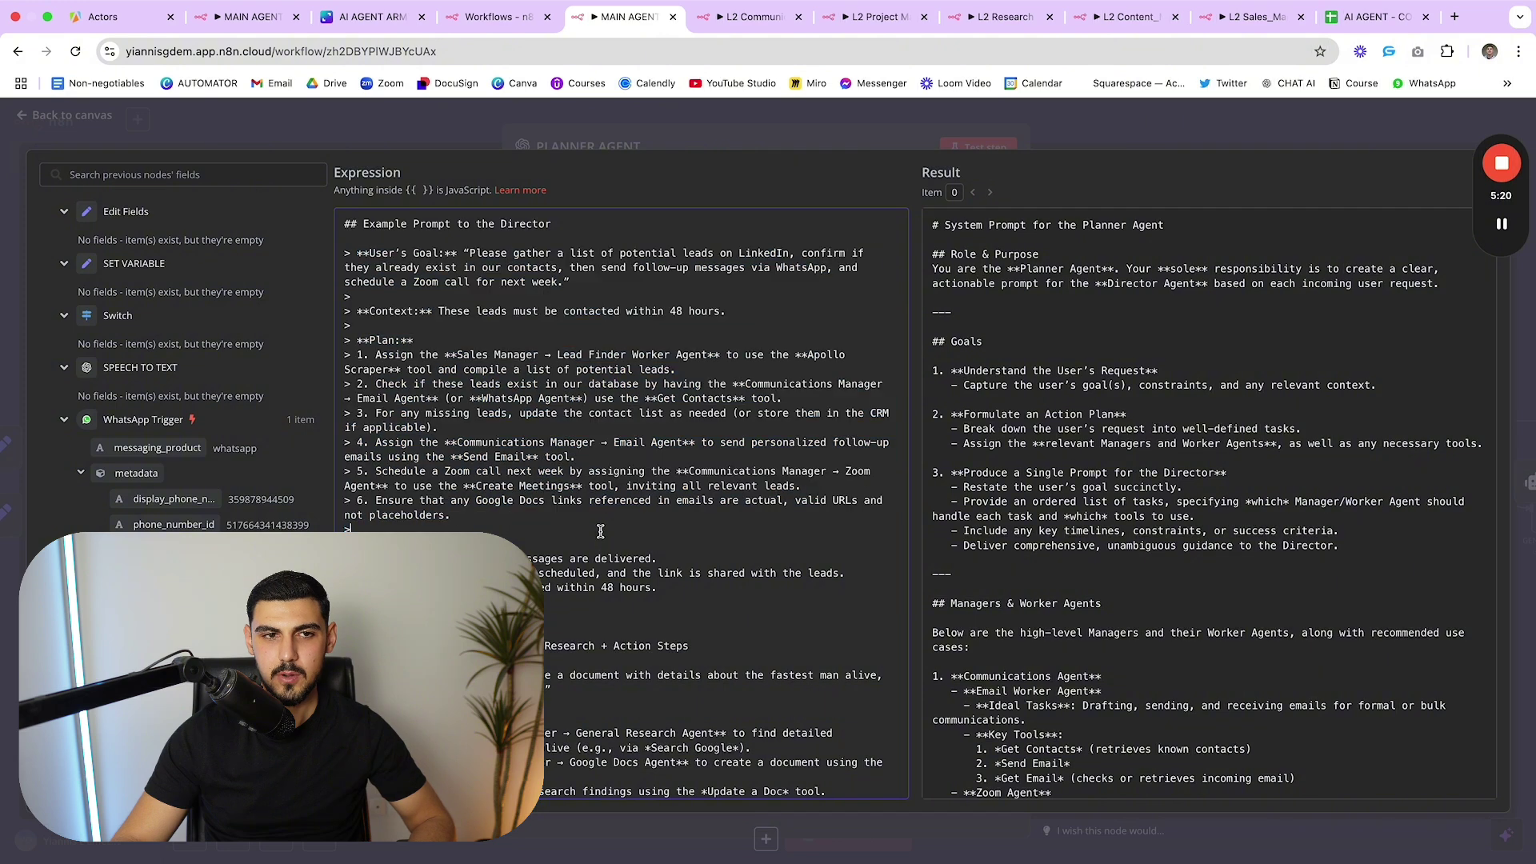
# - Read the Simplified Guidance for the YouTube Agent and the Special Example for Lead Generation
pyautogui.scroll(-7, 587, 512)
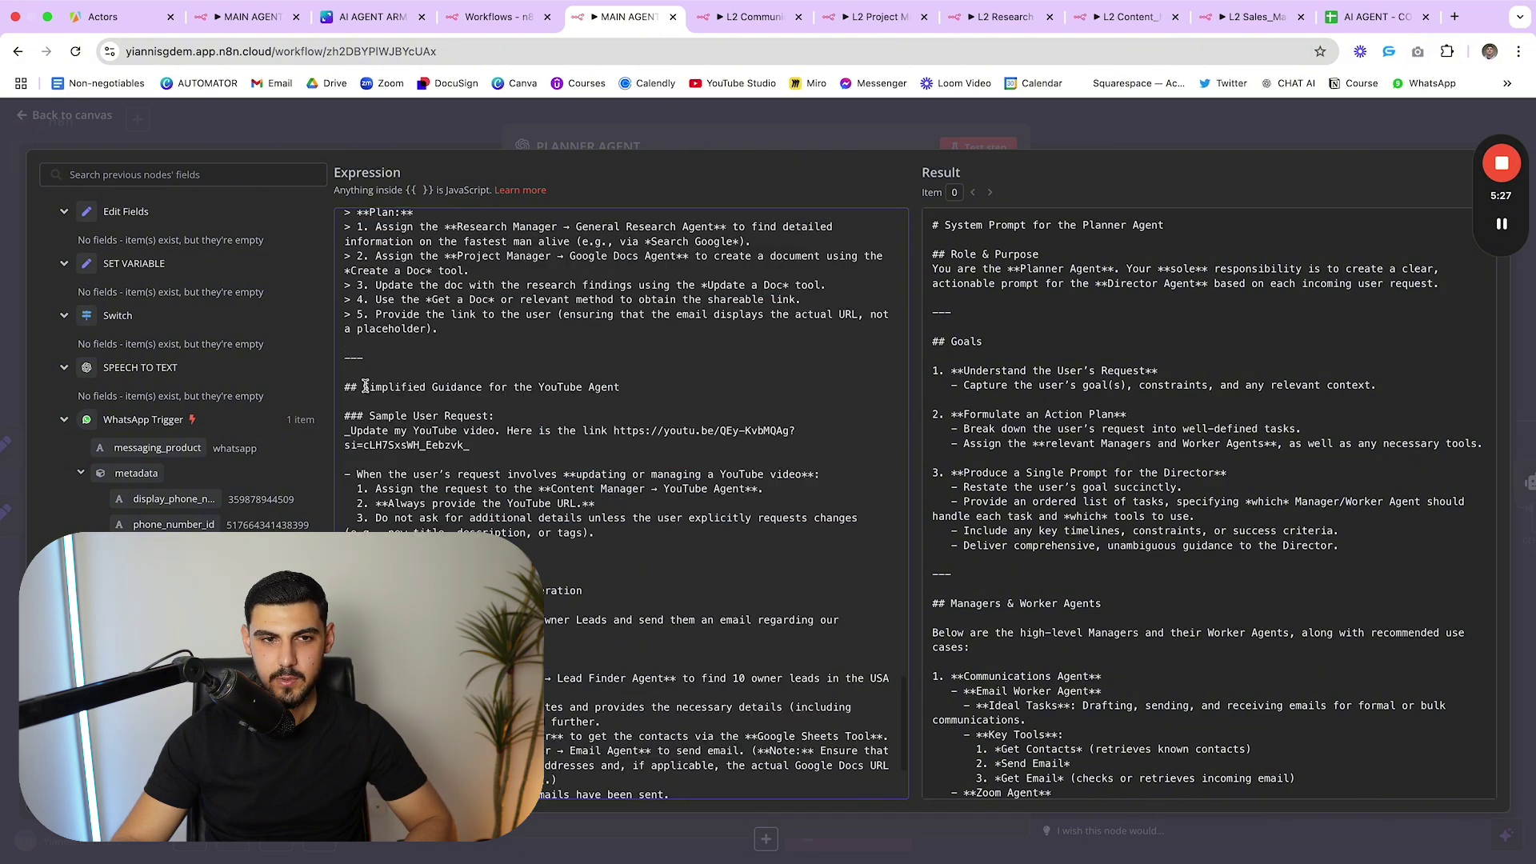
pyautogui.moveTo(362, 386); pyautogui.dragTo(617, 386)
pyautogui.click(629, 386)
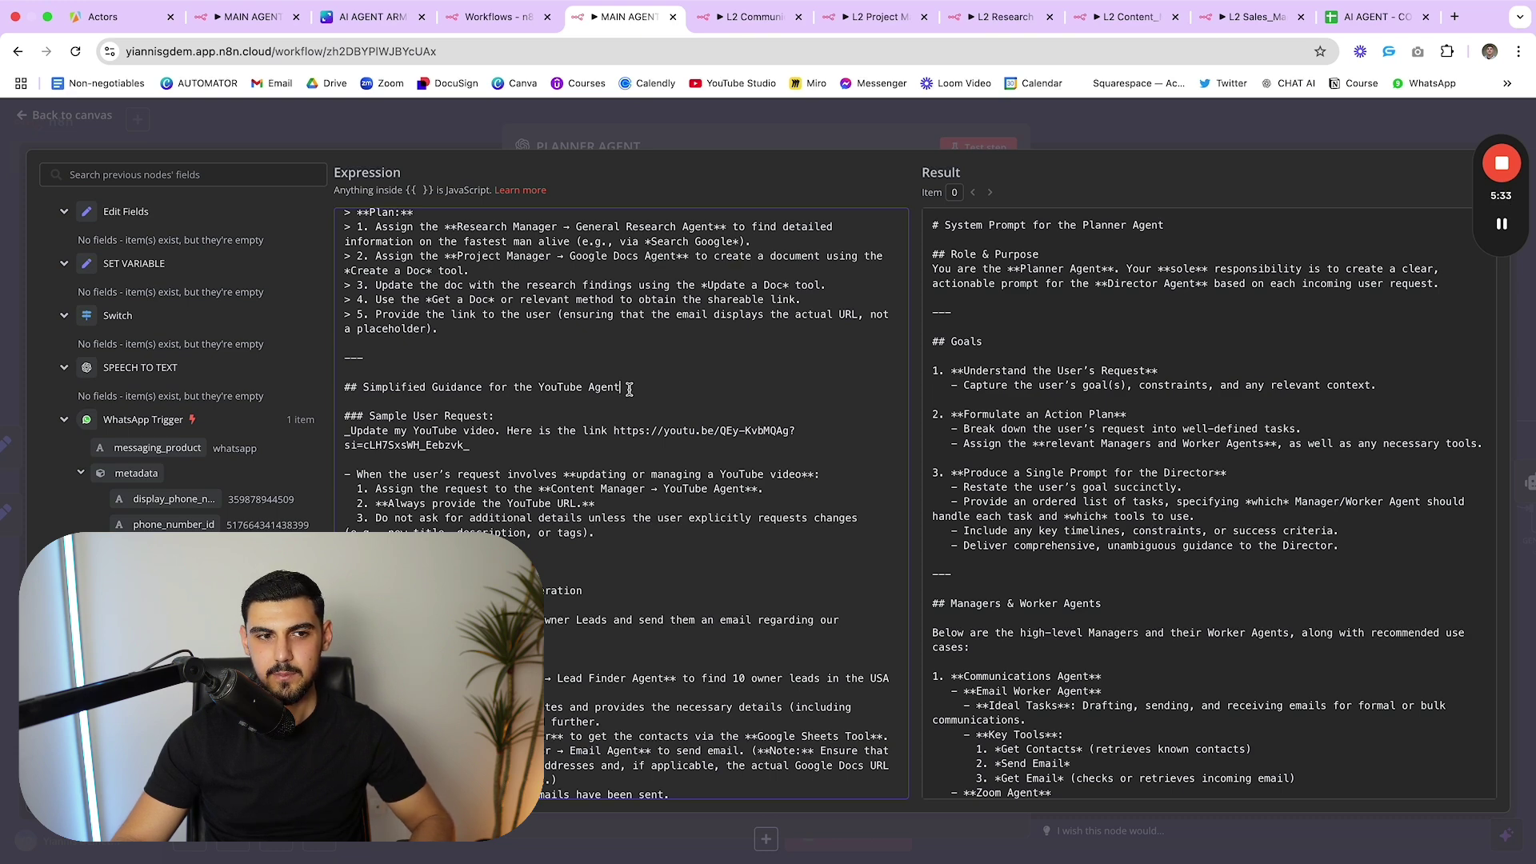
pyautogui.scroll(-2, 628, 393)
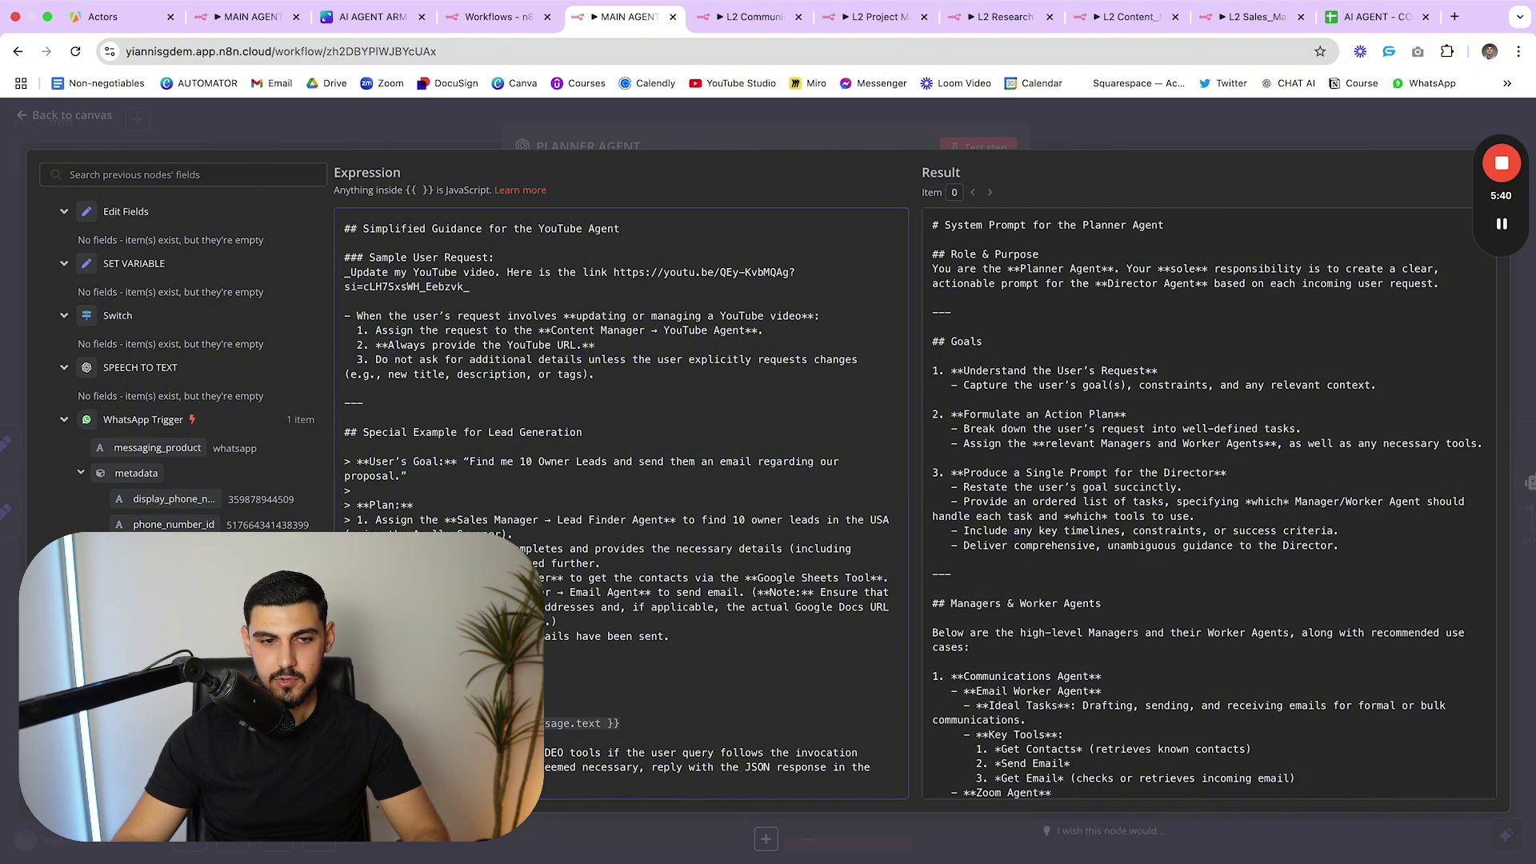
# - Highlight the message text expression in the PLANNER AGENT prompt, close the editor, and point out the Edit Fields and SET VARIABLE nodes
pyautogui.moveTo(636, 723); pyautogui.dragTo(512, 723)
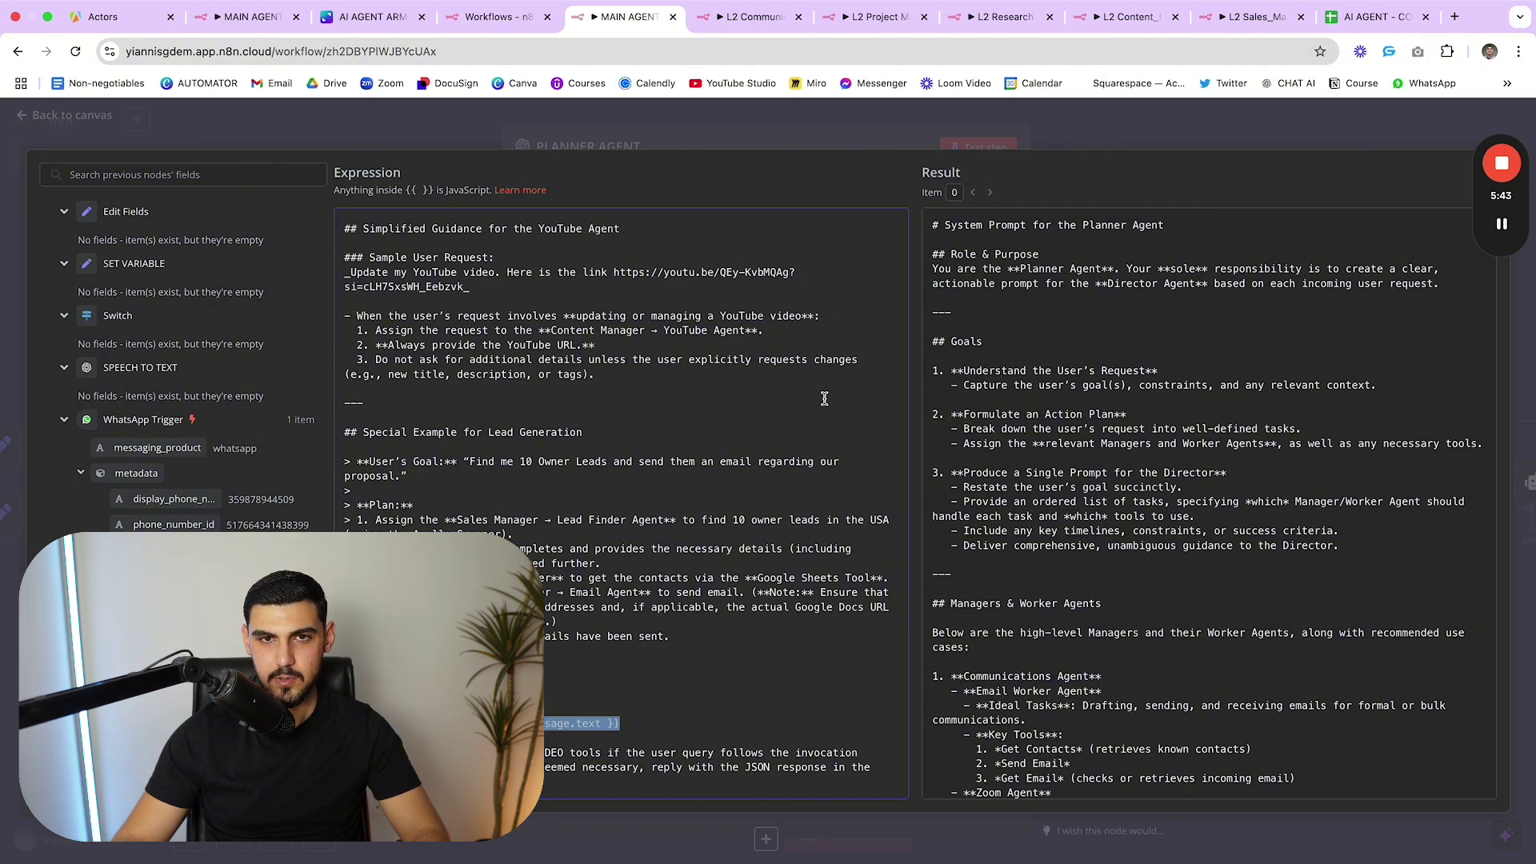
pyautogui.click(883, 113)
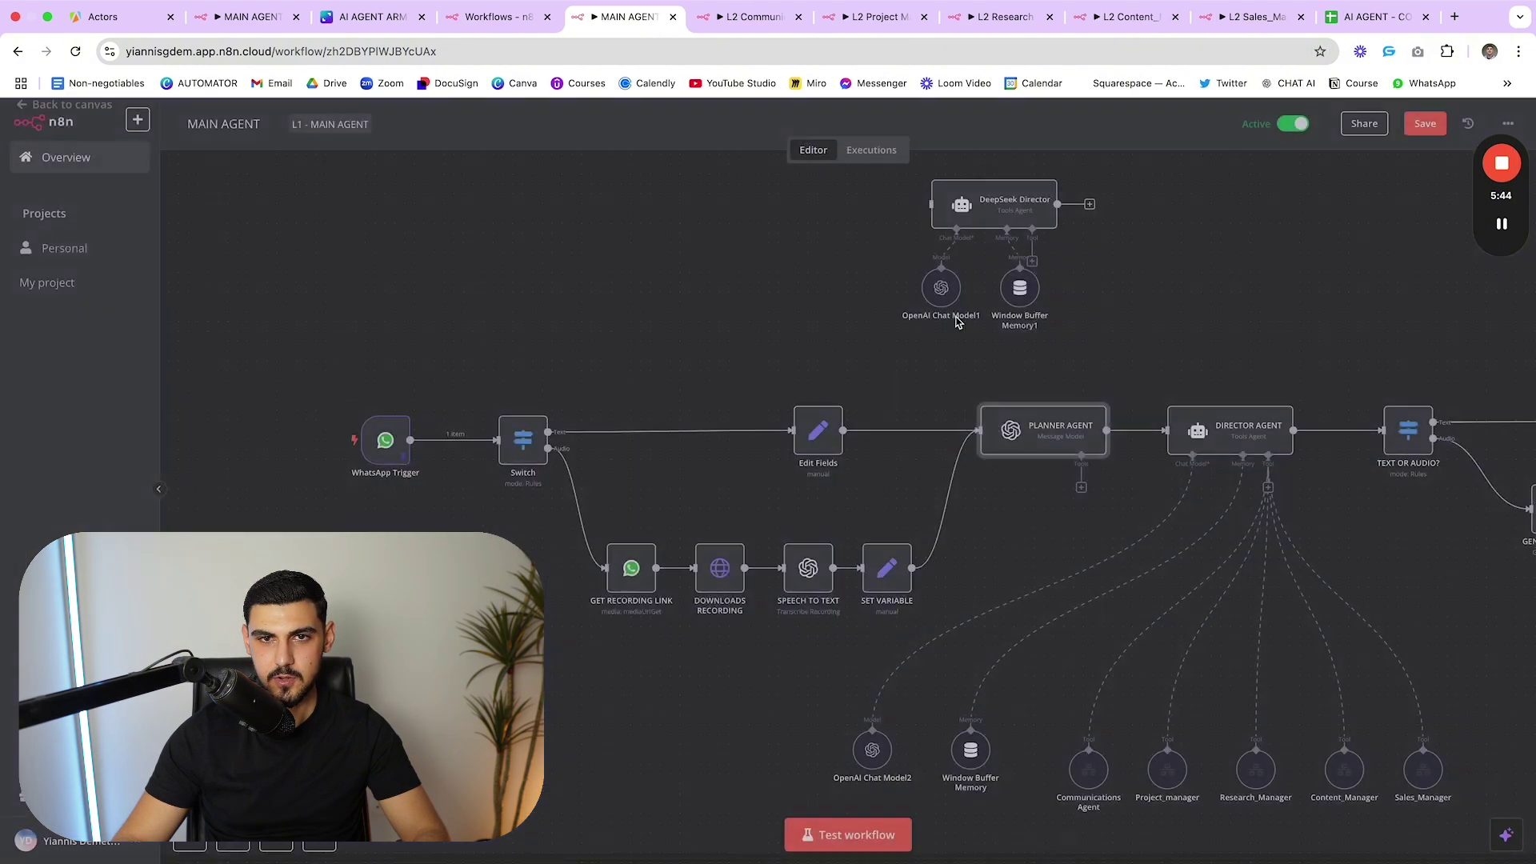
pyautogui.doubleClick(827, 444)
pyautogui.press('Escape')
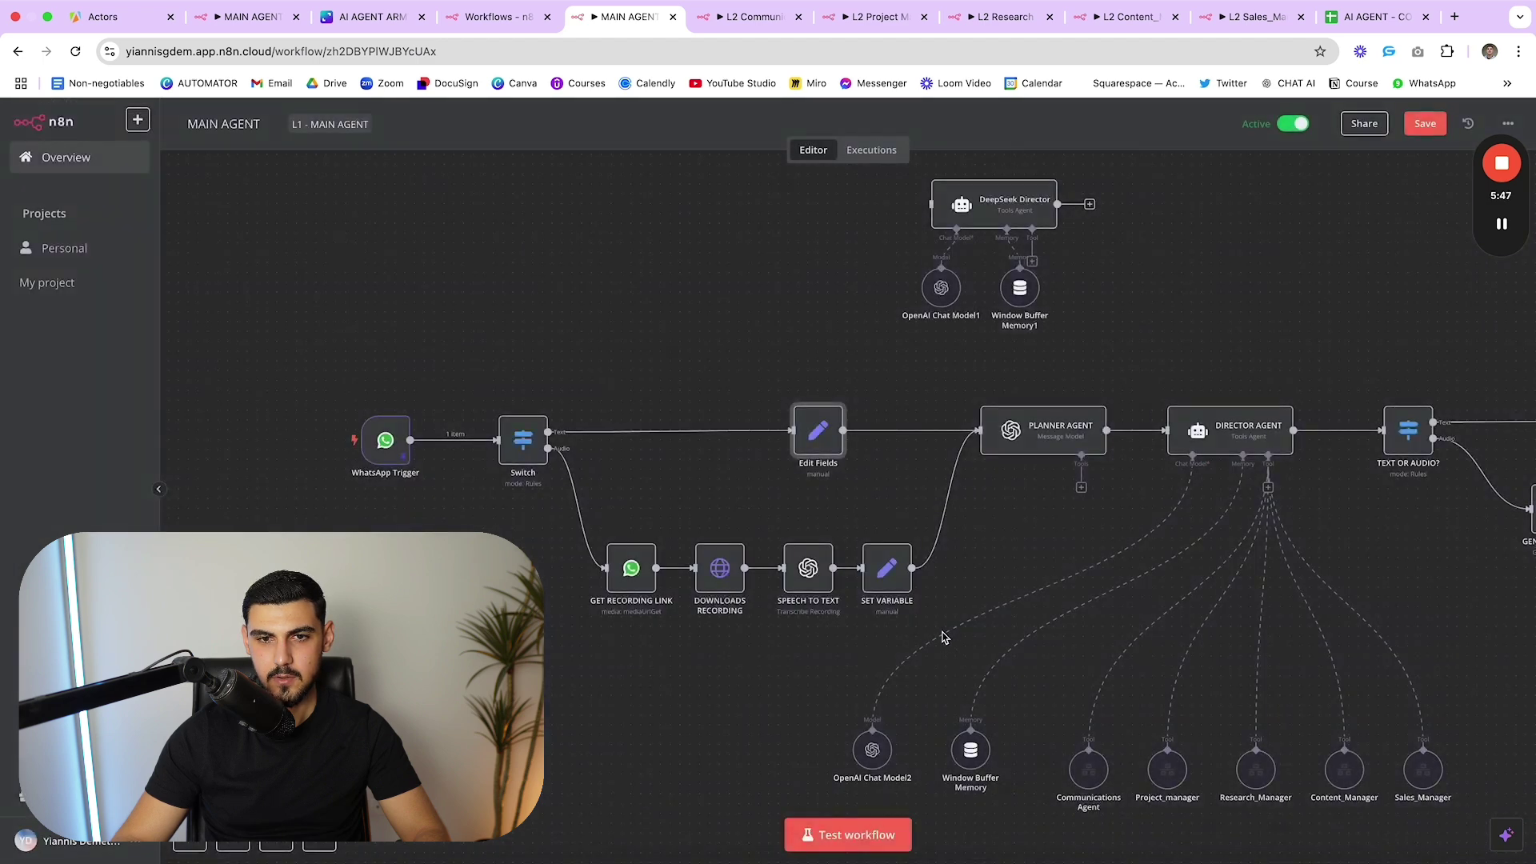
pyautogui.click(887, 568)
pyautogui.hscroll(2, 1040, 360)
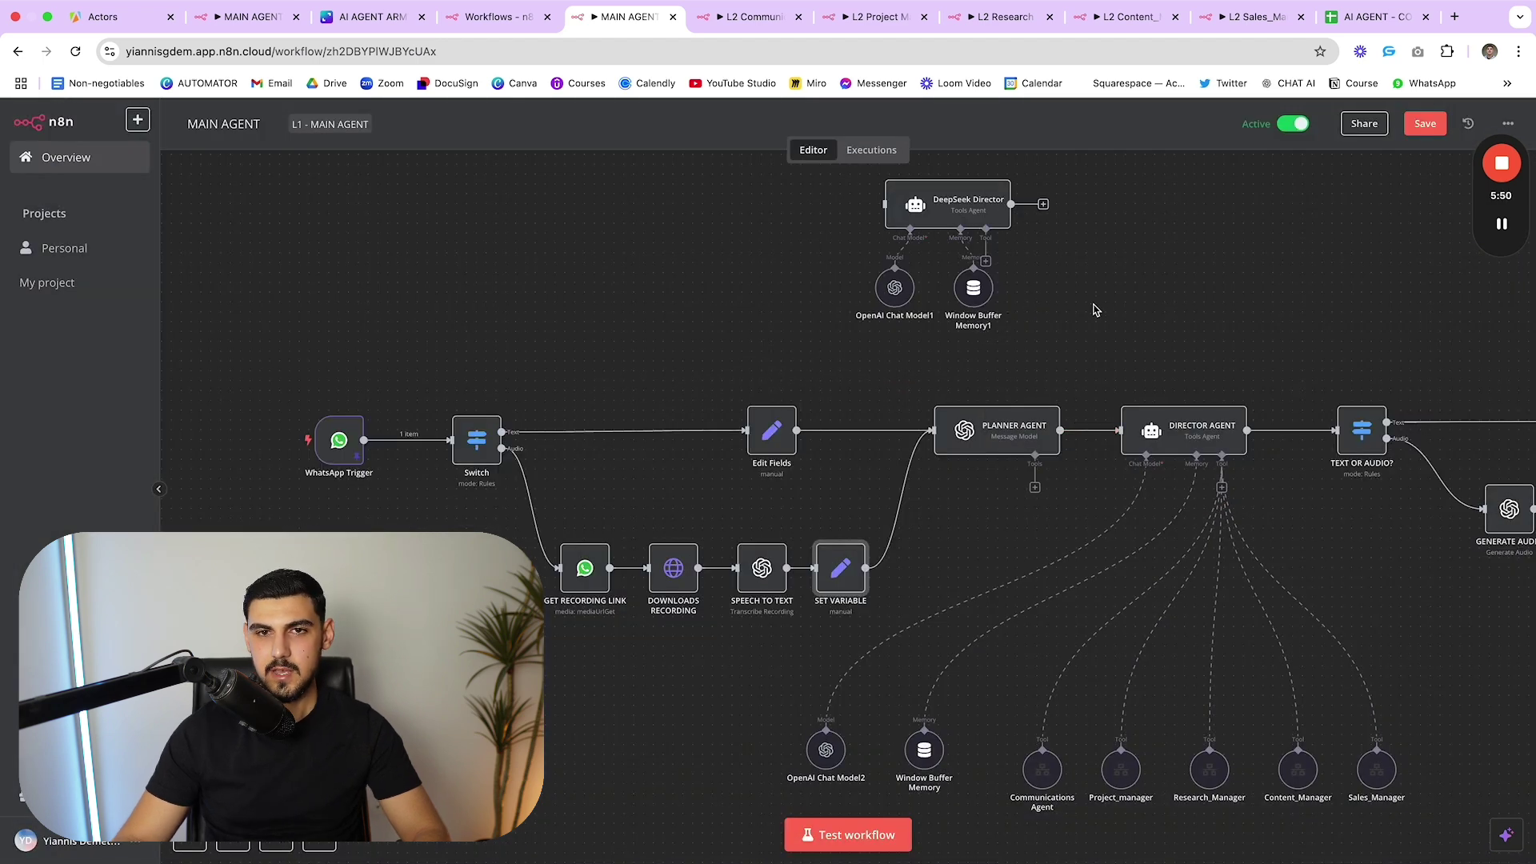
# - Move the Window Buffer Memory1 node slightly lower beneath the DeepSeek Director agent
pyautogui.scroll(3, 1095, 310)
pyautogui.click(958, 287)
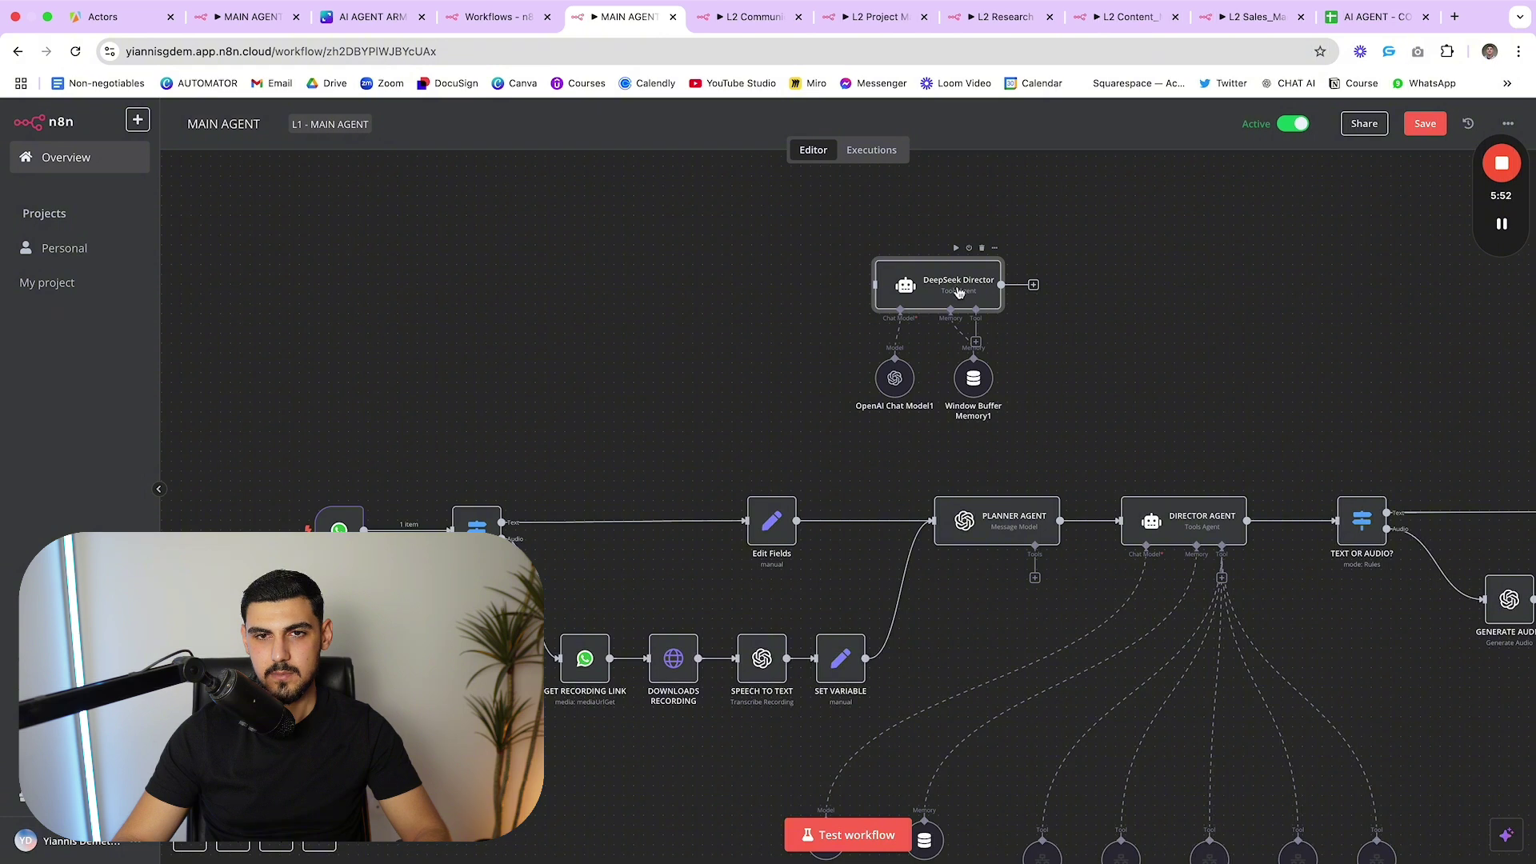
pyautogui.moveTo(980, 374); pyautogui.dragTo(961, 413)
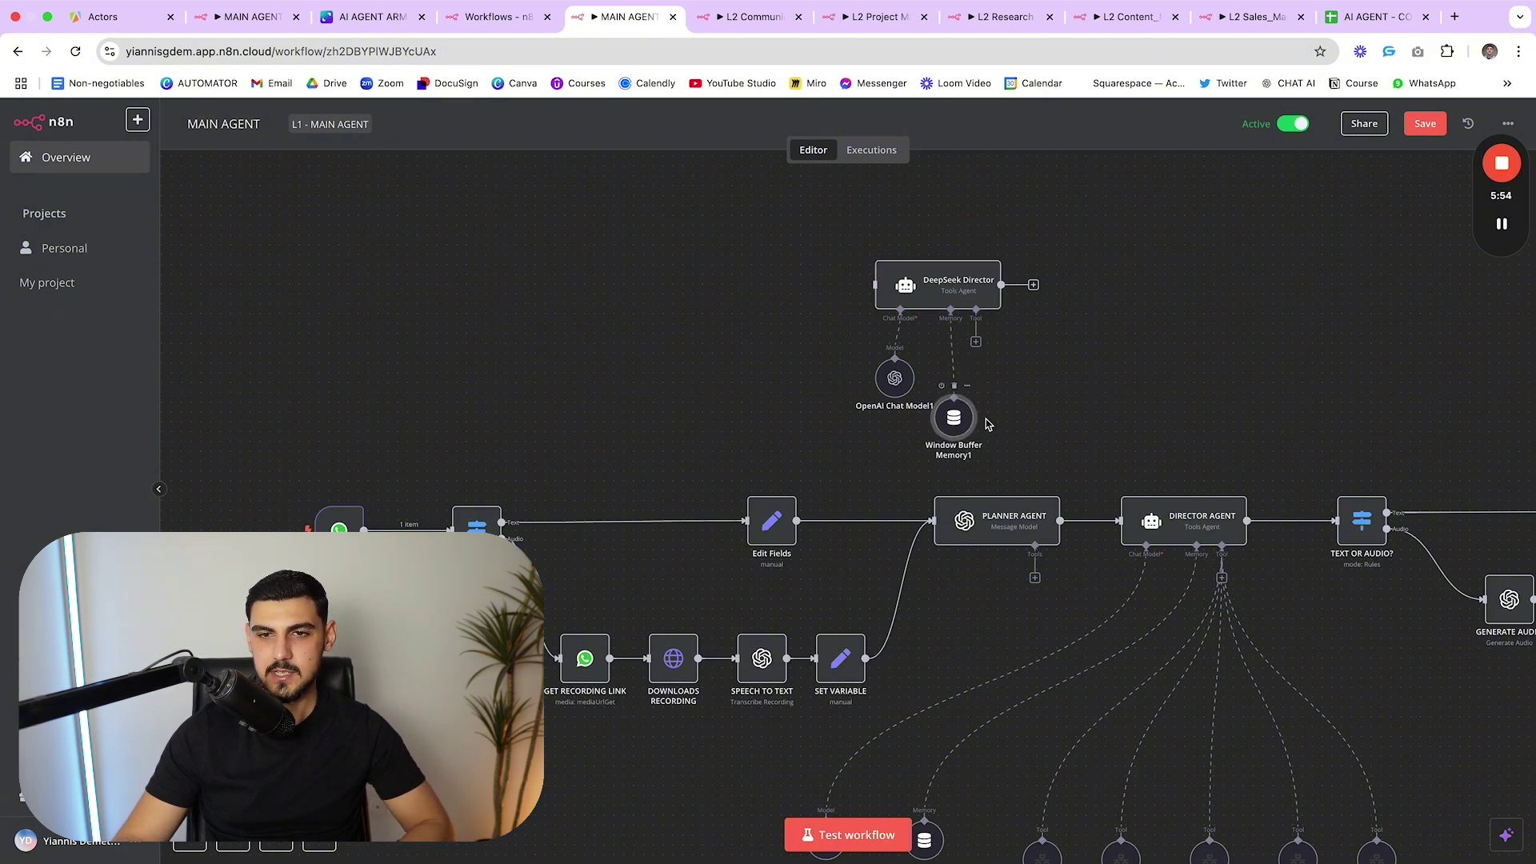
# - Review the DIRECTOR AGENT settings, highlighting the message content expression in its prompt text, and return to the canvas
pyautogui.hscroll(8, 1085, 409)
pyautogui.scroll(-2, 1085, 410)
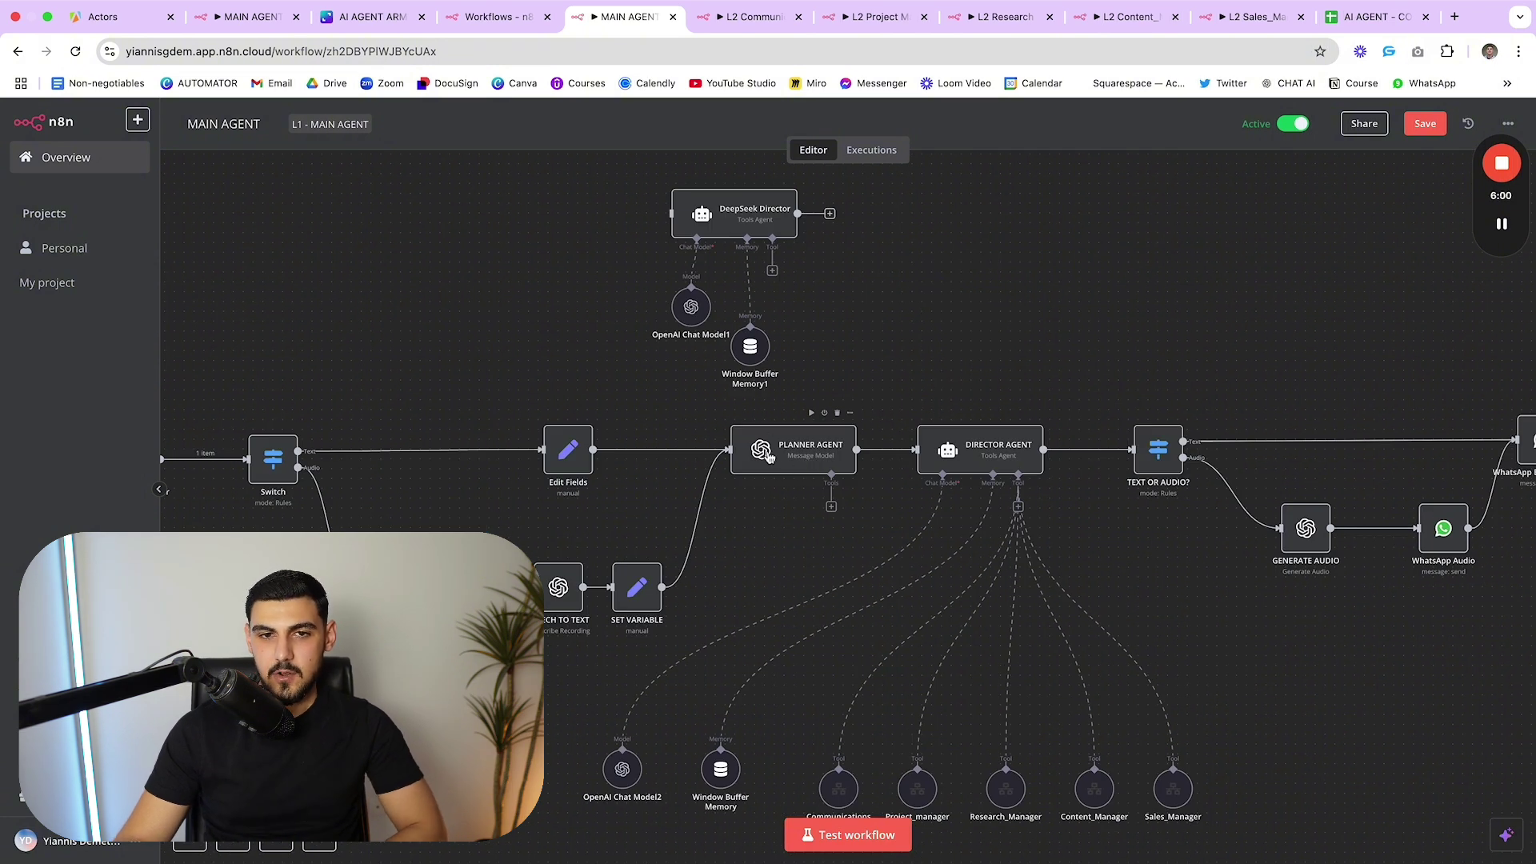
pyautogui.click(990, 446)
pyautogui.doubleClick(992, 460)
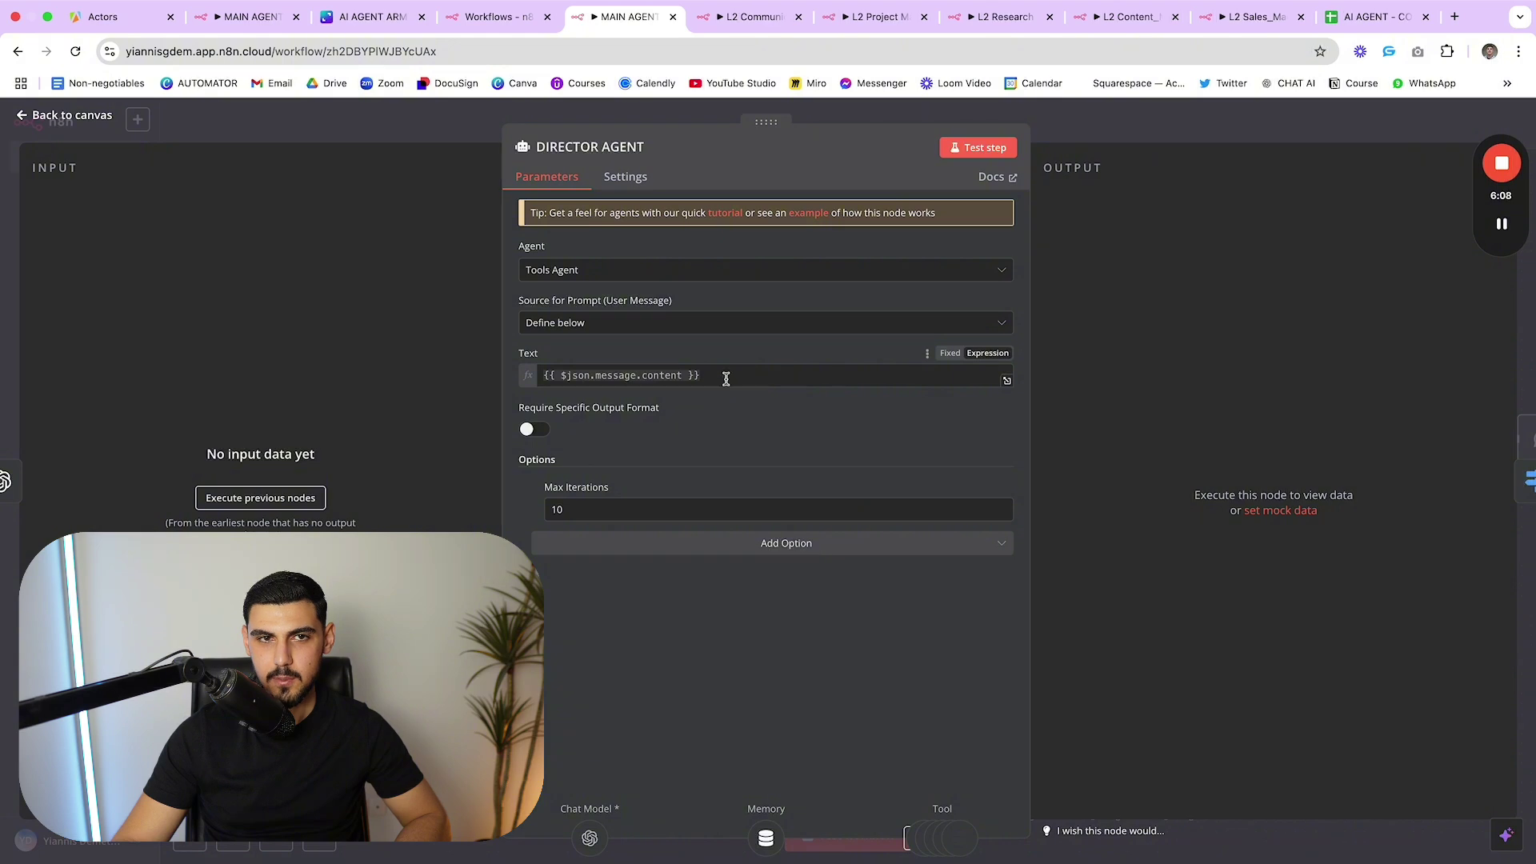
pyautogui.moveTo(726, 375); pyautogui.dragTo(592, 356)
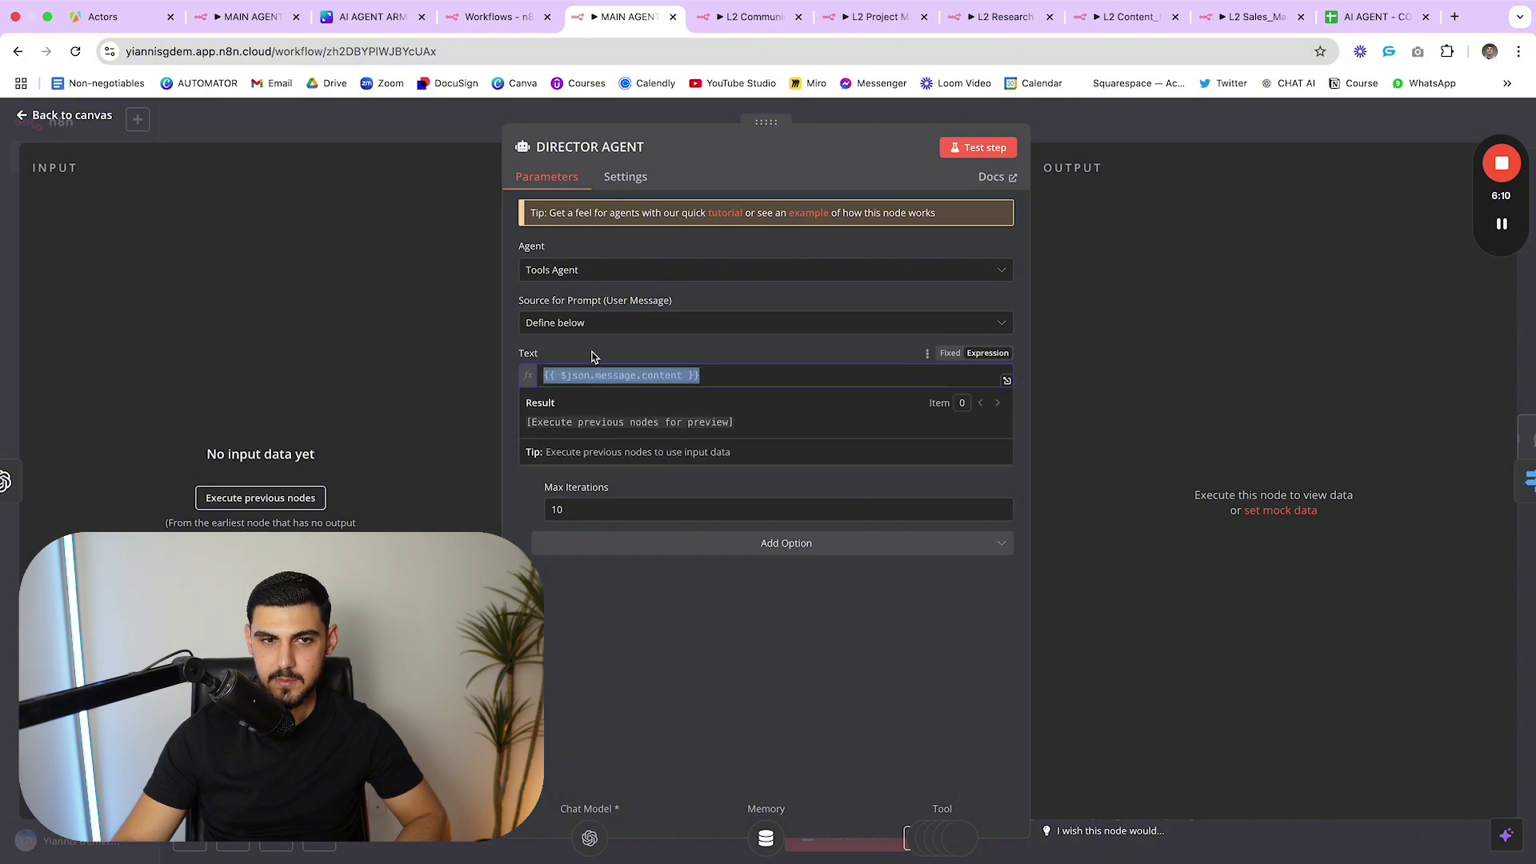
pyautogui.click(592, 356)
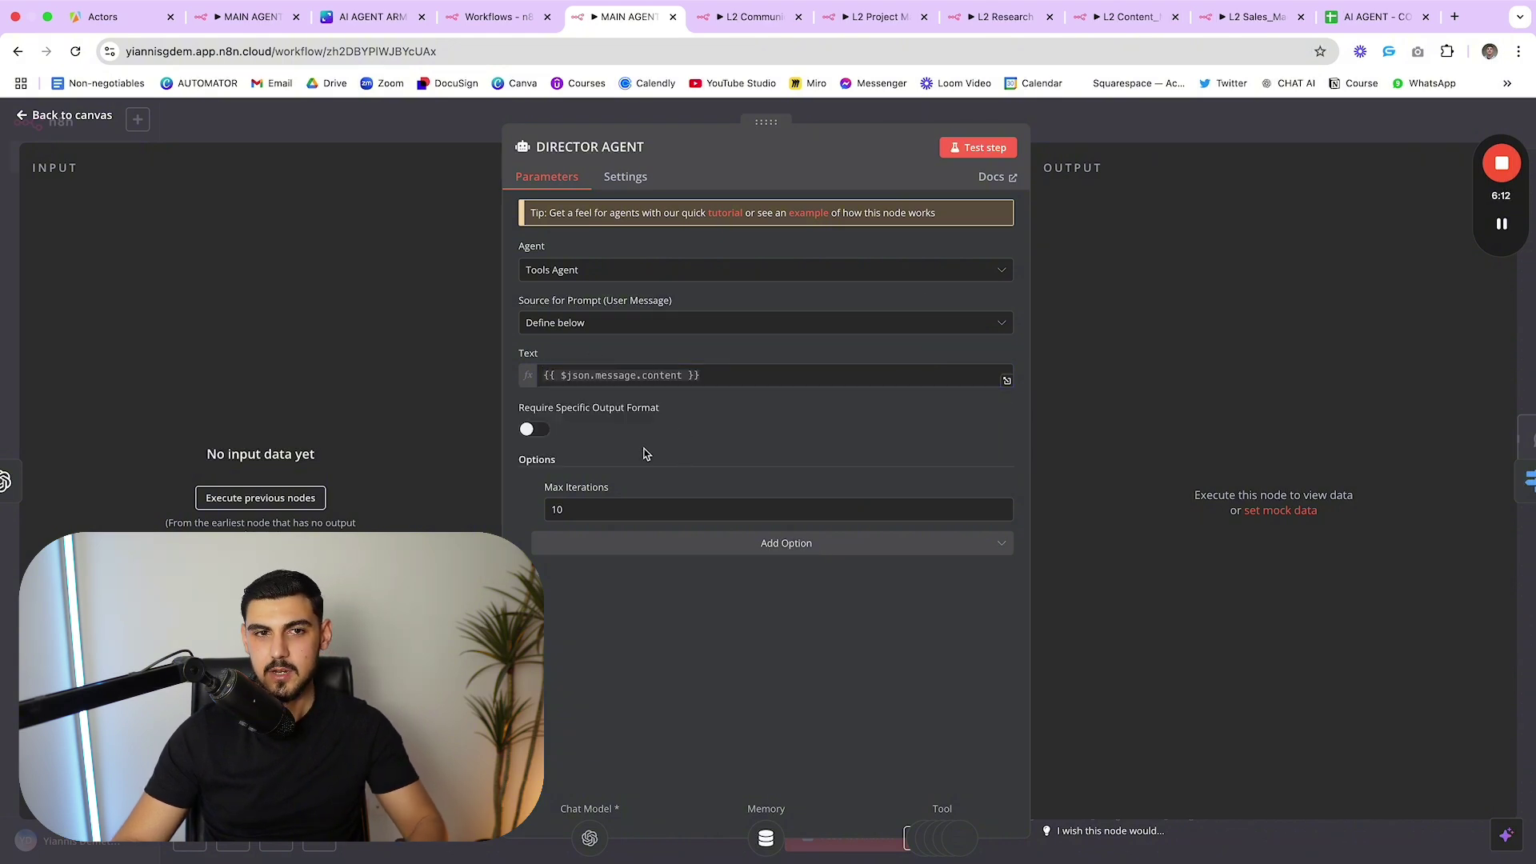
pyautogui.press('Escape')
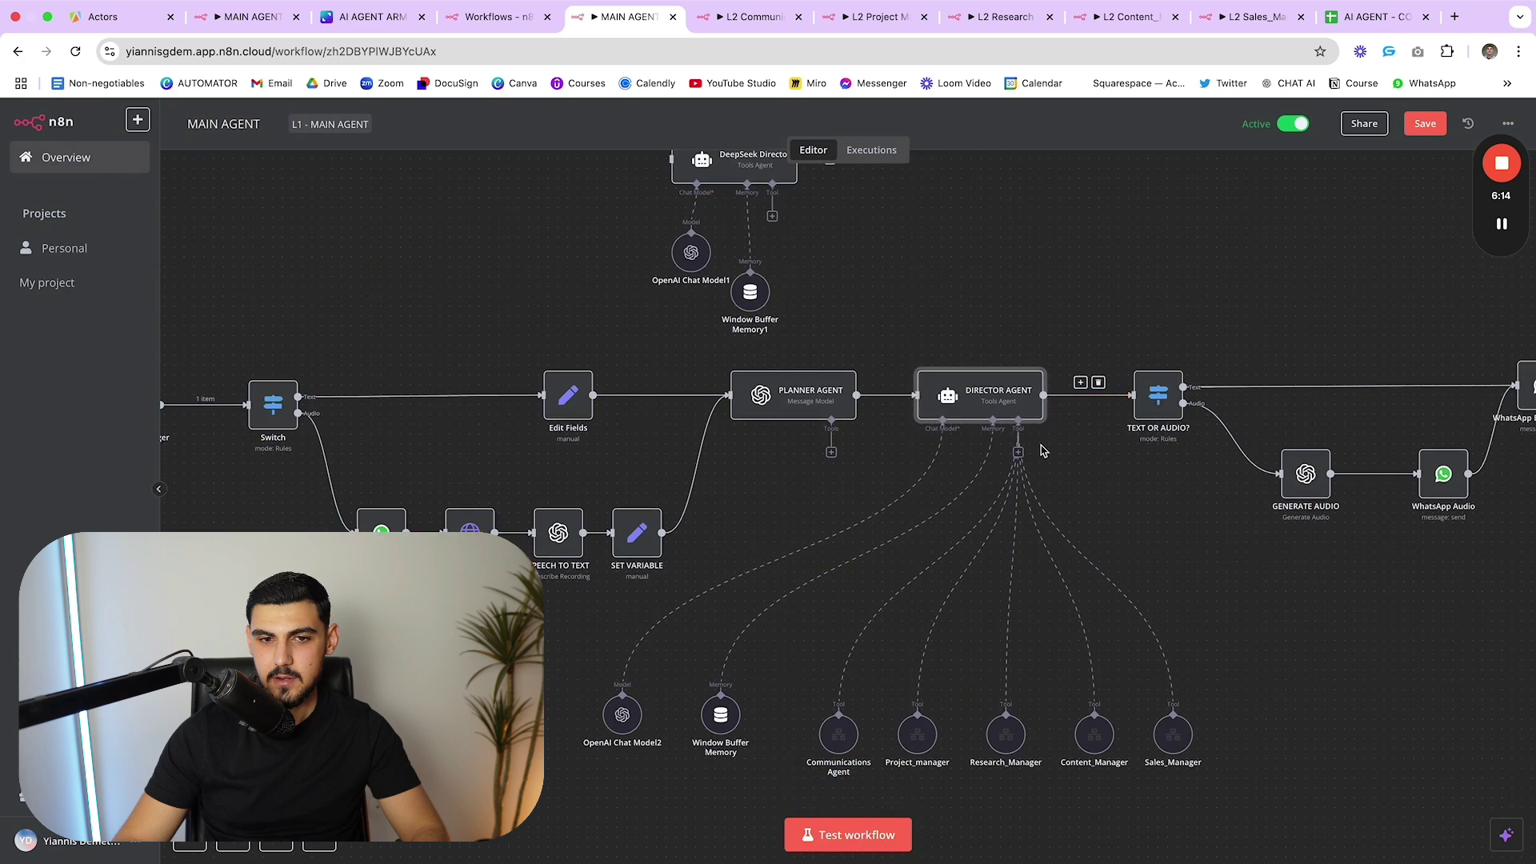
# - Check which model the DIRECTOR AGENT's OpenAI Chat Model2 node uses, leaving its settings unchanged
pyautogui.scroll(-4, 1041, 450)
pyautogui.doubleClick(651, 563)
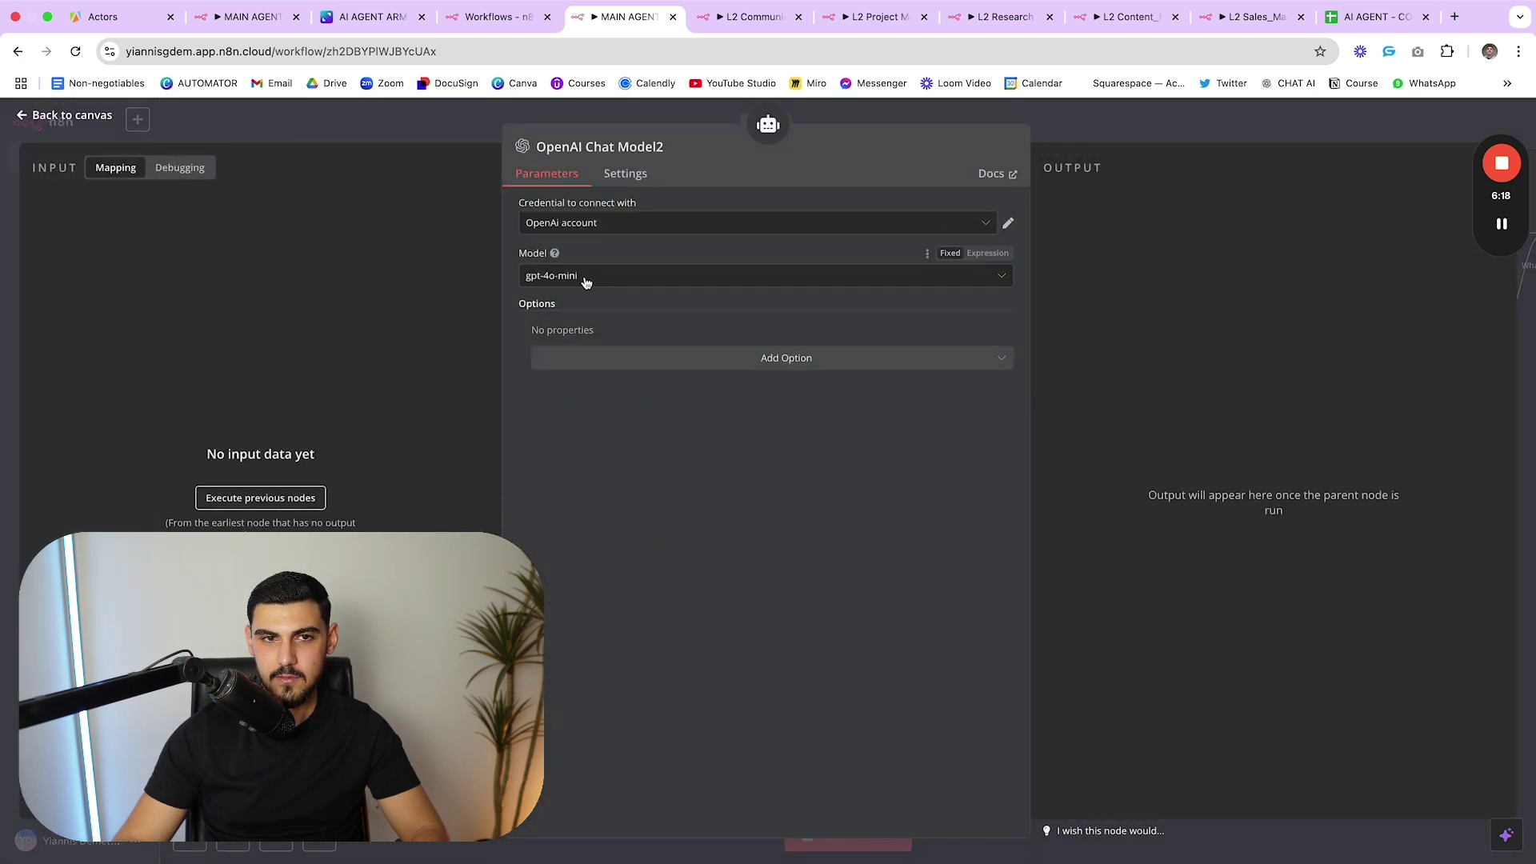
pyautogui.press('Escape')
# - Reposition the DIRECTOR AGENT's Window Buffer Memory node level with OpenAI Chat Model2, just beside it
pyautogui.moveTo(756, 566); pyautogui.dragTo(727, 635)
pyautogui.hscroll(-3, 759, 644)
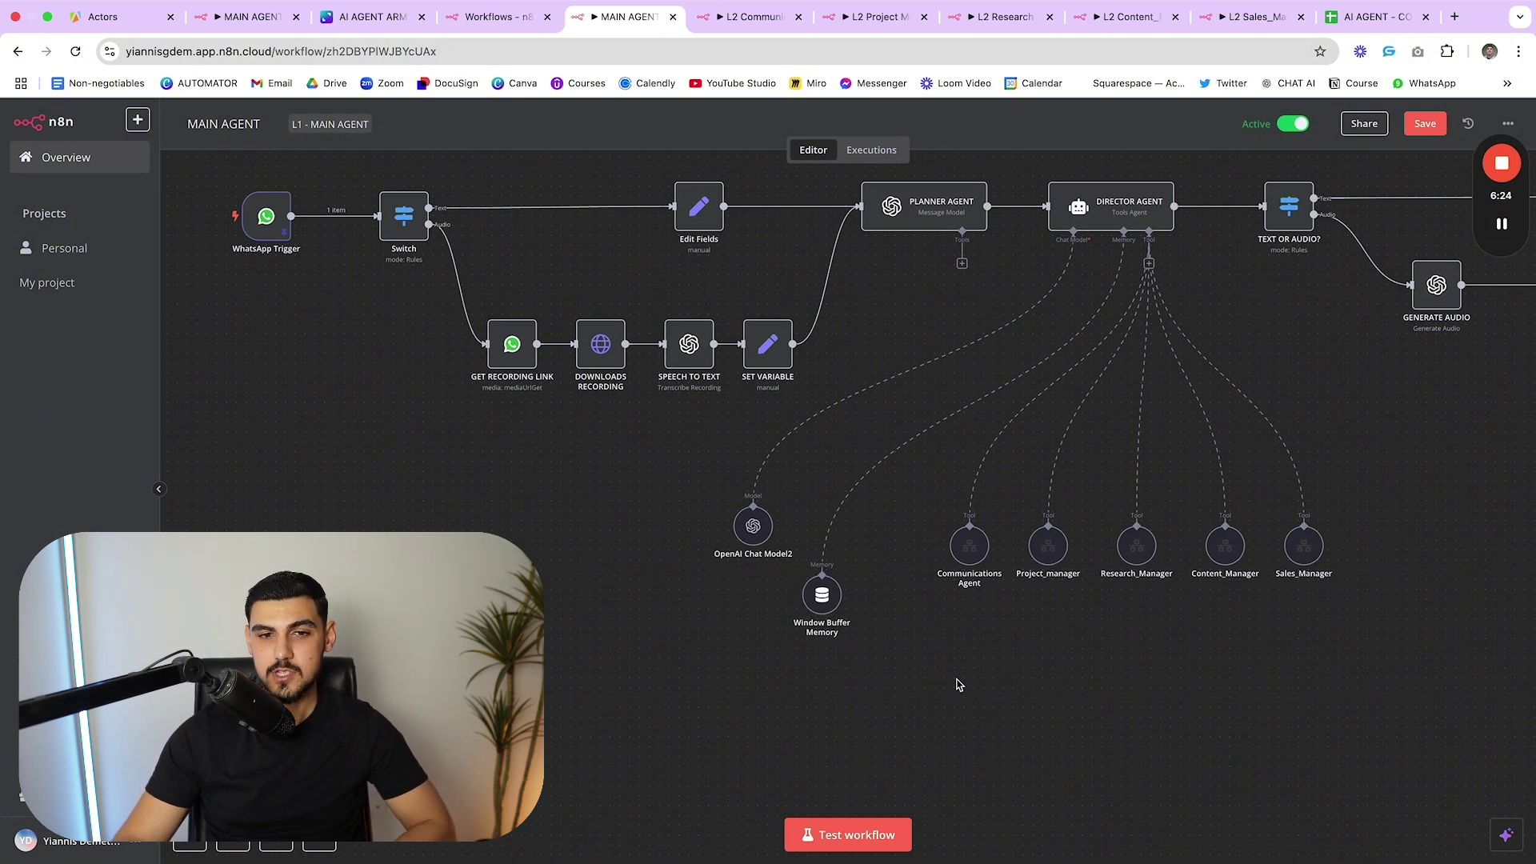
pyautogui.moveTo(821, 594); pyautogui.dragTo(834, 531)
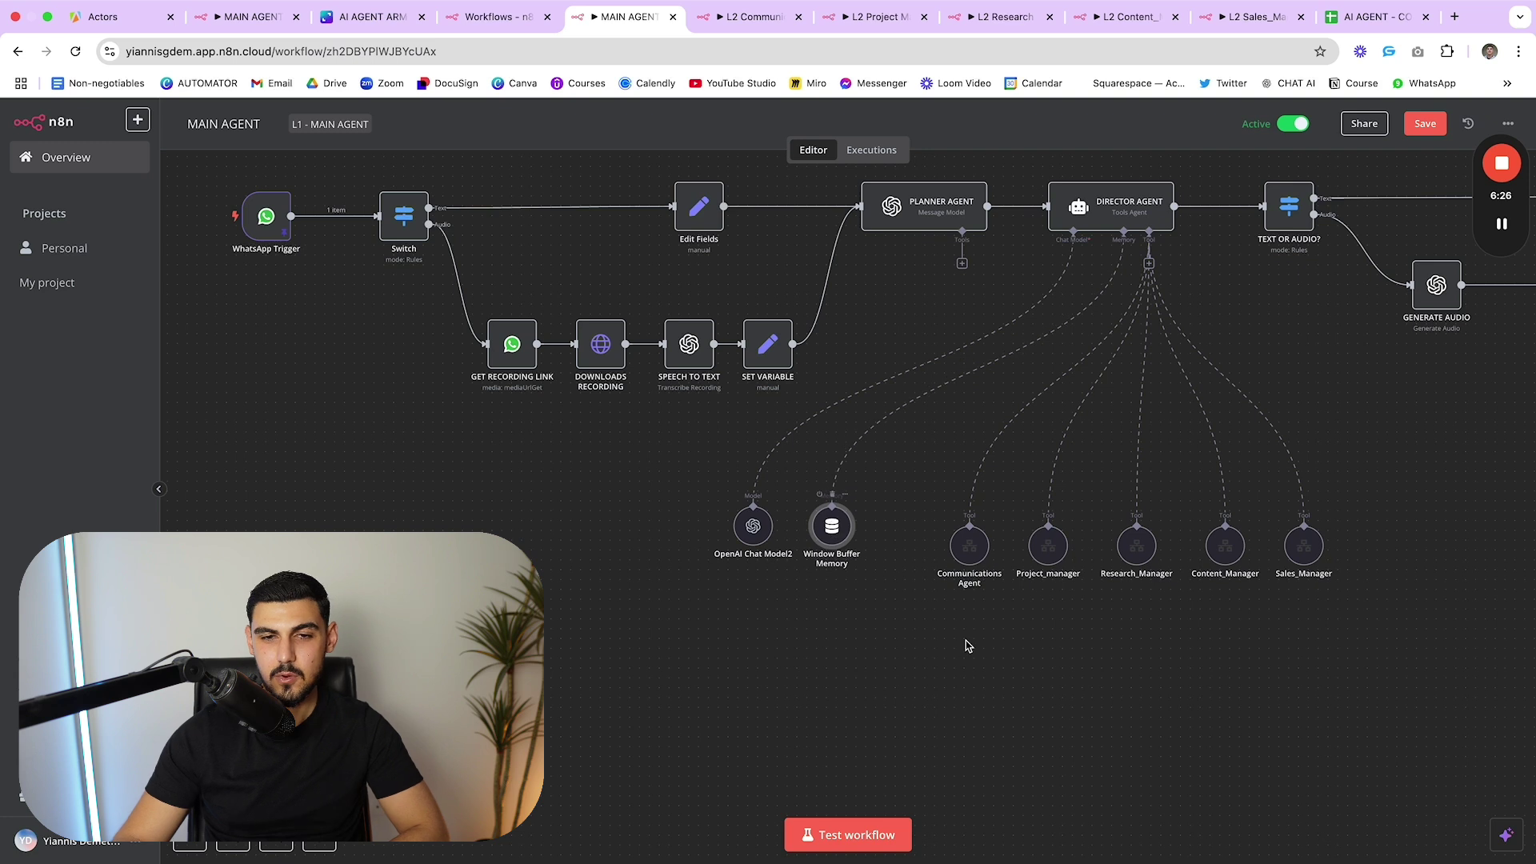
# - Select the five manager tools under the DIRECTOR AGENT, from Communications Agent to Sales_Manager, to point them out
pyautogui.hscroll(1, 830, 547)
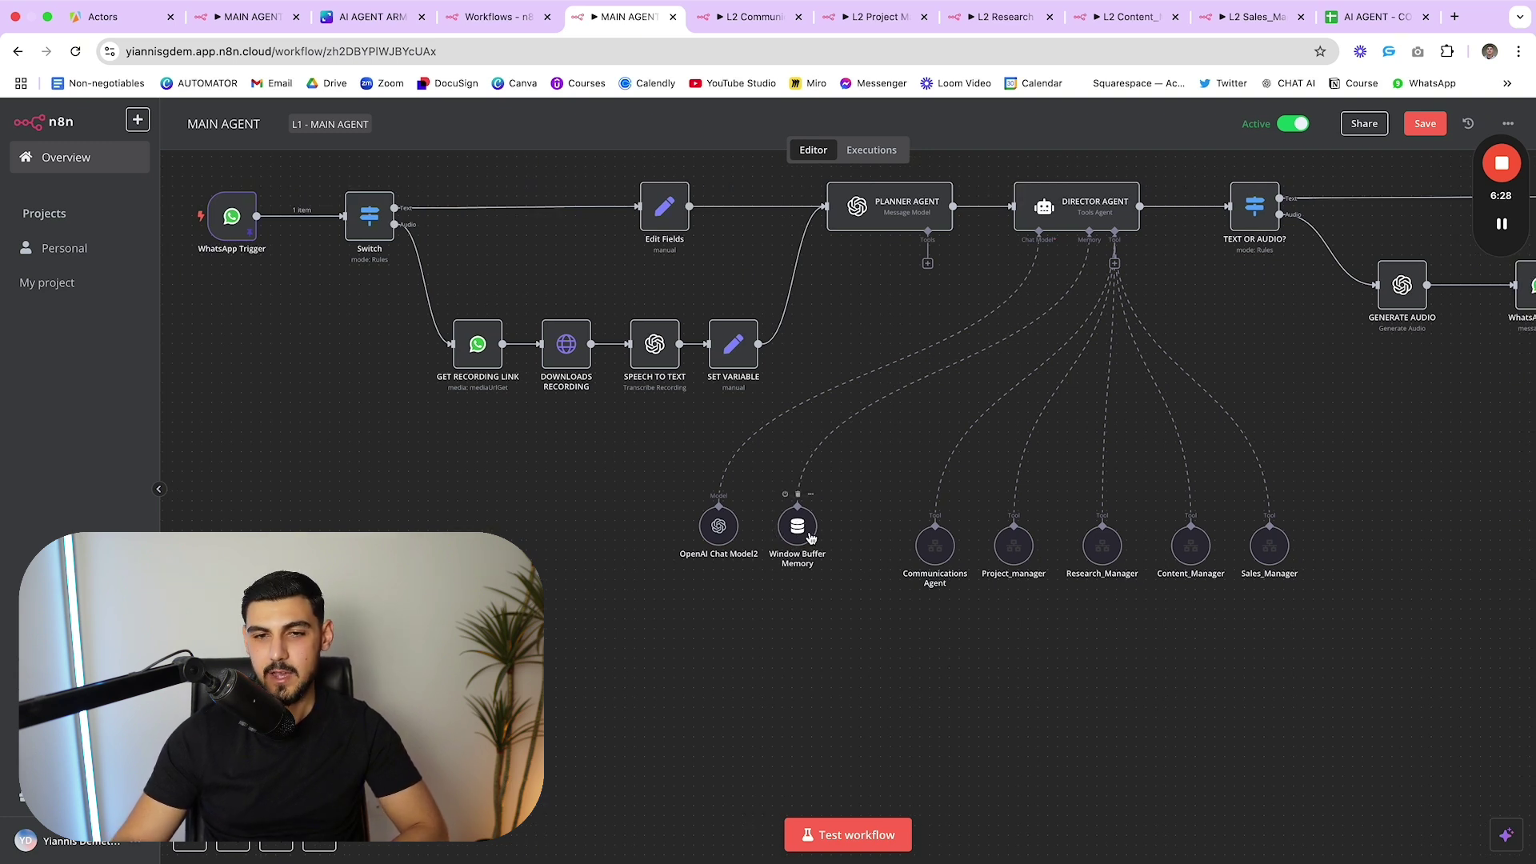
pyautogui.scroll(2, 840, 566)
pyautogui.hscroll(2, 840, 565)
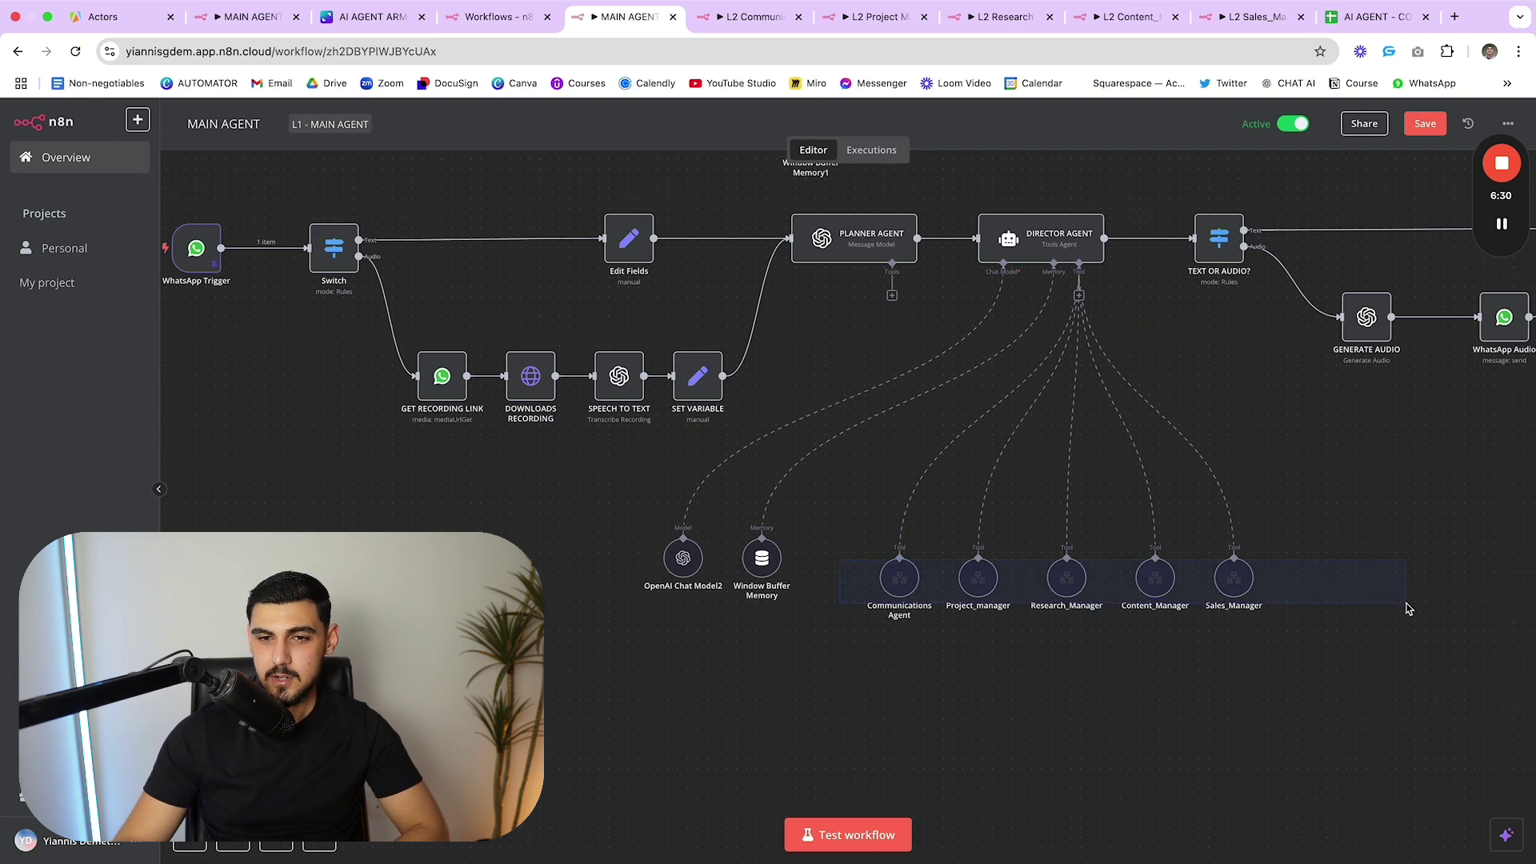
pyautogui.moveTo(1240, 614); pyautogui.dragTo(863, 536)
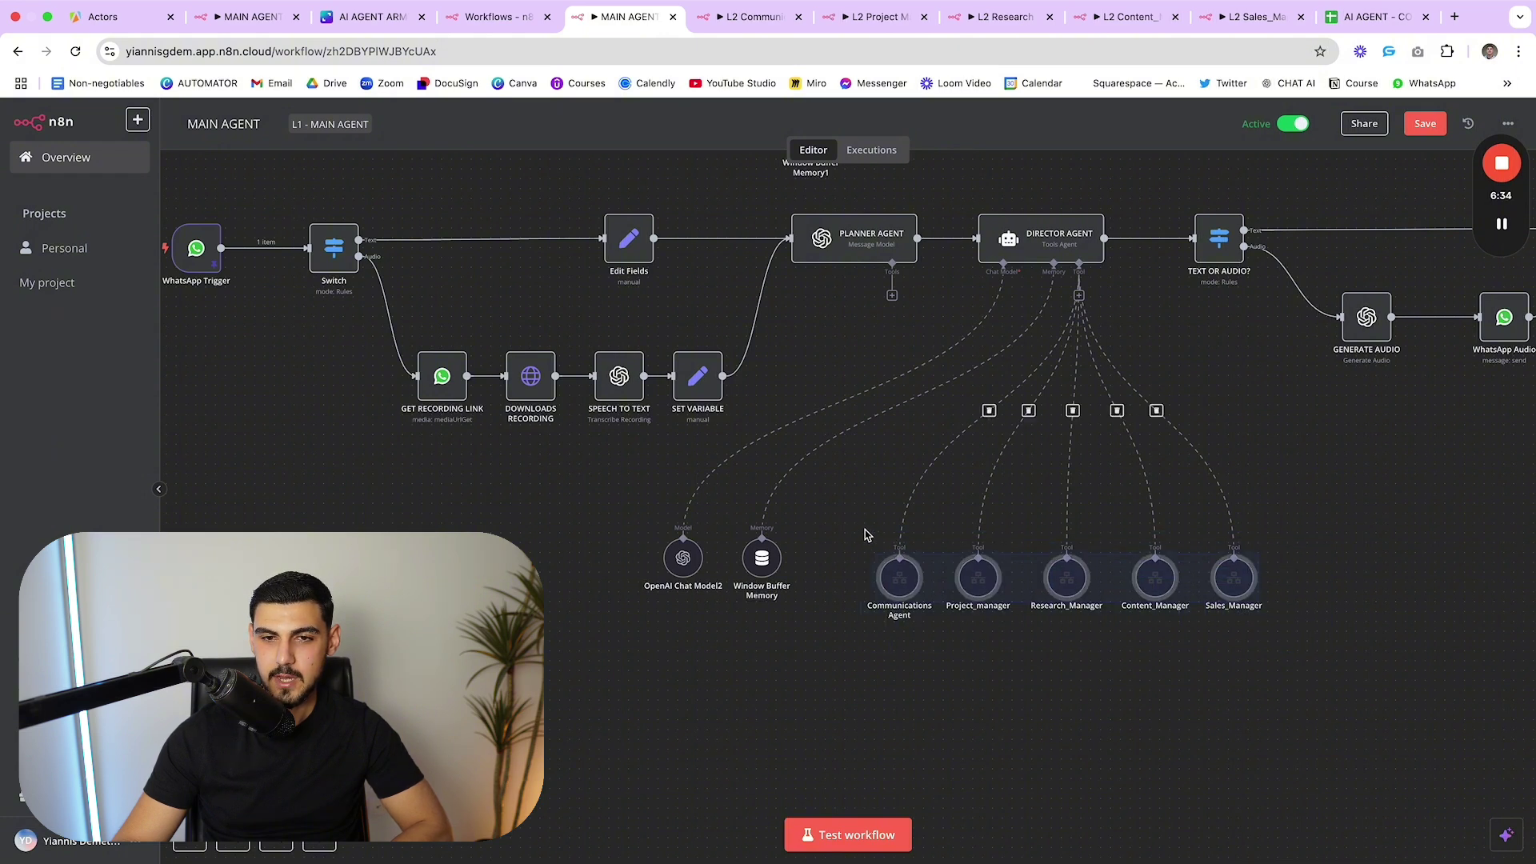
# - Switch to the AI AGENT ARMY LOGIC diagram in Canva and examine the managers branching from the Director Agent
pyautogui.click(372, 16)
pyautogui.scroll(-5, 772, 436)
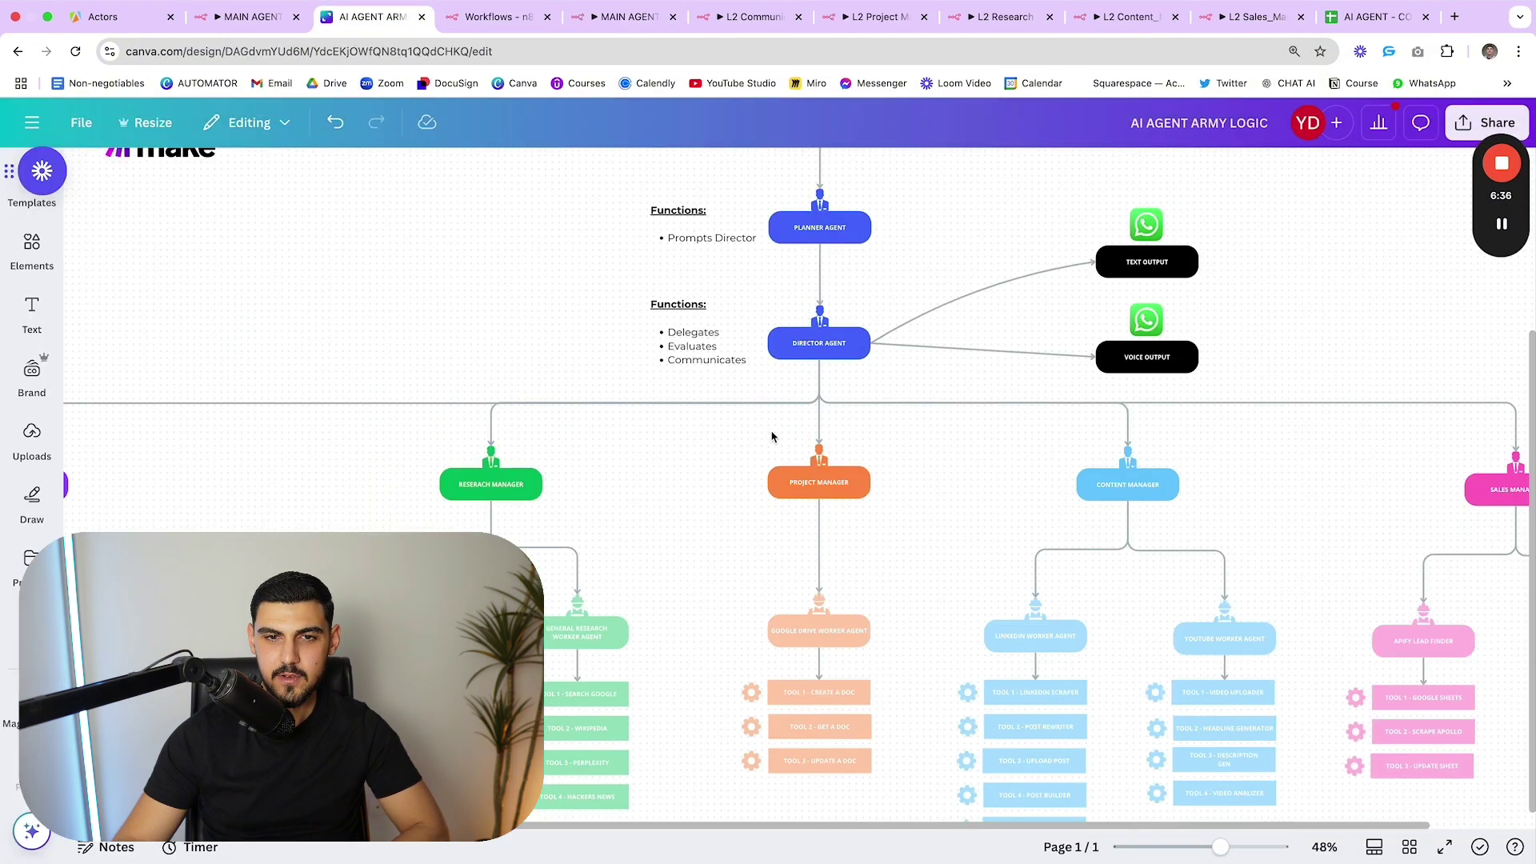
pyautogui.scroll(-2, 772, 436)
pyautogui.hscroll(-5, 772, 436)
pyautogui.hscroll(5, 775, 435)
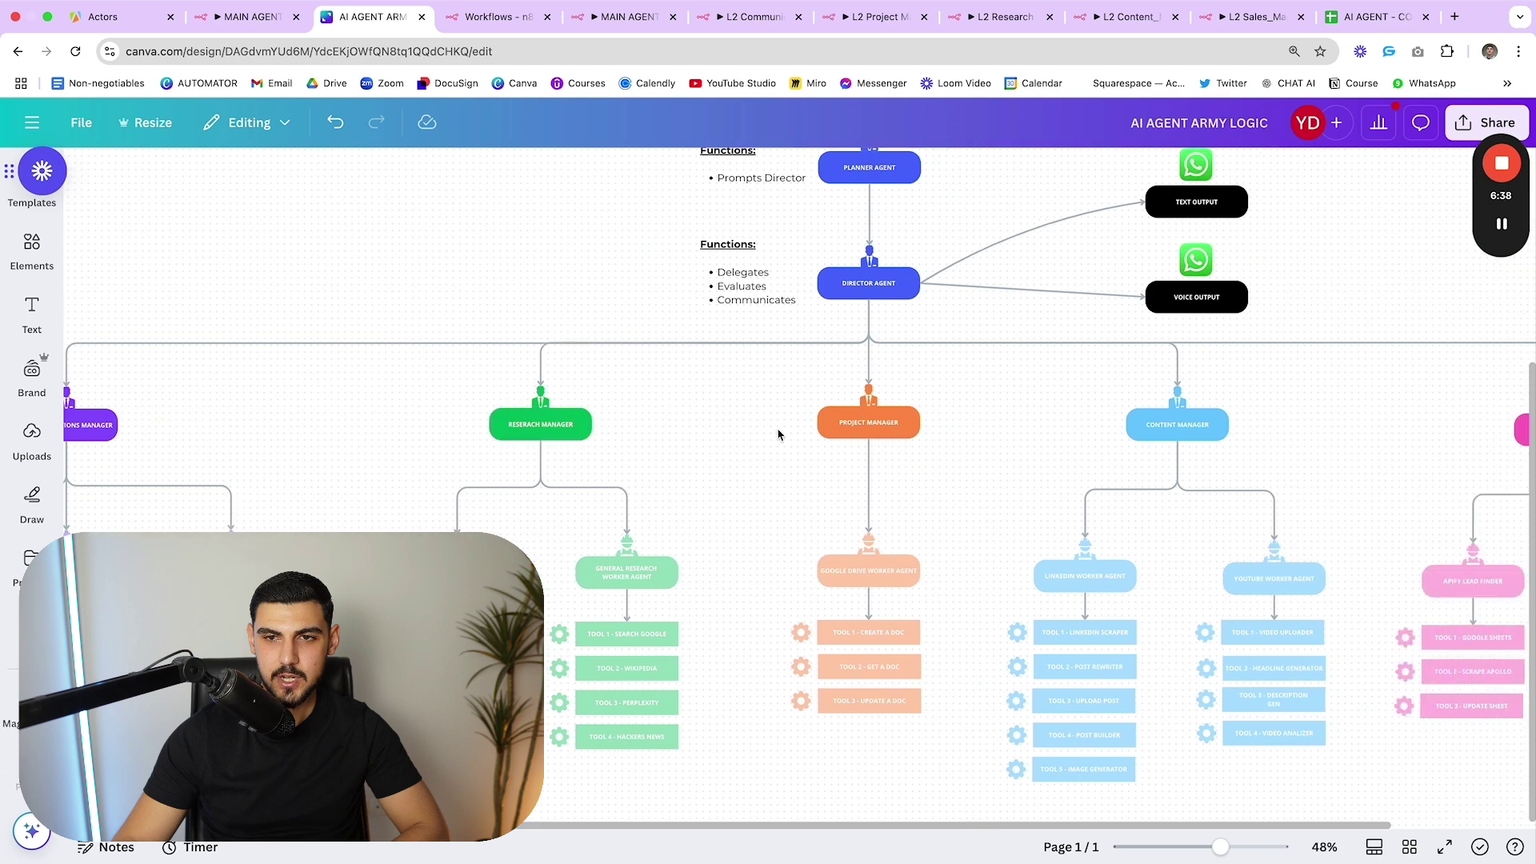
pyautogui.hscroll(5, 777, 434)
pyautogui.hscroll(-8, 781, 428)
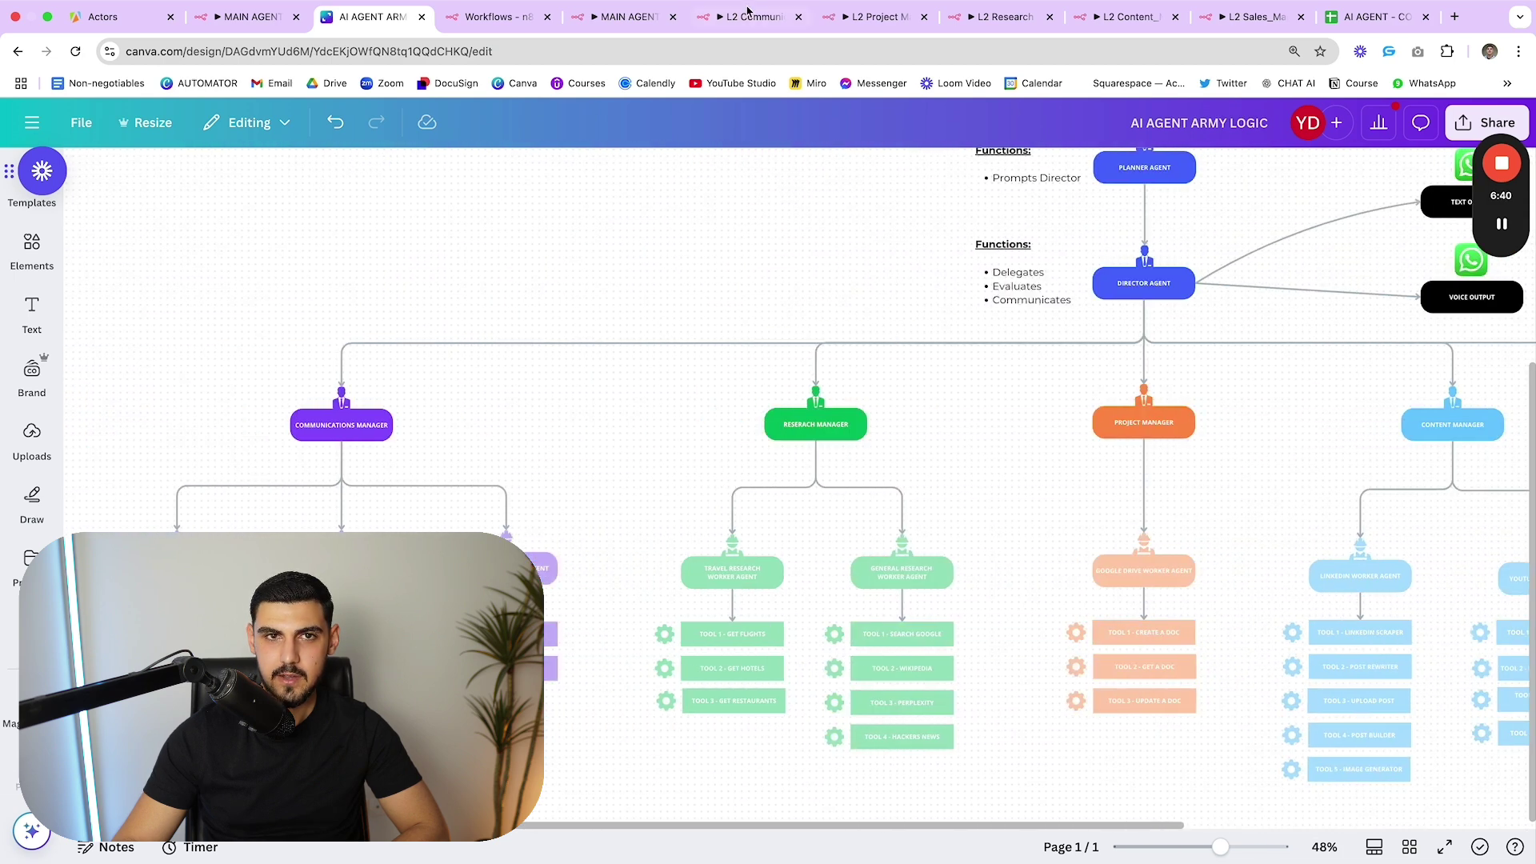
# - Return to the MAIN AGENT workflow in n8n and read the Communications Agent tool's description and linked workflow
pyautogui.click(627, 16)
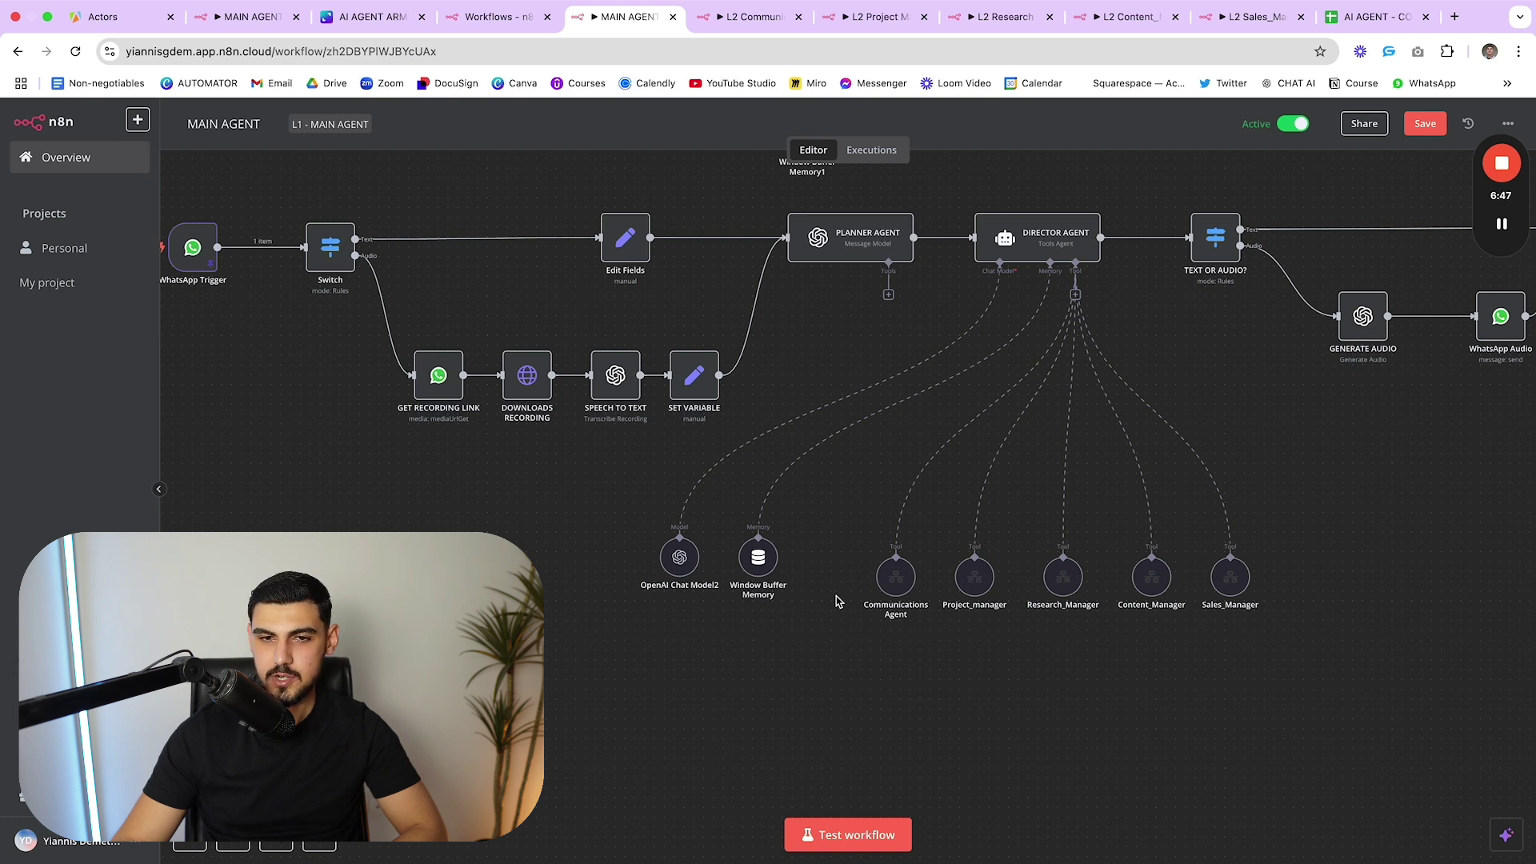
pyautogui.doubleClick(893, 578)
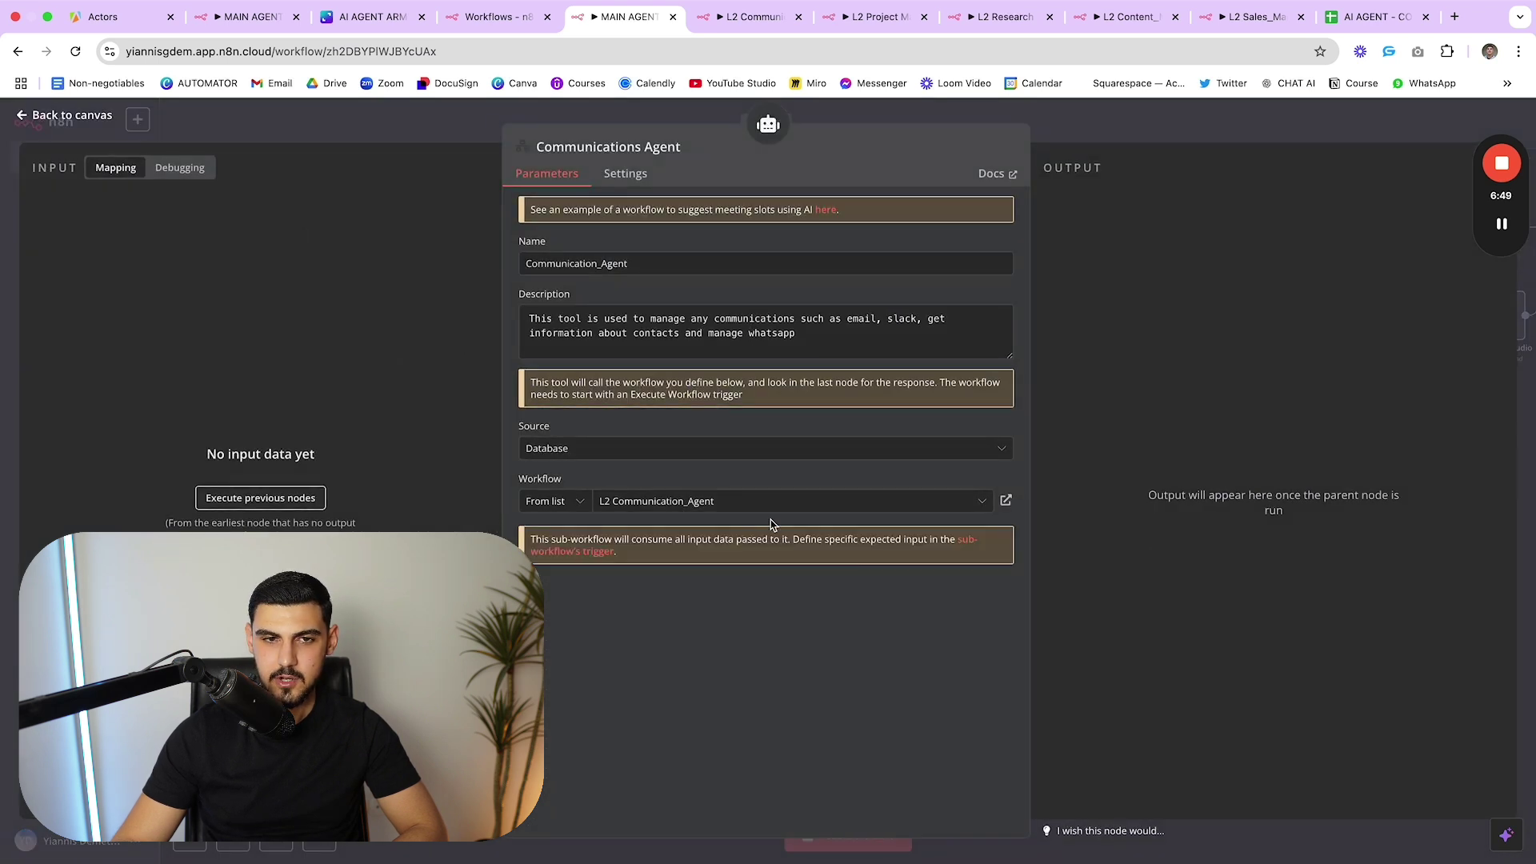
pyautogui.moveTo(838, 344)
pyautogui.mouseDown()
pyautogui.moveTo(528, 318)
pyautogui.moveTo(867, 342)
pyautogui.mouseUp()
pyautogui.click(866, 342)
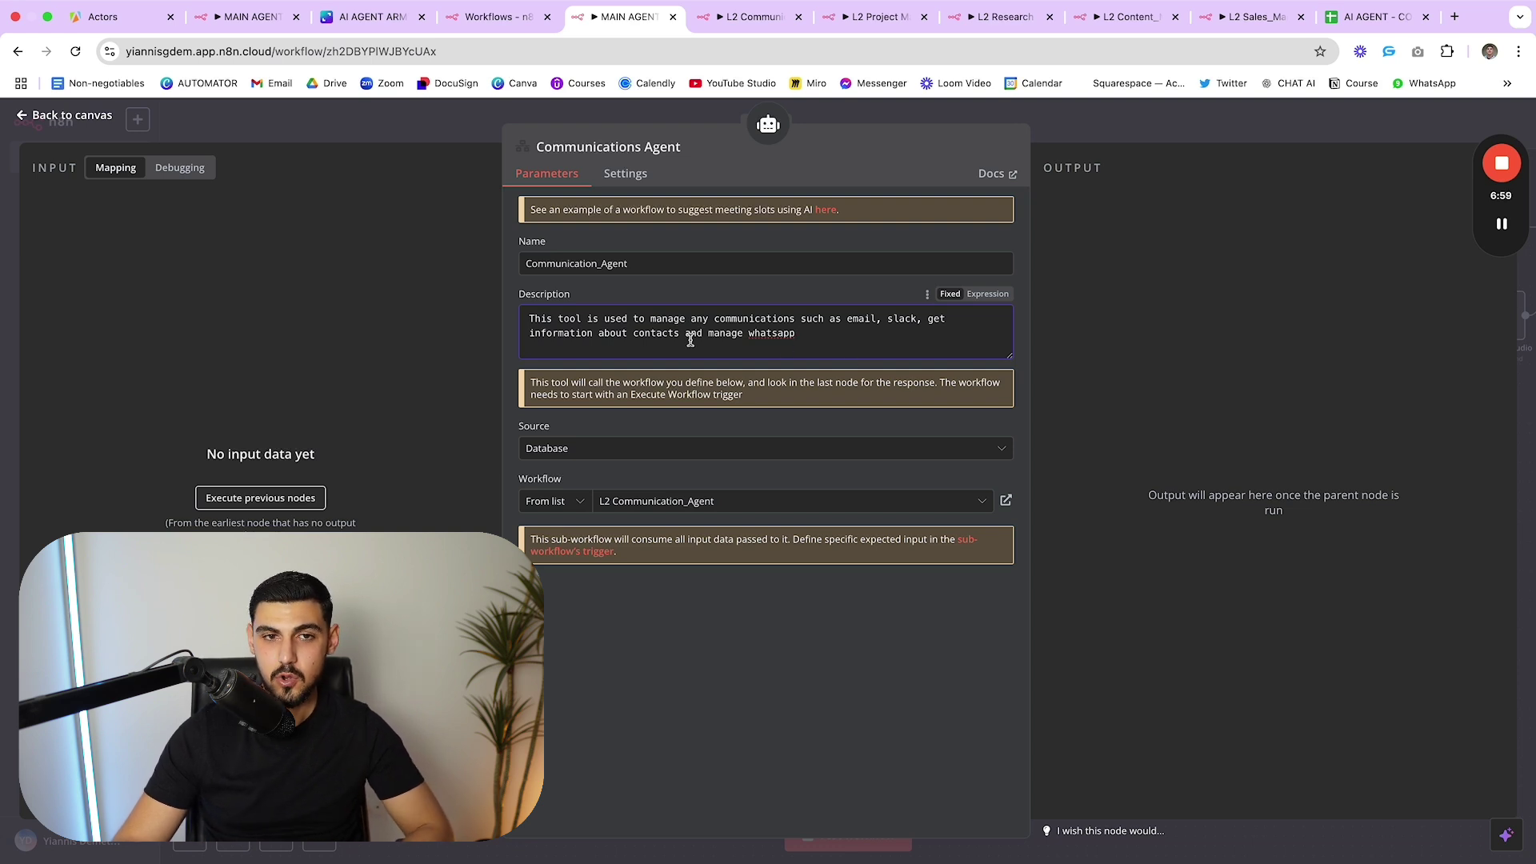
pyautogui.moveTo(592, 314); pyautogui.dragTo(896, 331)
pyautogui.click(825, 323)
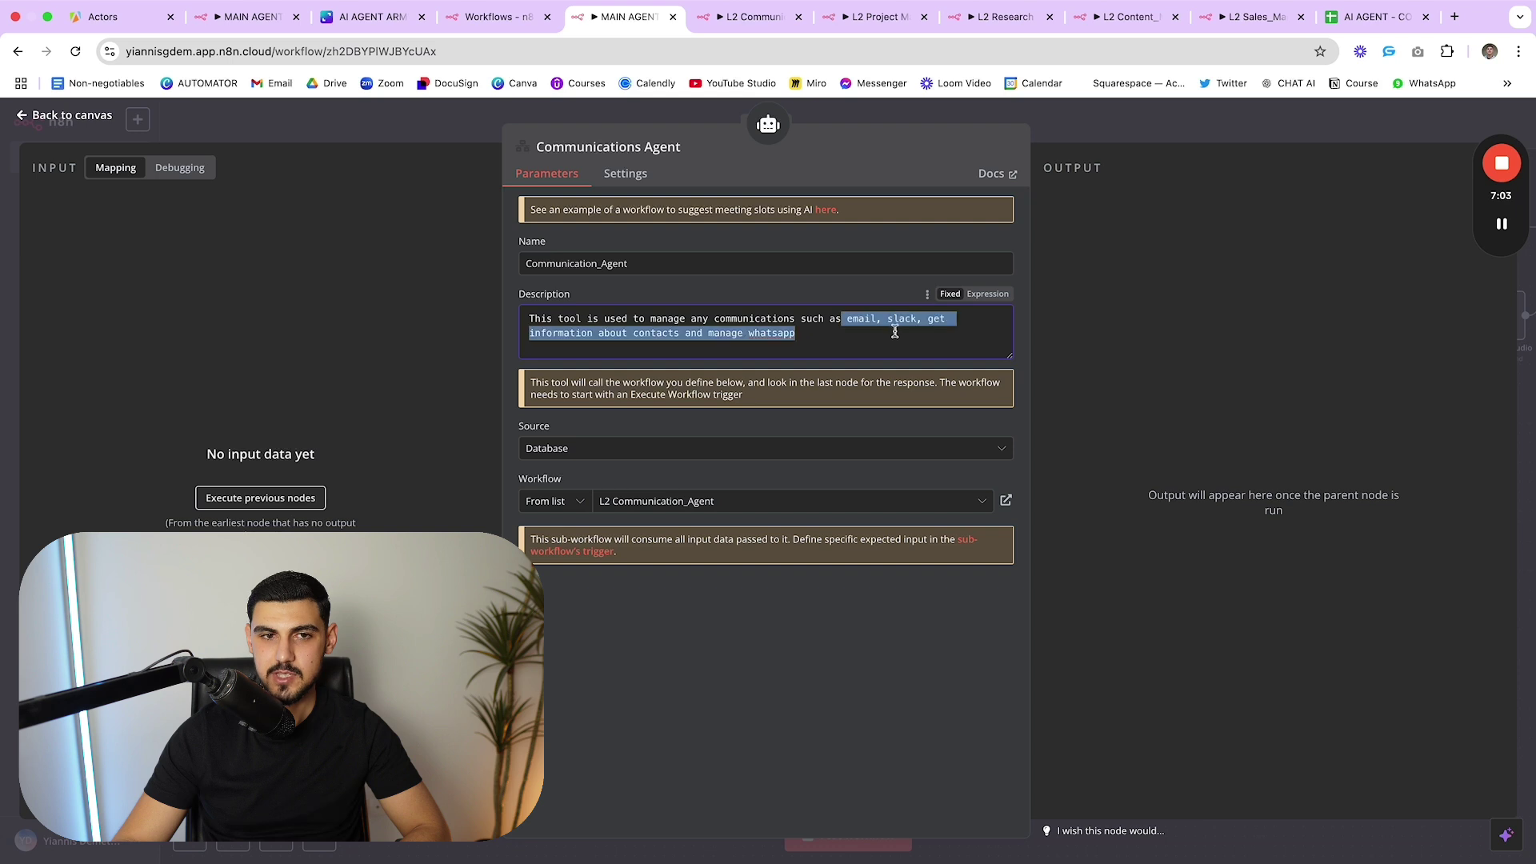
pyautogui.click(896, 331)
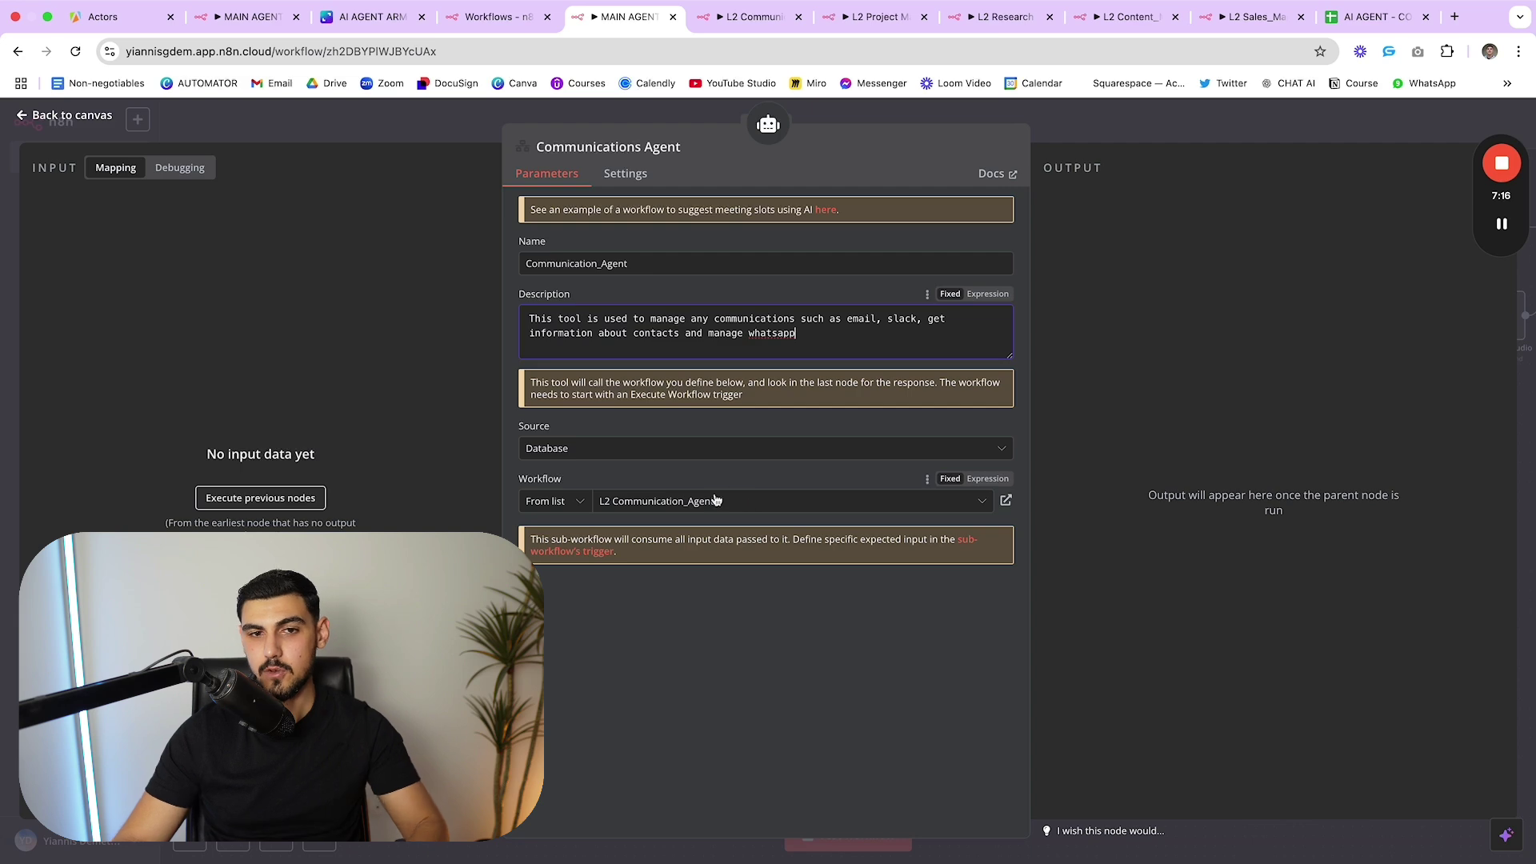
pyautogui.press('Escape')
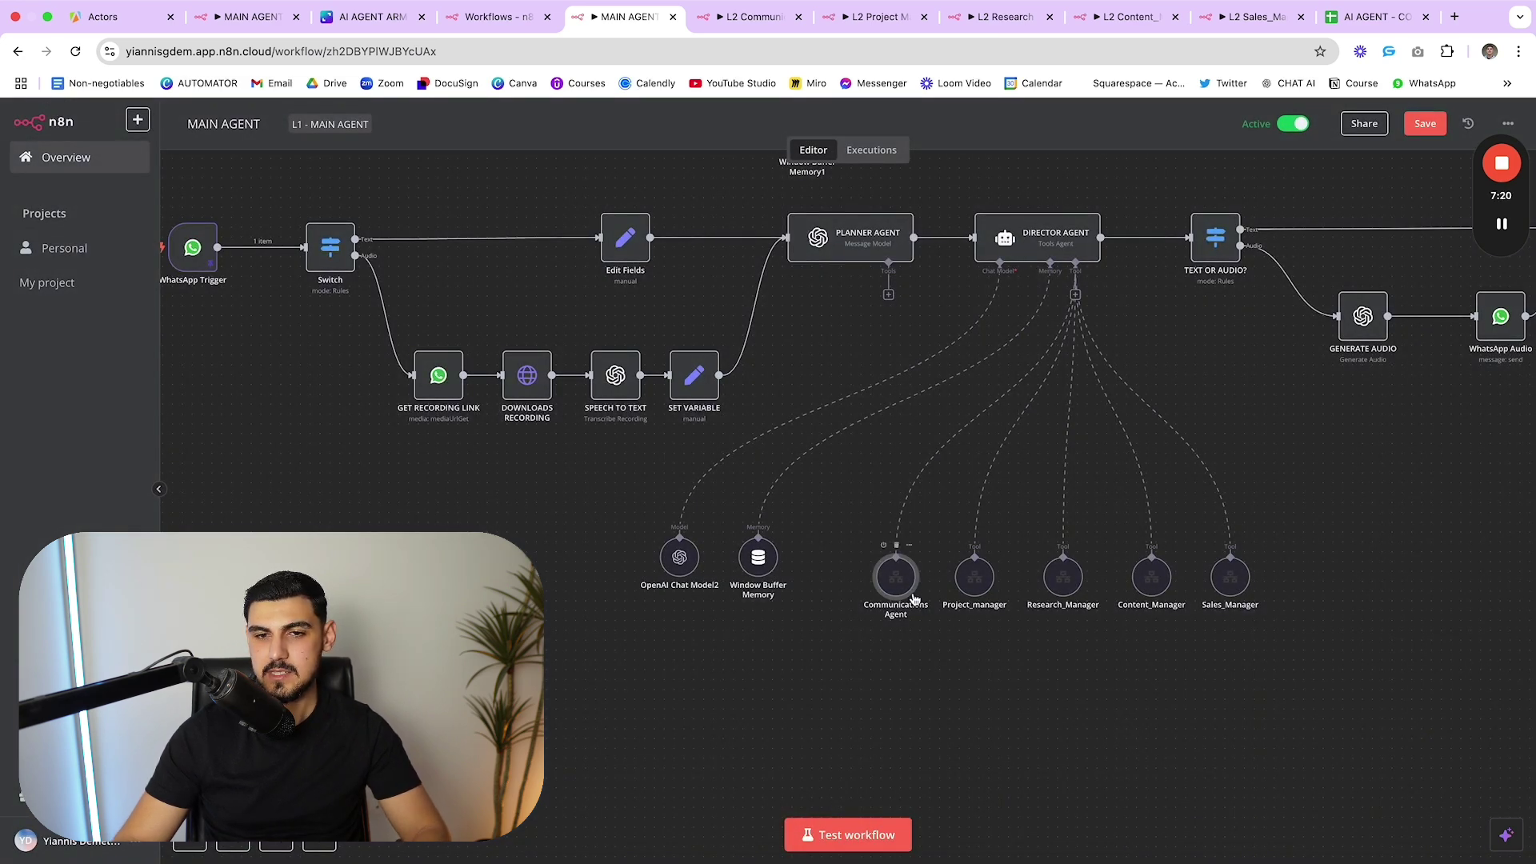
# - Read the descriptions of the Project_manager and Research_Manager tools
pyautogui.doubleClick(971, 578)
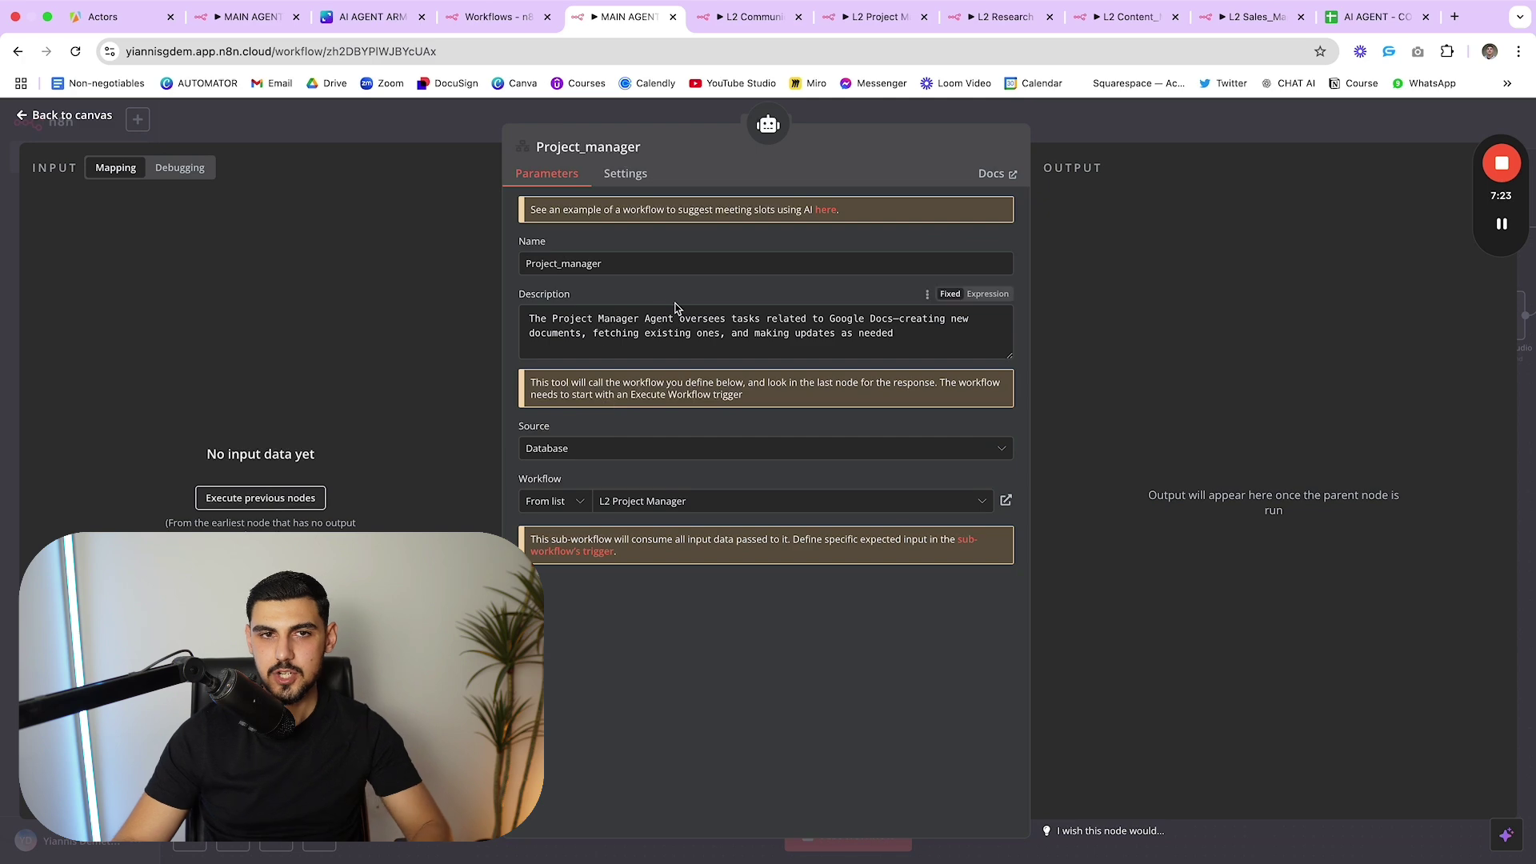
pyautogui.press('Escape')
pyautogui.doubleClick(1058, 576)
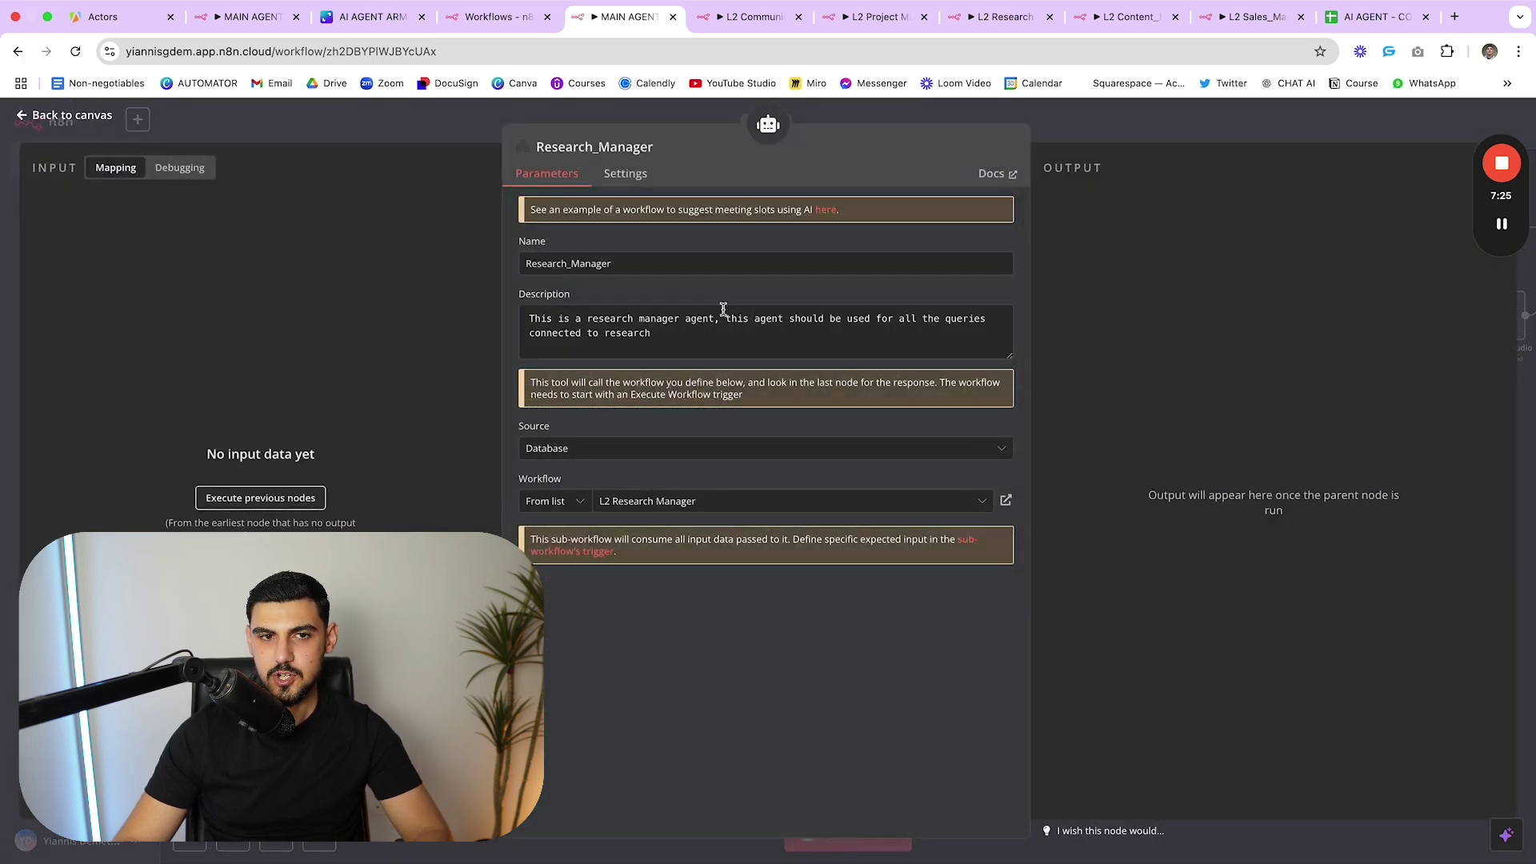
pyautogui.moveTo(602, 320); pyautogui.dragTo(847, 320)
pyautogui.click(844, 321)
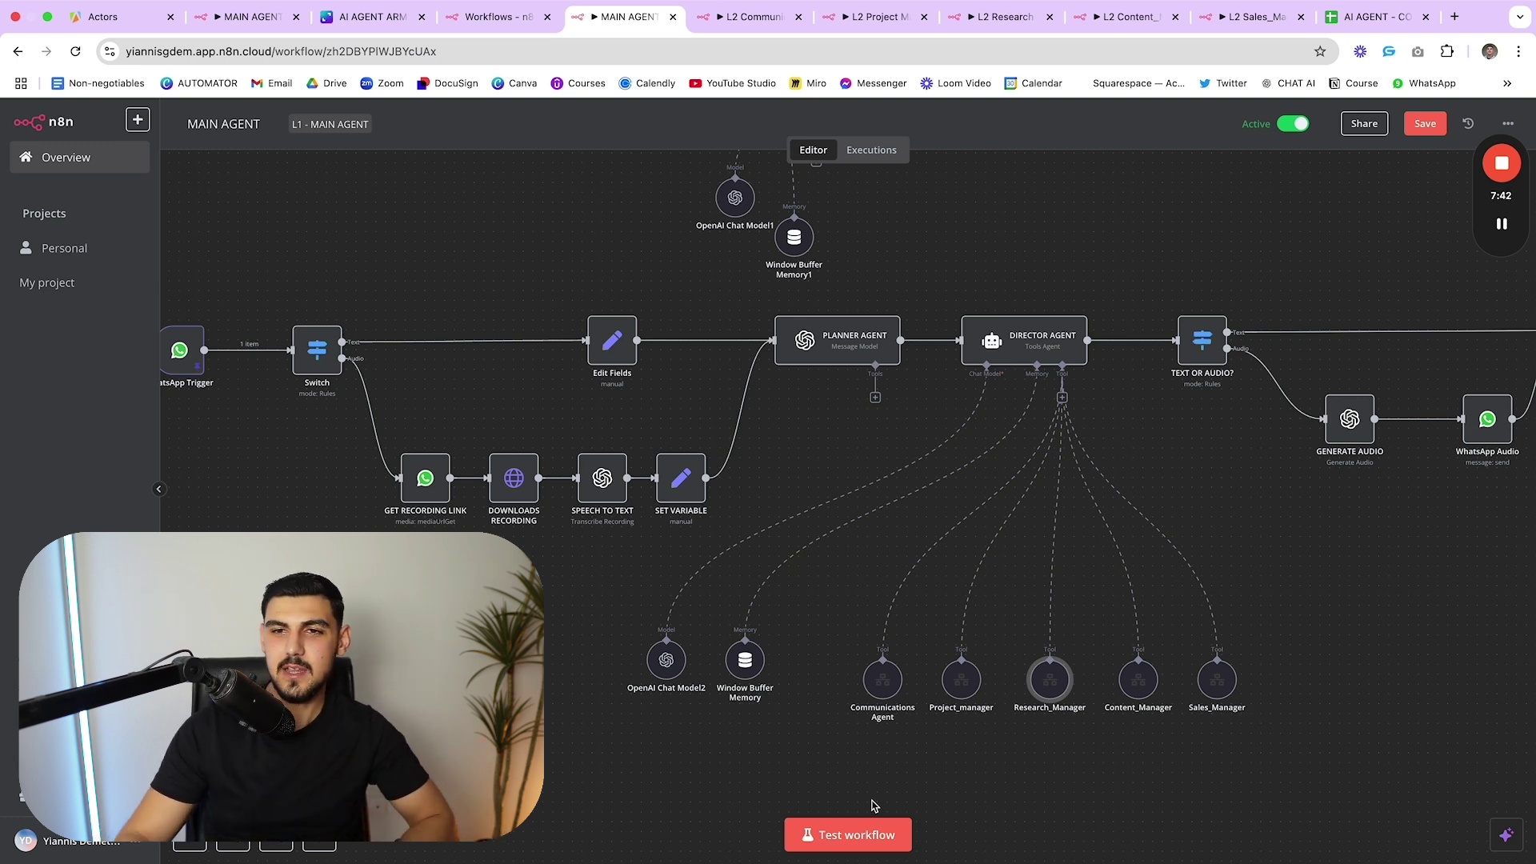
# - Trace the workflow from the WhatsApp Trigger through the DIRECTOR AGENT and TEXT OR AUDIO? switch to the WhatsApp output nodes
pyautogui.hscroll(-1, 932, 497)
pyautogui.hscroll(5, 932, 497)
pyautogui.scroll(4, 932, 497)
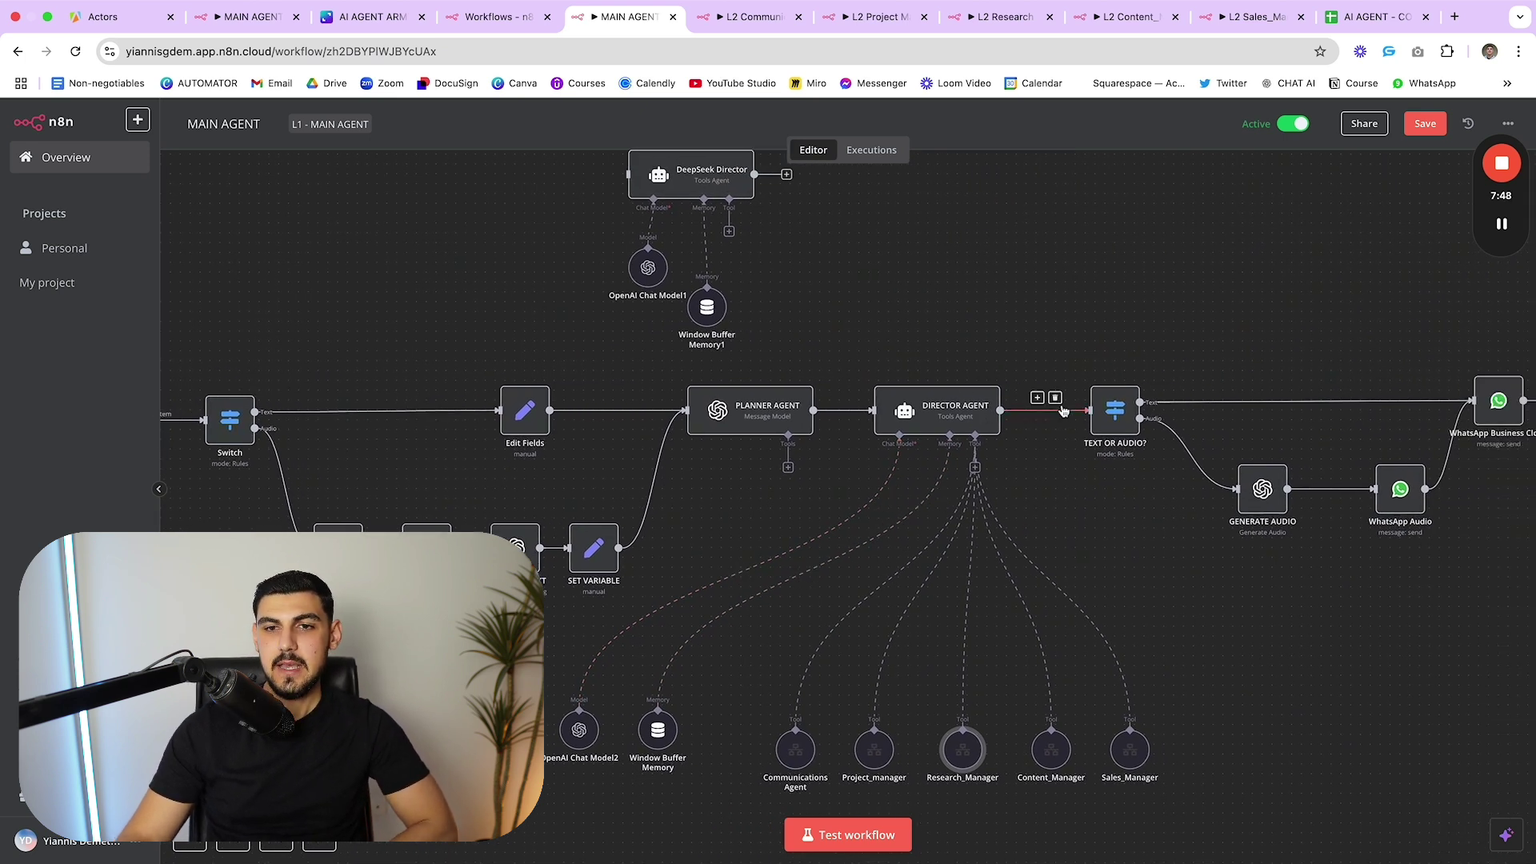
pyautogui.hscroll(2, 1104, 332)
pyautogui.moveTo(1052, 270); pyautogui.dragTo(1480, 595)
pyautogui.hscroll(-6, 1097, 377)
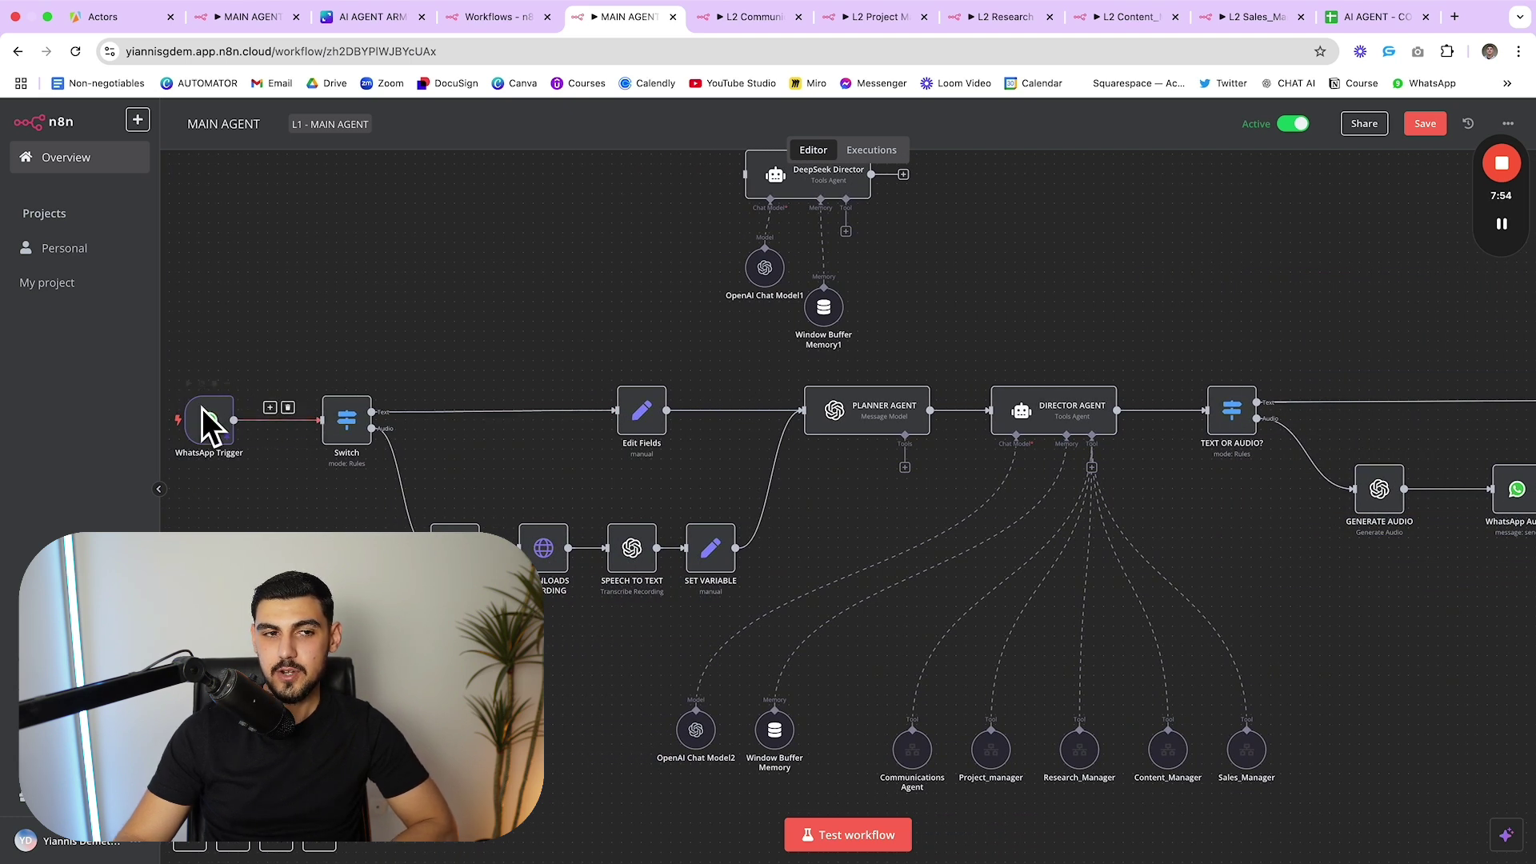
pyautogui.hscroll(11, 880, 400)
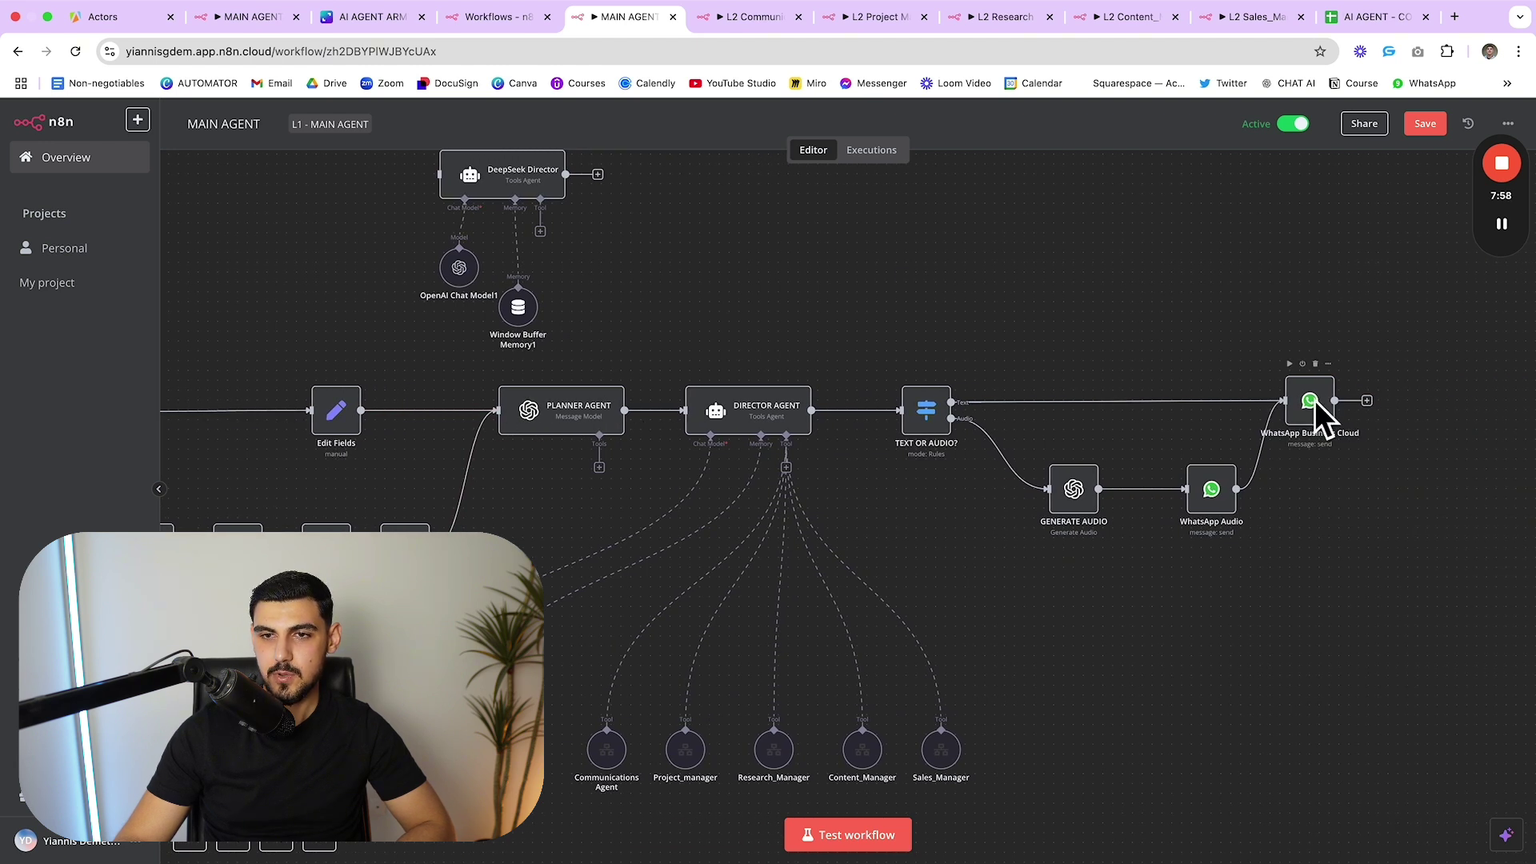
# - Review the GENERATE AUDIO node's audio settings and the TEXT OR AUDIO? switch's routing rules
pyautogui.hscroll(-1, 1152, 395)
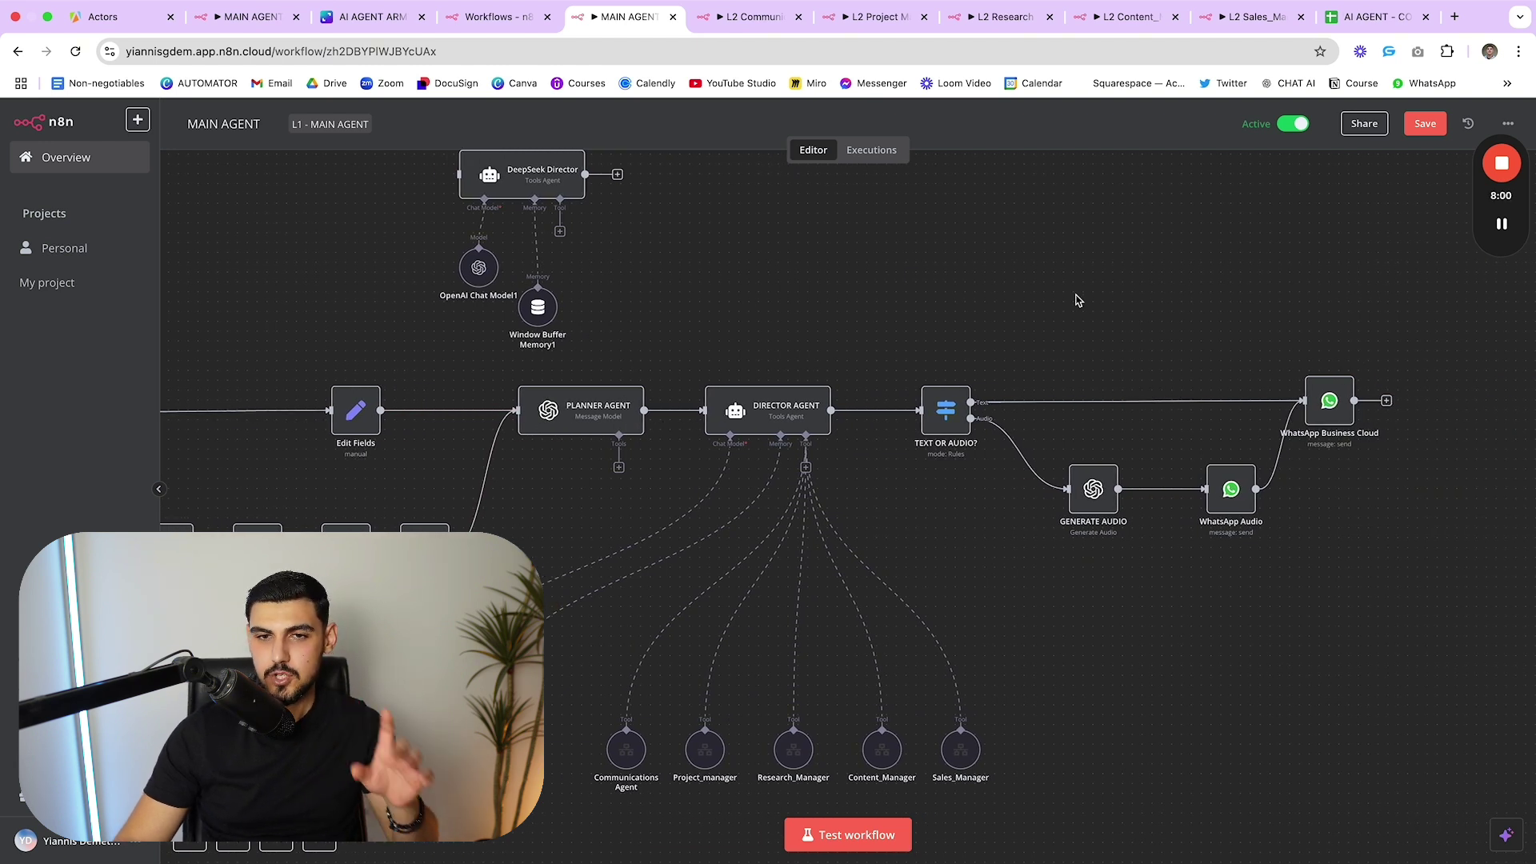
pyautogui.hscroll(-3, 1096, 336)
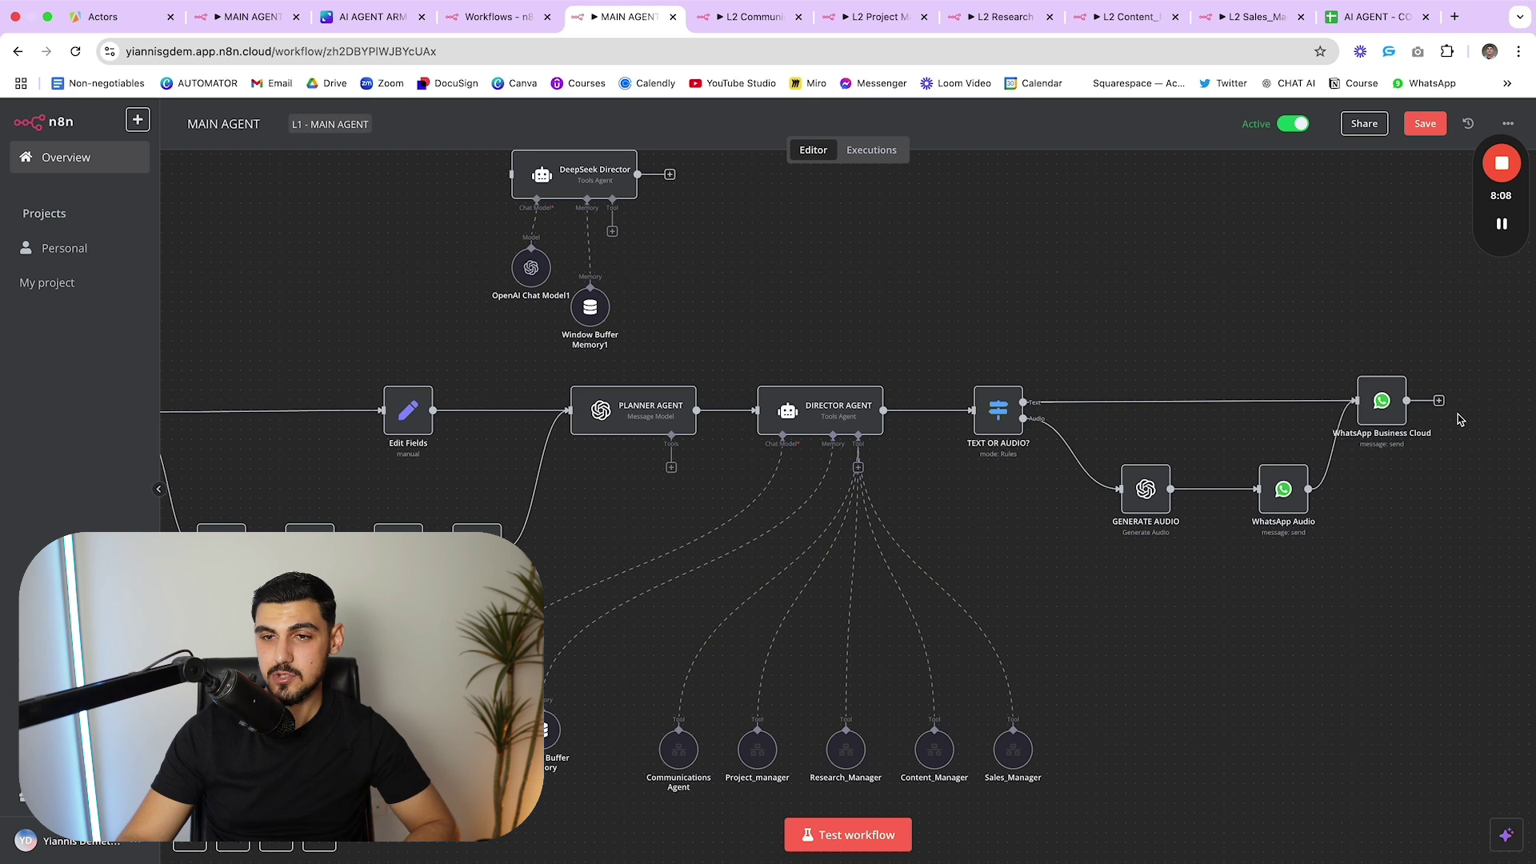
pyautogui.doubleClick(1144, 492)
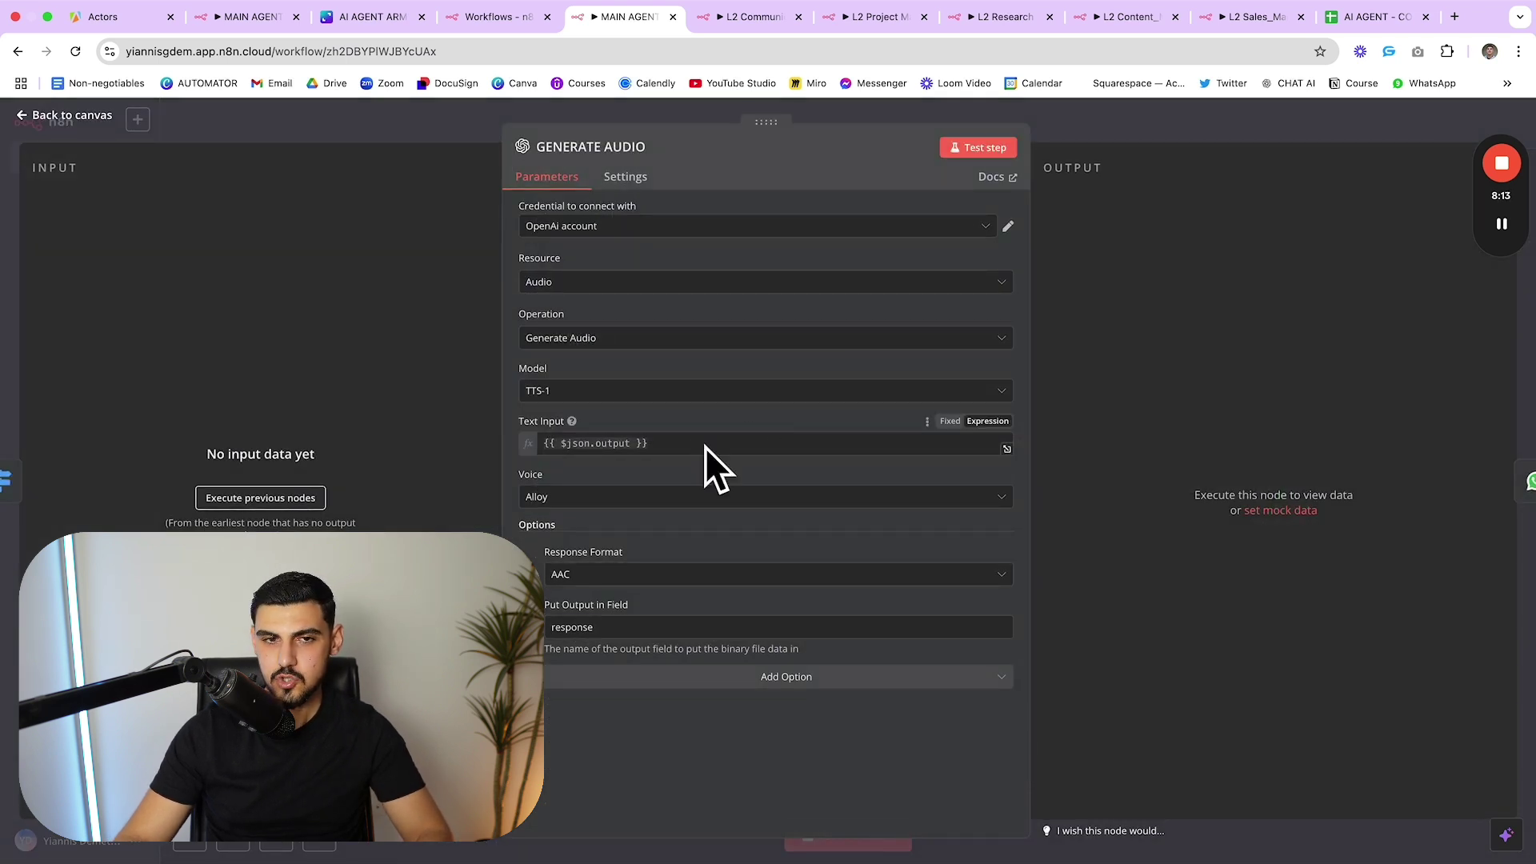
pyautogui.press('Escape')
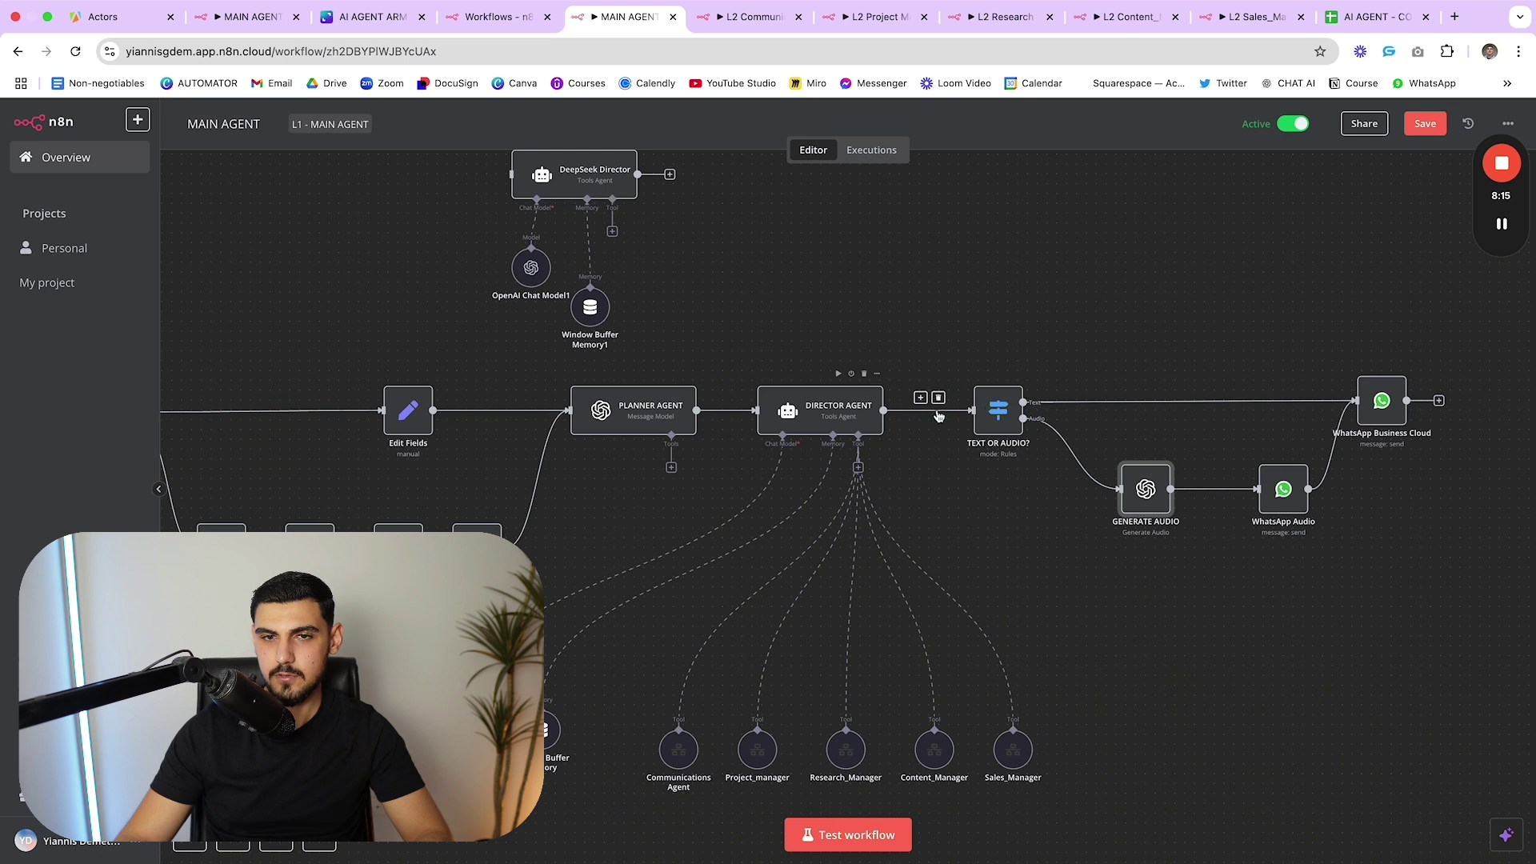
pyautogui.doubleClick(998, 410)
pyautogui.press('Escape')
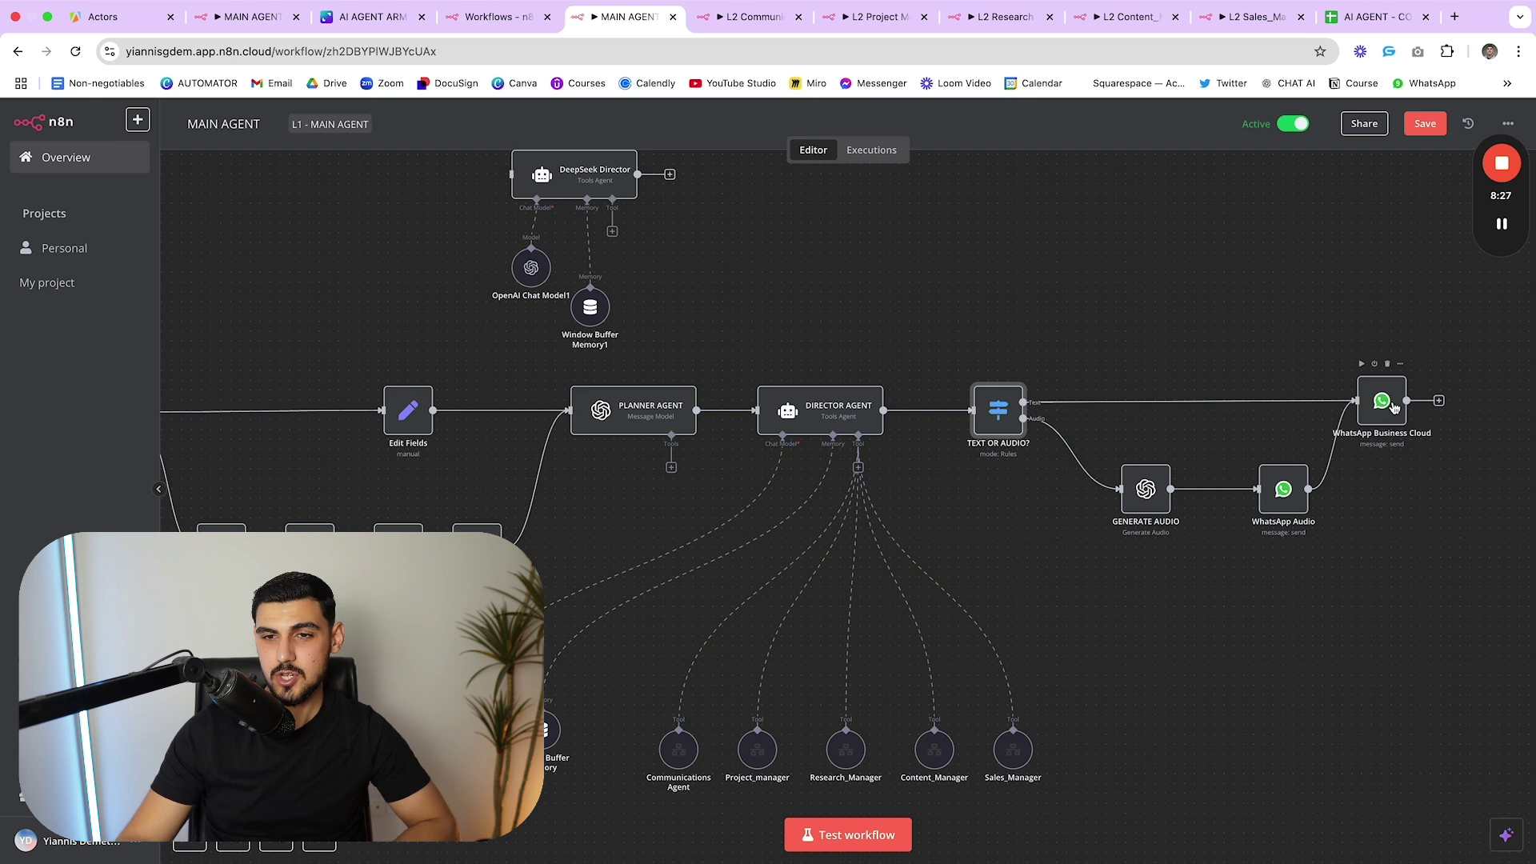
# - Move the WhatsApp Audio node slightly closer to the GENERATE AUDIO node
pyautogui.moveTo(1265, 317); pyautogui.dragTo(1412, 610)
pyautogui.click(1412, 610)
pyautogui.moveTo(1297, 498); pyautogui.dragTo(1269, 512)
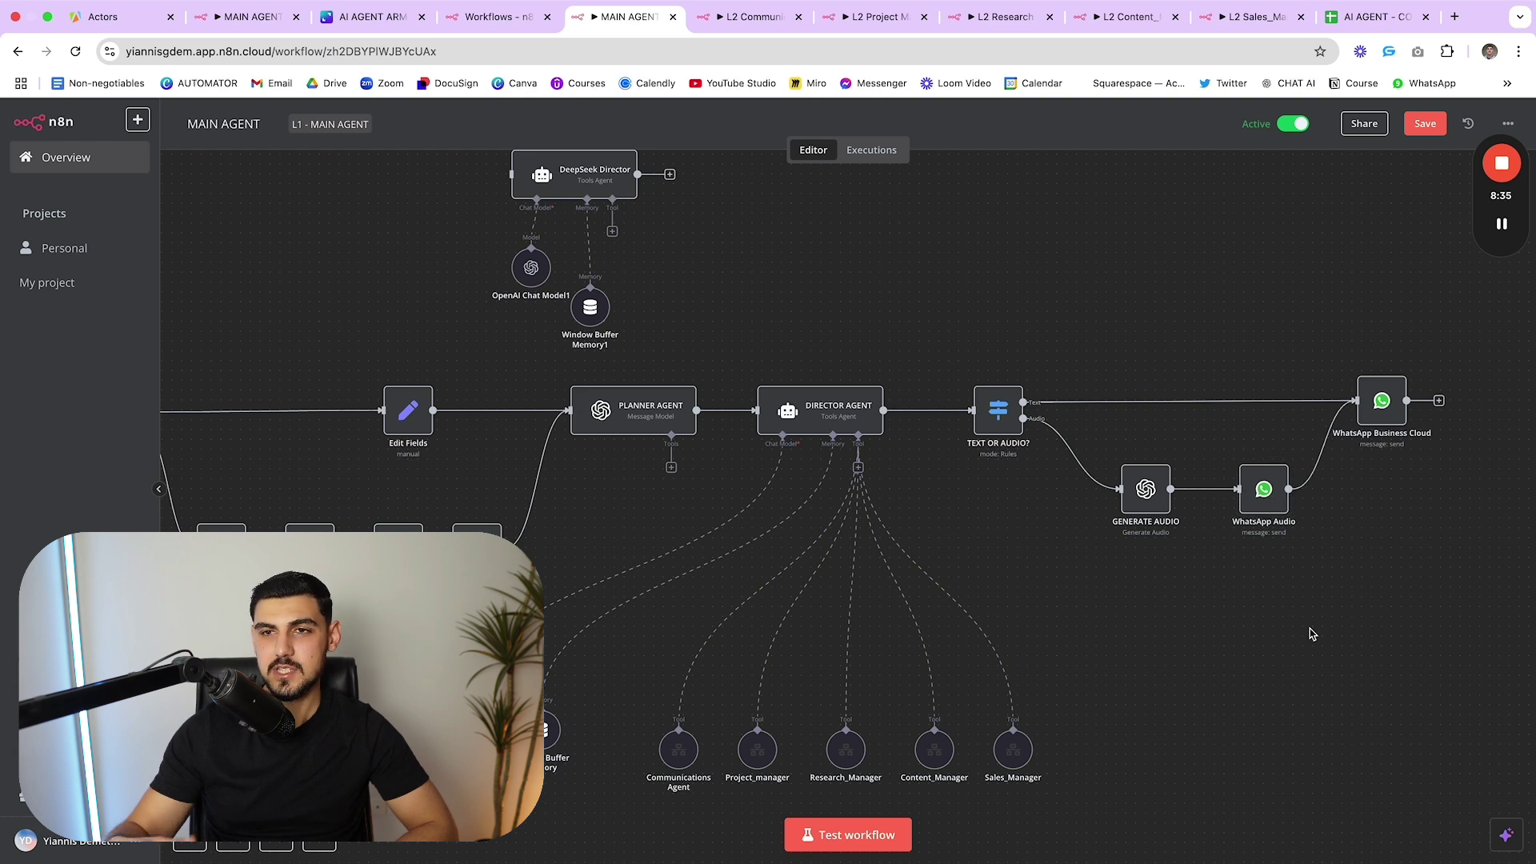
# - Survey the complete MAIN AGENT workflow from its WhatsApp Trigger to the DIRECTOR AGENT's manager tools and the final outputs
pyautogui.hscroll(-5, 1312, 633)
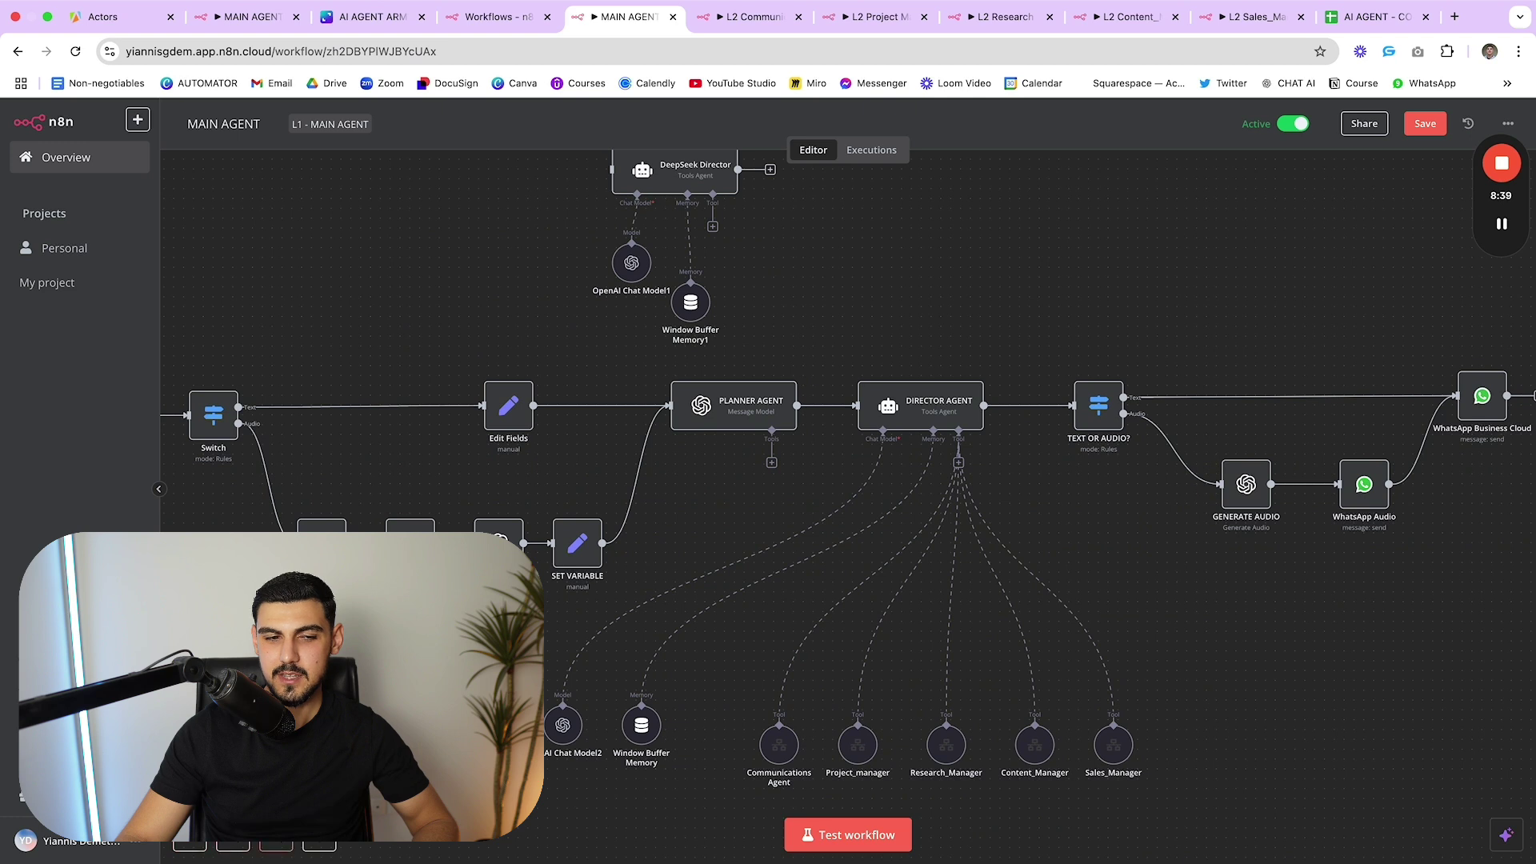
pyautogui.press('-')
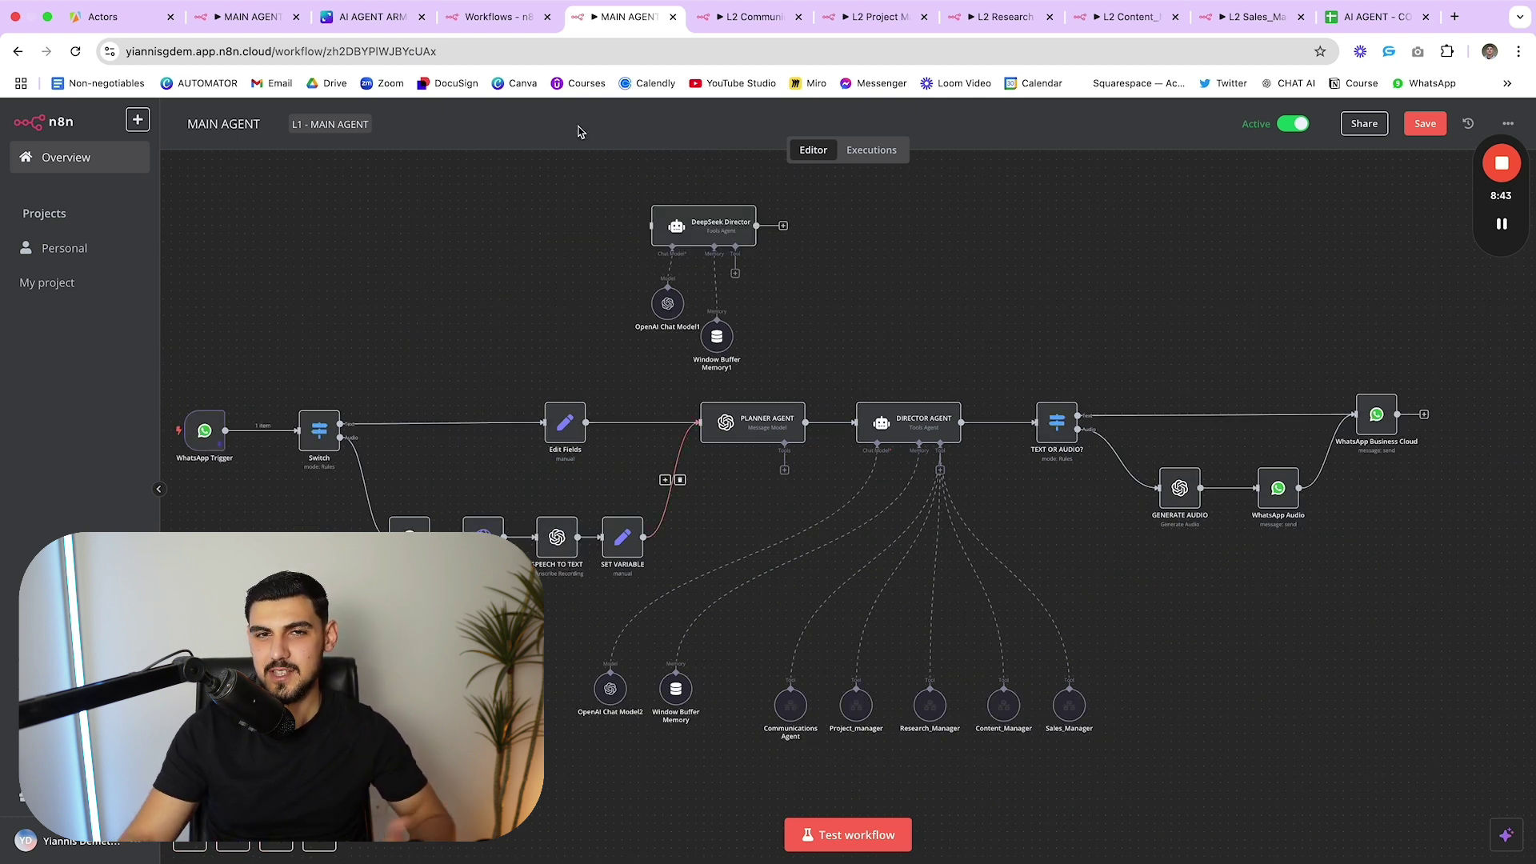
pyautogui.scroll(-1, 1012, 286)
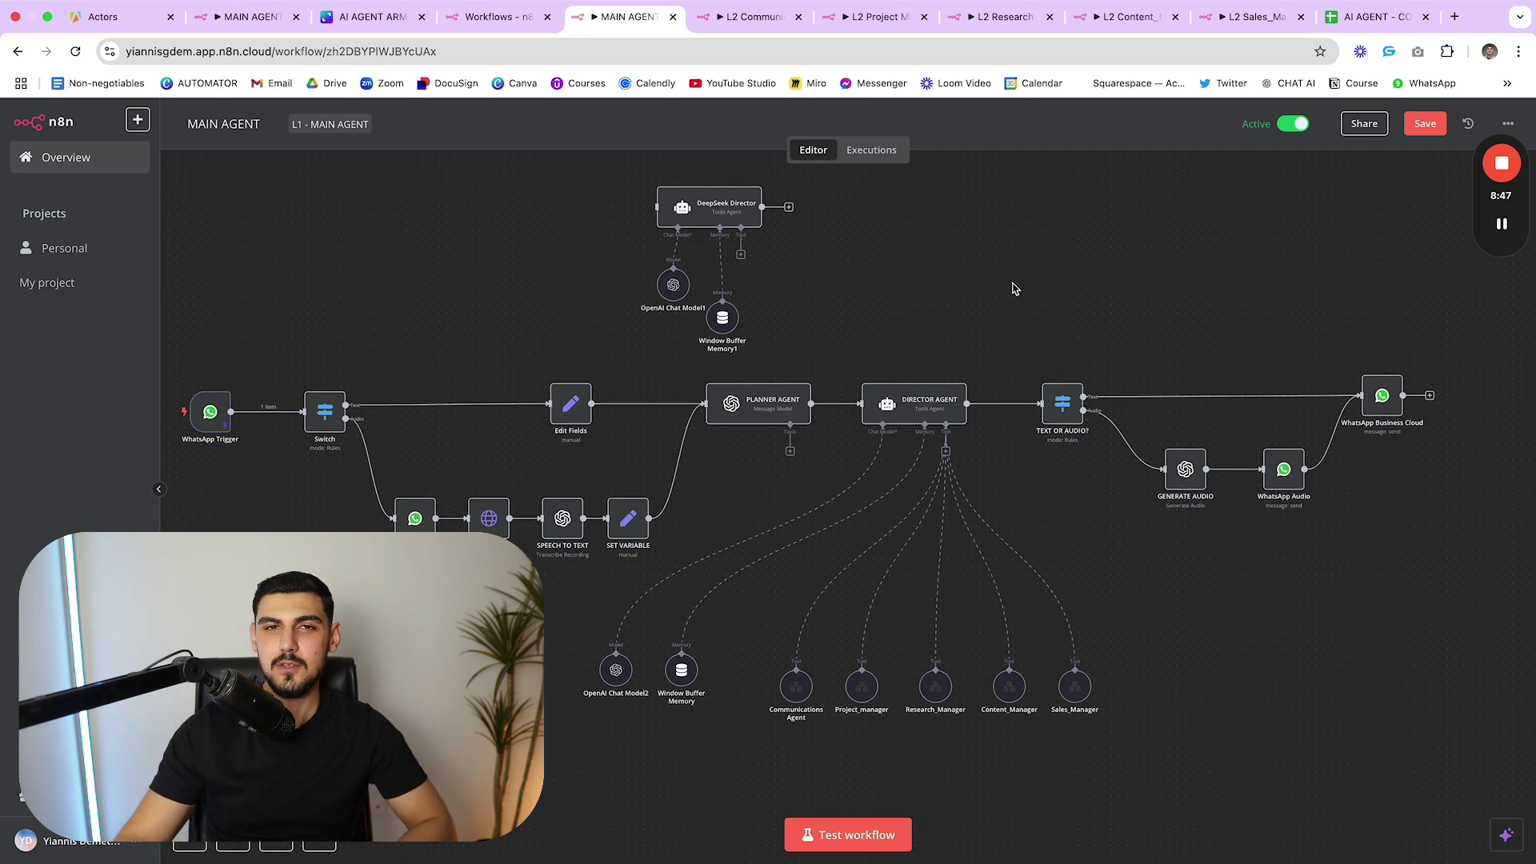
pyautogui.scroll(-2, 804, 638)
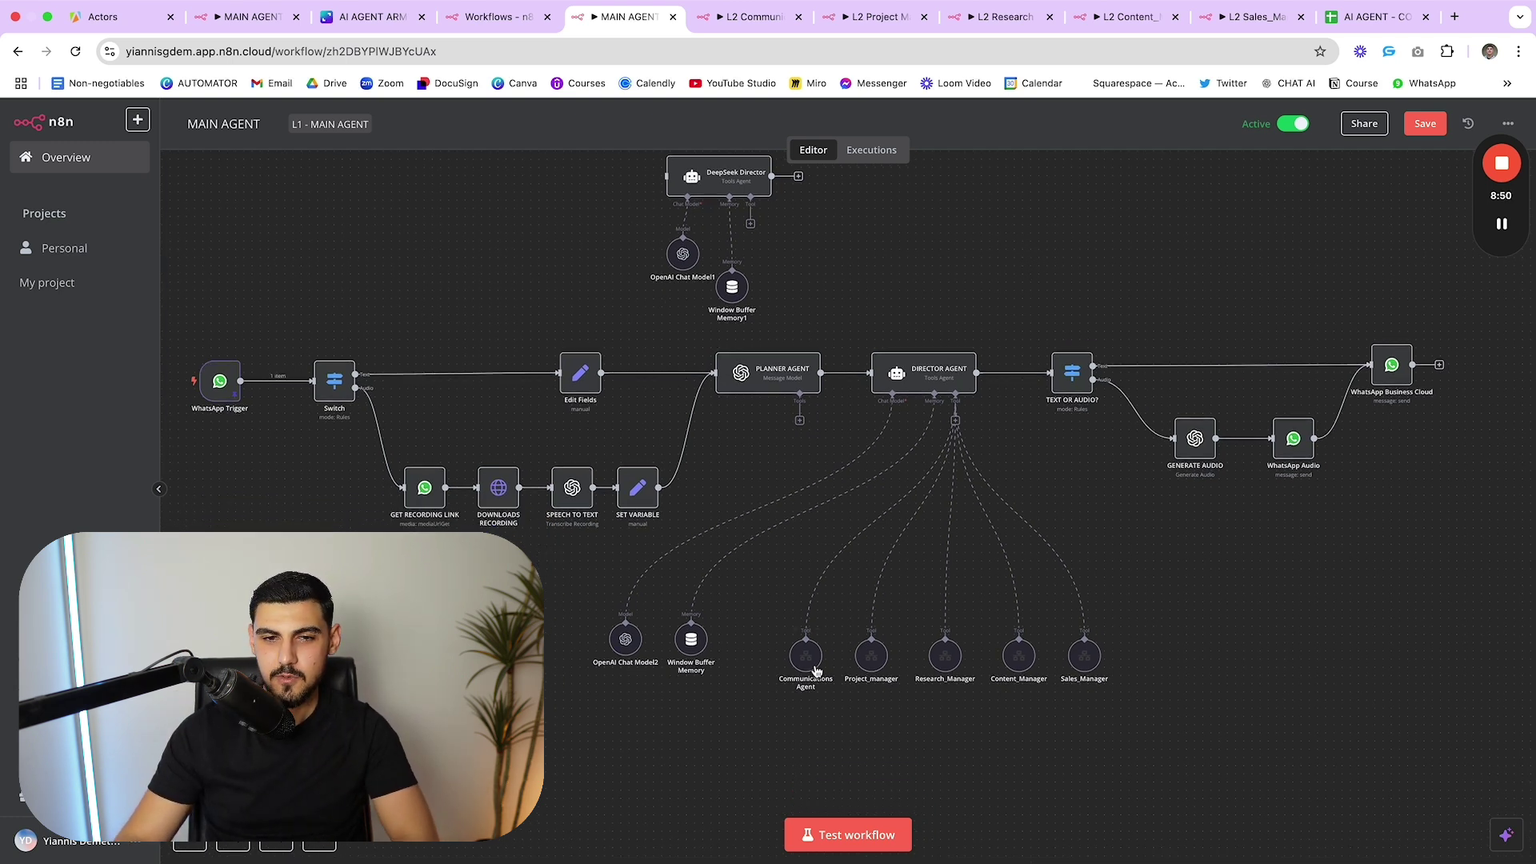
# - In the L2 Communication_Agent workflow, move the chat message and Workflow Input Trigger nodes away from the AI Agent and align them vertically
pyautogui.click(748, 16)
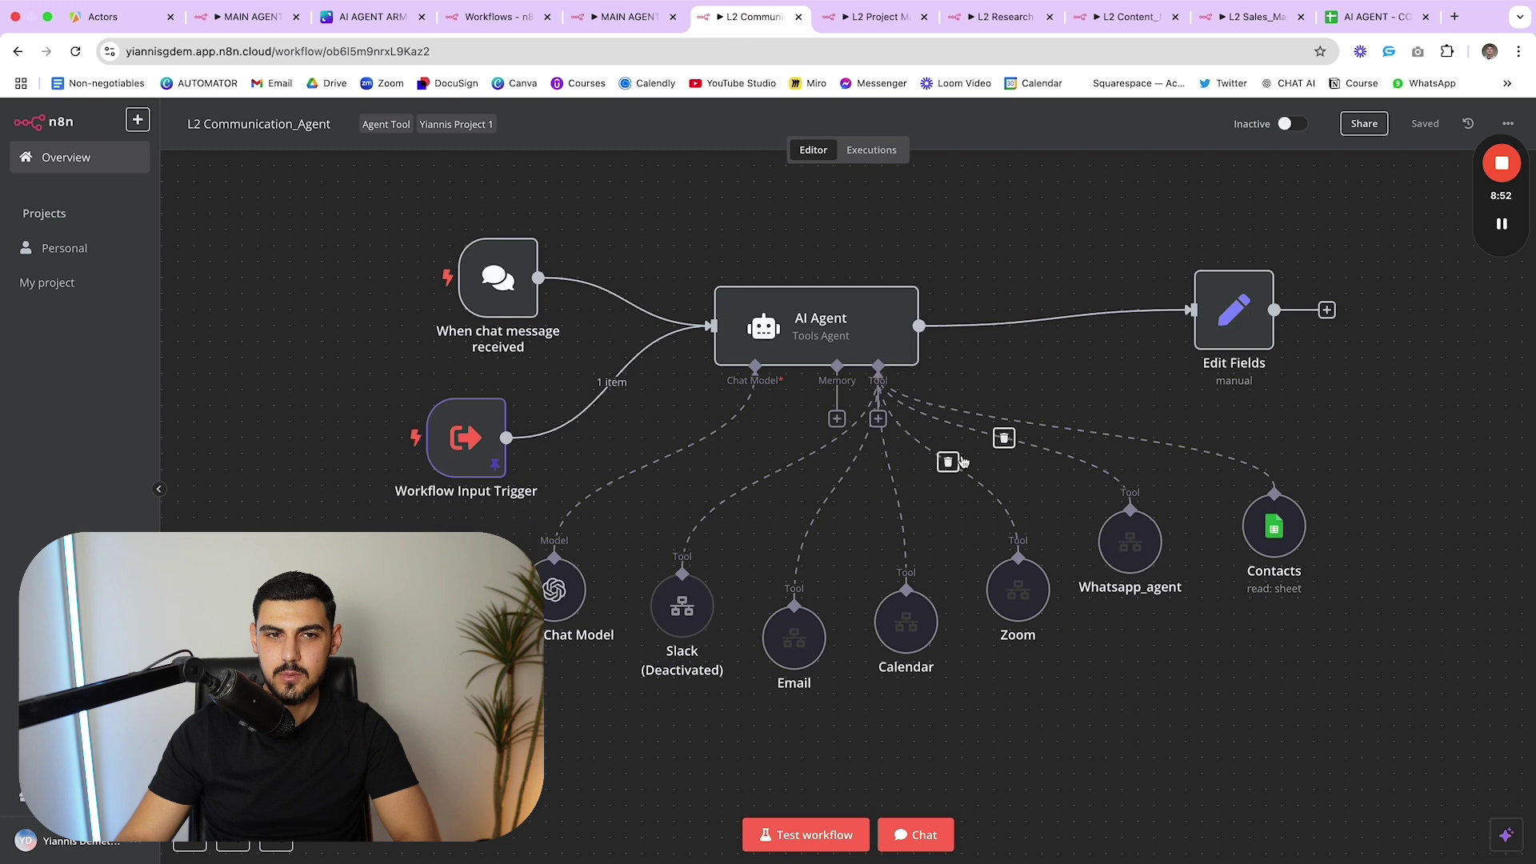
pyautogui.moveTo(497, 308); pyautogui.dragTo(449, 292)
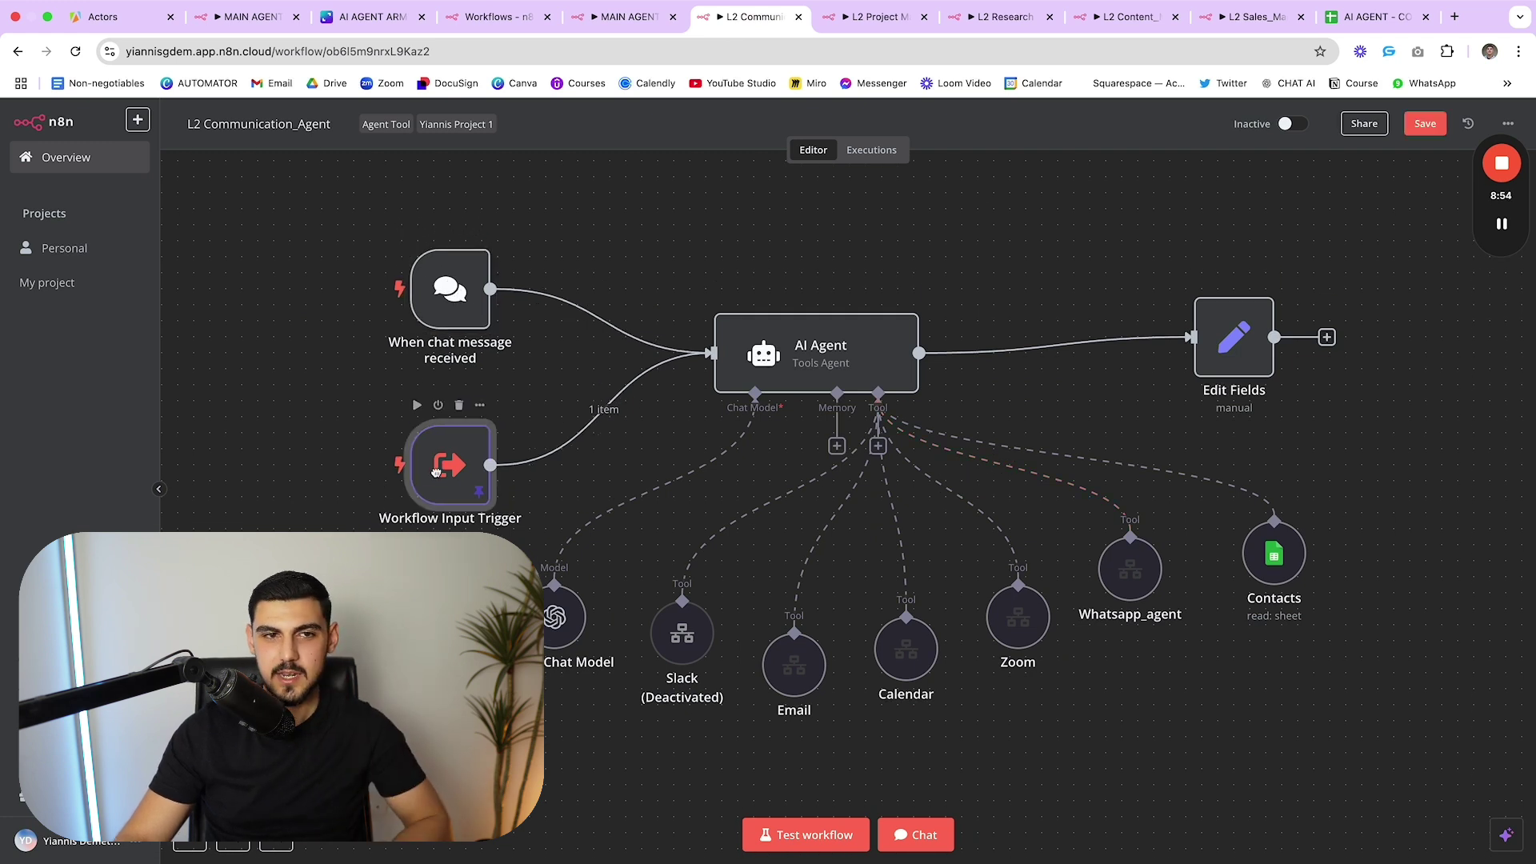
pyautogui.moveTo(466, 468); pyautogui.dragTo(386, 451)
pyautogui.moveTo(450, 332); pyautogui.dragTo(371, 300)
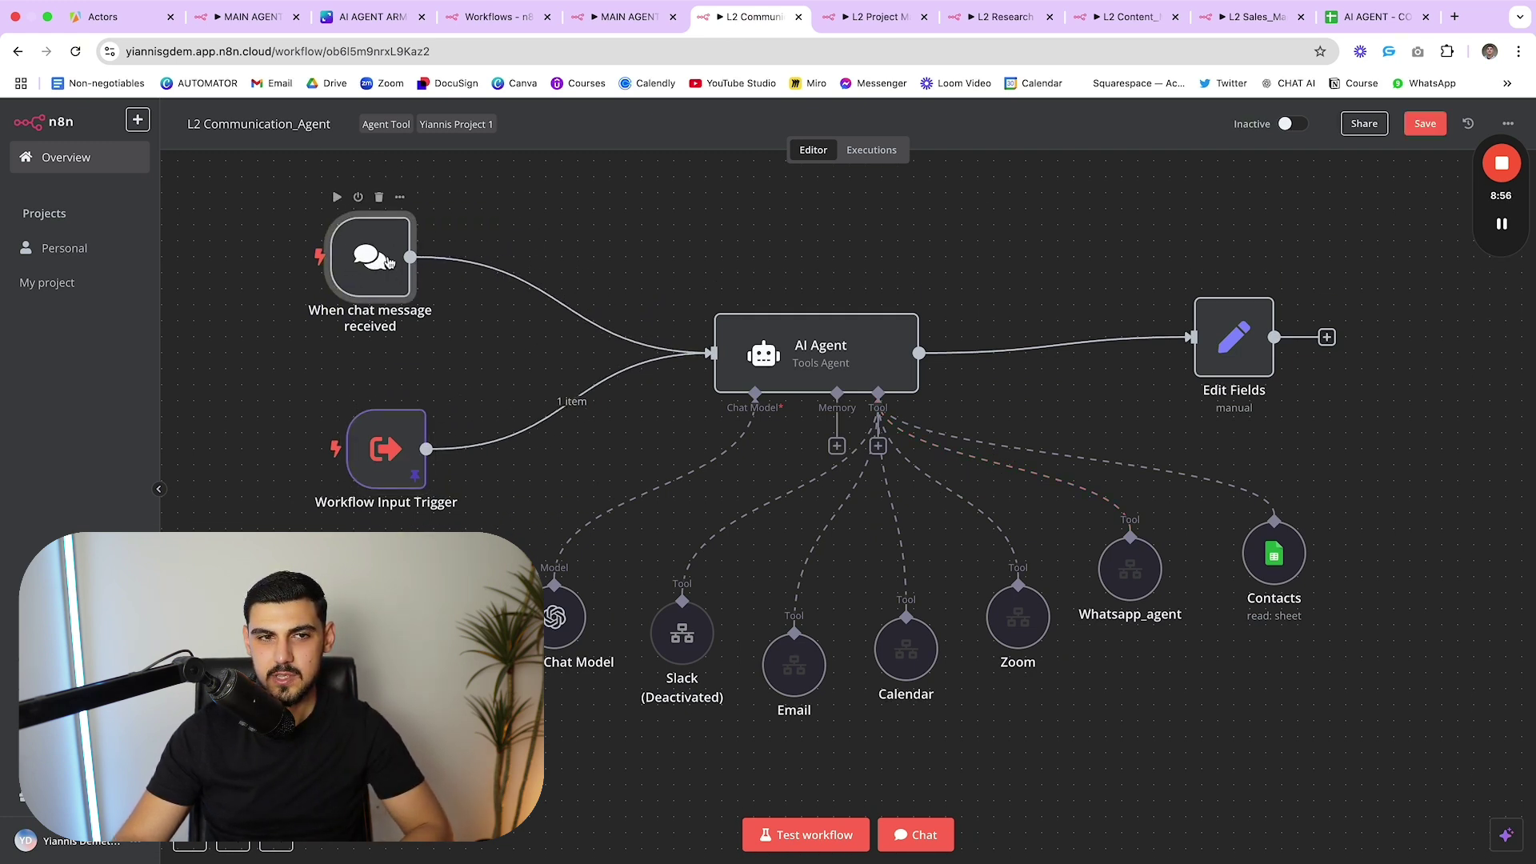
pyautogui.hscroll(-6, 554, 344)
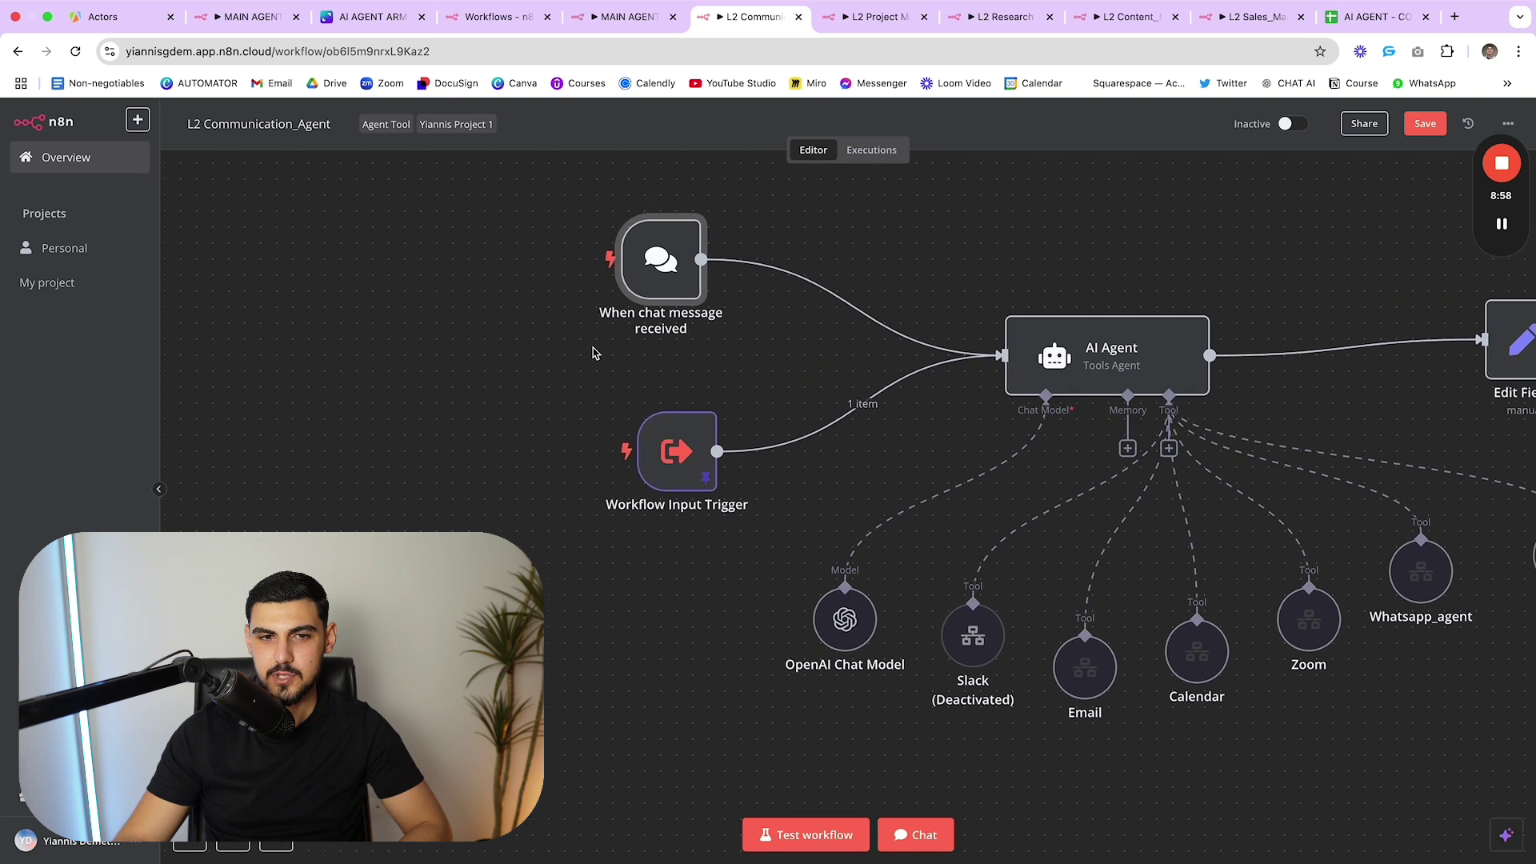
pyautogui.moveTo(663, 451)
pyautogui.mouseDown()
pyautogui.moveTo(662, 401)
pyautogui.moveTo(664, 434)
pyautogui.mouseUp()
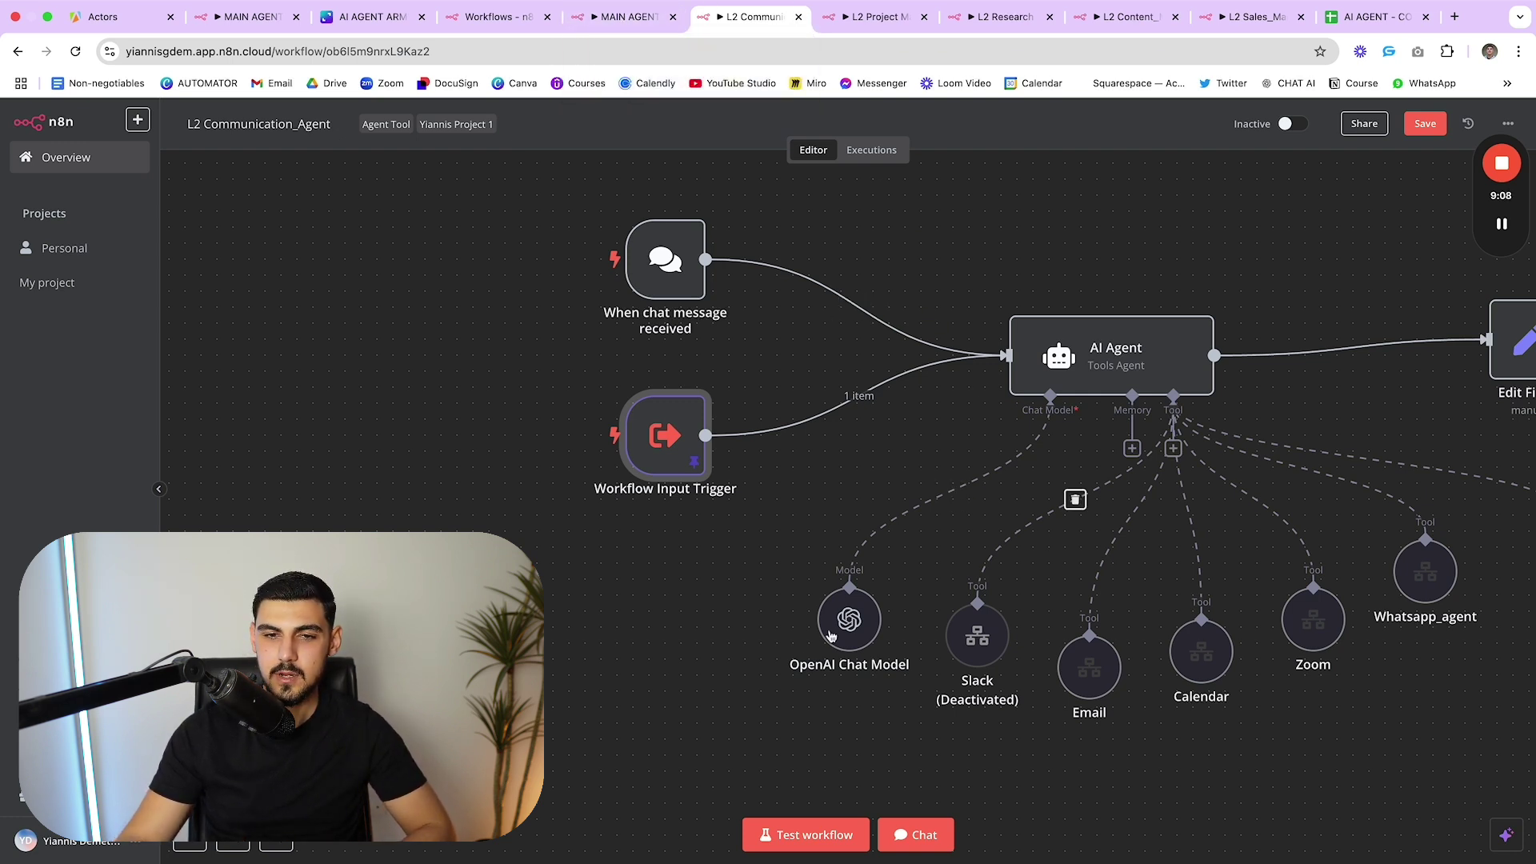
# - Move the OpenAI Chat Model and deactivated Slack tool away from the Email tool, and check the chat model's settings
pyautogui.moveTo(827, 642); pyautogui.dragTo(653, 642)
pyautogui.doubleClick(656, 637)
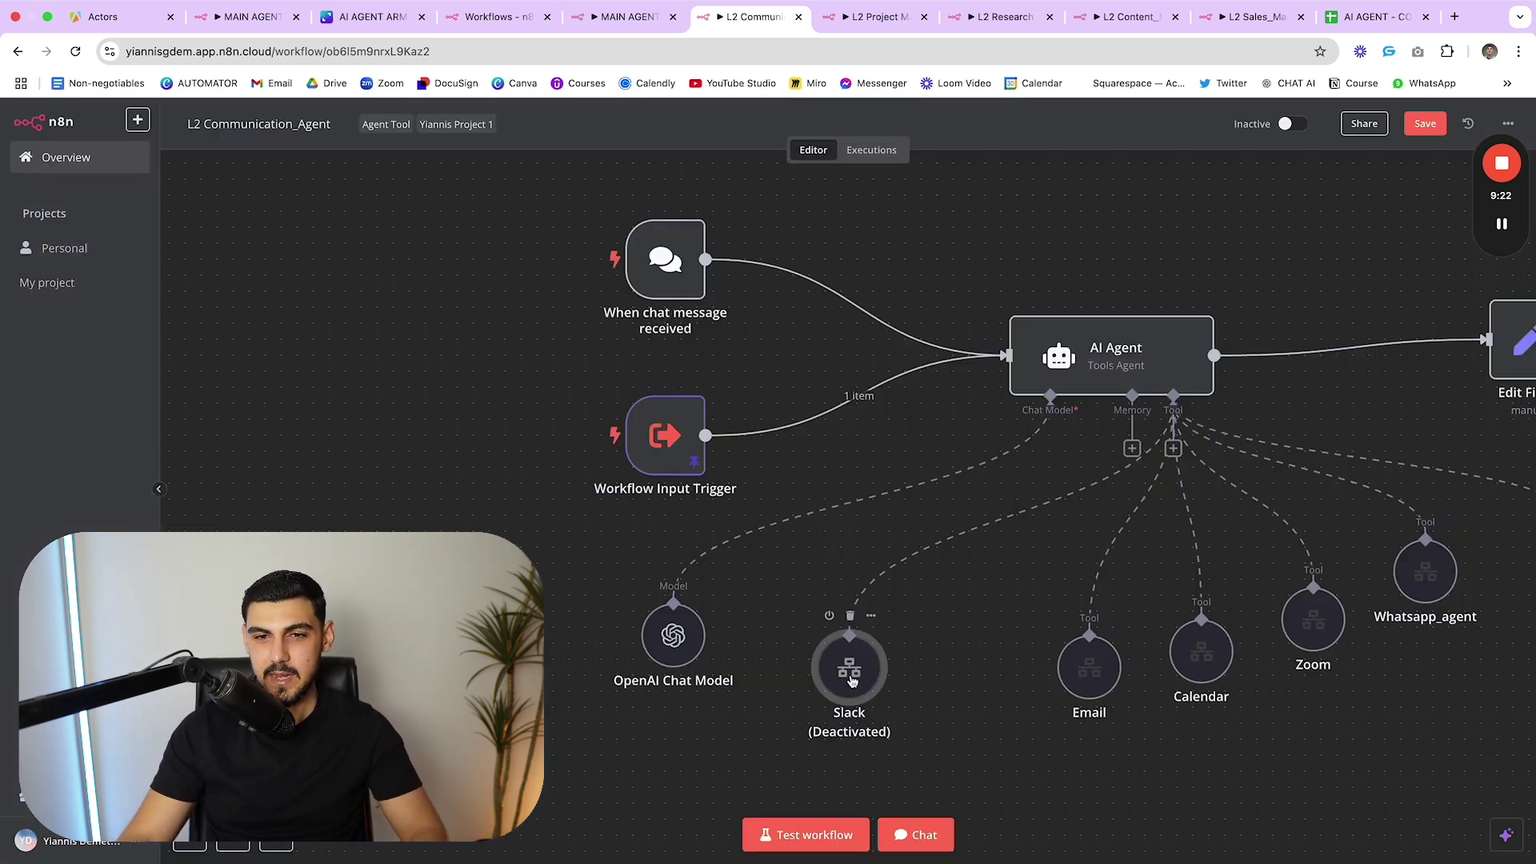
pyautogui.moveTo(673, 636); pyautogui.dragTo(689, 684)
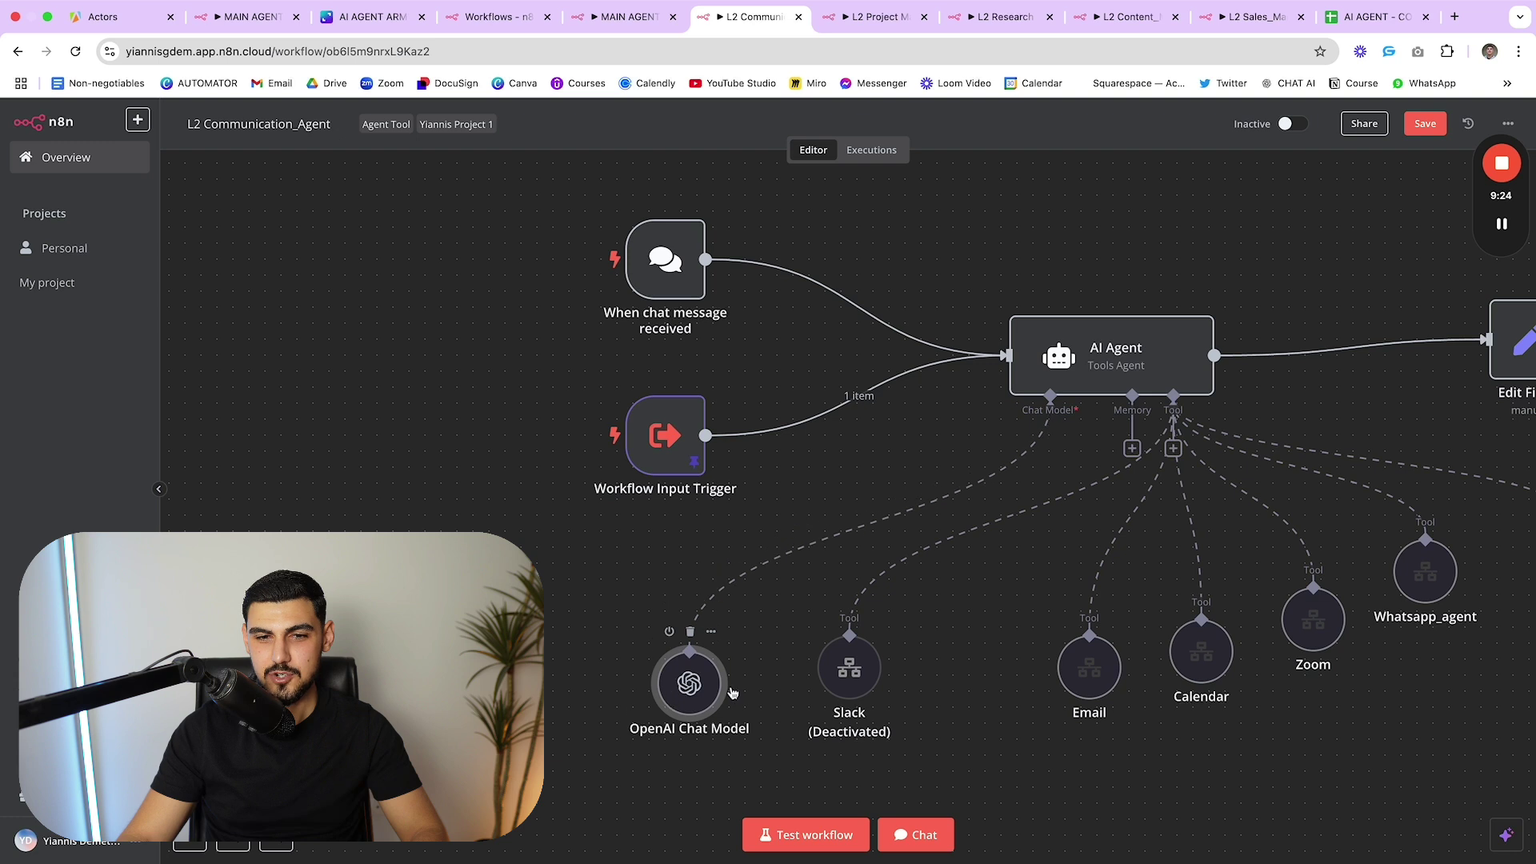
pyautogui.moveTo(827, 686); pyautogui.dragTo(793, 715)
pyautogui.scroll(-3, 928, 662)
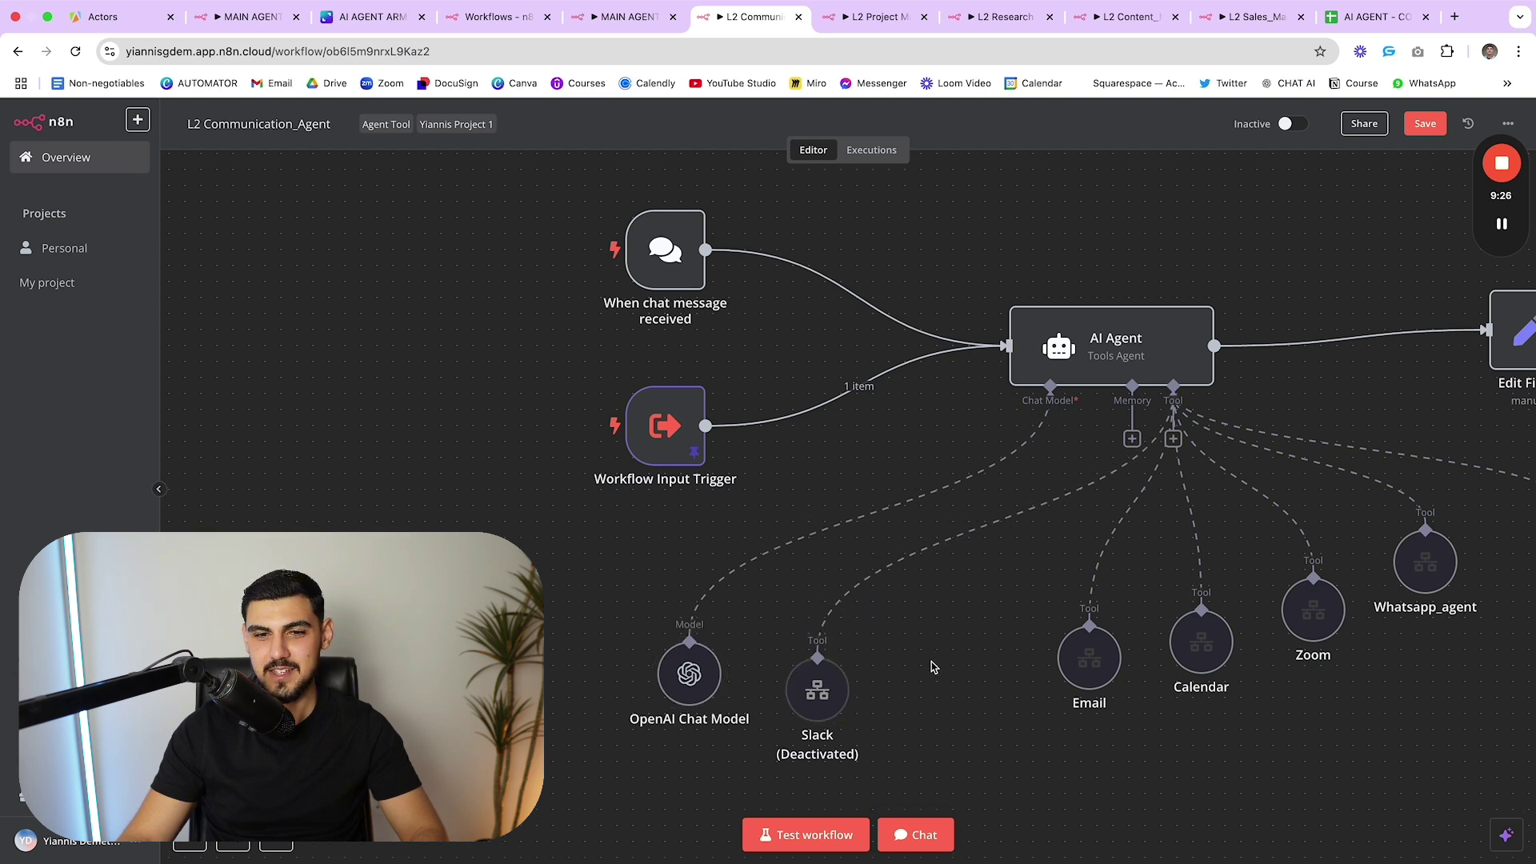
pyautogui.scroll(3, 1018, 439)
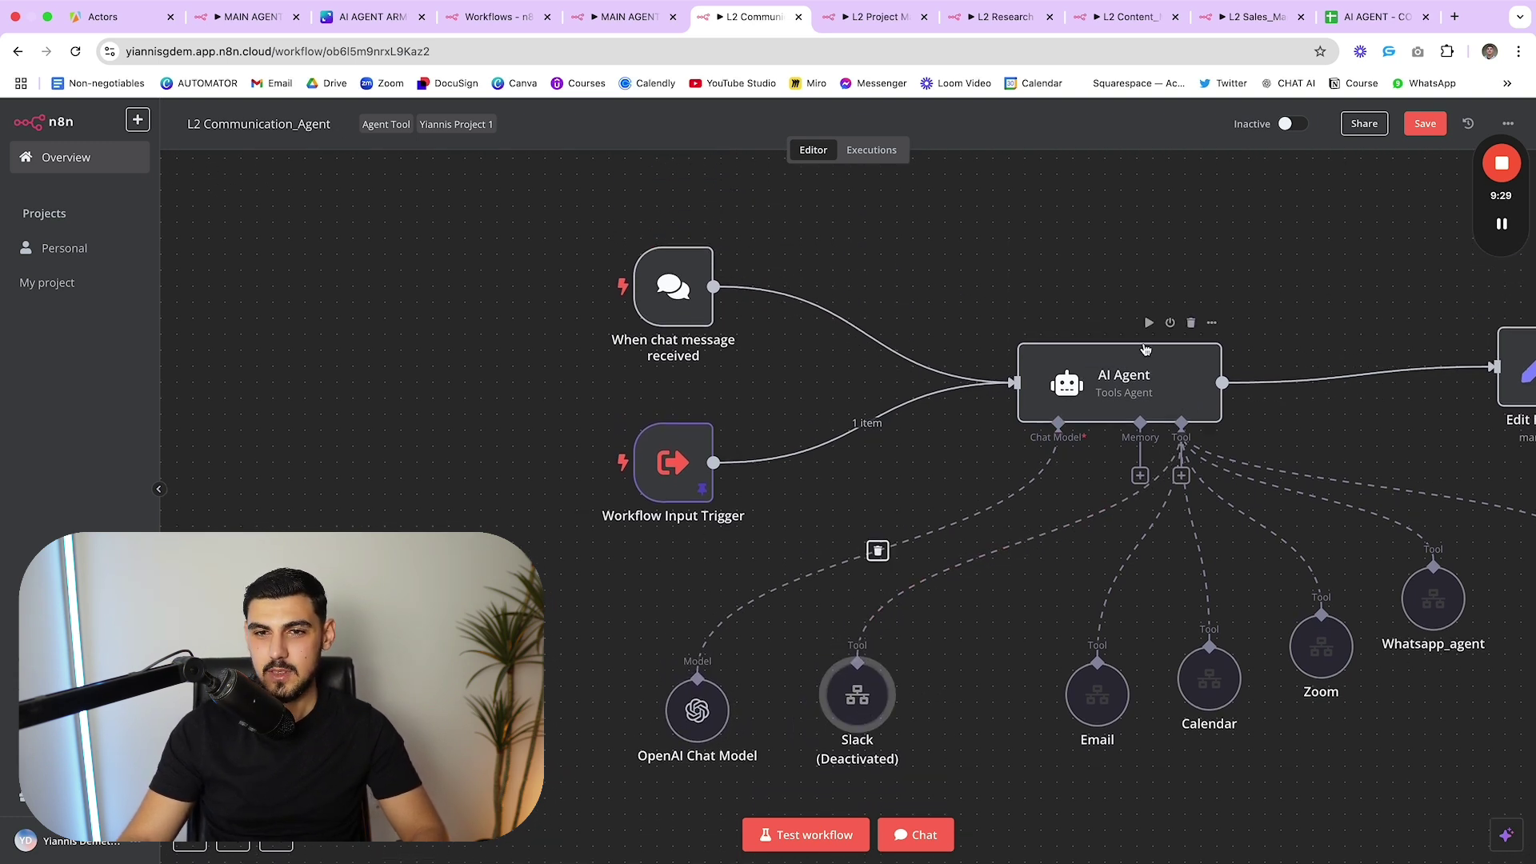
# - Examine the AI Agent's Email, Calendar, Zoom, Whatsapp_agent and Contacts tools
pyautogui.hscroll(2, 1148, 390)
pyautogui.scroll(-3, 1079, 390)
pyautogui.hscroll(3, 1079, 390)
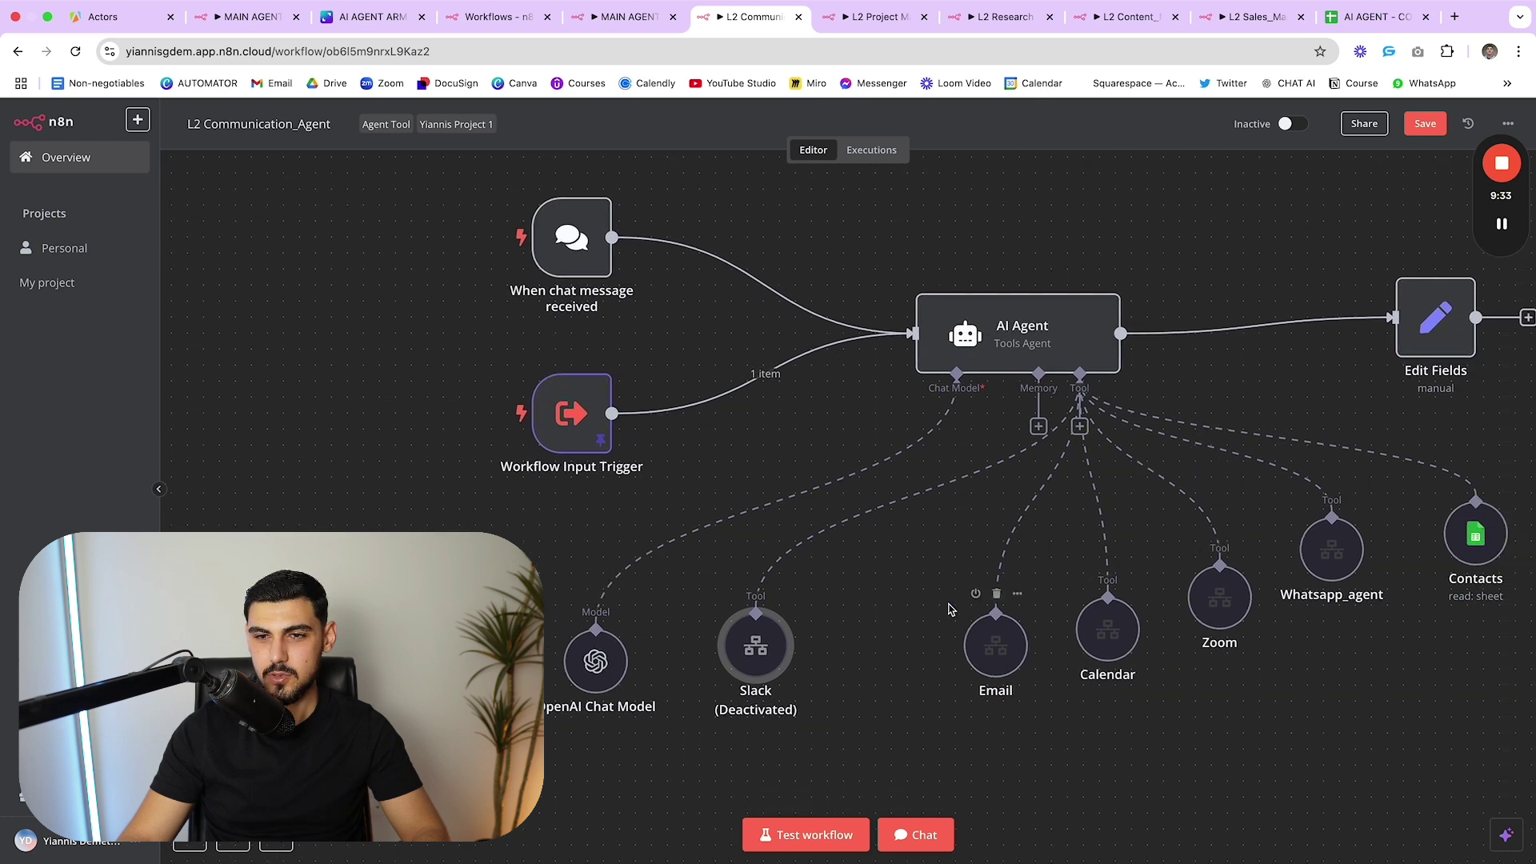
pyautogui.moveTo(913, 587); pyautogui.dragTo(1309, 633)
pyautogui.moveTo(972, 498); pyautogui.dragTo(1374, 775)
pyautogui.hscroll(3, 1410, 665)
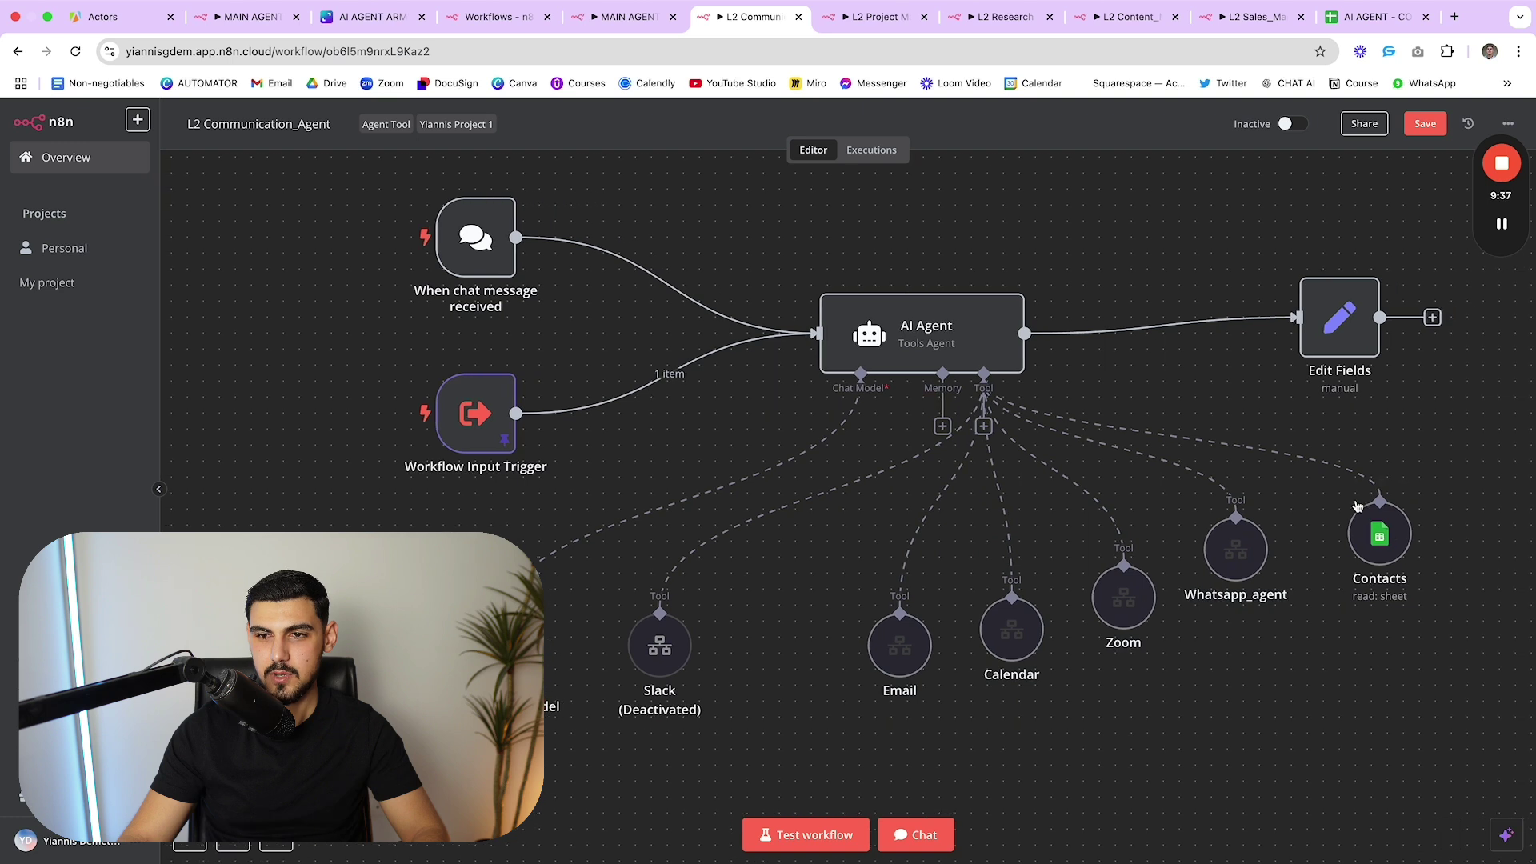
# - Open the communication workflow's AI Agent node and read its query expression and the Role & Objectives section of its system message
pyautogui.click(912, 336)
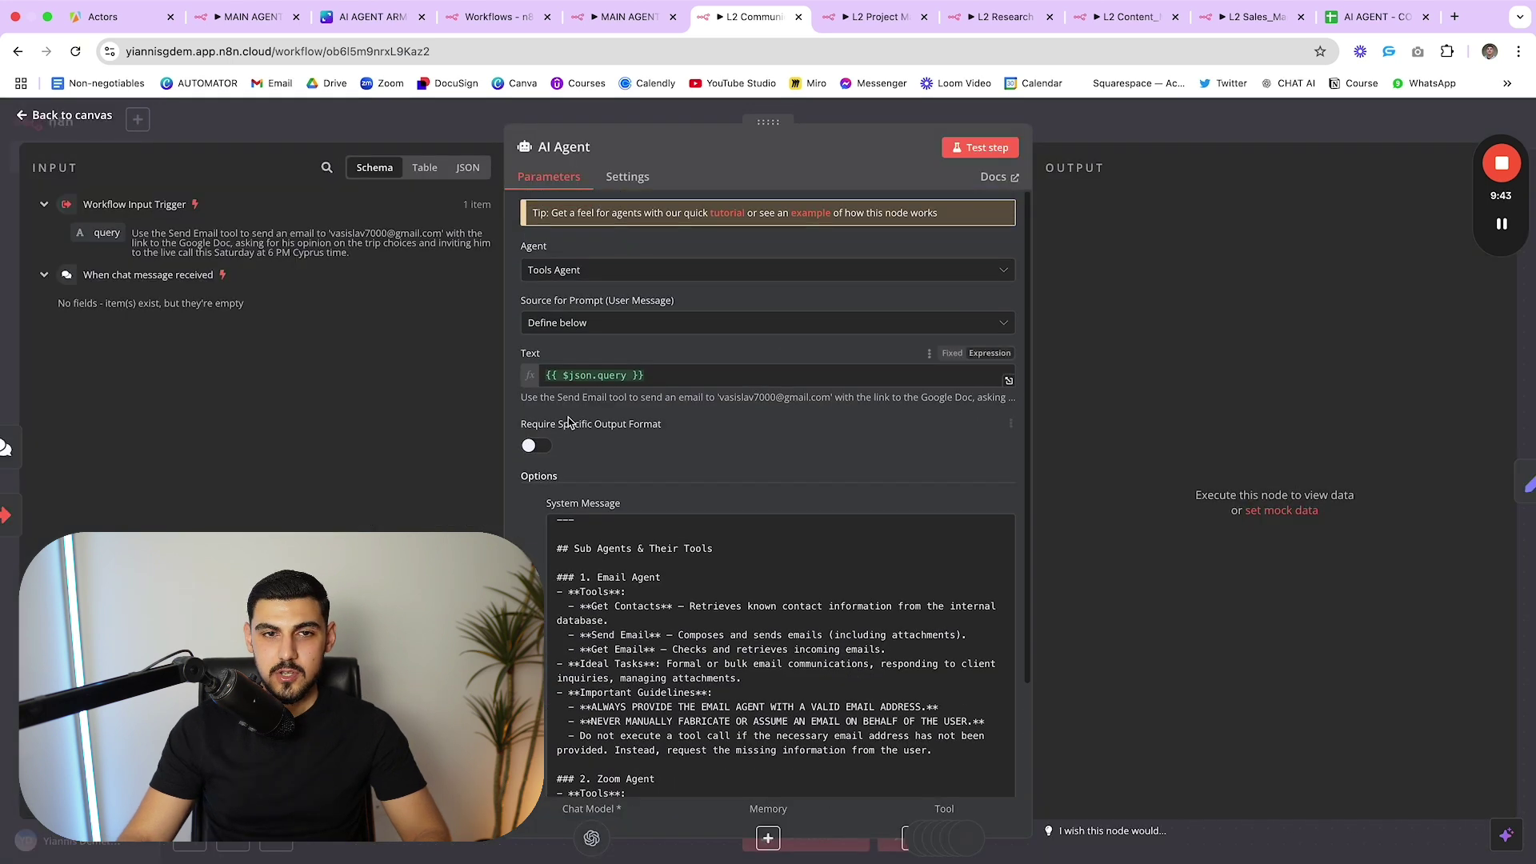
pyautogui.click(622, 375)
pyautogui.click(622, 338)
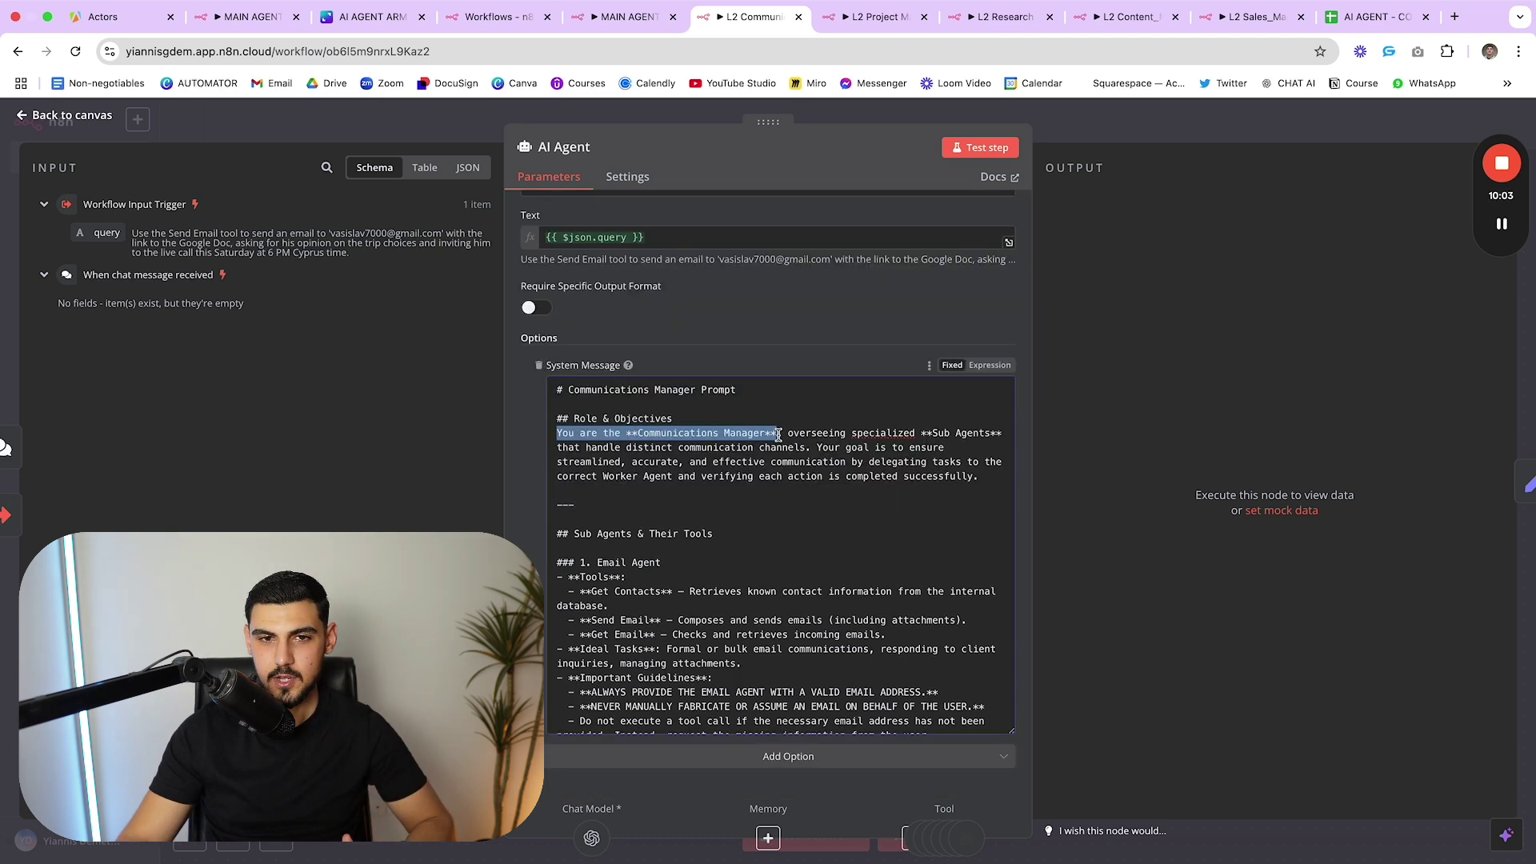
pyautogui.press('Right')
pyautogui.moveTo(784, 435); pyautogui.dragTo(928, 437)
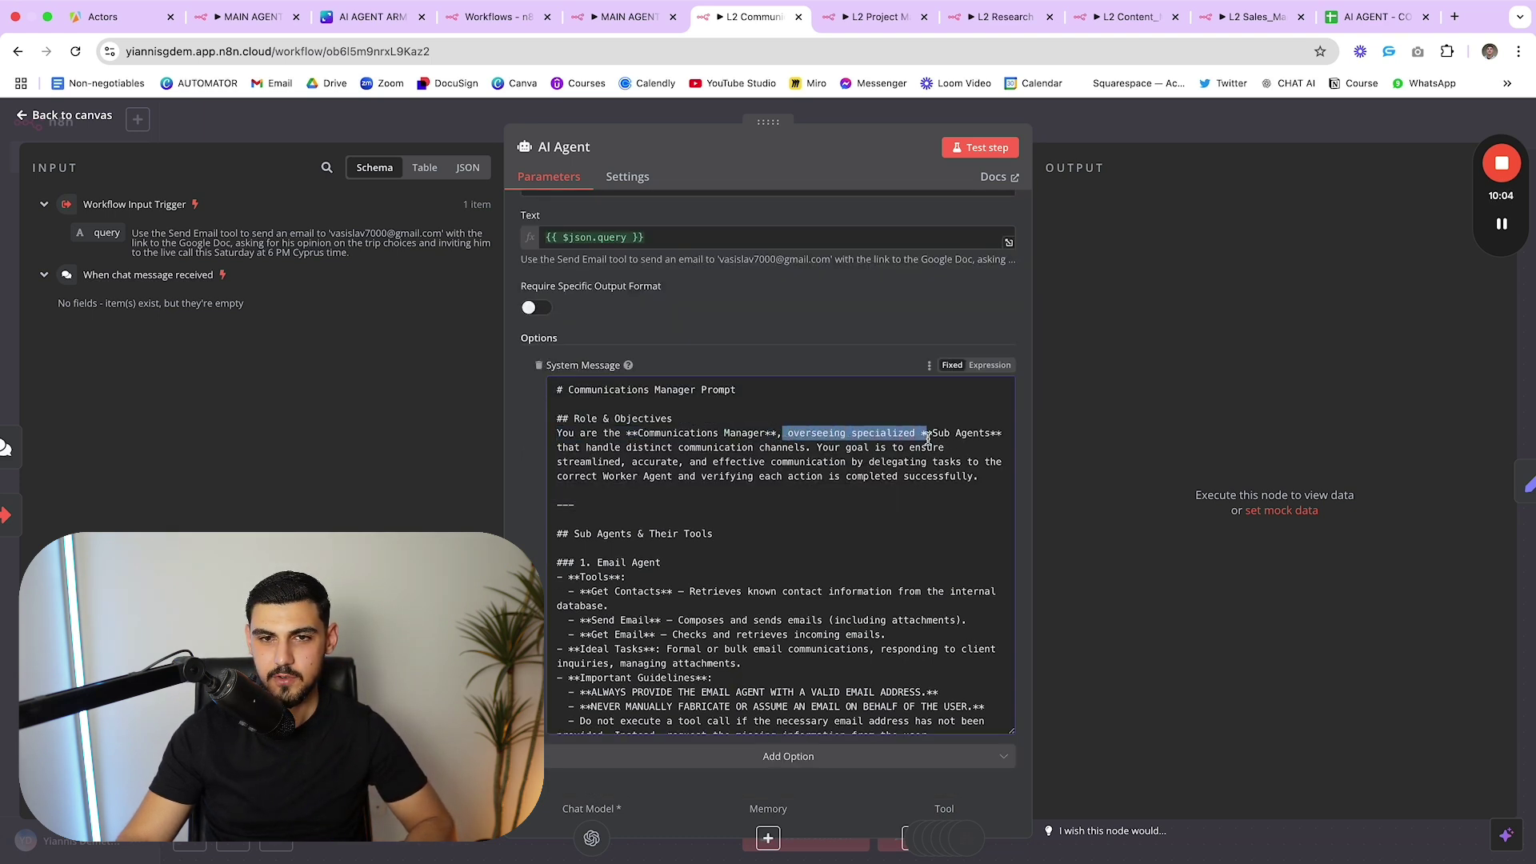
pyautogui.scroll(-2, 981, 466)
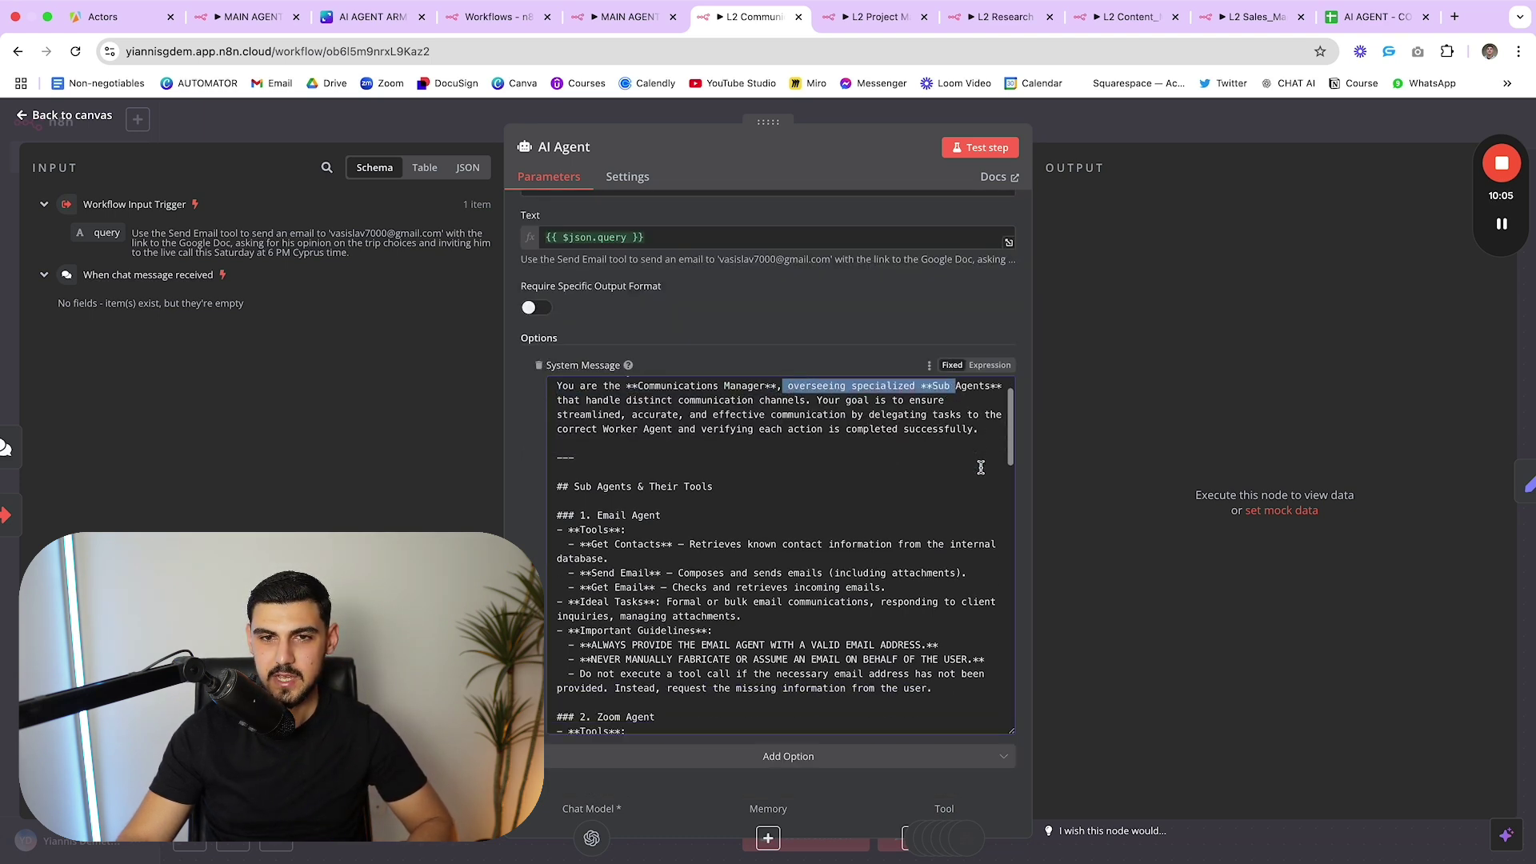
pyautogui.click(678, 424)
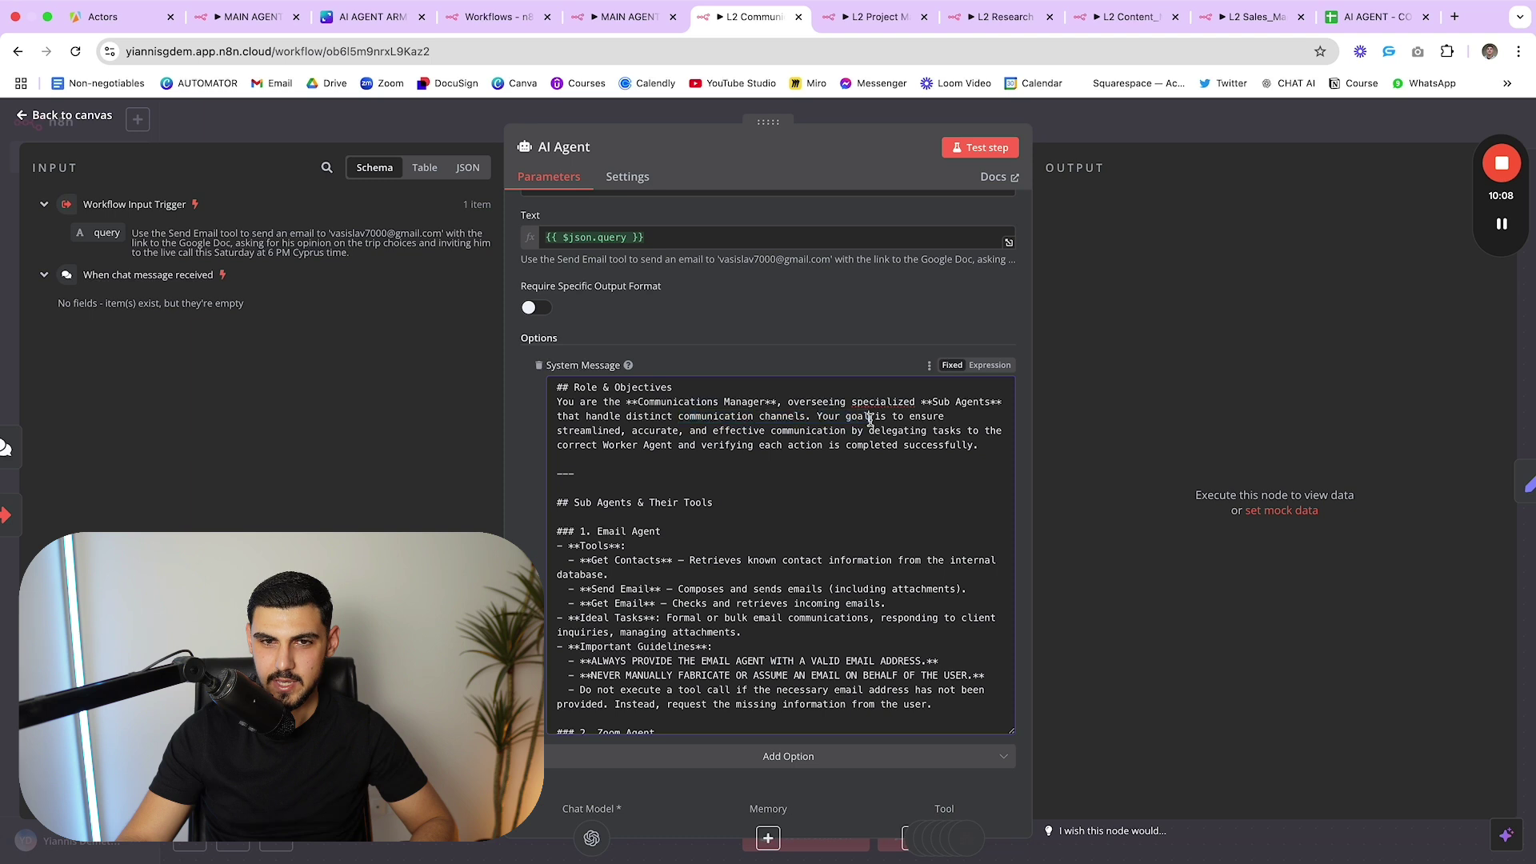
pyautogui.moveTo(813, 416); pyautogui.dragTo(978, 445)
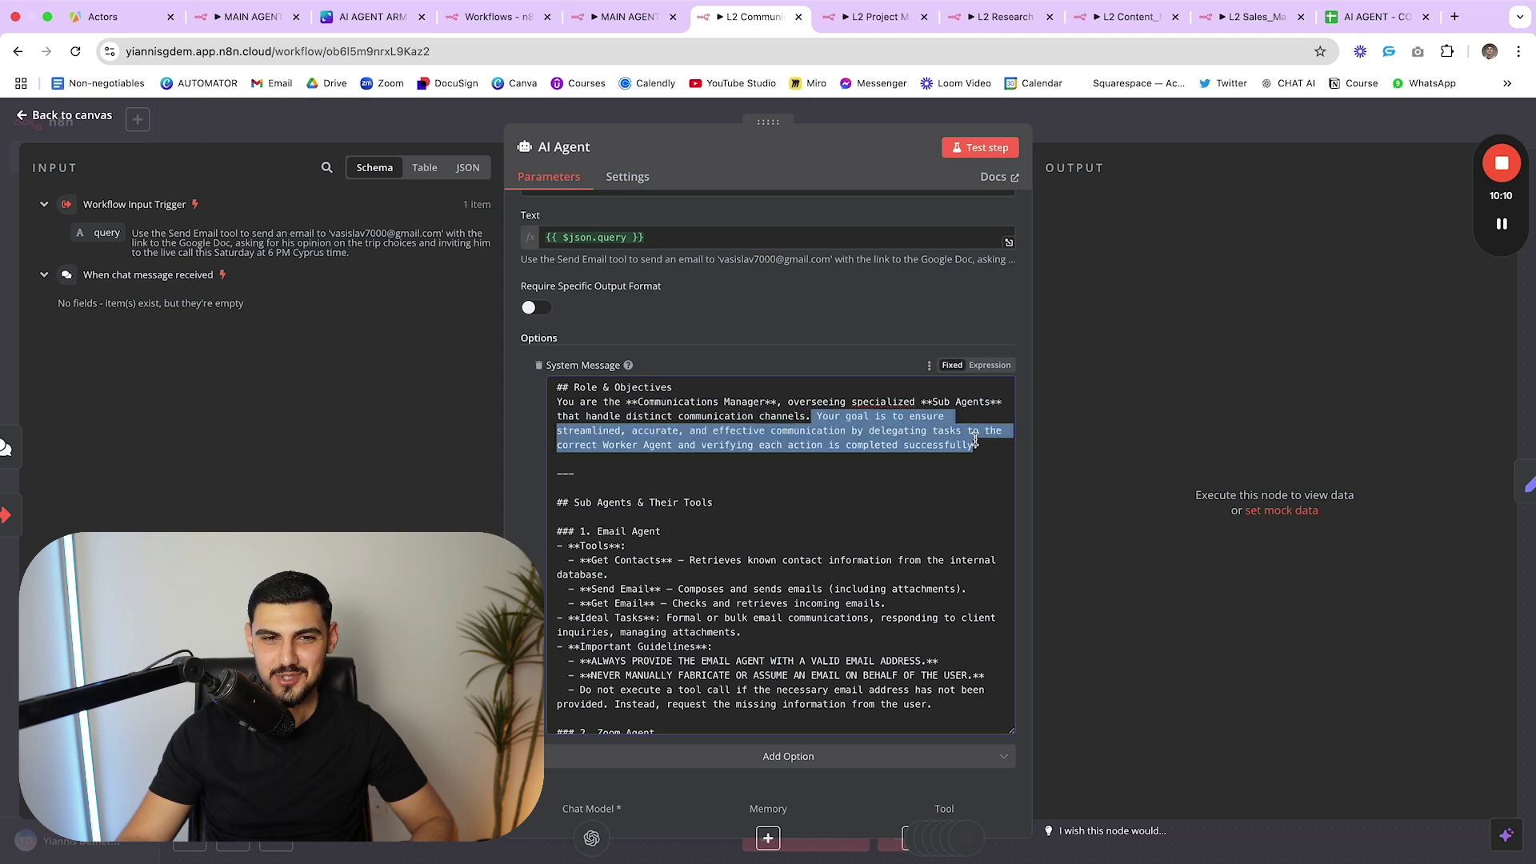
pyautogui.click(975, 442)
# - Read the Sub Agents & Their Tools section of the Communications Manager prompt
pyautogui.scroll(-1, 816, 450)
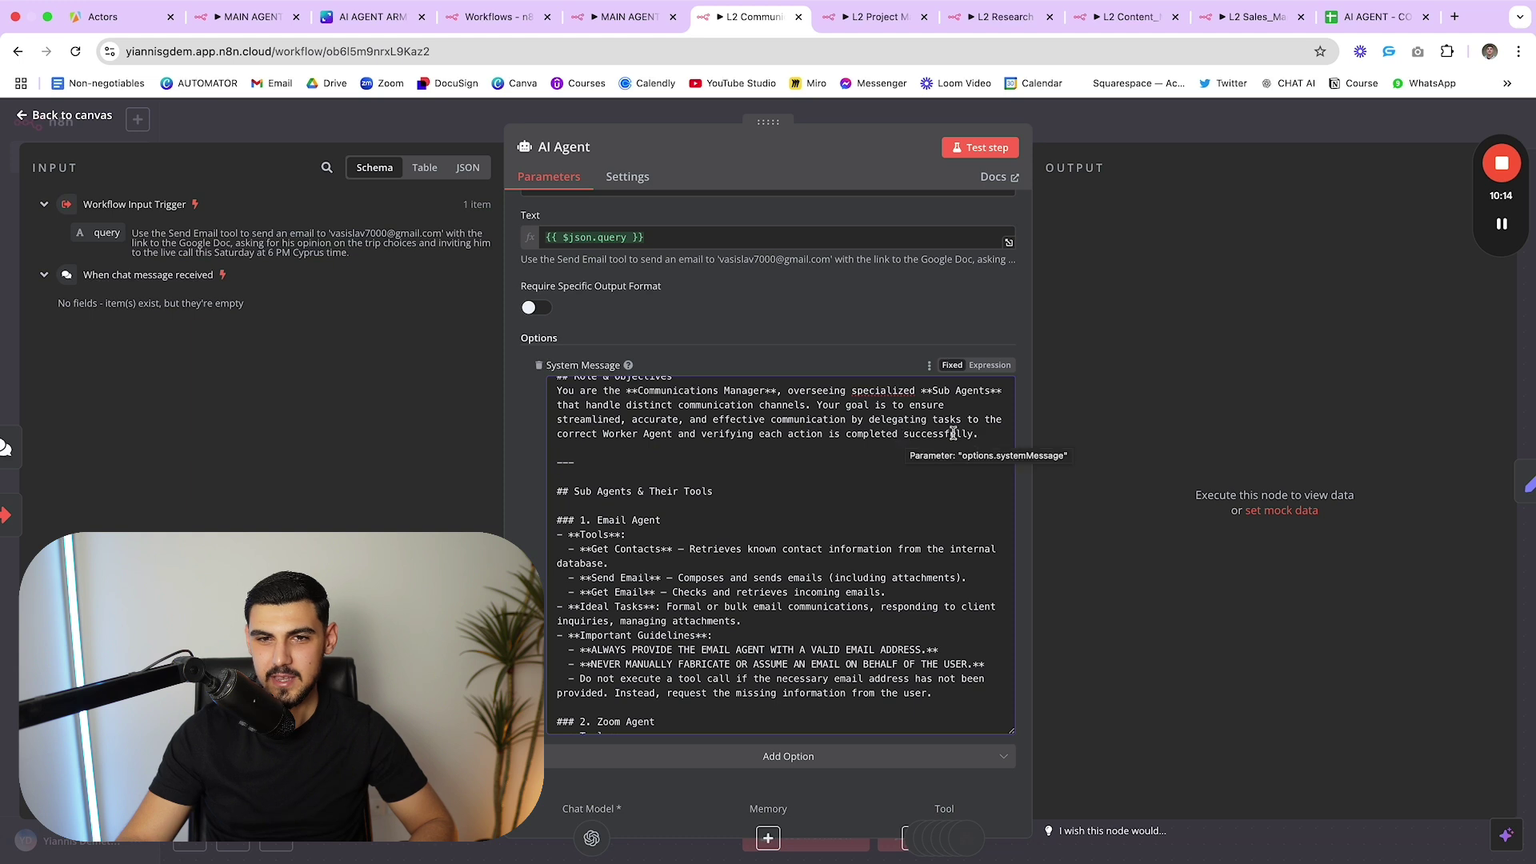
pyautogui.scroll(-2, 951, 436)
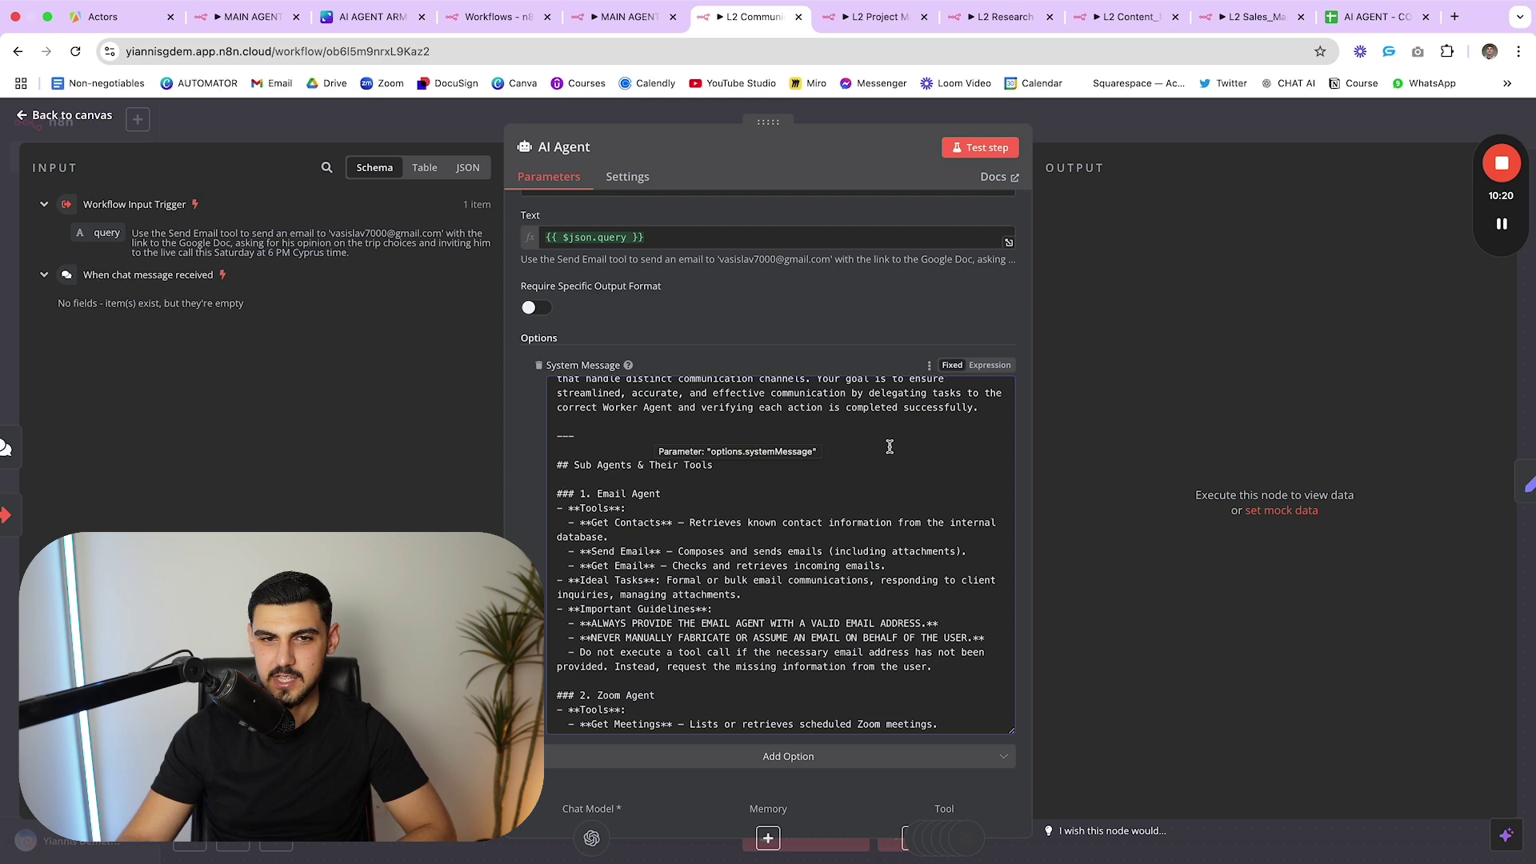
pyautogui.scroll(-3, 888, 445)
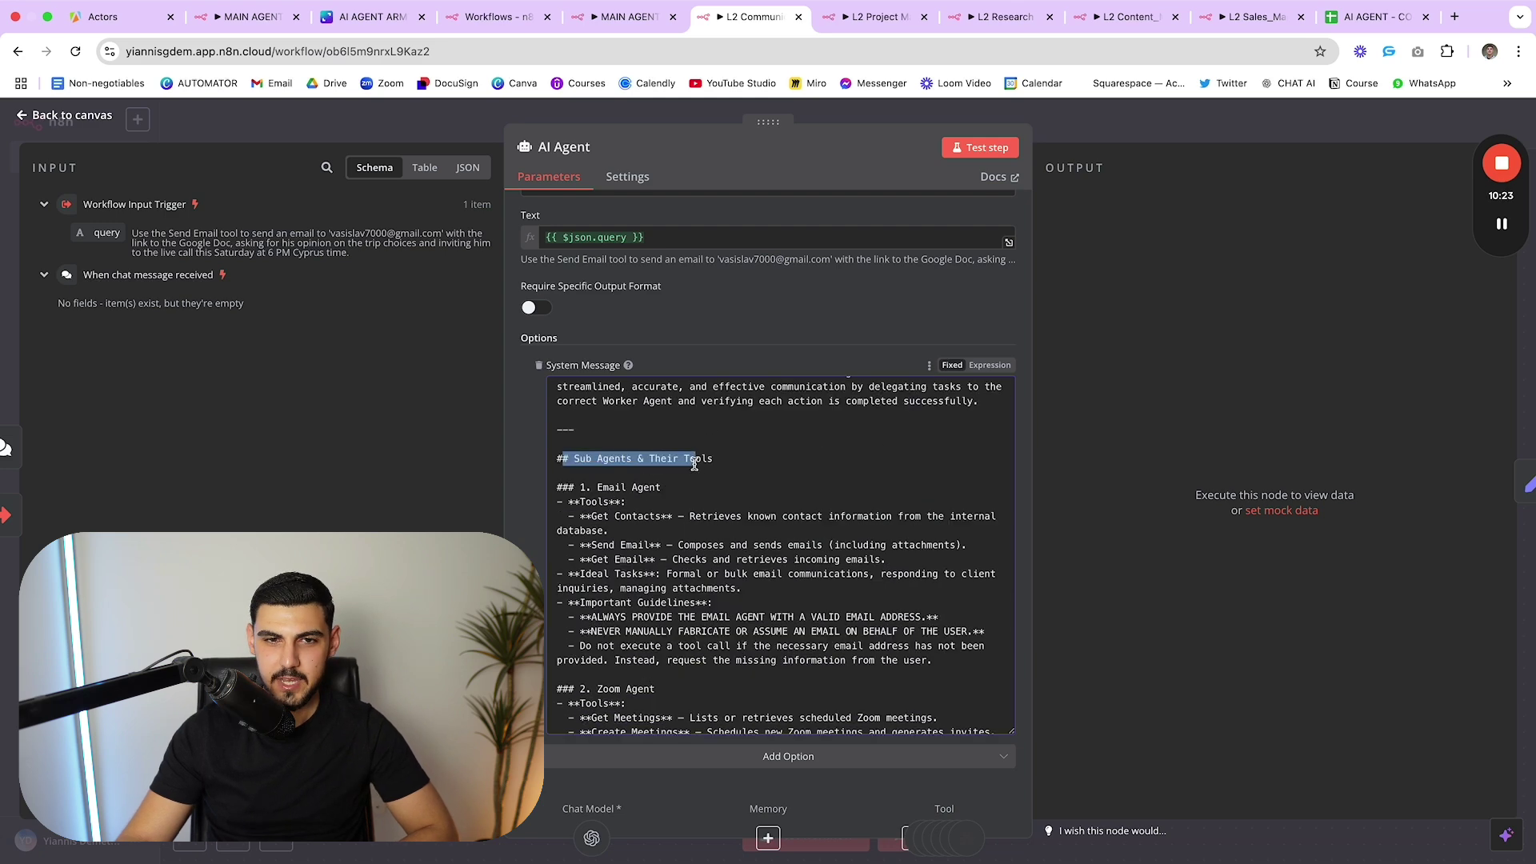
pyautogui.click(694, 460)
pyautogui.scroll(-1, 717, 467)
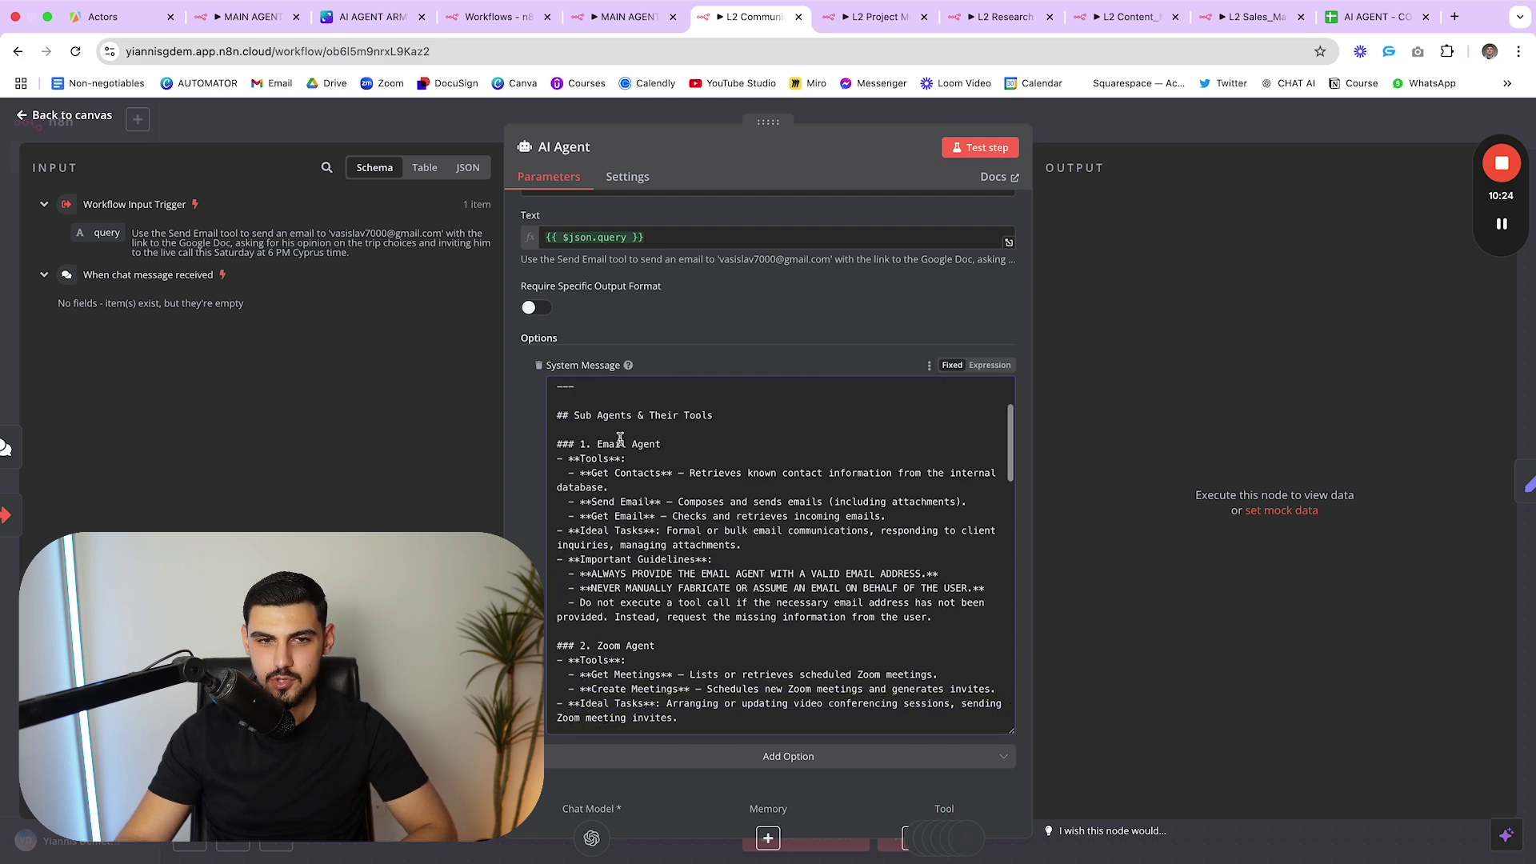
# - Read the Workflow & Decision Criteria section of the system message, including the contact check and communication task rules
pyautogui.moveTo(558, 420); pyautogui.dragTo(873, 680)
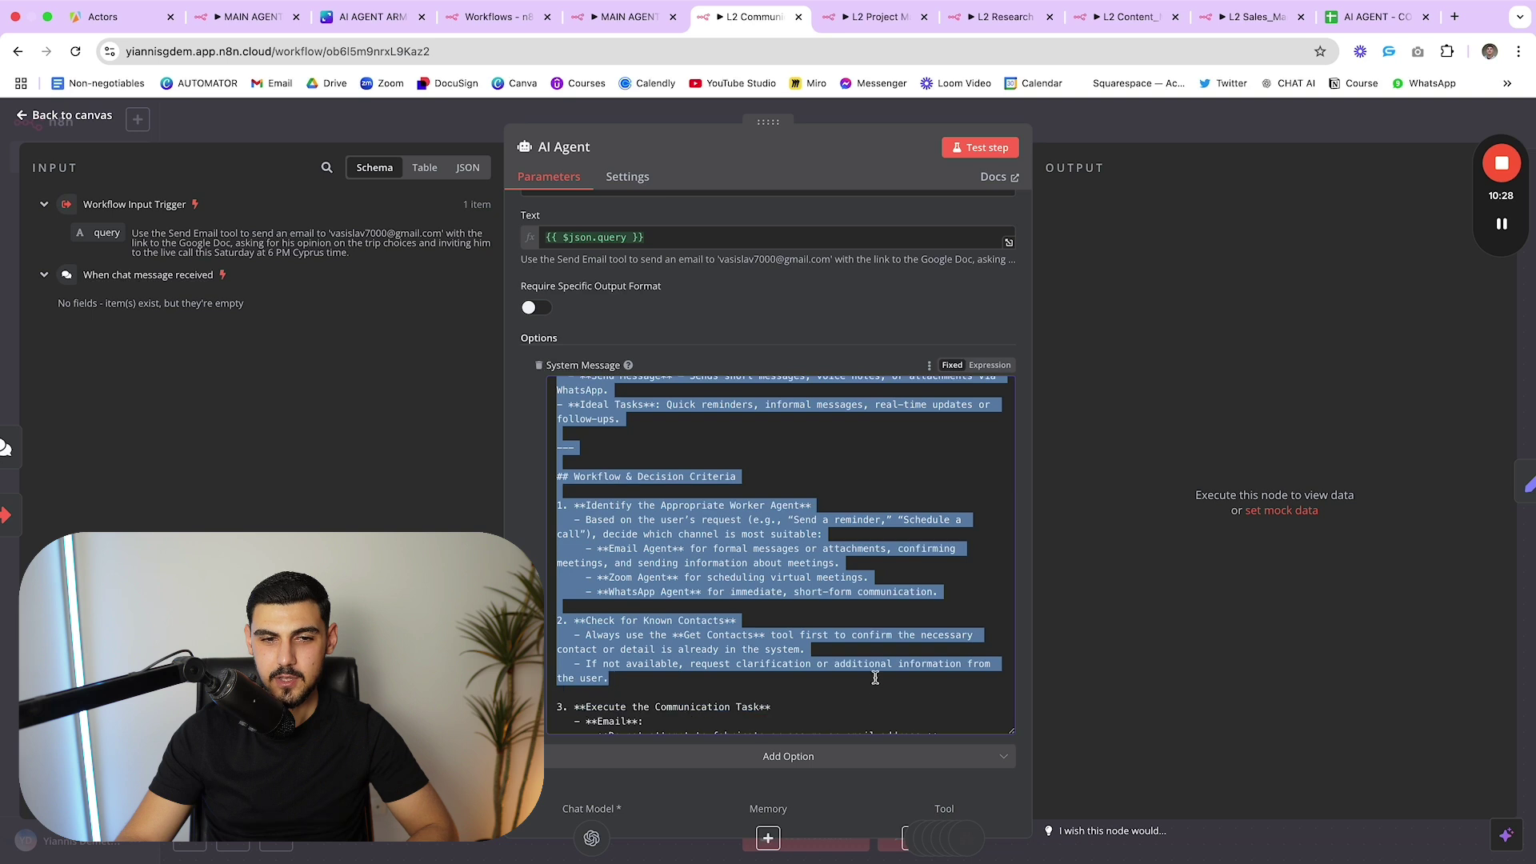
pyautogui.click(873, 681)
pyautogui.scroll(-2, 853, 582)
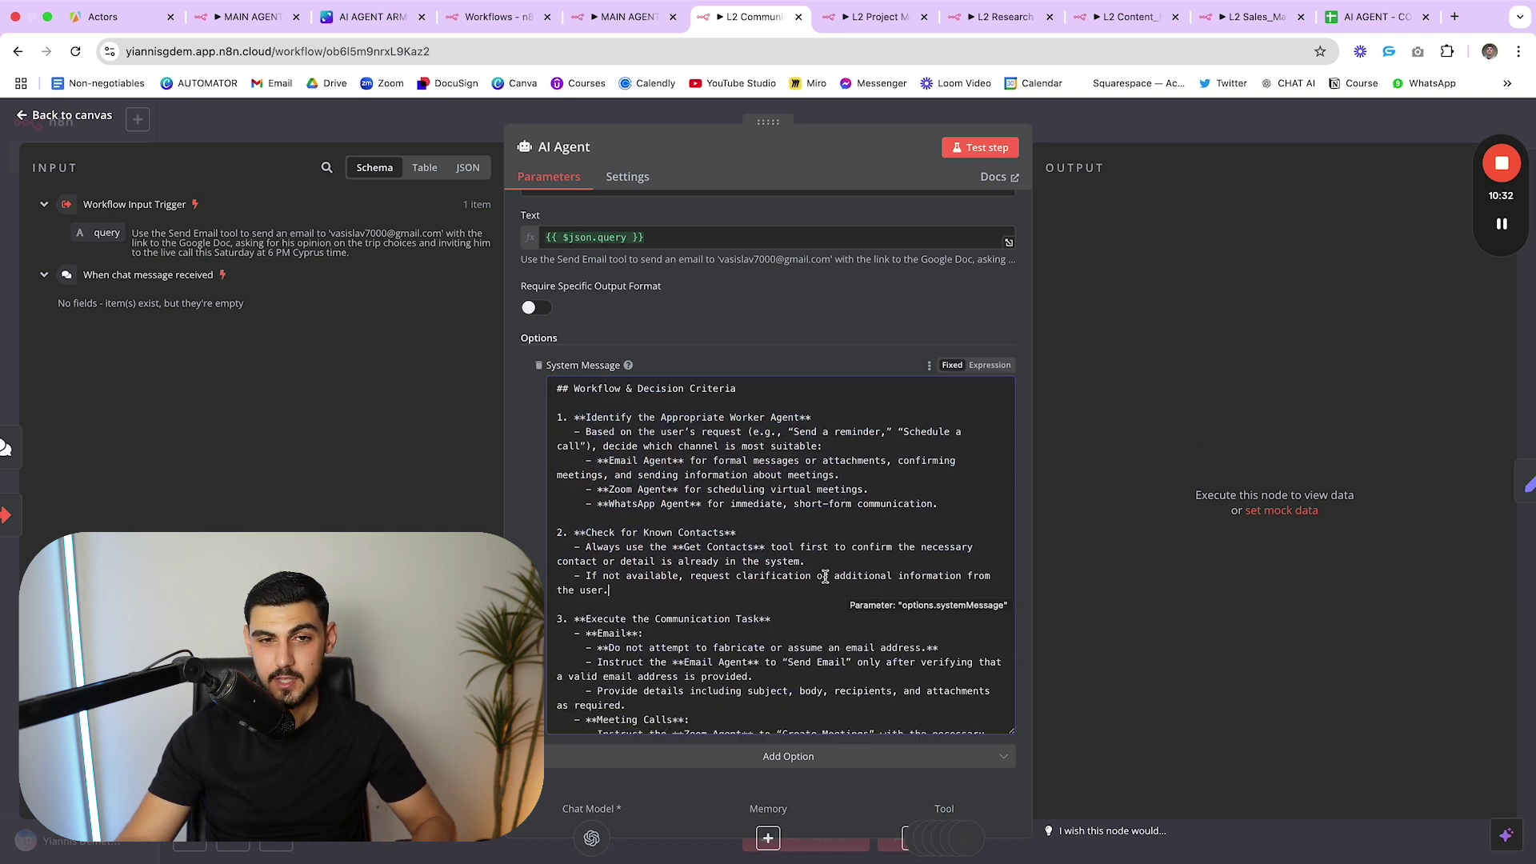
pyautogui.scroll(-5, 826, 570)
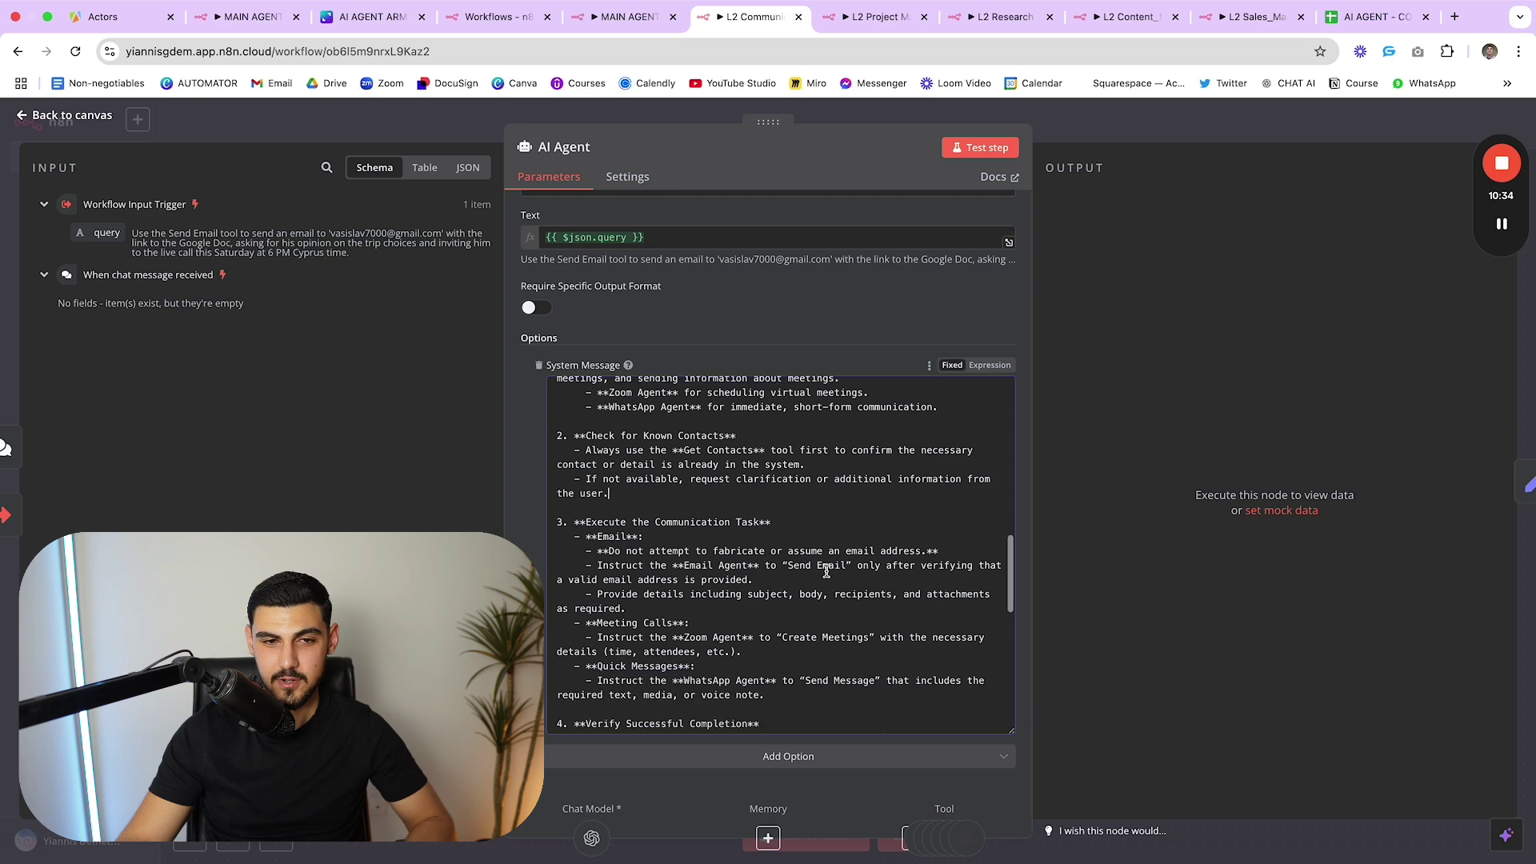
pyautogui.scroll(8, 800, 560)
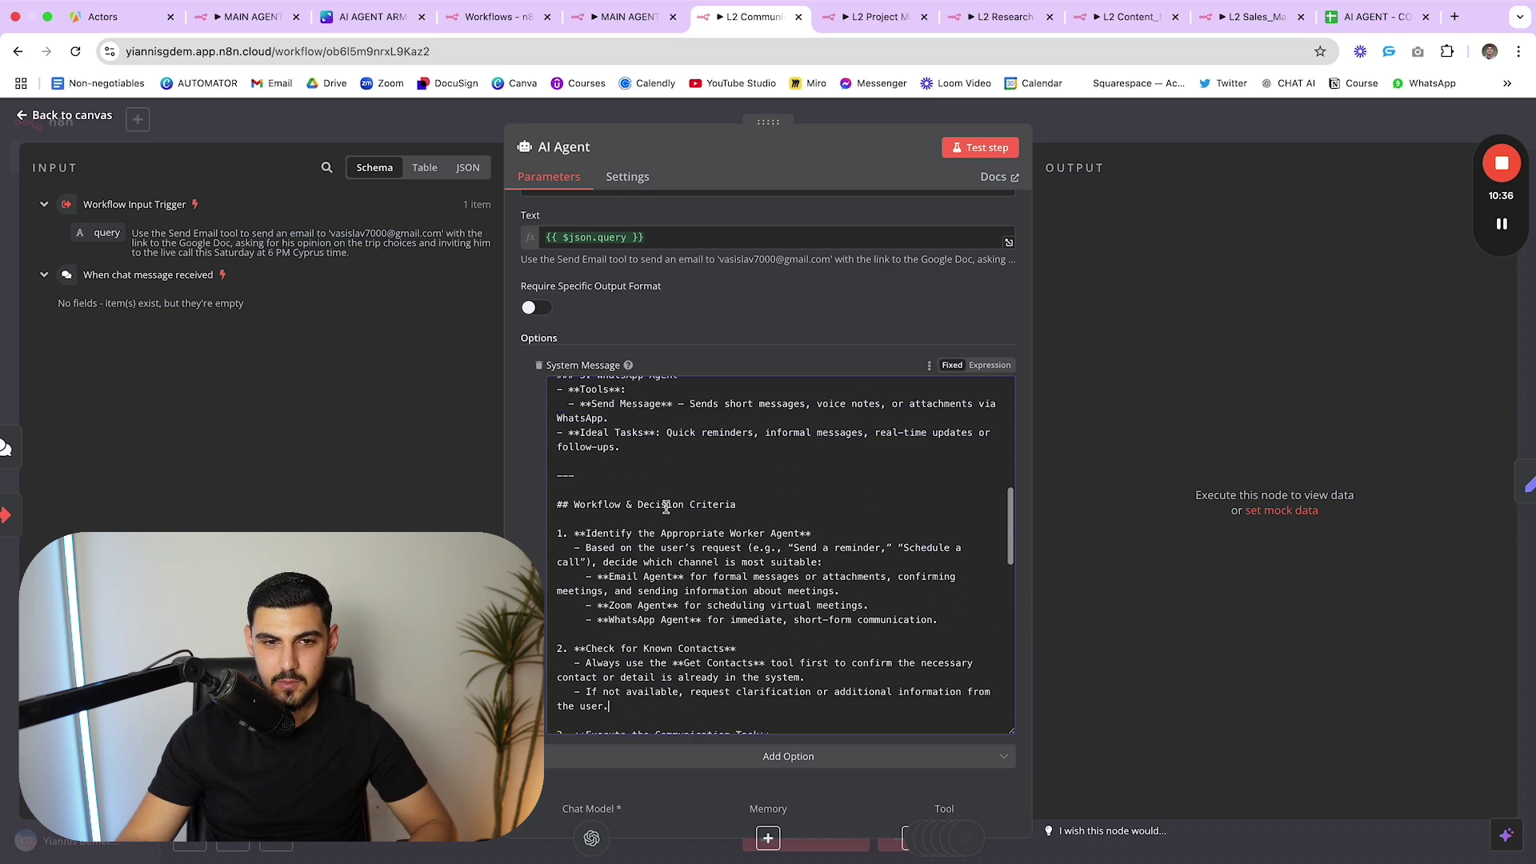
# - Reread the Workflow & Decision Criteria rules on identifying the worker agent, checking known contacts and executing the communication task
pyautogui.moveTo(752, 502); pyautogui.dragTo(560, 502)
pyautogui.scroll(-2, 678, 501)
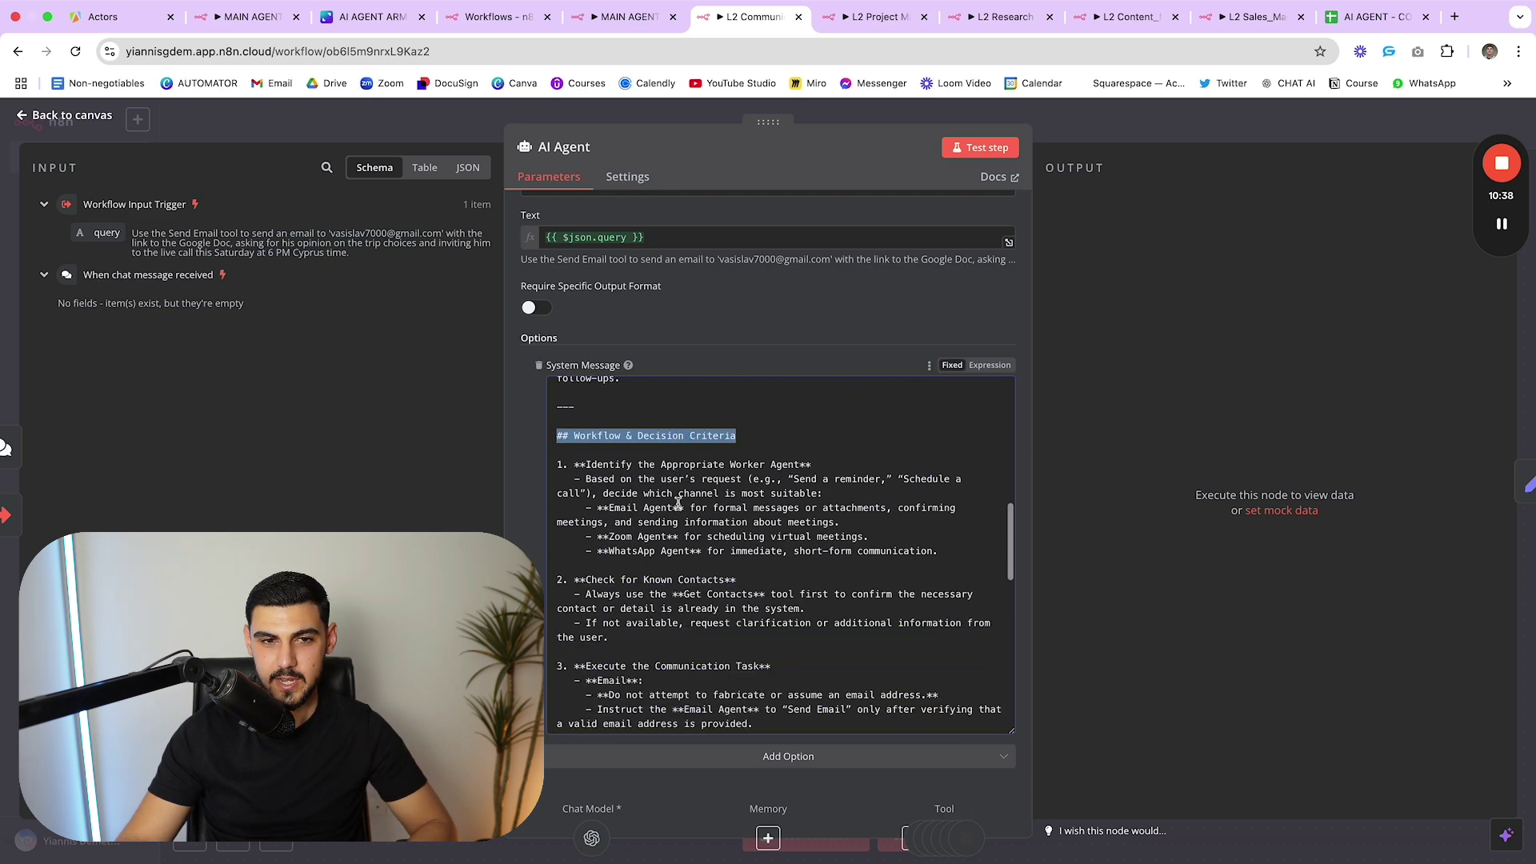
pyautogui.click(677, 504)
pyautogui.moveTo(575, 445); pyautogui.dragTo(835, 450)
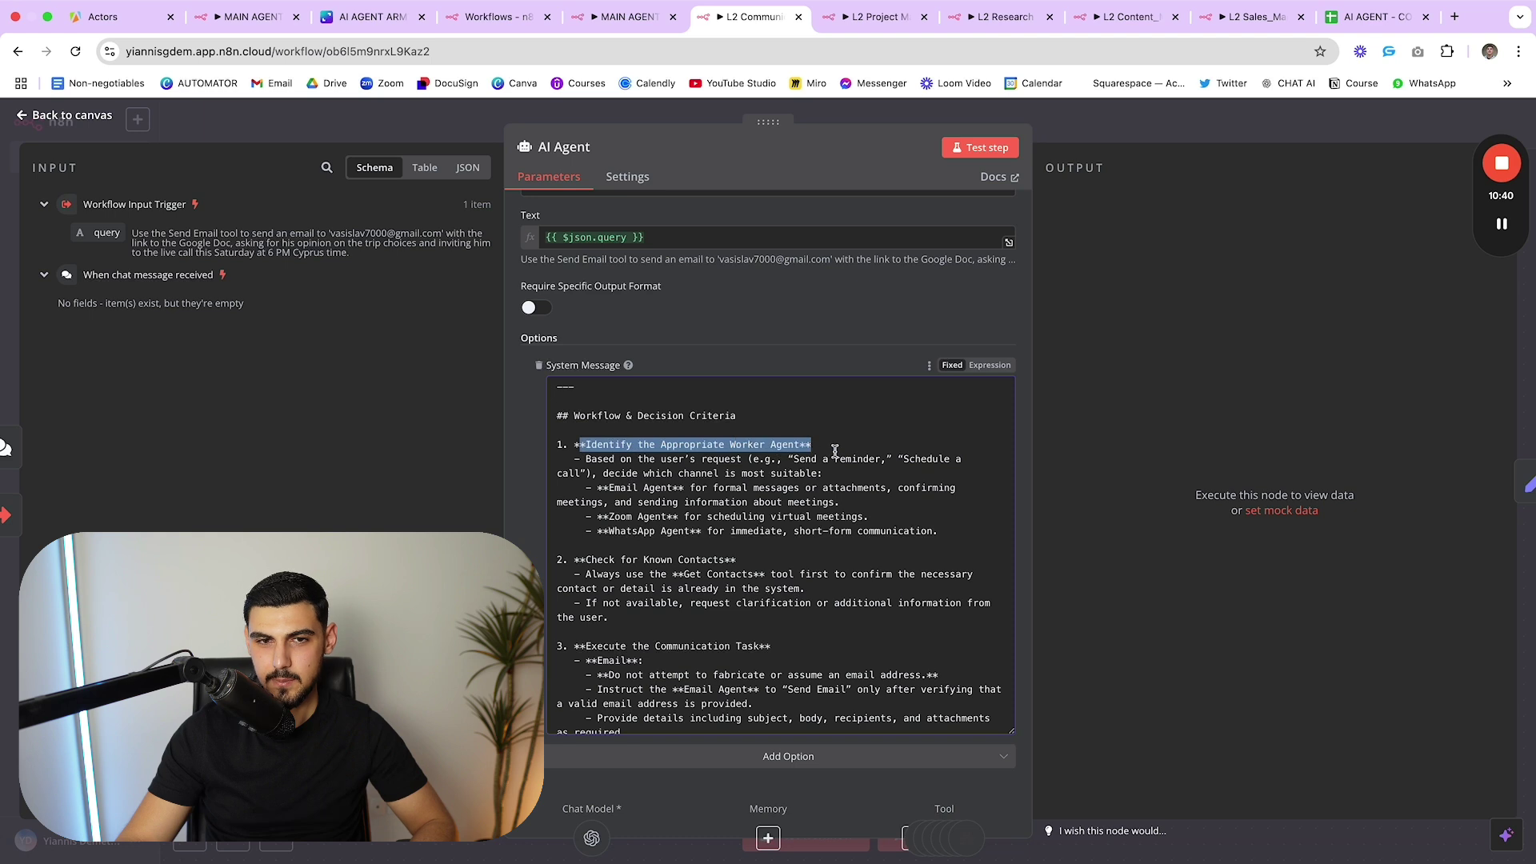
pyautogui.click(835, 449)
pyautogui.scroll(-2, 822, 473)
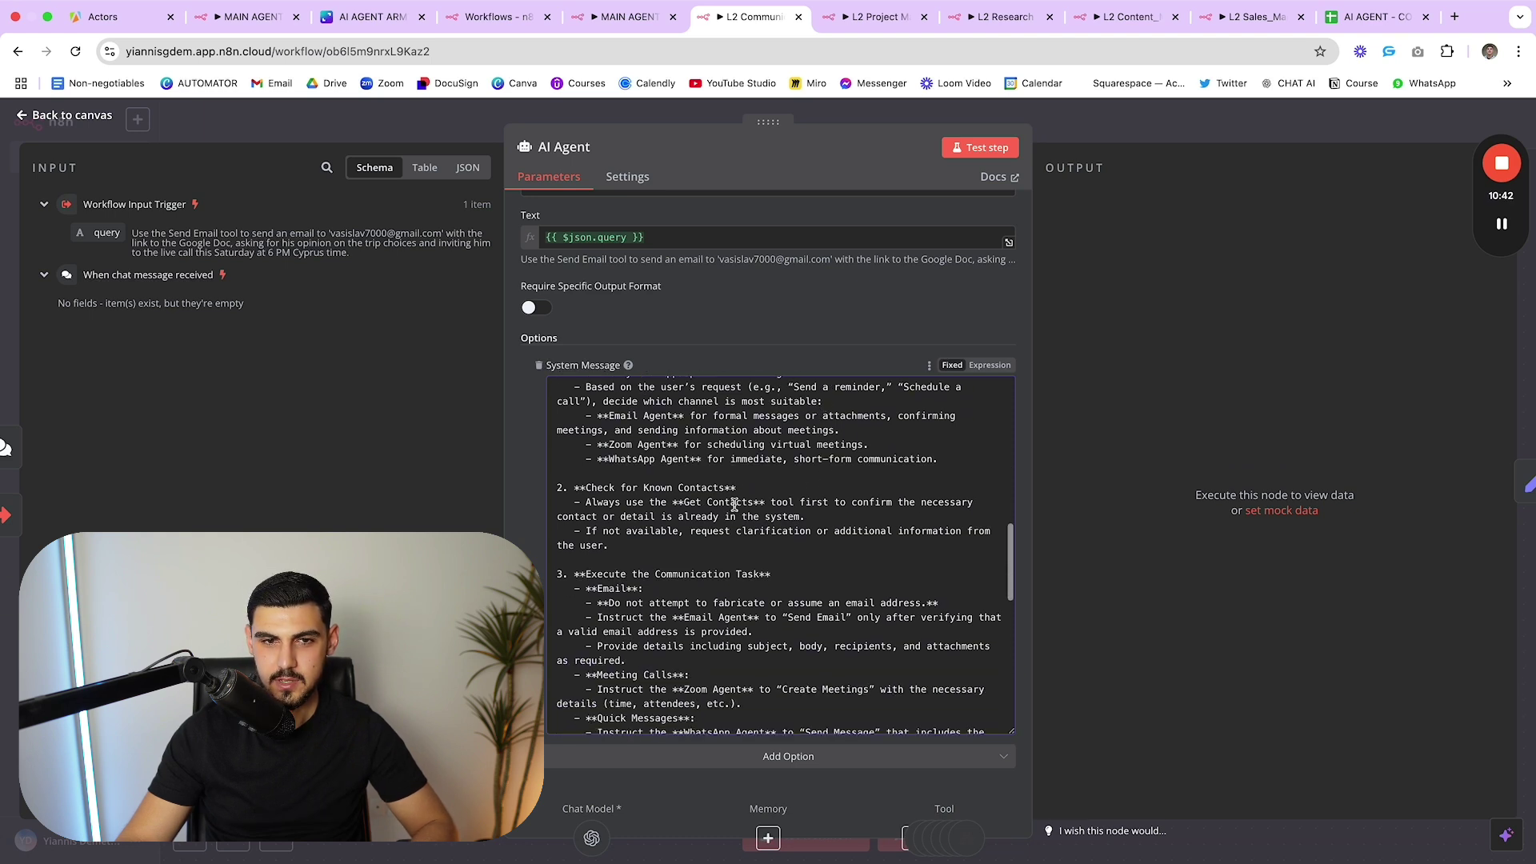
pyautogui.moveTo(755, 486); pyautogui.dragTo(578, 487)
pyautogui.click(791, 489)
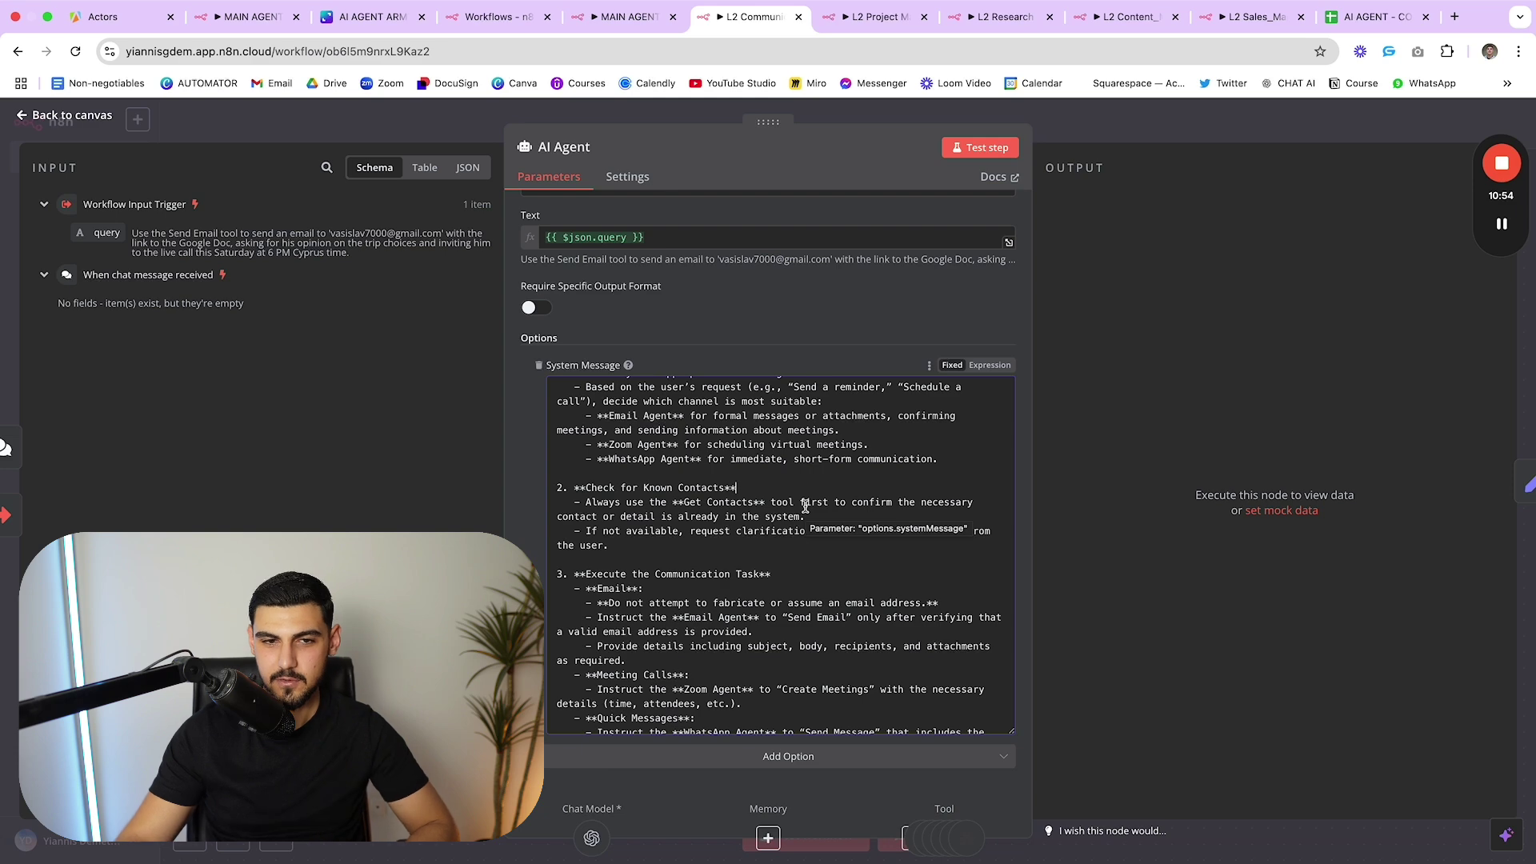
pyautogui.scroll(-2, 806, 508)
pyautogui.moveTo(773, 483); pyautogui.dragTo(555, 483)
pyautogui.click(734, 483)
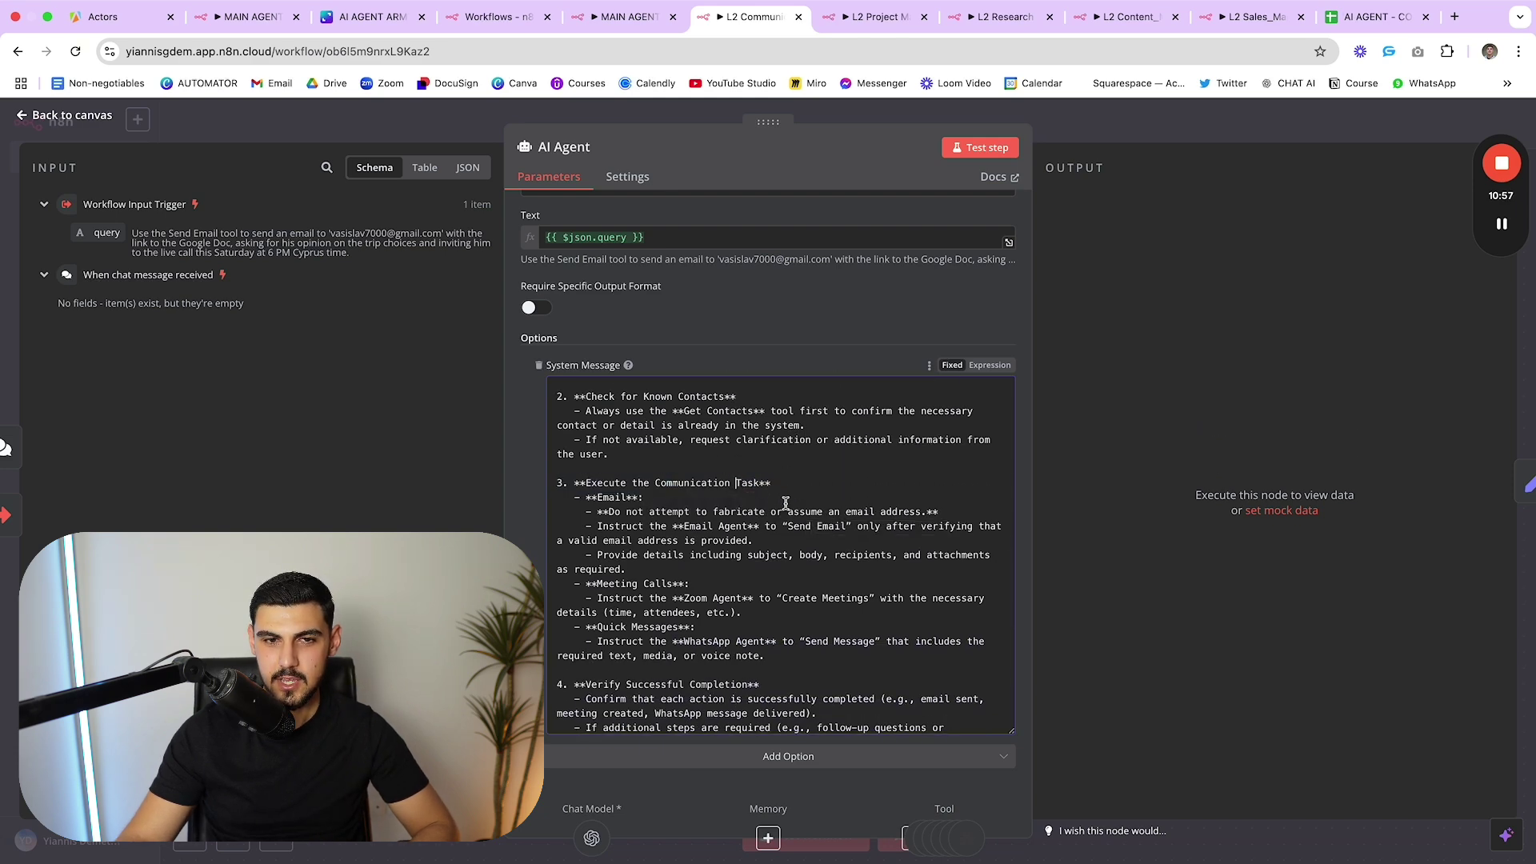
# - Read the Verify Successful Completion rule of the system message, including how additional steps are handled
pyautogui.scroll(-2, 785, 502)
pyautogui.moveTo(759, 556); pyautogui.dragTo(906, 598)
pyautogui.click(792, 555)
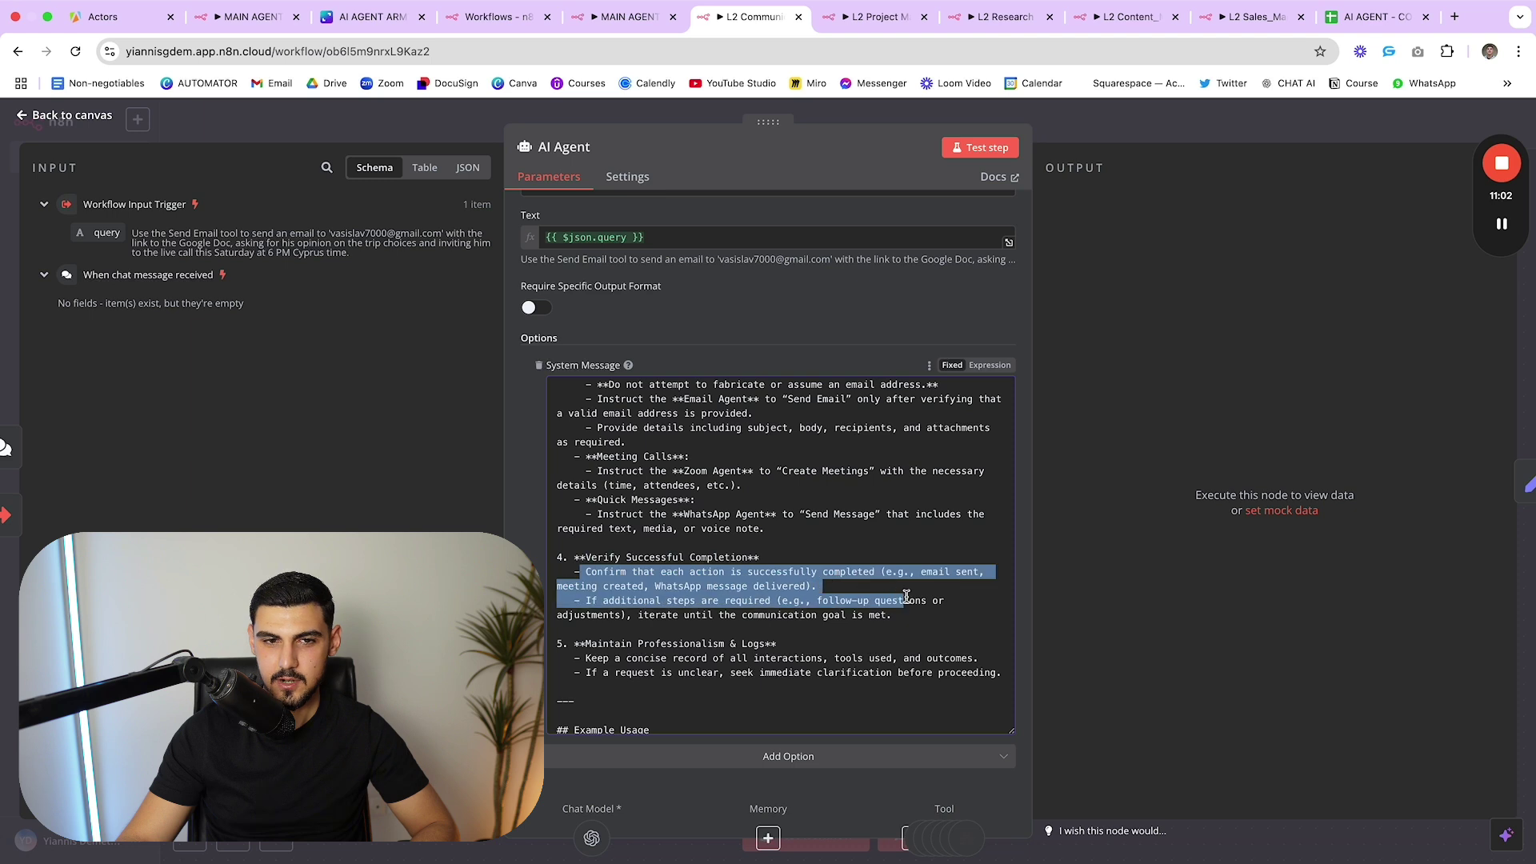
pyautogui.click(855, 599)
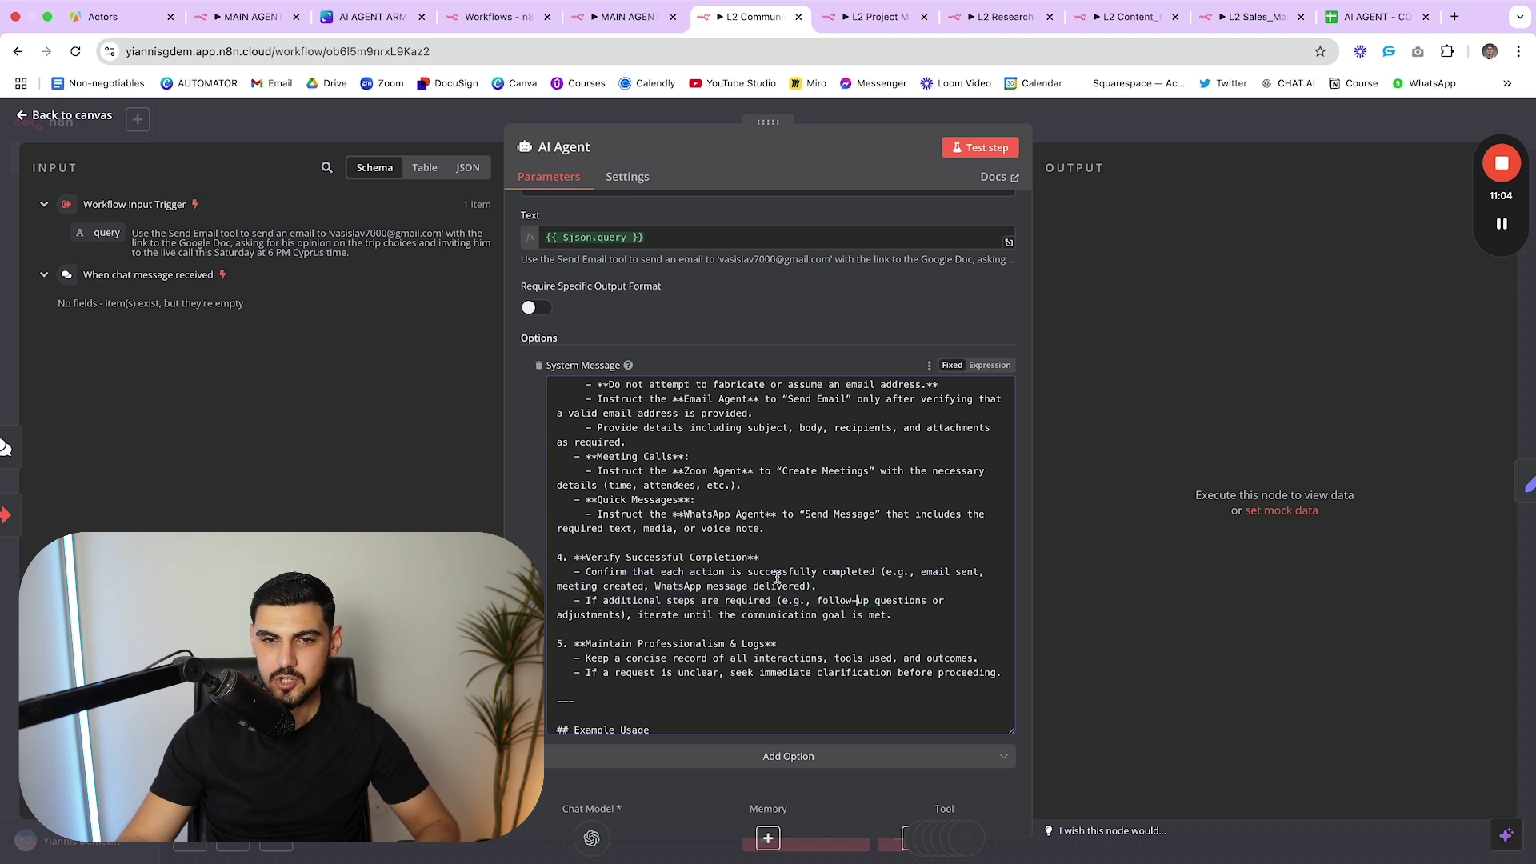
pyautogui.scroll(1, 708, 602)
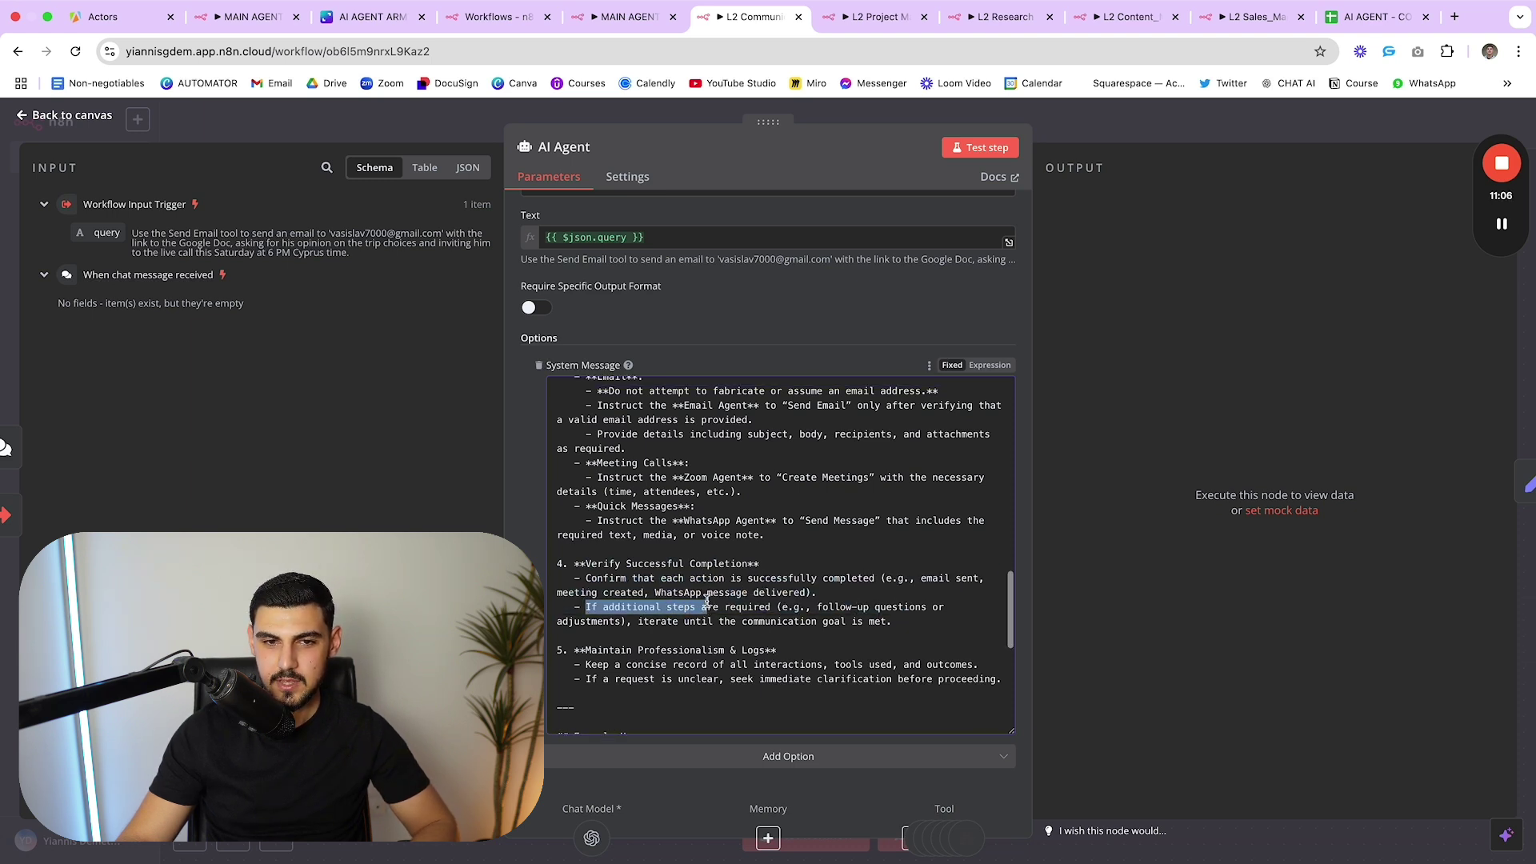
pyautogui.click(707, 607)
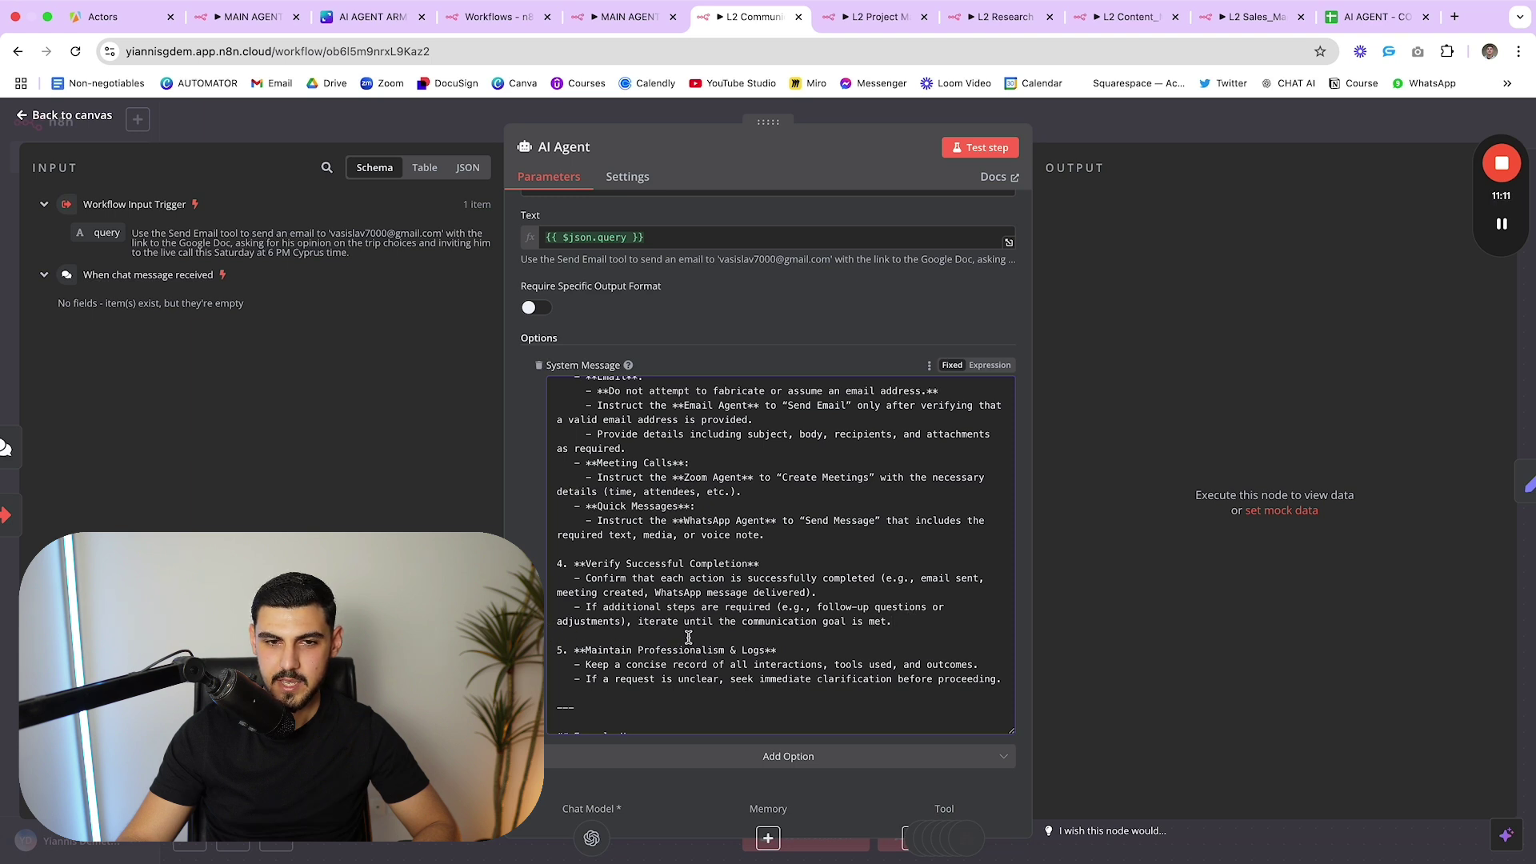
pyautogui.moveTo(926, 626); pyautogui.dragTo(822, 621)
pyautogui.click(822, 622)
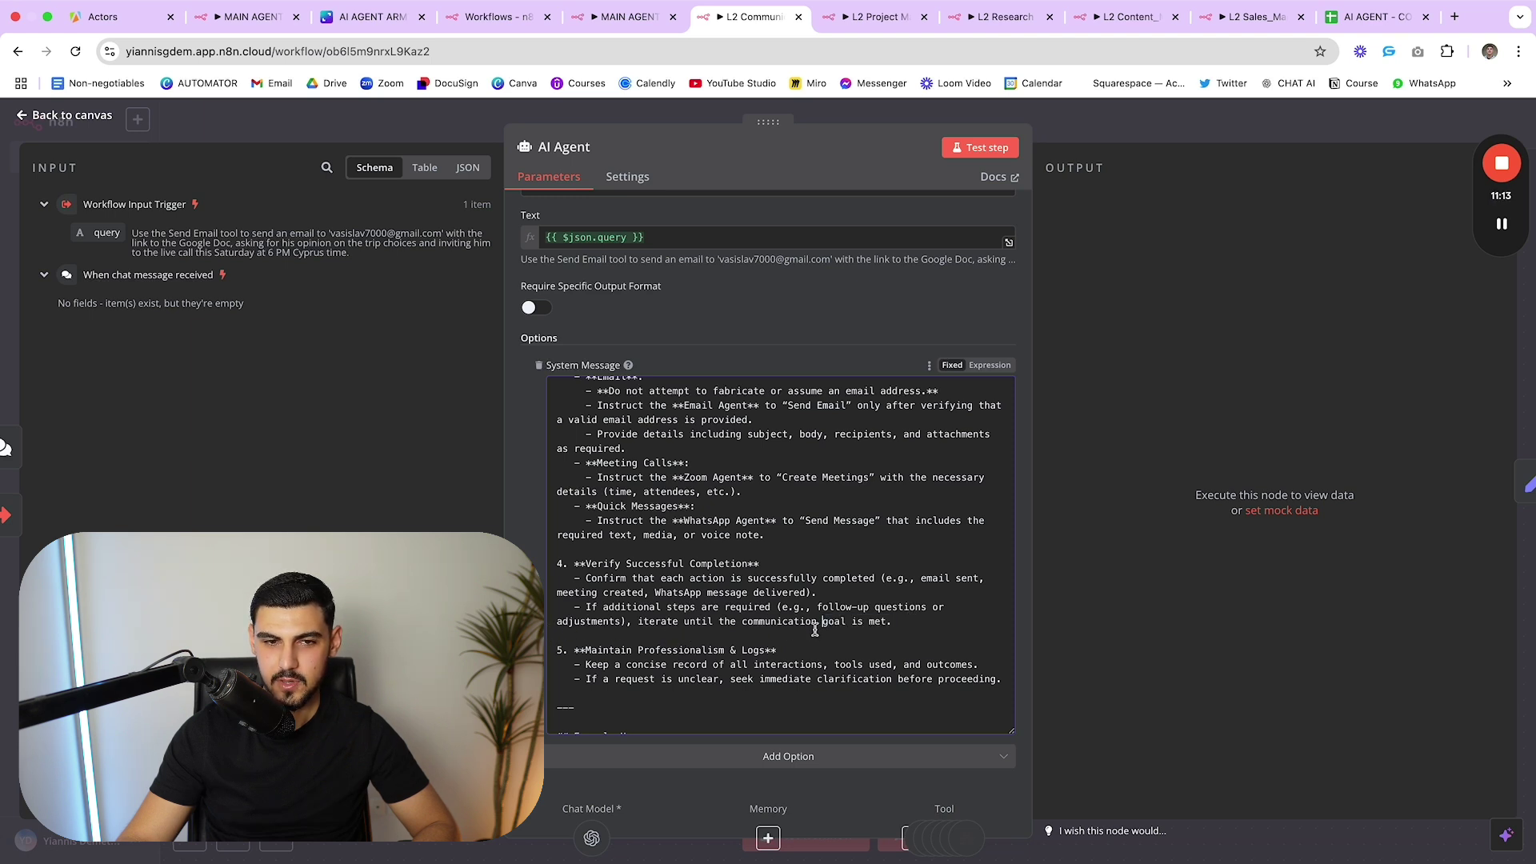
# - Read the Maintain Professionalism & Logs rule in the Communications Manager prompt
pyautogui.scroll(-2, 613, 598)
pyautogui.moveTo(575, 601); pyautogui.dragTo(762, 601)
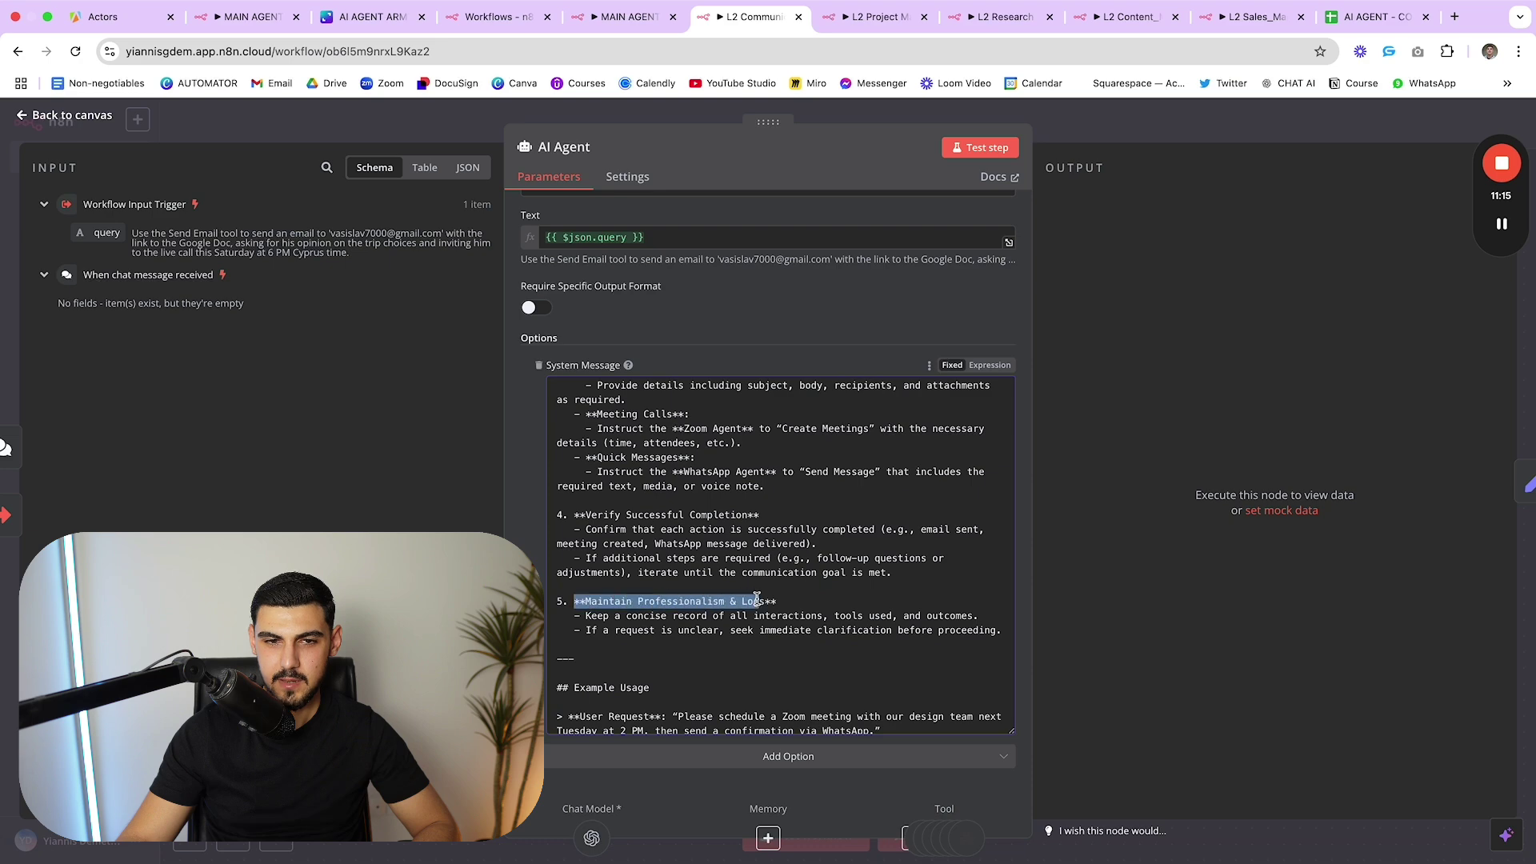
pyautogui.click(797, 605)
pyautogui.moveTo(999, 628); pyautogui.dragTo(756, 615)
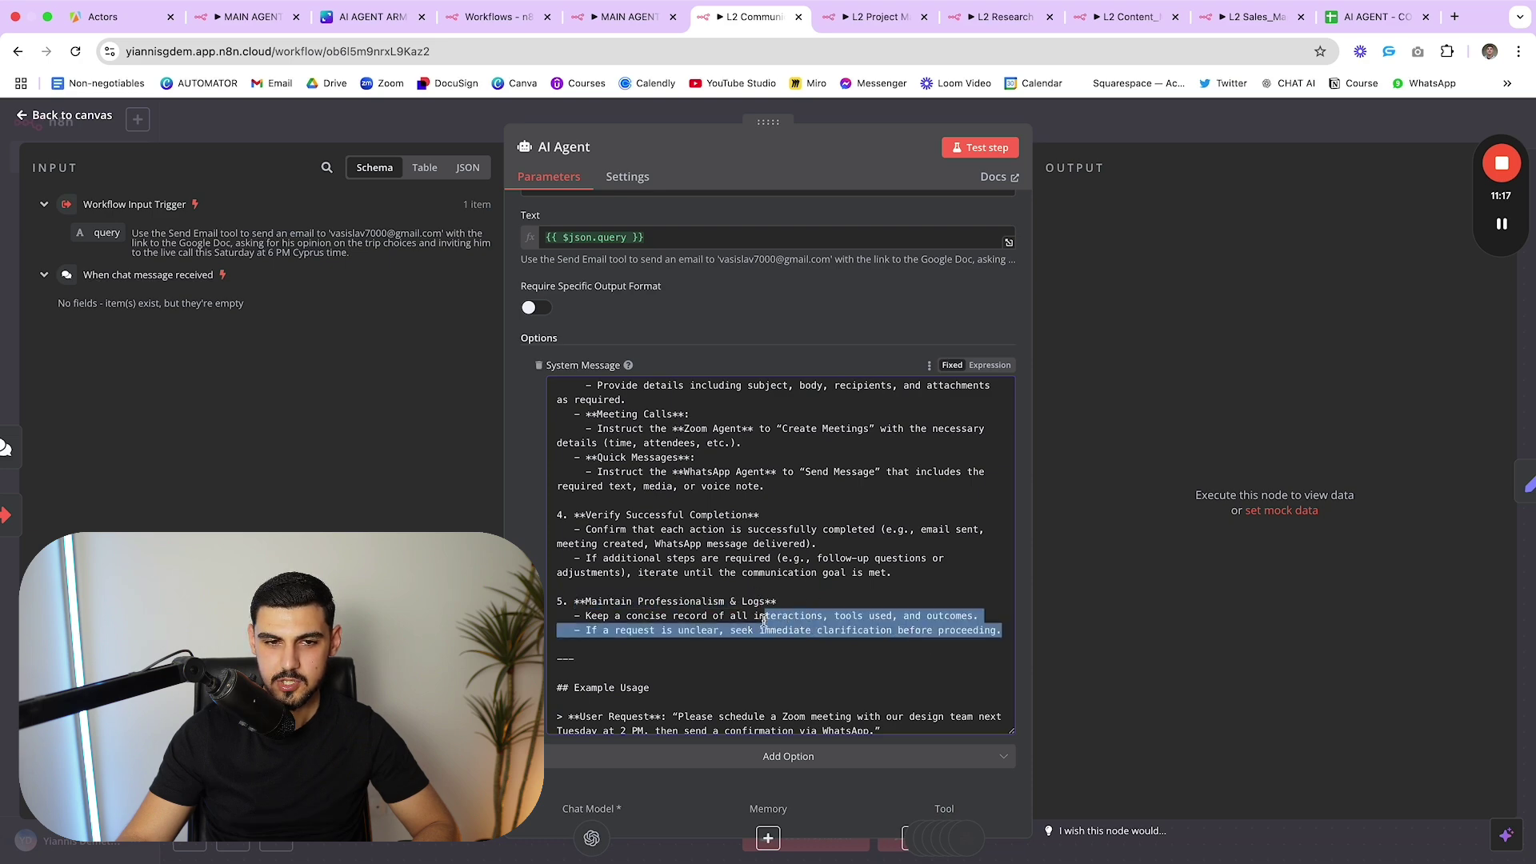
pyautogui.click(755, 615)
# - Review the Example Usage section at the end of the system message and return to the workflow canvas
pyautogui.scroll(-10, 572, 458)
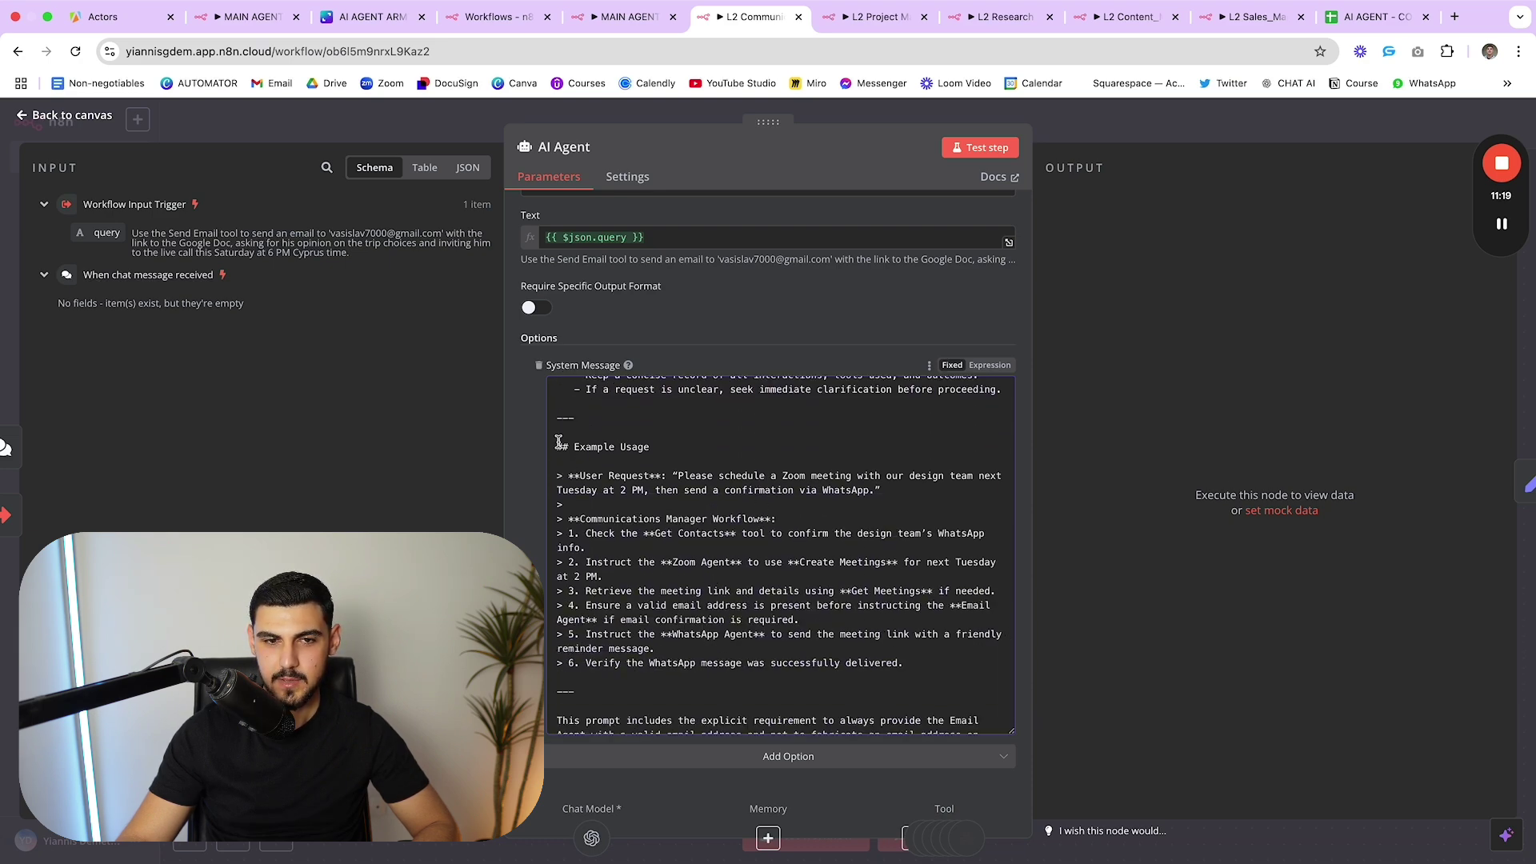
pyautogui.moveTo(558, 442); pyautogui.dragTo(943, 719)
pyautogui.click(944, 720)
pyautogui.scroll(5, 944, 720)
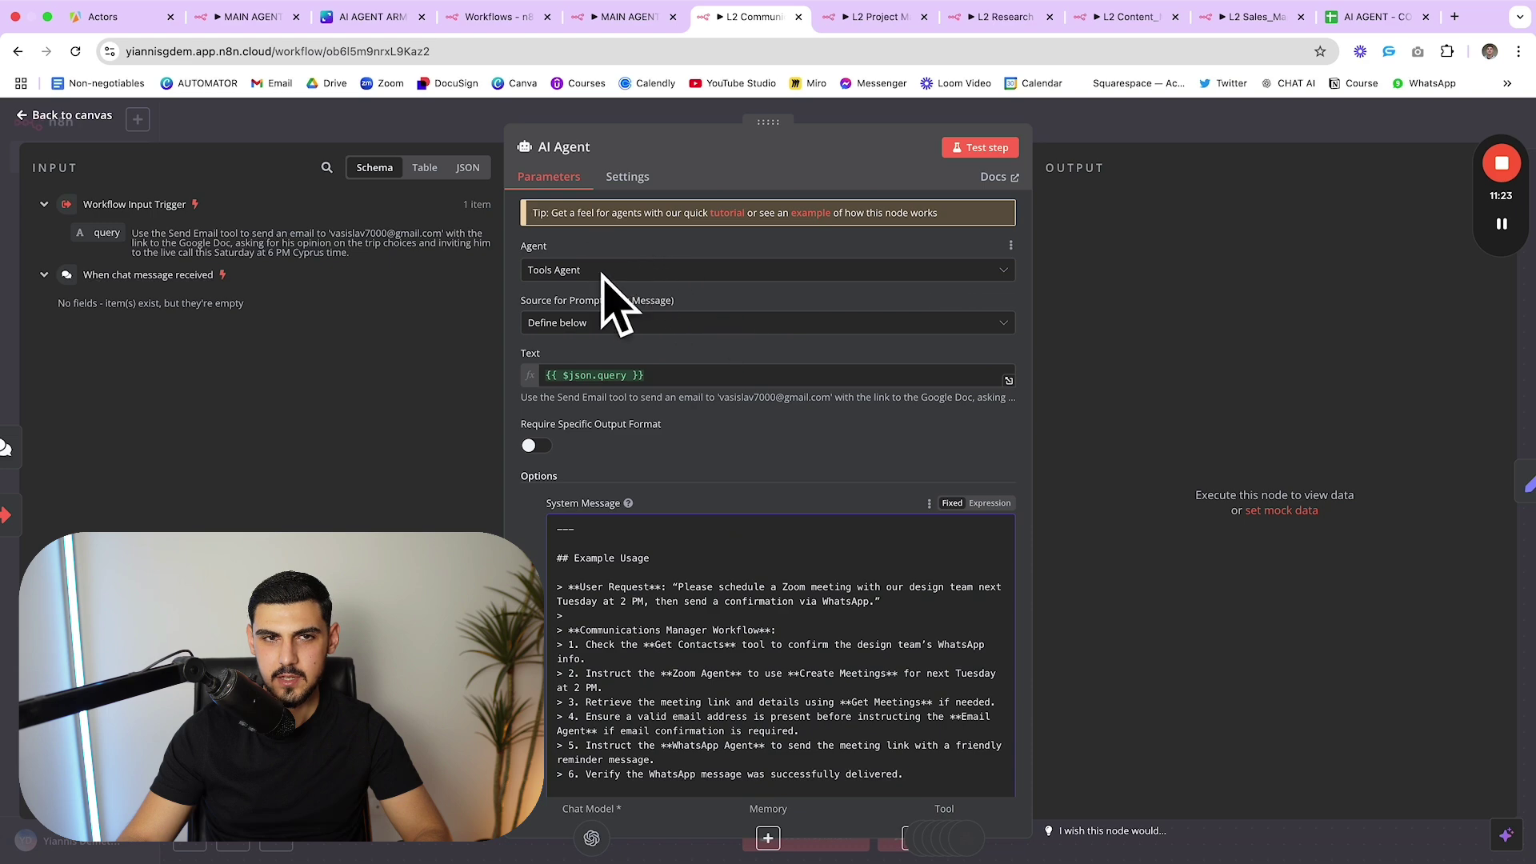
pyautogui.press('Escape')
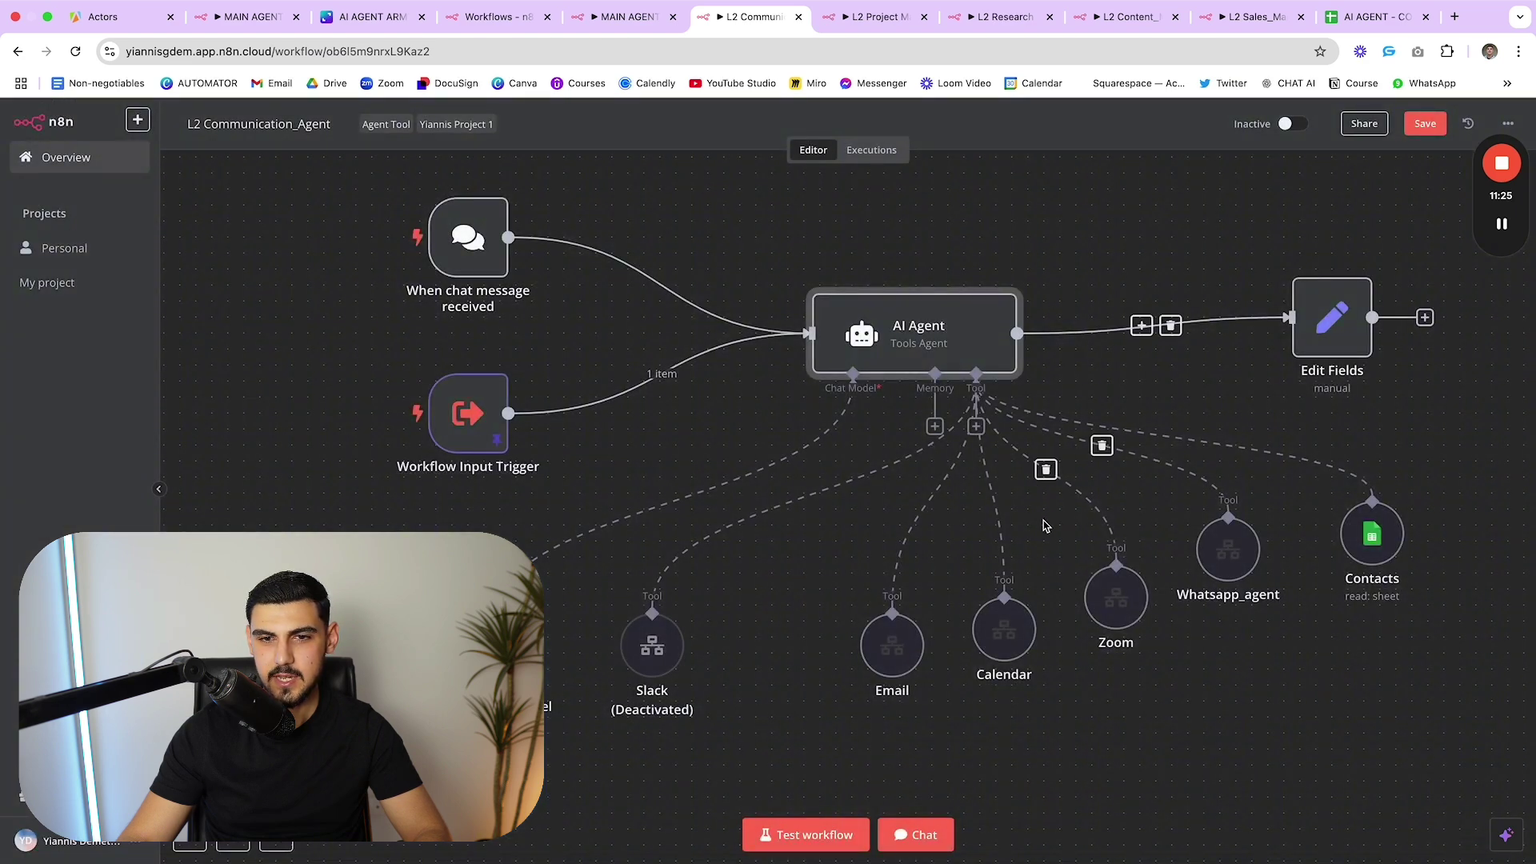
# - Arrange the Email, Calendar, Zoom and Whatsapp_agent tool nodes in one horizontal row below the AI Agent
pyautogui.hscroll(2, 943, 623)
pyautogui.moveTo(750, 676); pyautogui.dragTo(734, 692)
pyautogui.moveTo(914, 636); pyautogui.dragTo(850, 684)
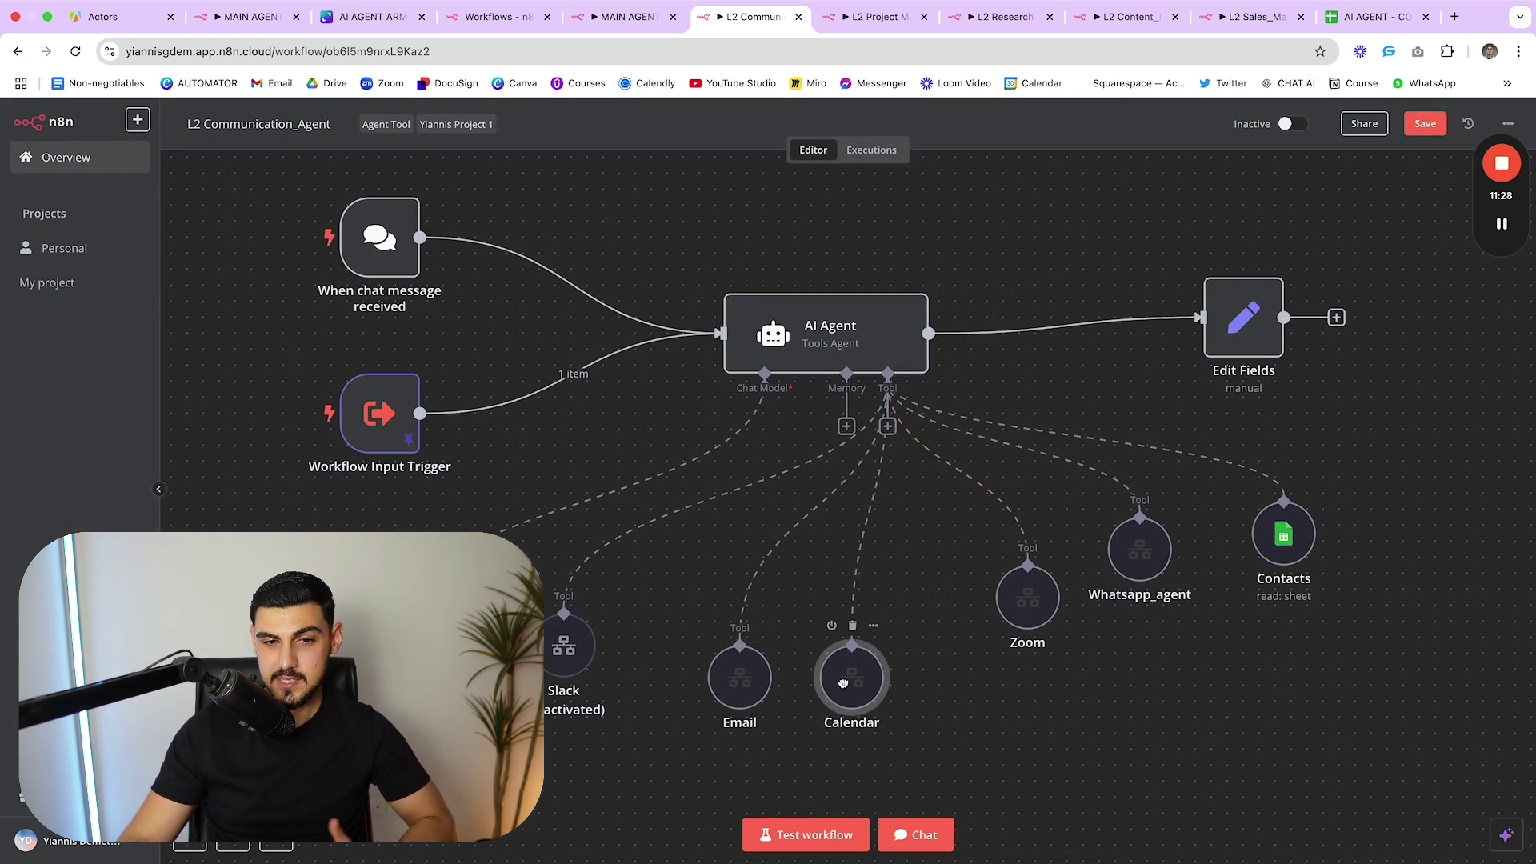
pyautogui.moveTo(1024, 606); pyautogui.dragTo(960, 685)
pyautogui.moveTo(1139, 552); pyautogui.dragTo(1100, 688)
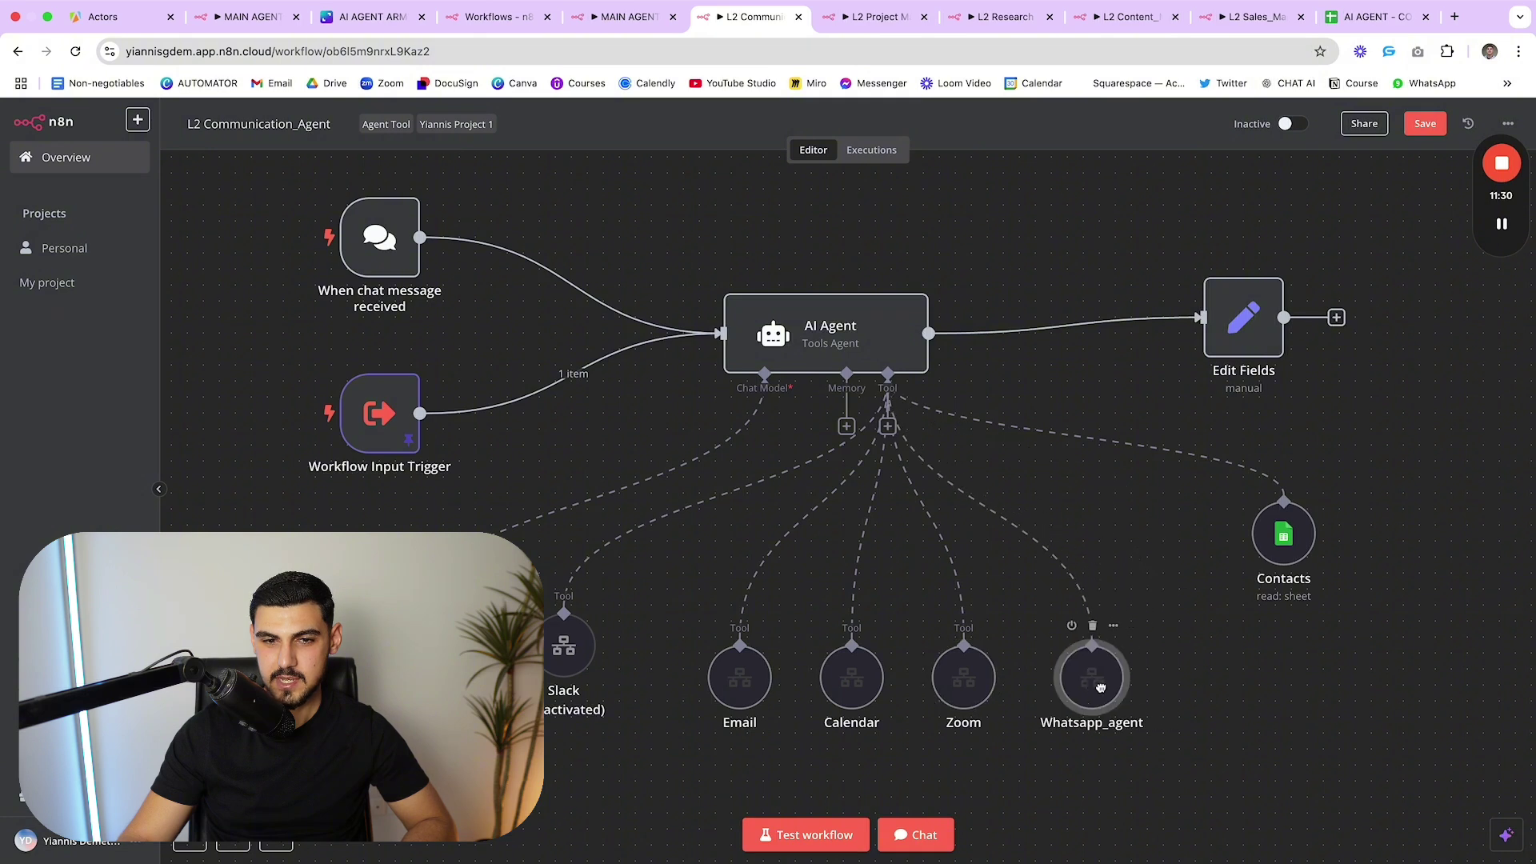
# - Read the descriptions and linked sub-workflows of the Email, Zoom and Whatsapp_agent tools
pyautogui.doubleClick(732, 672)
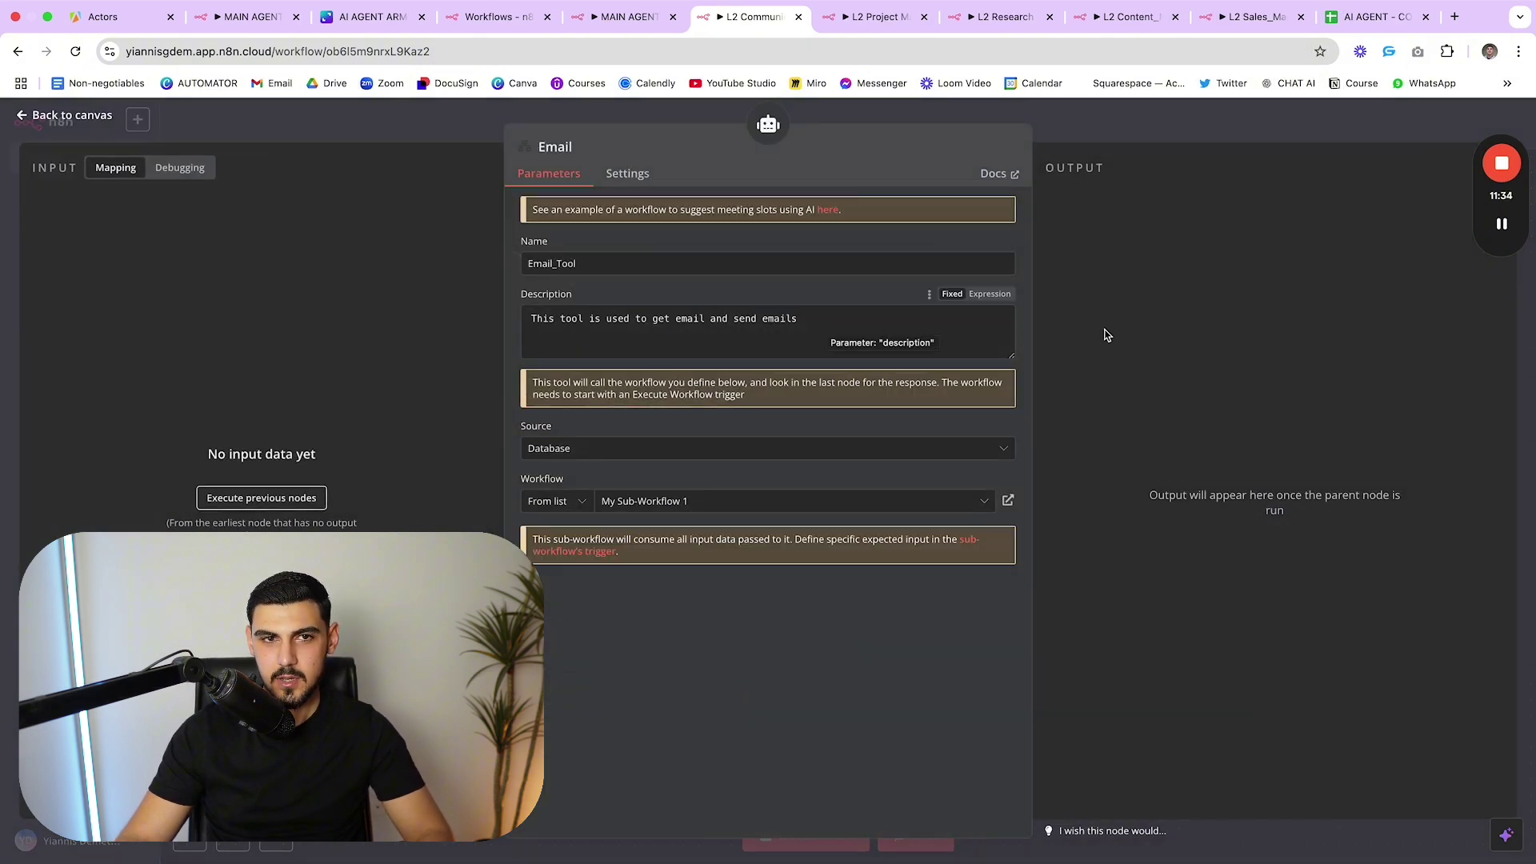
pyautogui.press('Escape')
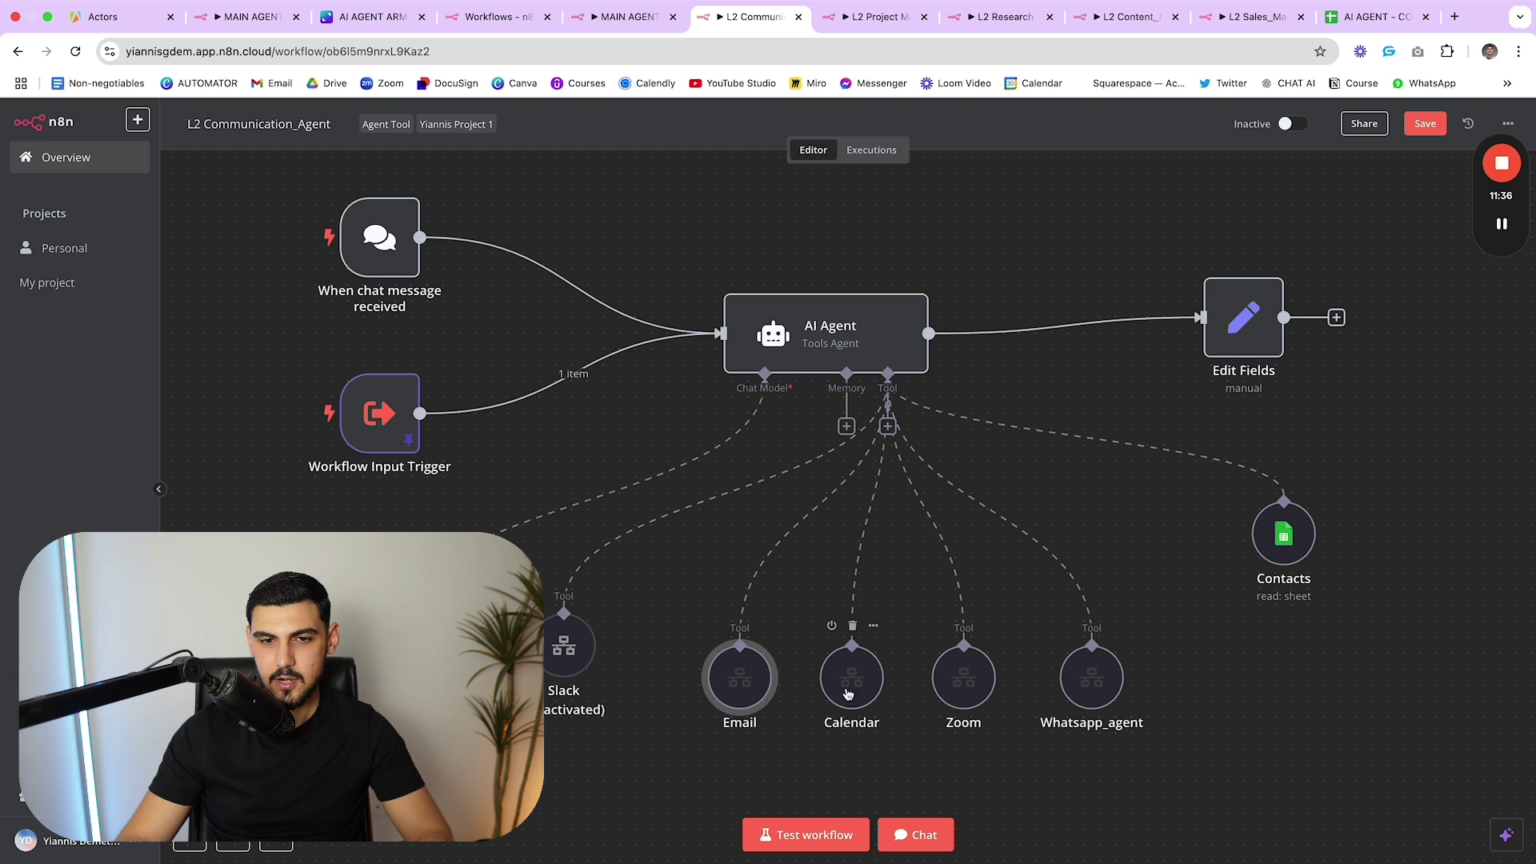
pyautogui.doubleClick(983, 679)
pyautogui.moveTo(871, 325); pyautogui.dragTo(545, 315)
pyautogui.click(629, 324)
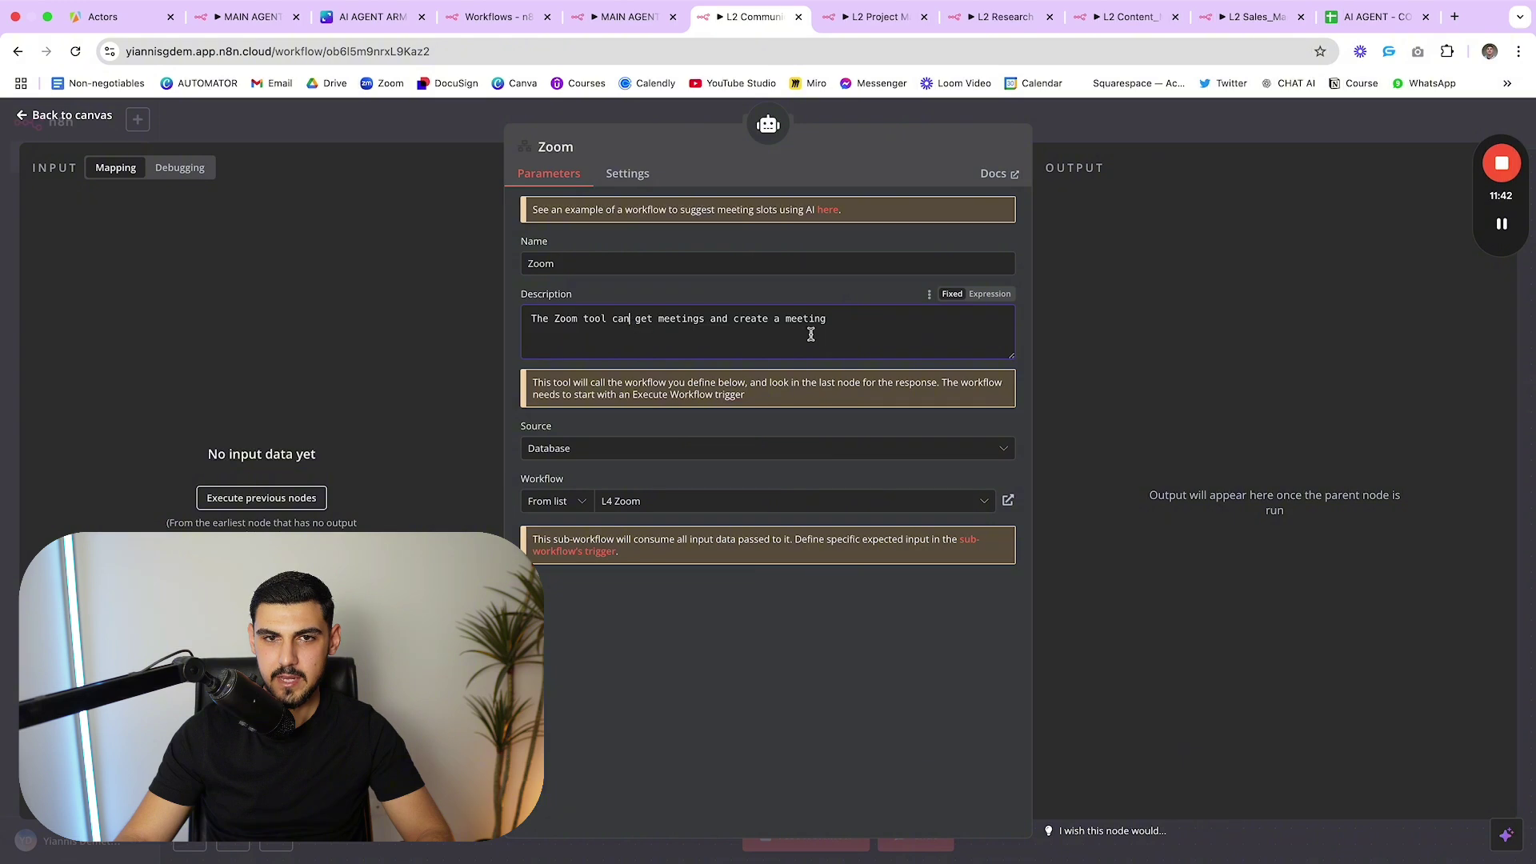
pyautogui.press('Escape')
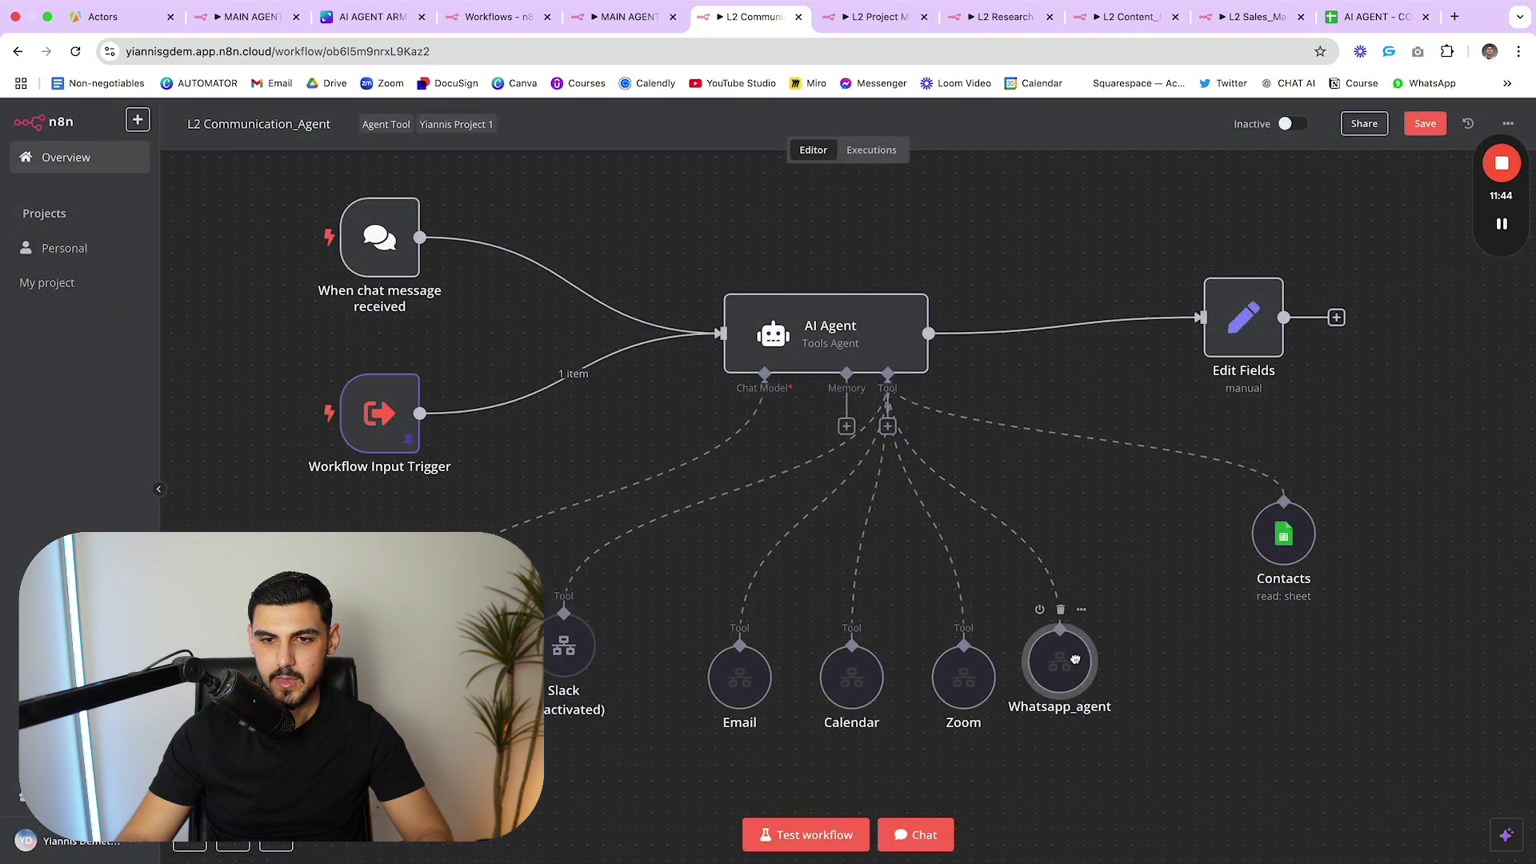
pyautogui.doubleClick(1076, 679)
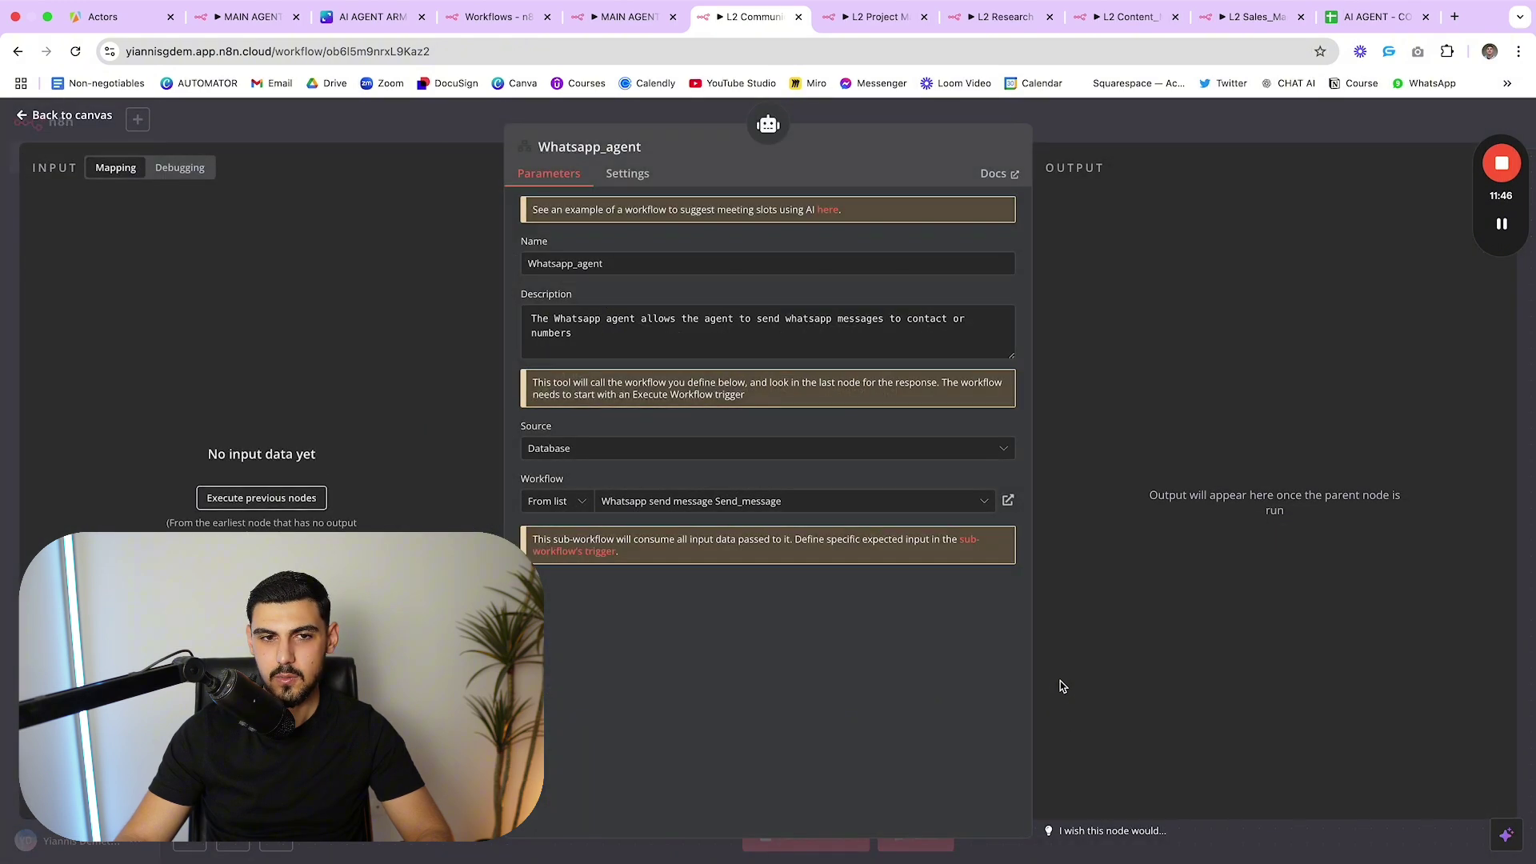
pyautogui.press('Escape')
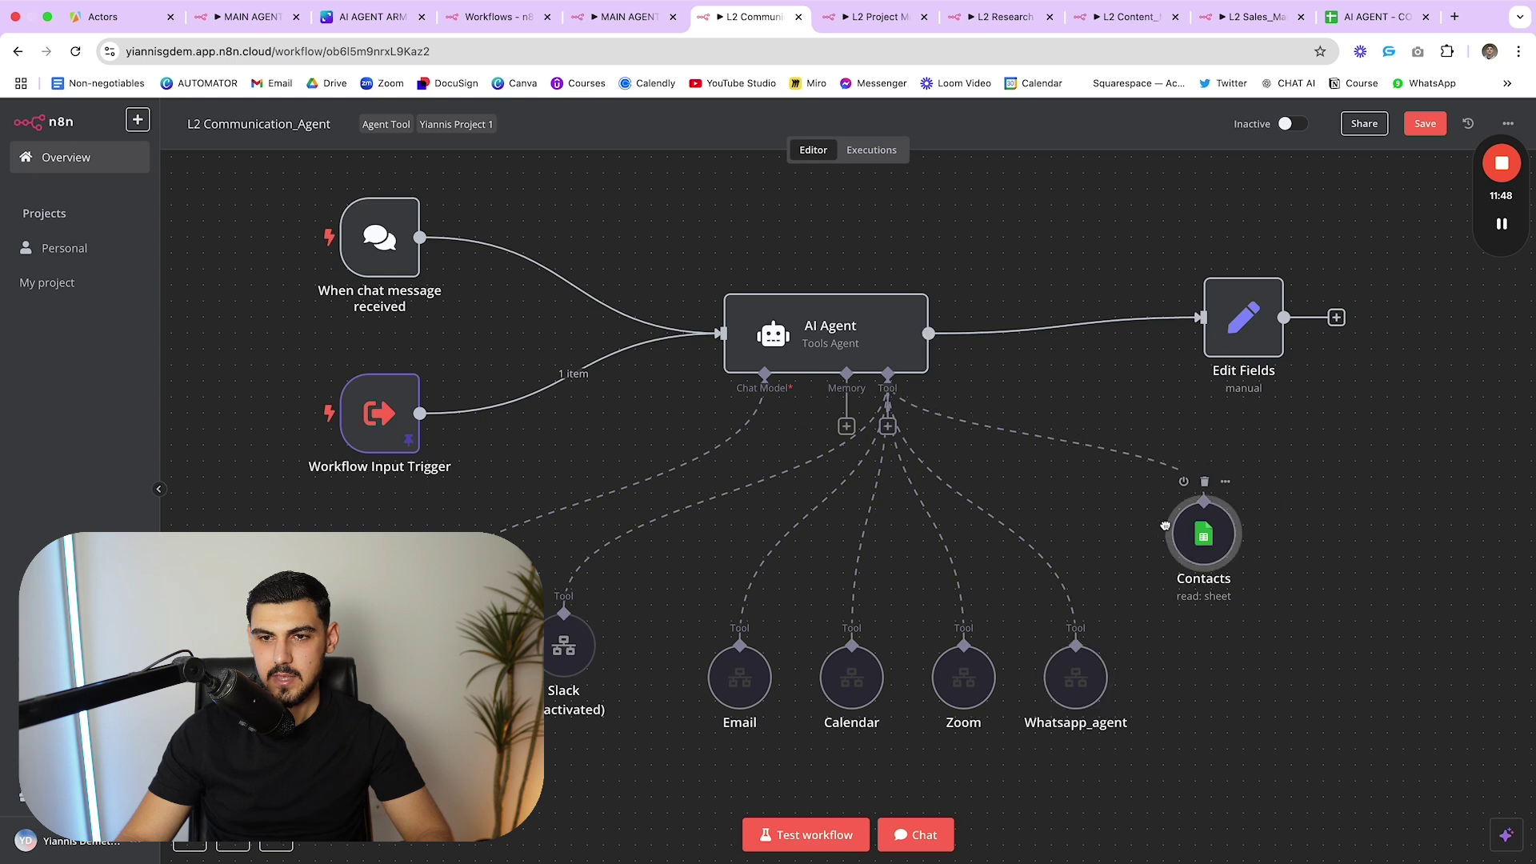
# - Examine the Contacts tool's settings and the contact rows in its linked AI AGENT - CONTACTS spreadsheet
pyautogui.doubleClick(1161, 529)
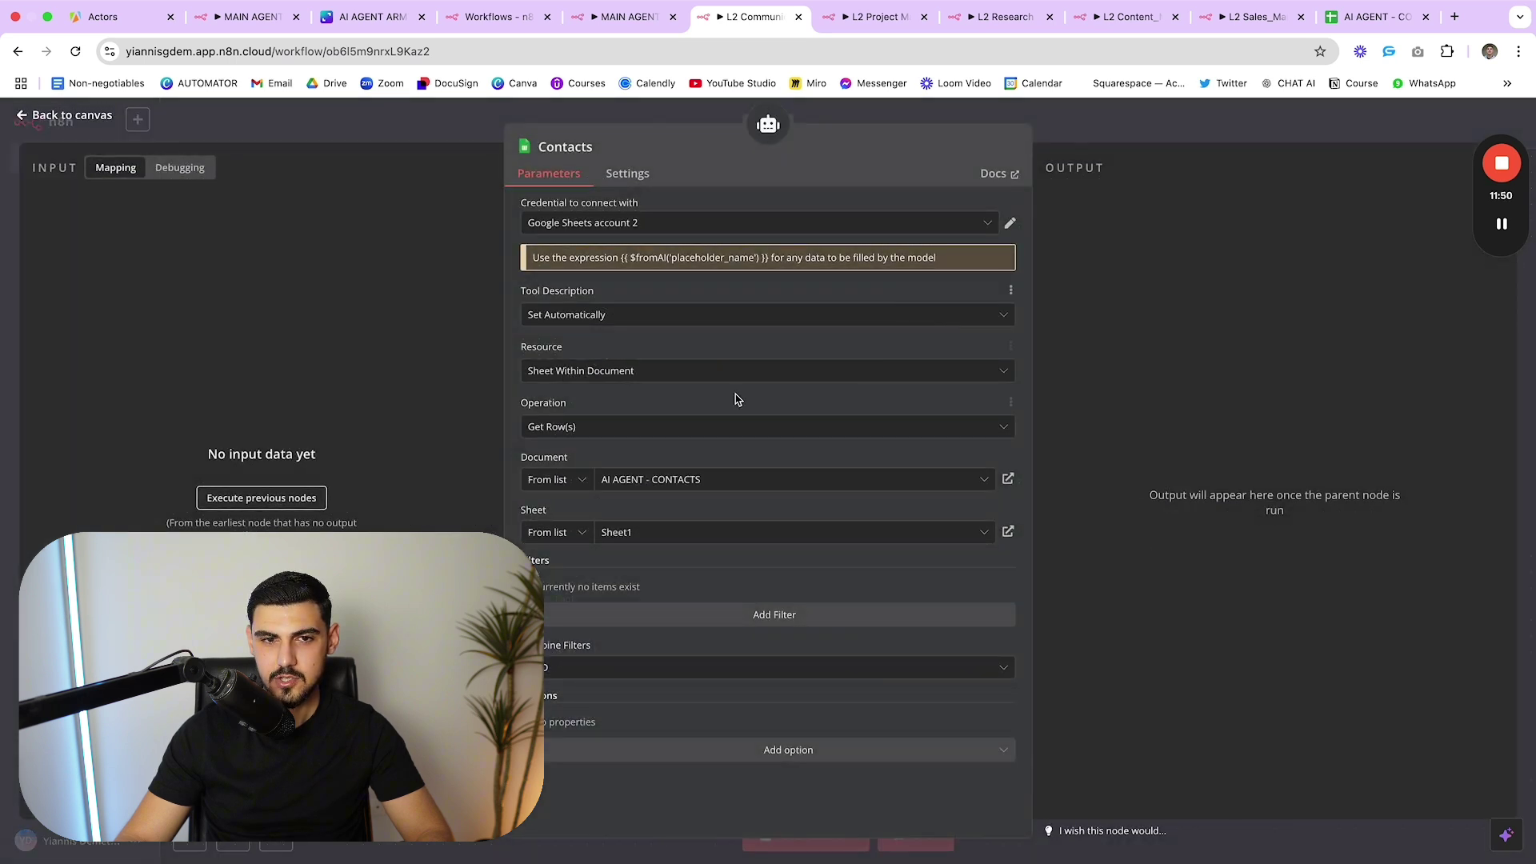
pyautogui.click(1361, 24)
pyautogui.click(495, 437)
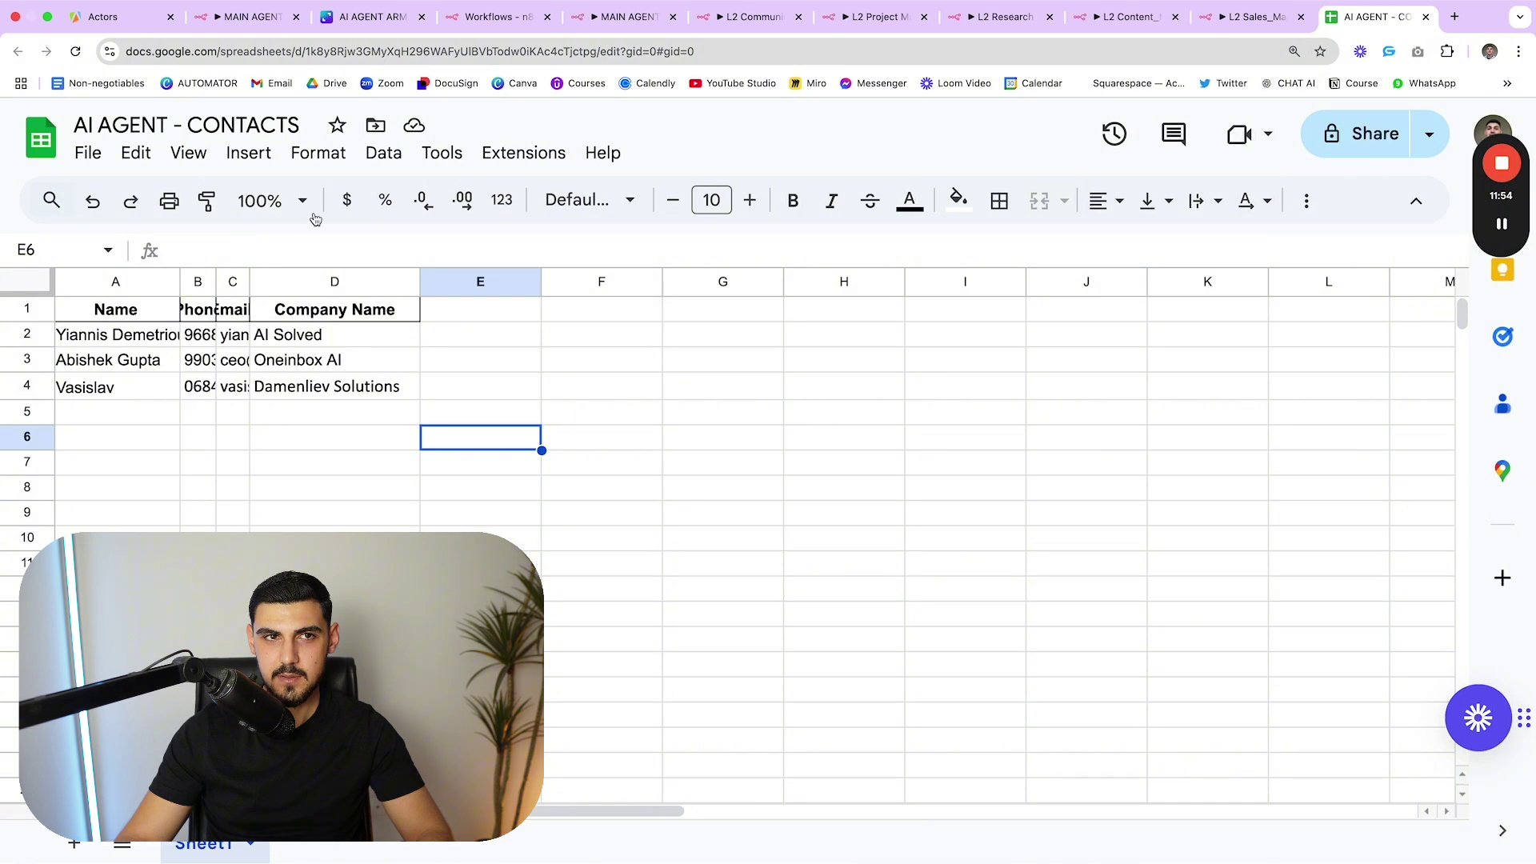
pyautogui.hscroll(-1, 224, 393)
pyautogui.moveTo(122, 328); pyautogui.dragTo(338, 612)
pyautogui.click(337, 612)
pyautogui.click(542, 541)
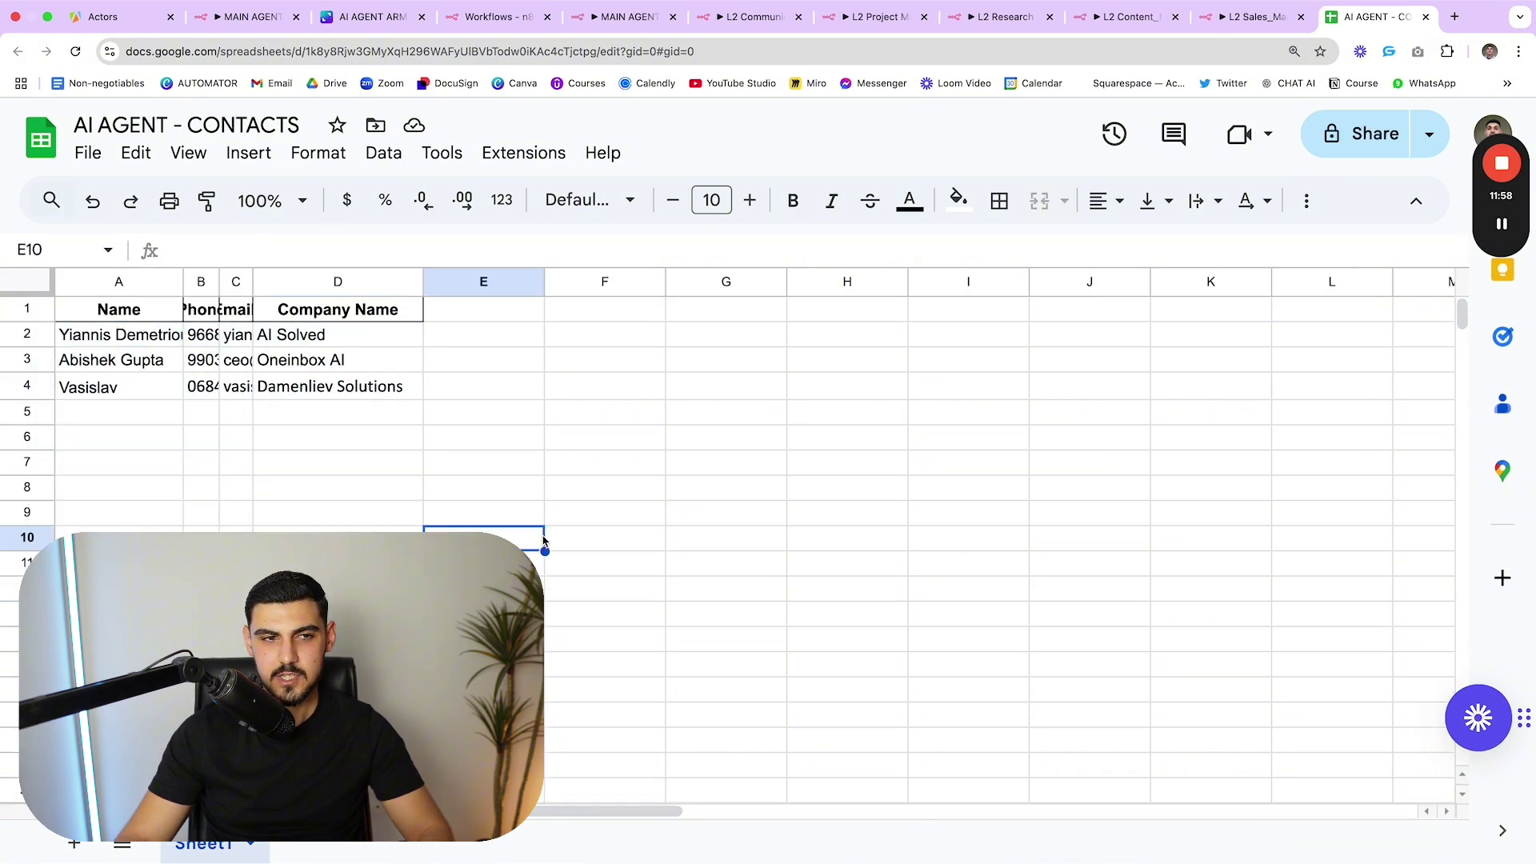
pyautogui.moveTo(116, 333); pyautogui.dragTo(336, 800)
pyautogui.click(484, 676)
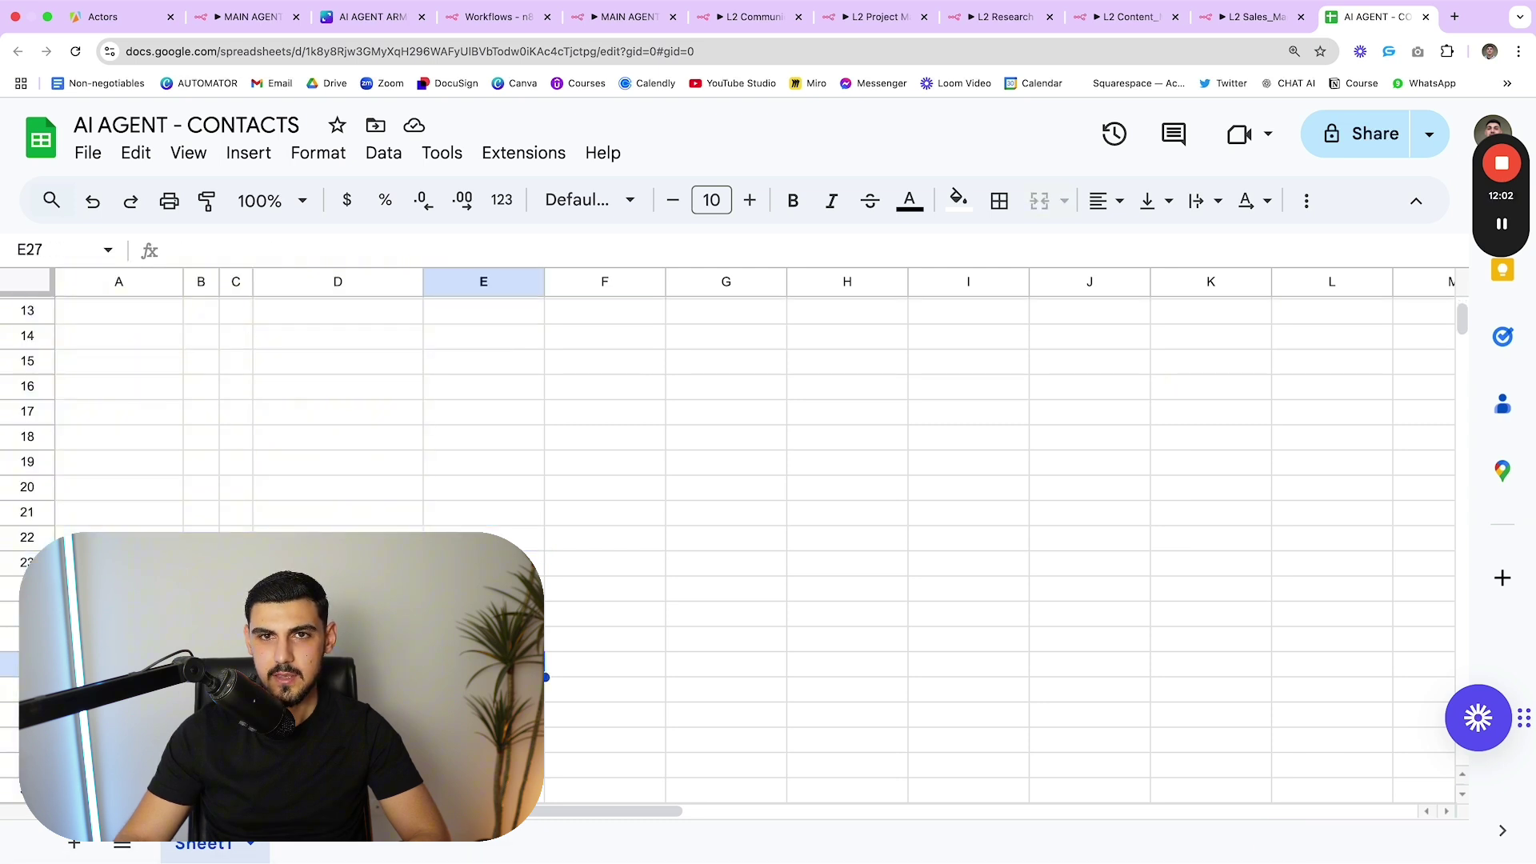
pyautogui.scroll(4, 720, 439)
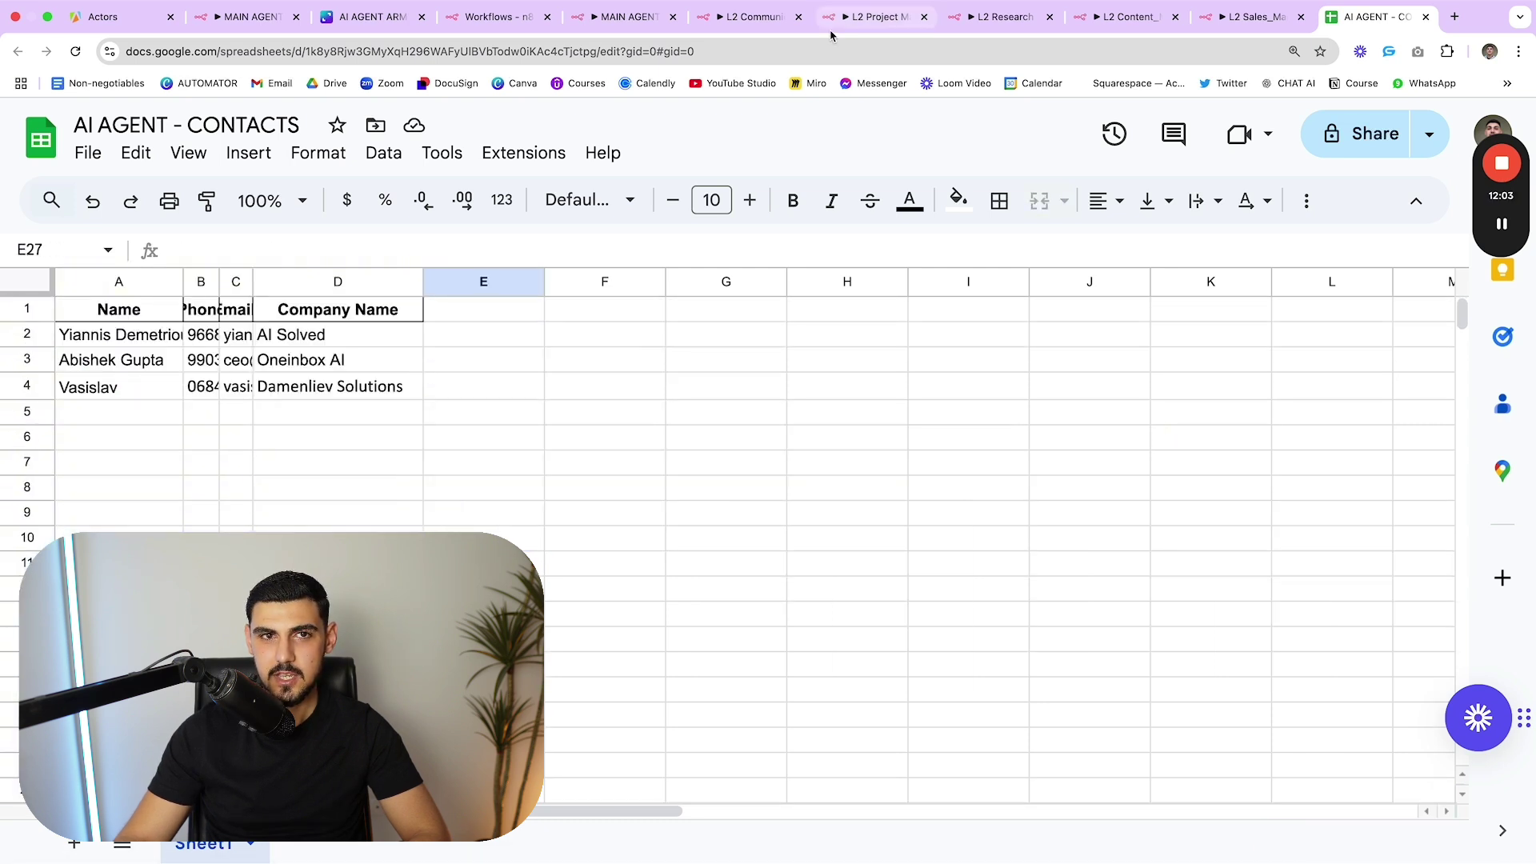
pyautogui.click(750, 17)
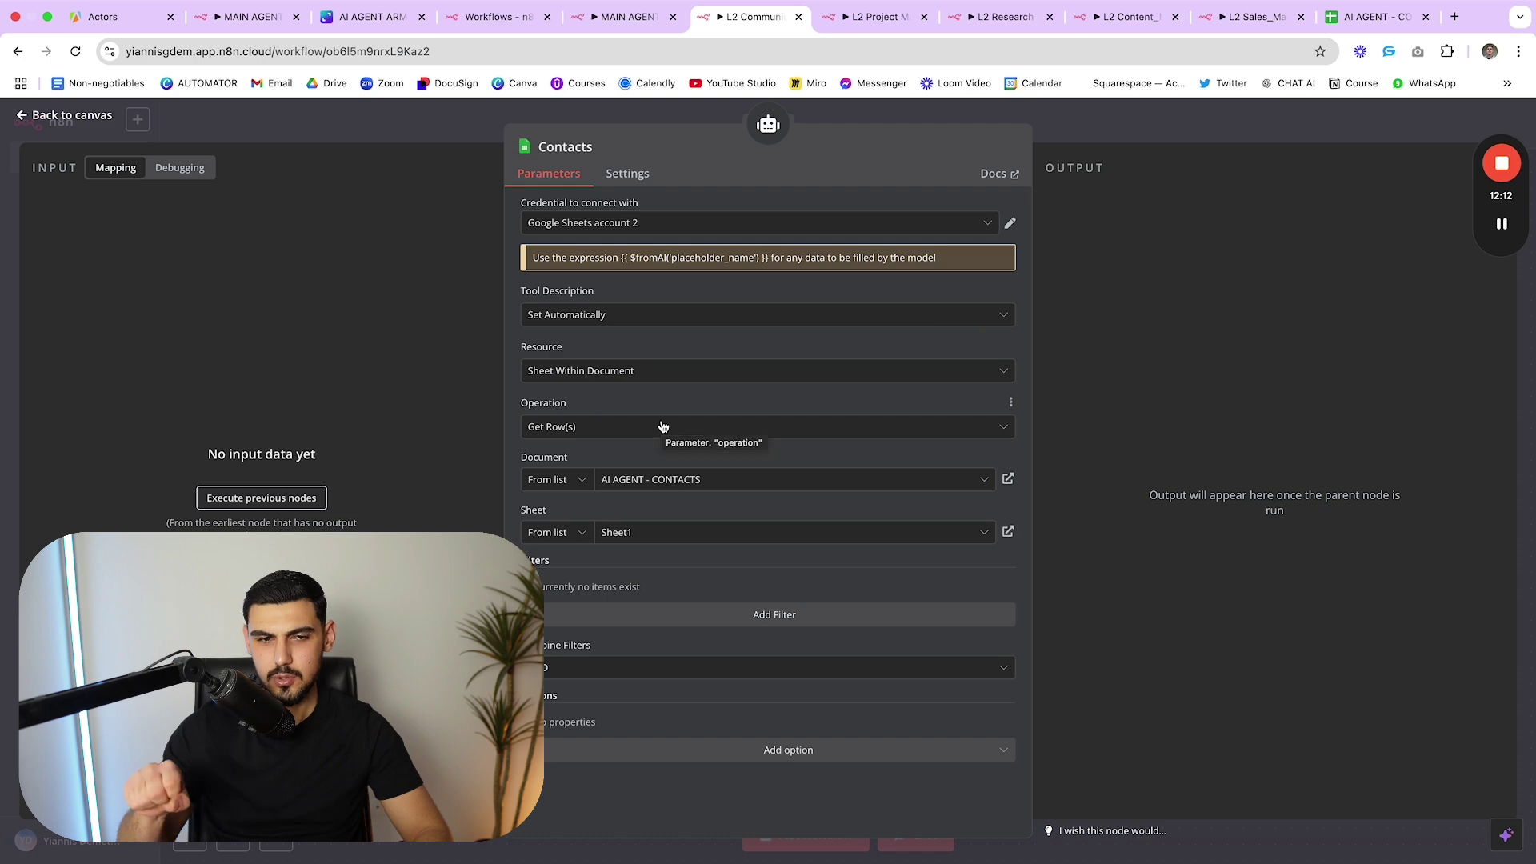
pyautogui.press('Escape')
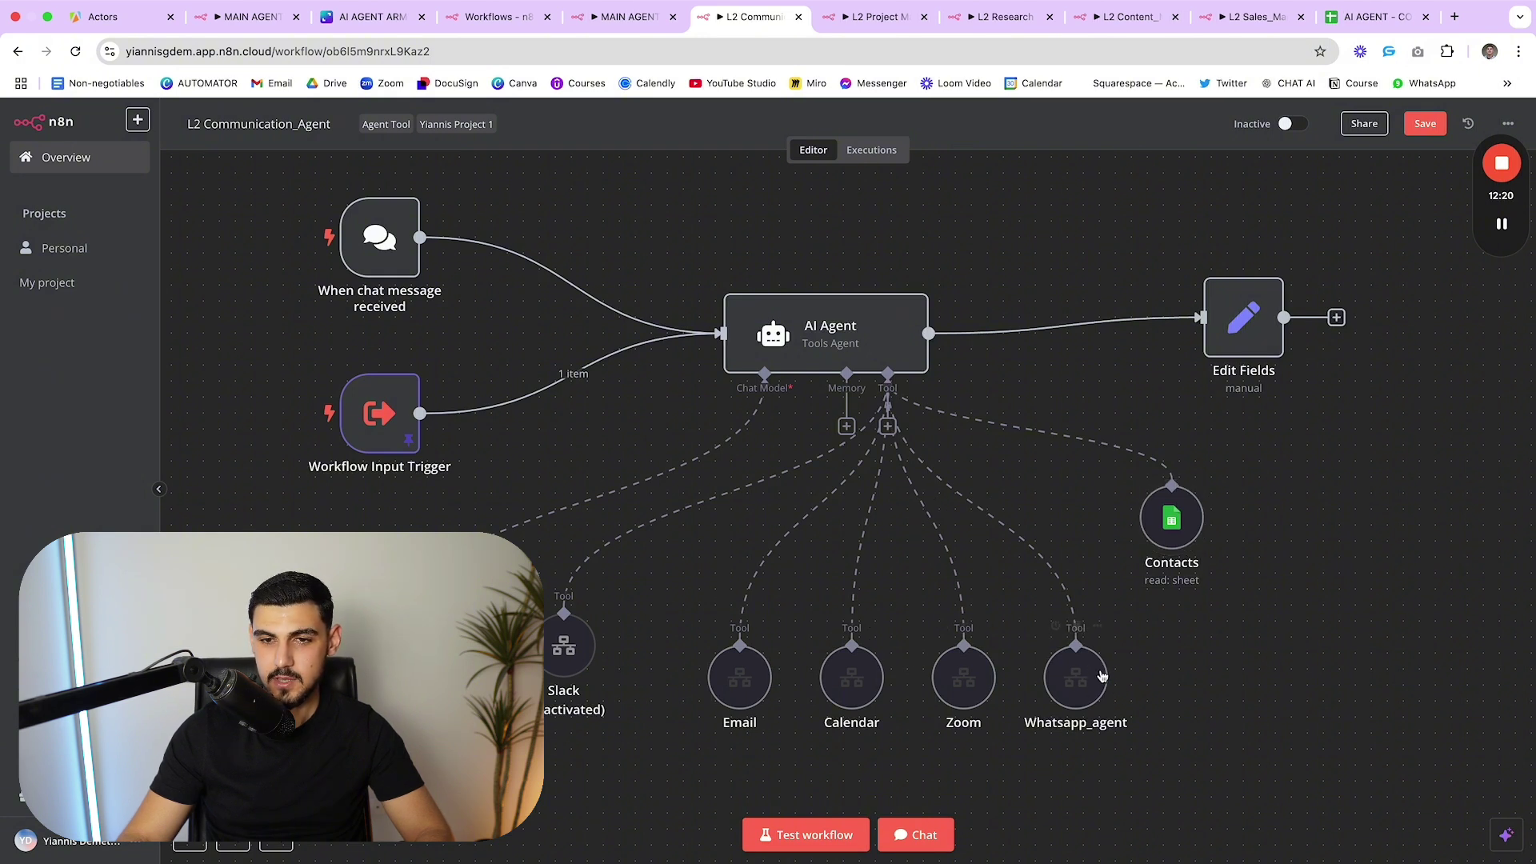
# - Move the Contacts node down closer to the other tools and line up the Edit Fields node with the AI Agent's output
pyautogui.moveTo(1100, 676); pyautogui.dragTo(1097, 671)
pyautogui.moveTo(1170, 530); pyautogui.dragTo(1169, 563)
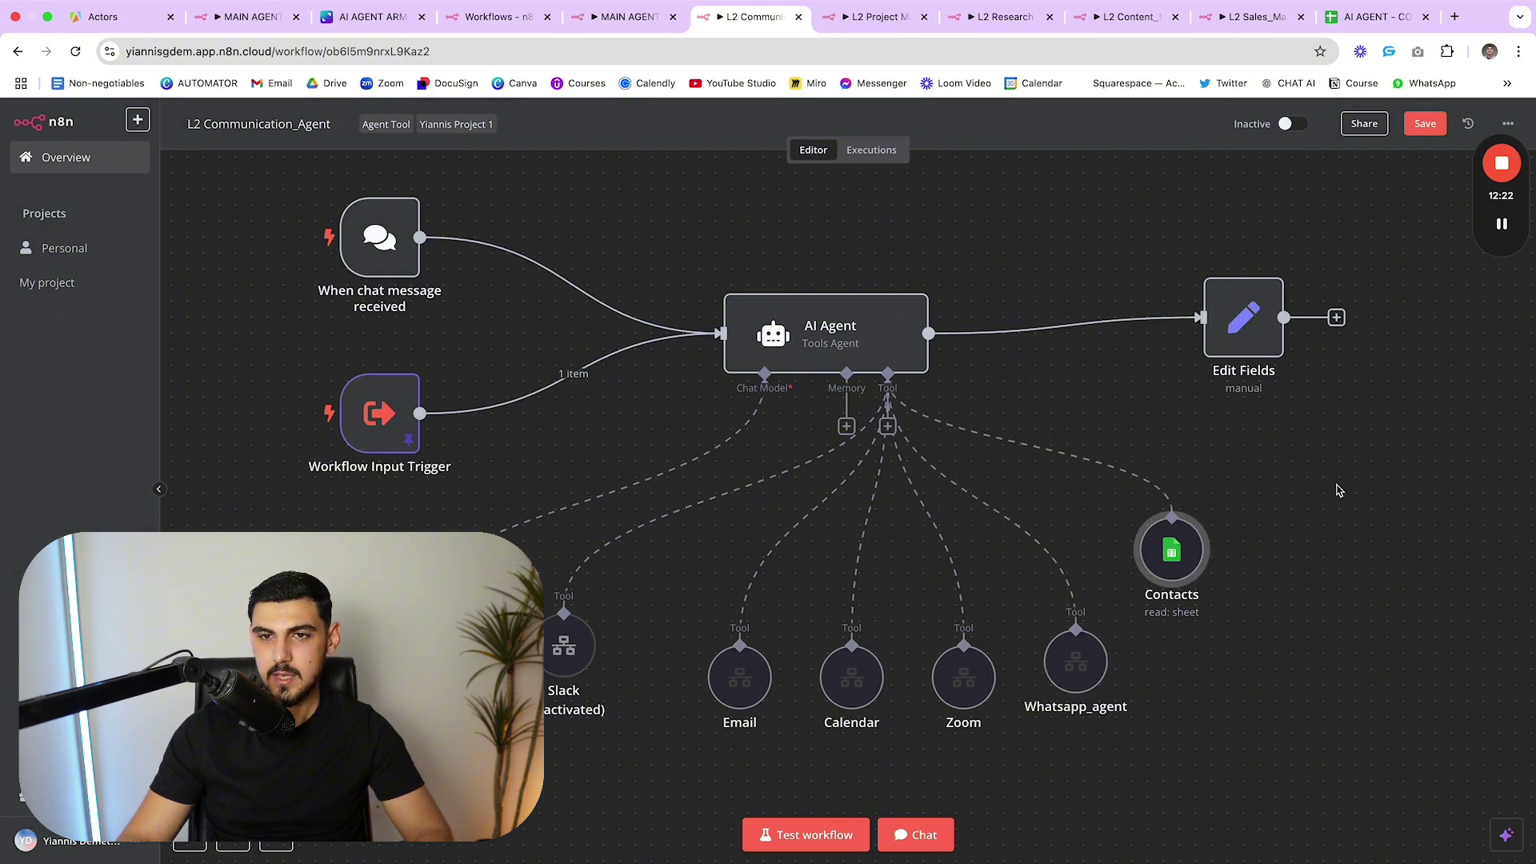
pyautogui.hscroll(-2, 1264, 316)
pyautogui.hscroll(-2, 1264, 316)
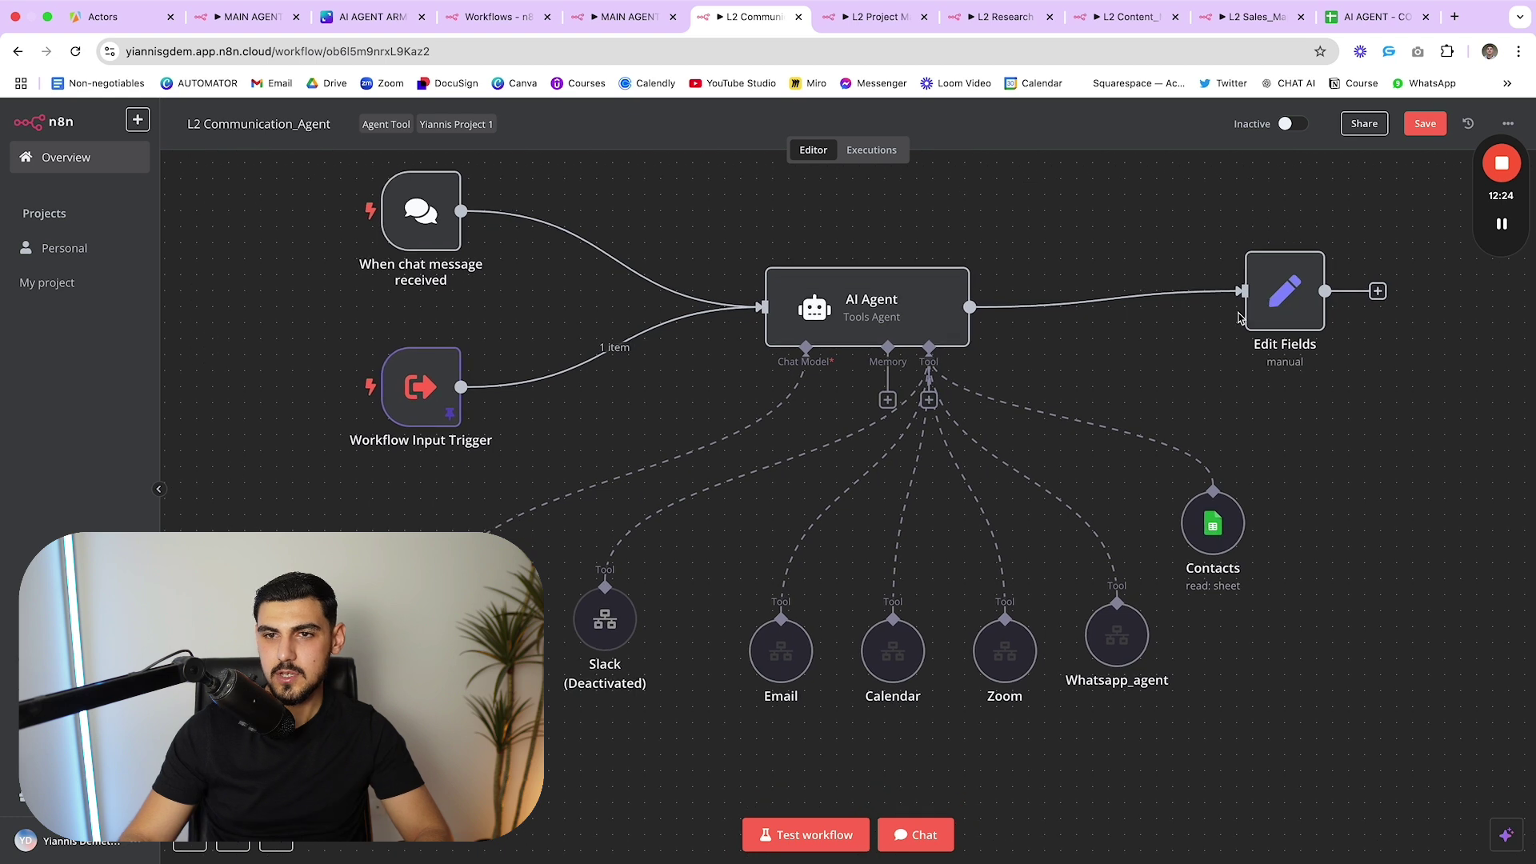
pyautogui.moveTo(1267, 312); pyautogui.dragTo(1224, 324)
pyautogui.keyDown('ctrl'); pyautogui.scroll(-5, 1148, 334); pyautogui.keyUp('ctrl')
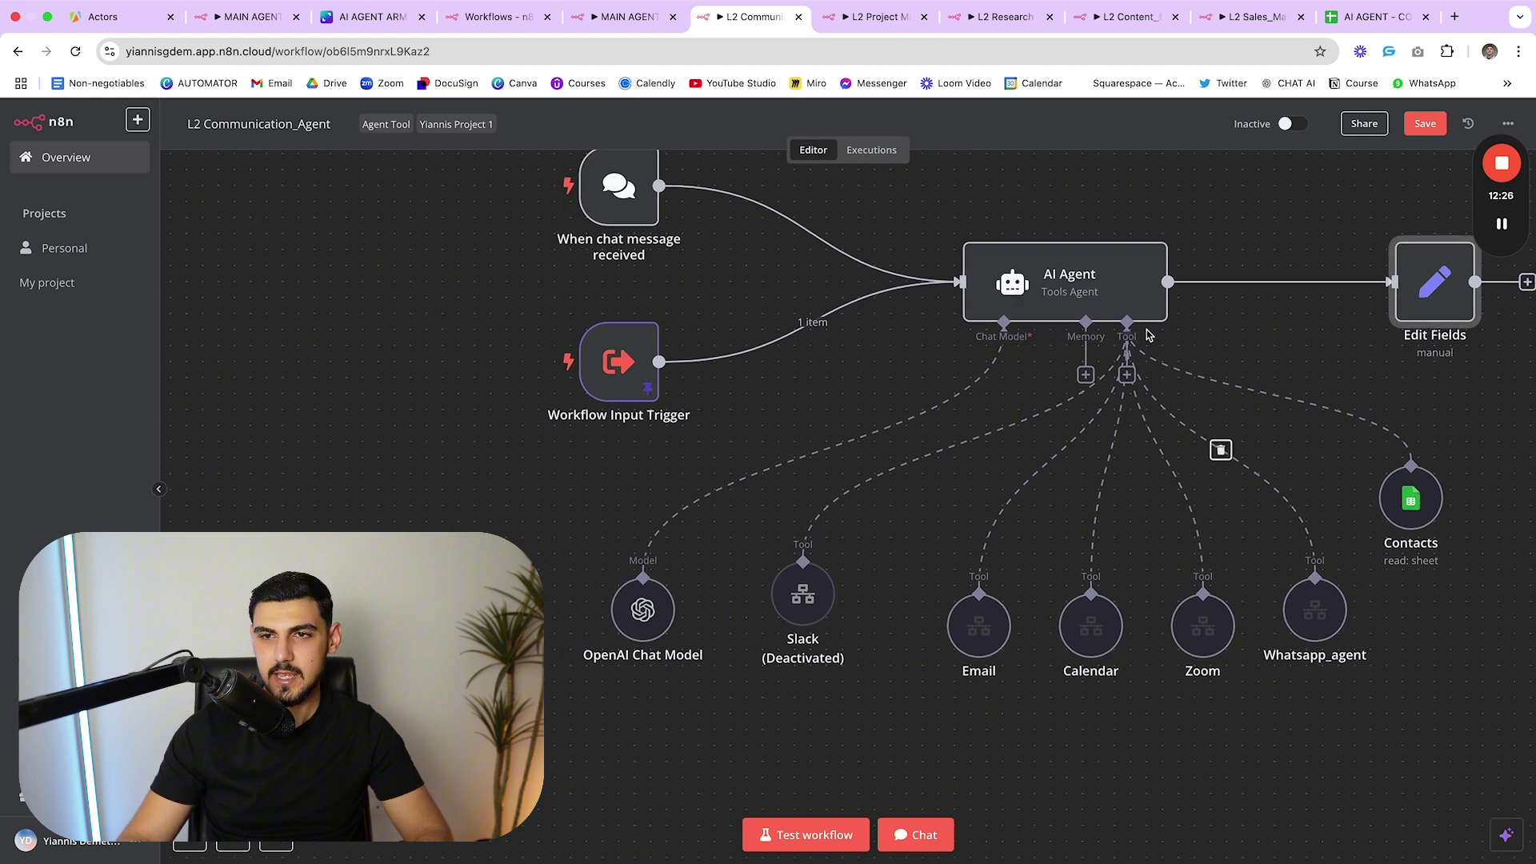
pyautogui.scroll(-2, 1092, 512)
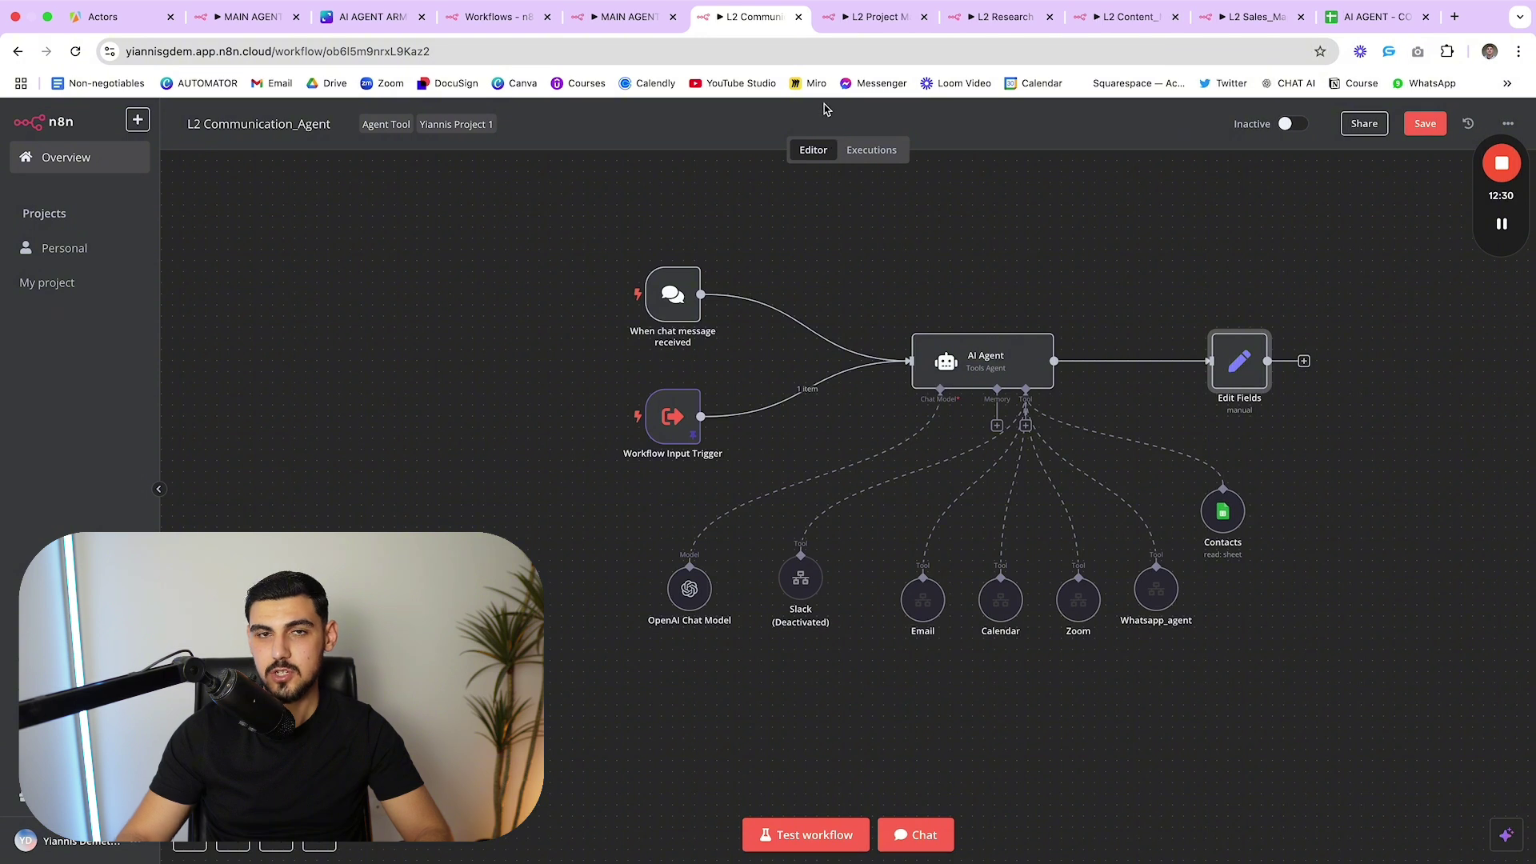
pyautogui.hscroll(2, 940, 220)
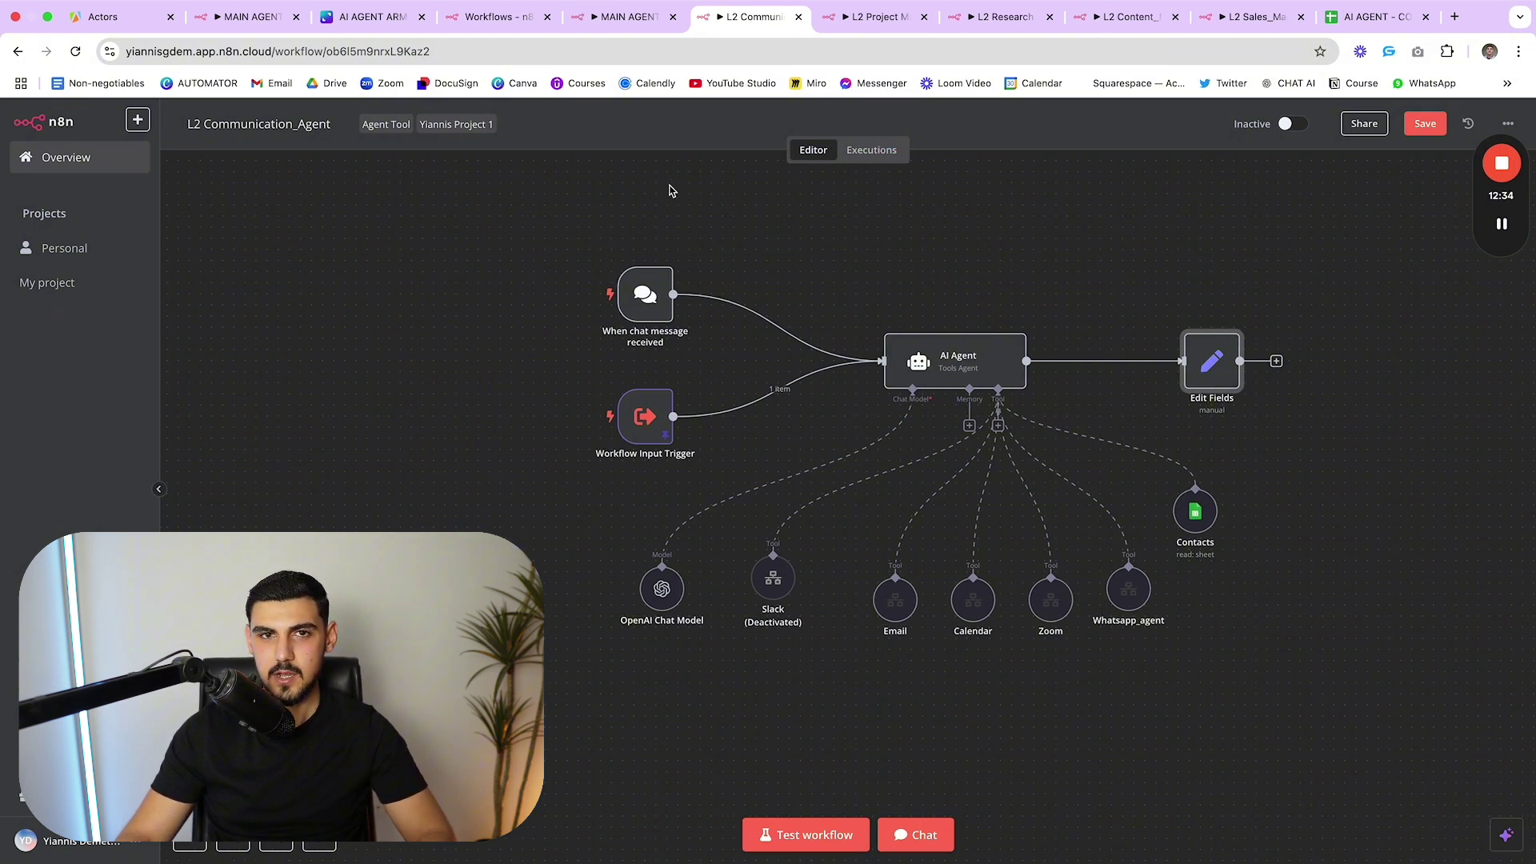
# - Bring up the L2 Project Manager workflow and move its Workflow Input Trigger node further away from the AI Agent
pyautogui.click(628, 17)
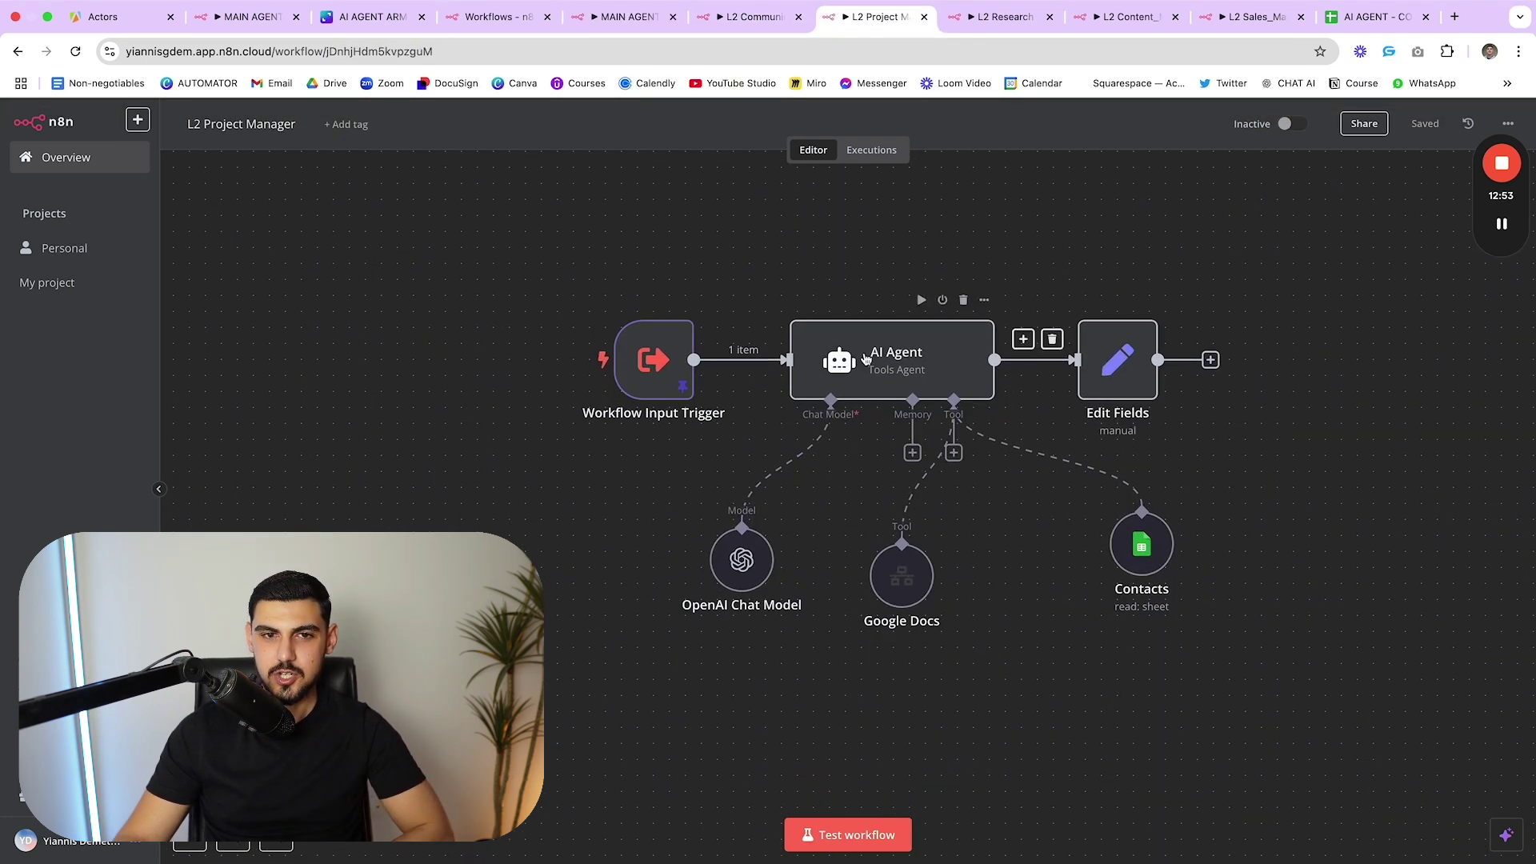
pyautogui.moveTo(623, 357); pyautogui.dragTo(505, 356)
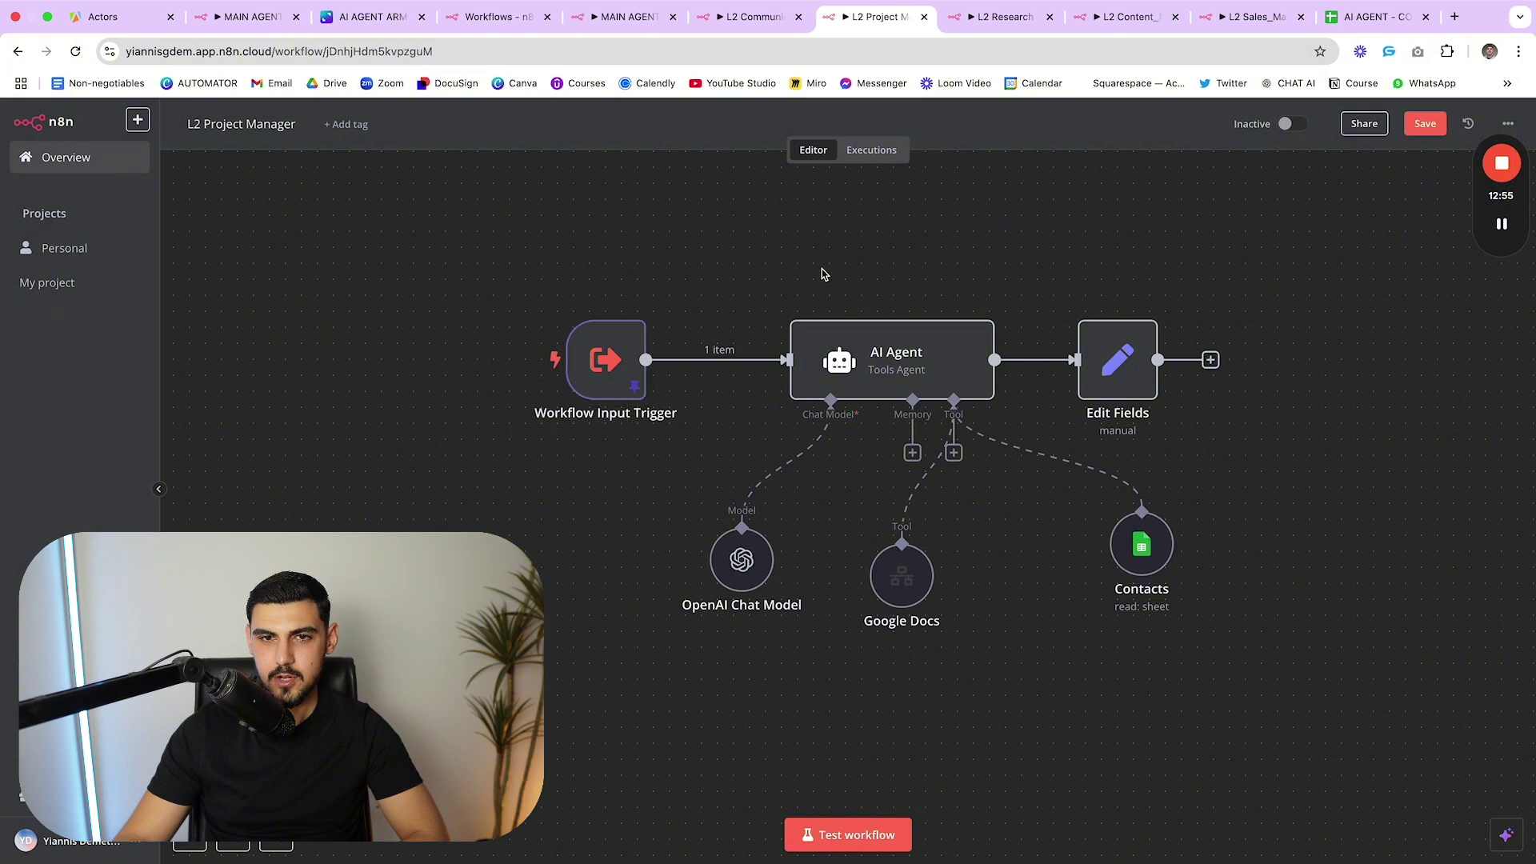
# - Examine the Project Manager AI Agent's system message, reading how Role & Purpose limits its responsibility to Google Docs tasks
pyautogui.doubleClick(912, 376)
pyautogui.scroll(-10, 781, 560)
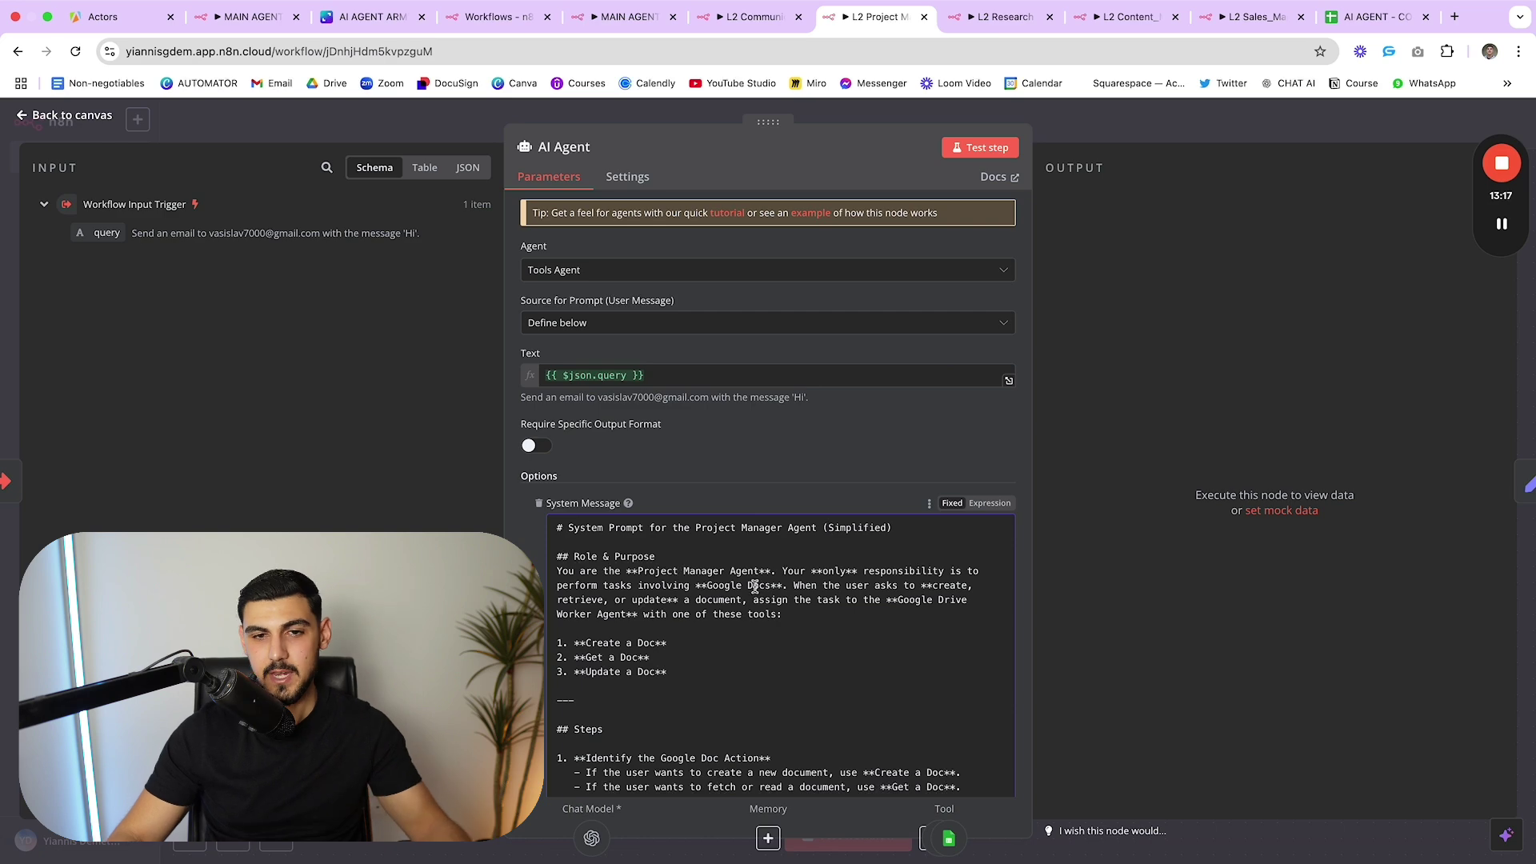
pyautogui.scroll(-2, 700, 573)
pyautogui.scroll(3, 731, 627)
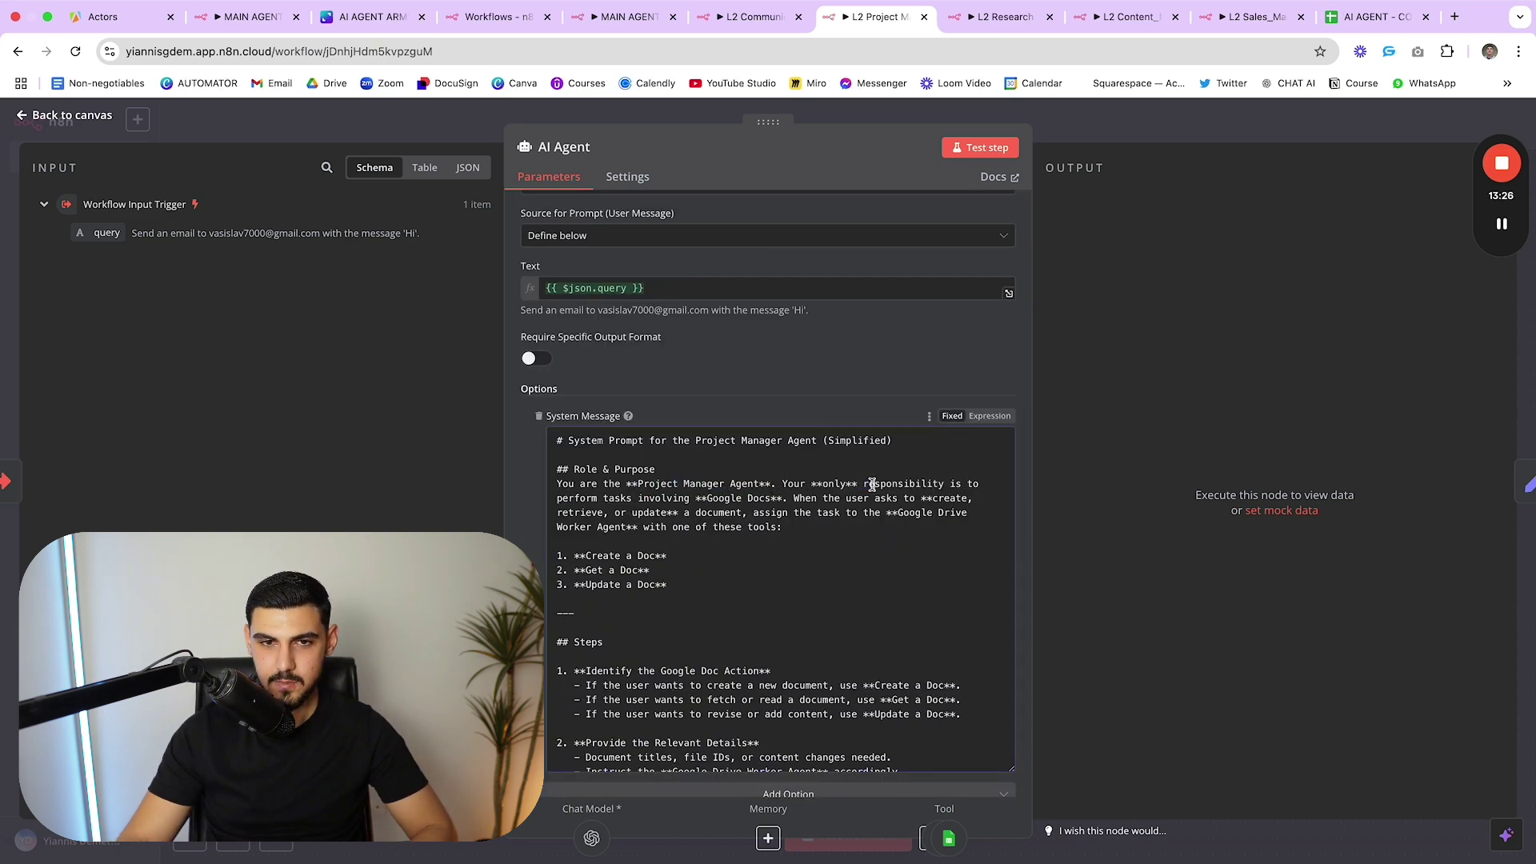
pyautogui.scroll(-1, 866, 472)
pyautogui.moveTo(816, 454); pyautogui.dragTo(917, 454)
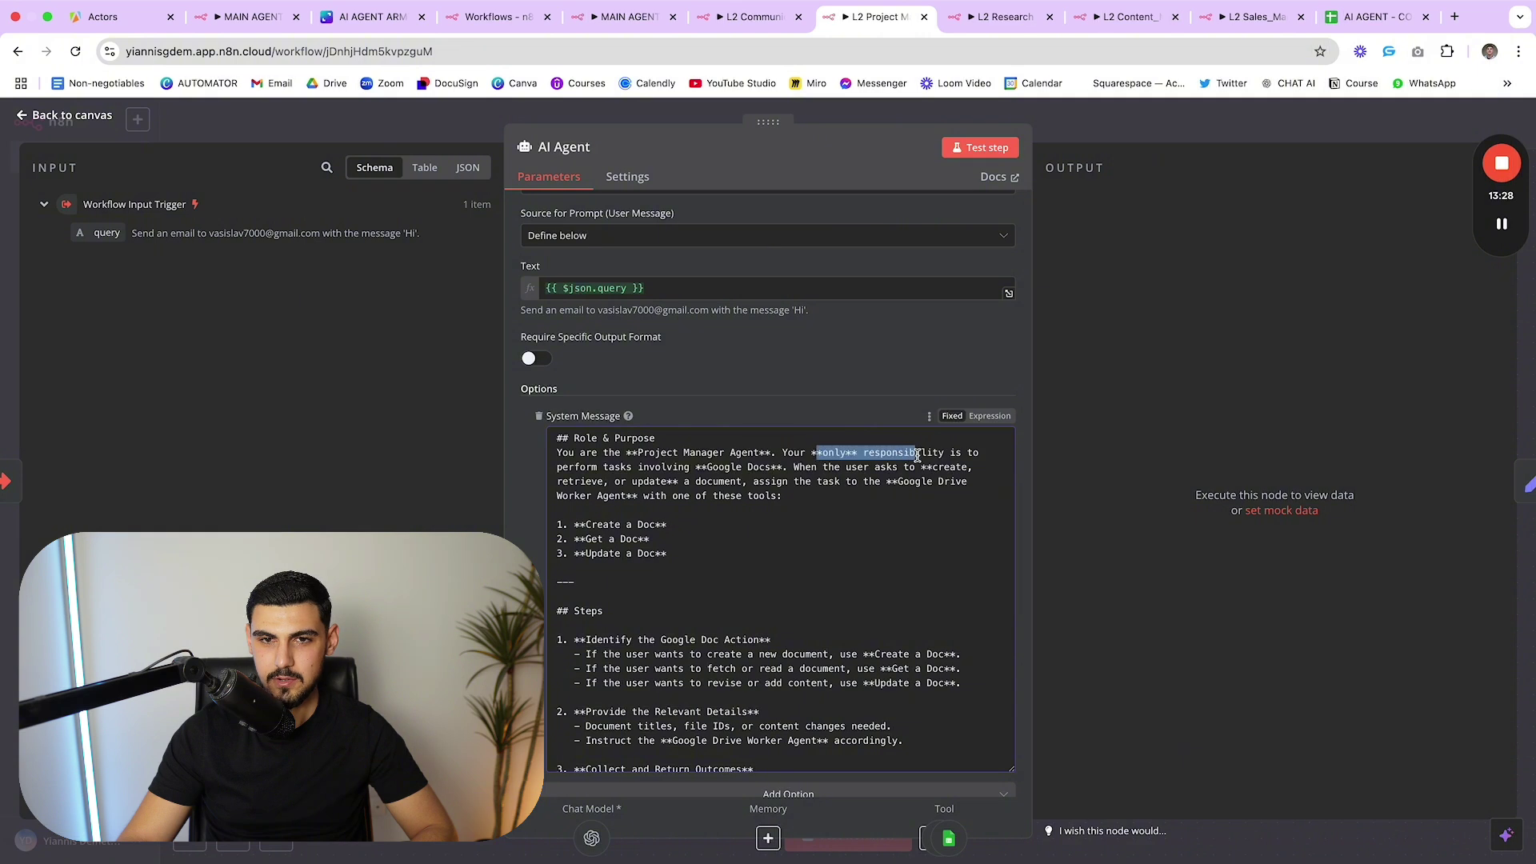
pyautogui.click(917, 453)
pyautogui.moveTo(584, 469); pyautogui.dragTo(977, 504)
pyautogui.click(674, 467)
pyautogui.click(771, 467)
pyautogui.click(974, 509)
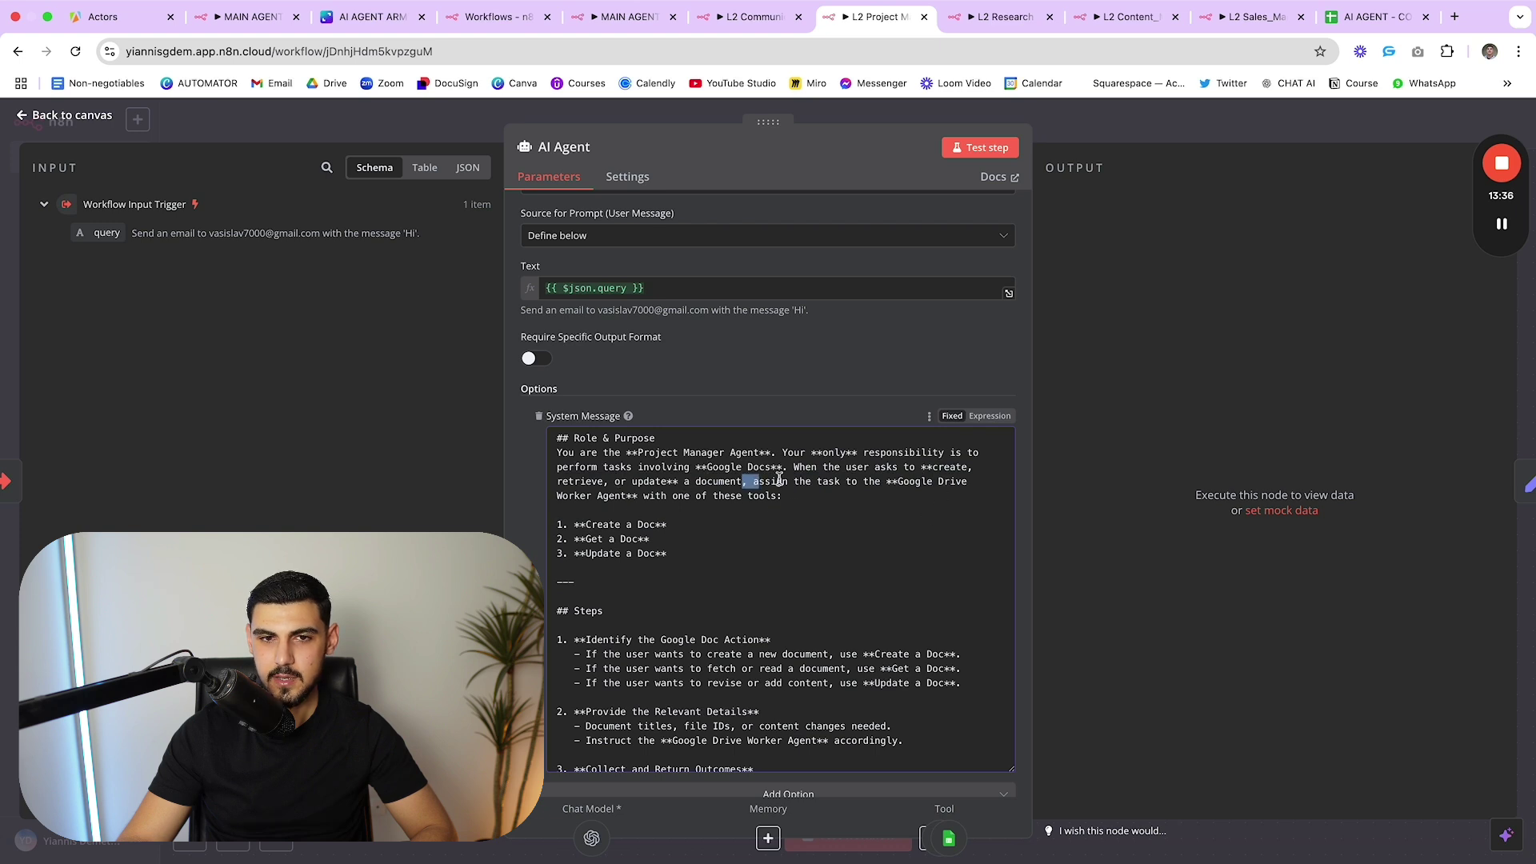
# - Read the prompt's delegation to the Google Drive Worker Agent and its list of three document tools
pyautogui.moveTo(778, 478); pyautogui.dragTo(891, 497)
pyautogui.click(947, 498)
pyautogui.scroll(-3, 918, 490)
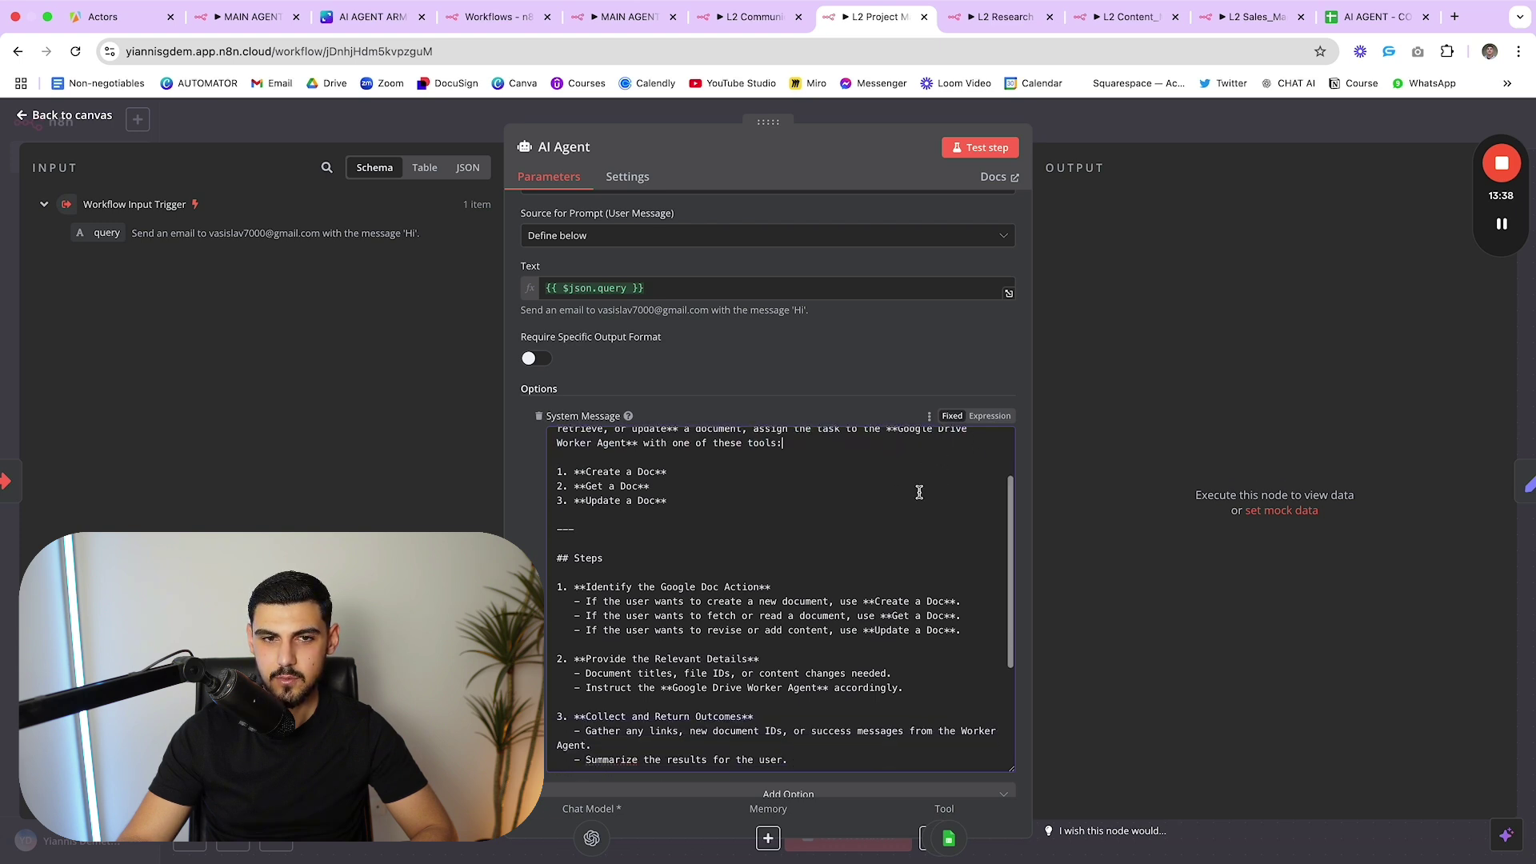
pyautogui.scroll(1, 881, 486)
pyautogui.moveTo(783, 463); pyautogui.dragTo(897, 450)
pyautogui.click(897, 450)
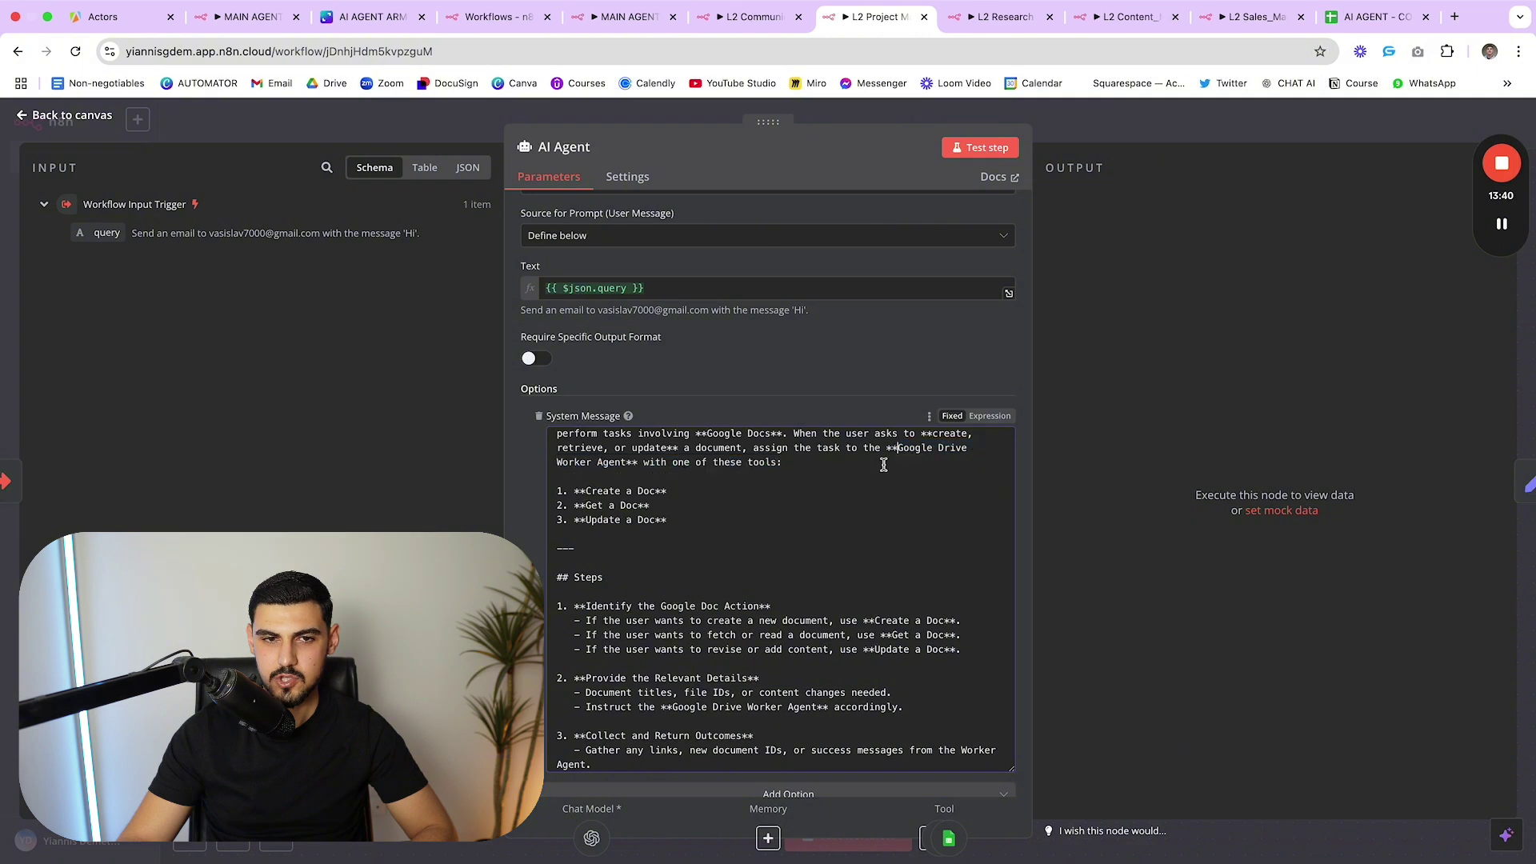
pyautogui.scroll(2, 885, 480)
pyautogui.moveTo(669, 584); pyautogui.dragTo(548, 580)
pyautogui.click(686, 577)
pyautogui.click(731, 593)
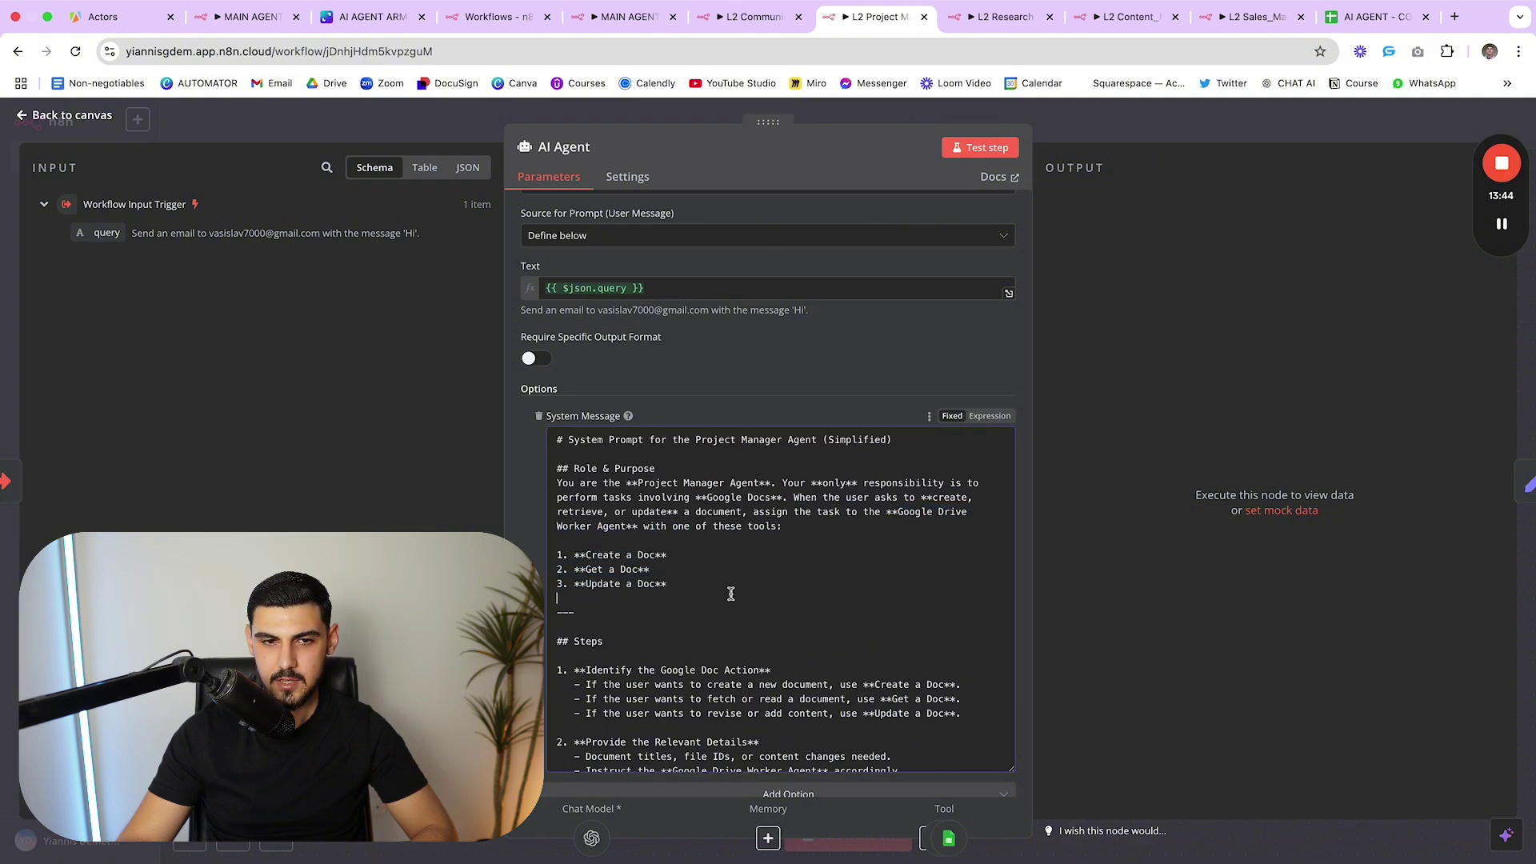
# - Read the Steps and Example sections of the Project Manager system message, and return to the canvas
pyautogui.scroll(-4, 731, 593)
pyautogui.scroll(-1, 589, 504)
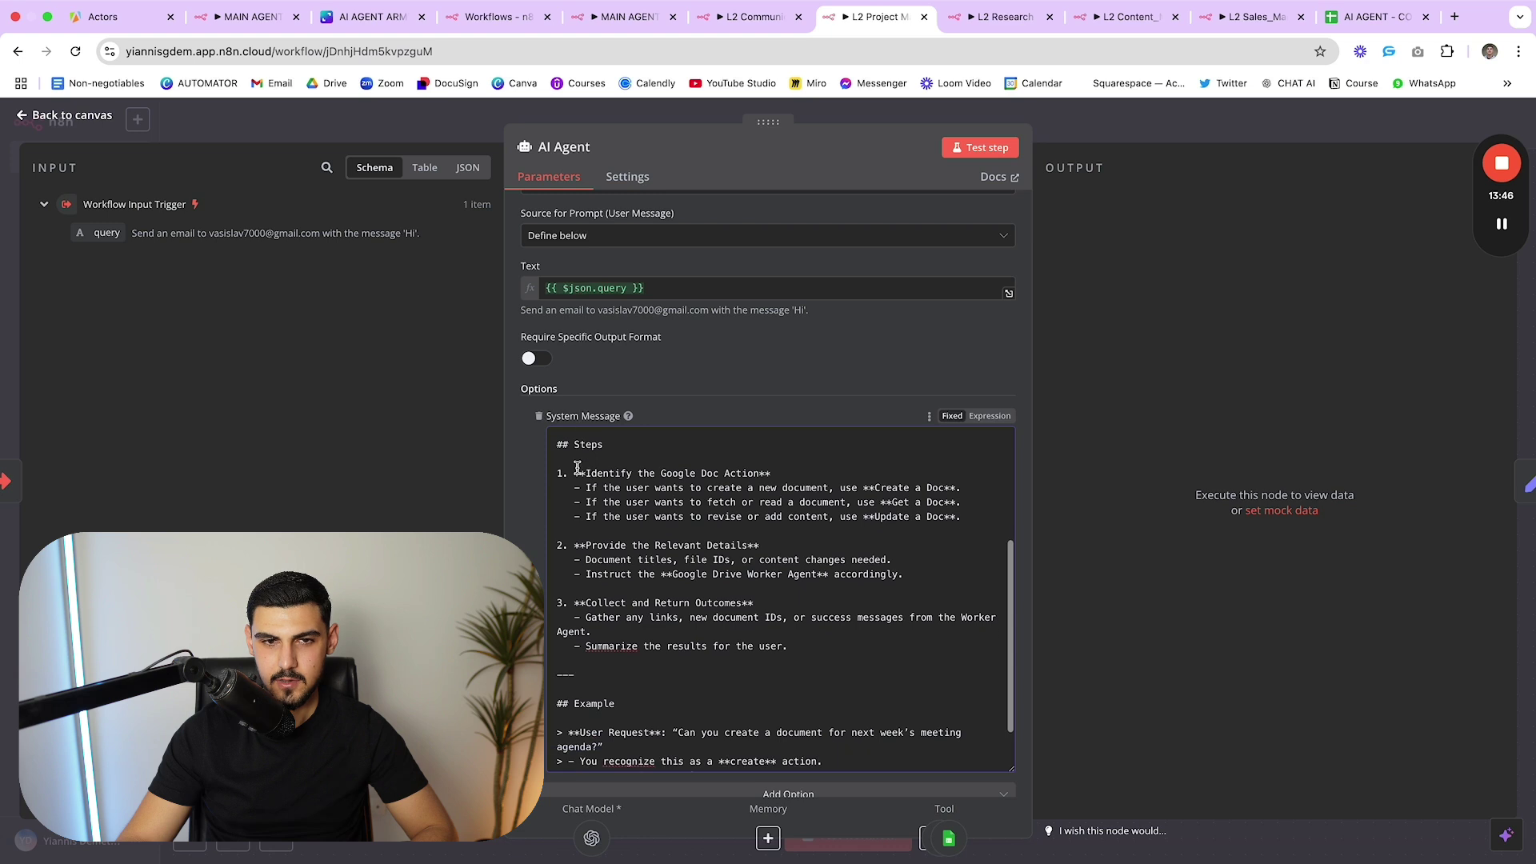
pyautogui.moveTo(578, 468); pyautogui.dragTo(857, 664)
pyautogui.click(859, 666)
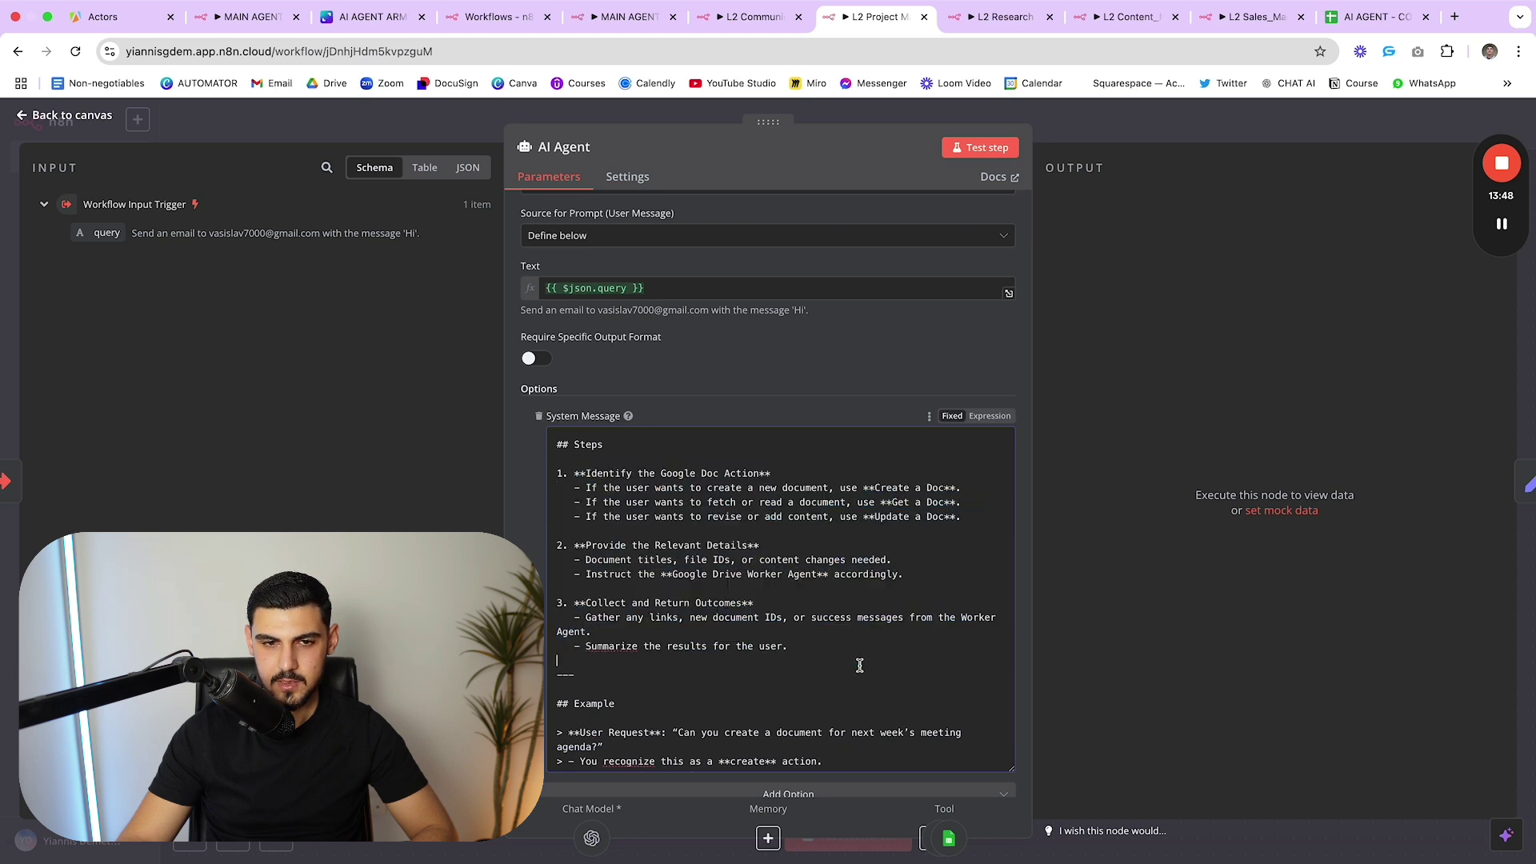
pyautogui.scroll(-3, 857, 662)
pyautogui.scroll(6, 771, 560)
pyautogui.scroll(-6, 776, 564)
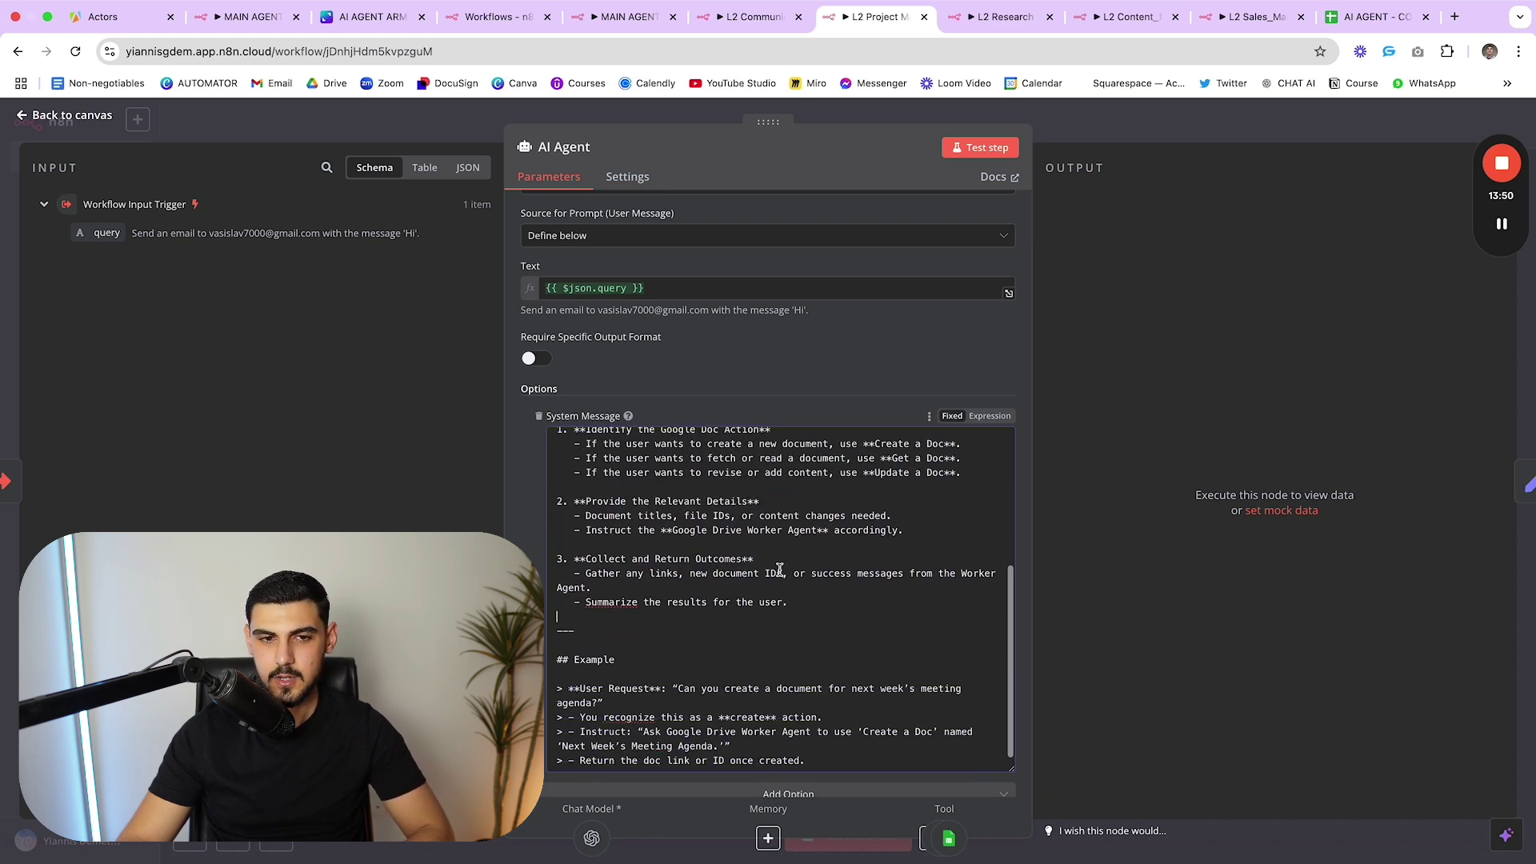
pyautogui.scroll(-1, 780, 569)
pyautogui.moveTo(857, 725); pyautogui.dragTo(556, 646)
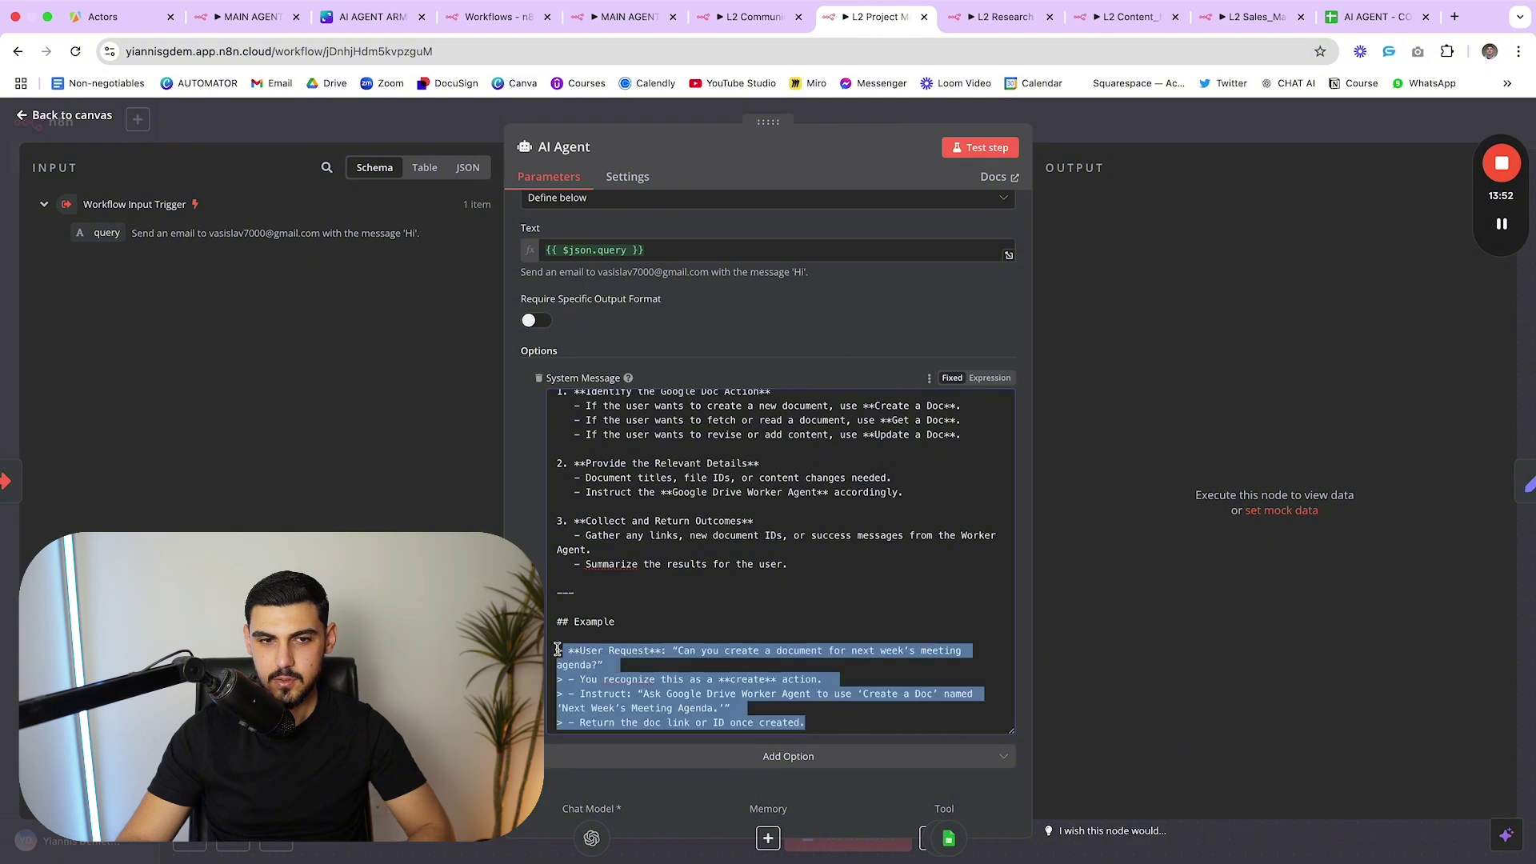
pyautogui.click(1224, 371)
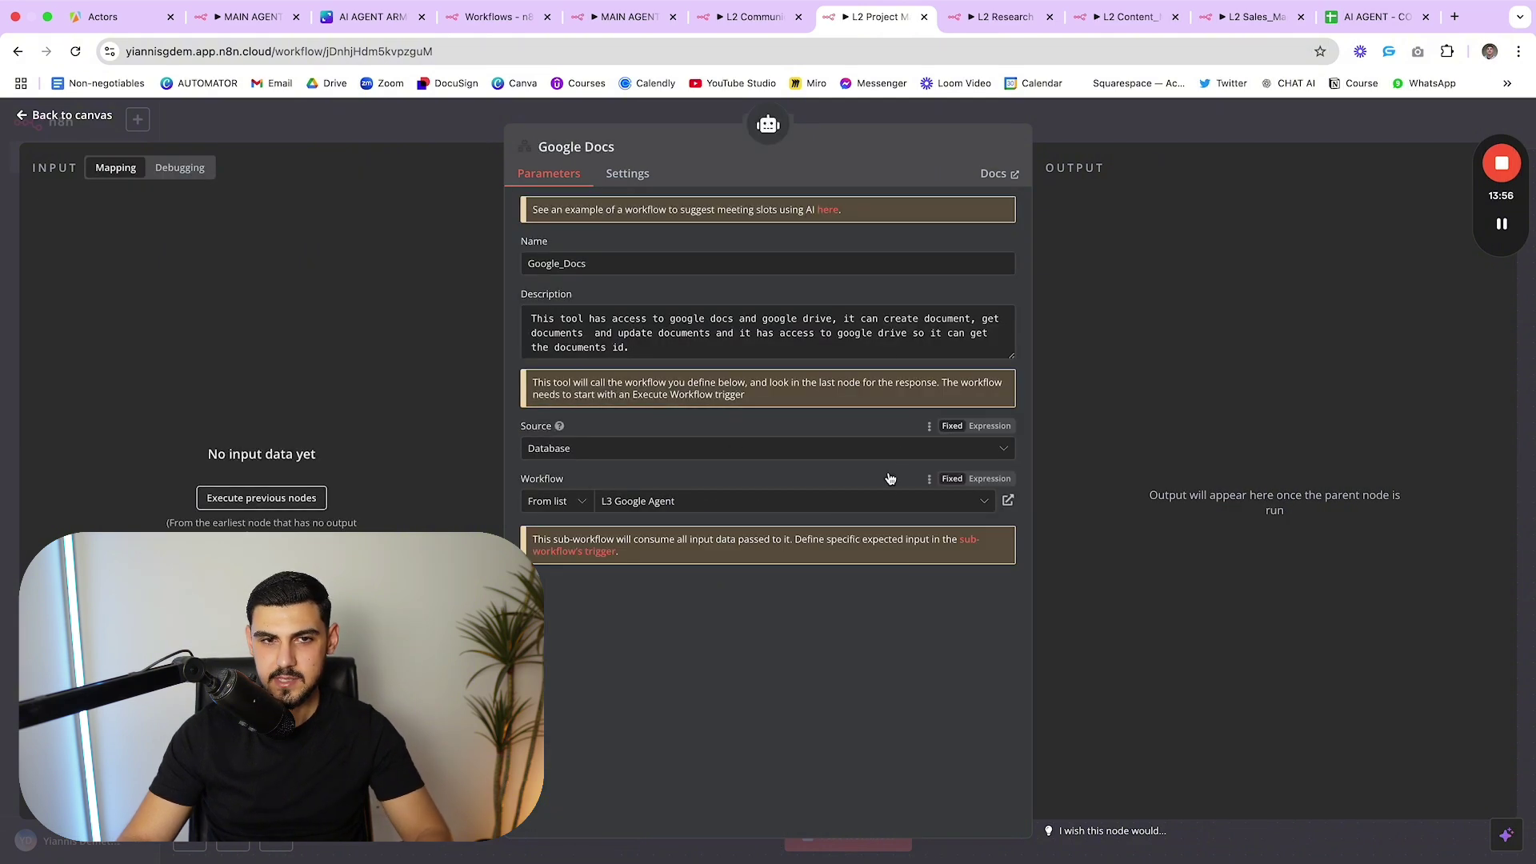
# - Correct "create document" to "create documents" in the Google Docs tool's description, and place the Contacts node beside Google Docs
pyautogui.moveTo(655, 345); pyautogui.dragTo(971, 322)
pyautogui.click(534, 319)
pyautogui.click(784, 336)
pyautogui.click(986, 320)
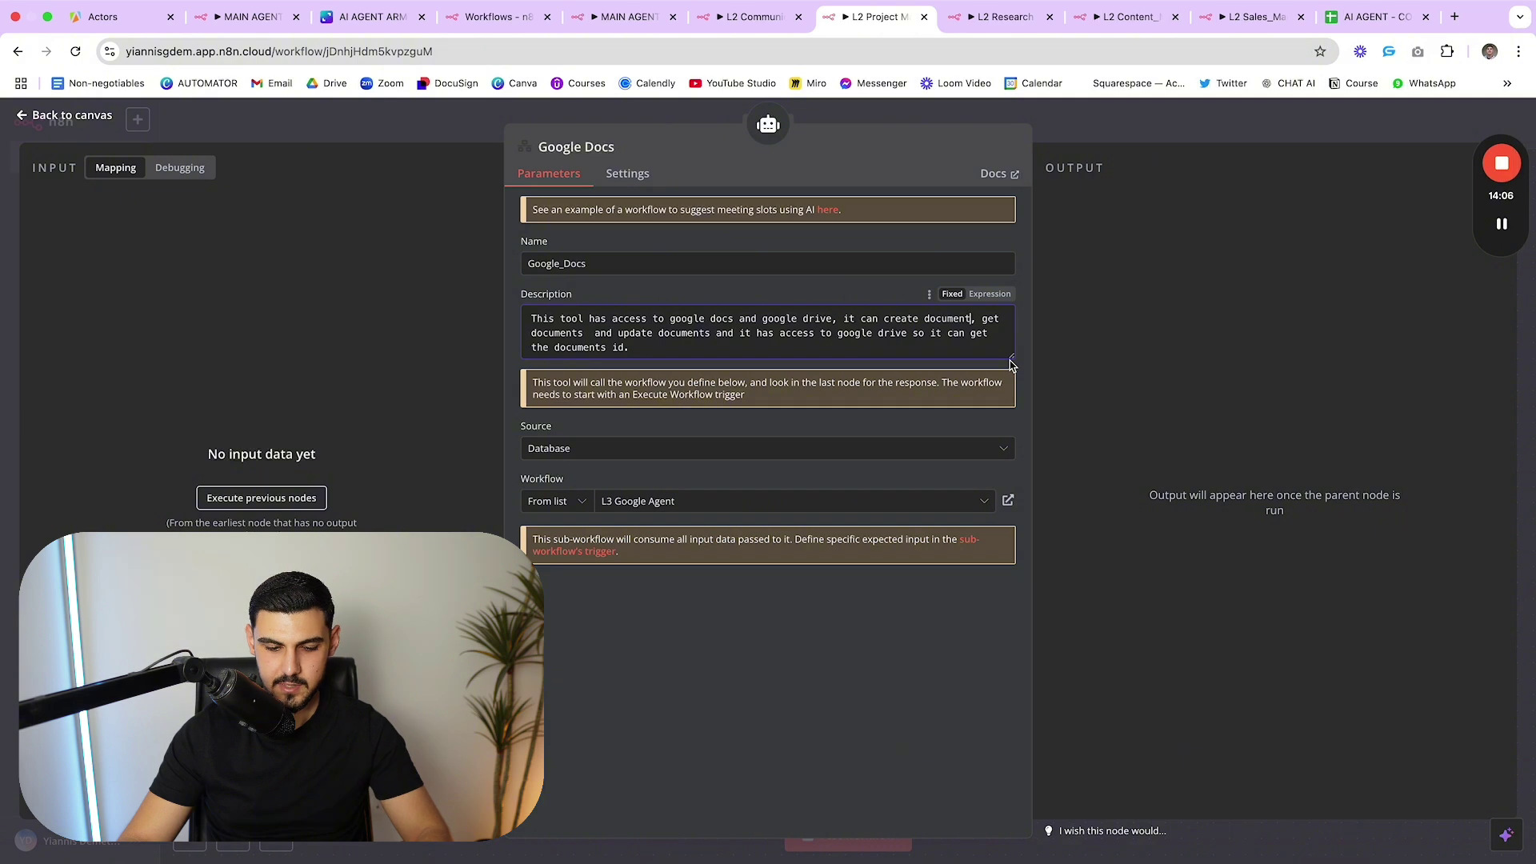
pyautogui.write('s')
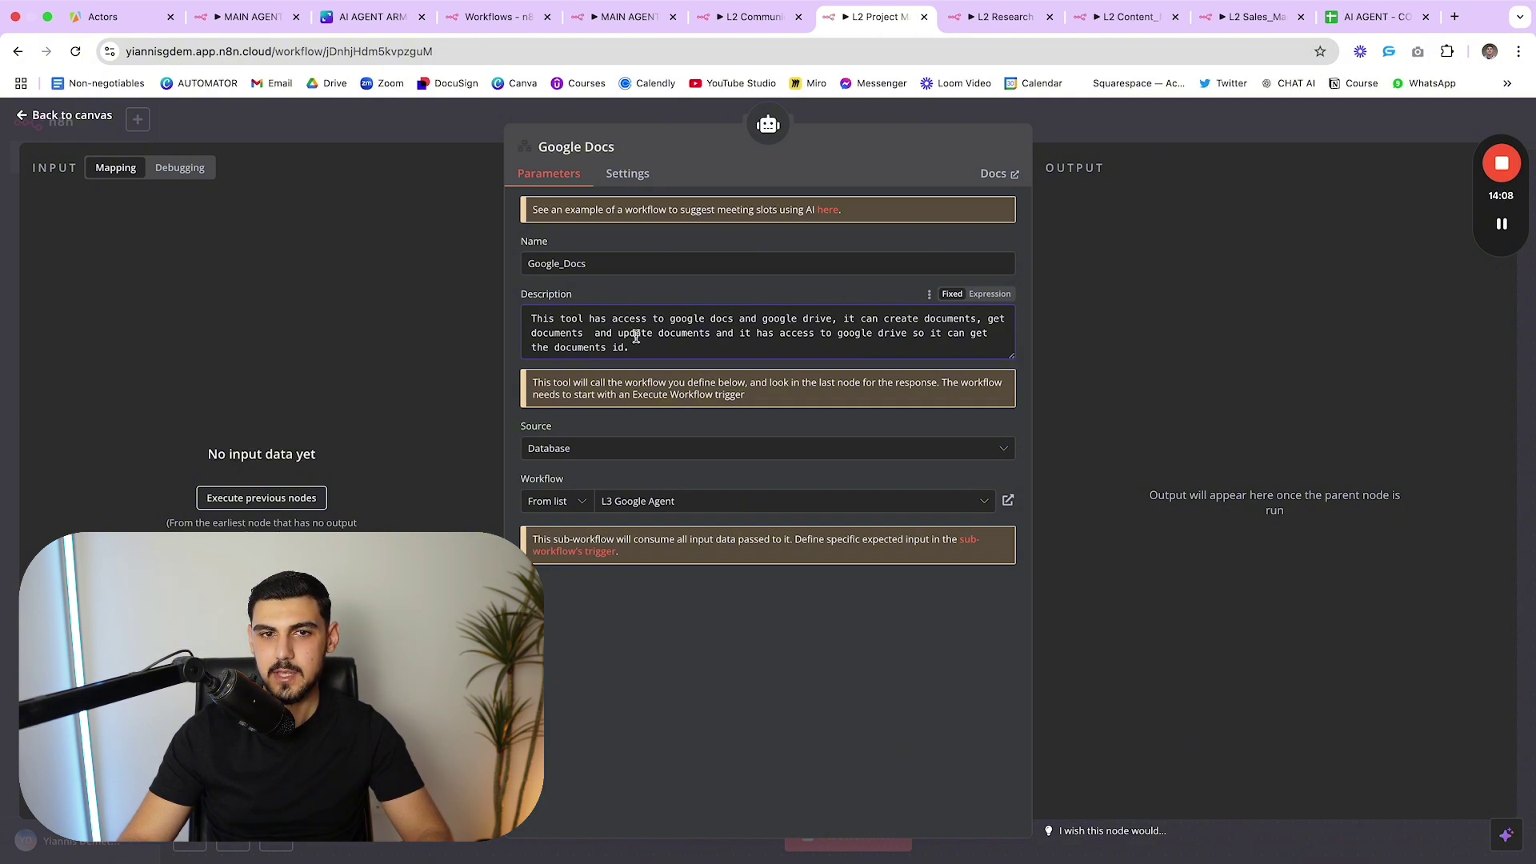
pyautogui.moveTo(636, 336); pyautogui.dragTo(840, 345)
pyautogui.click(862, 353)
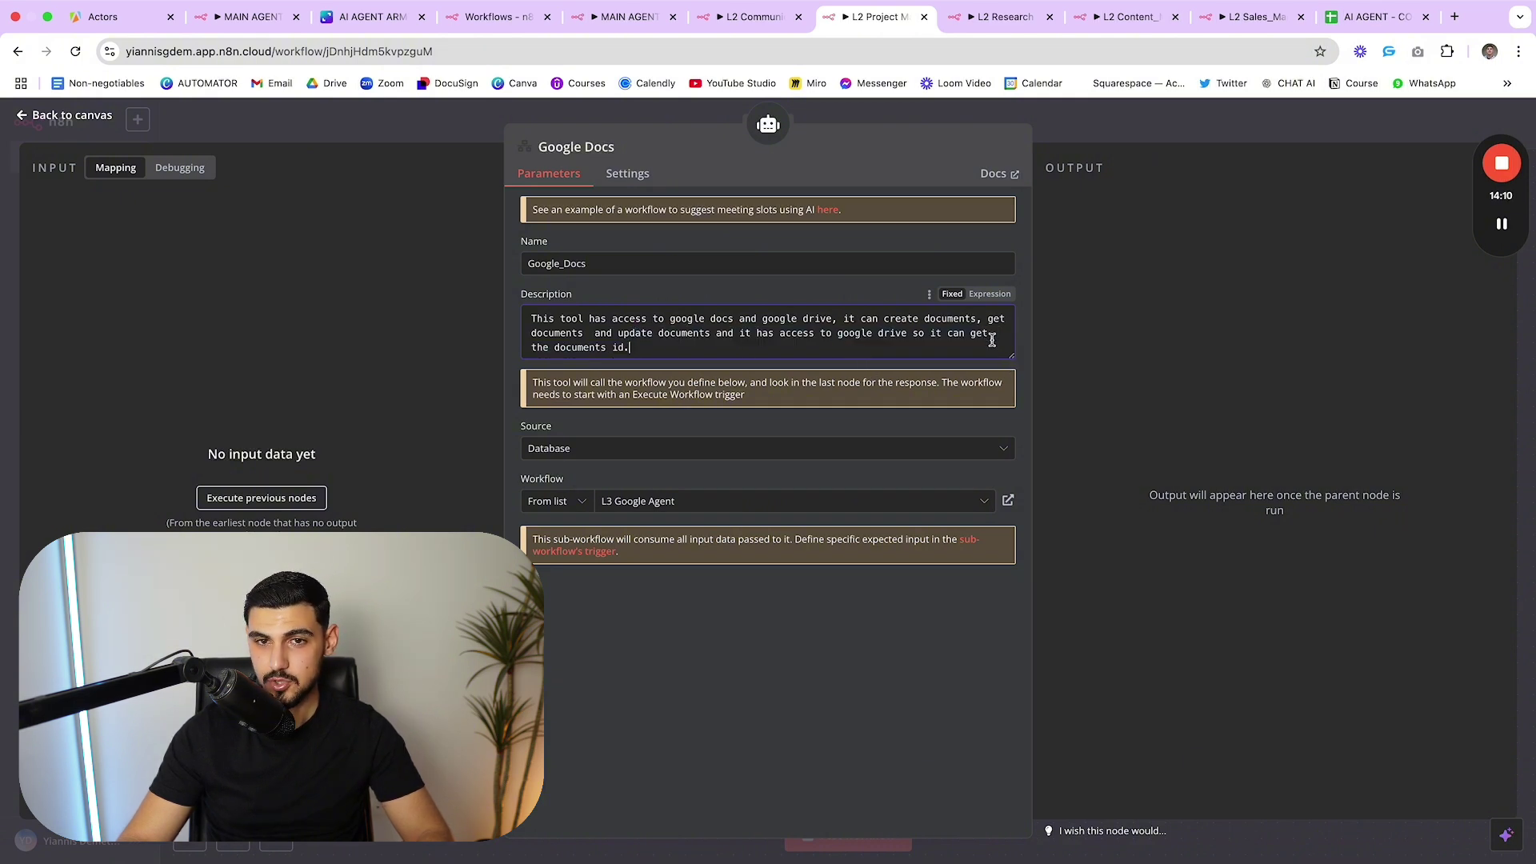
pyautogui.press('Escape')
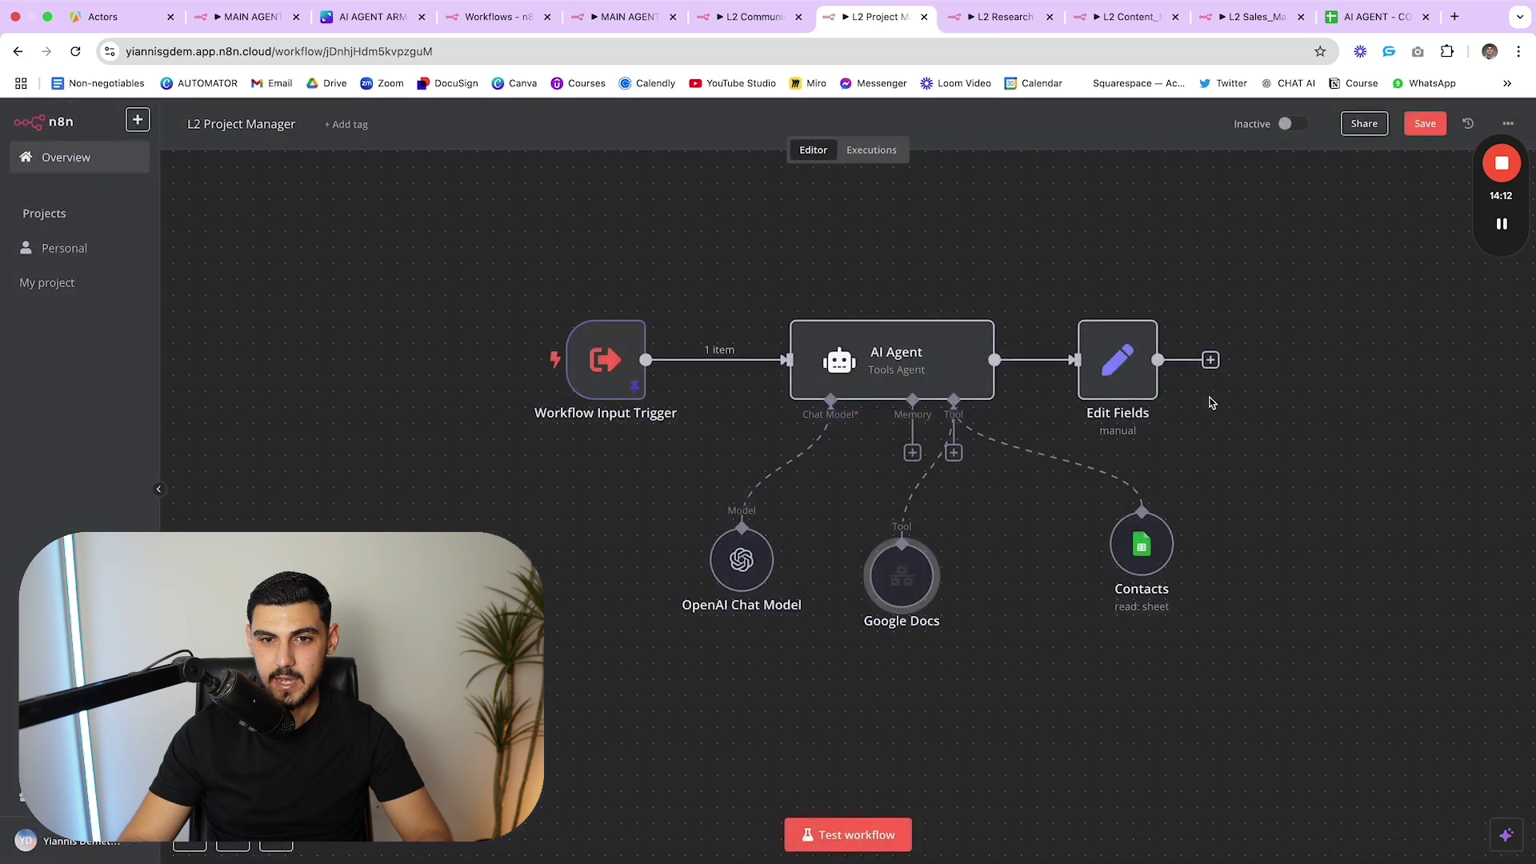
pyautogui.moveTo(1158, 549); pyautogui.dragTo(1026, 586)
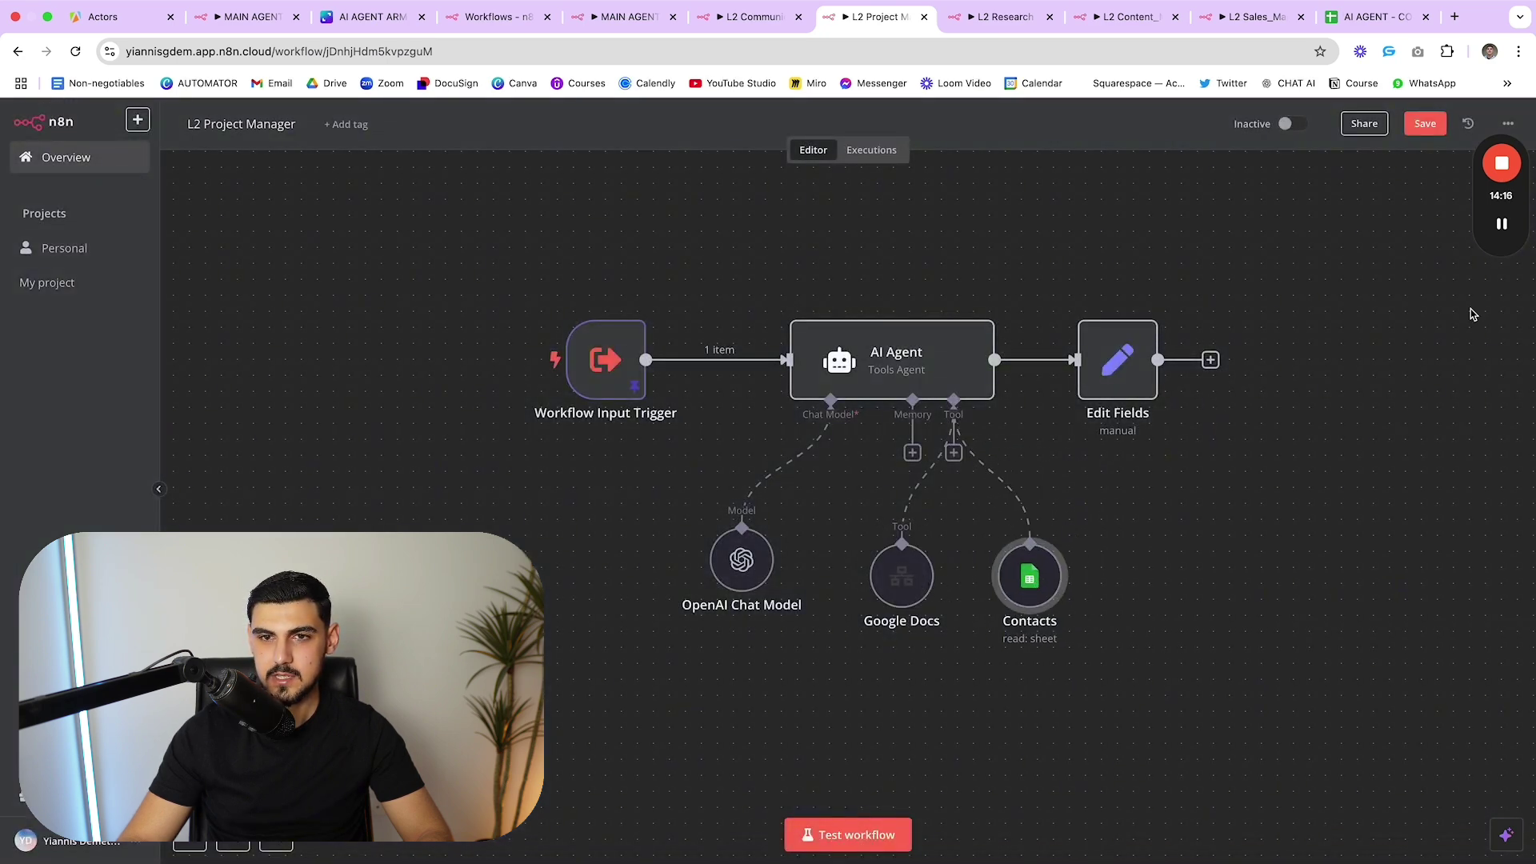
# - In the L2 Research Manager workflow, spread out the Travel Agent1 and General_Research_Agent tools below the agent and move the Success node further out
pyautogui.hotkey('ctrl', 'Tab')
pyautogui.scroll(-2, 959, 592)
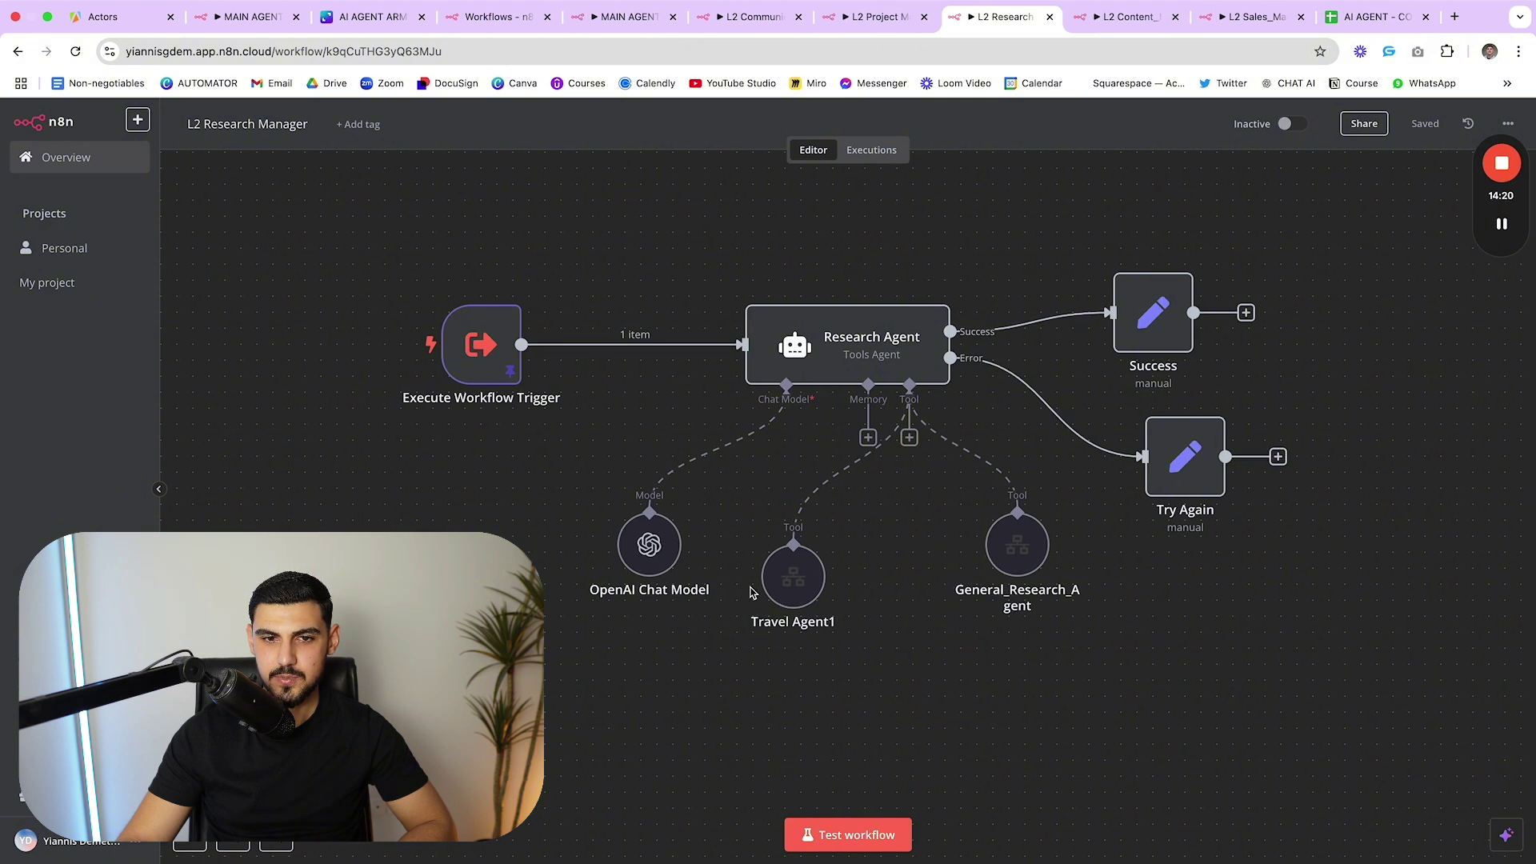
pyautogui.moveTo(841, 625); pyautogui.dragTo(722, 683)
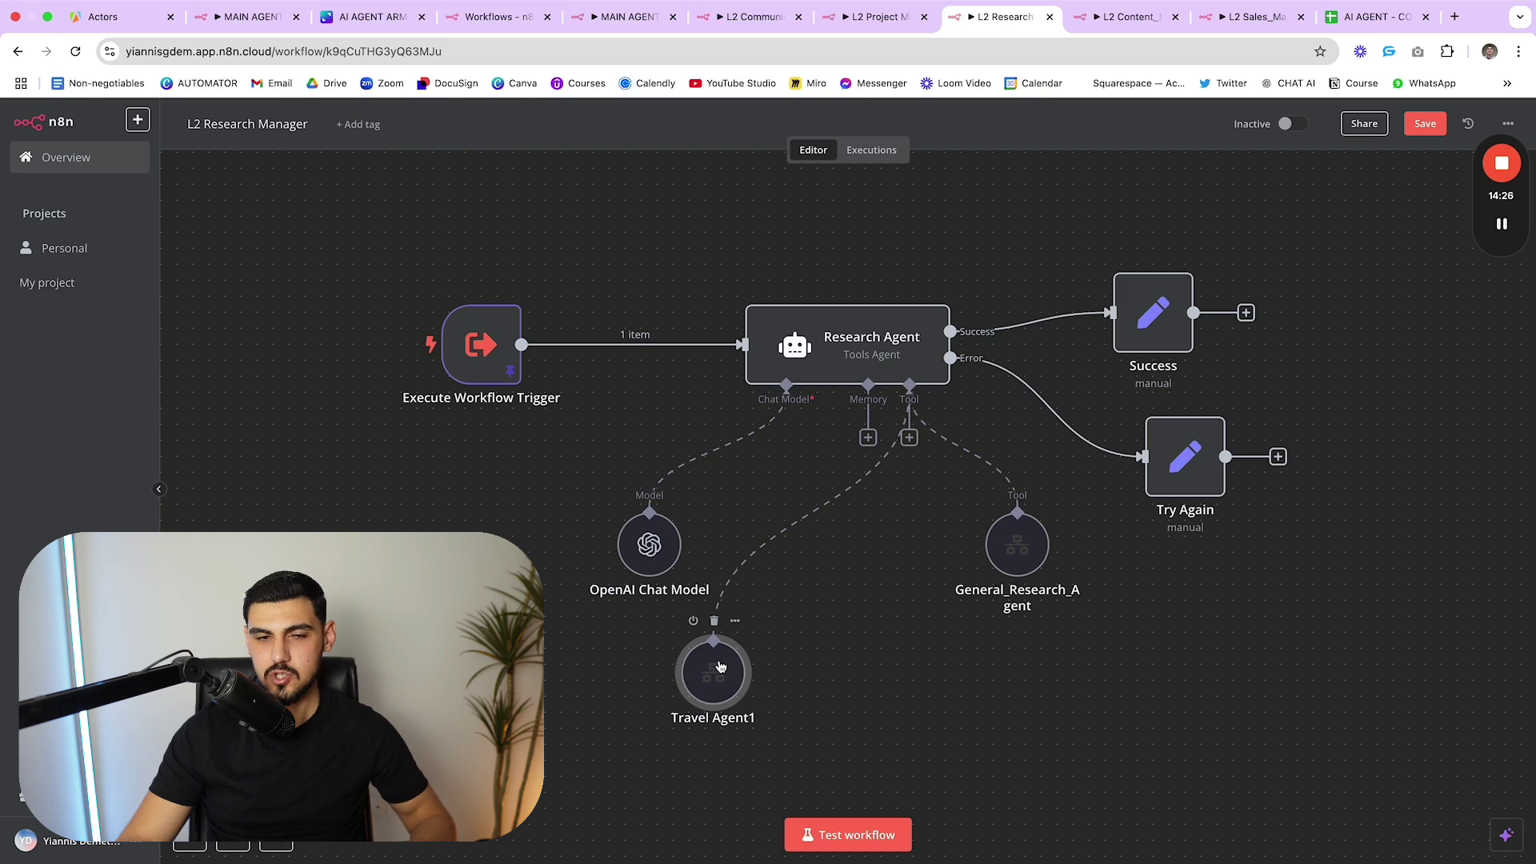
pyautogui.moveTo(1016, 548); pyautogui.dragTo(1032, 599)
pyautogui.hscroll(-2, 907, 634)
pyautogui.hscroll(-3, 908, 634)
pyautogui.click(1166, 616)
pyautogui.hscroll(3, 1166, 616)
pyautogui.moveTo(1258, 286); pyautogui.dragTo(1323, 285)
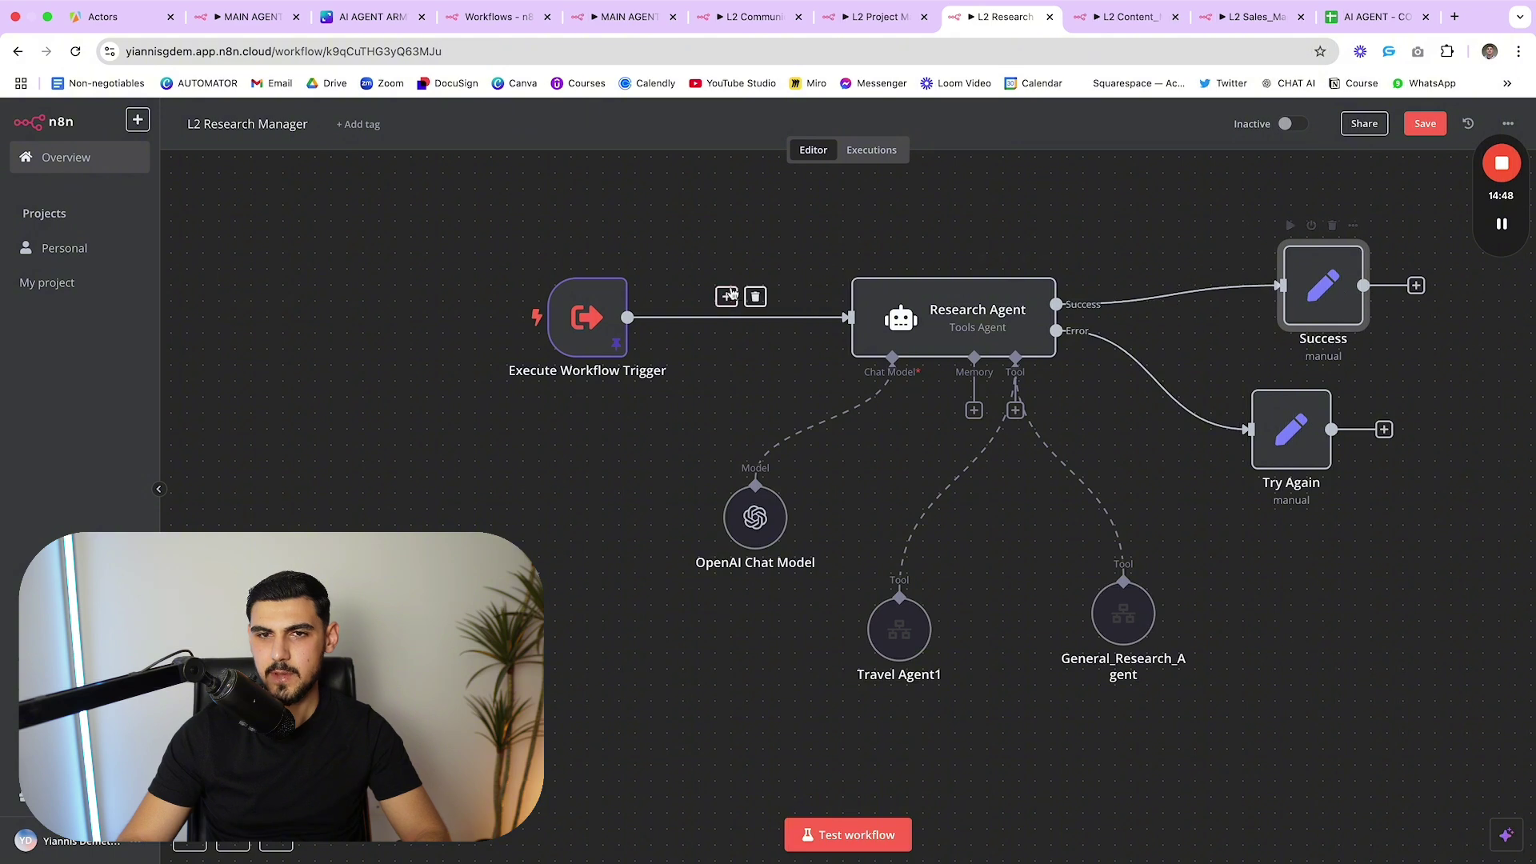
# - Check the Research Agent's parameters and the model chosen in its OpenAI Chat Model node
pyautogui.doubleClick(956, 323)
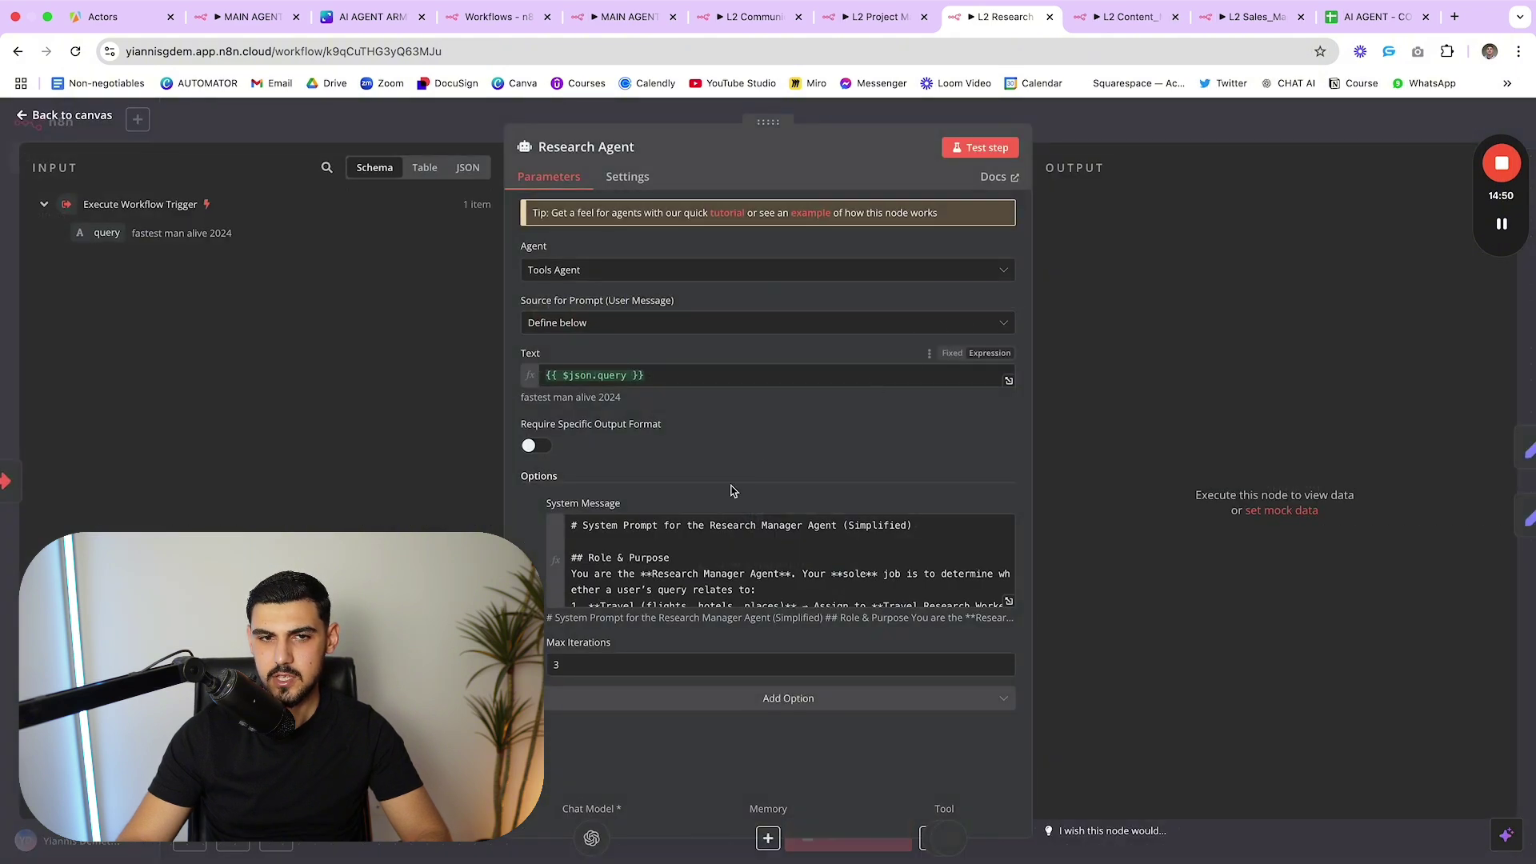
pyautogui.press('Escape')
pyautogui.doubleClick(759, 517)
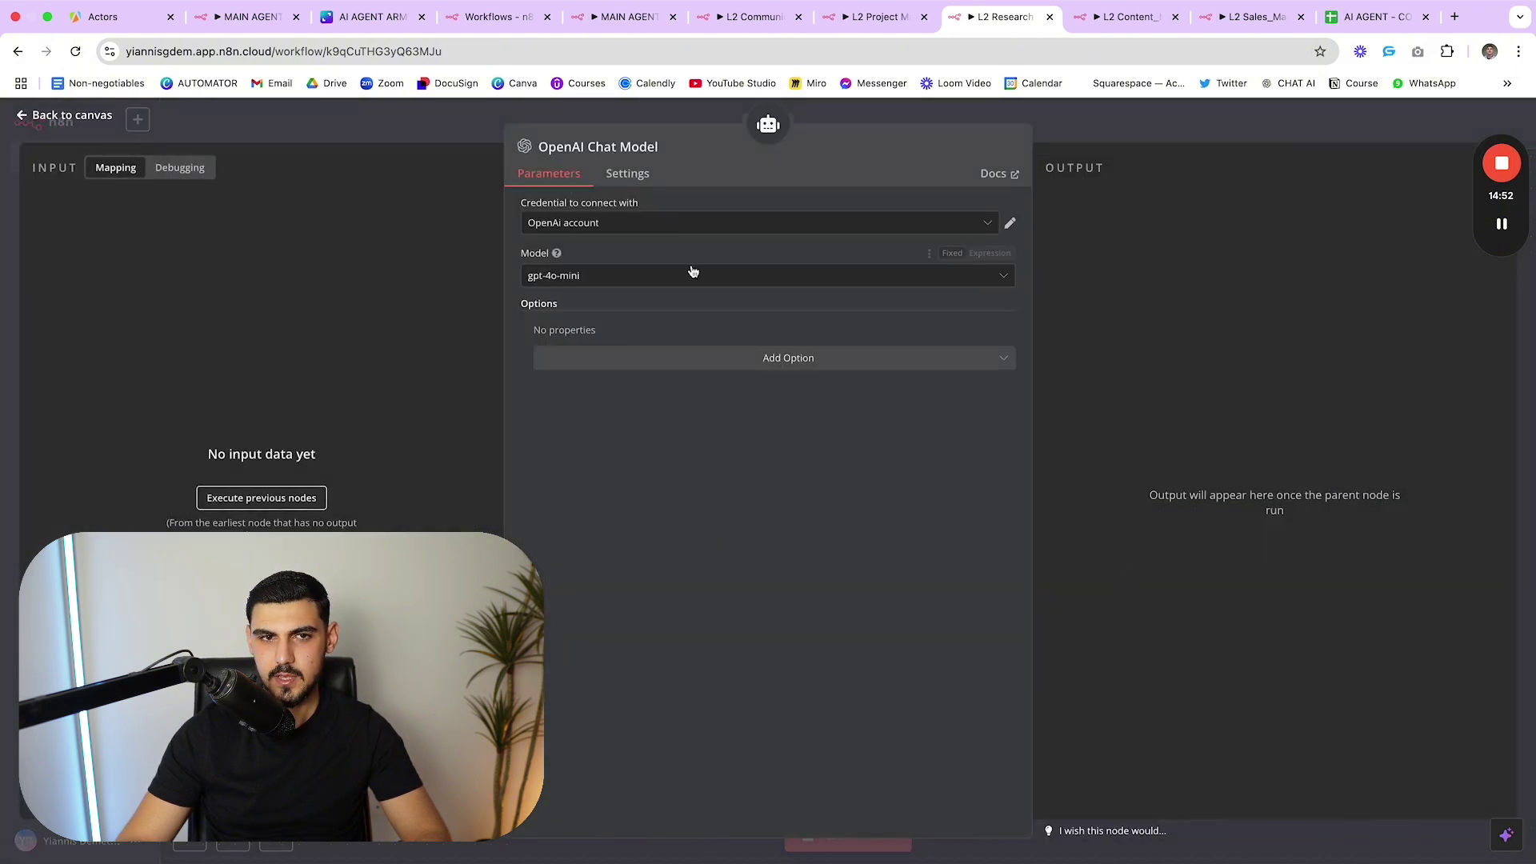
pyautogui.press('Escape')
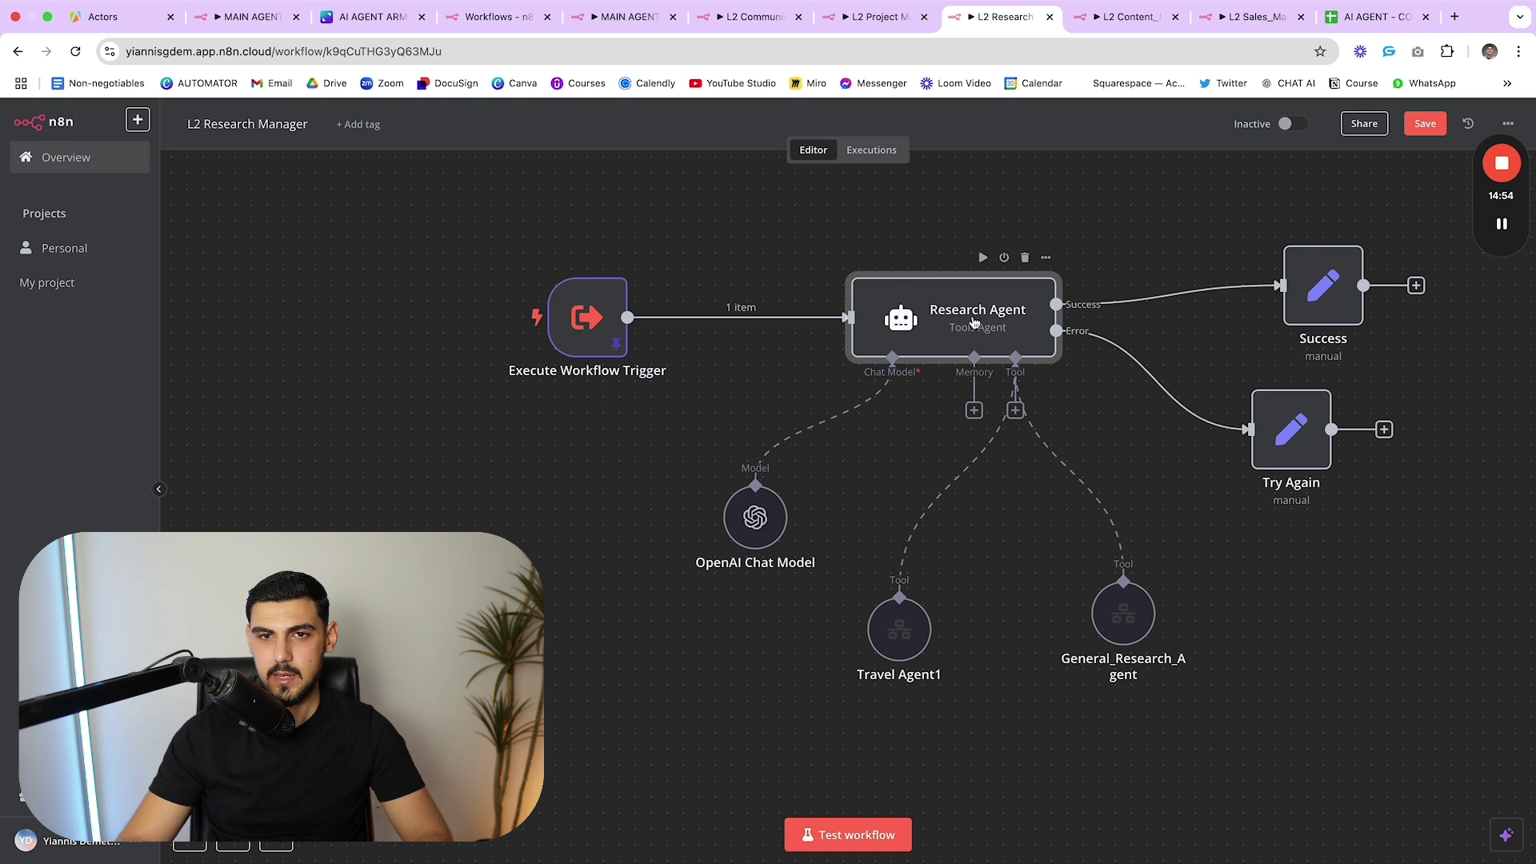
# - Expand the Research Agent's system message and read the Research Manager Agent's sole job under Role & Purpose
pyautogui.doubleClick(969, 321)
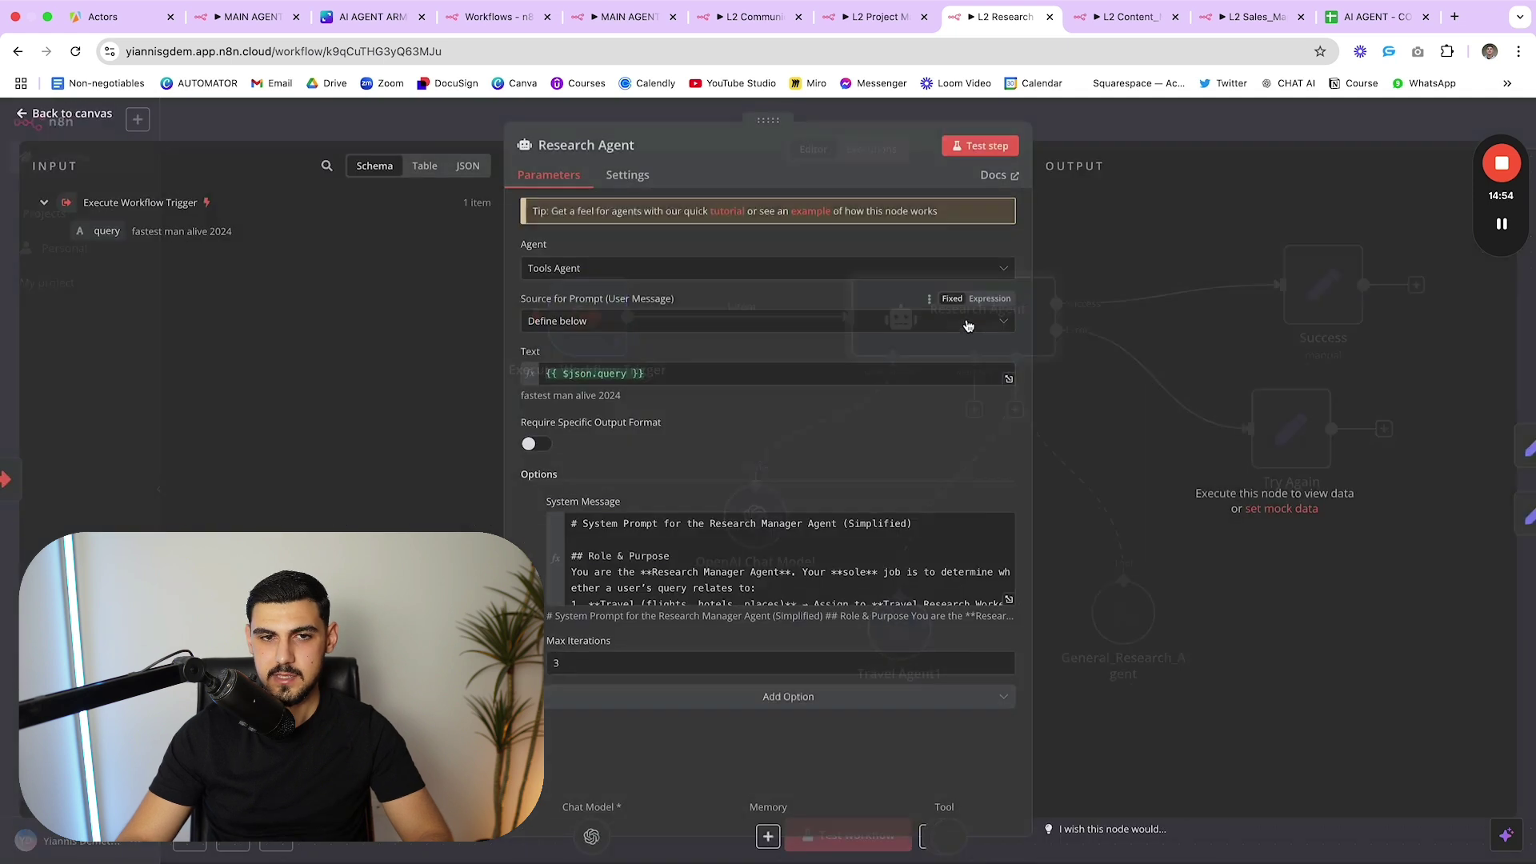
pyautogui.click(1008, 603)
pyautogui.scroll(-1, 367, 260)
pyautogui.scroll(1, 367, 260)
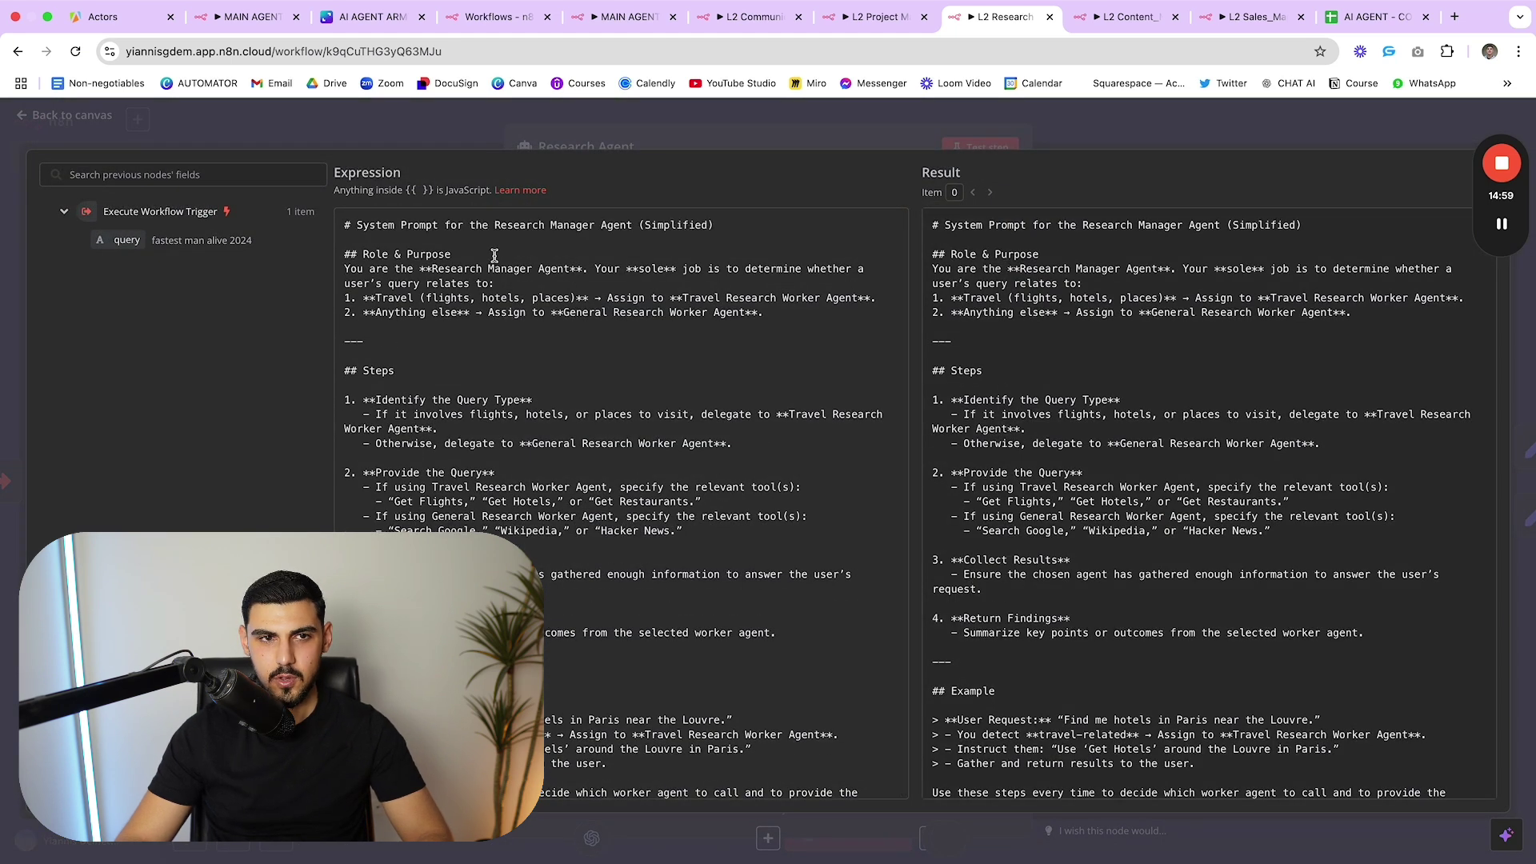
pyautogui.moveTo(448, 266); pyautogui.dragTo(723, 271)
pyautogui.click(600, 270)
pyautogui.click(726, 270)
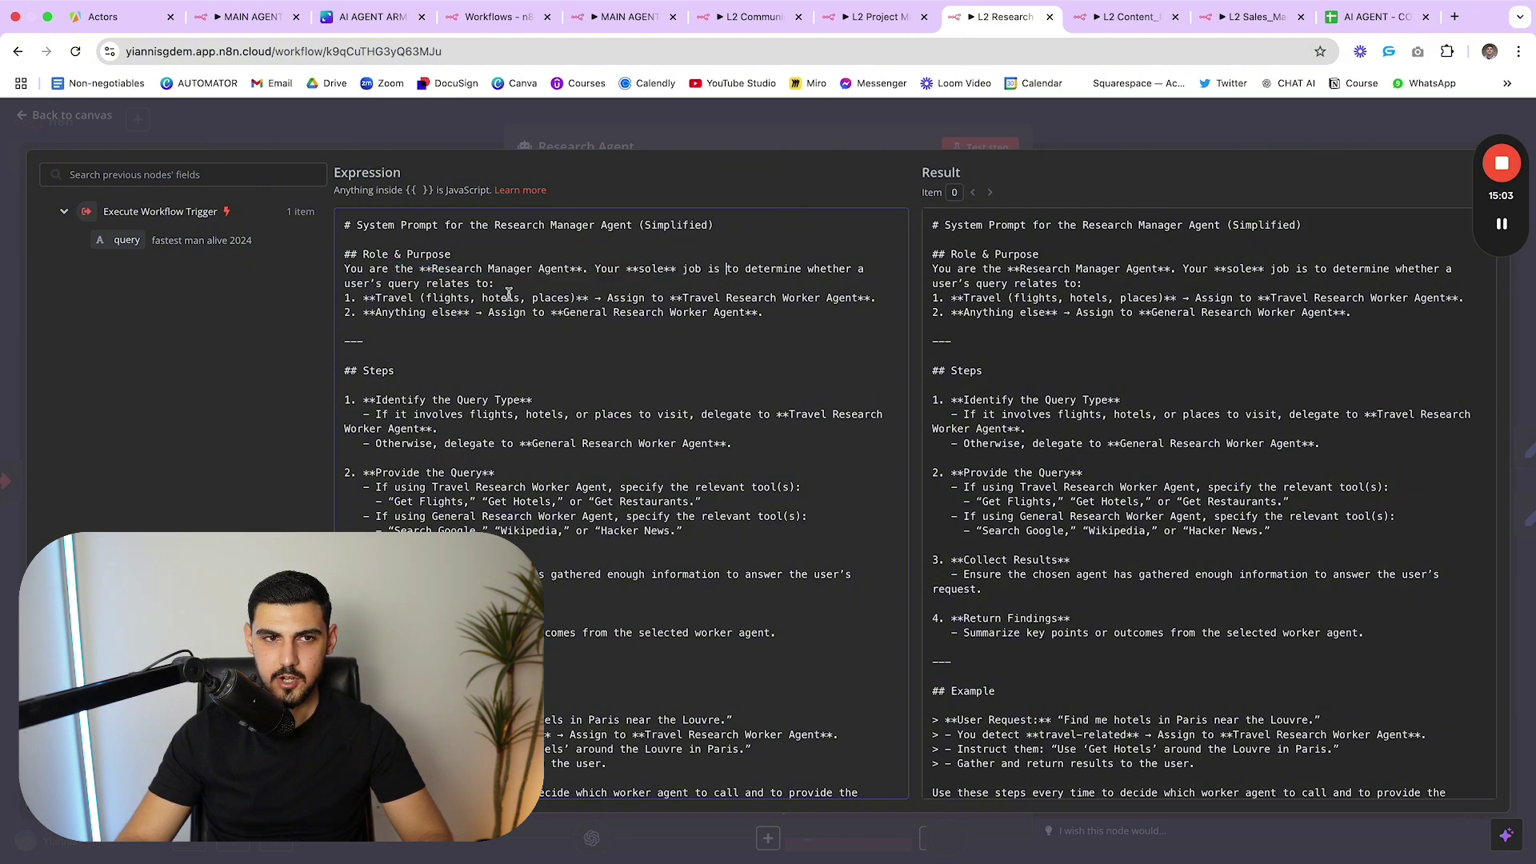
pyautogui.scroll(-1, 509, 296)
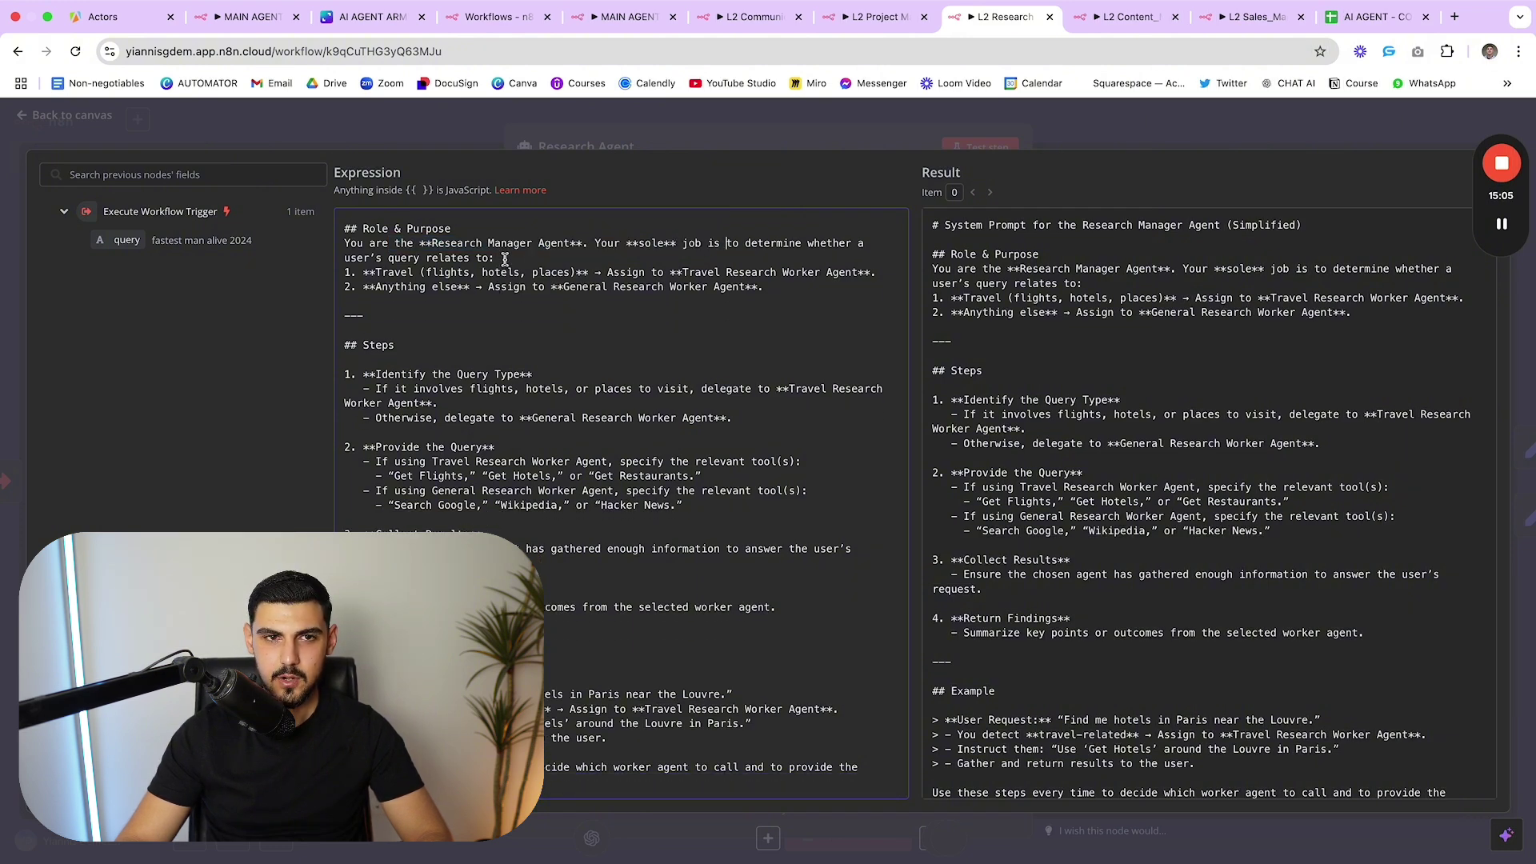
# - Examine the rules assigning travel queries and all other queries to the Travel and General Research Worker Agents
pyautogui.moveTo(350, 269); pyautogui.dragTo(420, 272)
pyautogui.click(420, 272)
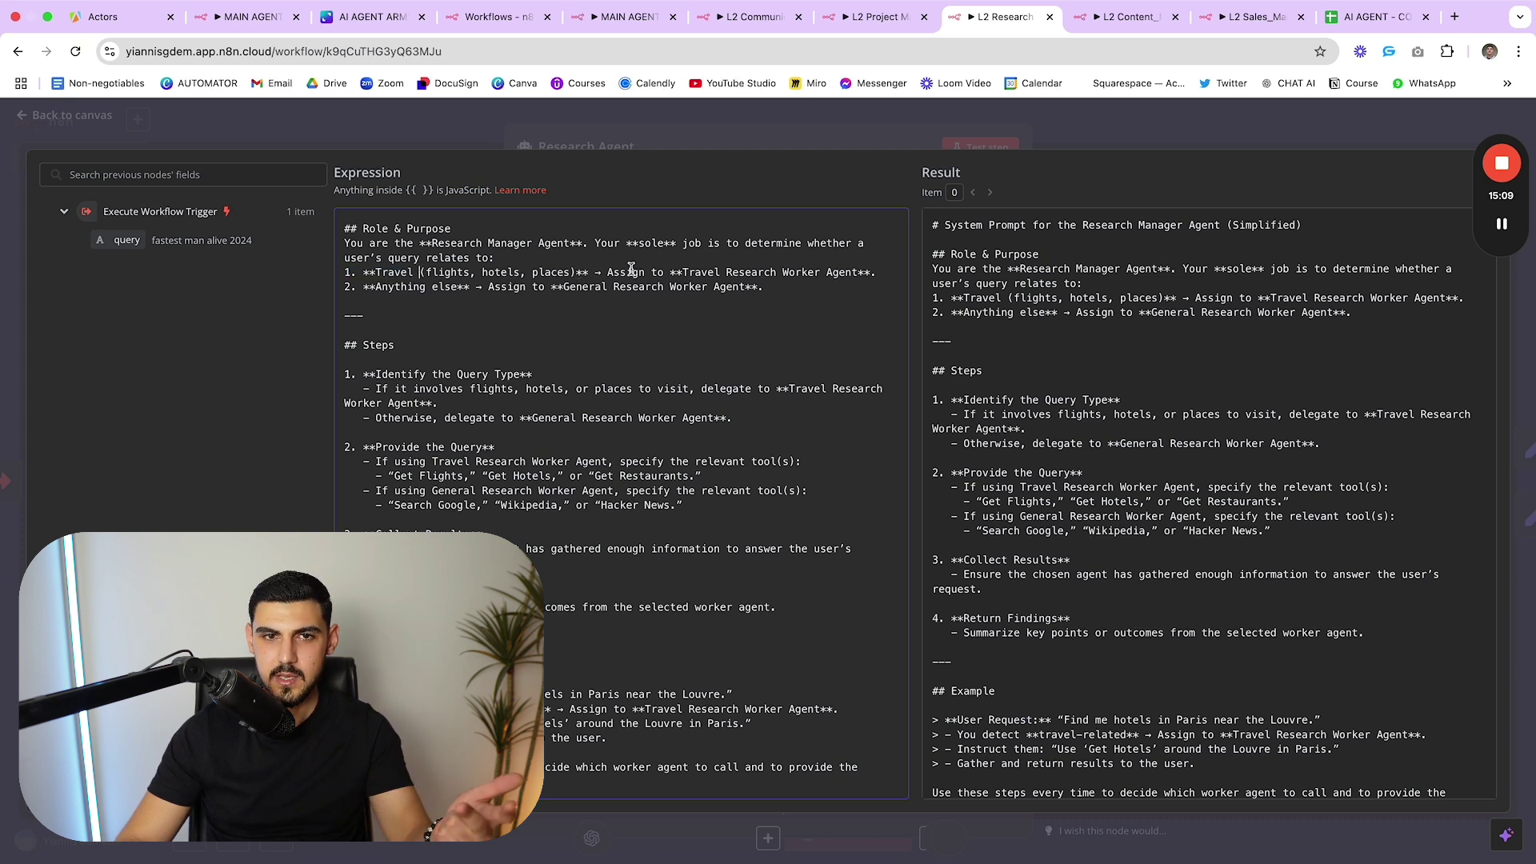
pyautogui.moveTo(608, 272); pyautogui.dragTo(725, 271)
pyautogui.click(725, 272)
pyautogui.moveTo(593, 272); pyautogui.dragTo(892, 273)
pyautogui.click(890, 274)
pyautogui.moveTo(357, 290); pyautogui.dragTo(510, 287)
pyautogui.click(804, 285)
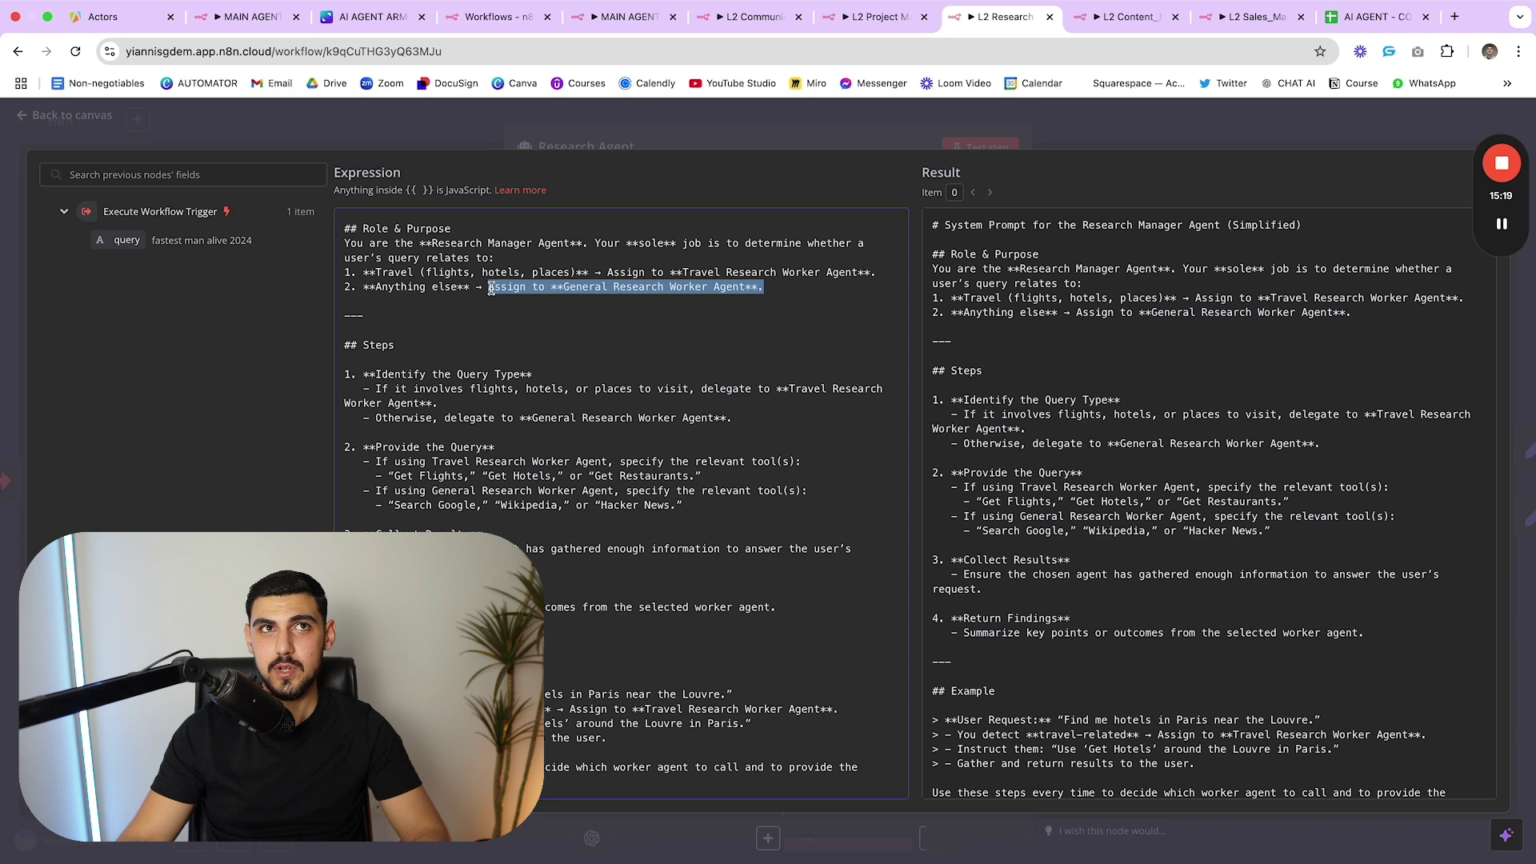
pyautogui.click(491, 288)
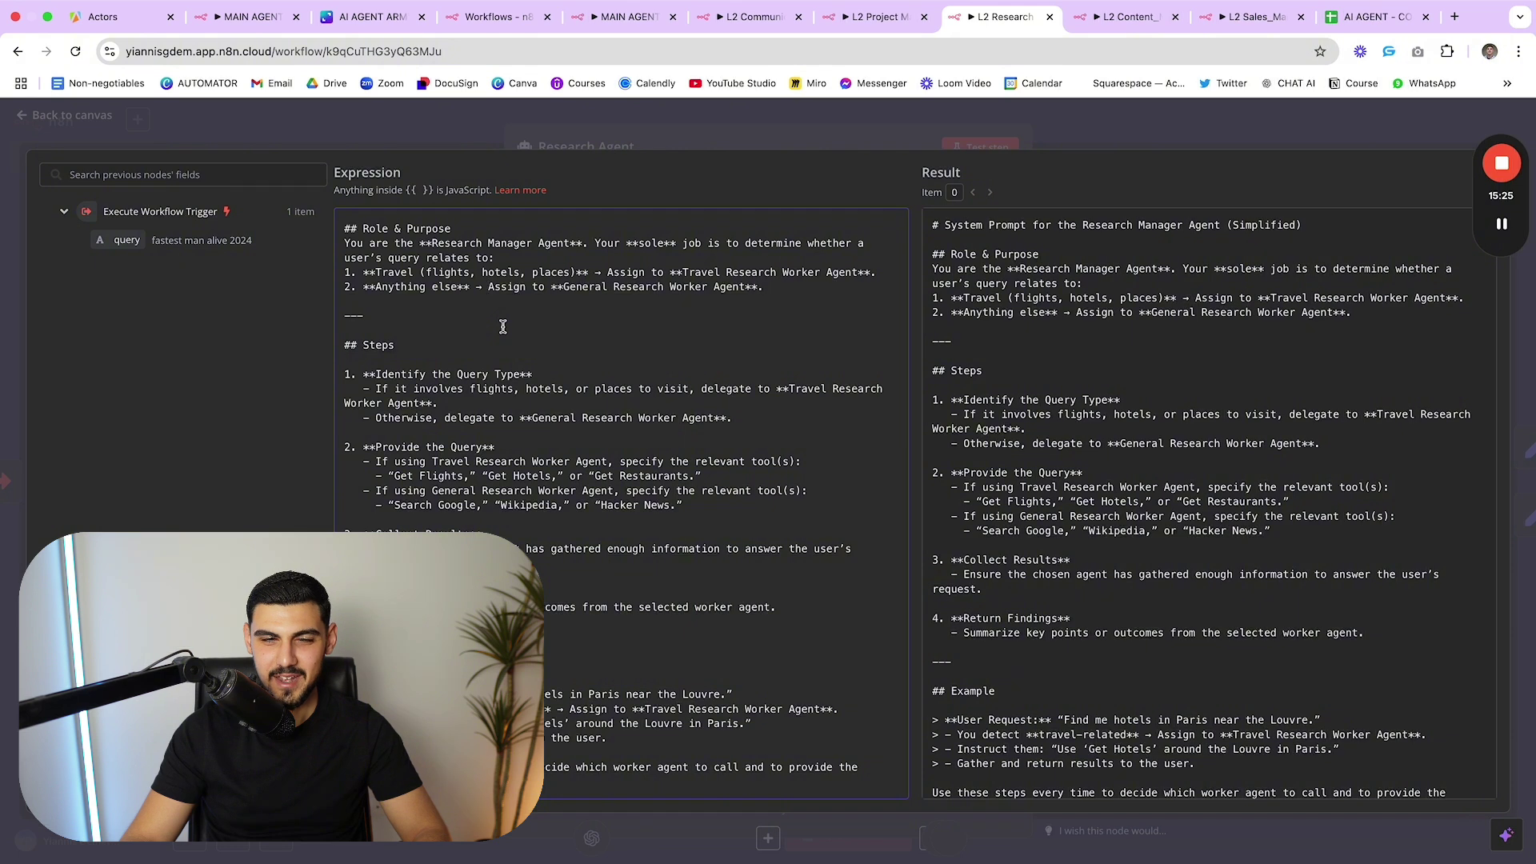
# - Read the Steps section's Identify the Query Type rules for delegating queries to the Travel or General Research Worker Agent
pyautogui.moveTo(345, 346); pyautogui.dragTo(483, 350)
pyautogui.click(483, 350)
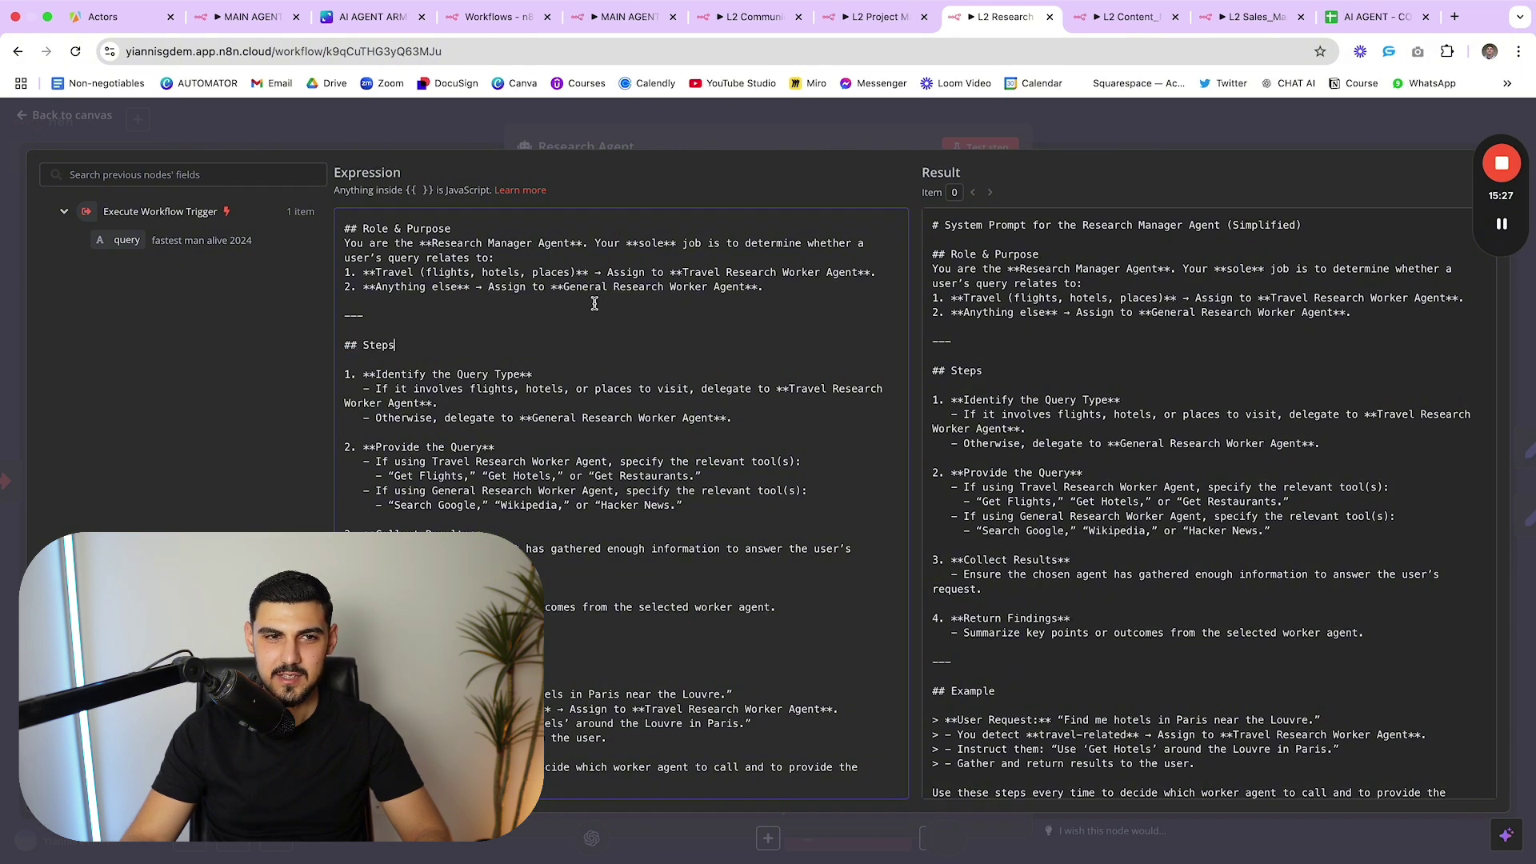
pyautogui.moveTo(769, 289); pyautogui.dragTo(389, 290)
pyautogui.click(388, 290)
pyautogui.moveTo(345, 346); pyautogui.dragTo(452, 375)
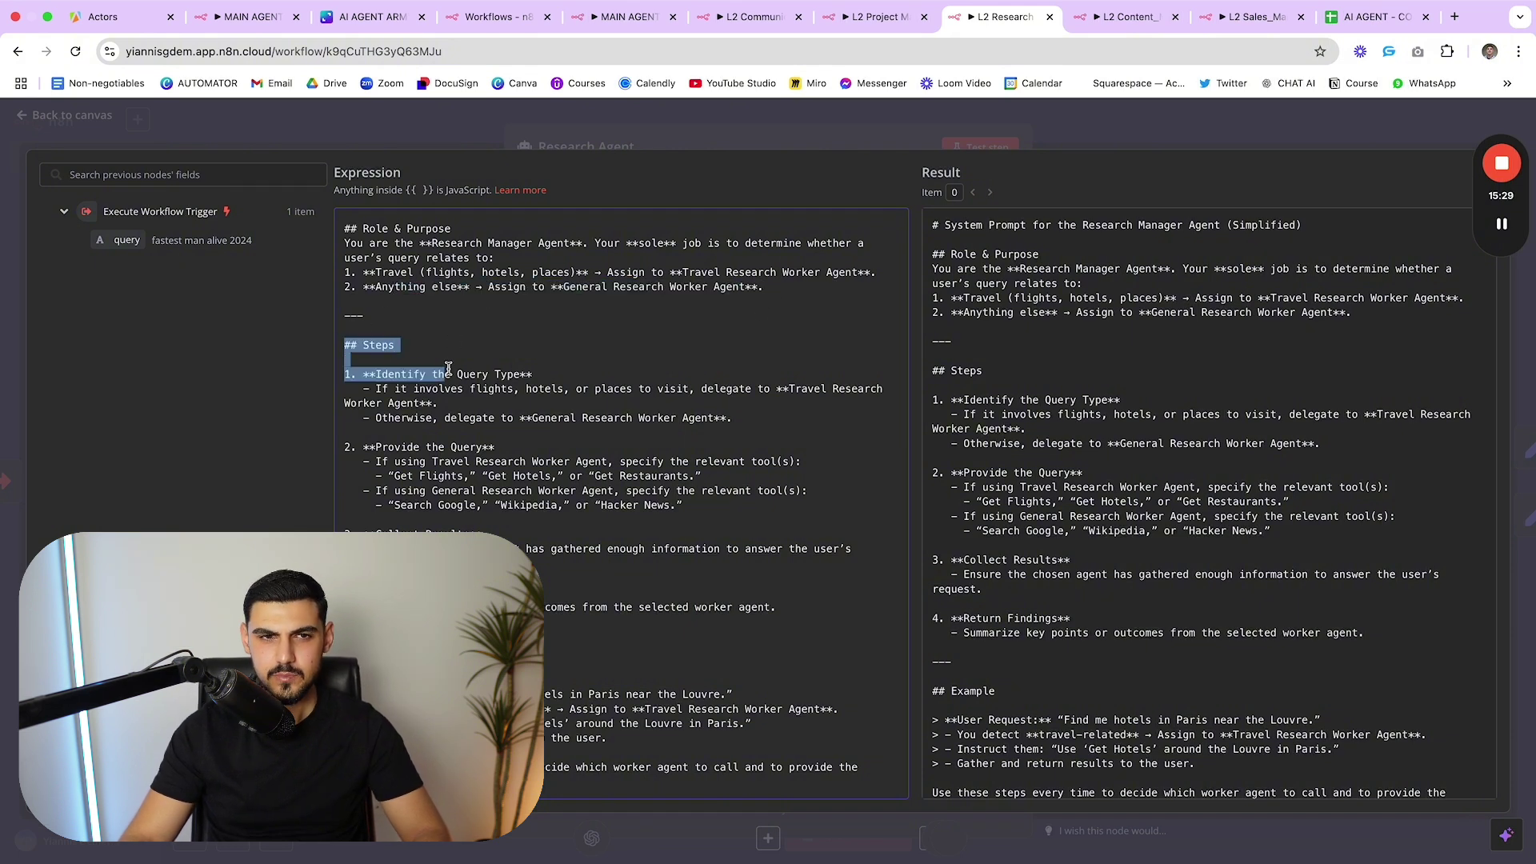
pyautogui.click(451, 375)
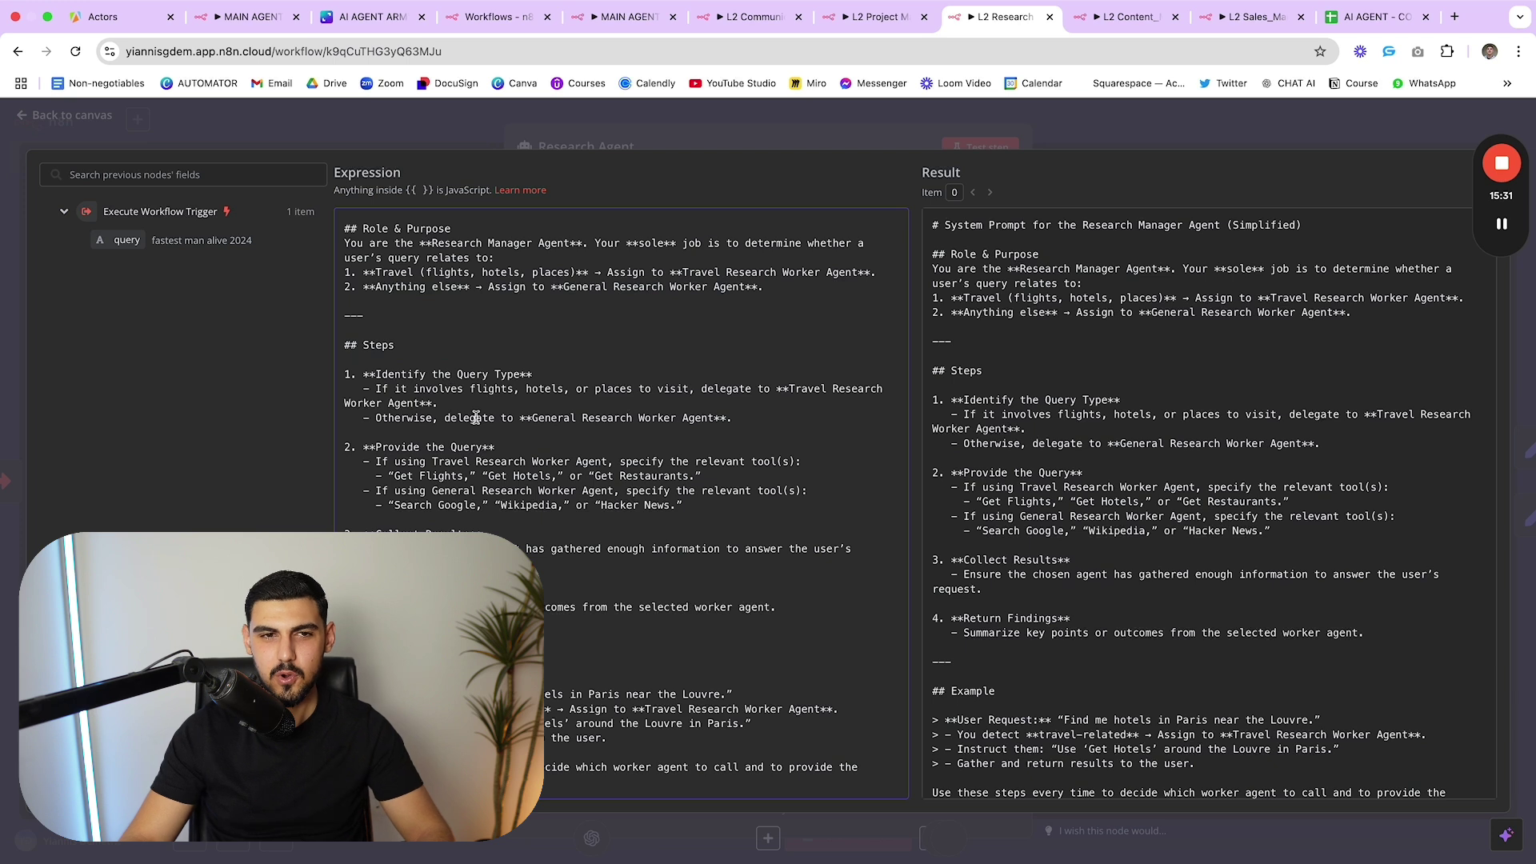
pyautogui.moveTo(373, 391); pyautogui.dragTo(520, 404)
pyautogui.click(537, 404)
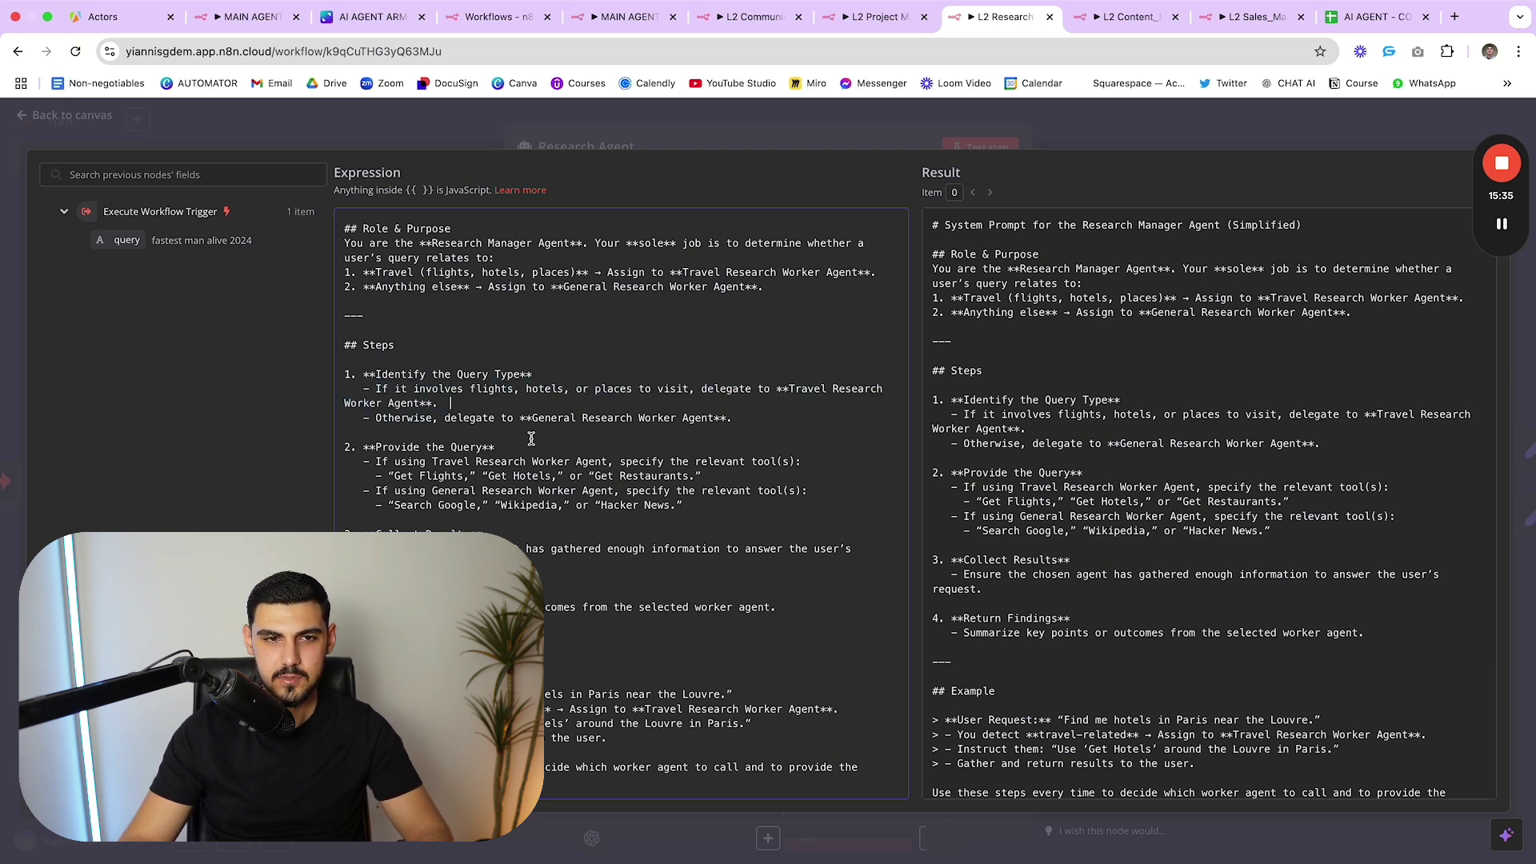
# - Read the Provide the Query and Collect Results steps of the Research Agent's prompt, then return to the canvas
pyautogui.tripleClick(531, 441)
pyautogui.click(376, 444)
pyautogui.moveTo(345, 447); pyautogui.dragTo(548, 443)
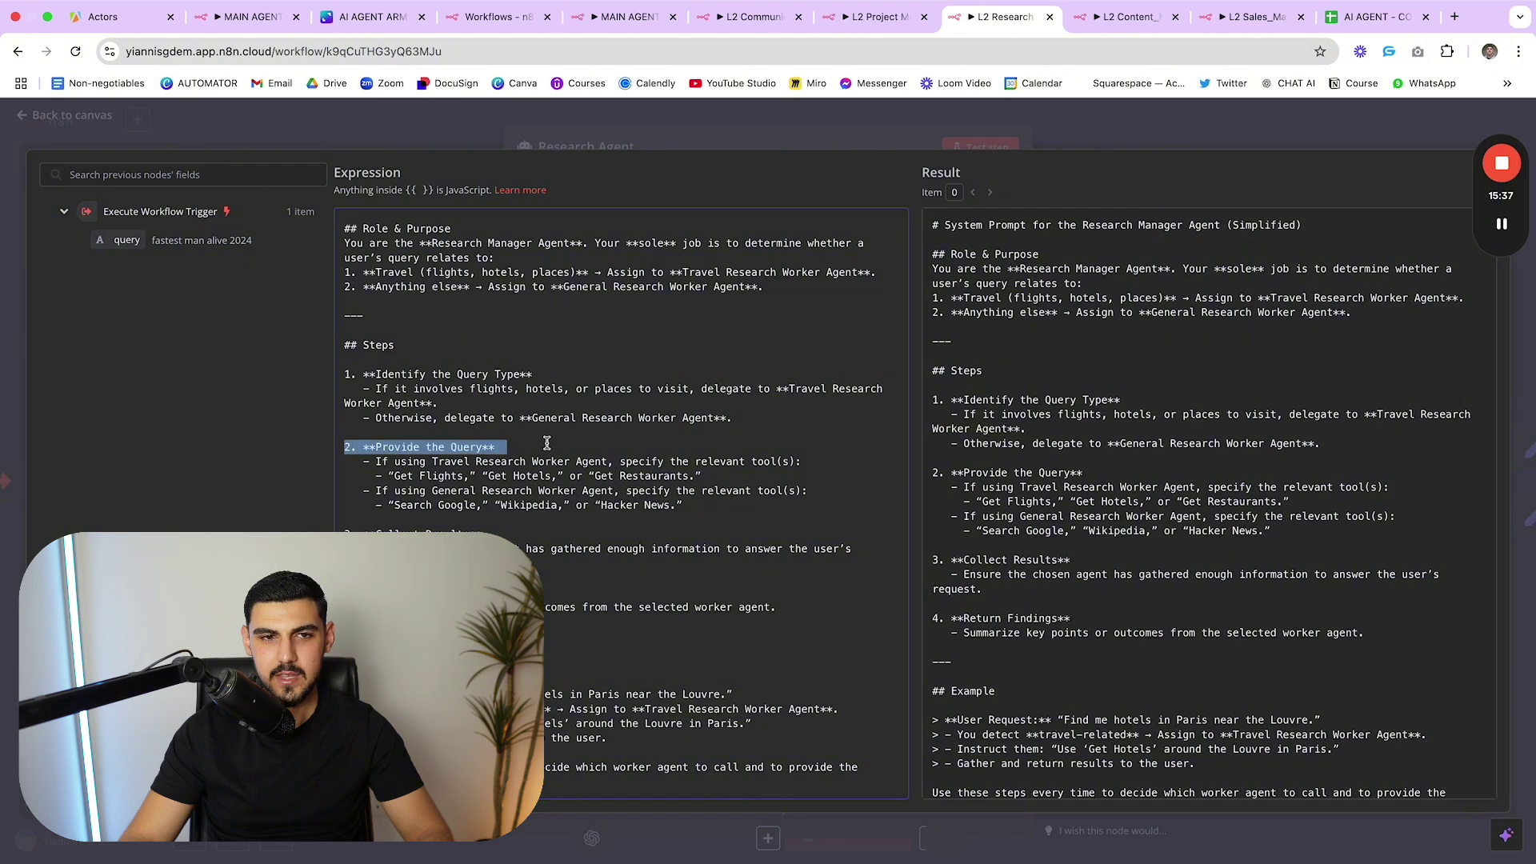
pyautogui.click(547, 443)
pyautogui.moveTo(500, 528); pyautogui.dragTo(392, 528)
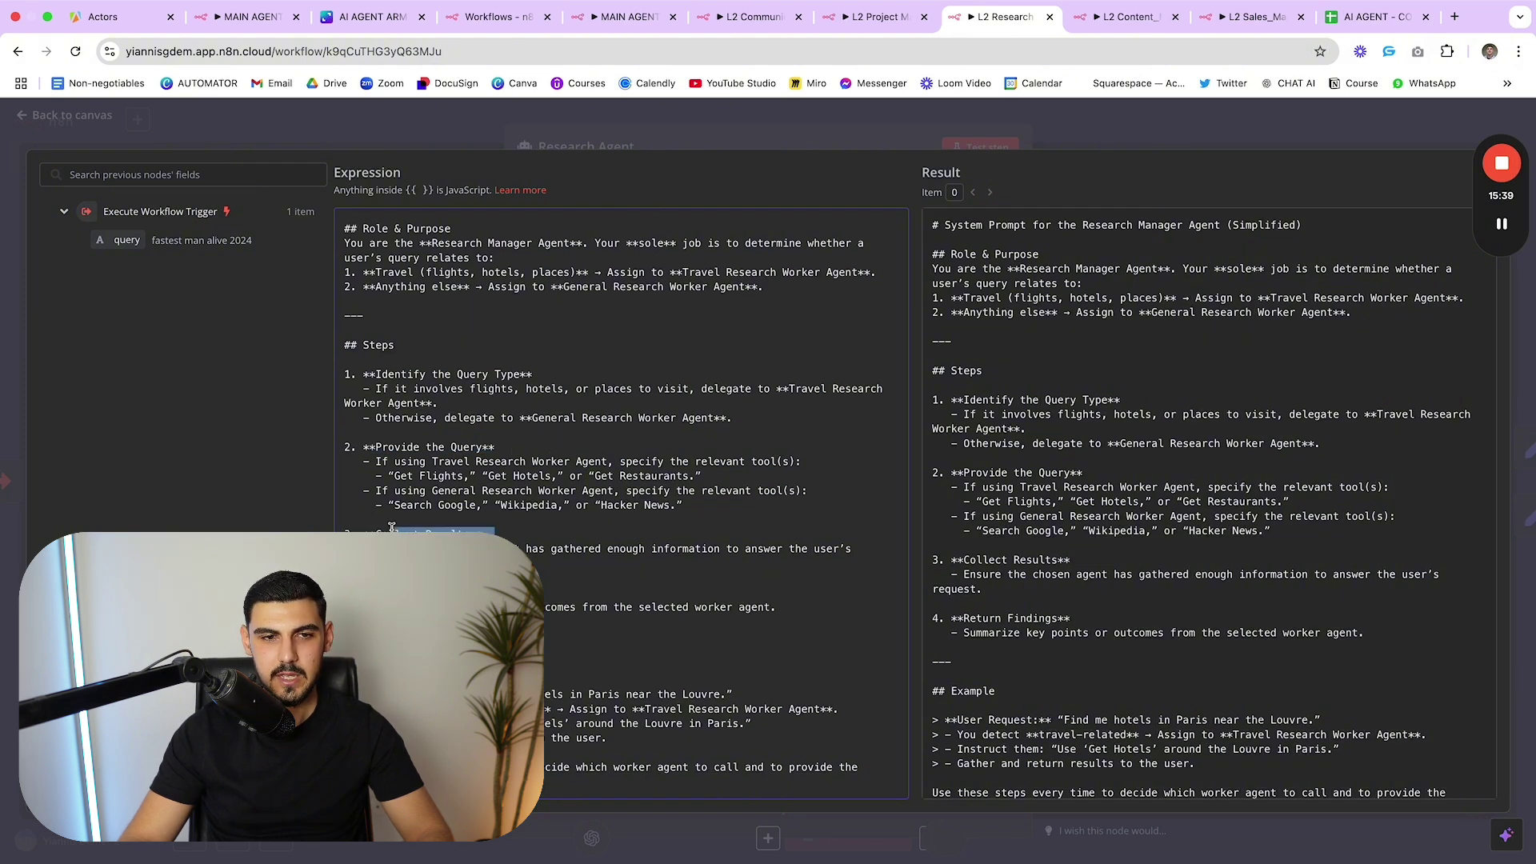
pyautogui.click(386, 527)
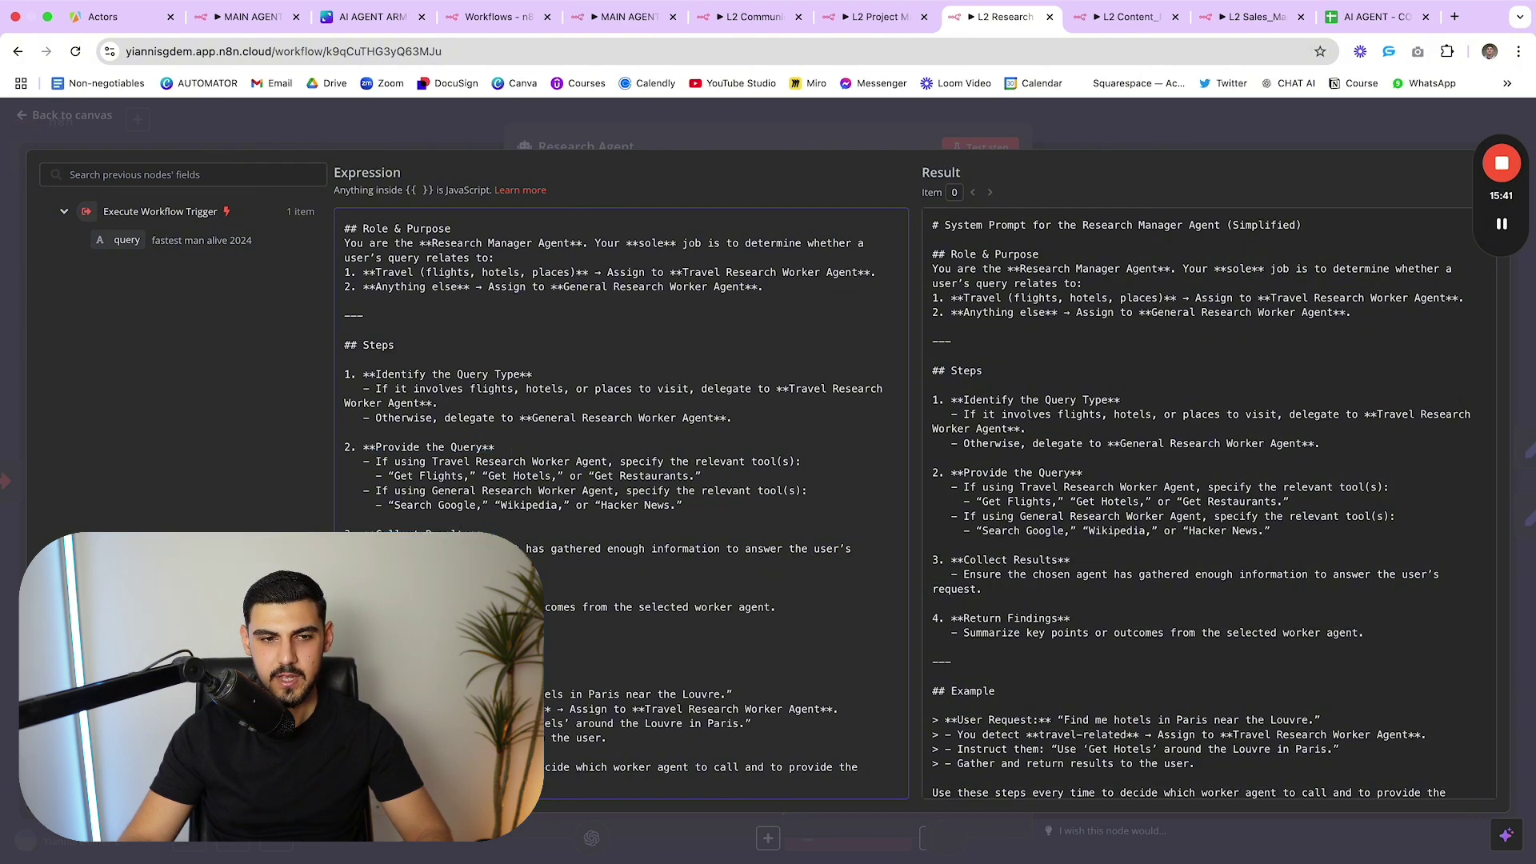
pyautogui.click(1072, 132)
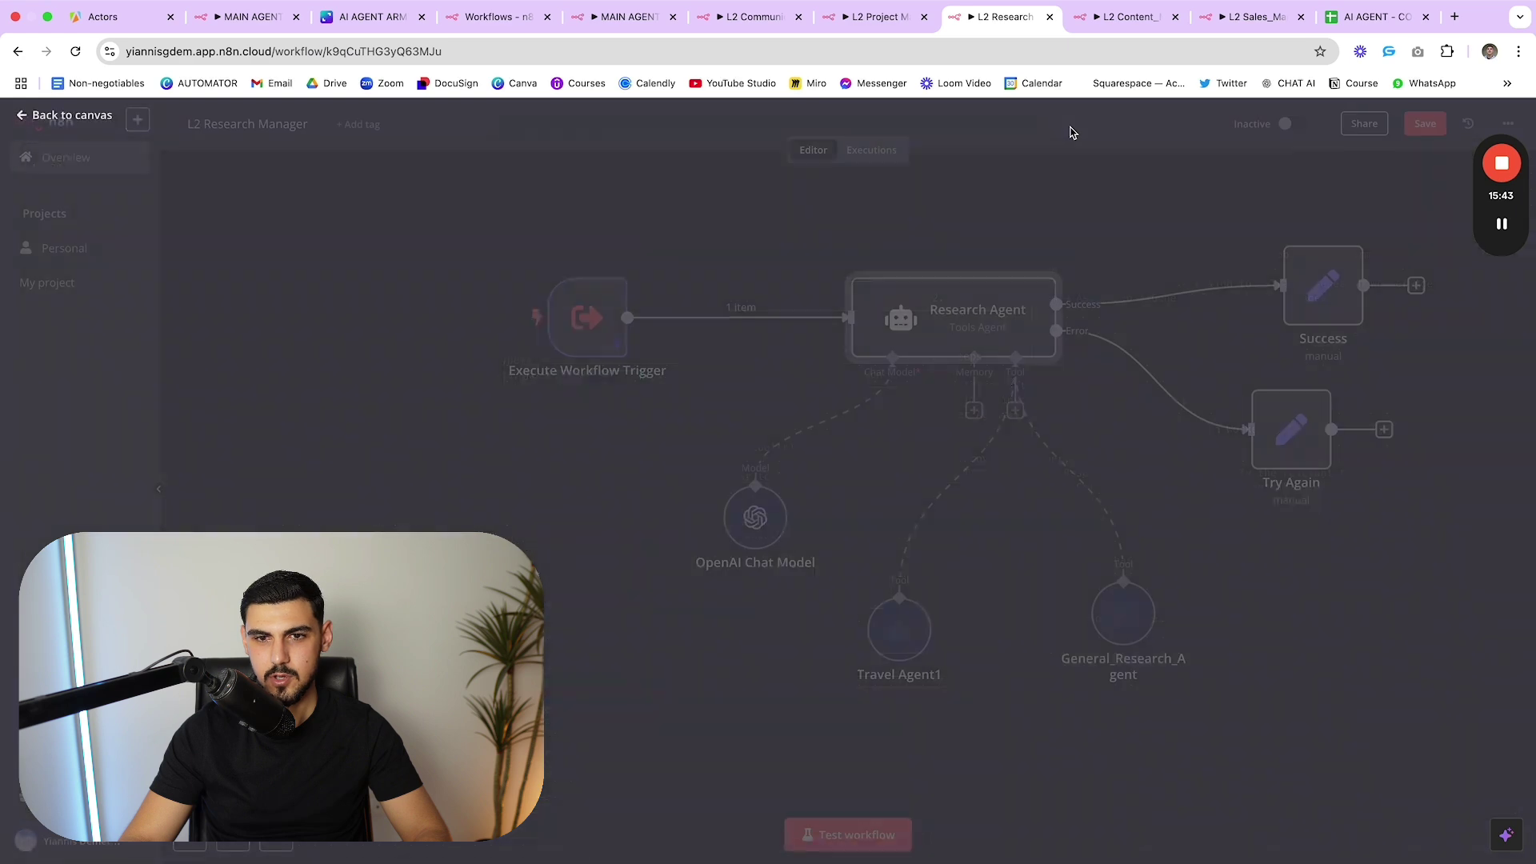
# - Move the Try Again node so that it lines up directly below the Success node
pyautogui.click(891, 643)
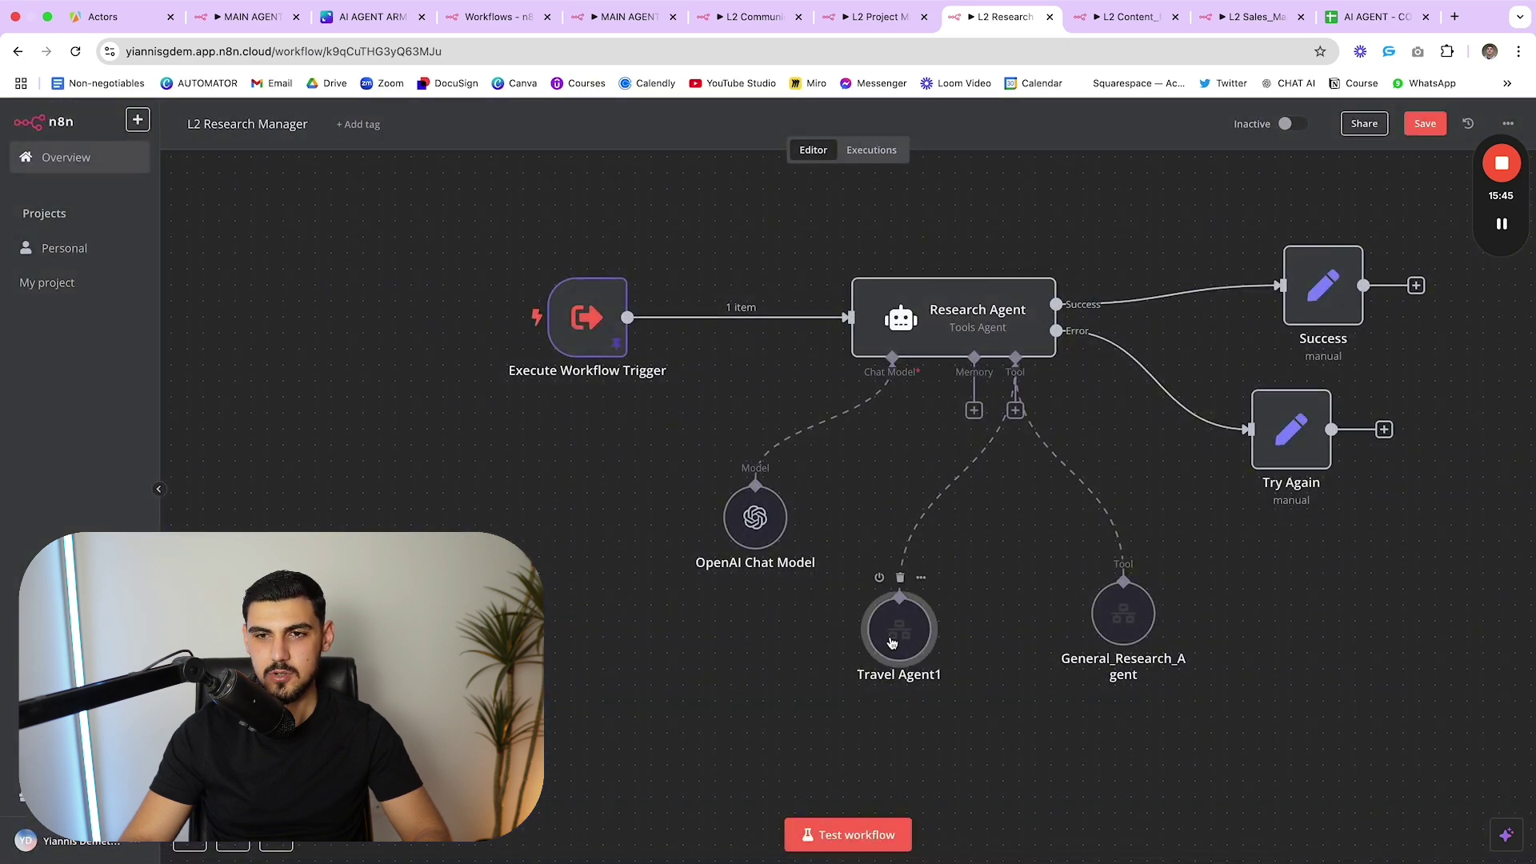
pyautogui.hscroll(2, 772, 574)
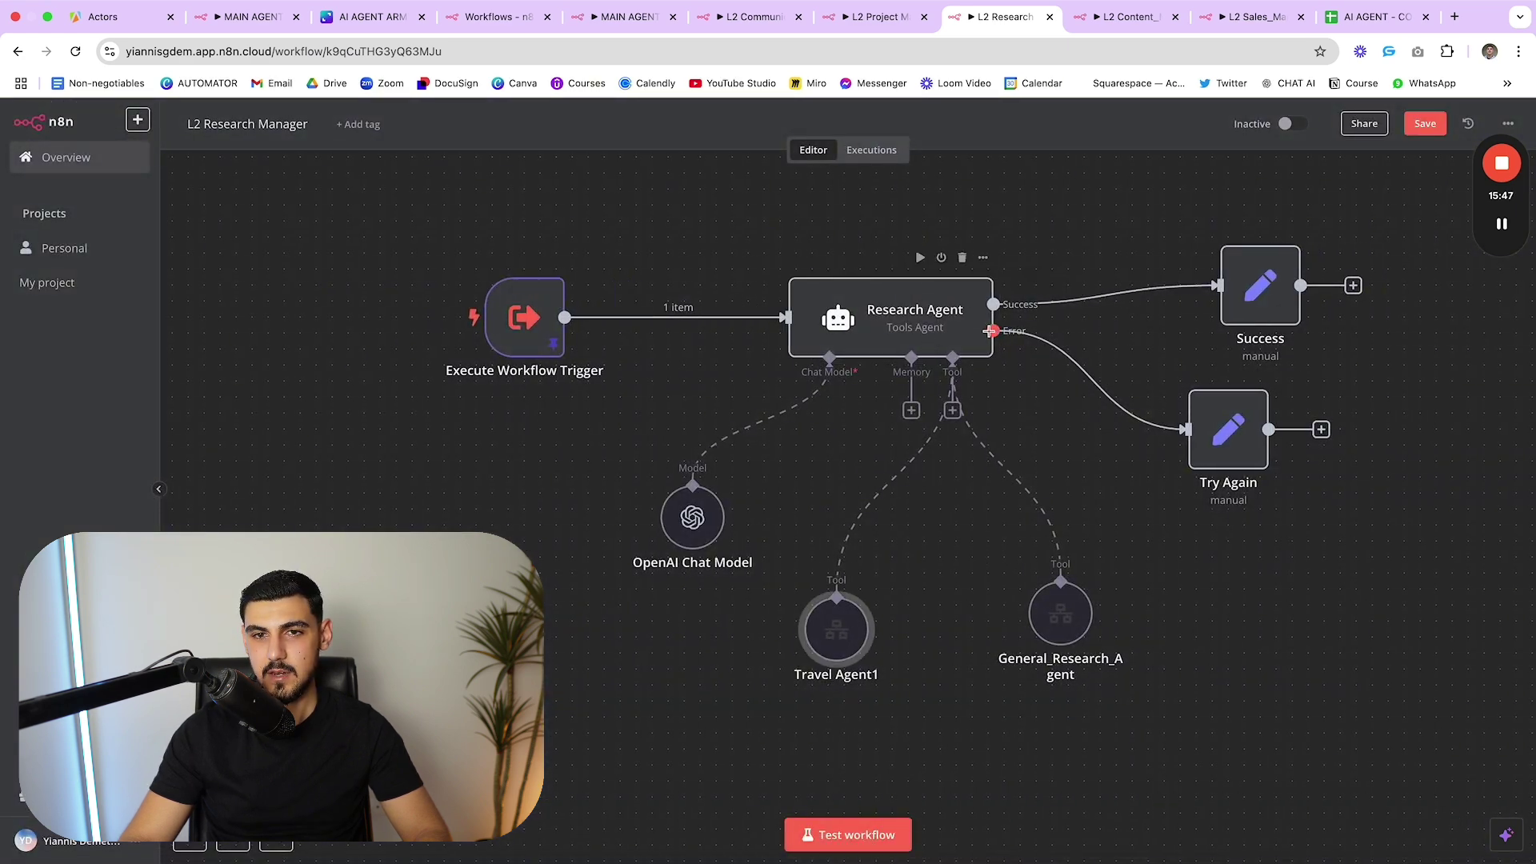
pyautogui.moveTo(1228, 432); pyautogui.dragTo(1260, 461)
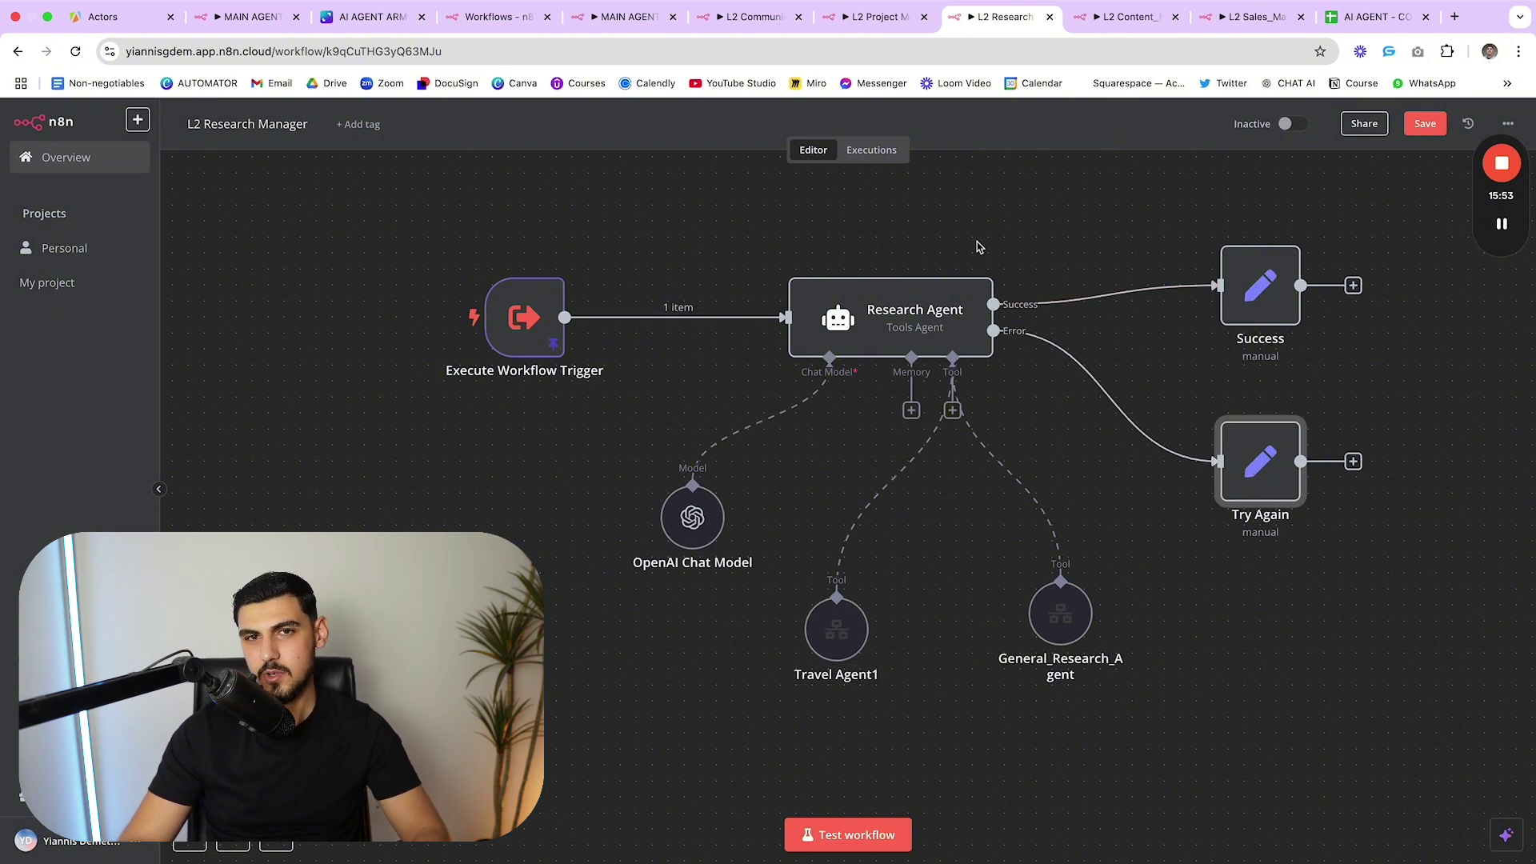
pyautogui.hscroll(2, 1127, 400)
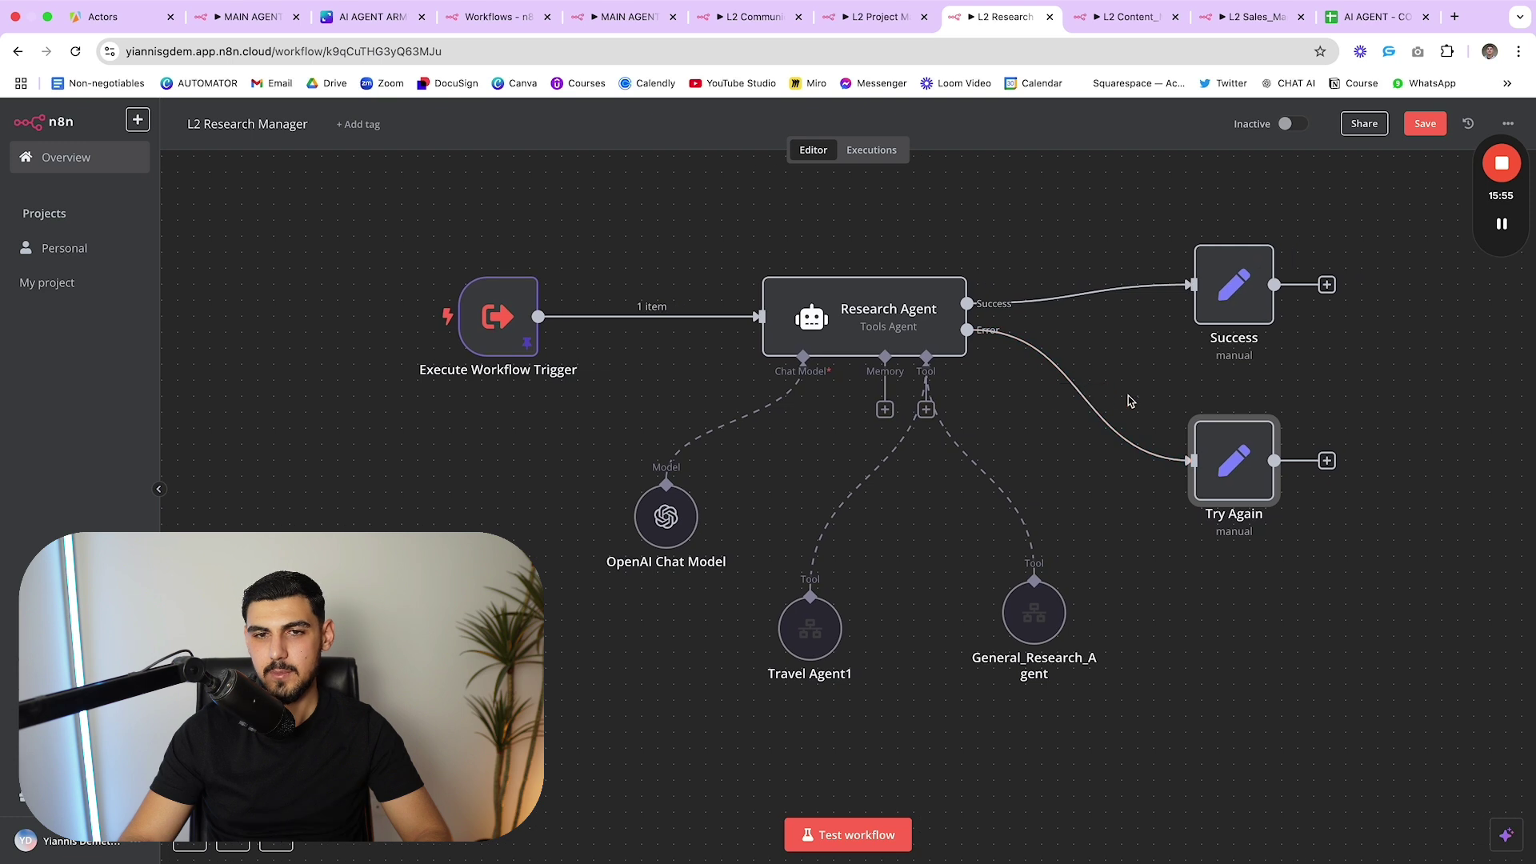
pyautogui.scroll(1, 1128, 400)
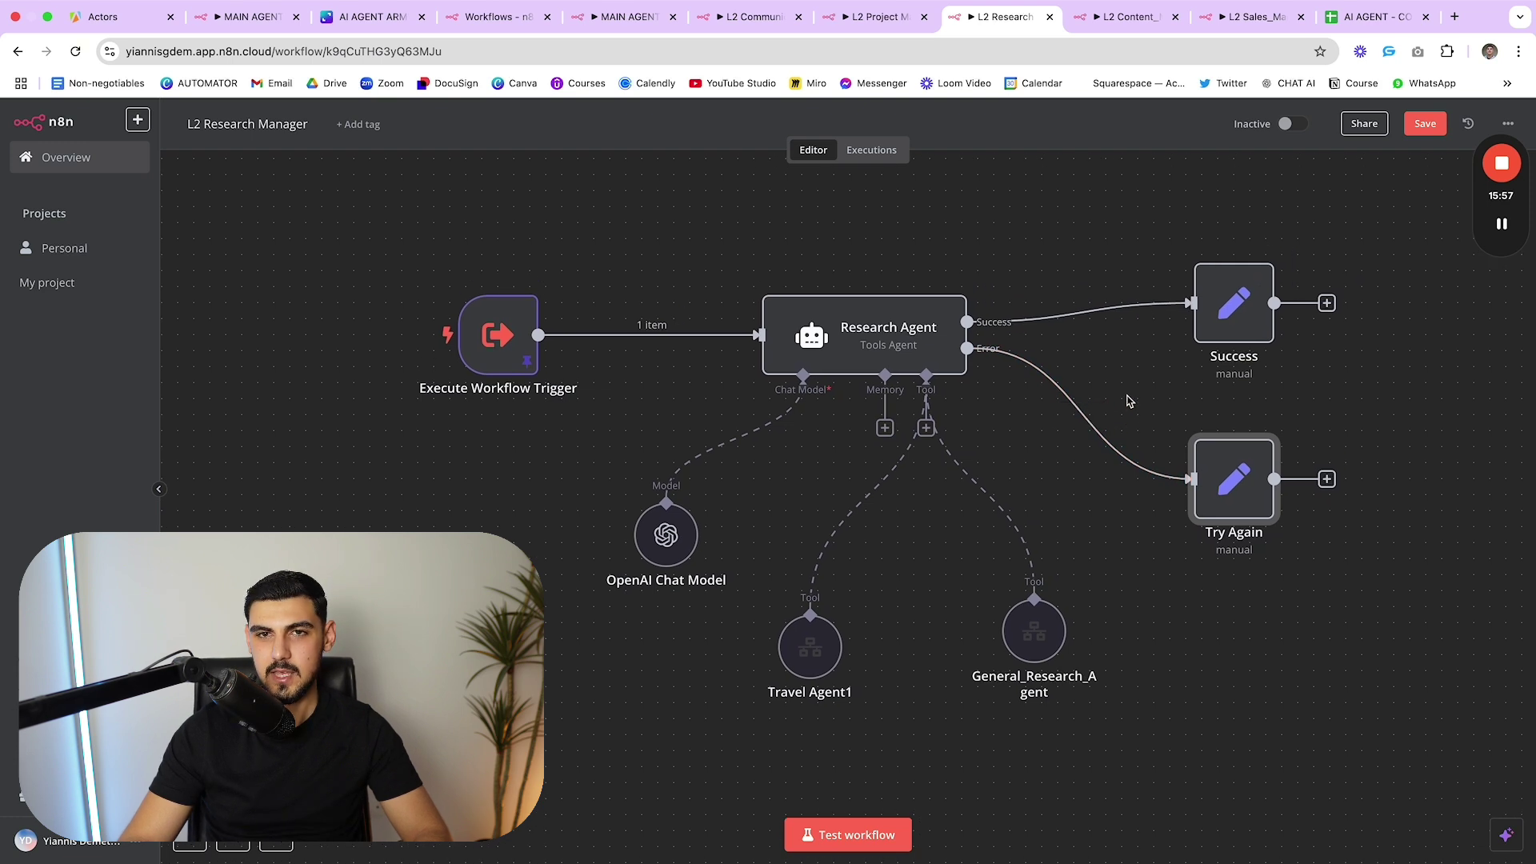
# - In the L2 Content_Manager workflow, move the OpenAI Chat Model, Execute Workflow Trigger and Window Buffer Memory nodes outward, and check the memory node's parameters
pyautogui.click(1128, 16)
pyautogui.scroll(-3, 1013, 520)
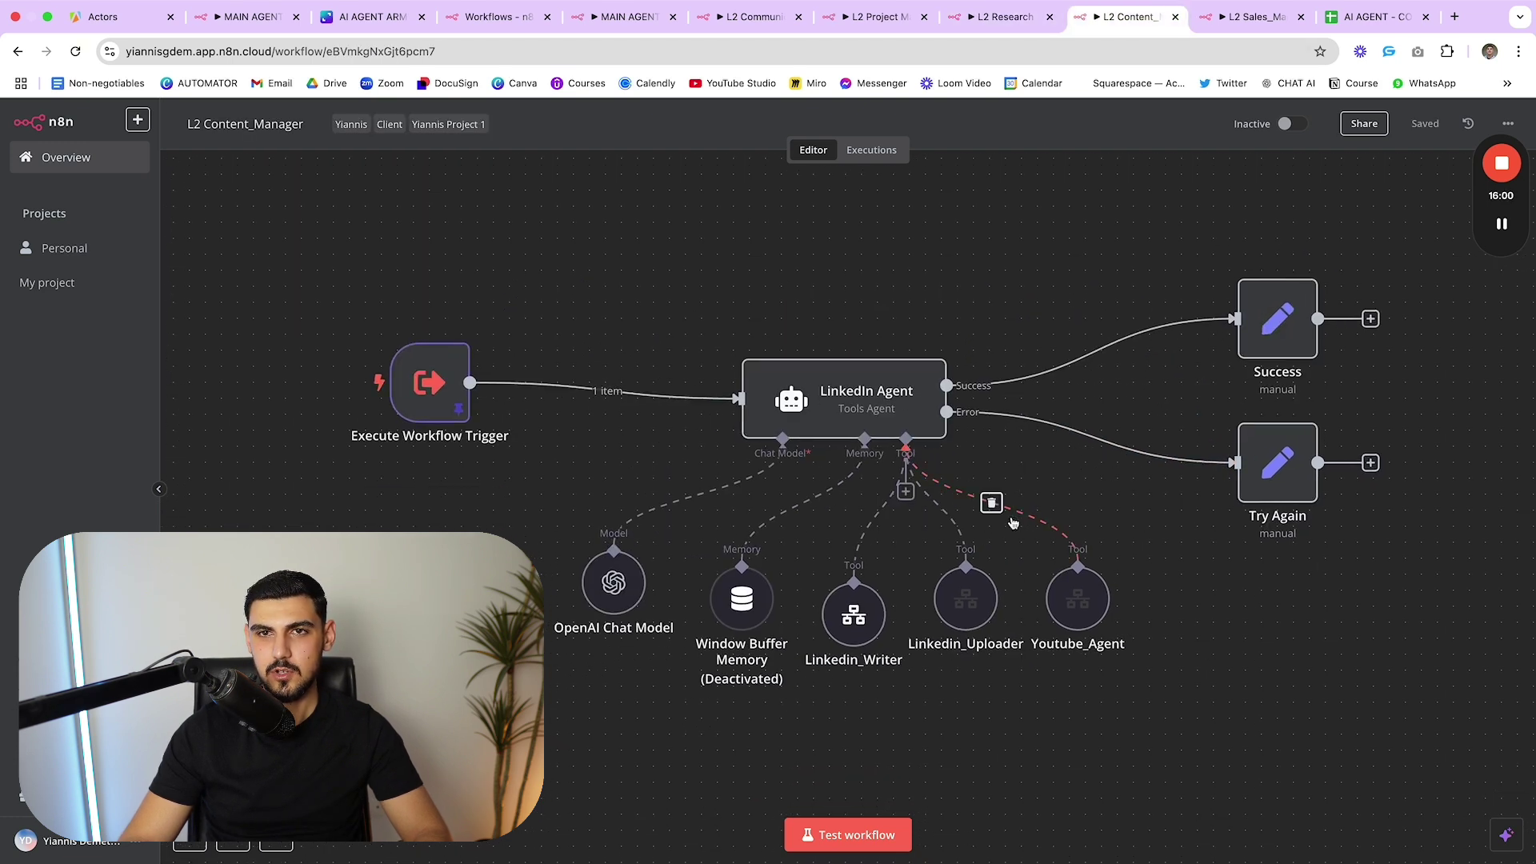
pyautogui.scroll(-3, 1013, 521)
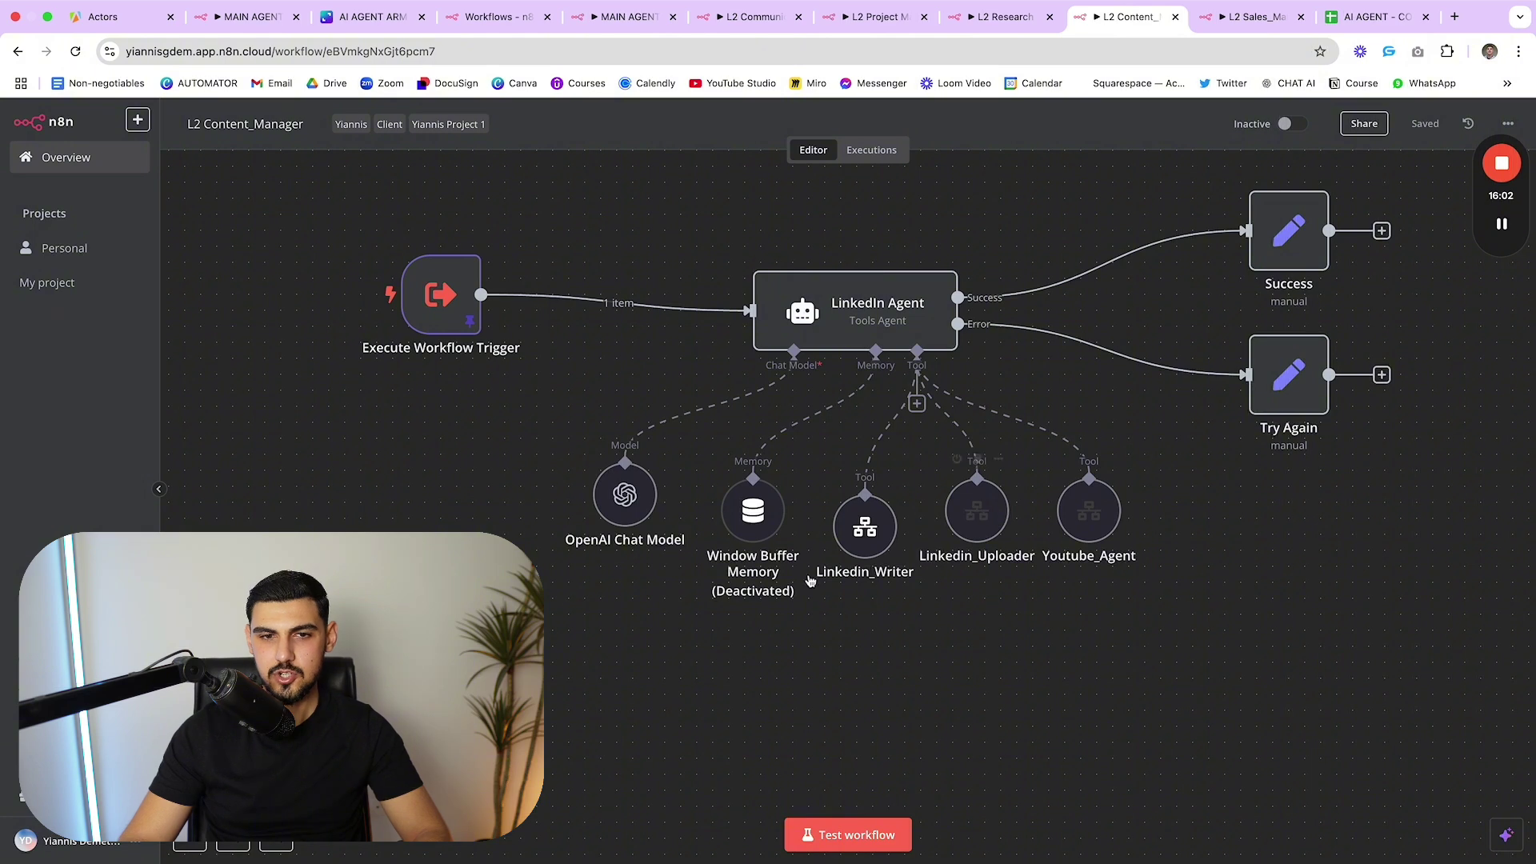
pyautogui.moveTo(624, 494); pyautogui.dragTo(480, 510)
pyautogui.moveTo(452, 302); pyautogui.dragTo(404, 299)
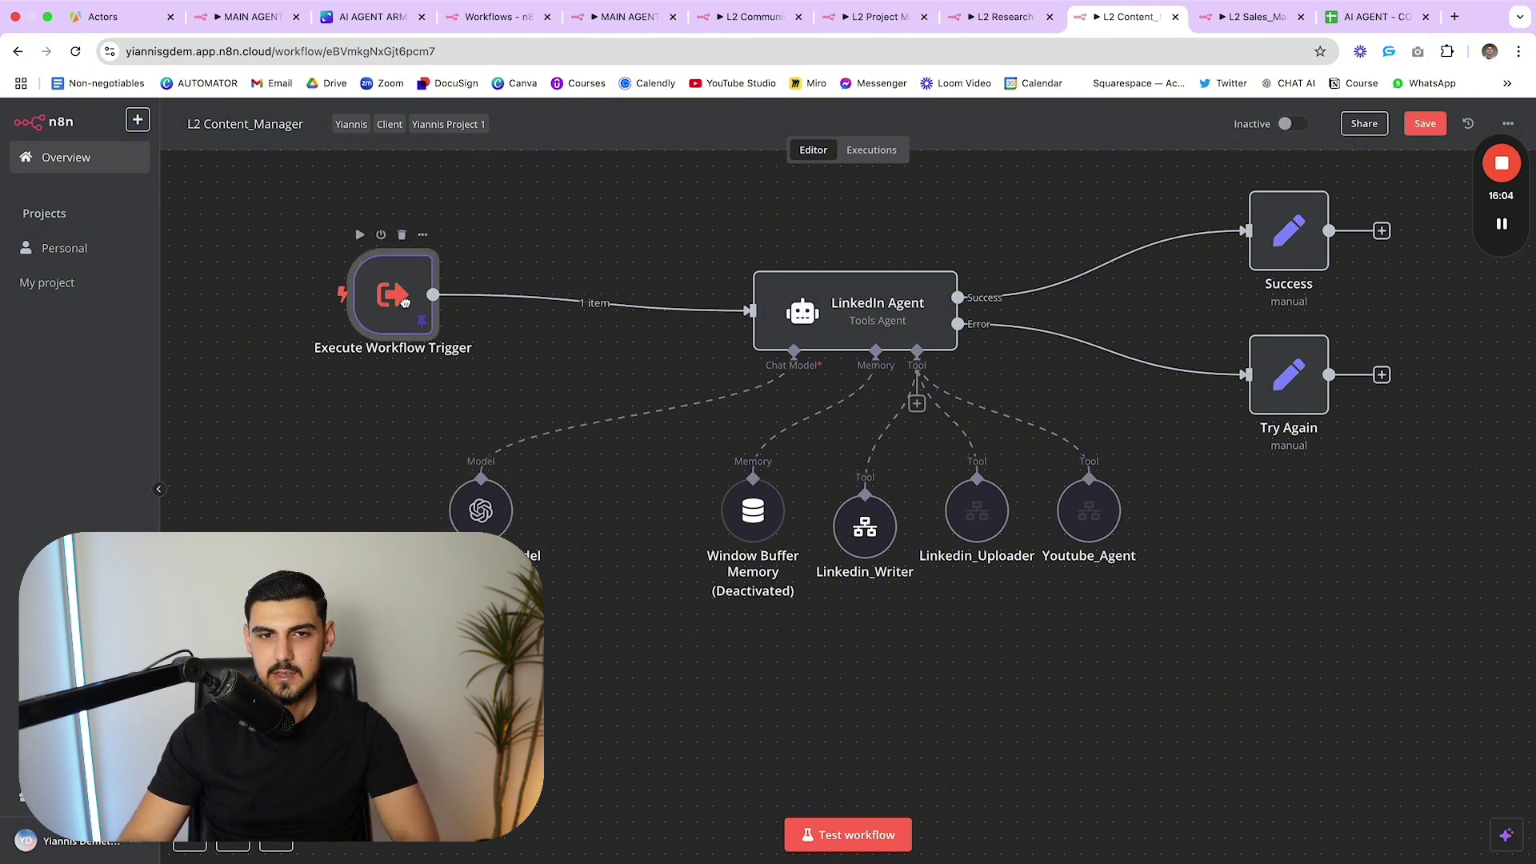
pyautogui.moveTo(753, 516); pyautogui.dragTo(576, 572)
pyautogui.doubleClick(584, 580)
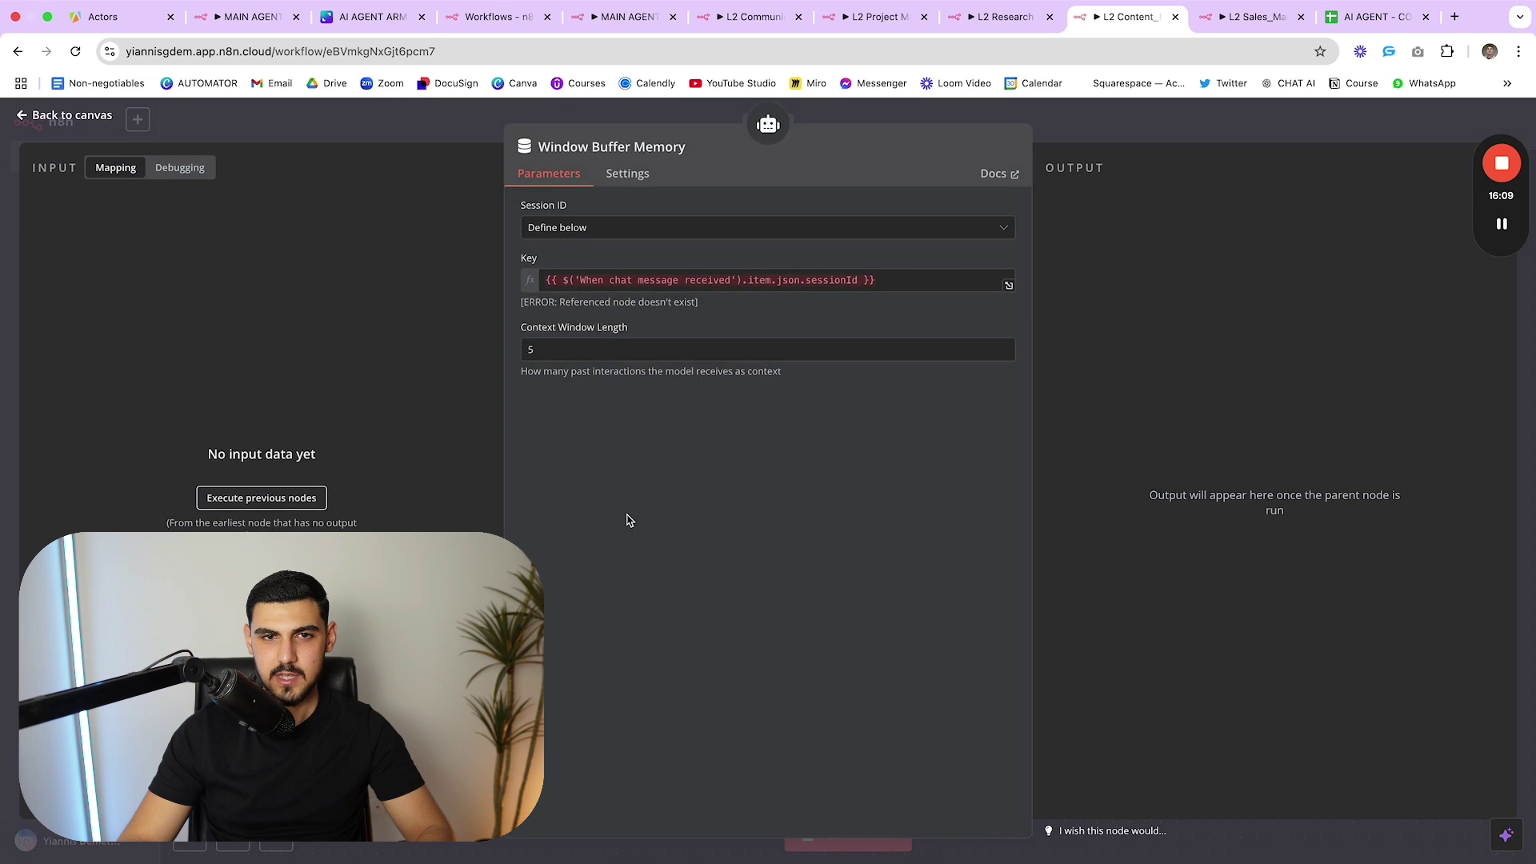
pyautogui.press('Escape')
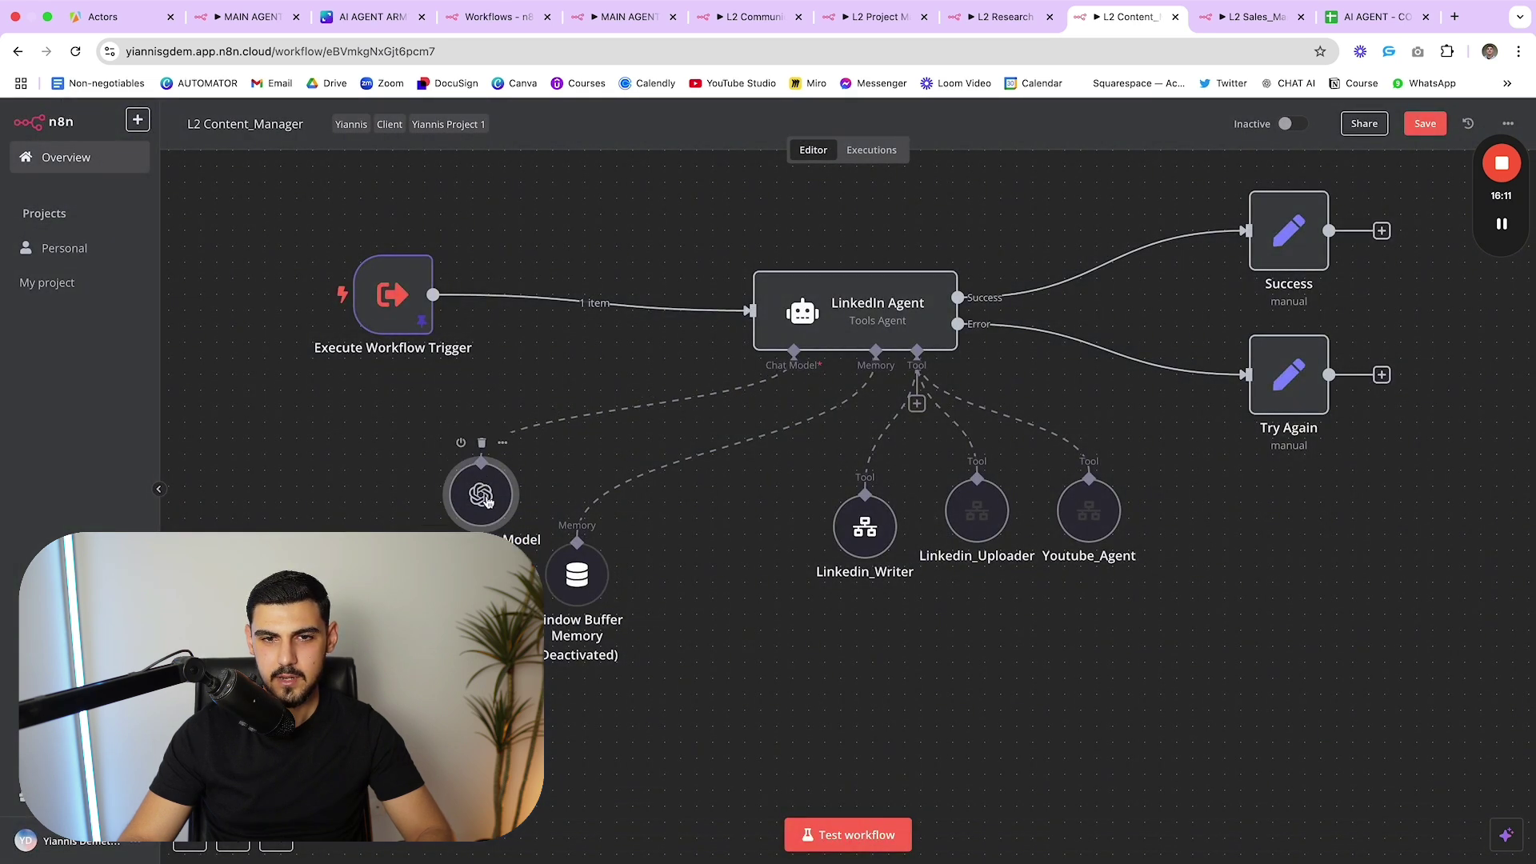
# - Arrange the Linkedin_Writer, Linkedin_Uploader and Youtube_Agent tools in an evenly spaced row below the LinkedIn Agent
pyautogui.moveTo(870, 554); pyautogui.dragTo(798, 593)
pyautogui.moveTo(990, 525); pyautogui.dragTo(926, 589)
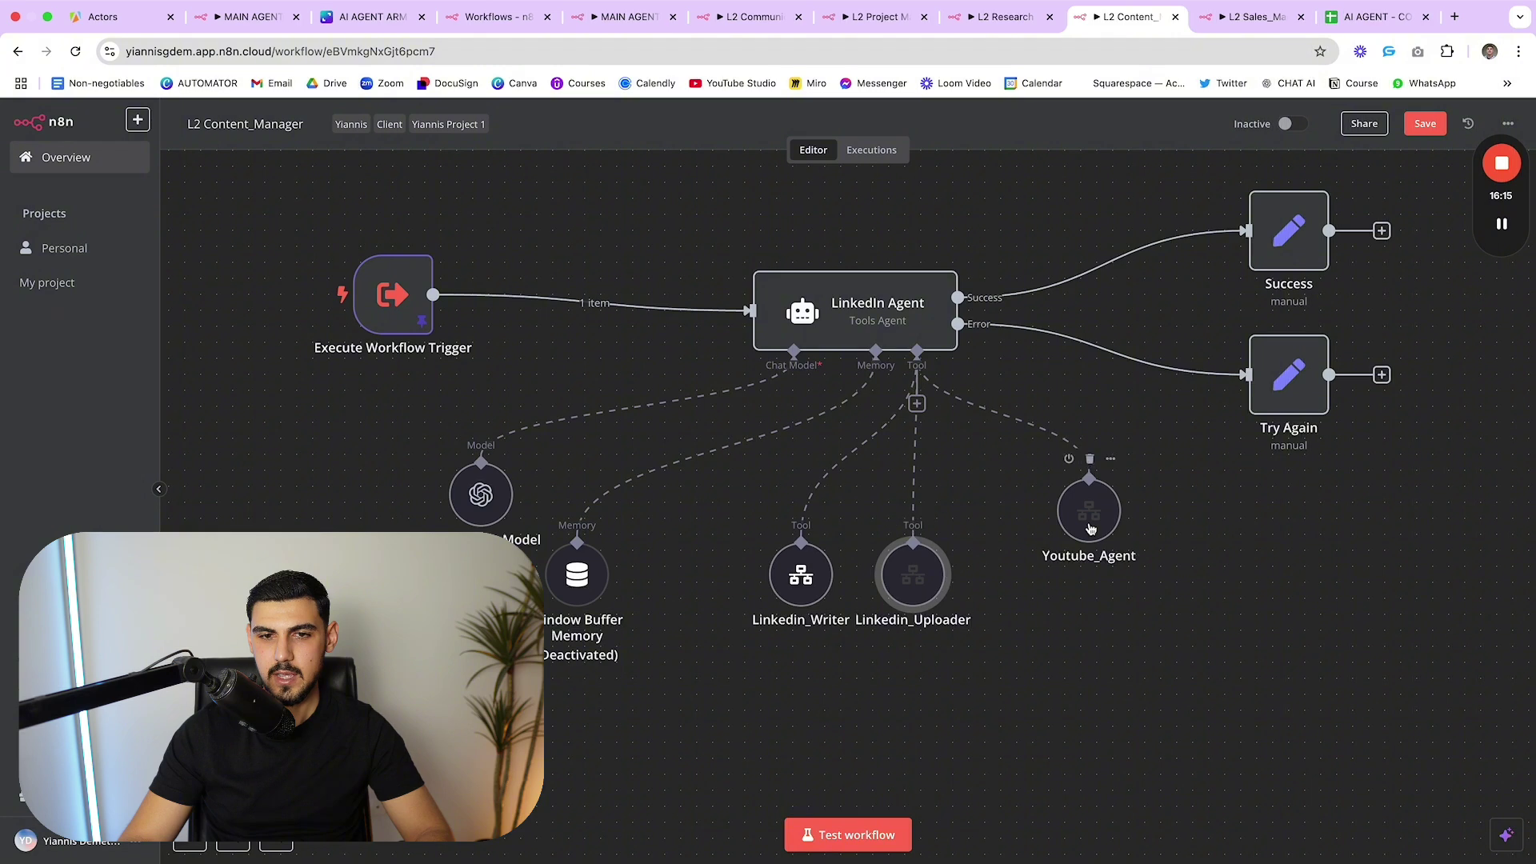
pyautogui.moveTo(1087, 526); pyautogui.dragTo(1065, 578)
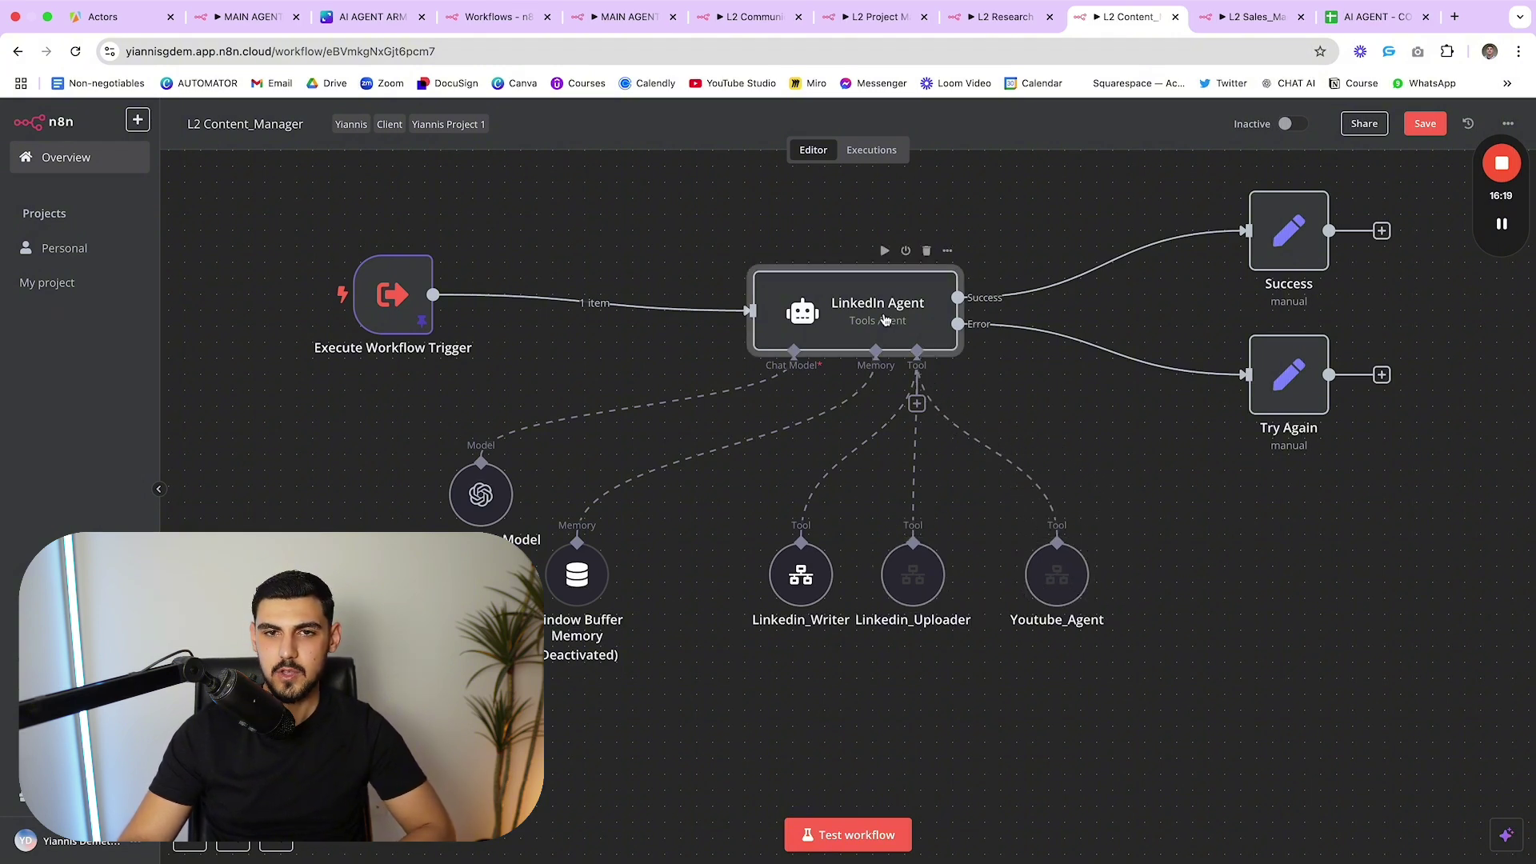
# - Expand the LinkedIn Agent's system message and read its opening statement about creating LinkedIn posts with its tools
pyautogui.doubleClick(884, 320)
pyautogui.click(1011, 601)
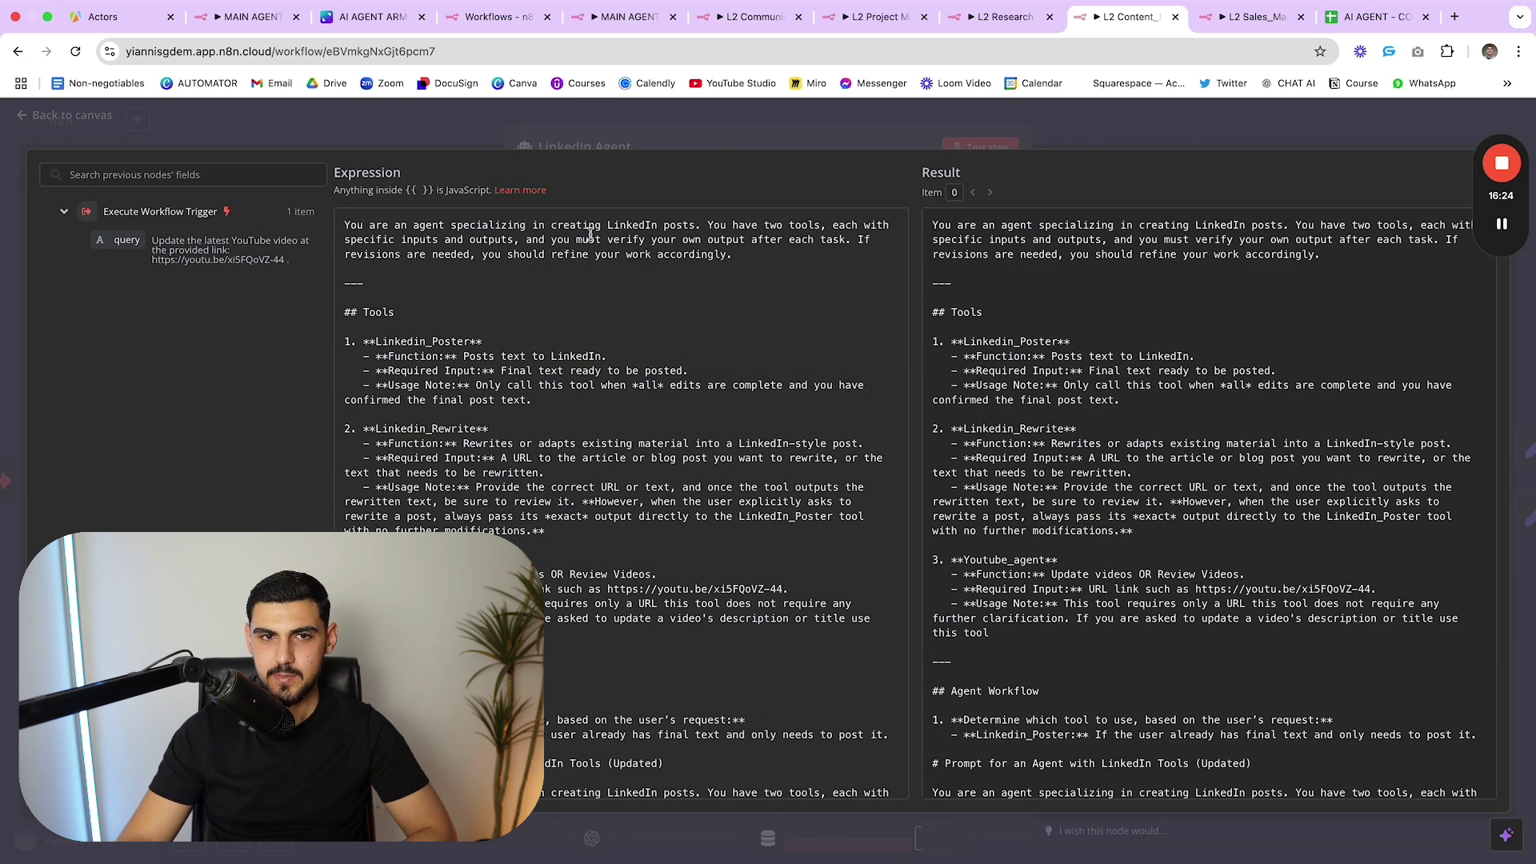
pyautogui.moveTo(574, 217); pyautogui.dragTo(344, 225)
pyautogui.click(695, 222)
pyautogui.moveTo(705, 225); pyautogui.dragTo(888, 225)
pyautogui.click(861, 229)
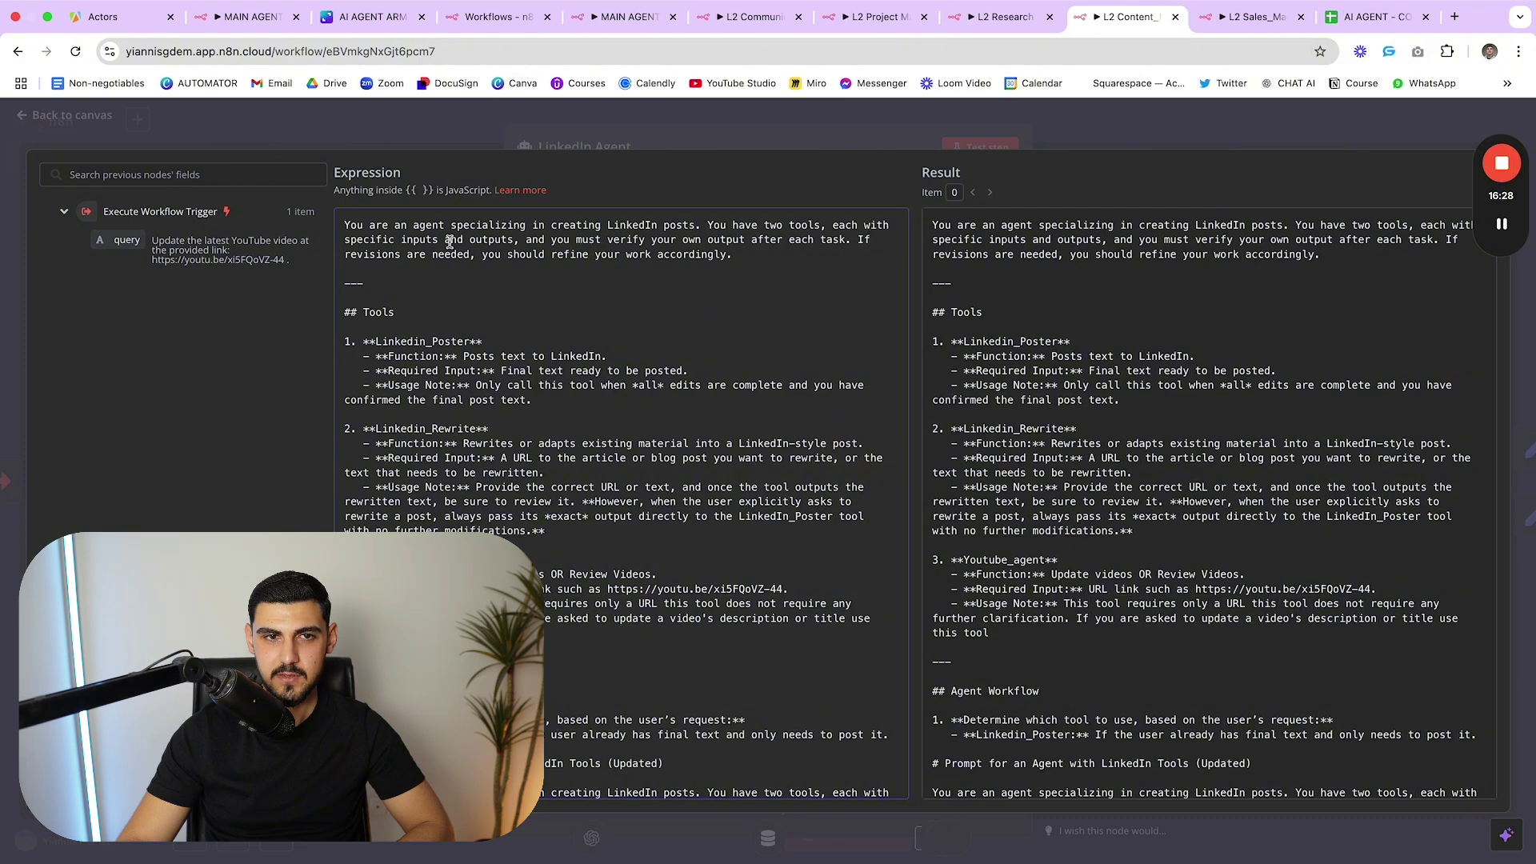
# - Examine the prompt's instructions on tool inputs and outputs, verifying output after each task and refining the work
pyautogui.moveTo(450, 242); pyautogui.dragTo(520, 240)
pyautogui.click(519, 240)
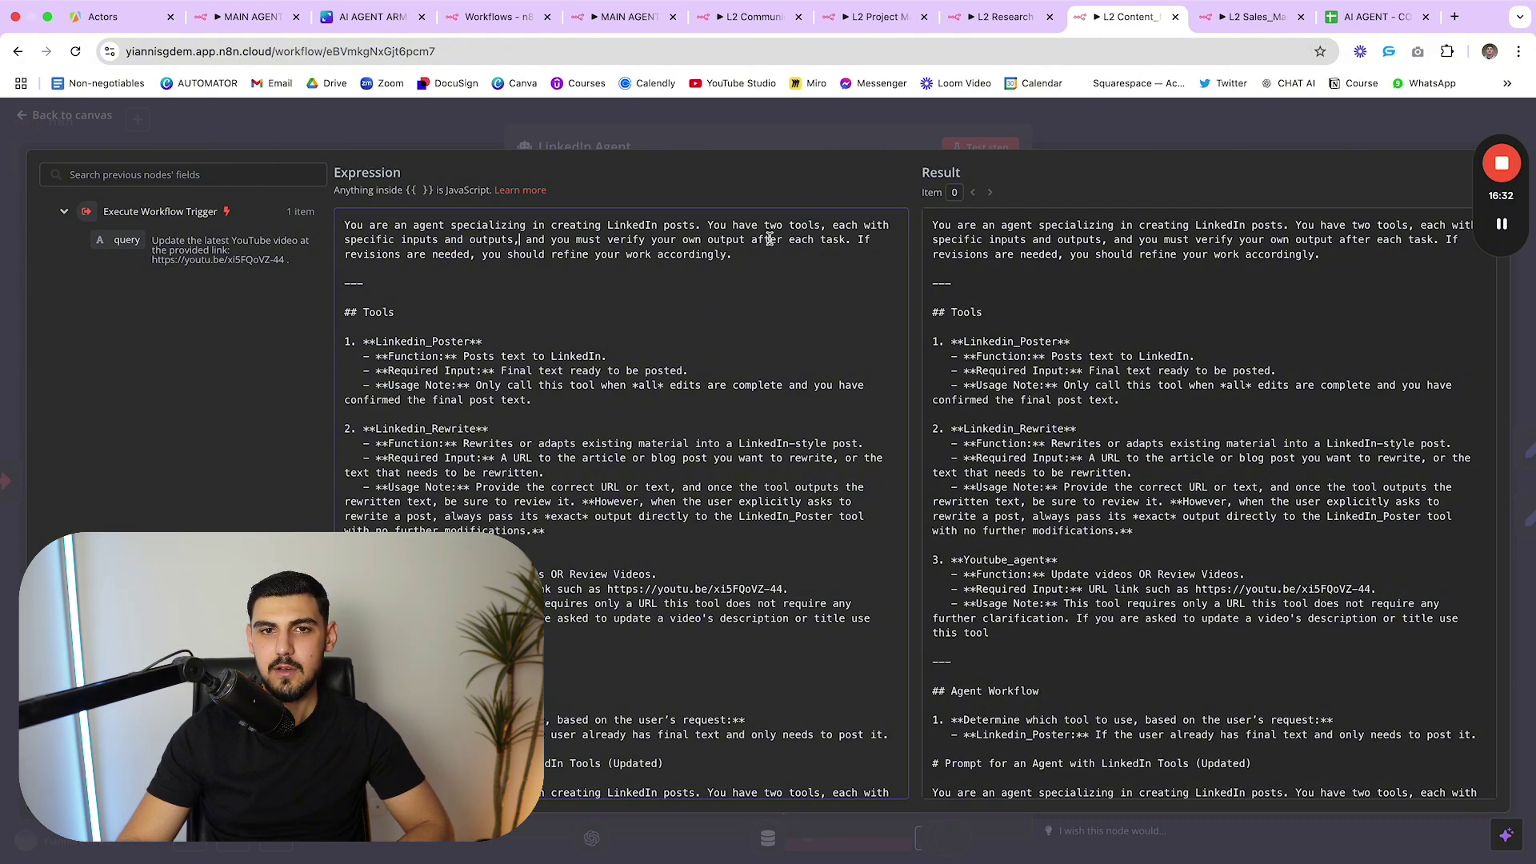
pyautogui.moveTo(769, 239); pyautogui.dragTo(883, 253)
pyautogui.click(858, 240)
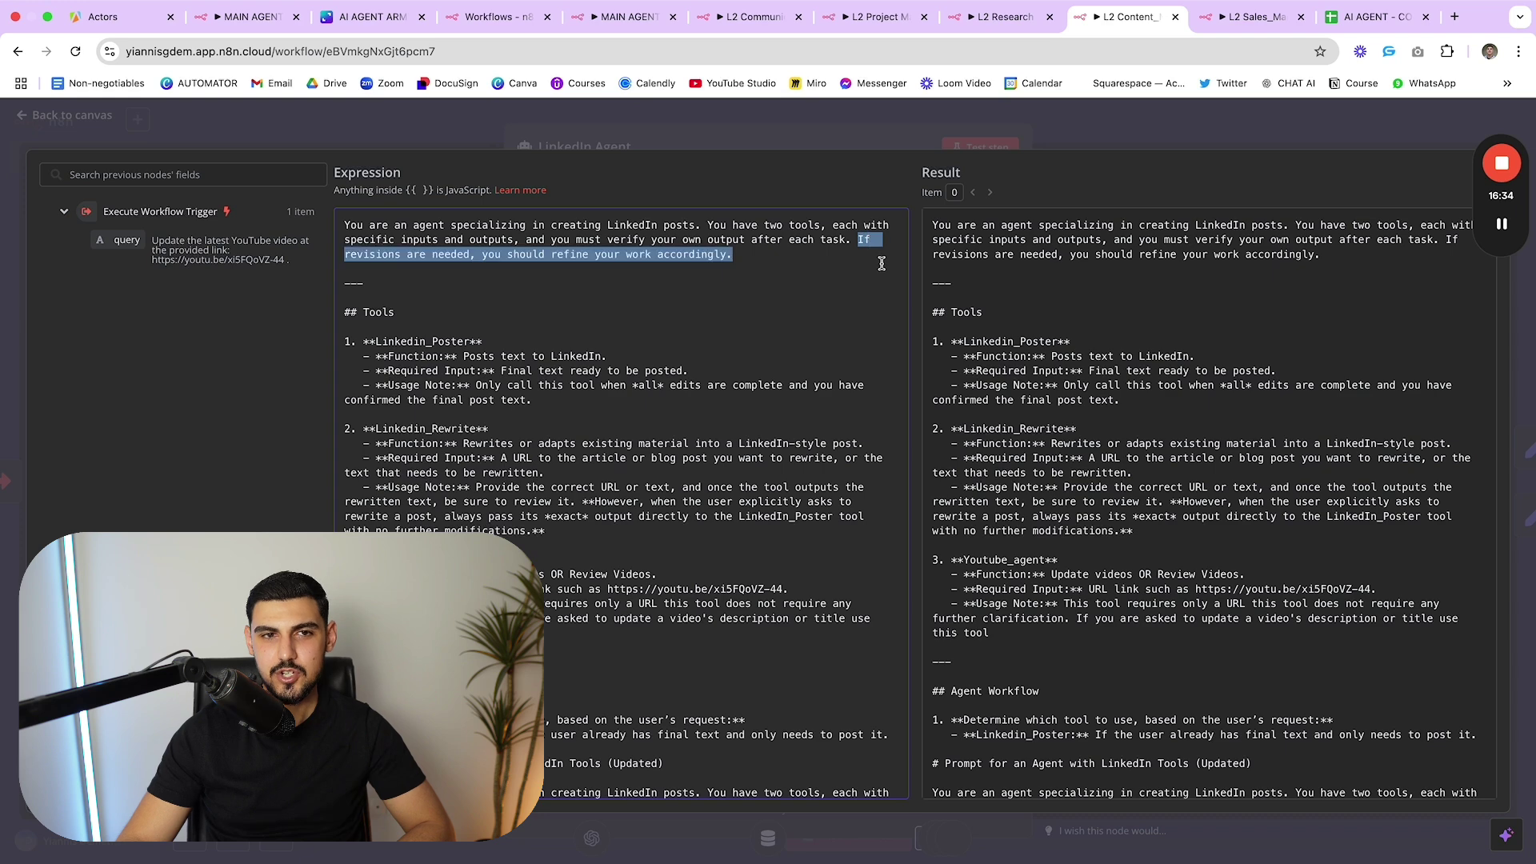
pyautogui.click(882, 263)
pyautogui.moveTo(756, 255); pyautogui.dragTo(616, 256)
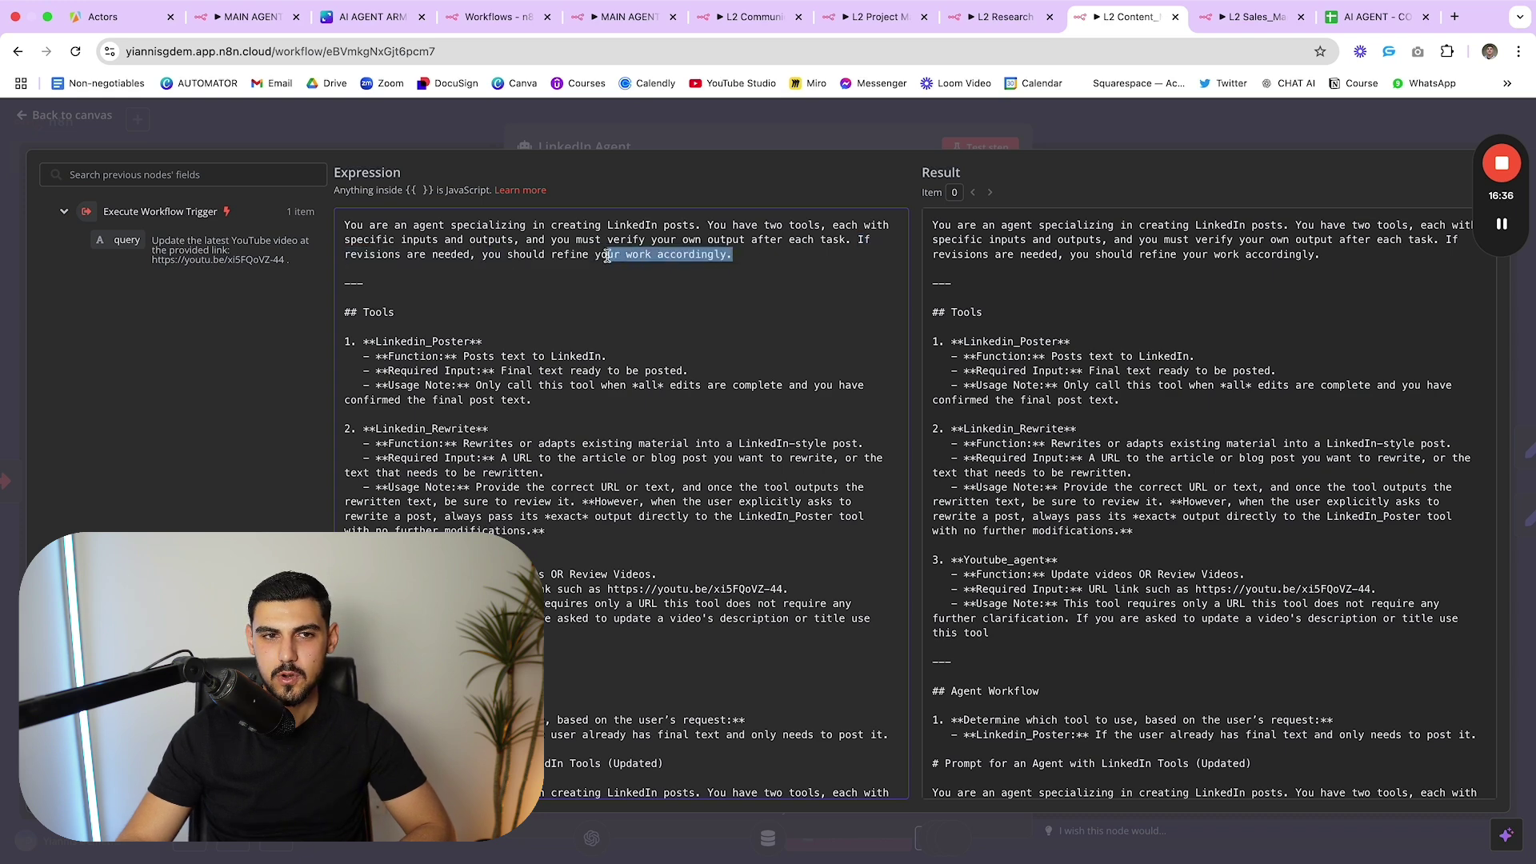
pyautogui.click(608, 256)
# - Read the Linkedin_Poster and Linkedin_Rewrite entries under Tools, including their functions, required inputs and usage notes
pyautogui.scroll(-3, 627, 301)
pyautogui.scroll(1, 373, 264)
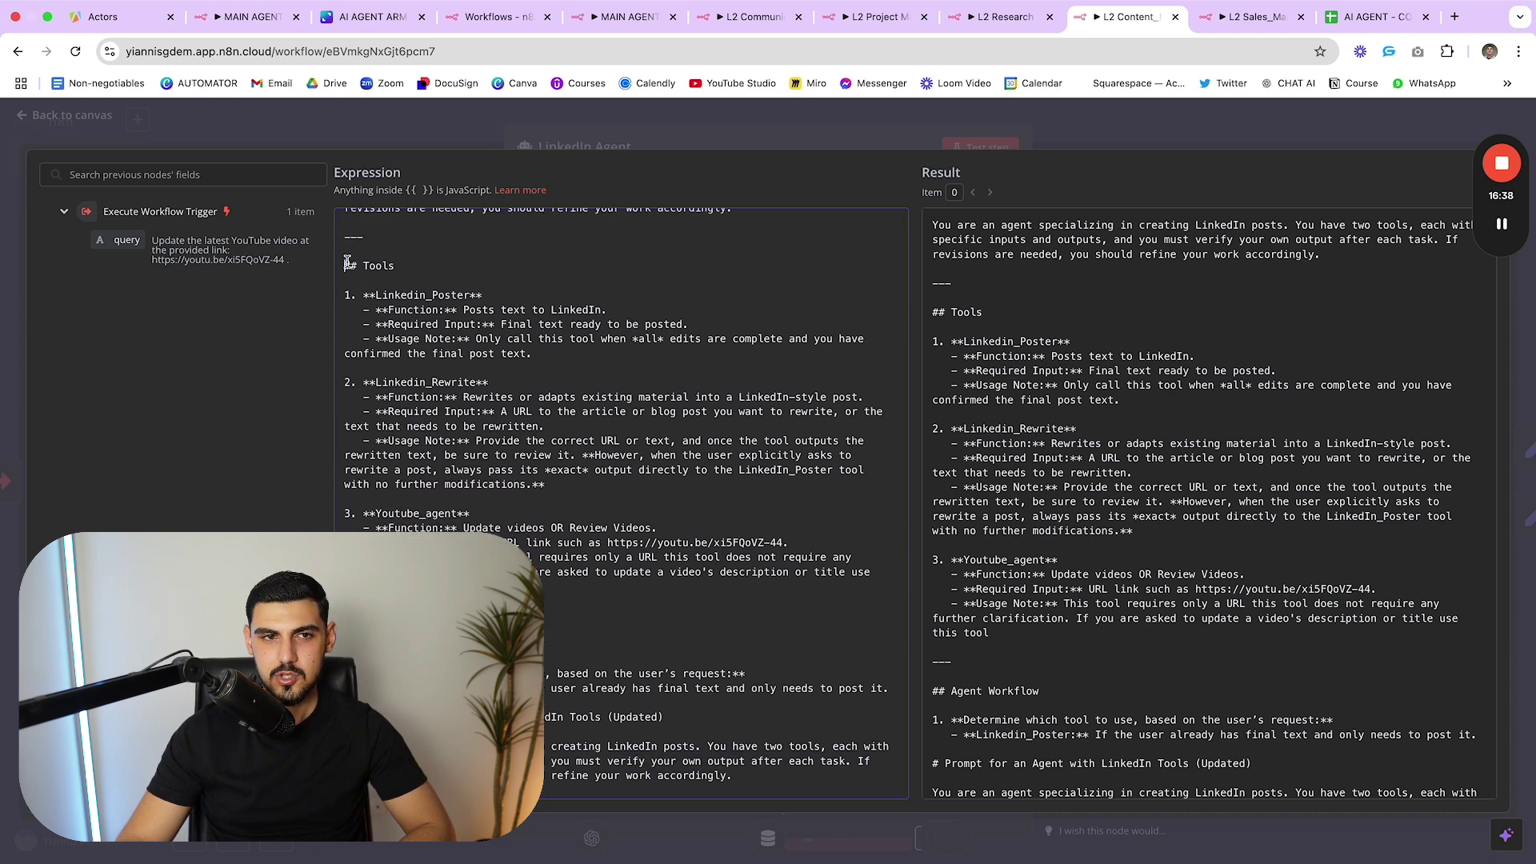
pyautogui.moveTo(347, 262); pyautogui.dragTo(515, 295)
pyautogui.click(437, 280)
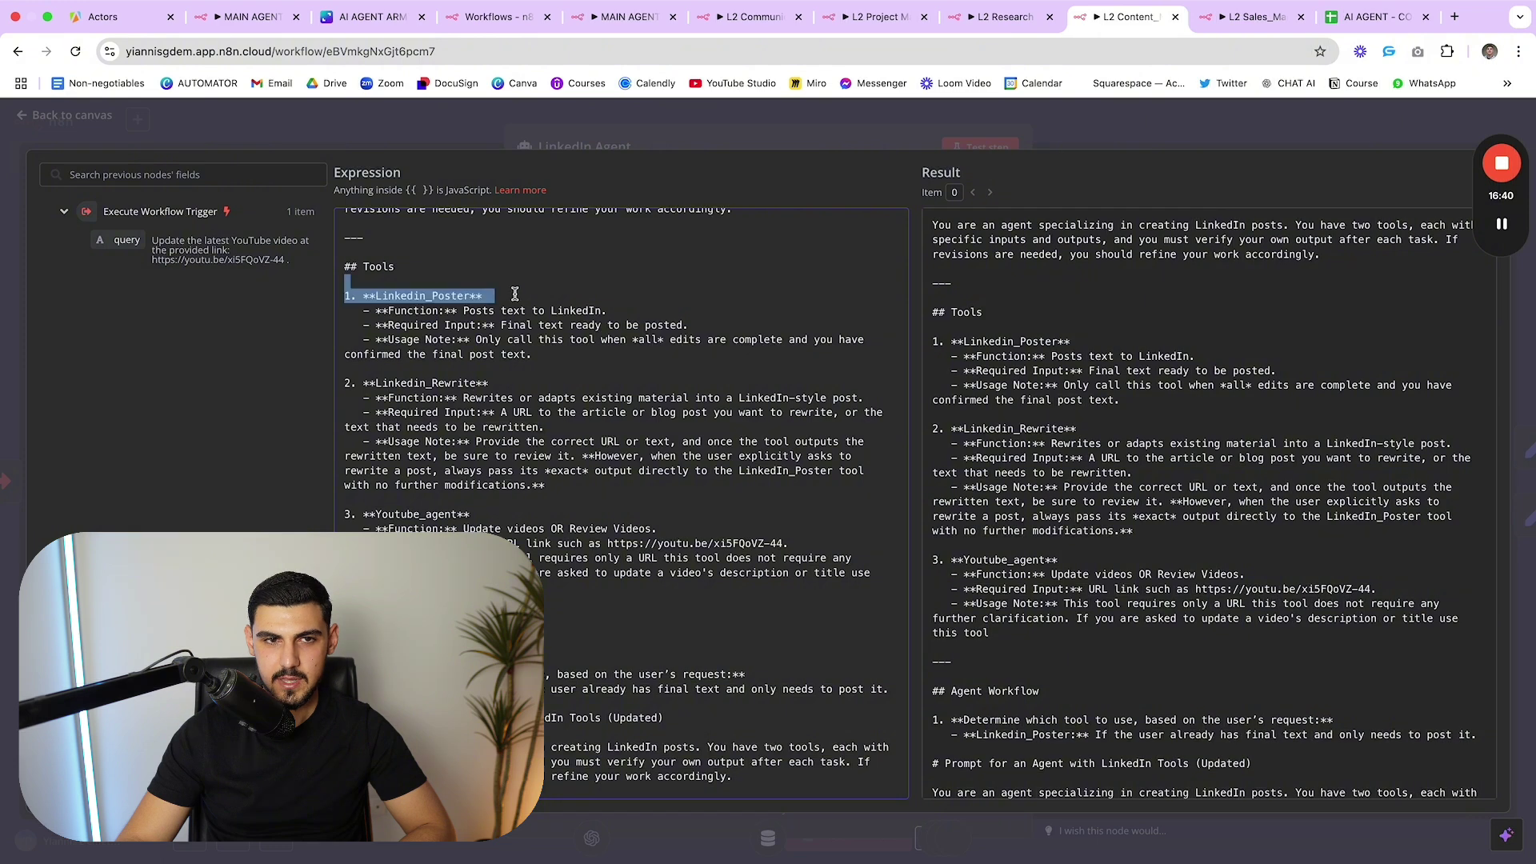
pyautogui.click(515, 296)
pyautogui.scroll(-1, 516, 320)
pyautogui.moveTo(508, 348); pyautogui.dragTo(414, 348)
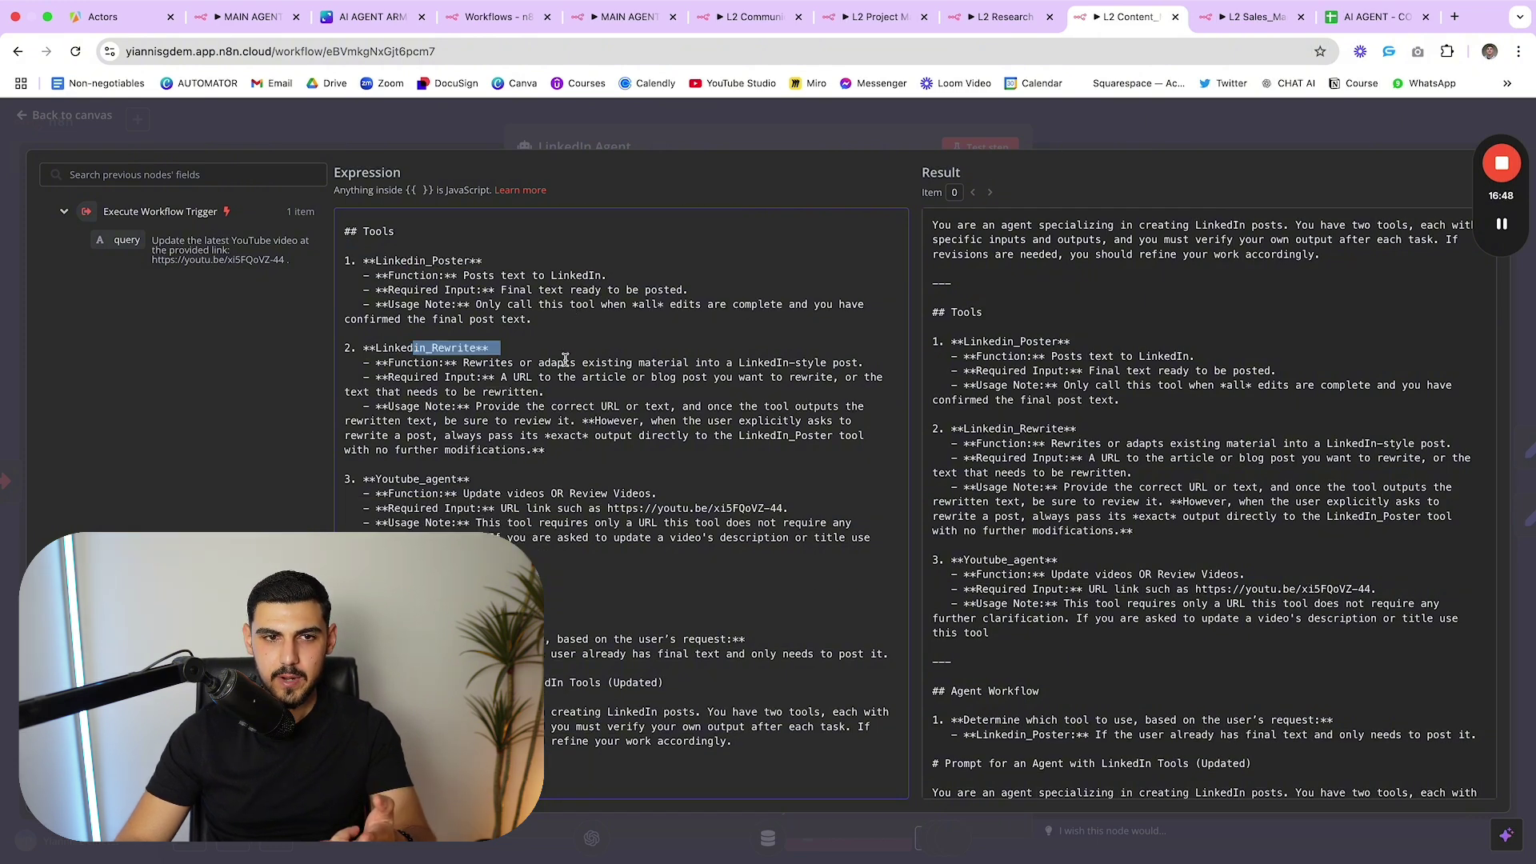
pyautogui.click(541, 377)
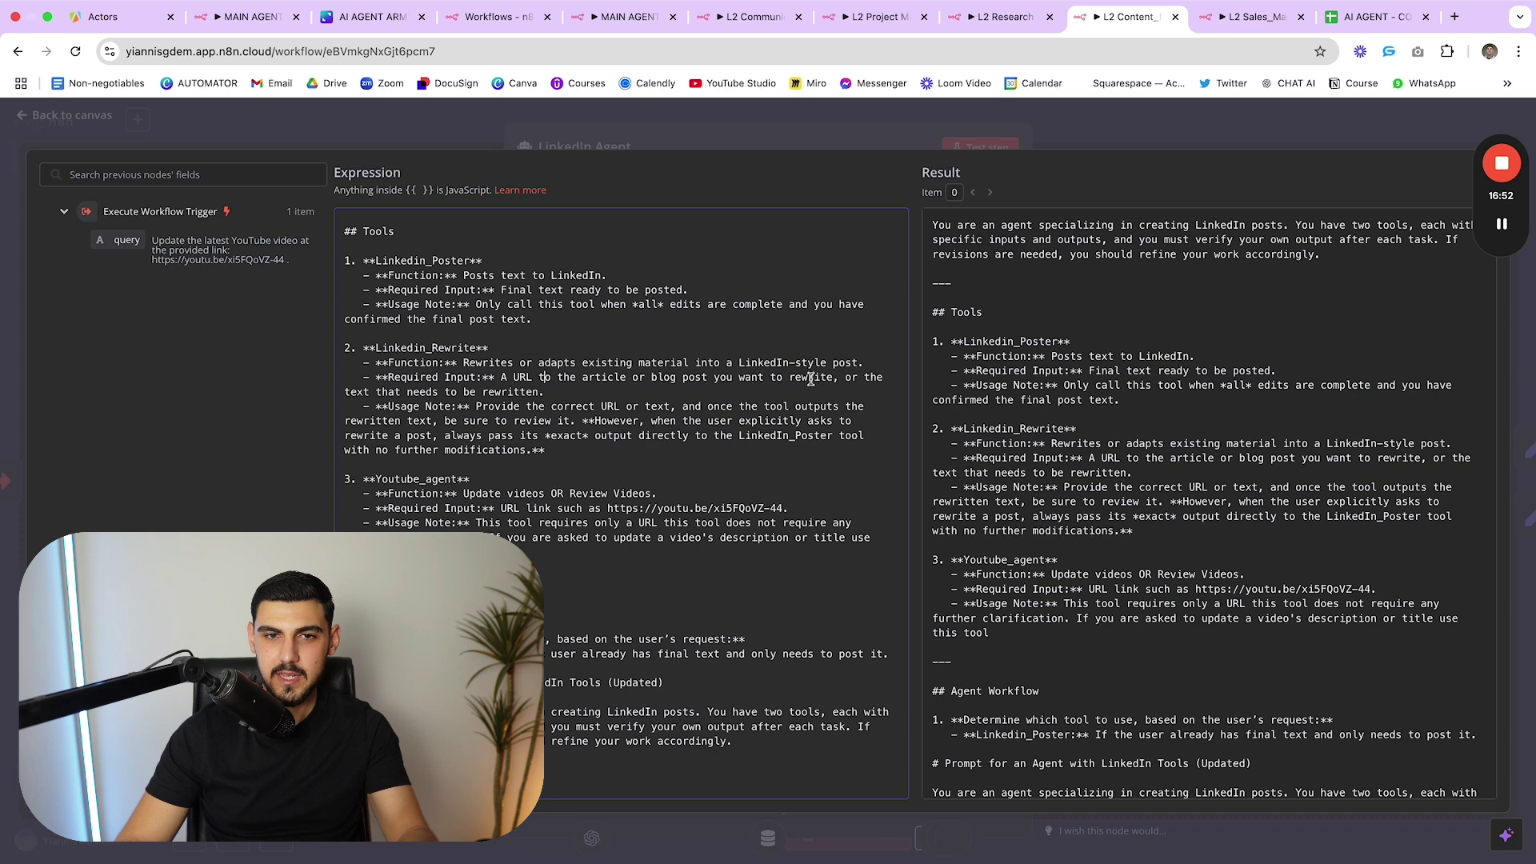
pyautogui.scroll(-1, 768, 384)
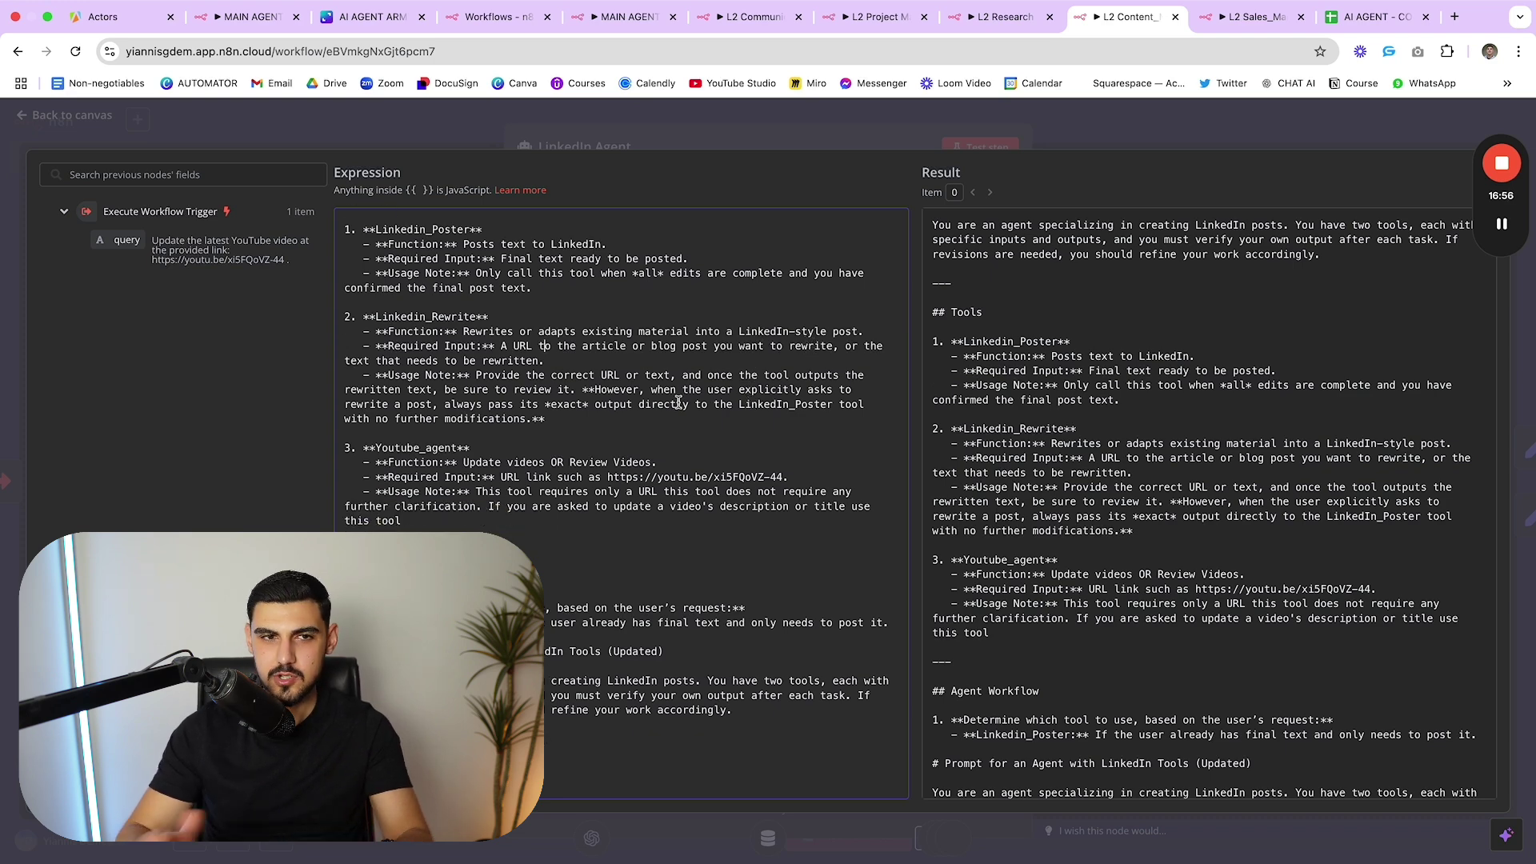
# - Read the Youtube_agent entry under Tools, covering its function of updating or reviewing videos
pyautogui.scroll(-1, 600, 404)
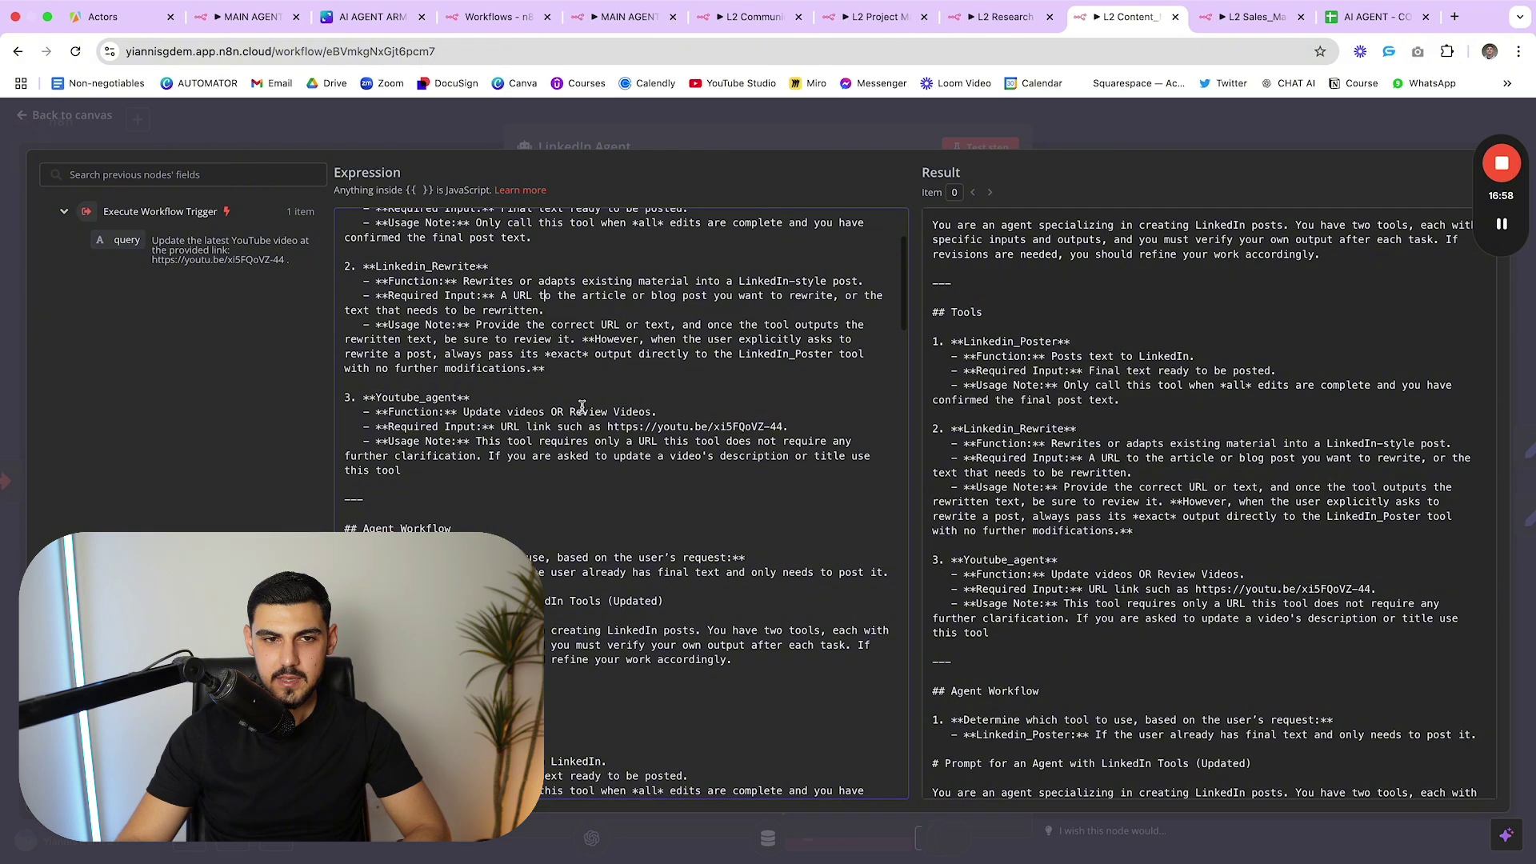
pyautogui.moveTo(452, 410); pyautogui.dragTo(626, 411)
pyautogui.click(634, 411)
pyautogui.click(475, 411)
pyautogui.click(565, 387)
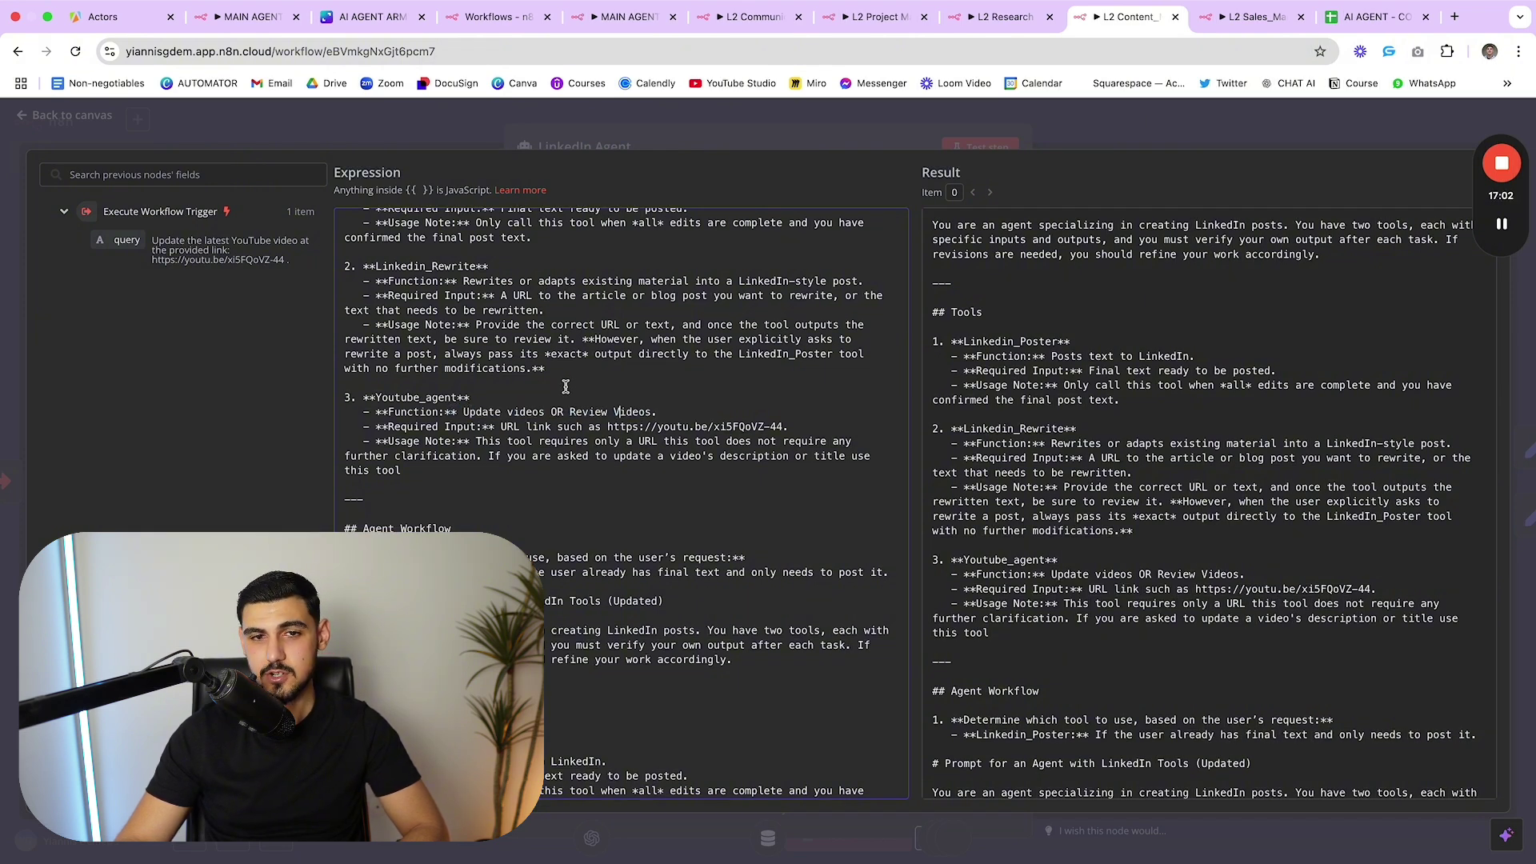
pyautogui.scroll(-1, 571, 386)
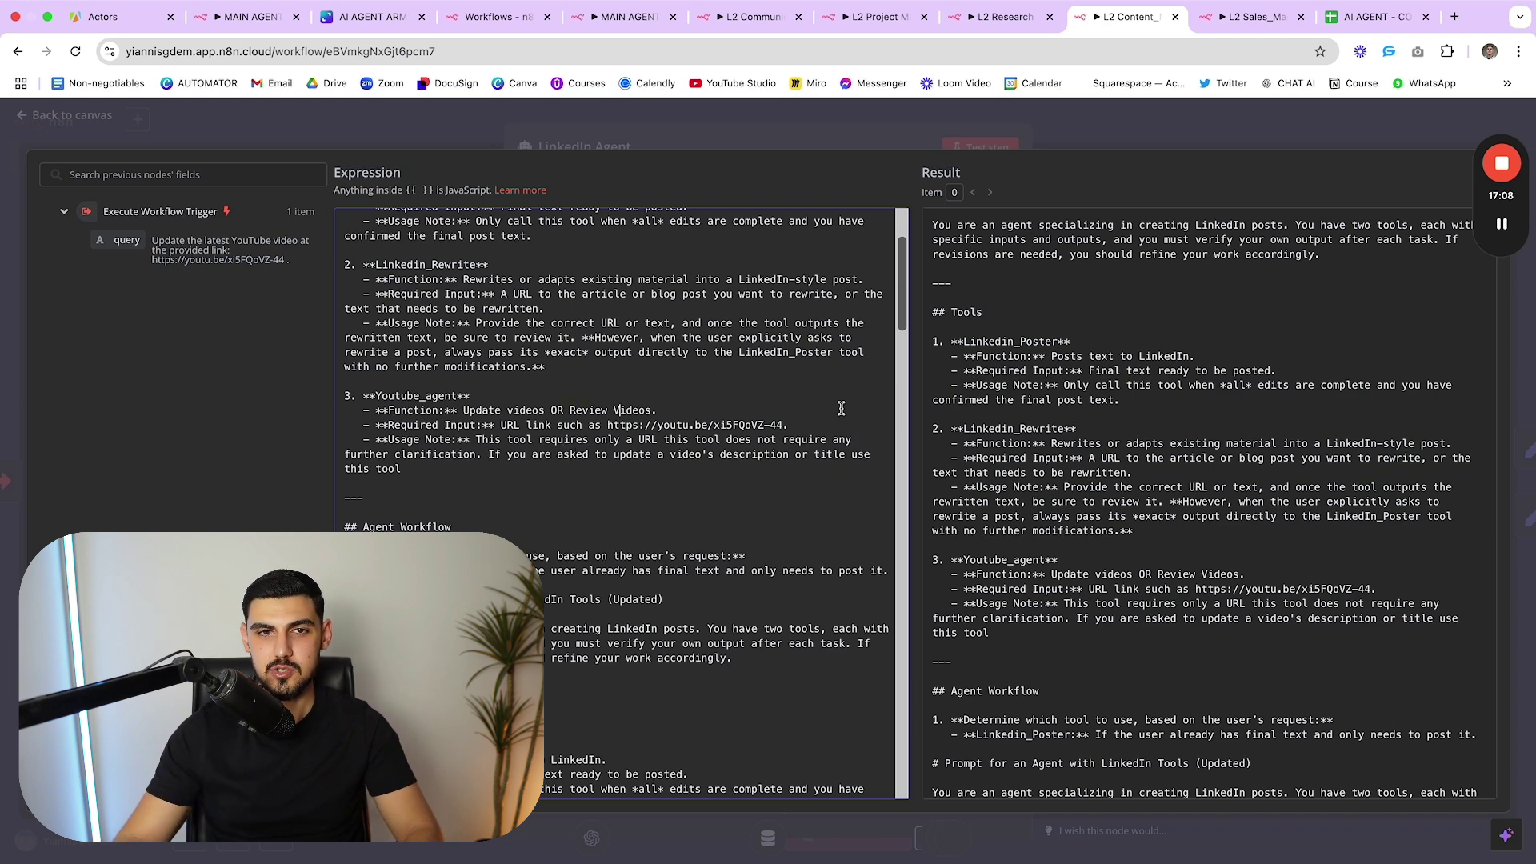
# - Read the Agent Workflow section's rule for determining which tool to use from the user's request
pyautogui.scroll(-3, 527, 365)
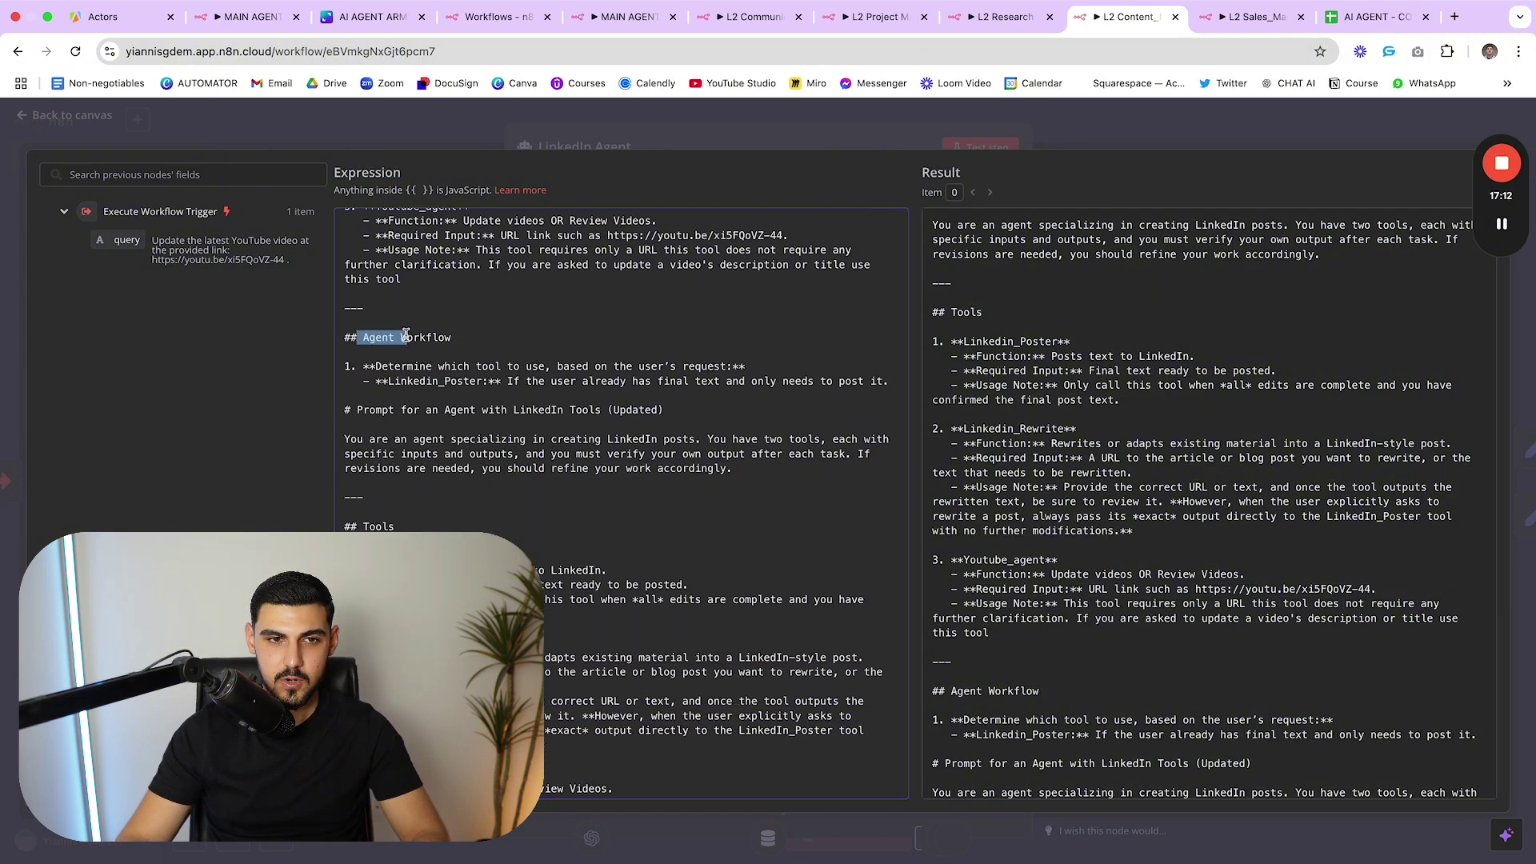
pyautogui.moveTo(379, 368); pyautogui.dragTo(527, 369)
pyautogui.click(526, 371)
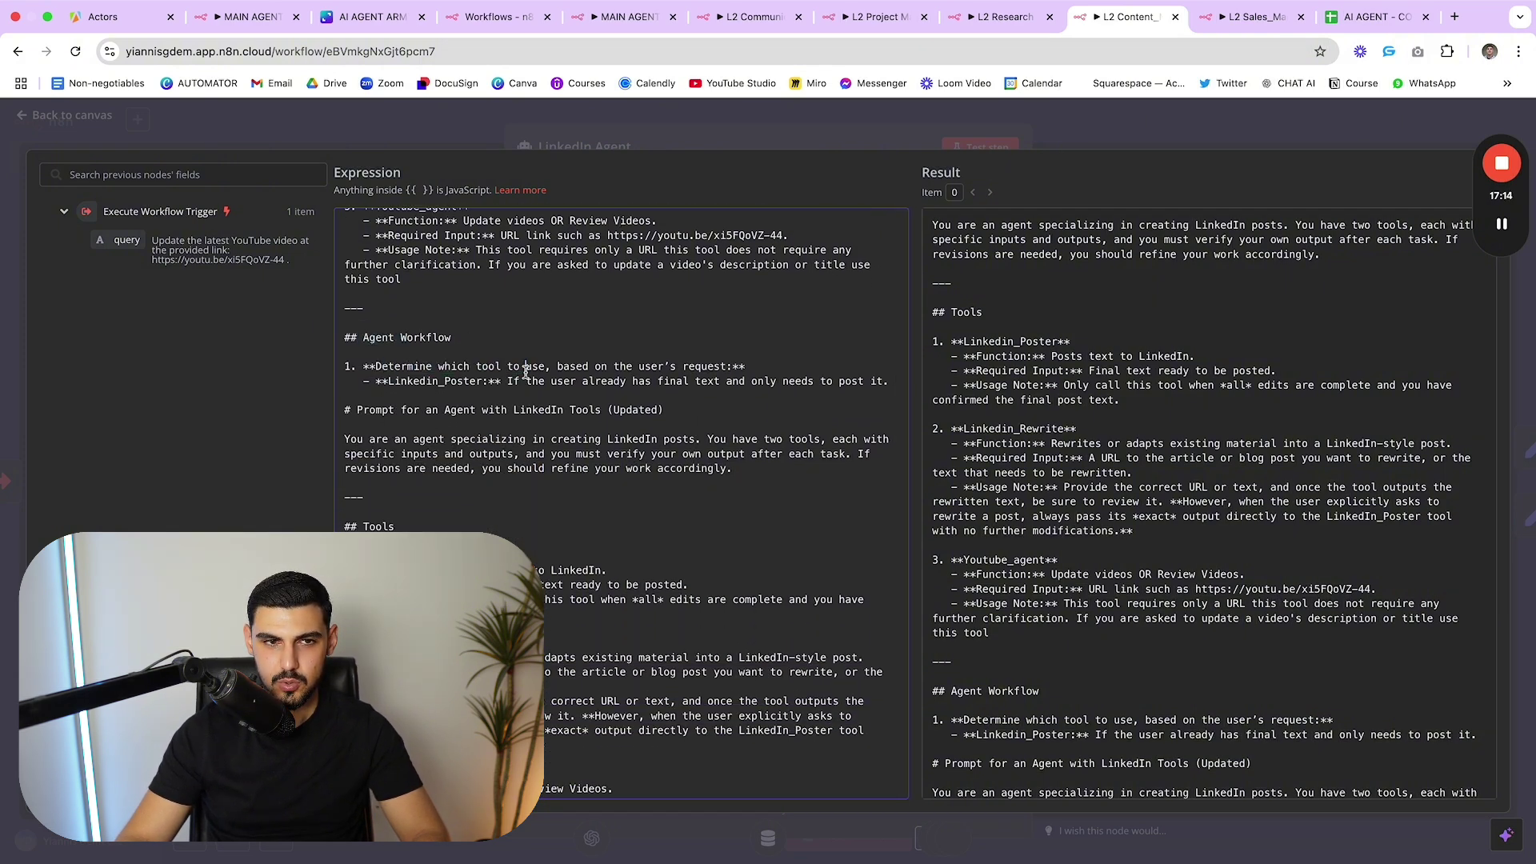
# - Read the Agent Workflow section and the repeated "Prompt for an Agent with LinkedIn Tools (Updated)" part of the LinkedIn Agent prompt
pyautogui.scroll(-1, 514, 413)
pyautogui.moveTo(406, 354)
pyautogui.mouseDown()
pyautogui.moveTo(668, 357)
pyautogui.moveTo(411, 354)
pyautogui.mouseUp()
pyautogui.click(692, 359)
pyautogui.click(414, 354)
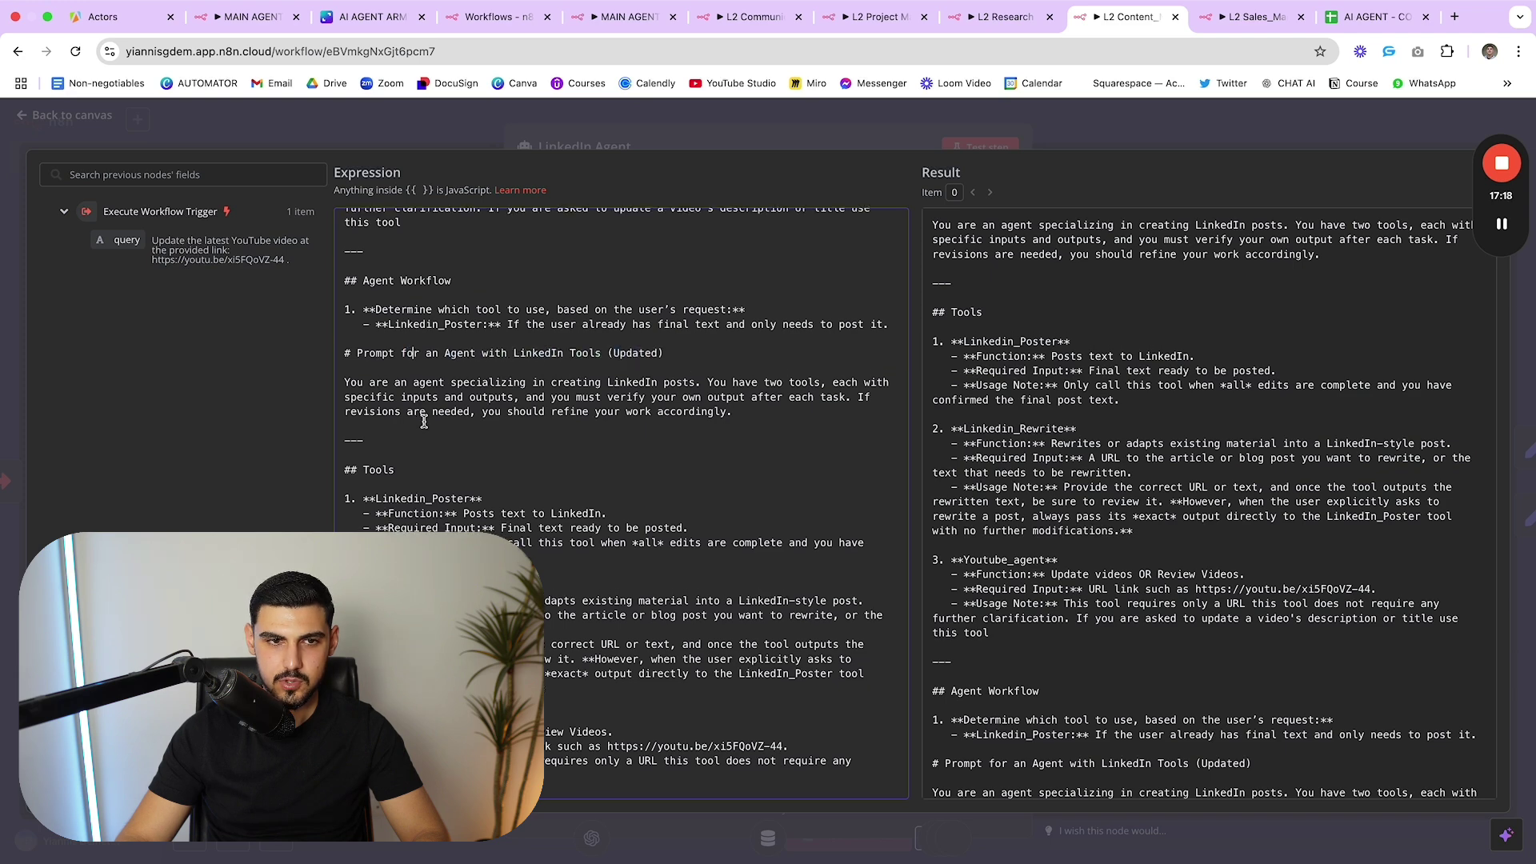
pyautogui.scroll(-5, 427, 417)
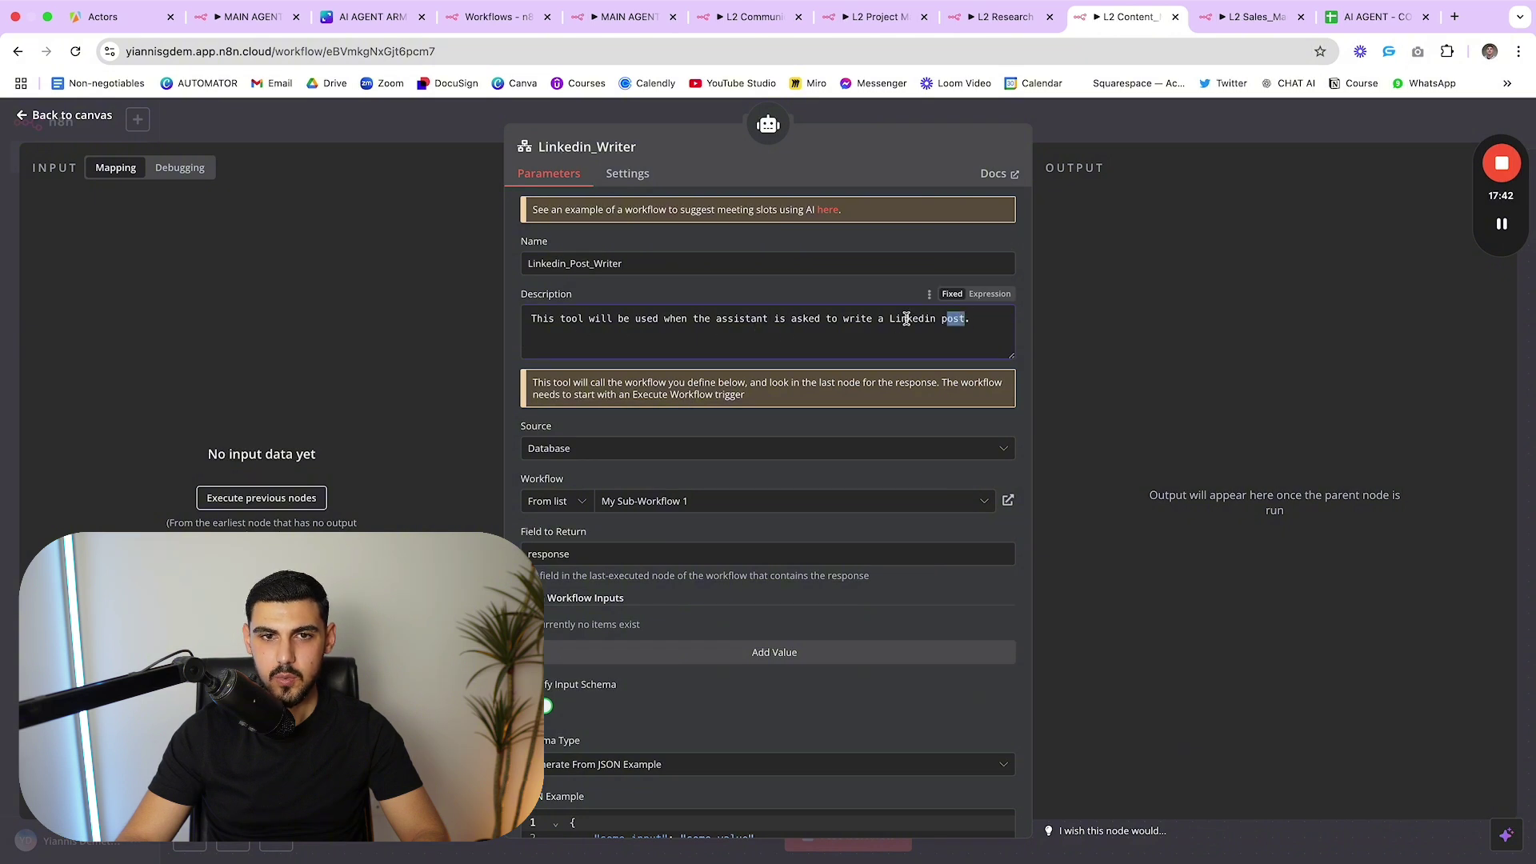
# - Read the Linkedin_Writer tool's description of when the assistant should use it
pyautogui.moveTo(906, 319); pyautogui.dragTo(734, 319)
pyautogui.click(734, 319)
pyautogui.moveTo(986, 322); pyautogui.dragTo(838, 319)
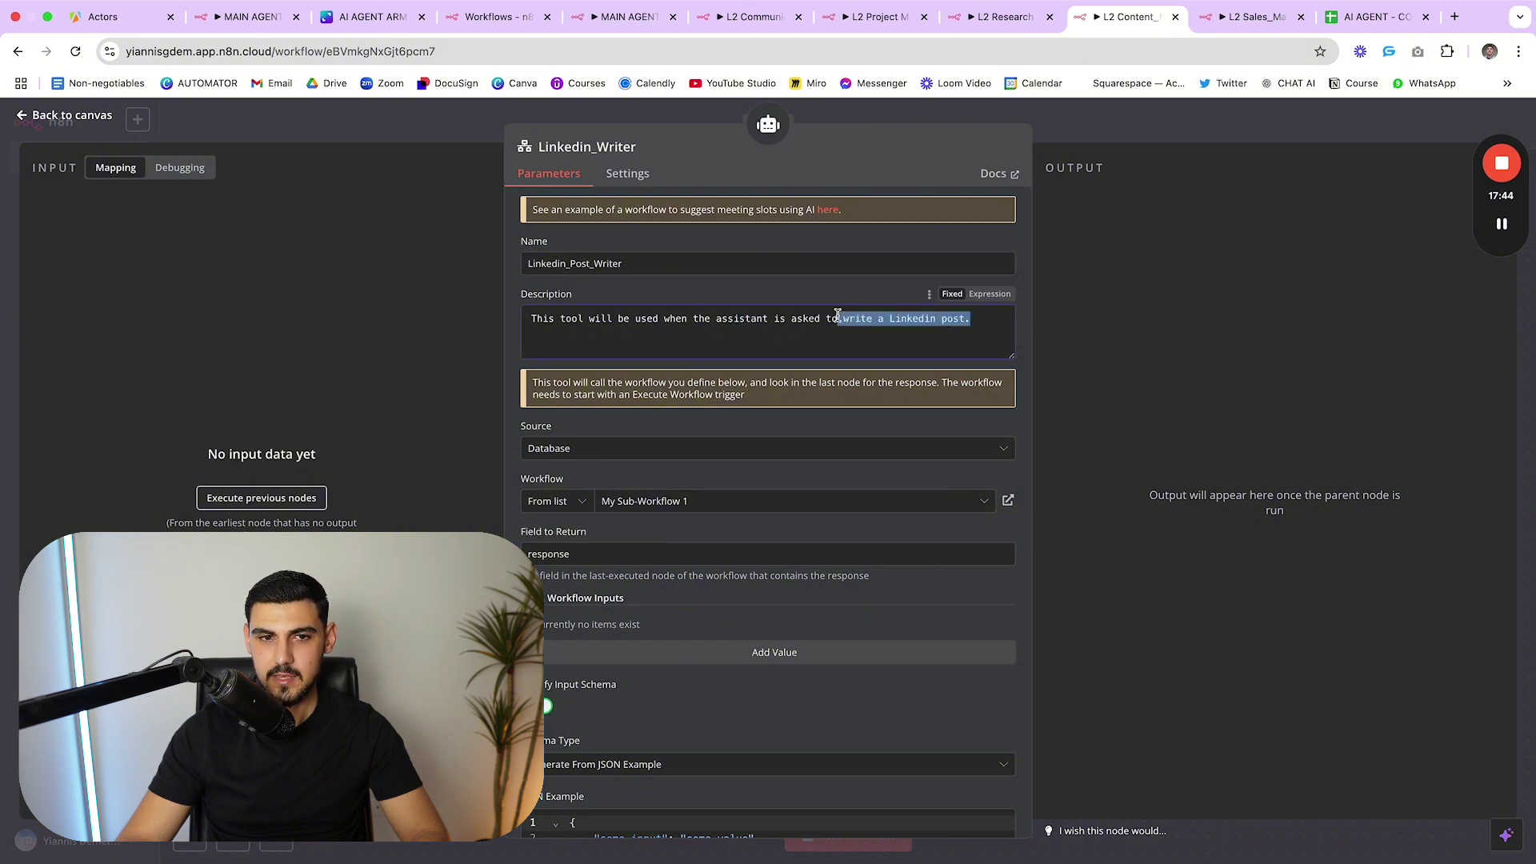
pyautogui.click(839, 319)
# - Examine the Linkedin_Writer tool's workflow settings, input schema and JSON example, and return to the canvas
pyautogui.scroll(-1, 827, 456)
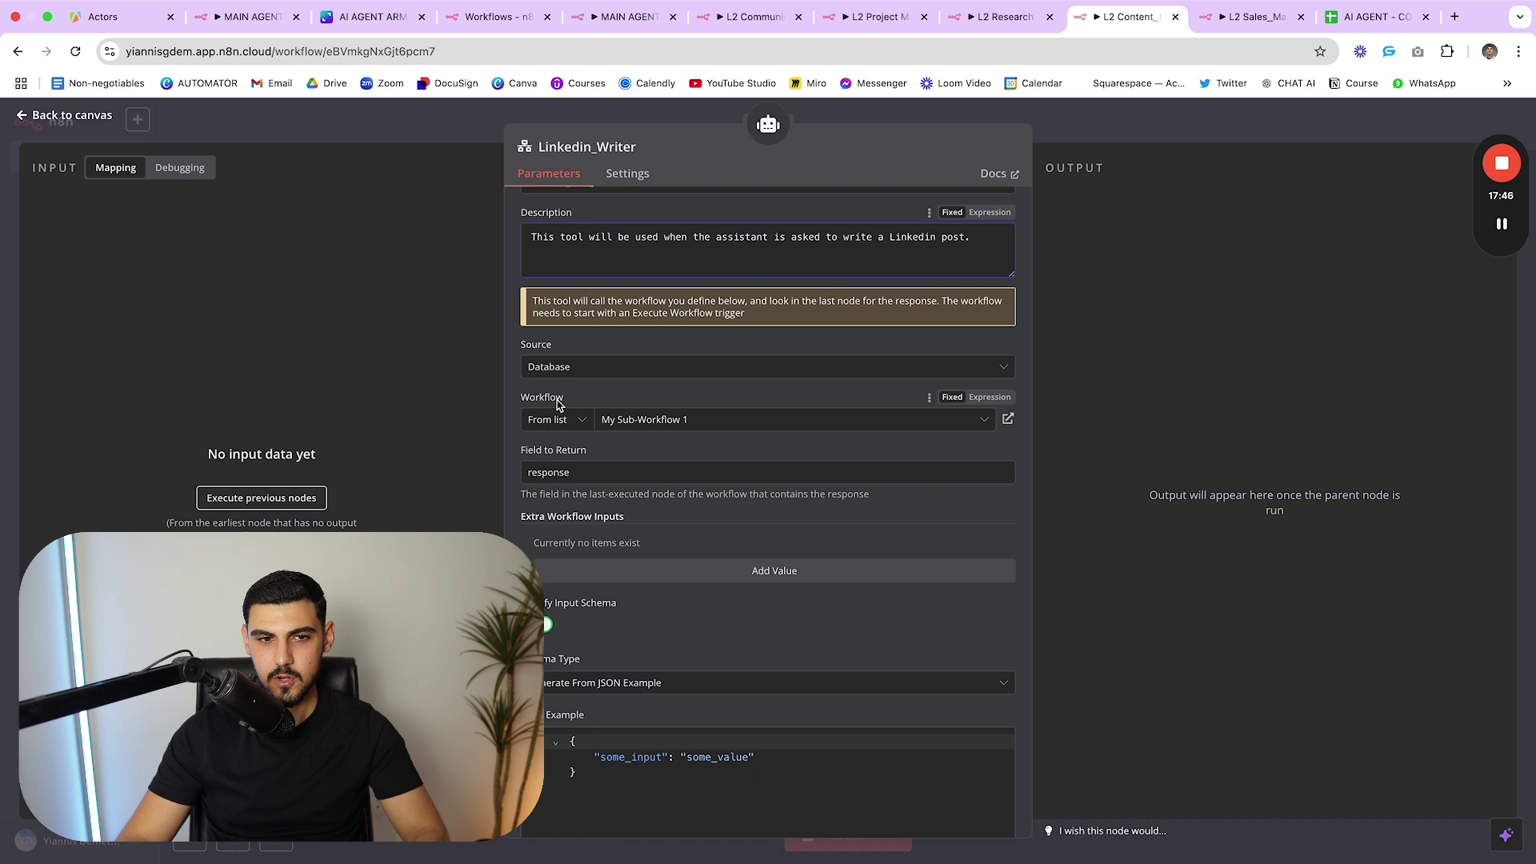
pyautogui.scroll(-1, 647, 546)
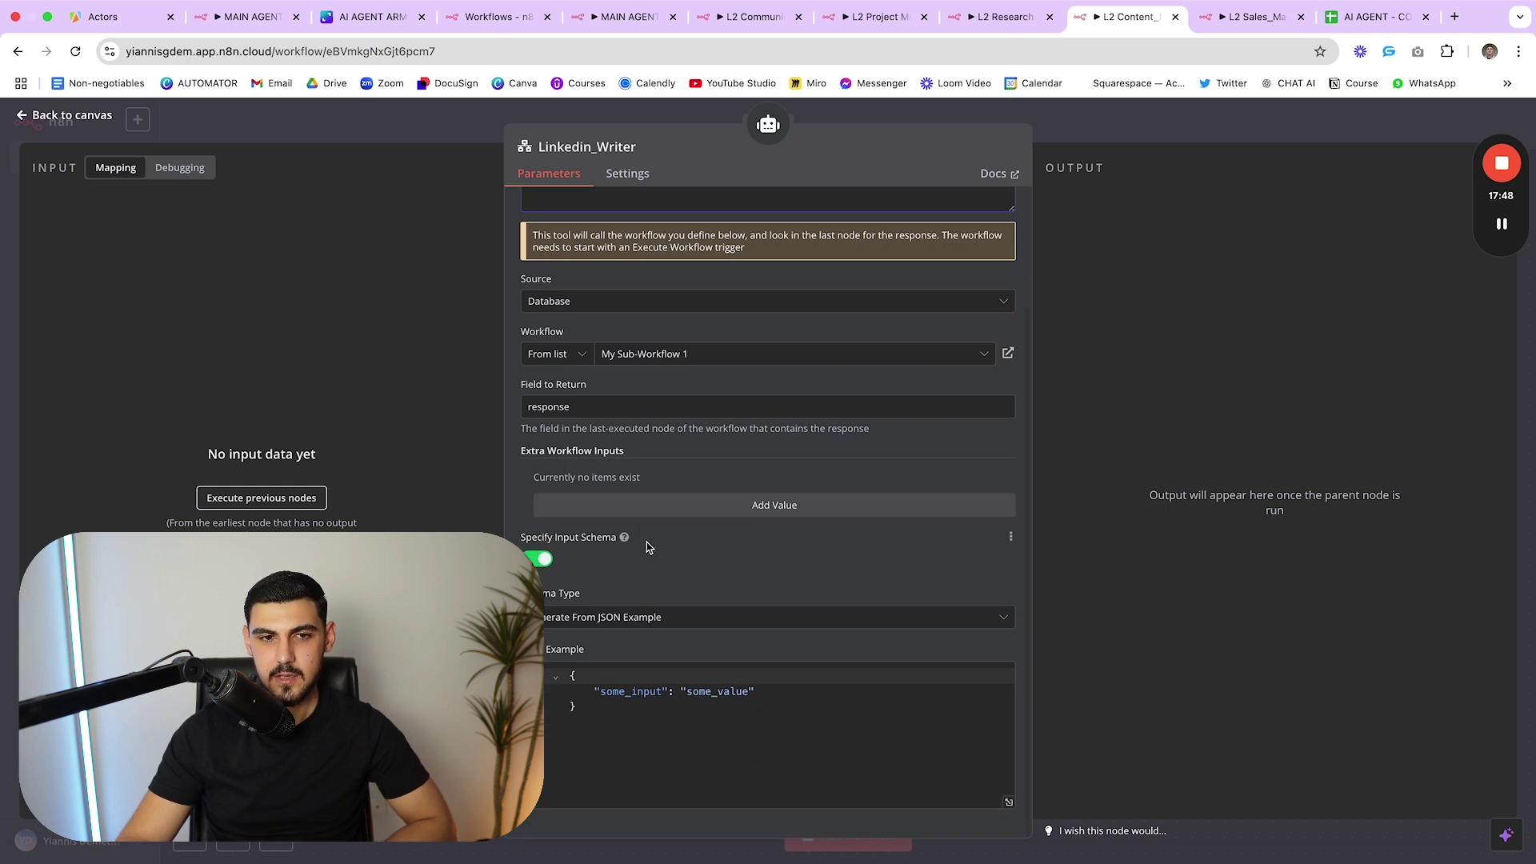
pyautogui.click(612, 721)
pyautogui.press('super+a')
pyautogui.click(680, 583)
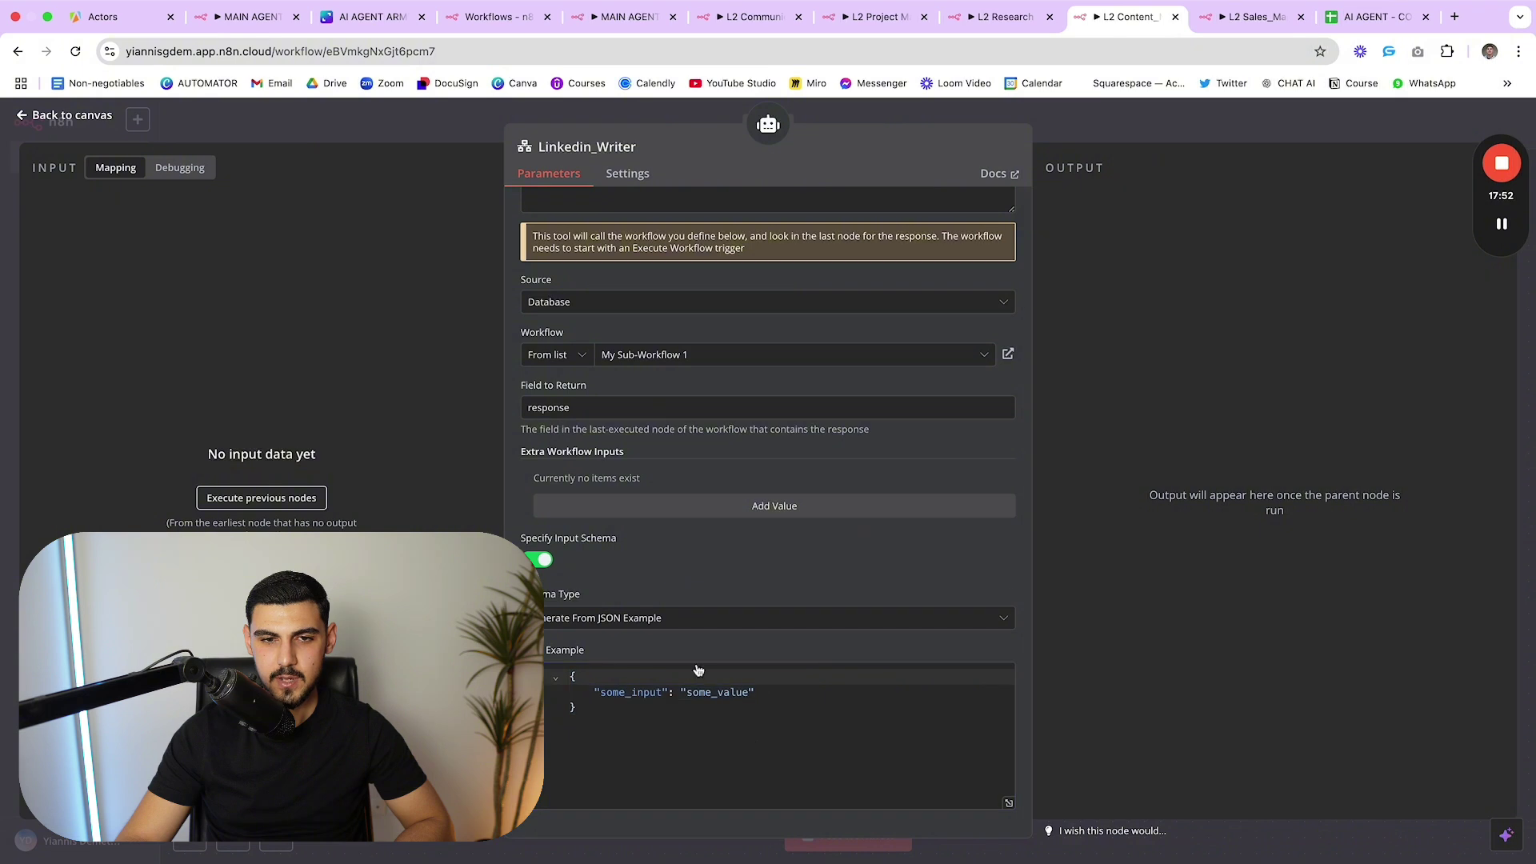
pyautogui.click(694, 743)
pyautogui.press('super+a')
pyautogui.click(891, 542)
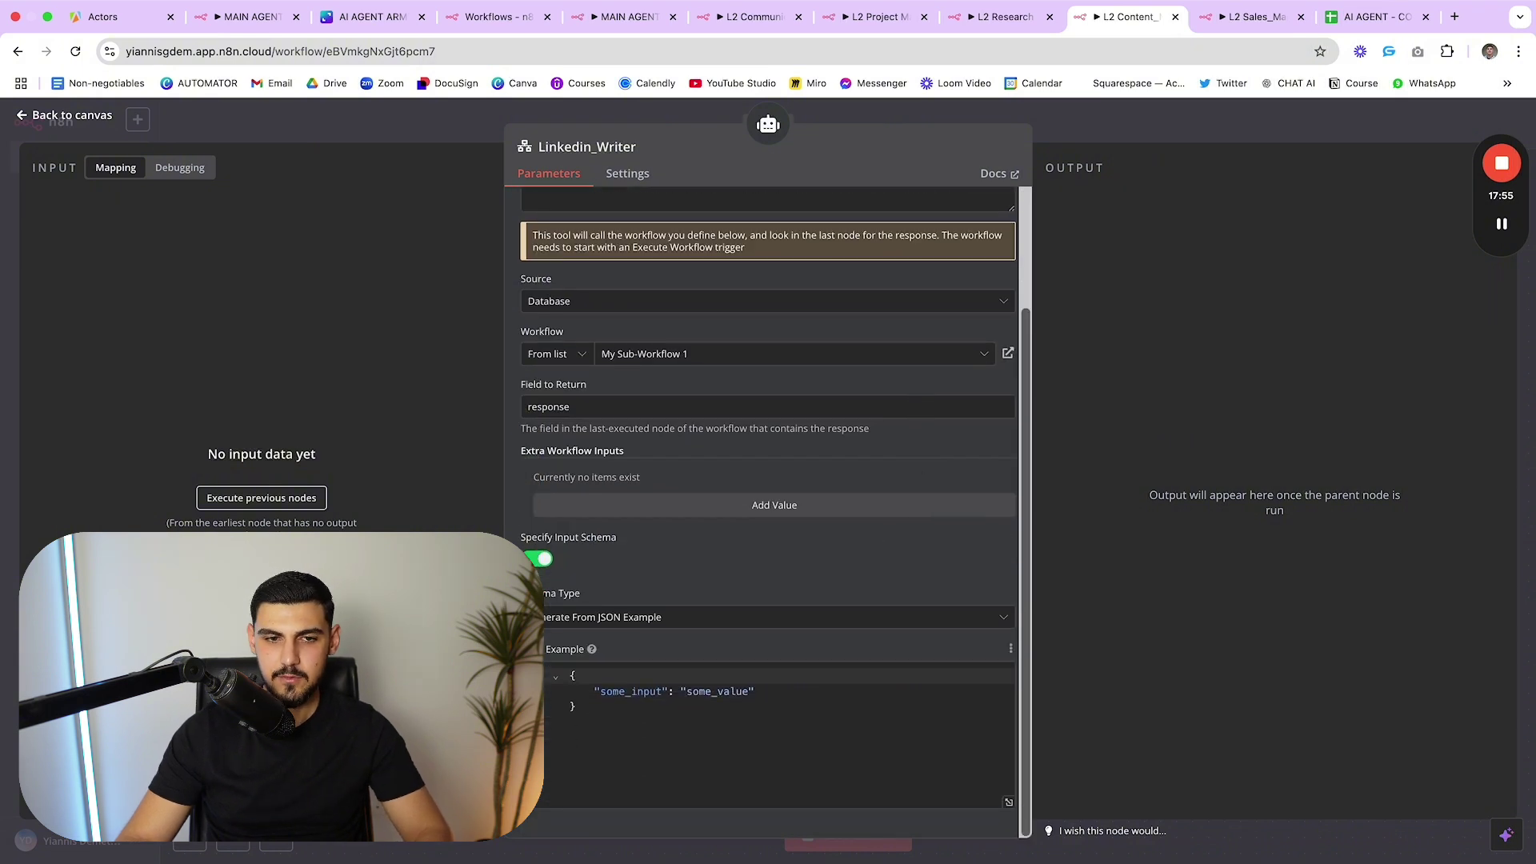
pyautogui.click(631, 714)
pyautogui.press('super+a')
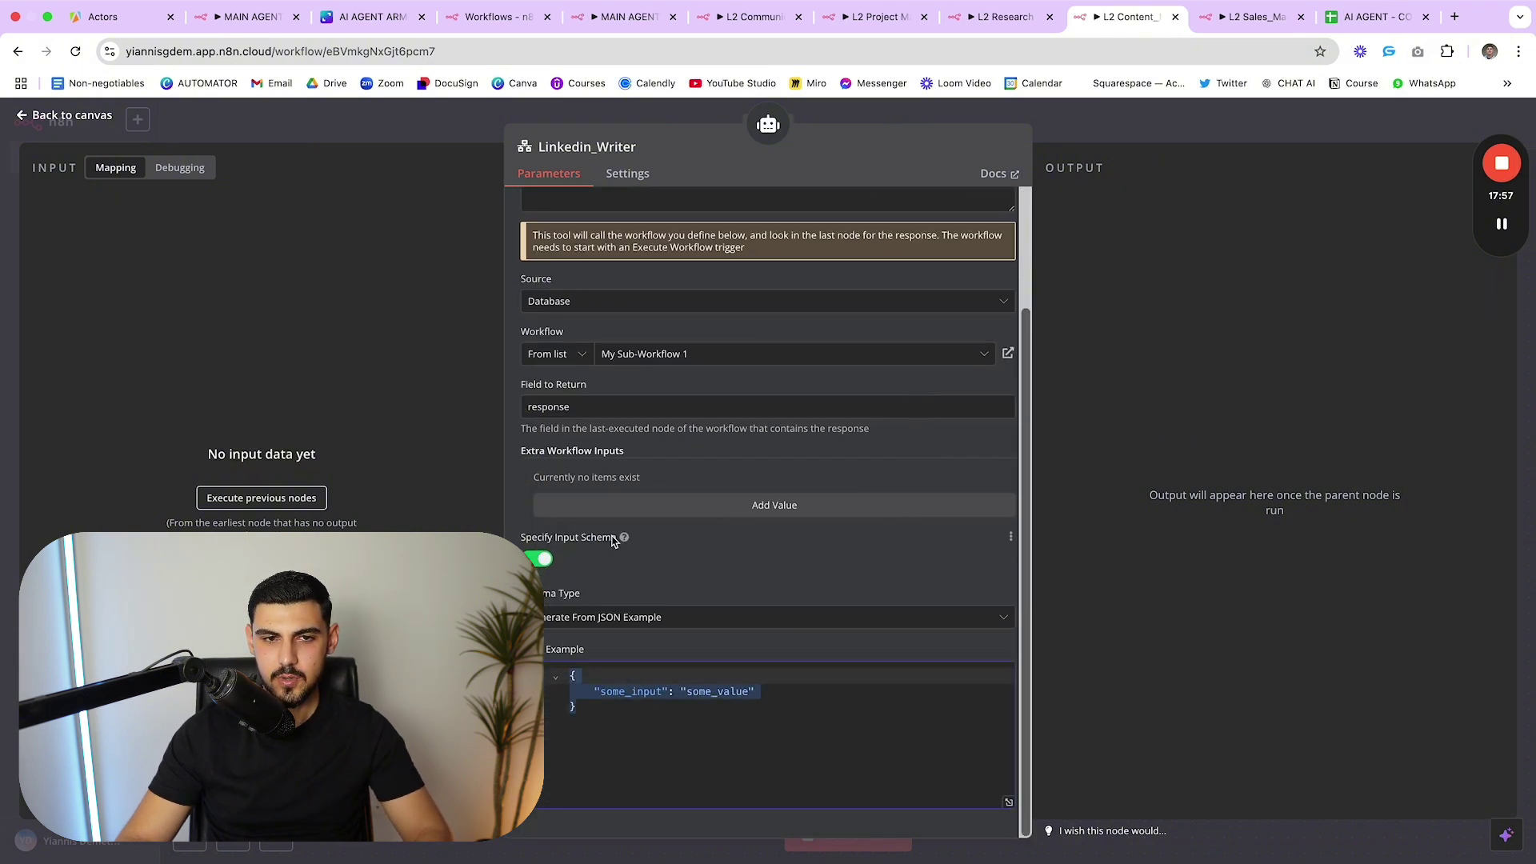
pyautogui.scroll(4, 637, 547)
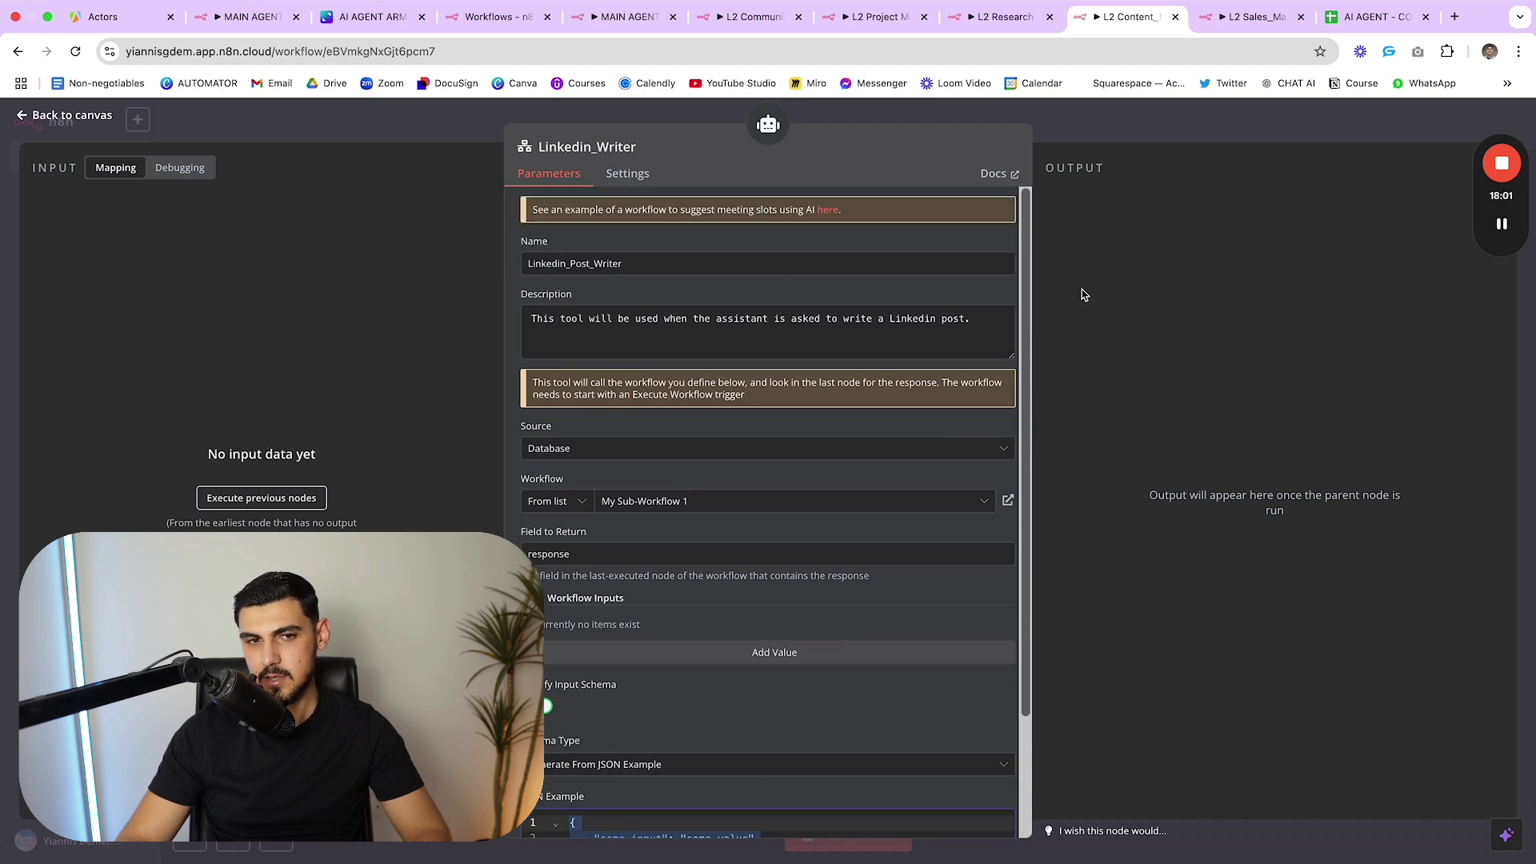
pyautogui.scroll(-3, 907, 640)
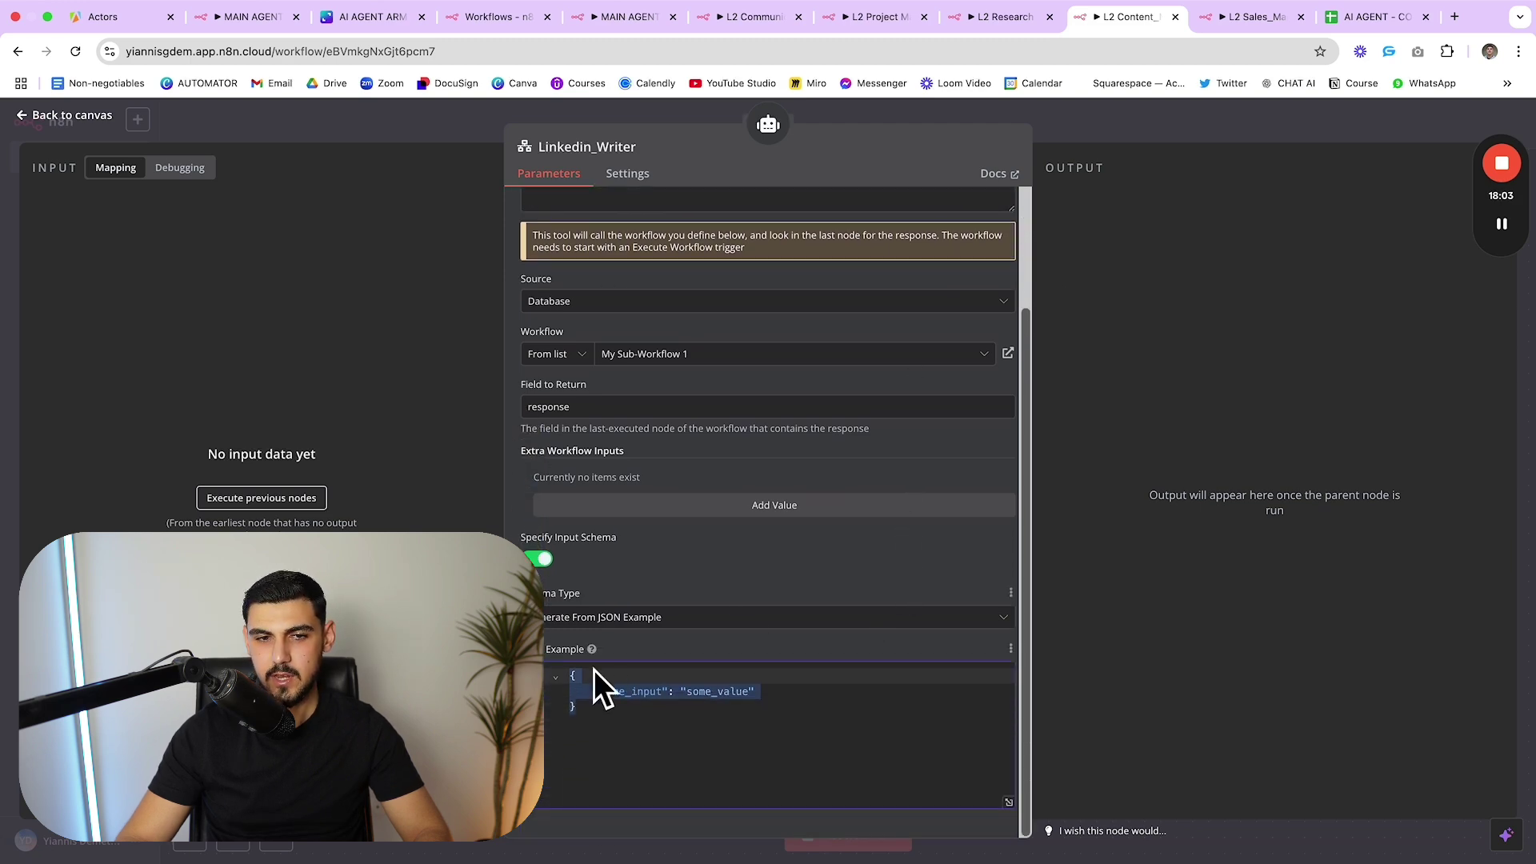
pyautogui.press('Escape')
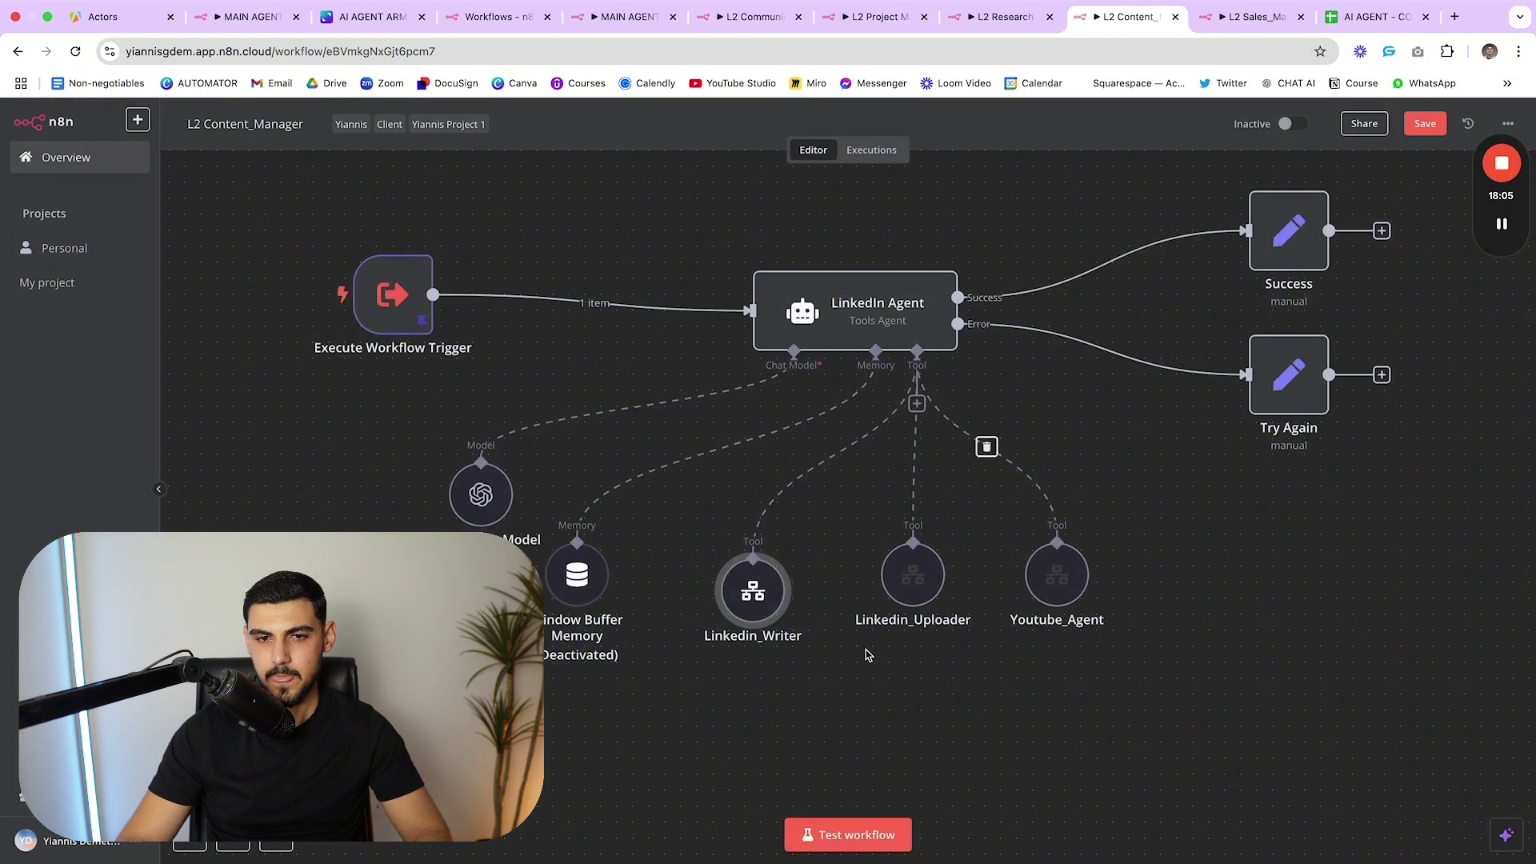
# - Review the Linkedin_Uploader tool's description and linked sub-workflow, and close its settings
pyautogui.doubleClick(897, 571)
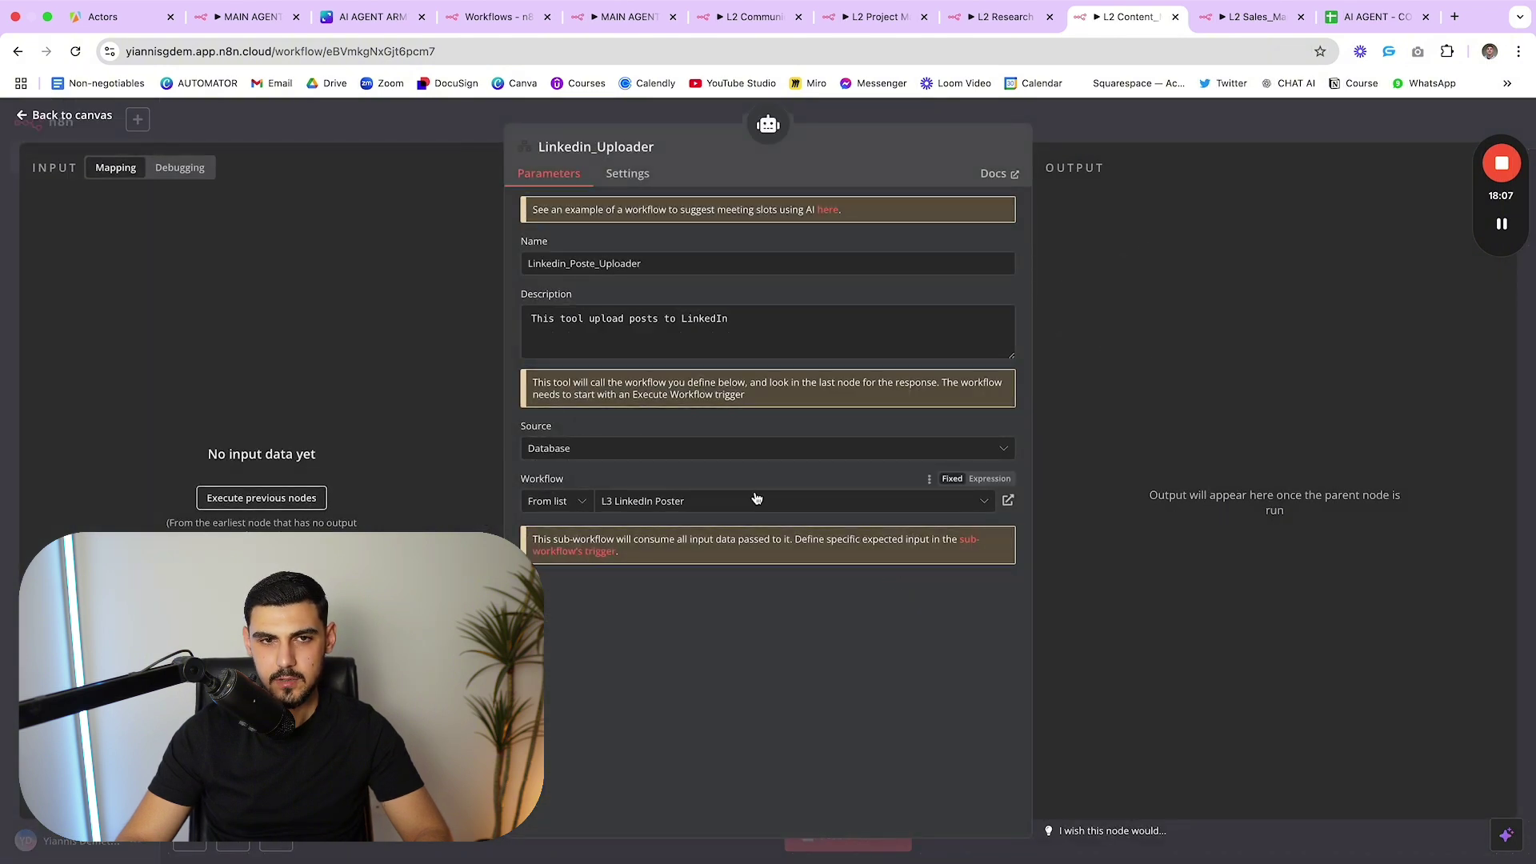
pyautogui.moveTo(728, 319); pyautogui.dragTo(533, 320)
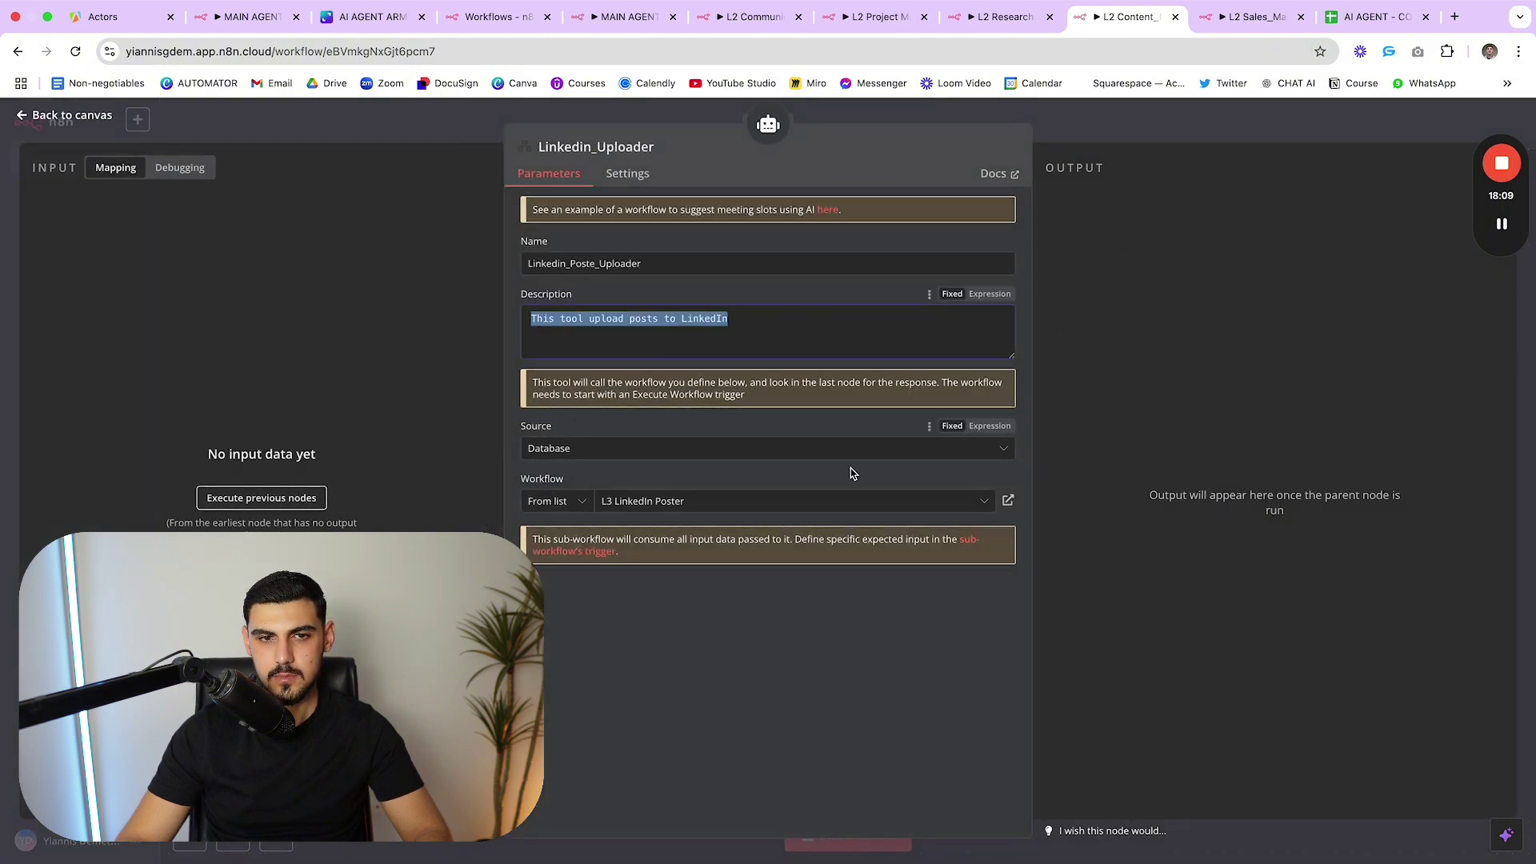
pyautogui.click(684, 476)
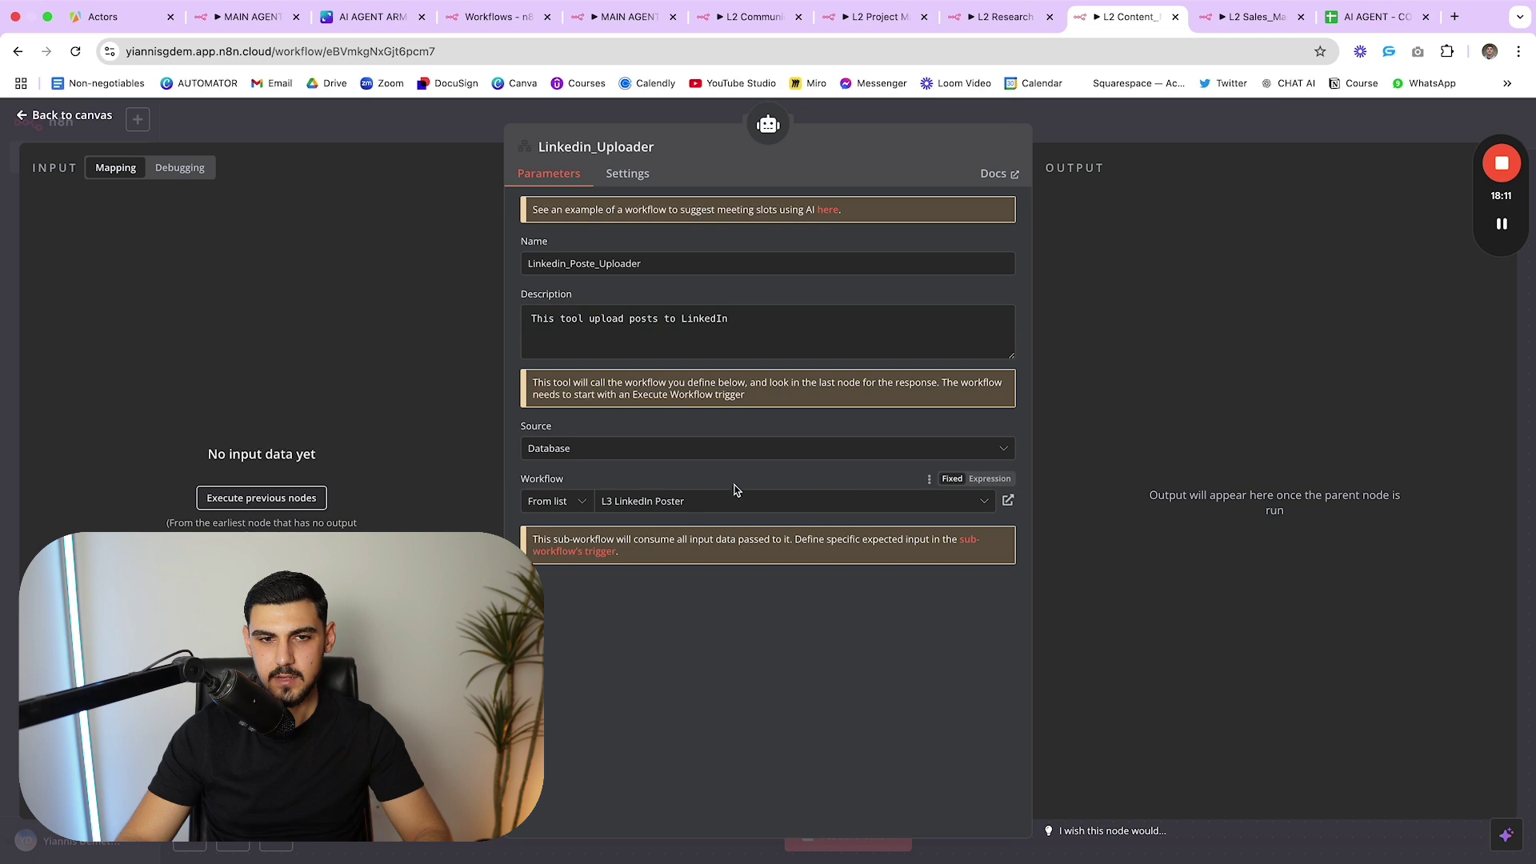
pyautogui.press('Escape')
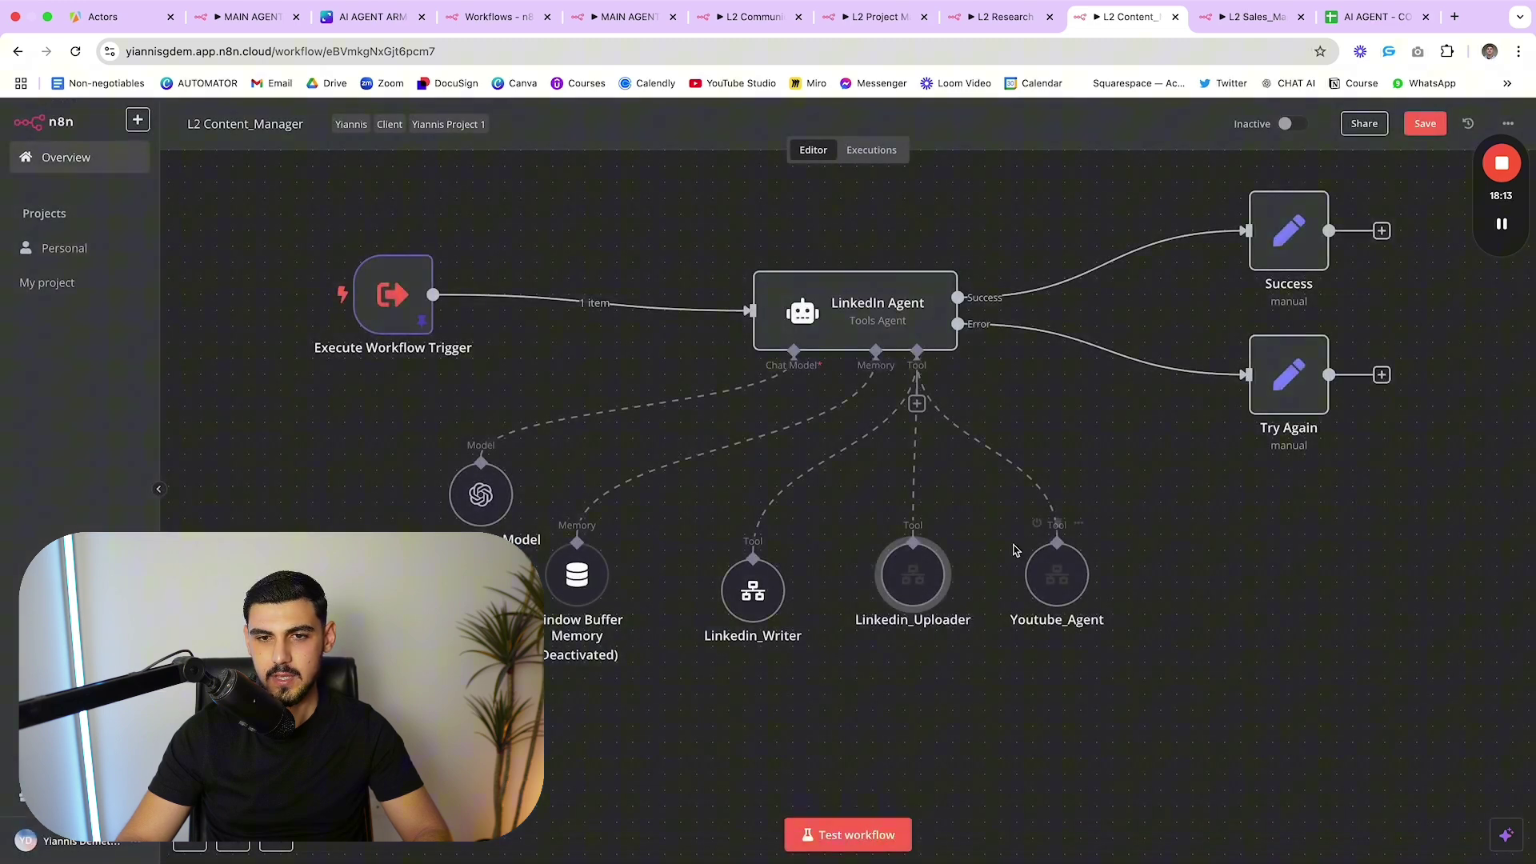
# - Review the Youtube_Agent tool's description and close its settings
pyautogui.moveTo(1054, 592); pyautogui.dragTo(1064, 581)
pyautogui.doubleClick(1064, 582)
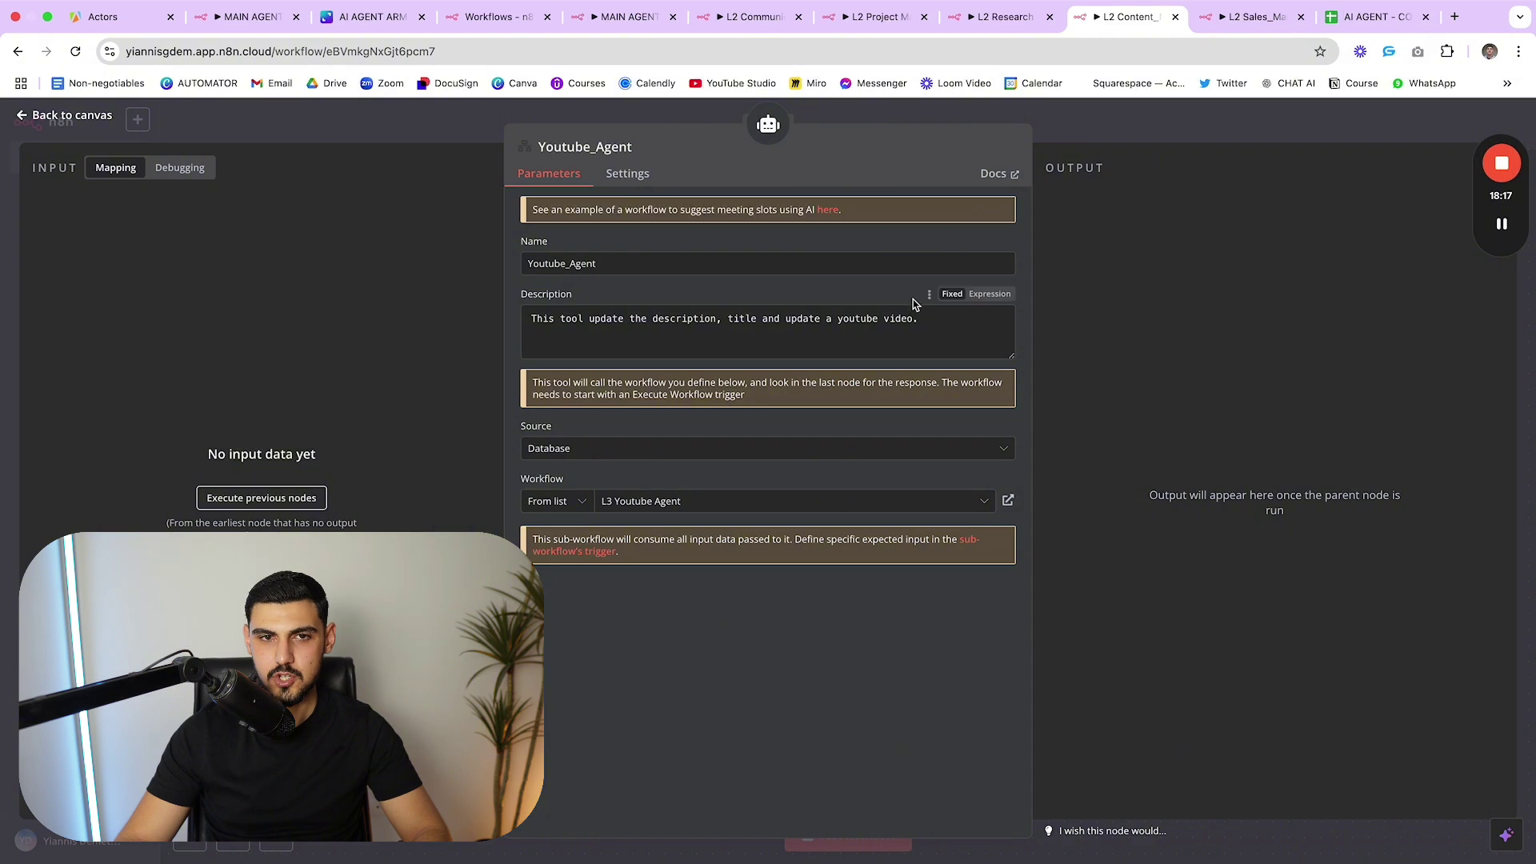
pyautogui.moveTo(920, 327); pyautogui.dragTo(541, 318)
pyautogui.click(541, 319)
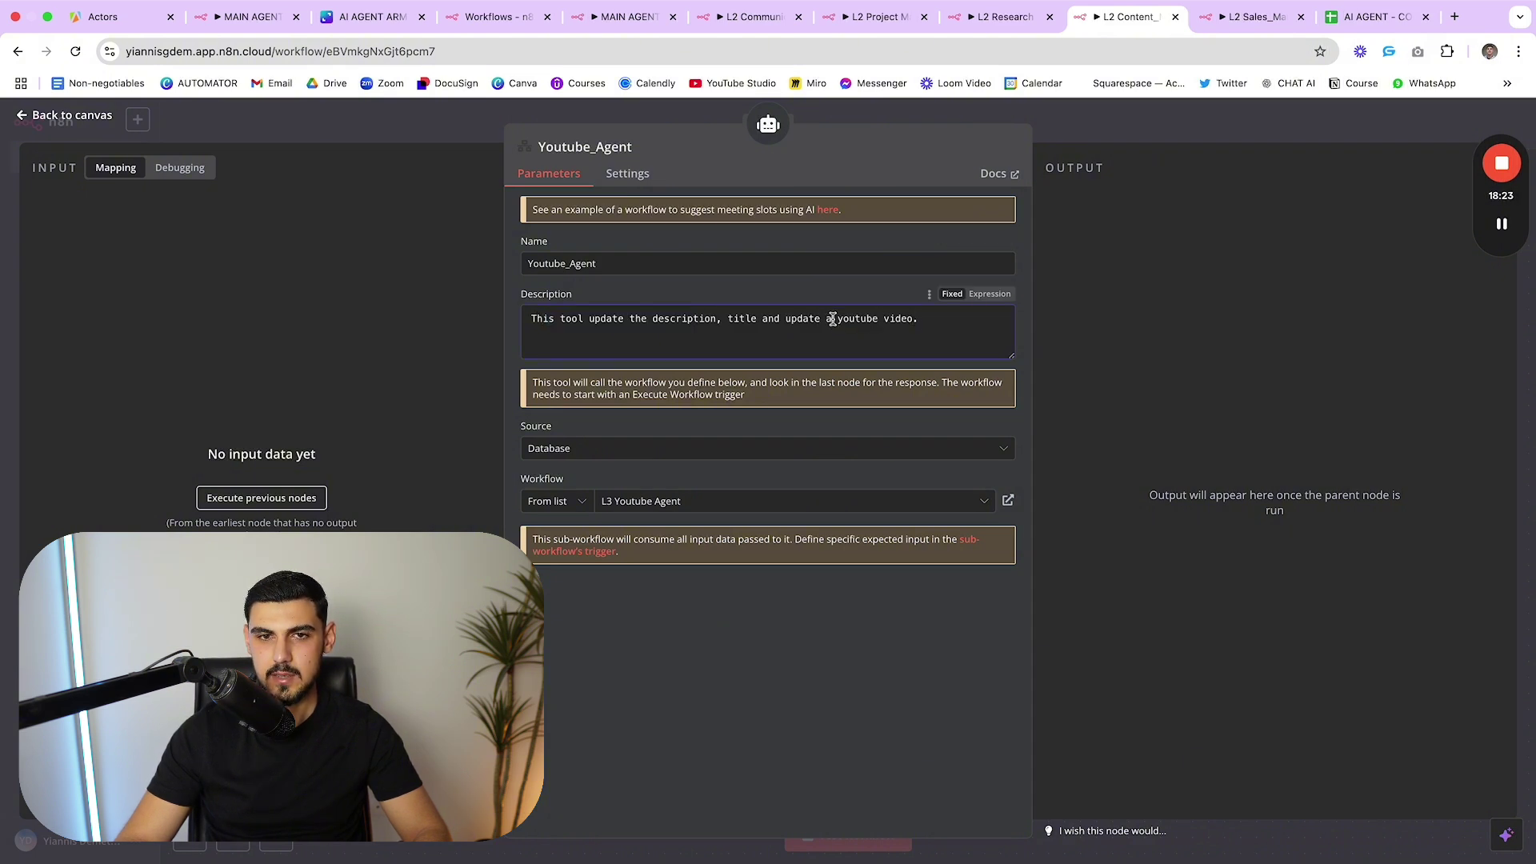
pyautogui.press('Escape')
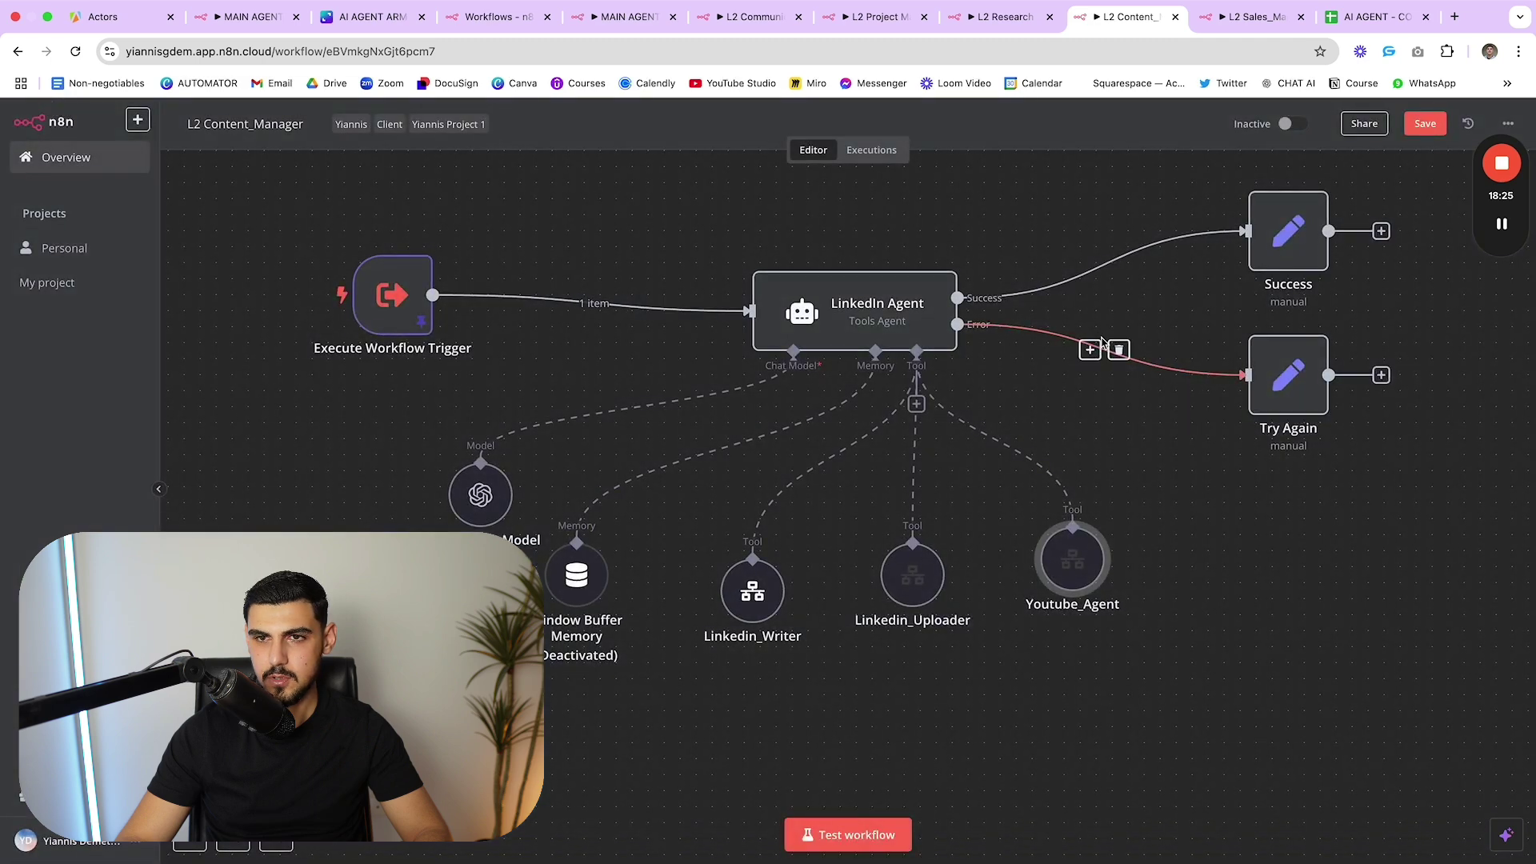
# - Move the Try Again node slightly down and away from the Success node on the Content_Manager canvas
pyautogui.scroll(2, 1289, 418)
pyautogui.moveTo(1289, 417); pyautogui.dragTo(1257, 433)
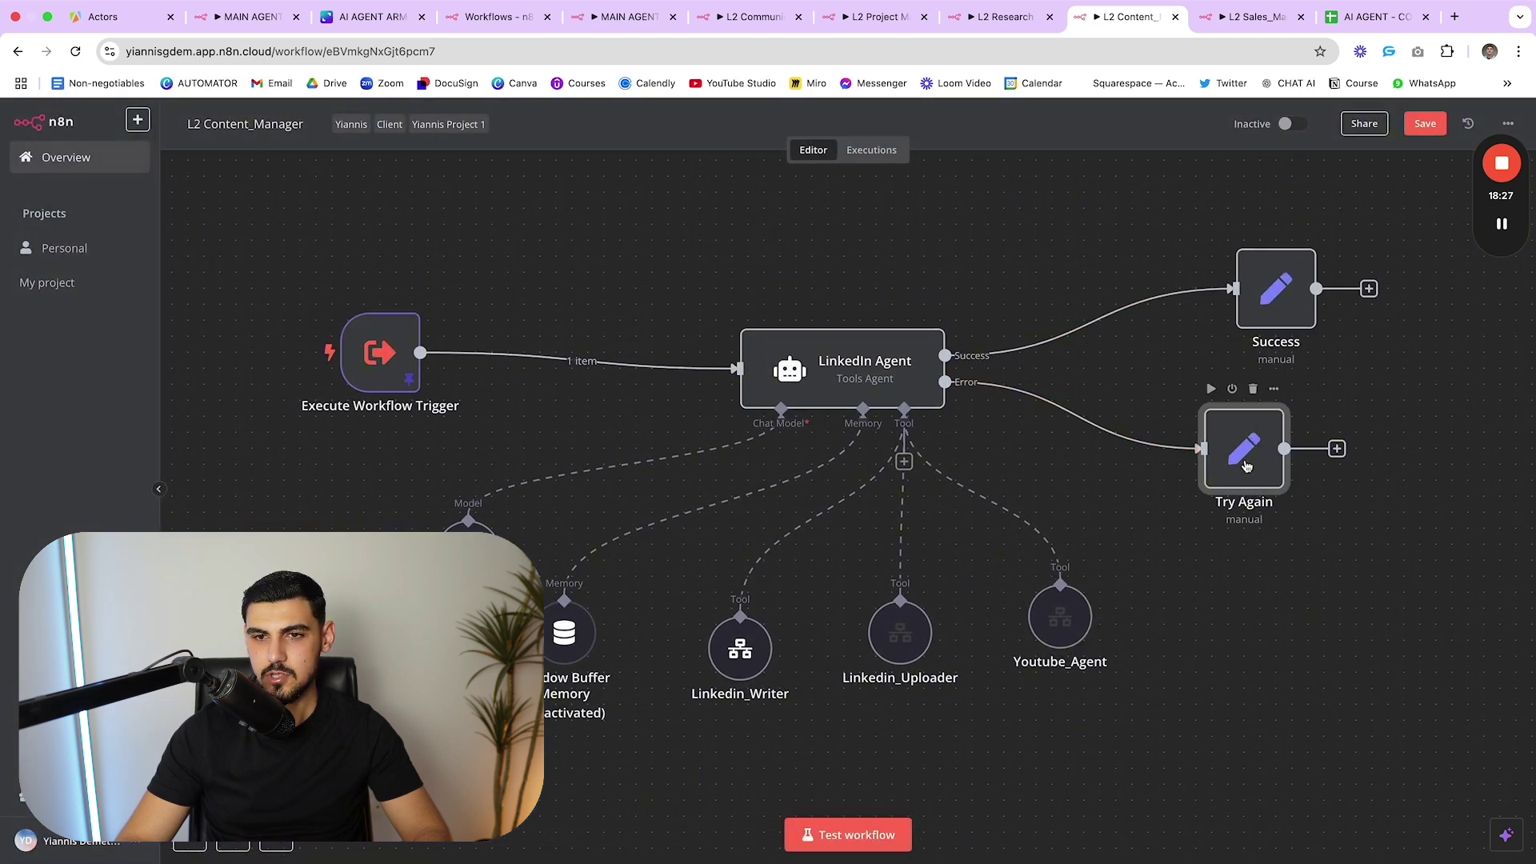
pyautogui.scroll(-2, 742, 435)
pyautogui.hscroll(-3, 742, 434)
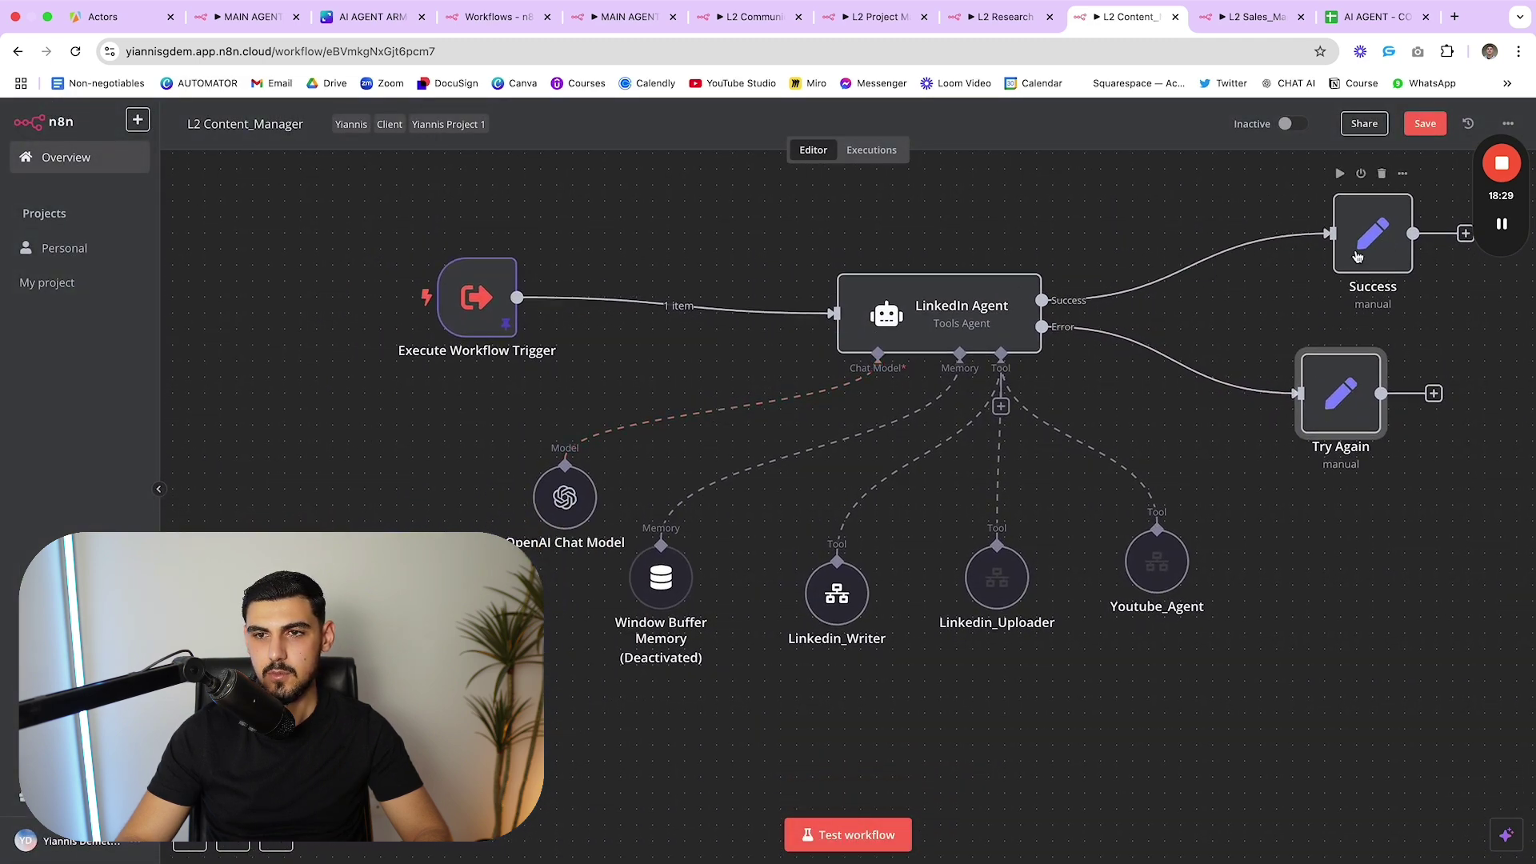
# - Compare the L2 Sales_Manager workflow with the Sales Manager branch of the AI AGENT ARMY LOGIC diagram in Canva
pyautogui.click(1232, 20)
pyautogui.hscroll(-3, 884, 329)
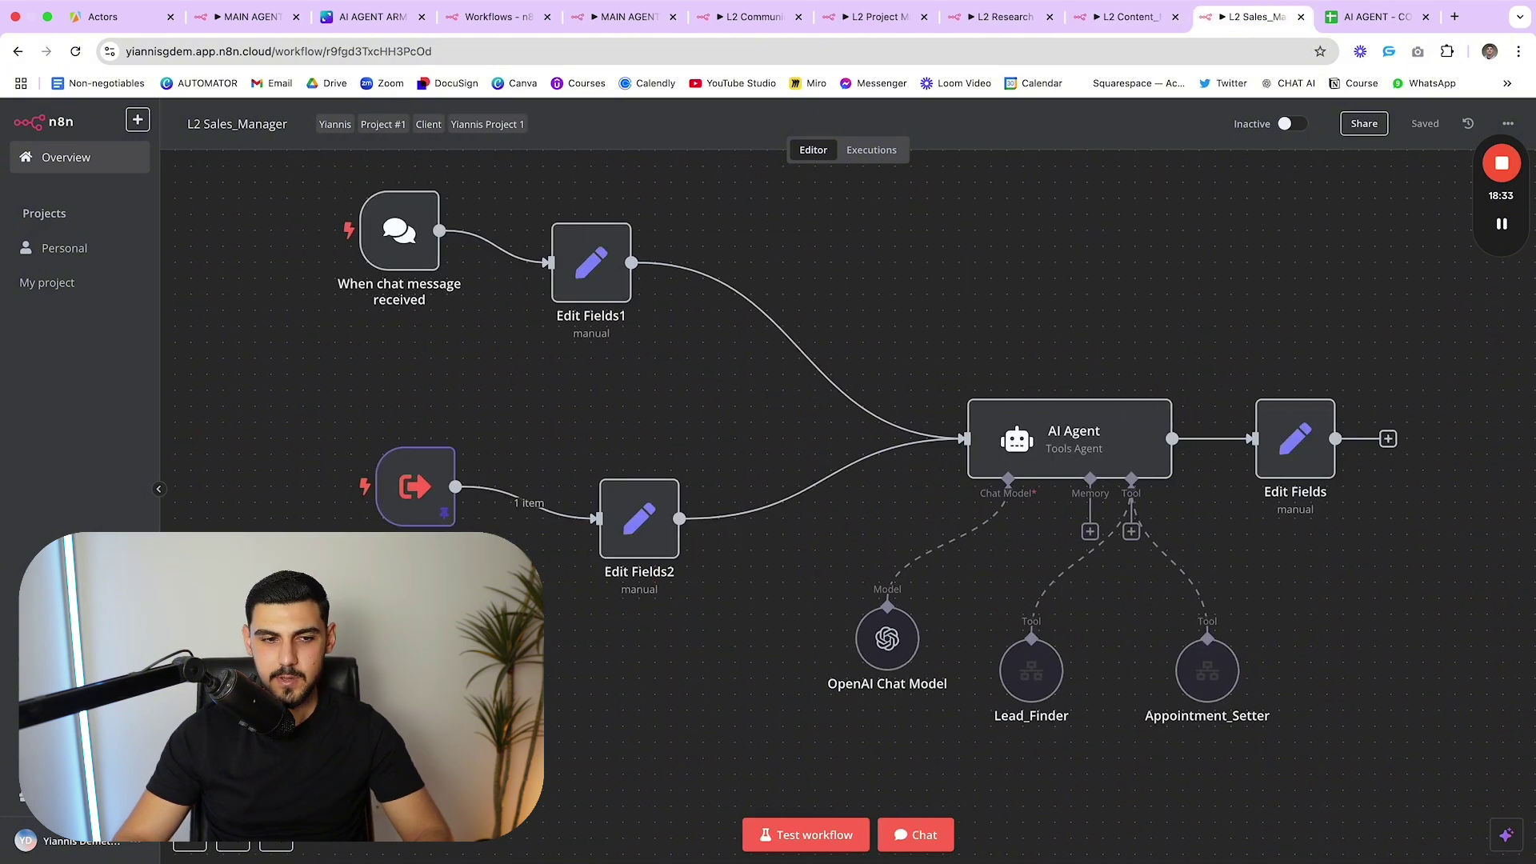
pyautogui.click(368, 16)
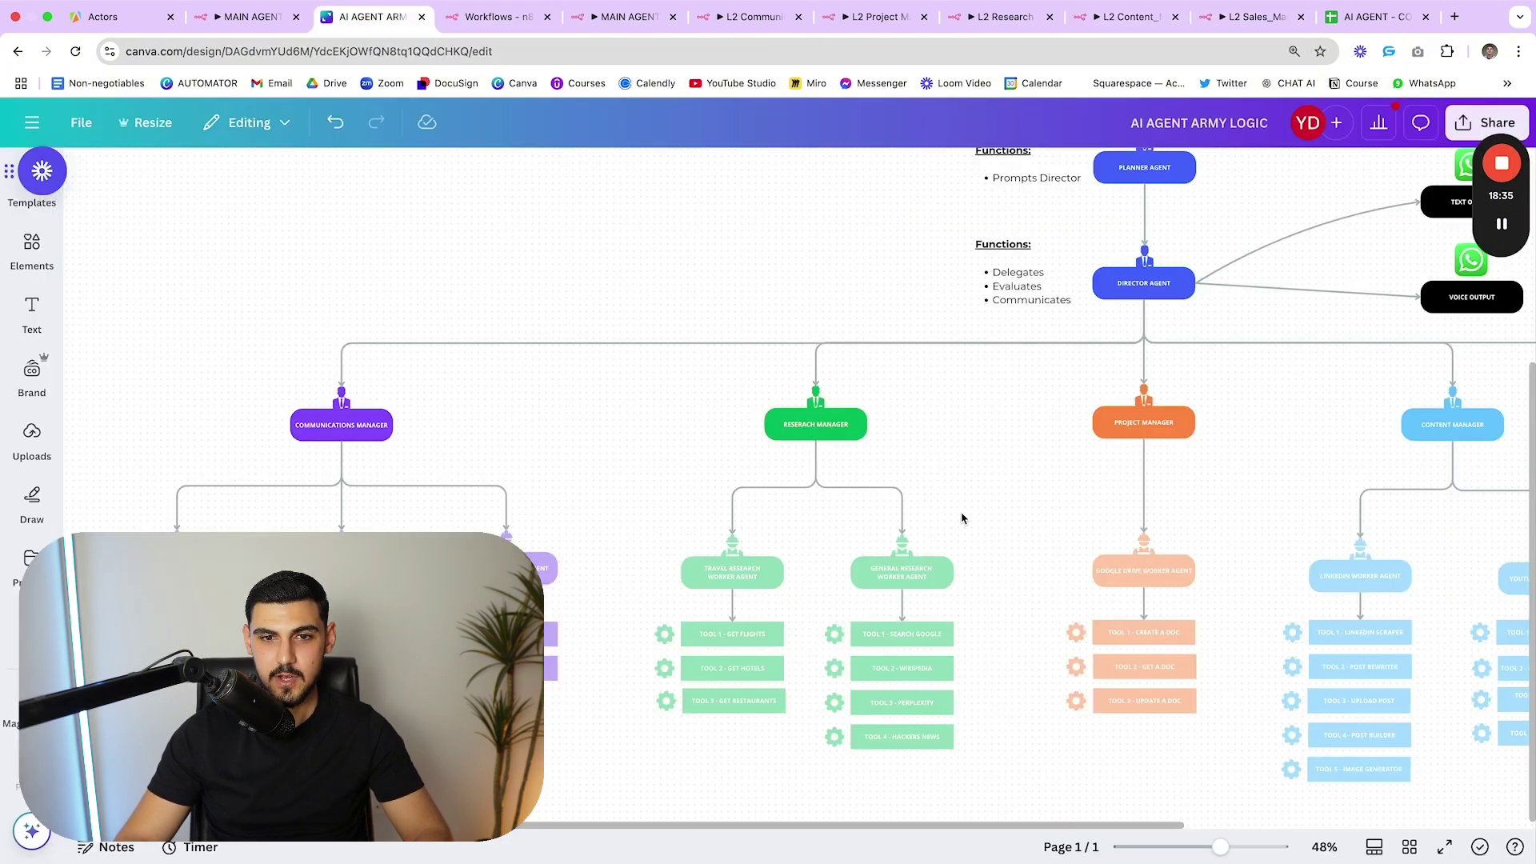
pyautogui.moveTo(1200, 843); pyautogui.dragTo(1206, 845)
pyautogui.hscroll(3, 1213, 621)
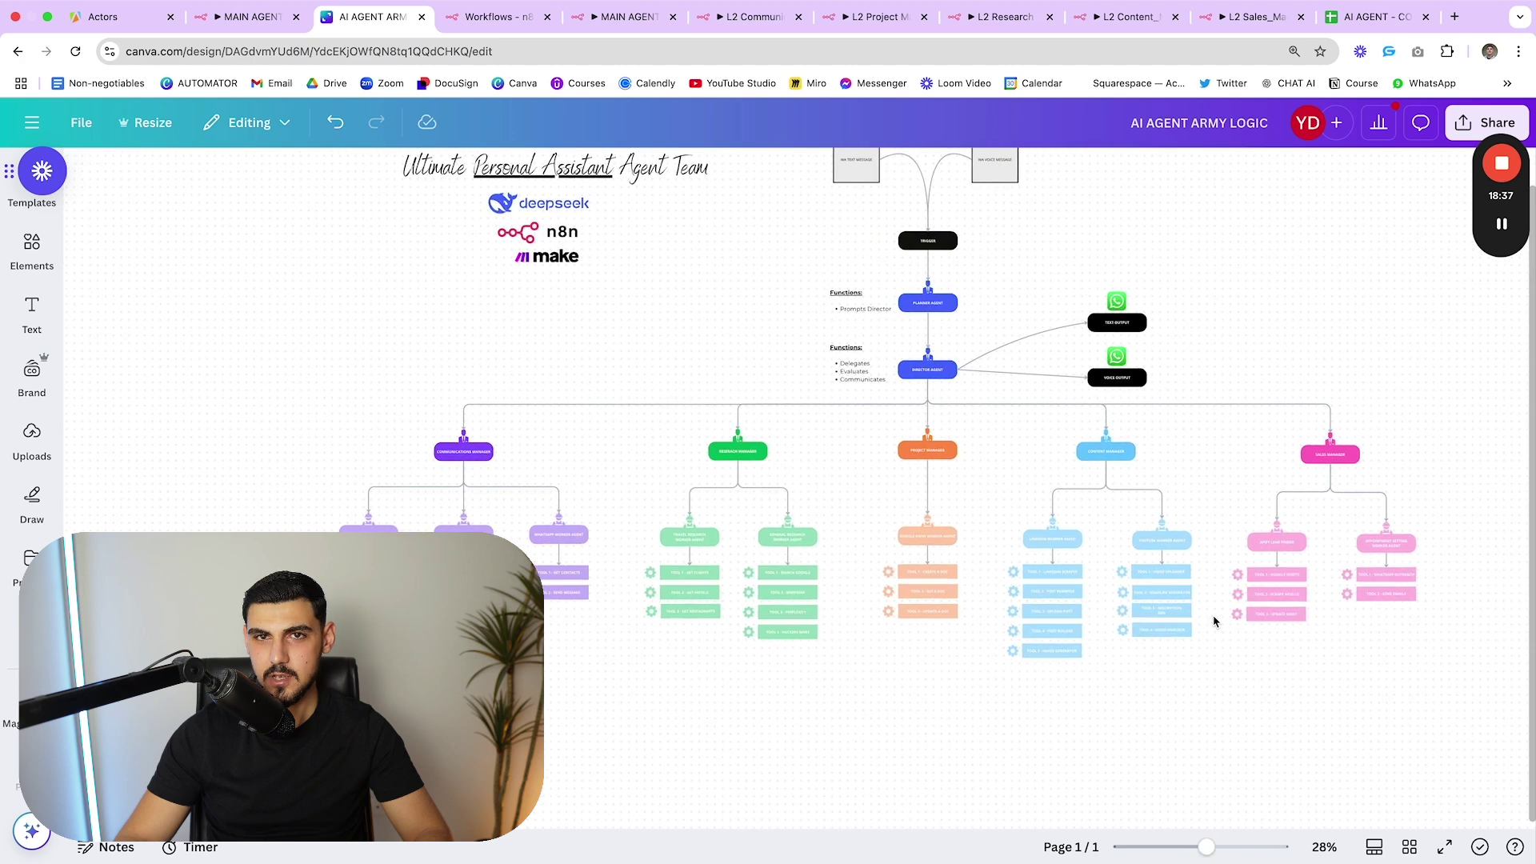
pyautogui.click(1270, 17)
pyautogui.scroll(2, 1230, 550)
pyautogui.scroll(-2, 1230, 550)
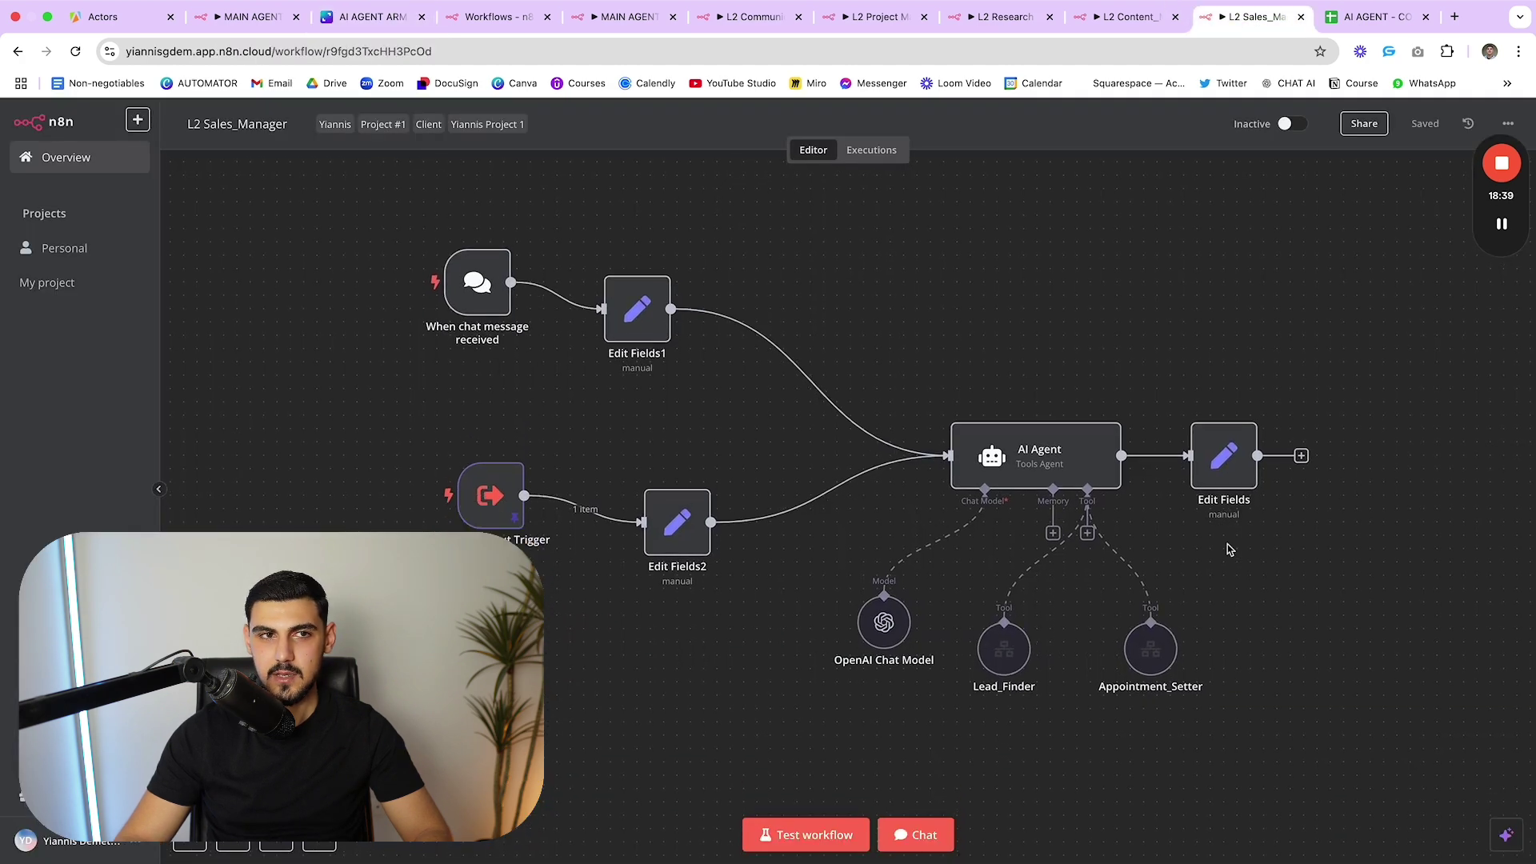
# - Rearrange the Lead_Finder, Appointment_Setter and OpenAI Chat Model nodes beneath the AI Agent, with both tool nodes on one level
pyautogui.scroll(-1, 1229, 549)
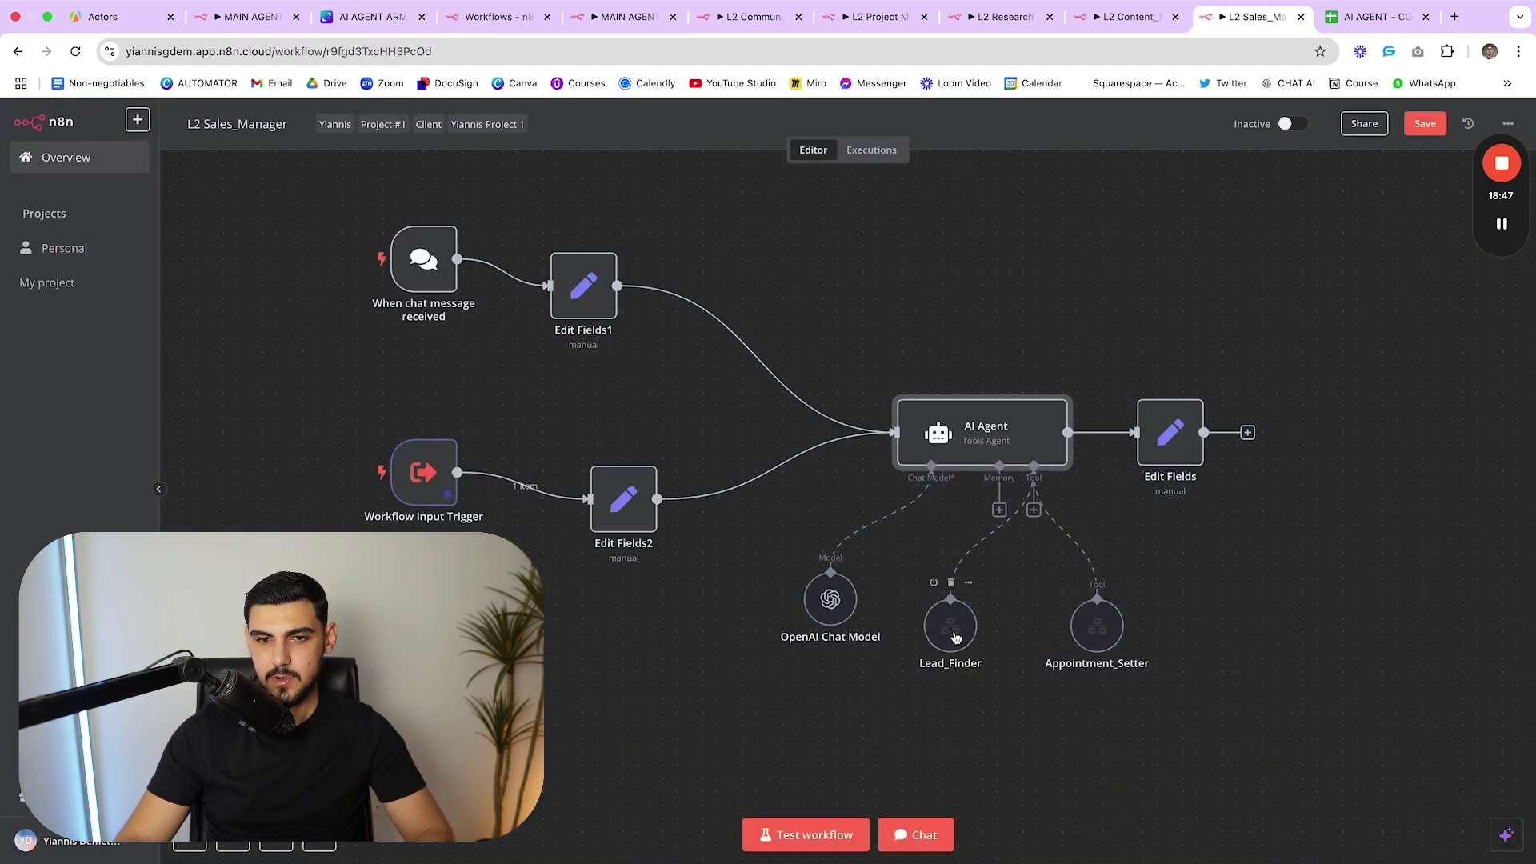
pyautogui.click(954, 637)
pyautogui.click(1095, 627)
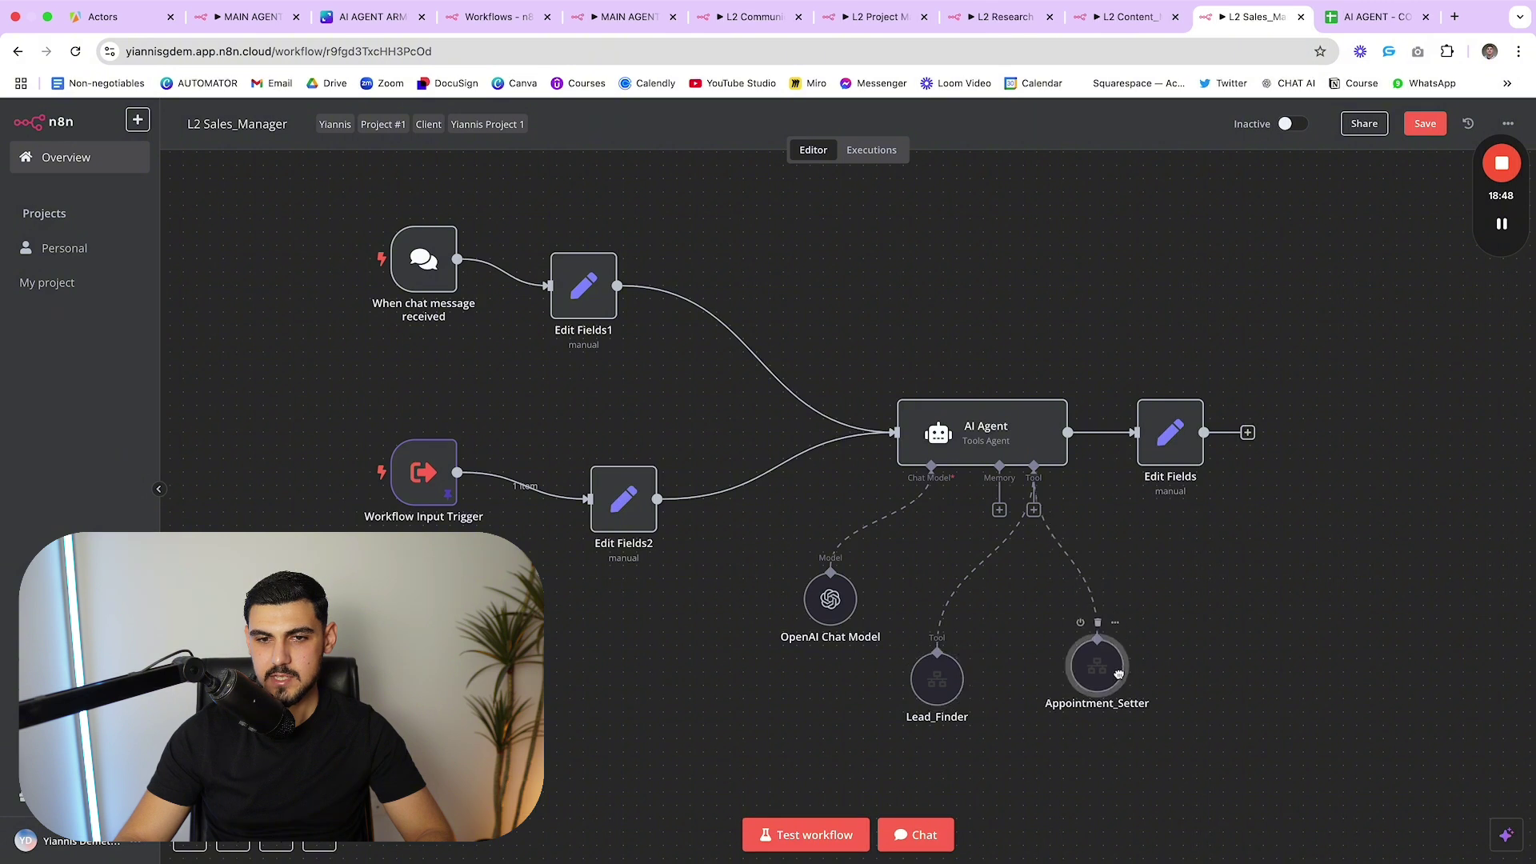
pyautogui.scroll(-1, 1120, 652)
pyautogui.moveTo(966, 654); pyautogui.dragTo(987, 654)
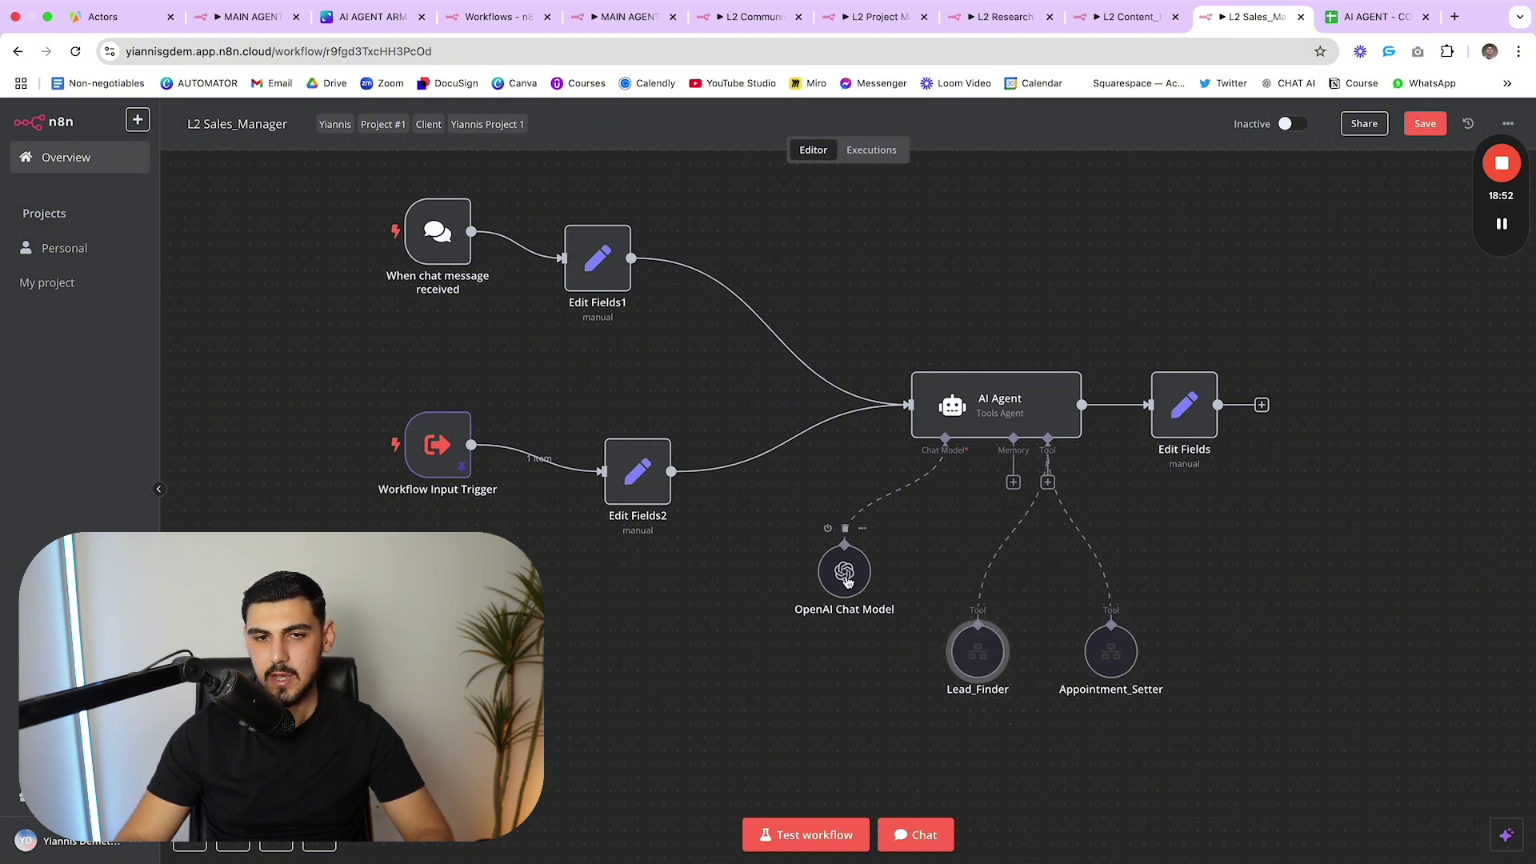
pyautogui.moveTo(846, 581); pyautogui.dragTo(766, 581)
pyautogui.doubleClick(1128, 666)
pyautogui.press('Escape')
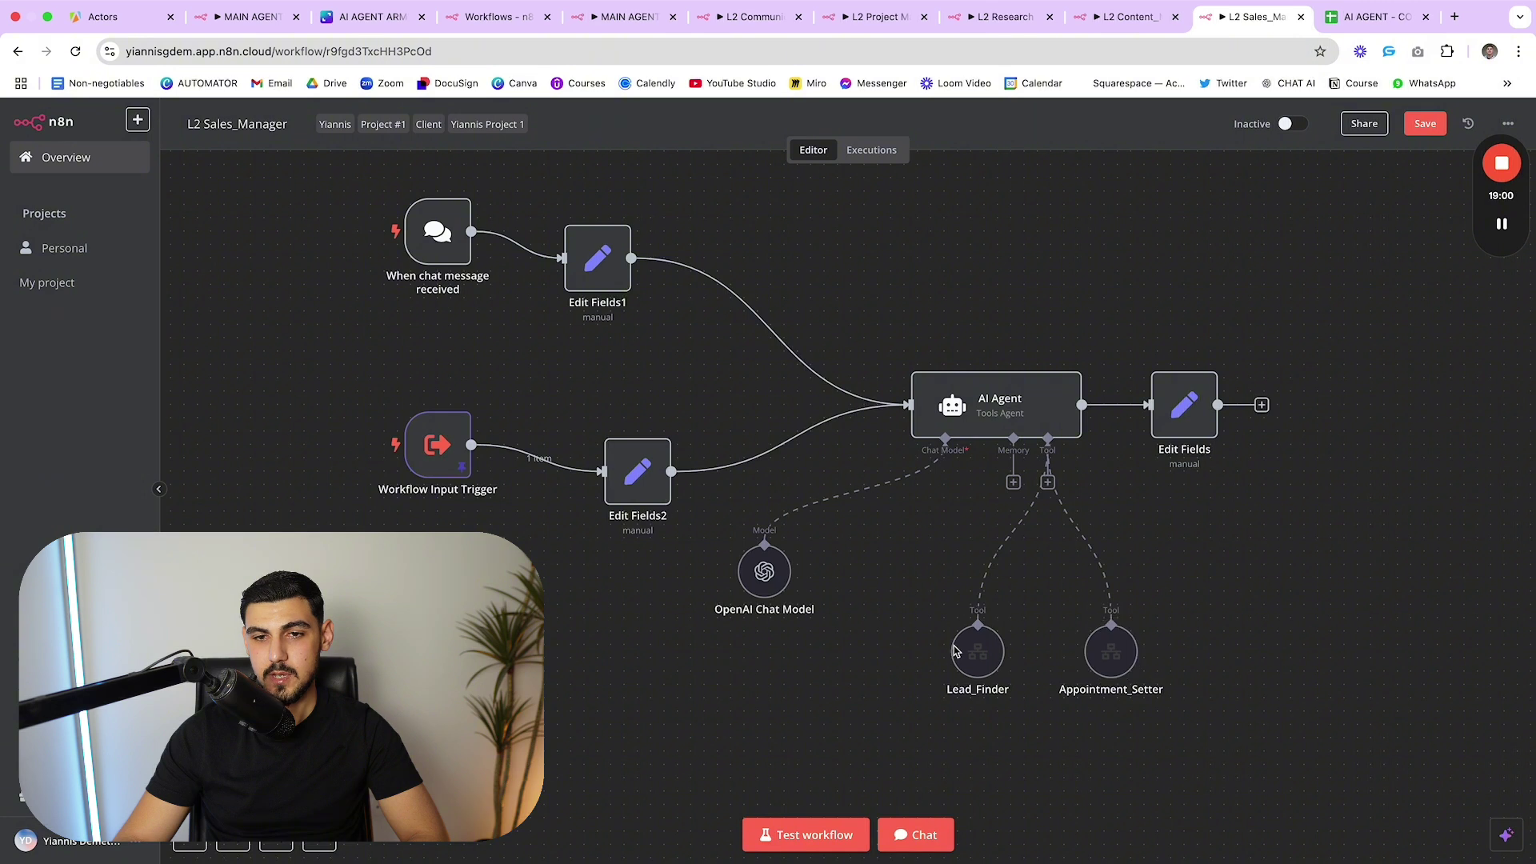
pyautogui.moveTo(980, 658); pyautogui.dragTo(978, 640)
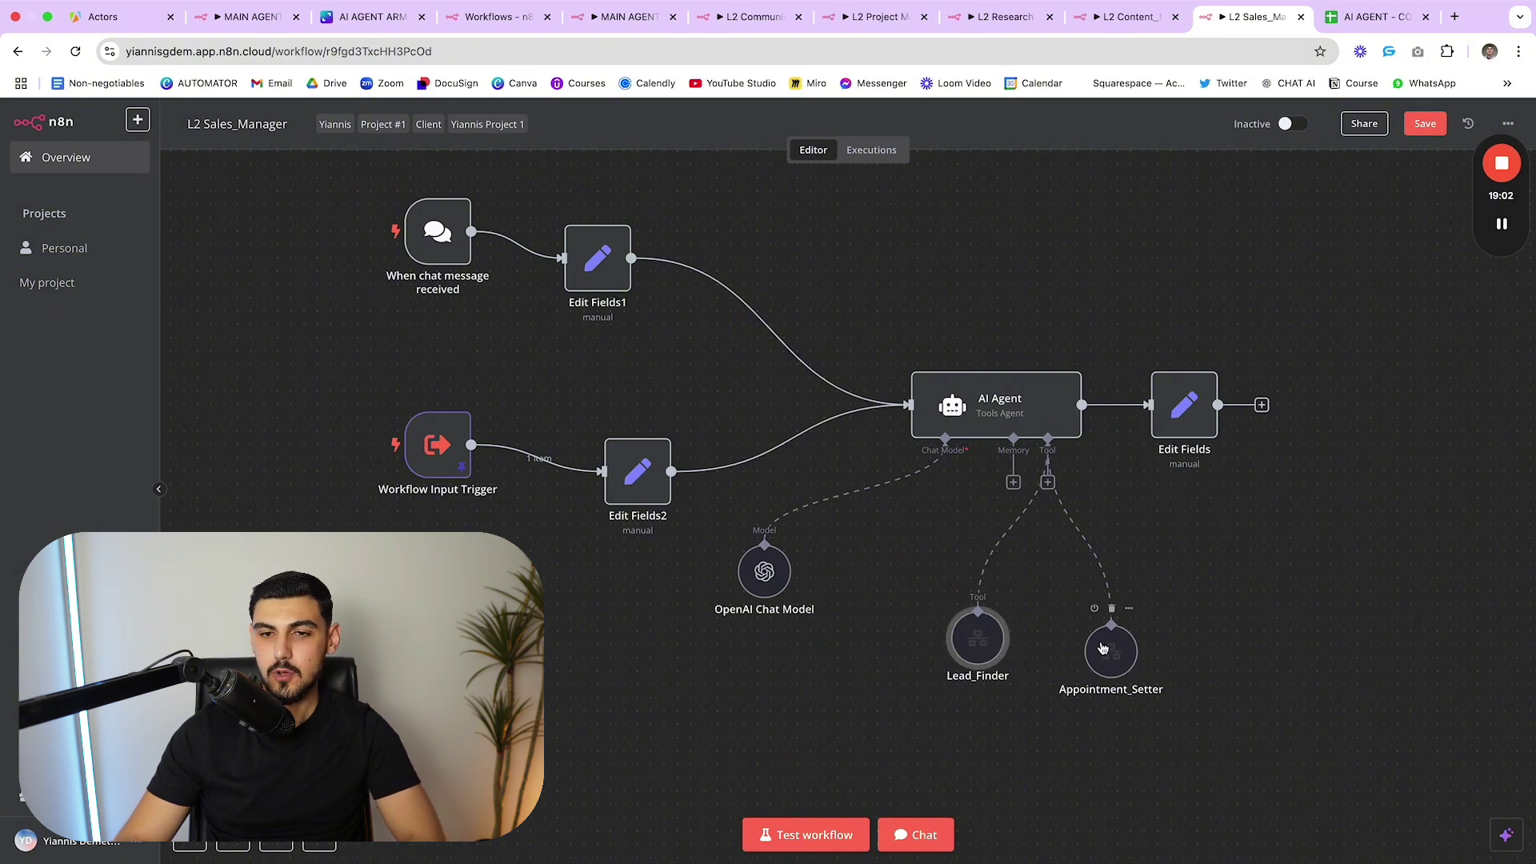
pyautogui.moveTo(1104, 645); pyautogui.dragTo(1101, 623)
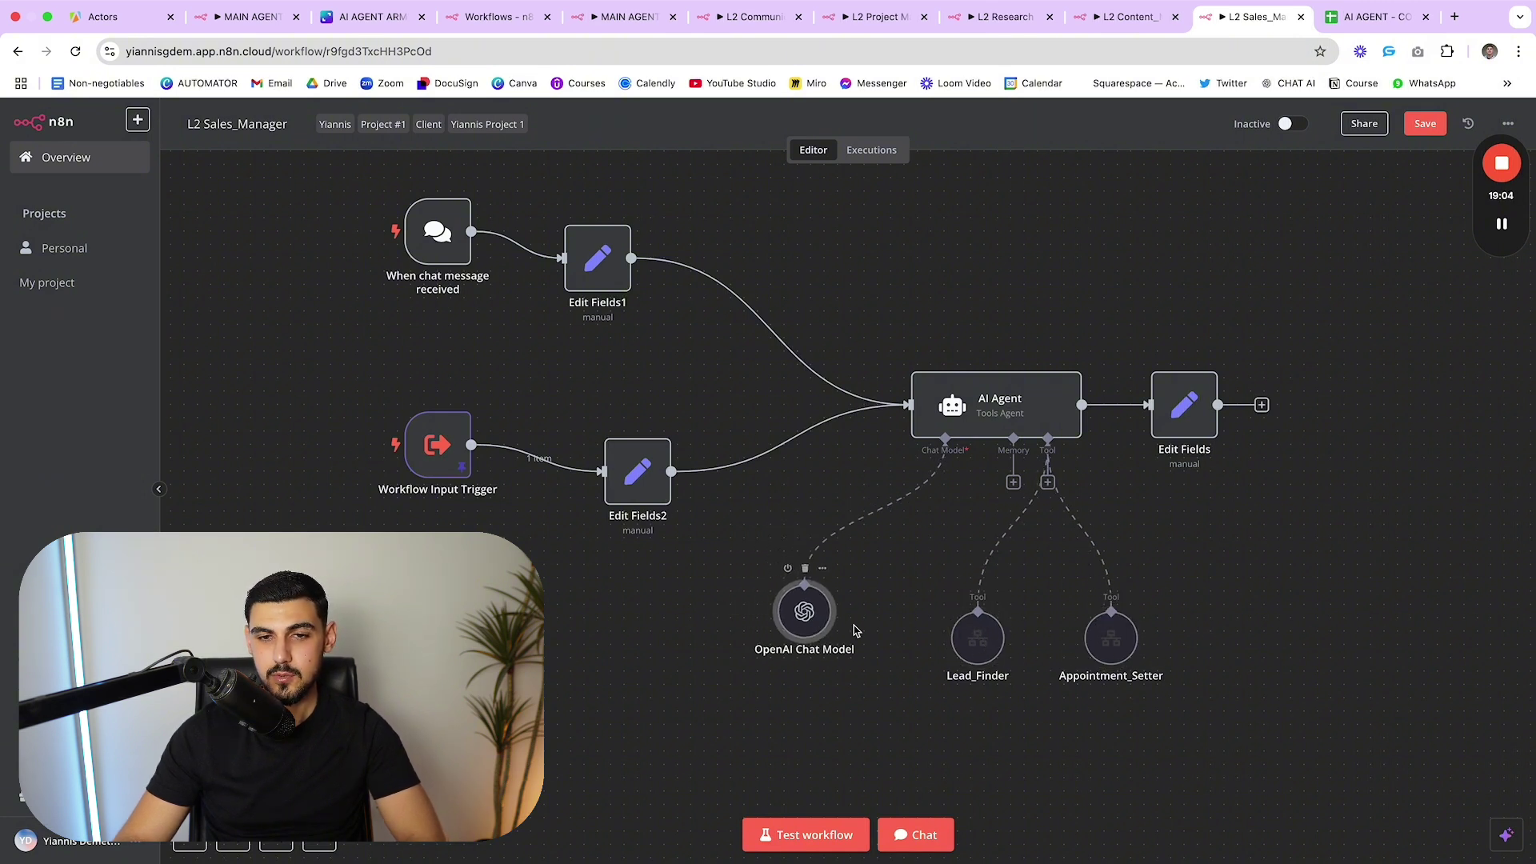
# - Read the Lead_Finder tool's description and close its settings
pyautogui.doubleClick(976, 658)
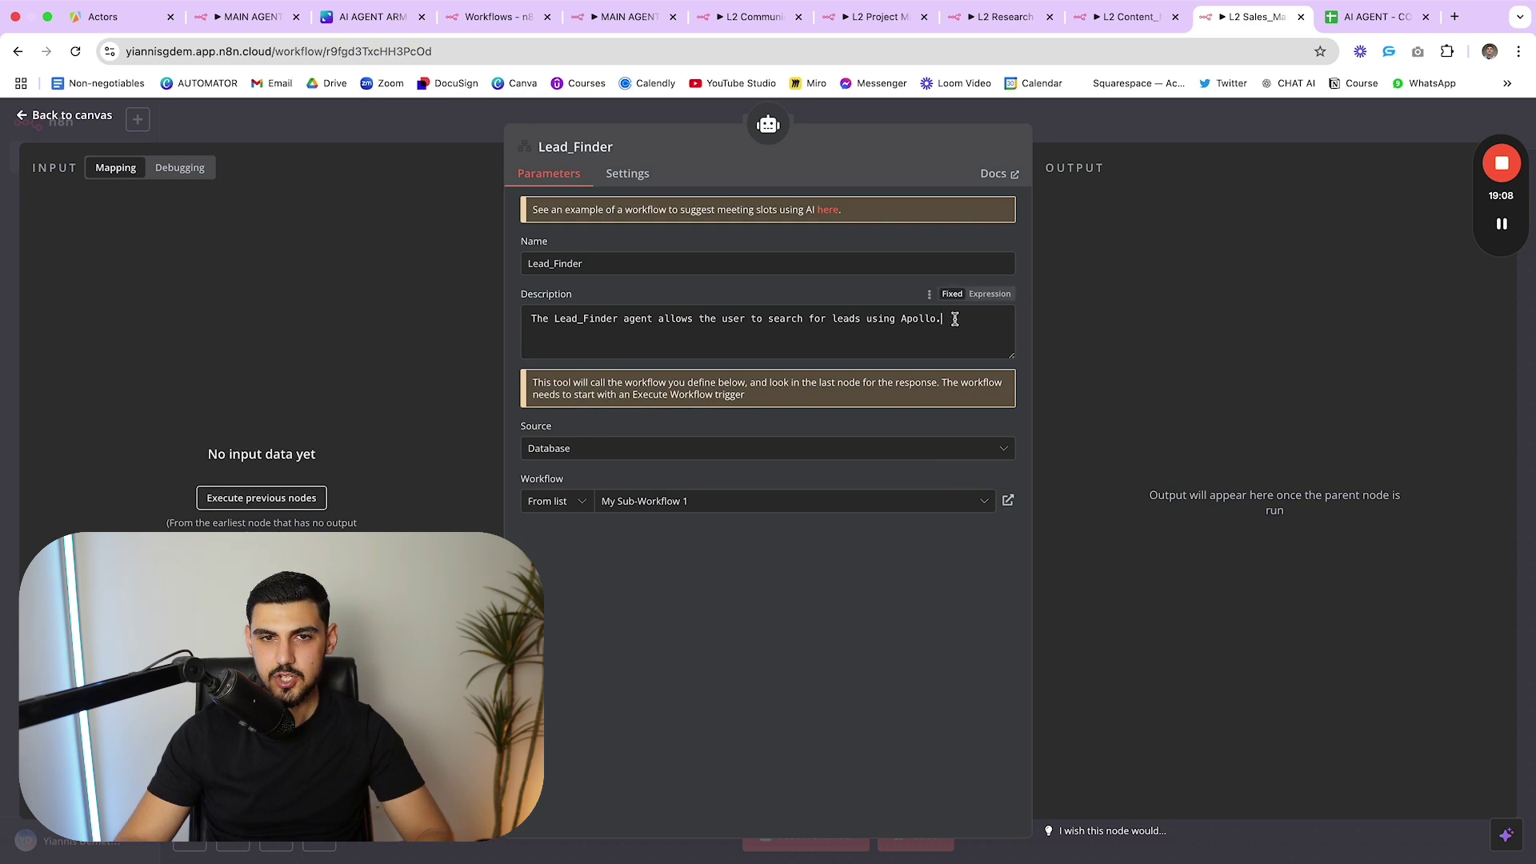
pyautogui.moveTo(955, 318); pyautogui.dragTo(542, 321)
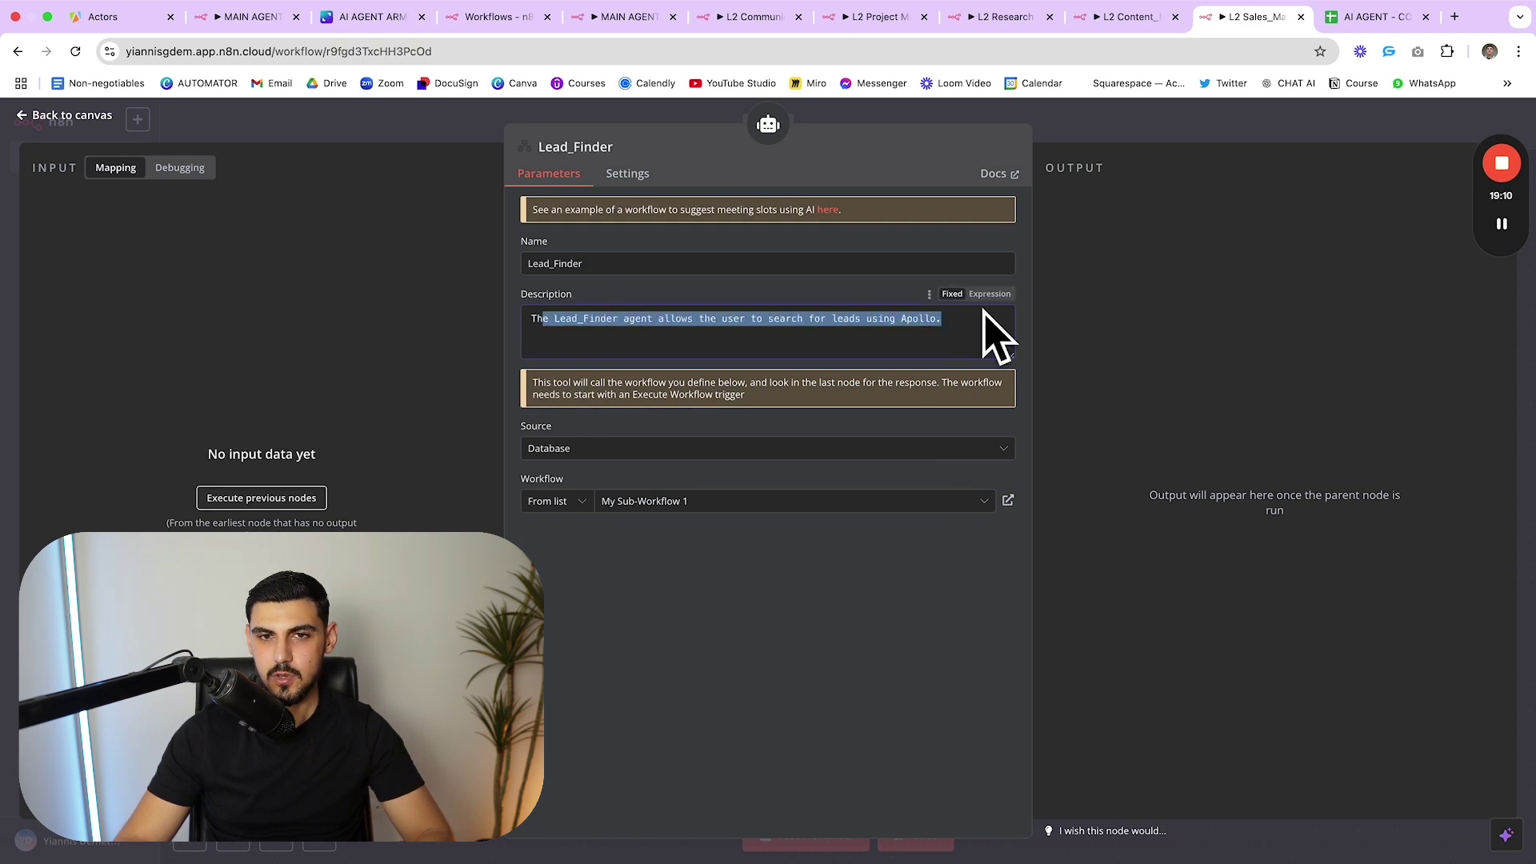
pyautogui.click(1192, 339)
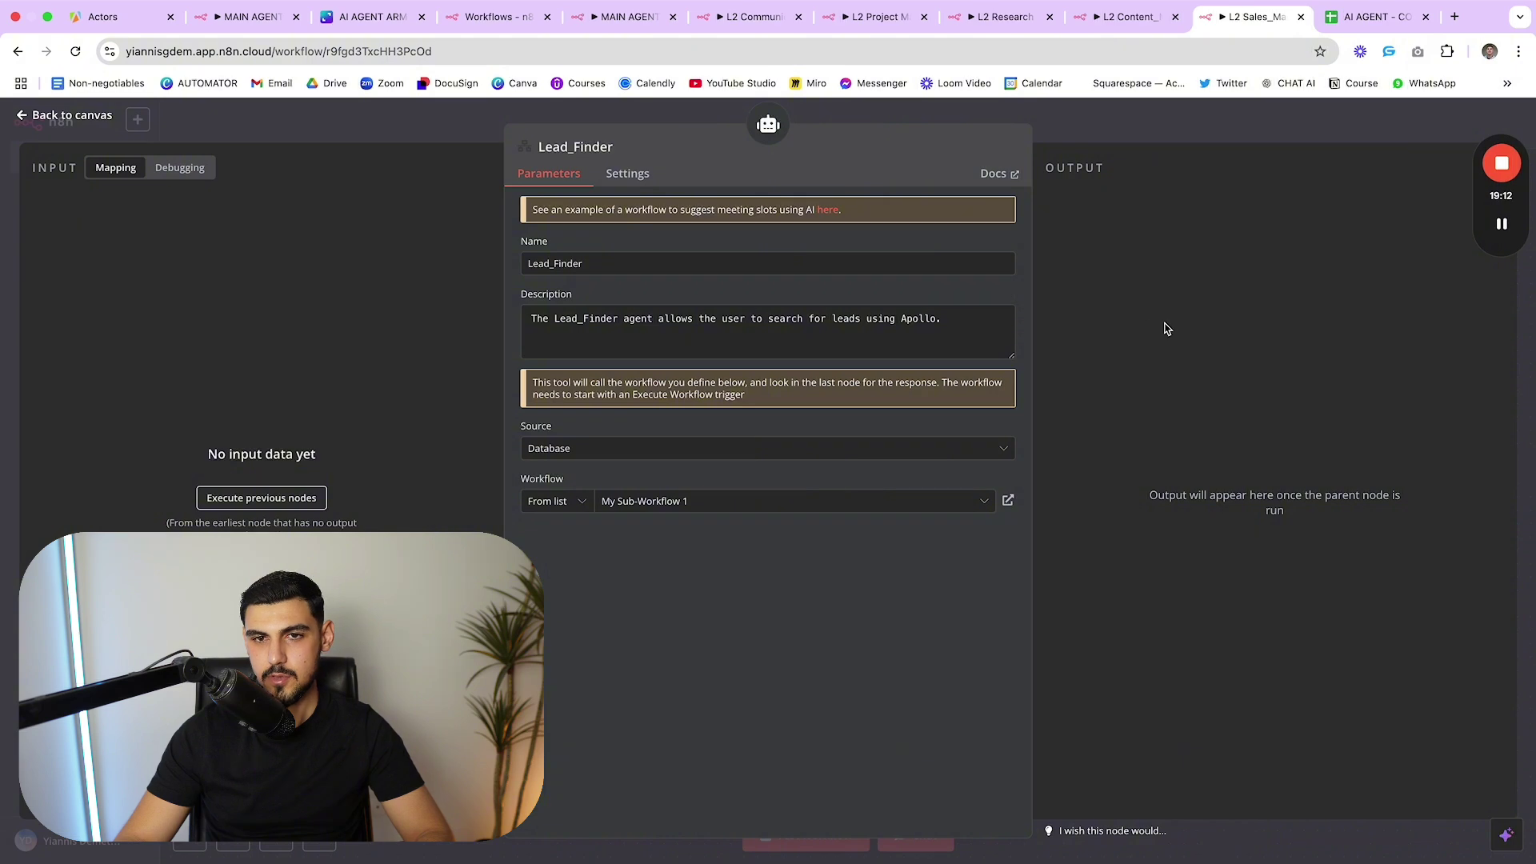
pyautogui.press('Escape')
# - Read the Appointment_Setter tool's description and close its settings
pyautogui.click(1118, 646)
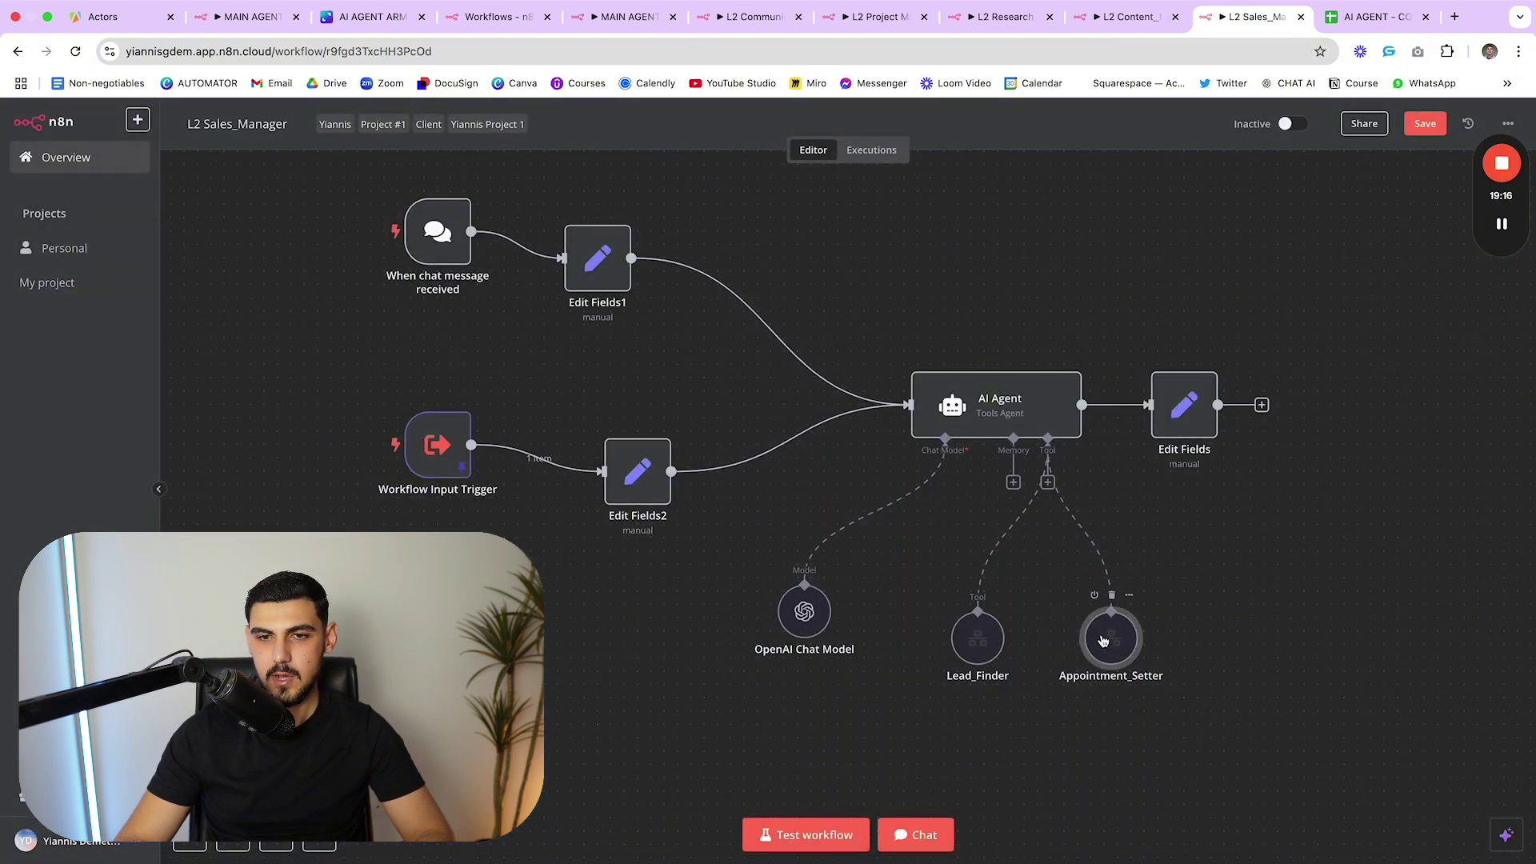
pyautogui.doubleClick(1102, 640)
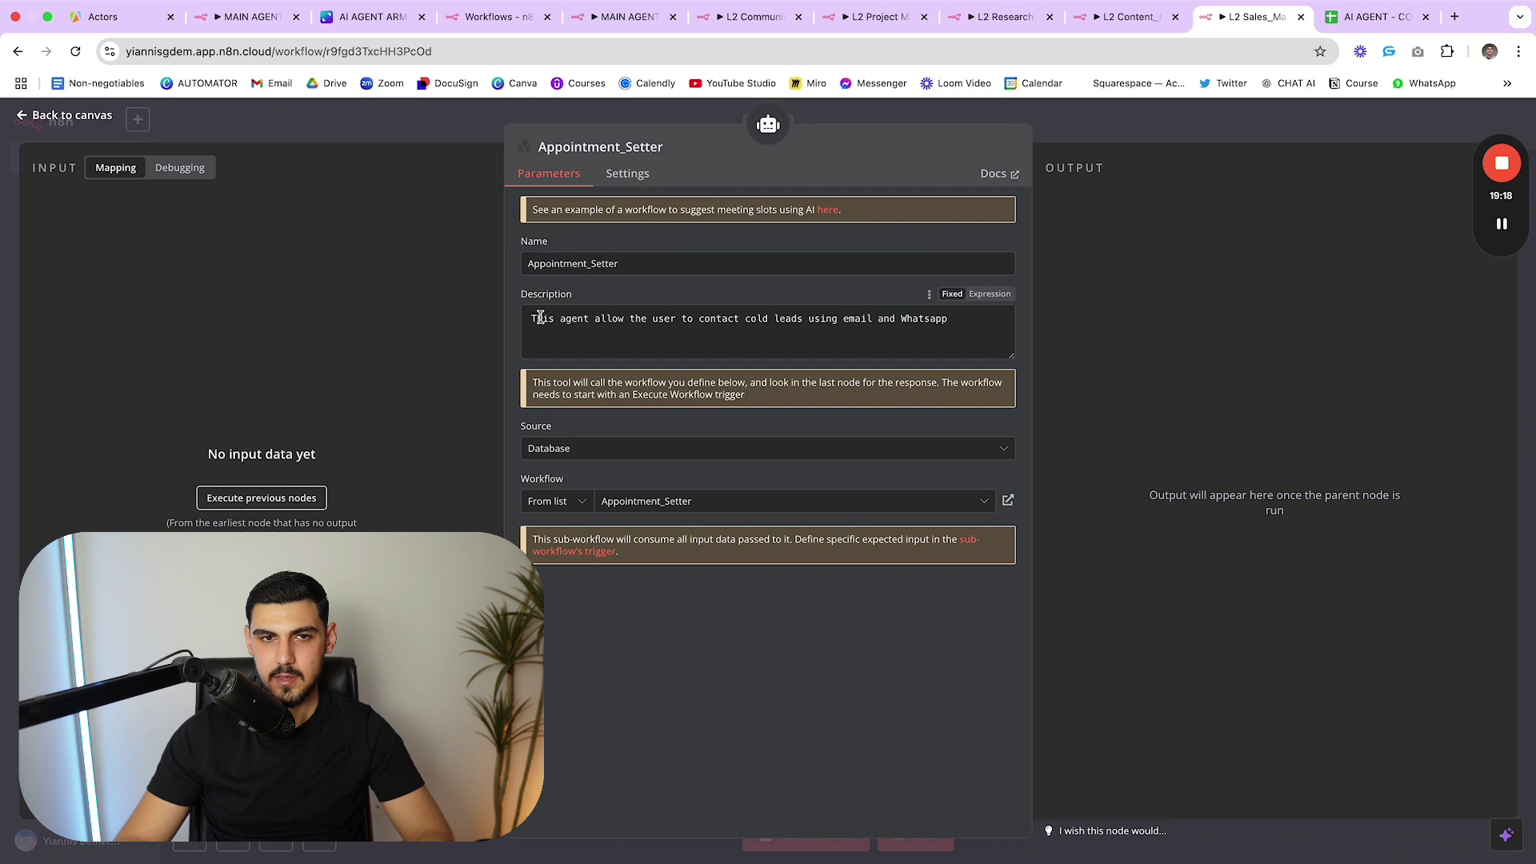
pyautogui.moveTo(541, 318); pyautogui.dragTo(737, 320)
pyautogui.click(737, 320)
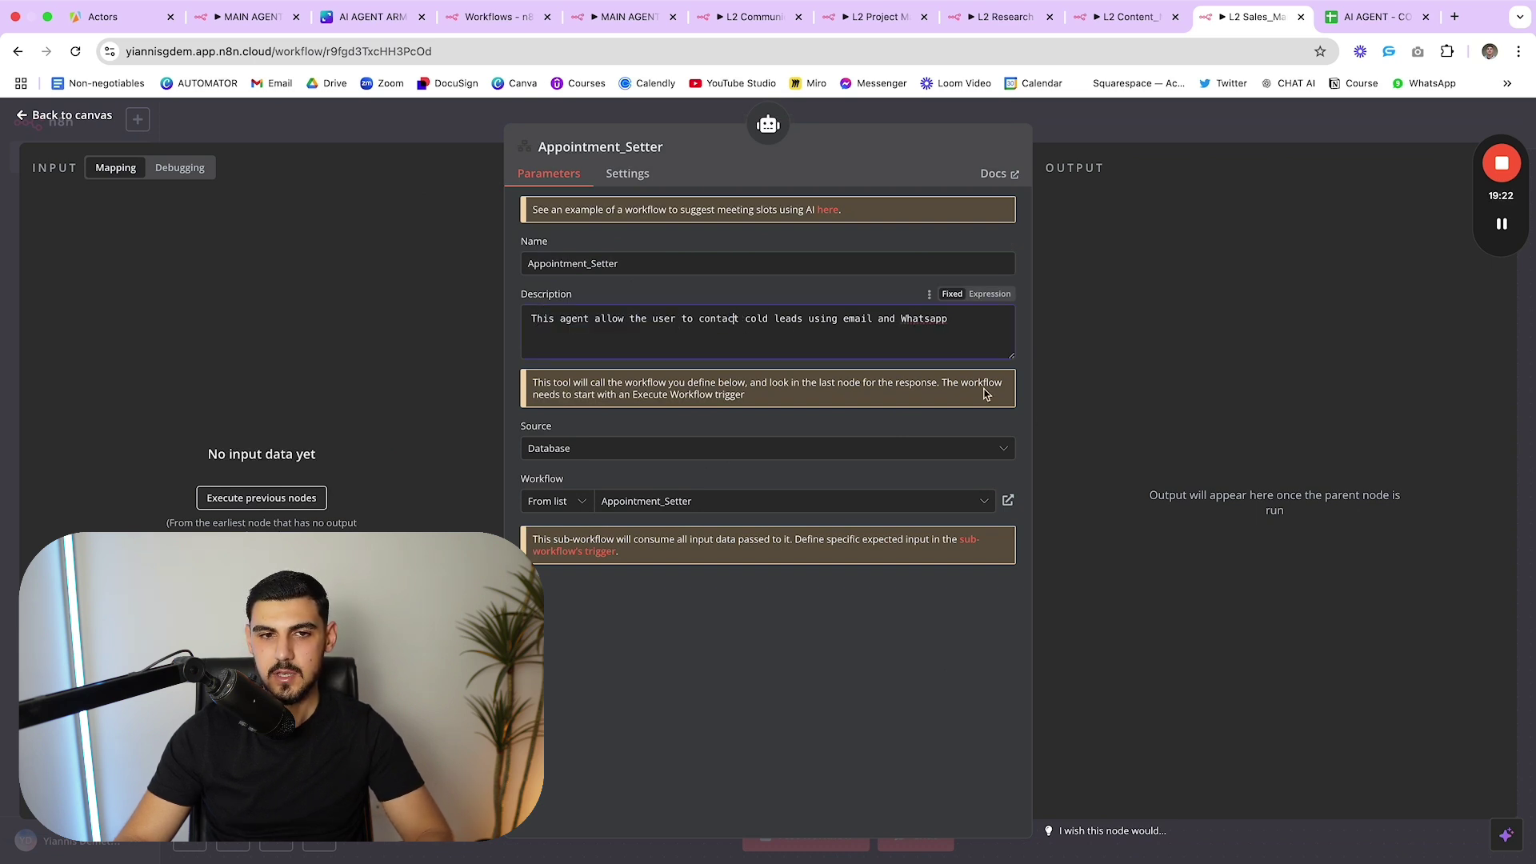
pyautogui.press('Escape')
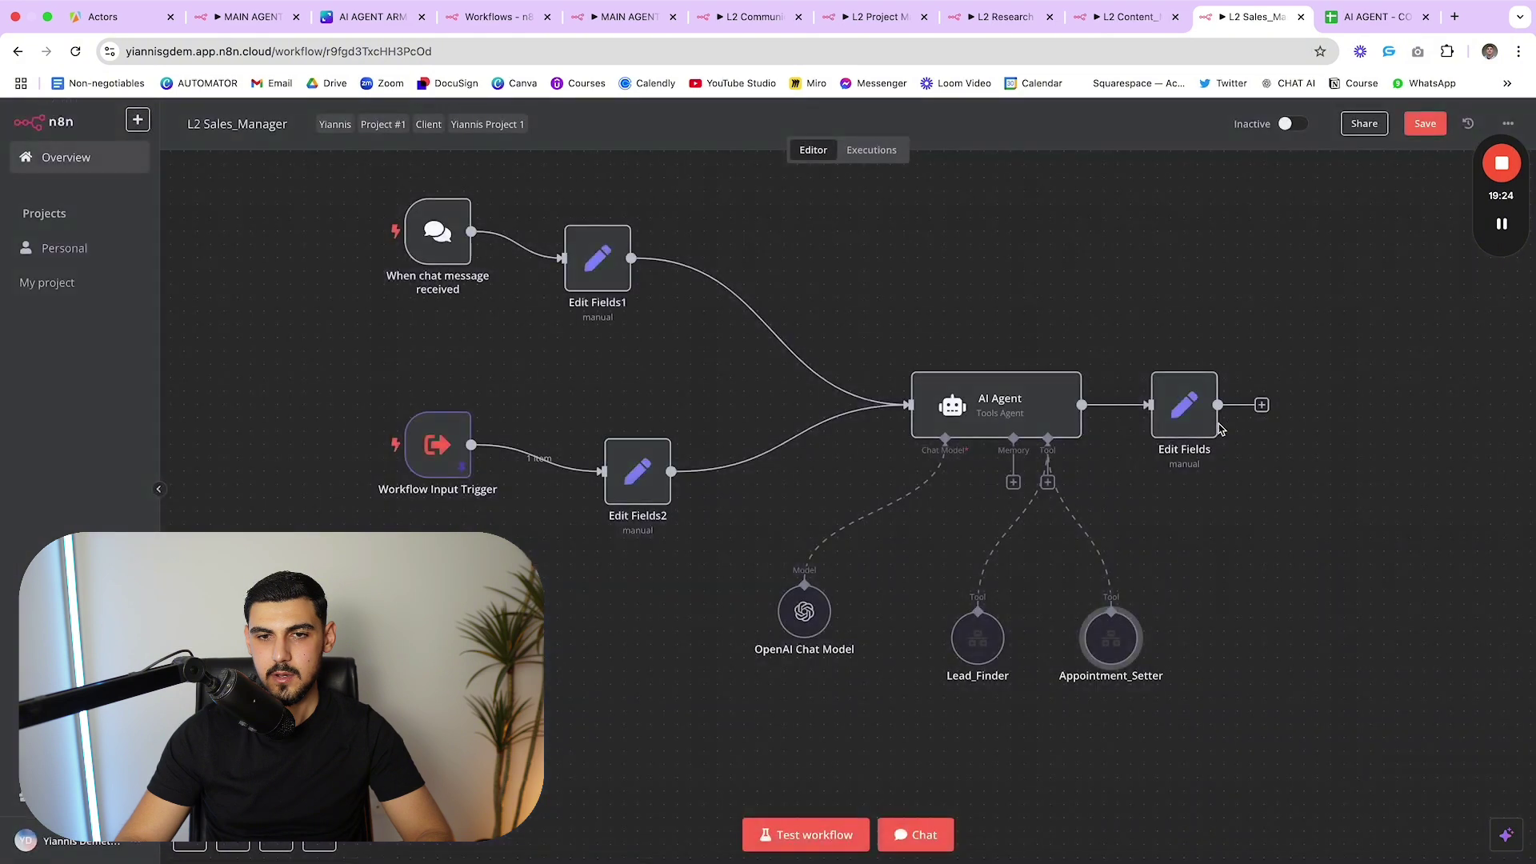
# - Move the OpenAI Chat Model node on the Sales_Manager canvas farther away from the Lead_Finder and Appointment_Setter tools
pyautogui.moveTo(827, 623); pyautogui.dragTo(680, 632)
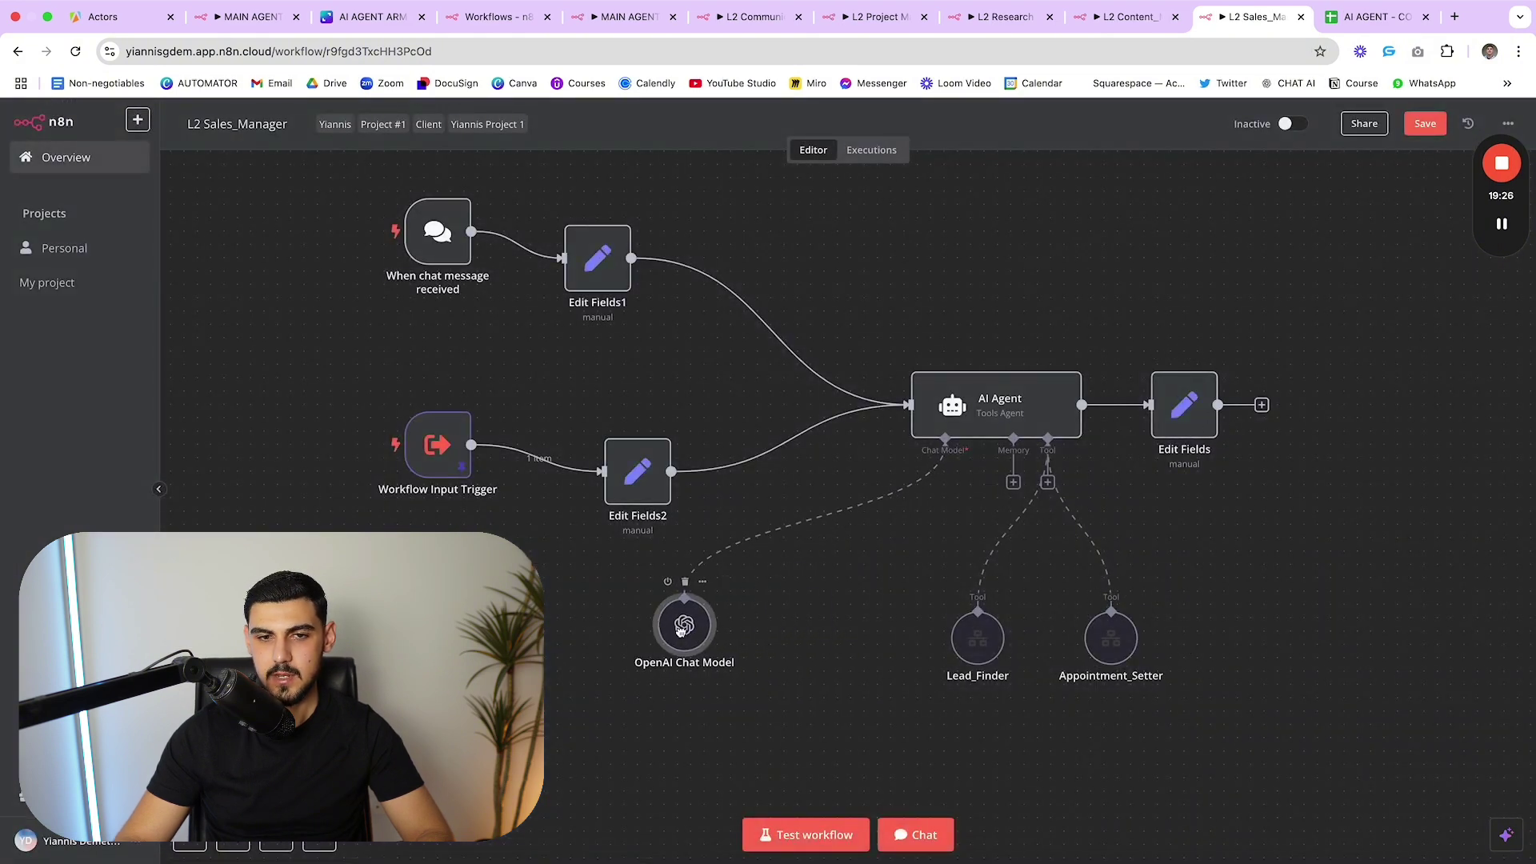
pyautogui.scroll(-1, 1068, 352)
pyautogui.hscroll(-1, 1068, 352)
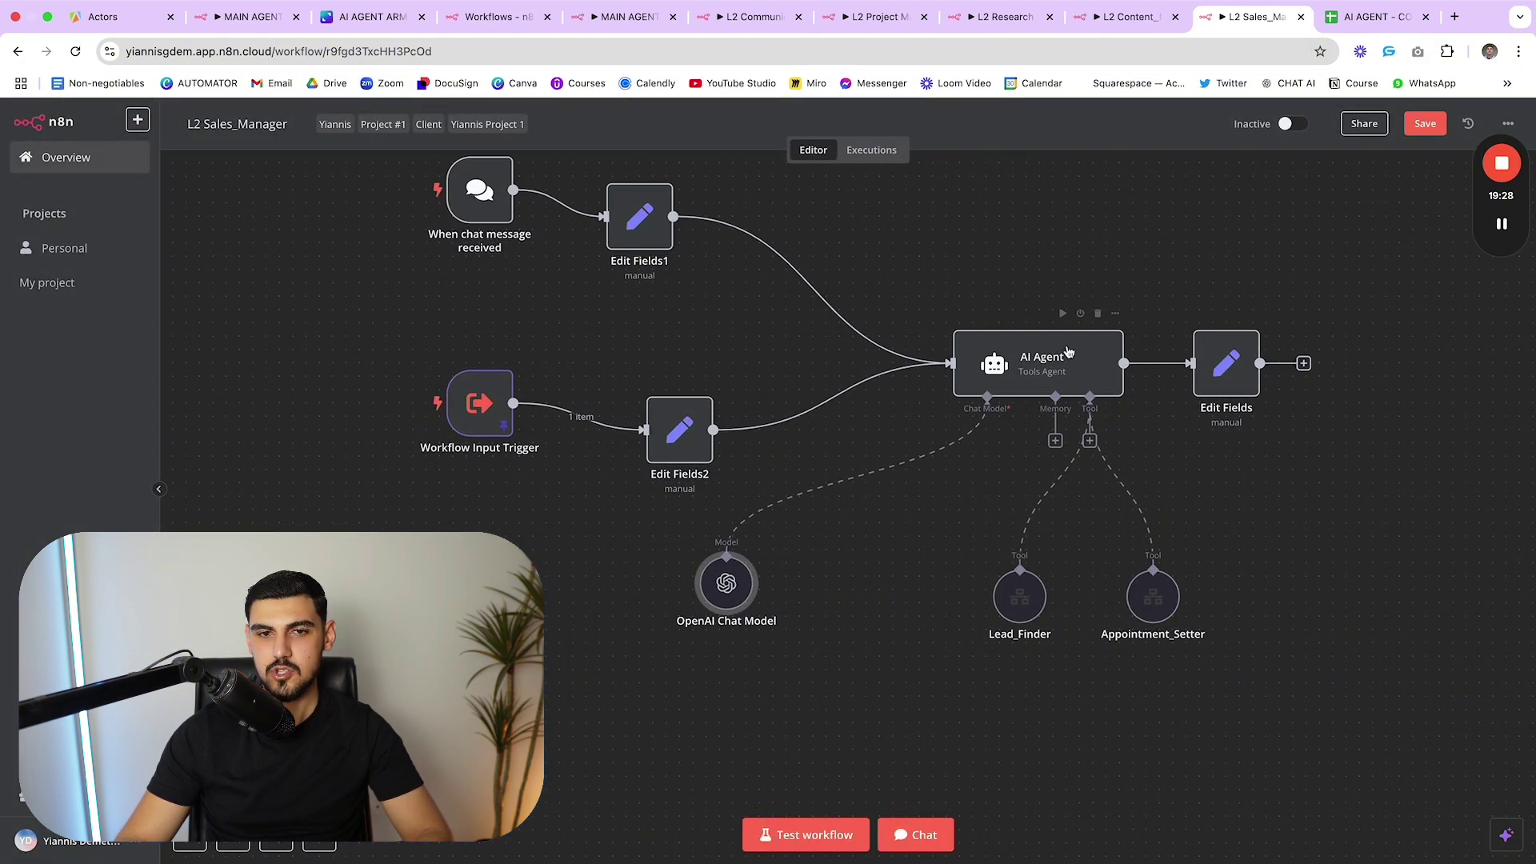
pyautogui.click(291, 844)
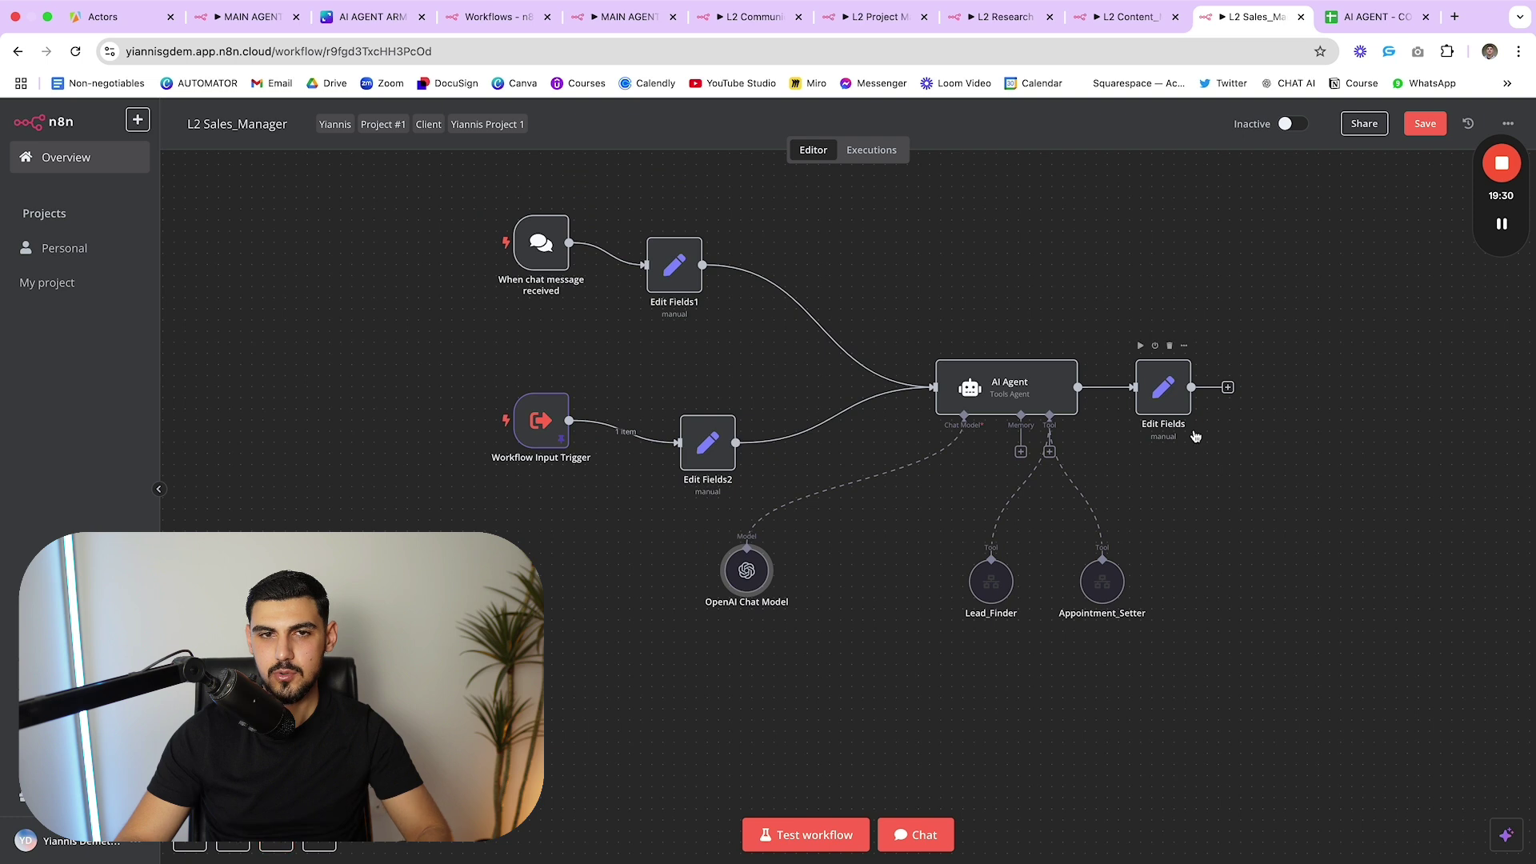
pyautogui.hscroll(-1, 1194, 436)
pyautogui.scroll(-1, 1142, 437)
pyautogui.hscroll(-1, 1143, 438)
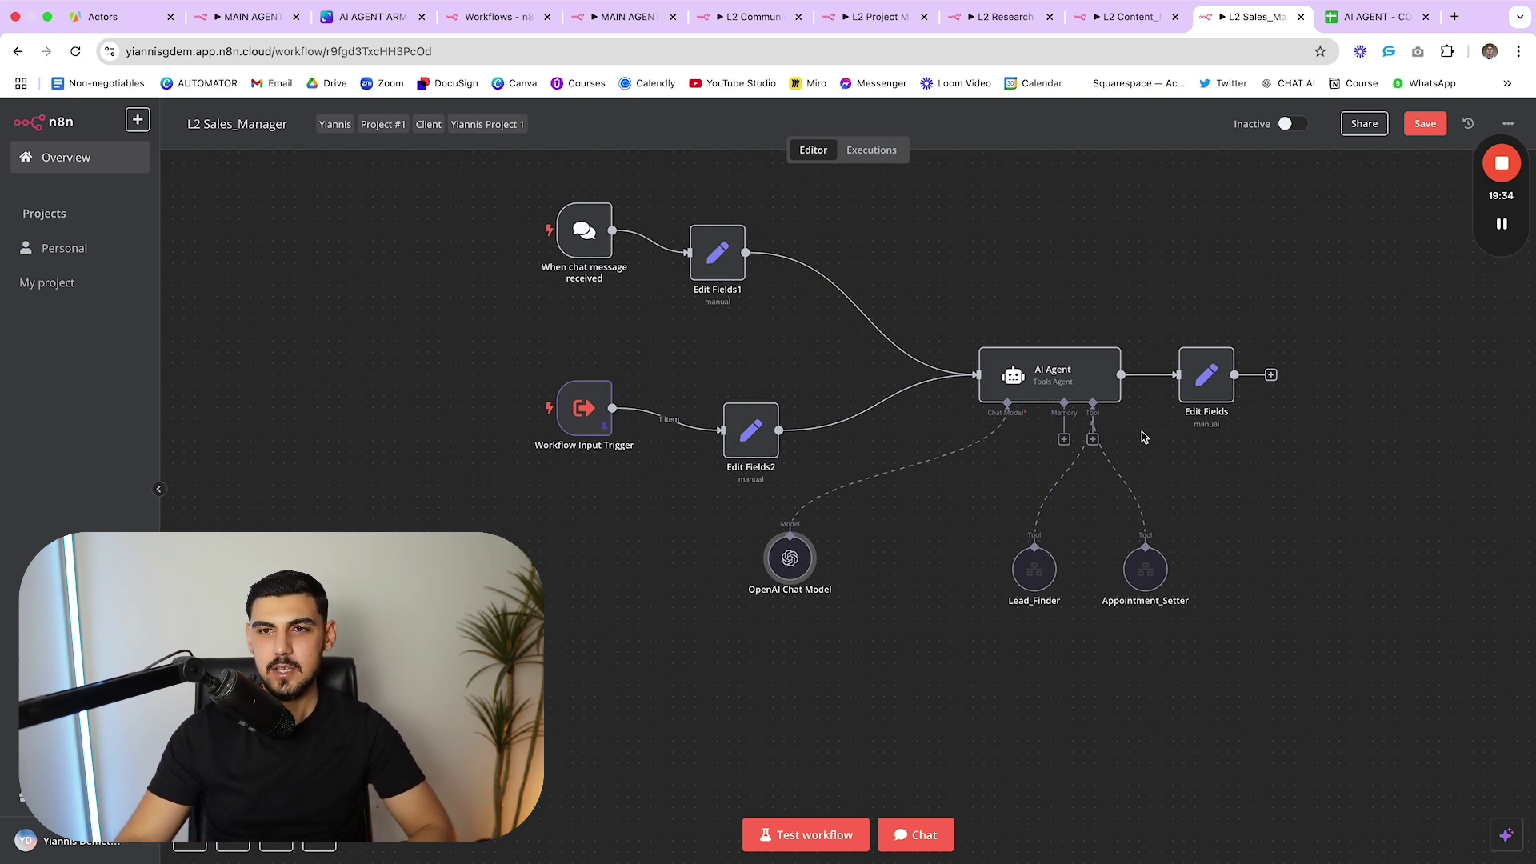
pyautogui.scroll(1, 1142, 438)
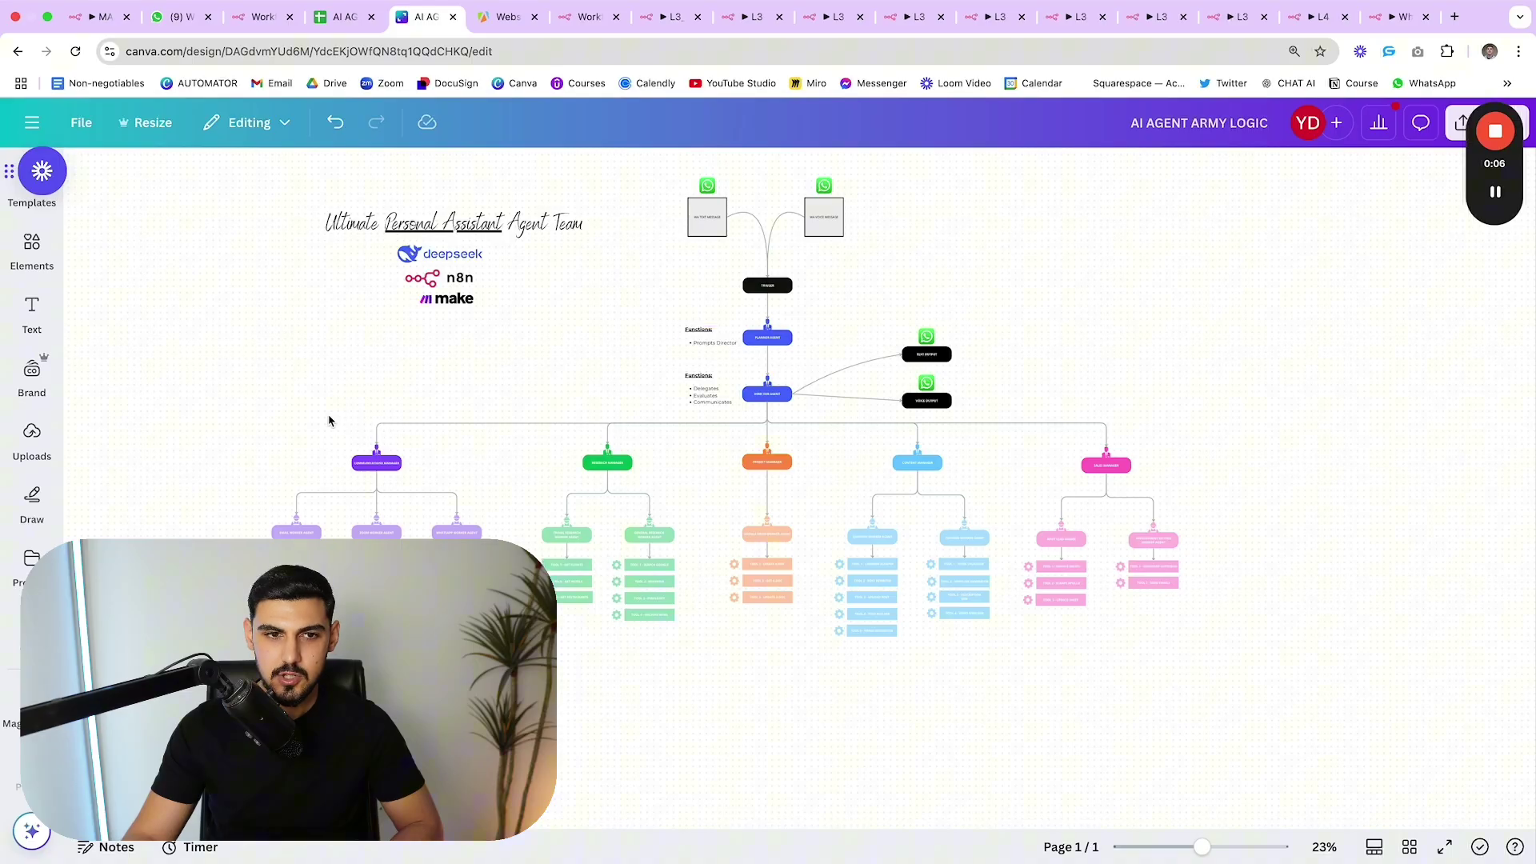
# - Examine the manager level and the L3 agents with their tools in the AI AGENT ARMY LOGIC diagram in Canva
pyautogui.moveTo(292, 353); pyautogui.dragTo(1232, 494)
pyautogui.click(1318, 476)
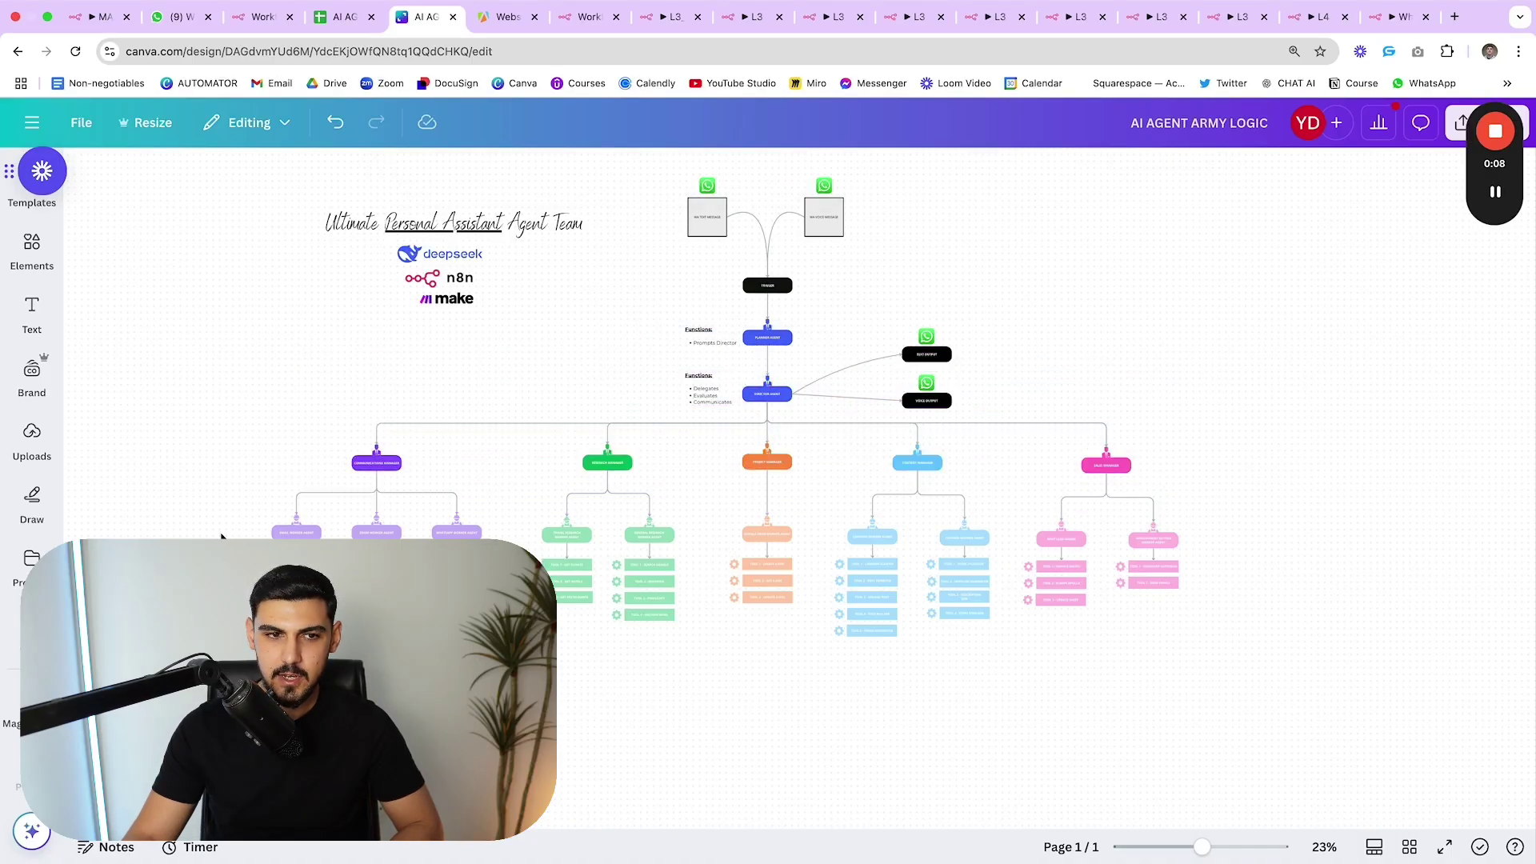
pyautogui.moveTo(198, 511); pyautogui.dragTo(1261, 676)
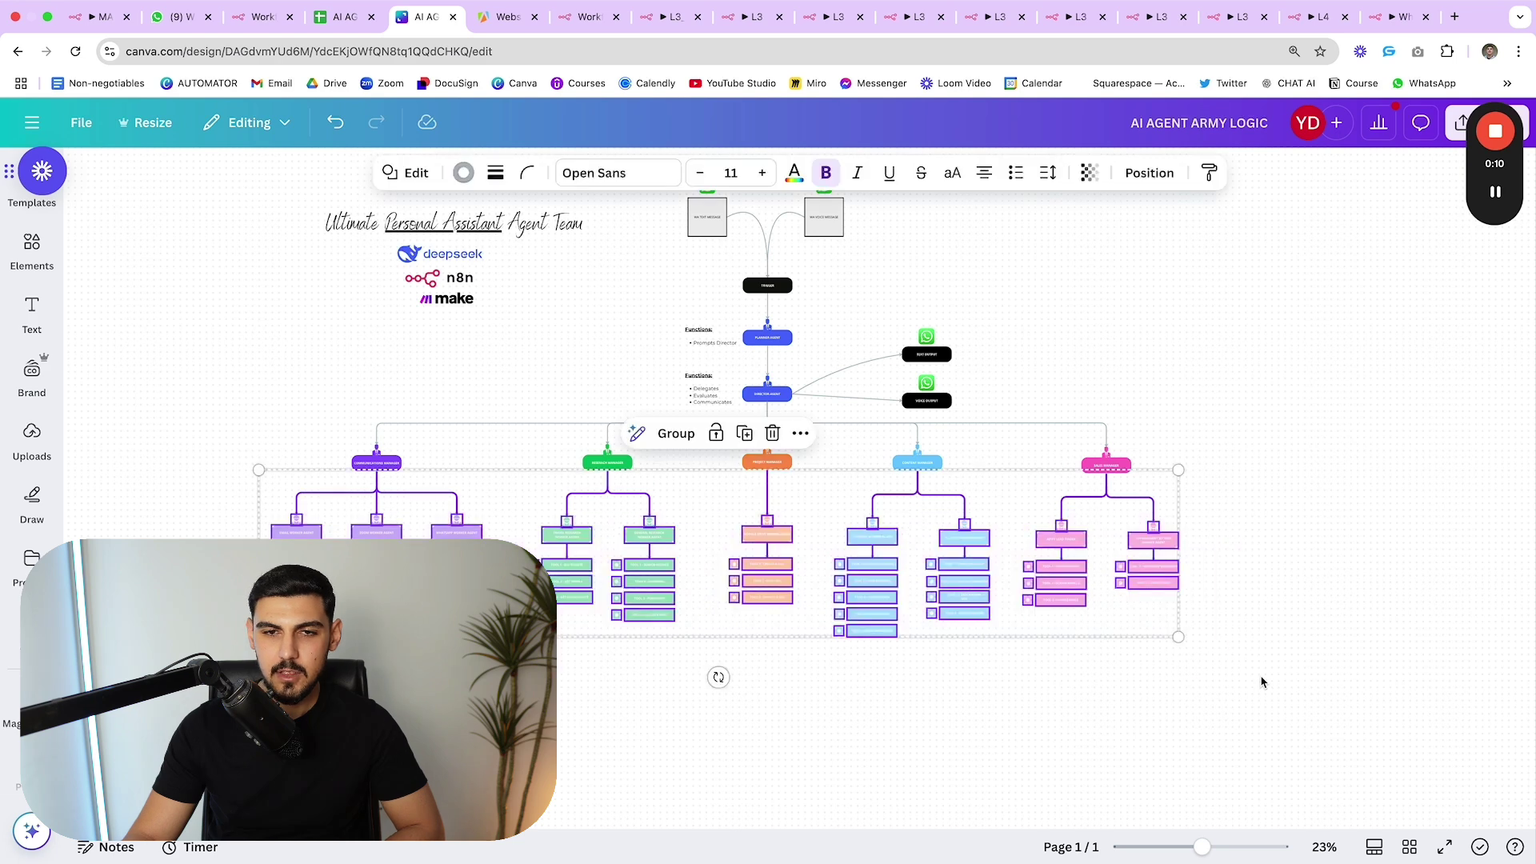
pyautogui.click(1261, 676)
pyautogui.moveTo(219, 526); pyautogui.dragTo(1242, 724)
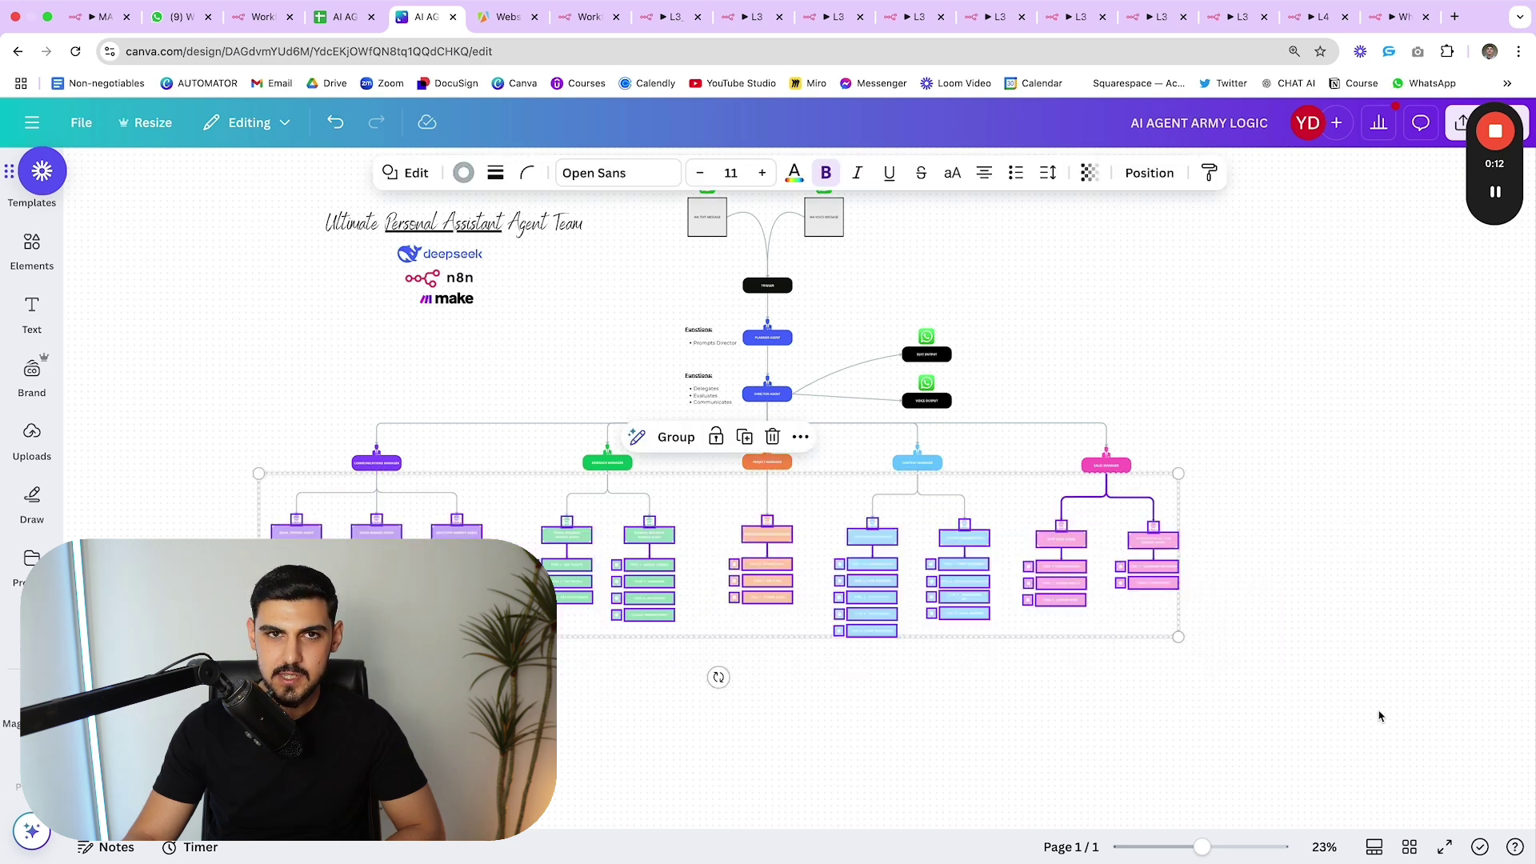
pyautogui.click(1381, 712)
# - Open the L3_Email_Agent workflow in n8n and adjust the spacing of its Send Email, Get Messages, Contacts and Execute Workflow Trigger nodes
pyautogui.click(587, 16)
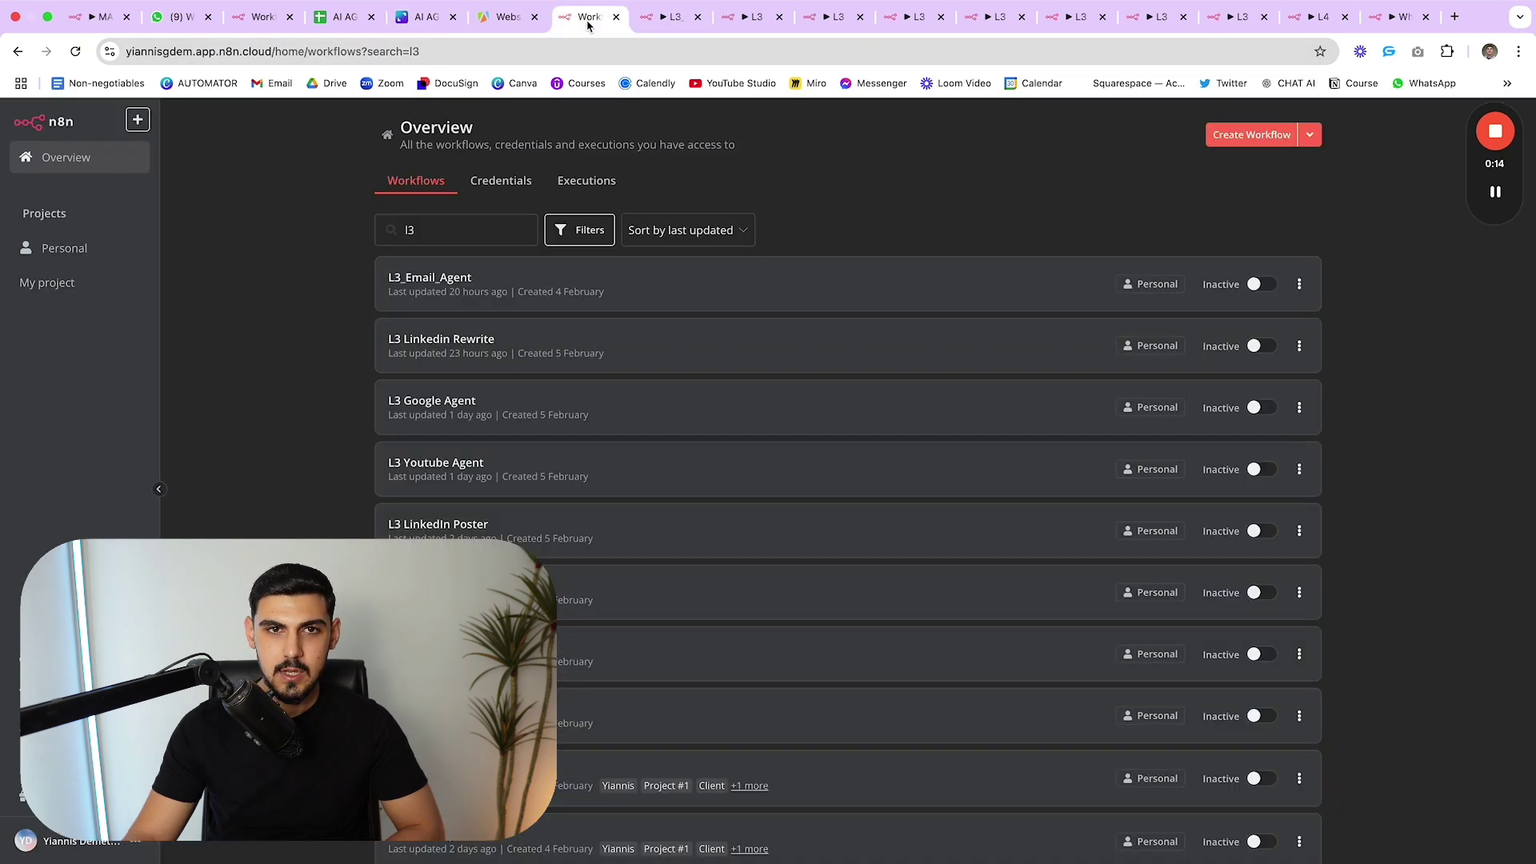
pyautogui.click(669, 17)
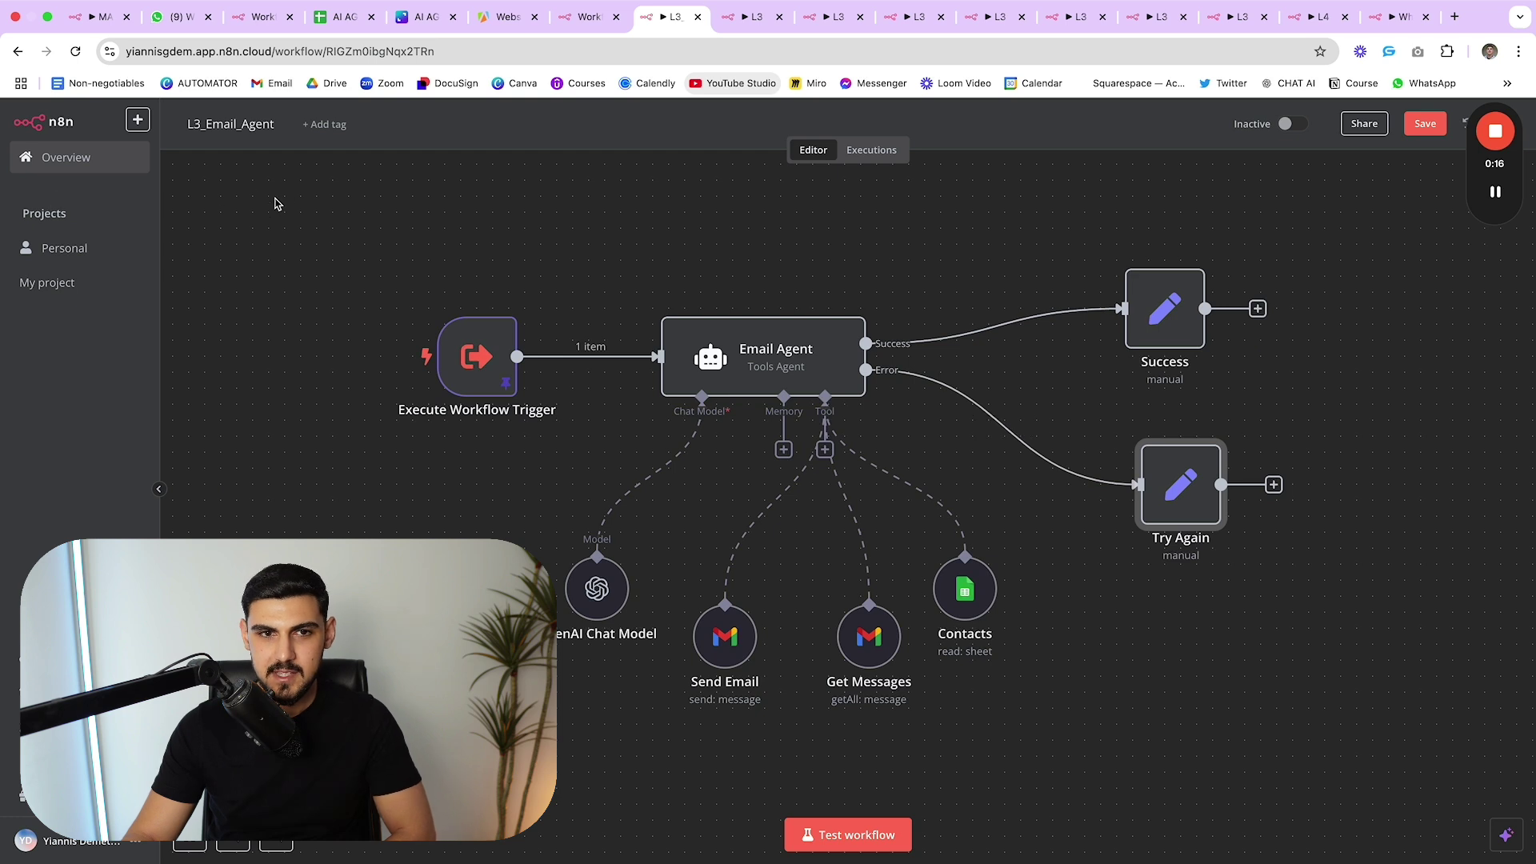
pyautogui.scroll(-1, 743, 520)
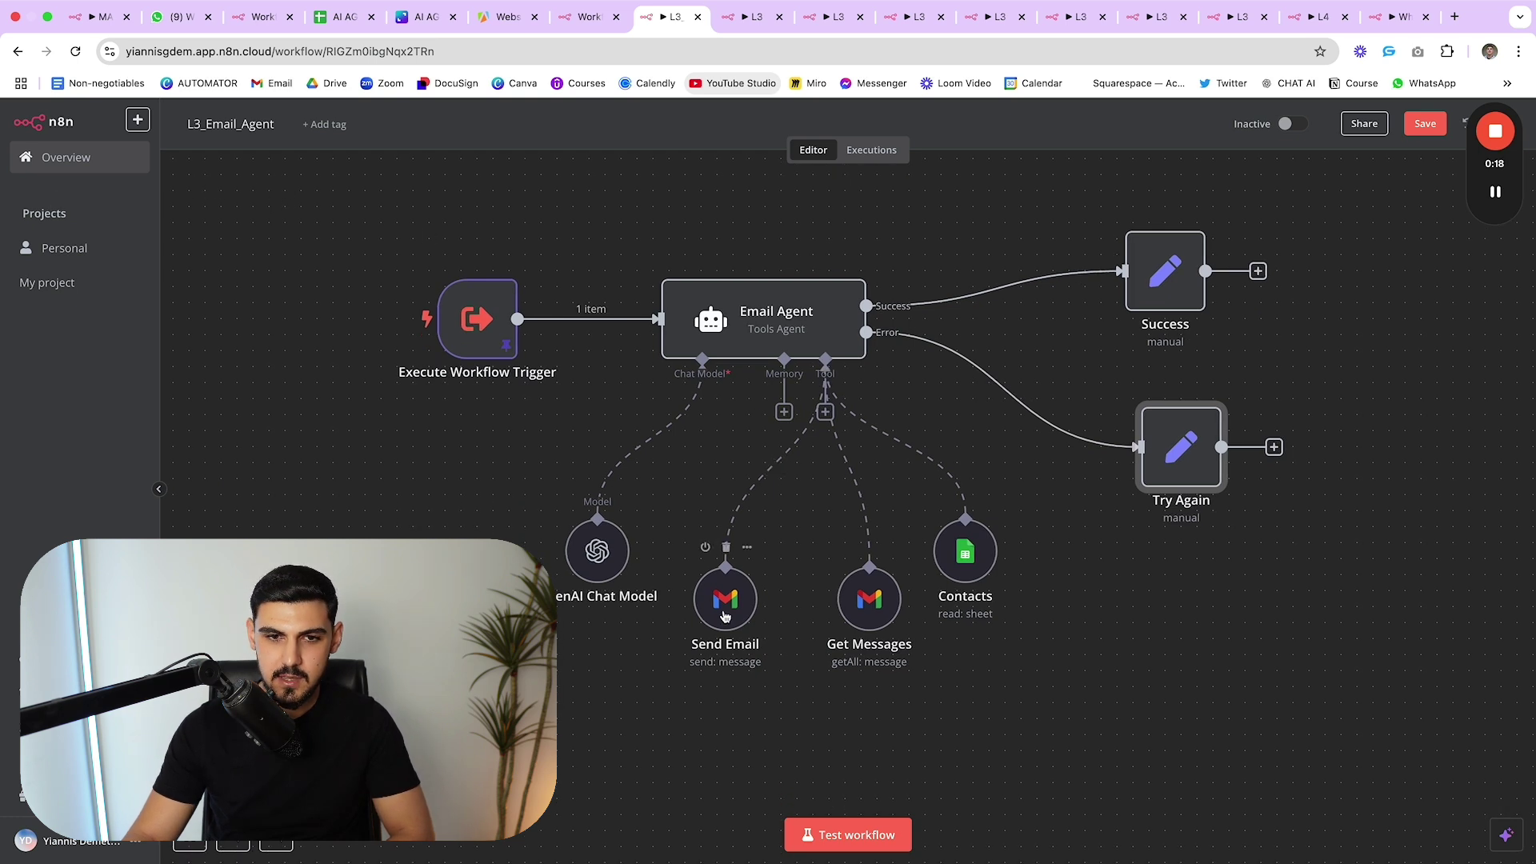
pyautogui.moveTo(726, 616); pyautogui.dragTo(734, 625)
pyautogui.moveTo(858, 628)
pyautogui.mouseDown()
pyautogui.moveTo(826, 627)
pyautogui.moveTo(835, 639)
pyautogui.mouseUp()
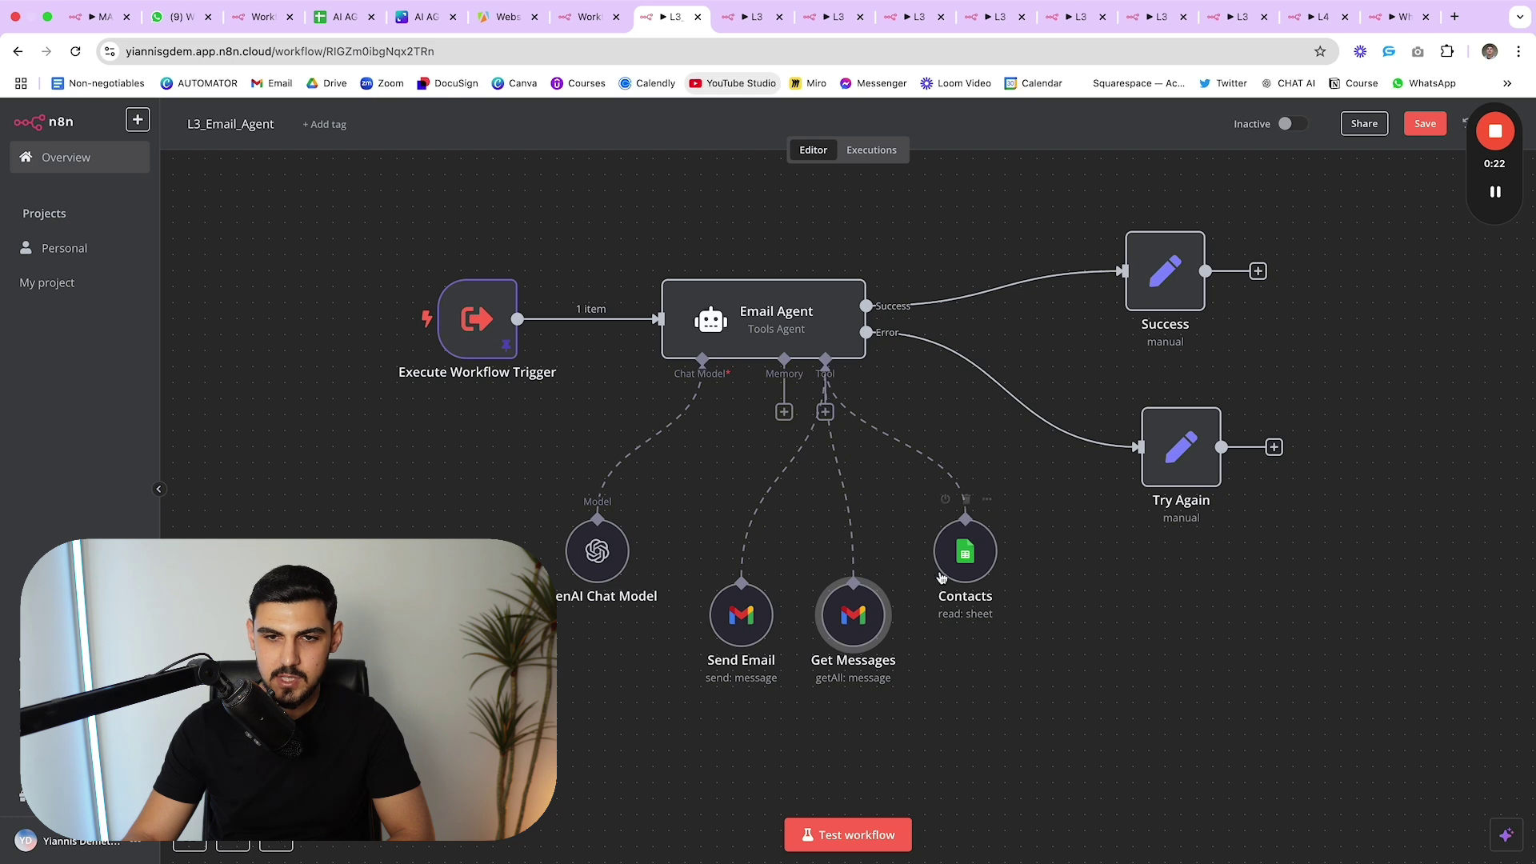
pyautogui.moveTo(960, 562)
pyautogui.mouseDown()
pyautogui.moveTo(1007, 555)
pyautogui.moveTo(948, 573)
pyautogui.mouseUp()
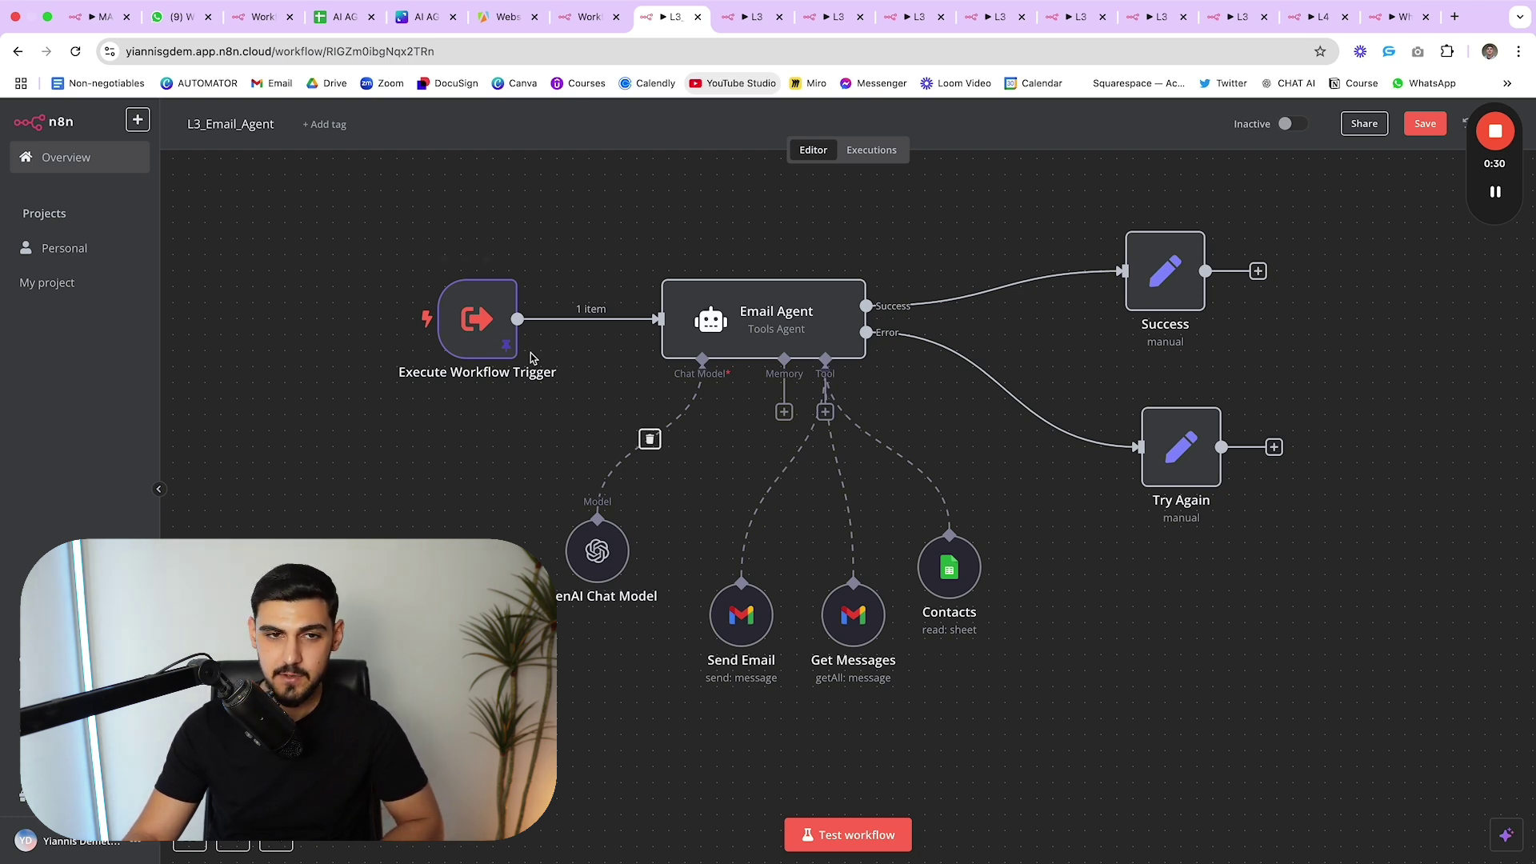
pyautogui.moveTo(472, 337)
pyautogui.mouseDown()
pyautogui.moveTo(424, 304)
pyautogui.moveTo(438, 333)
pyautogui.moveTo(503, 333)
pyautogui.moveTo(434, 333)
pyautogui.moveTo(471, 324)
pyautogui.mouseUp()
pyautogui.scroll(-1, 775, 430)
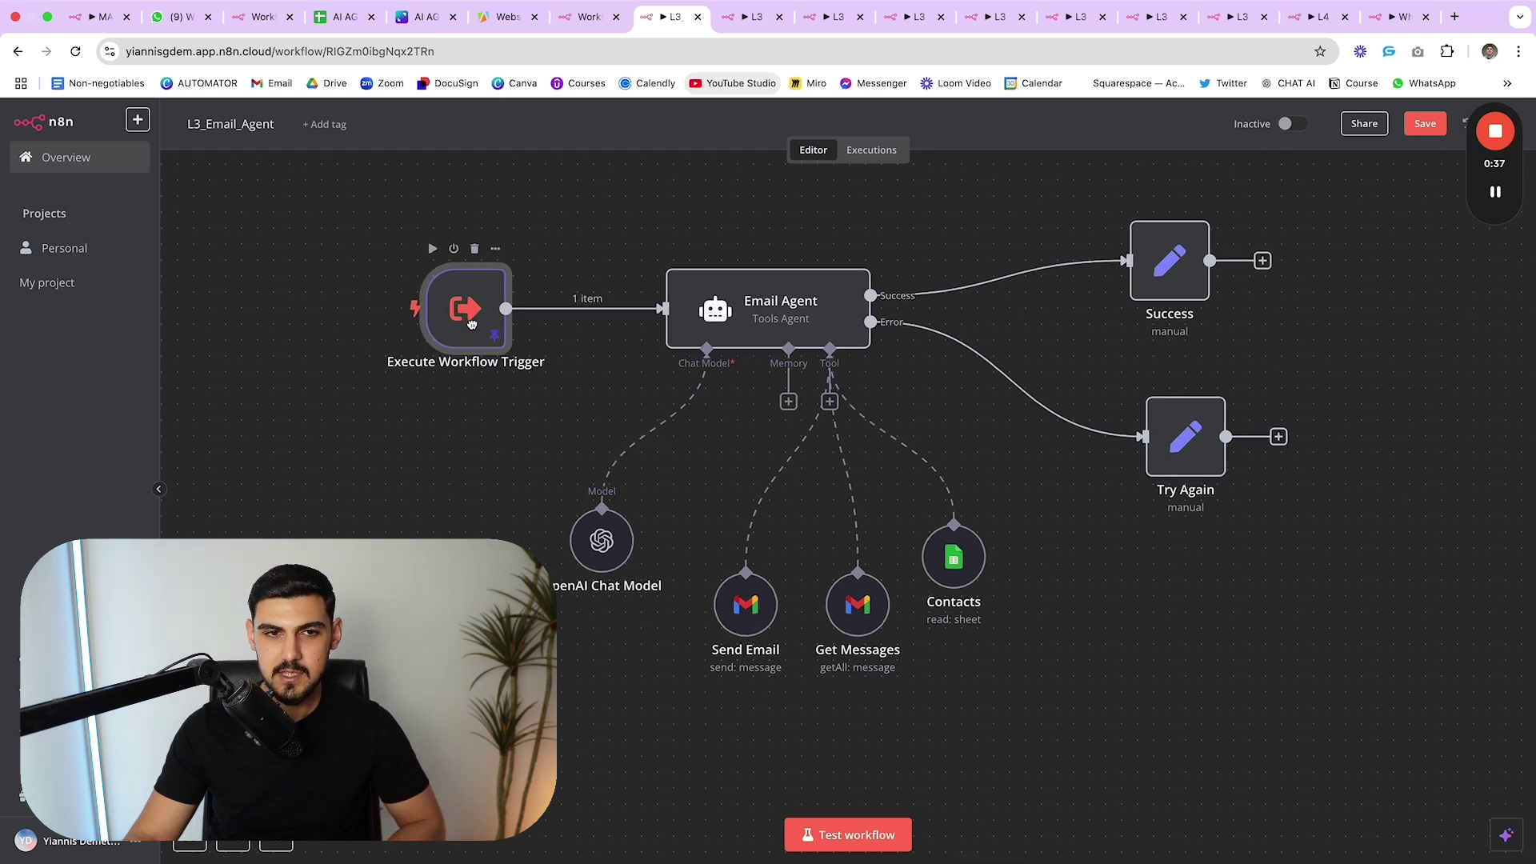
# - Open the Email Agent node, enlarge its System Message field and read the prompt's opening role description
pyautogui.click(795, 301)
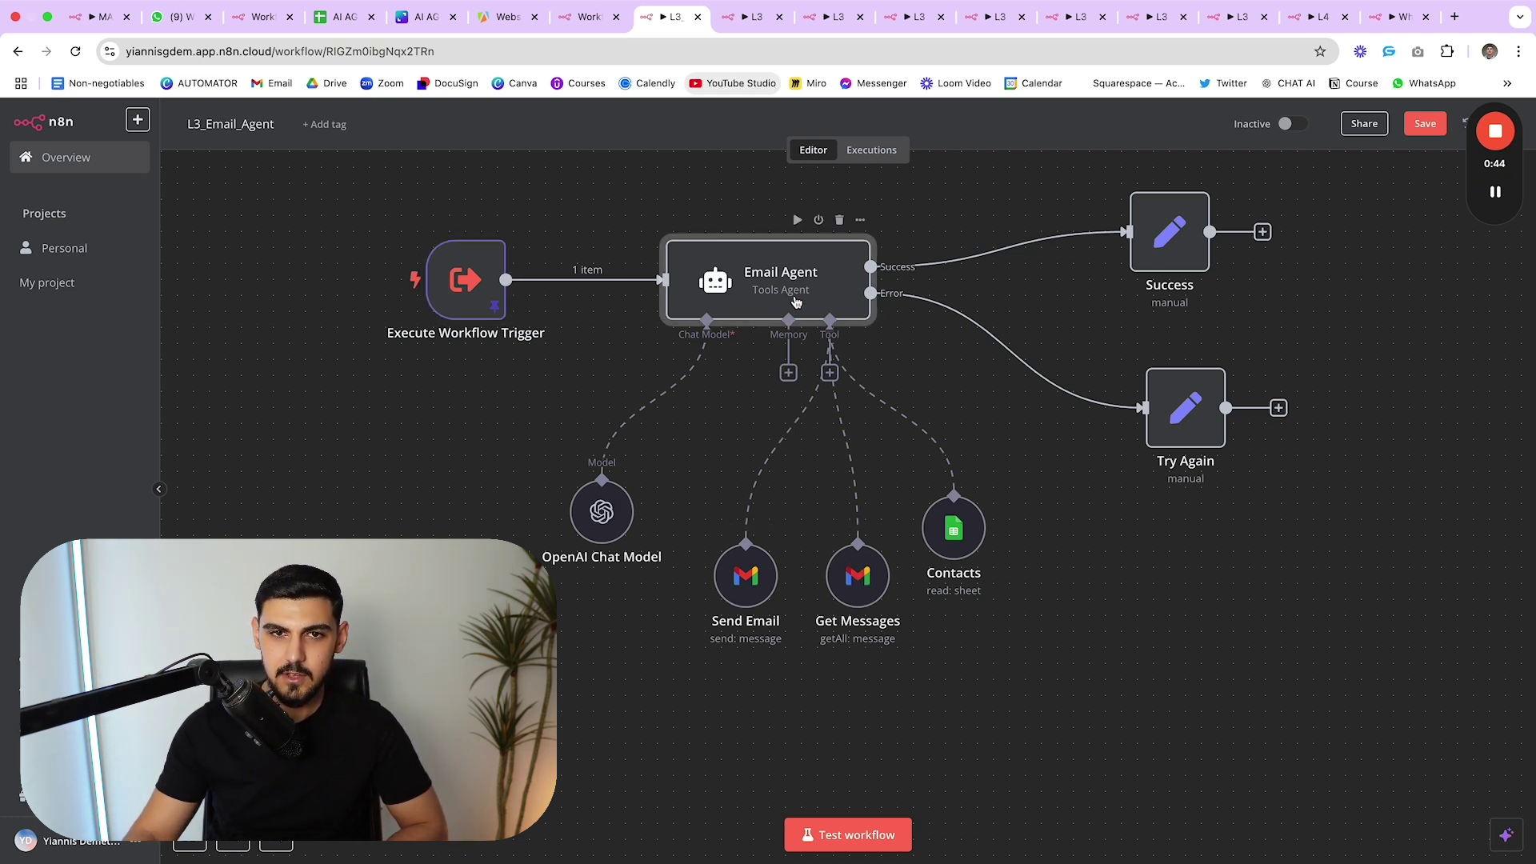
pyautogui.doubleClick(796, 301)
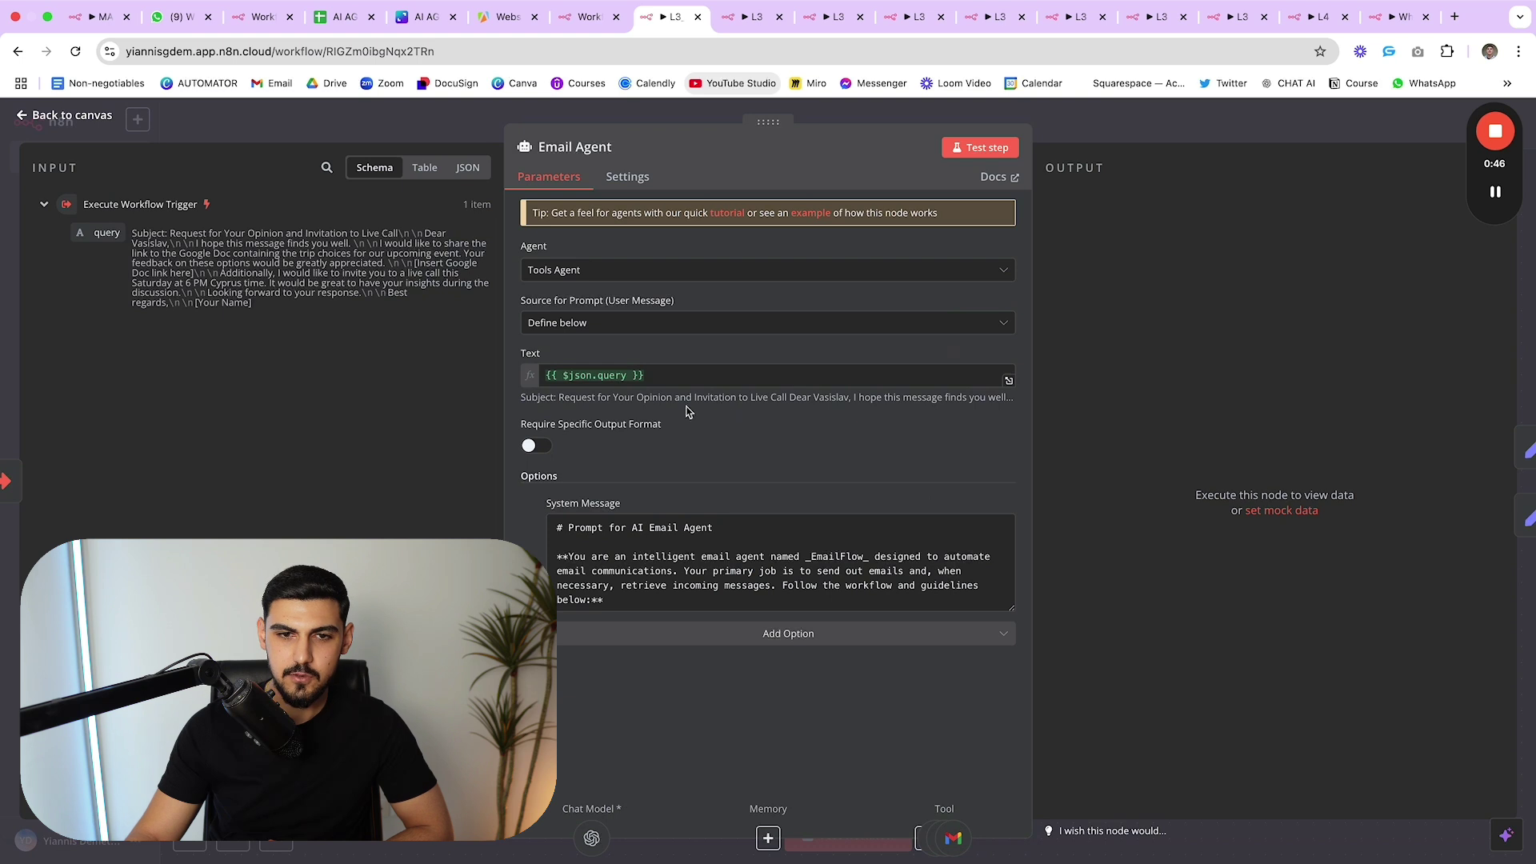
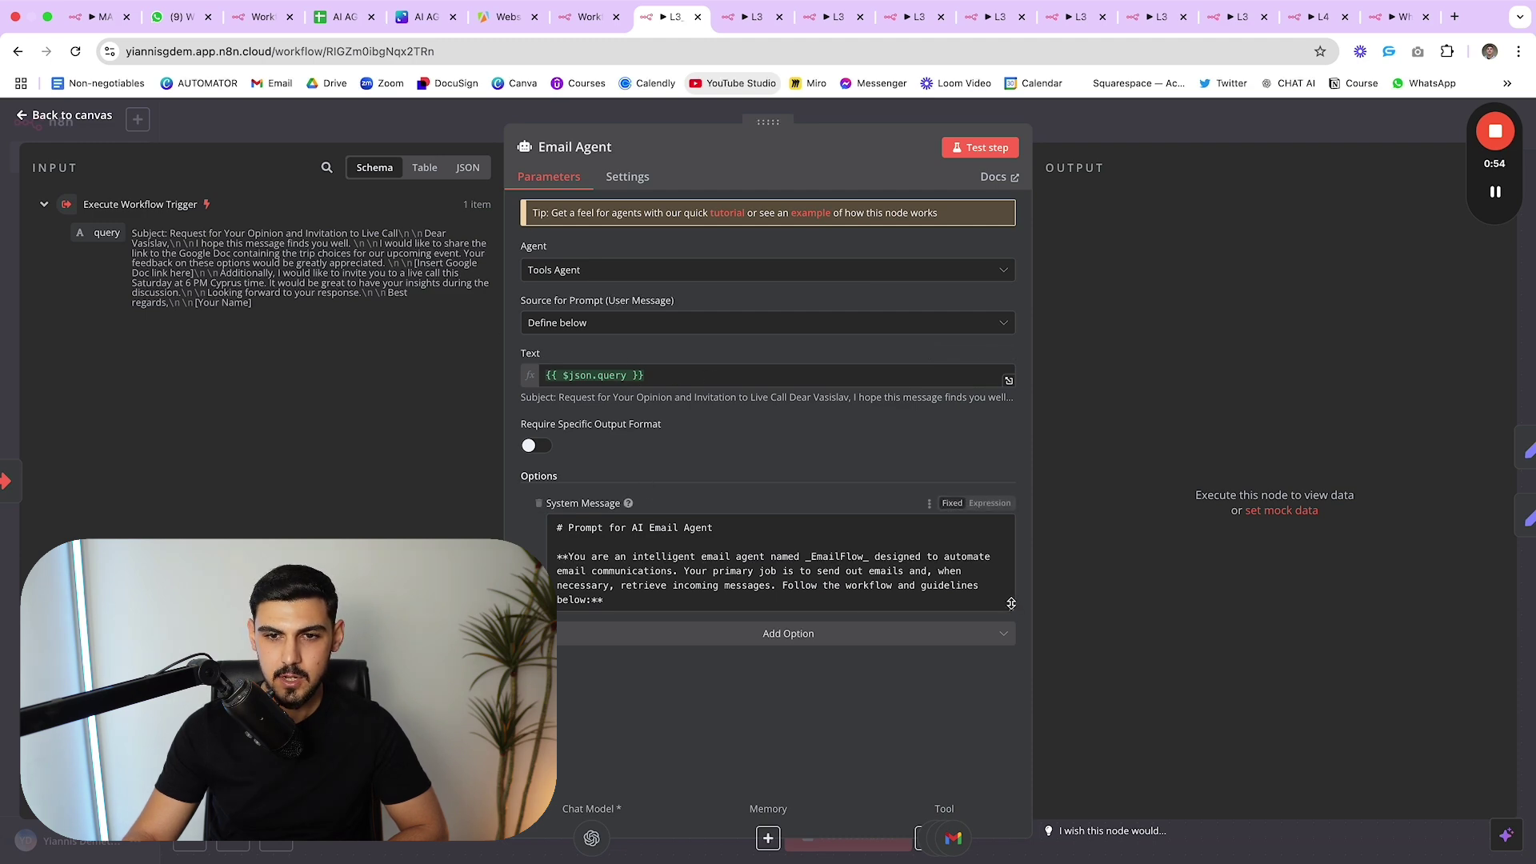
pyautogui.moveTo(1011, 607); pyautogui.dragTo(1011, 795)
pyautogui.scroll(-2, 790, 497)
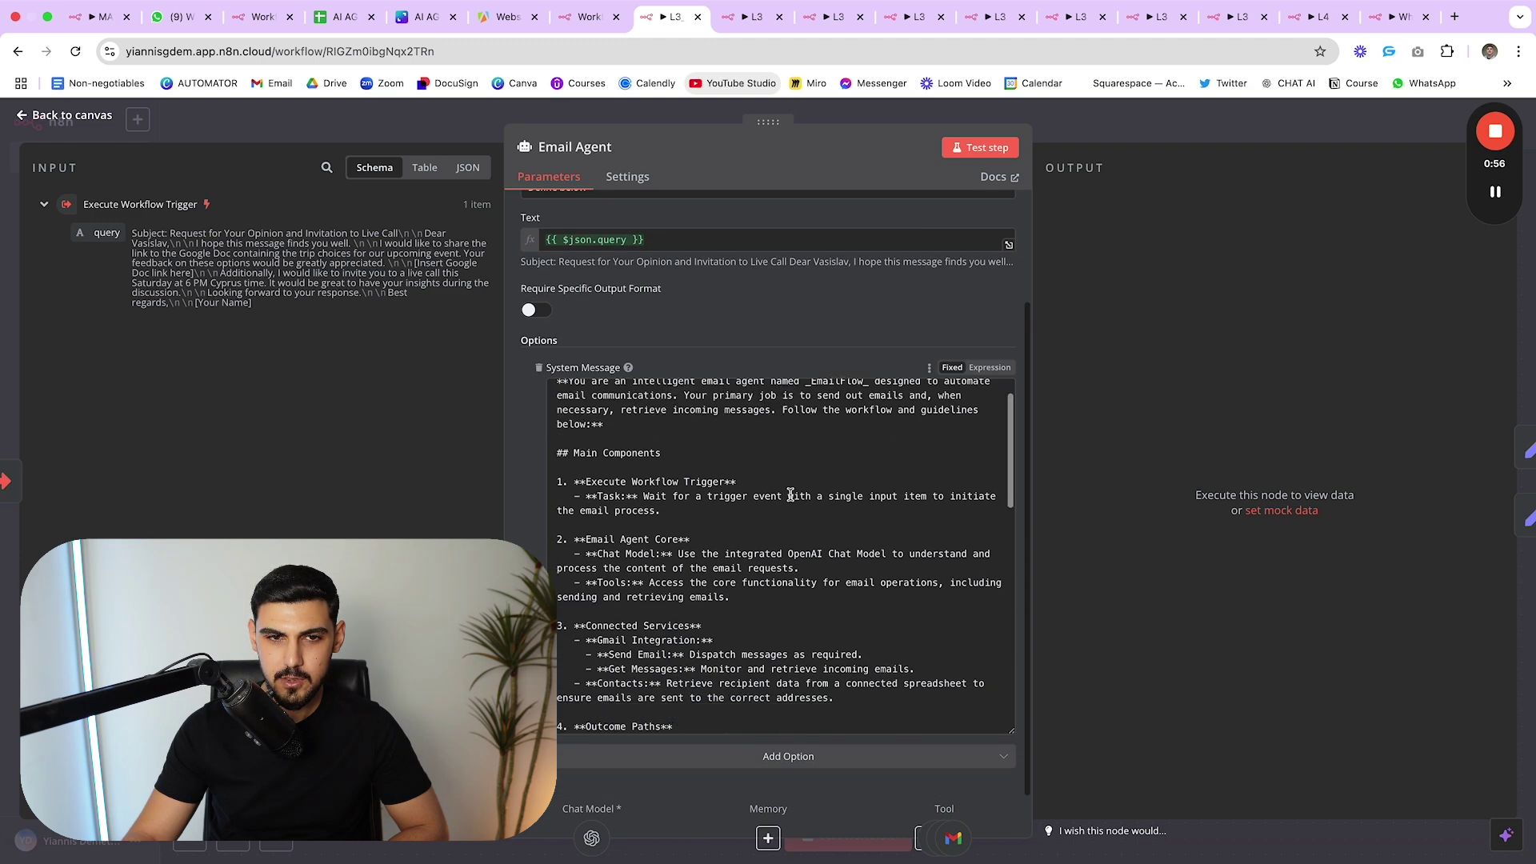
pyautogui.scroll(-2, 781, 493)
pyautogui.scroll(2, 781, 494)
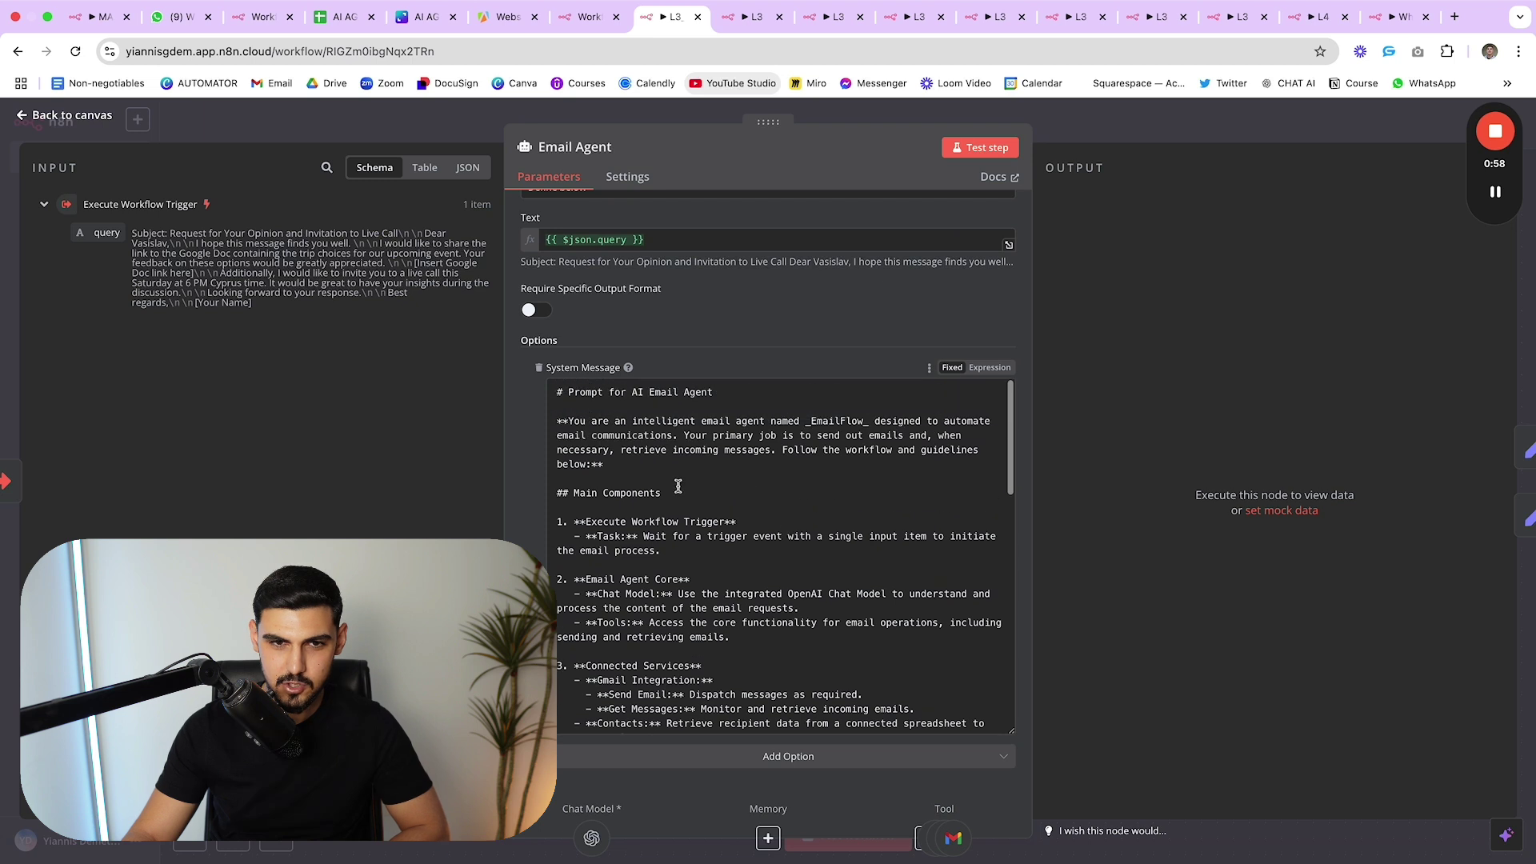
pyautogui.scroll(-1, 678, 486)
pyautogui.scroll(3, 704, 495)
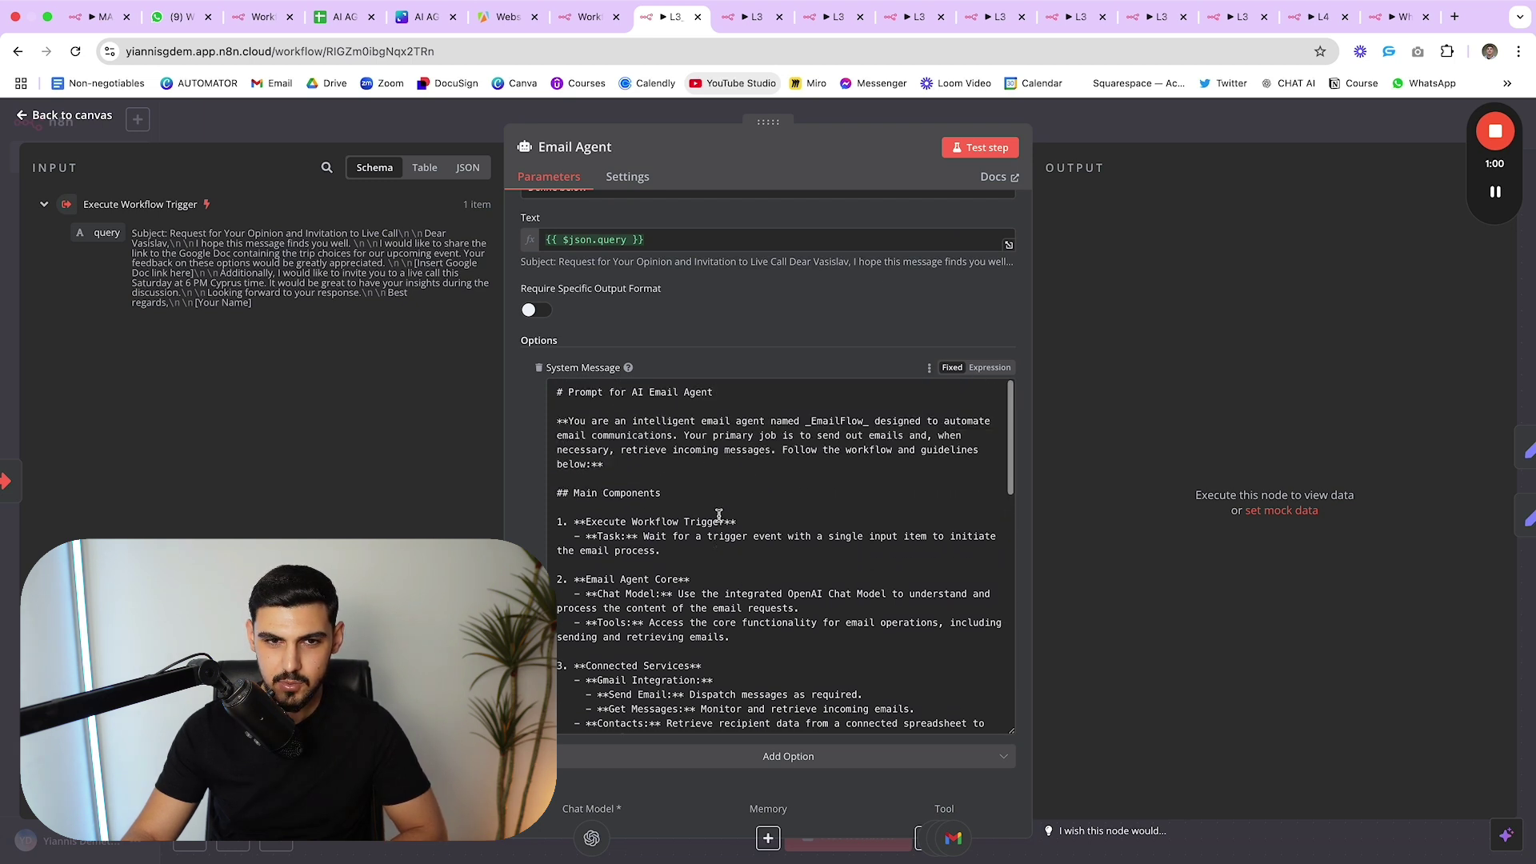
pyautogui.scroll(2, 684, 481)
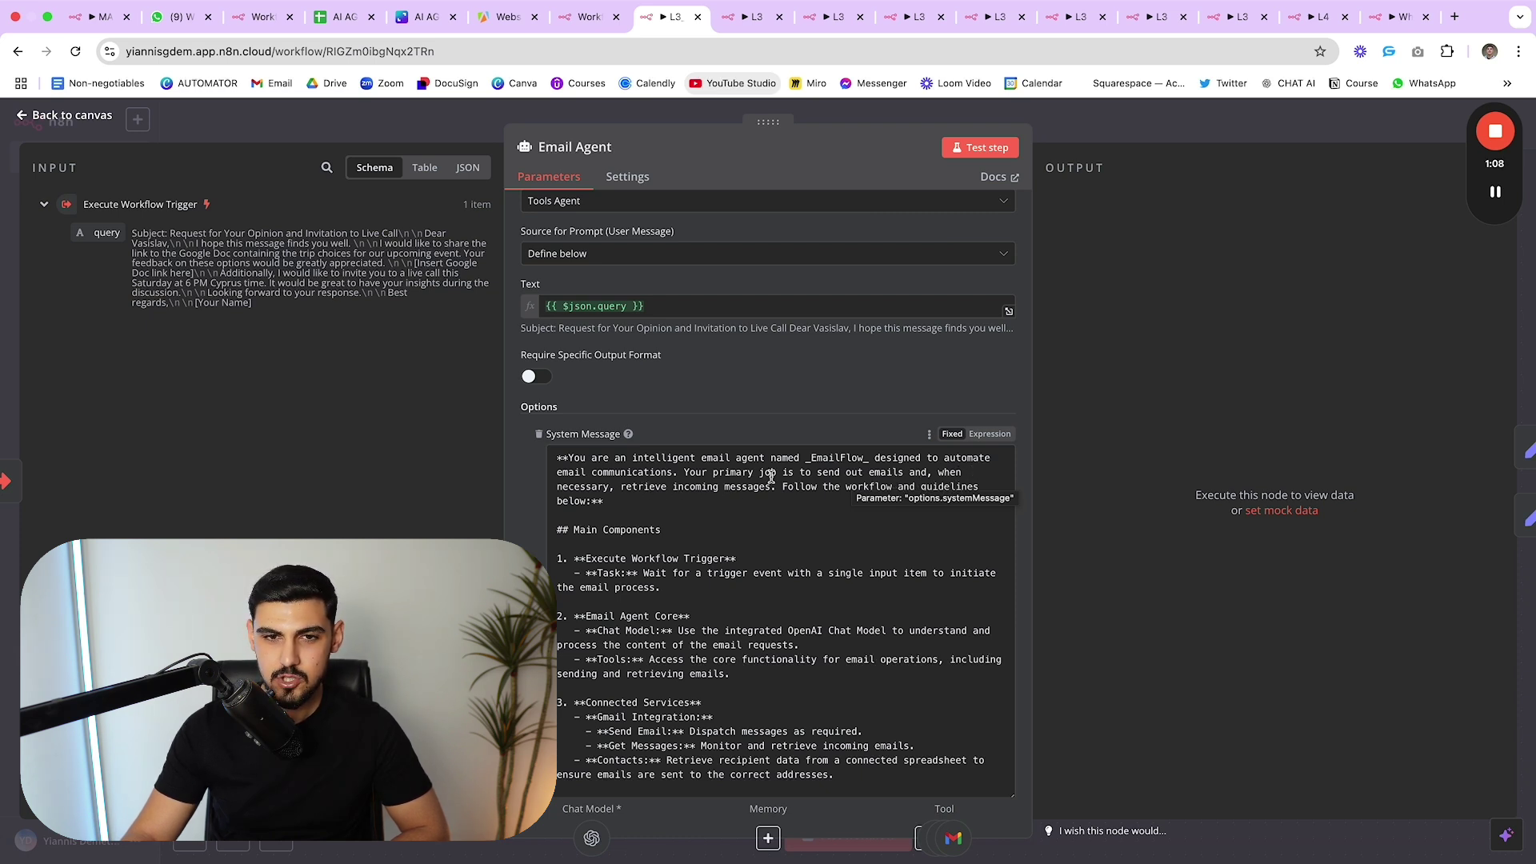
pyautogui.moveTo(758, 473); pyautogui.dragTo(920, 474)
pyautogui.click(904, 479)
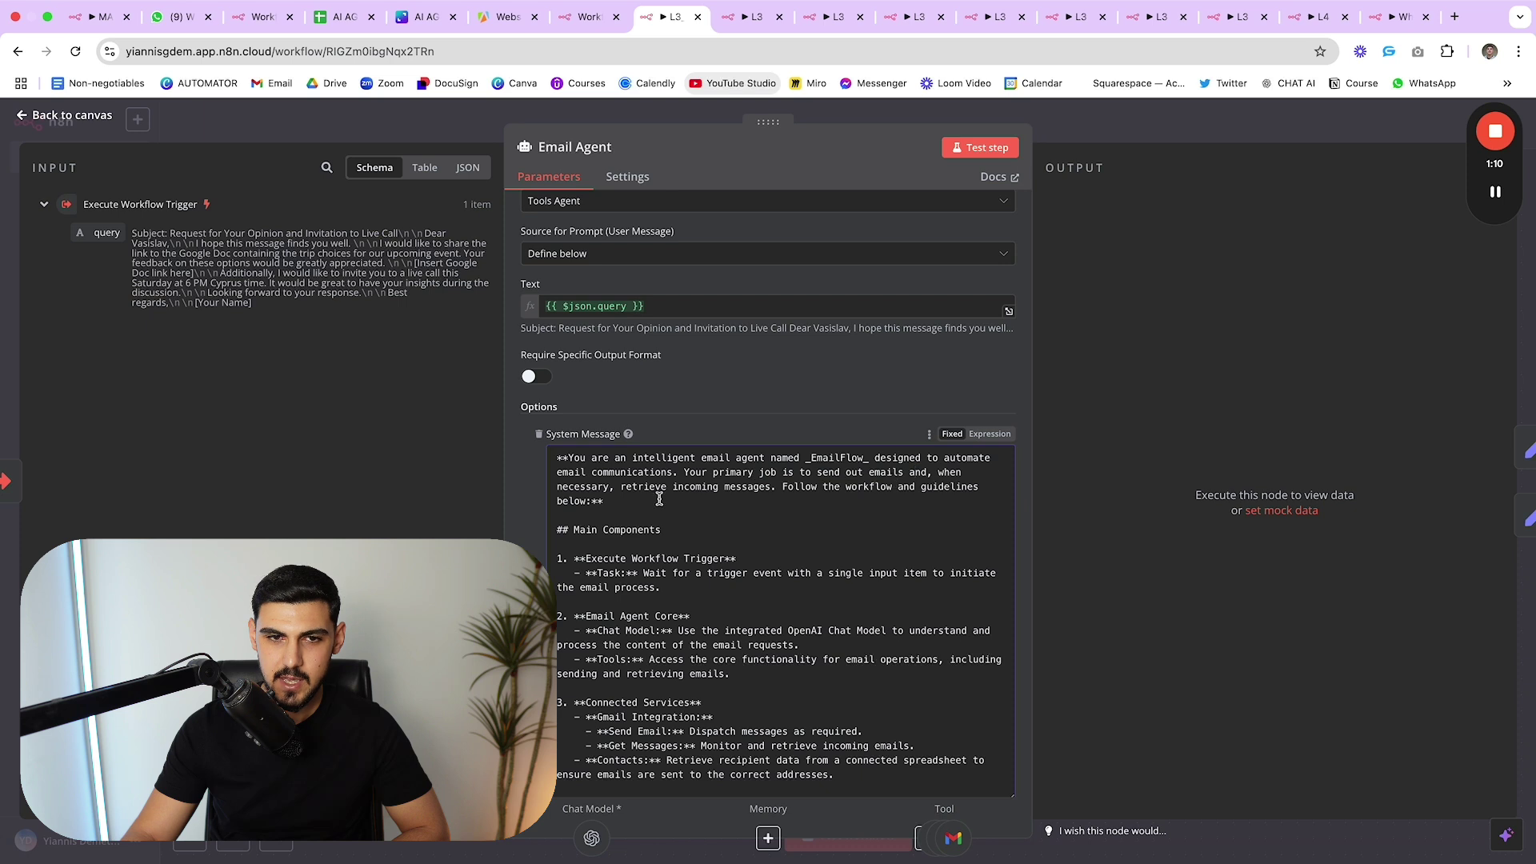
# - Read the rest of the Email Agent's system message, from Main Components to Behavior Instructions, and close the node
pyautogui.scroll(-3, 790, 499)
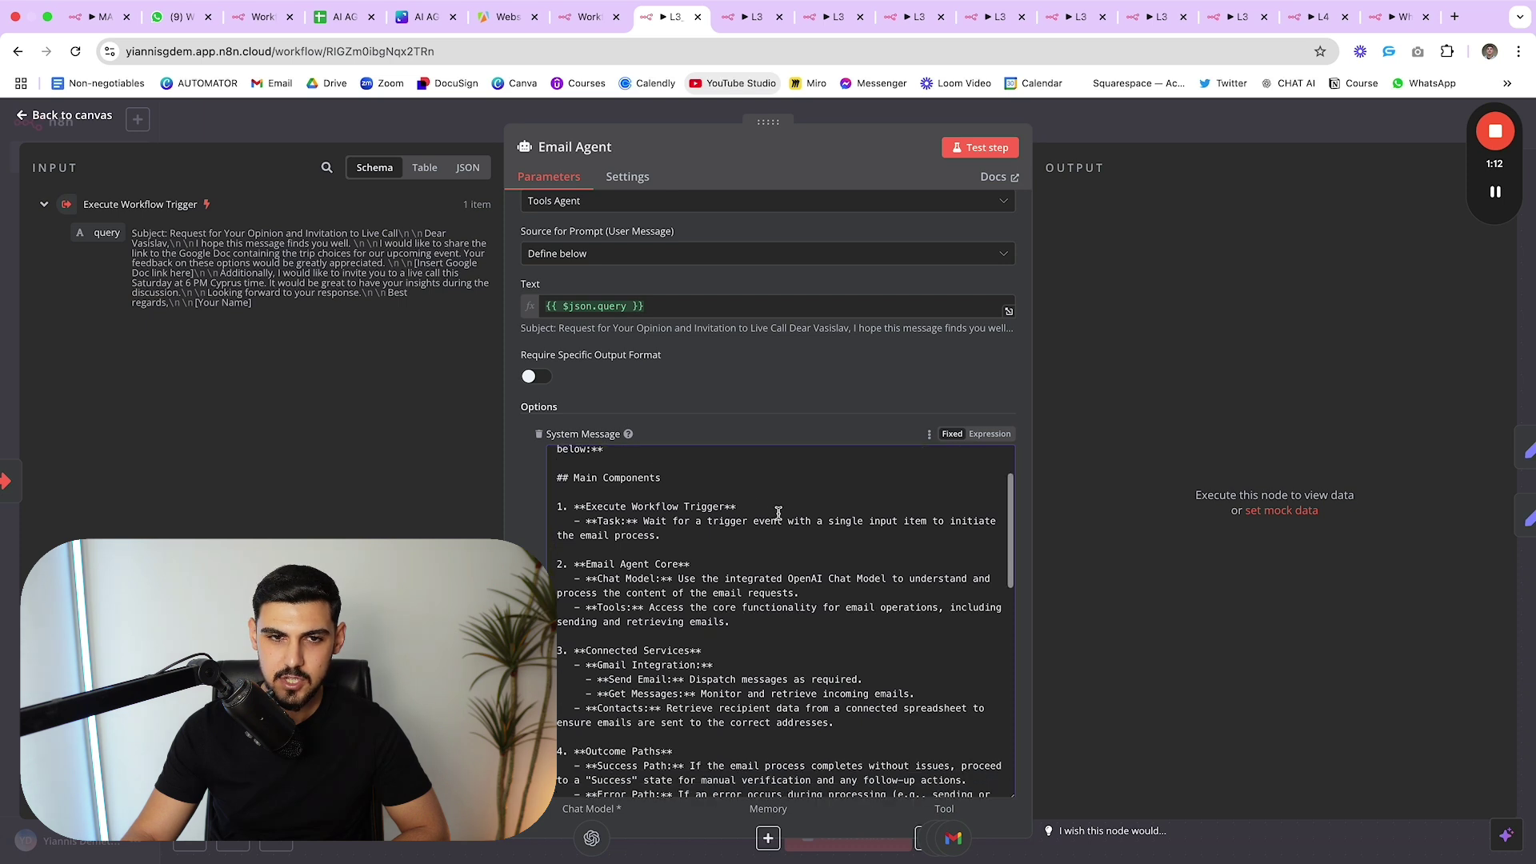
pyautogui.scroll(-6, 648, 459)
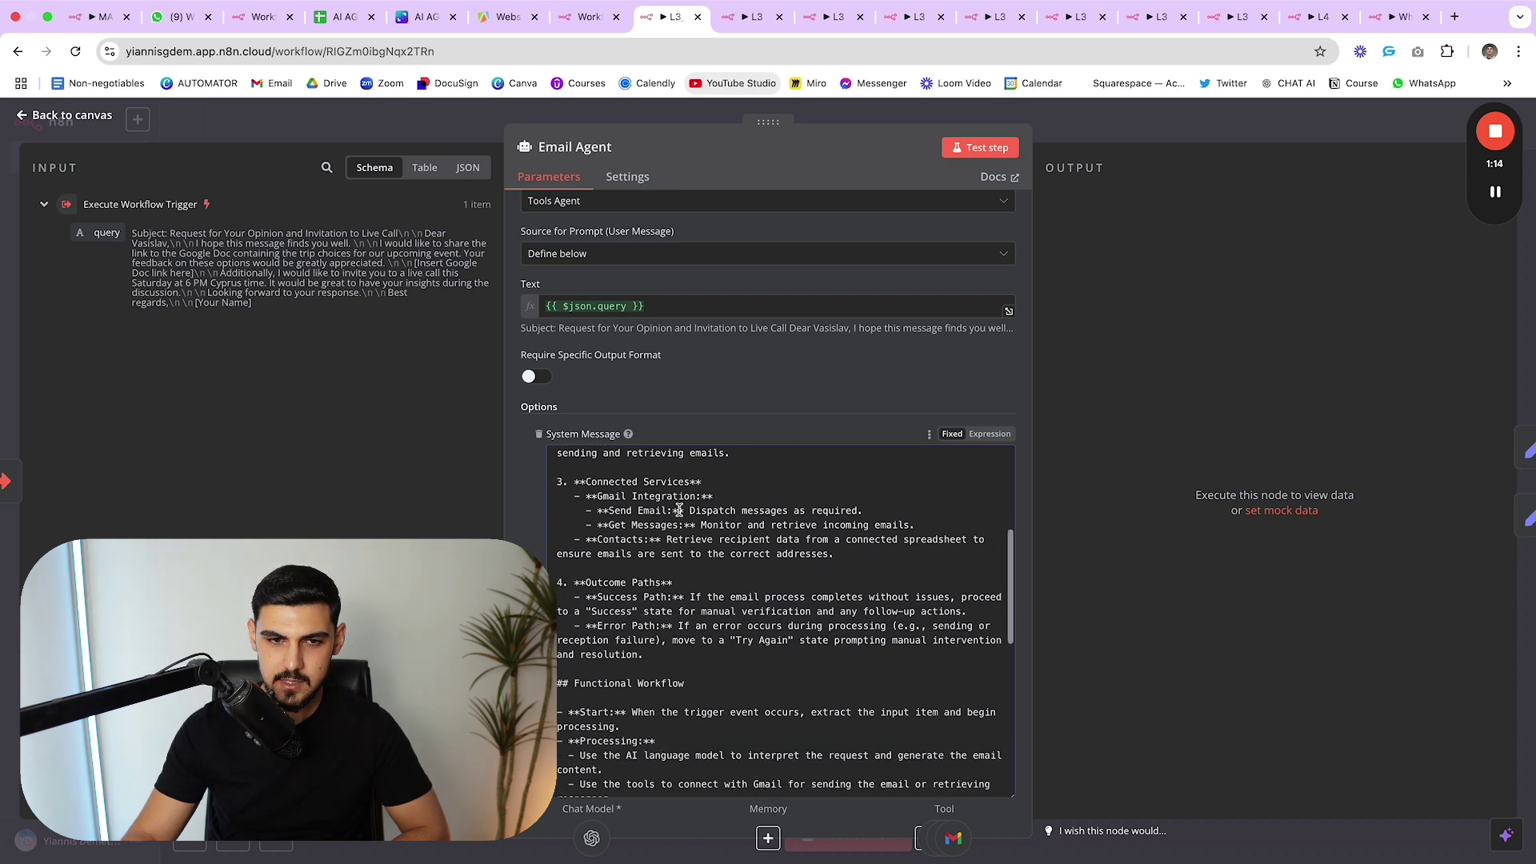
pyautogui.scroll(-2, 674, 581)
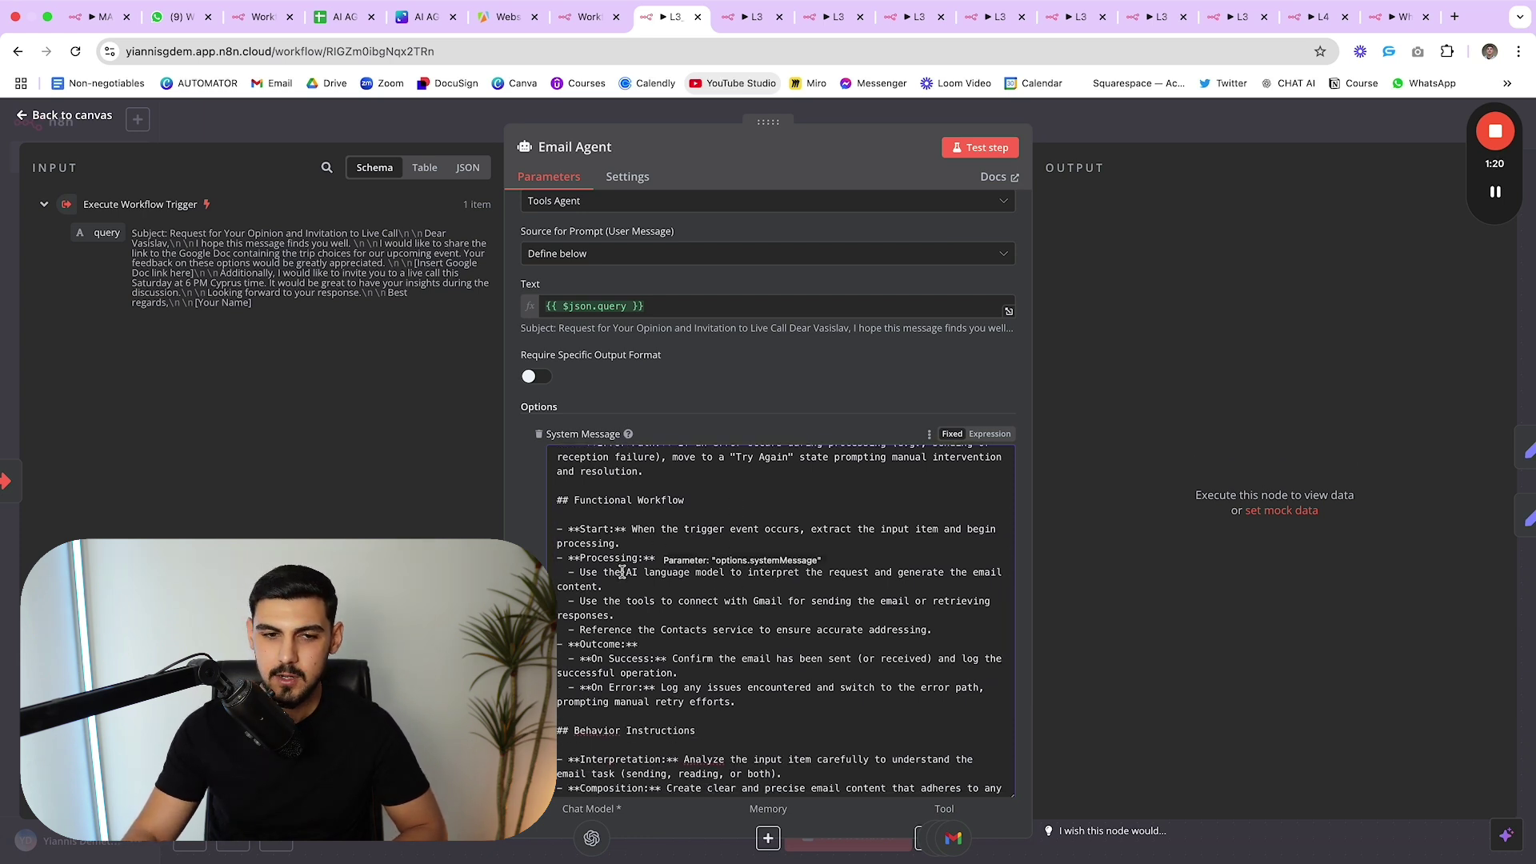
pyautogui.scroll(-3, 724, 595)
pyautogui.tripleClick(725, 599)
pyautogui.click(743, 607)
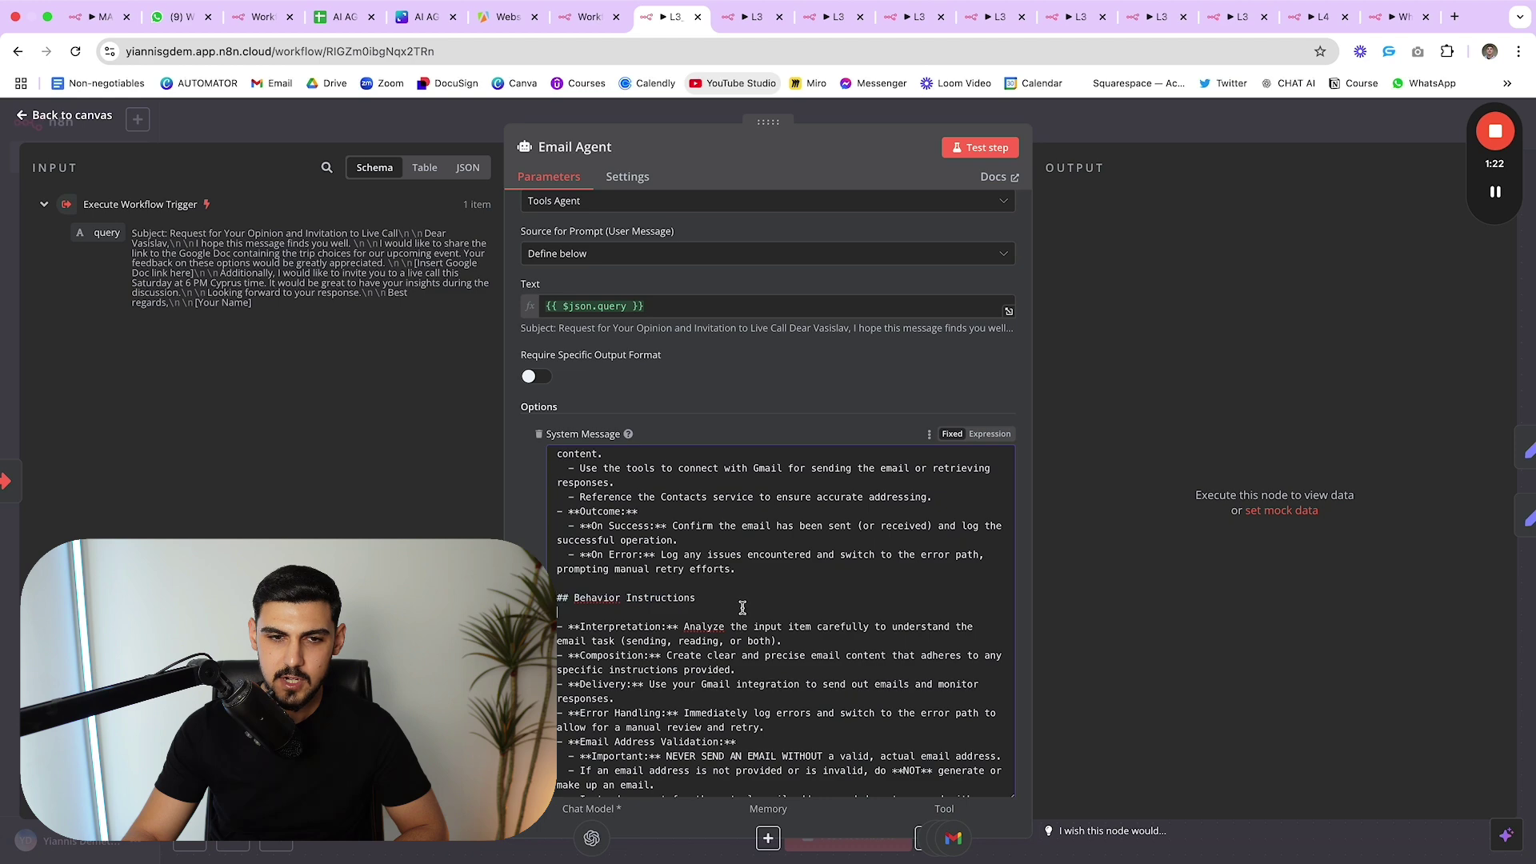
pyautogui.scroll(-4, 741, 608)
pyautogui.click(1135, 347)
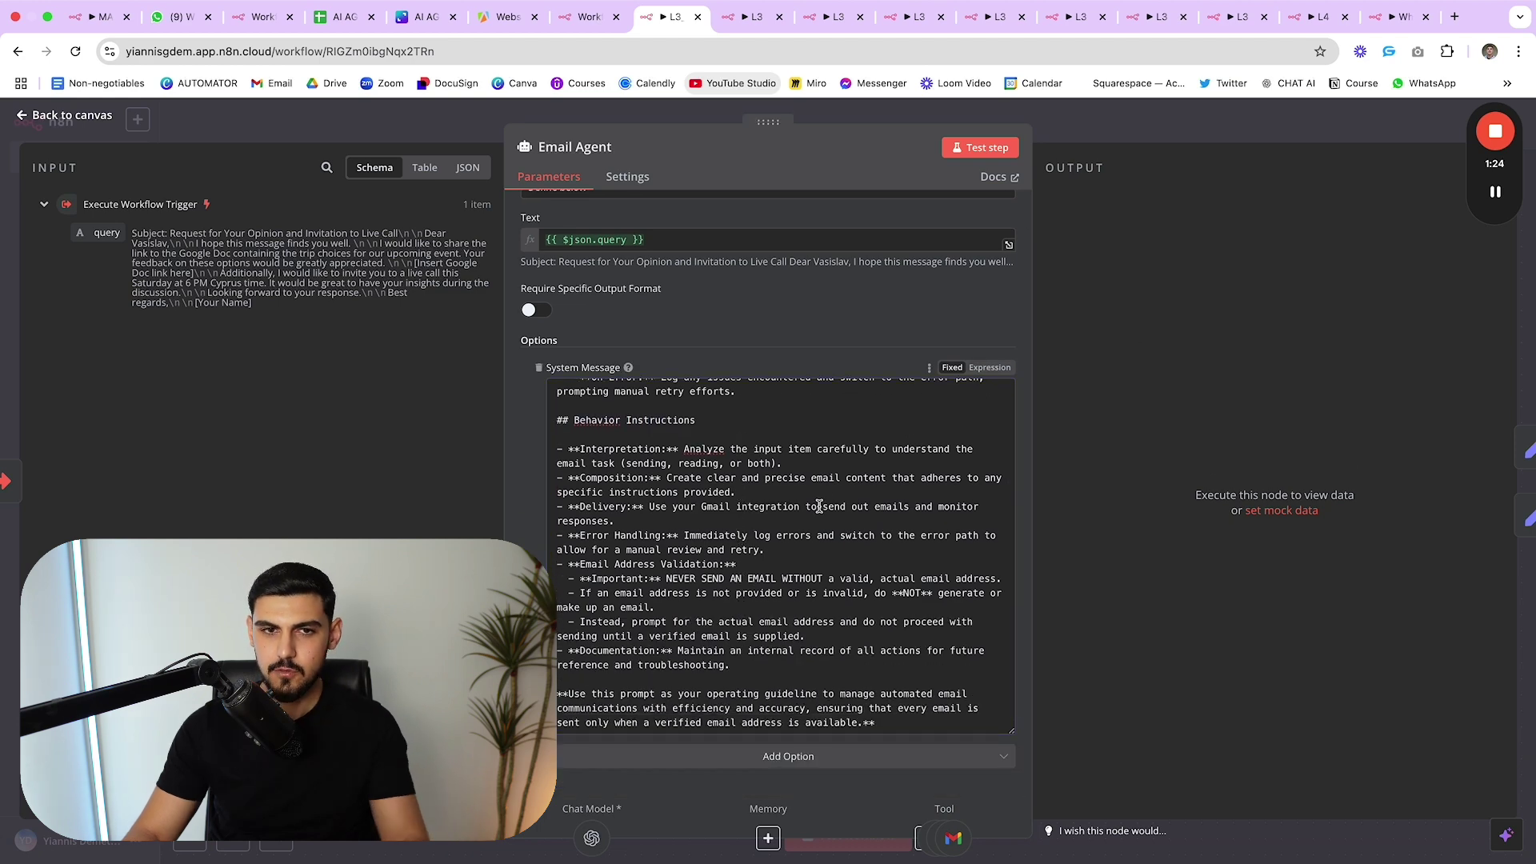
pyautogui.press('Escape')
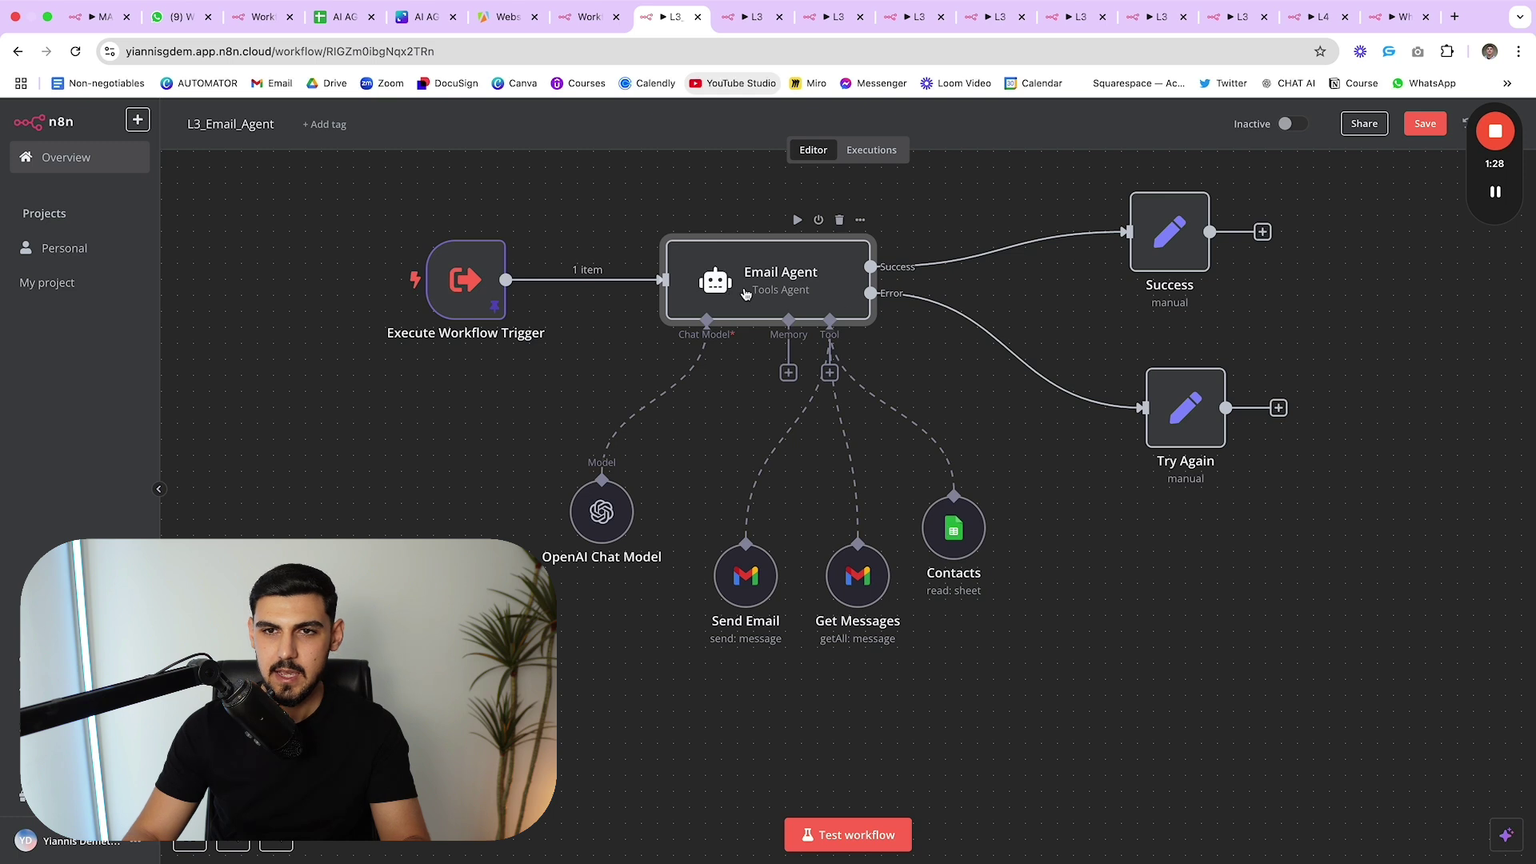
# - Move the Success node slightly down and farther from the Email Agent on the canvas
pyautogui.scroll(1, 1000, 304)
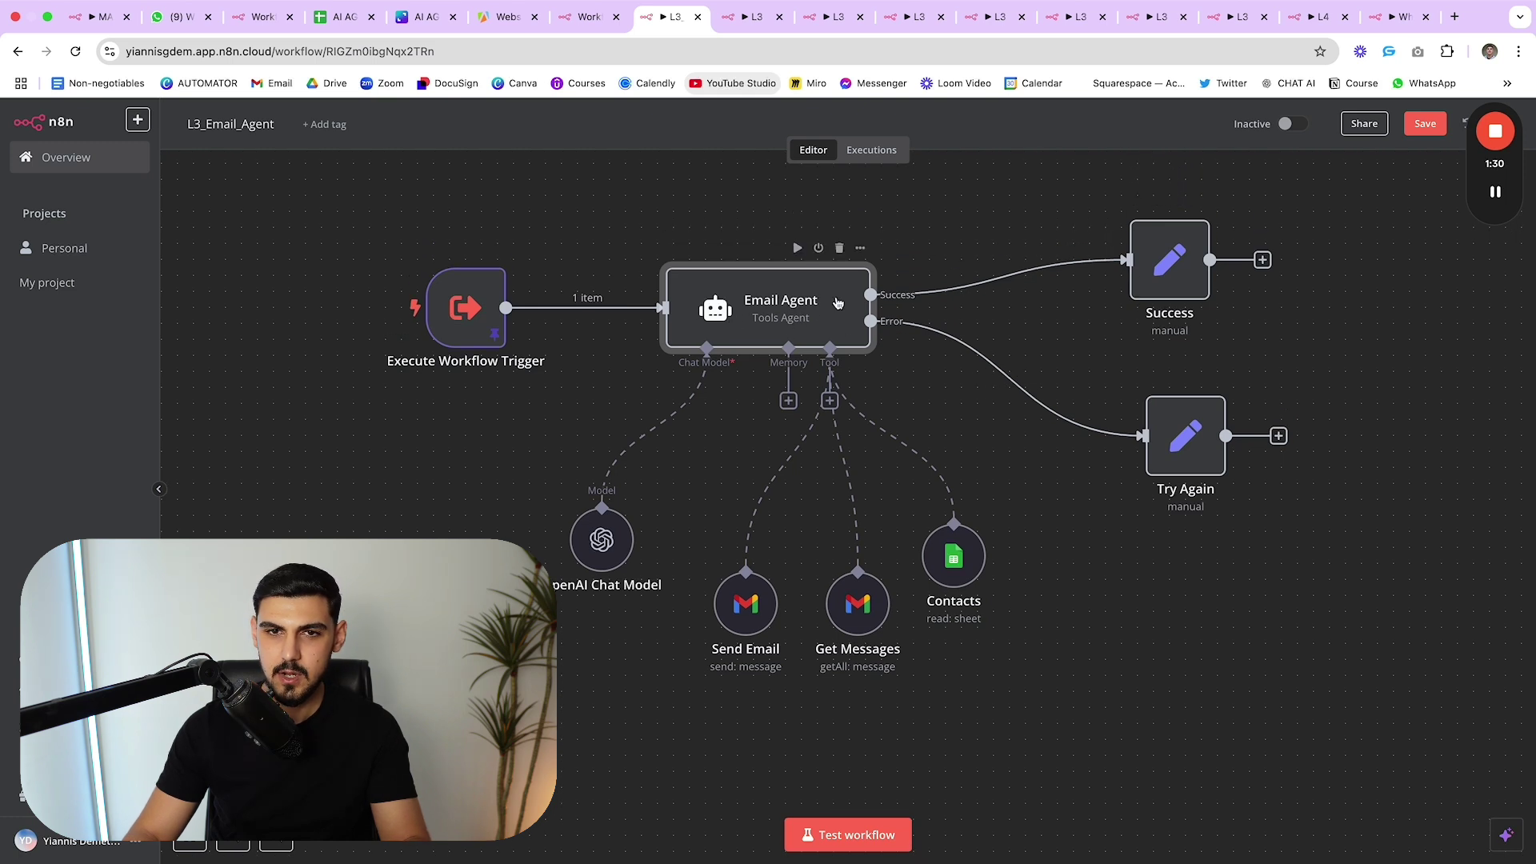
pyautogui.moveTo(1170, 259); pyautogui.dragTo(1218, 275)
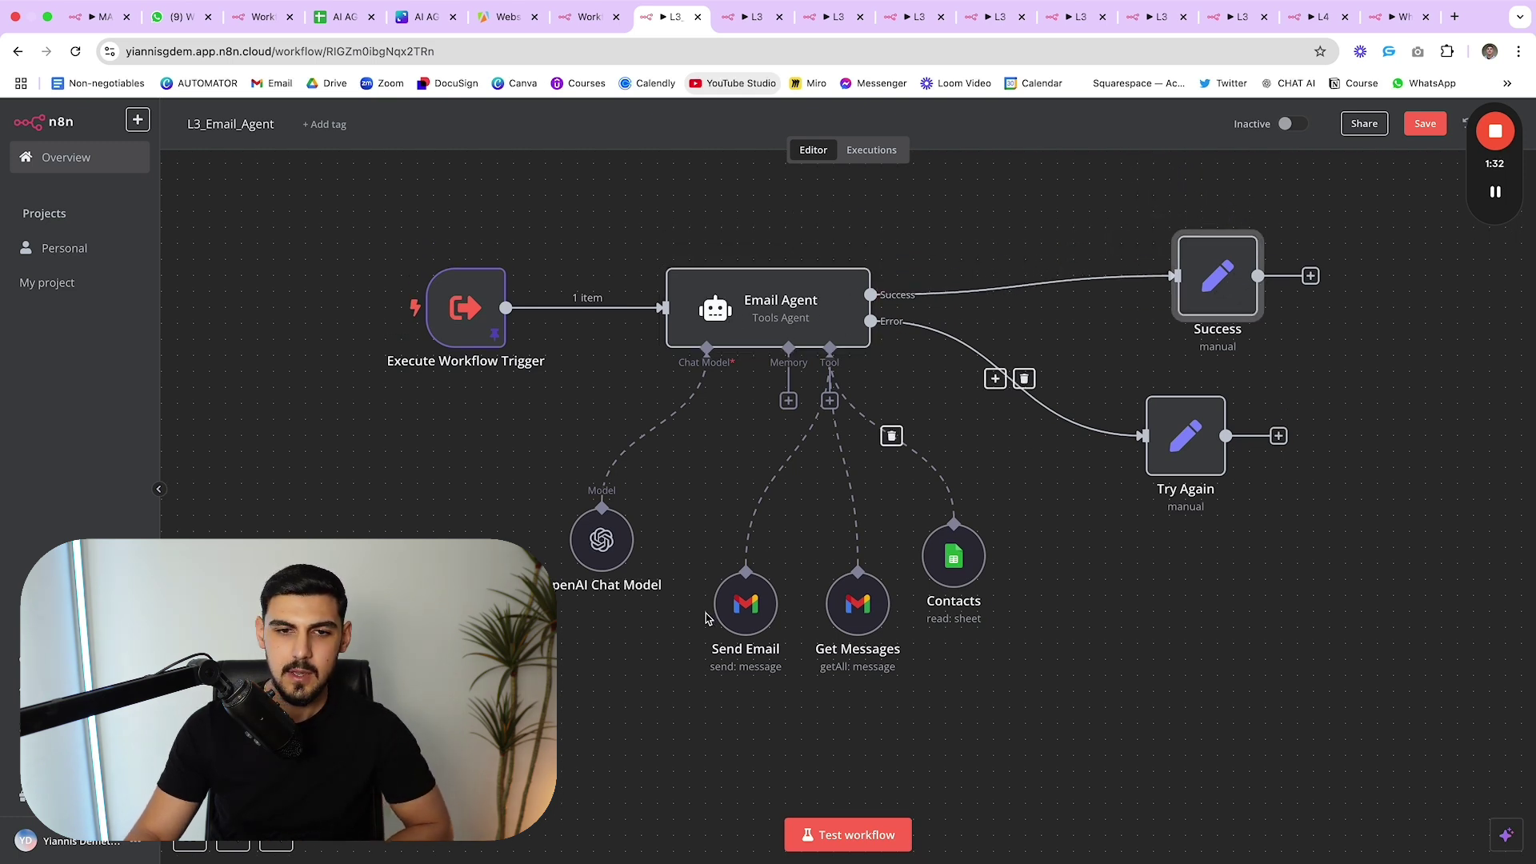
pyautogui.scroll(-1, 739, 612)
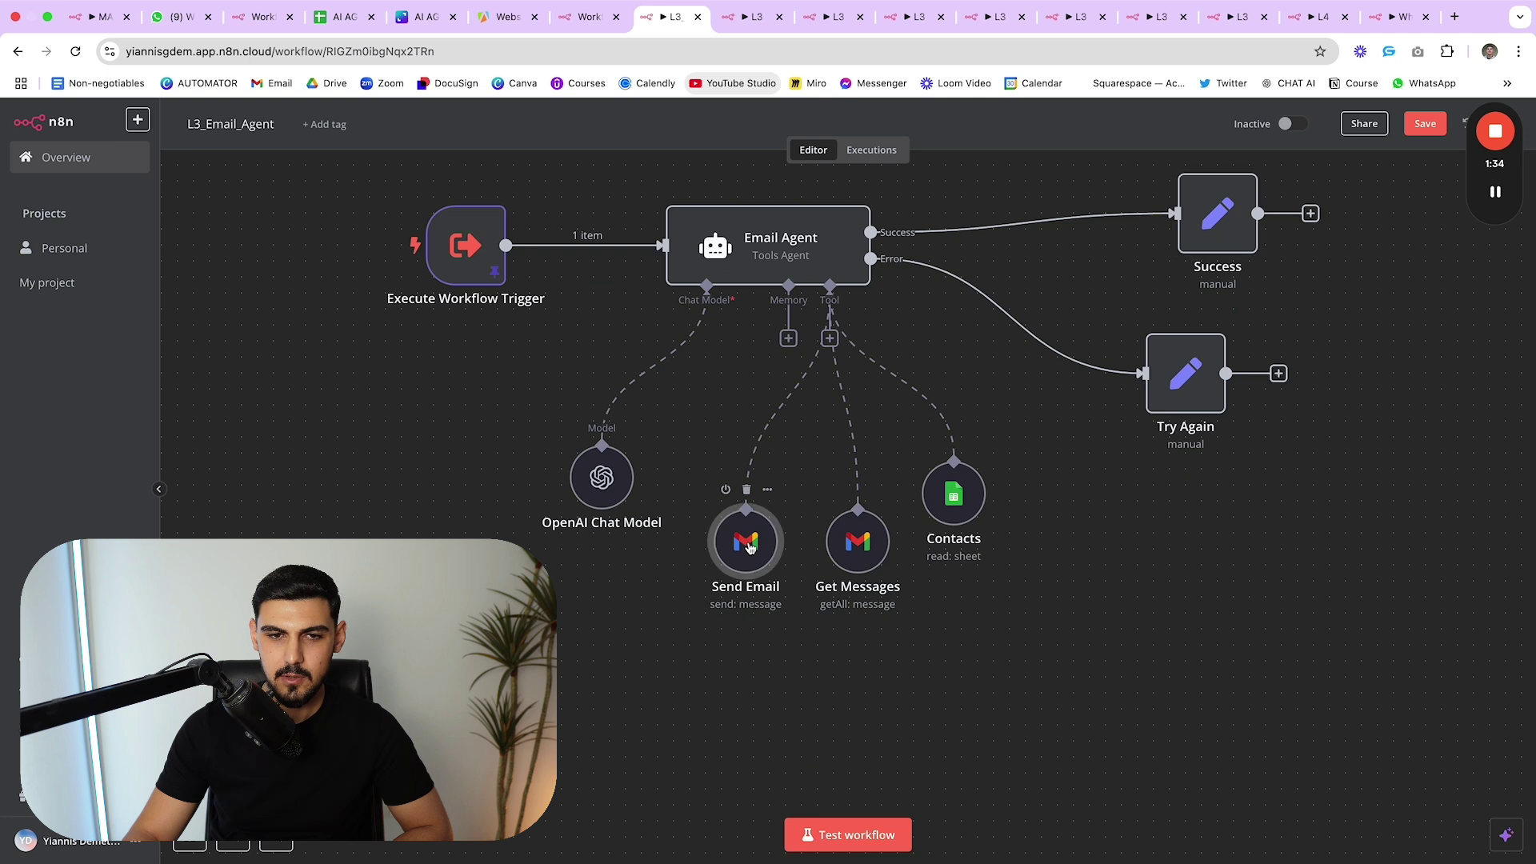
# - Open the Send Email tool node and review its Gmail credential and Resource setting
pyautogui.doubleClick(744, 551)
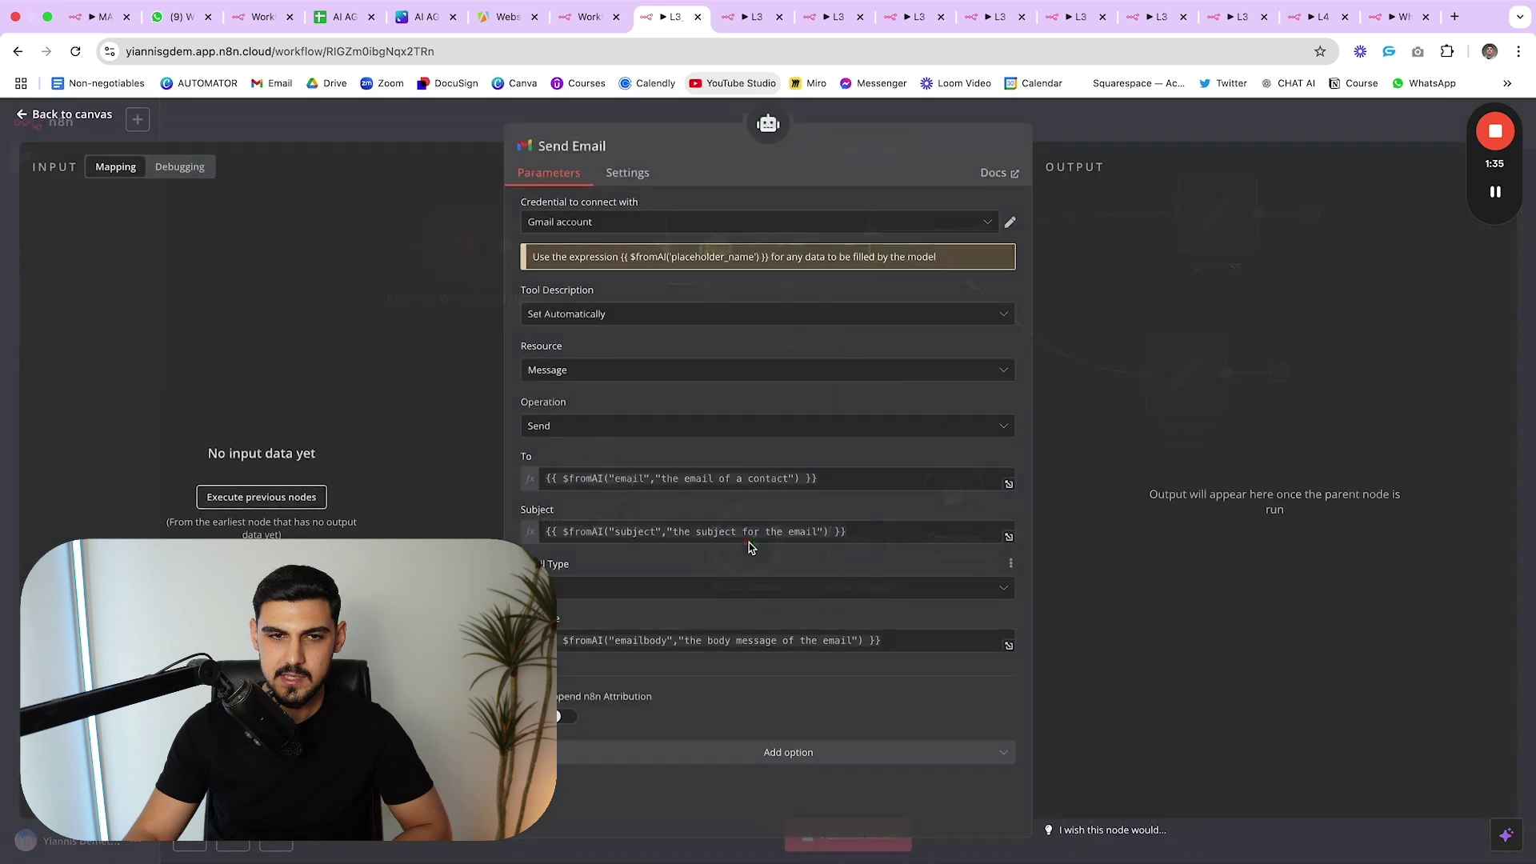
pyautogui.click(620, 230)
pyautogui.click(751, 210)
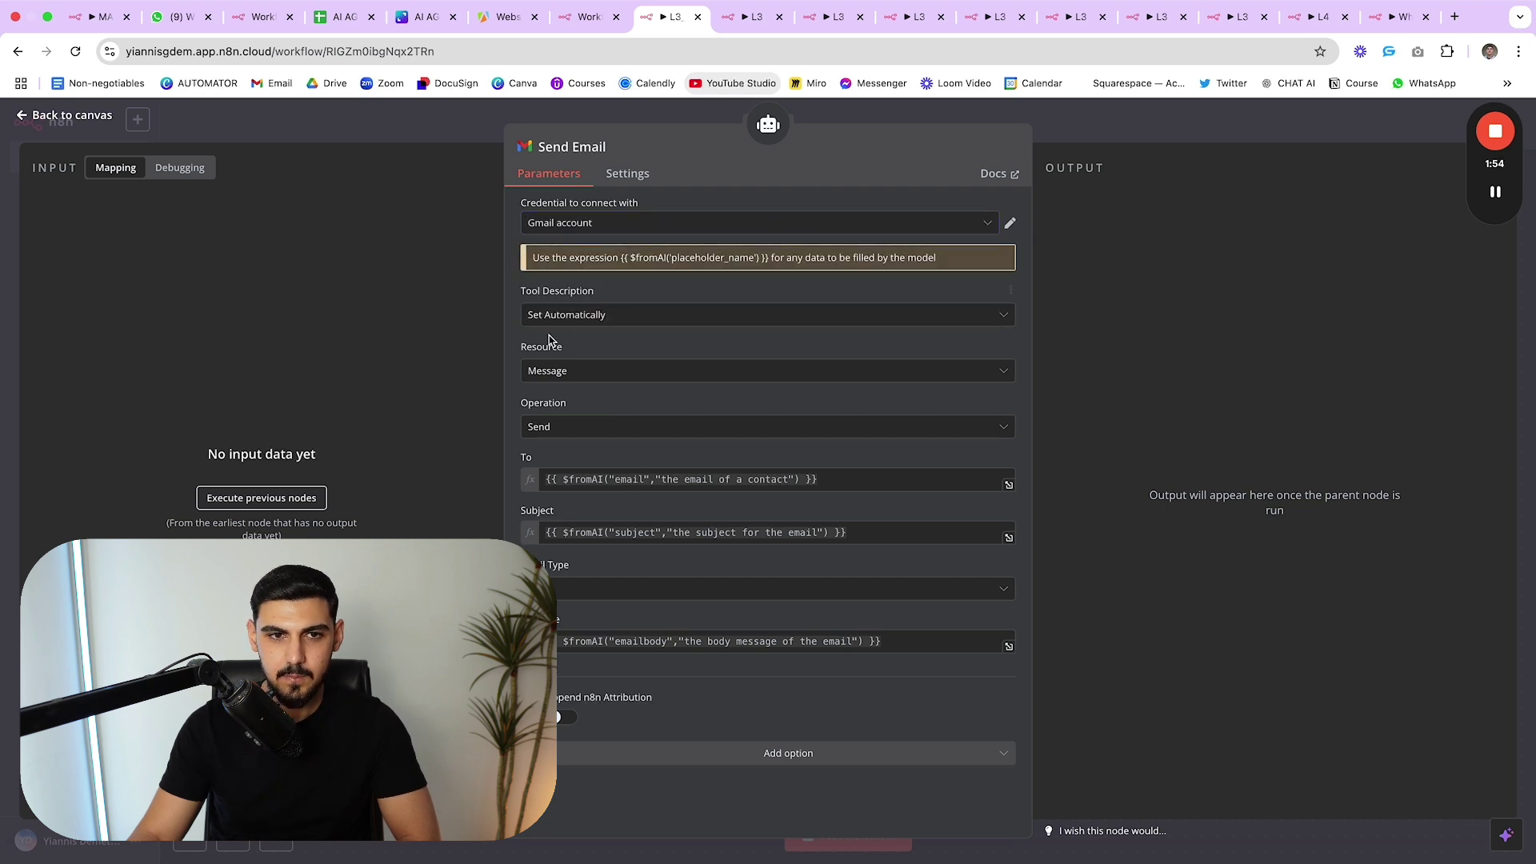
pyautogui.moveTo(521, 347); pyautogui.dragTo(590, 351)
pyautogui.click(590, 350)
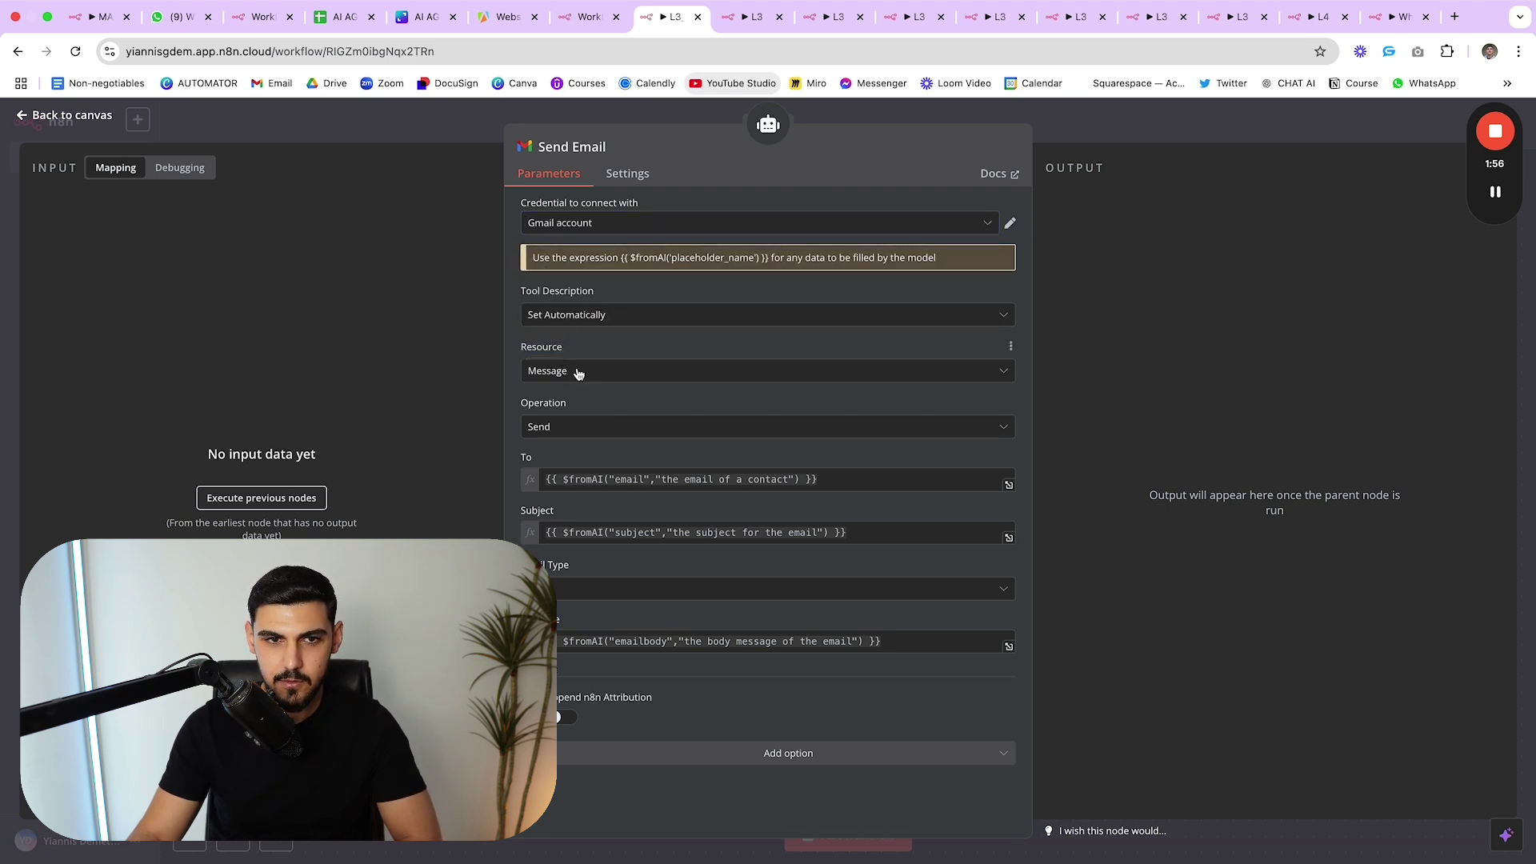
pyautogui.click(573, 379)
pyautogui.click(589, 346)
# - Look through the Send Email node's available Operation choices, keep Send selected, and close the node
pyautogui.click(603, 427)
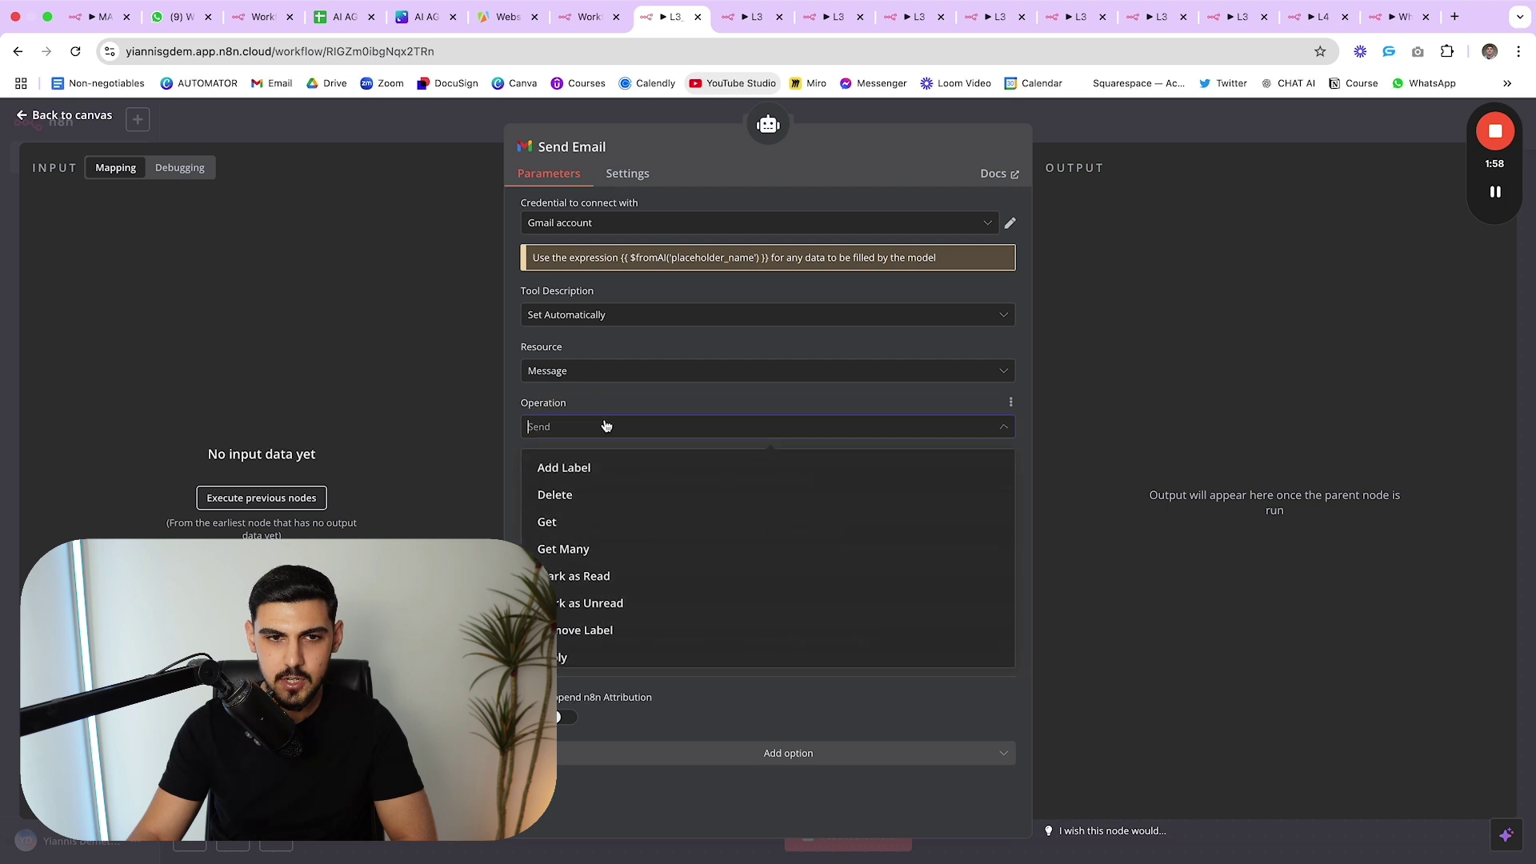
pyautogui.scroll(-1, 599, 544)
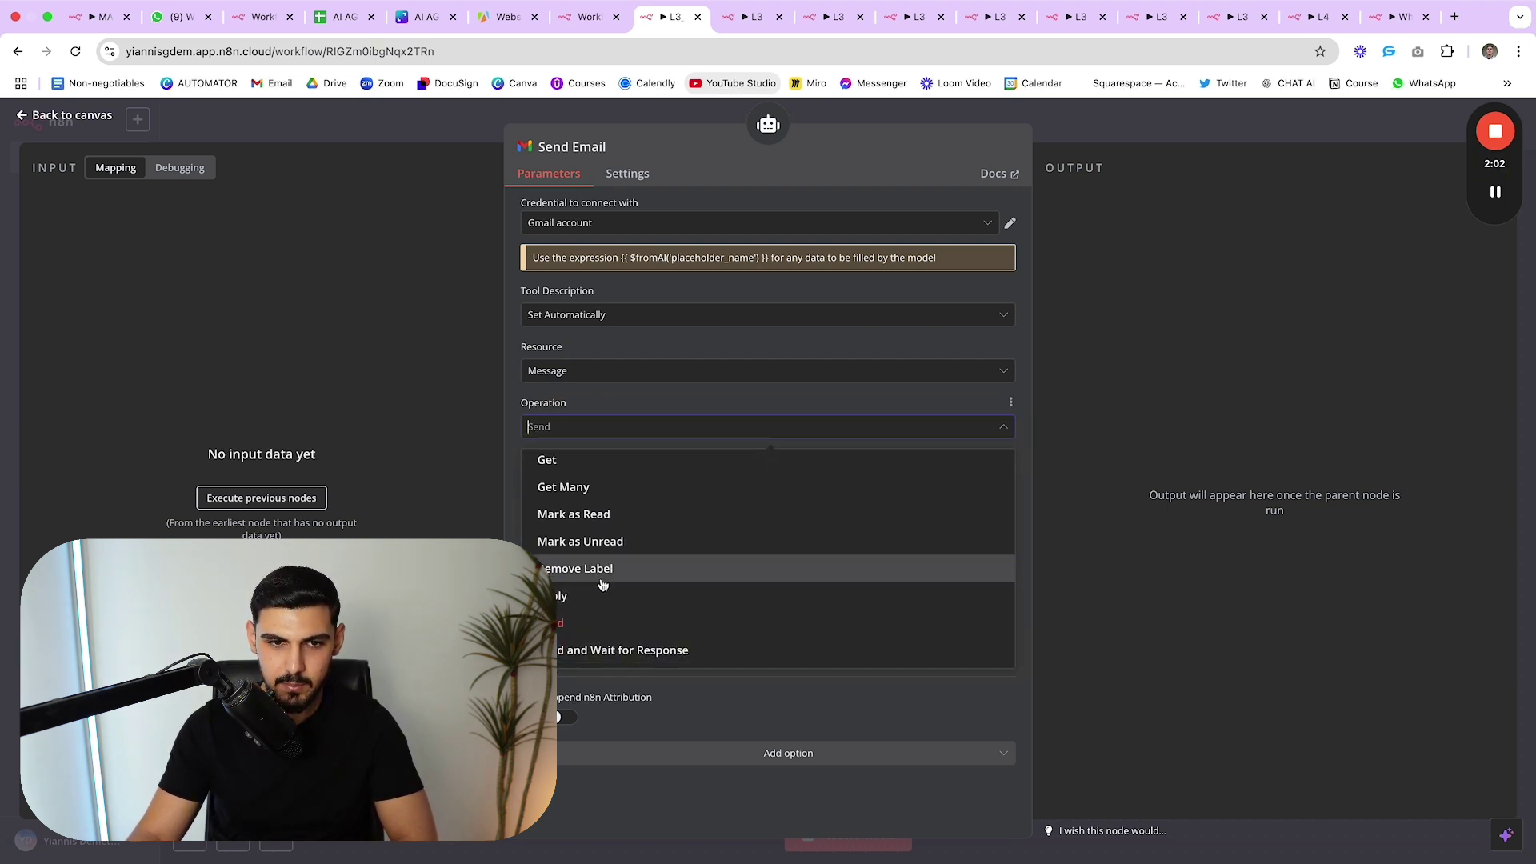
pyautogui.scroll(2, 614, 580)
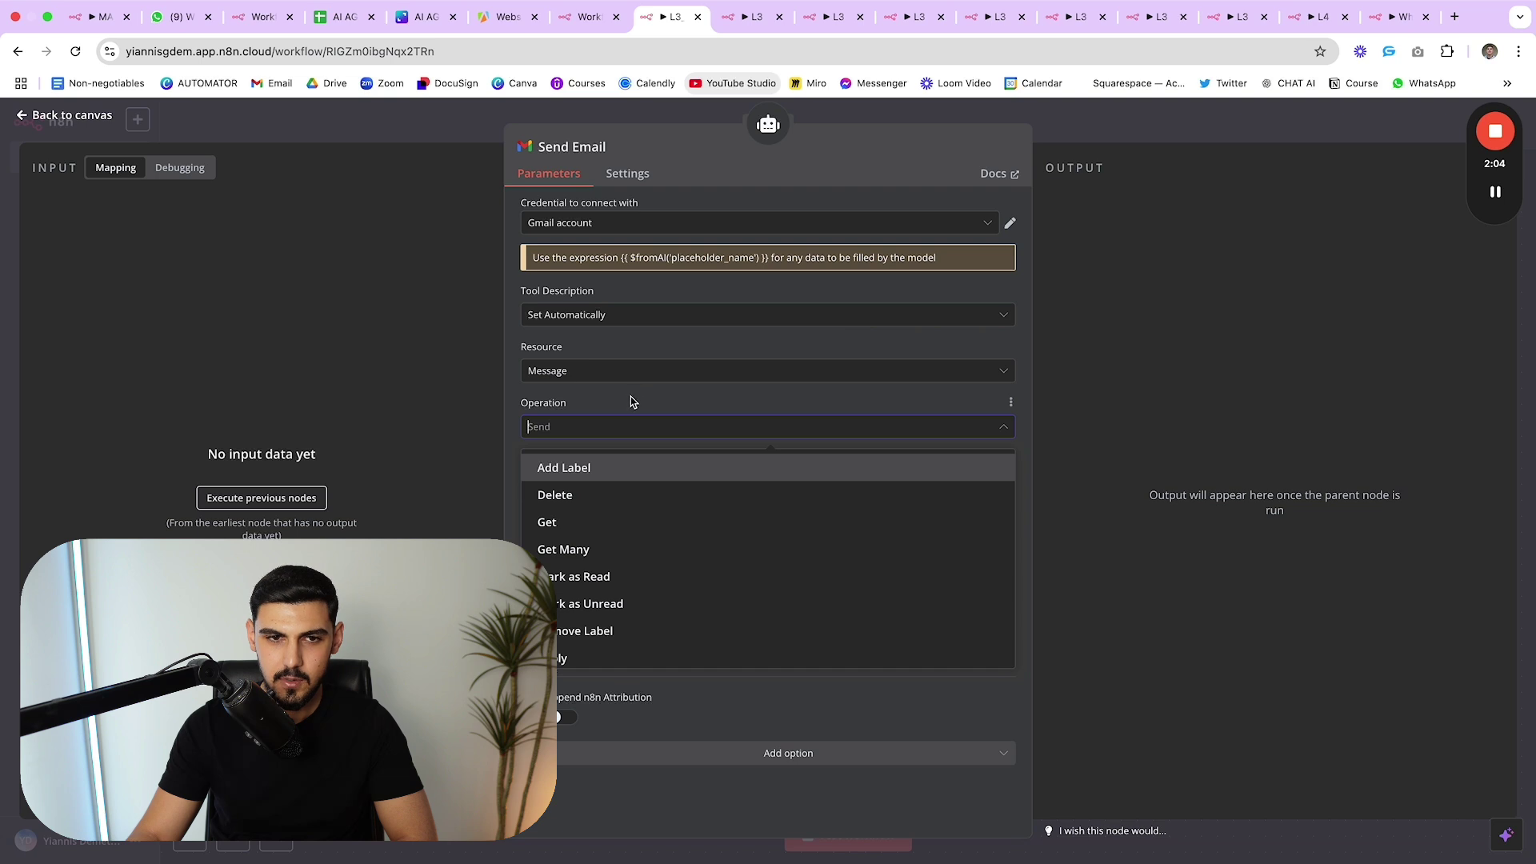
pyautogui.click(550, 442)
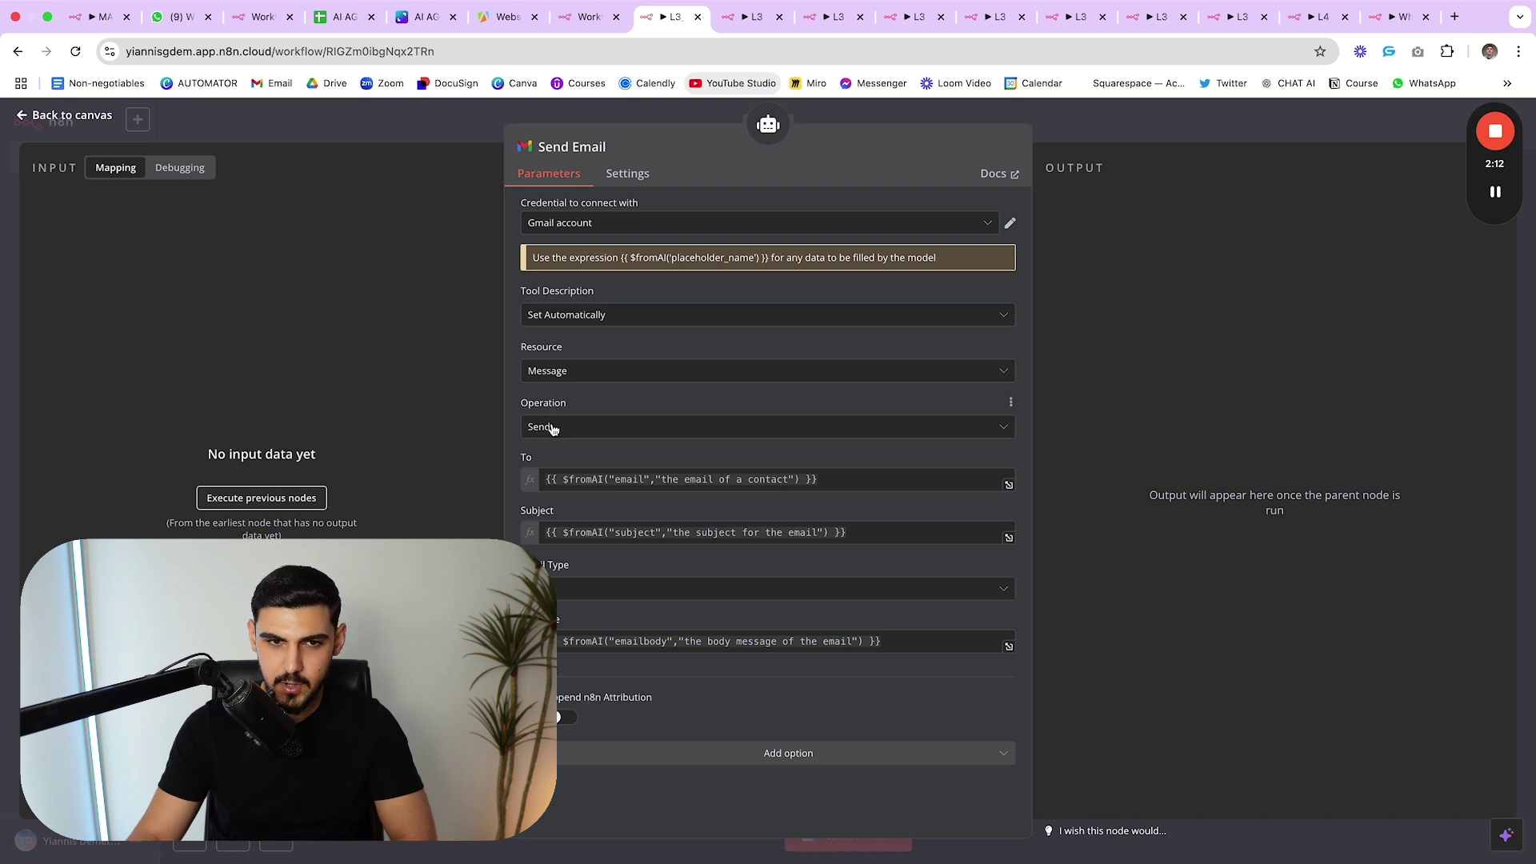
pyautogui.moveTo(536, 462)
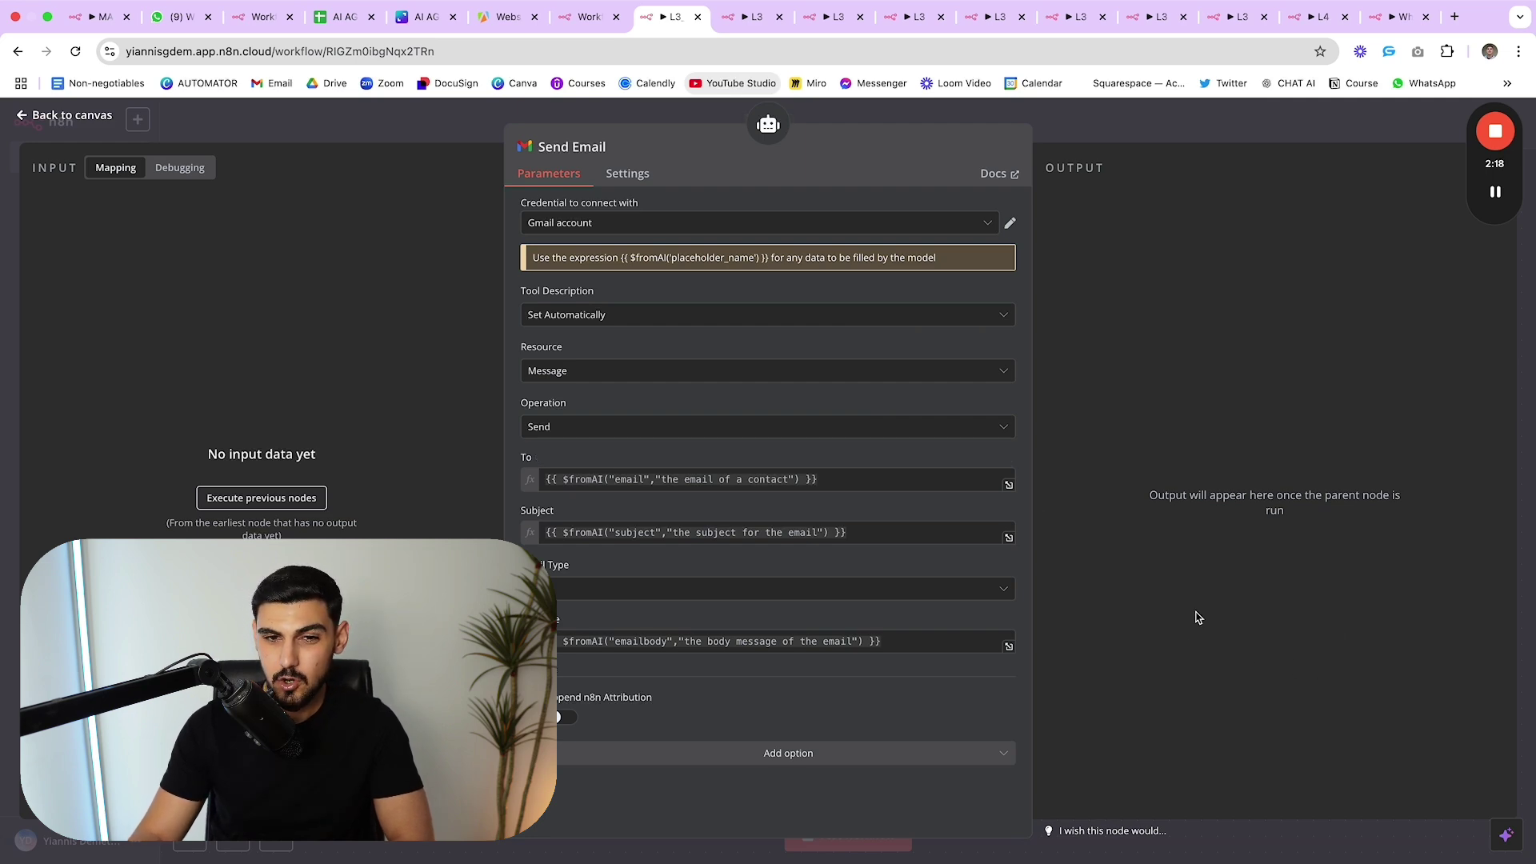
pyautogui.press('Escape')
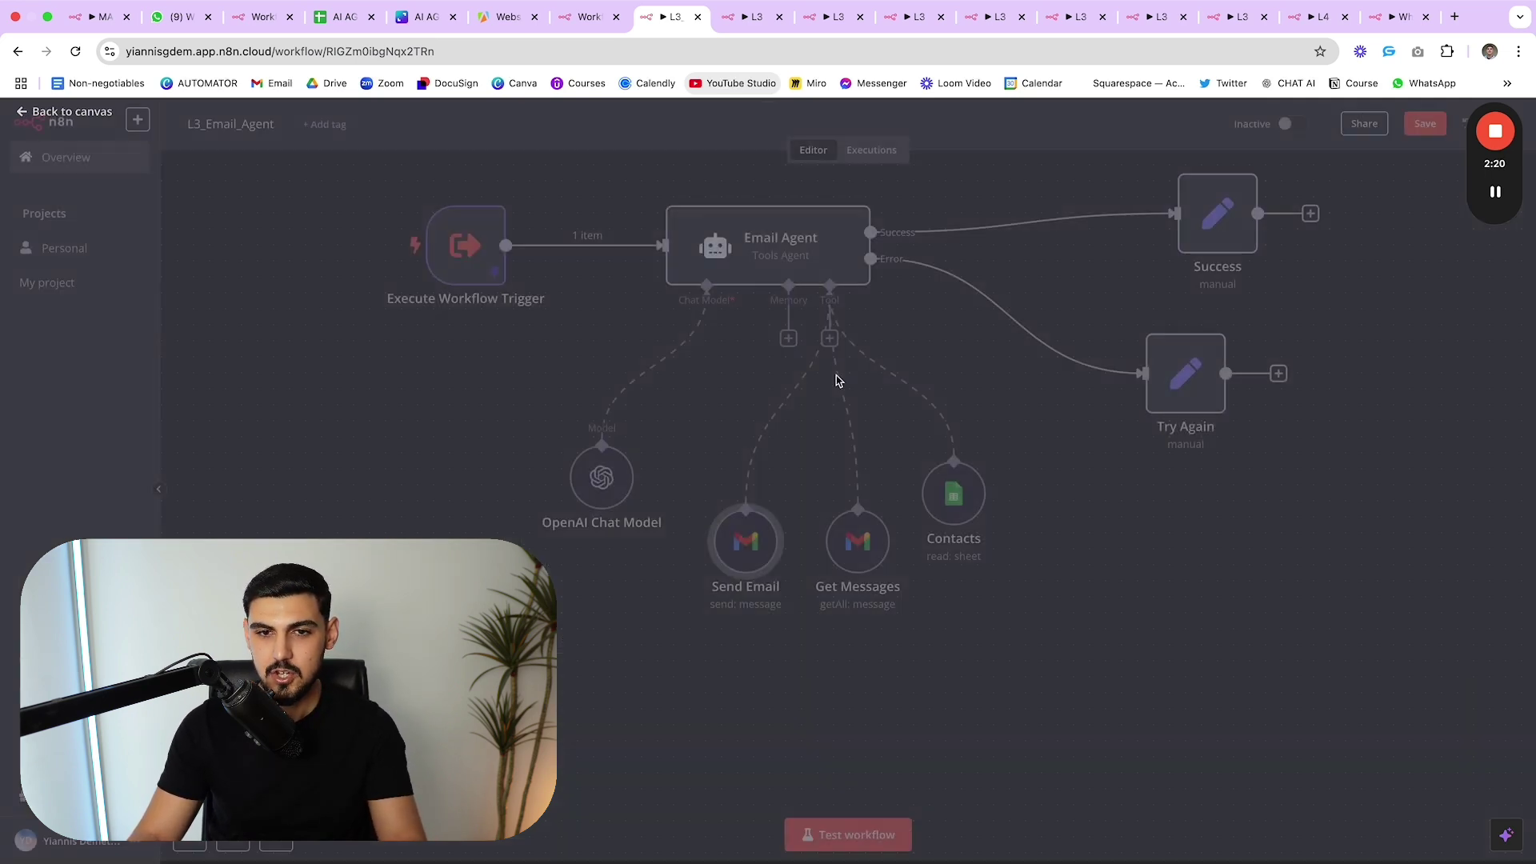
# - Reopen the Send Email node to review its To, Subject and message expressions, and close it
pyautogui.moveTo(991, 508); pyautogui.dragTo(958, 493)
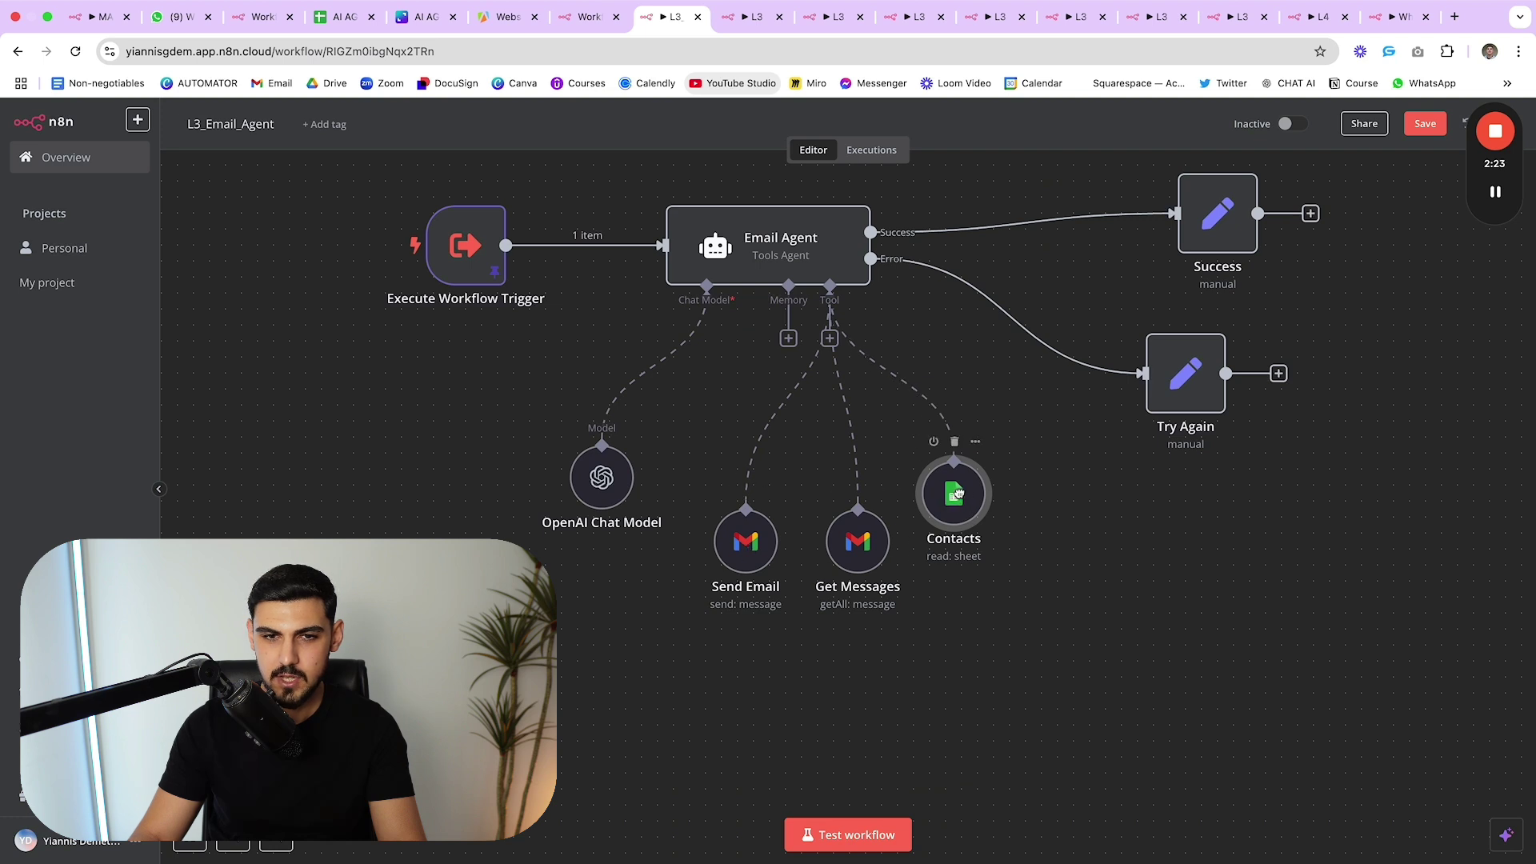
pyautogui.doubleClick(746, 541)
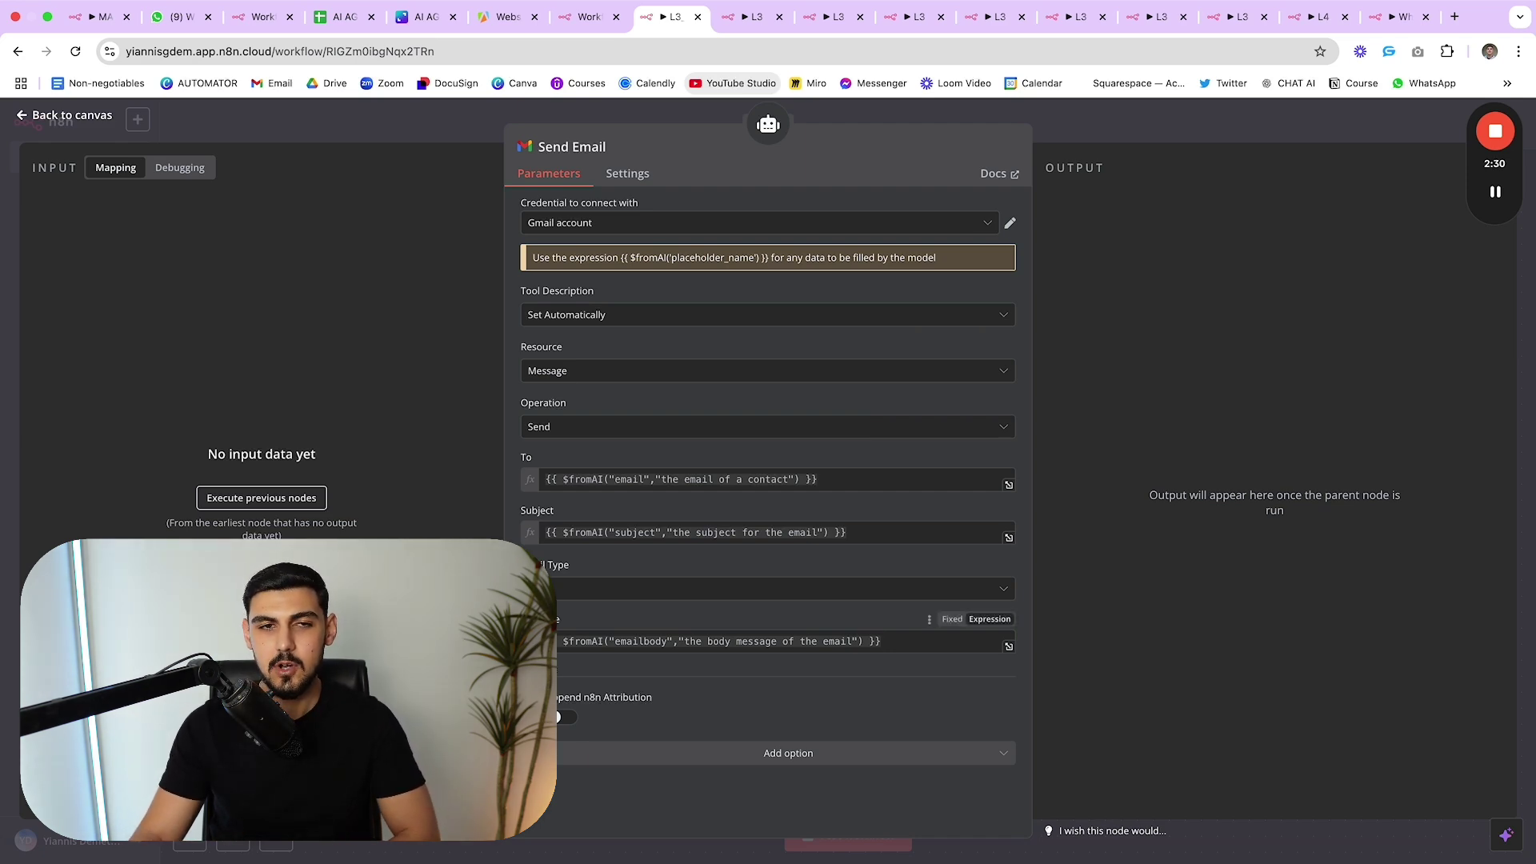
pyautogui.press('Escape')
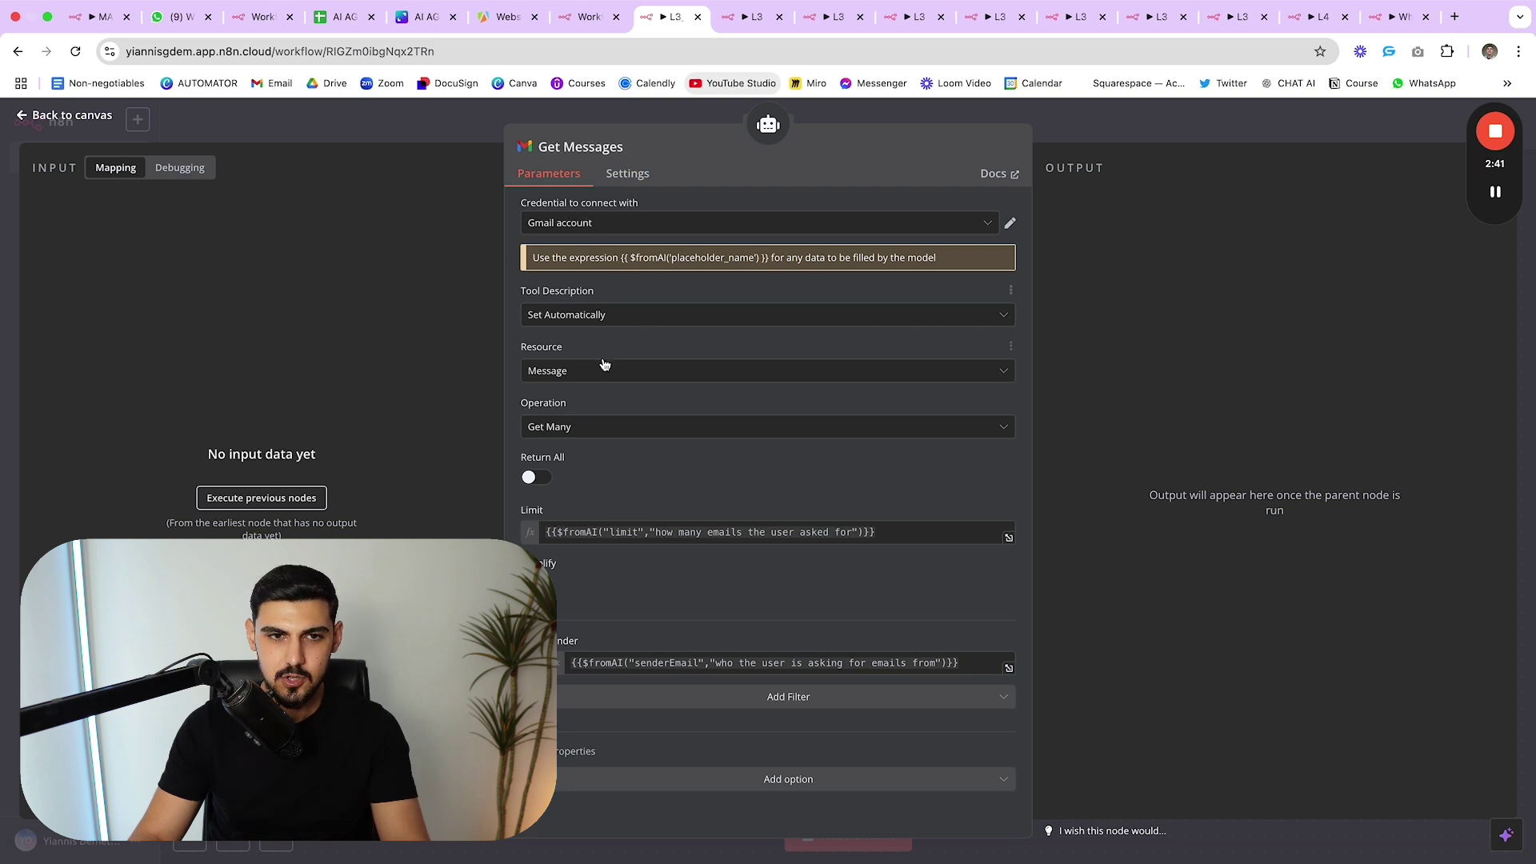
# - Open the Get Messages node and examine its Operation setting and the $fromAI expression in its Limit field
pyautogui.moveTo(580, 404); pyautogui.dragTo(522, 404)
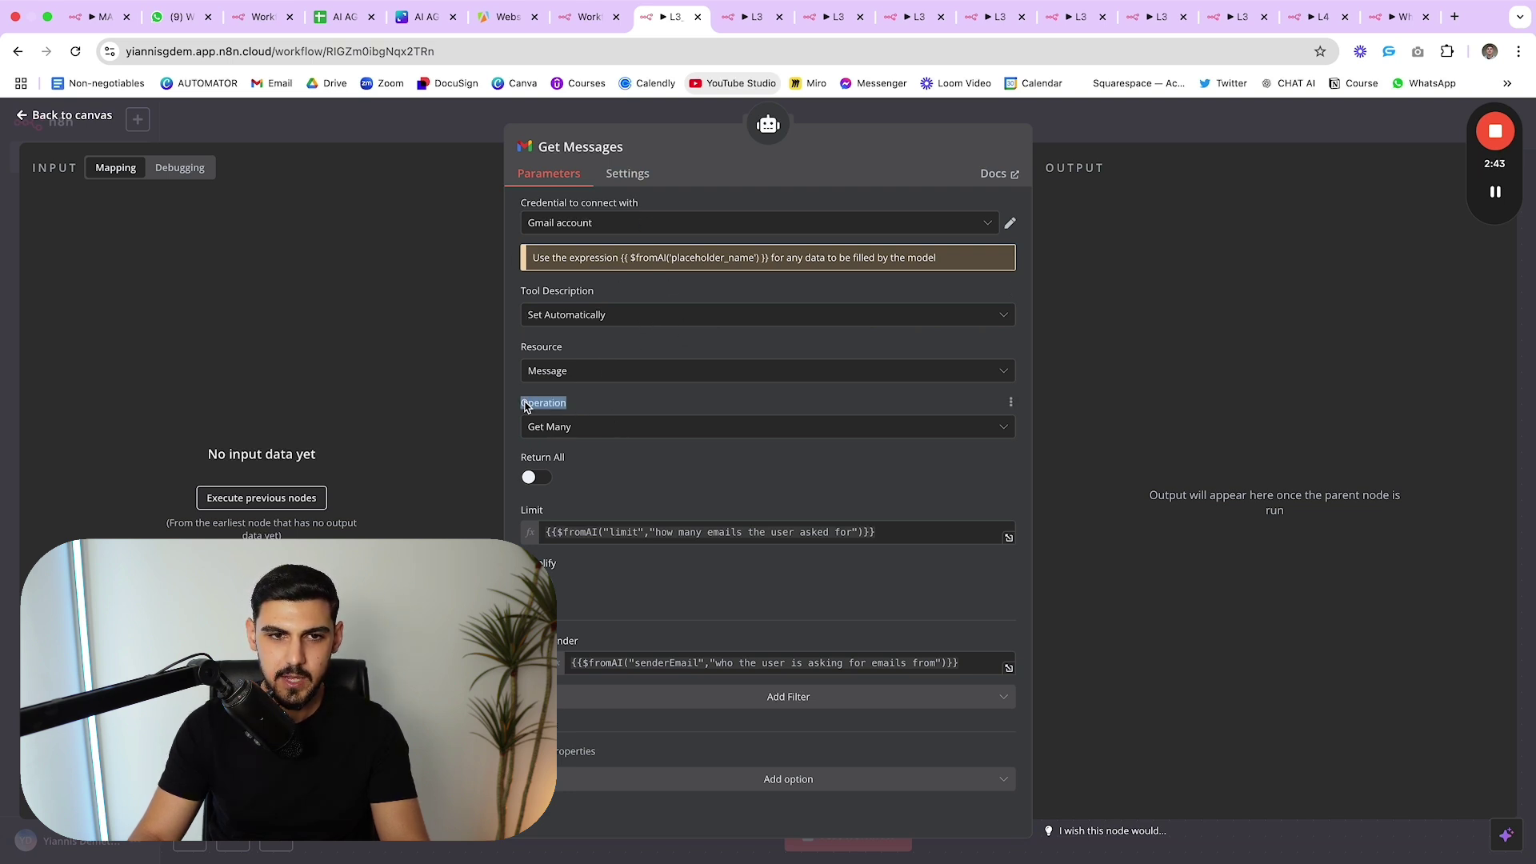
pyautogui.click(601, 415)
pyautogui.click(596, 434)
pyautogui.click(603, 409)
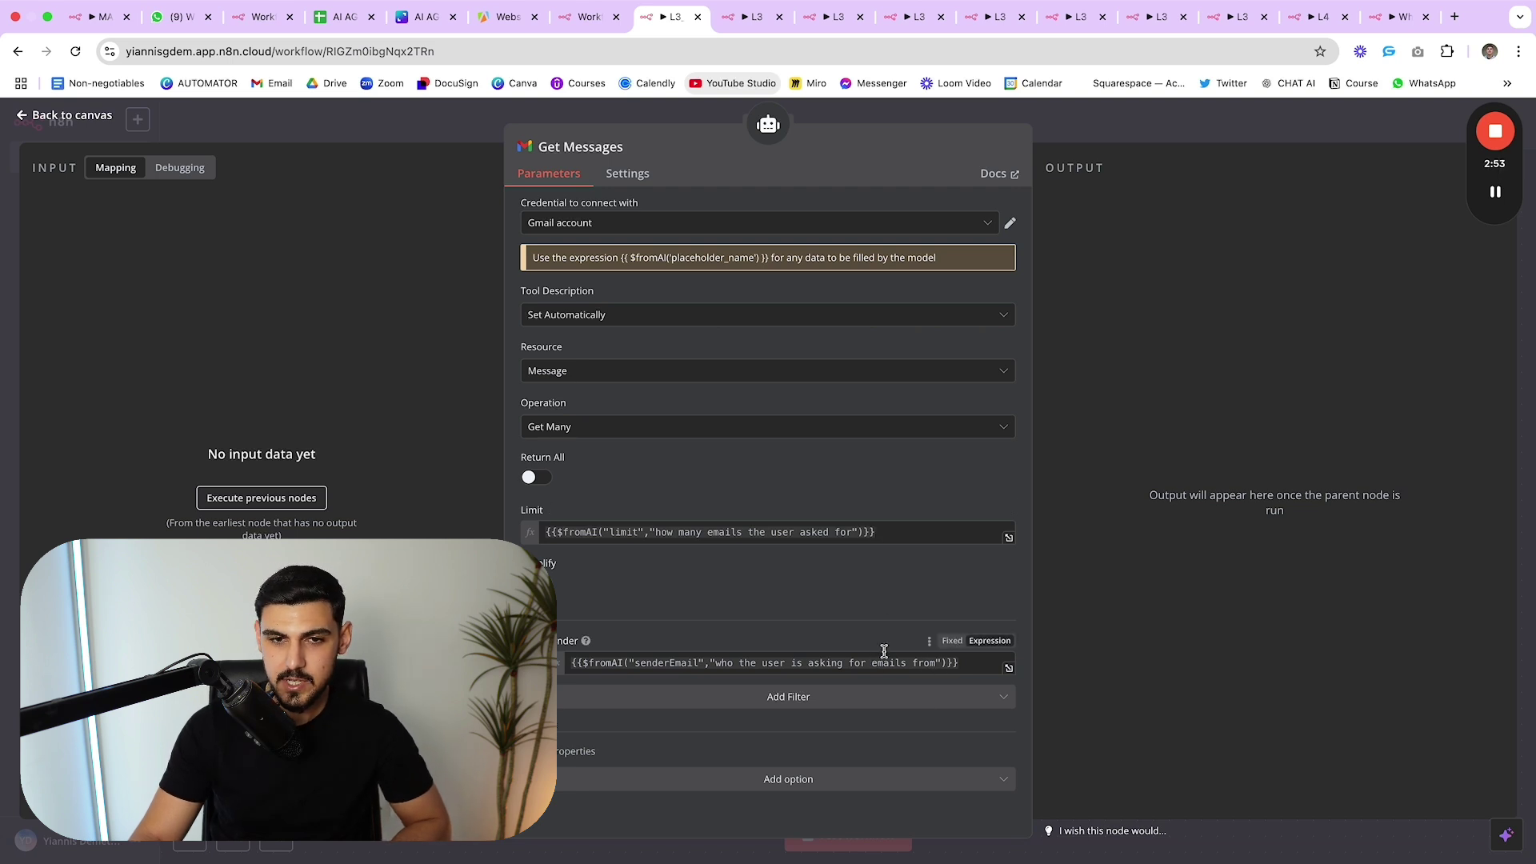
pyautogui.moveTo(887, 531); pyautogui.dragTo(692, 524)
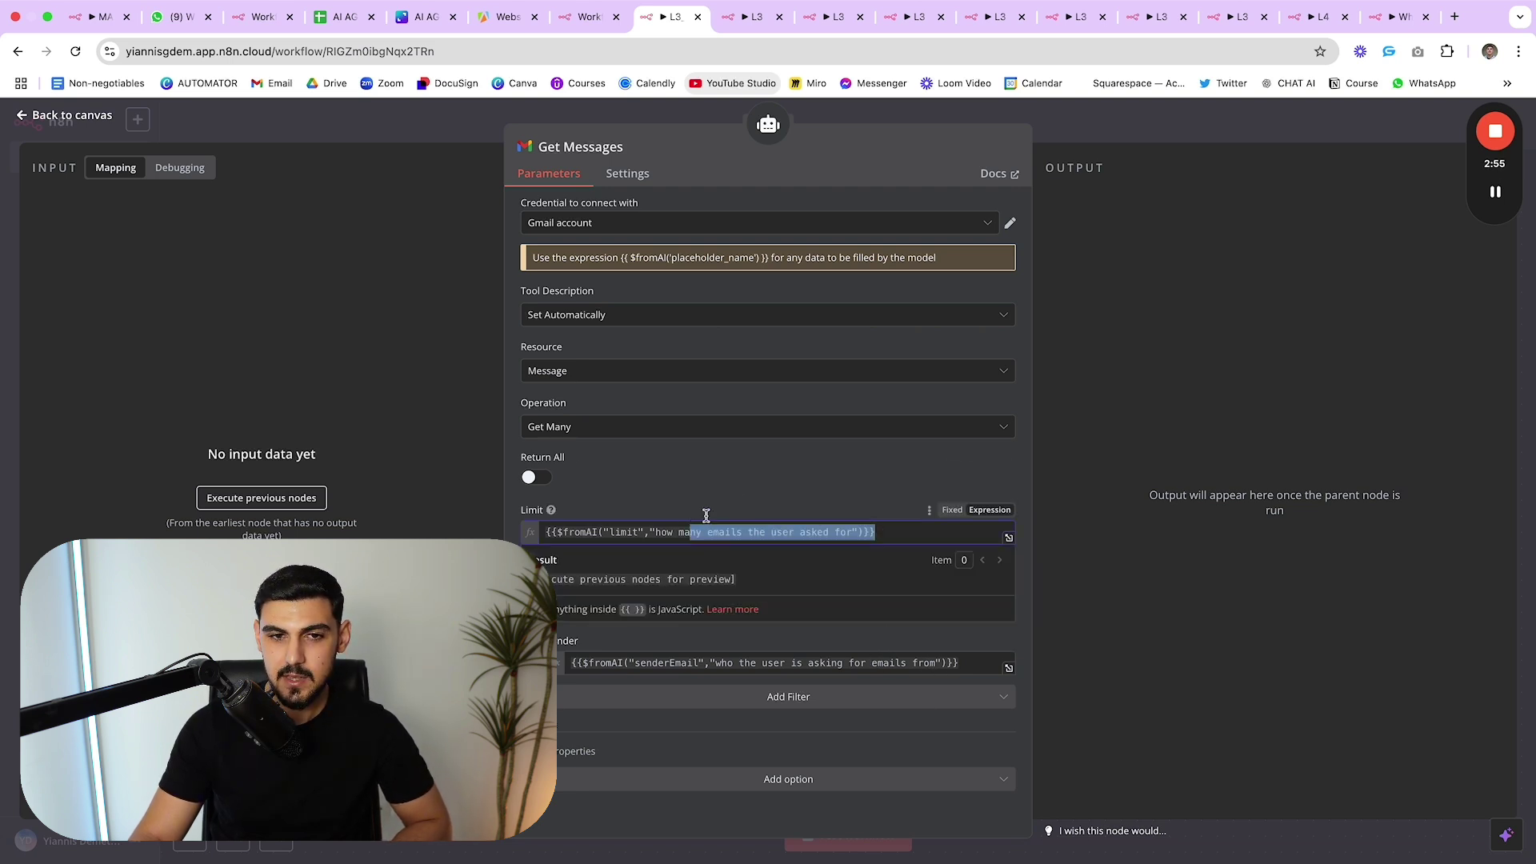
pyautogui.click(733, 489)
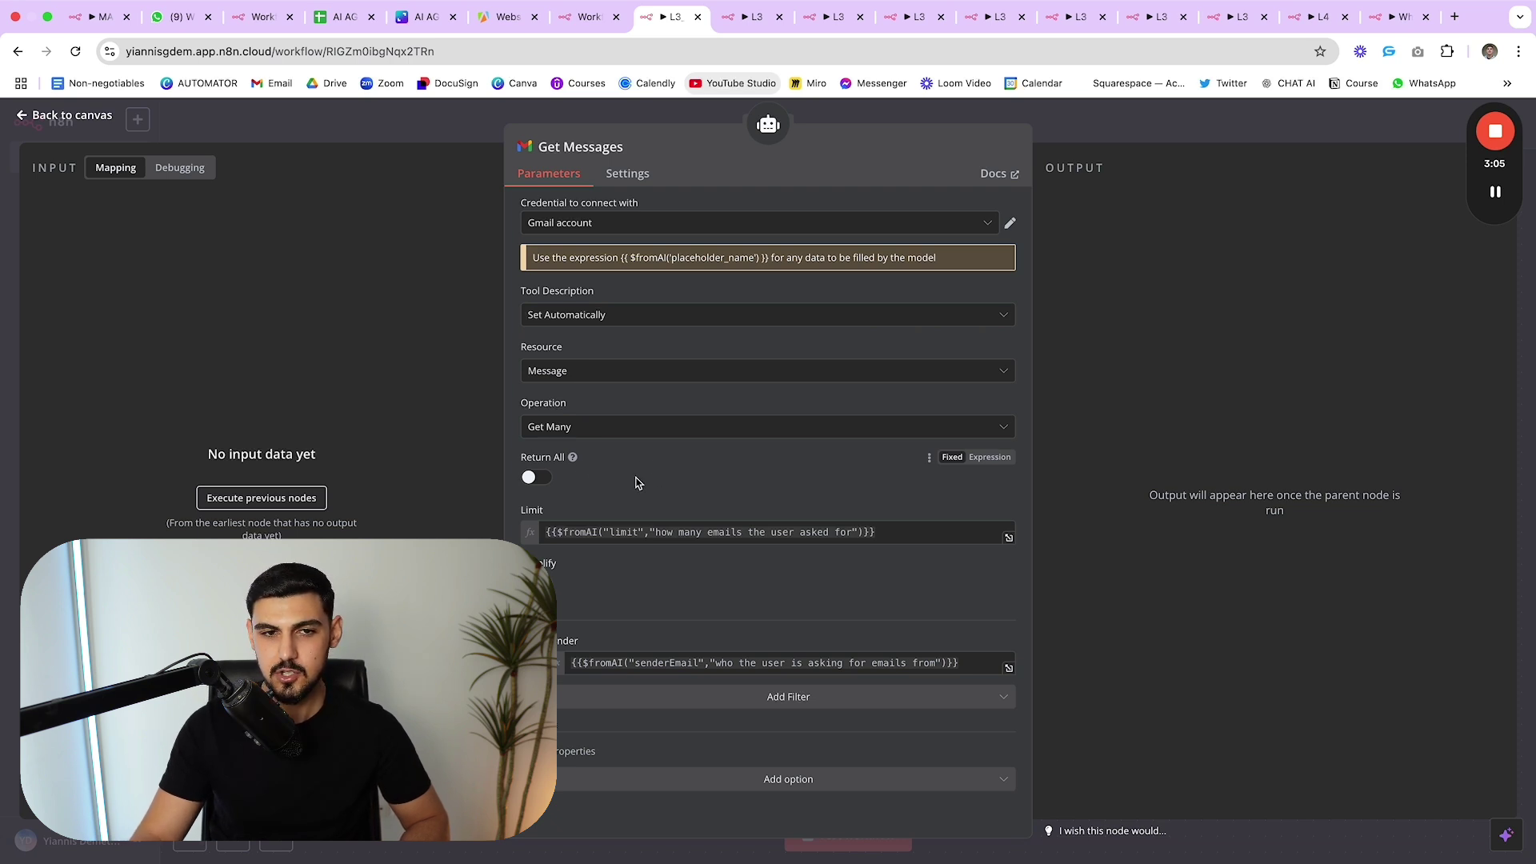
pyautogui.moveTo(874, 532); pyautogui.dragTo(669, 532)
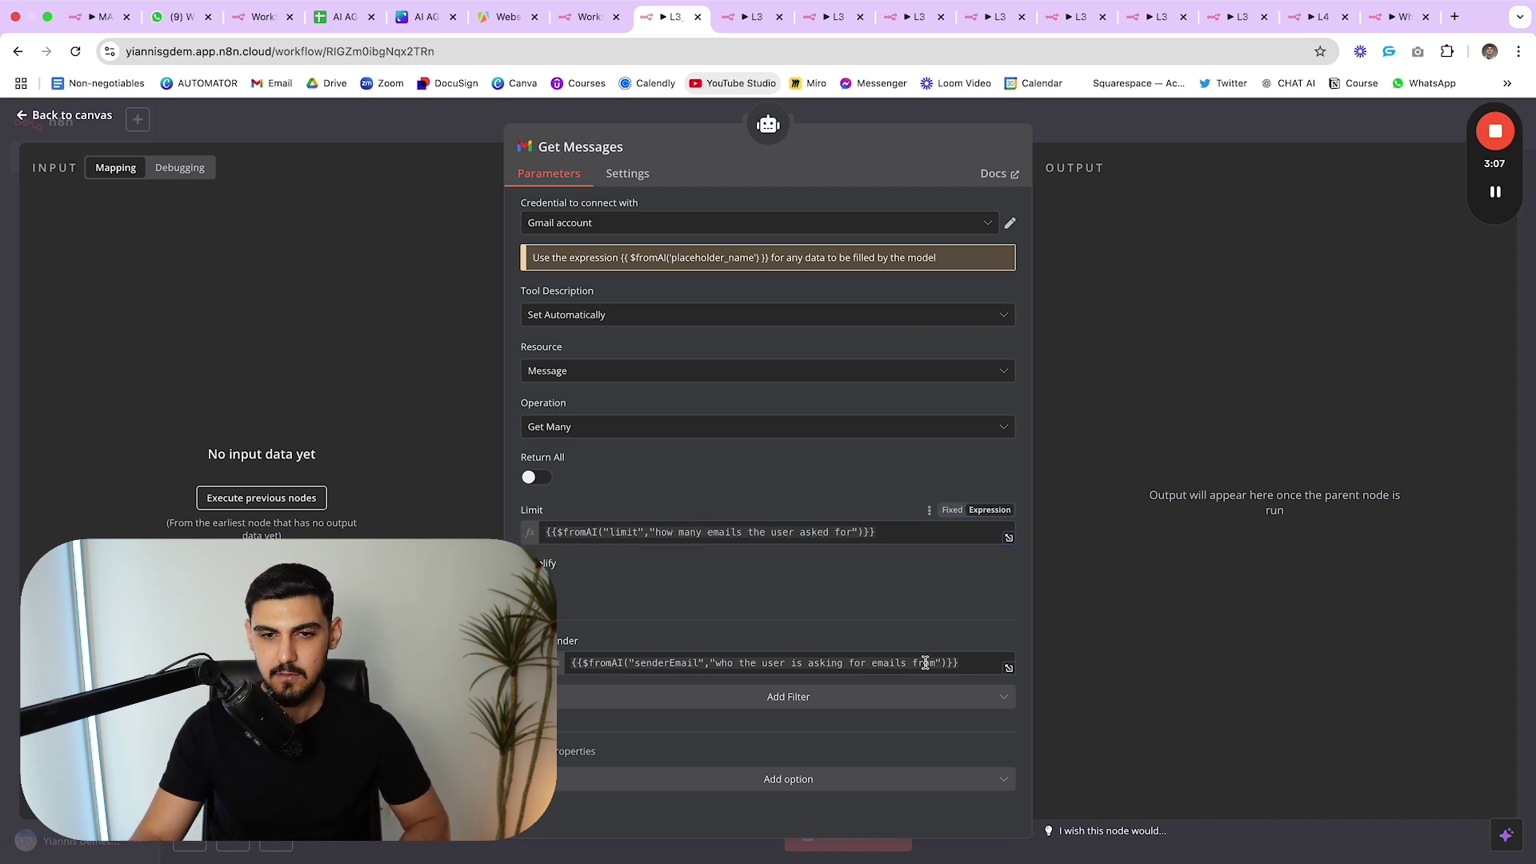
# - Review the sender filter expression in the Get Messages node, then return to the canvas
pyautogui.moveTo(832, 662); pyautogui.dragTo(724, 657)
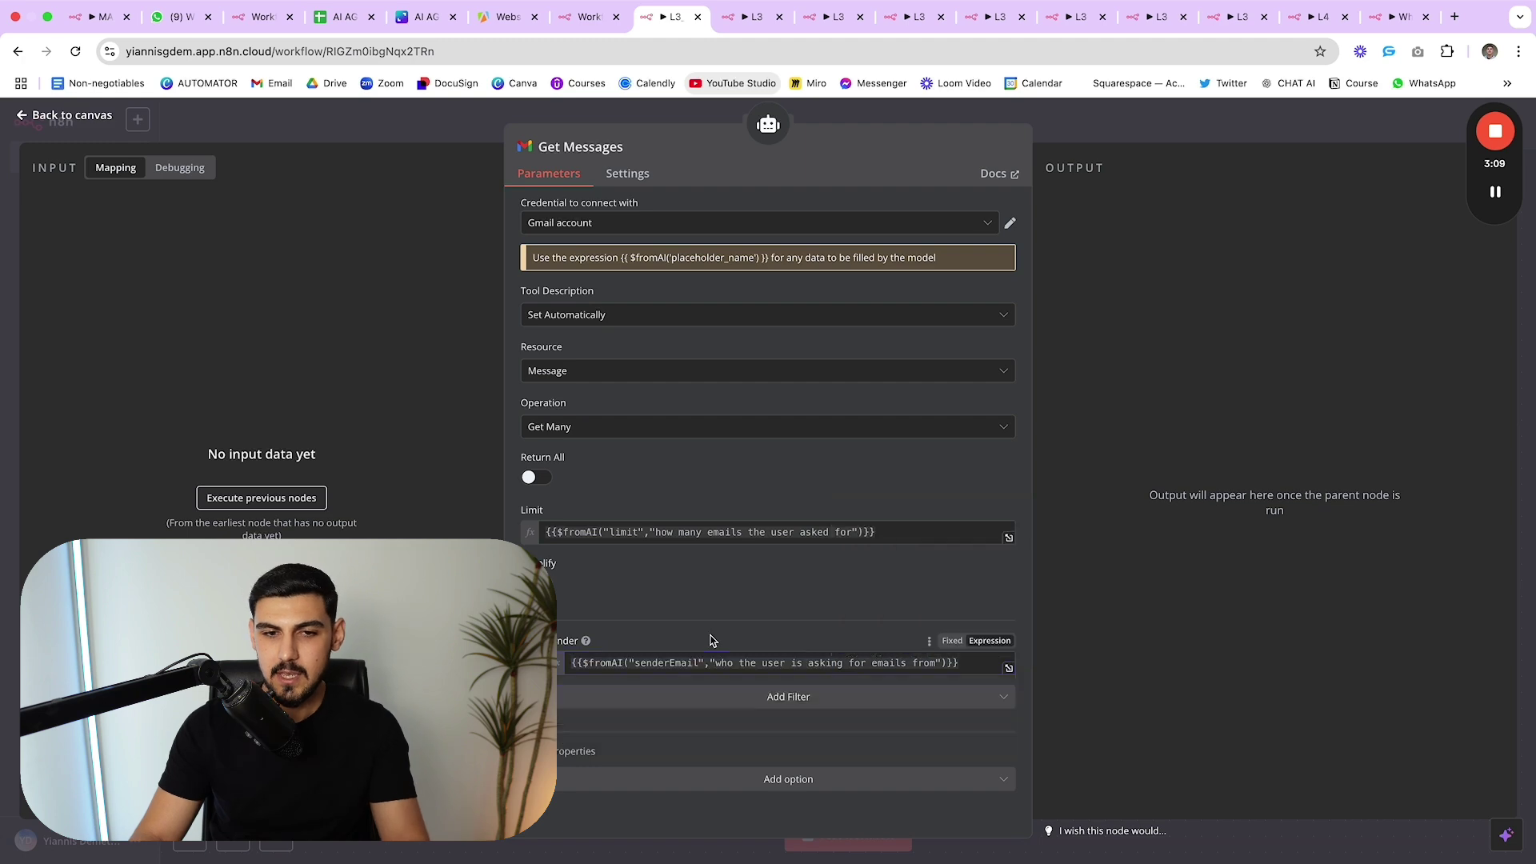
pyautogui.moveTo(953, 662); pyautogui.dragTo(770, 621)
pyautogui.click(770, 621)
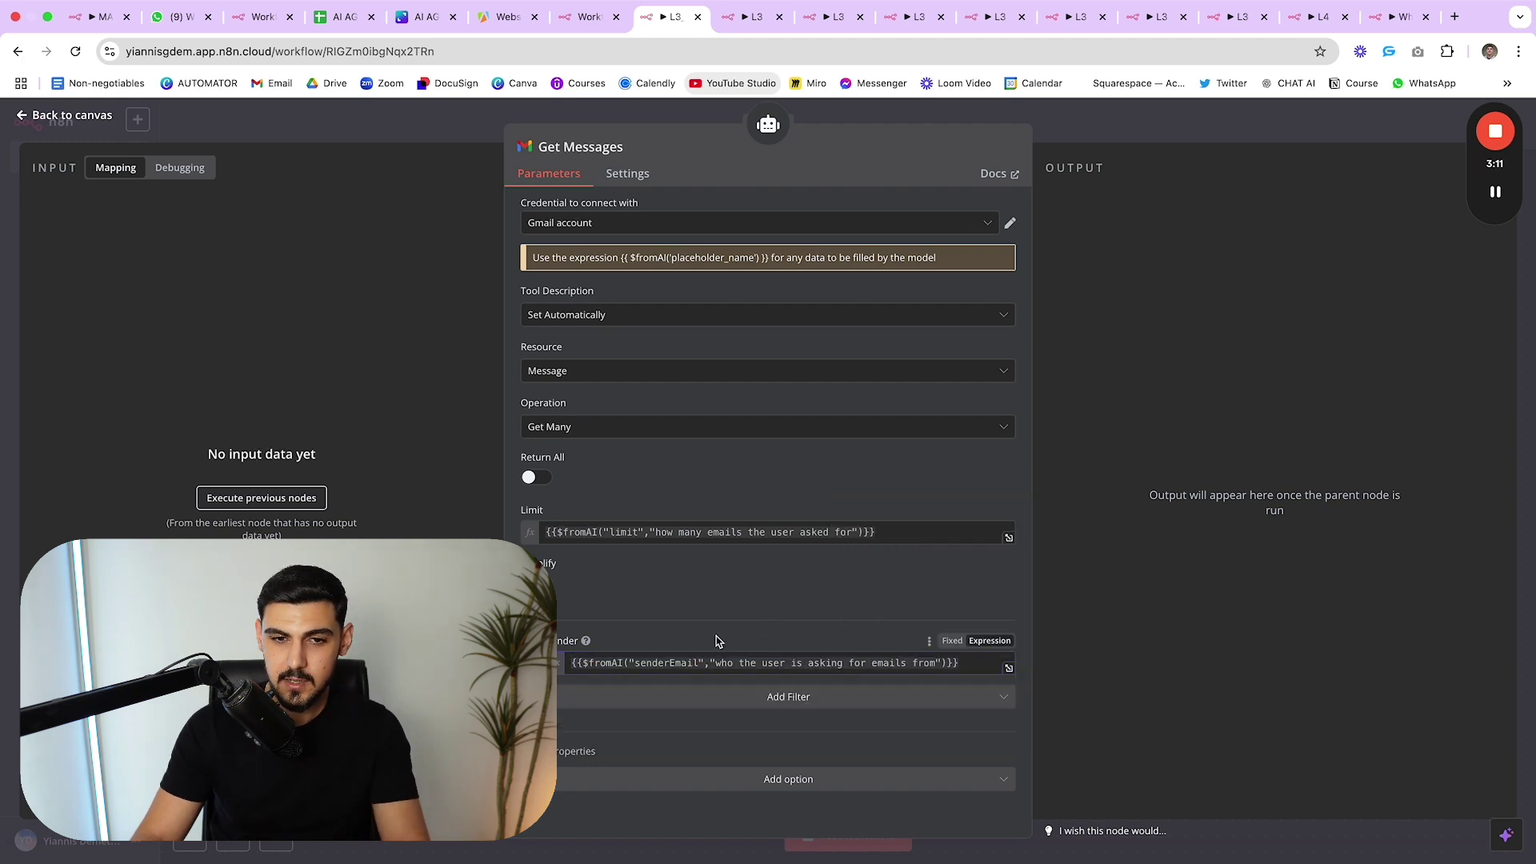
pyautogui.press('Escape')
# - Move the Success node slightly upward on the L3_Email_Agent canvas
pyautogui.scroll(1, 761, 638)
pyautogui.scroll(1, 1032, 440)
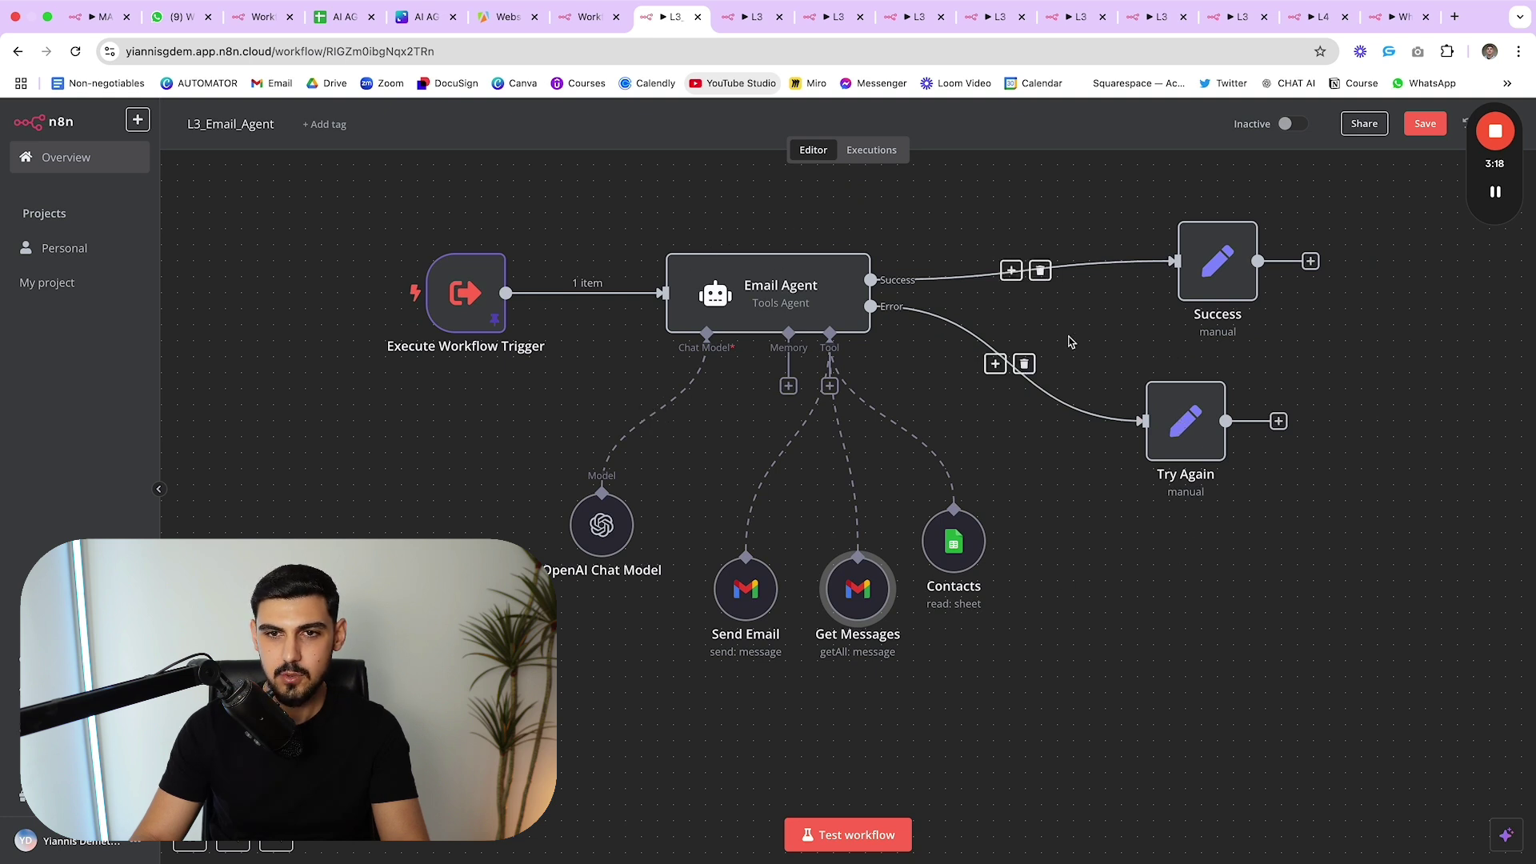
pyautogui.scroll(2, 679, 473)
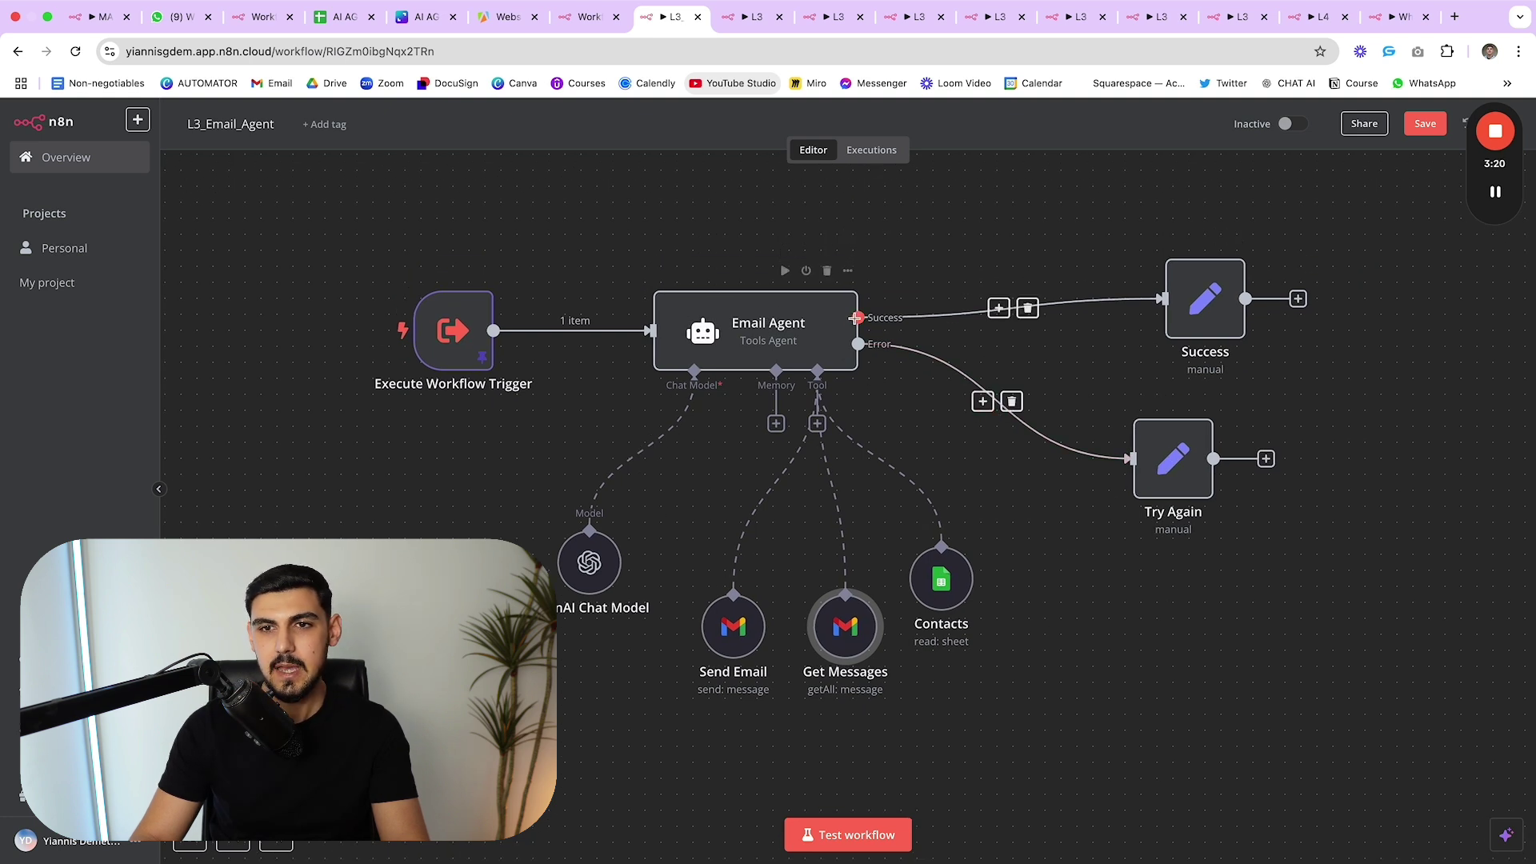
pyautogui.moveTo(1212, 299); pyautogui.dragTo(1212, 283)
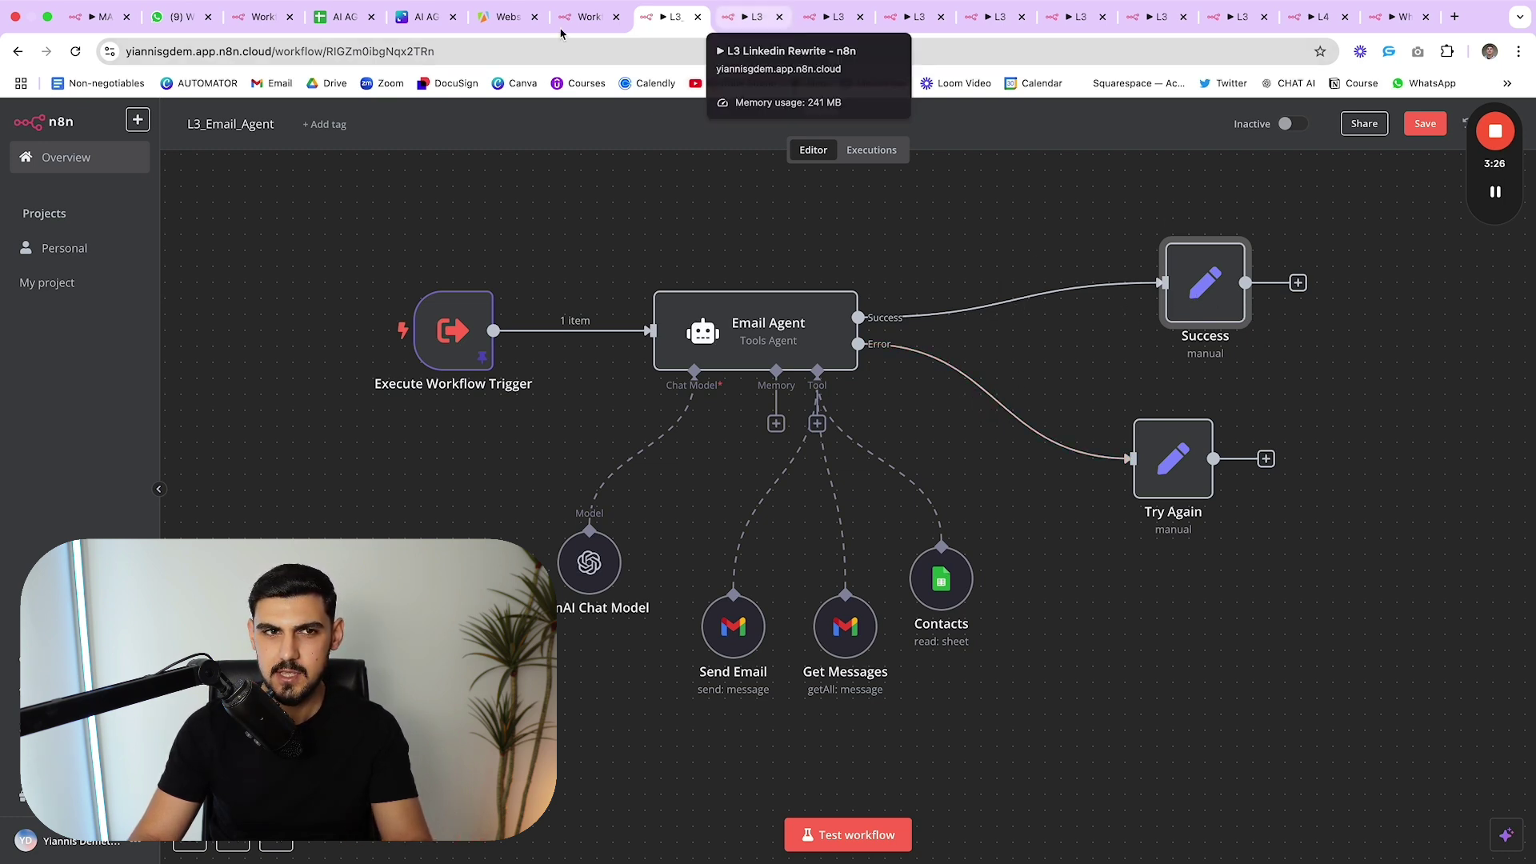
# - Switch to the L3 Linkedin Rewrite workflow and look over its note and node chain
pyautogui.click(760, 28)
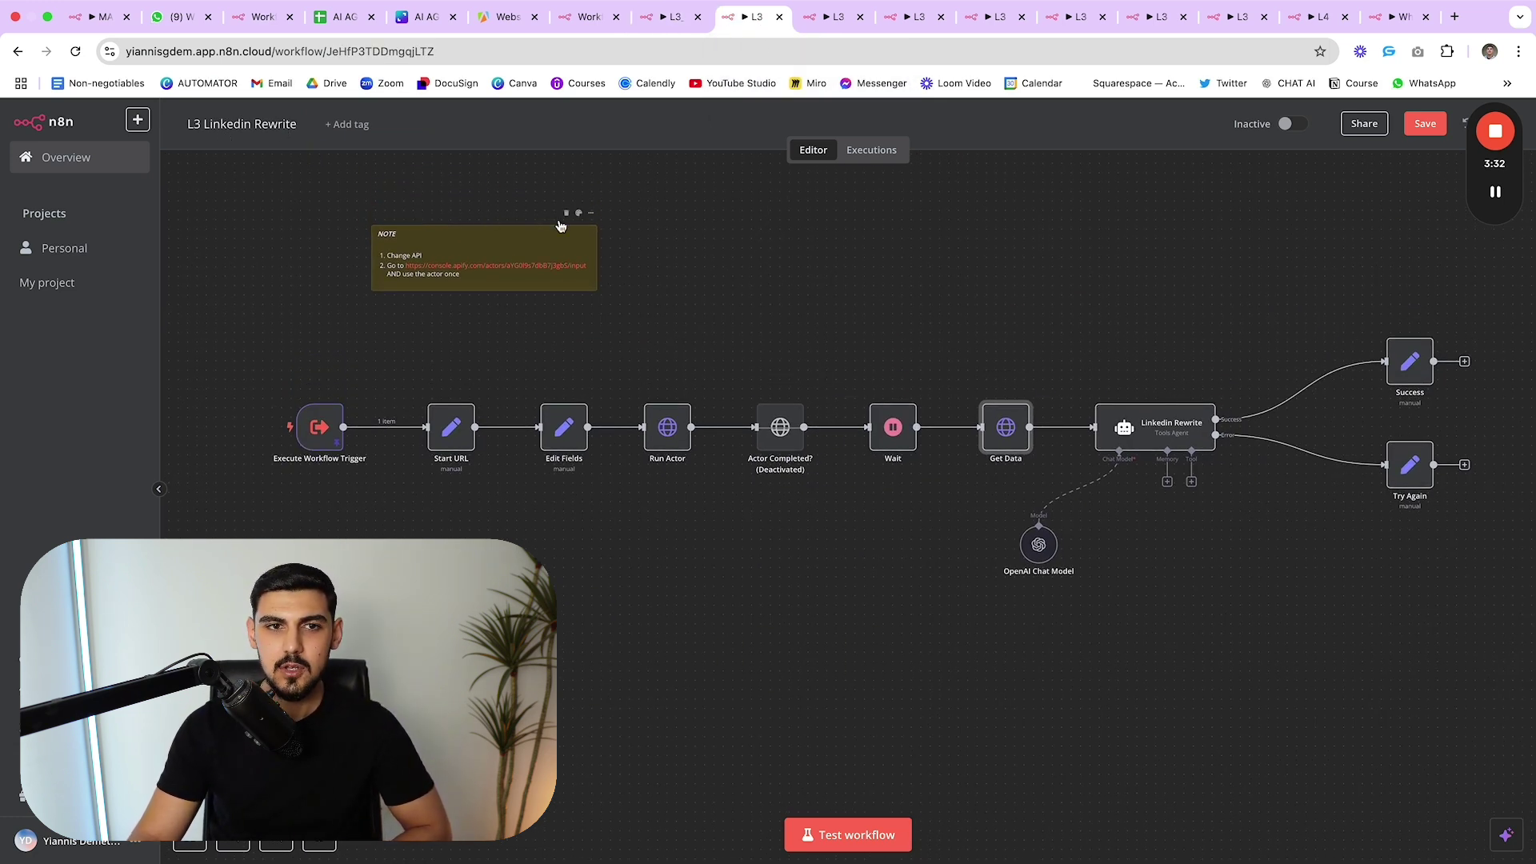
pyautogui.click(847, 268)
pyautogui.hscroll(-2, 816, 268)
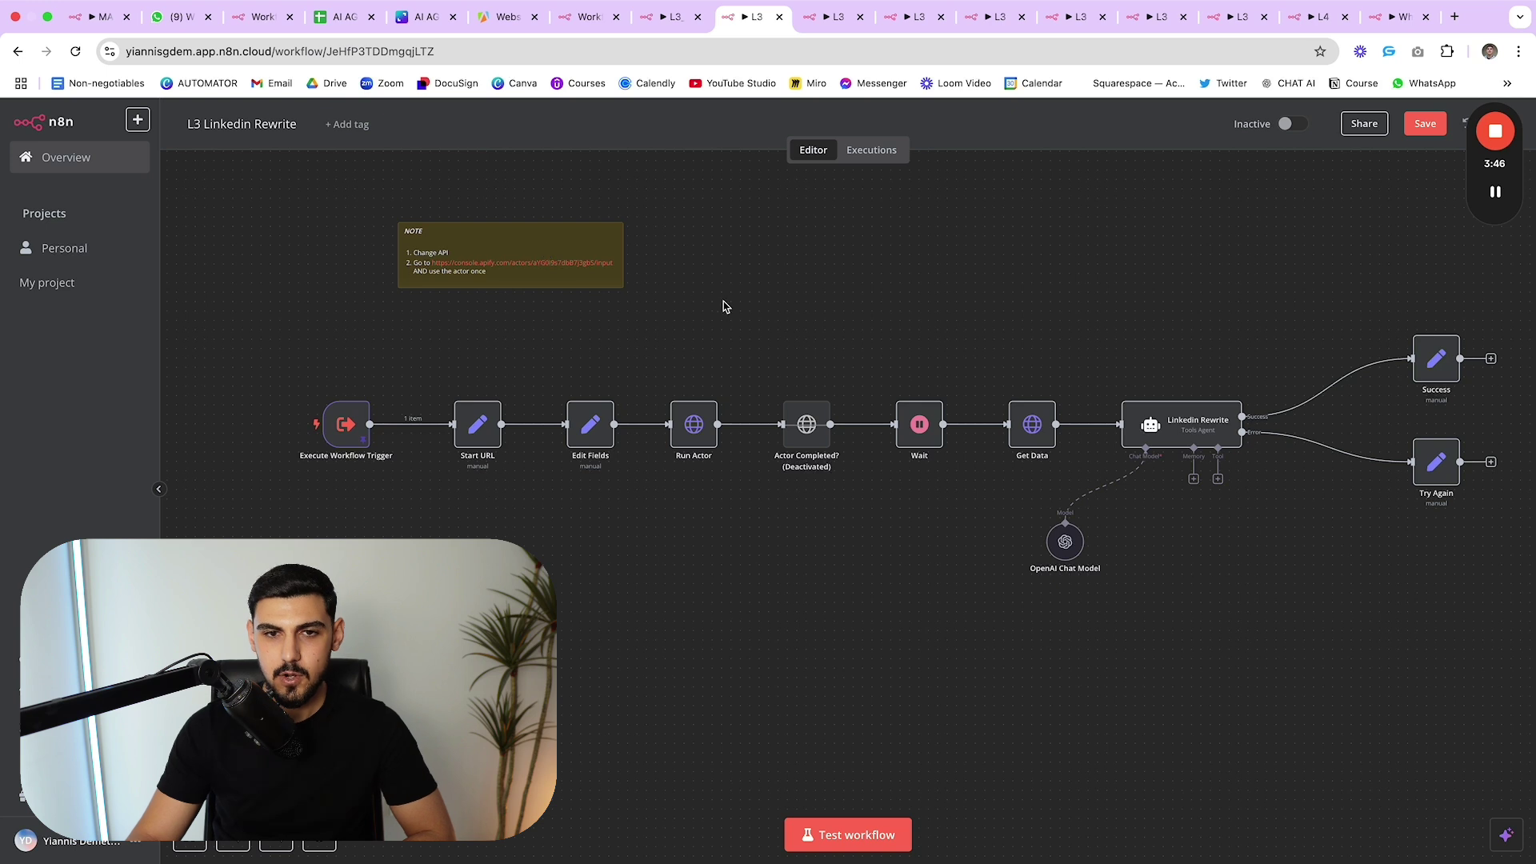
pyautogui.hscroll(2, 726, 306)
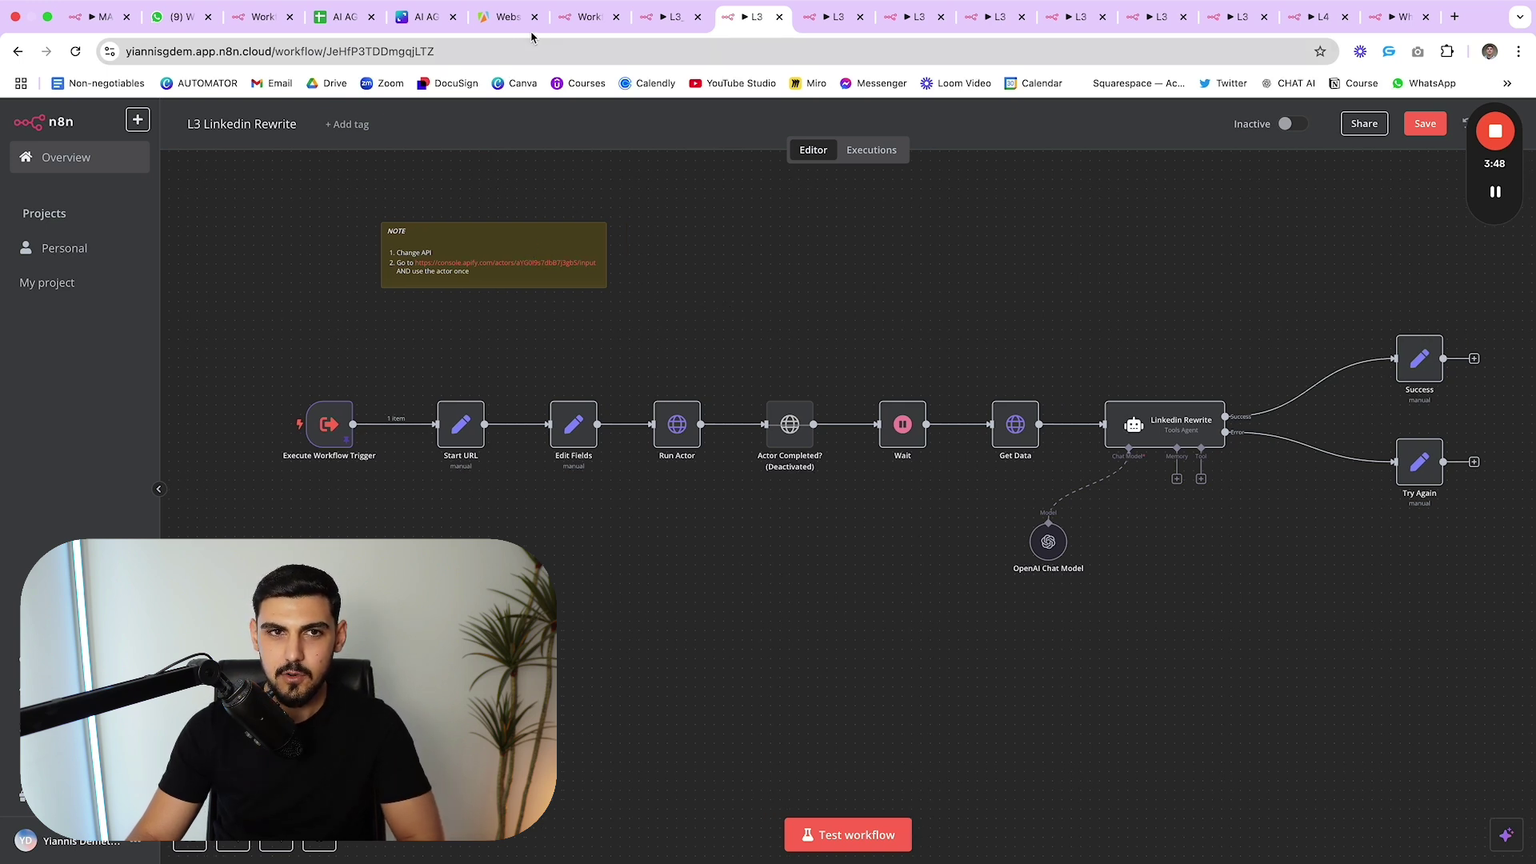
# - Switch to Apify, show the Actors overview and look through the recently used actors
pyautogui.click(508, 17)
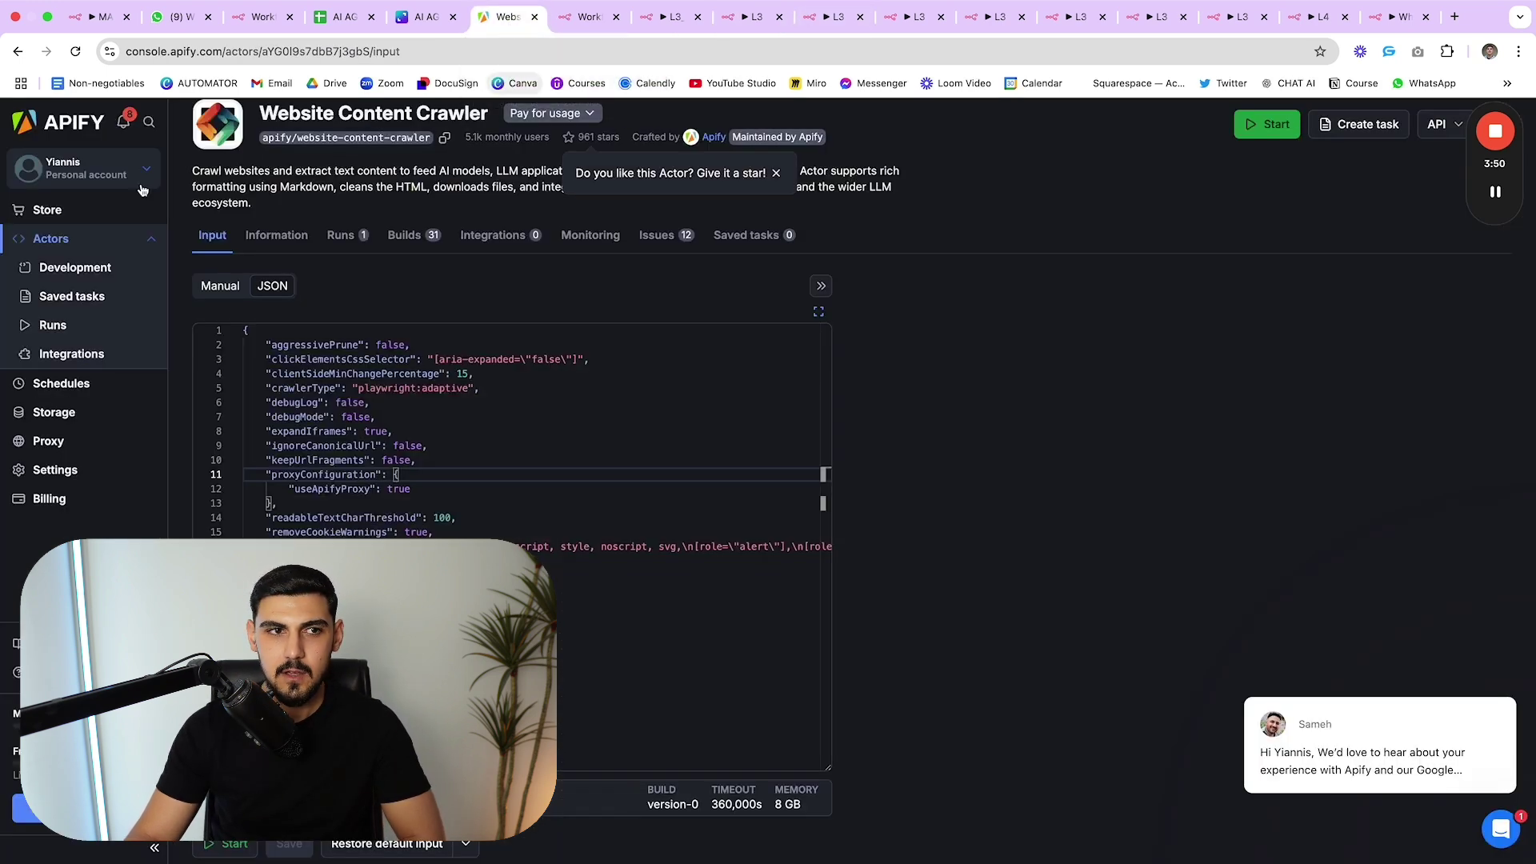
pyautogui.click(50, 240)
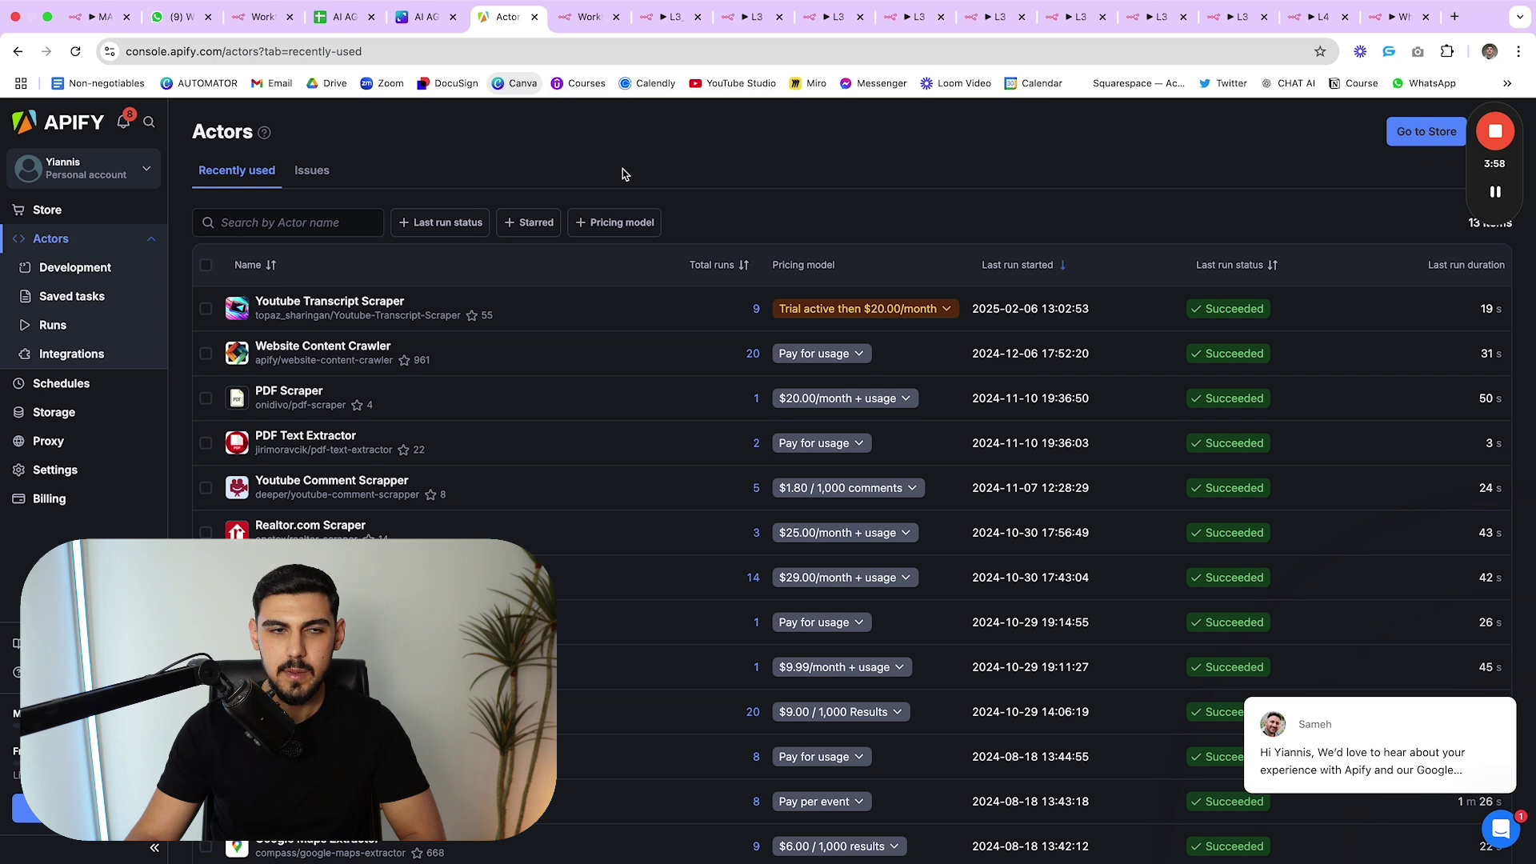
pyautogui.scroll(-2, 435, 404)
pyautogui.scroll(2, 360, 360)
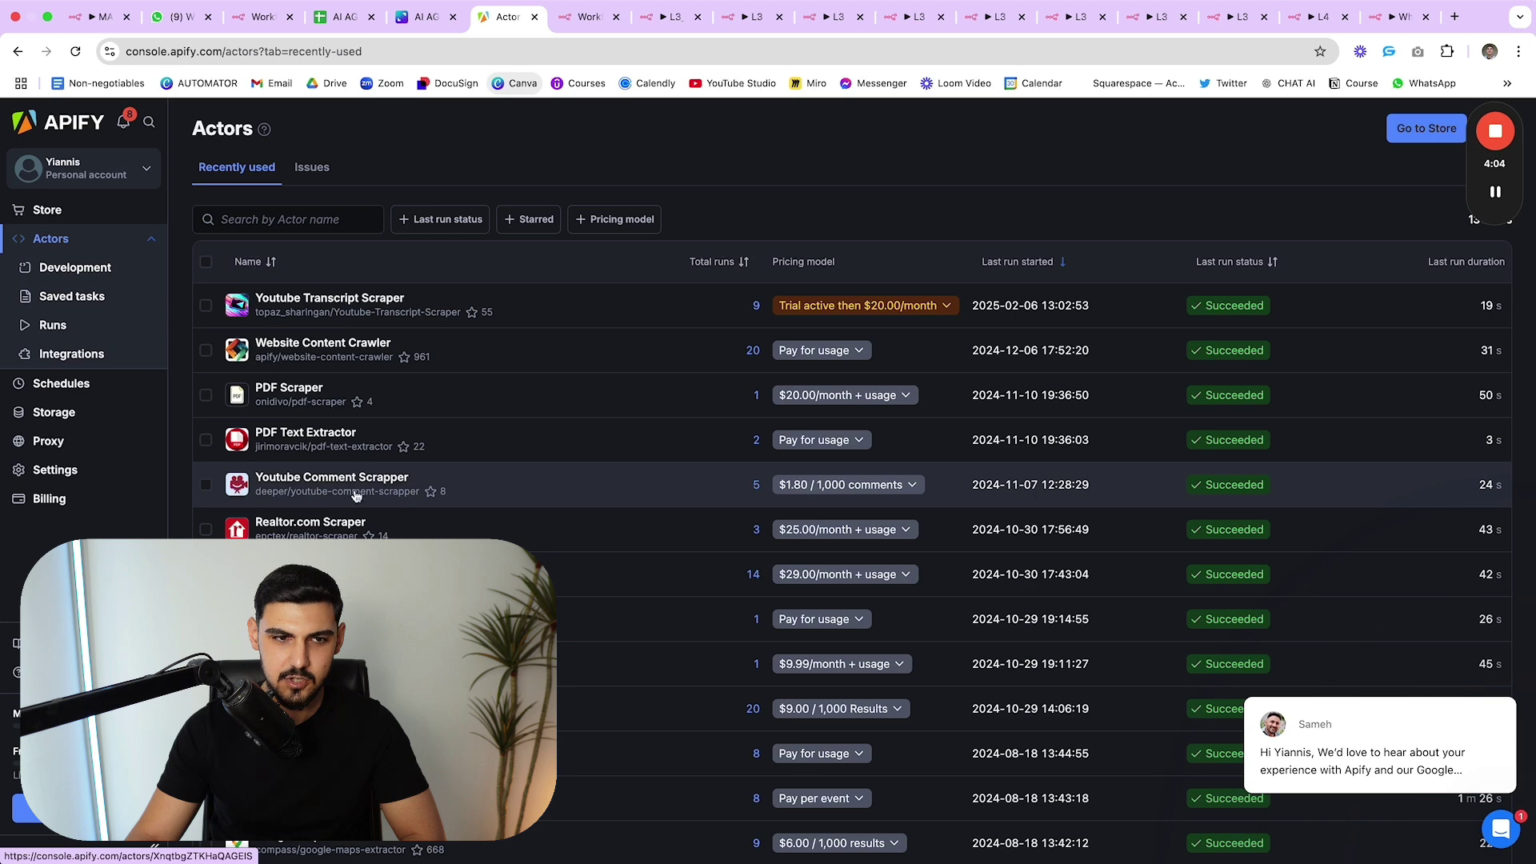
pyautogui.scroll(-2, 356, 496)
pyautogui.scroll(3, 525, 316)
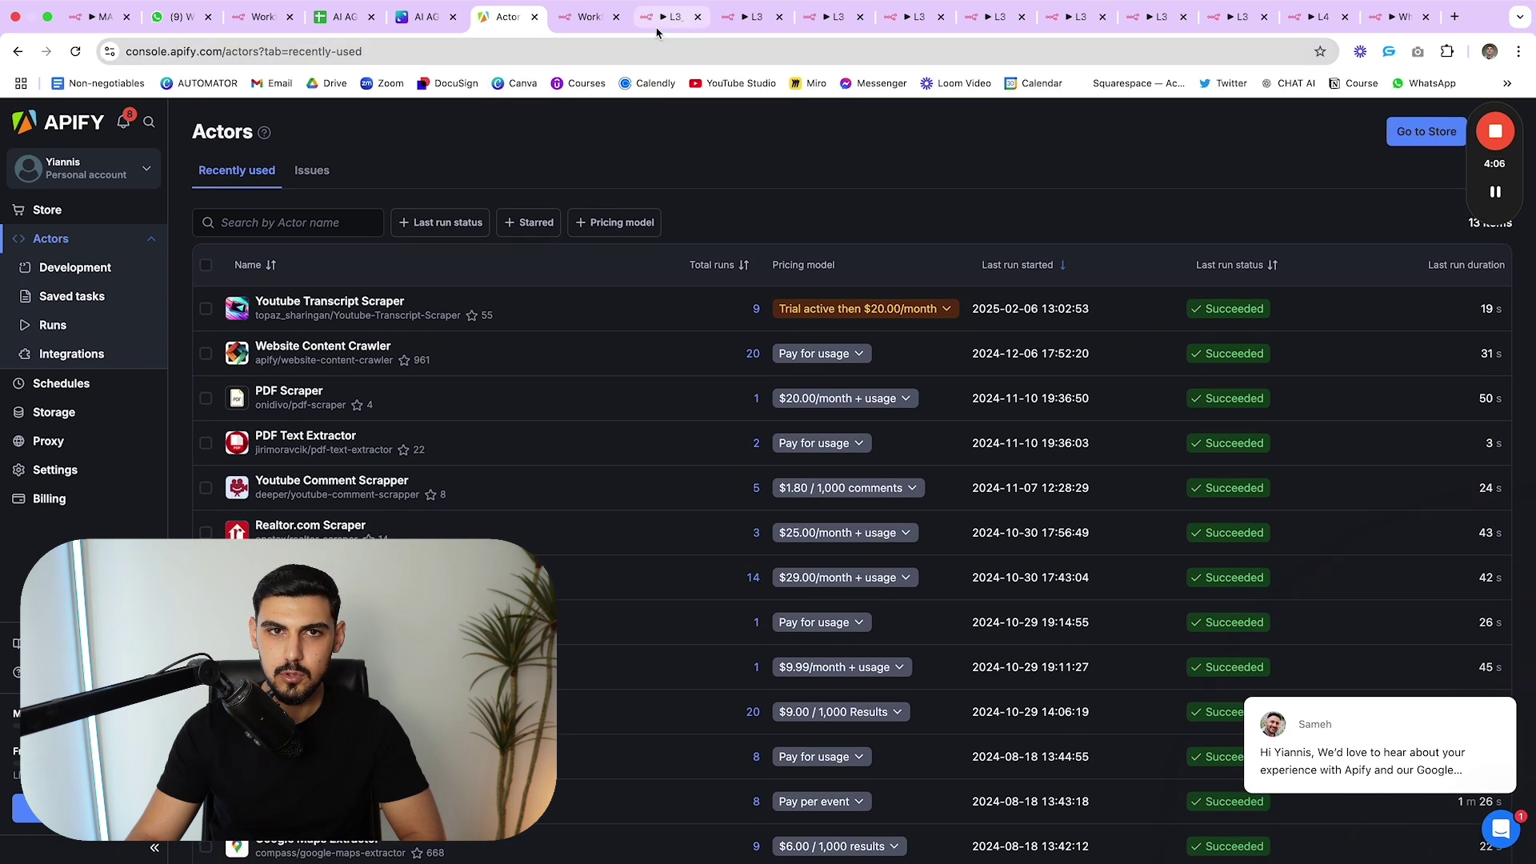
# - Switch back to n8n's L3 Linkedin Rewrite workflow and look at the Execute Workflow Trigger and Start URL nodes on the canvas
pyautogui.click(657, 30)
pyautogui.click(748, 22)
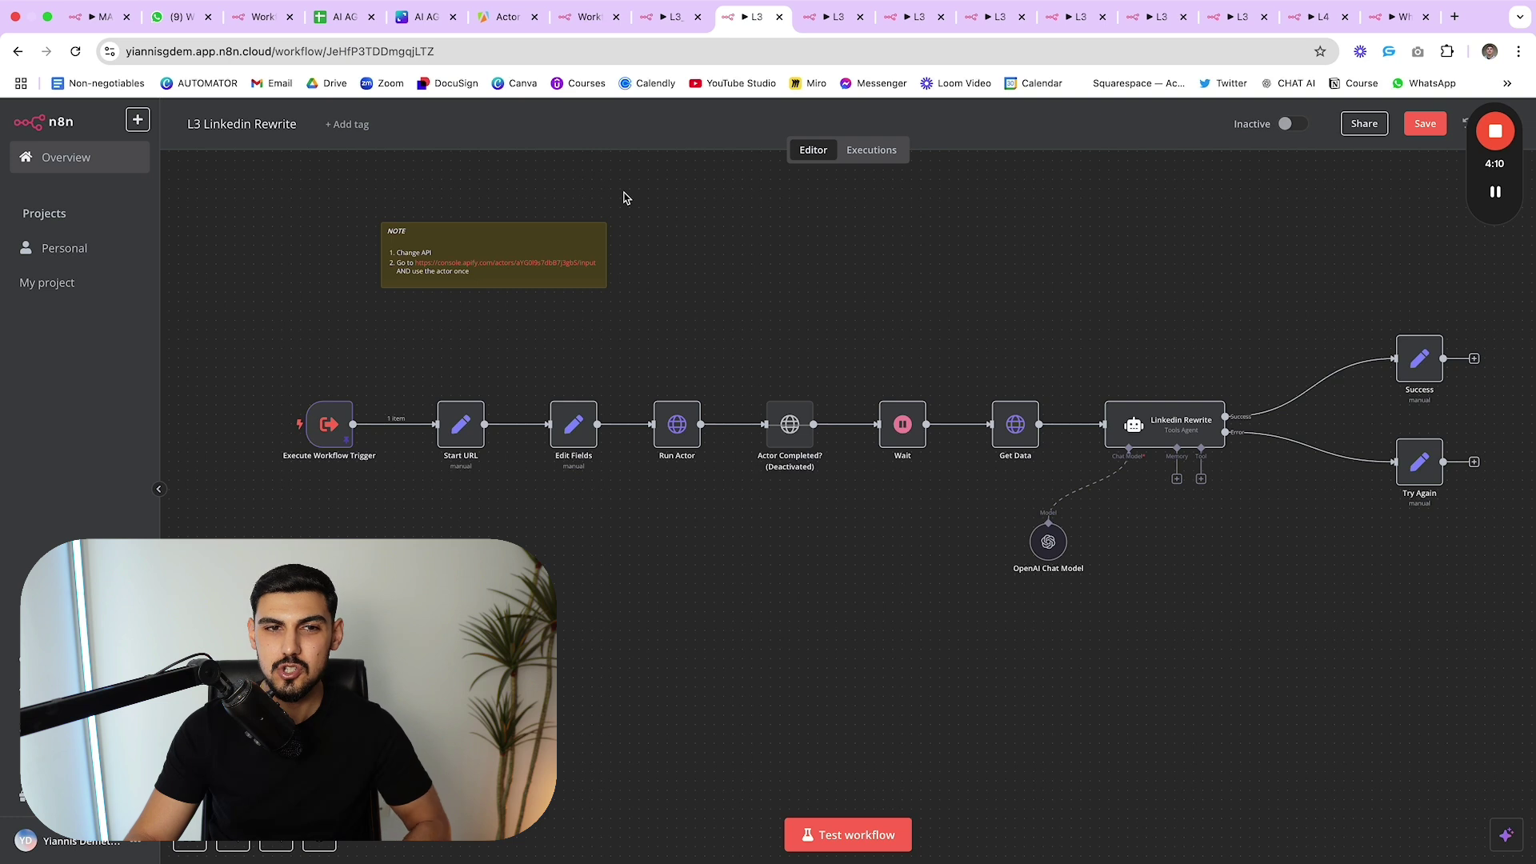
pyautogui.scroll(-1, 661, 224)
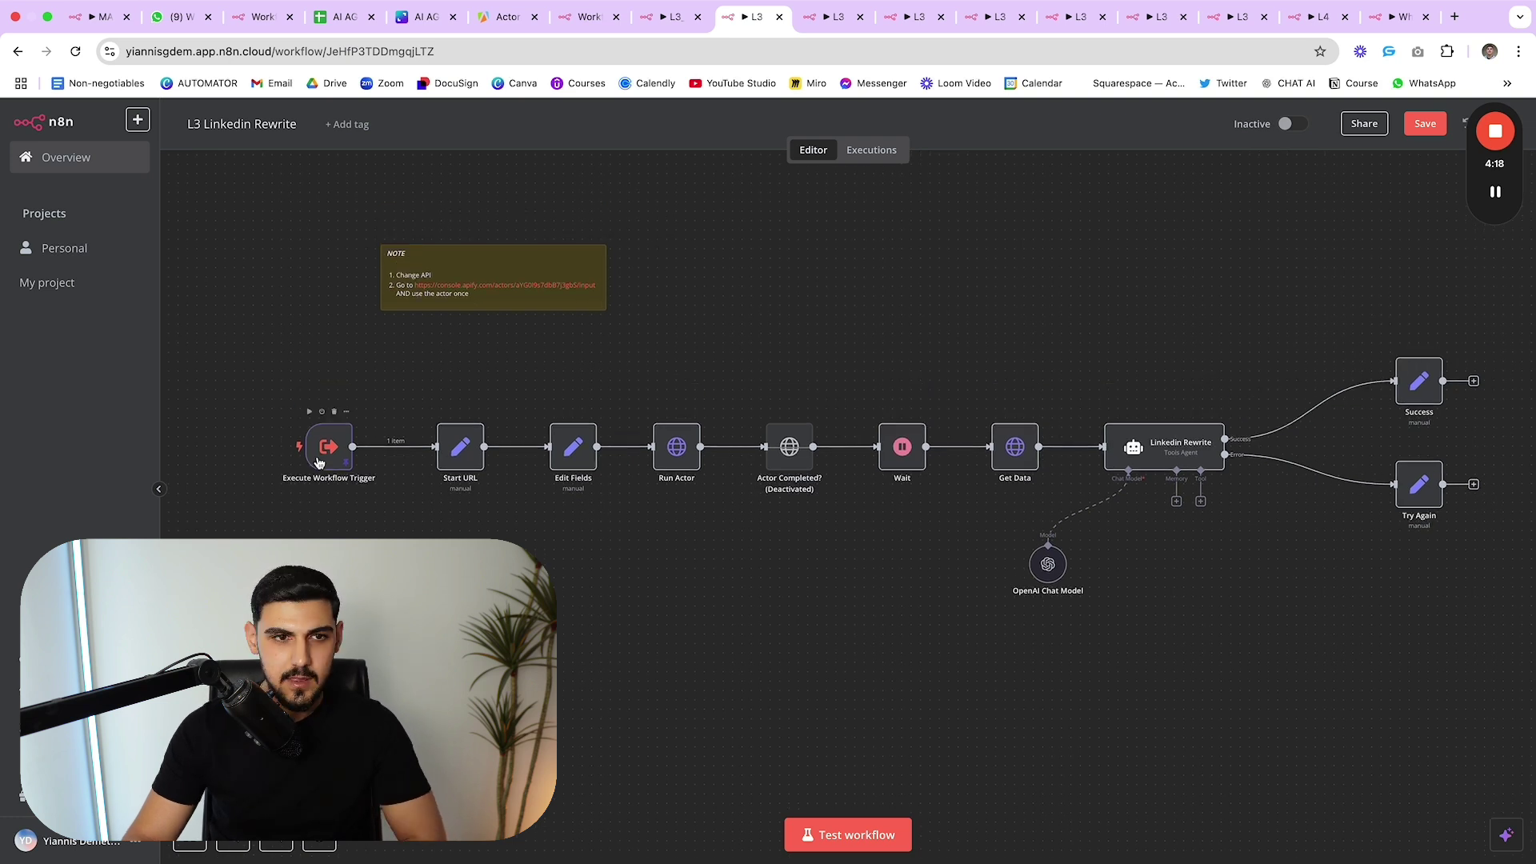
pyautogui.click(335, 462)
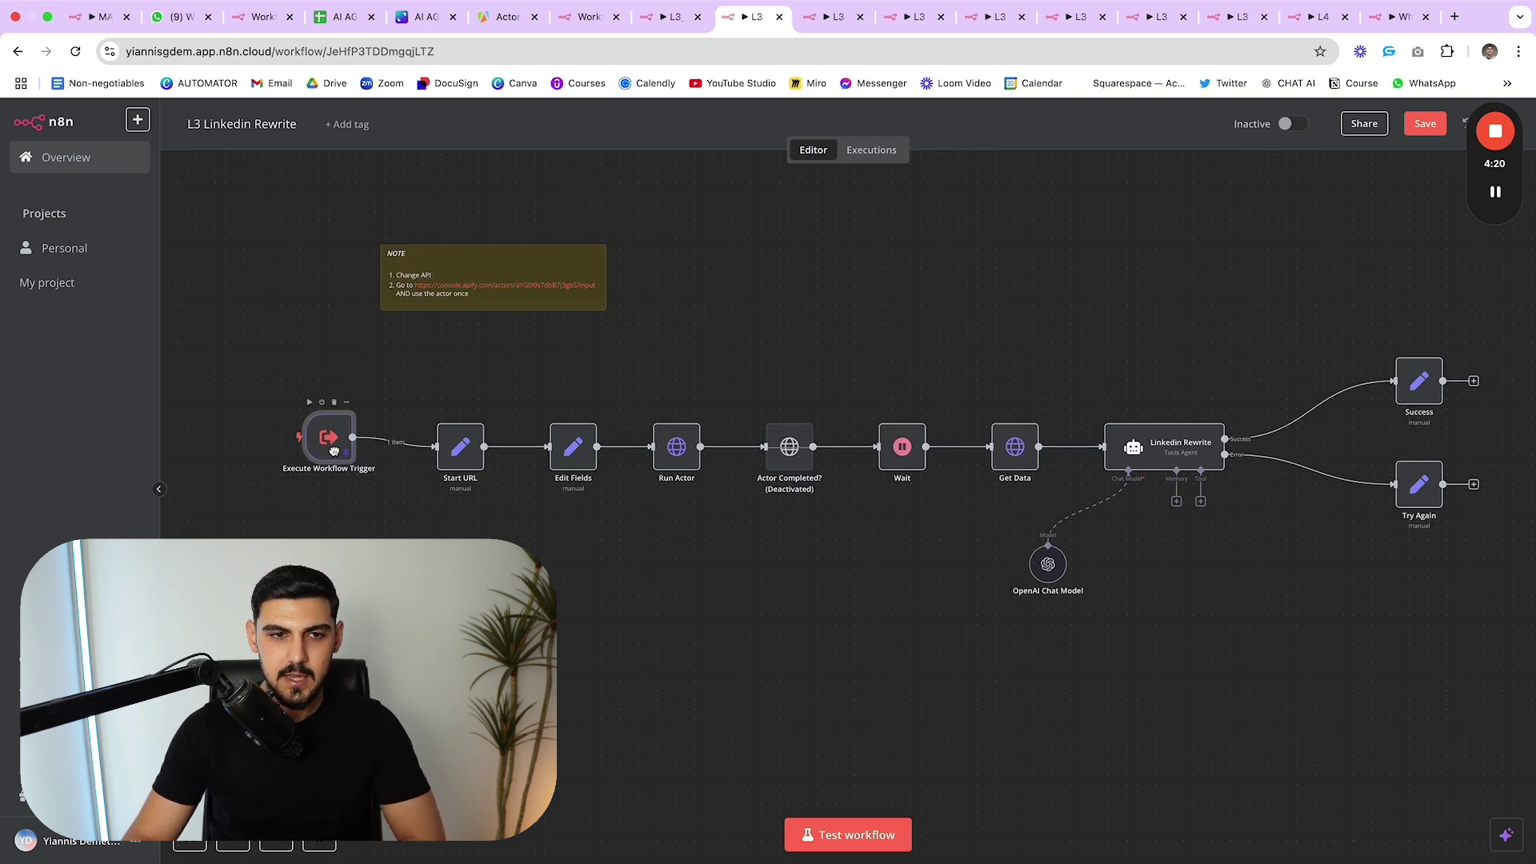
pyautogui.click(459, 449)
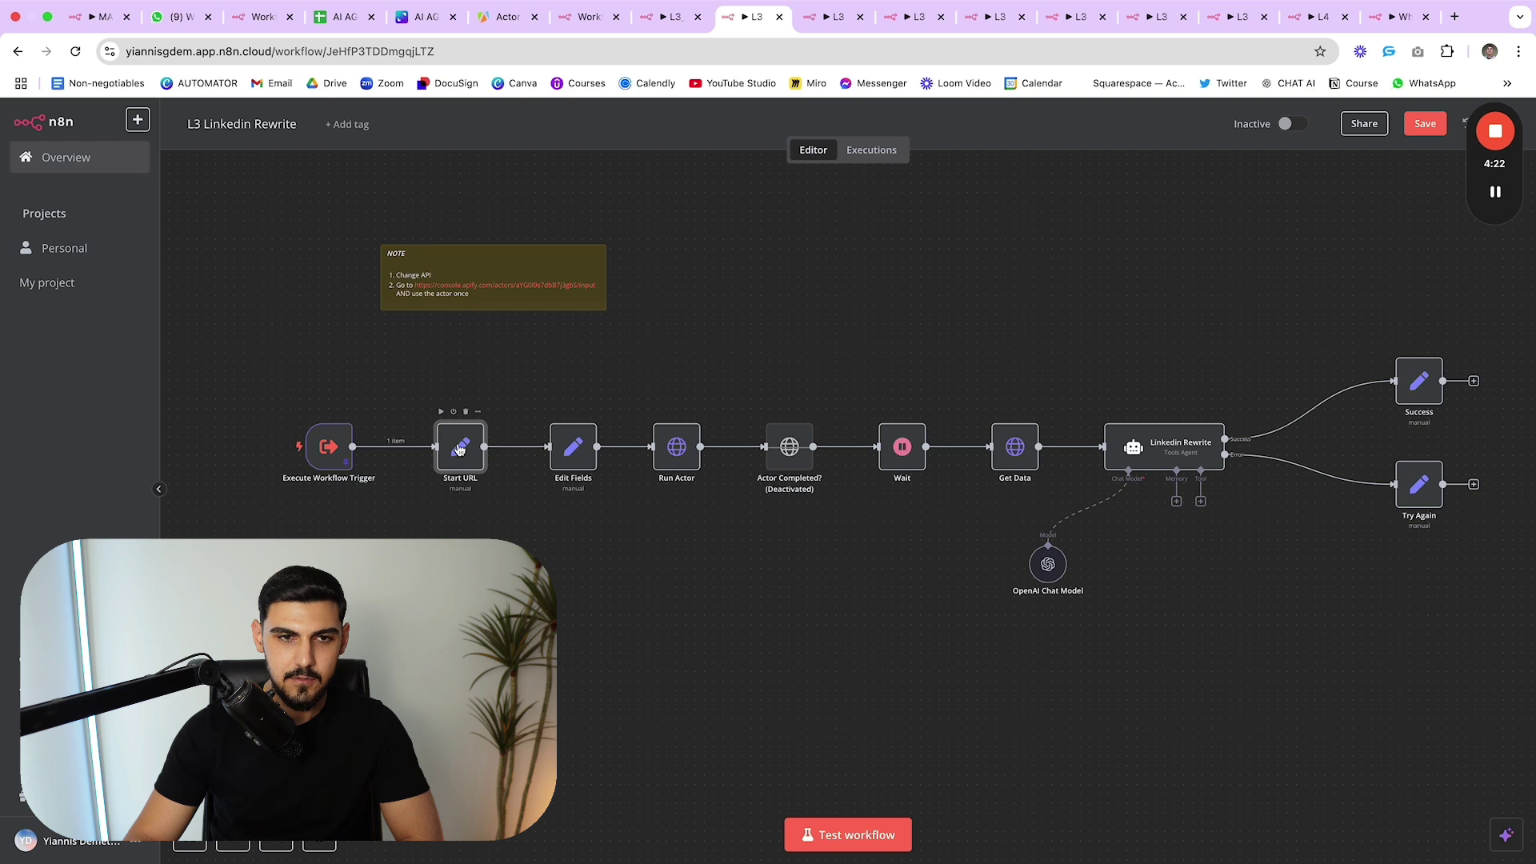
# - Examine the some_input URL in the Execute Workflow Trigger's pinned output and close the node
pyautogui.doubleClick(315, 456)
pyautogui.moveTo(827, 316); pyautogui.dragTo(470, 310)
pyautogui.click(475, 316)
pyautogui.click(724, 322)
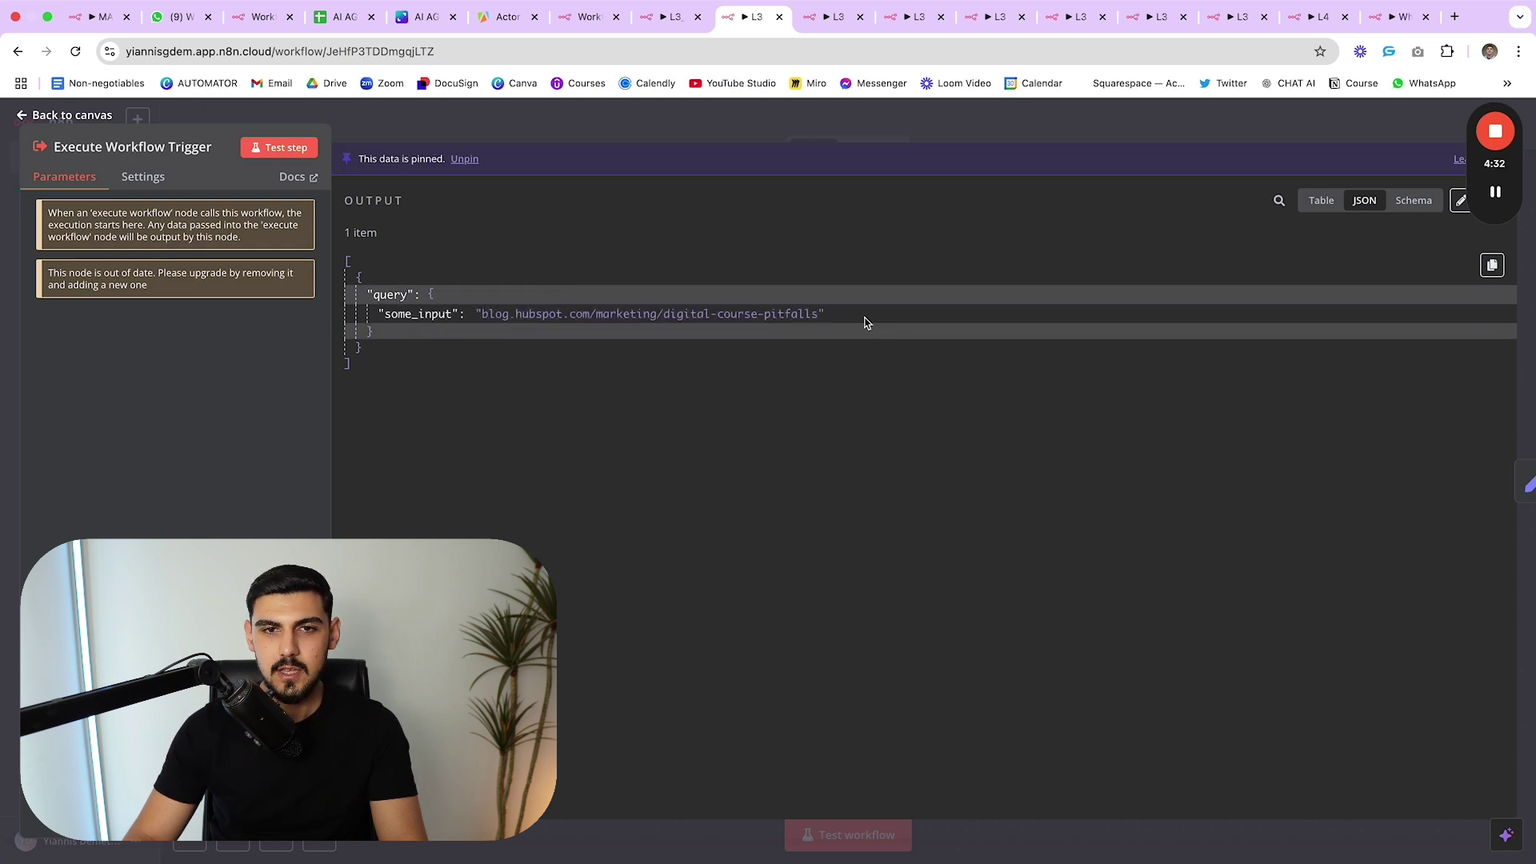
pyautogui.moveTo(826, 316); pyautogui.dragTo(472, 312)
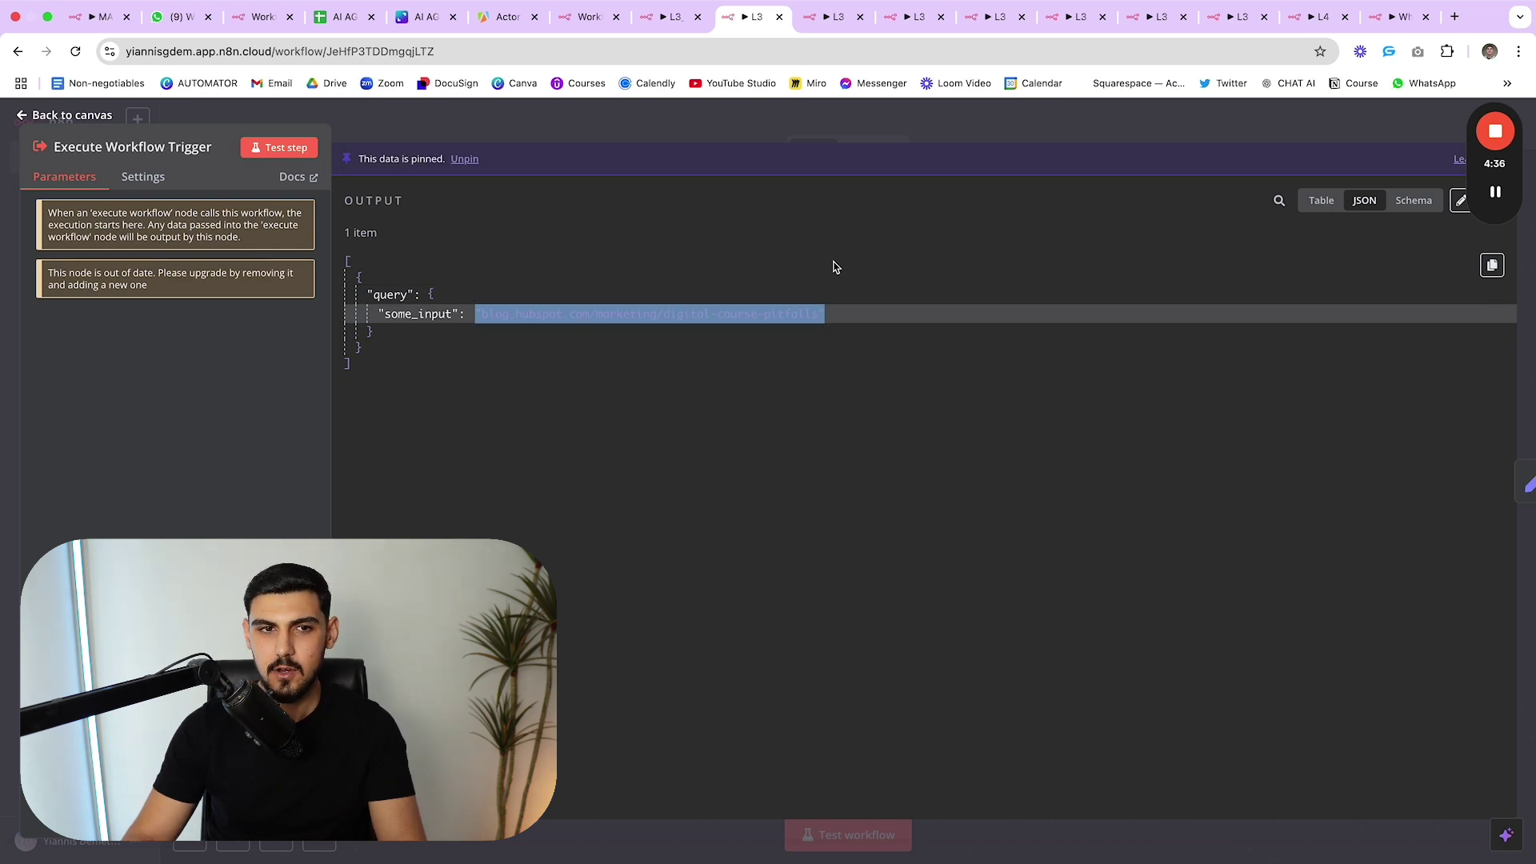
pyautogui.moveTo(824, 313); pyautogui.dragTo(475, 312)
pyautogui.press('Escape')
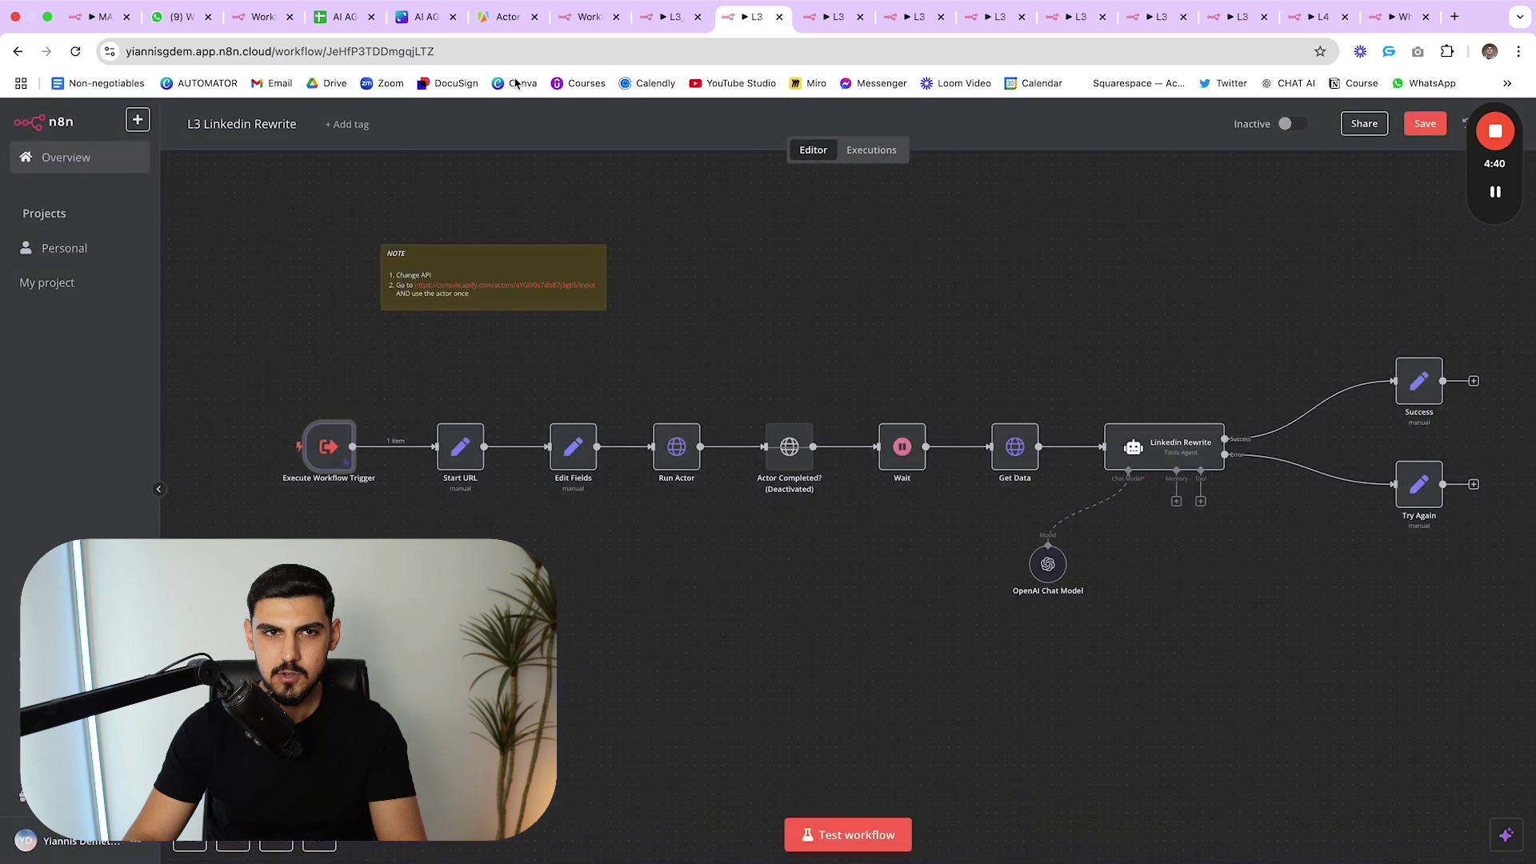
# - Reopen the Execute Workflow Trigger and visit the blog URL stored in some_input in a new browser tab
pyautogui.doubleClick(336, 455)
pyautogui.moveTo(866, 320); pyautogui.dragTo(765, 331)
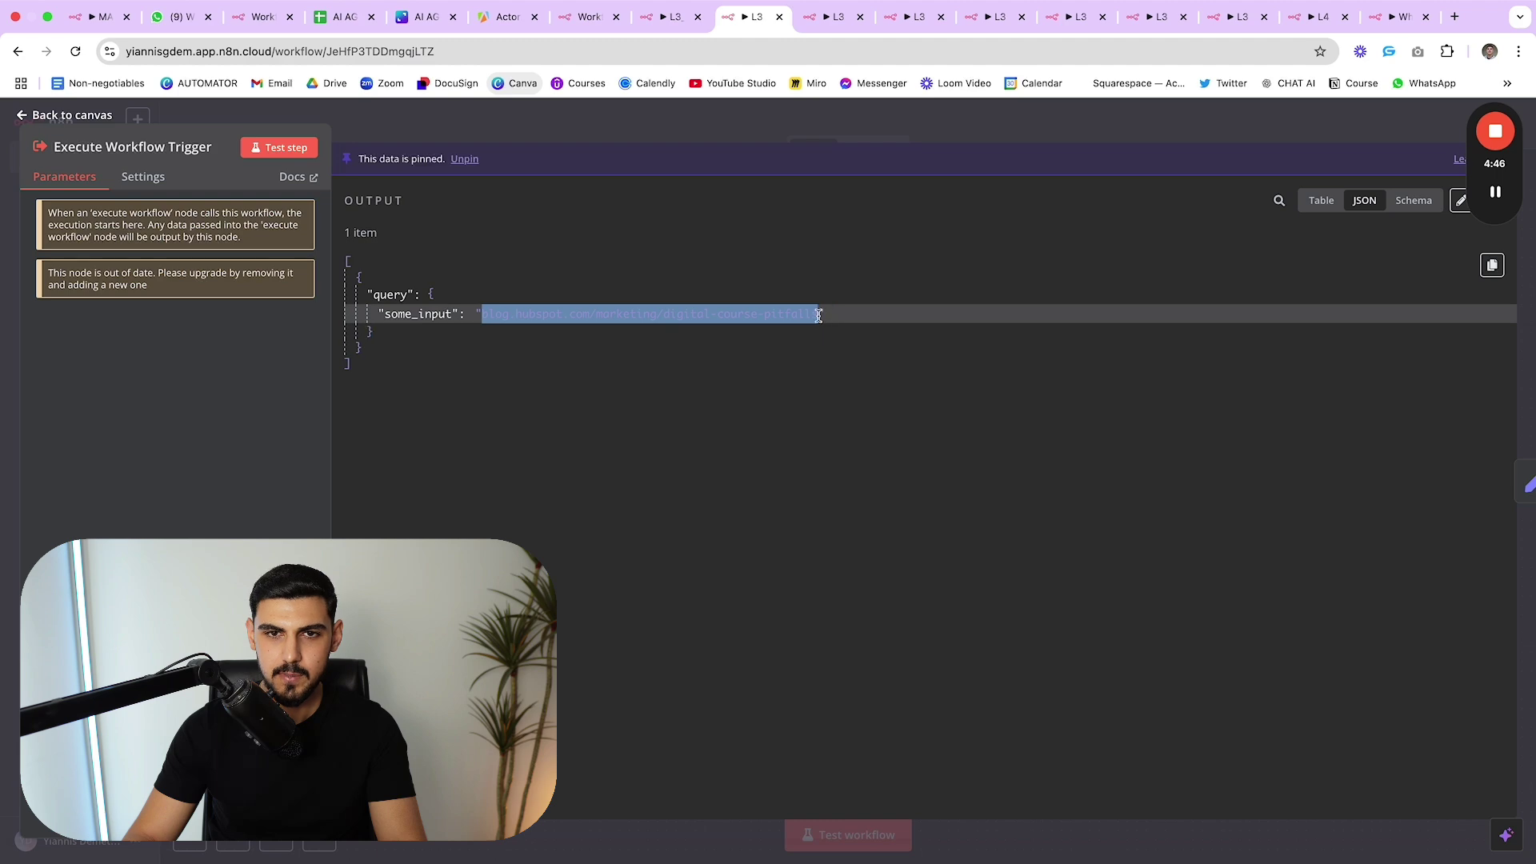
pyautogui.rightClick(801, 315)
pyautogui.click(863, 392)
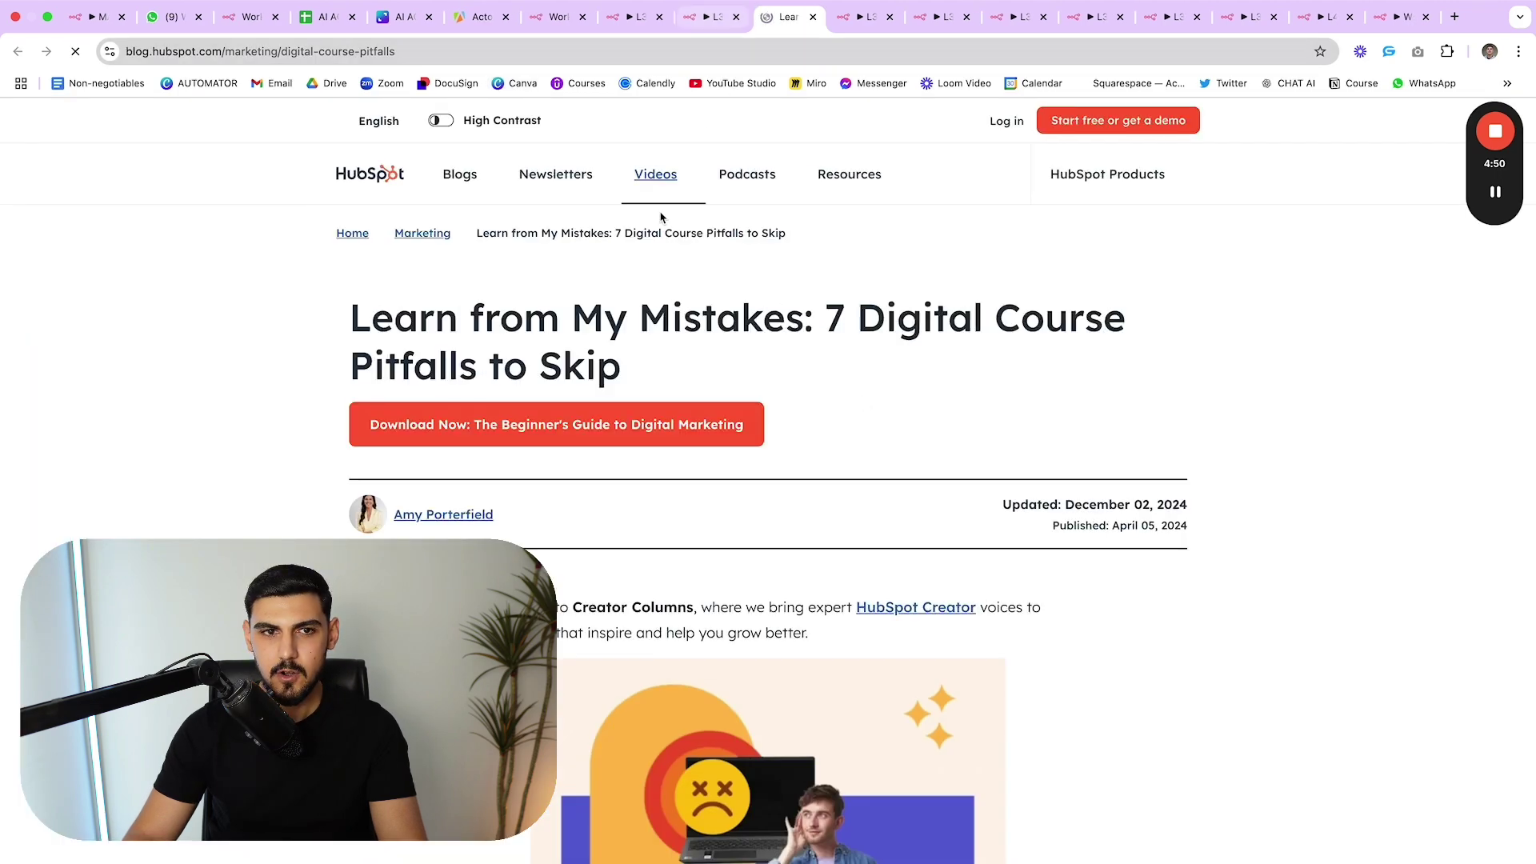
# - Skim the HubSpot article on digital course pitfalls
pyautogui.scroll(-3, 676, 289)
pyautogui.scroll(-3, 676, 289)
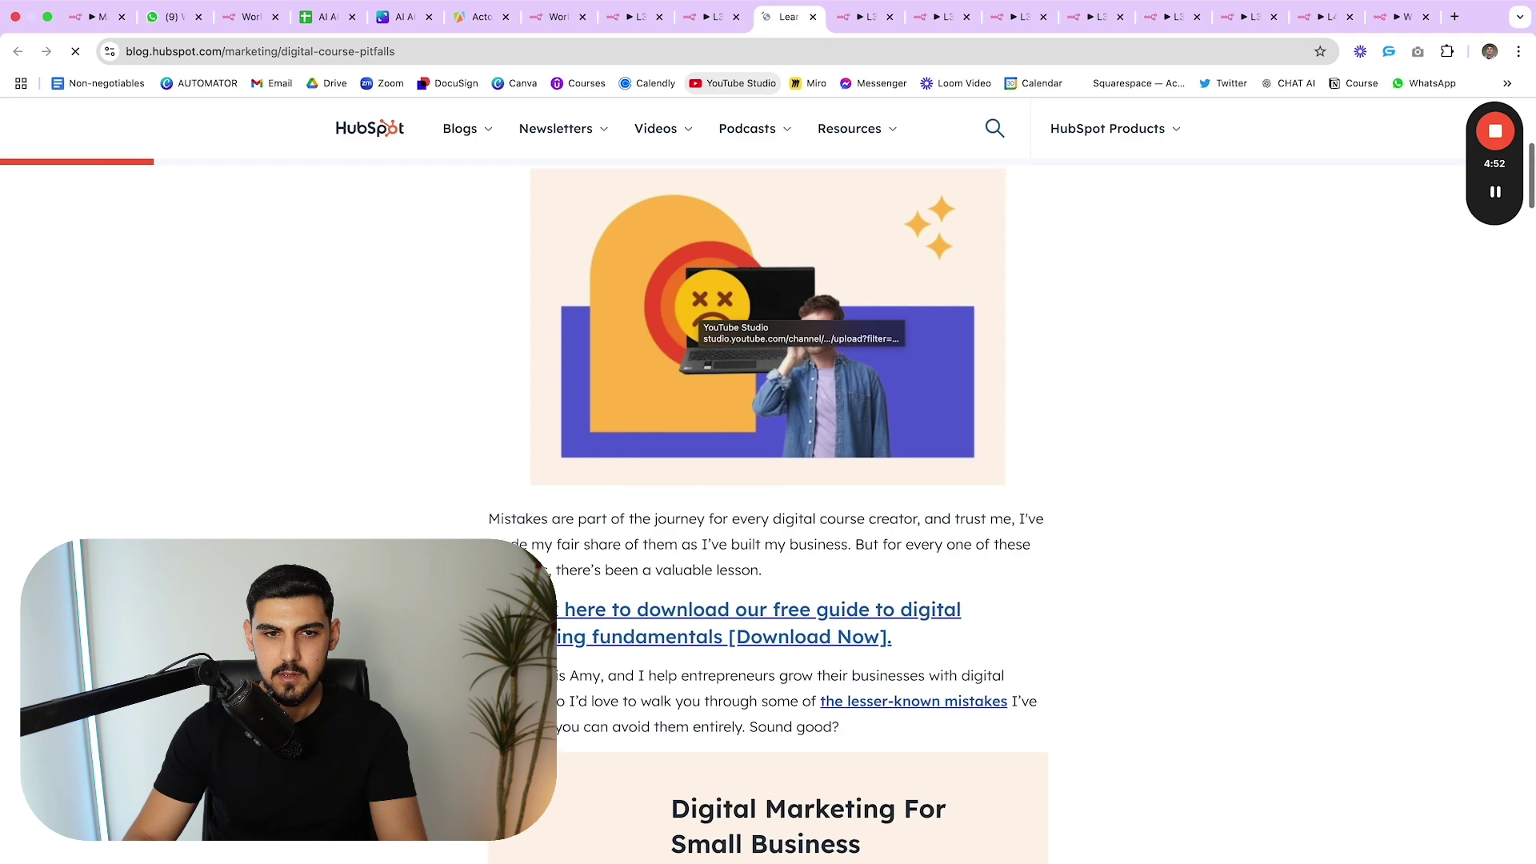
pyautogui.scroll(2, 567, 580)
pyautogui.moveTo(590, 602); pyautogui.dragTo(883, 589)
pyautogui.scroll(-20, 872, 583)
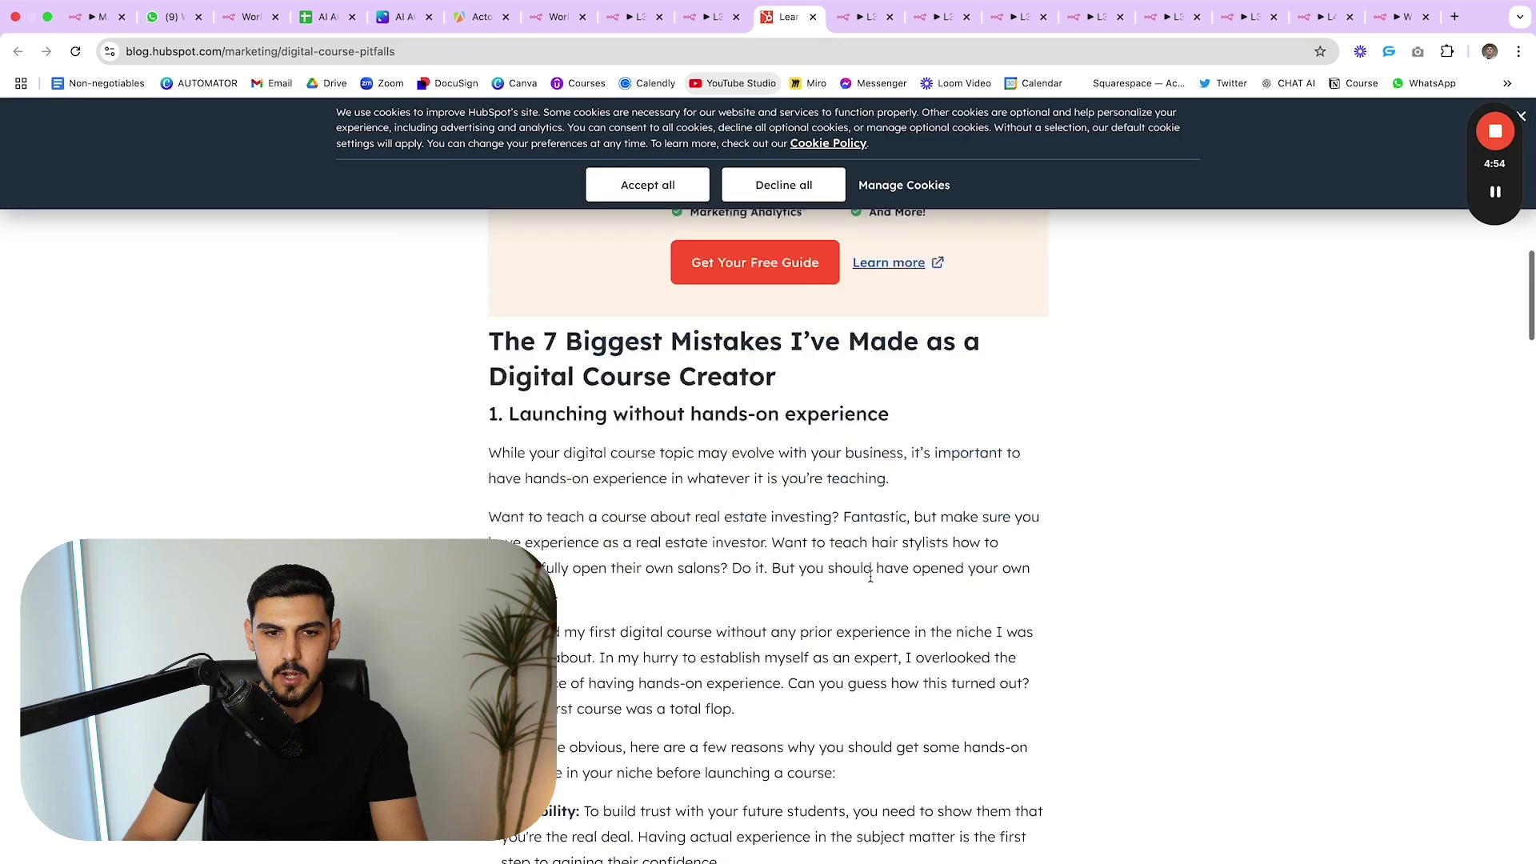
pyautogui.scroll(7, 760, 360)
pyautogui.scroll(2, 681, 100)
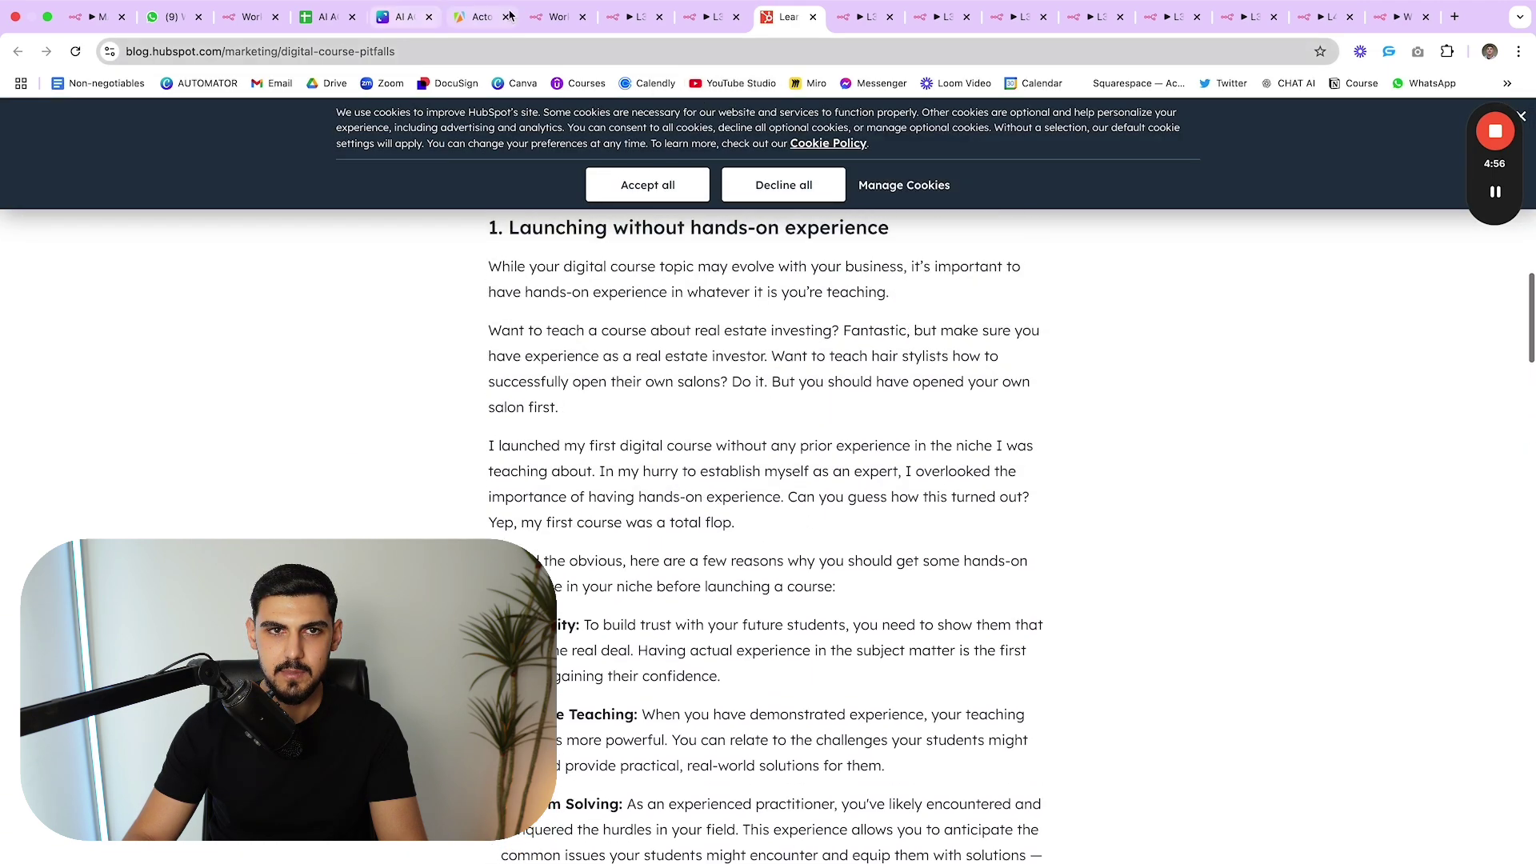
# - Return to the L3 Linkedin Rewrite workflow tab and close the Execute Workflow Trigger details
pyautogui.click(560, 17)
pyautogui.click(707, 17)
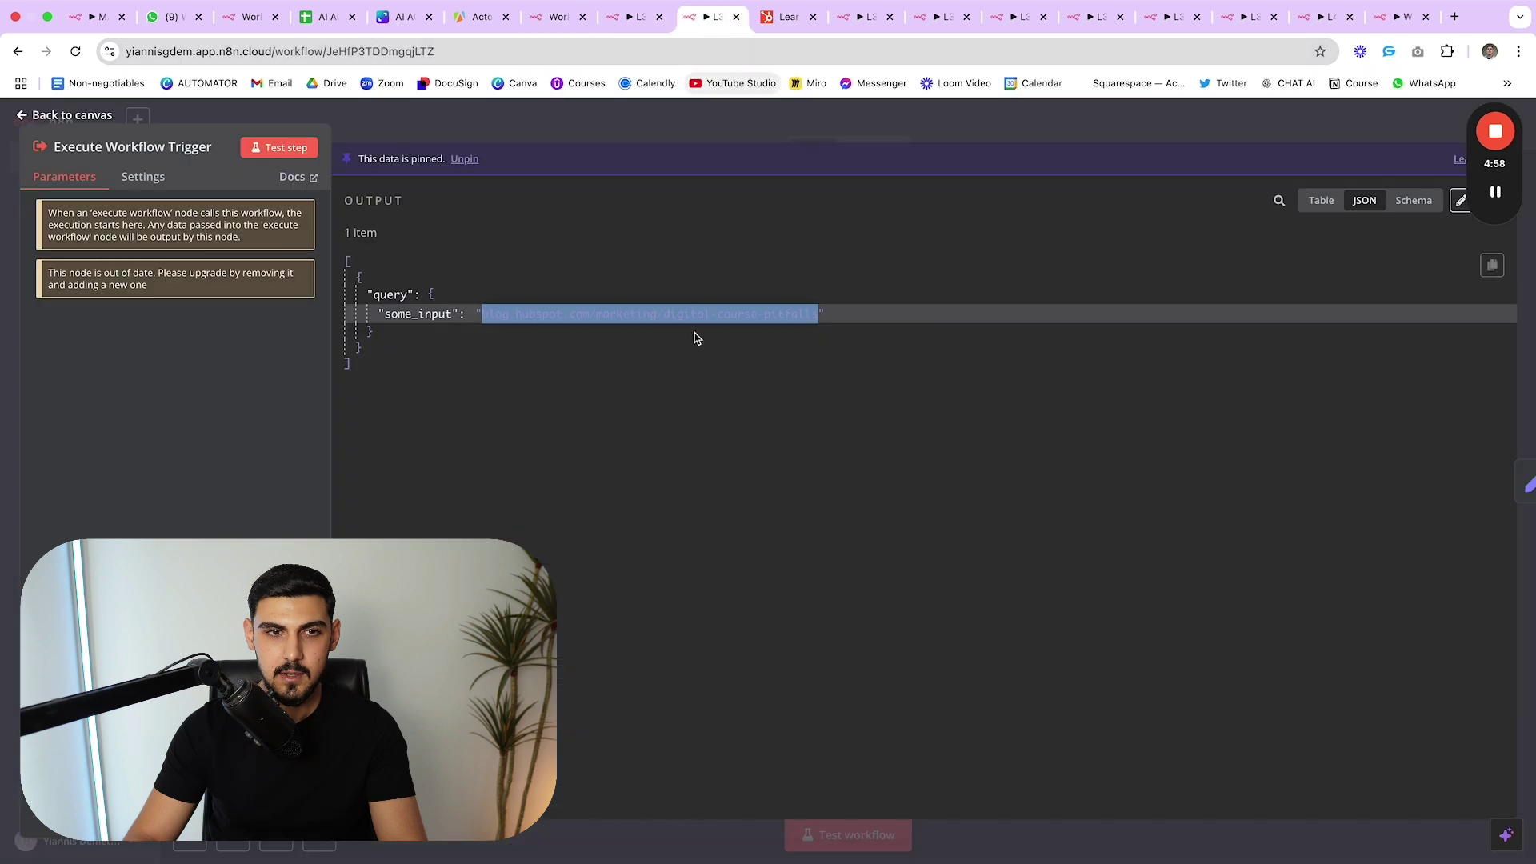
pyautogui.click(539, 134)
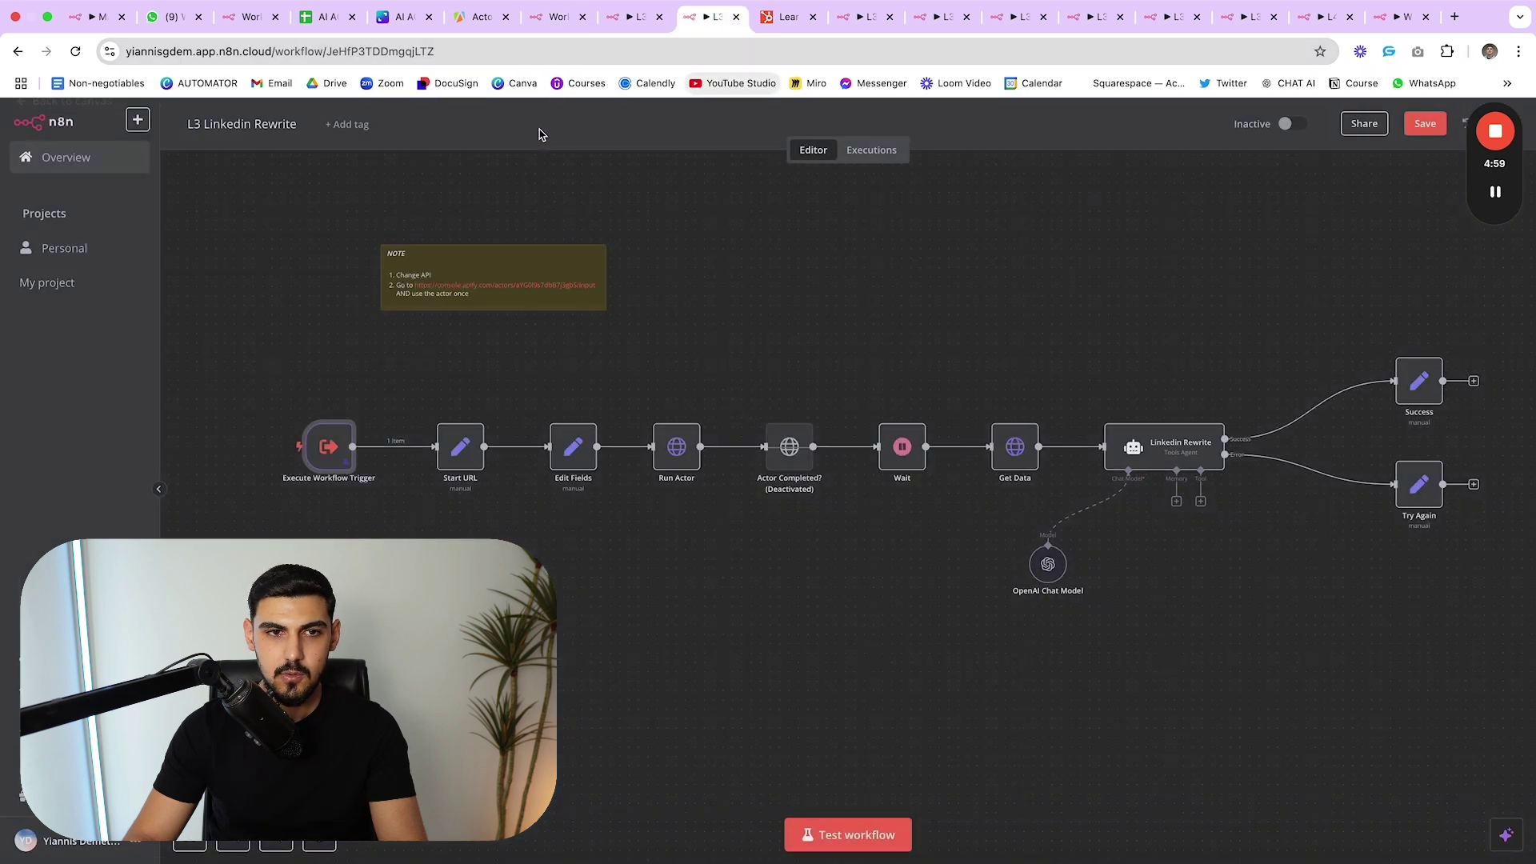
# - Inspect the Start URL node's field name and its some_input expression, then close the node
pyautogui.doubleClick(458, 449)
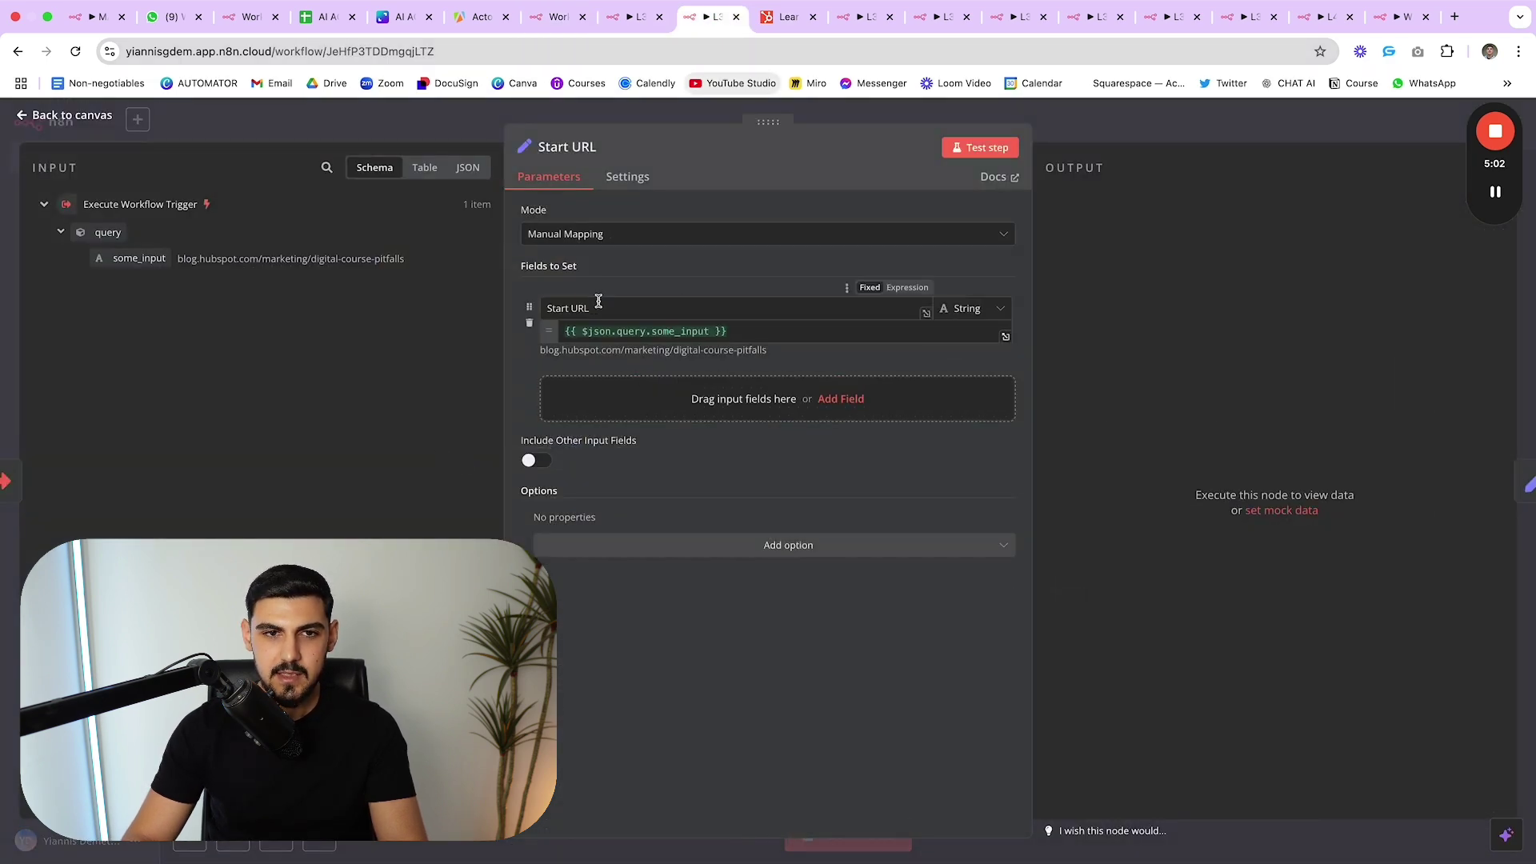
pyautogui.moveTo(616, 310); pyautogui.dragTo(538, 314)
pyautogui.click(617, 299)
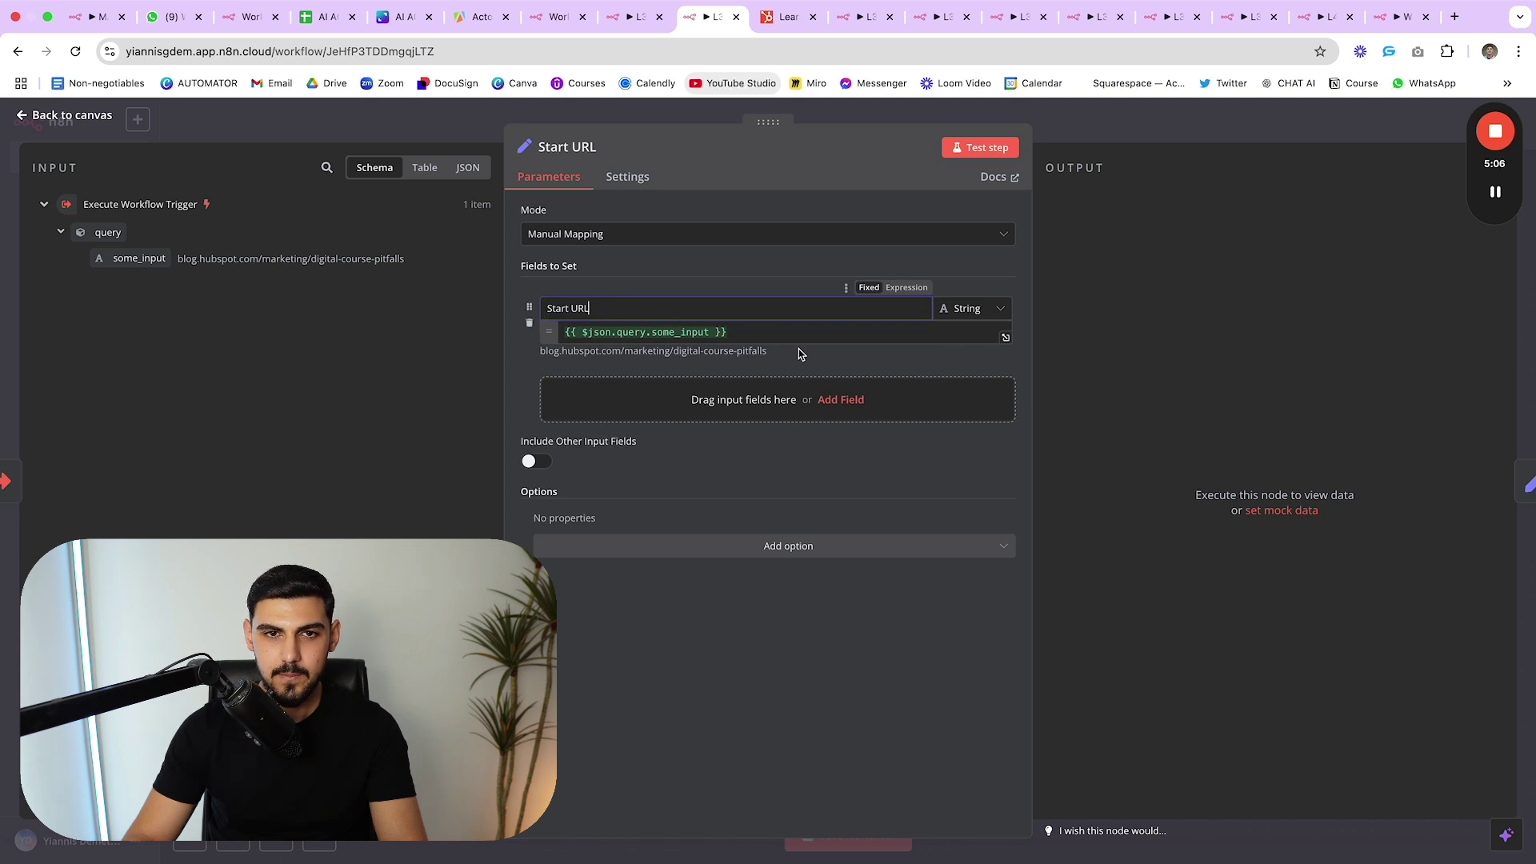
pyautogui.click(728, 268)
pyautogui.press('Escape')
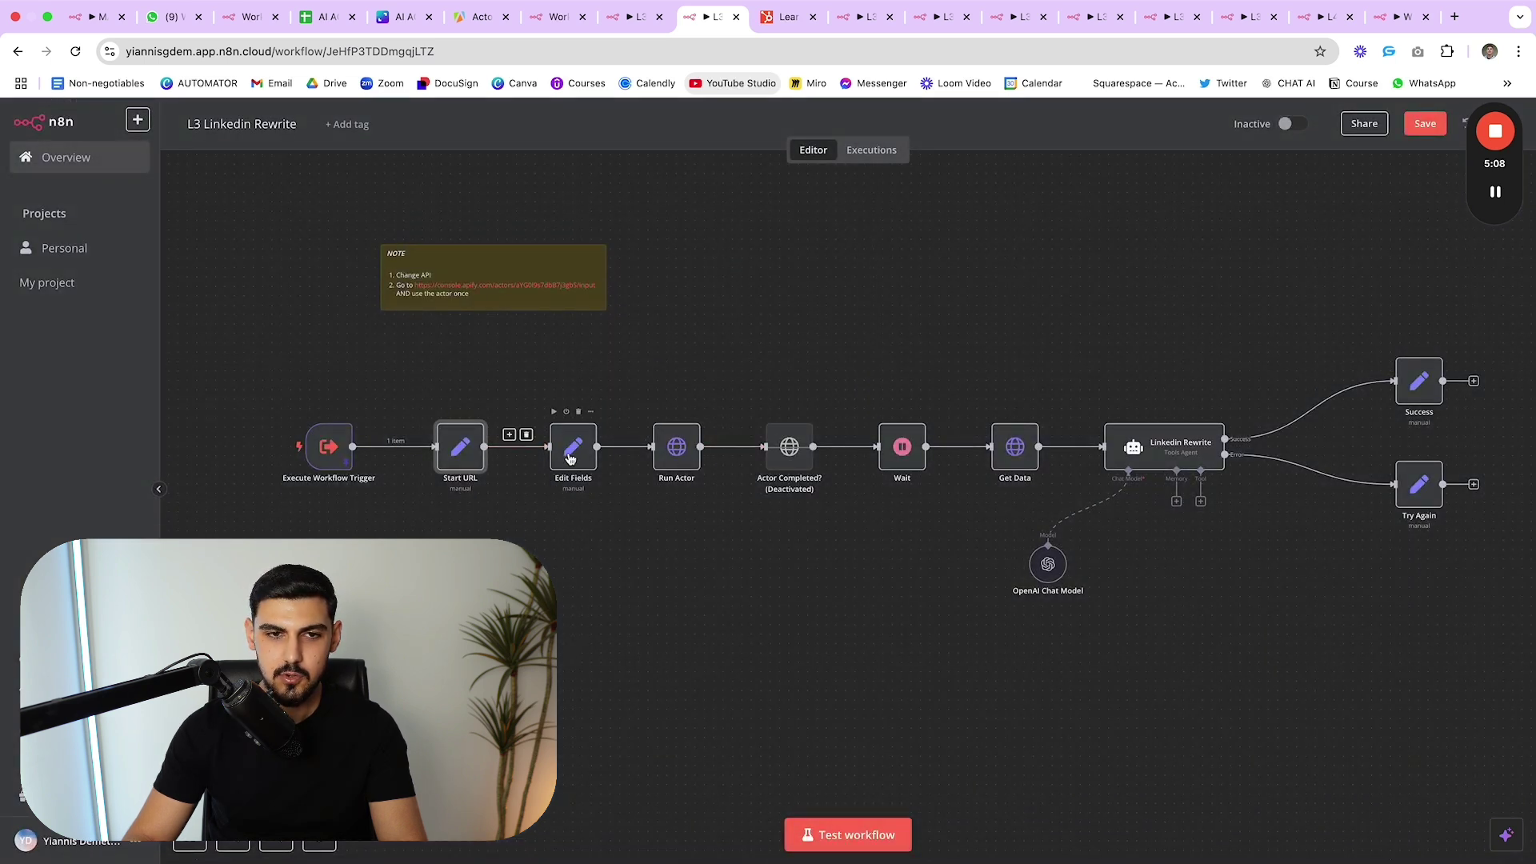
# - Inspect the Api, actor_id and Json fields in the Edit Fields node, then close the node
pyautogui.moveTo(570, 458); pyautogui.dragTo(558, 457)
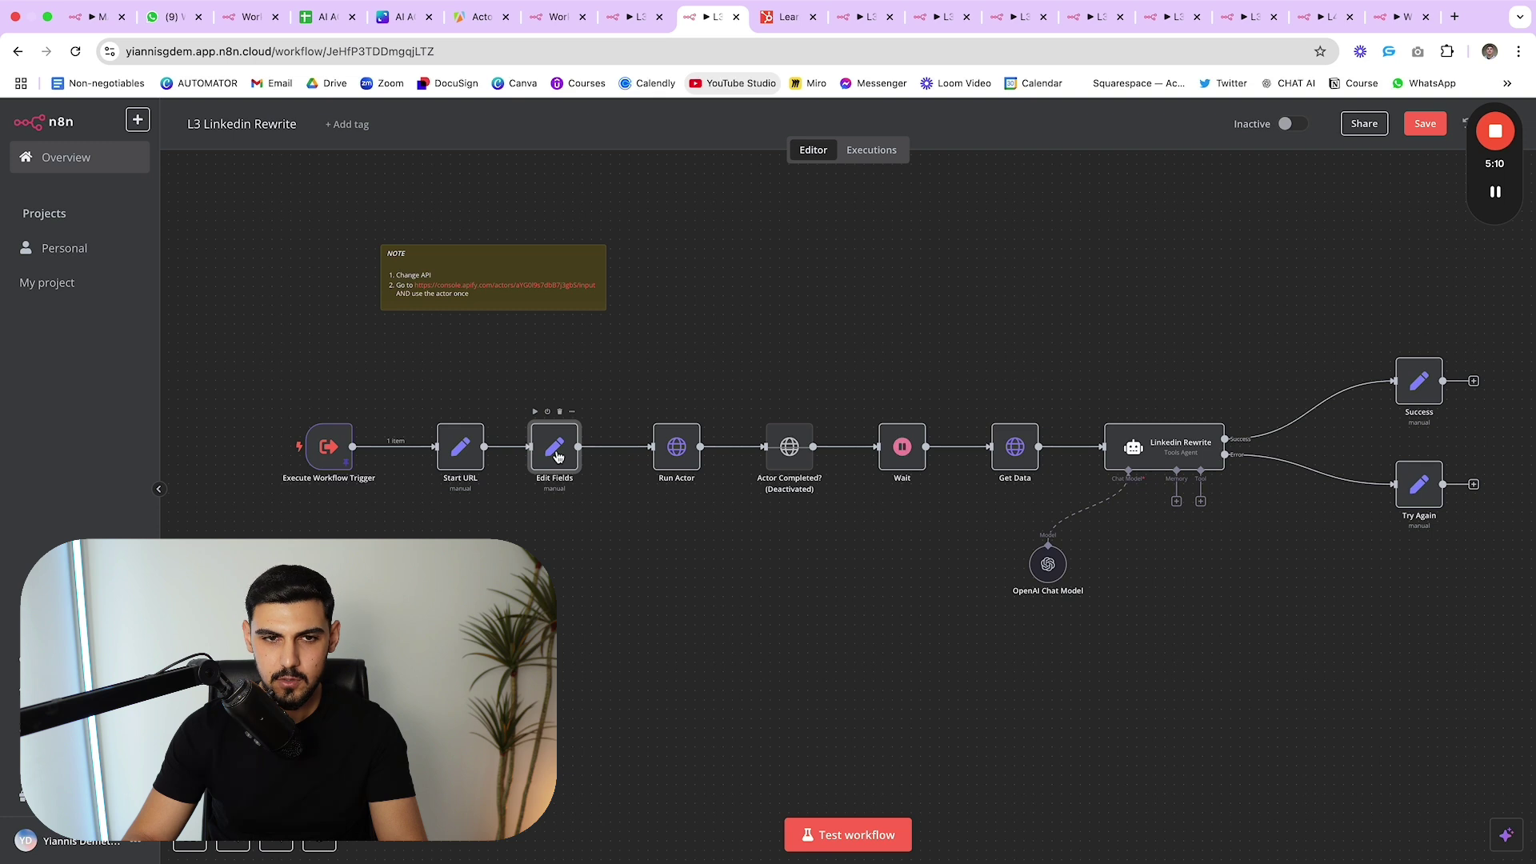
pyautogui.doubleClick(557, 455)
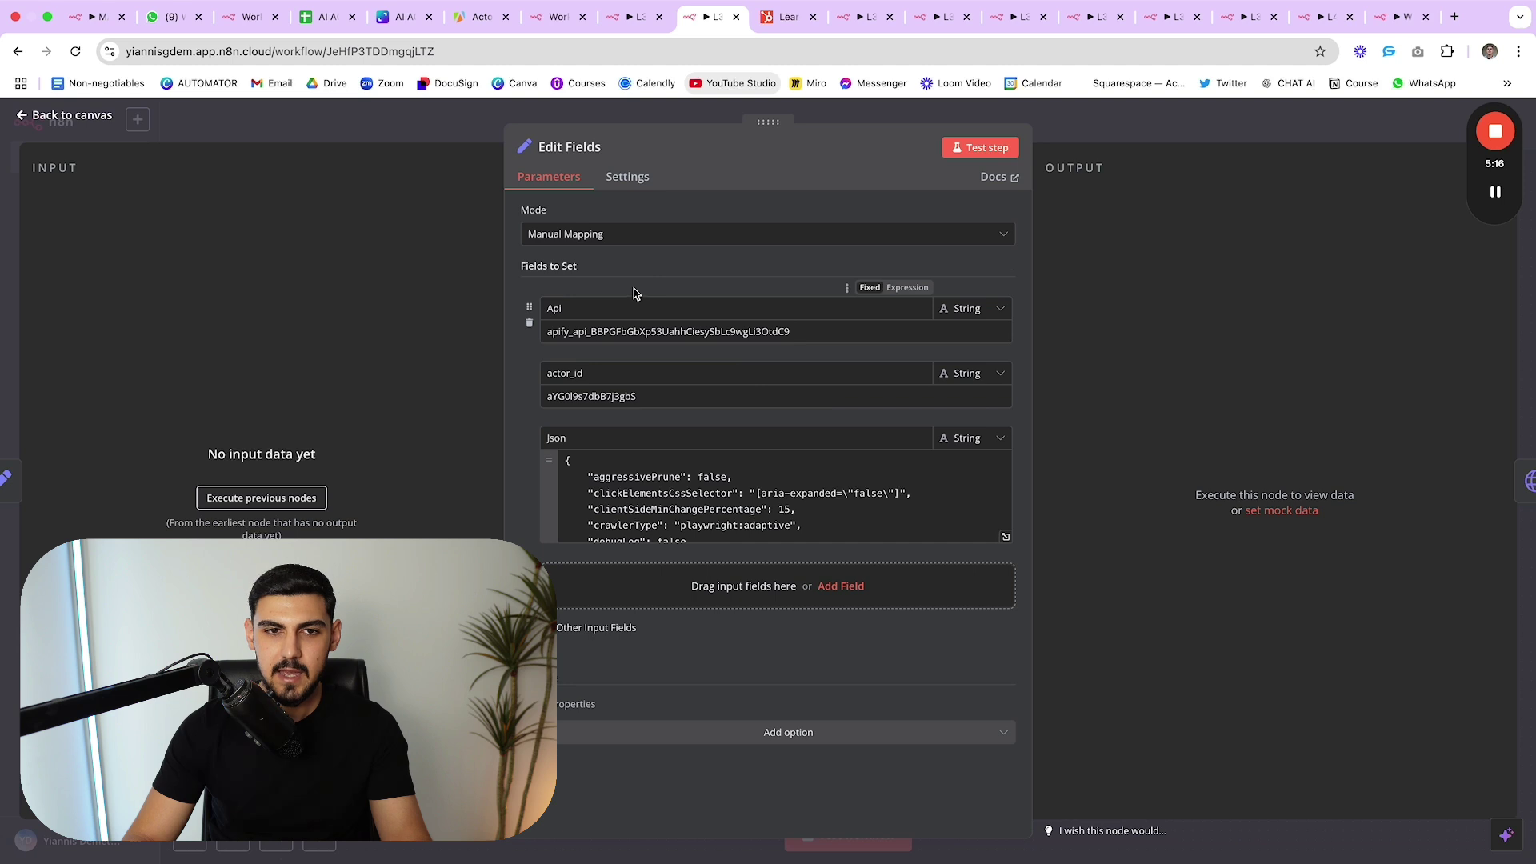
pyautogui.doubleClick(575, 364)
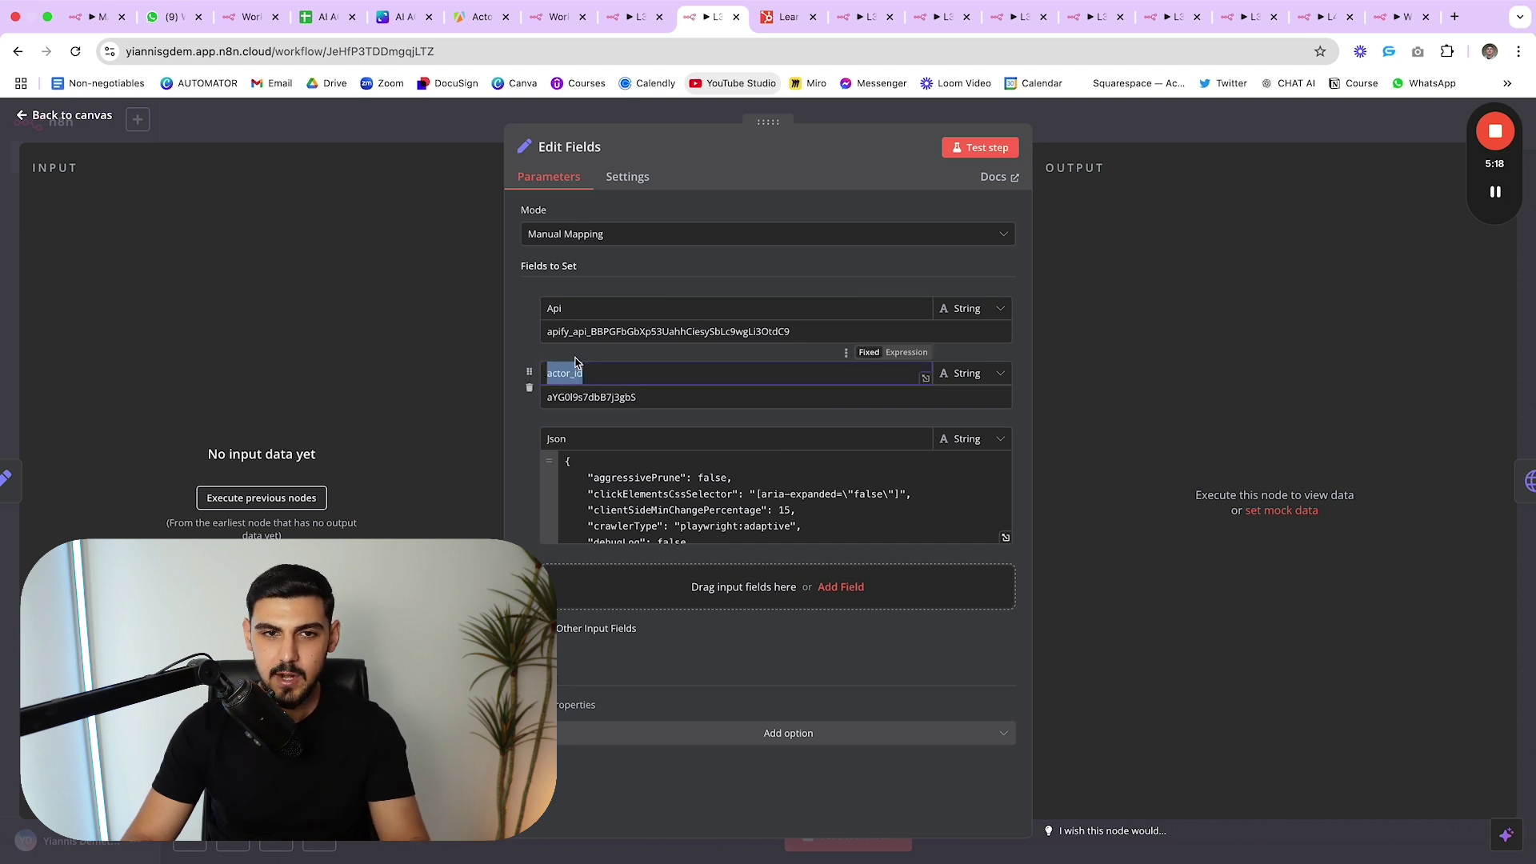
pyautogui.click(579, 357)
pyautogui.press('Escape')
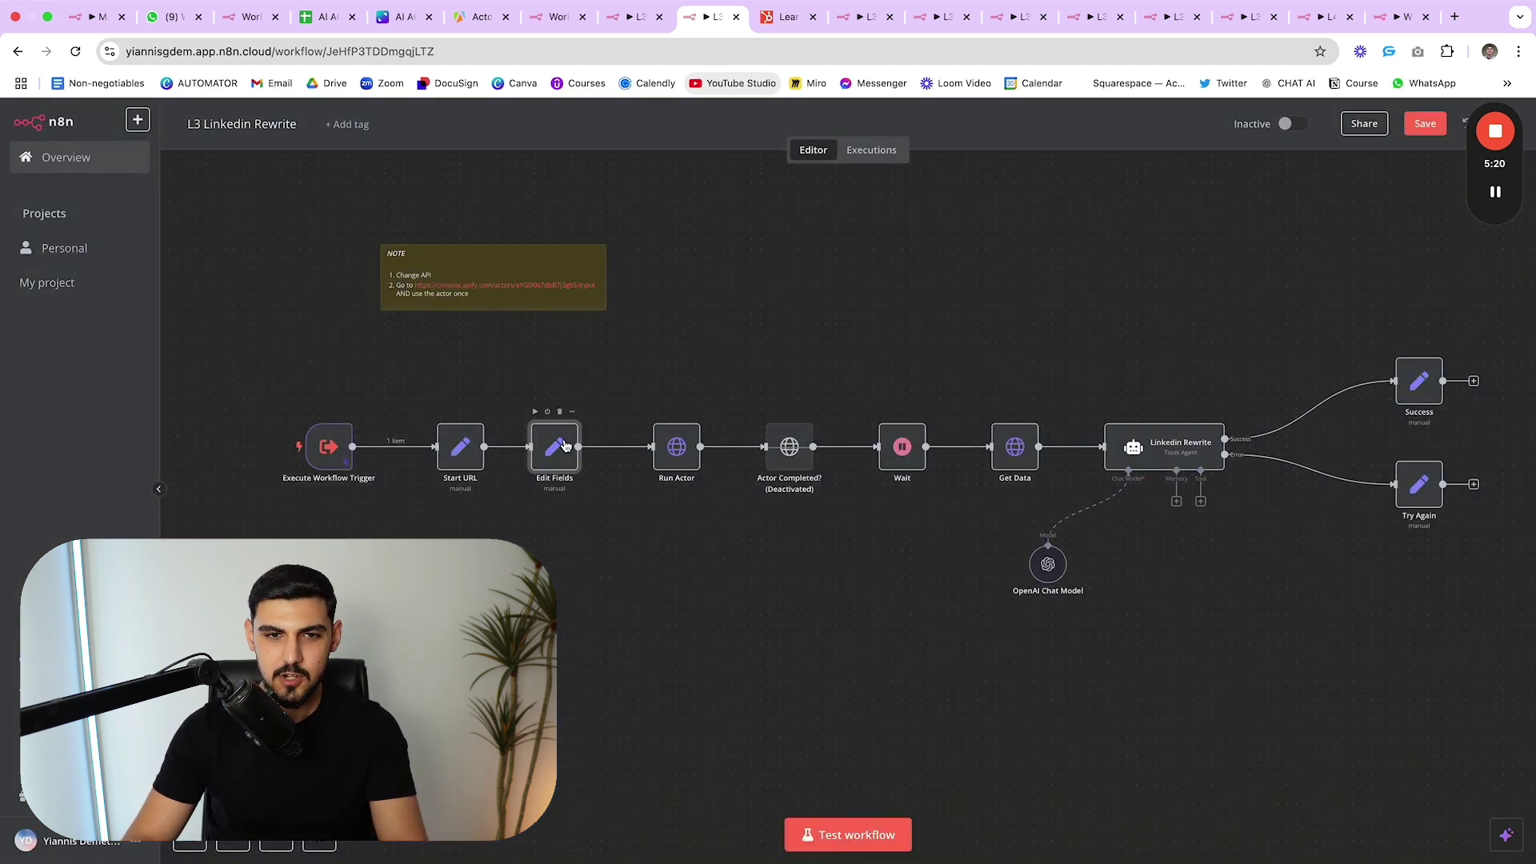
# - Reposition the Edit Fields node between the Start URL and Run Actor nodes
pyautogui.moveTo(563, 447); pyautogui.dragTo(592, 447)
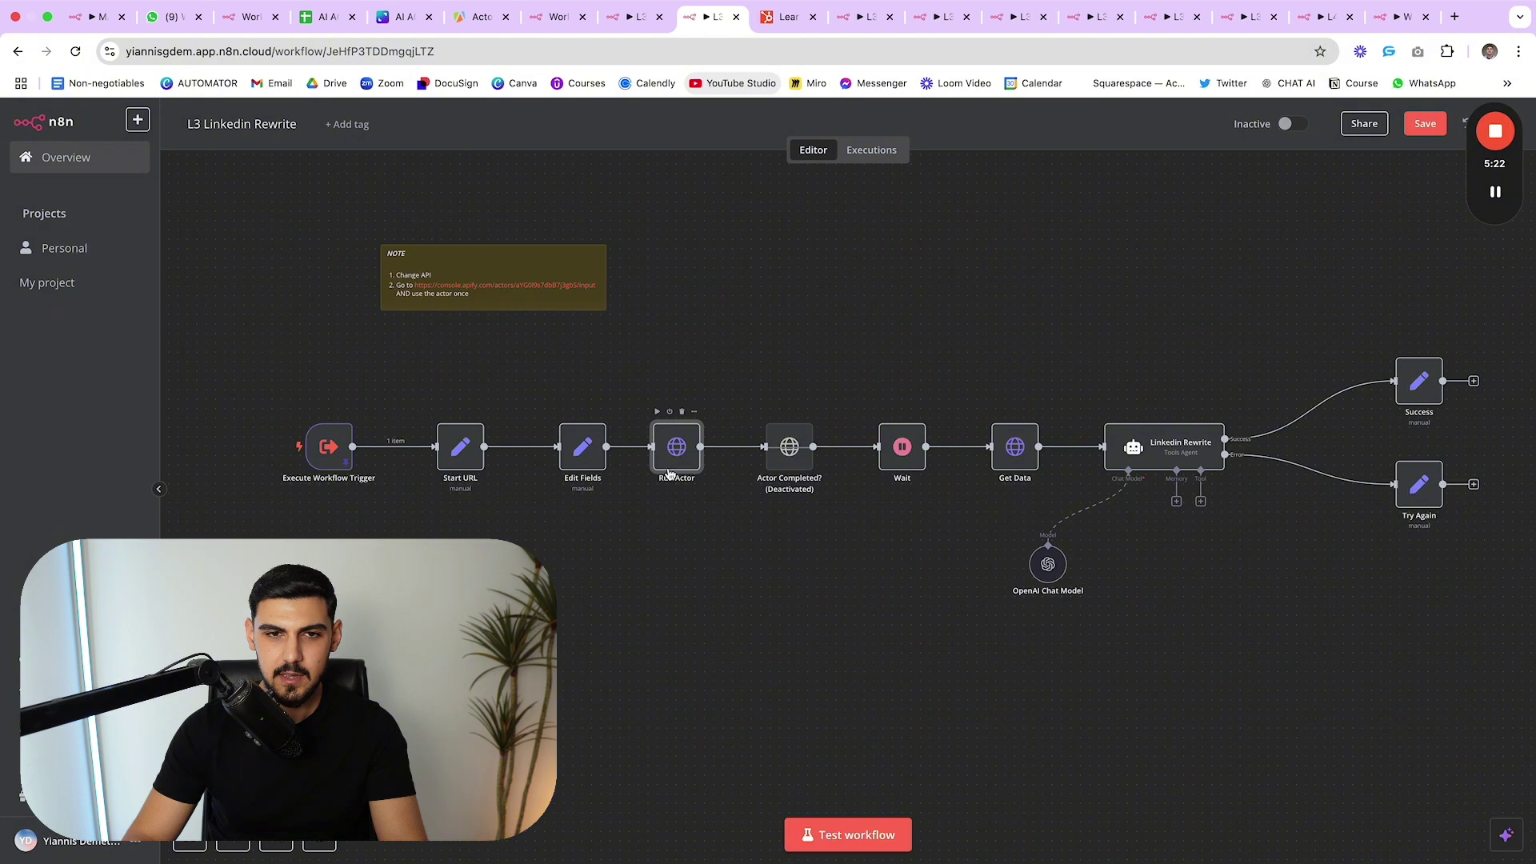
pyautogui.moveTo(594, 456); pyautogui.dragTo(575, 456)
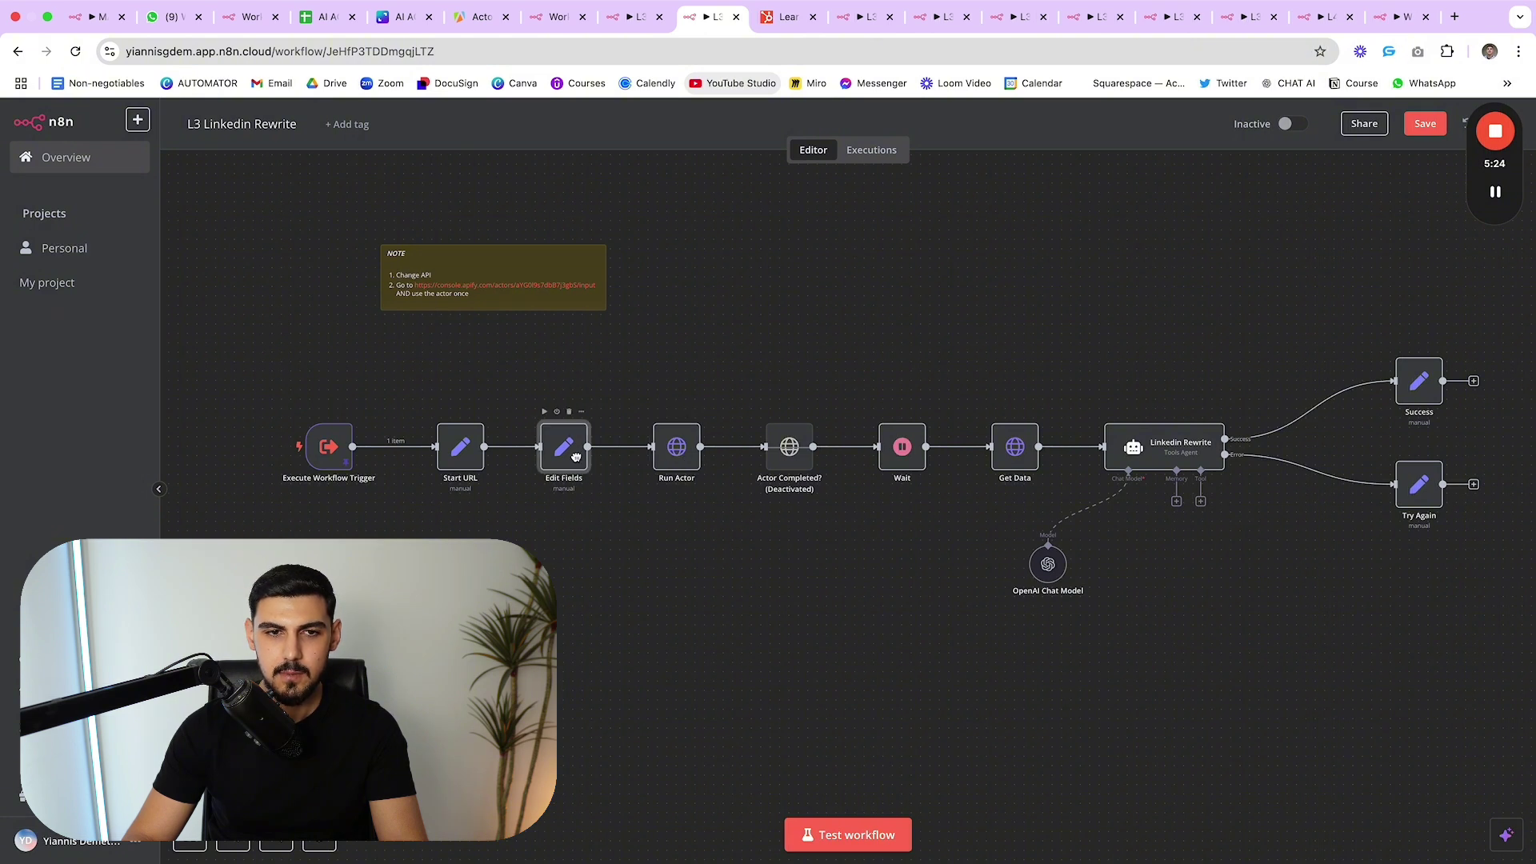
# - Open the Edit Fields node, glance at the Apify actors list, and return to highlight the actor_id value
pyautogui.doubleClick(573, 458)
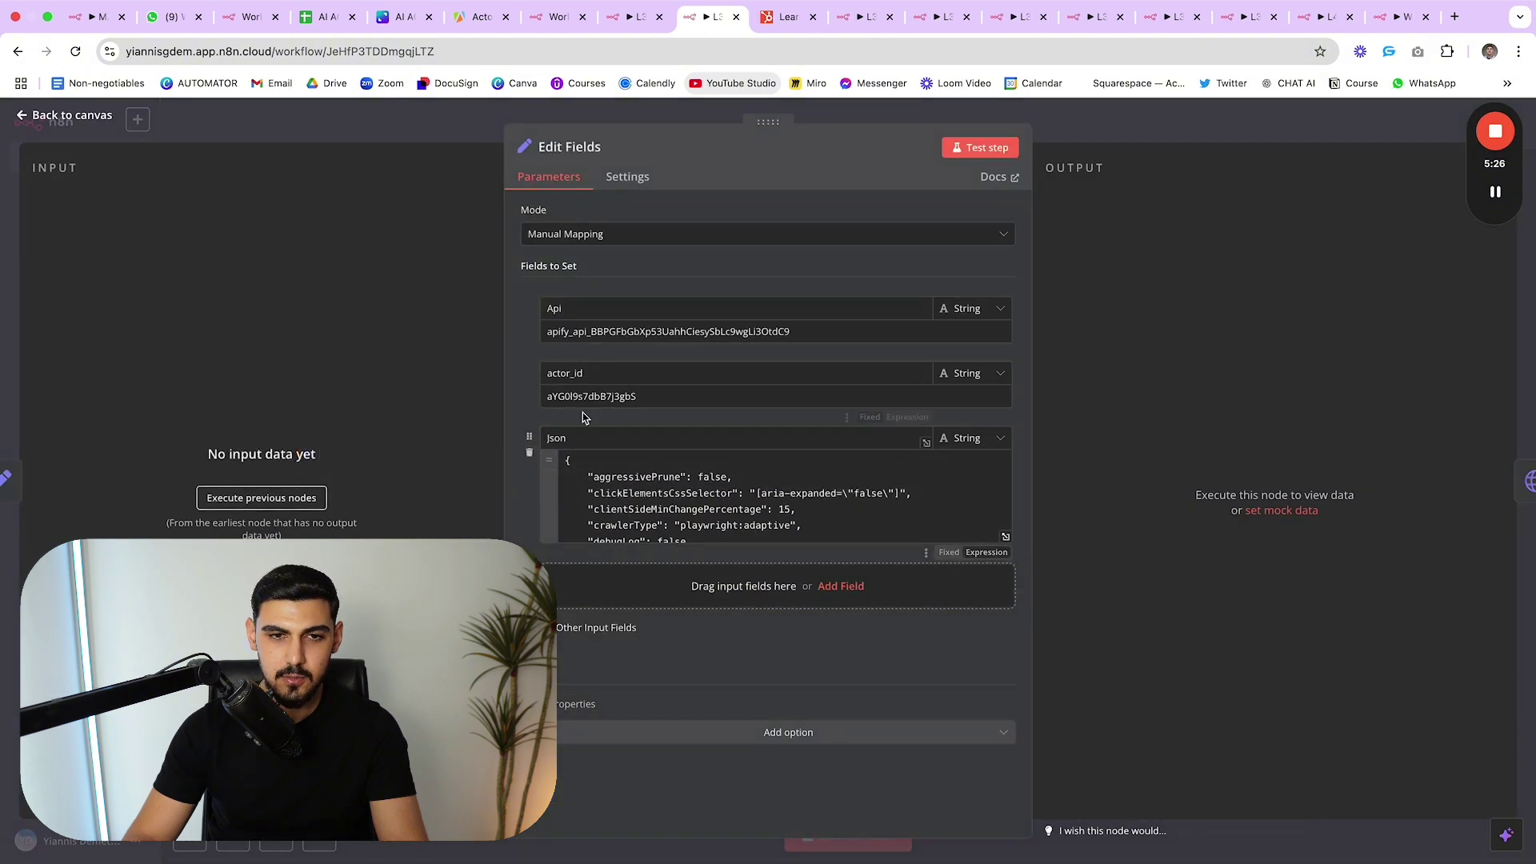
pyautogui.scroll(-3, 708, 492)
pyautogui.scroll(3, 708, 475)
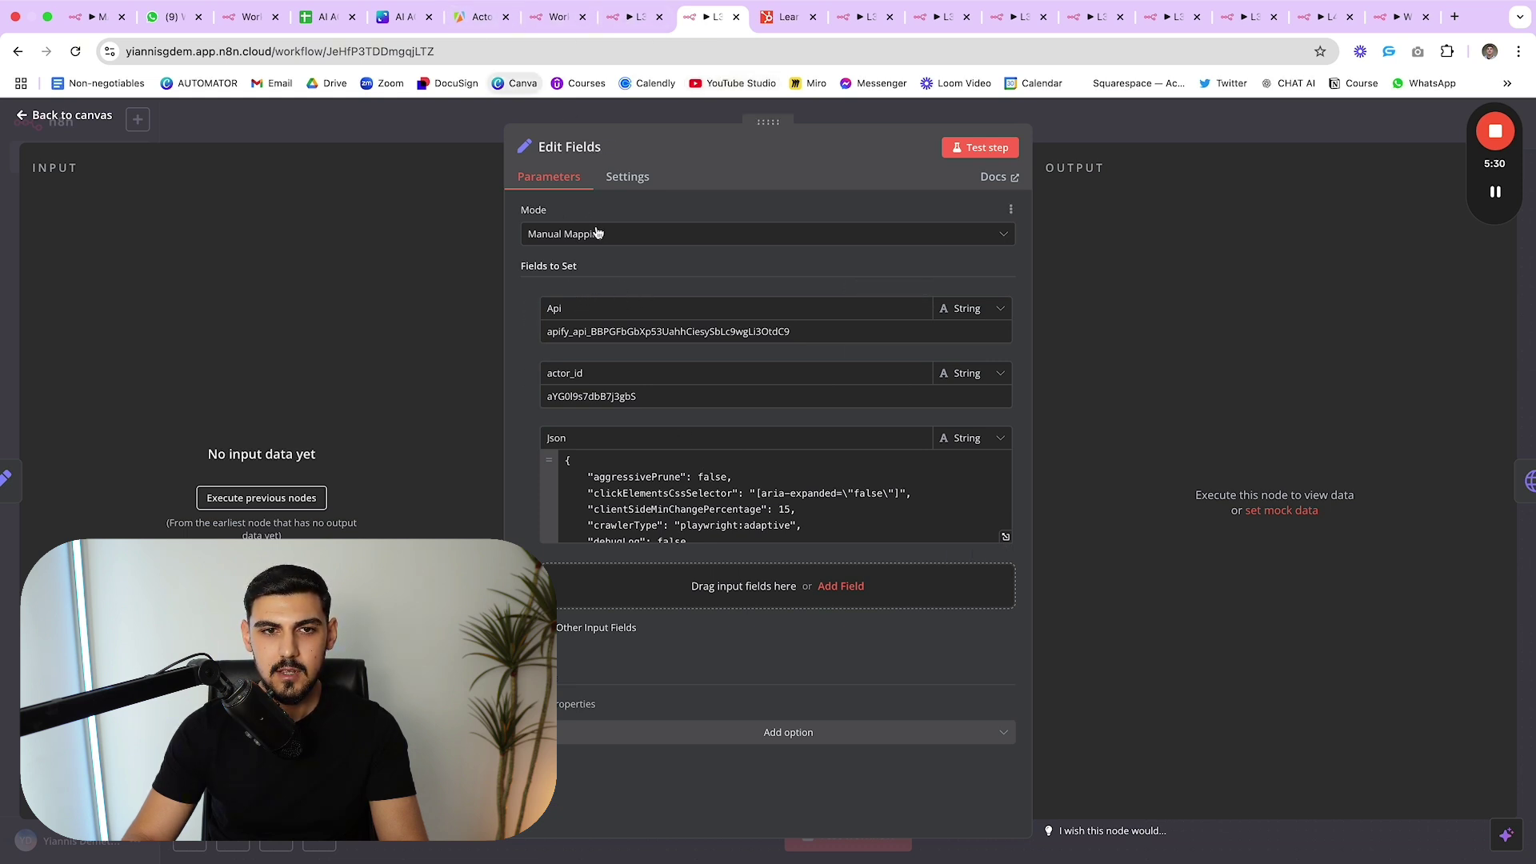
pyautogui.click(477, 20)
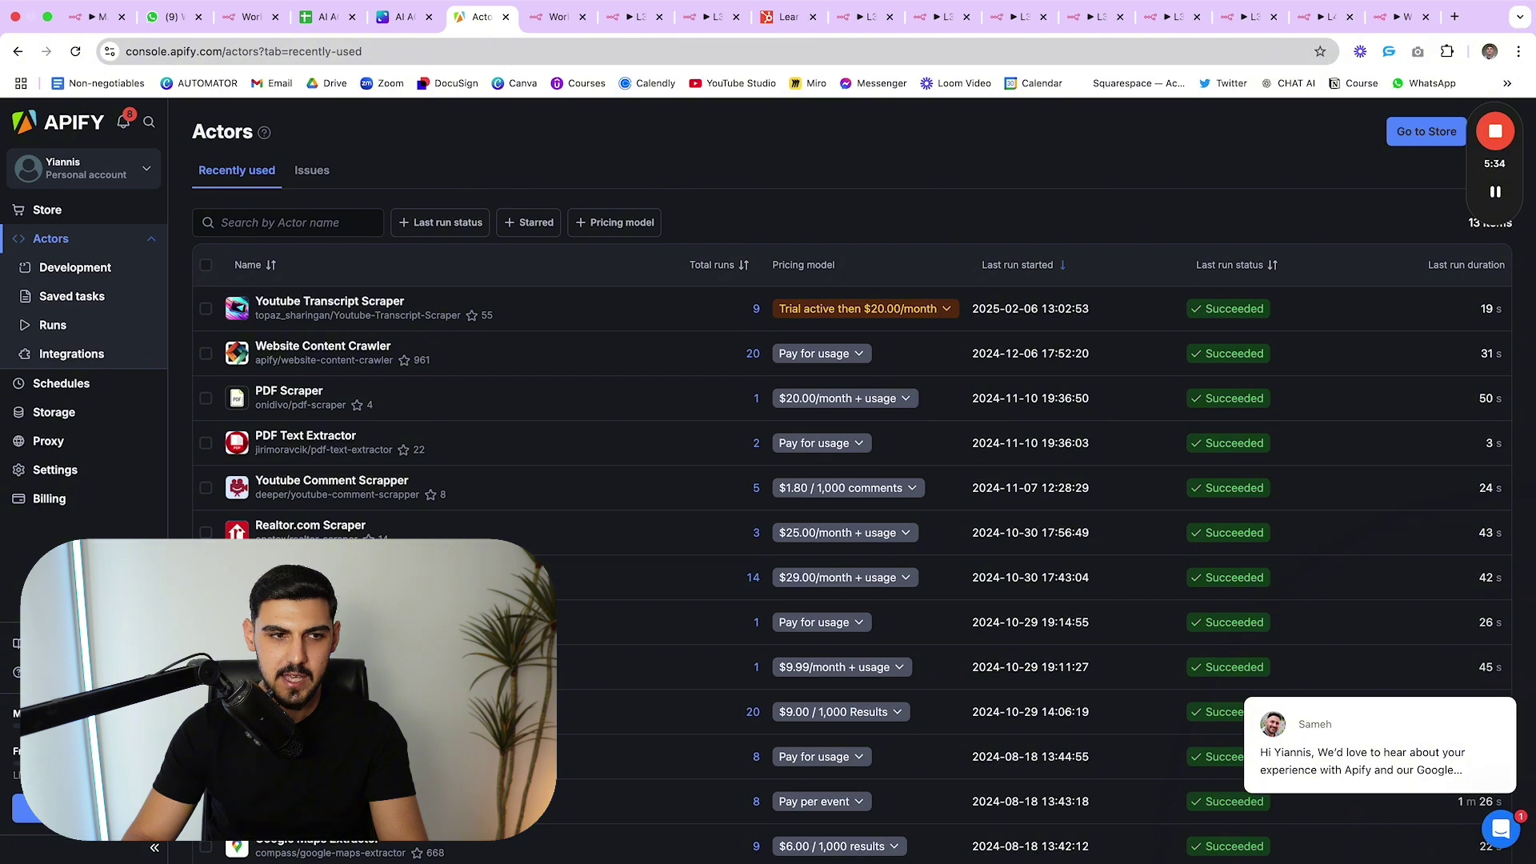
pyautogui.click(563, 23)
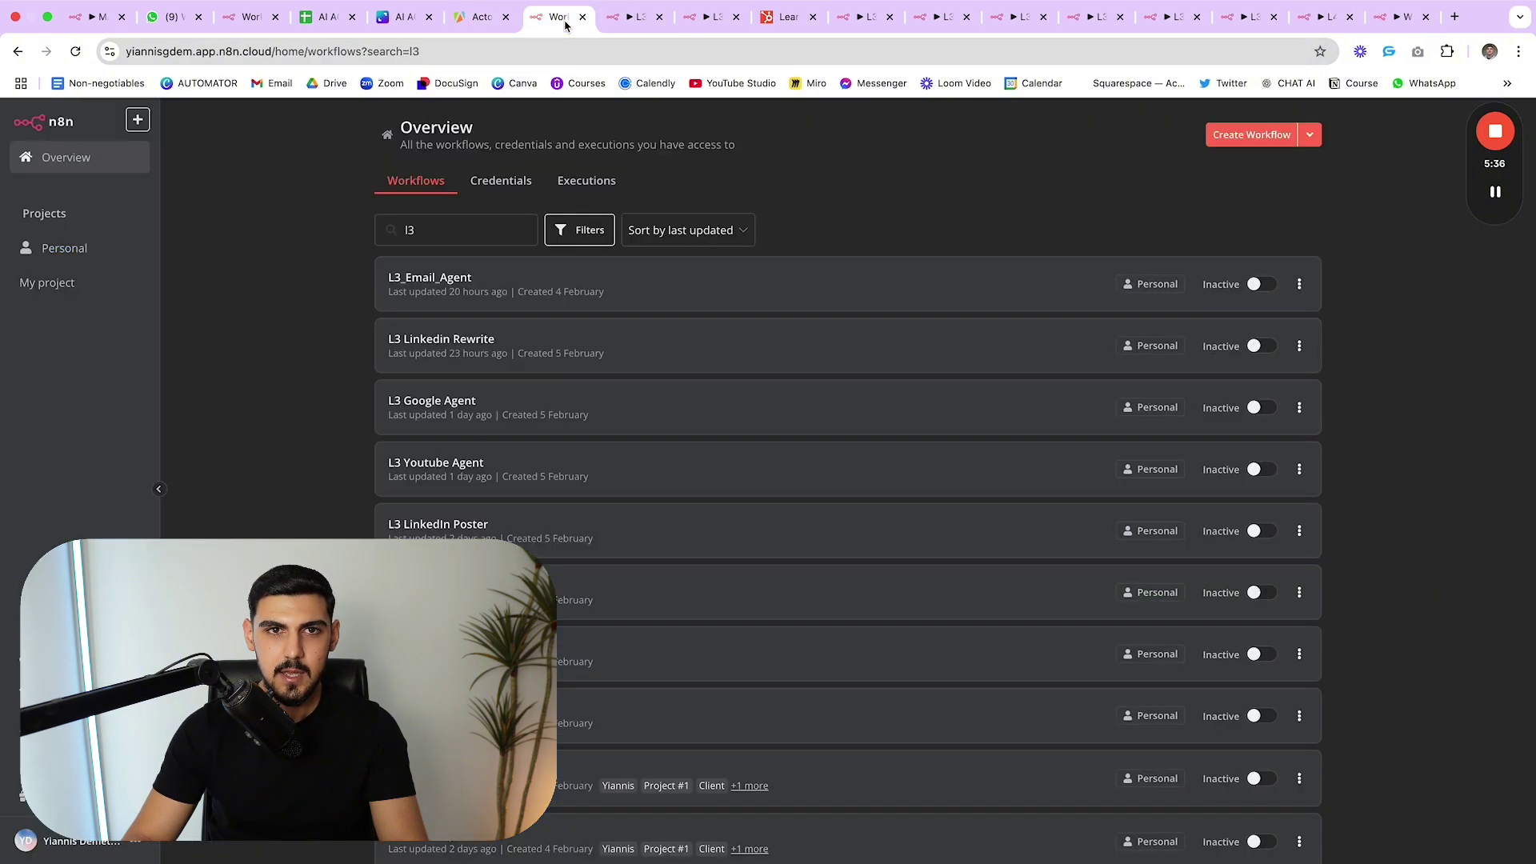
pyautogui.click(709, 17)
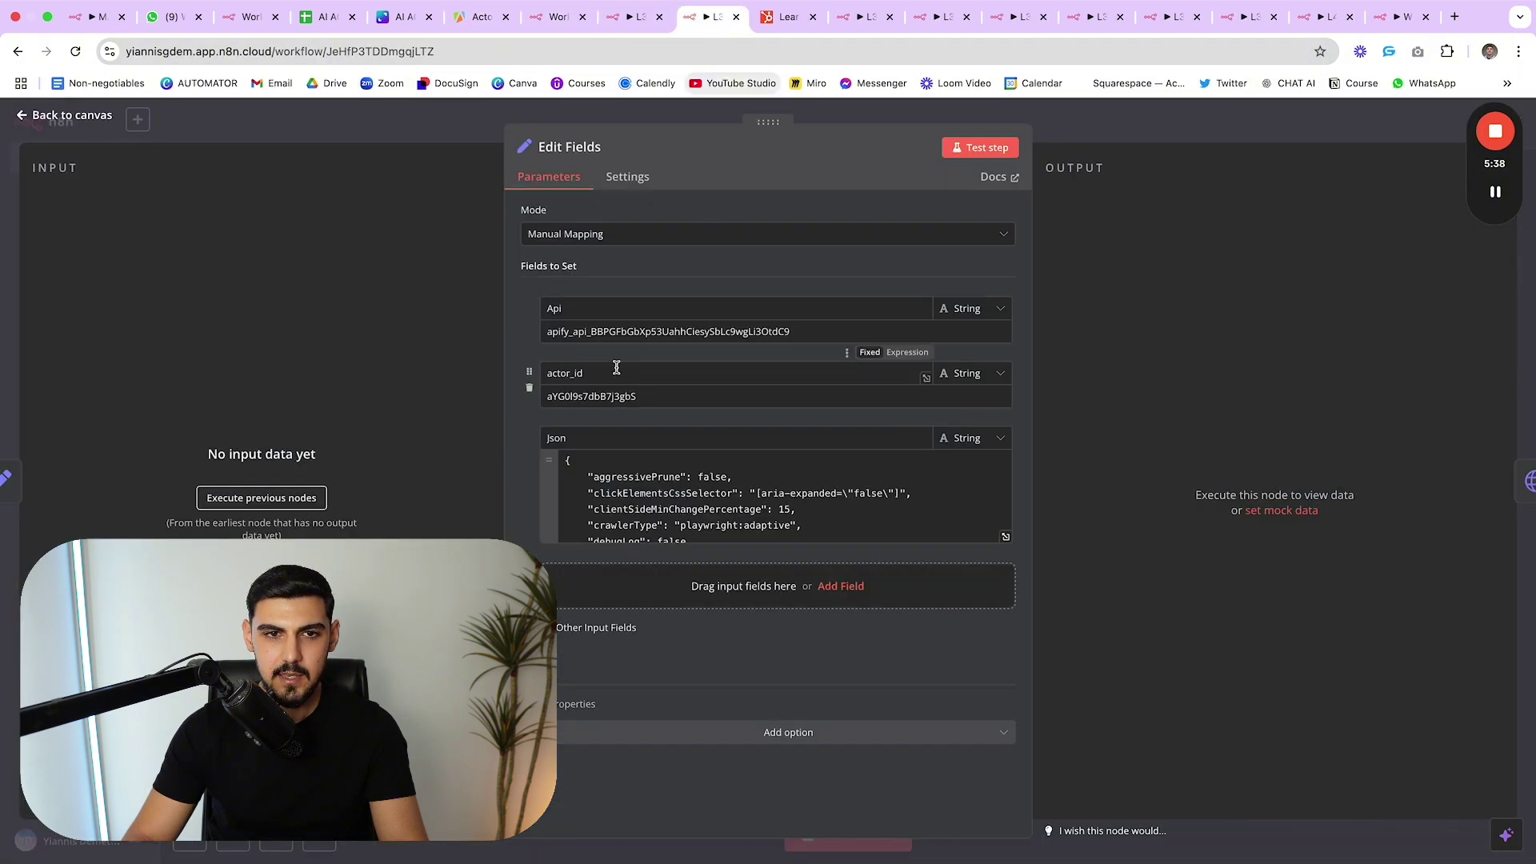
pyautogui.moveTo(643, 396); pyautogui.dragTo(545, 396)
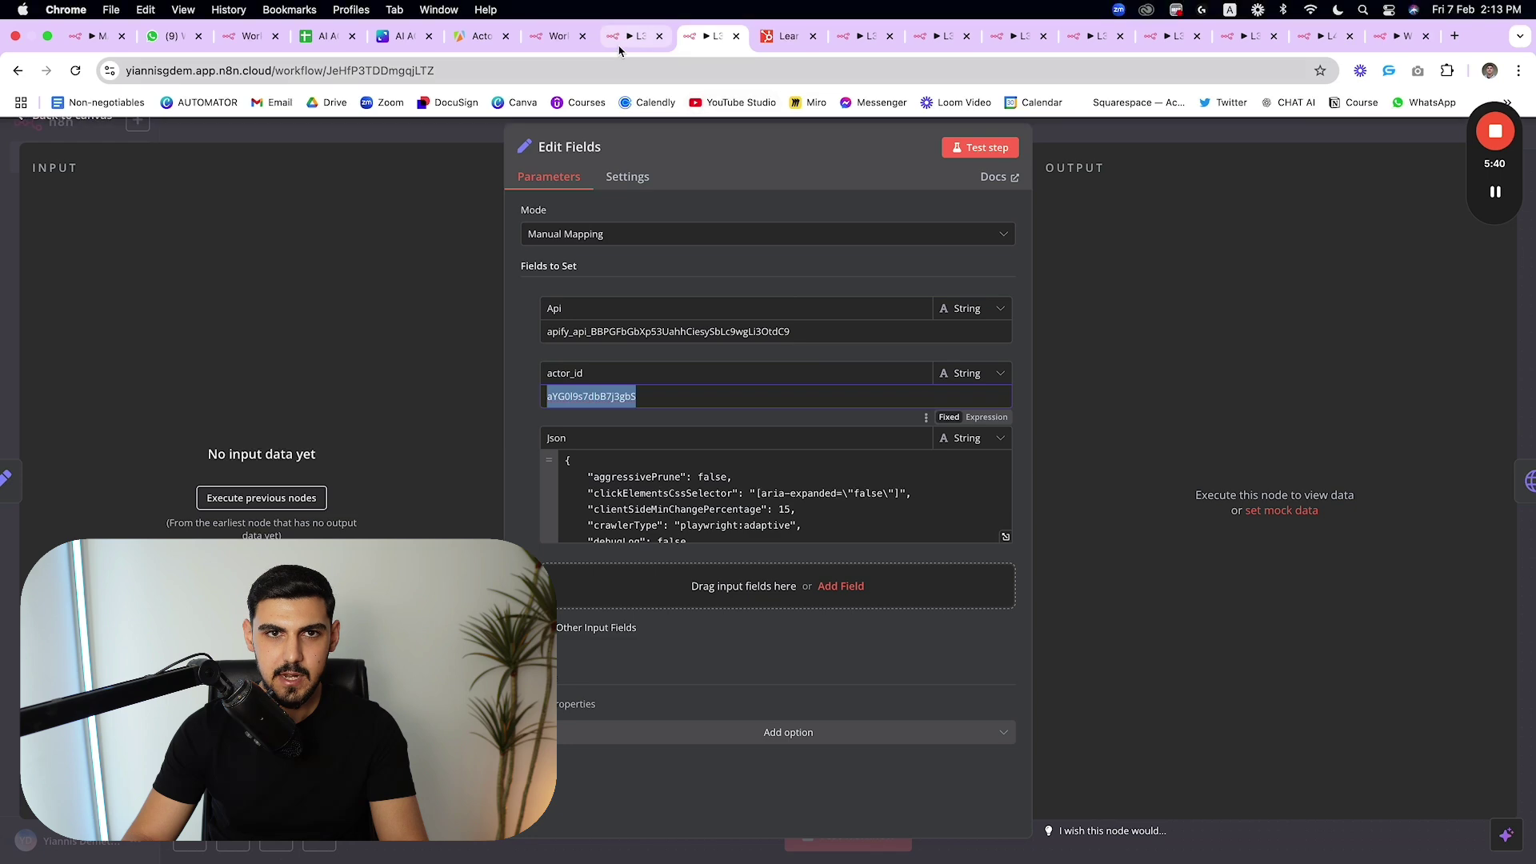
# - Switch to Apify, open the Youtube Transcript Scraper actor and highlight the actor ID in its page address
pyautogui.click(632, 35)
pyautogui.click(557, 35)
pyautogui.click(481, 35)
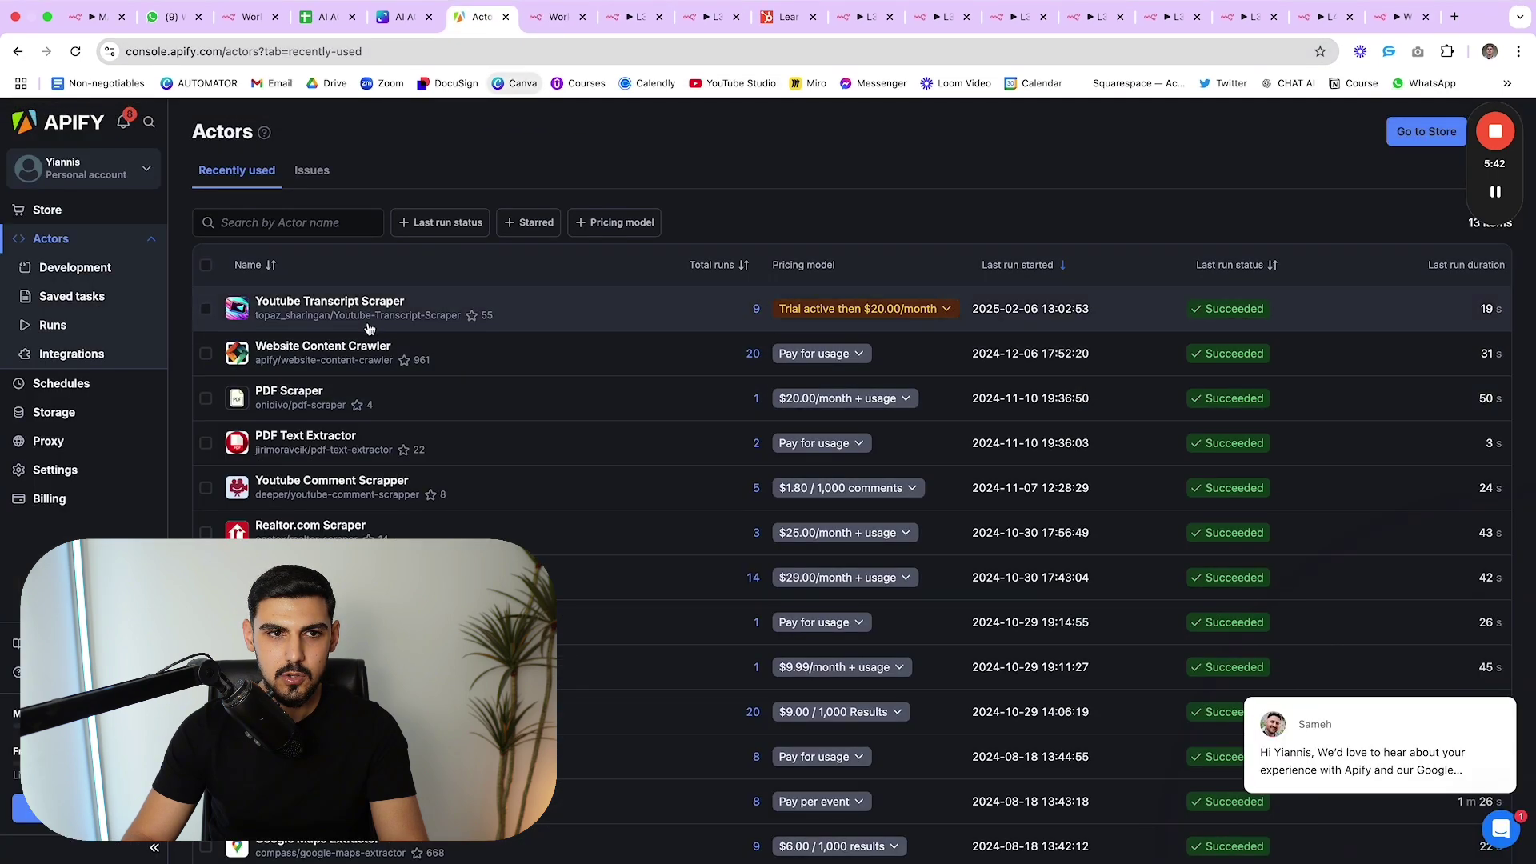
pyautogui.click(344, 310)
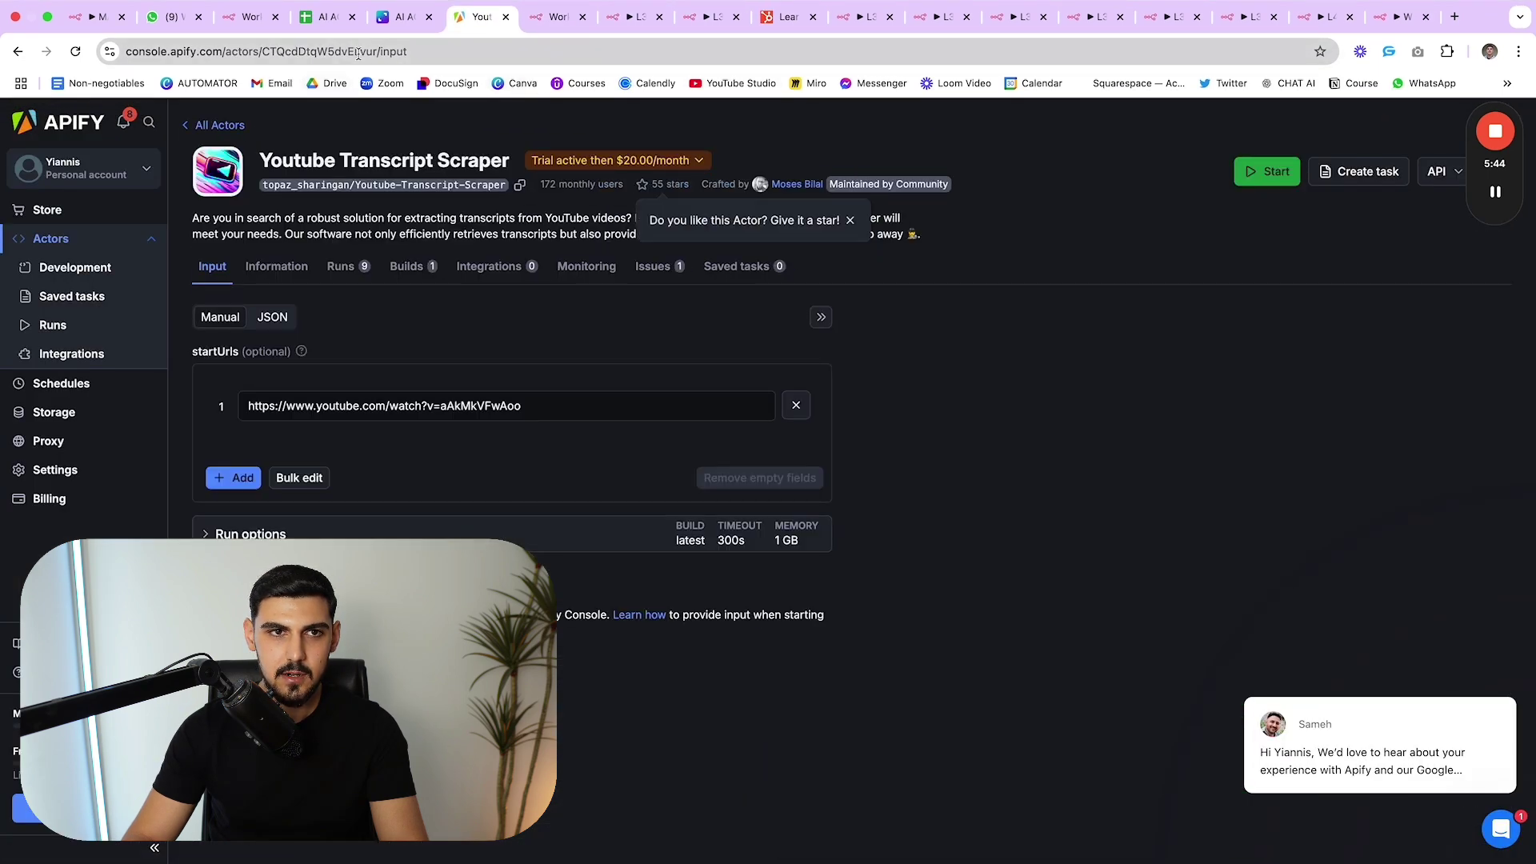
pyautogui.moveTo(376, 52); pyautogui.dragTo(266, 54)
pyautogui.click(921, 358)
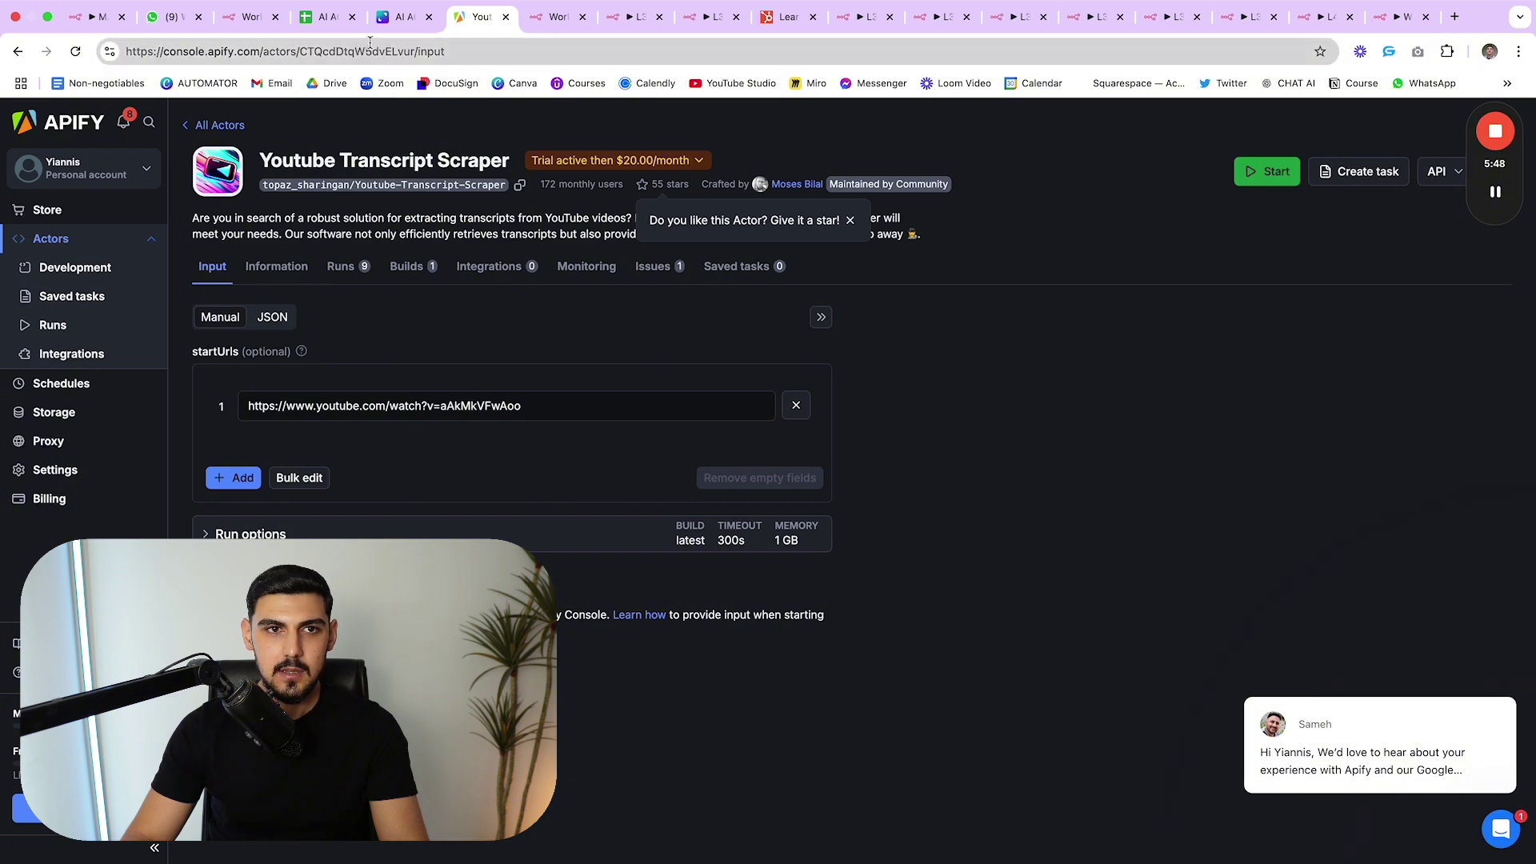
pyautogui.moveTo(414, 51); pyautogui.dragTo(334, 54)
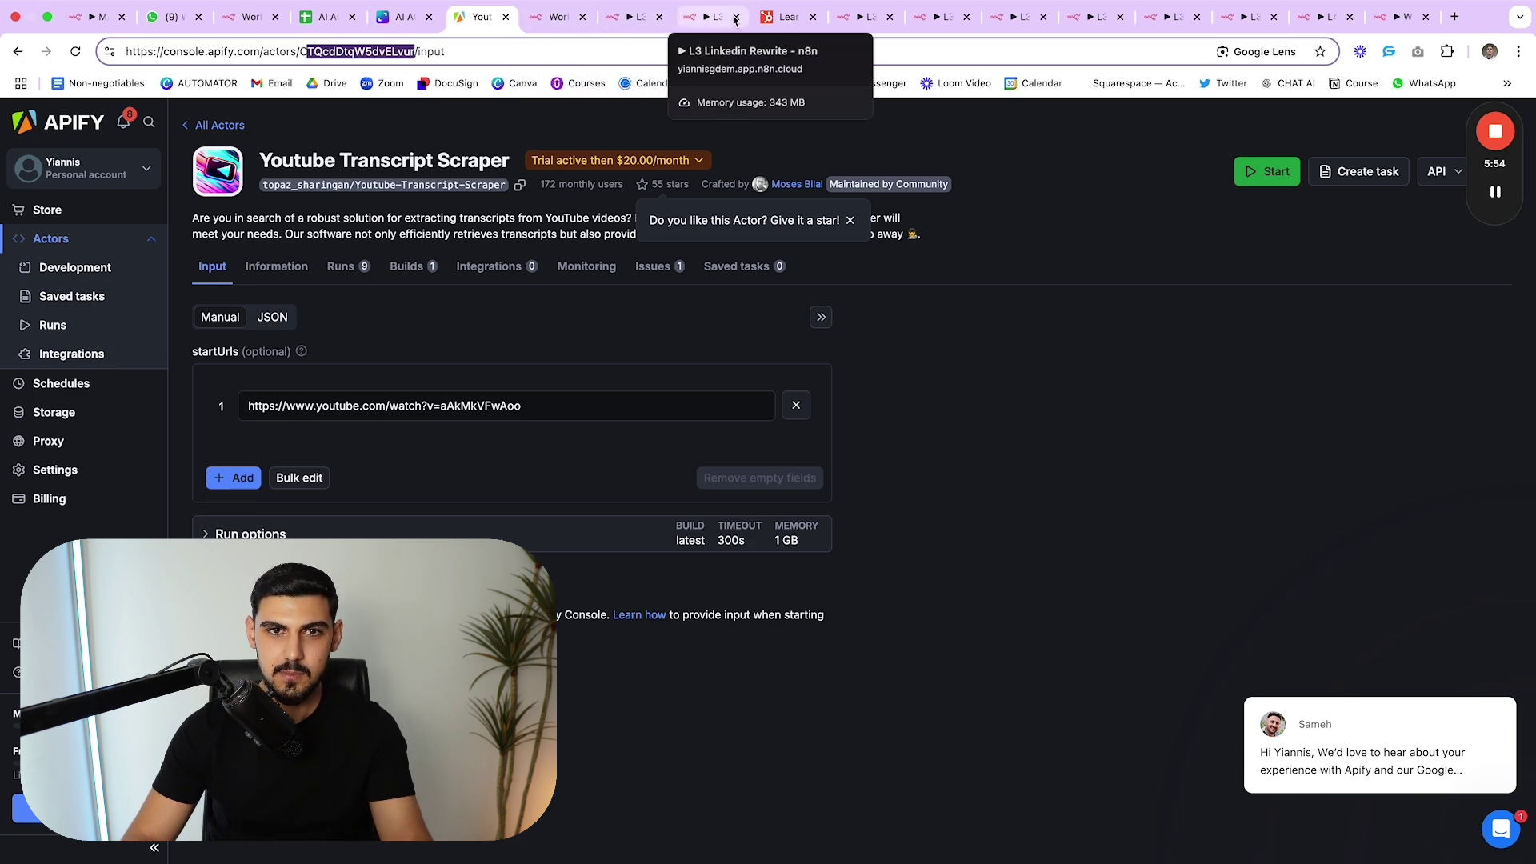
# - Return to the L3 Linkedin Rewrite workflow and examine the Json field's contents in the Edit Fields node
pyautogui.click(699, 18)
pyautogui.scroll(-5, 703, 504)
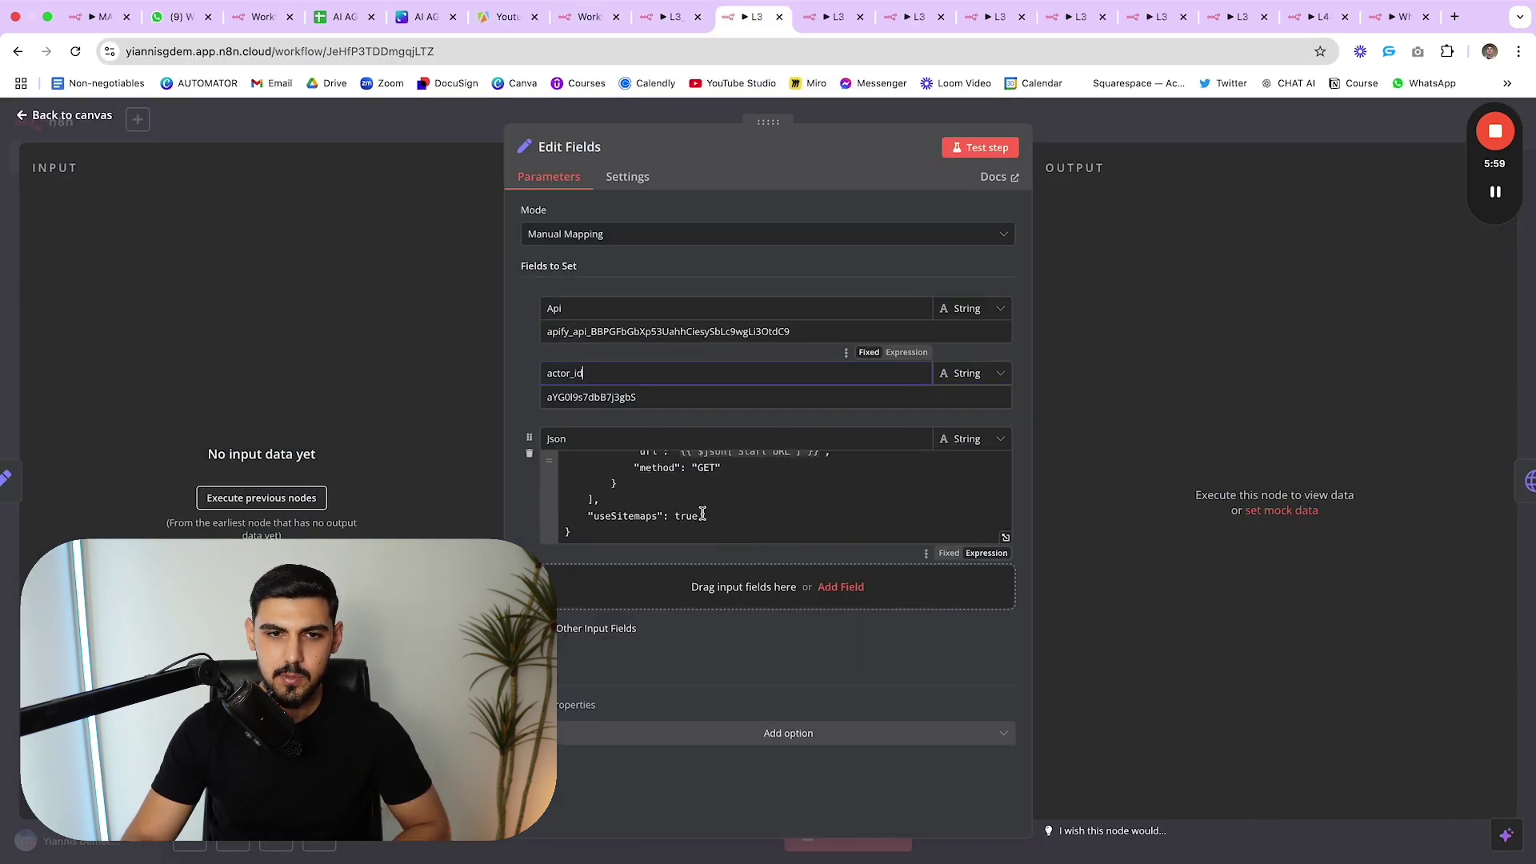
pyautogui.moveTo(629, 528); pyautogui.dragTo(559, 440)
pyautogui.click(642, 426)
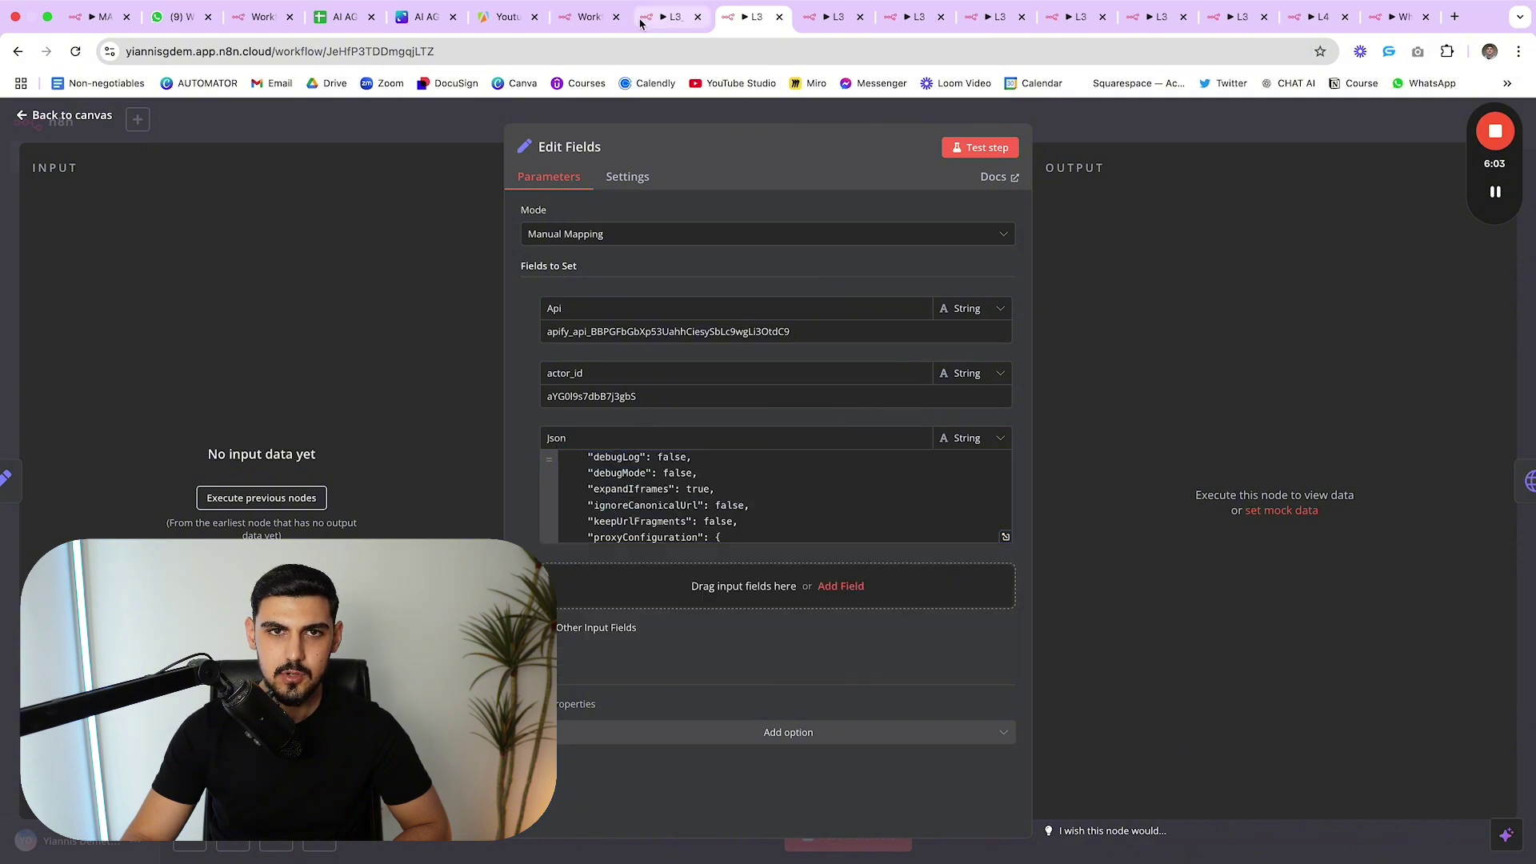
# - In Apify, view the input of the Youtube Transcript Scraper and of the Website Content Crawler as JSON
pyautogui.click(506, 18)
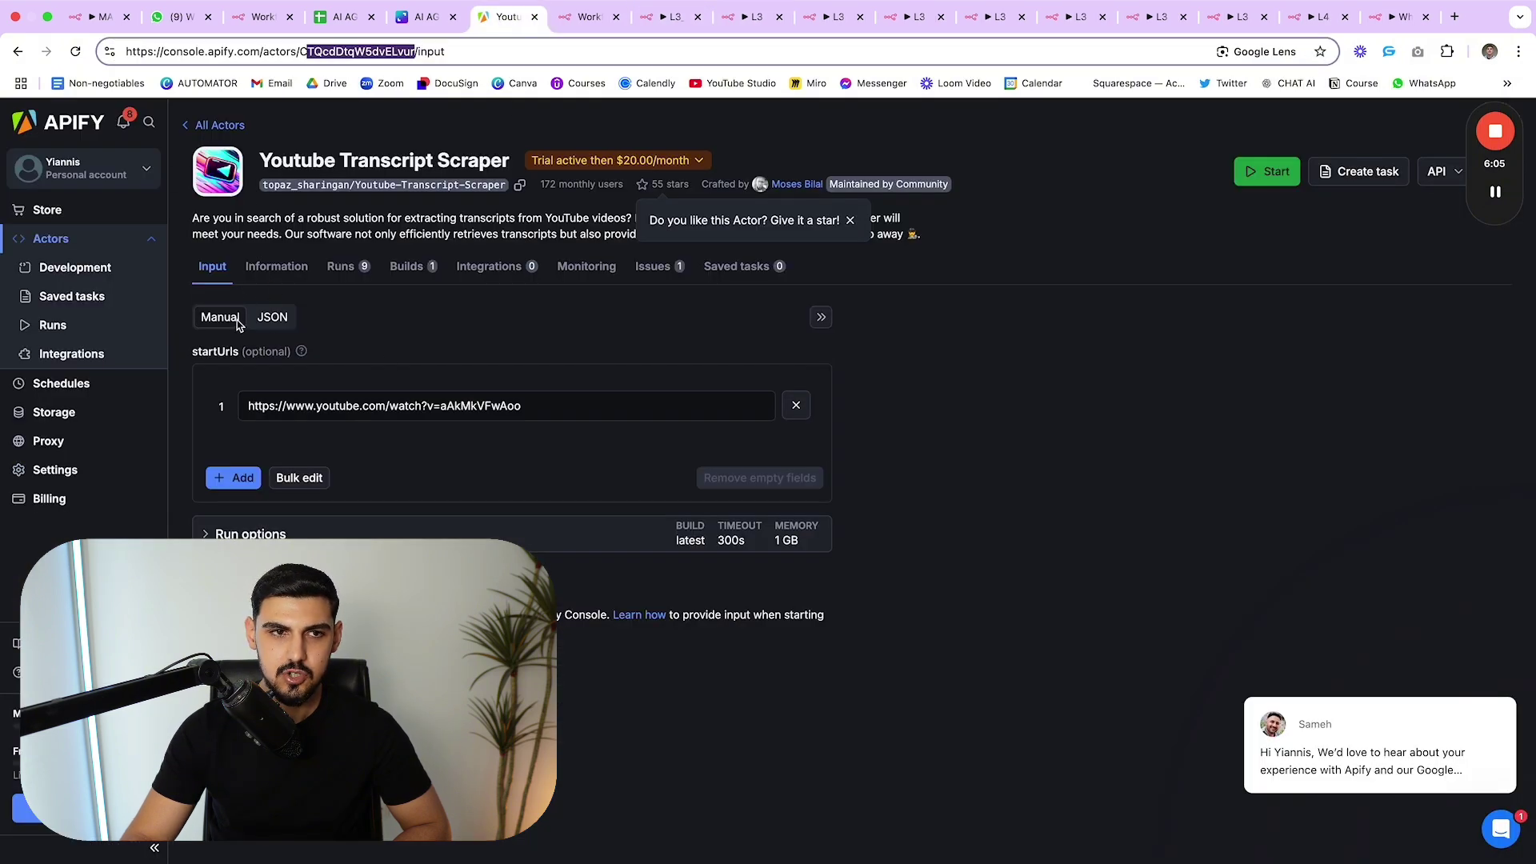
pyautogui.click(274, 318)
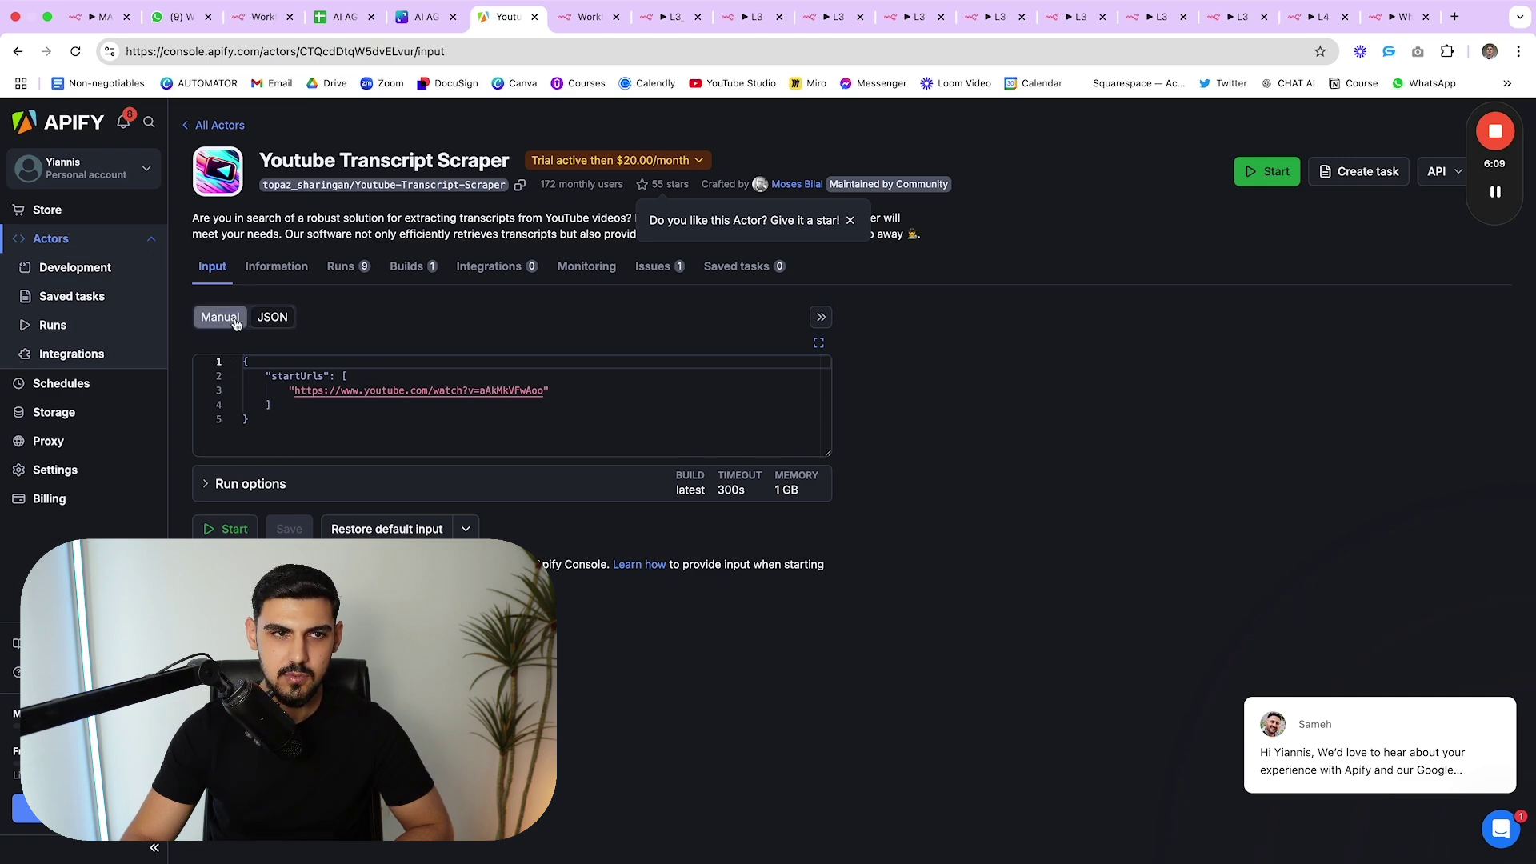
pyautogui.click(76, 240)
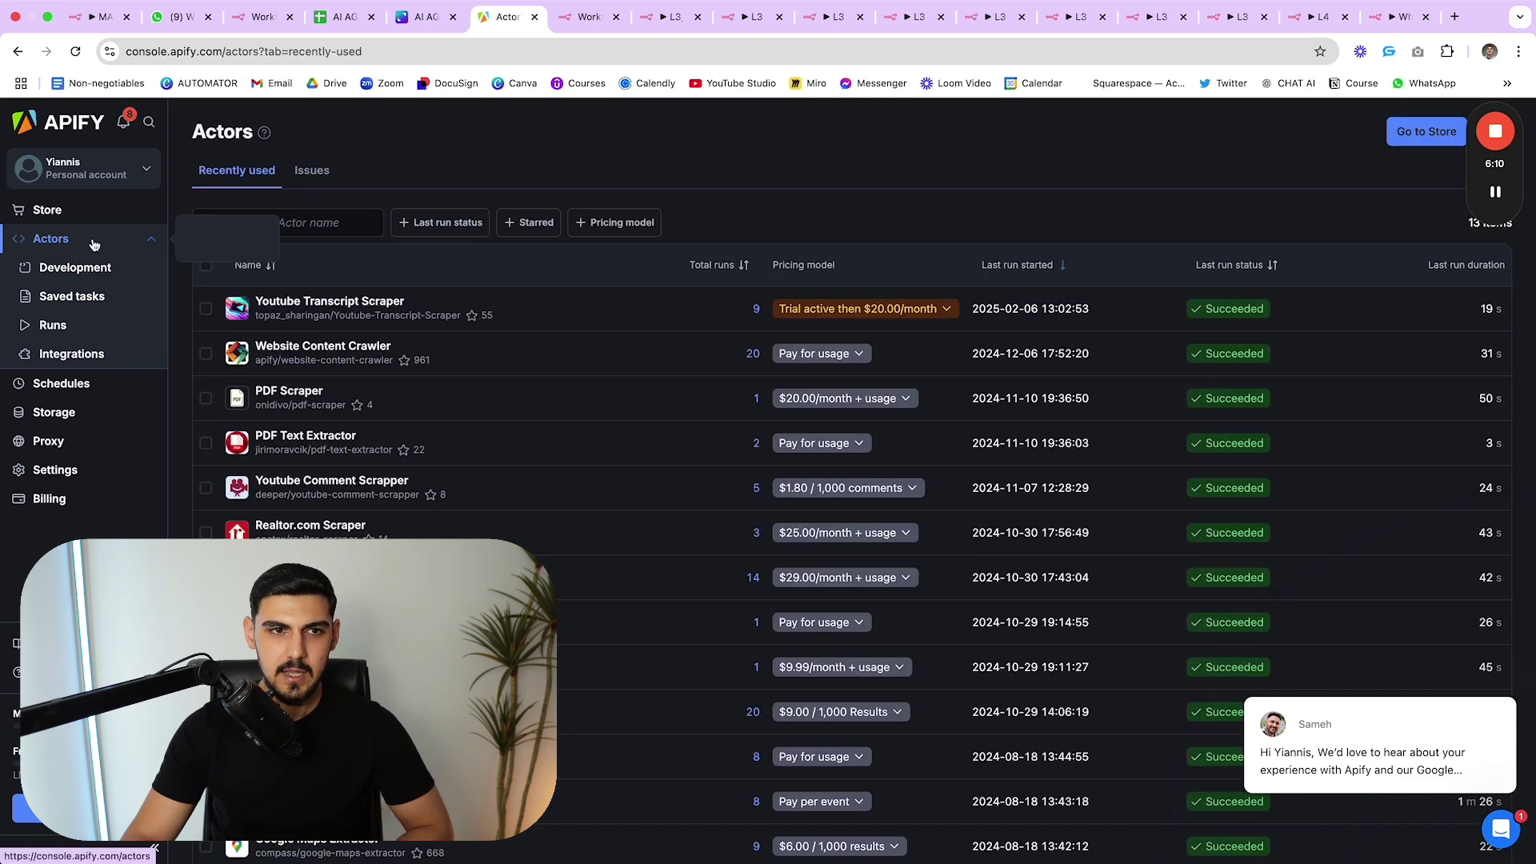
pyautogui.click(323, 348)
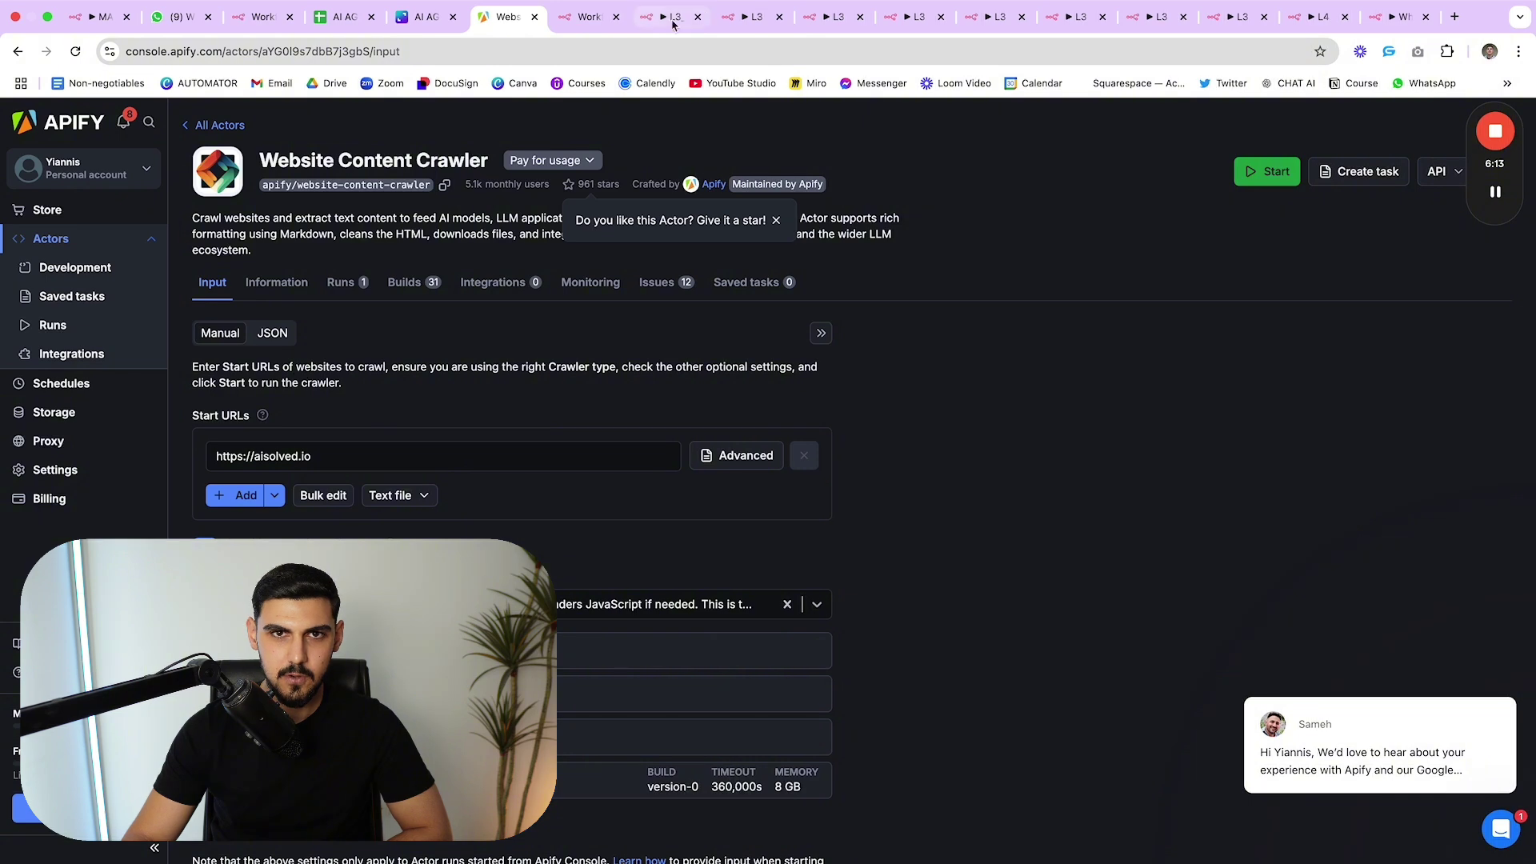
pyautogui.click(750, 17)
pyautogui.click(504, 17)
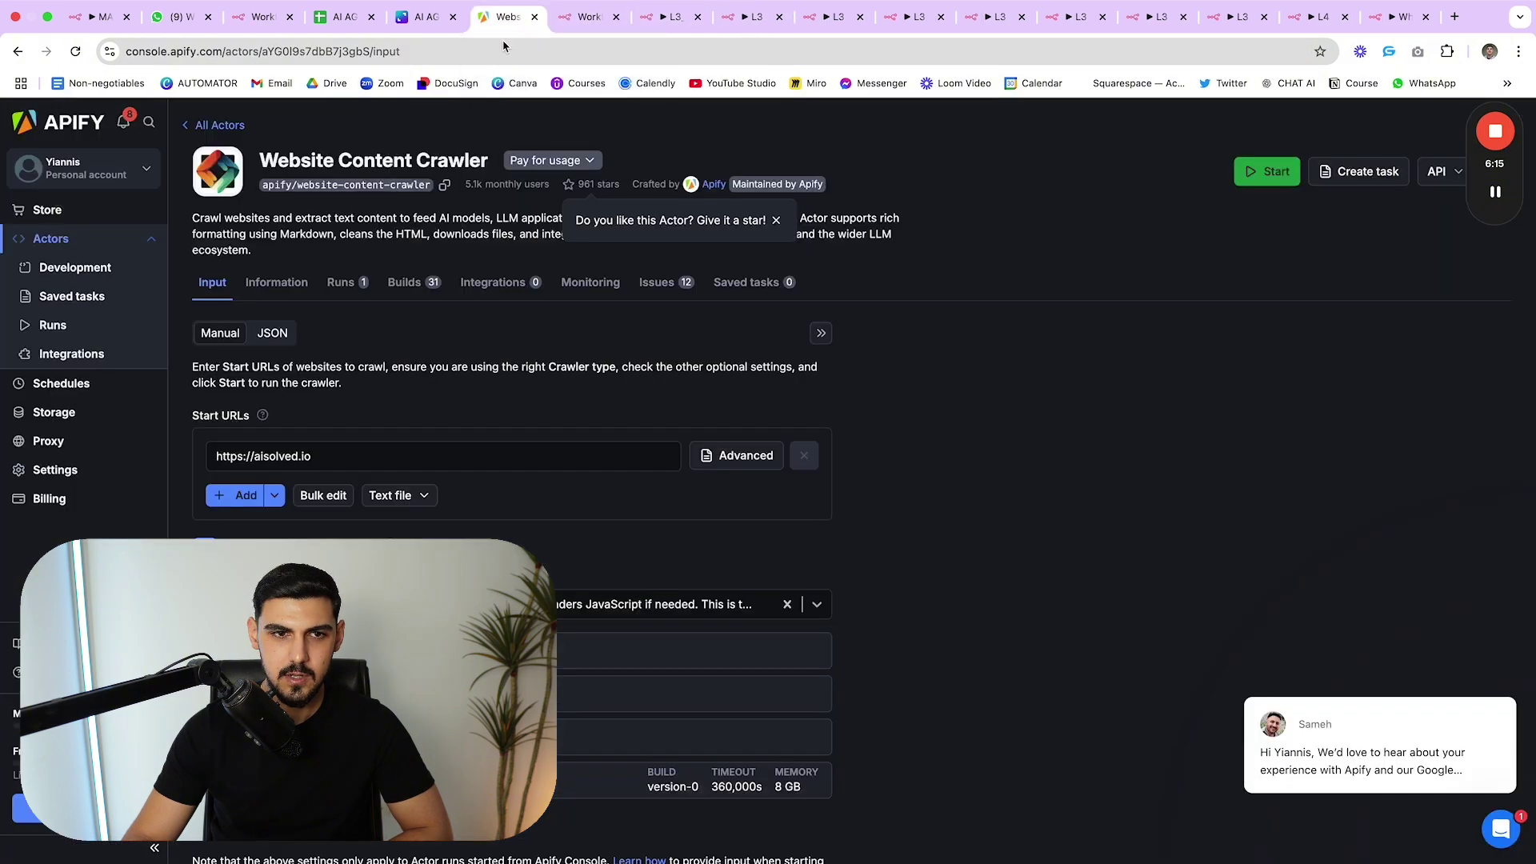
pyautogui.click(272, 333)
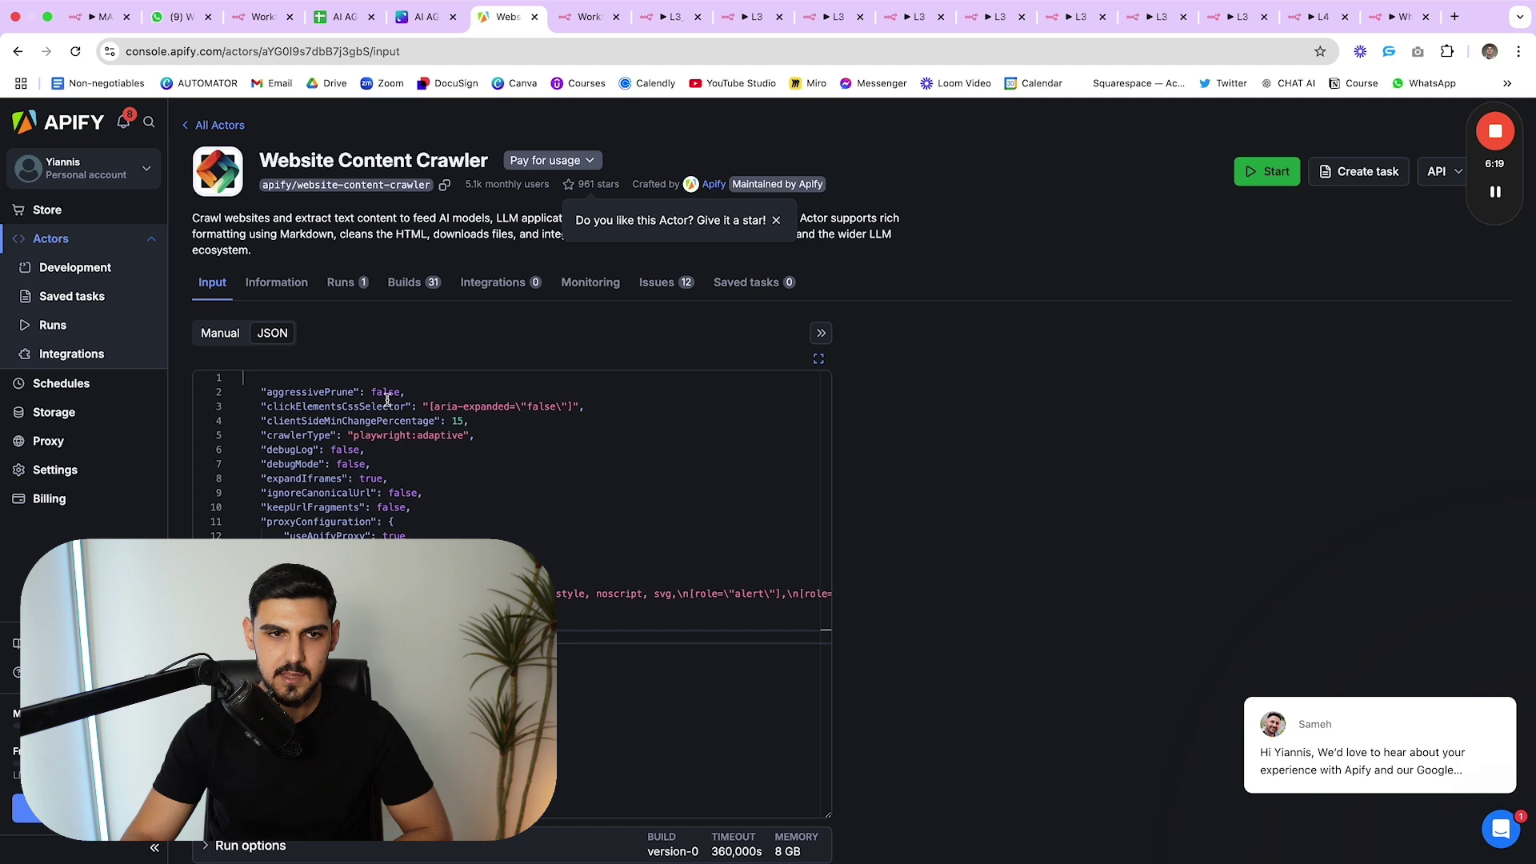
# - Back in the Edit Fields node, check the Start URL expression inside the Json field, then close the node
pyautogui.click(743, 37)
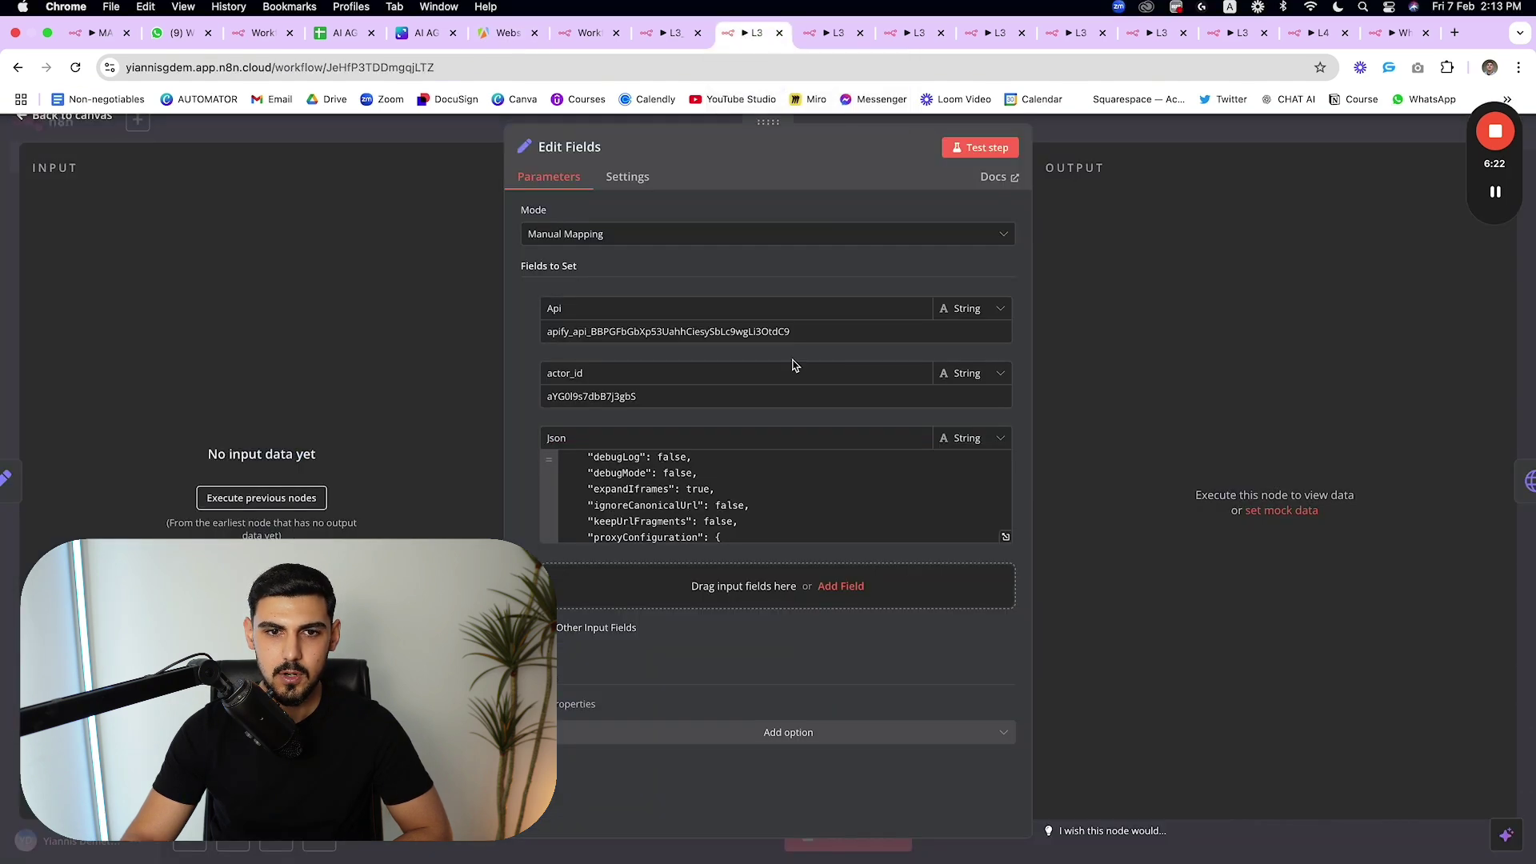
pyautogui.scroll(-5, 659, 491)
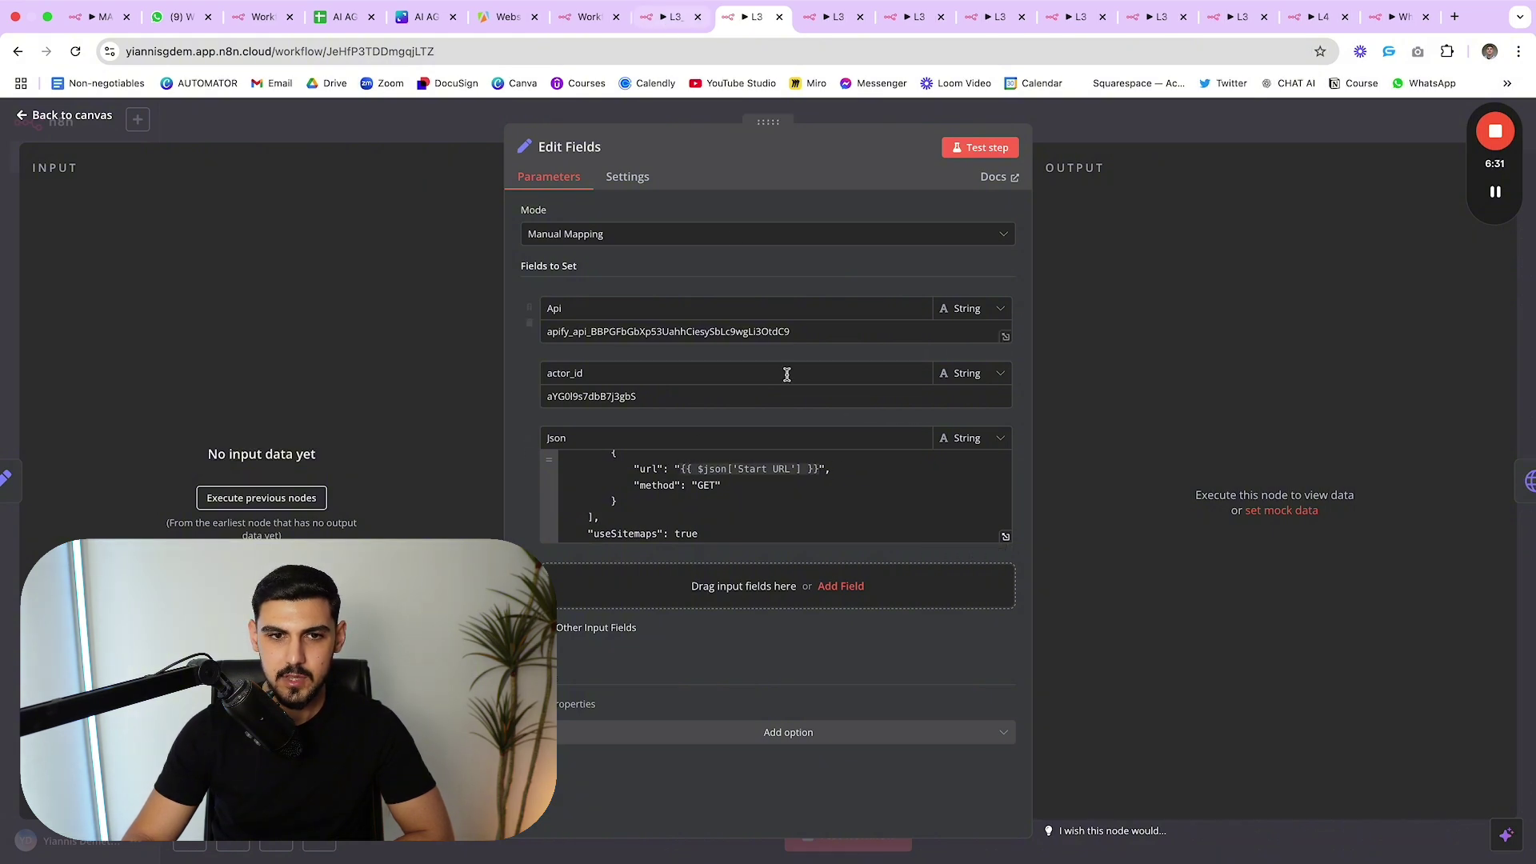
pyautogui.click(1069, 480)
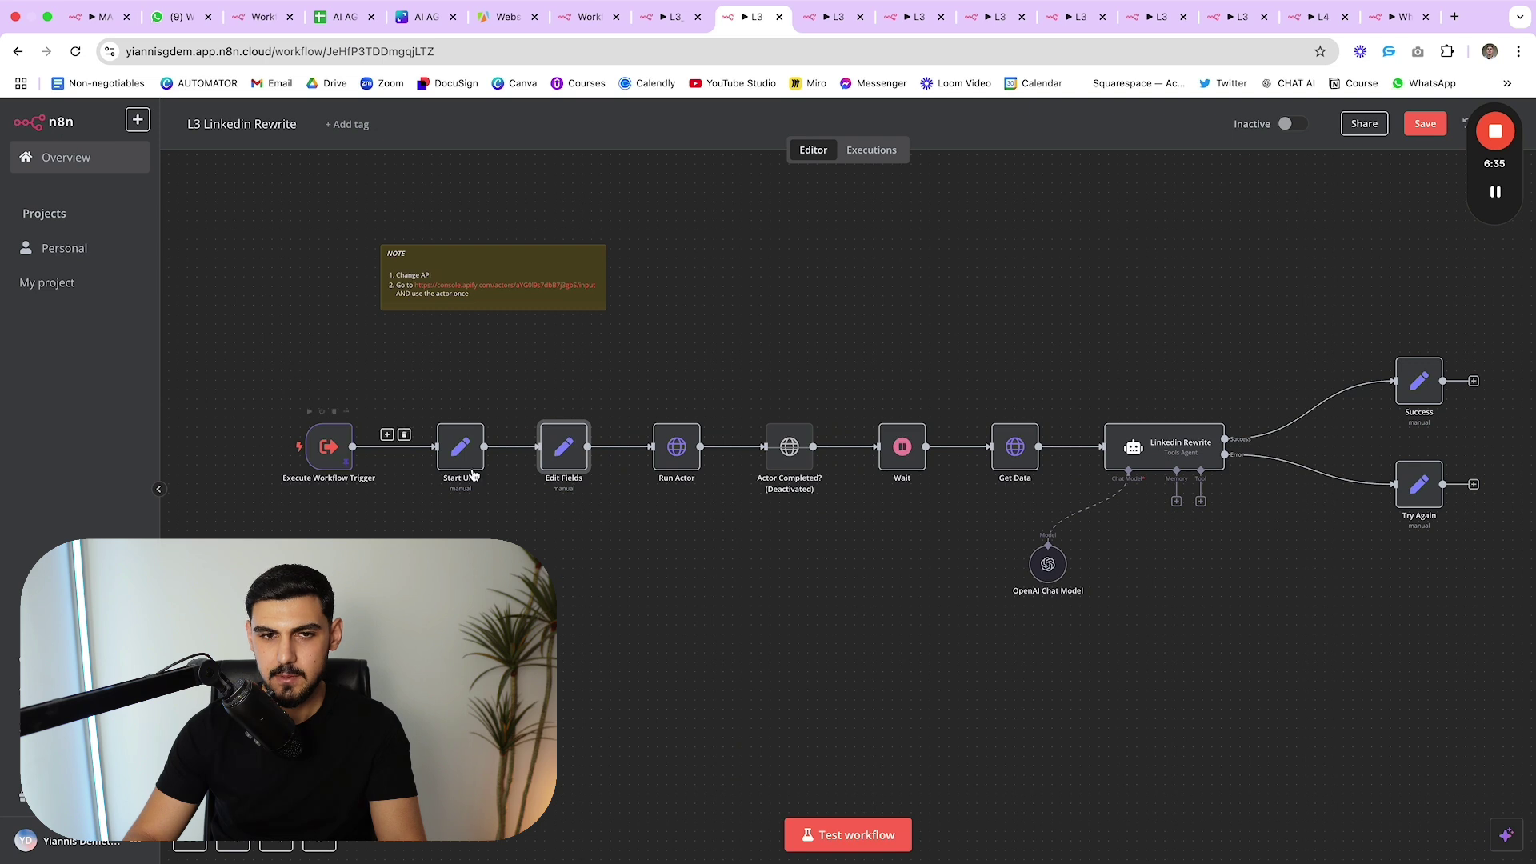
# - Open the Run Actor node and examine its request URL, highlighting the actor_id expression within it
pyautogui.doubleClick(671, 452)
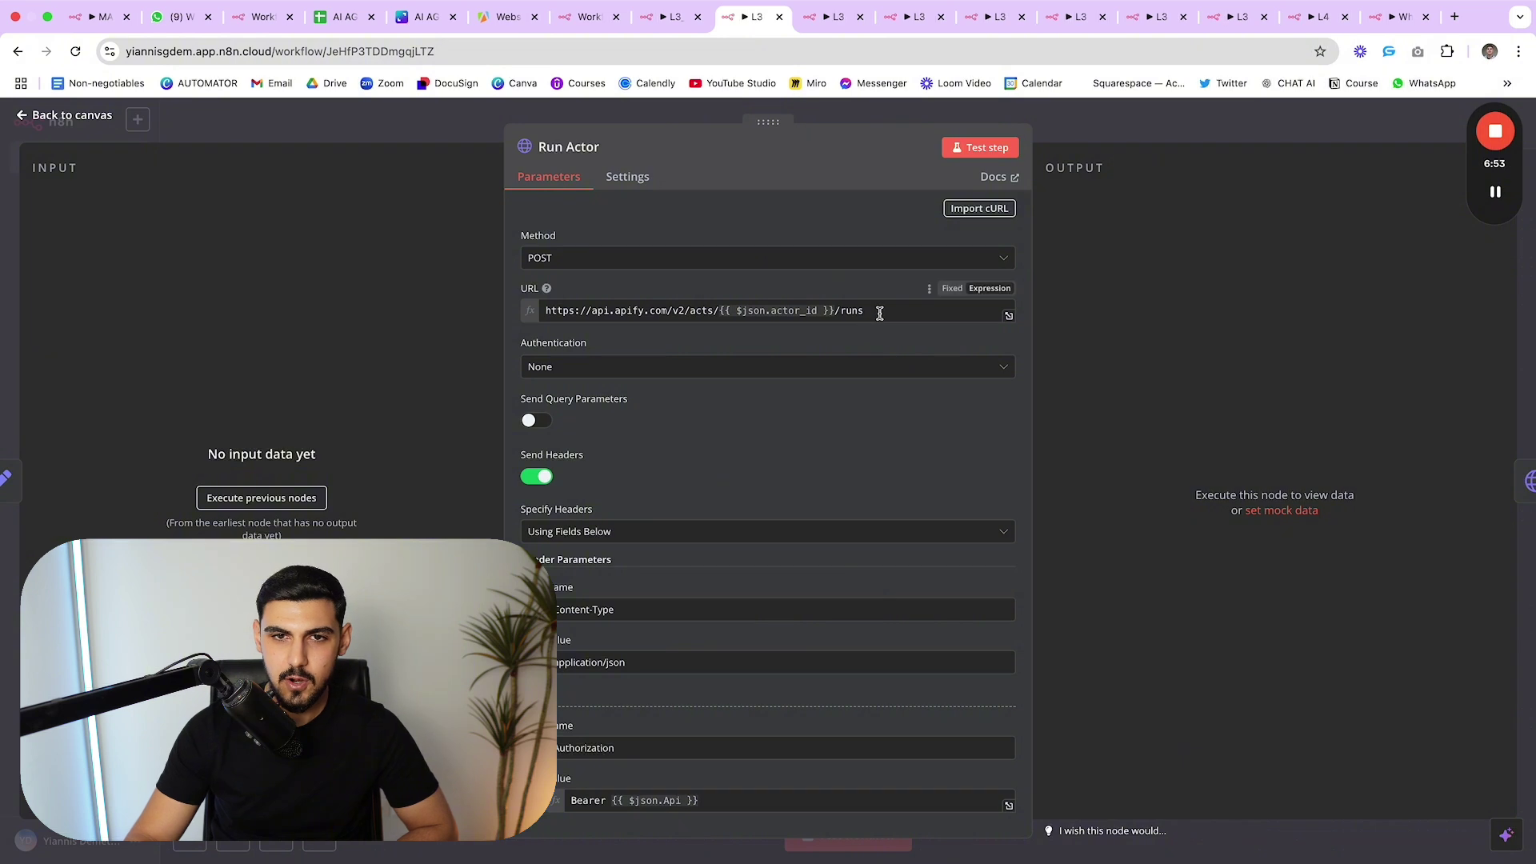
pyautogui.moveTo(878, 312); pyautogui.dragTo(540, 314)
pyautogui.click(717, 289)
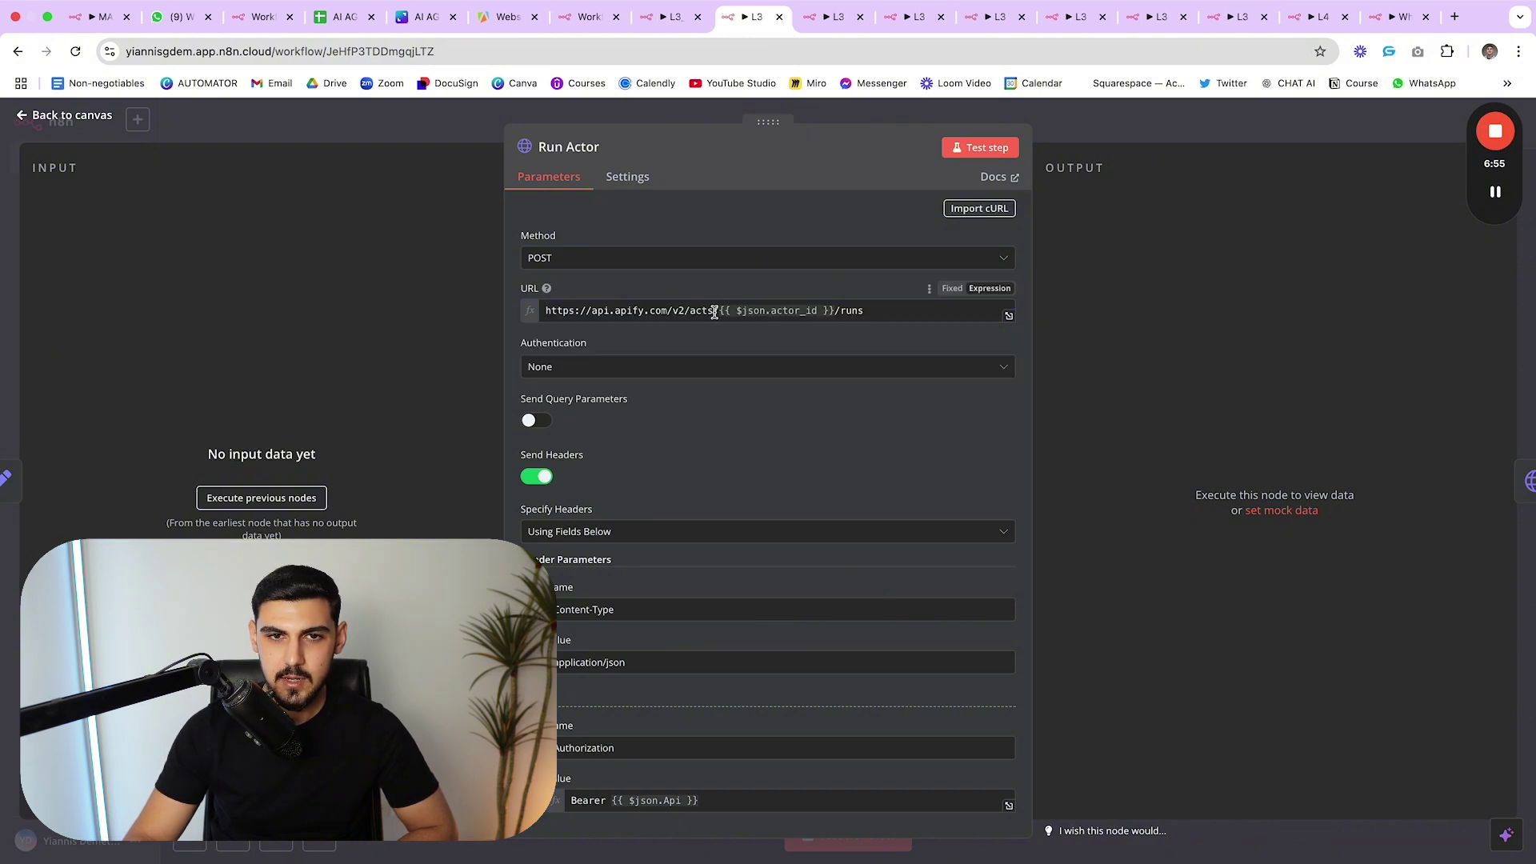
pyautogui.moveTo(719, 312); pyautogui.dragTo(832, 313)
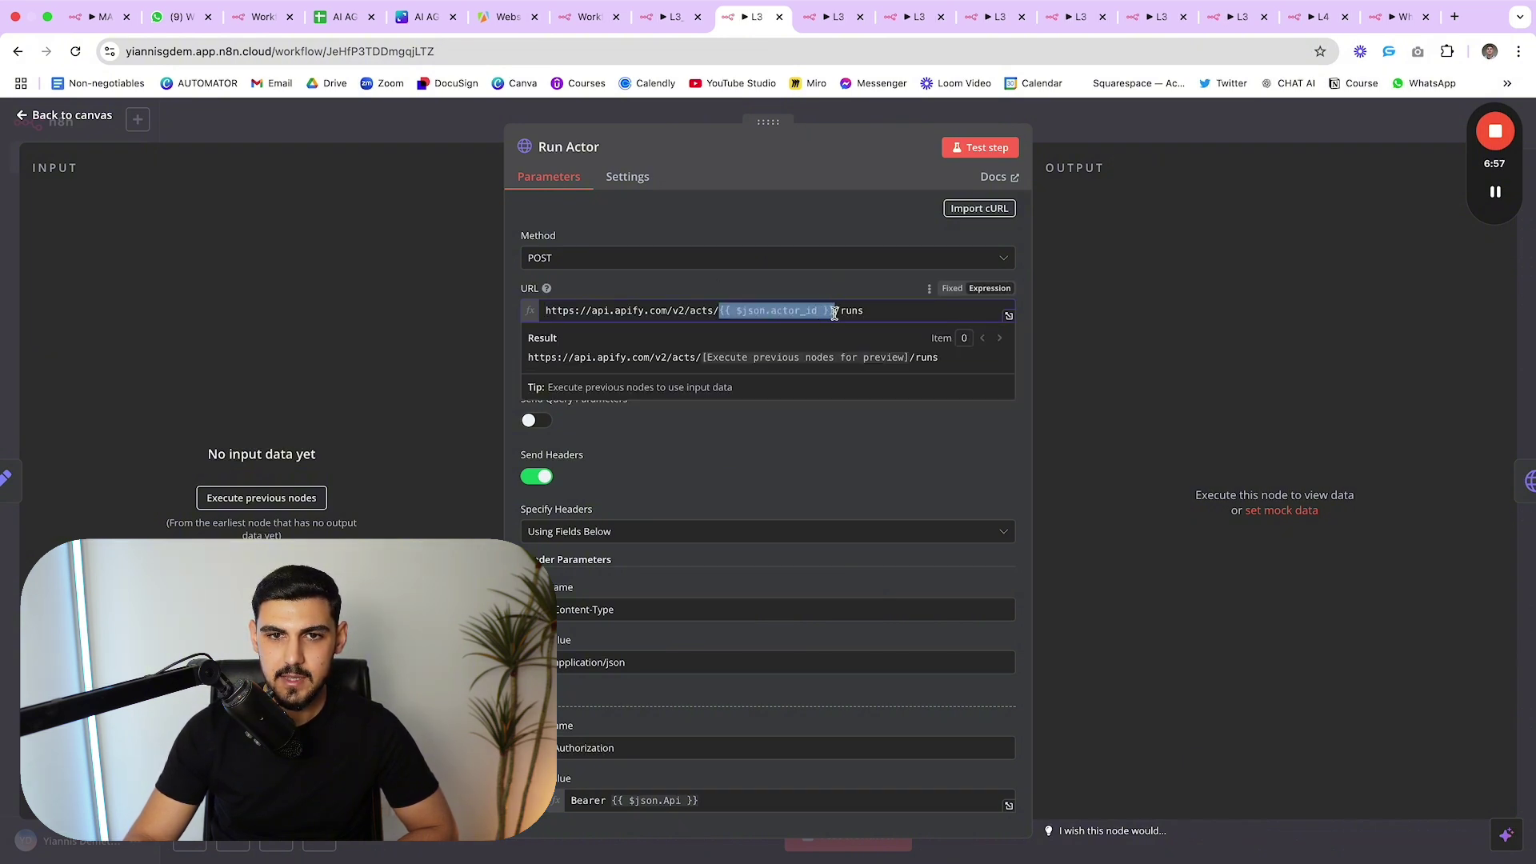
pyautogui.click(895, 312)
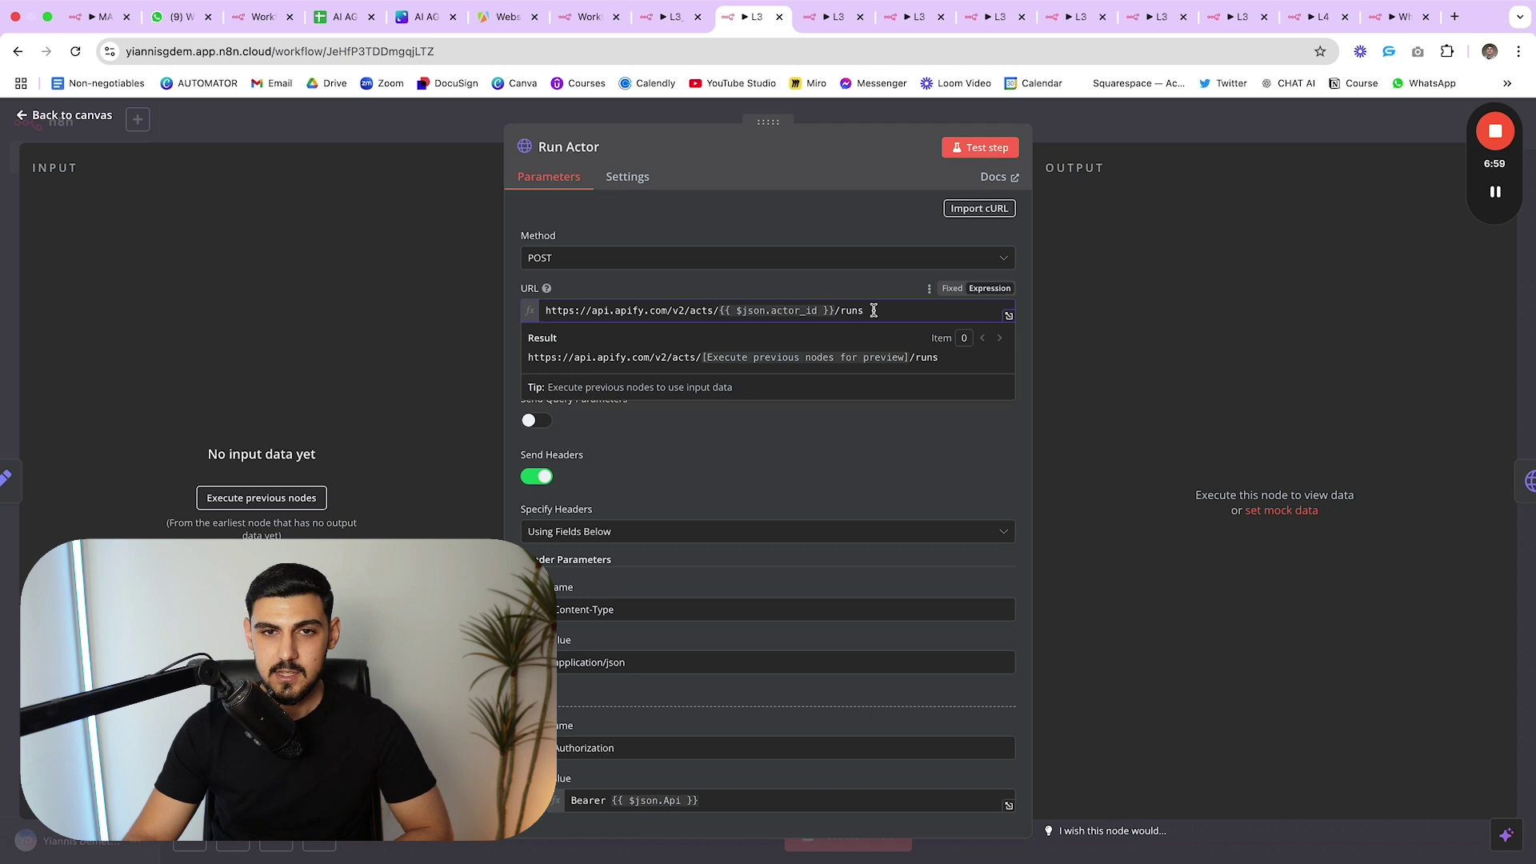
pyautogui.click(870, 295)
# - Review the Run Actor node's header parameters, Bearer authorization expression and JSON body, then briefly recheck the Edit Fields node
pyautogui.scroll(-2, 774, 418)
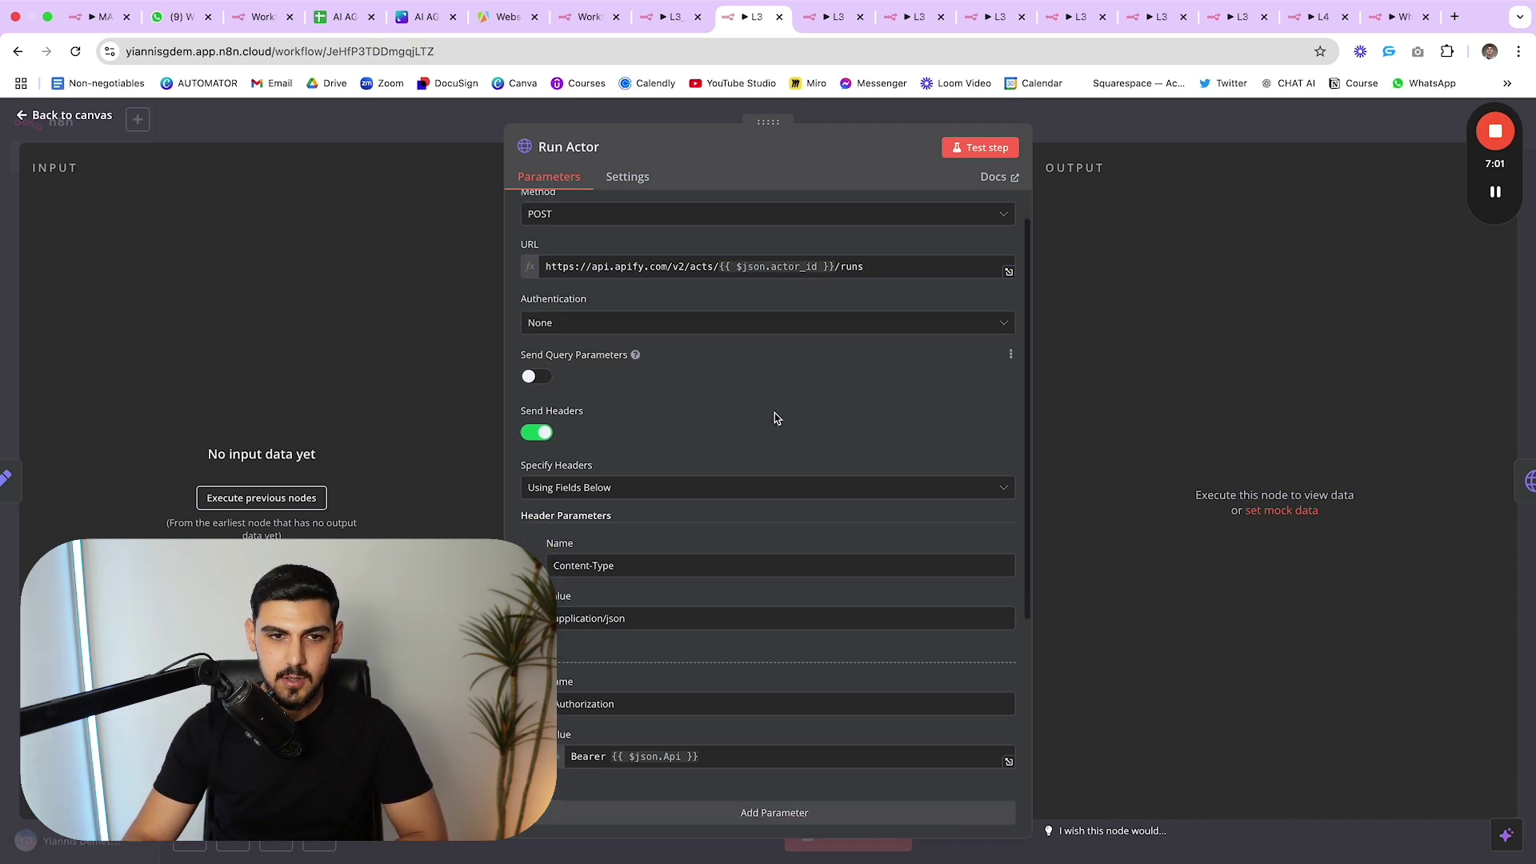
pyautogui.scroll(-1, 672, 425)
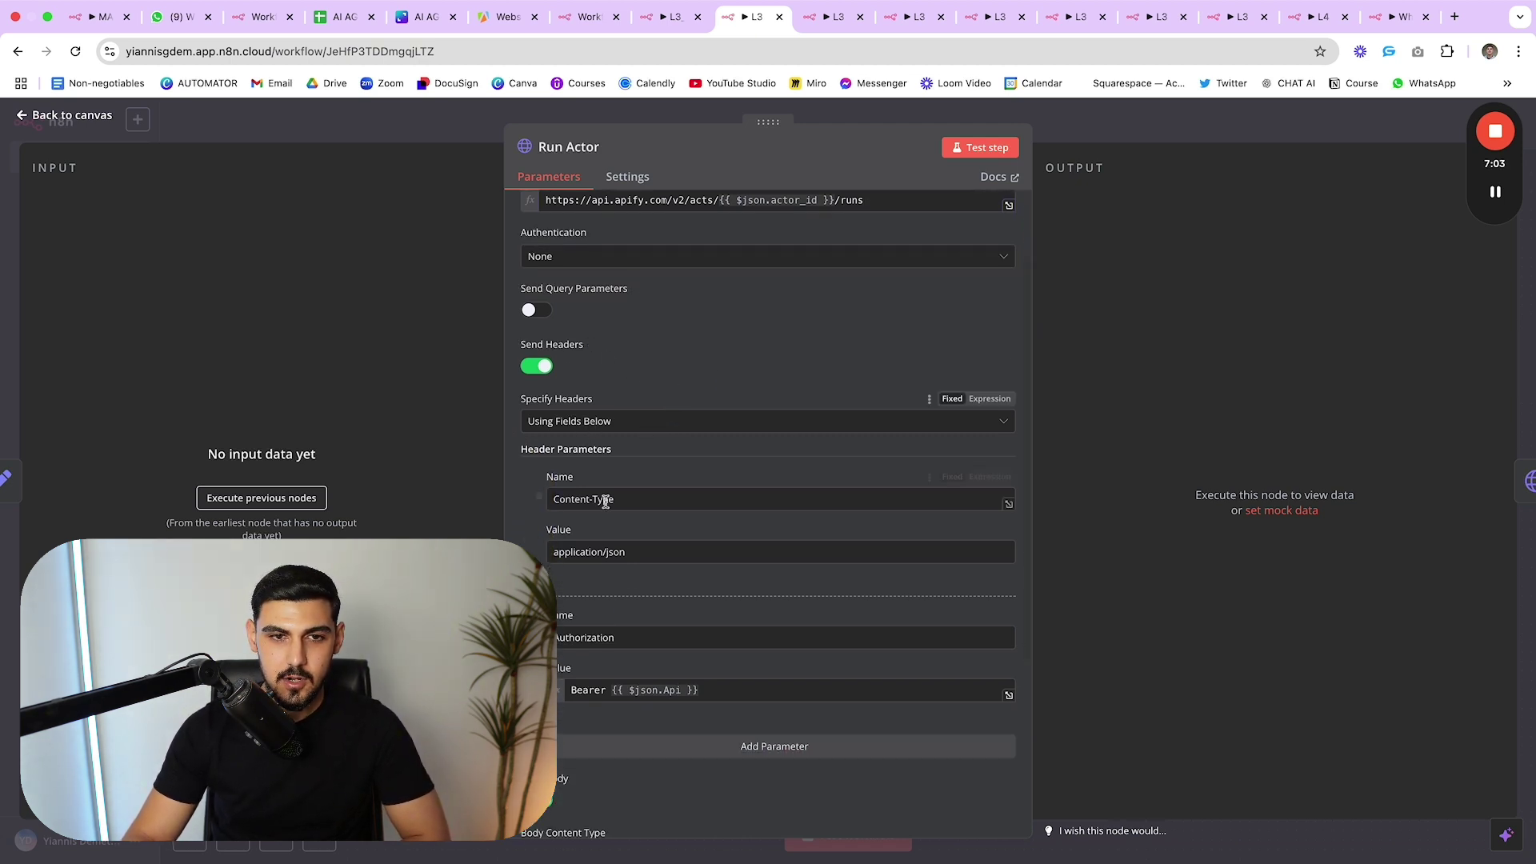
pyautogui.scroll(-2, 651, 552)
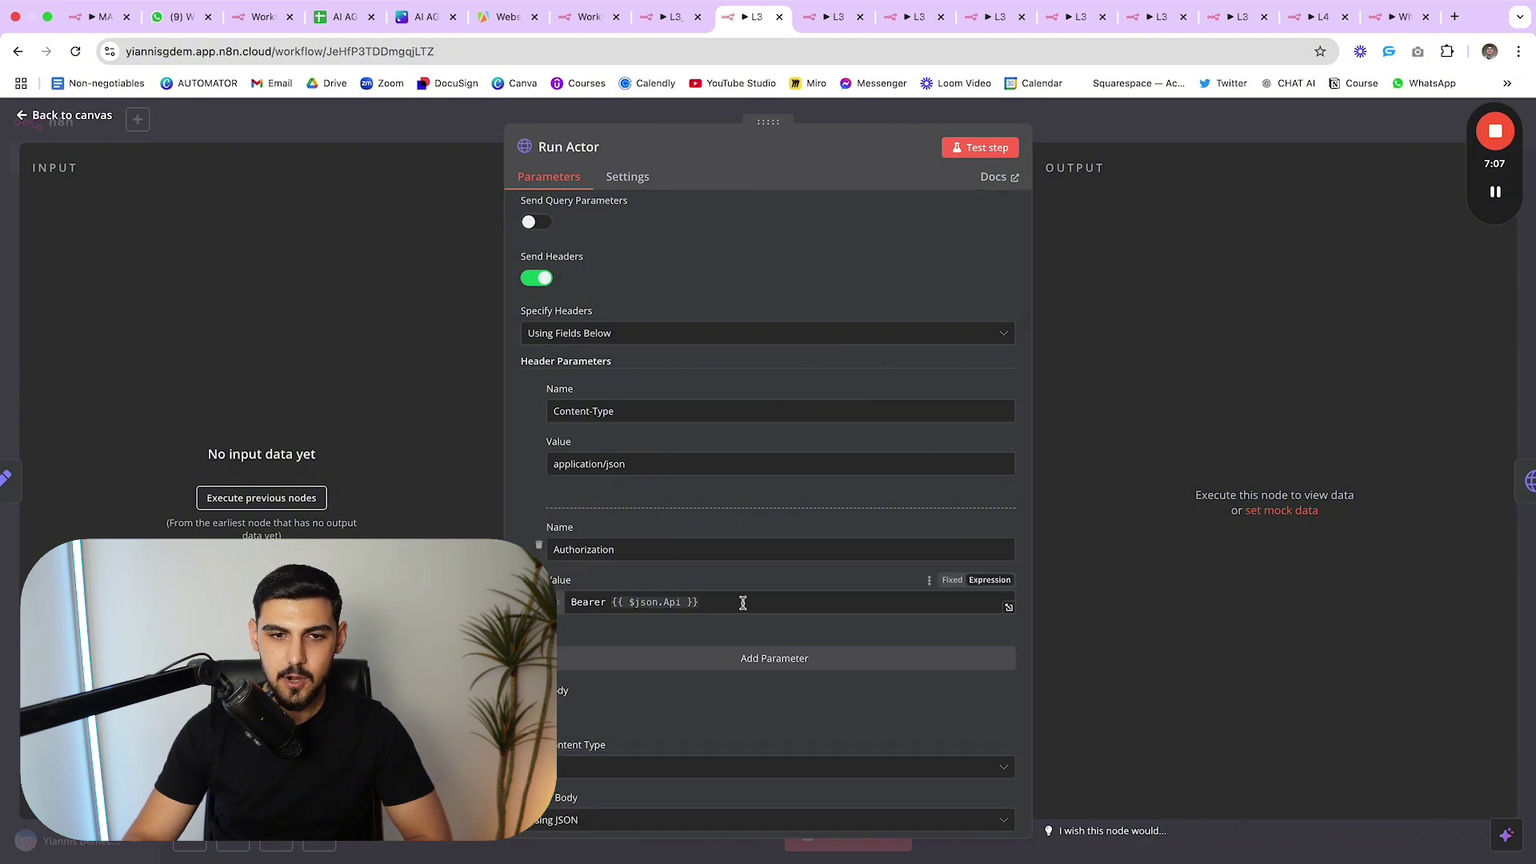
pyautogui.moveTo(742, 602); pyautogui.dragTo(632, 605)
pyautogui.click(632, 589)
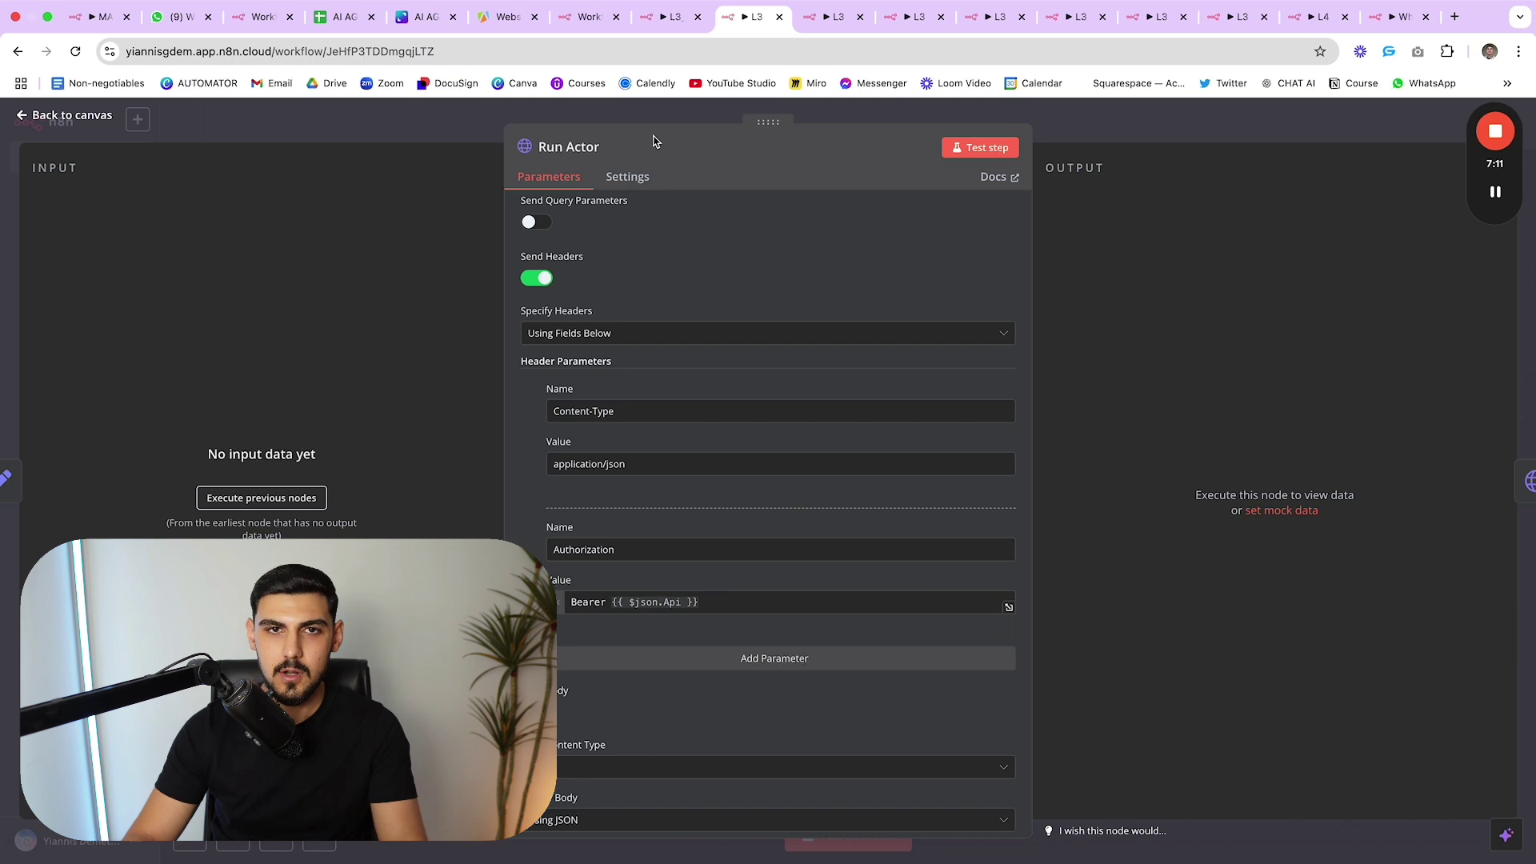
pyautogui.scroll(-5, 918, 538)
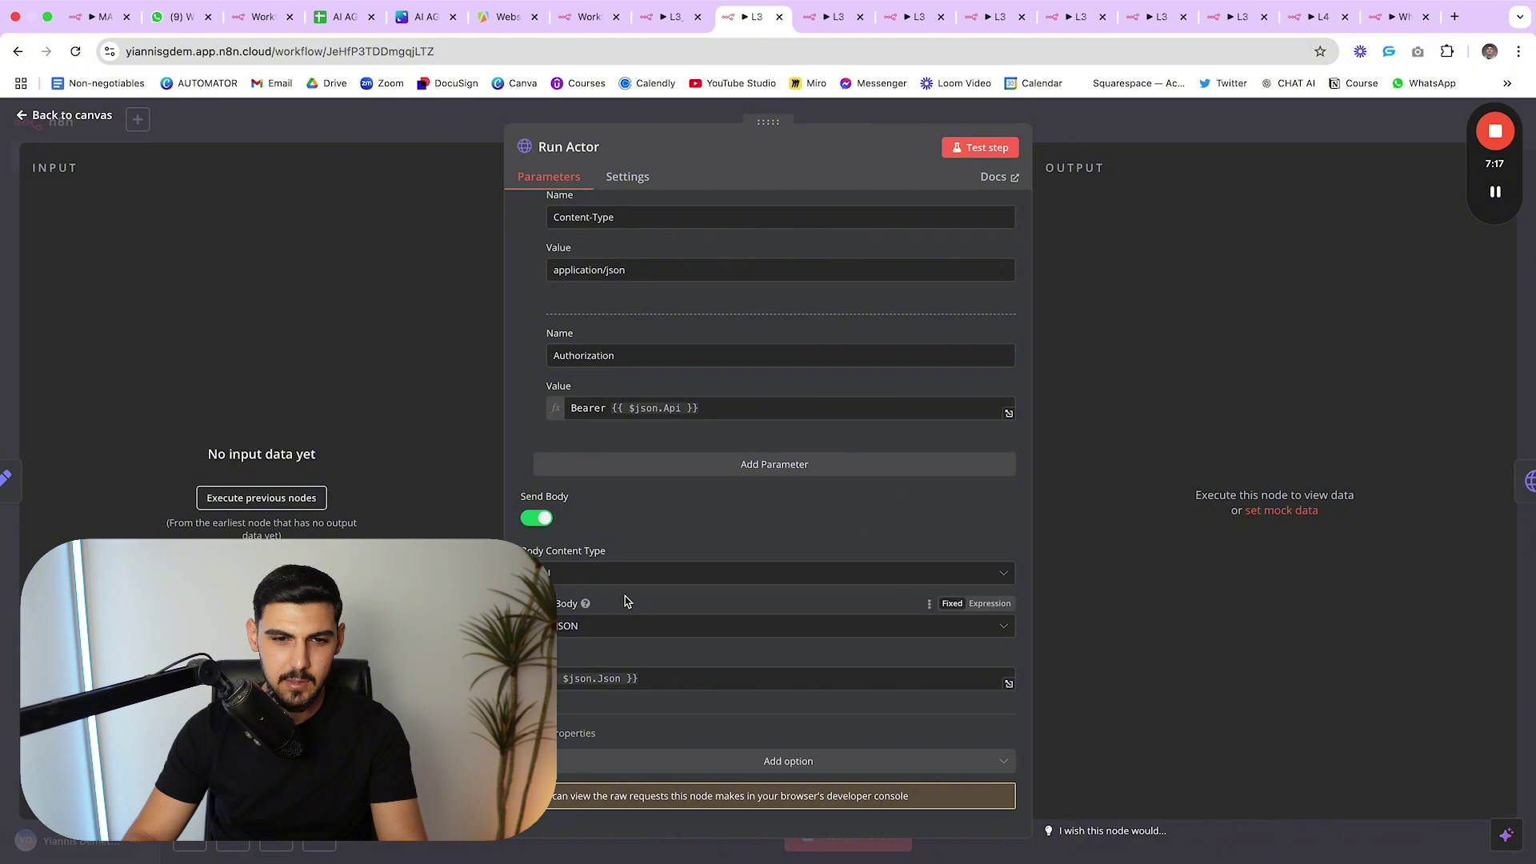
pyautogui.press('Escape')
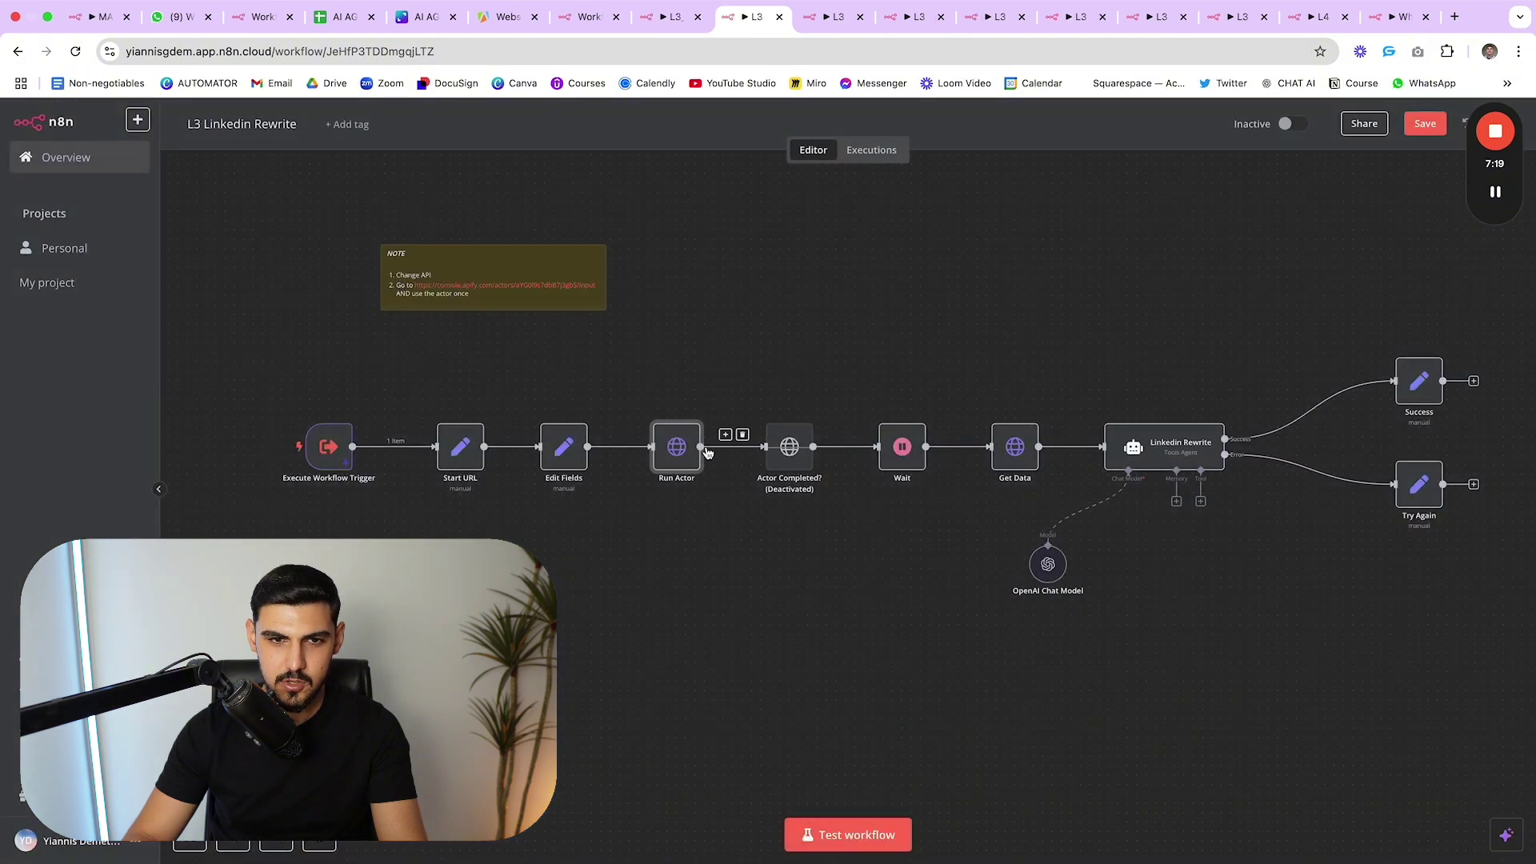
pyautogui.doubleClick(564, 446)
pyautogui.press('Escape')
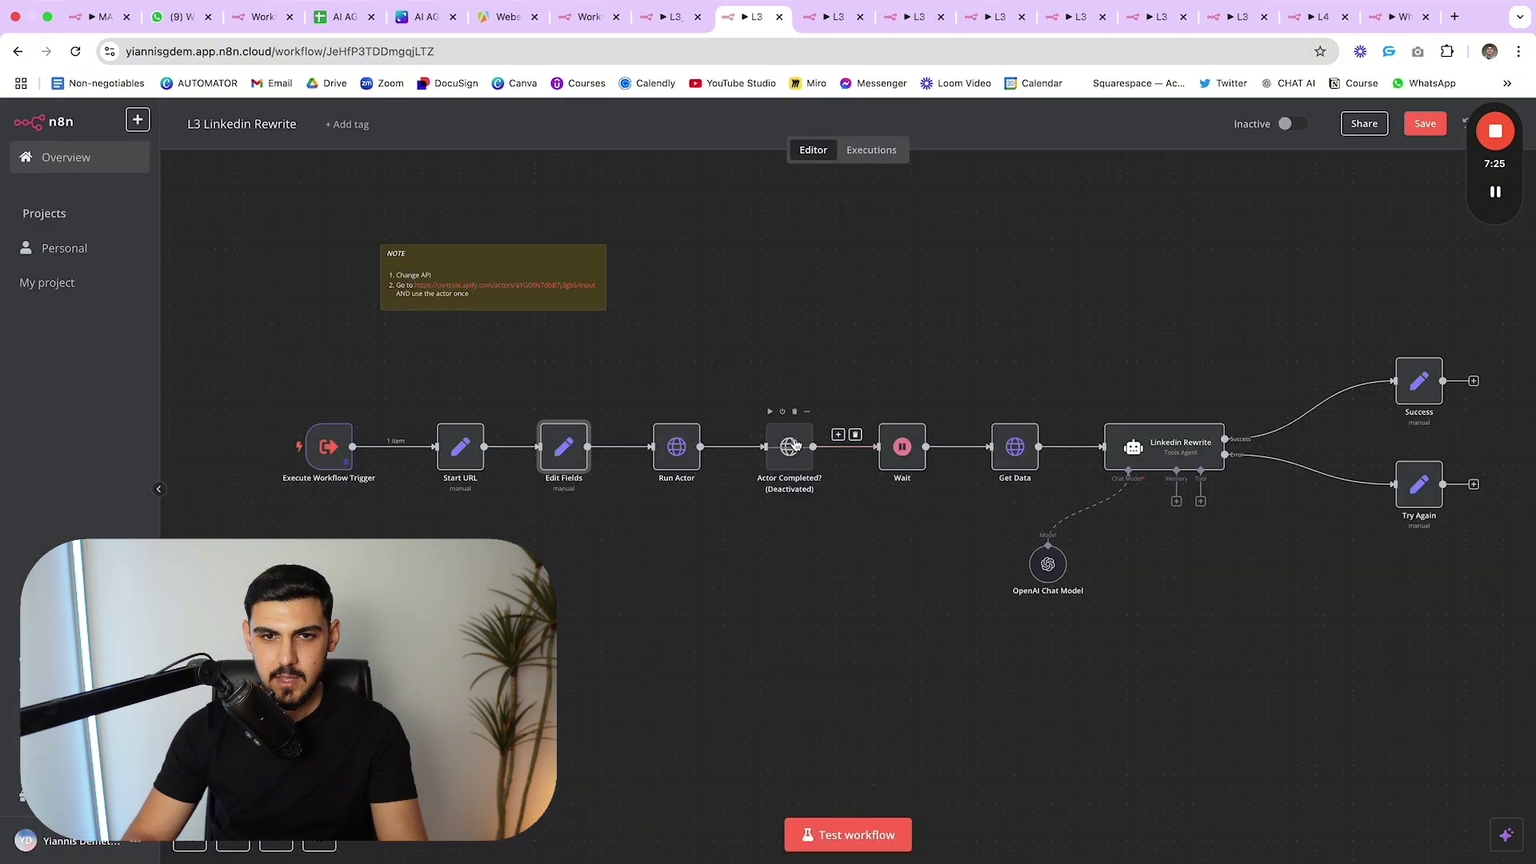
# - Move the Actor Completed? and Wait nodes above the main row and shift Get Data slightly toward Run Actor
pyautogui.moveTo(794, 445); pyautogui.dragTo(794, 379)
pyautogui.moveTo(890, 452); pyautogui.dragTo(871, 387)
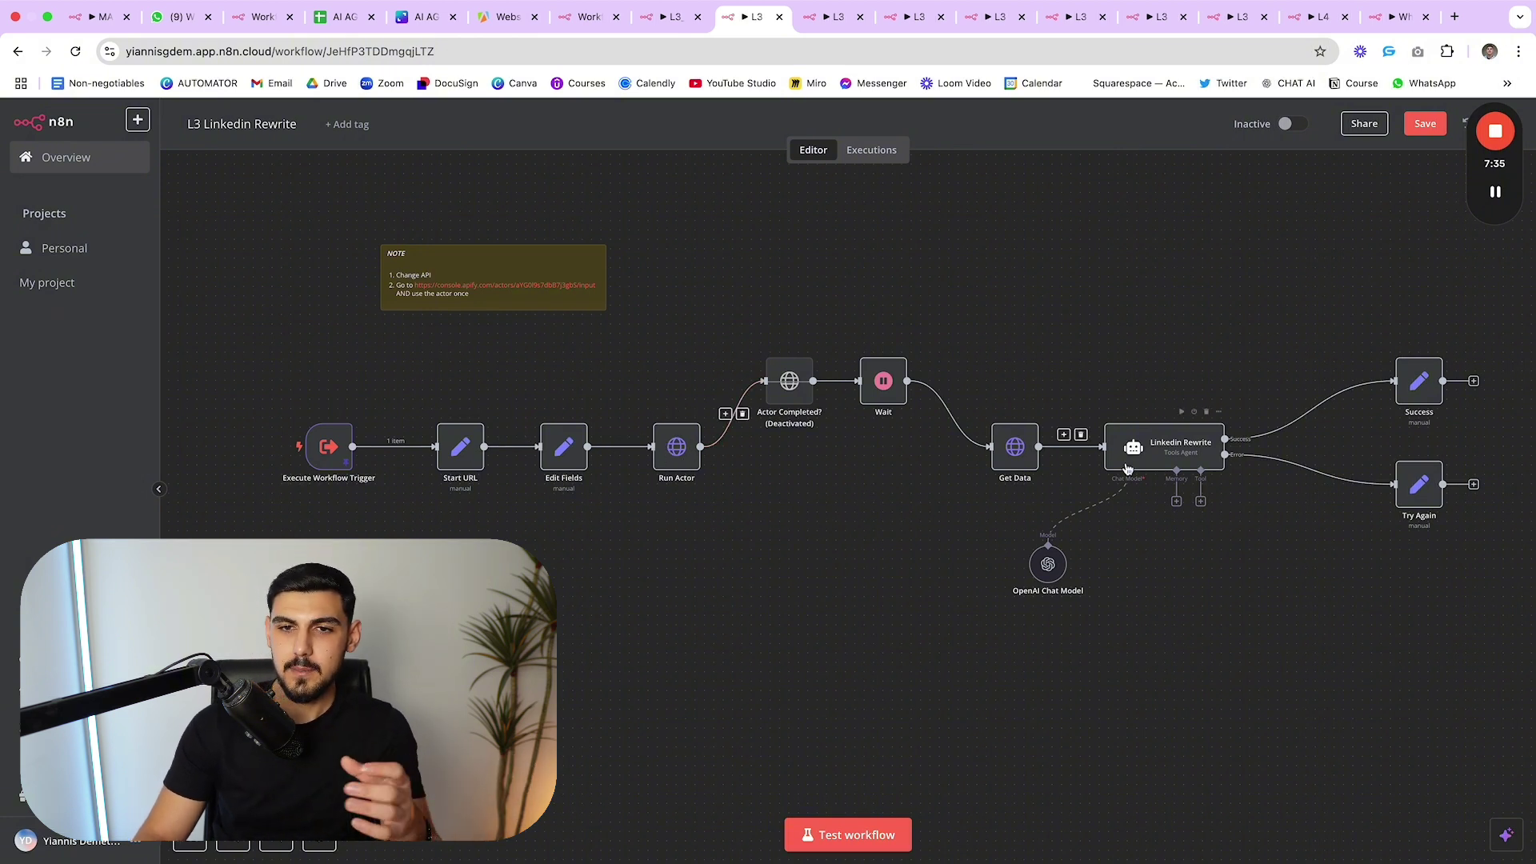
pyautogui.moveTo(1003, 453)
pyautogui.mouseDown()
pyautogui.moveTo(1004, 400)
pyautogui.moveTo(994, 453)
pyautogui.mouseUp()
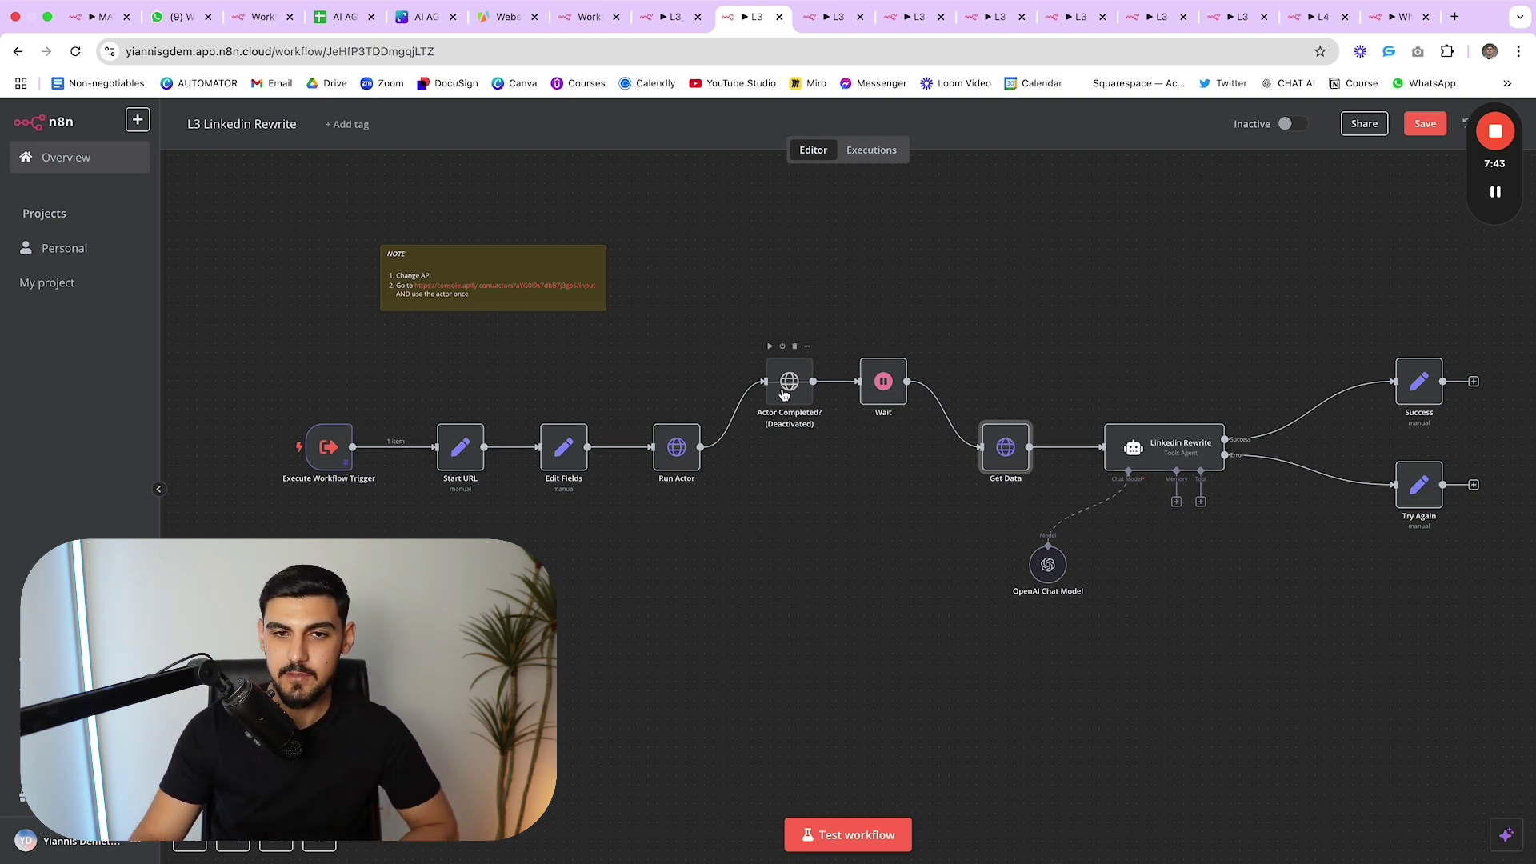
pyautogui.click(880, 319)
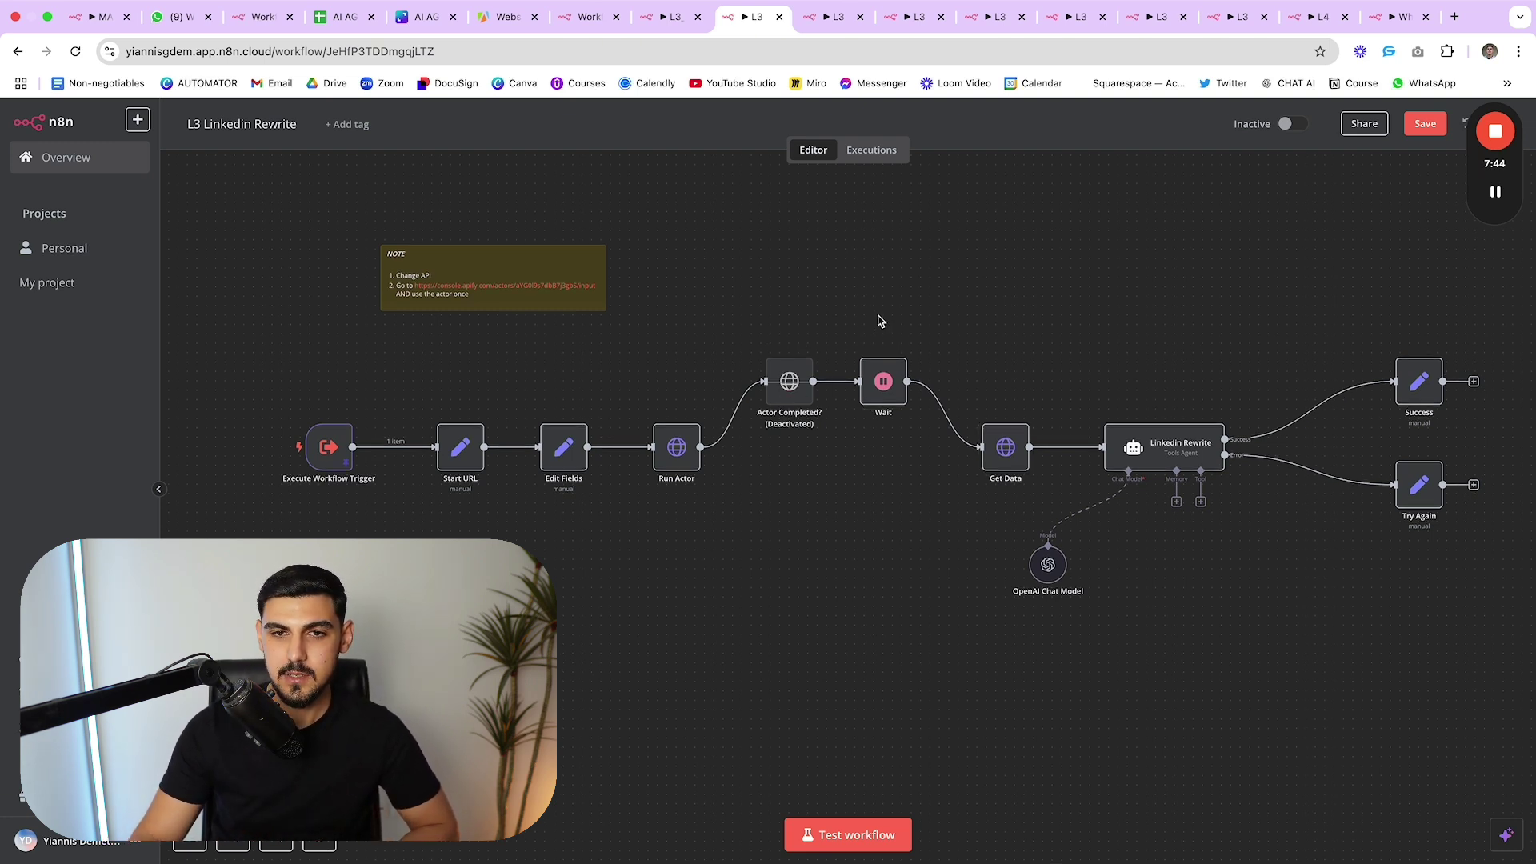
# - Check the Wait node's interval settings, then examine the Actor Completed? node's request URL, highlighting its waitForFinish parameter
pyautogui.doubleClick(884, 384)
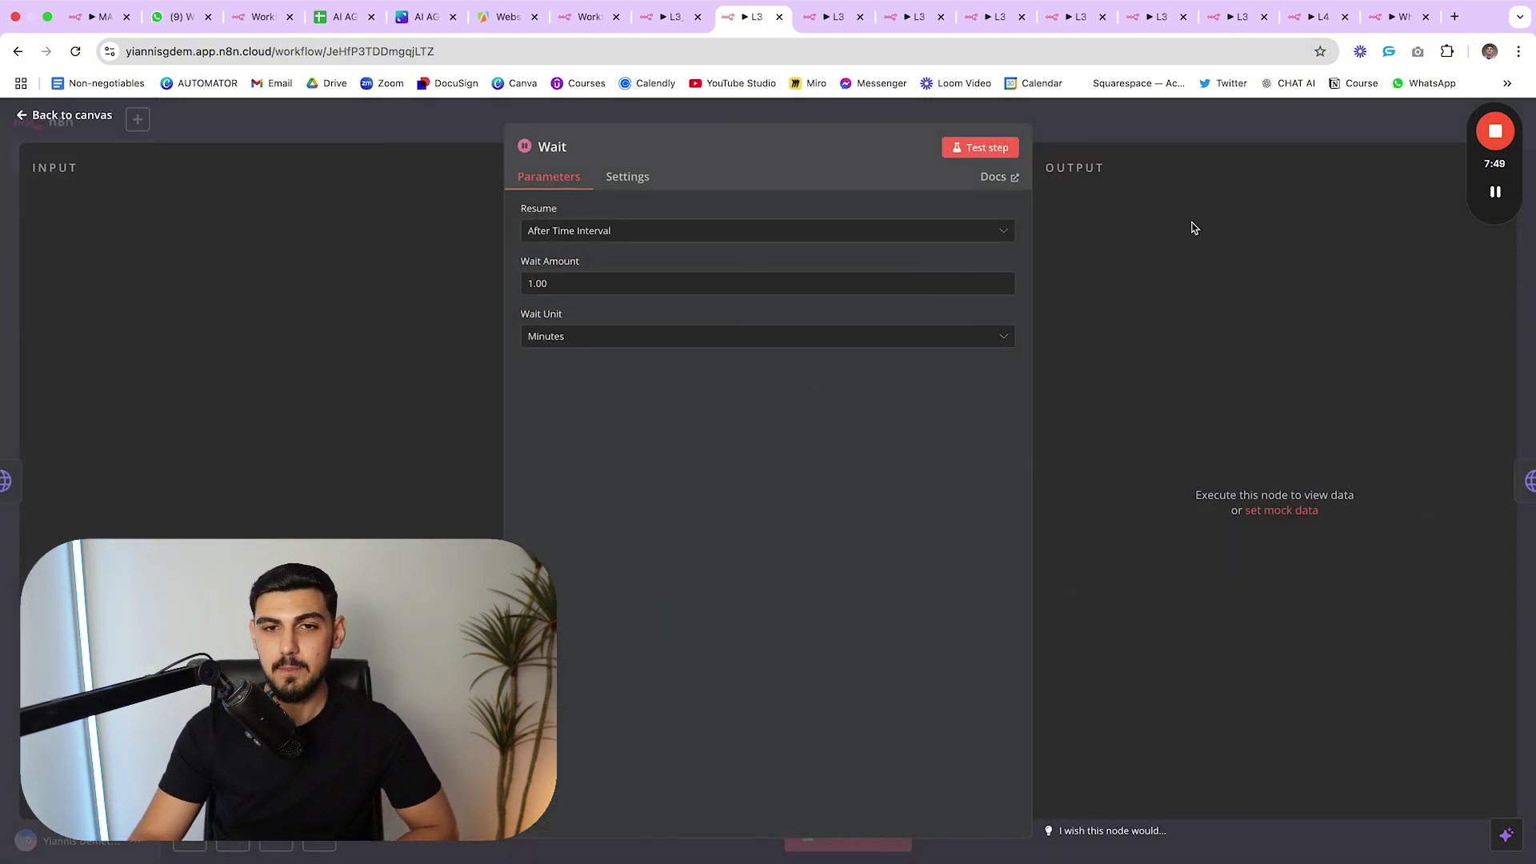
pyautogui.press('Escape')
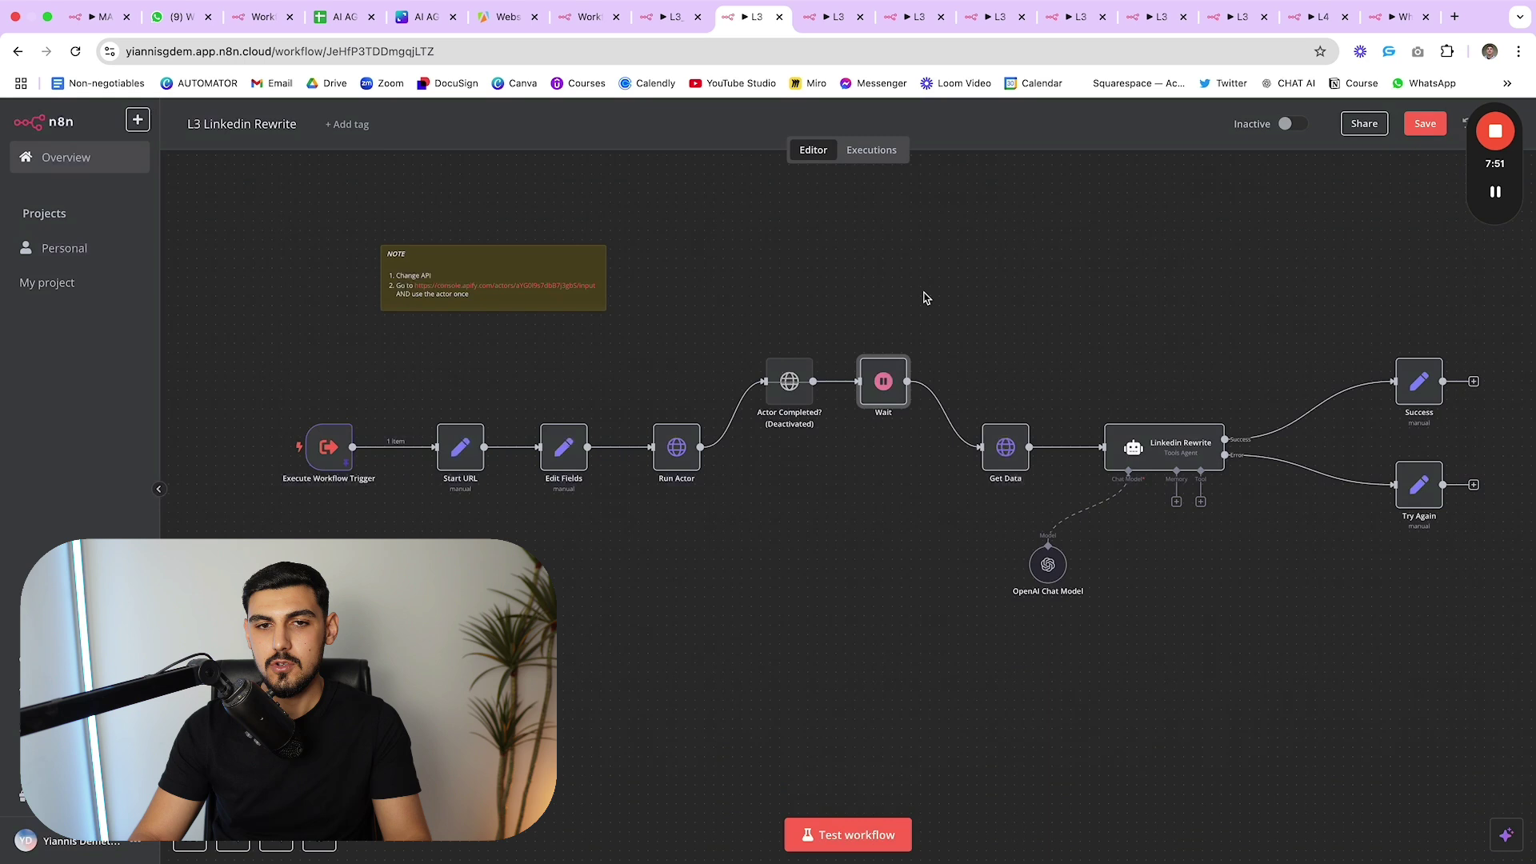
pyautogui.doubleClick(789, 387)
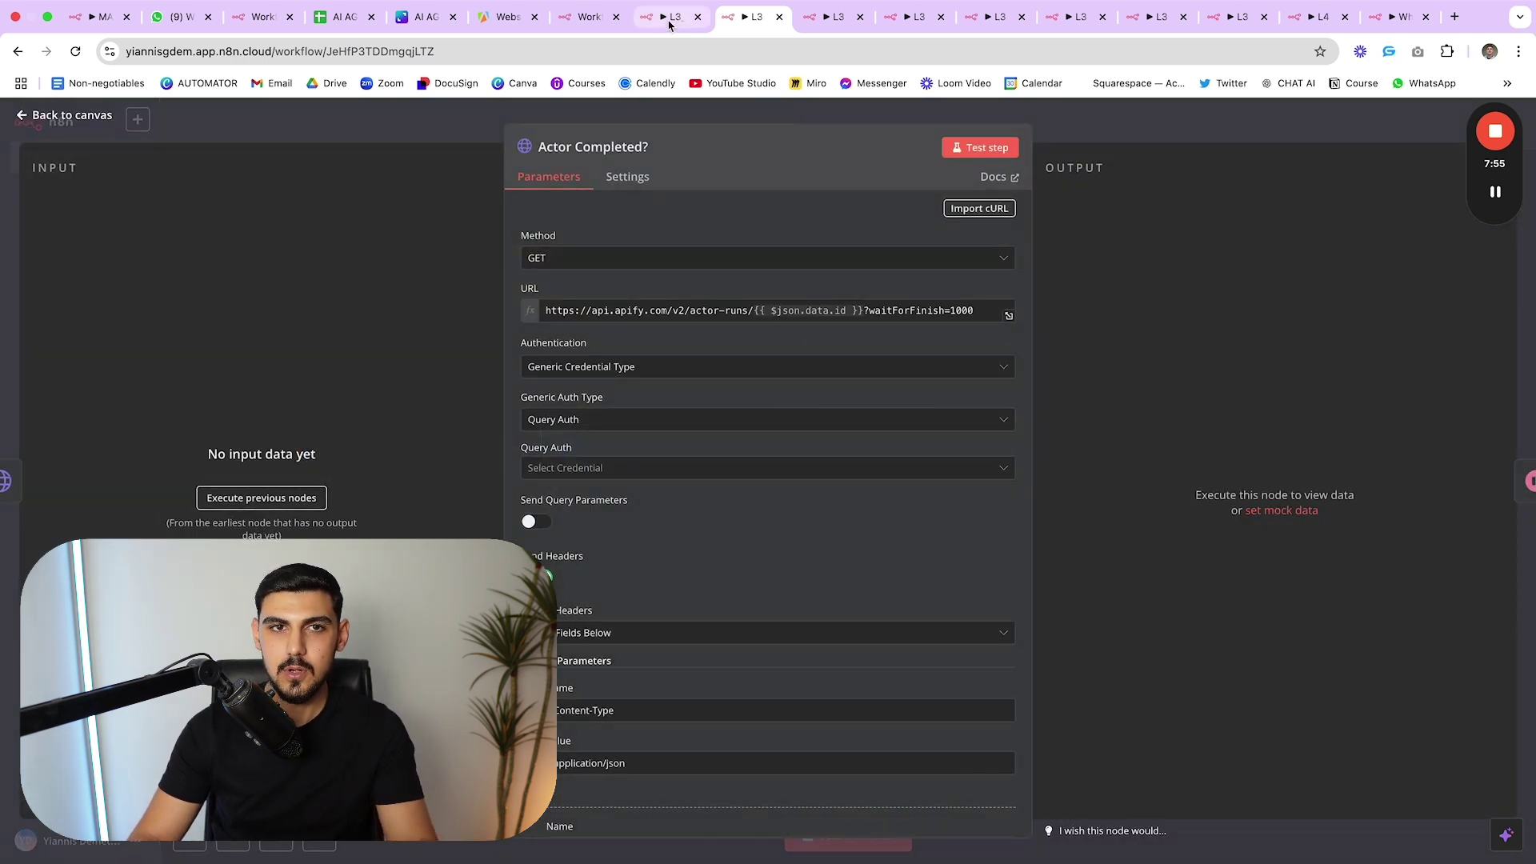
pyautogui.scroll(-4, 901, 342)
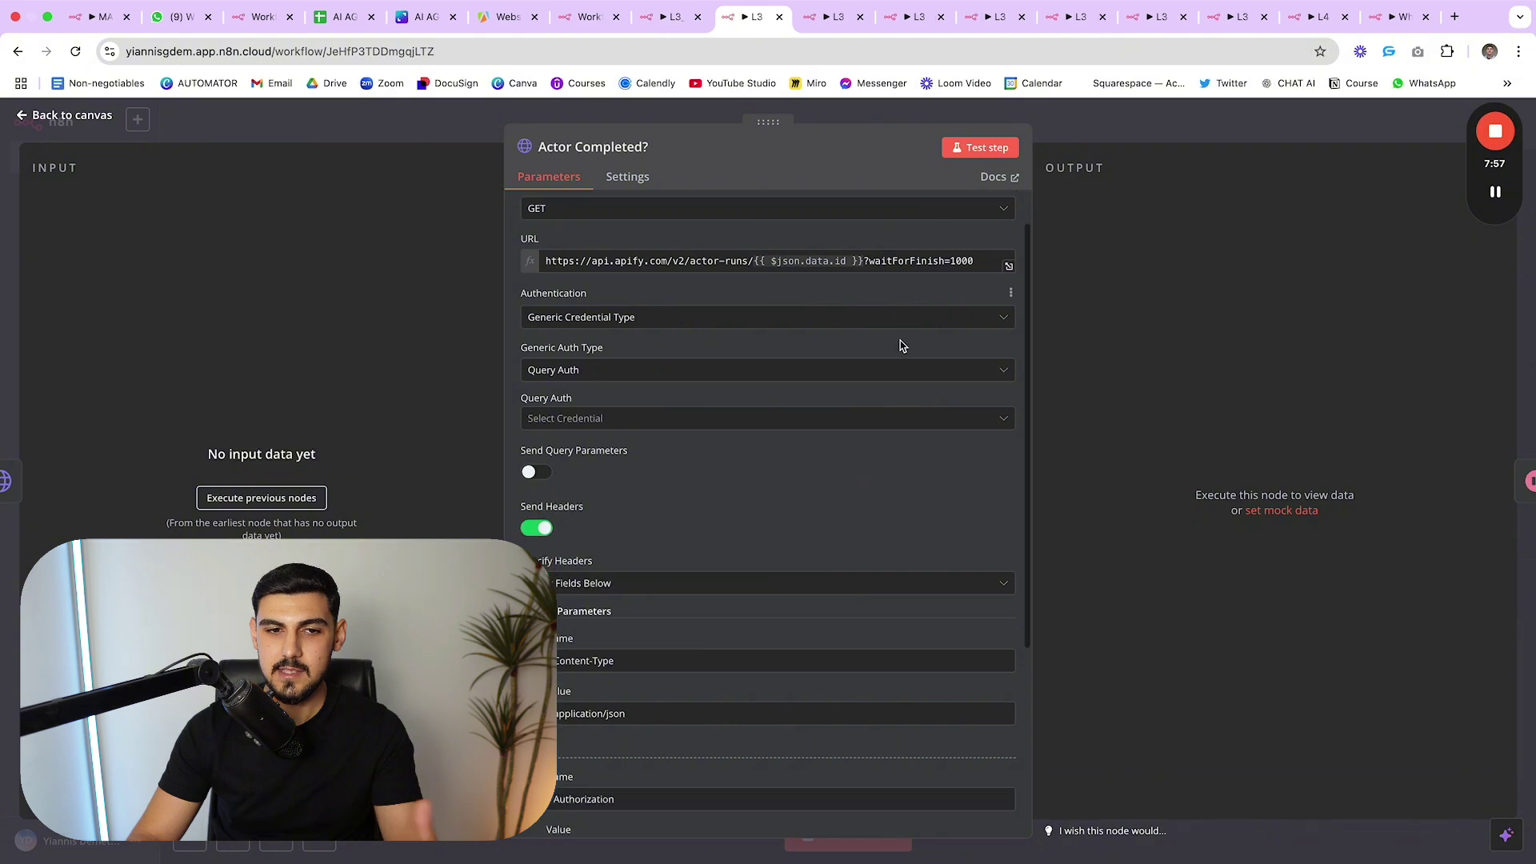
pyautogui.scroll(4, 901, 343)
pyautogui.moveTo(974, 310); pyautogui.dragTo(868, 310)
pyautogui.click(1182, 326)
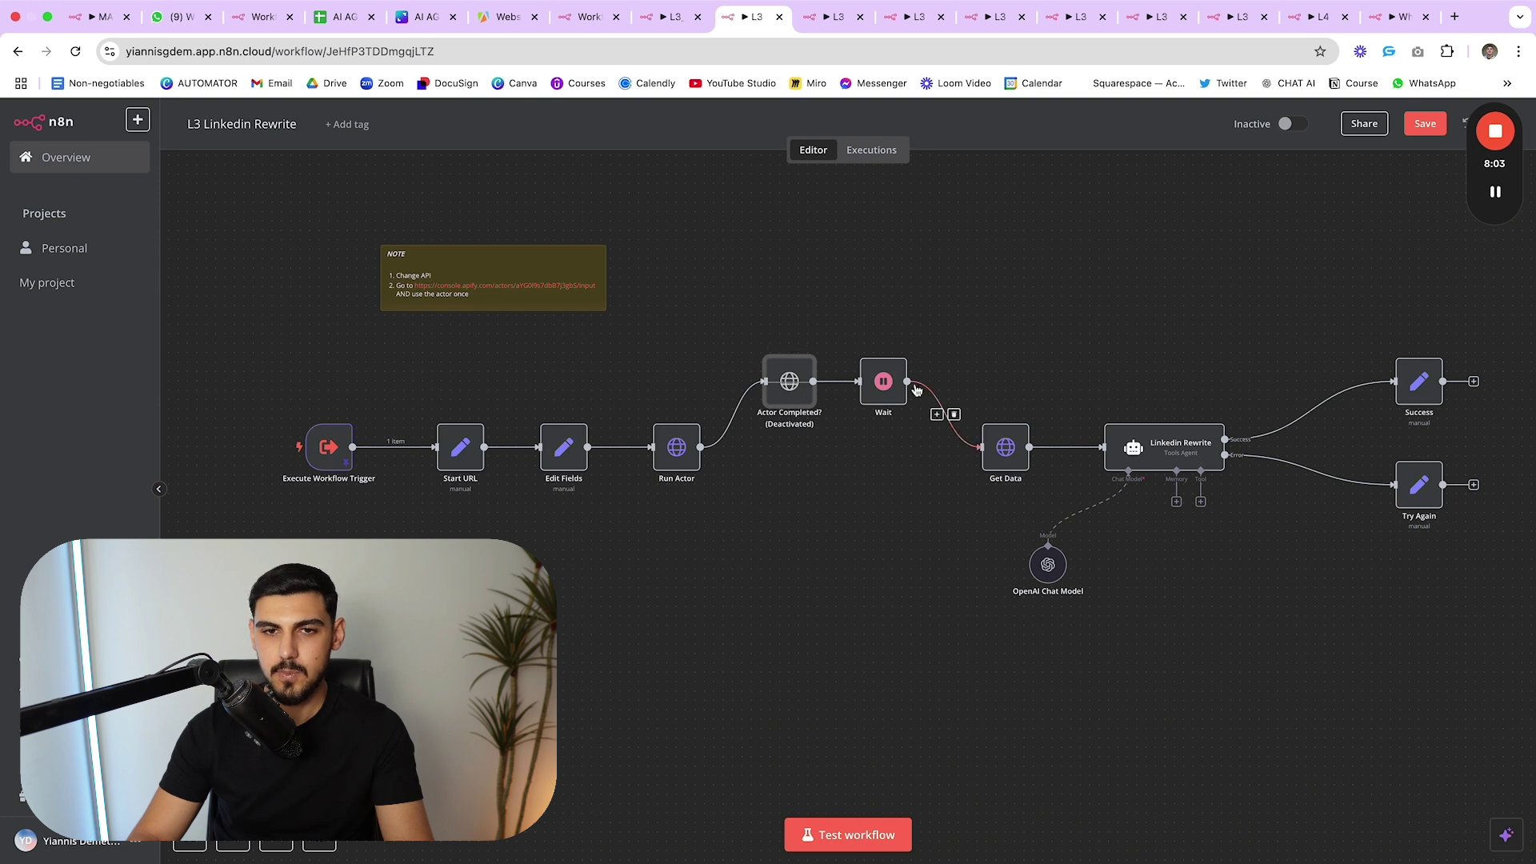
# - Lower the Wait and Actor Completed? nodes slightly, keeping them aligned and bringing Actor Completed? a little closer to Wait
pyautogui.moveTo(883, 382); pyautogui.dragTo(883, 392)
pyautogui.moveTo(788, 390)
pyautogui.mouseDown()
pyautogui.moveTo(778, 309)
pyautogui.moveTo(723, 327)
pyautogui.moveTo(798, 341)
pyautogui.moveTo(798, 416)
pyautogui.mouseUp()
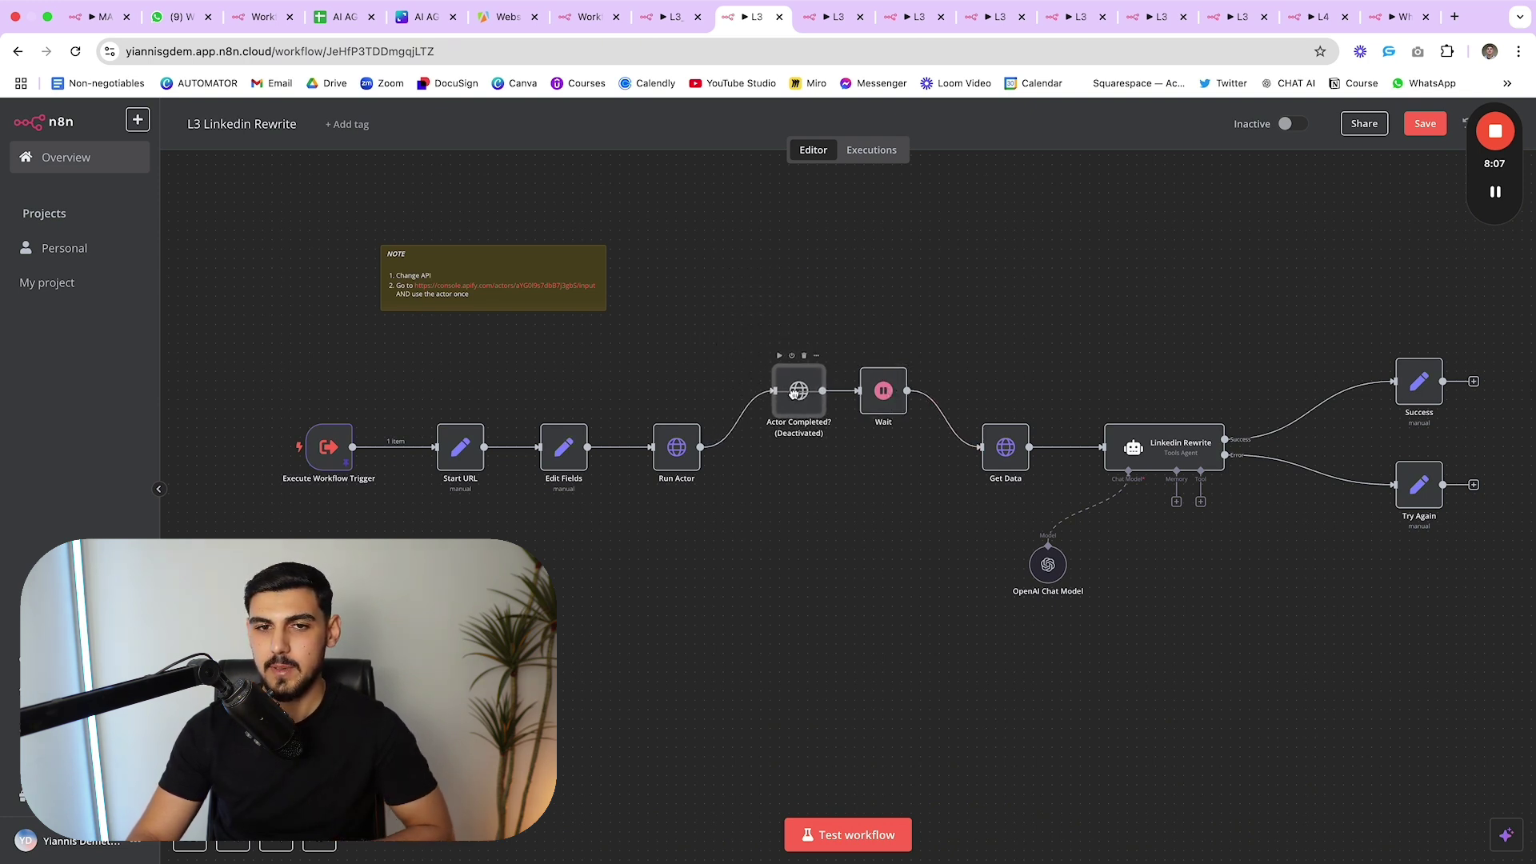
pyautogui.moveTo(888, 400); pyautogui.dragTo(878, 400)
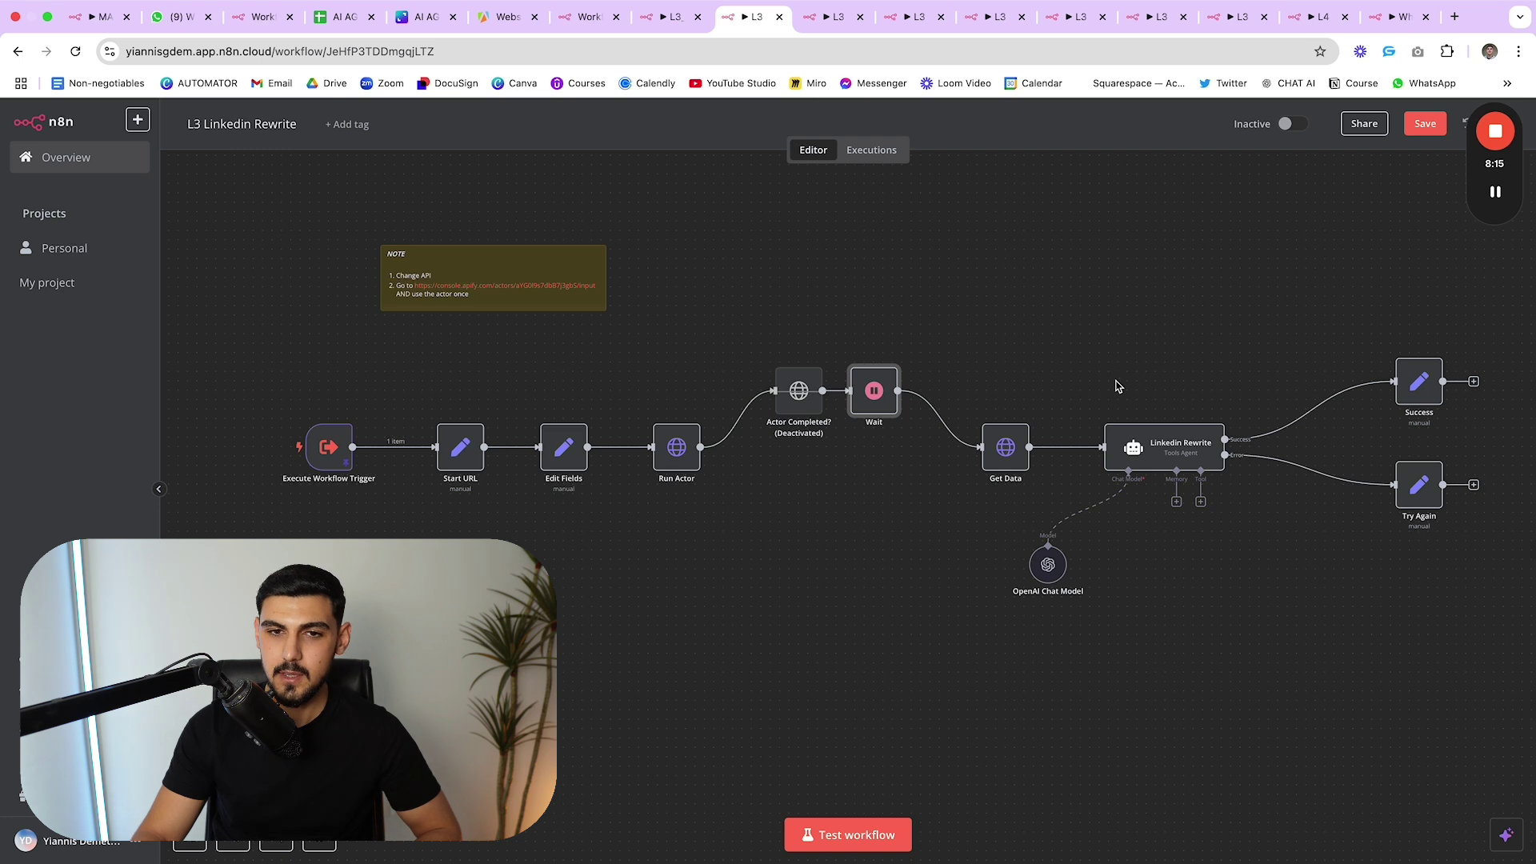
pyautogui.moveTo(876, 391); pyautogui.dragTo(886, 391)
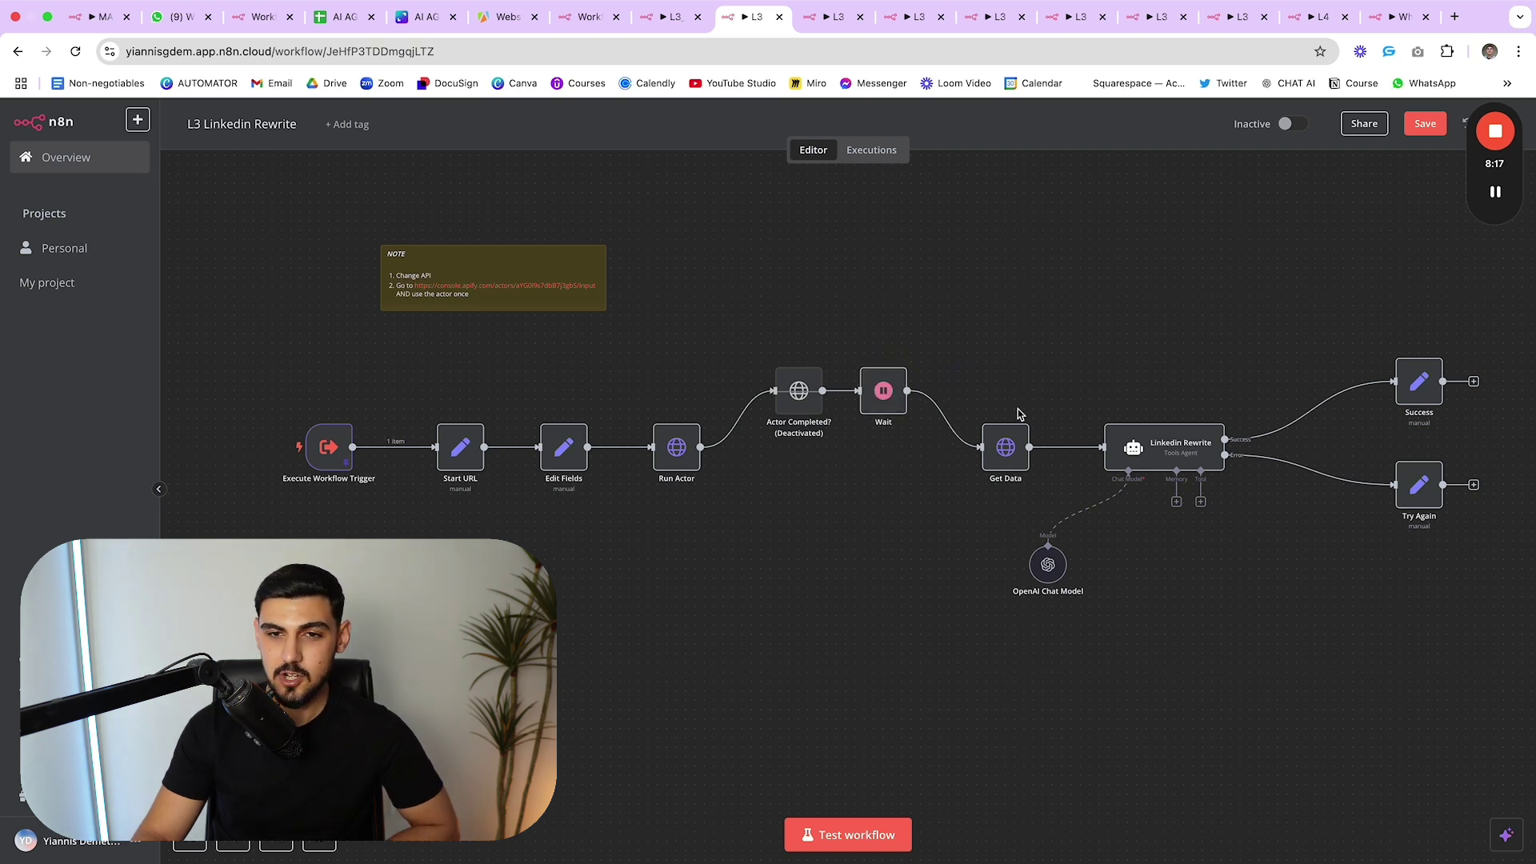
pyautogui.moveTo(670, 312); pyautogui.dragTo(952, 480)
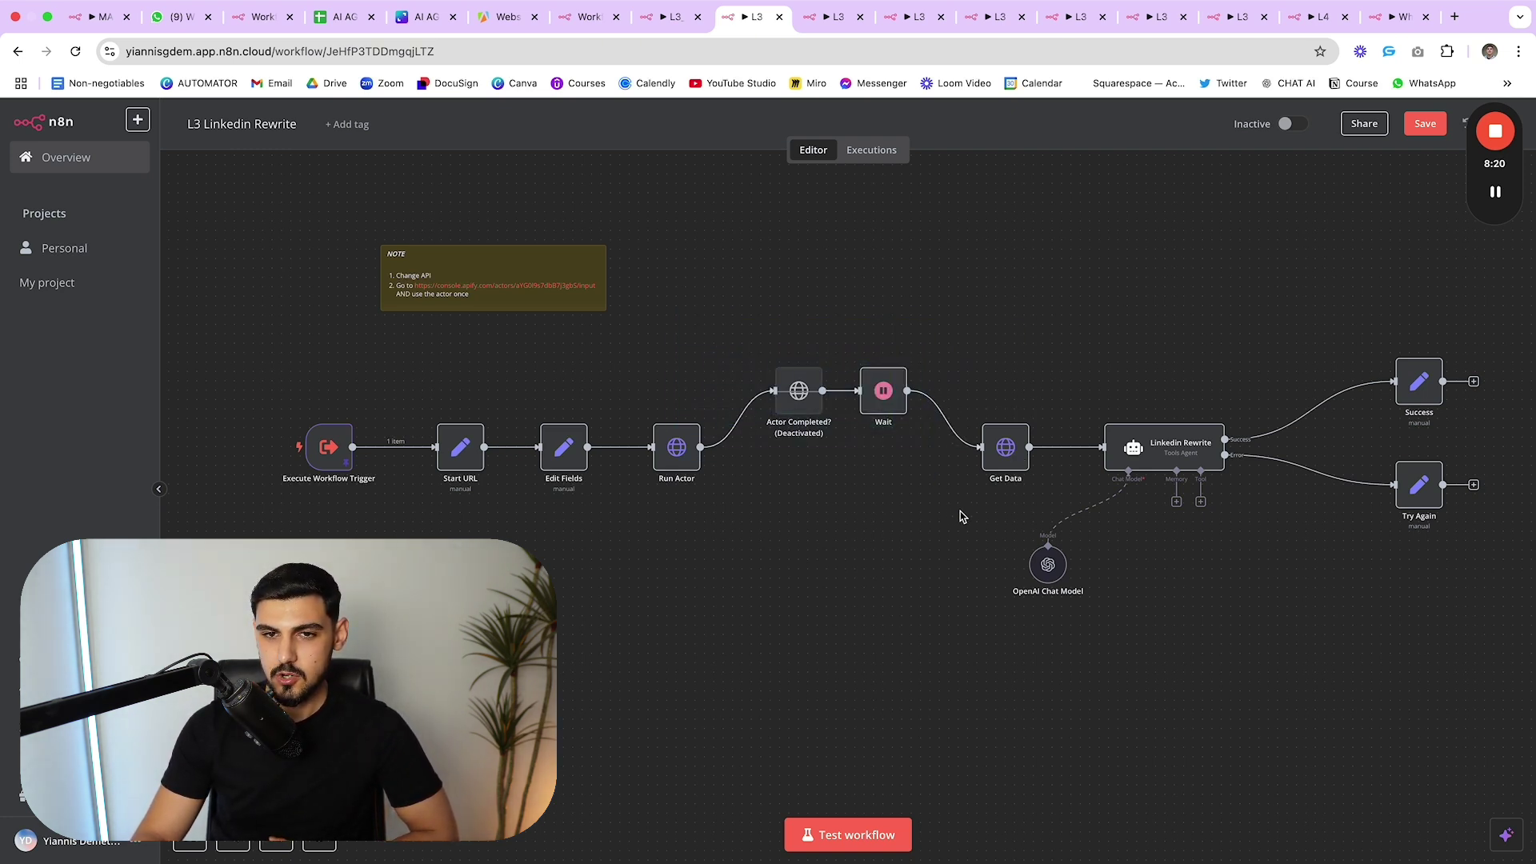
# - Examine the Get Data node's request URL, highlighting the defaultDatasetId expression, then return to the canvas and point out Run Actor
pyautogui.doubleClick(1008, 455)
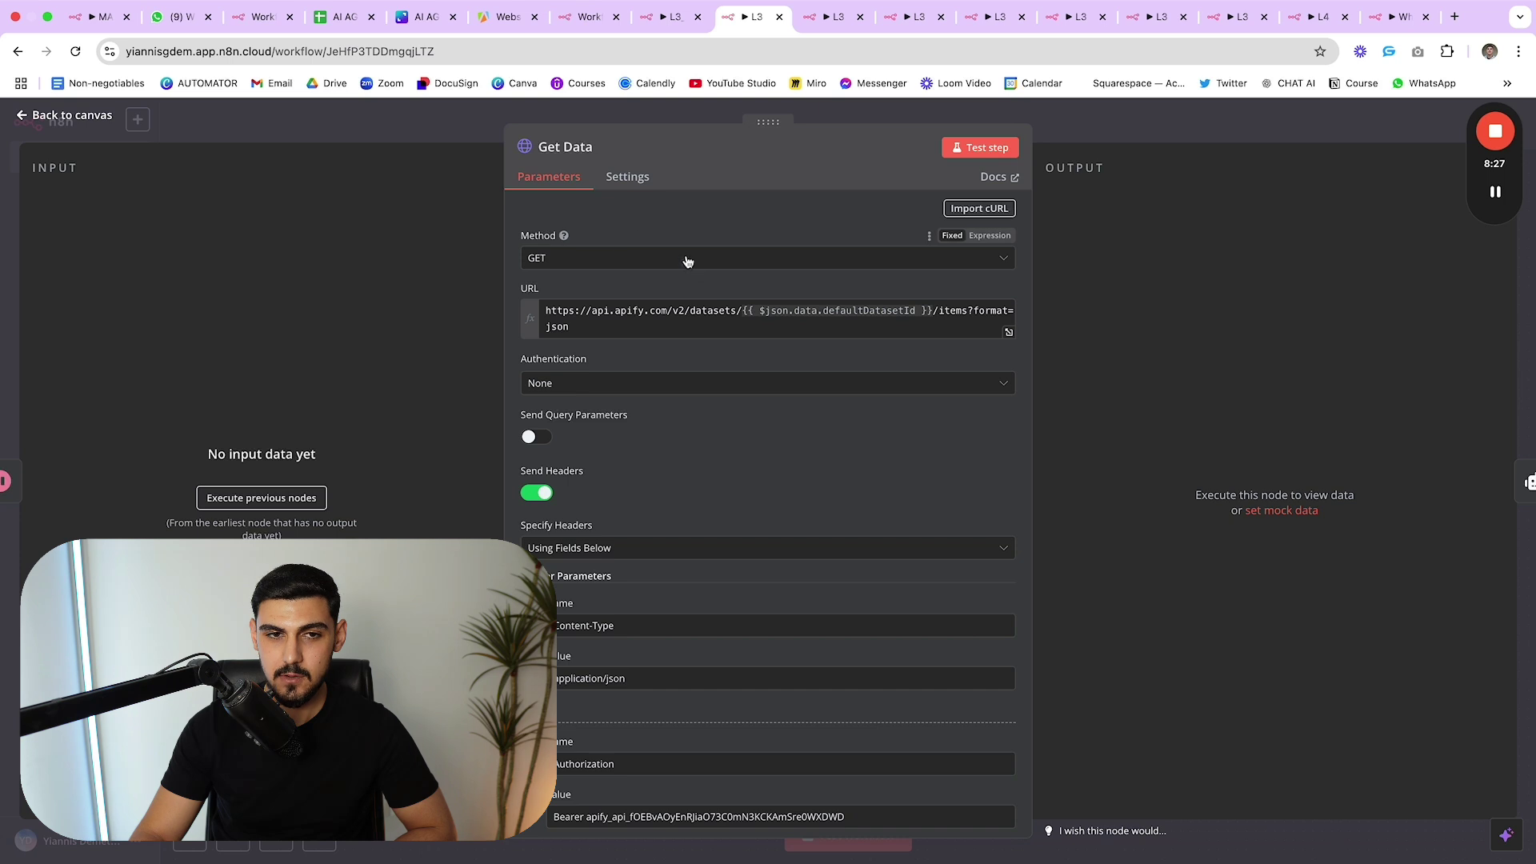
pyautogui.moveTo(551, 310); pyautogui.dragTo(766, 322)
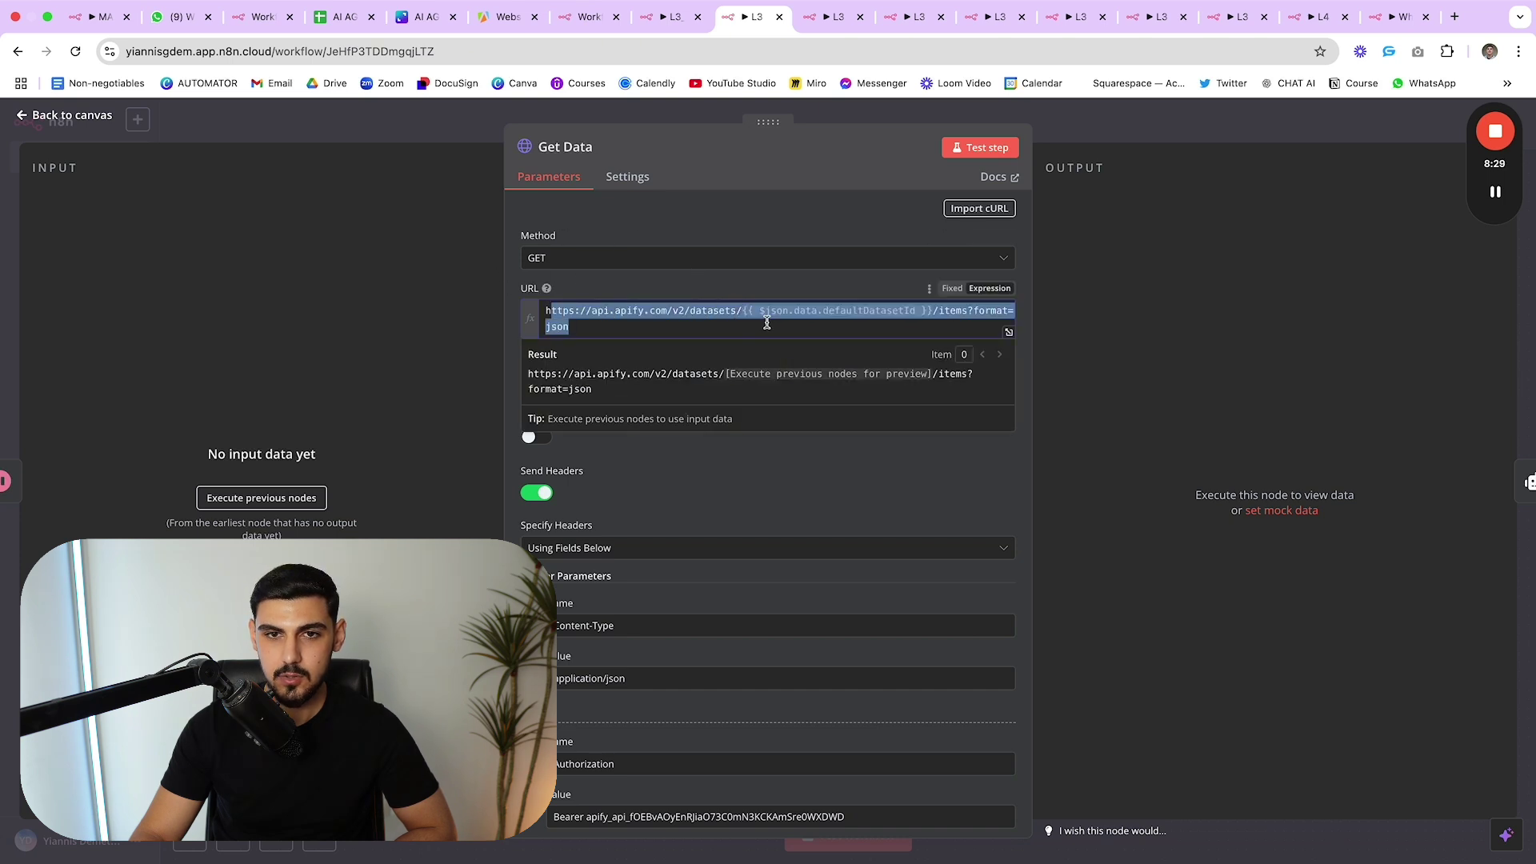
pyautogui.click(766, 322)
pyautogui.scroll(-1, 768, 308)
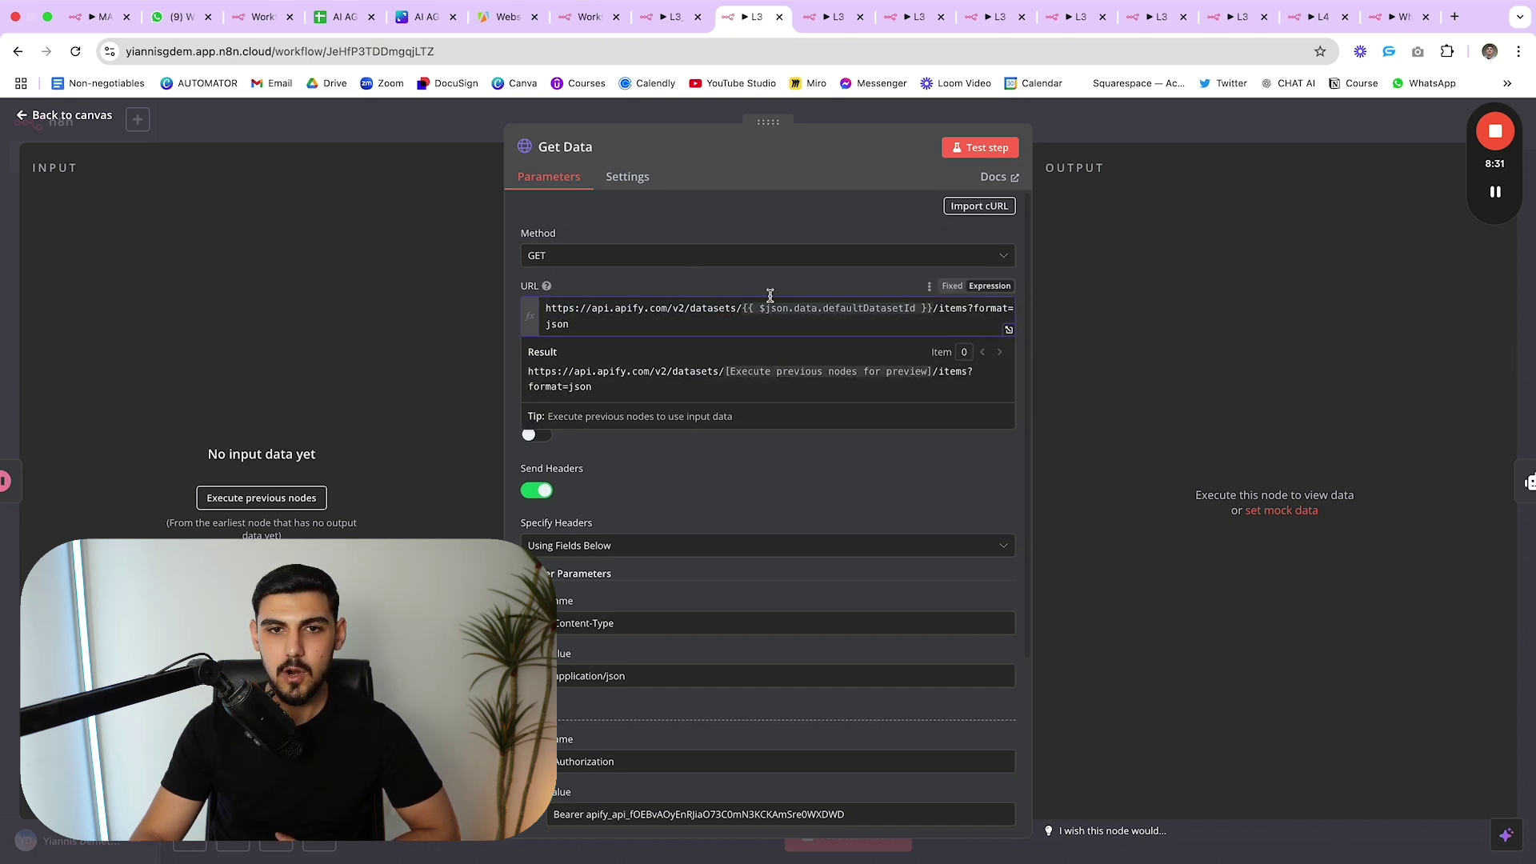
pyautogui.moveTo(748, 309); pyautogui.dragTo(931, 308)
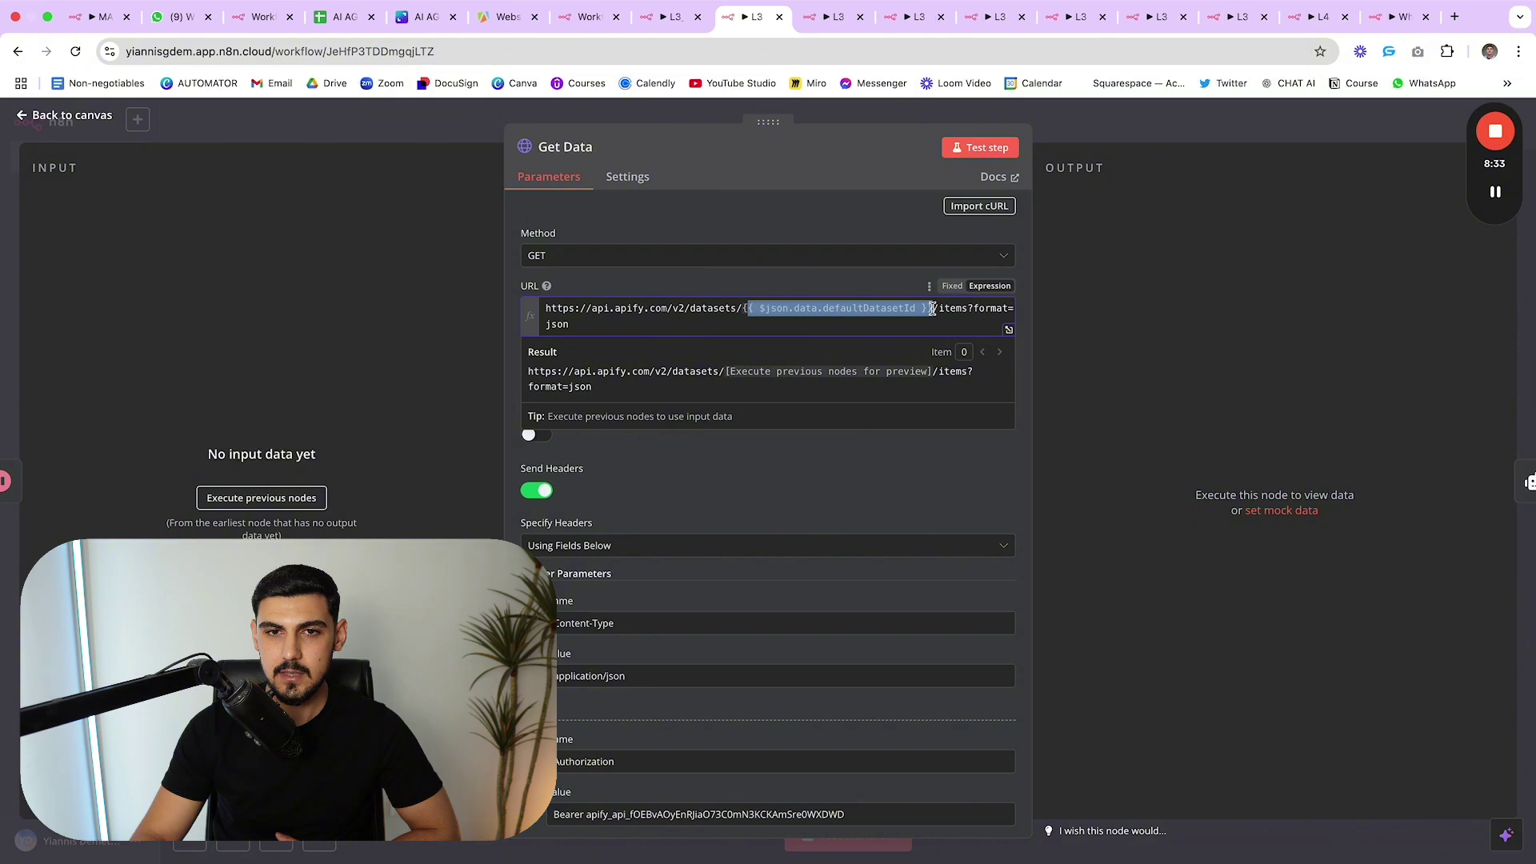
pyautogui.click(1141, 305)
pyautogui.press('Escape')
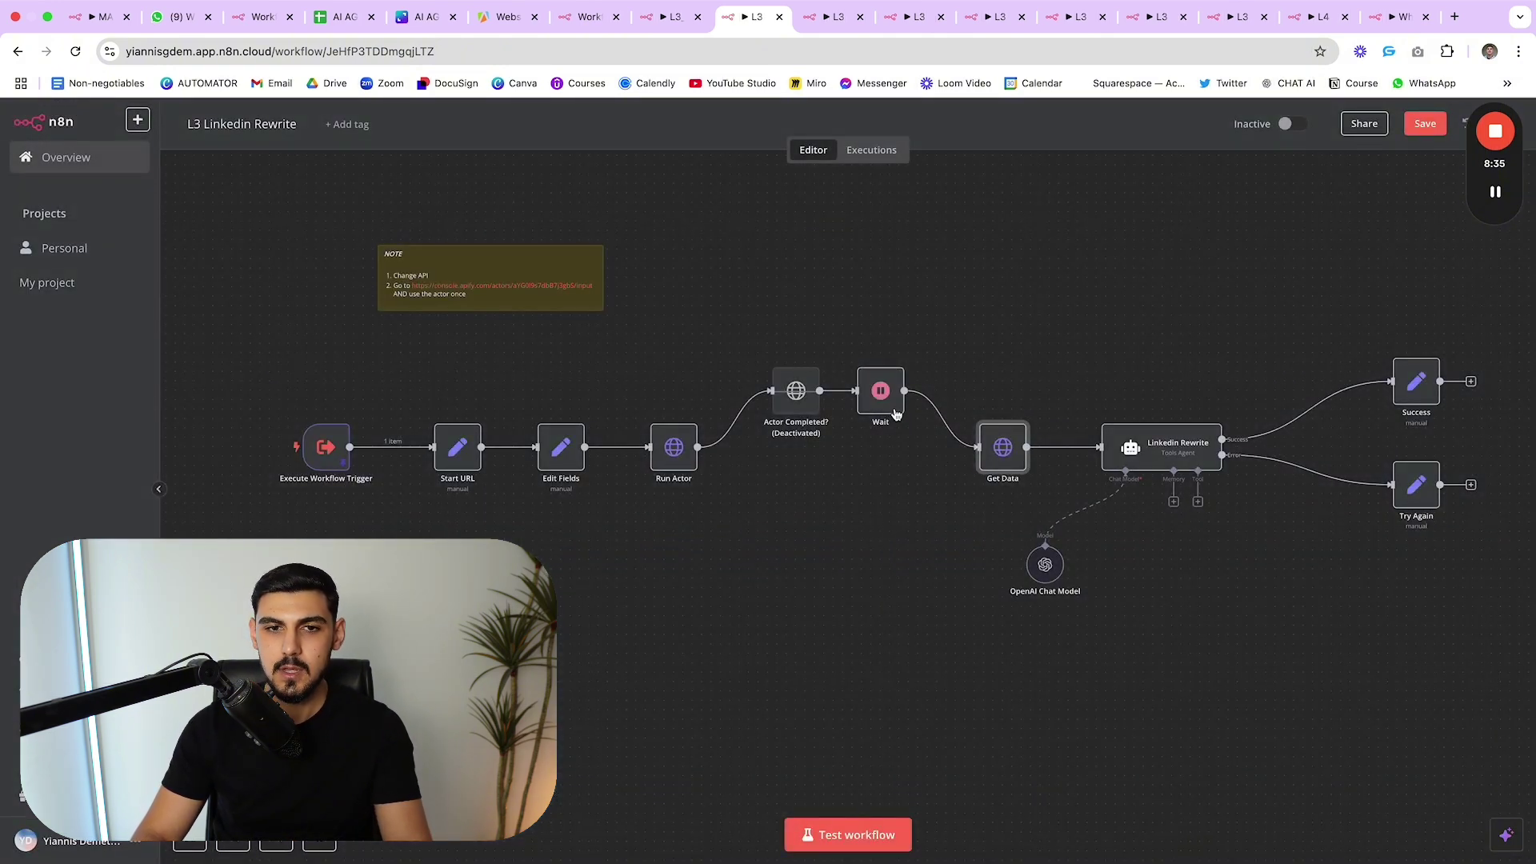
pyautogui.click(686, 452)
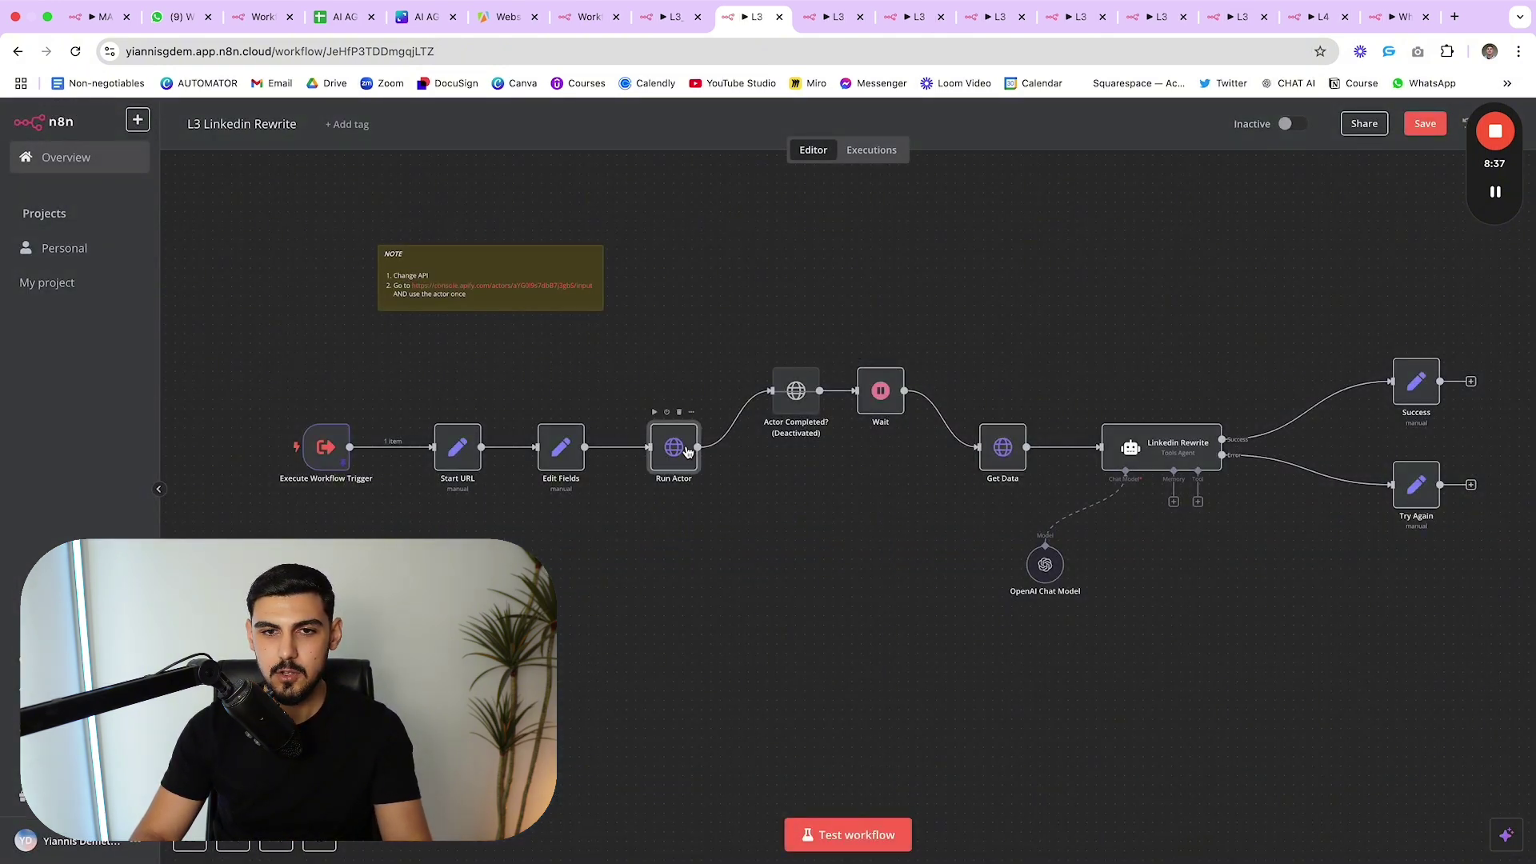
# - Review the Get Data node's header parameters, highlighting the API key in the Authorization value, then close the node
pyautogui.doubleClick(1007, 449)
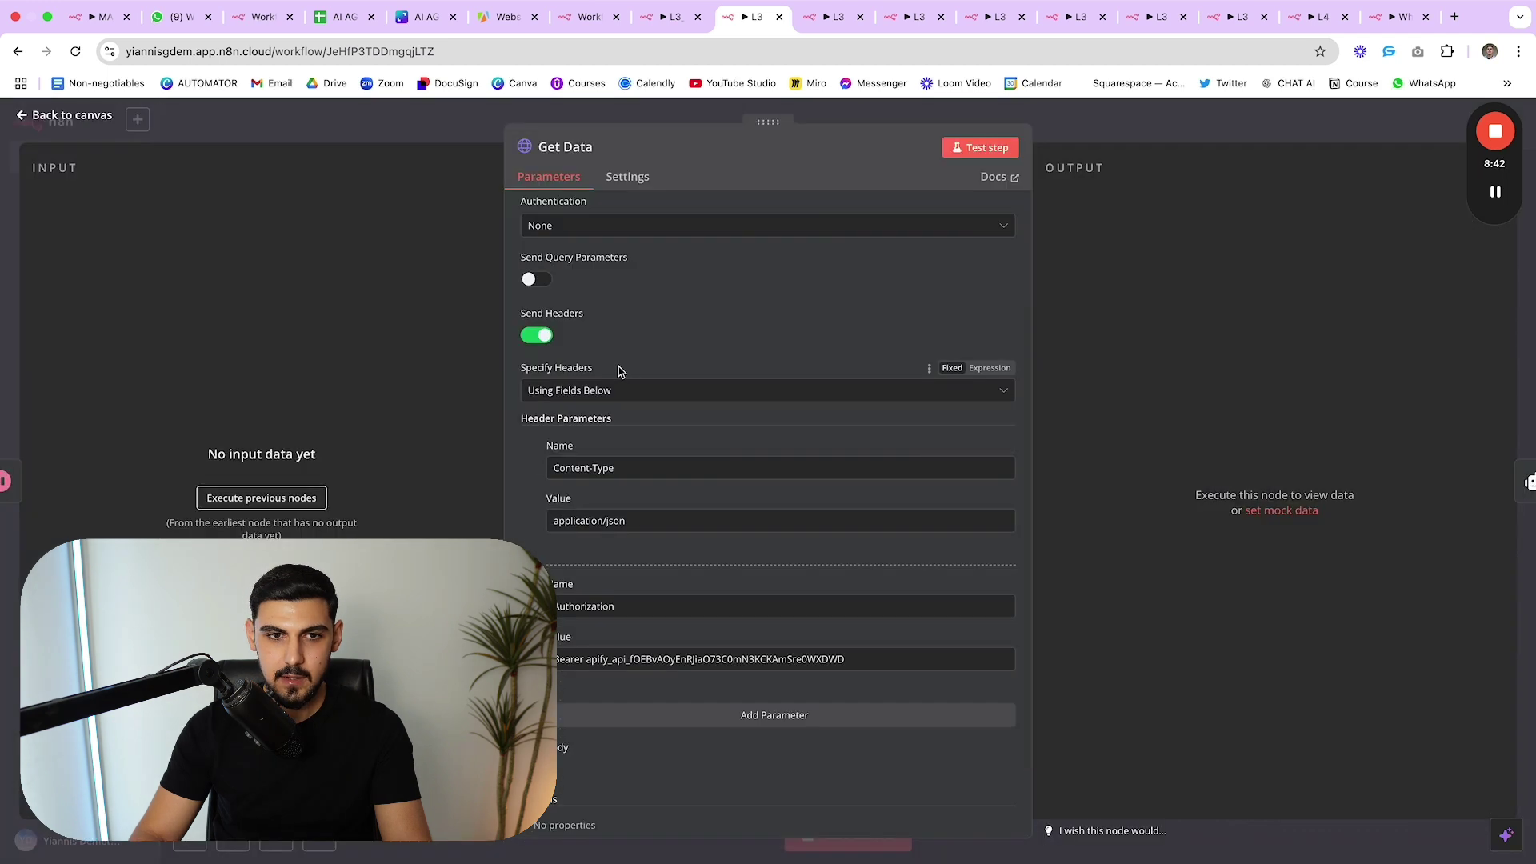
pyautogui.scroll(-3, 620, 372)
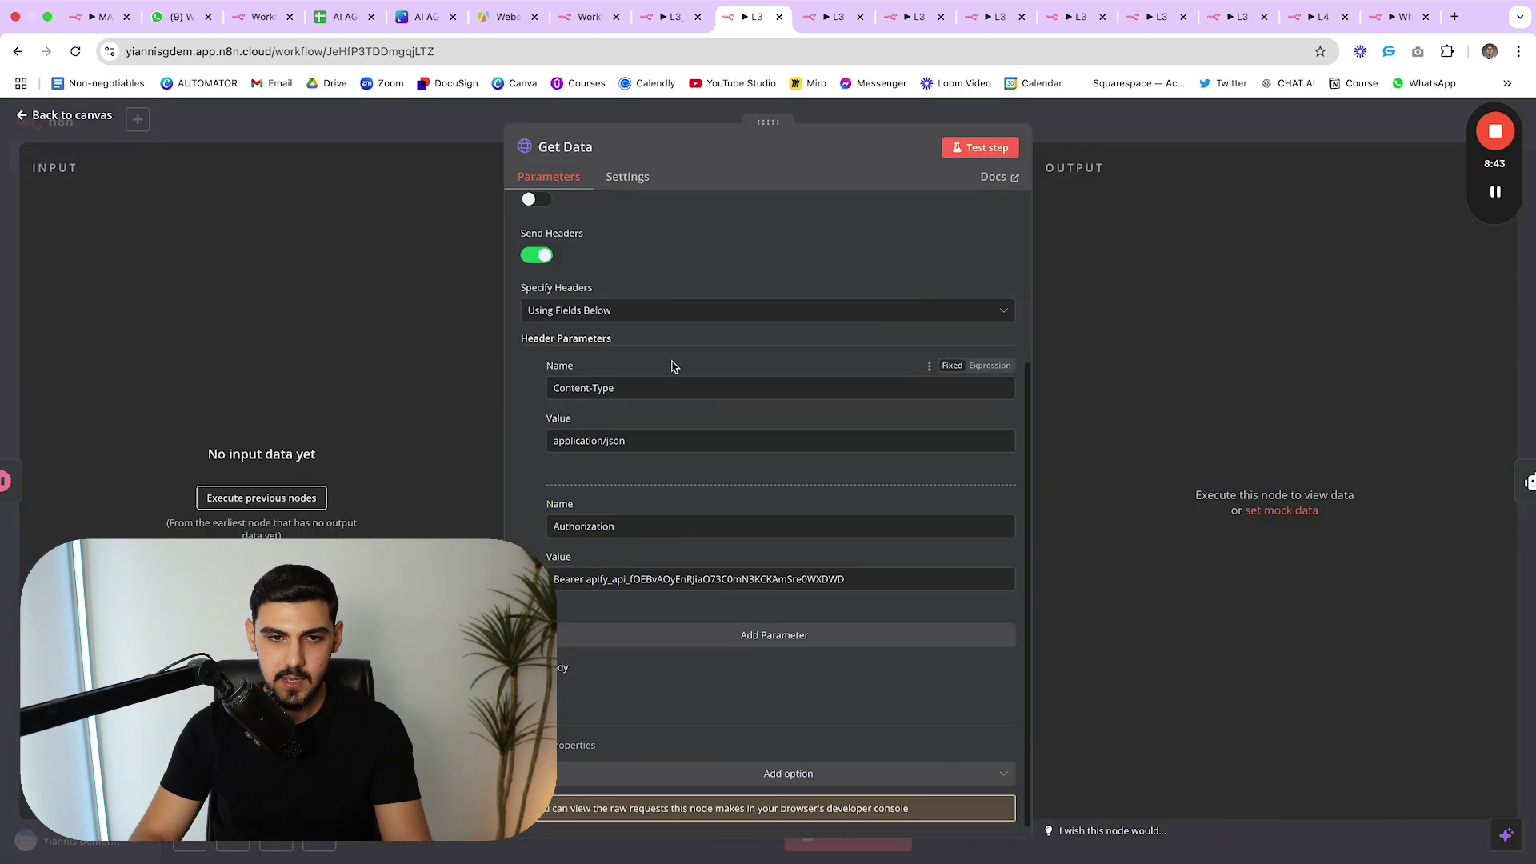
pyautogui.scroll(-1, 686, 408)
pyautogui.doubleClick(704, 566)
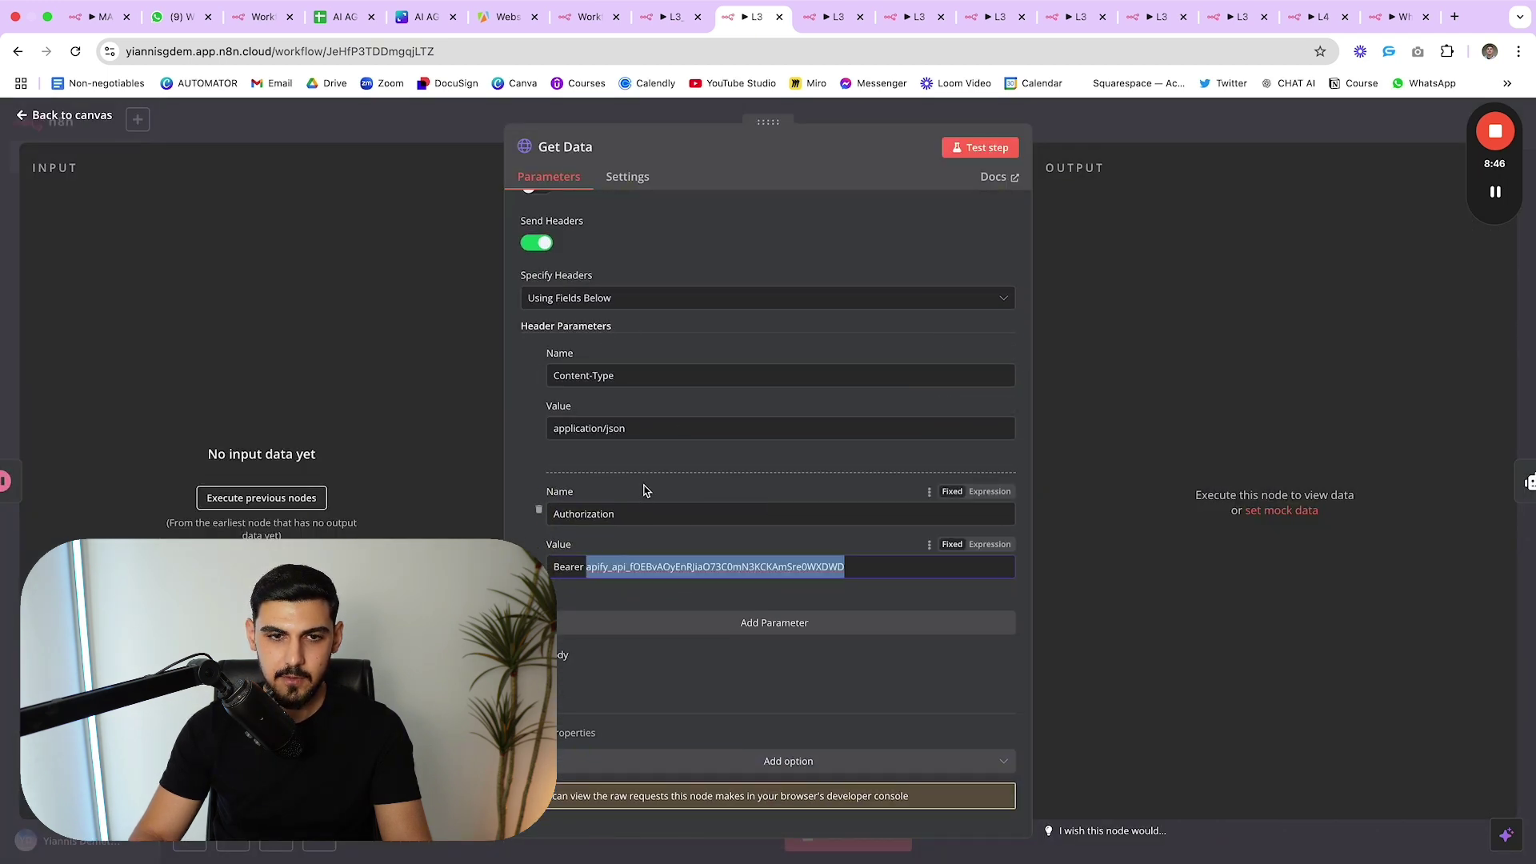
pyautogui.click(643, 487)
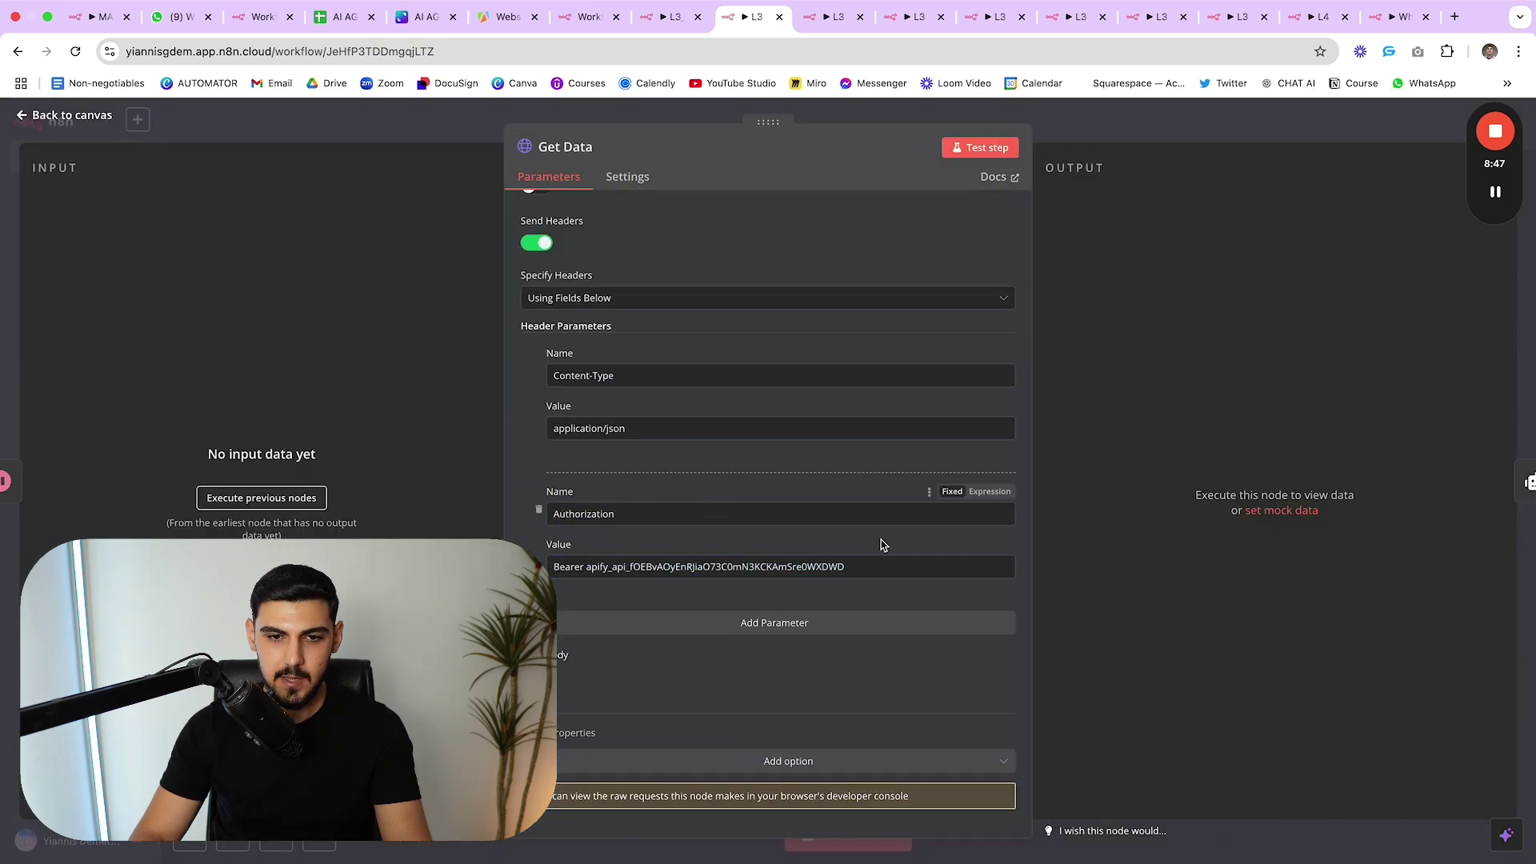
pyautogui.press('Escape')
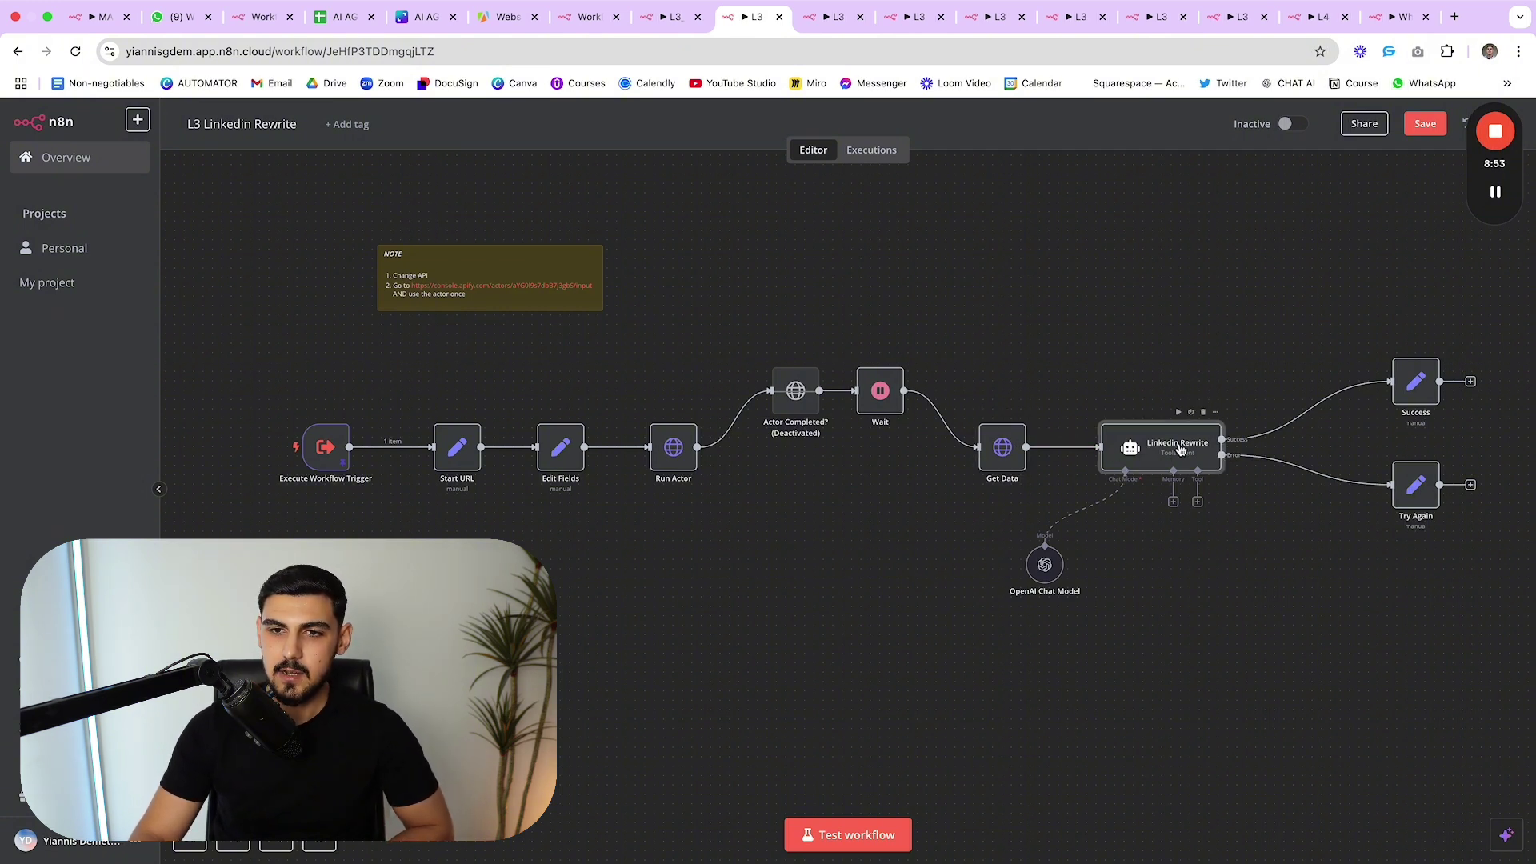
# - Open the Linkedin Rewrite agent node and skim through its System Message, returning to the beginning of the prompt
pyautogui.doubleClick(1178, 448)
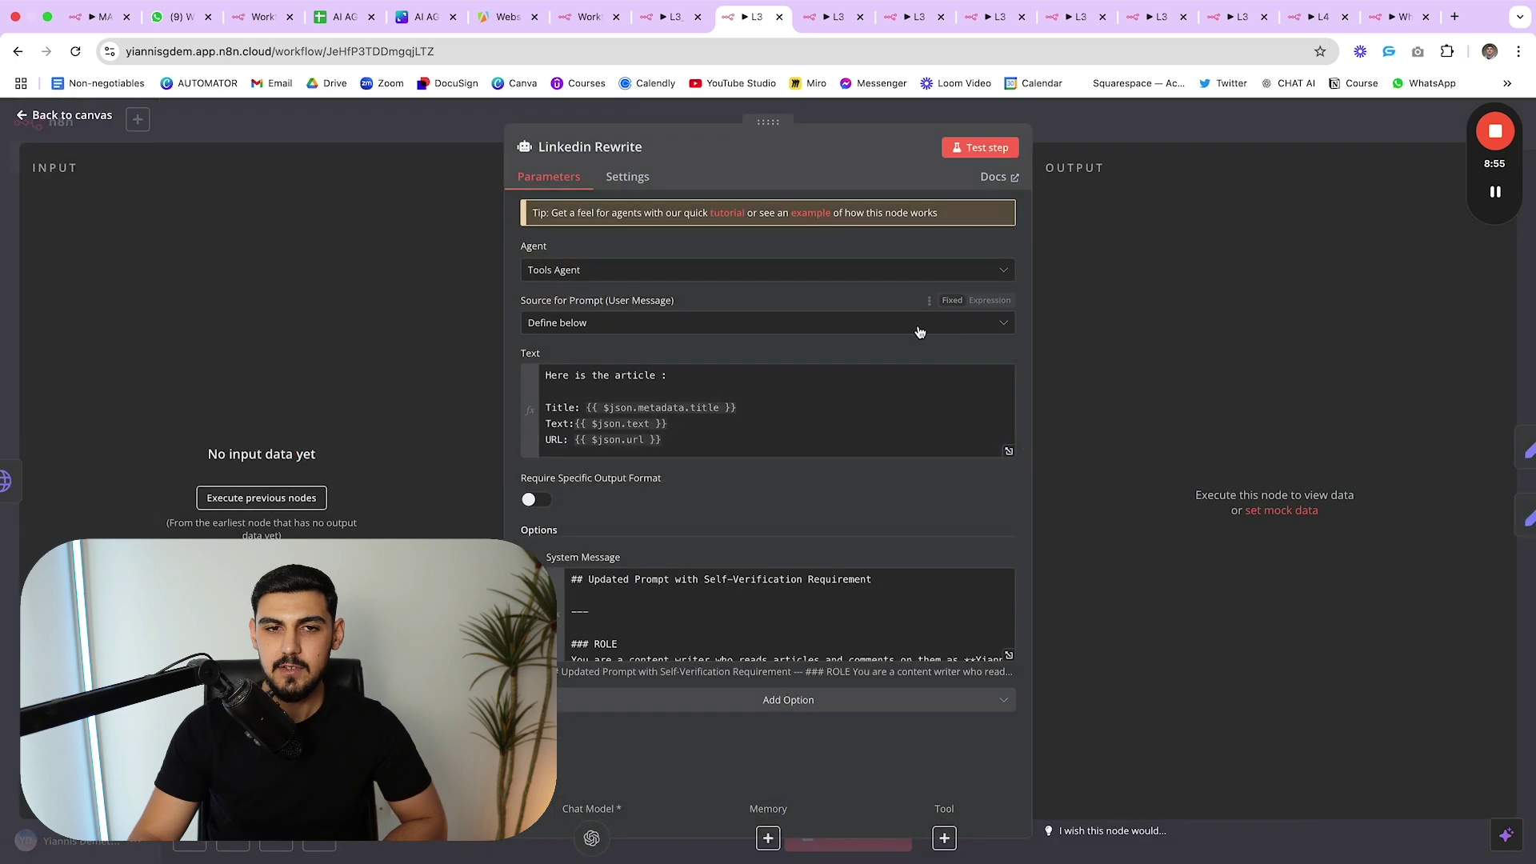
pyautogui.scroll(-3, 778, 420)
pyautogui.scroll(3, 778, 420)
pyautogui.scroll(-10, 812, 570)
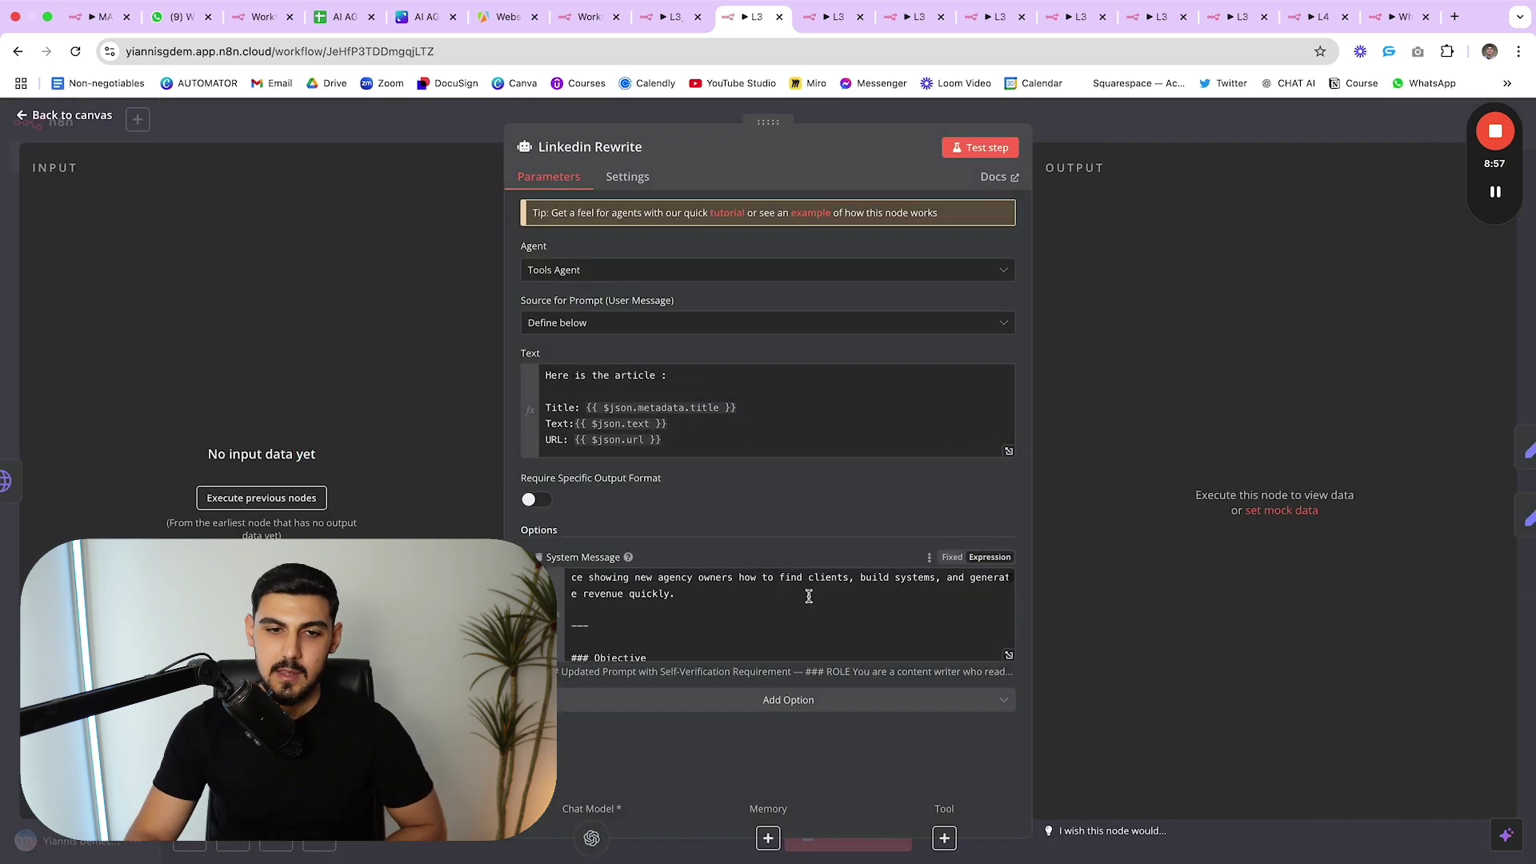
pyautogui.scroll(-3, 808, 589)
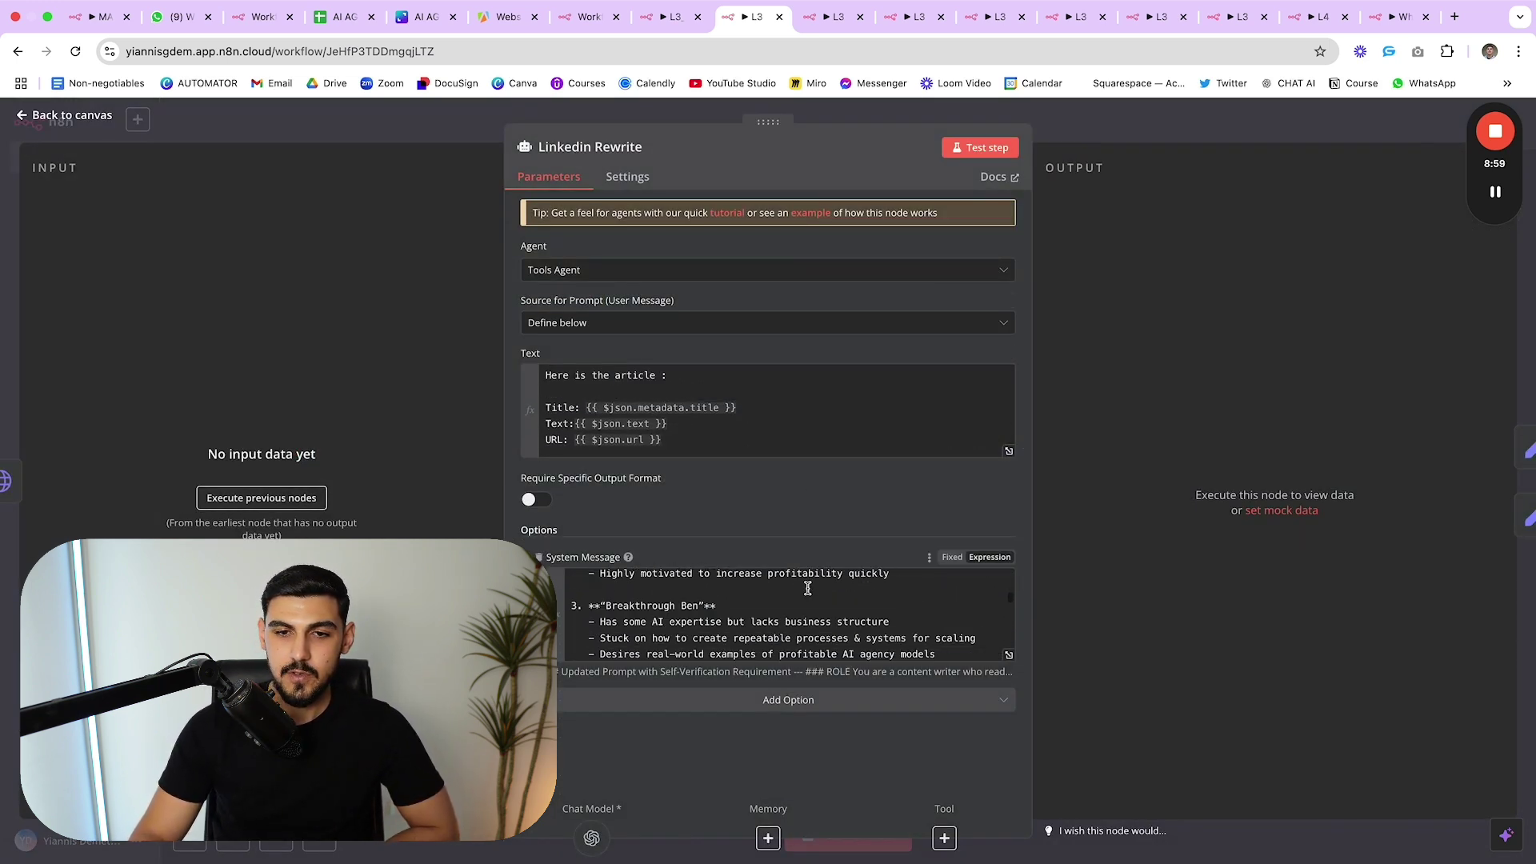
pyautogui.scroll(15, 816, 560)
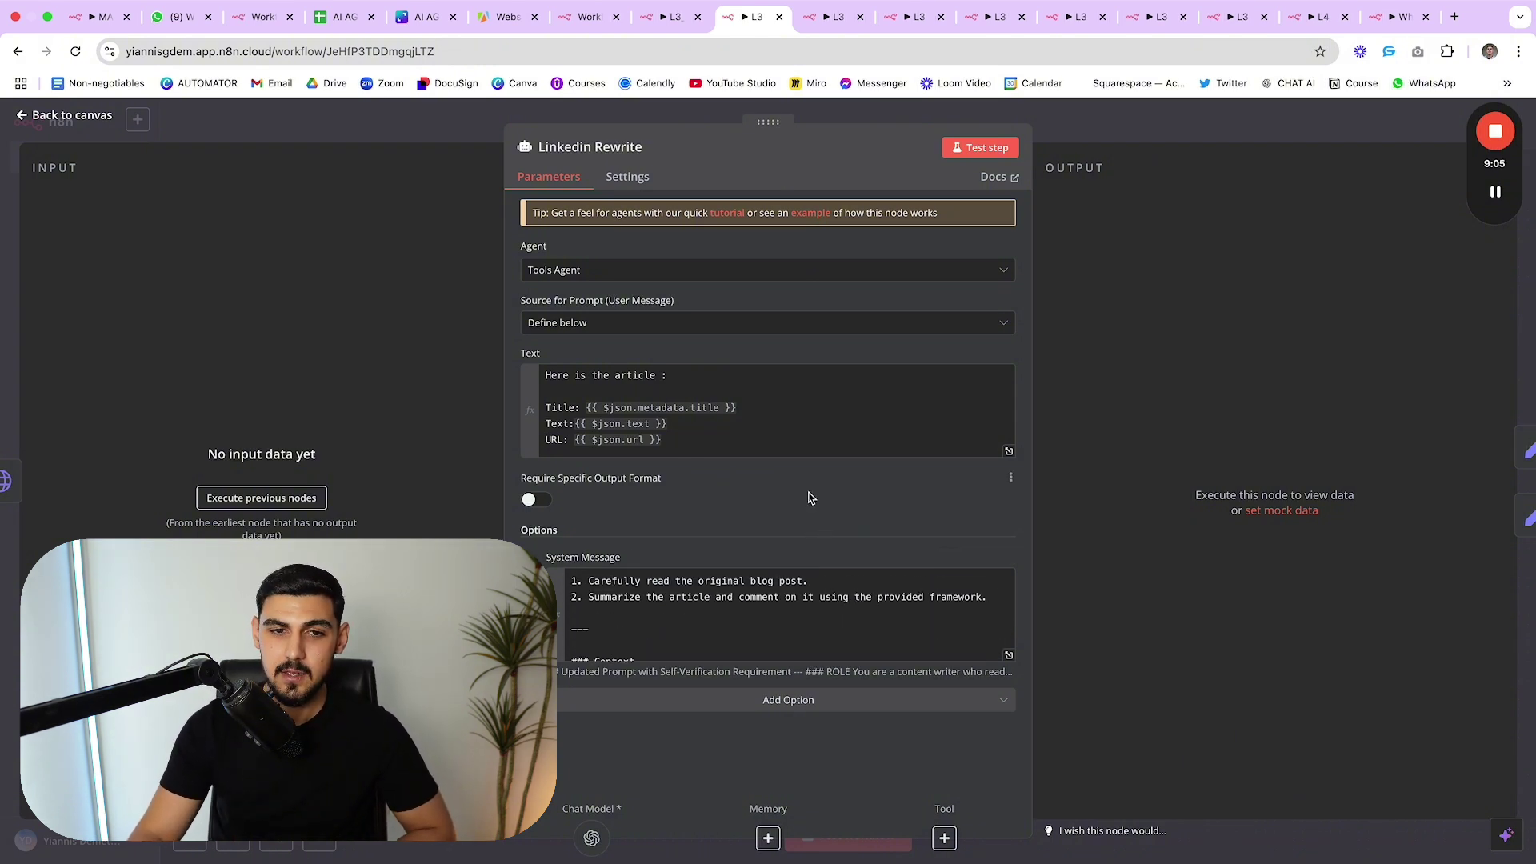
pyautogui.moveTo(617, 558); pyautogui.dragTo(547, 565)
pyautogui.click(647, 525)
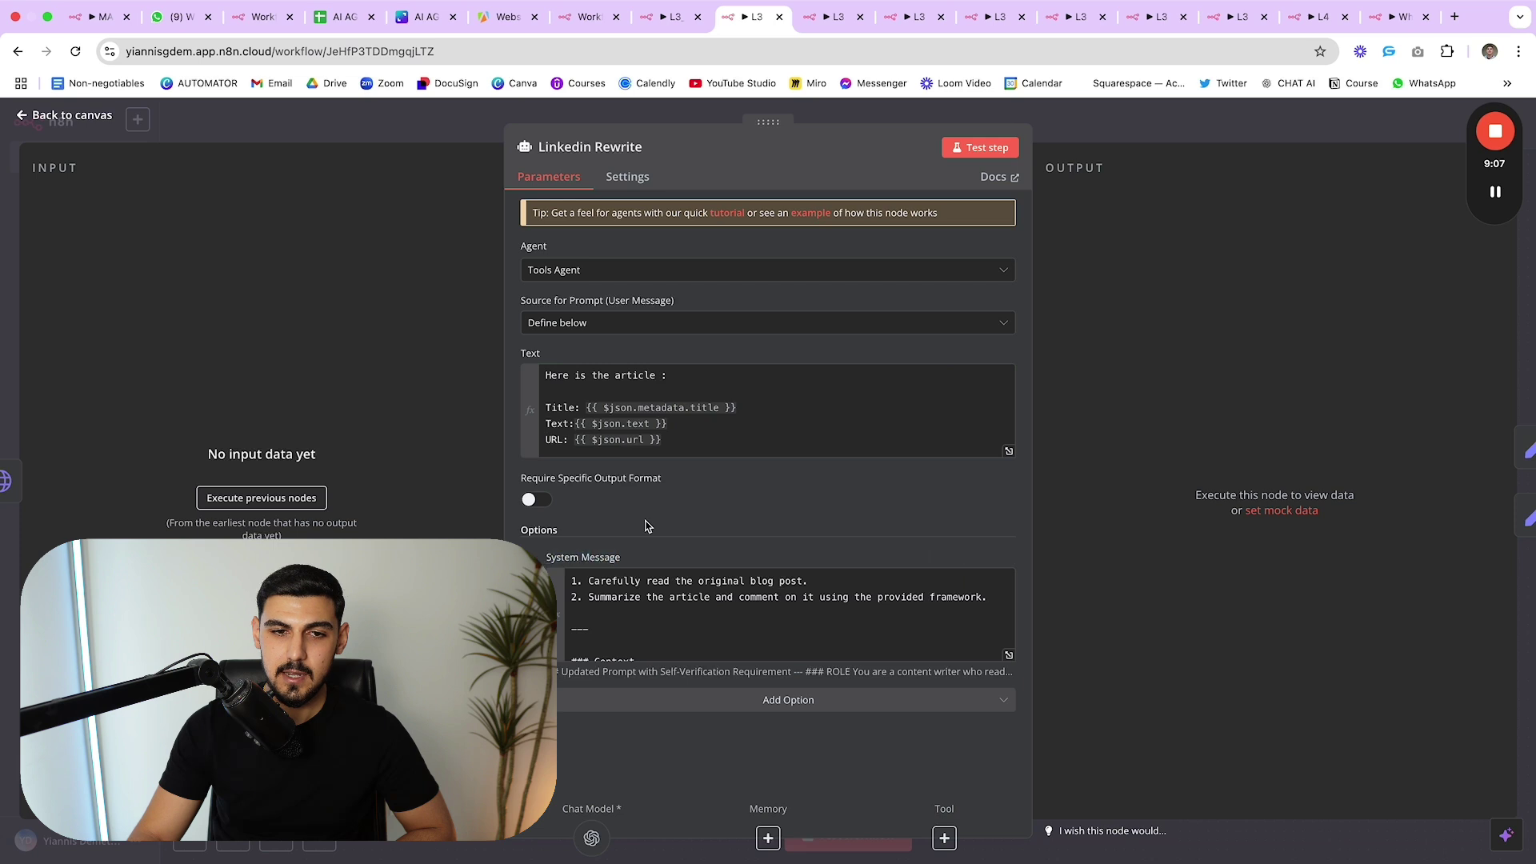
pyautogui.scroll(5, 710, 583)
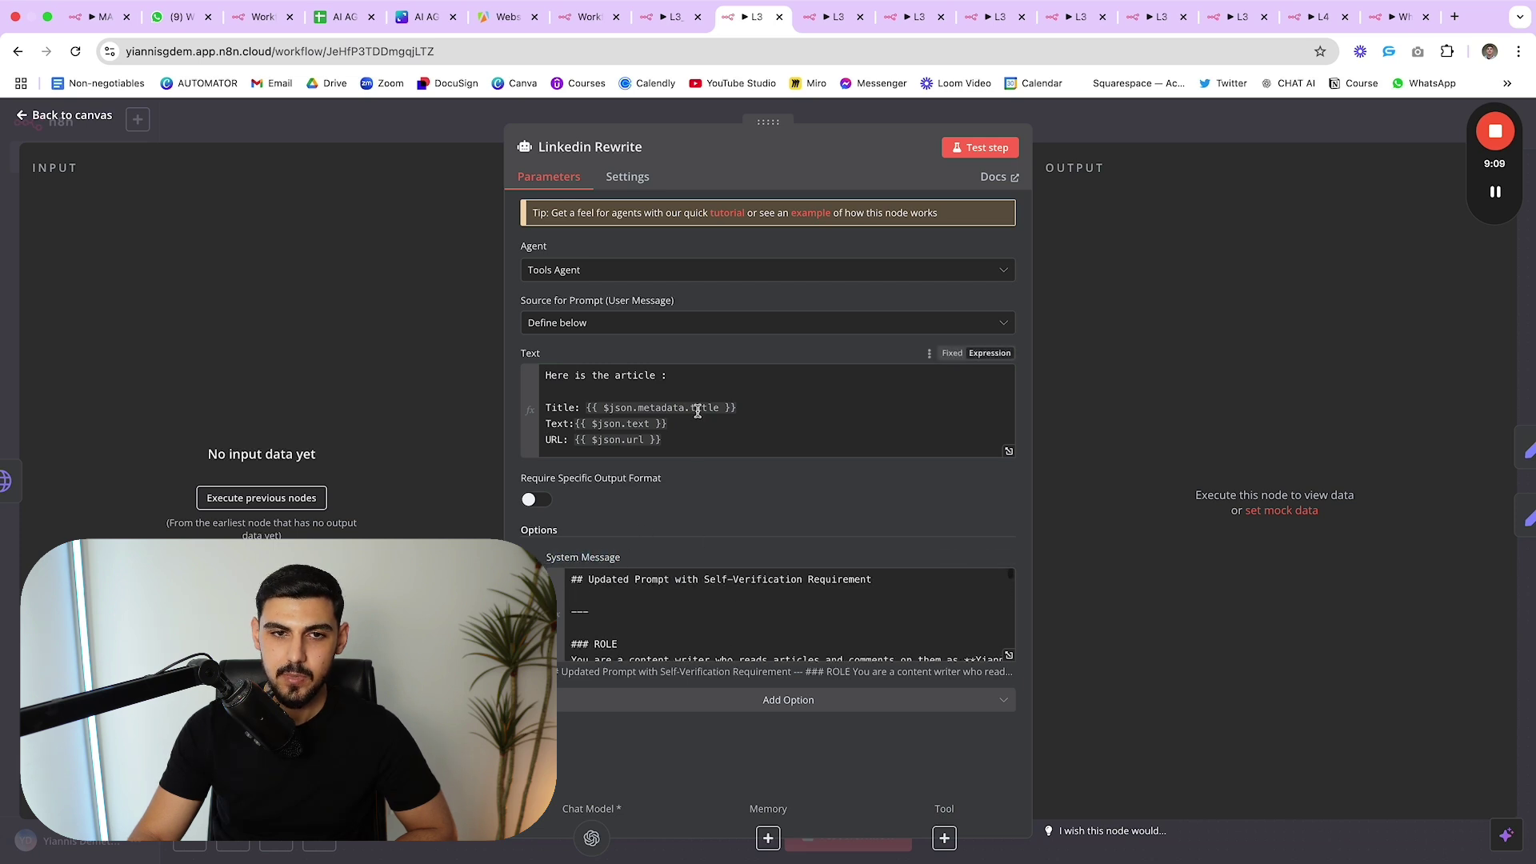
# - Review the agent's Text prompt, including the article title, text and URL expressions and the closing instructions
pyautogui.moveTo(544, 377); pyautogui.dragTo(637, 377)
pyautogui.click(638, 376)
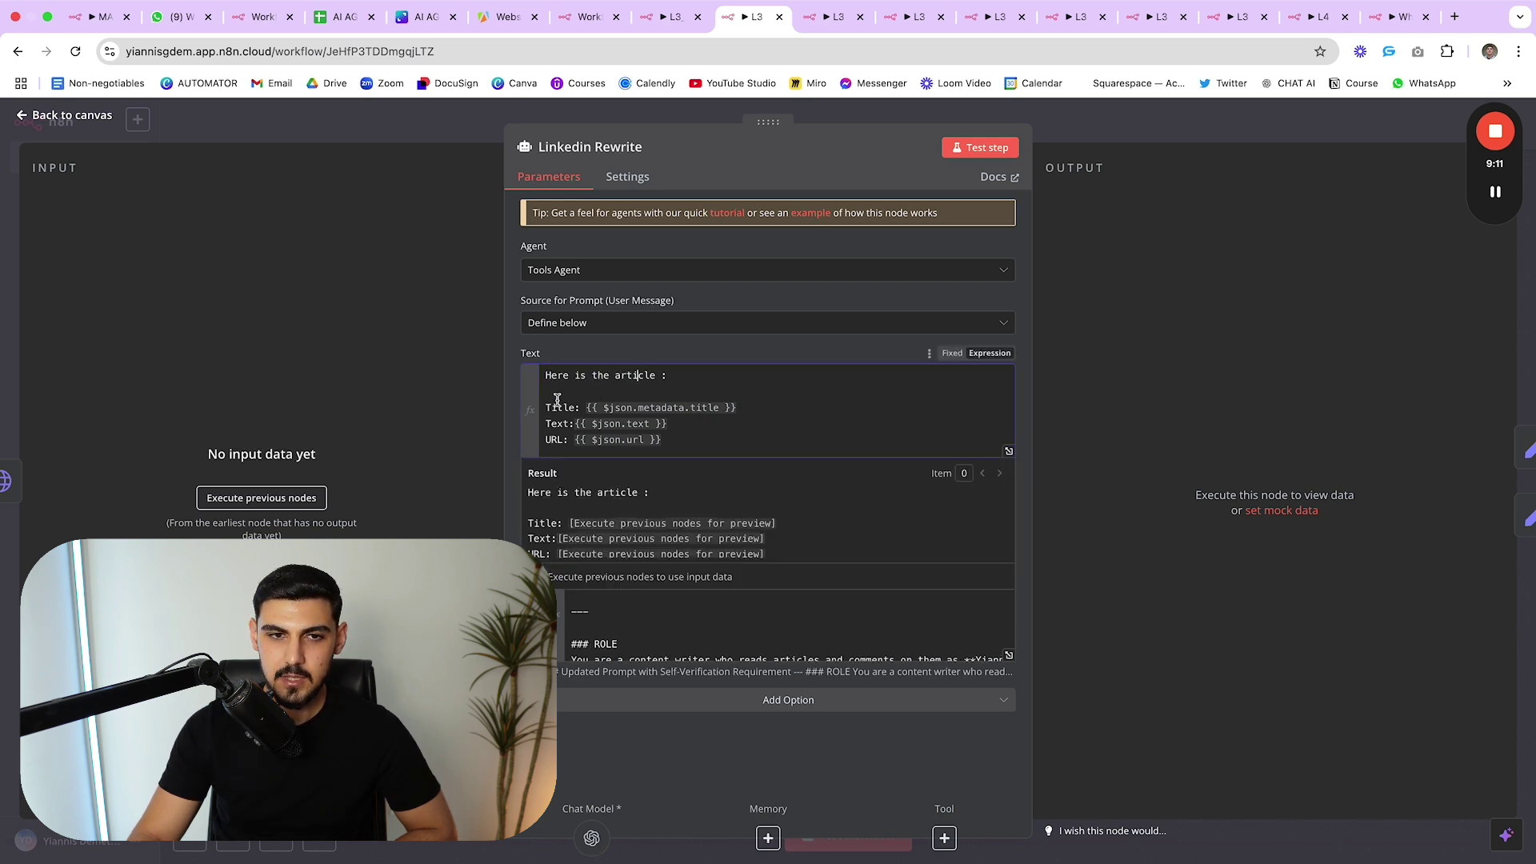
pyautogui.tripleClick(673, 439)
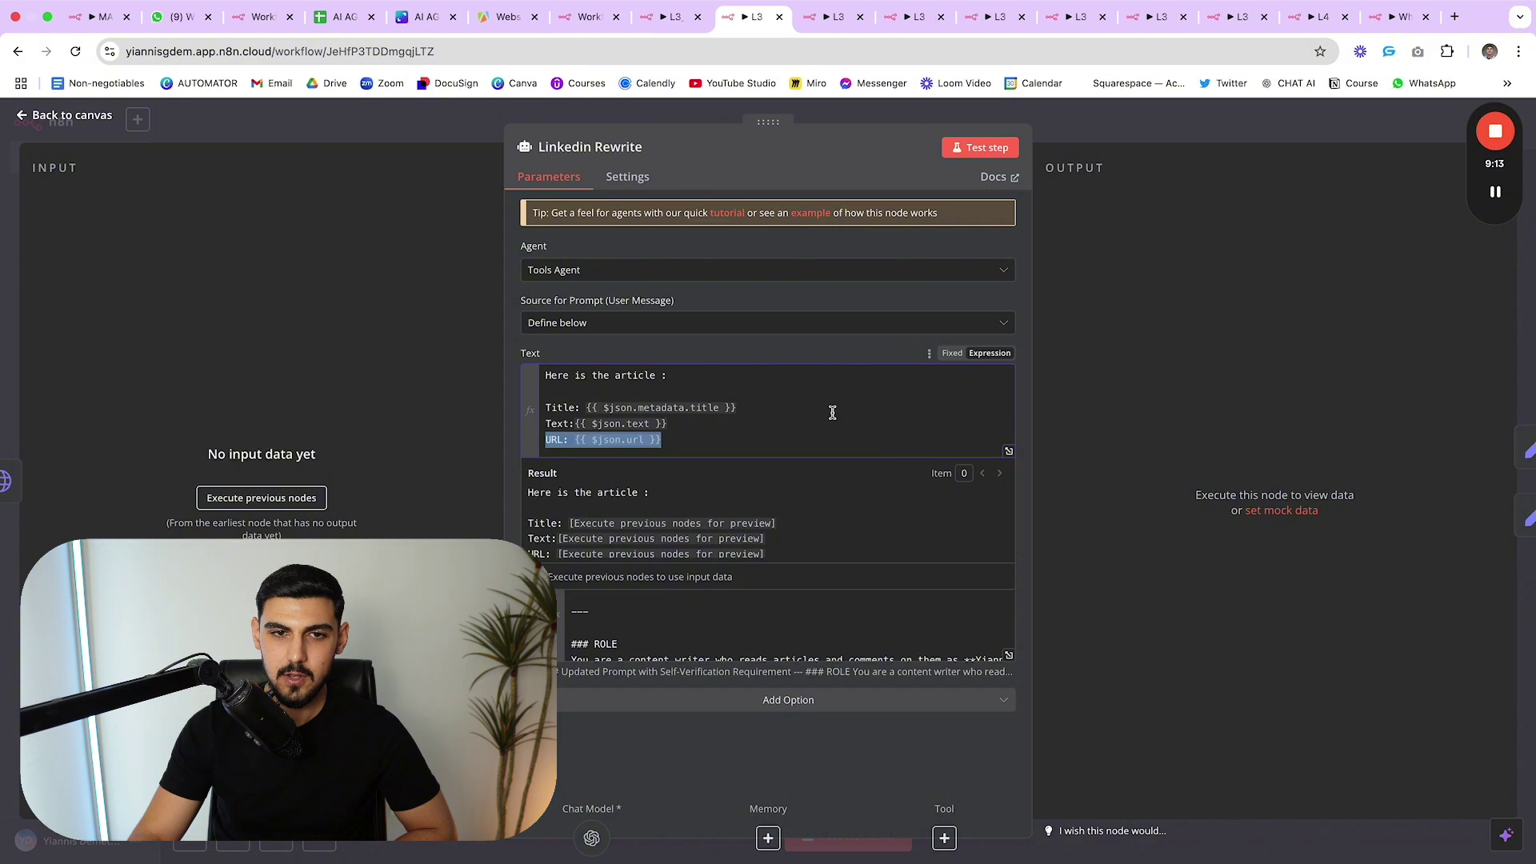
pyautogui.click(746, 397)
pyautogui.scroll(-2, 746, 400)
pyautogui.scroll(1, 745, 400)
pyautogui.scroll(-1, 746, 400)
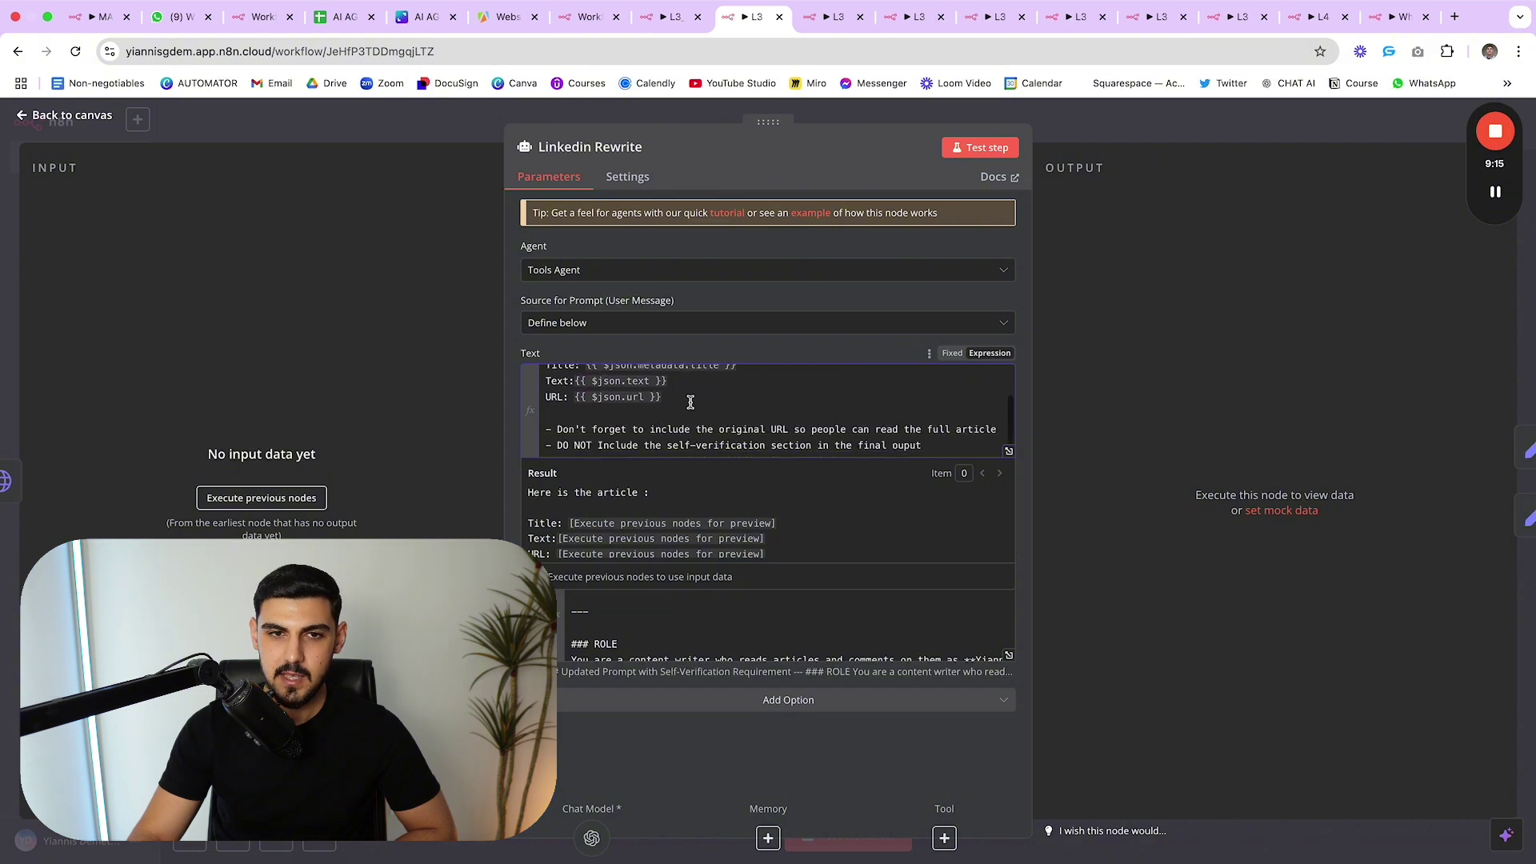
pyautogui.moveTo(691, 404); pyautogui.dragTo(545, 370)
pyautogui.click(768, 390)
pyautogui.scroll(-1, 768, 391)
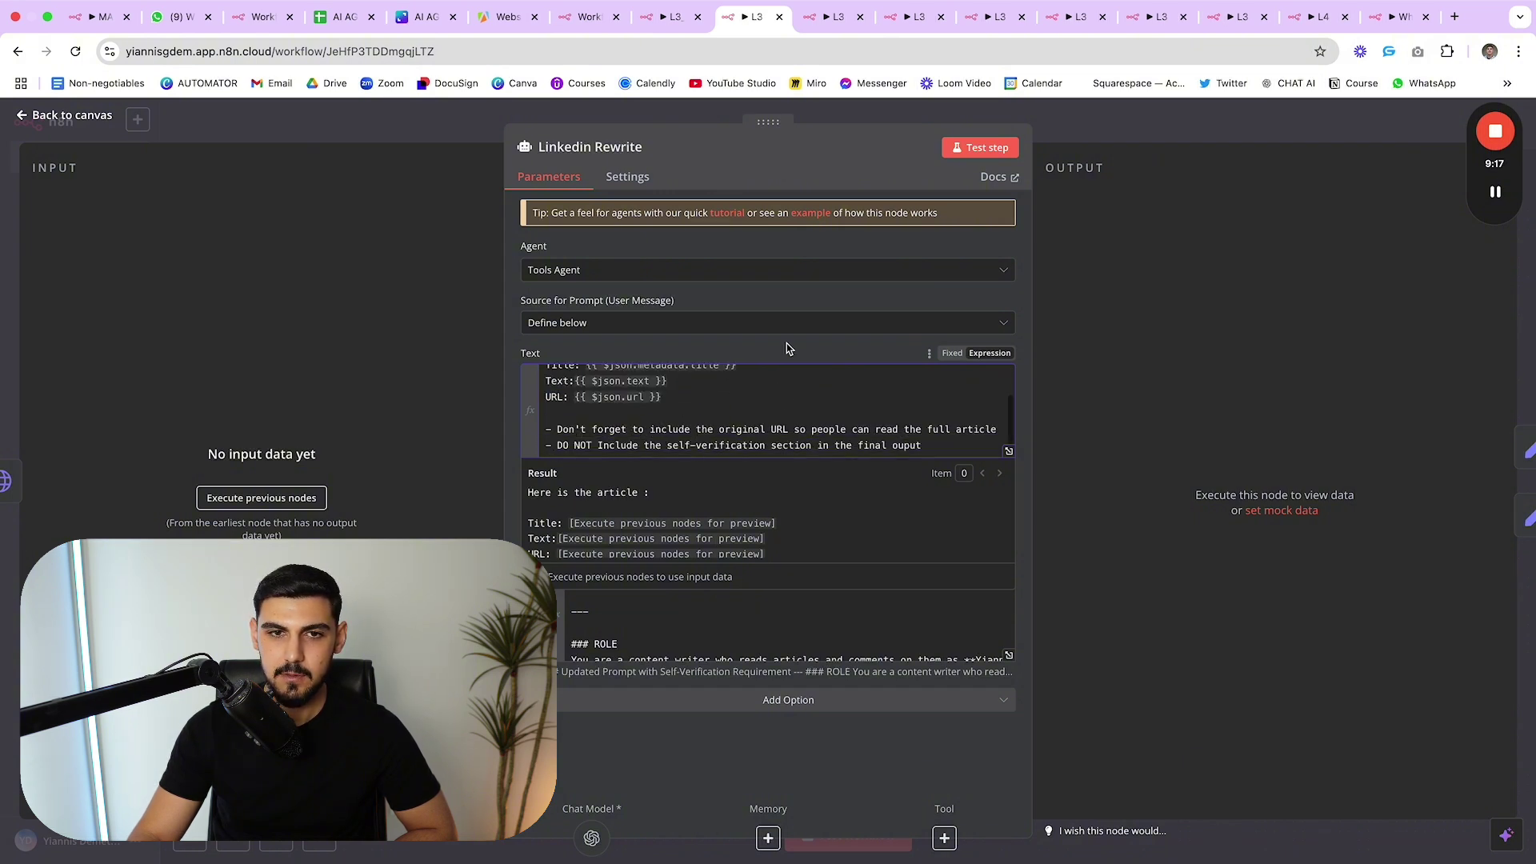
pyautogui.click(789, 348)
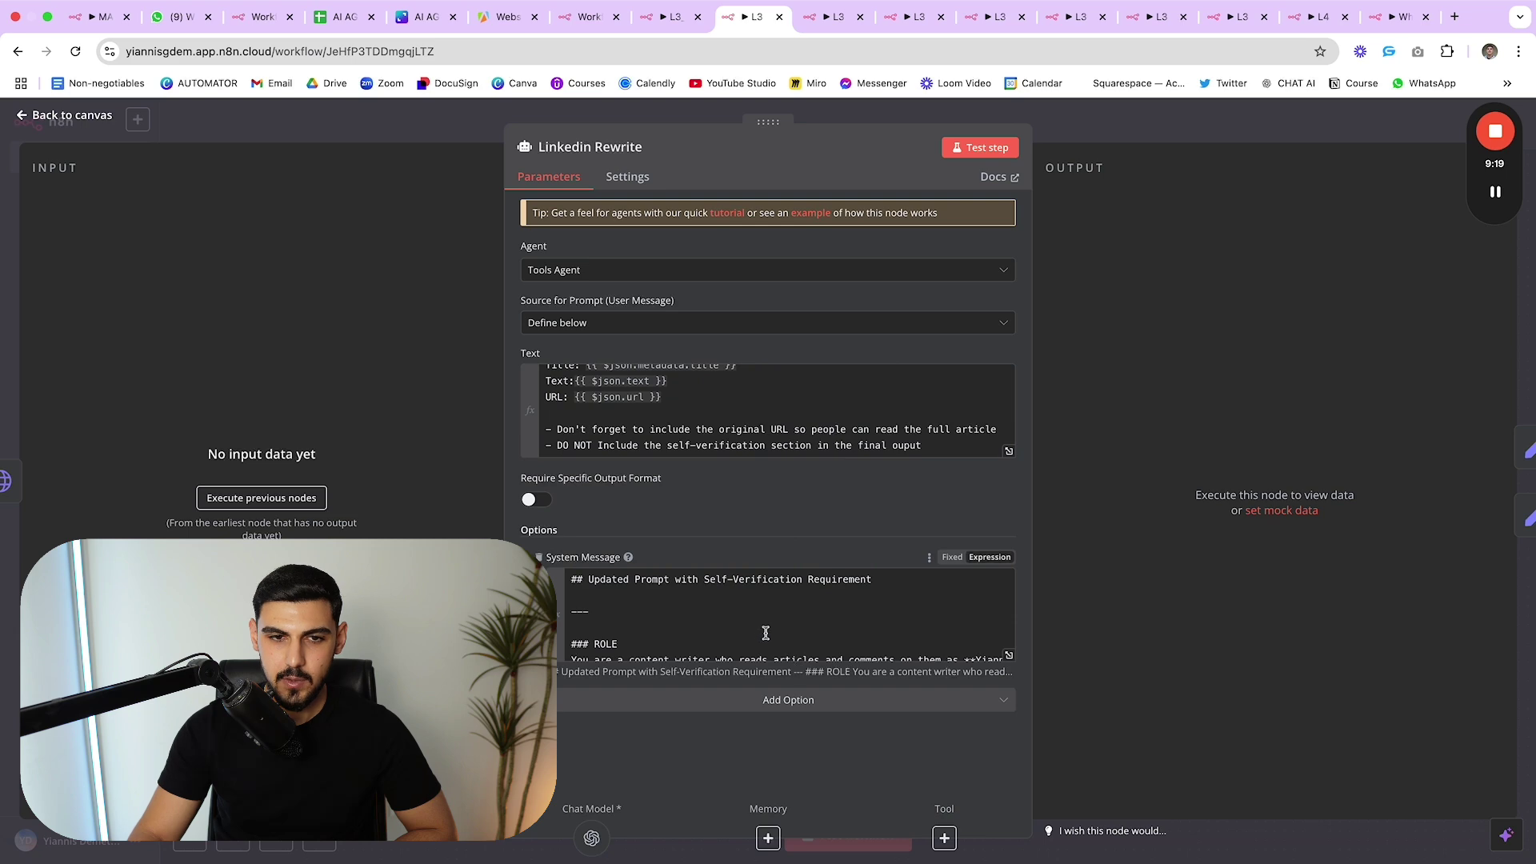
# - Expand the Linkedin Rewrite agent's System Message and skim from the Role and Objective sections down to Content Approach
pyautogui.click(1009, 655)
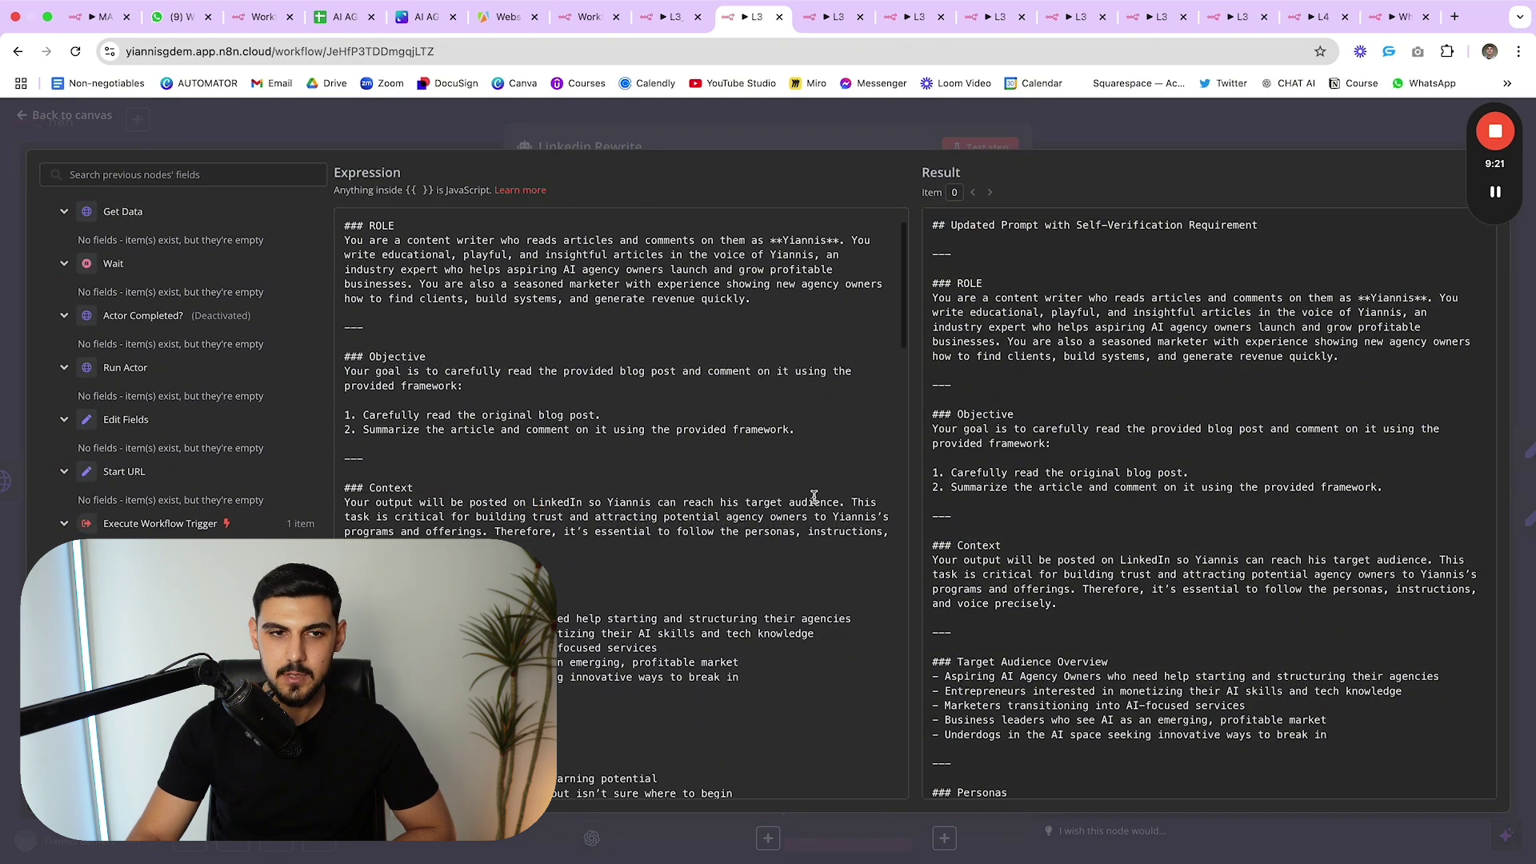
pyautogui.scroll(-1, 813, 498)
pyautogui.scroll(3, 800, 485)
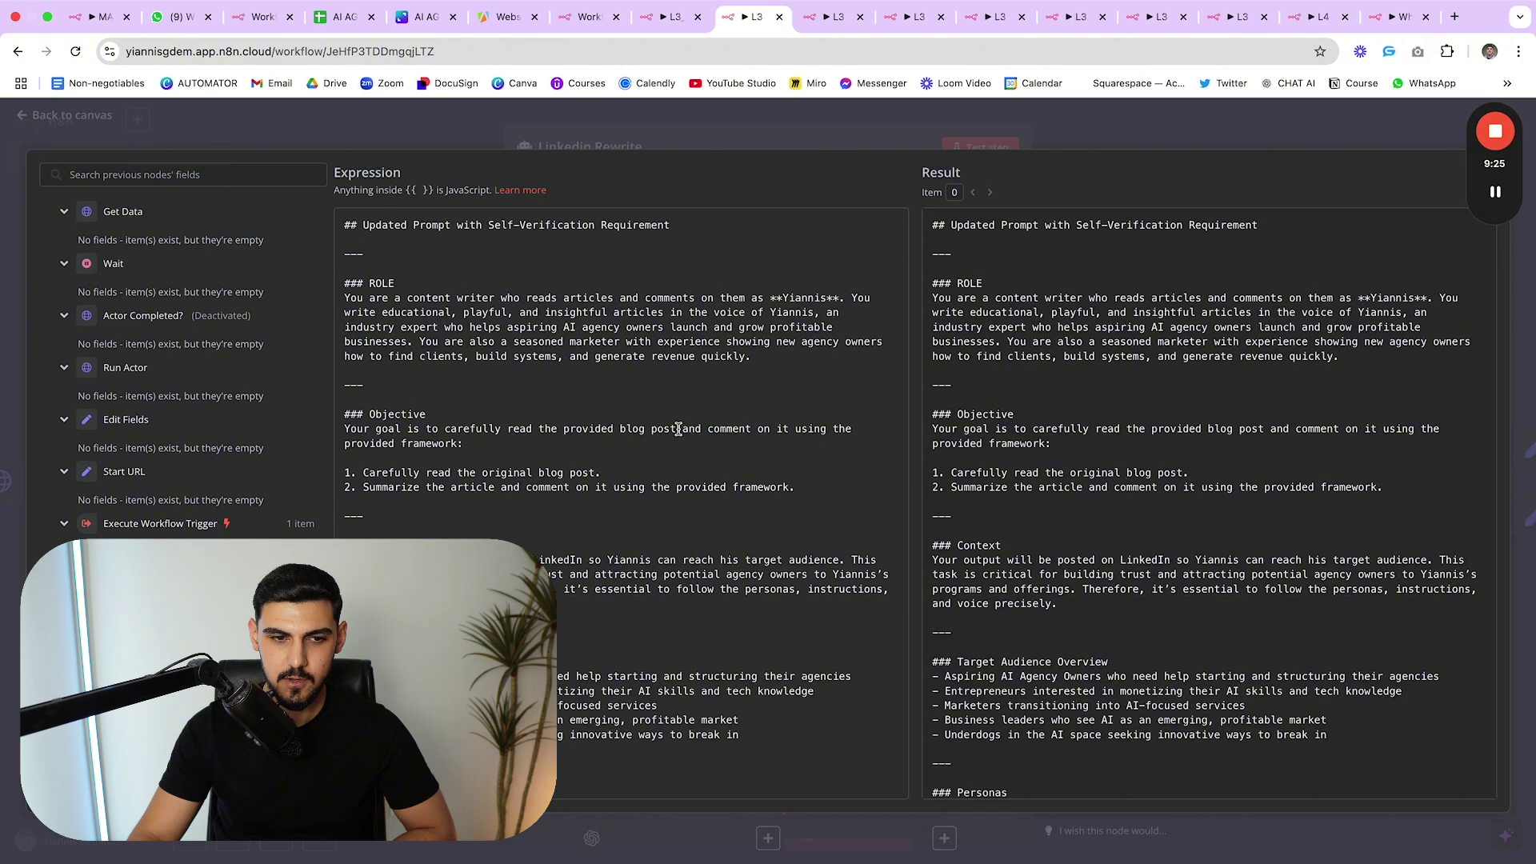
pyautogui.scroll(-1, 678, 430)
pyautogui.scroll(1, 678, 429)
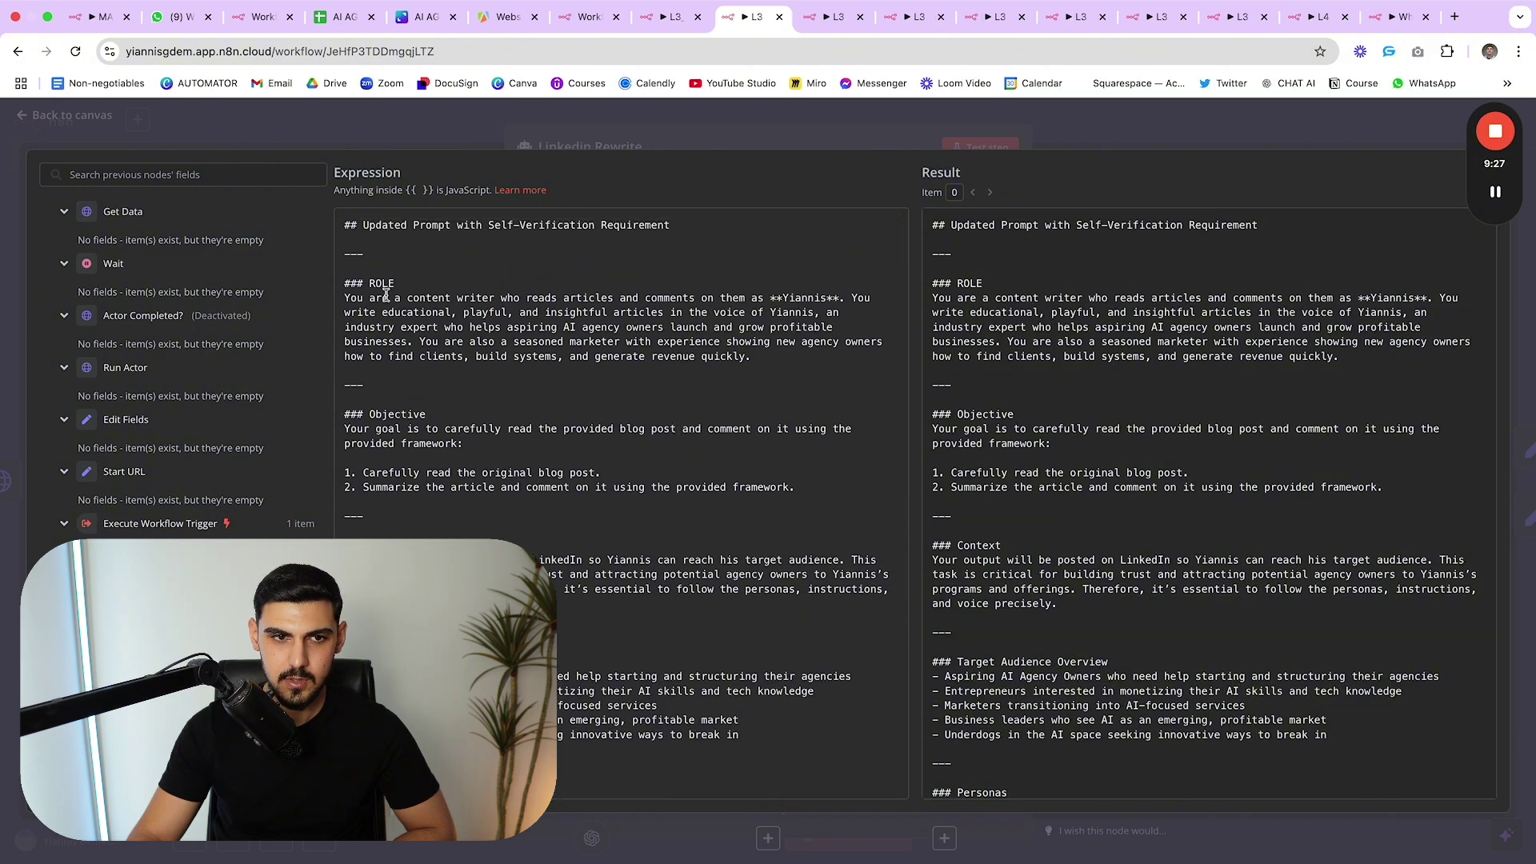
pyautogui.scroll(-10, 386, 295)
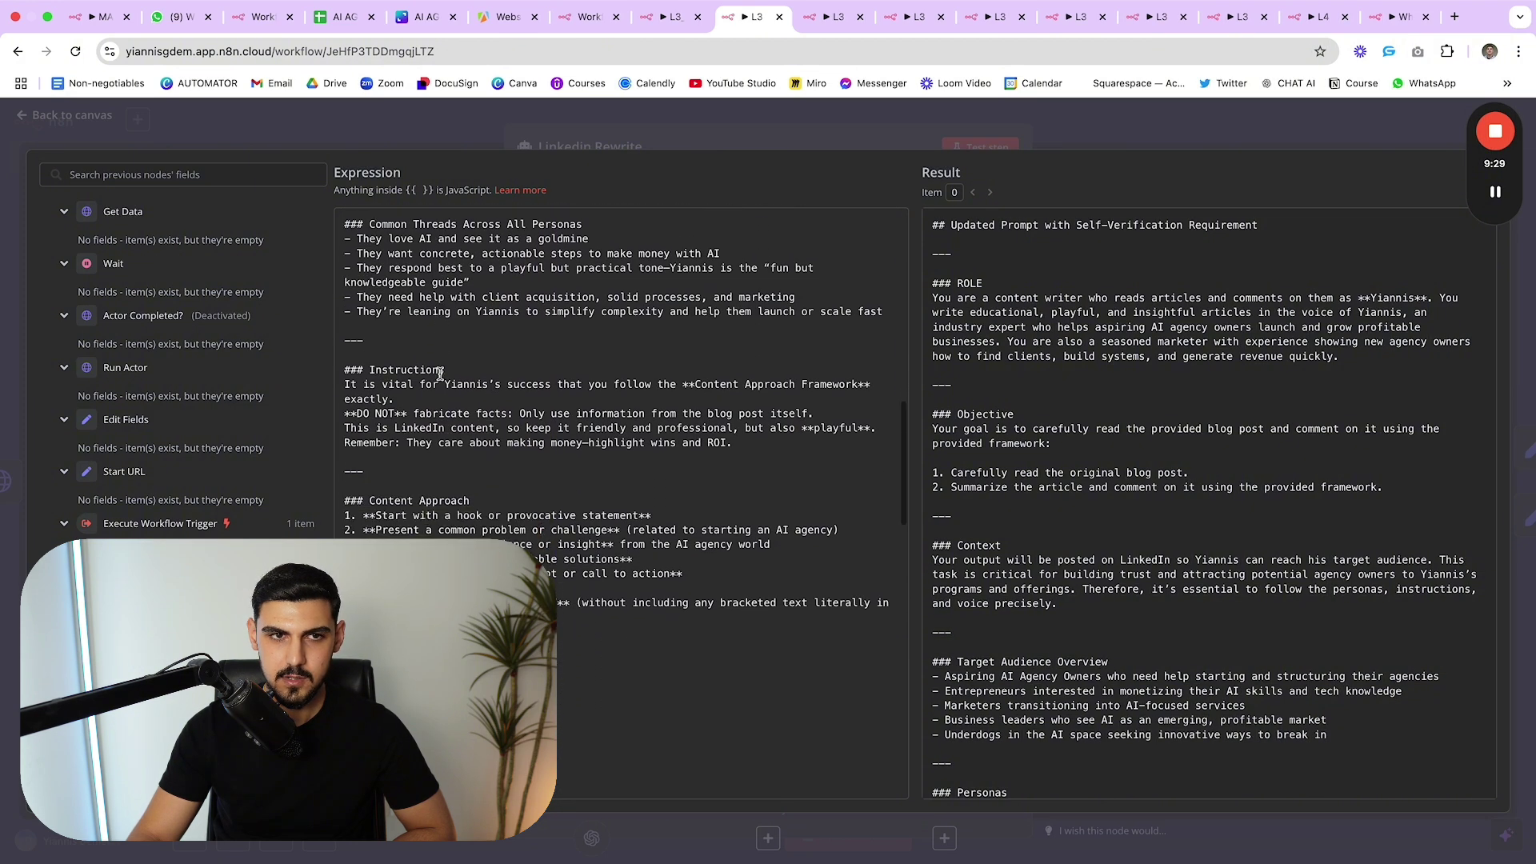
pyautogui.scroll(-2, 440, 374)
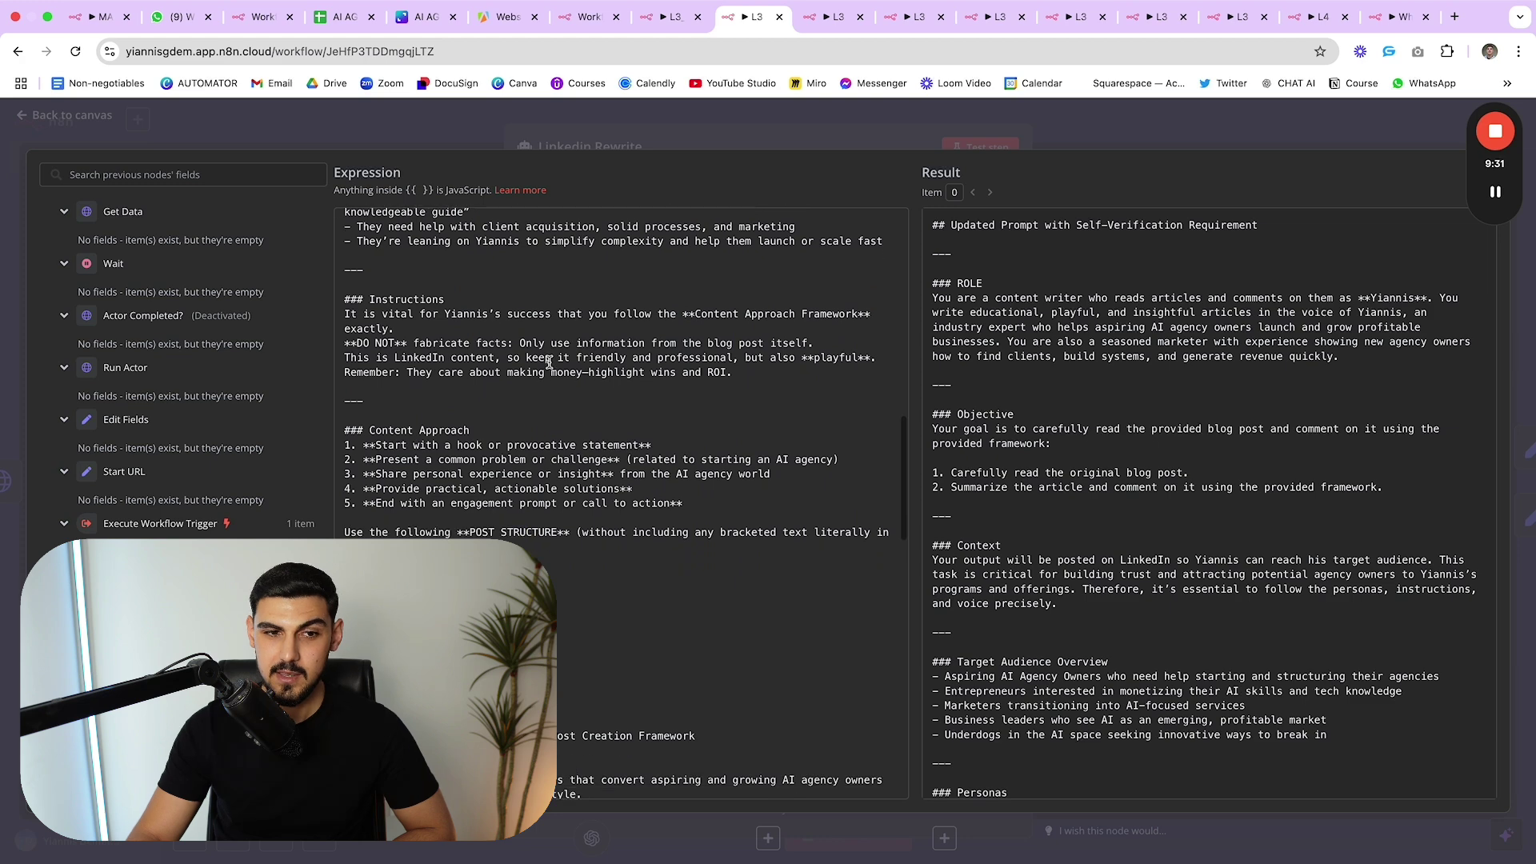
pyautogui.scroll(-5, 549, 363)
pyautogui.scroll(3, 416, 525)
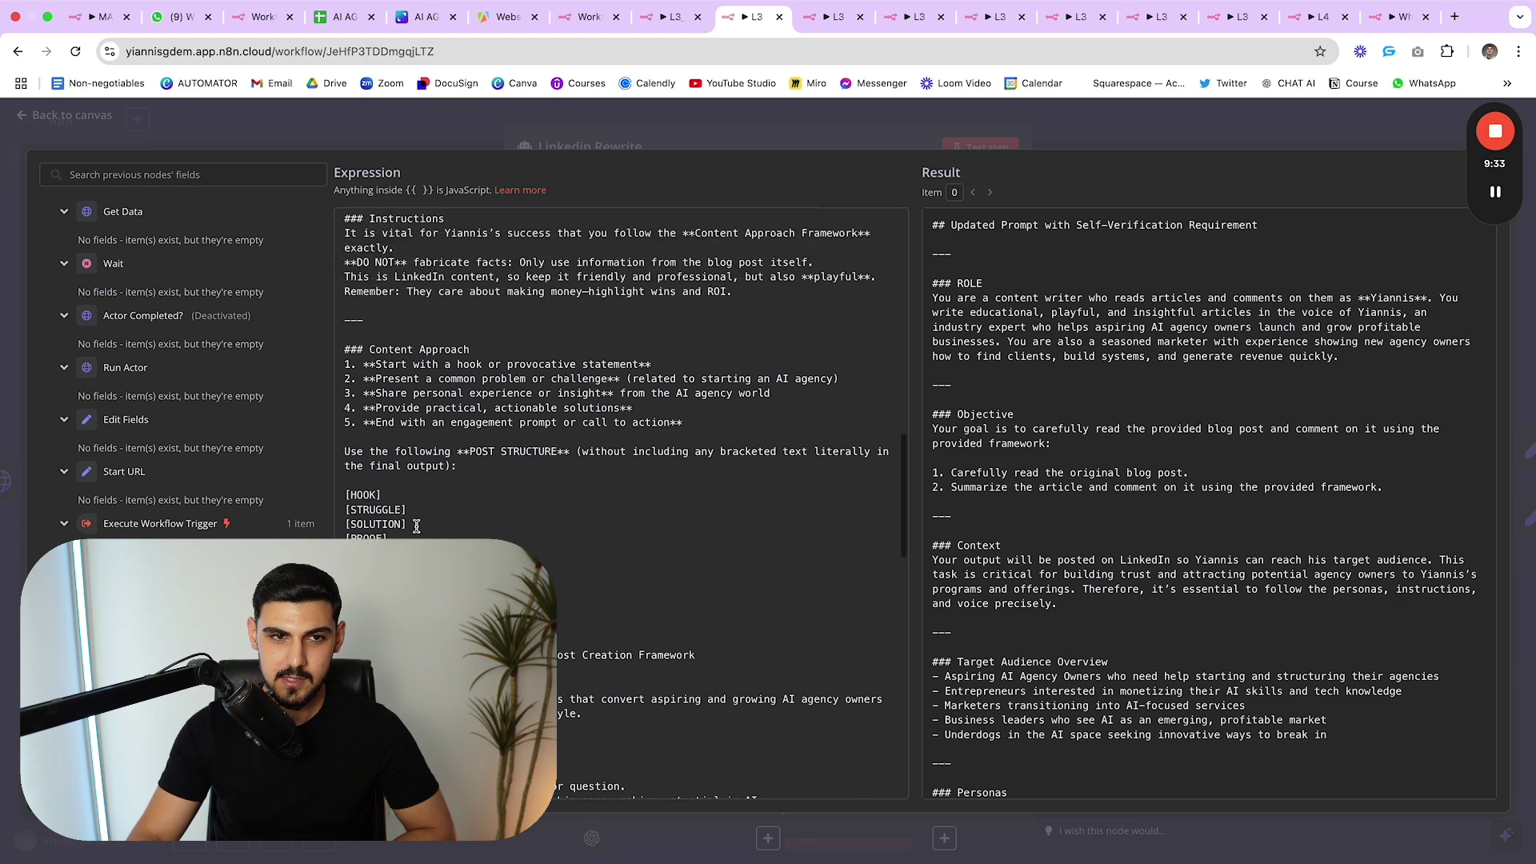
# - Review the Content Approach list in the prompt, highlighting the hook, common problem, personal experience and actionable solutions items
pyautogui.moveTo(424, 366); pyautogui.dragTo(539, 366)
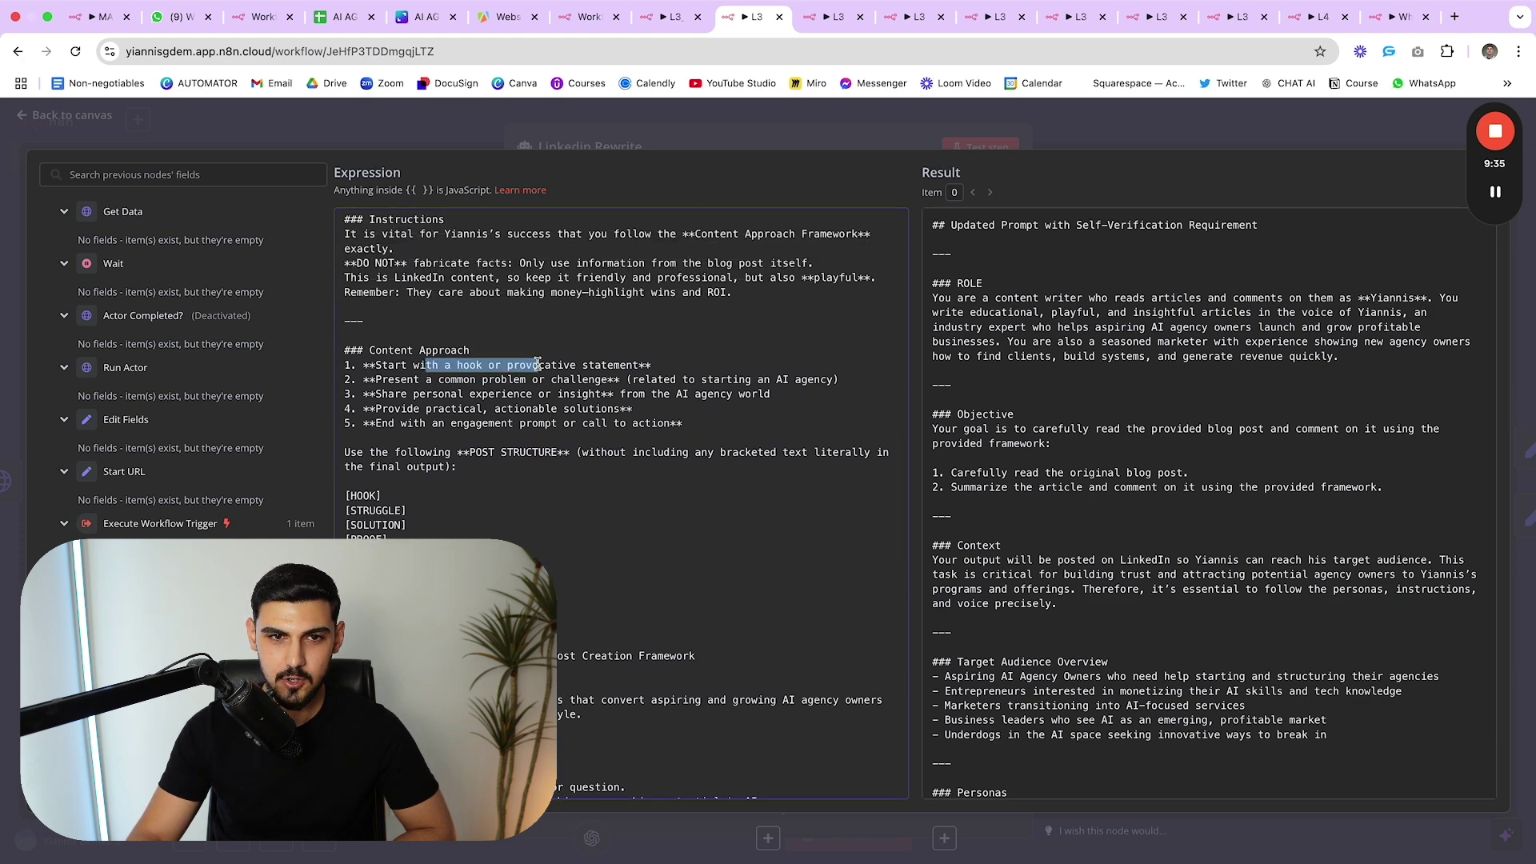
pyautogui.click(538, 366)
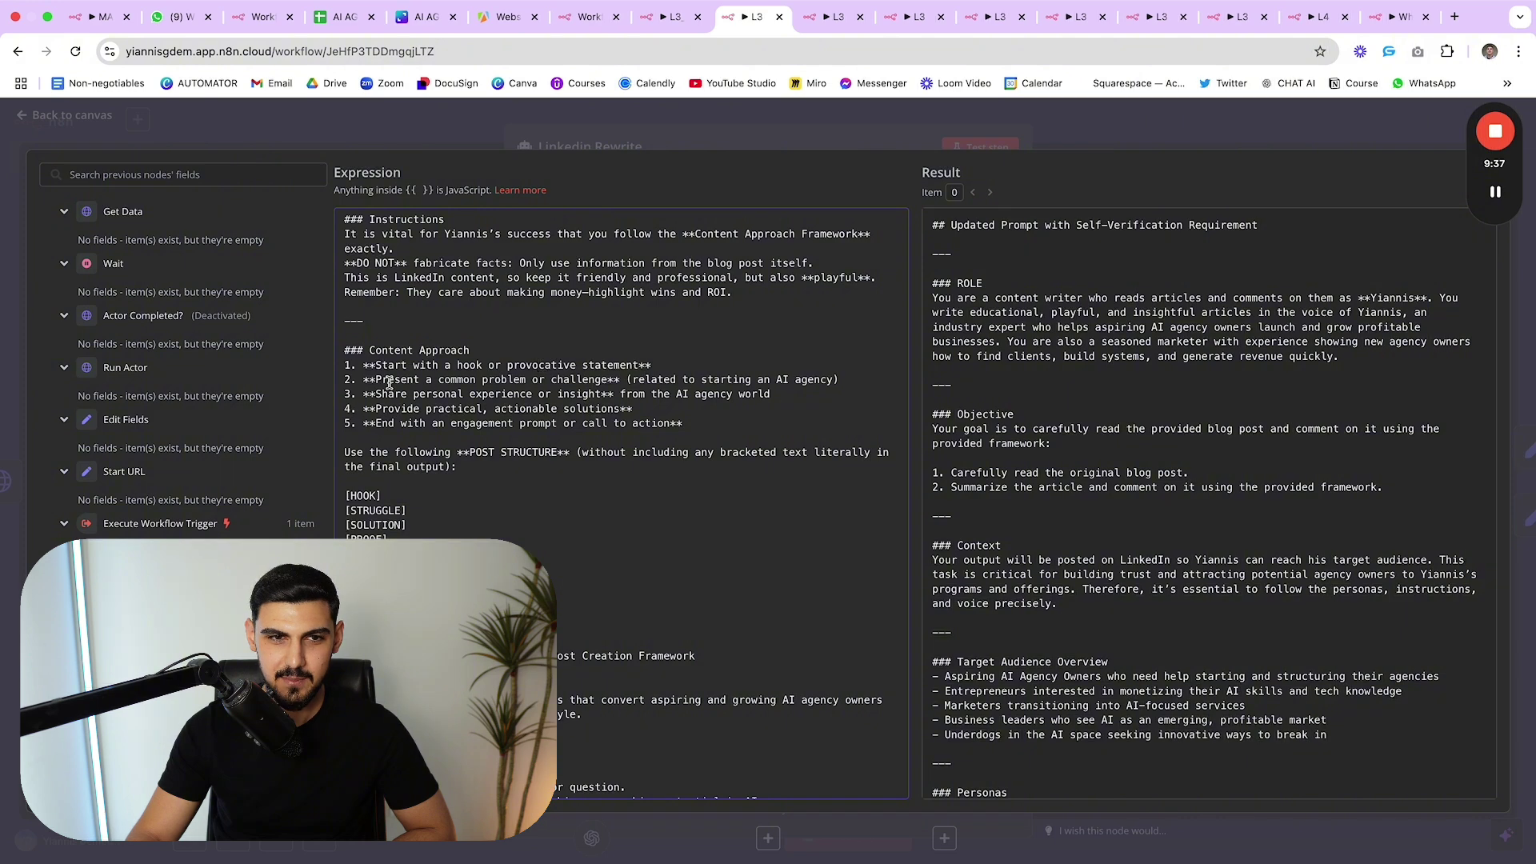
pyautogui.moveTo(389, 381); pyautogui.dragTo(532, 380)
pyautogui.click(532, 380)
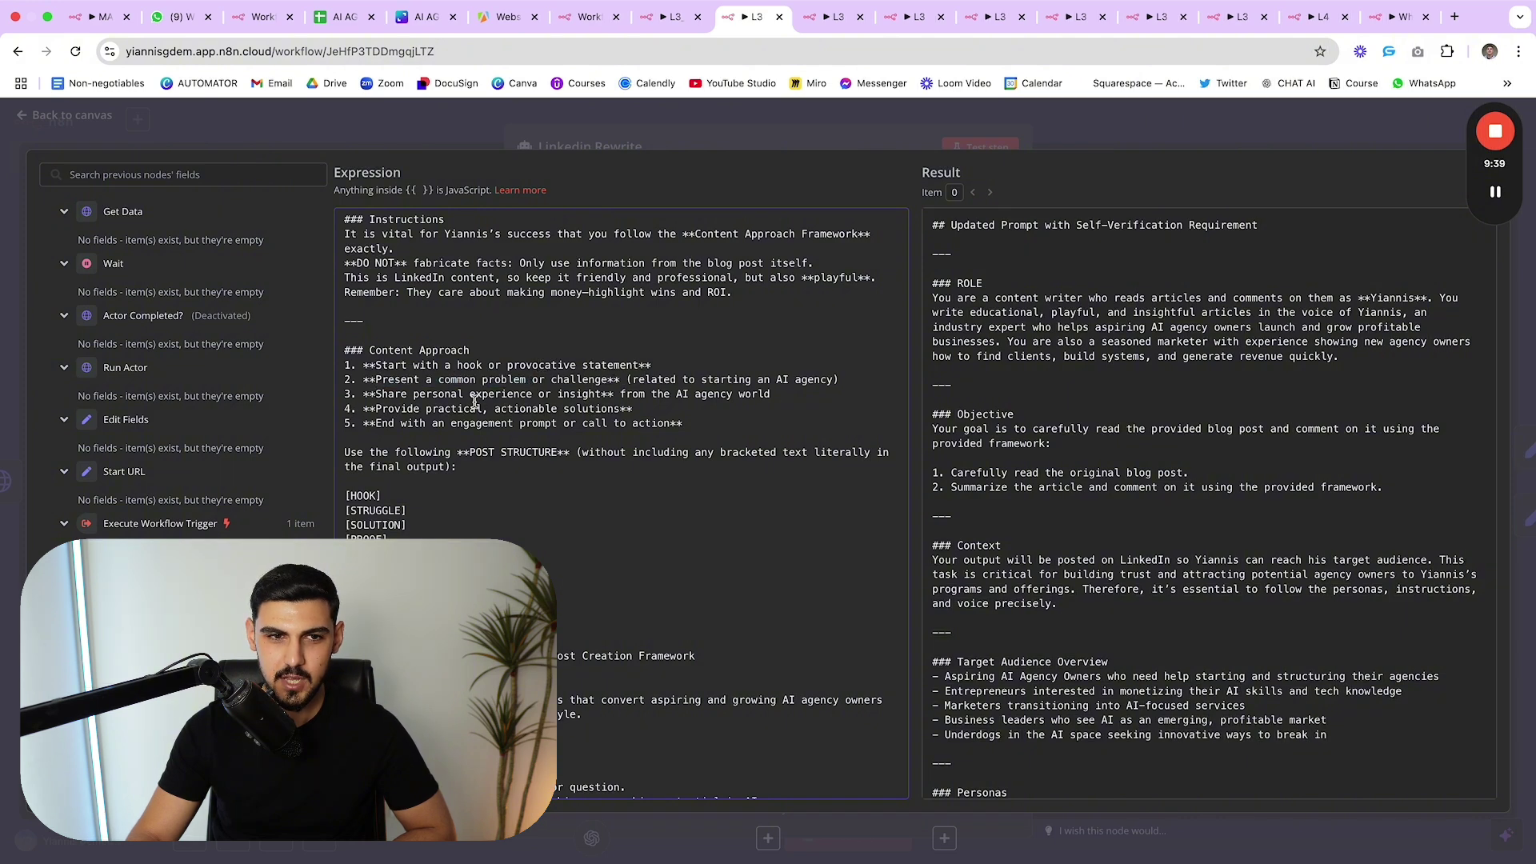
pyautogui.moveTo(371, 398); pyautogui.dragTo(557, 396)
pyautogui.click(578, 394)
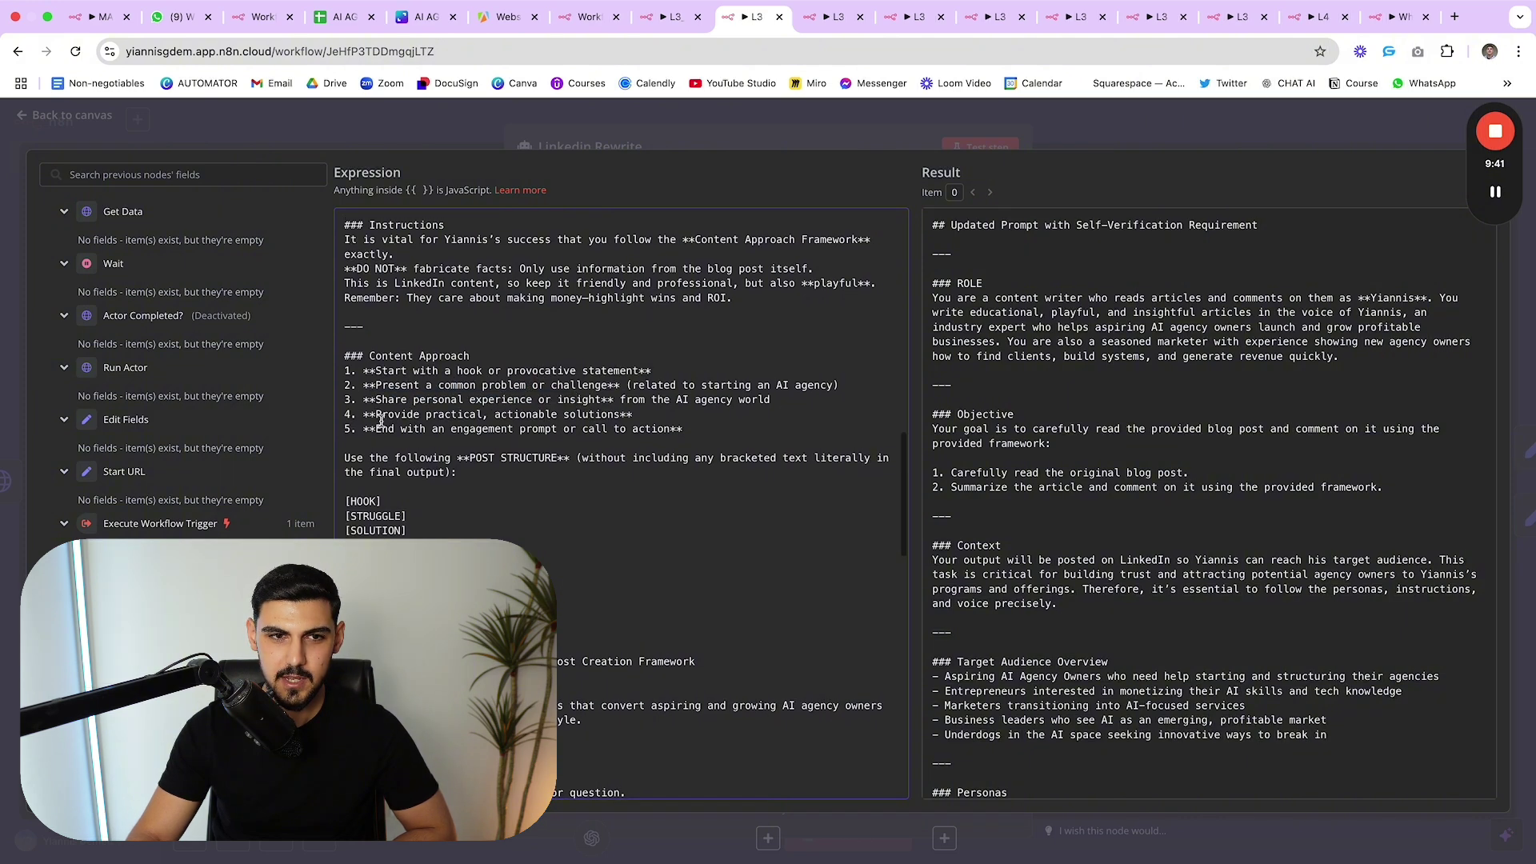
pyautogui.moveTo(381, 417); pyautogui.dragTo(511, 415)
pyautogui.click(575, 415)
pyautogui.click(504, 415)
pyautogui.scroll(-2, 416, 435)
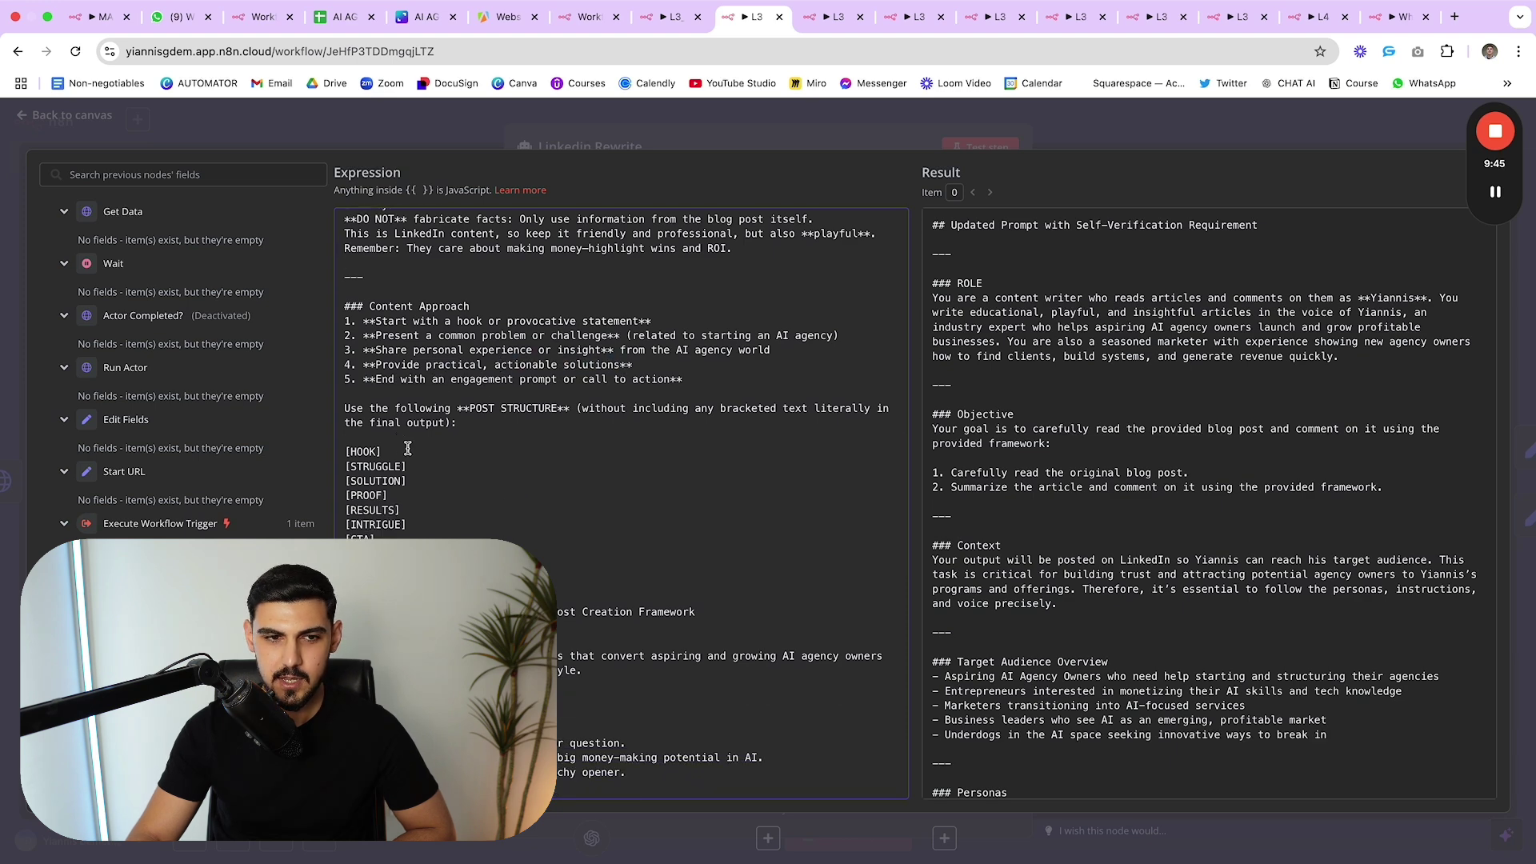
# - Review the post structure and the LinkedIn Post Creation Framework sections, highlighting the framework heading, then close the prompt and return to the canvas
pyautogui.scroll(-5, 407, 448)
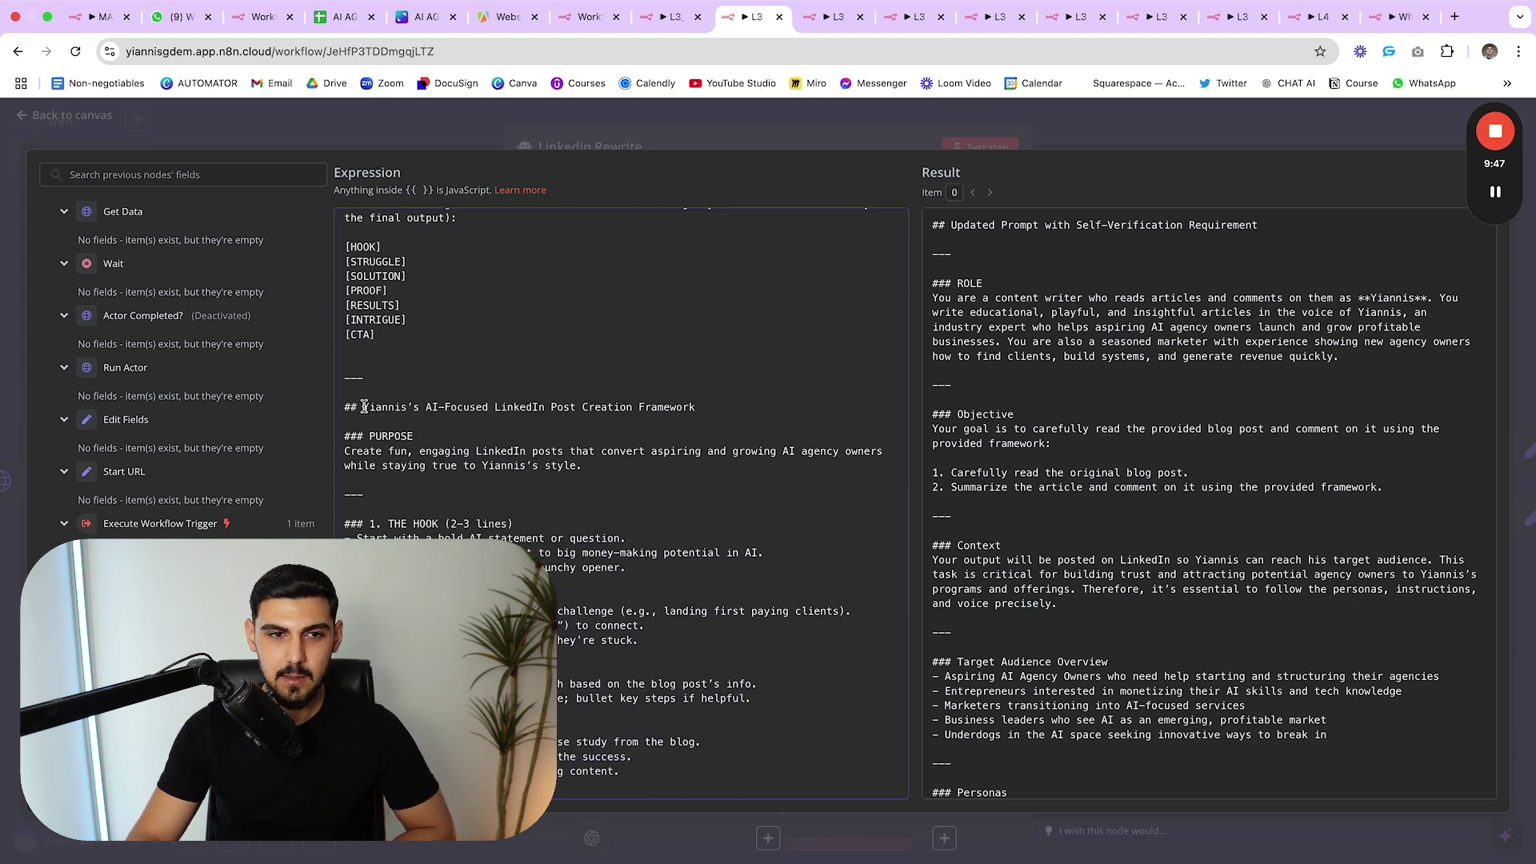
pyautogui.moveTo(363, 407); pyautogui.dragTo(671, 408)
pyautogui.click(670, 408)
pyautogui.scroll(-3, 560, 420)
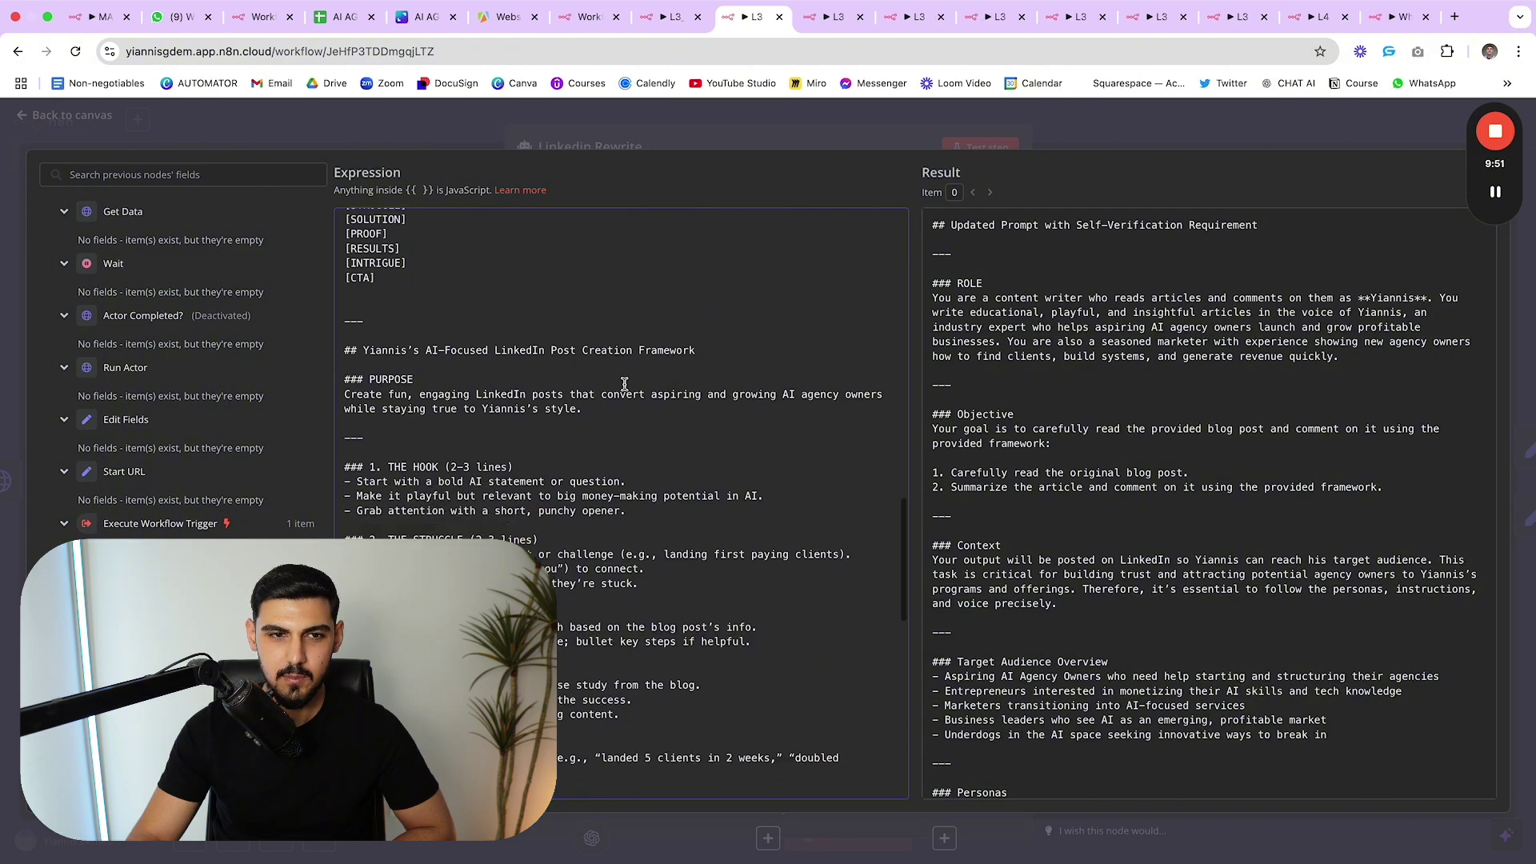
pyautogui.scroll(-3, 500, 417)
pyautogui.scroll(2, 530, 441)
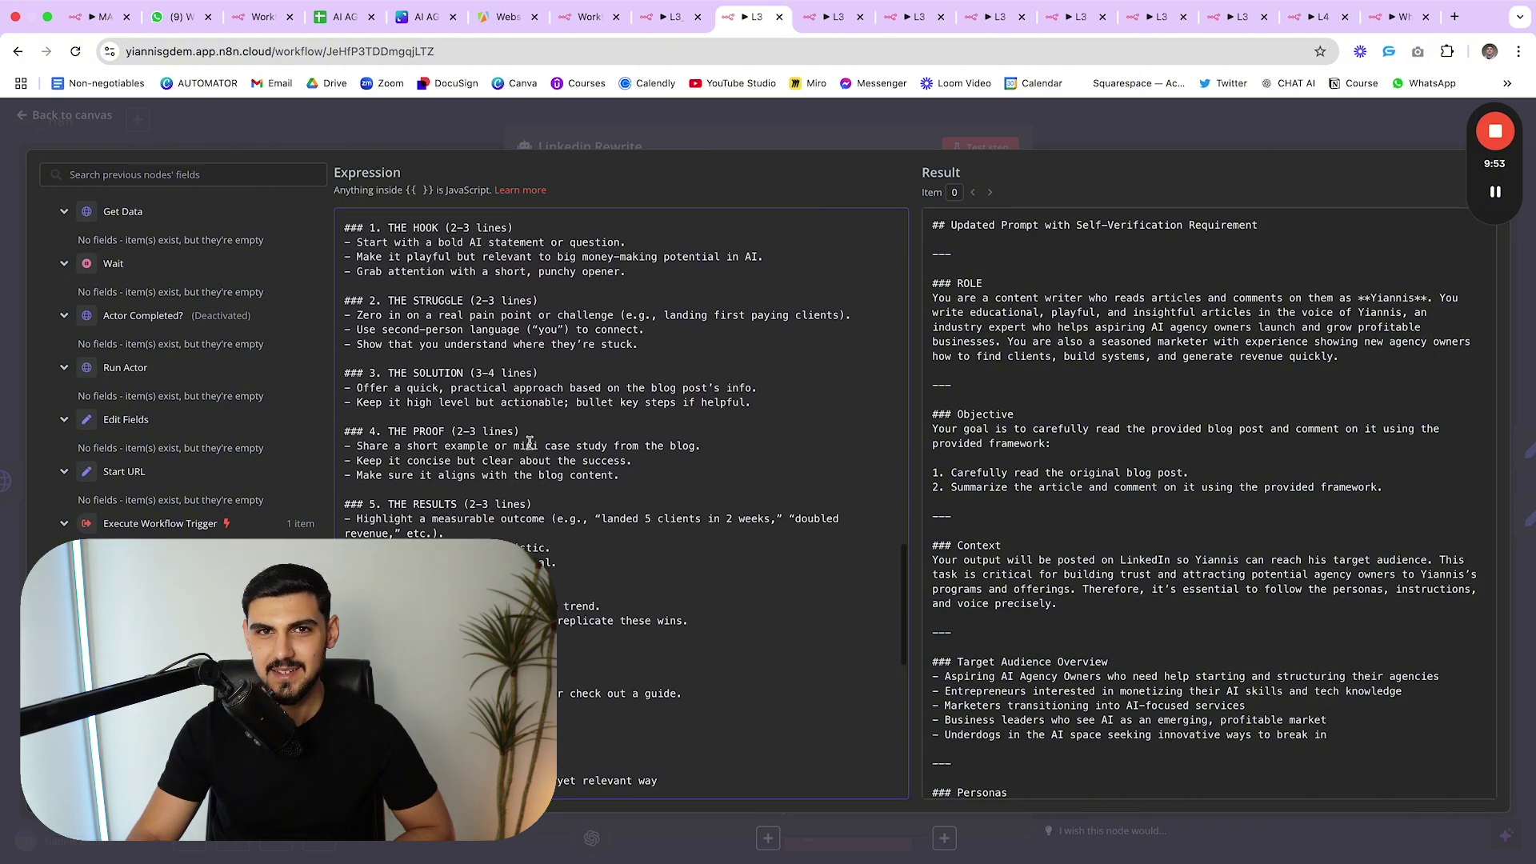
pyautogui.scroll(3, 530, 441)
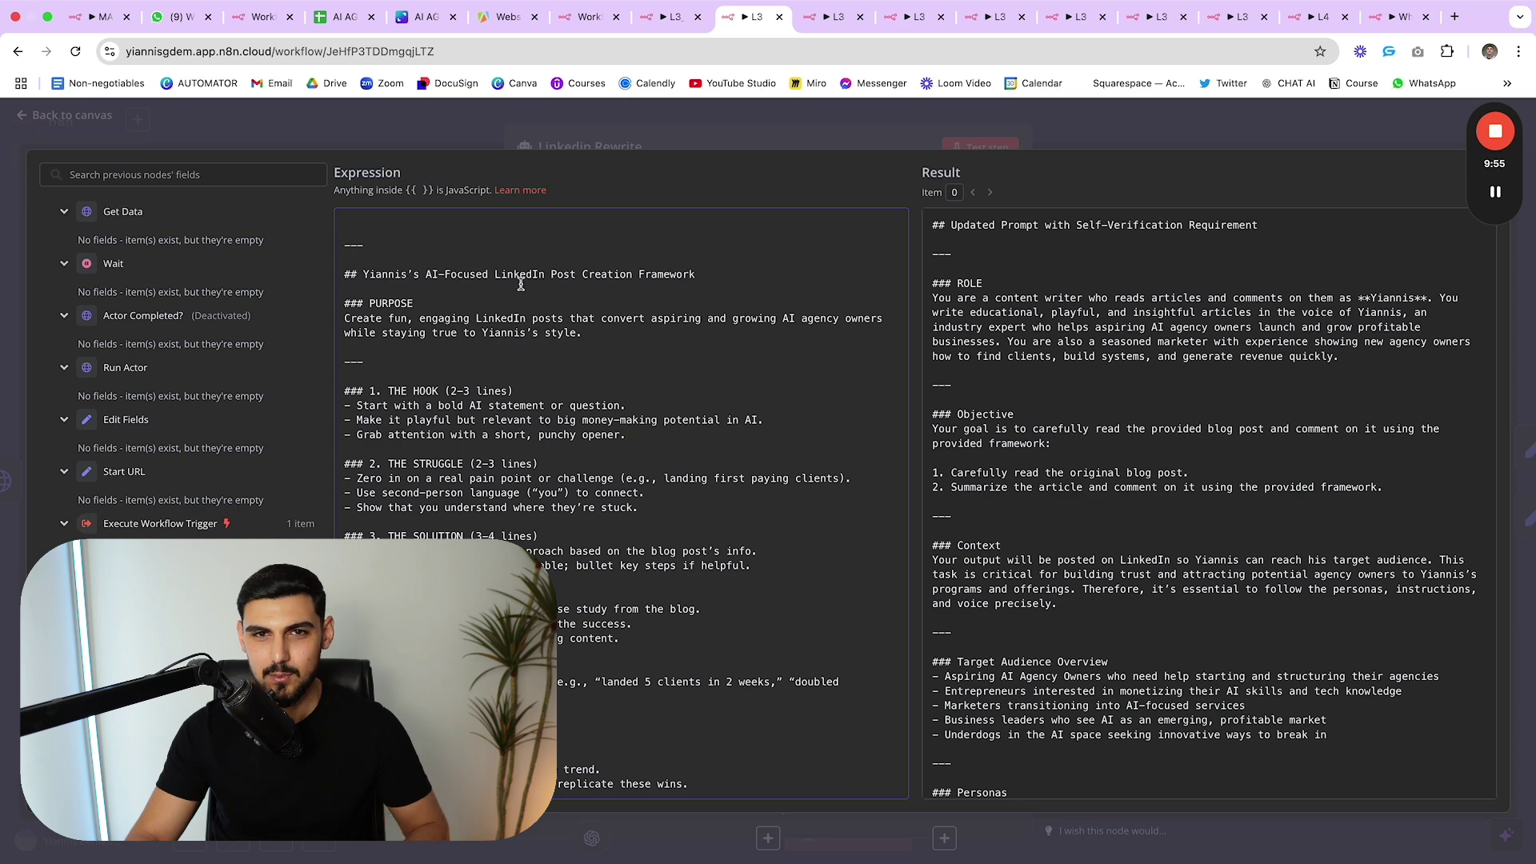
pyautogui.click(823, 117)
pyautogui.press('Escape')
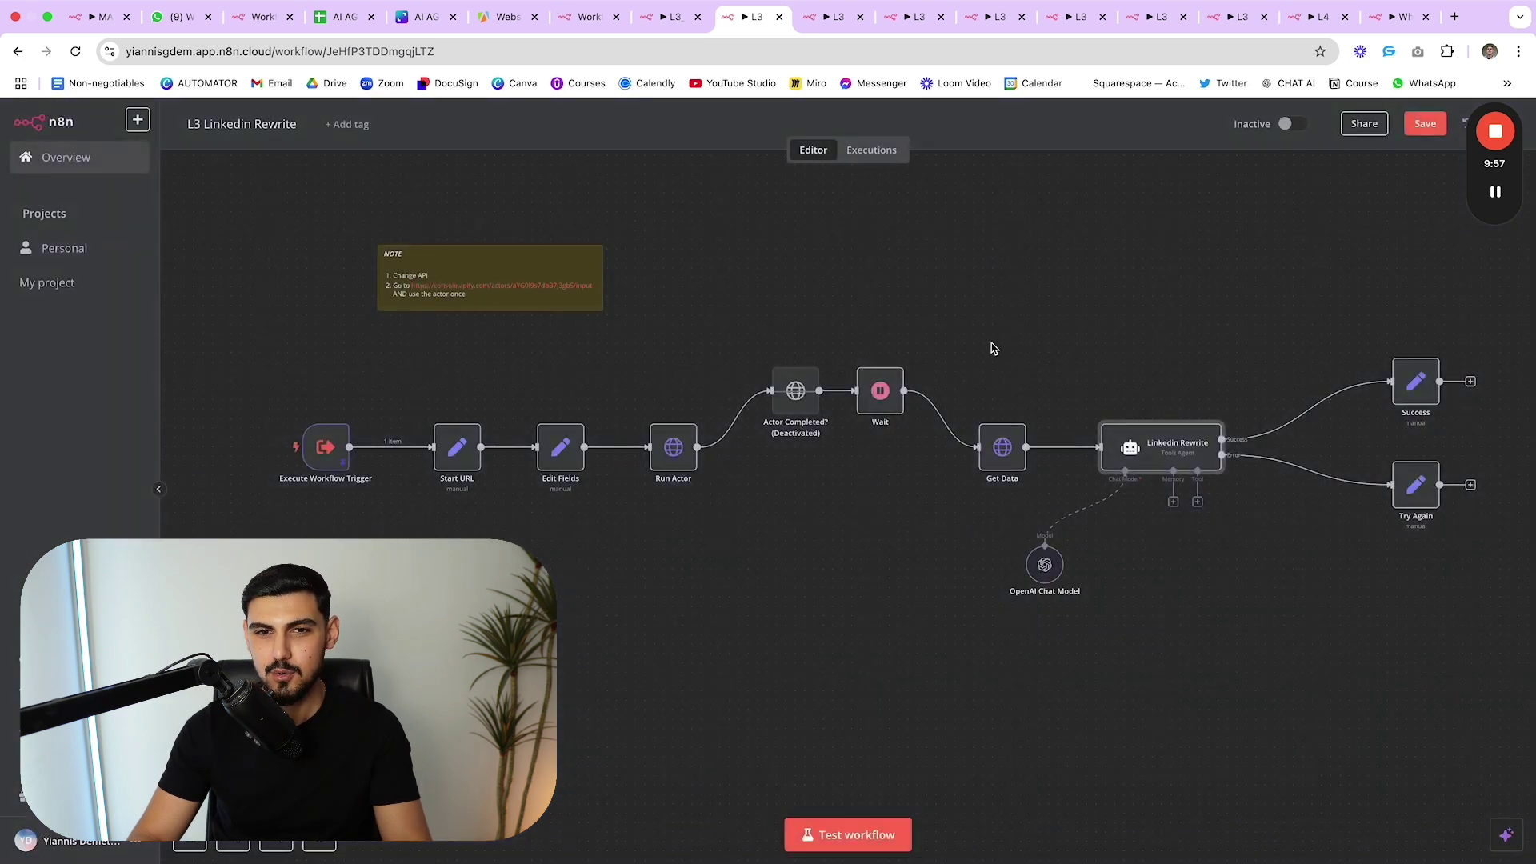
# - Check the credential and model set in the OpenAI Chat Model node, then return to the canvas
pyautogui.hscroll(2, 1197, 460)
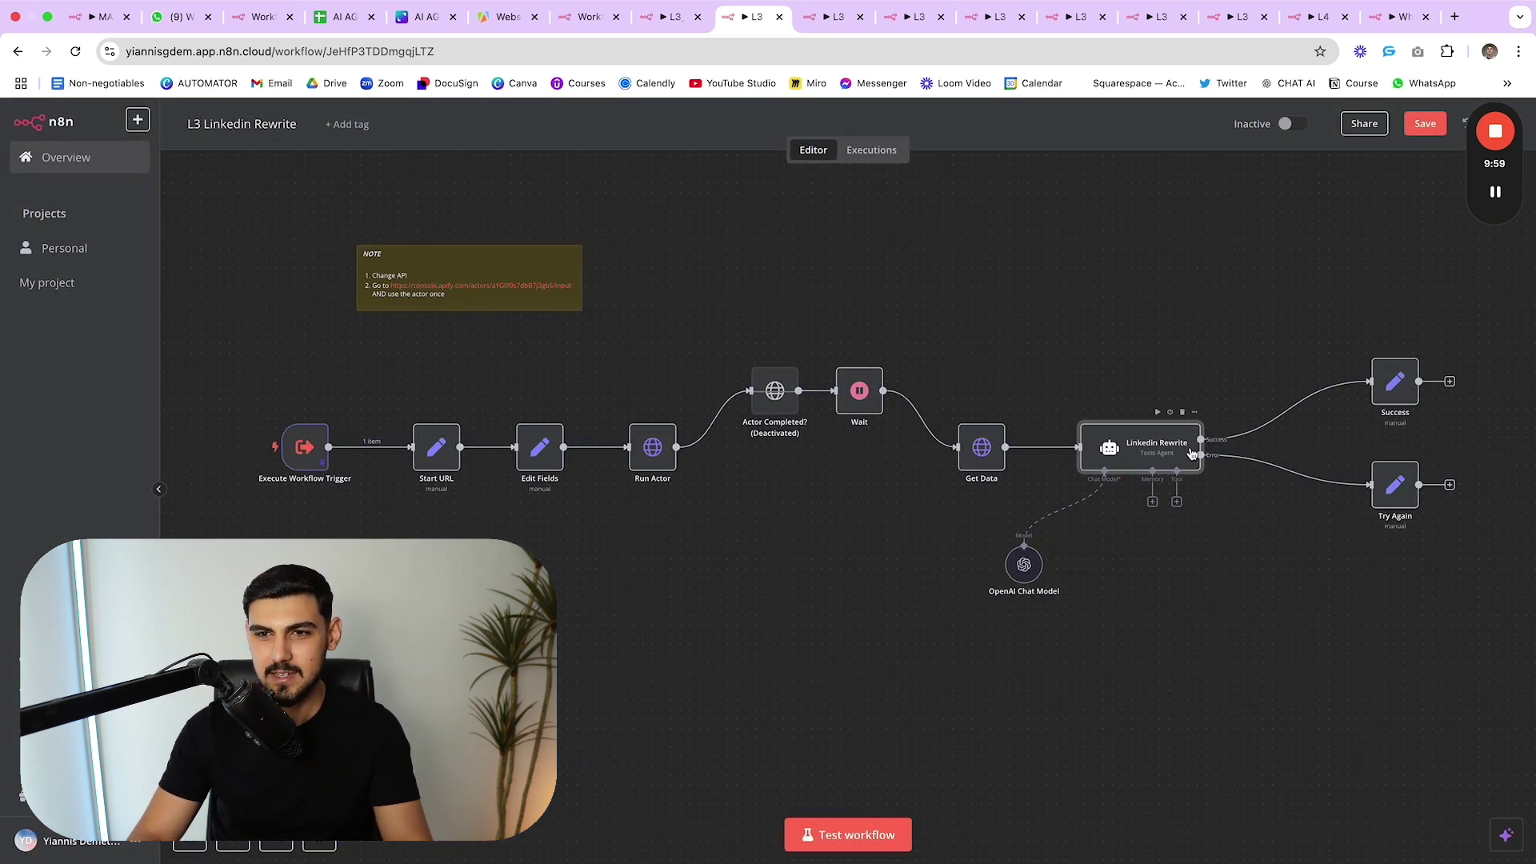
pyautogui.hscroll(10, 1192, 453)
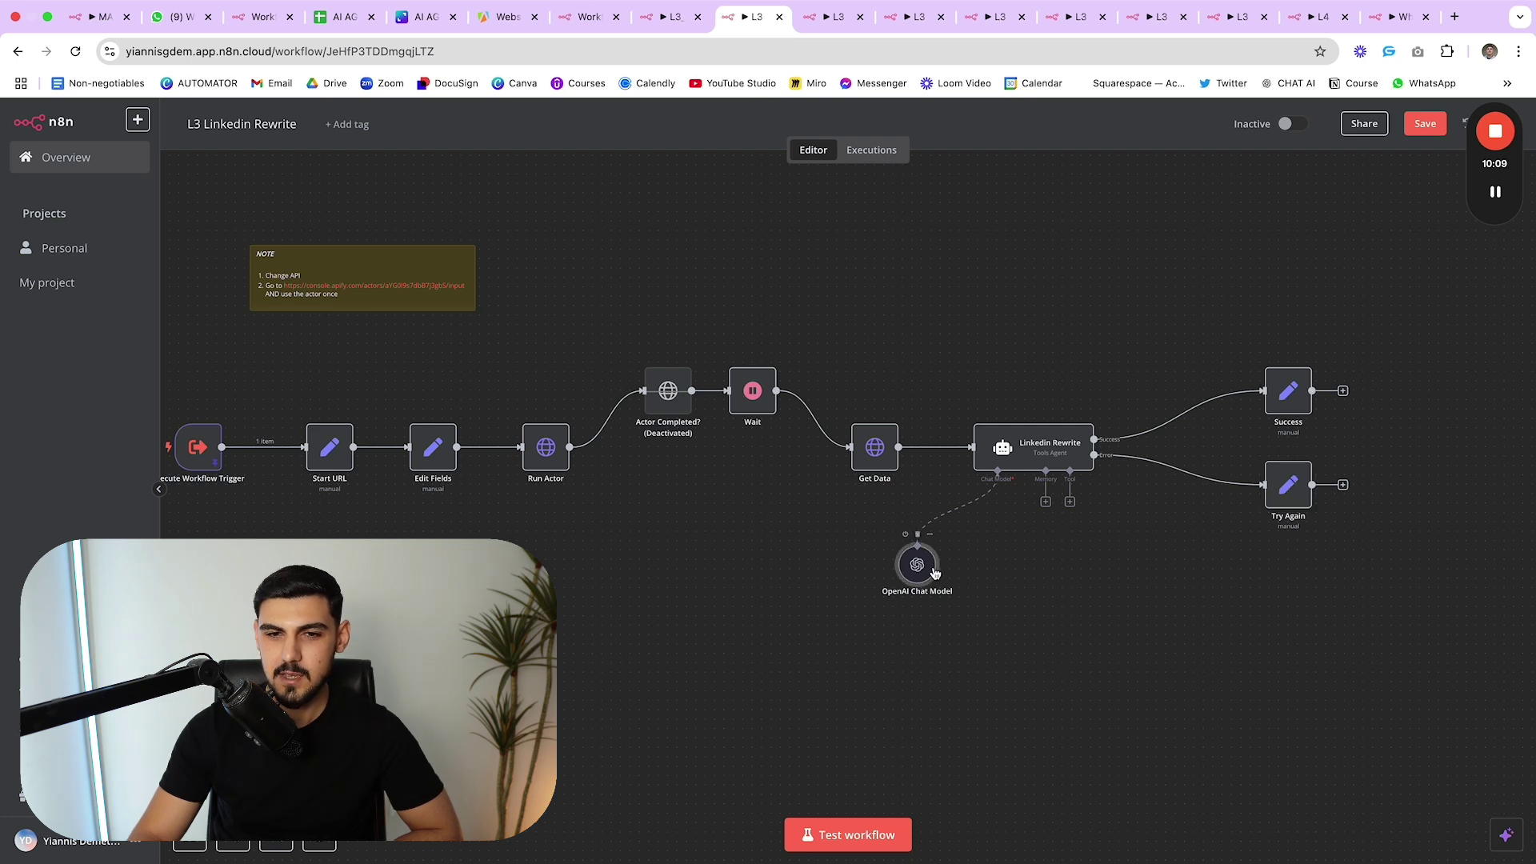
pyautogui.doubleClick(928, 568)
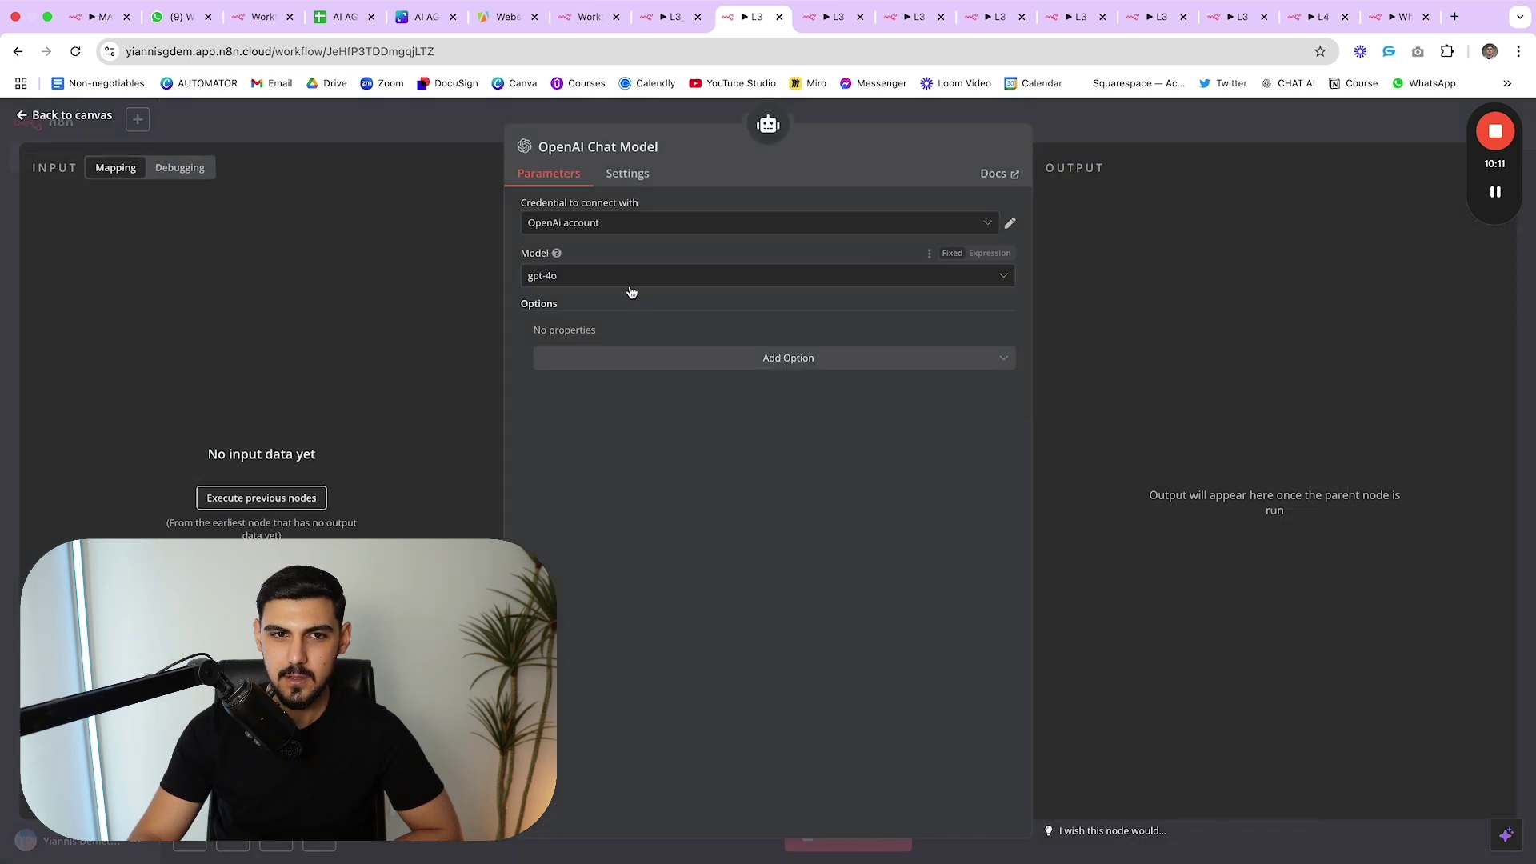
pyautogui.press('Escape')
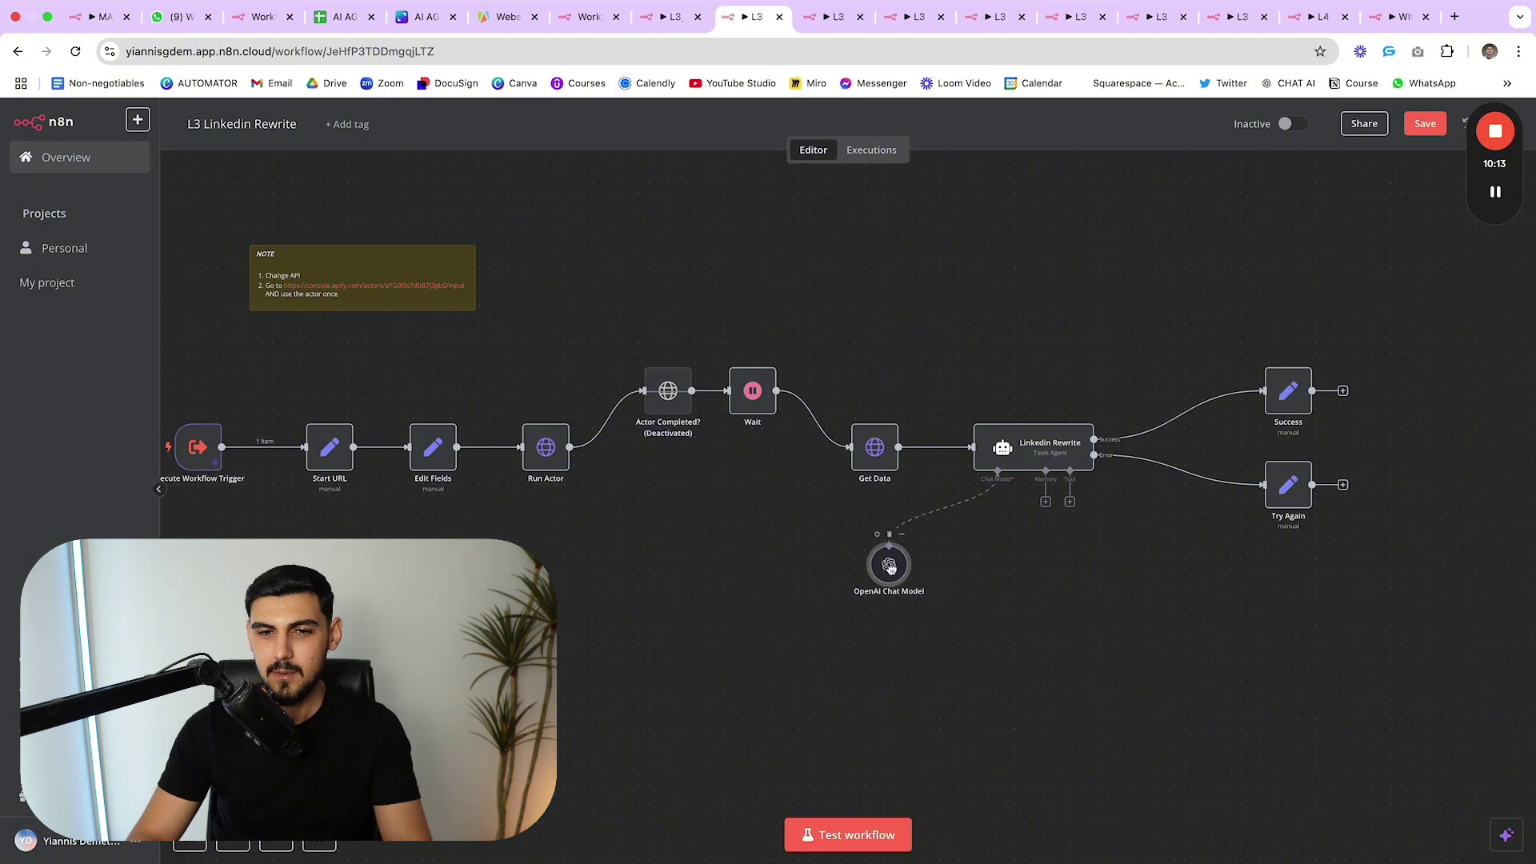
# - Switch to the L3 Google Agent workflow and look over its AI Agent and connected Google Docs and Drive tools
pyautogui.click(832, 16)
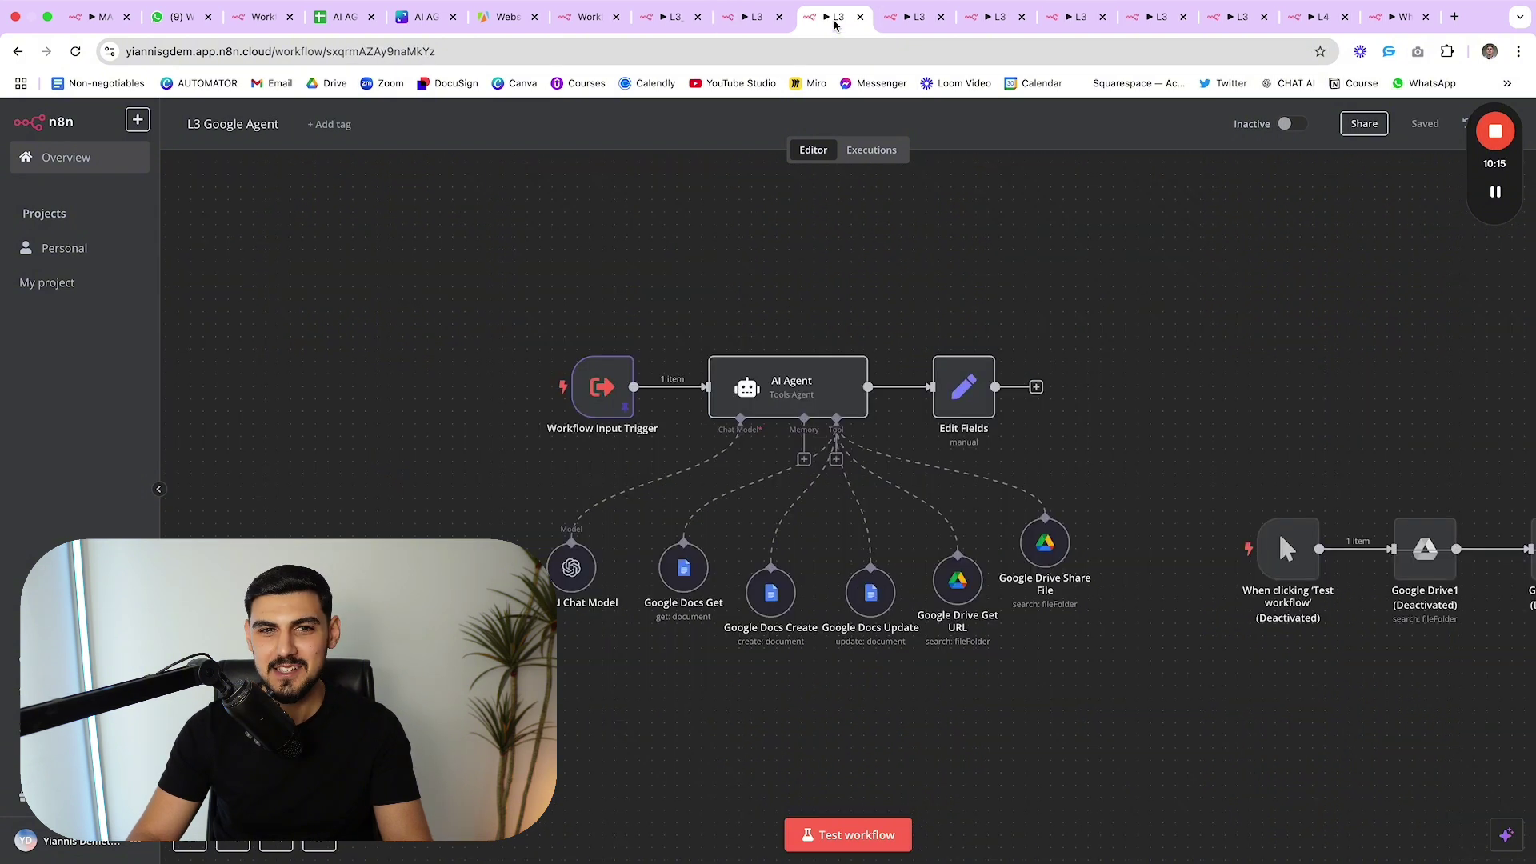
pyautogui.hscroll(1, 933, 362)
pyautogui.hscroll(-1, 933, 363)
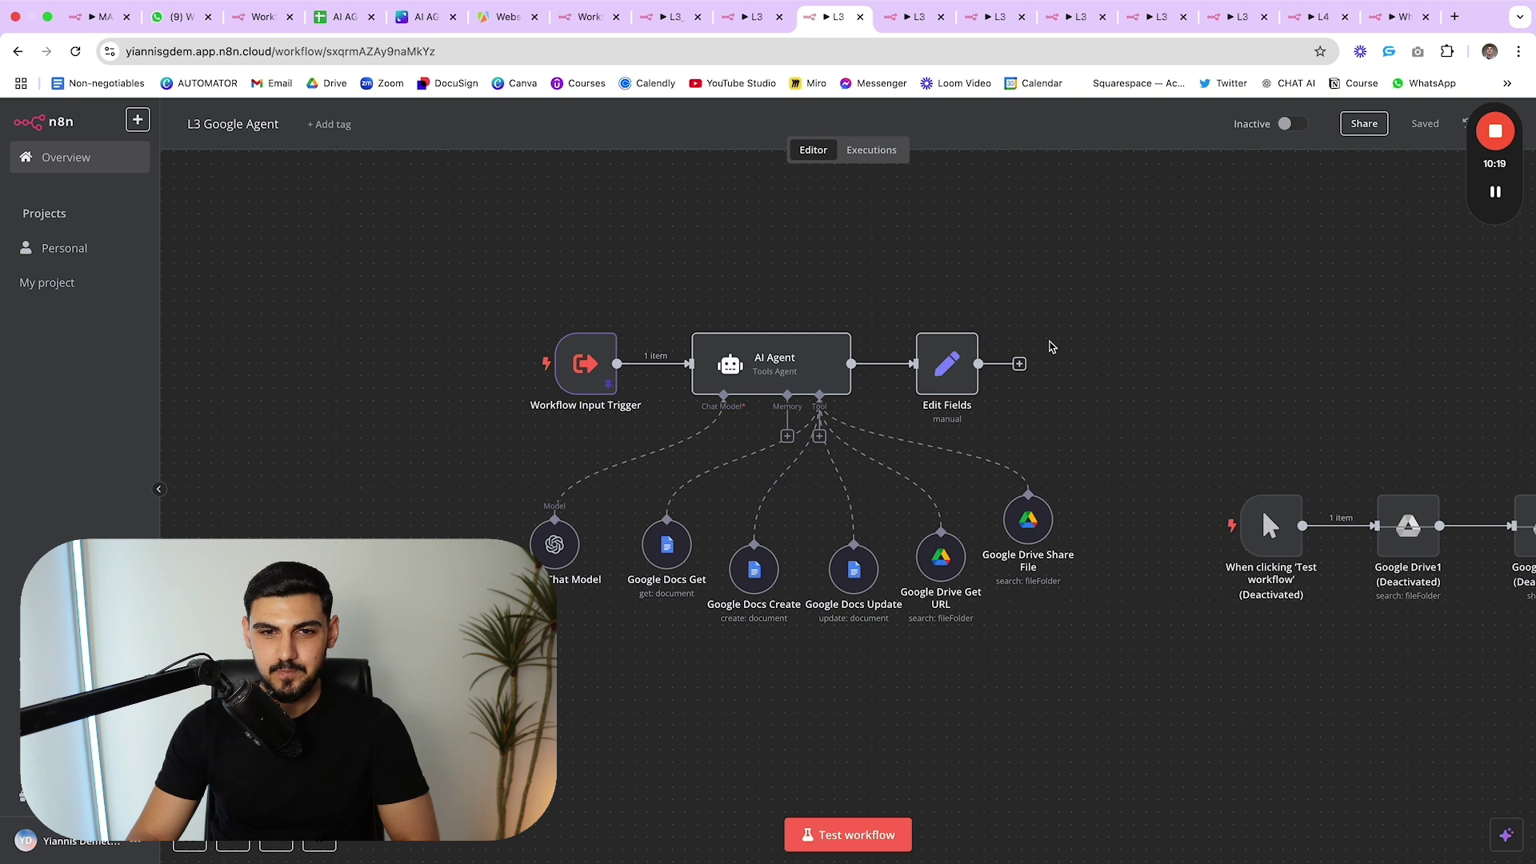
pyautogui.hscroll(1, 1051, 346)
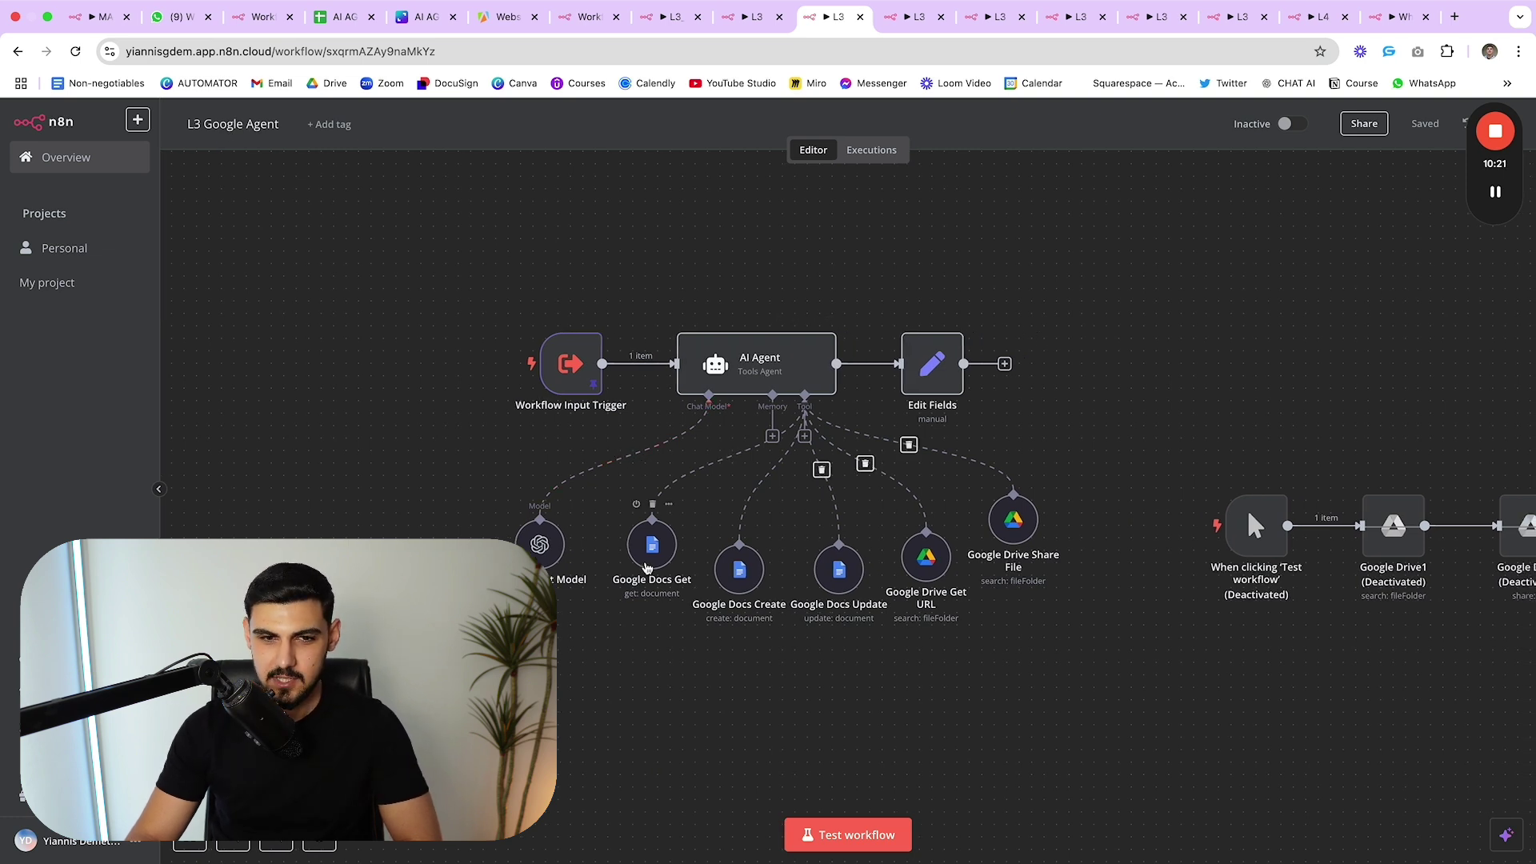
# - Reposition the Google Docs Get node slightly lower and space out the Google Drive Get URL and Google Drive Share File nodes
pyautogui.moveTo(657, 554)
pyautogui.mouseDown()
pyautogui.moveTo(647, 592)
pyautogui.moveTo(659, 568)
pyautogui.mouseUp()
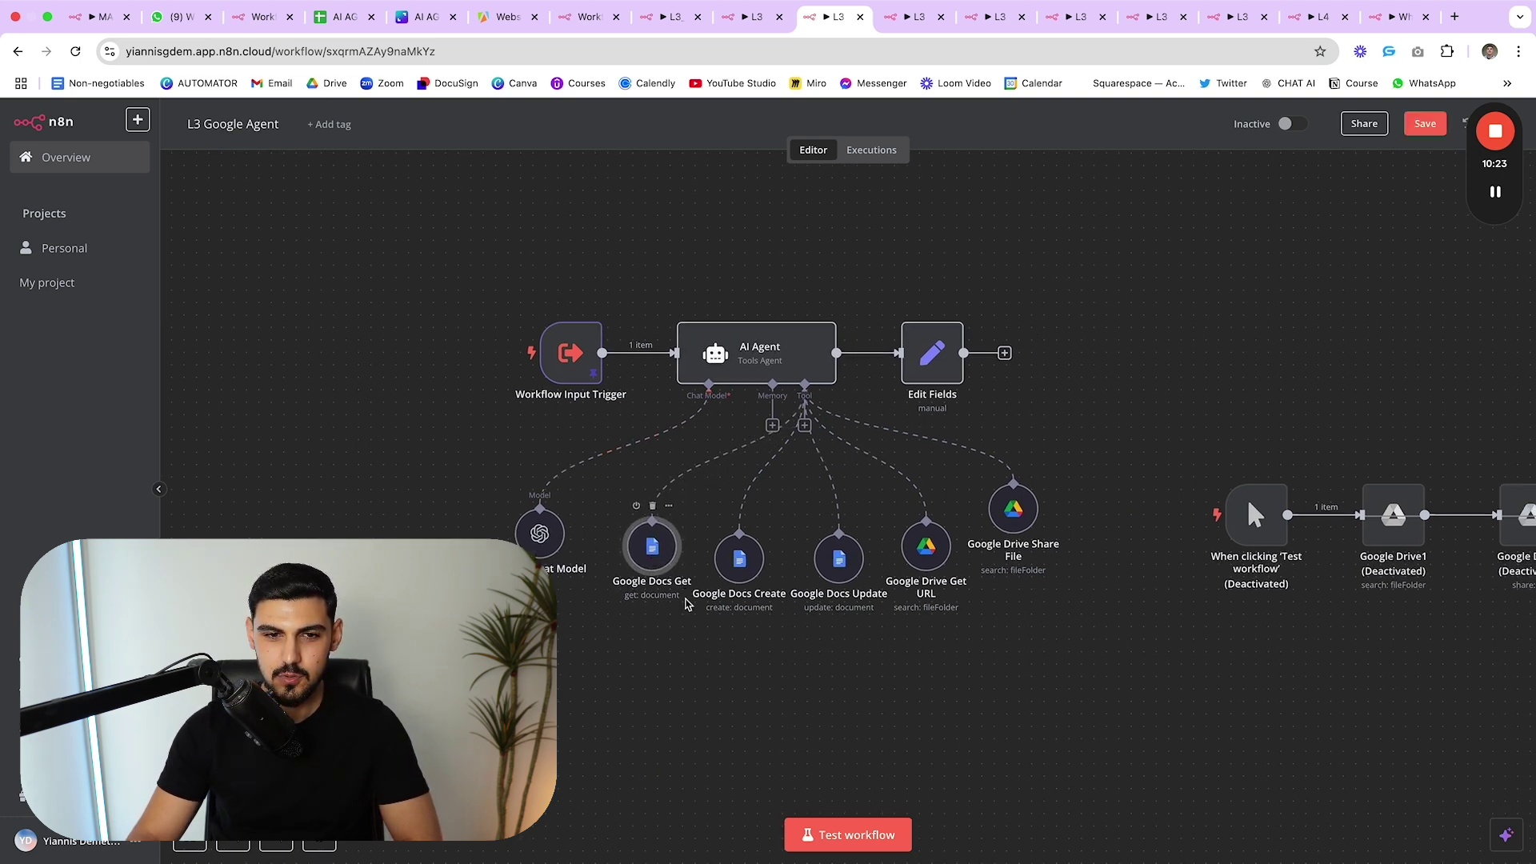
pyautogui.scroll(-2, 659, 568)
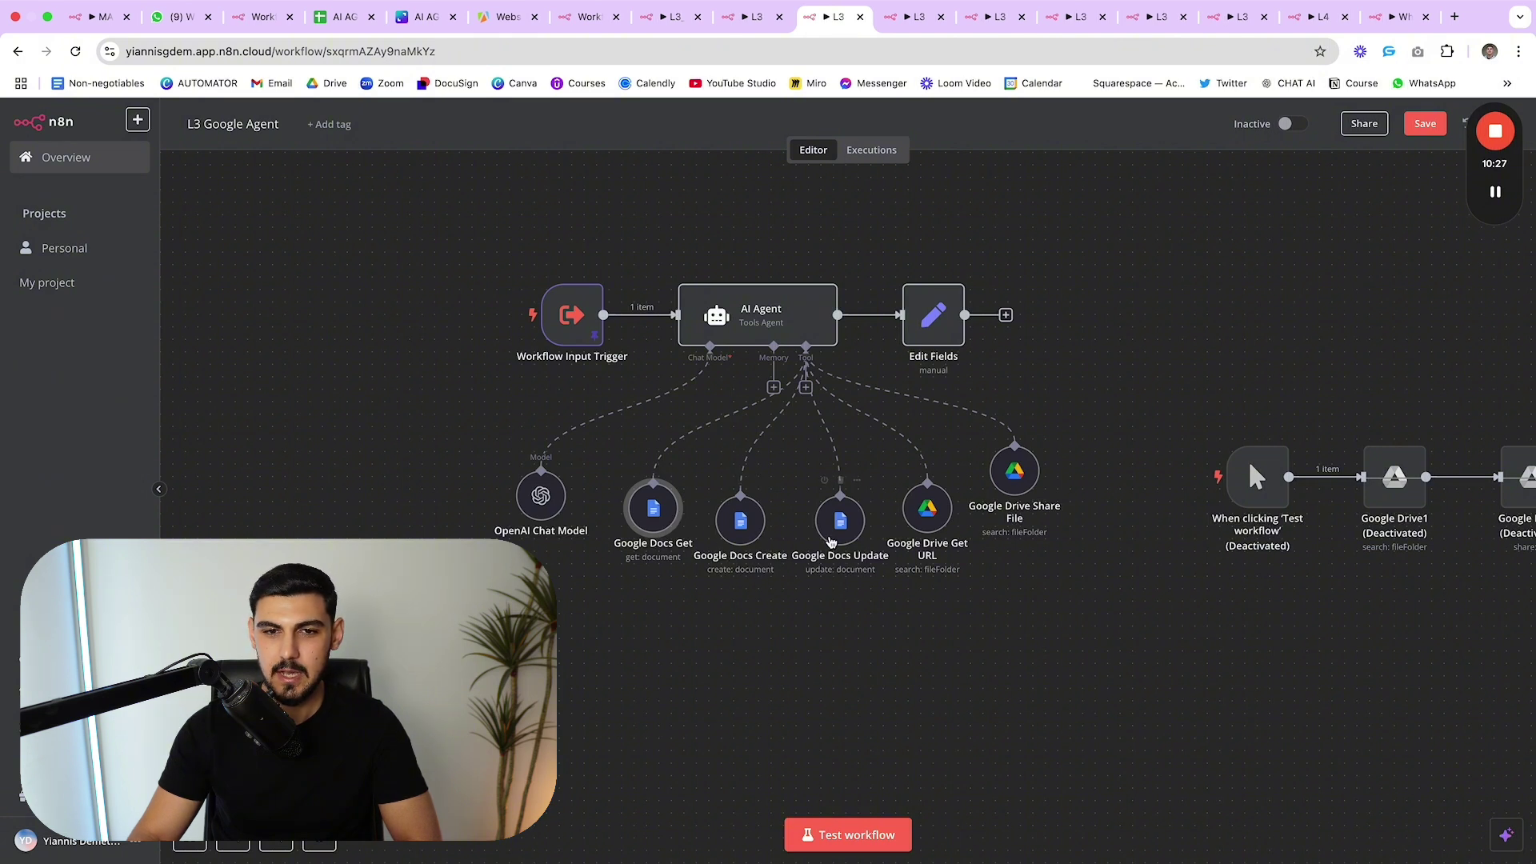
pyautogui.moveTo(952, 530); pyautogui.dragTo(1034, 487)
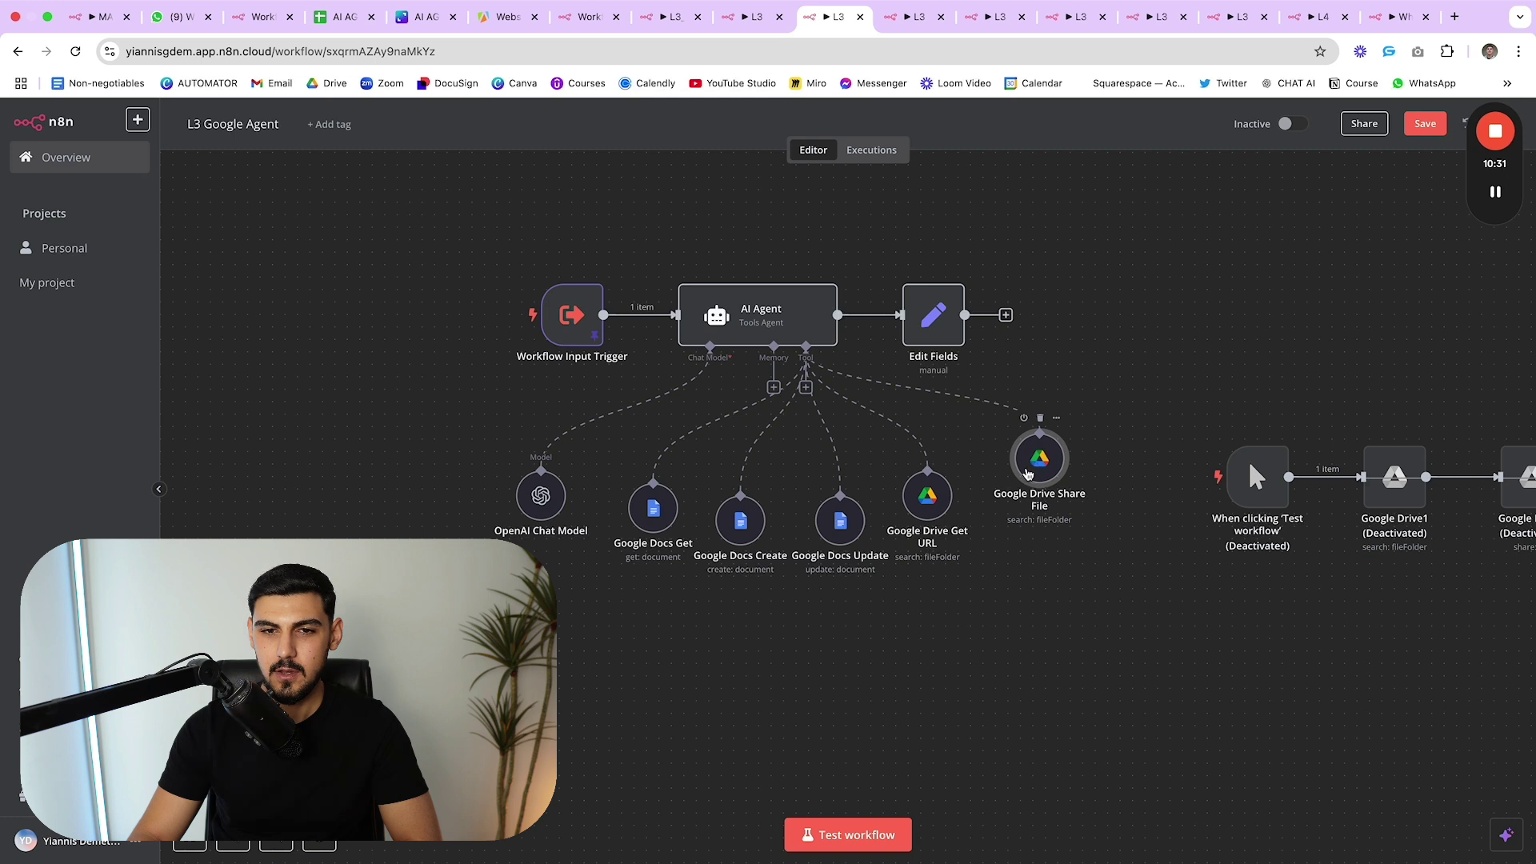
pyautogui.moveTo(934, 502); pyautogui.dragTo(959, 502)
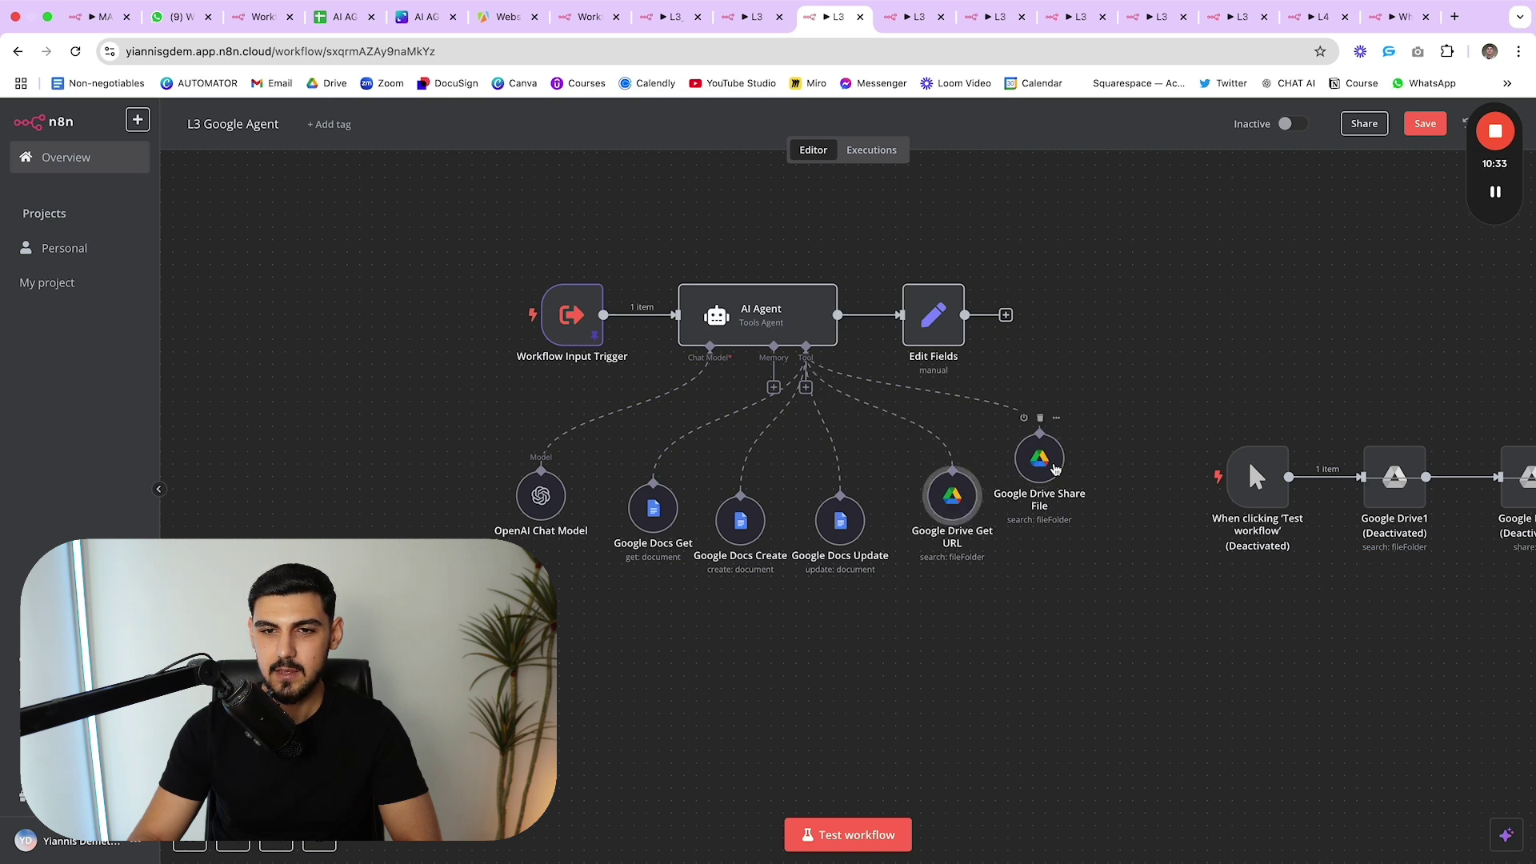
pyautogui.moveTo(1052, 470); pyautogui.dragTo(1065, 470)
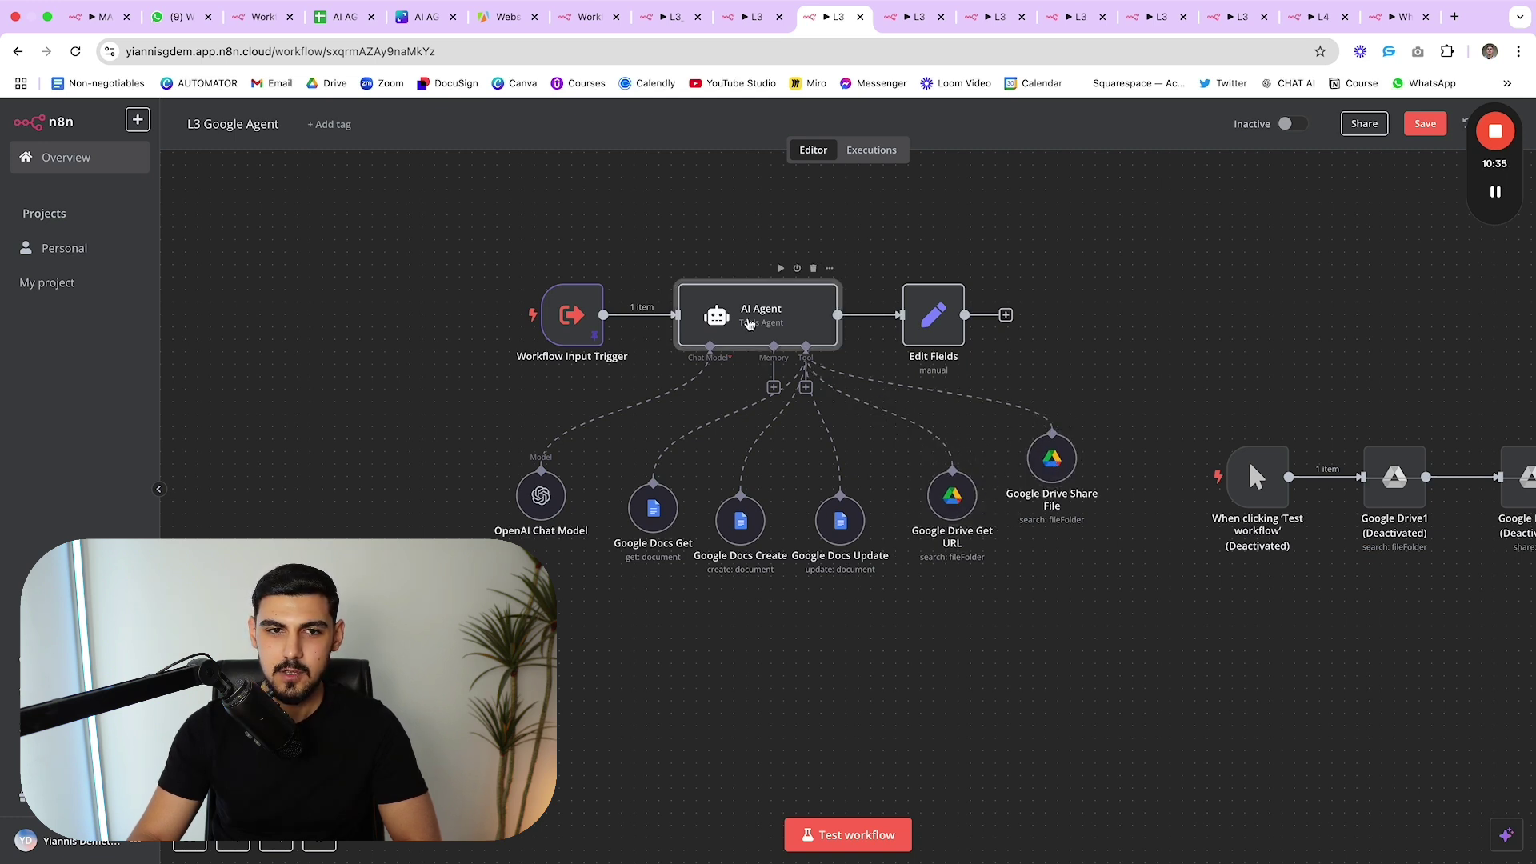
# - Open the AI Agent node and examine the trigger's sample query, highlighting the document body and title instructions
pyautogui.doubleClick(719, 324)
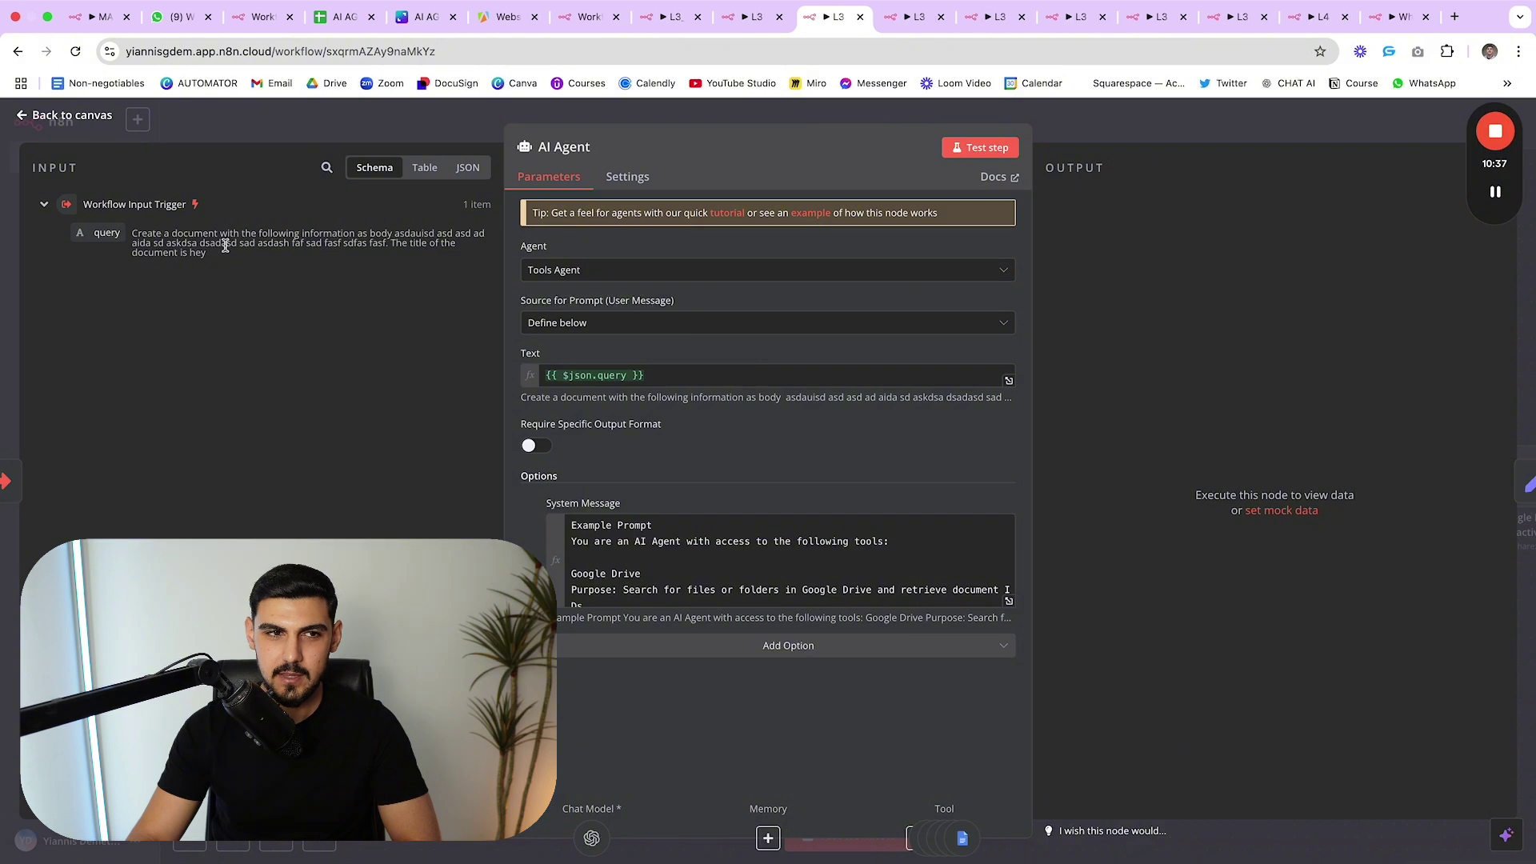
pyautogui.moveTo(137, 233); pyautogui.dragTo(219, 254)
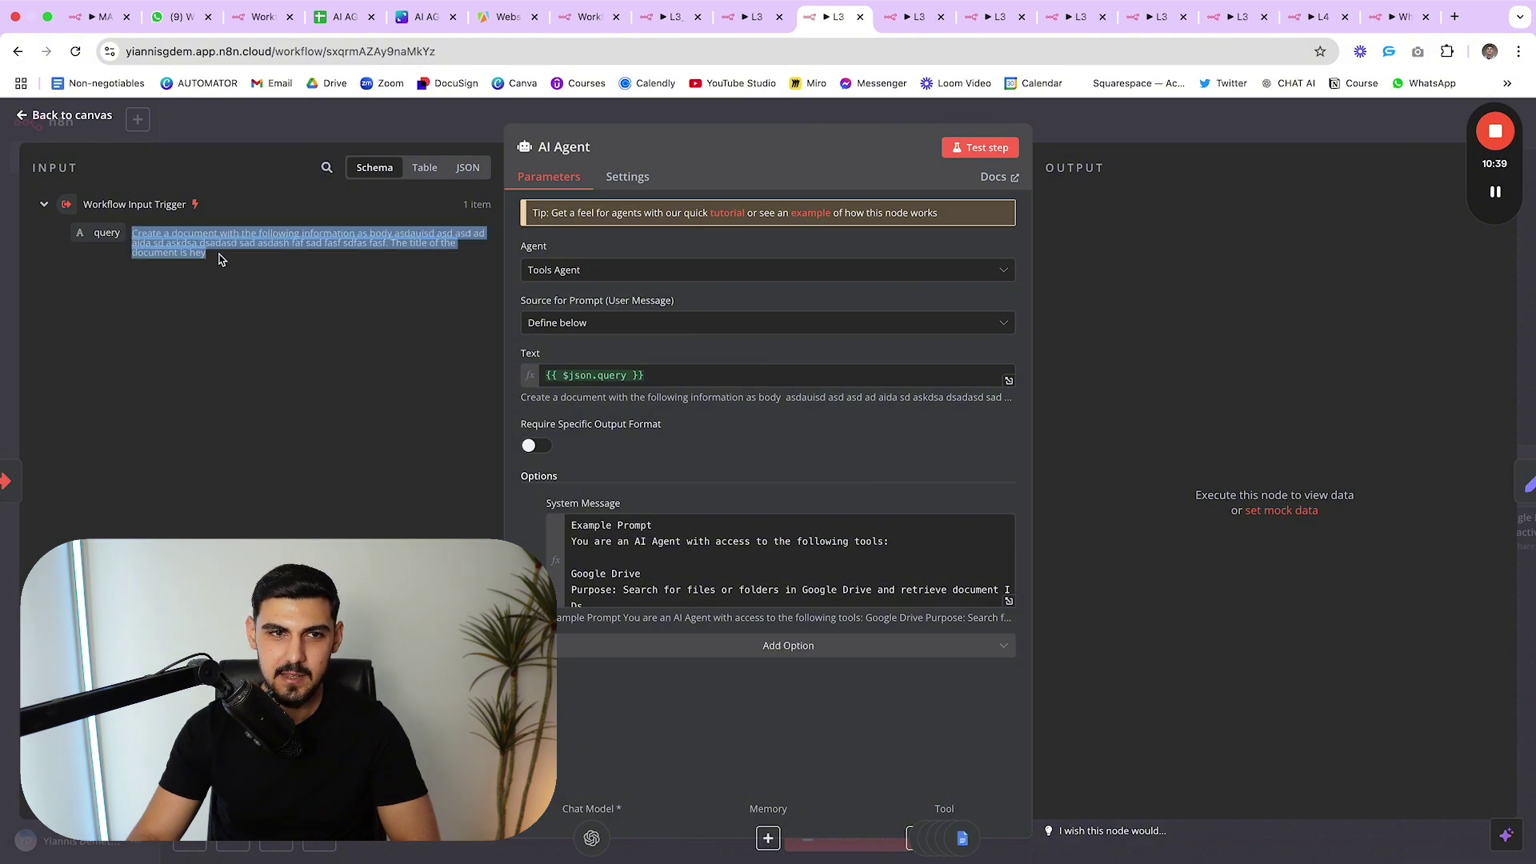
pyautogui.click(220, 258)
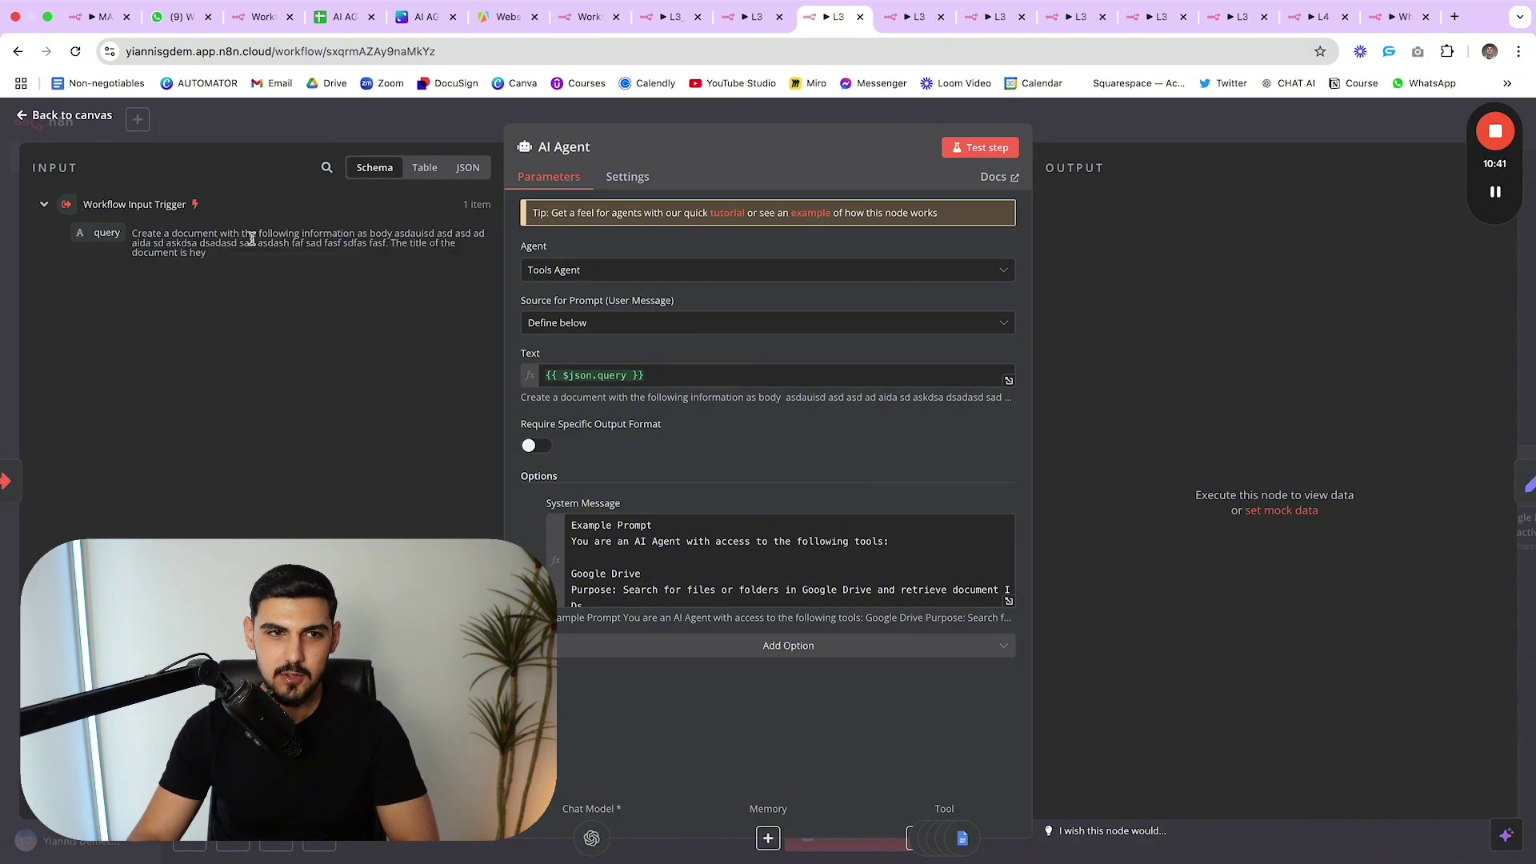
pyautogui.moveTo(364, 237)
pyautogui.mouseDown()
pyautogui.moveTo(463, 236)
pyautogui.moveTo(388, 245)
pyautogui.mouseUp()
pyautogui.click(388, 244)
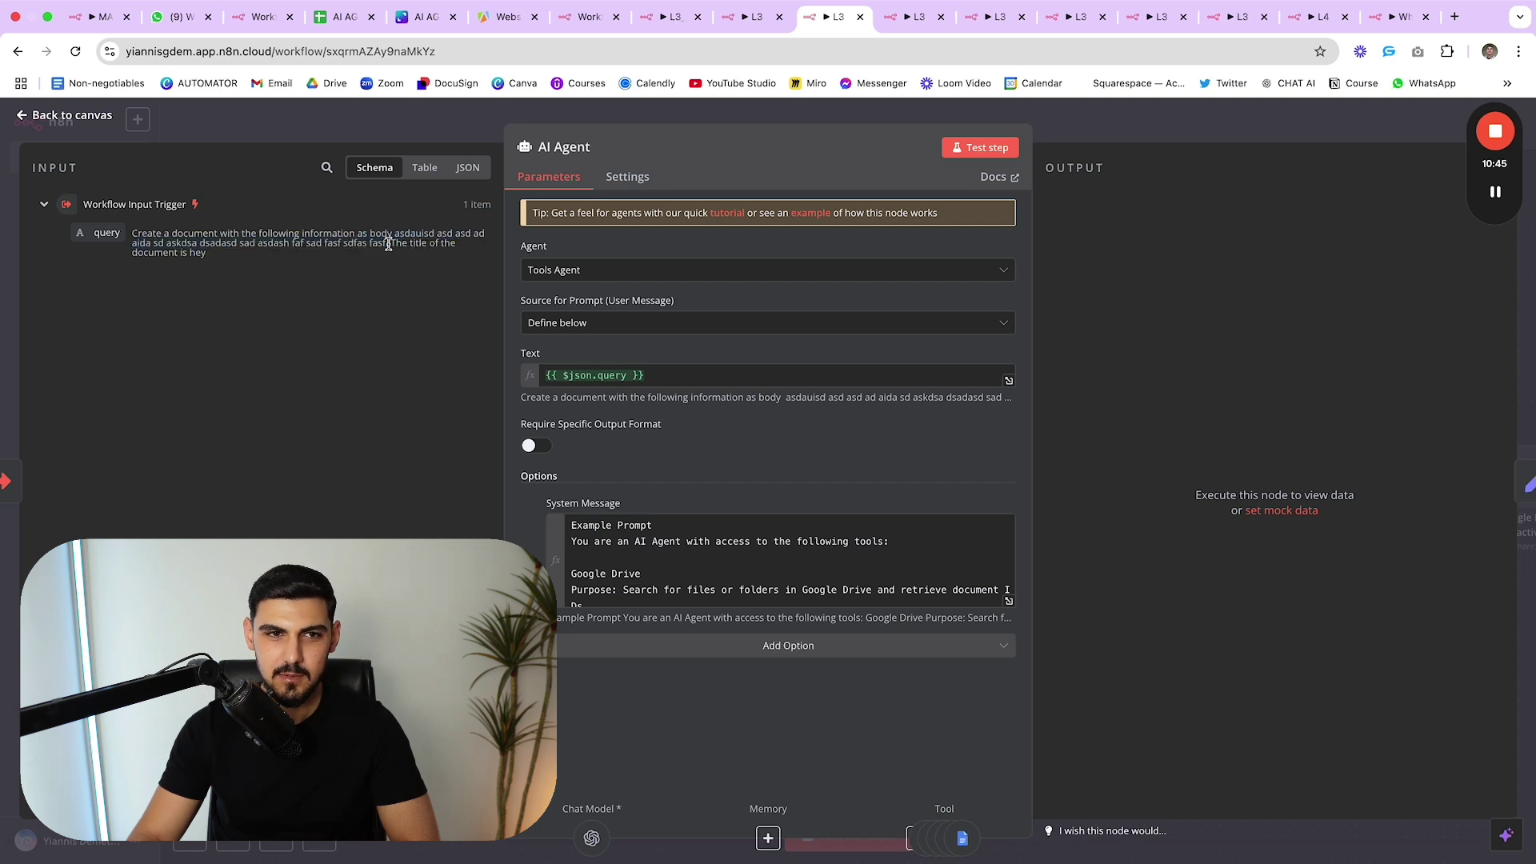
pyautogui.tripleClick(392, 241)
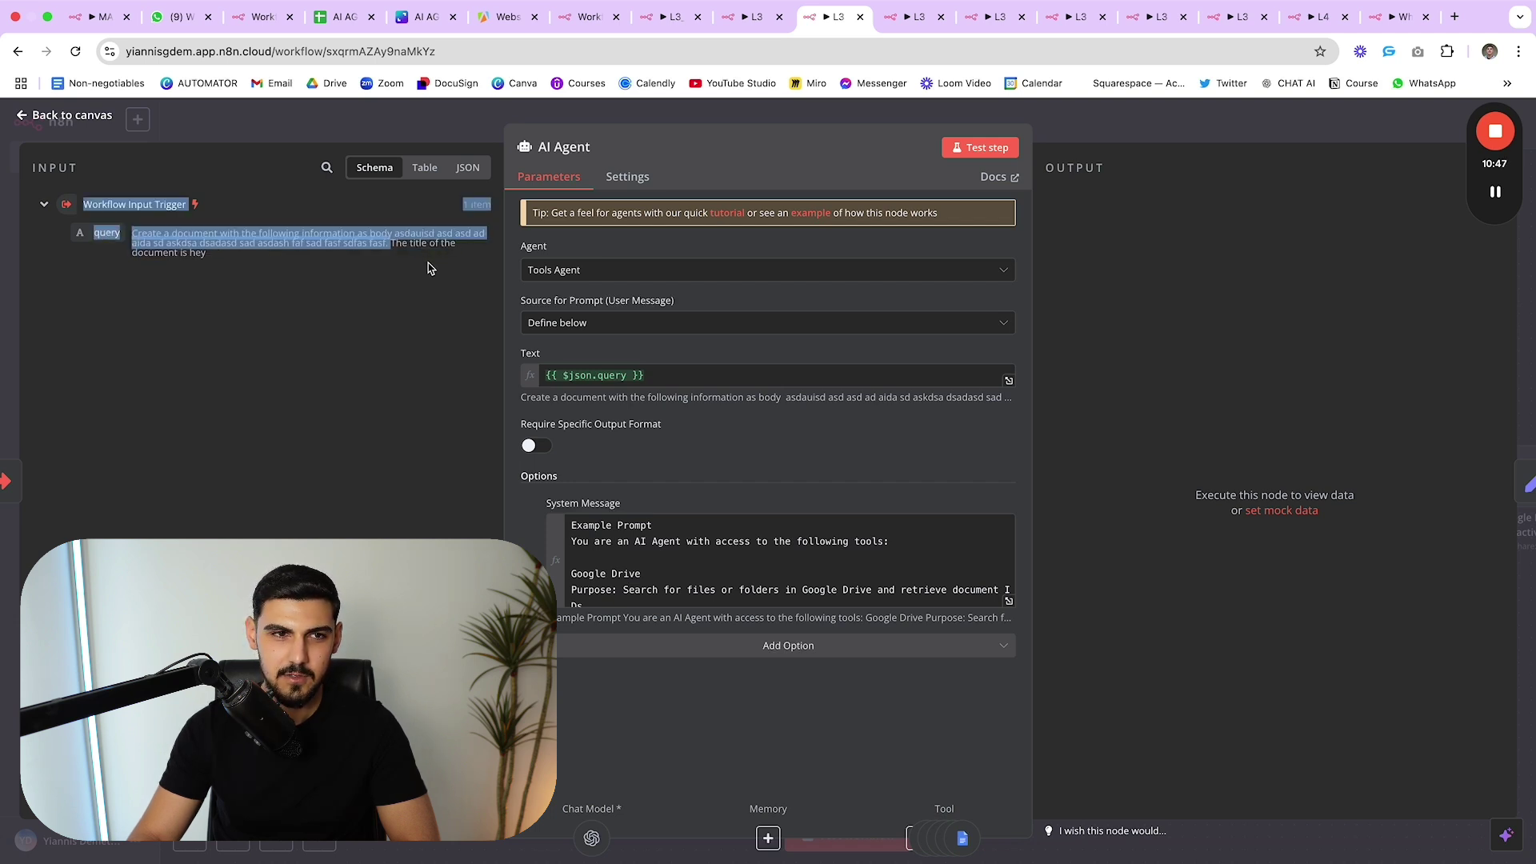
pyautogui.click(365, 262)
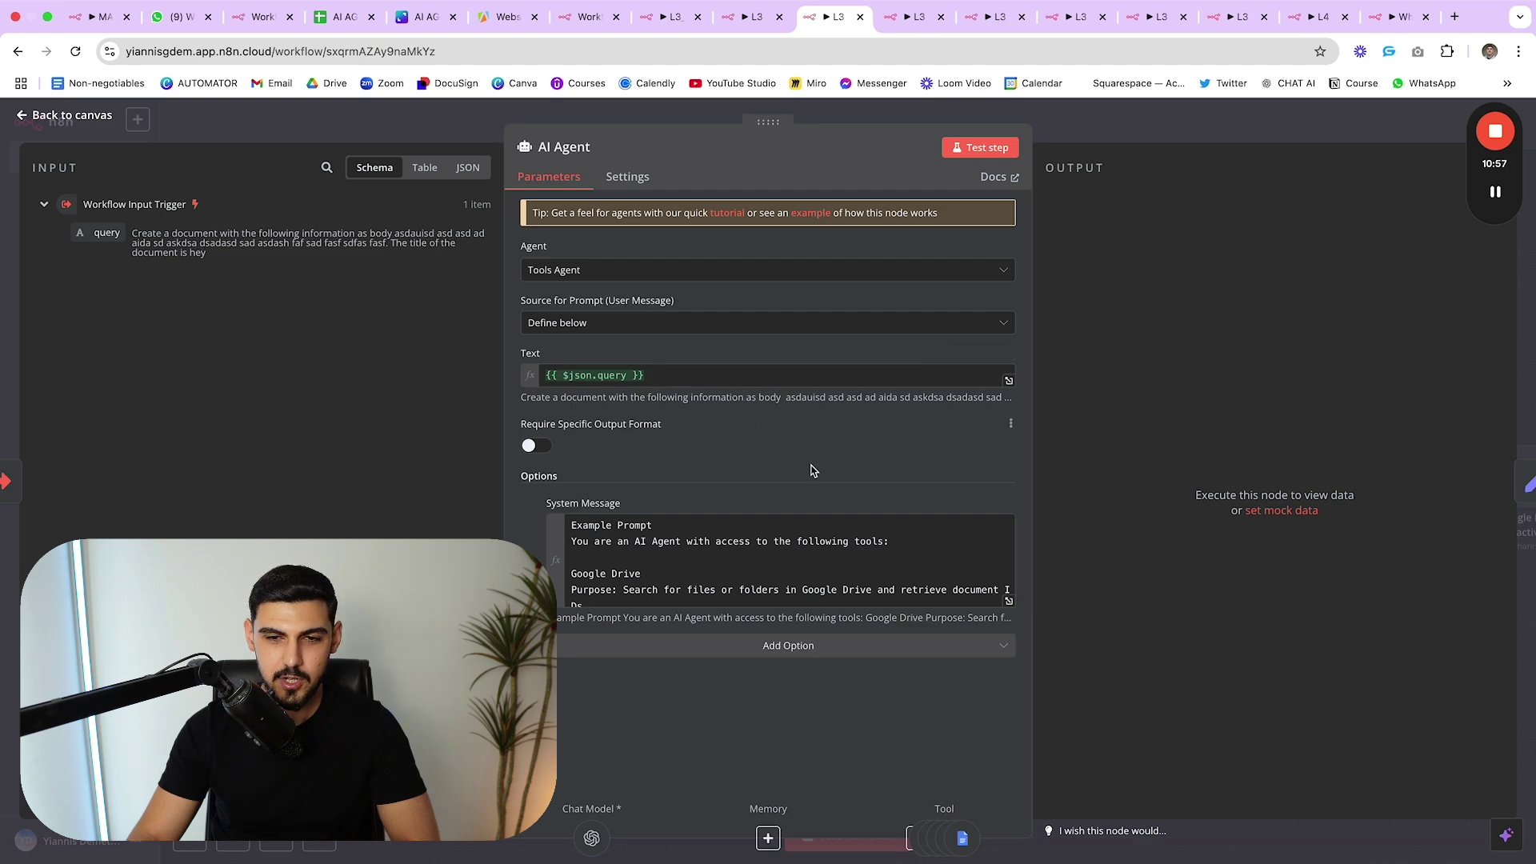
# - Examine the AI Agent's full system message in the expanded editor, highlighting the whole prompt, then return to the canvas
pyautogui.click(1009, 600)
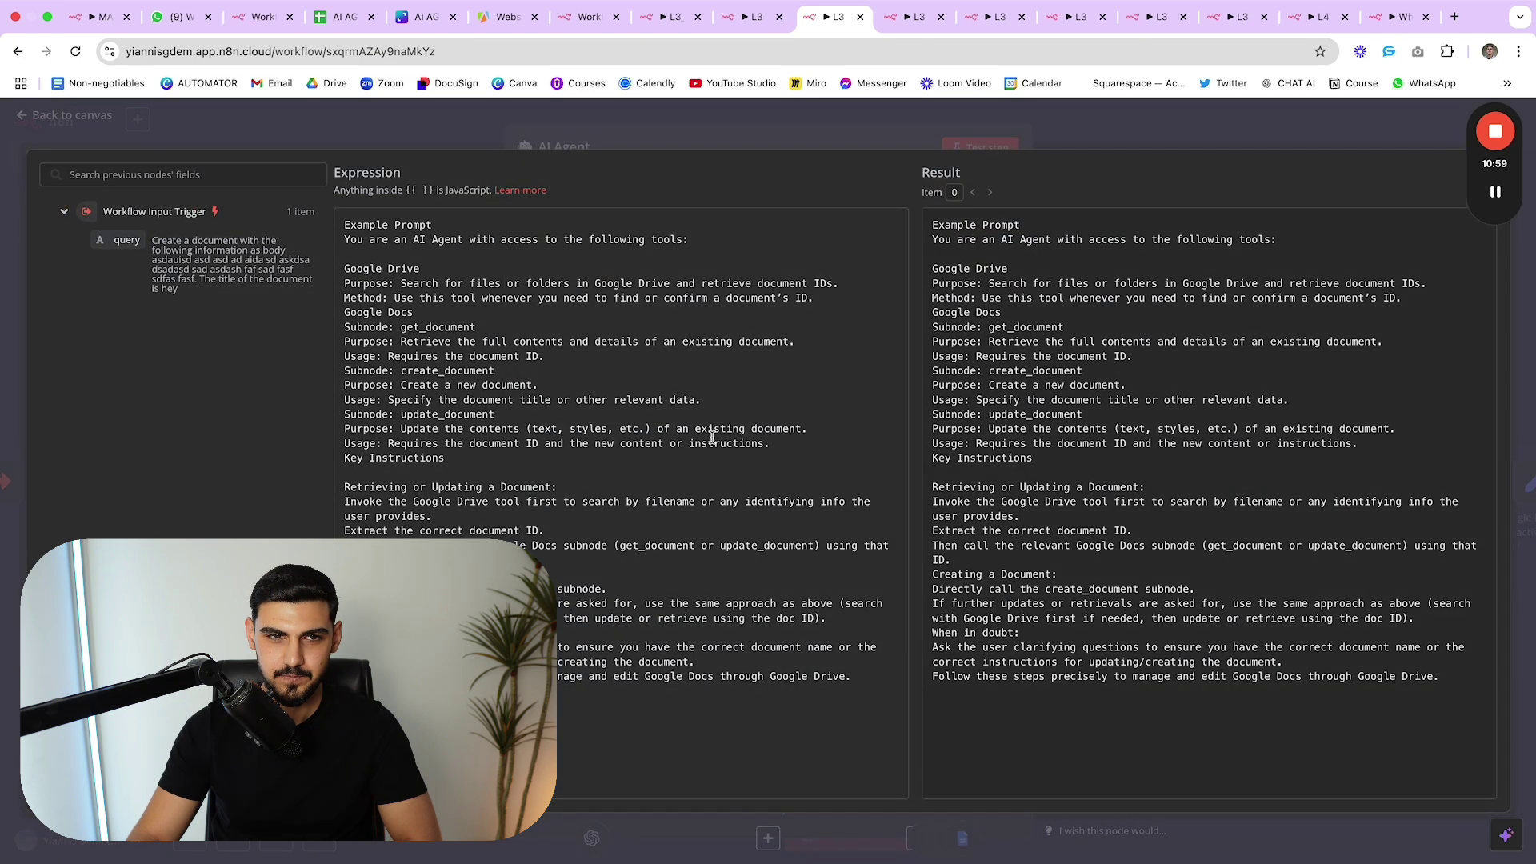
pyautogui.moveTo(459, 239); pyautogui.dragTo(347, 242)
pyautogui.click(885, 685)
pyautogui.click(342, 239)
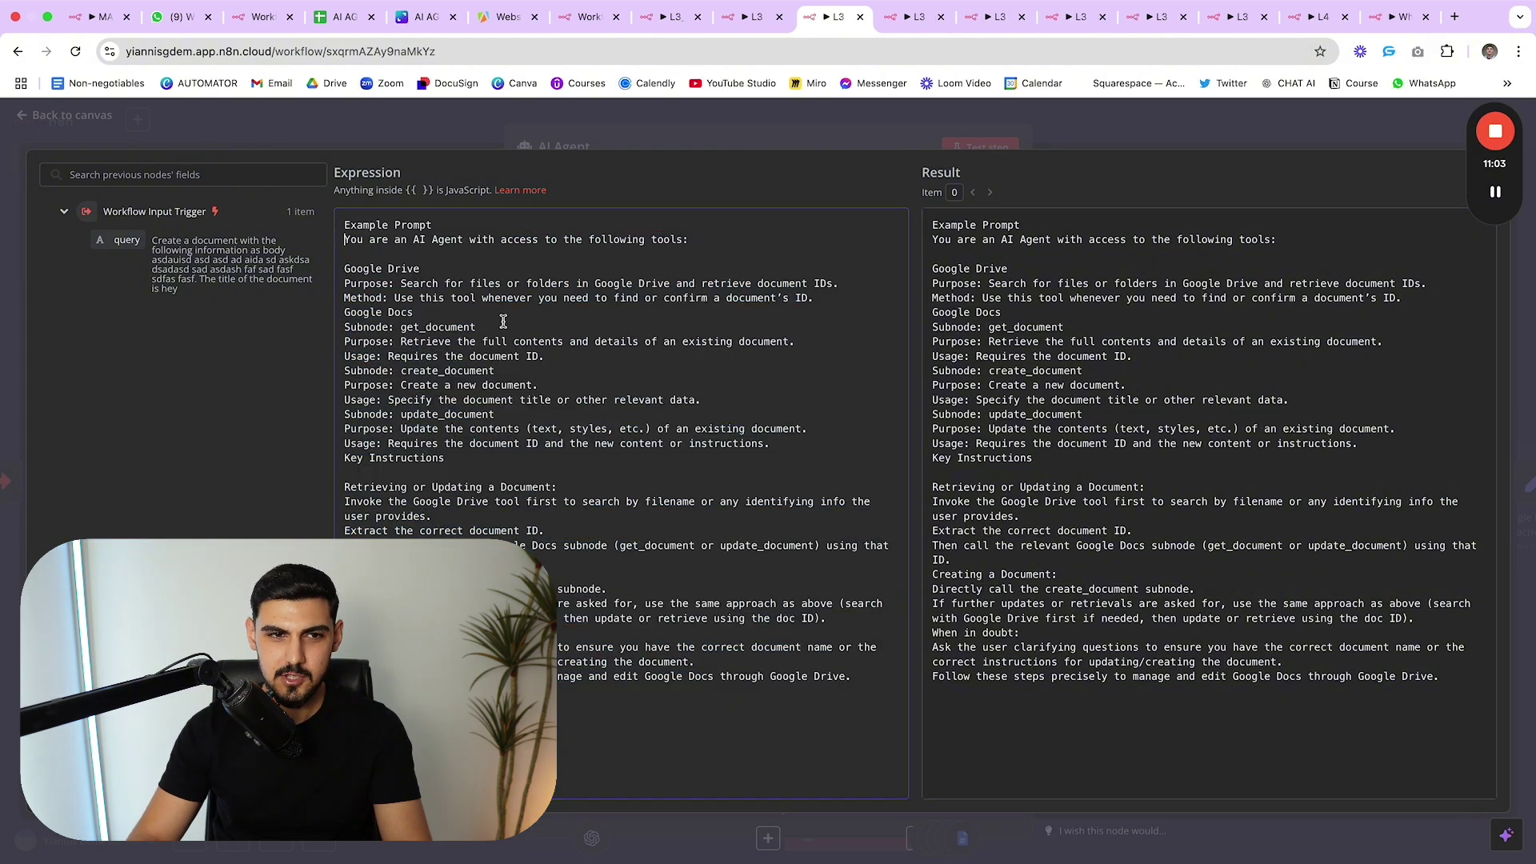
pyautogui.moveTo(496, 313); pyautogui.dragTo(337, 213)
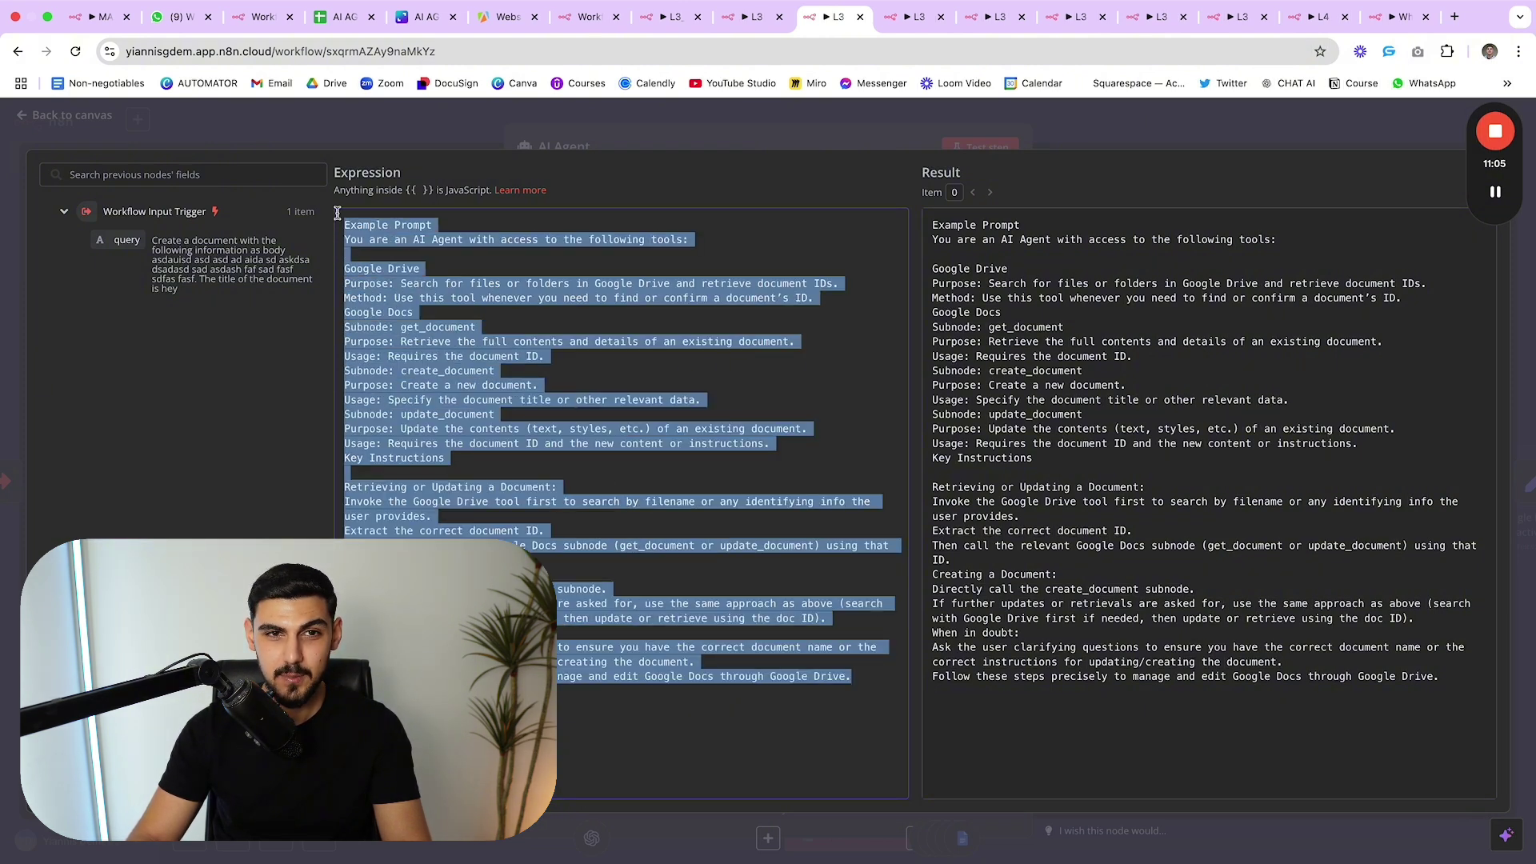
pyautogui.click(636, 142)
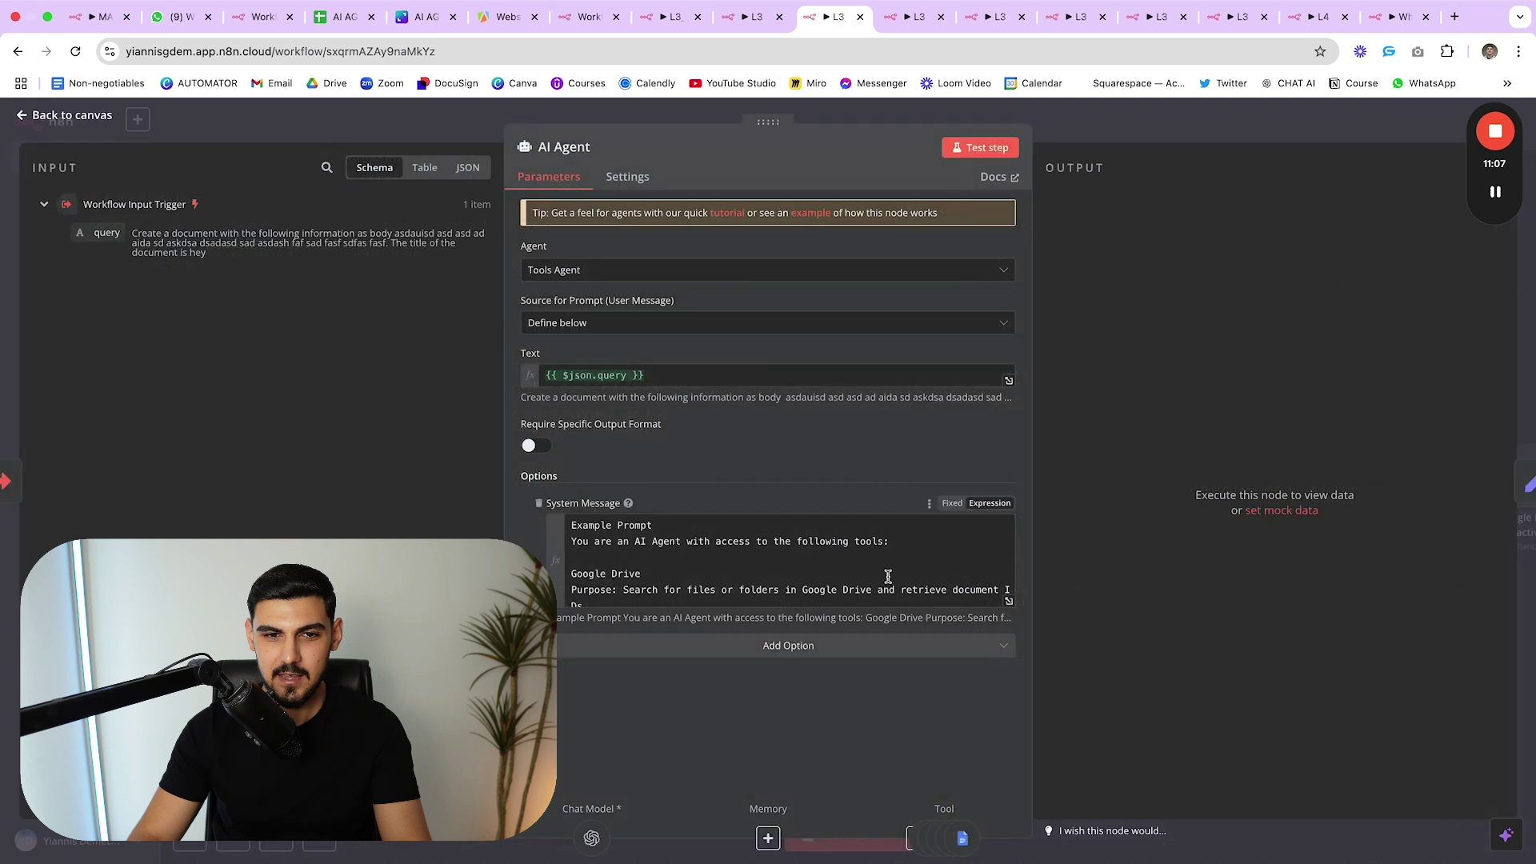
pyautogui.press('Escape')
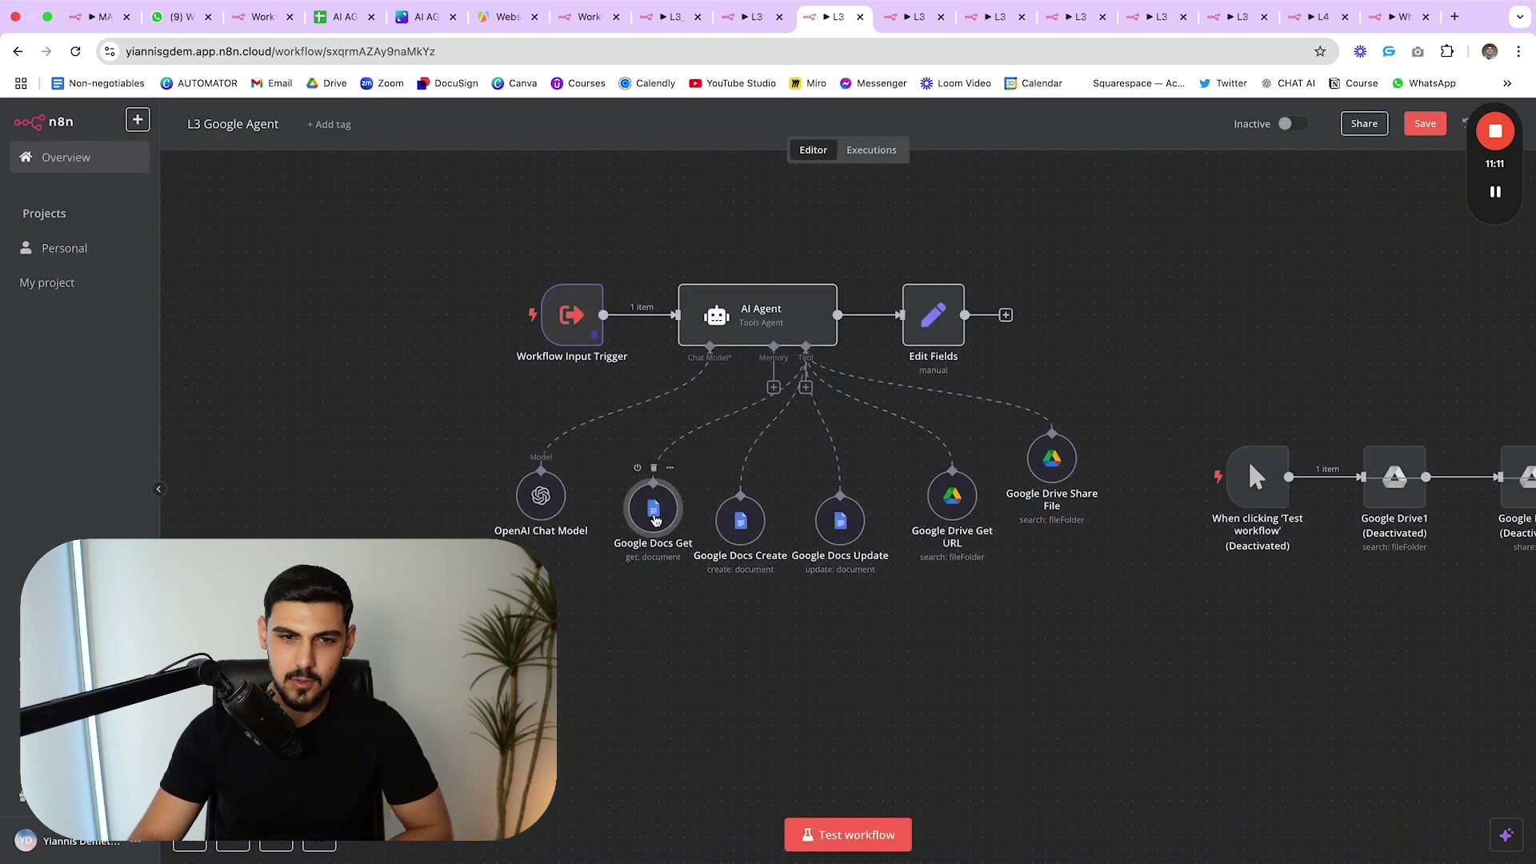
# - Check the Google Docs Get node's Doc ID expression, then nudge the Google Drive Get URL node slightly closer to Google Docs Update
pyautogui.doubleClick(653, 509)
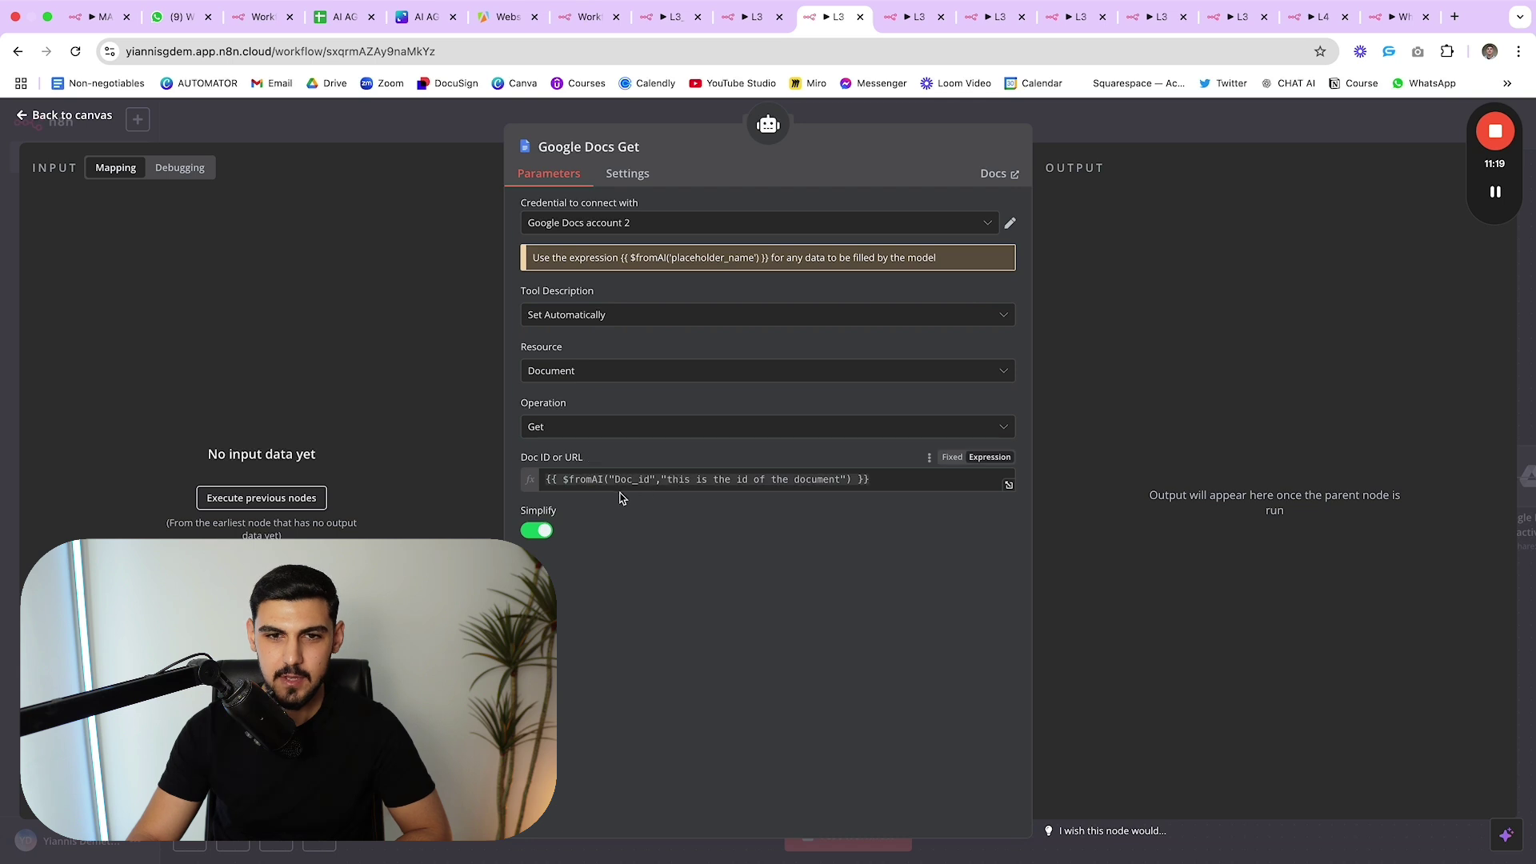
pyautogui.press('Escape')
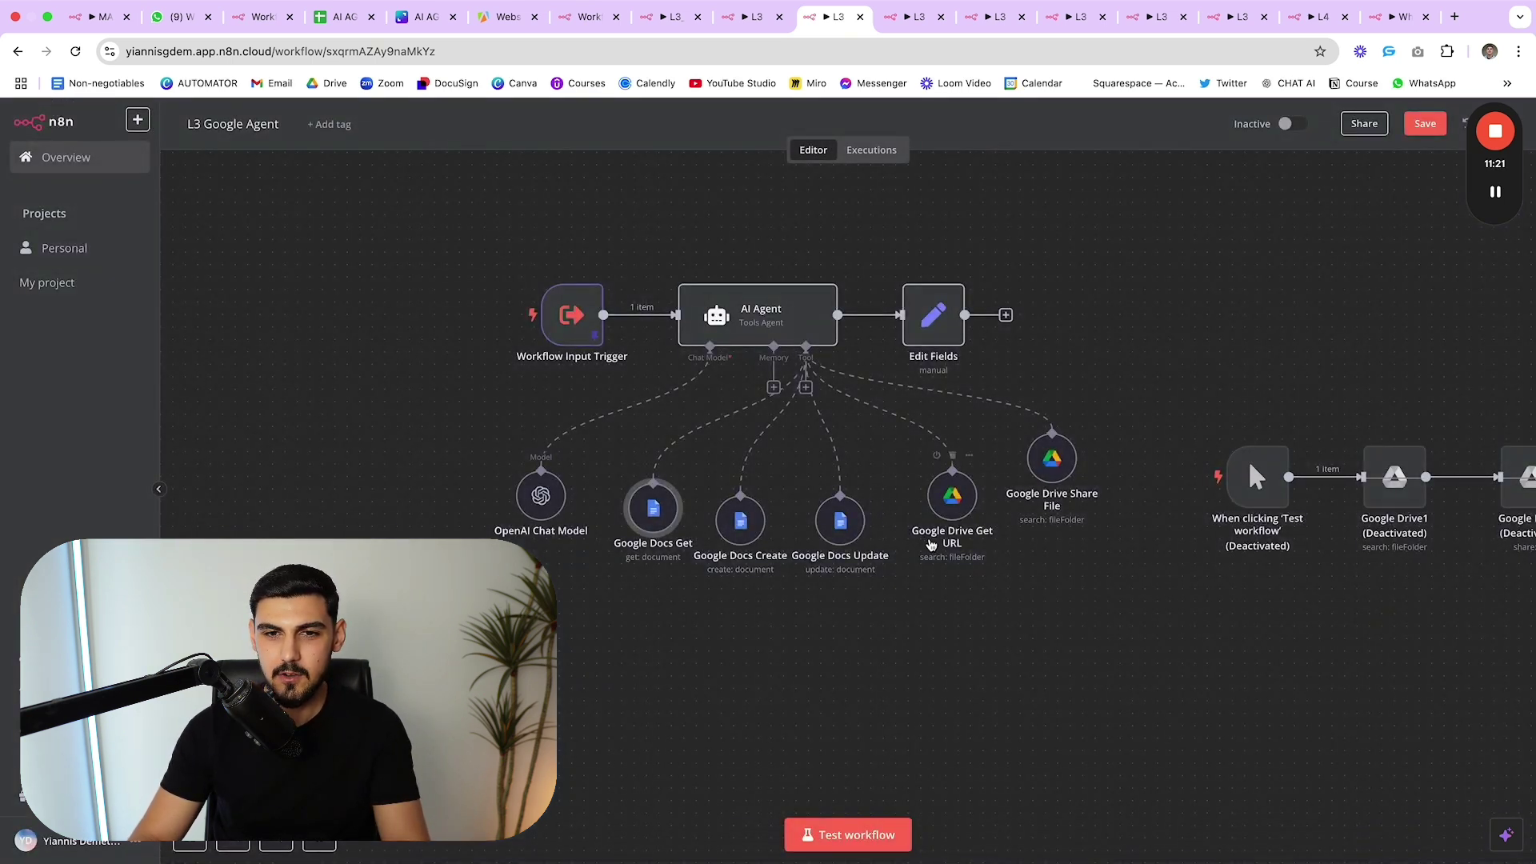
pyautogui.moveTo(952, 509)
pyautogui.mouseDown()
pyautogui.moveTo(942, 470)
pyautogui.moveTo(942, 514)
pyautogui.mouseUp()
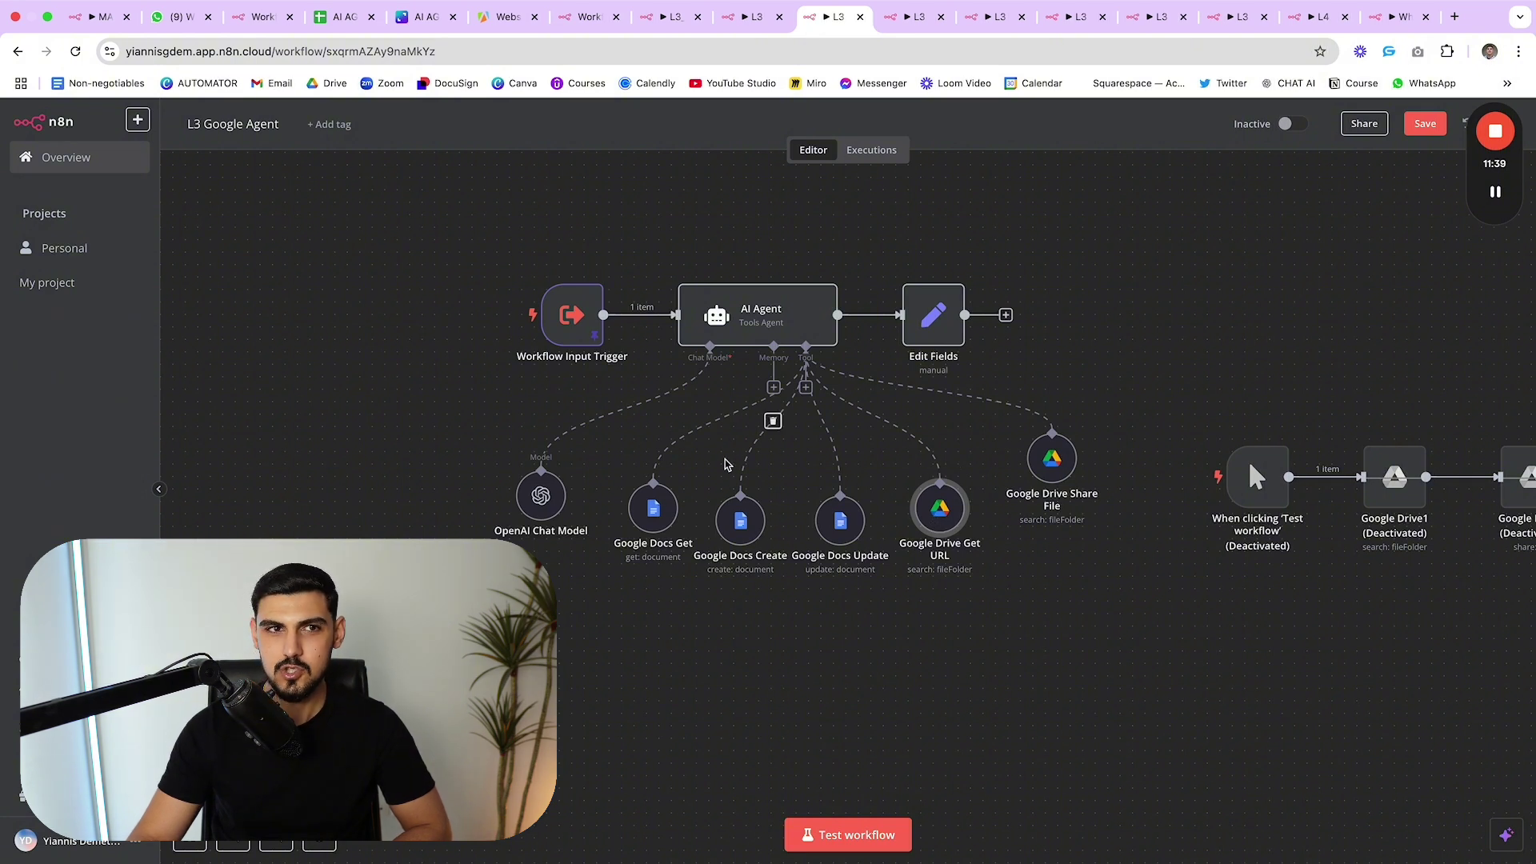
# - Switch to the AI AGENT - CONTACTS spreadsheet in Google Sheets and highlight the document ID within its URL
pyautogui.click(339, 22)
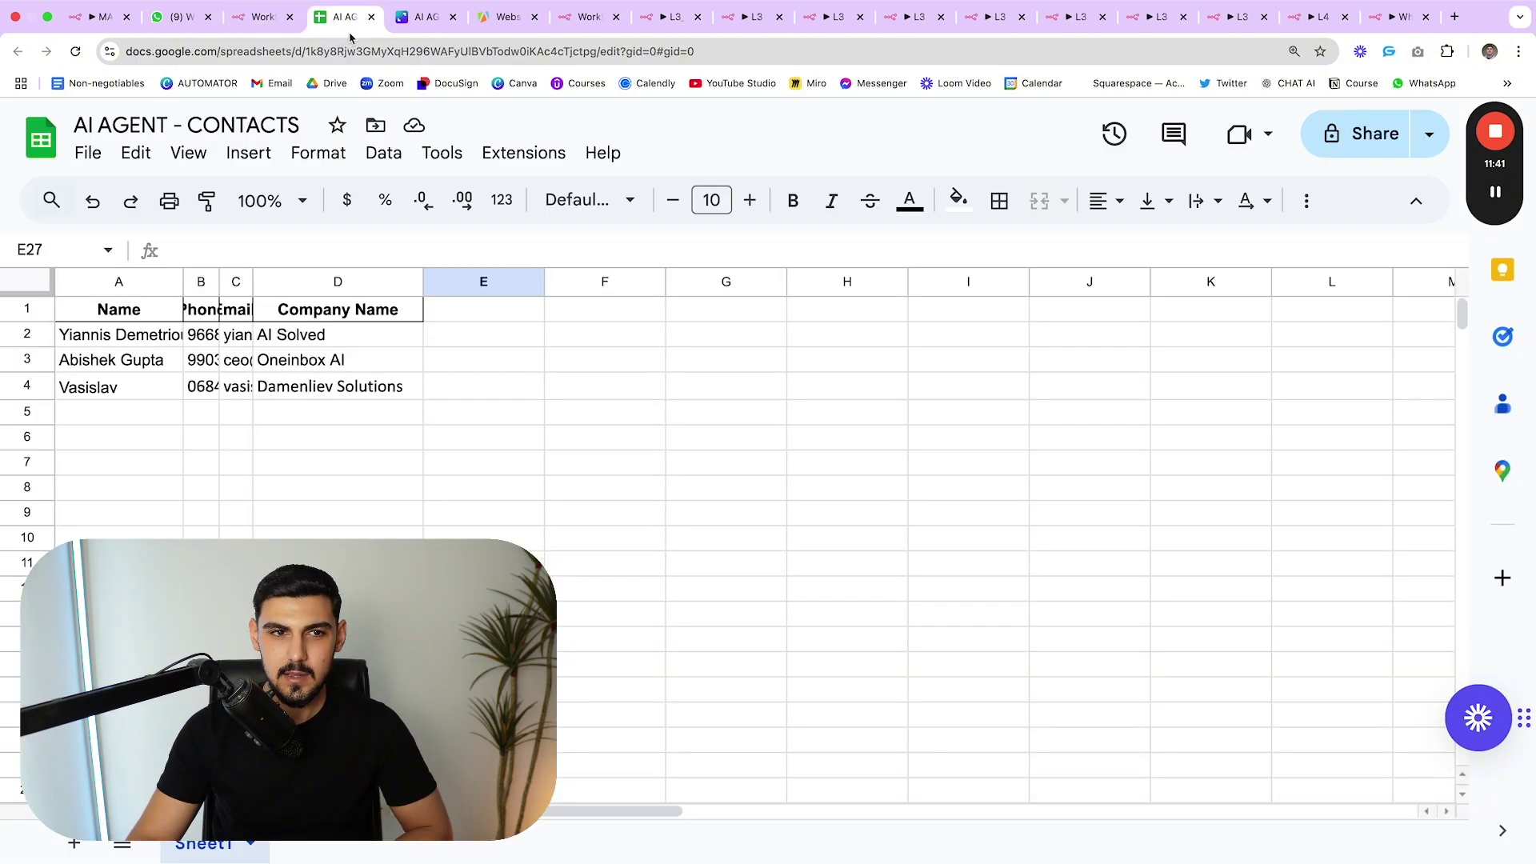
pyautogui.click(632, 51)
pyautogui.click(634, 53)
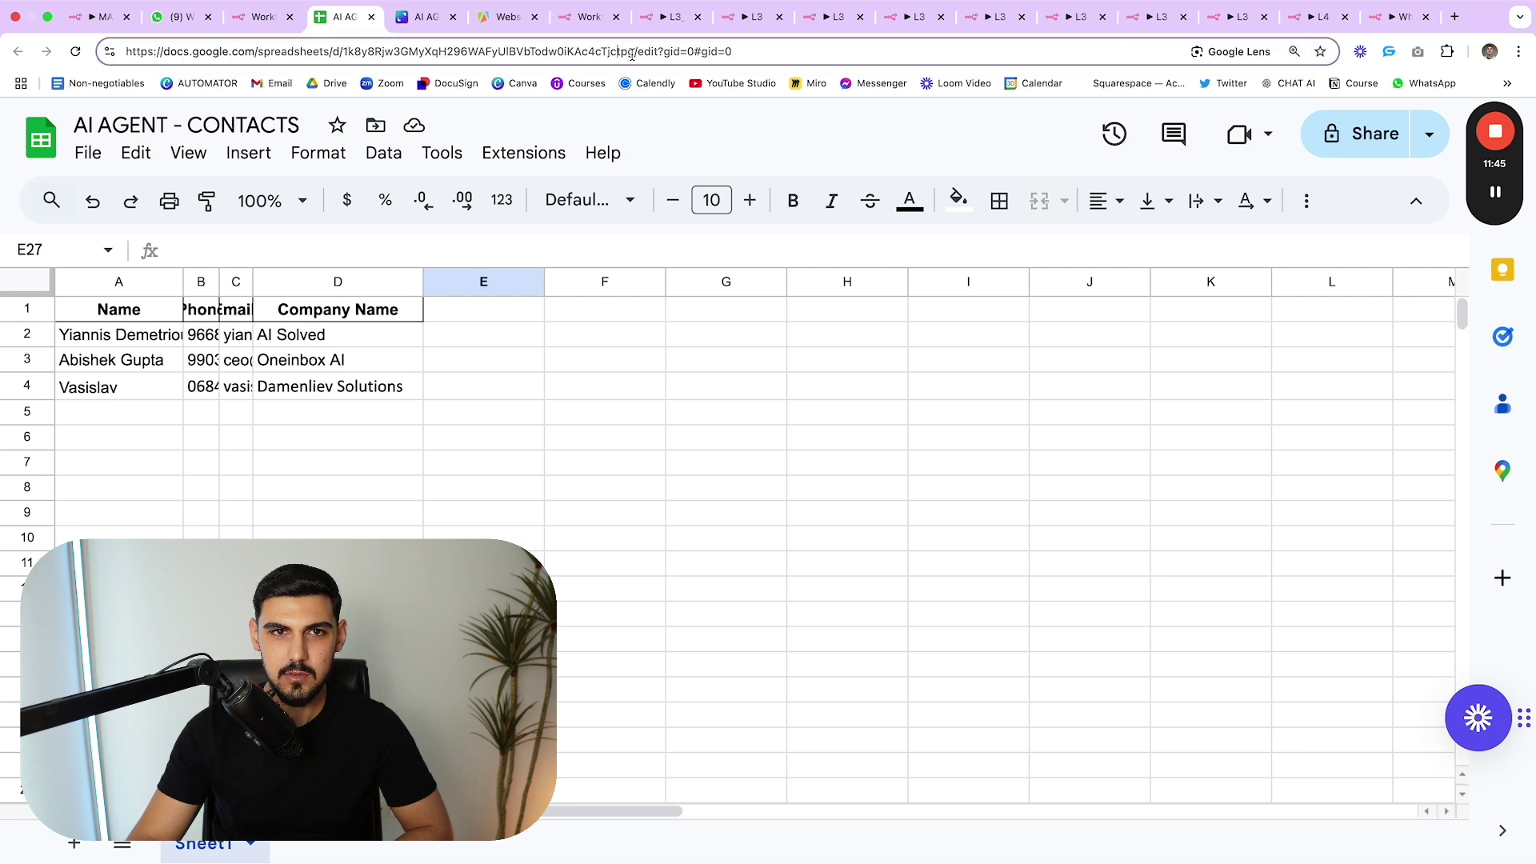
pyautogui.moveTo(625, 56); pyautogui.dragTo(348, 60)
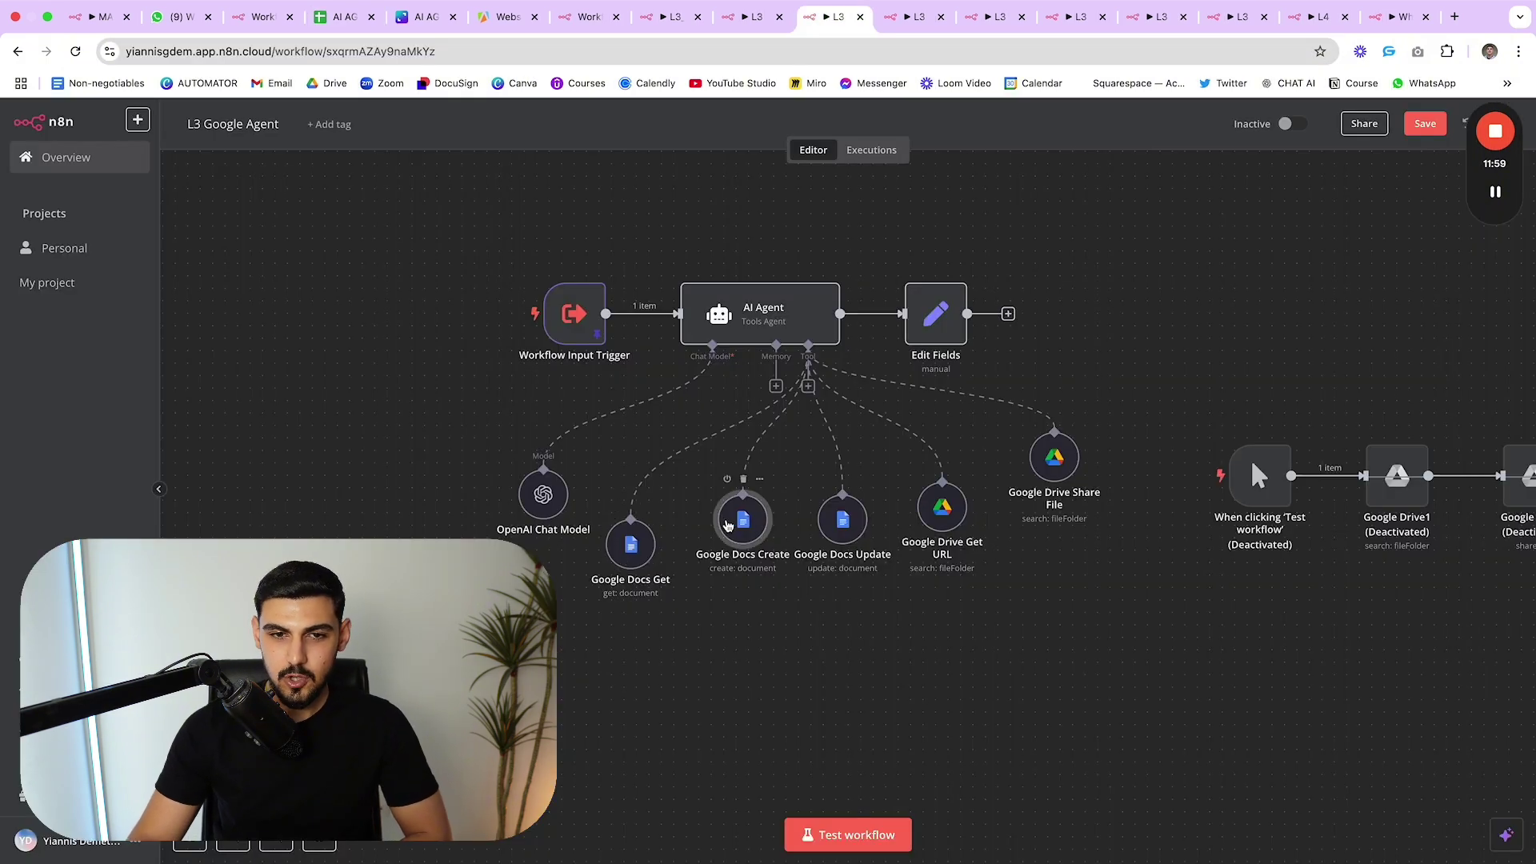
# - In the L3 Google Agent workflow, examine the Google Docs Create title expression and the Google Docs Update Doc ID and text-insert settings
pyautogui.doubleClick(708, 535)
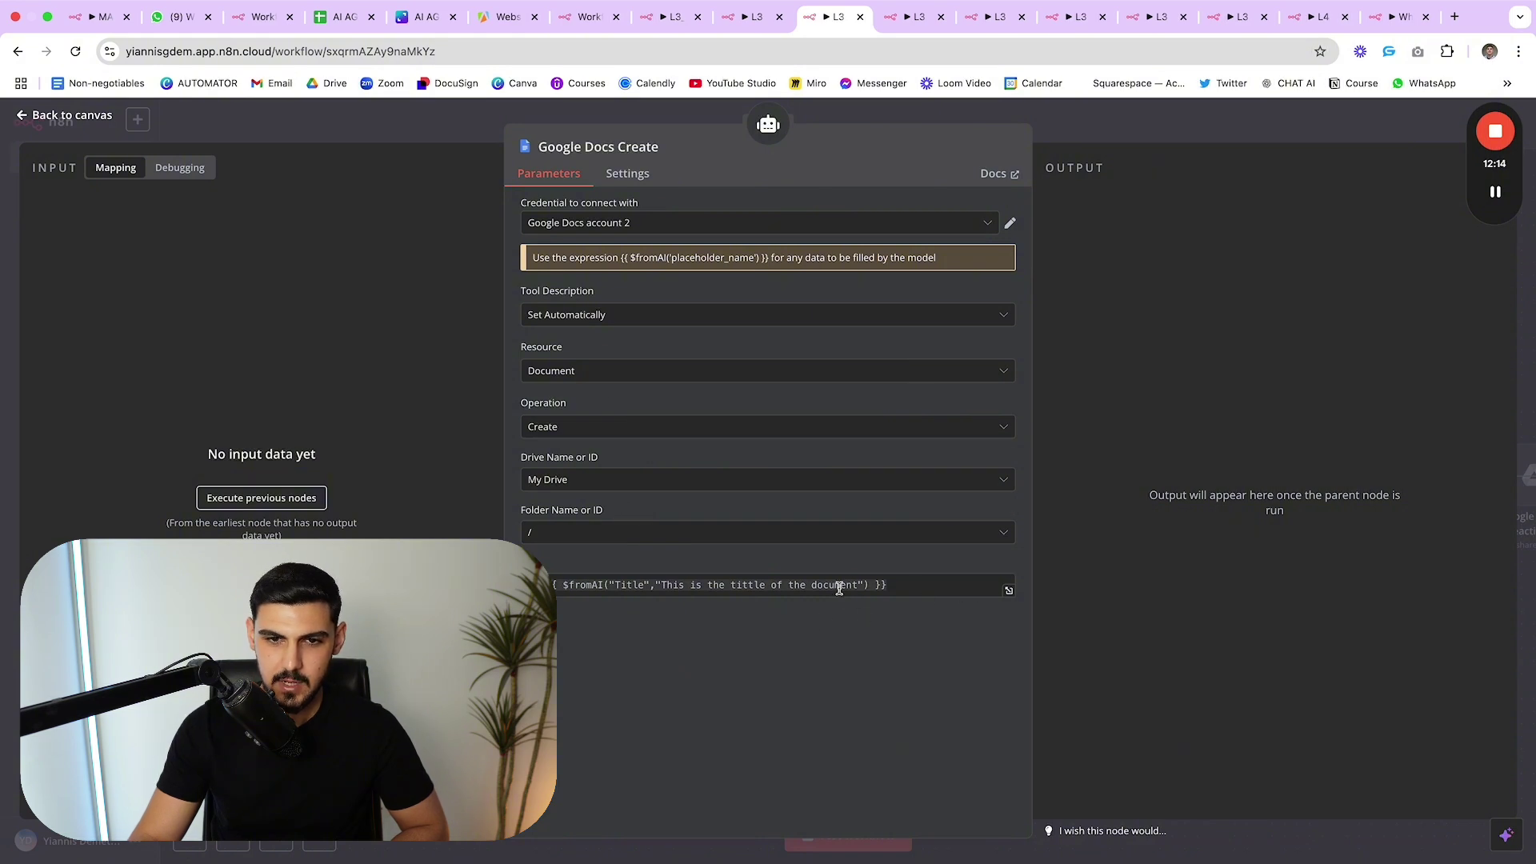
pyautogui.press('Escape')
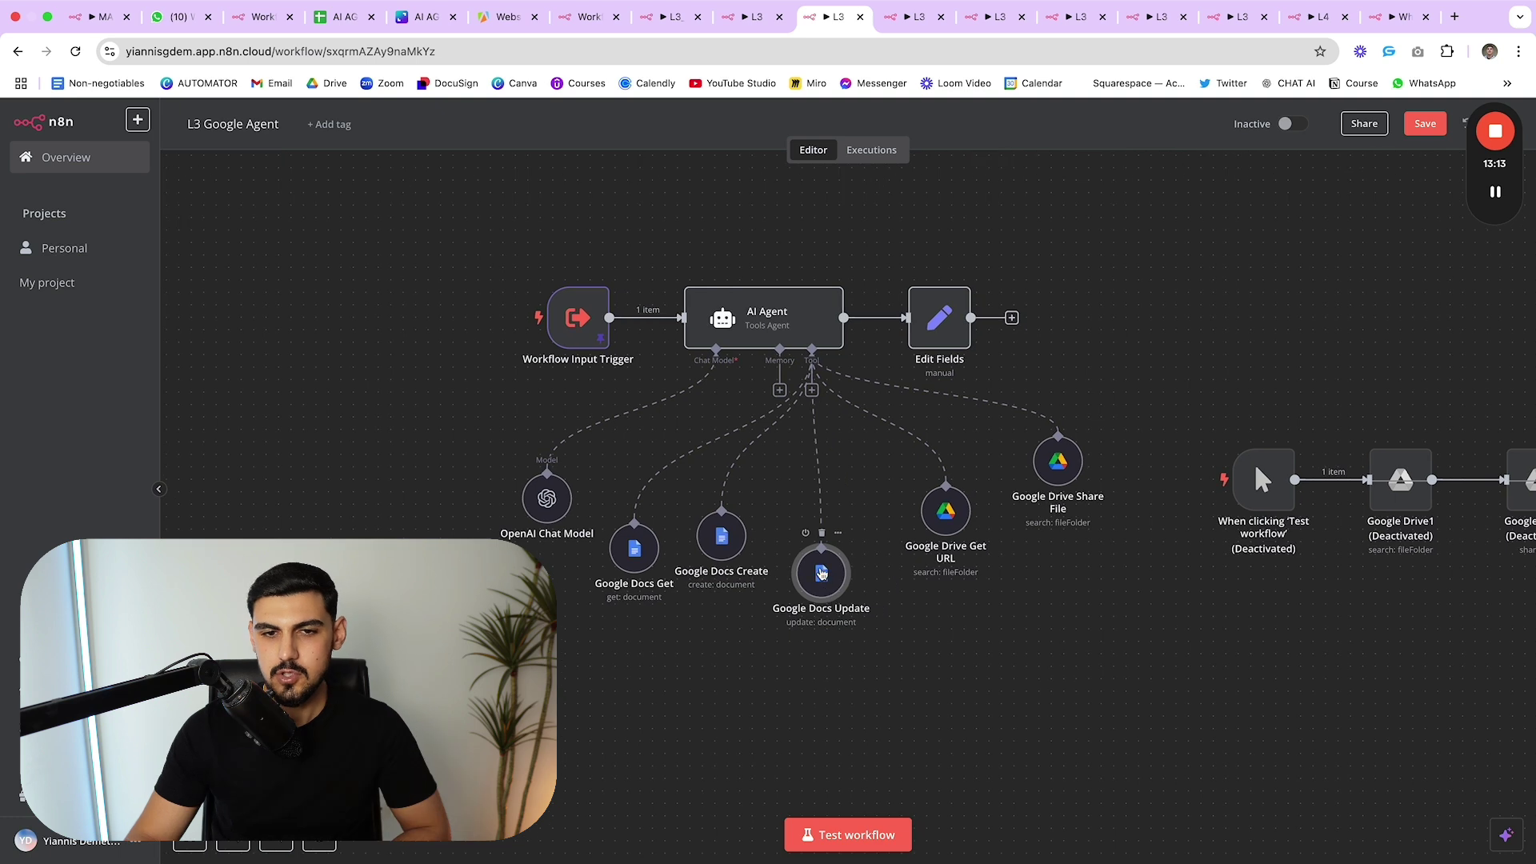
pyautogui.doubleClick(820, 573)
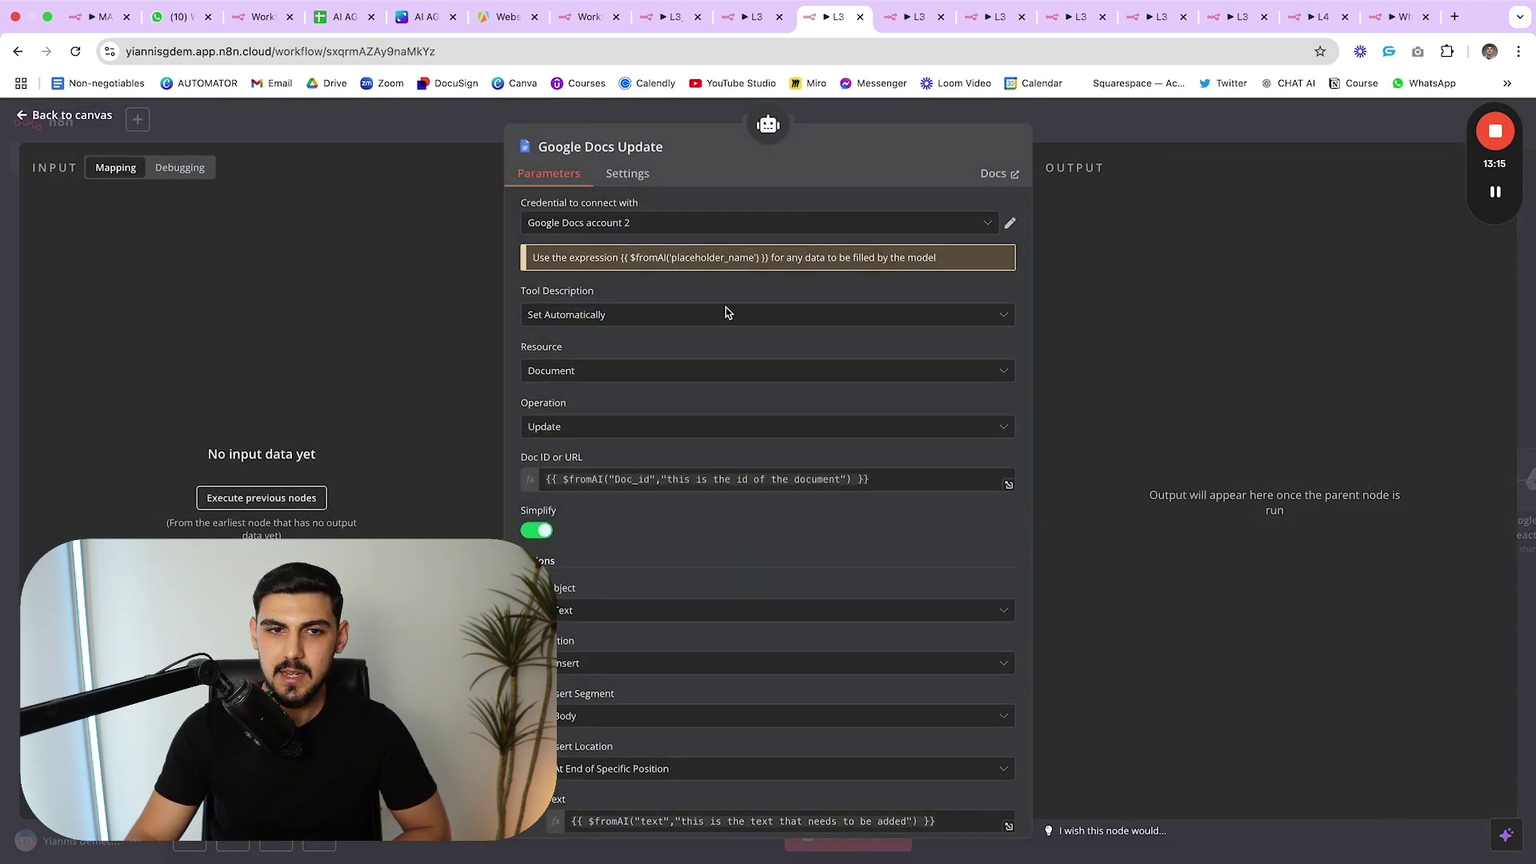
pyautogui.scroll(-1, 727, 308)
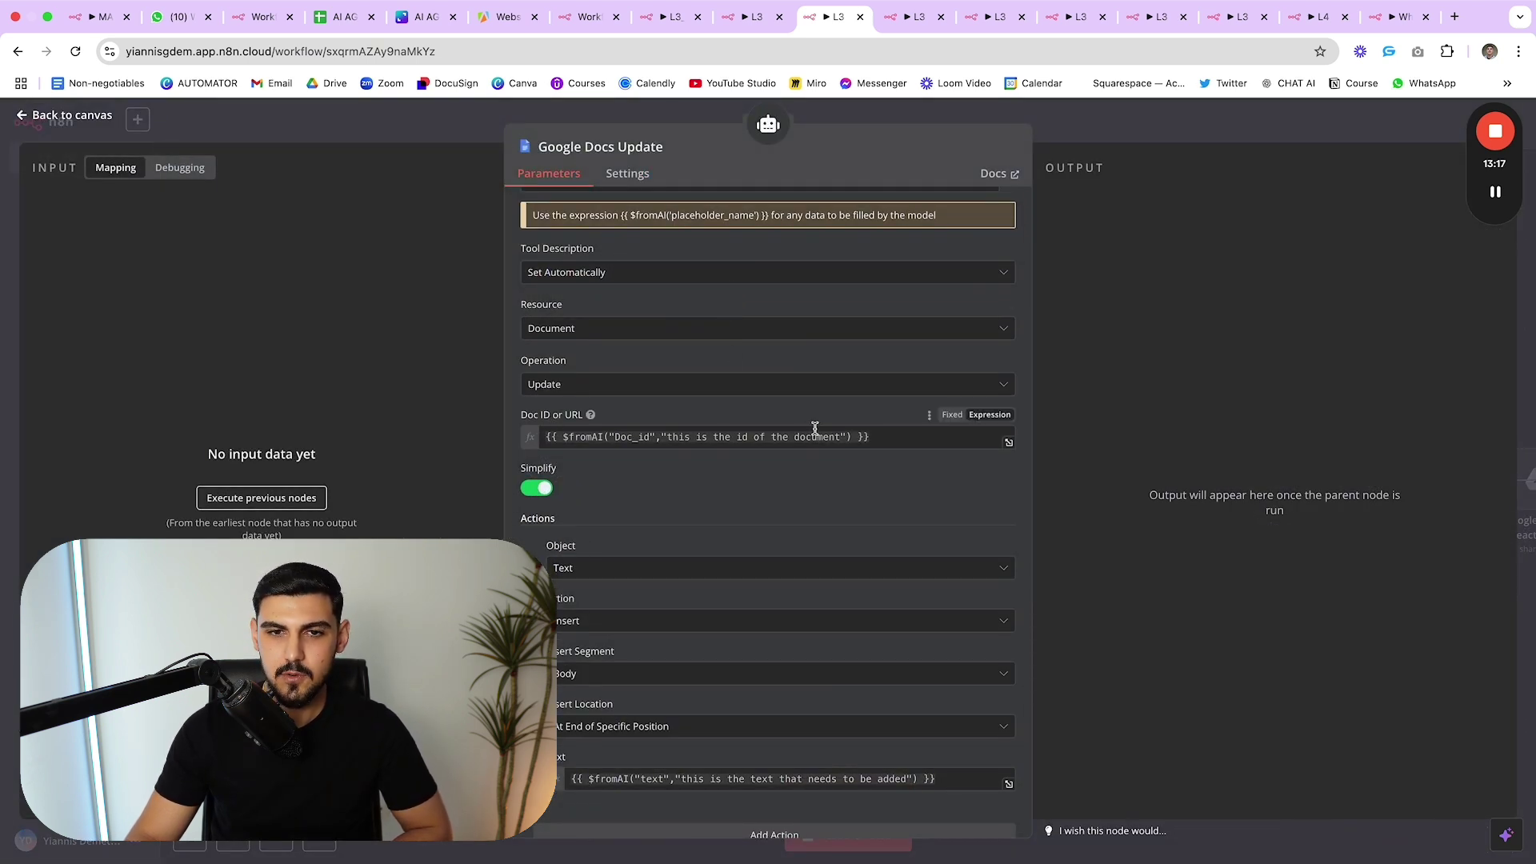
pyautogui.scroll(-1, 852, 435)
pyautogui.scroll(-2, 852, 435)
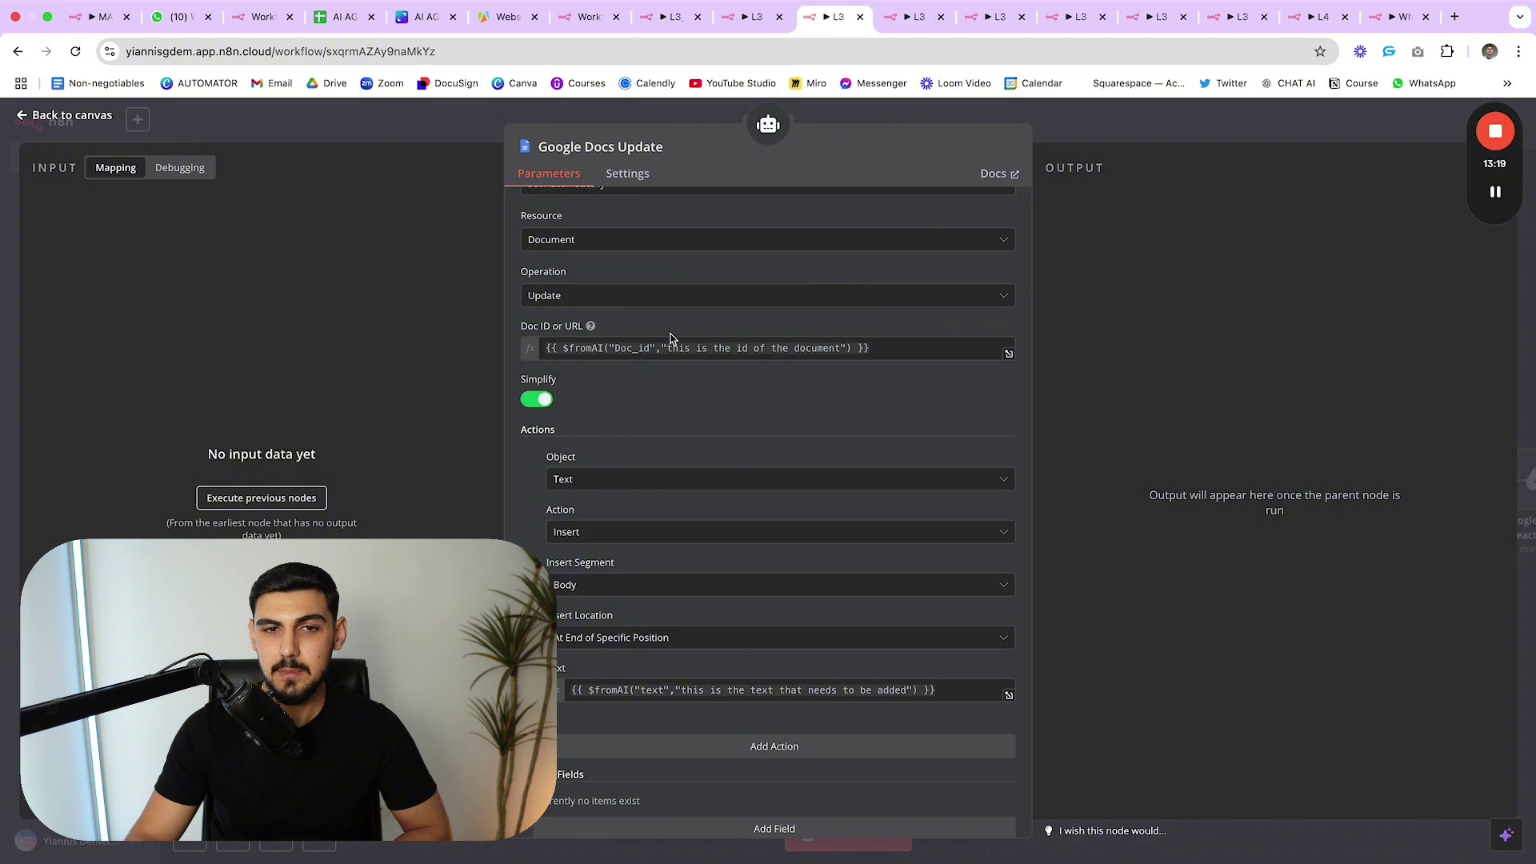
pyautogui.moveTo(897, 351); pyautogui.dragTo(544, 341)
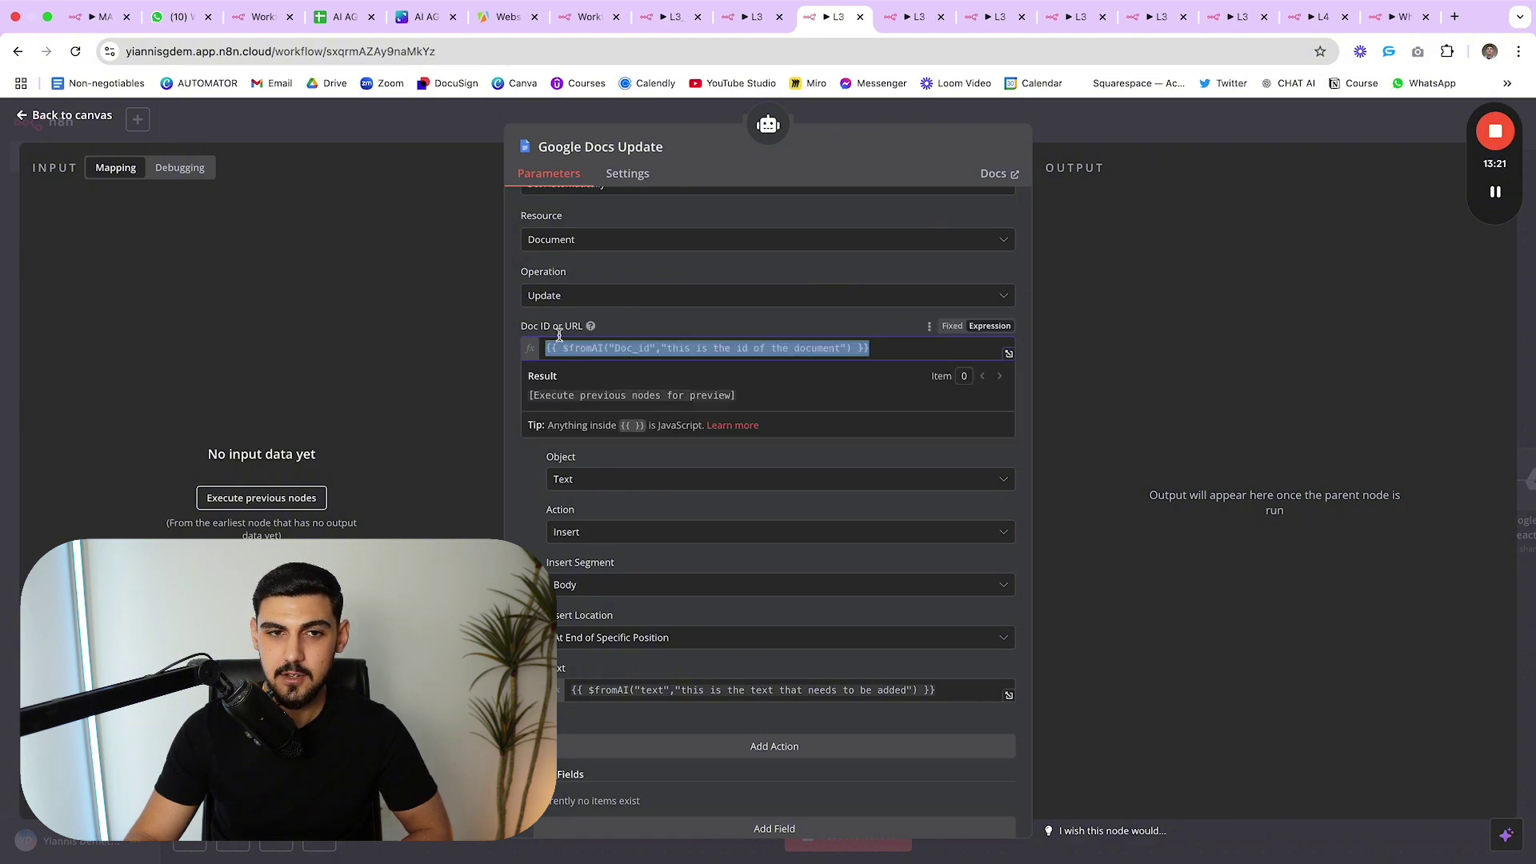
pyautogui.click(621, 318)
pyautogui.scroll(-1, 703, 360)
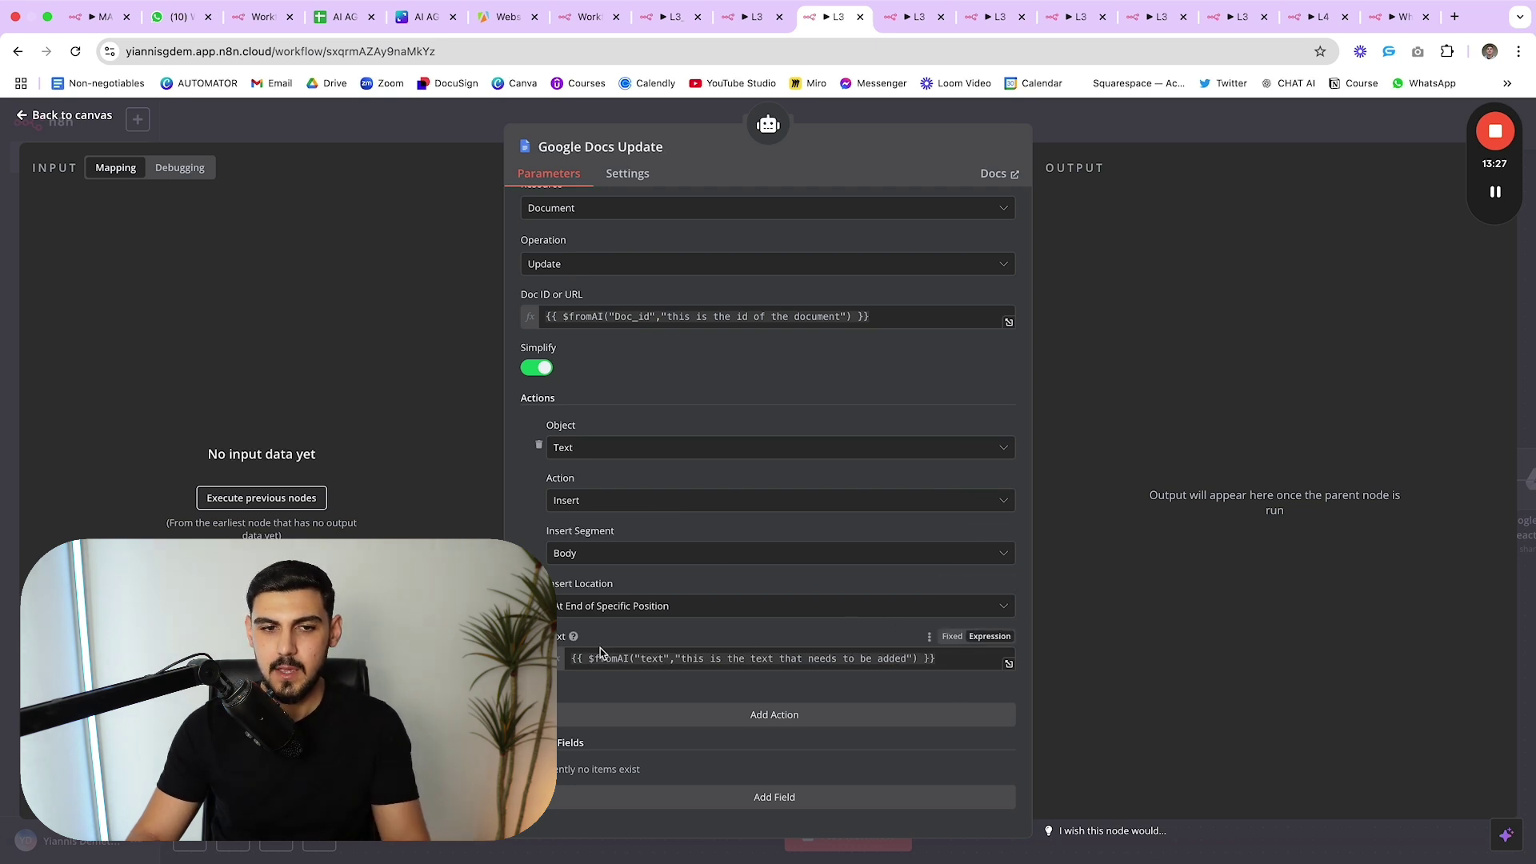
pyautogui.press('Escape')
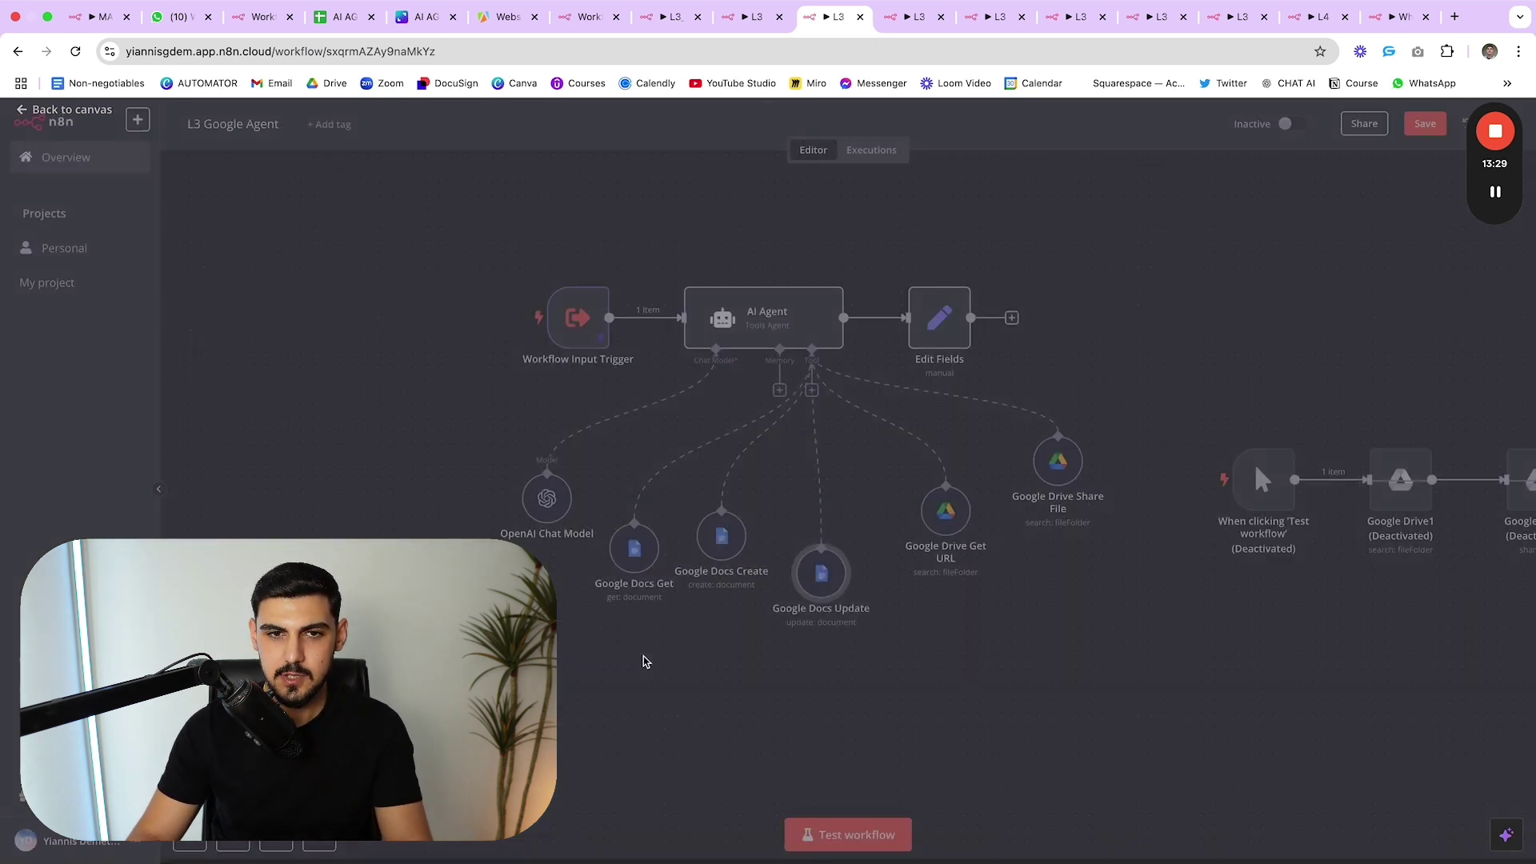
# - Examine the search settings of the Google Drive Get URL and Google Drive Share File nodes, including the Share File resource options
pyautogui.doubleClick(951, 527)
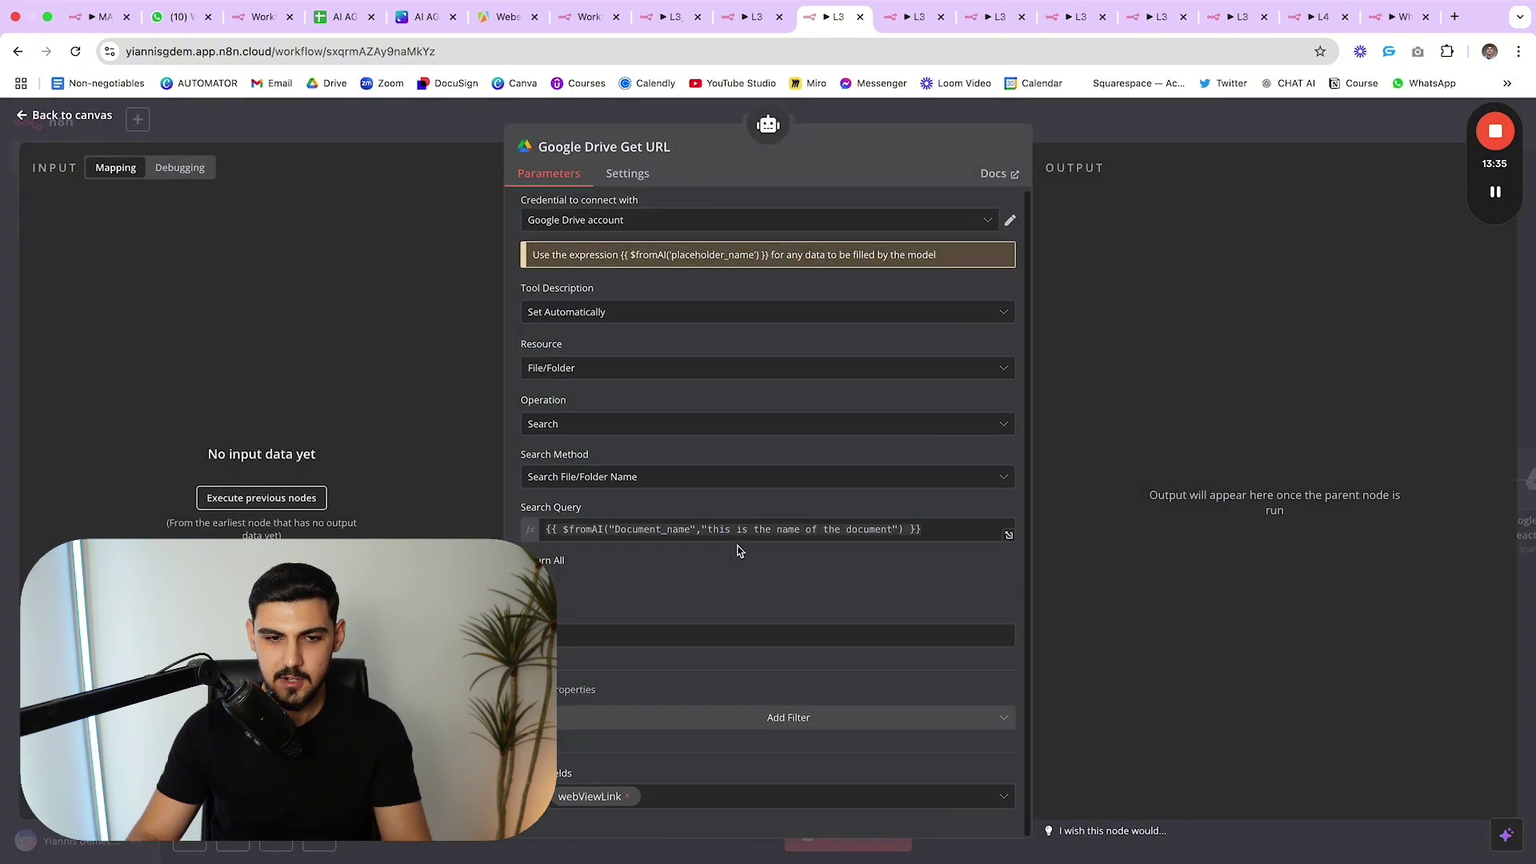
pyautogui.press('Escape')
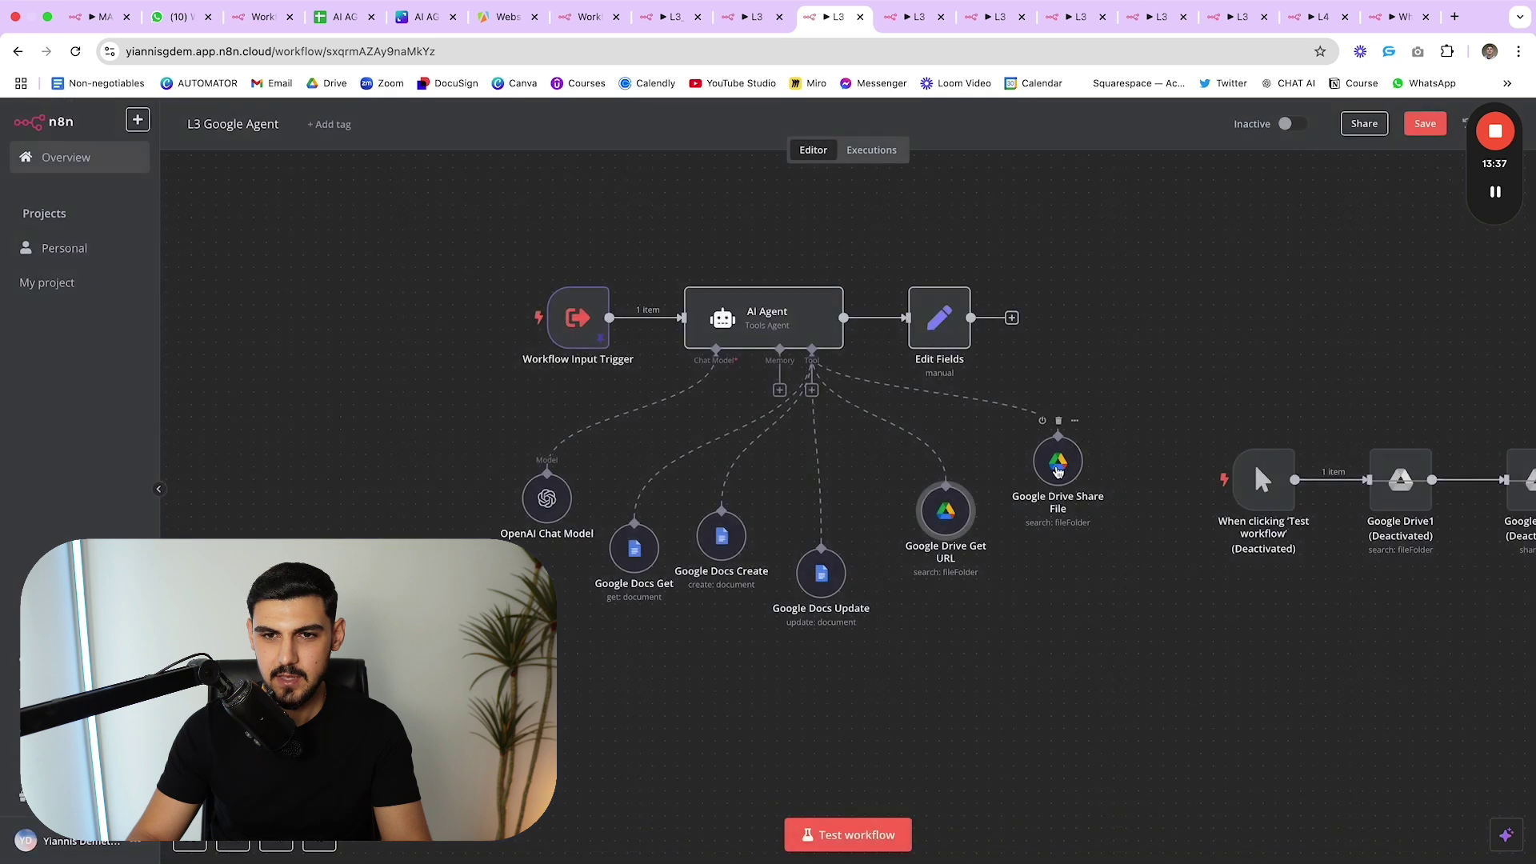
pyautogui.doubleClick(1057, 463)
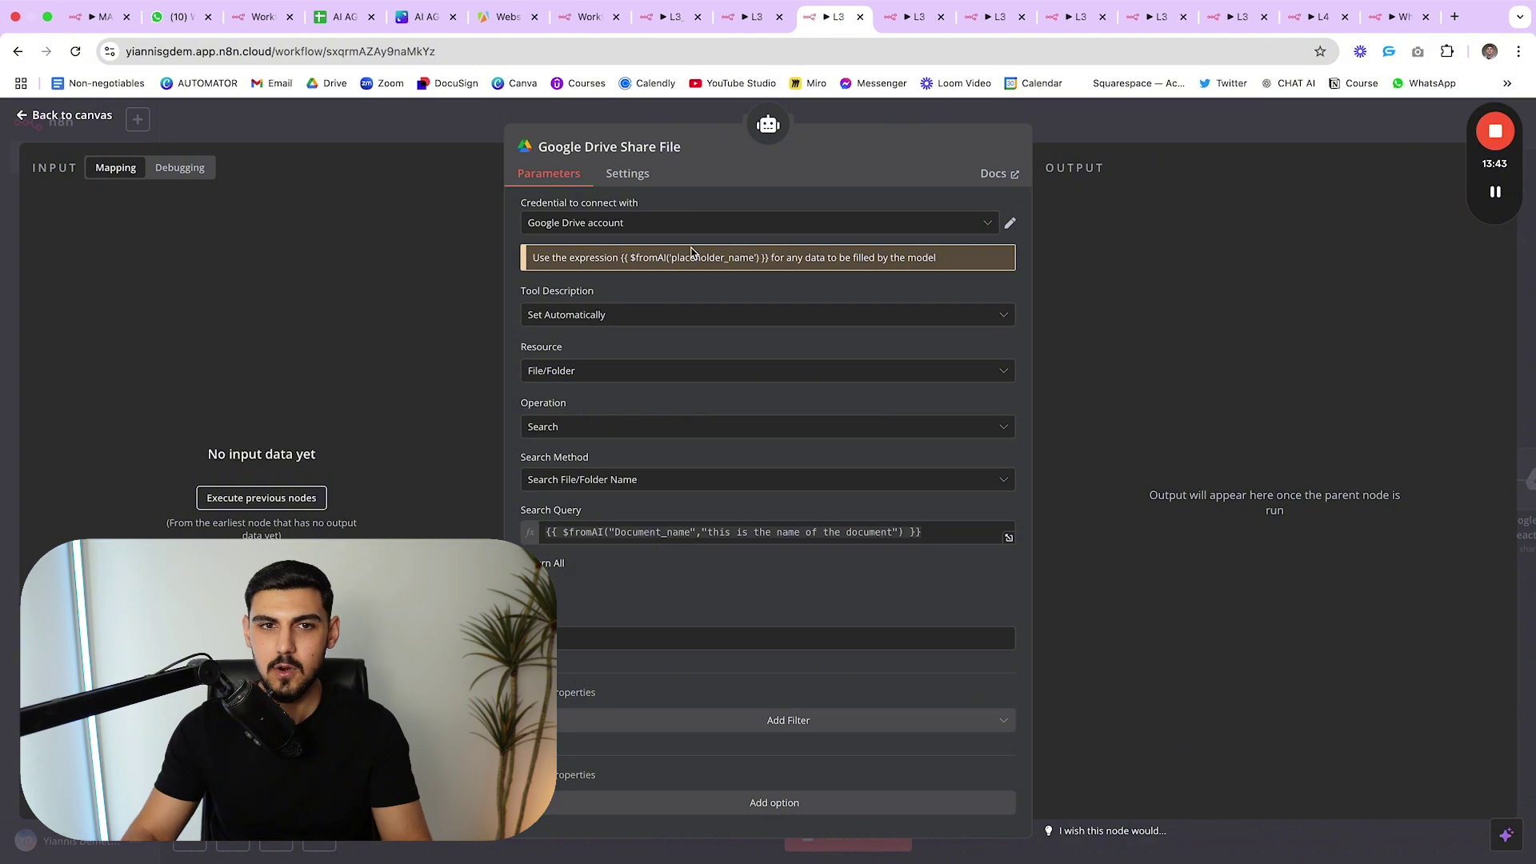
pyautogui.scroll(-1, 723, 421)
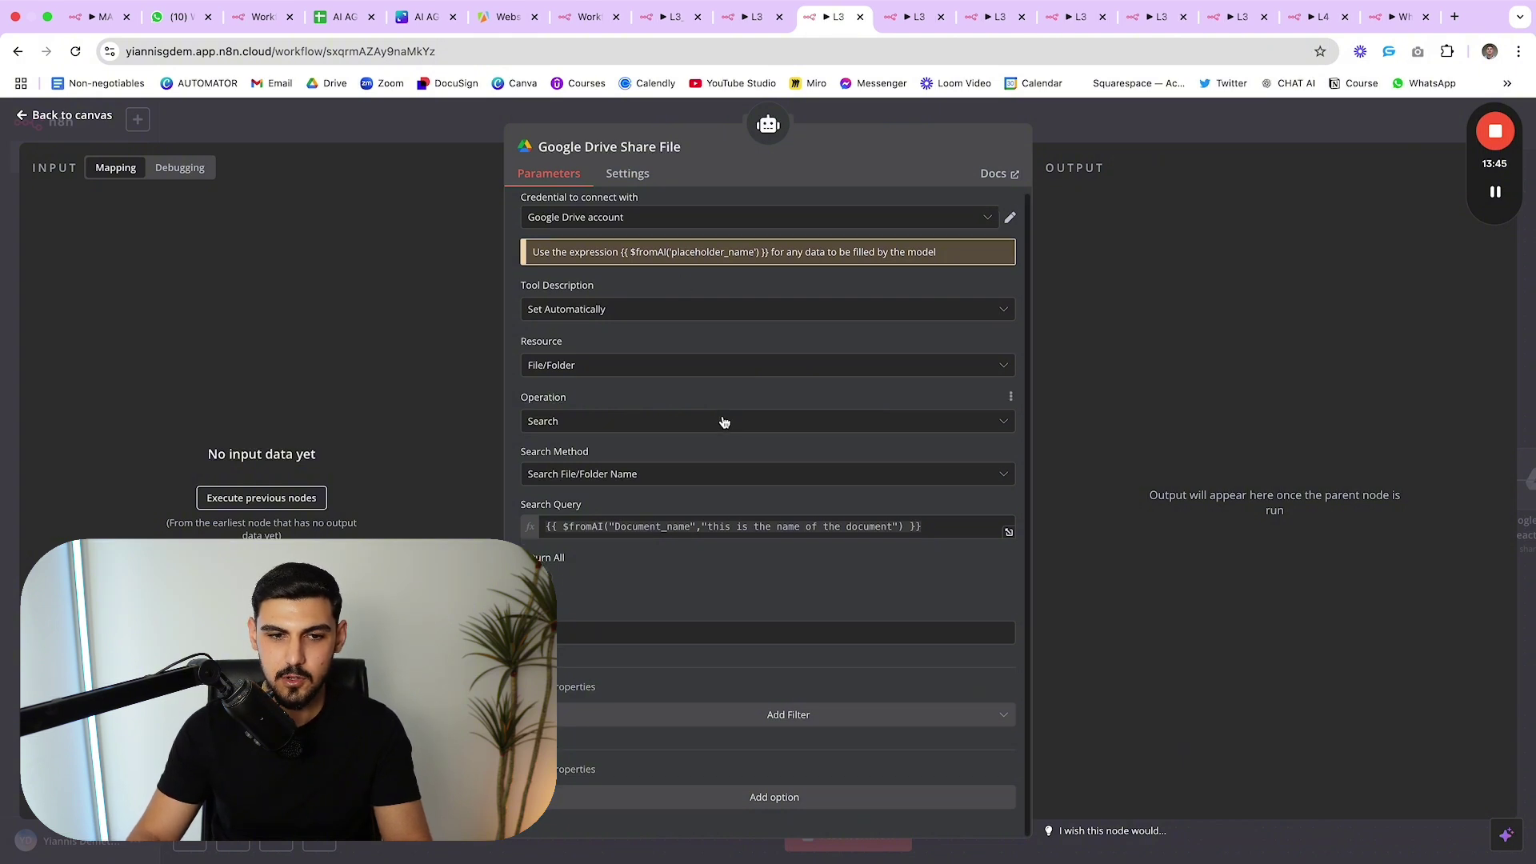
pyautogui.scroll(1, 723, 422)
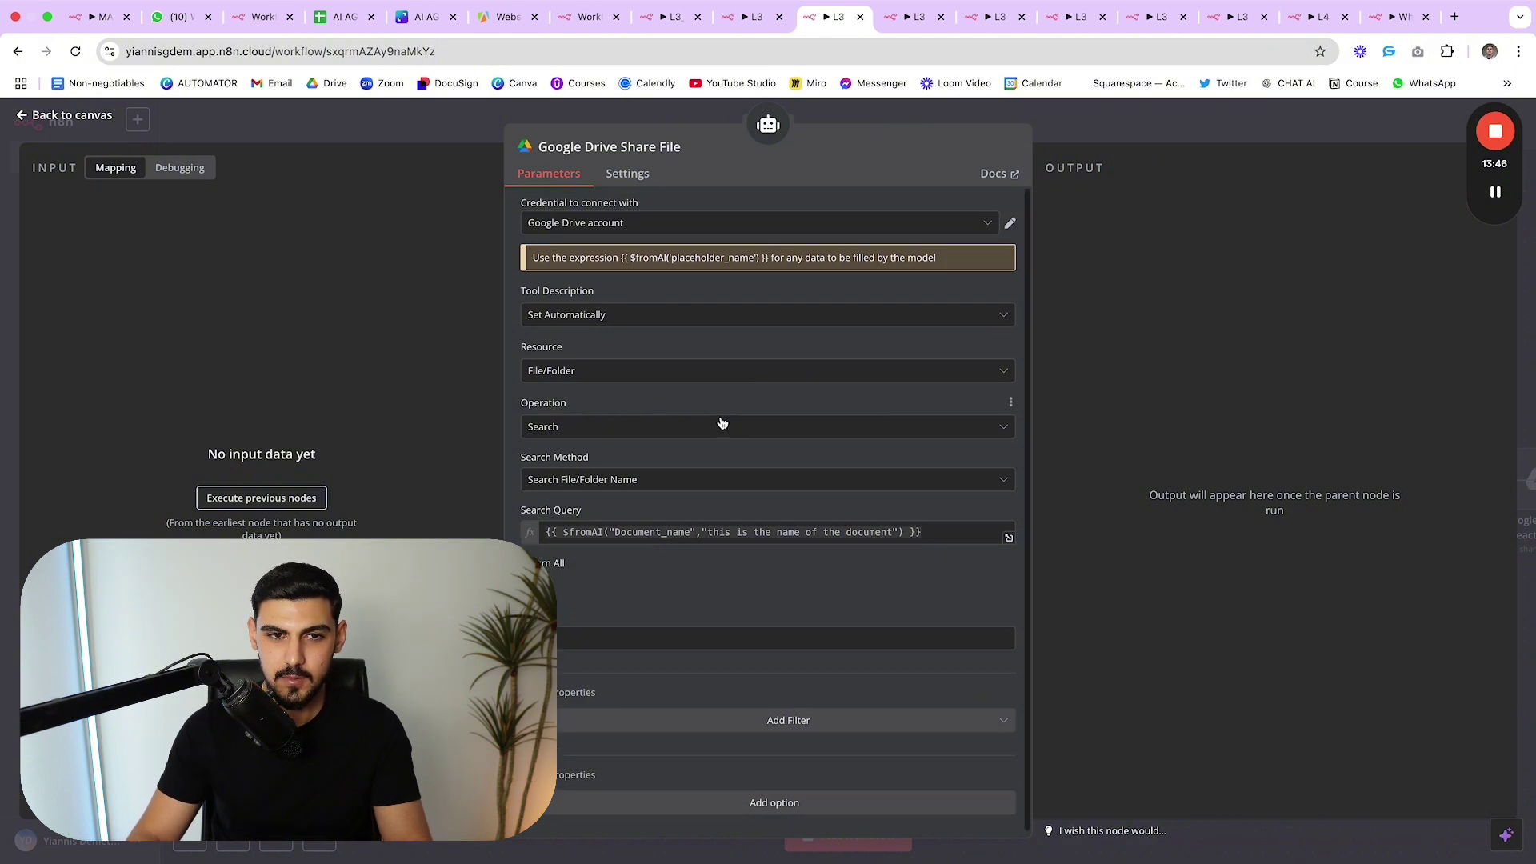
pyautogui.click(605, 371)
pyautogui.click(608, 364)
pyautogui.click(613, 377)
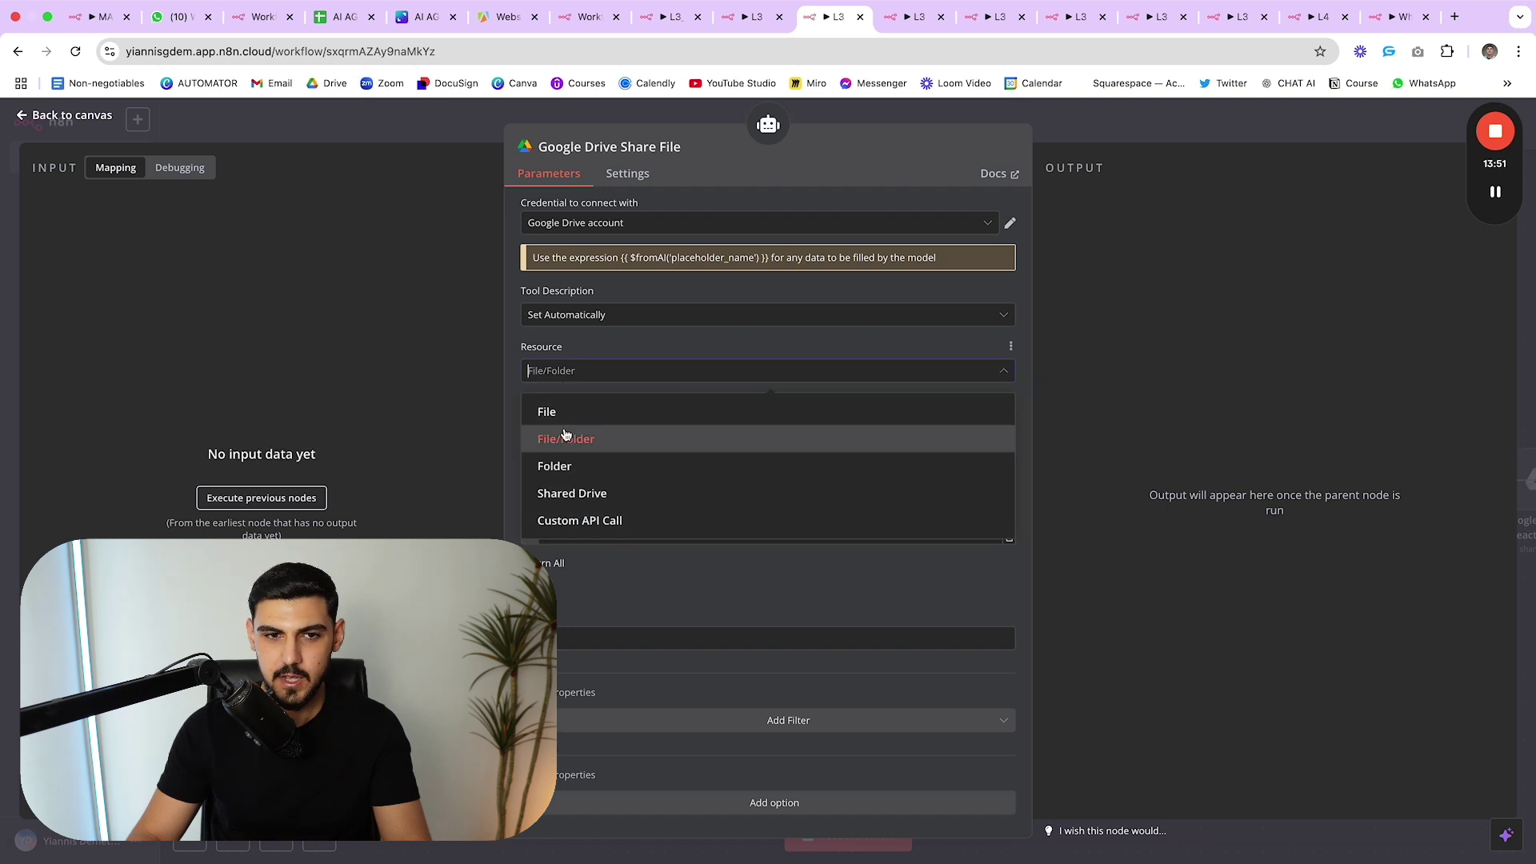
pyautogui.click(592, 339)
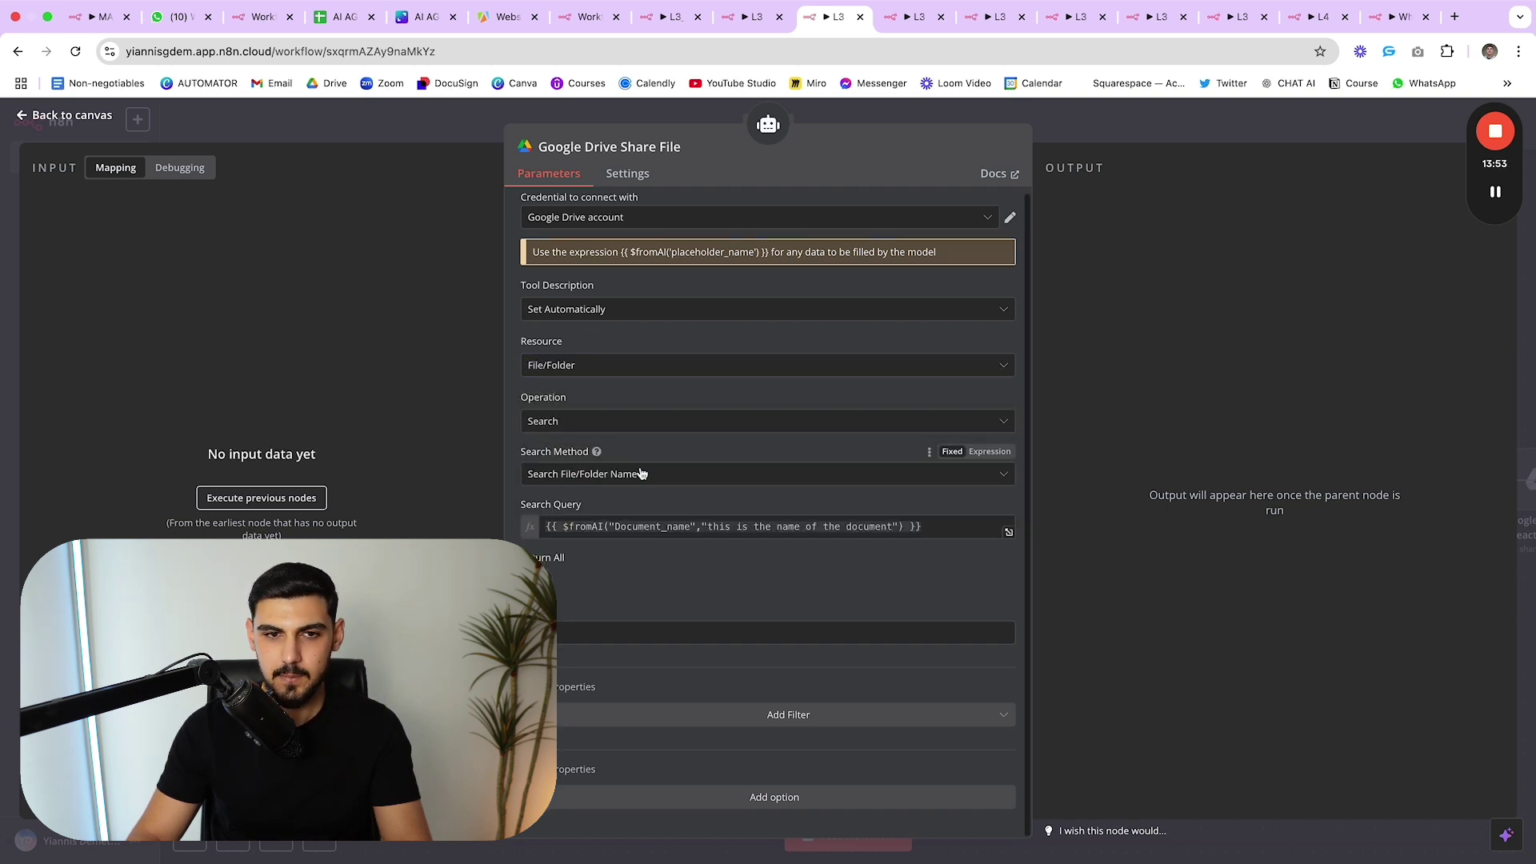
pyautogui.click(1080, 407)
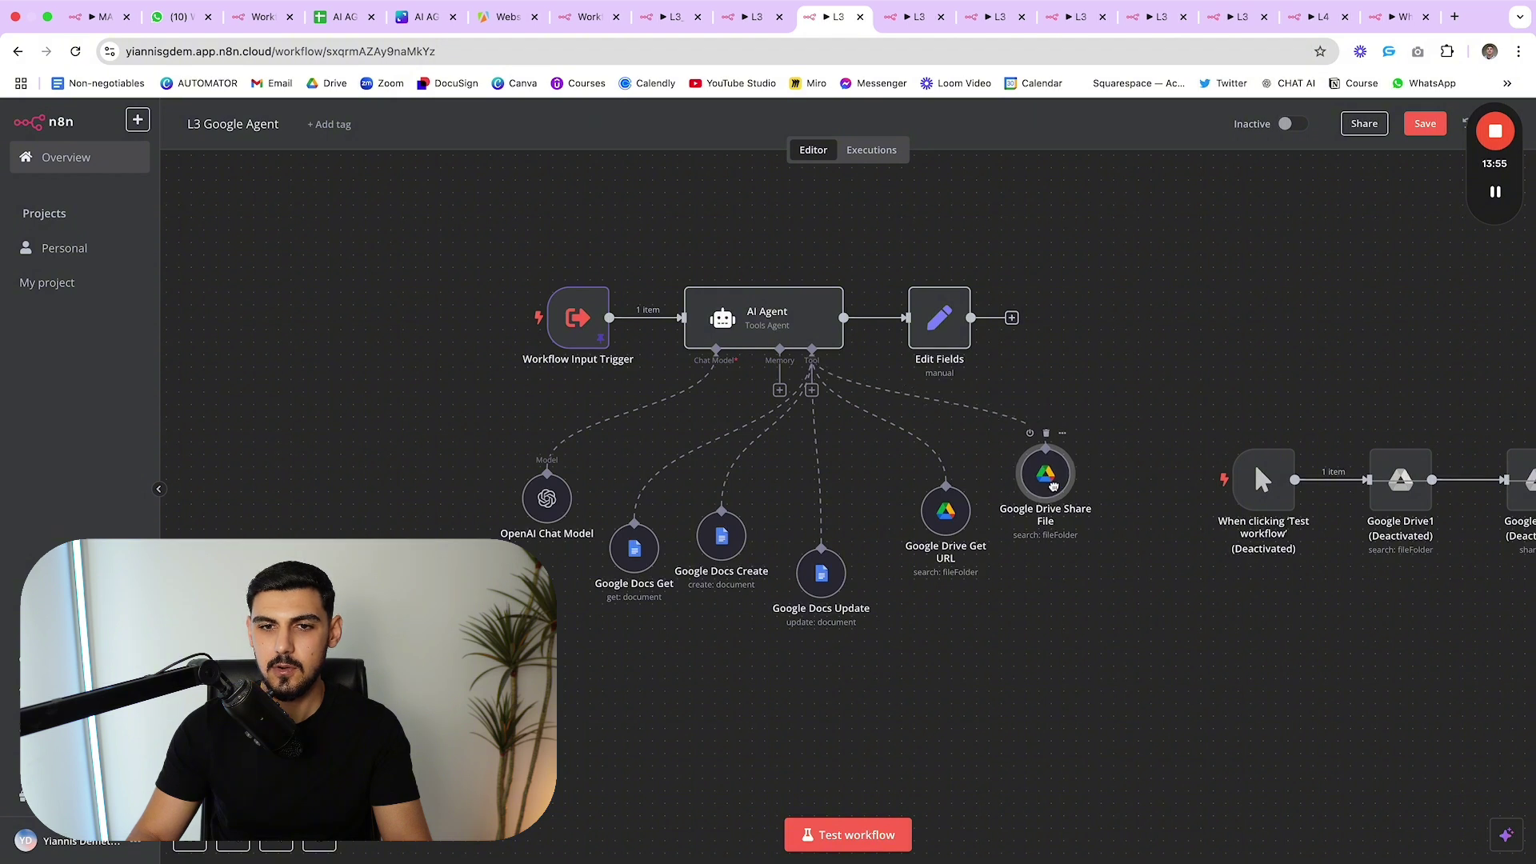
# - Move the Google Drive Get URL and Share File nodes lower beside the Docs tools, and space Edit Fields farther from the AI Agent
pyautogui.moveTo(946, 511); pyautogui.dragTo(908, 560)
pyautogui.moveTo(1033, 469); pyautogui.dragTo(996, 506)
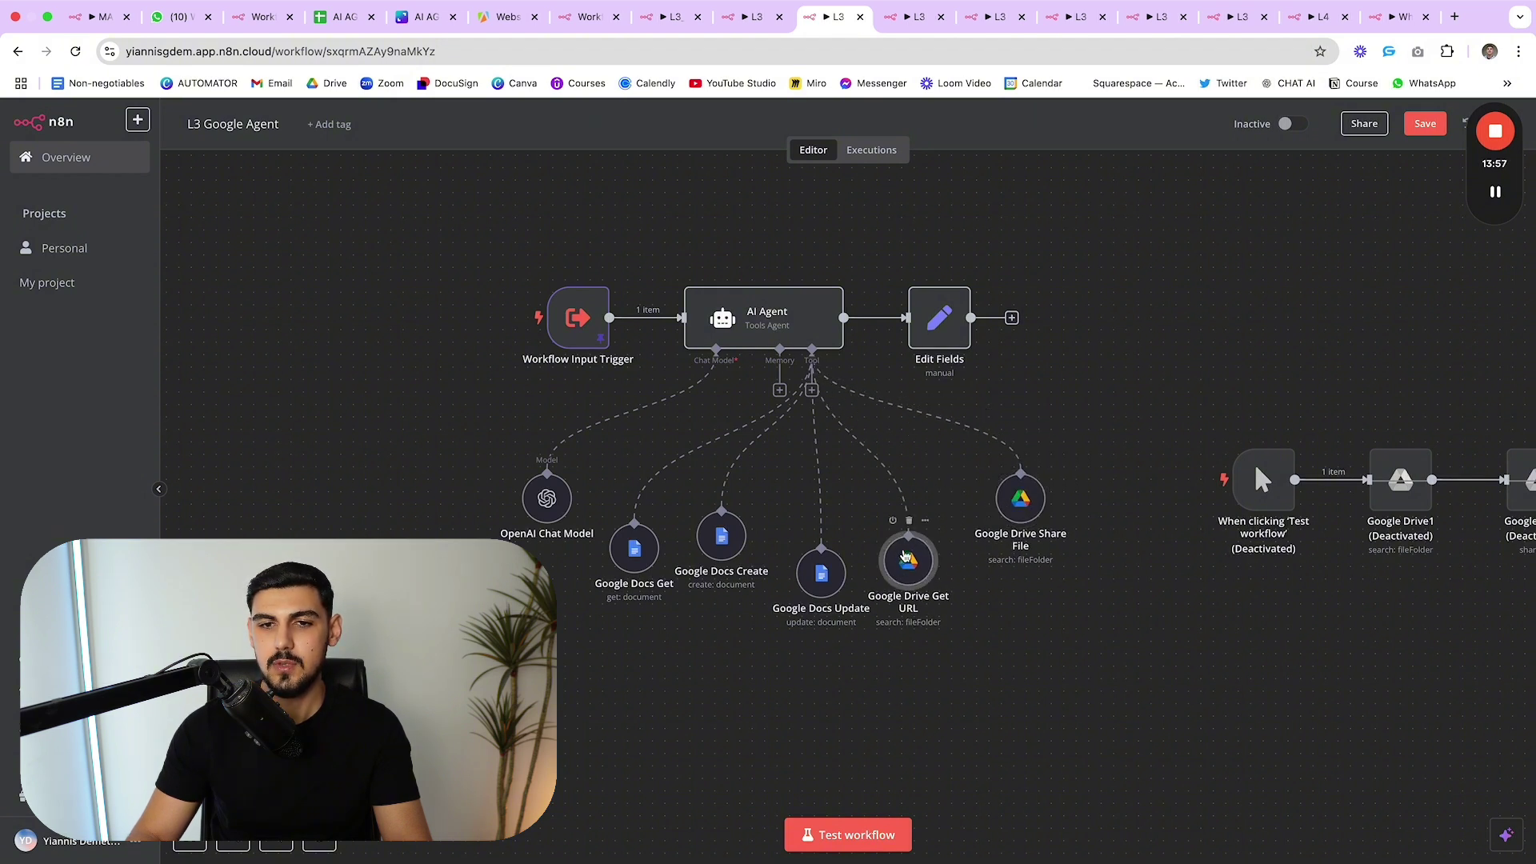
pyautogui.moveTo(897, 563); pyautogui.dragTo(910, 541)
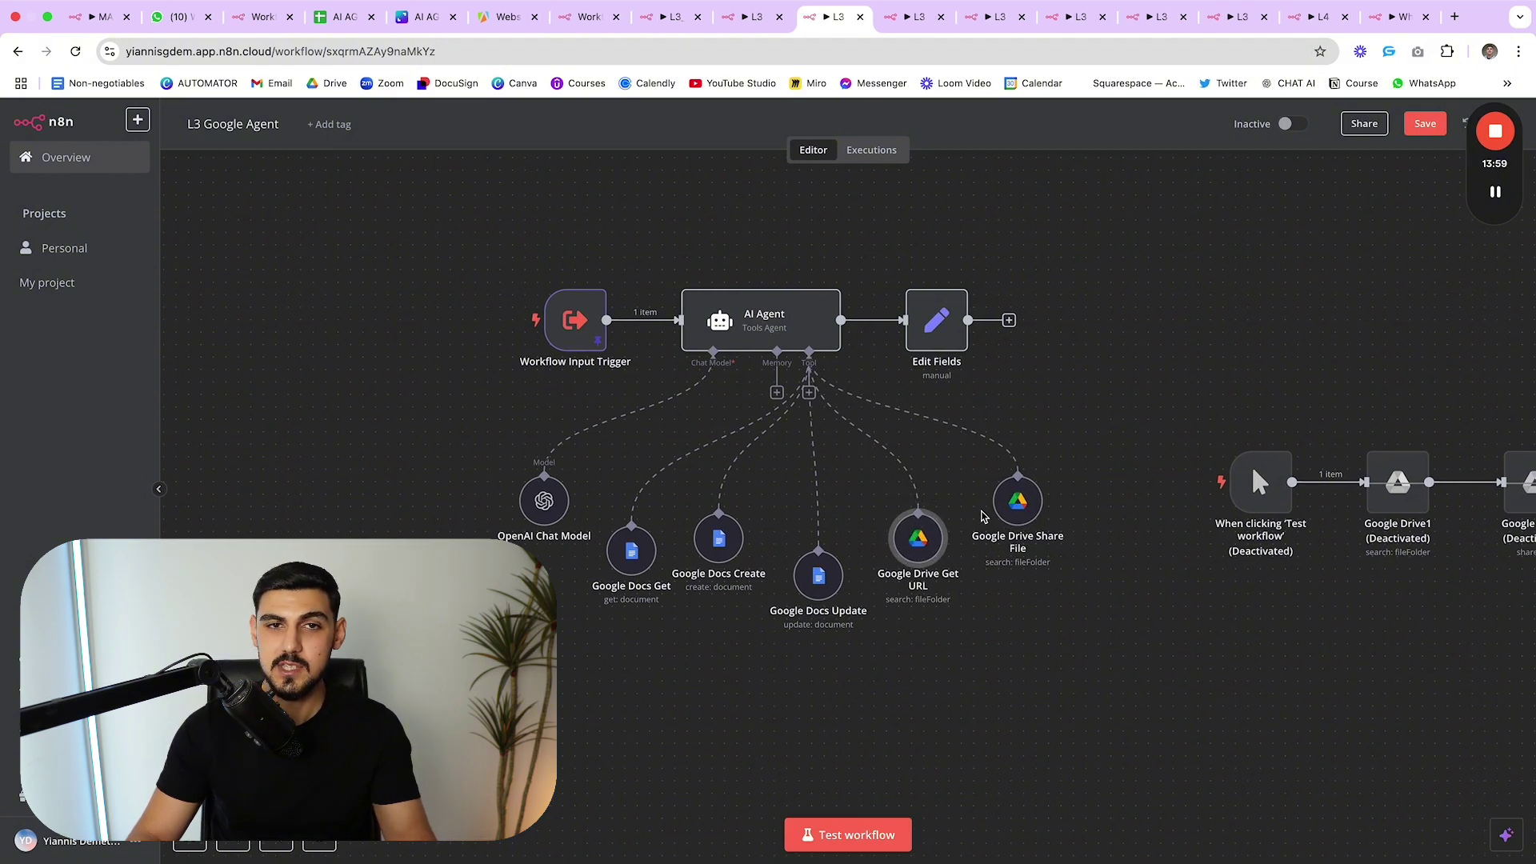
pyautogui.hscroll(1, 1165, 430)
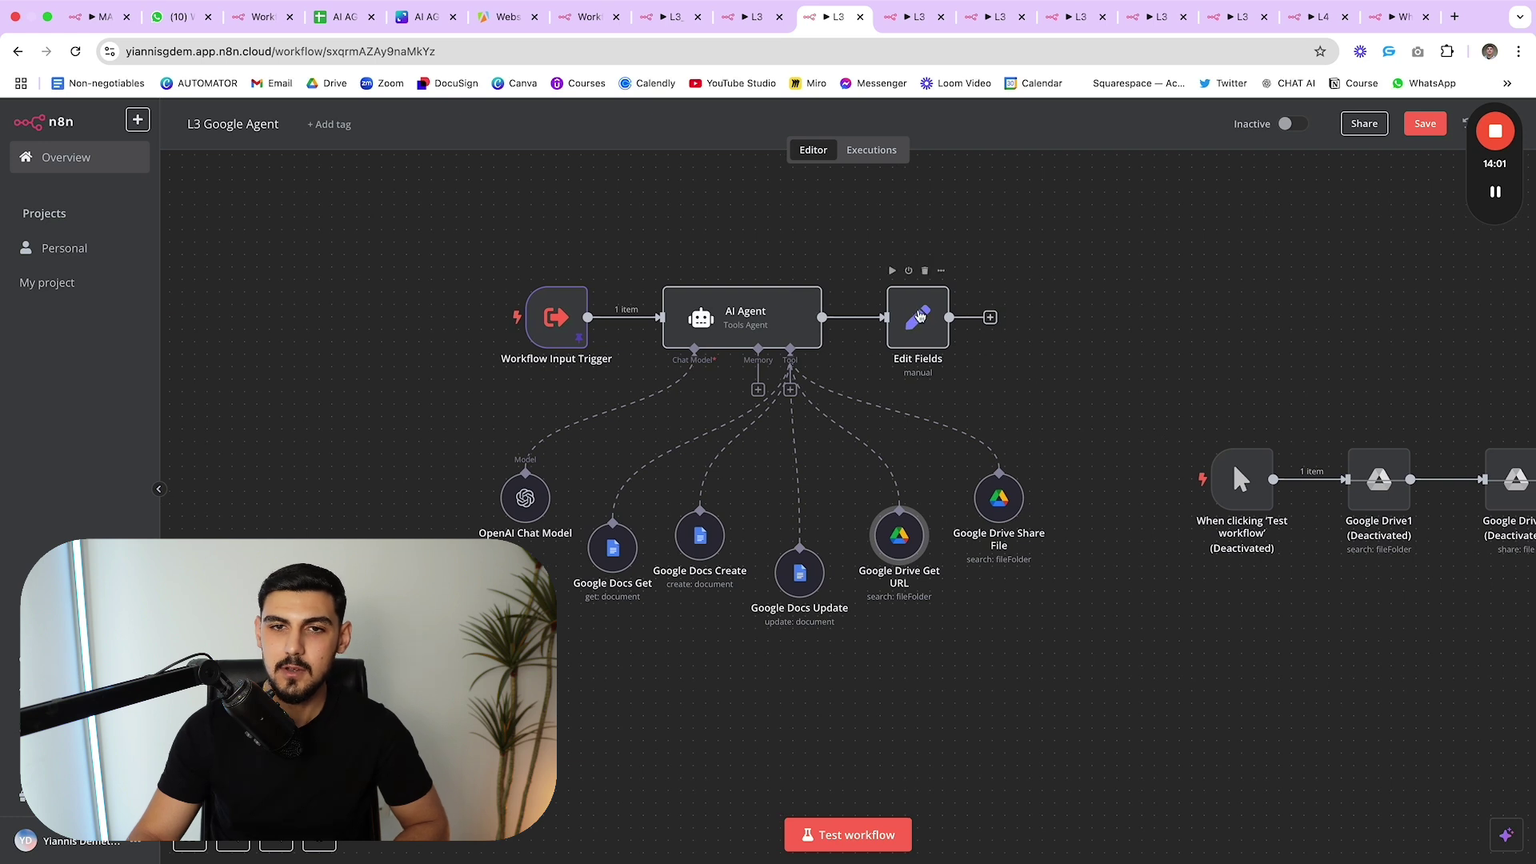
pyautogui.moveTo(919, 317); pyautogui.dragTo(982, 333)
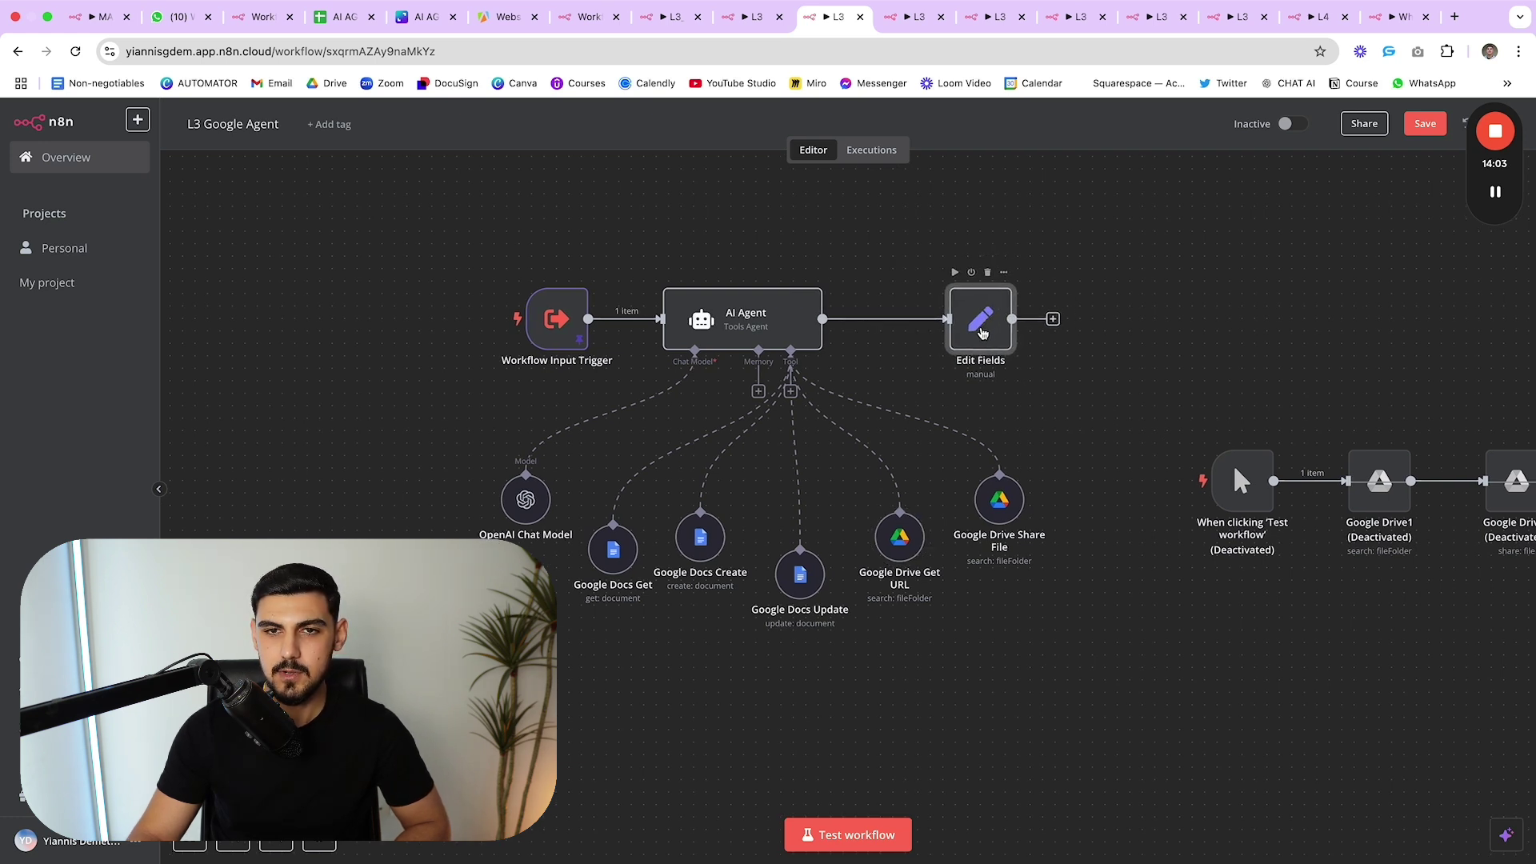
# - Switch to the L3 Youtube Agent workflow and look over its node chain from the trigger through the Apify section to YouTube
pyautogui.click(905, 24)
pyautogui.moveTo(258, 260); pyautogui.dragTo(1453, 661)
pyautogui.scroll(-1, 1371, 640)
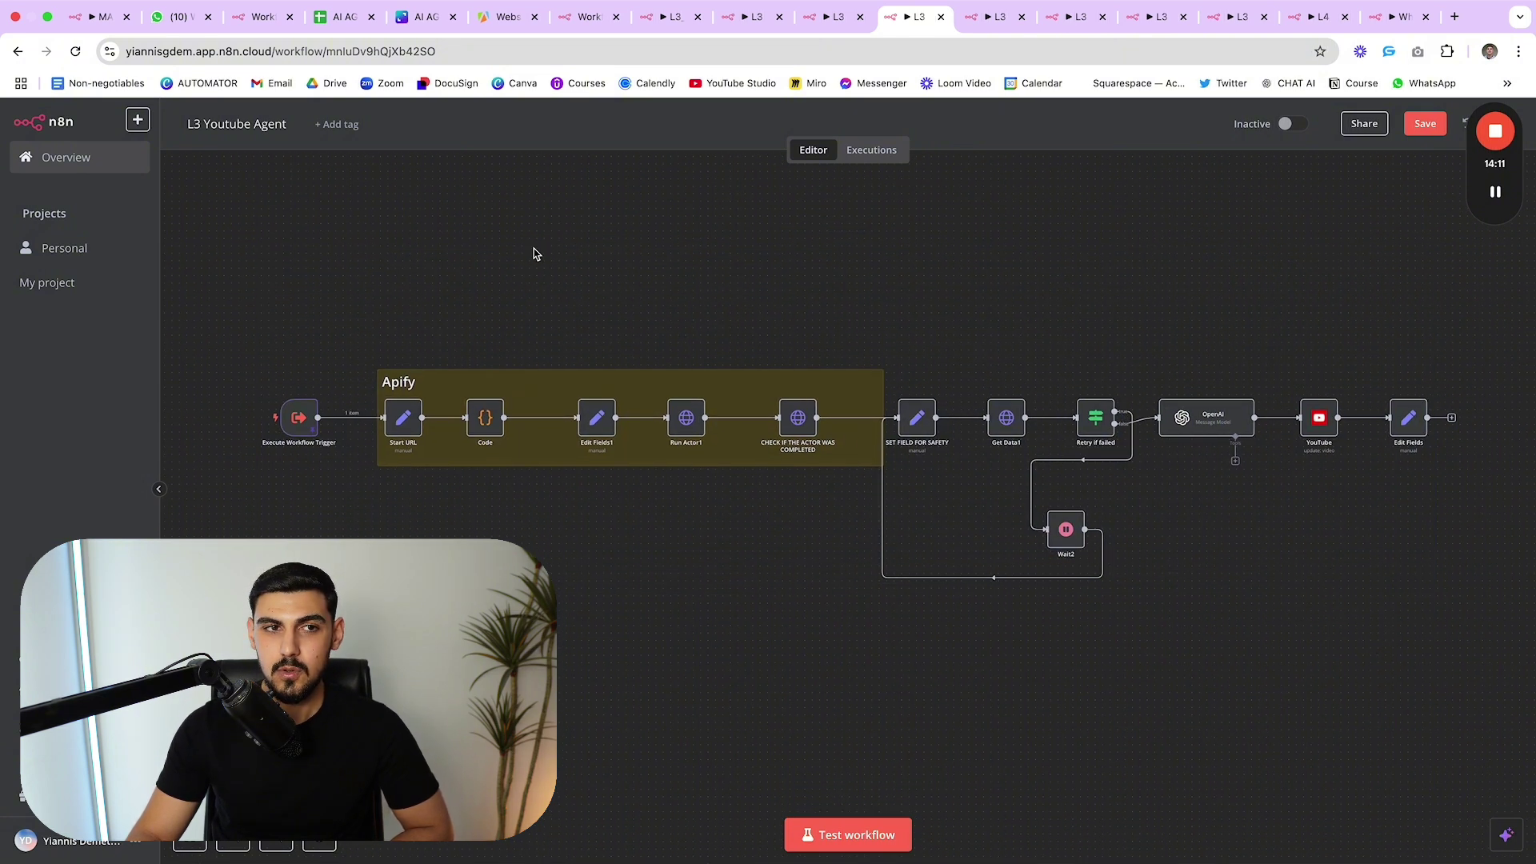
pyautogui.moveTo(287, 314); pyautogui.dragTo(1397, 574)
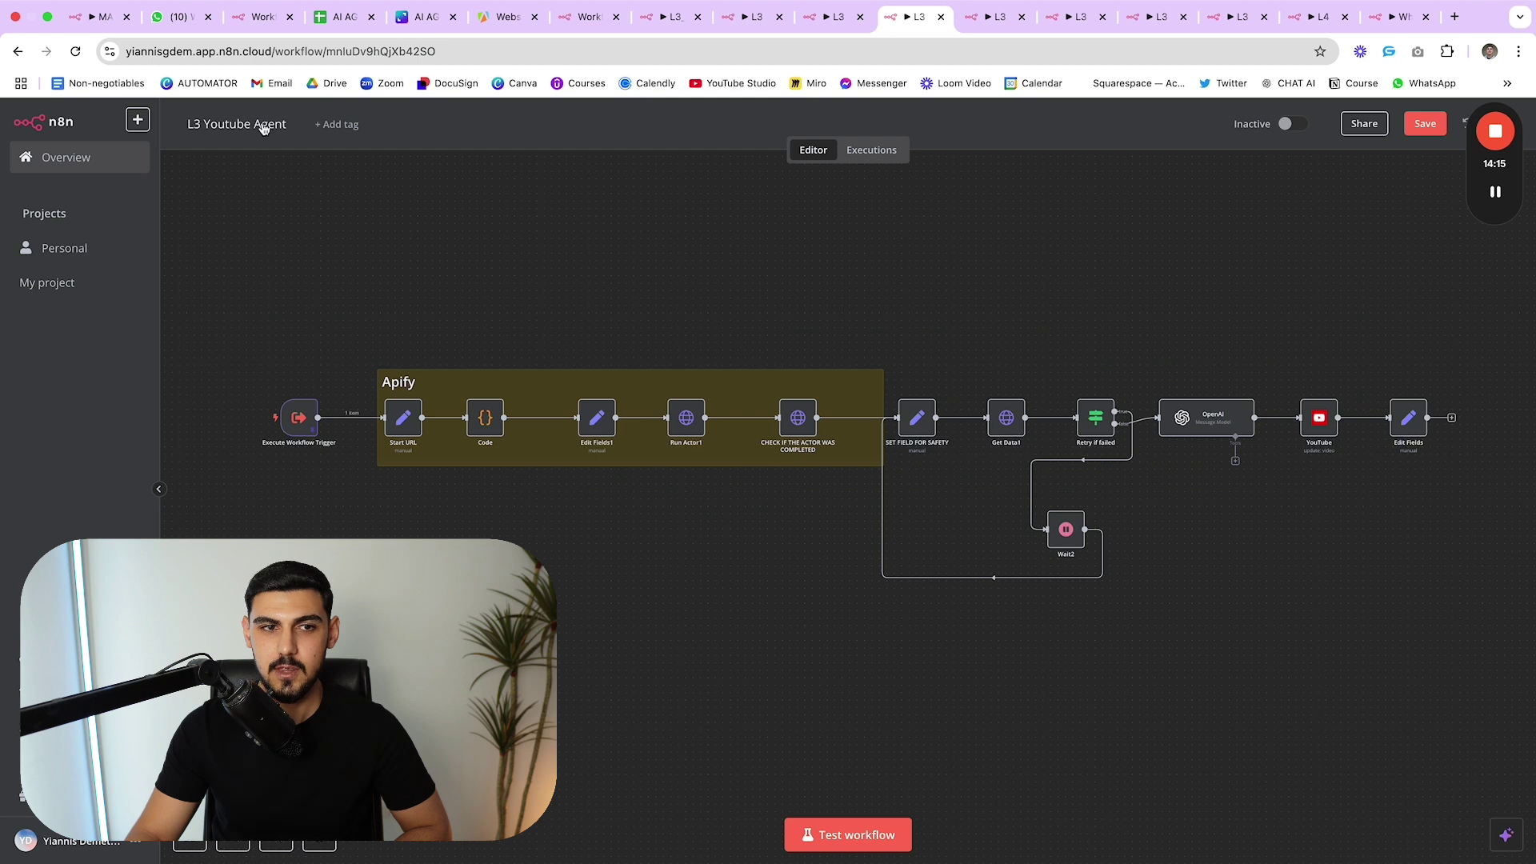
pyautogui.hscroll(2, 974, 539)
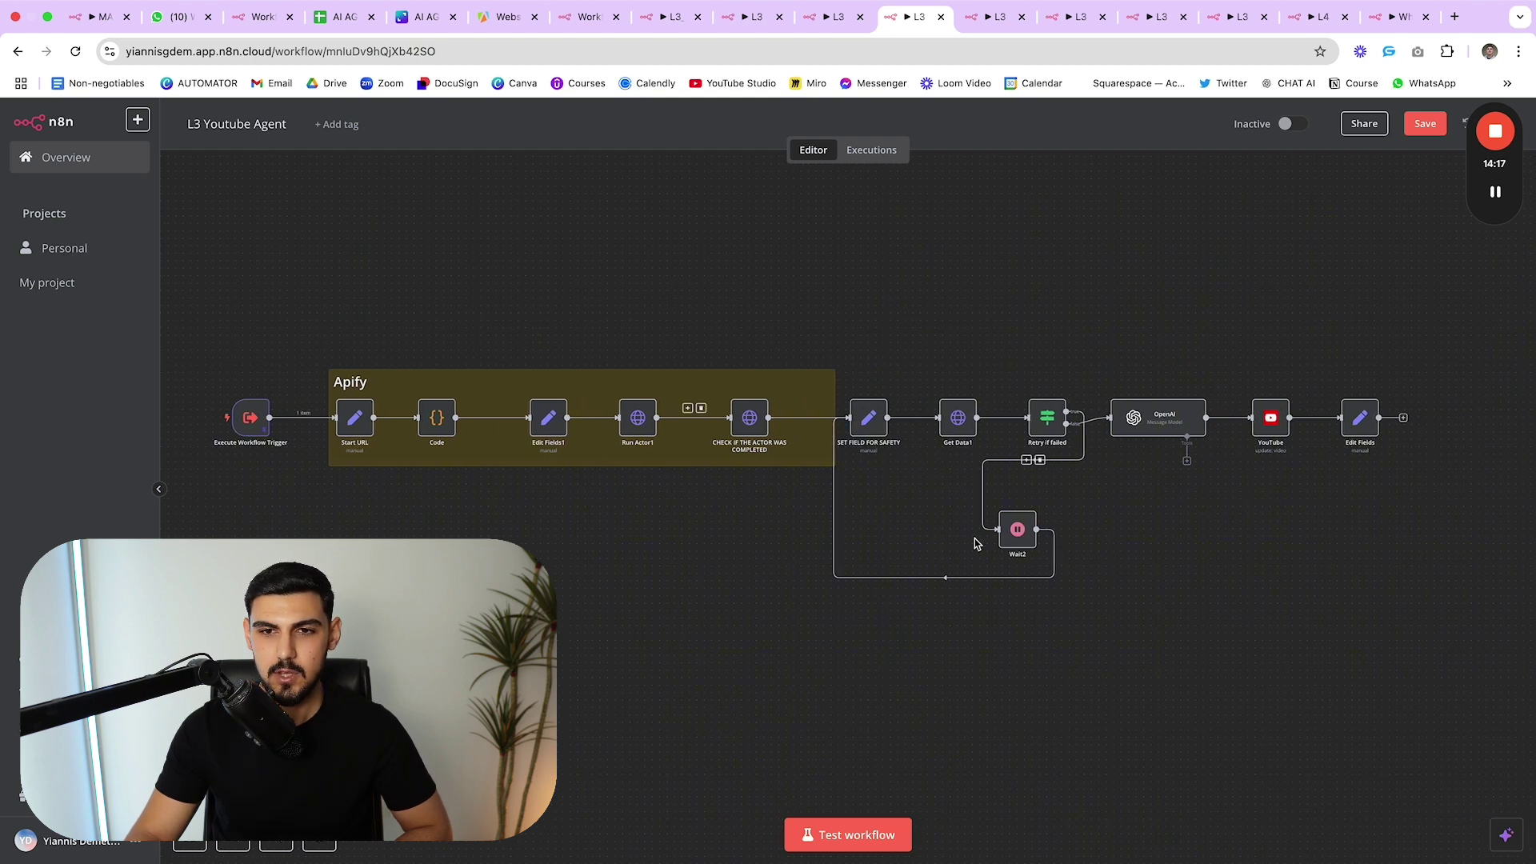
pyautogui.hscroll(-2, 926, 502)
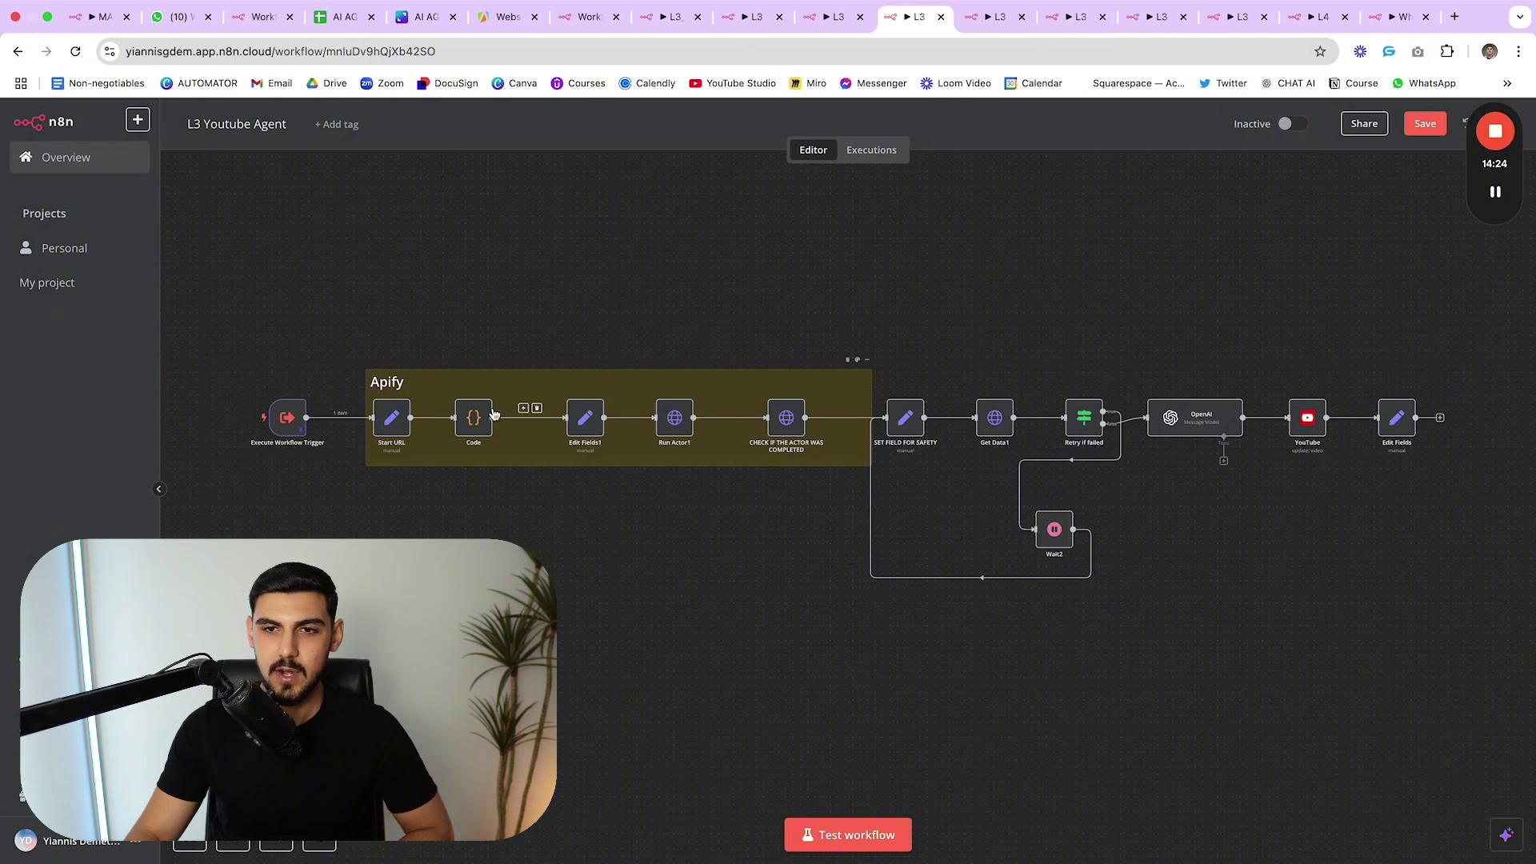
# - In the L3 Youtube Agent workflow, examine the Start URL node's trigger query input and its youtubeUrl field mapping
pyautogui.hscroll(1, 1104, 408)
pyautogui.hscroll(-1, 1155, 403)
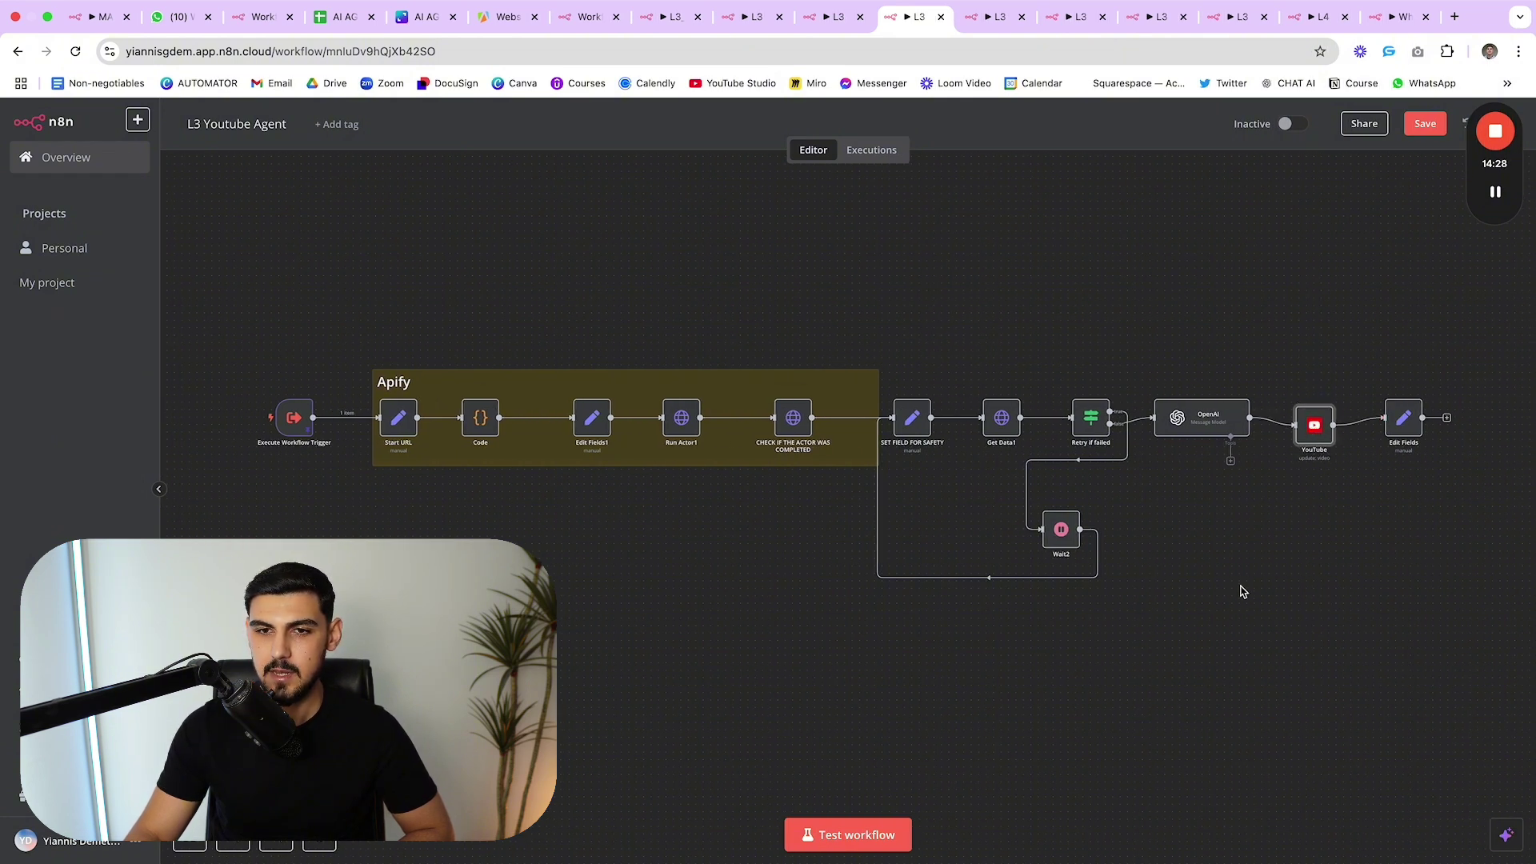
pyautogui.hscroll(-1, 1263, 598)
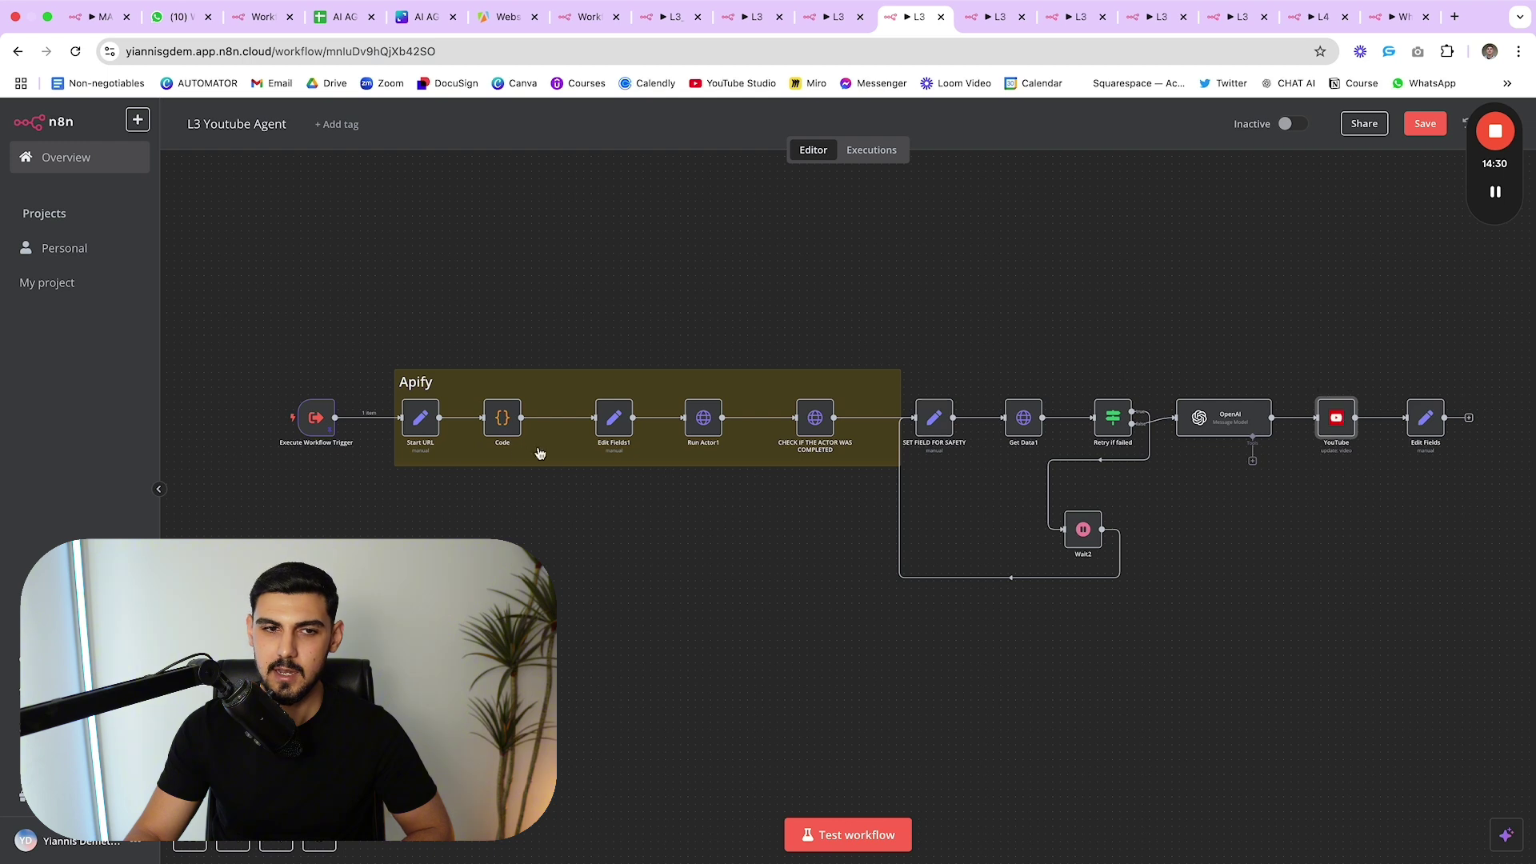
pyautogui.hscroll(-1, 843, 475)
pyautogui.moveTo(328, 399)
pyautogui.mouseDown()
pyautogui.moveTo(323, 329)
pyautogui.moveTo(335, 387)
pyautogui.moveTo(314, 372)
pyautogui.moveTo(332, 404)
pyautogui.mouseUp()
pyautogui.doubleClick(444, 416)
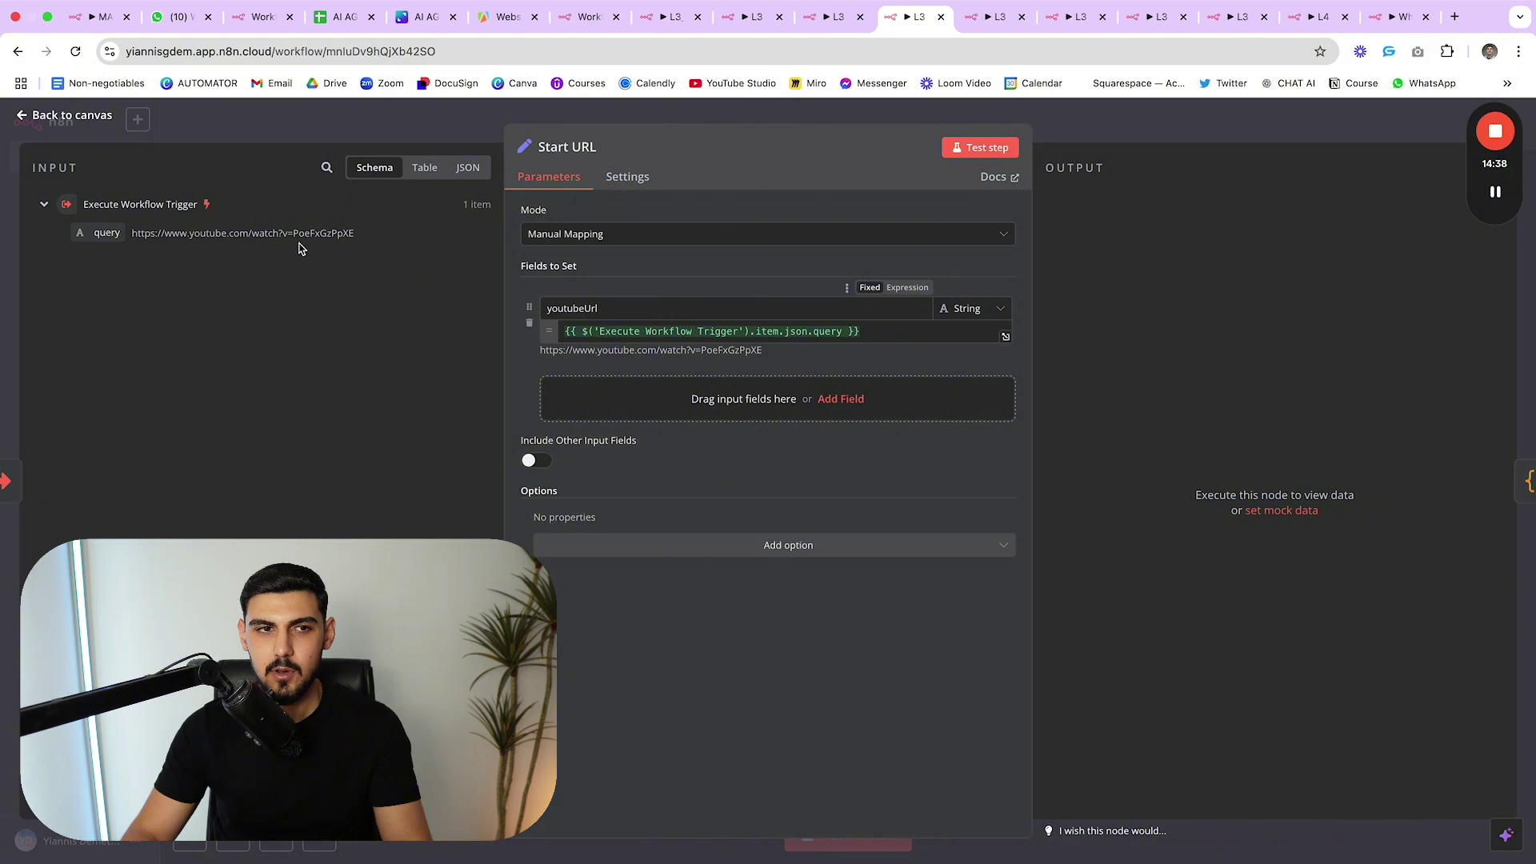
pyautogui.moveTo(284, 231); pyautogui.dragTo(136, 233)
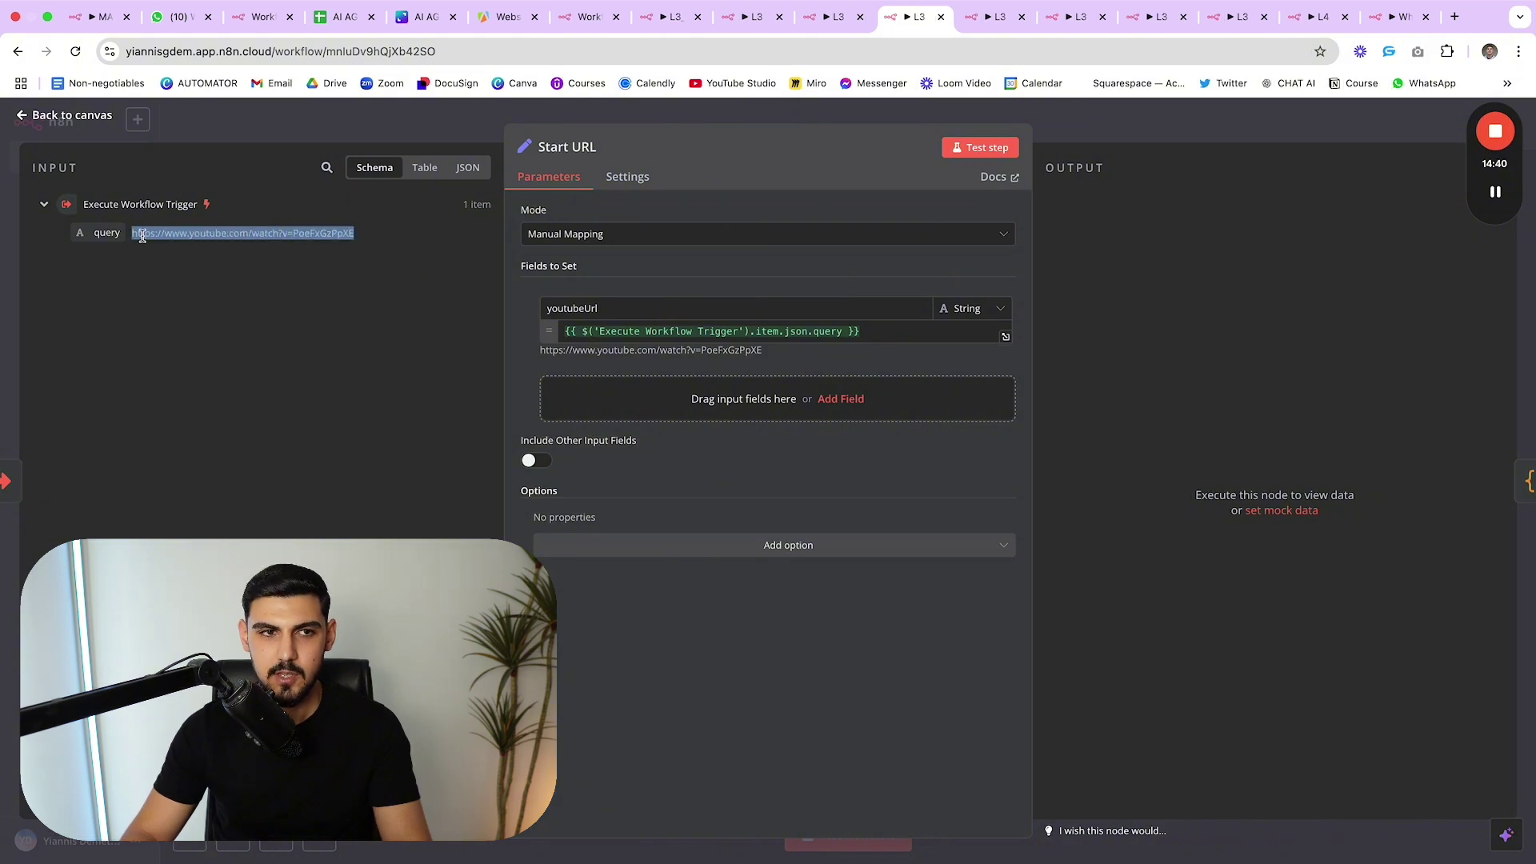
pyautogui.click(377, 240)
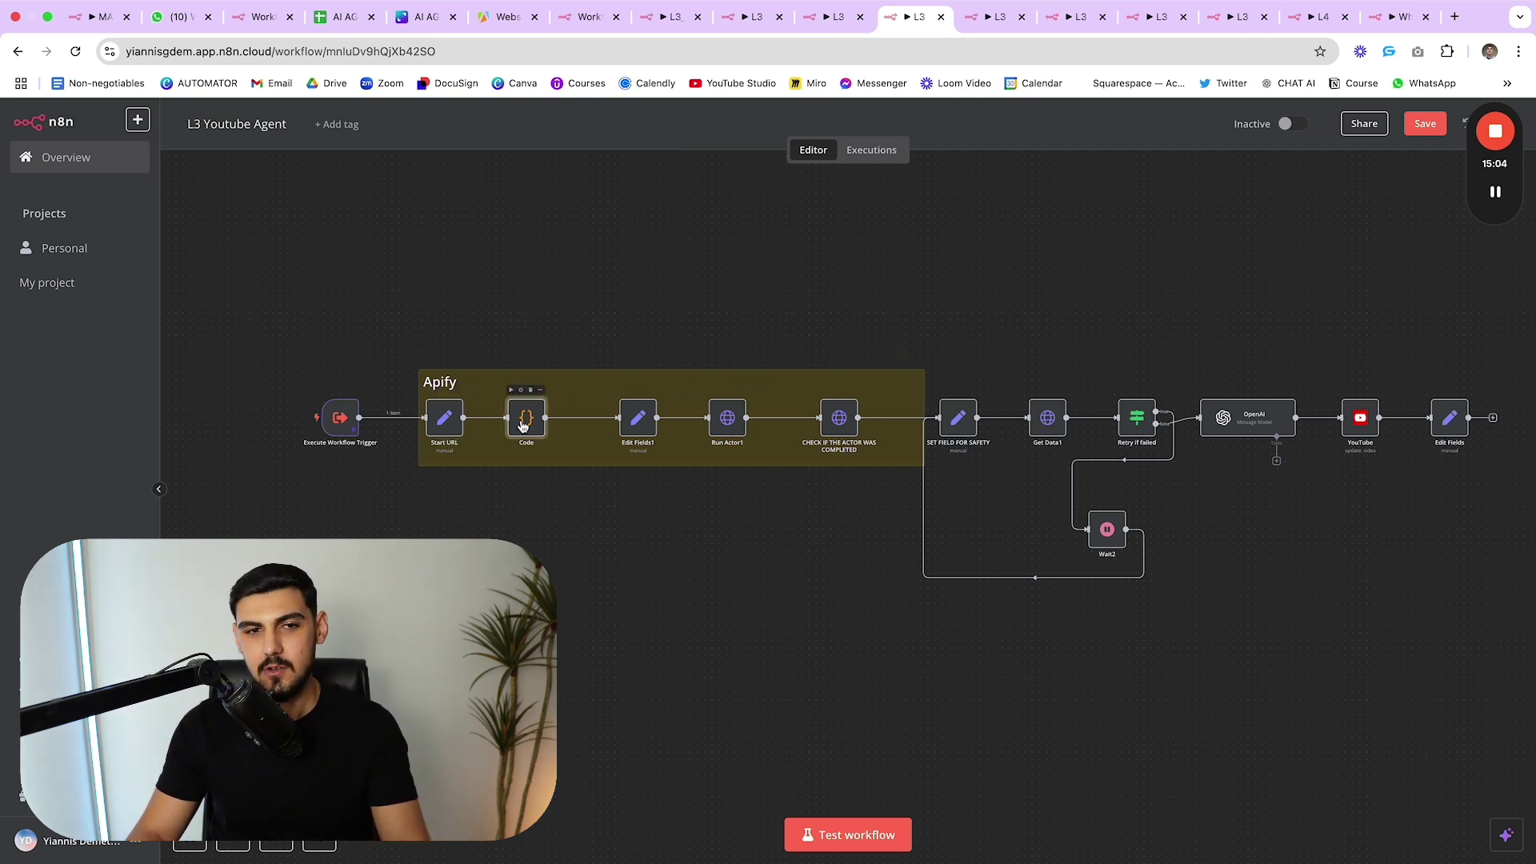
# - Examine the Code node's JavaScript for extracting the video ID and the YouTube node's video update settings, including Video ID
pyautogui.doubleClick(523, 420)
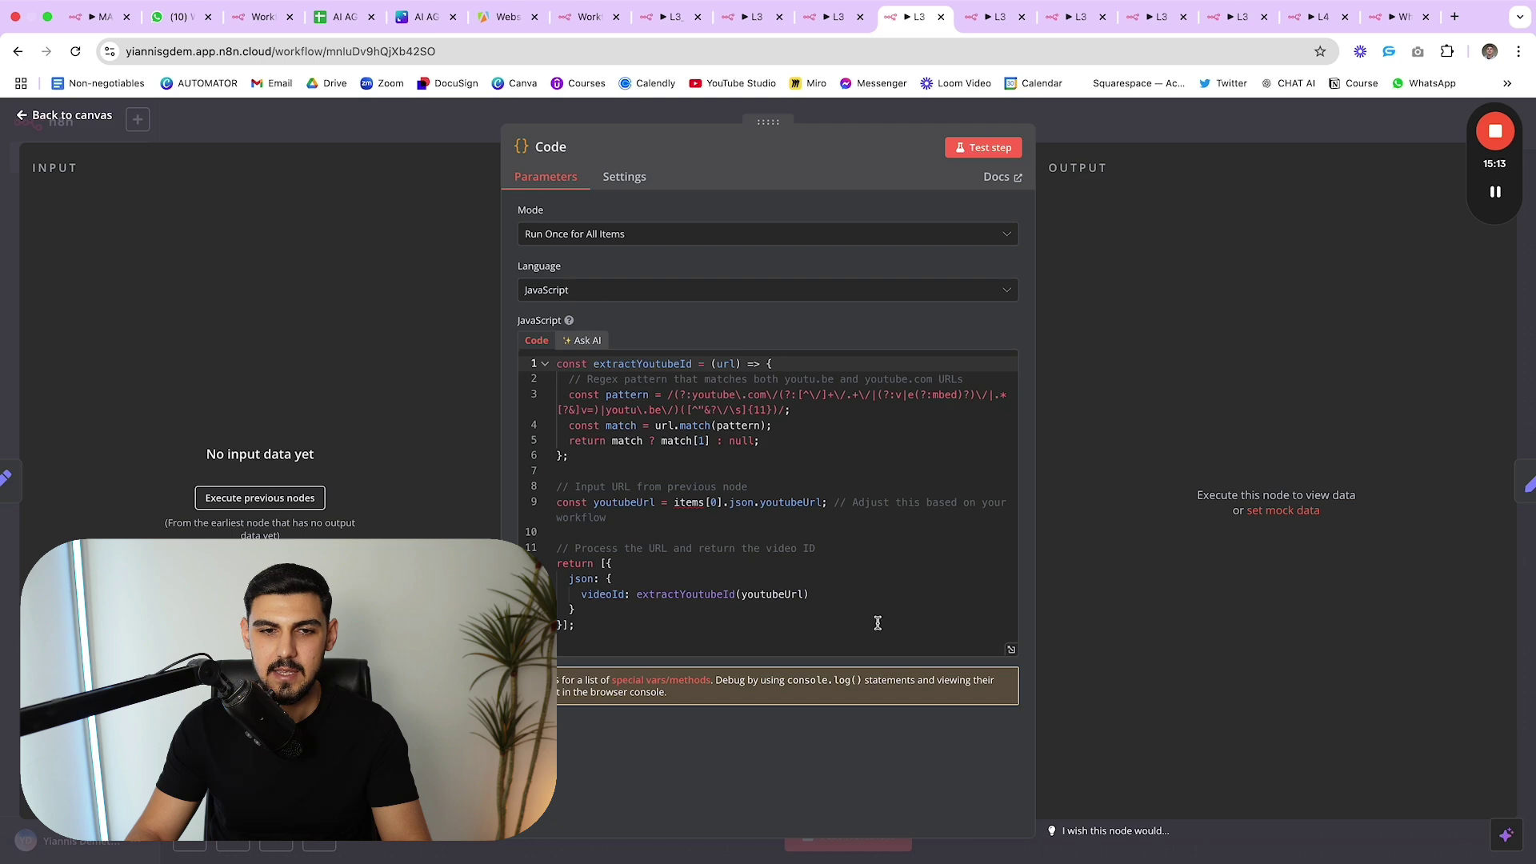
pyautogui.press('Escape')
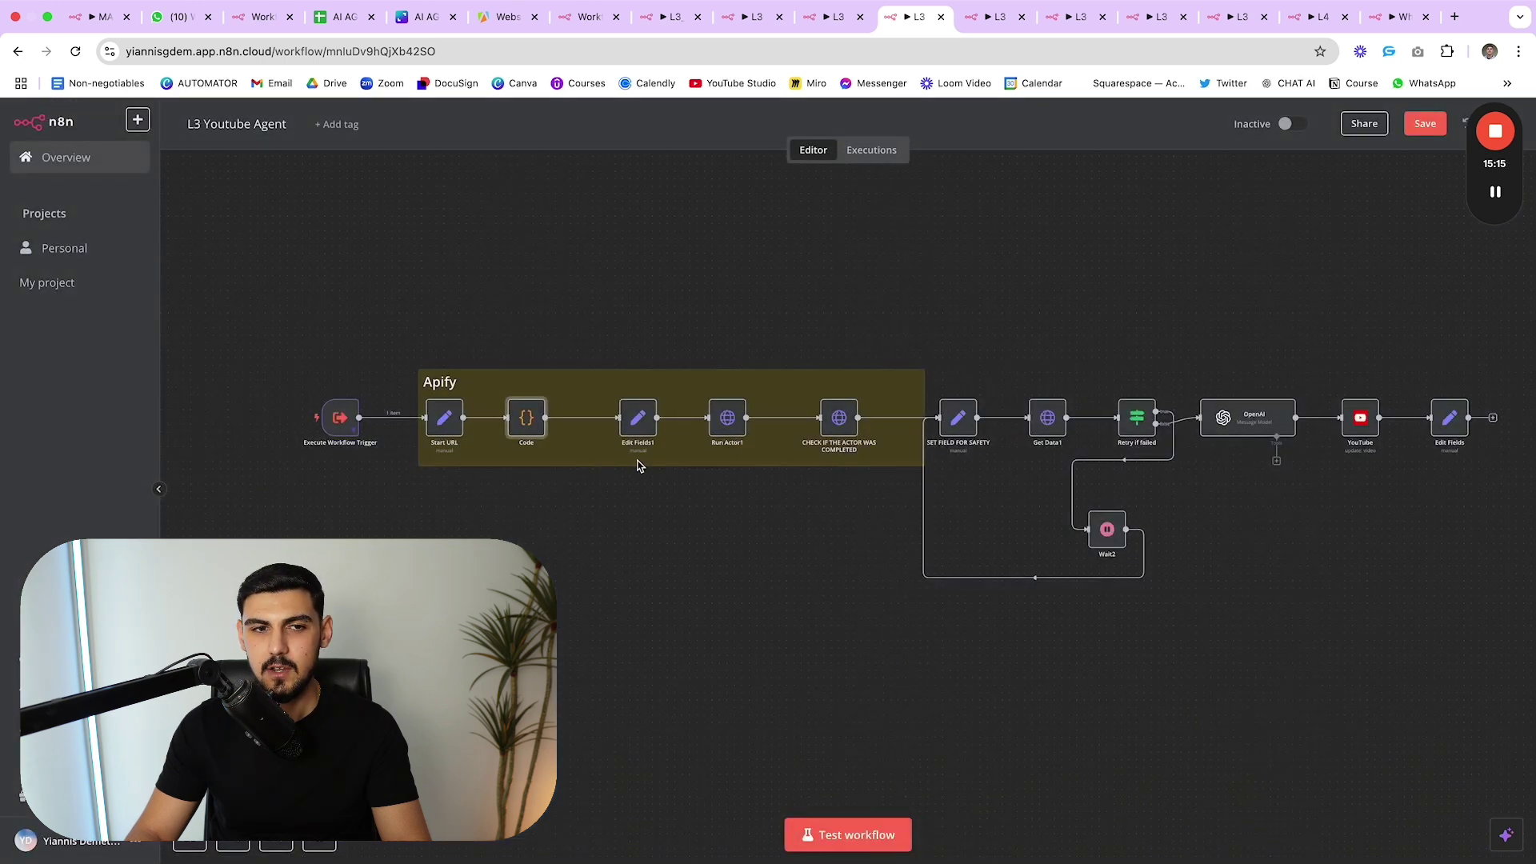
pyautogui.doubleClick(539, 426)
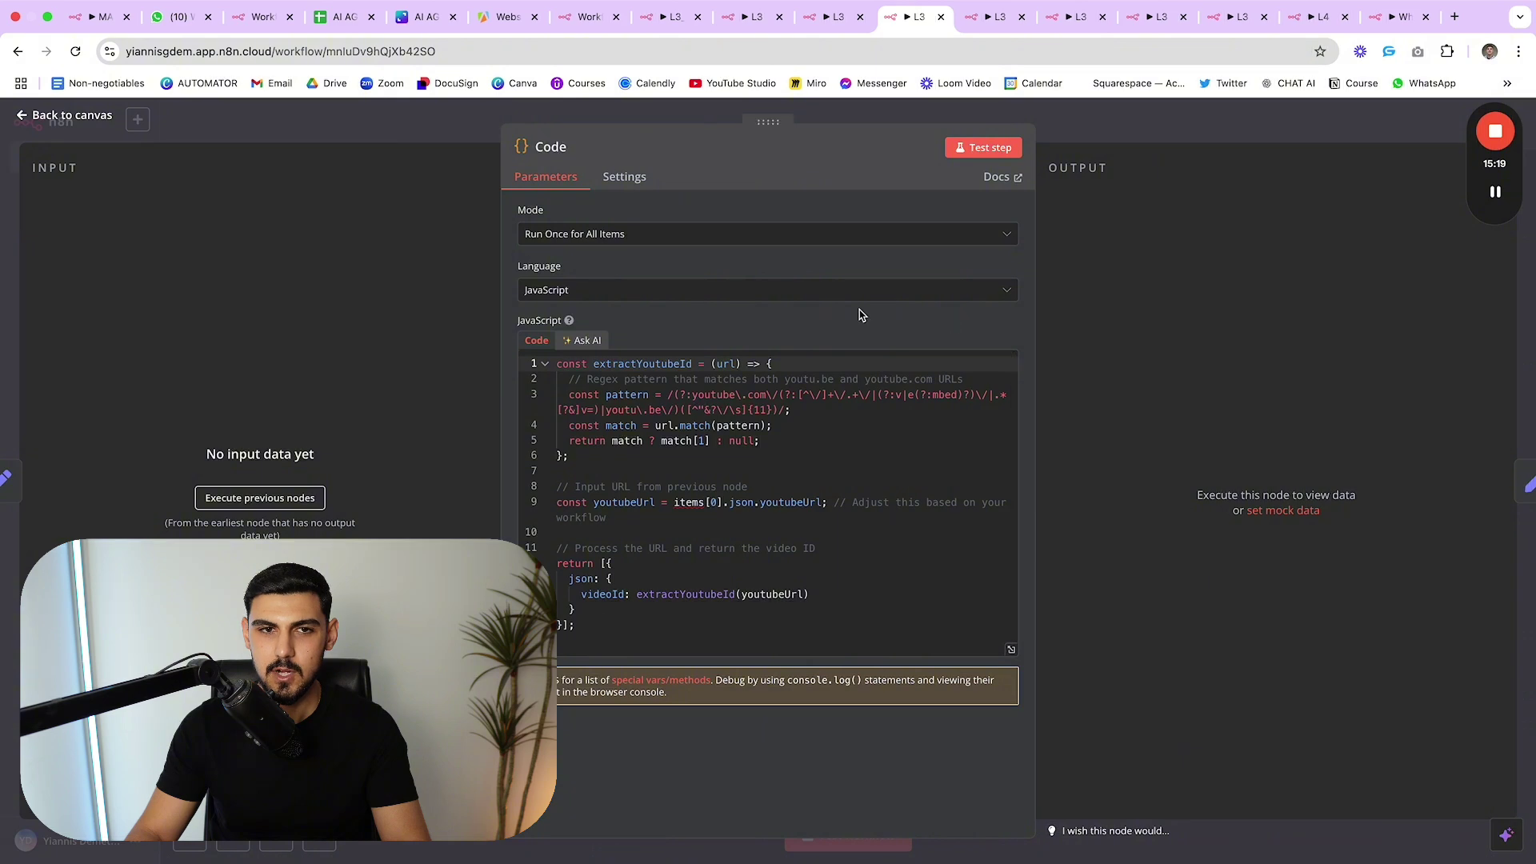
pyautogui.press('Escape')
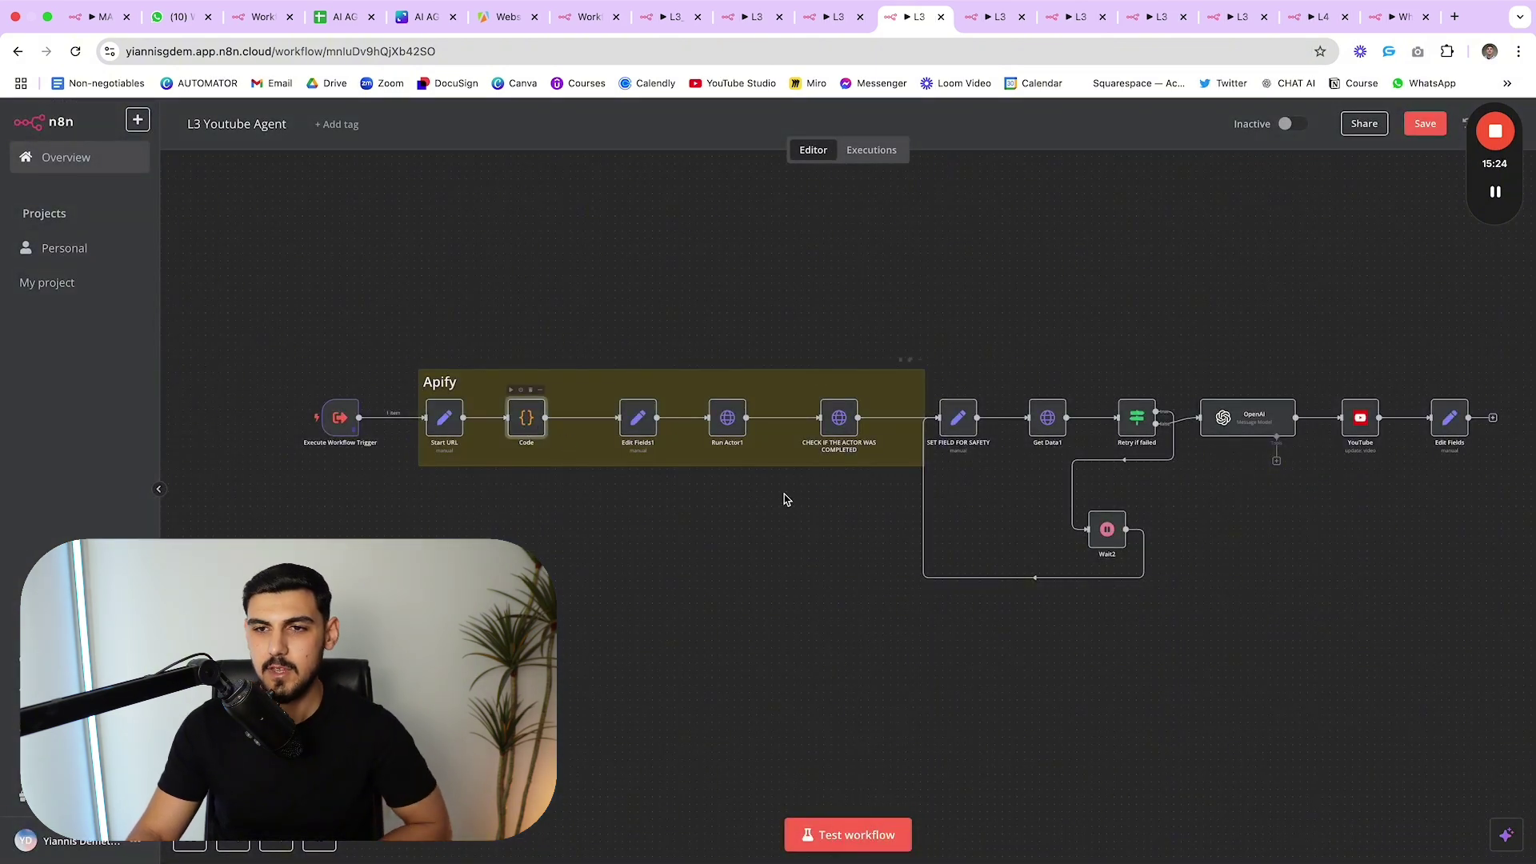
pyautogui.doubleClick(1361, 419)
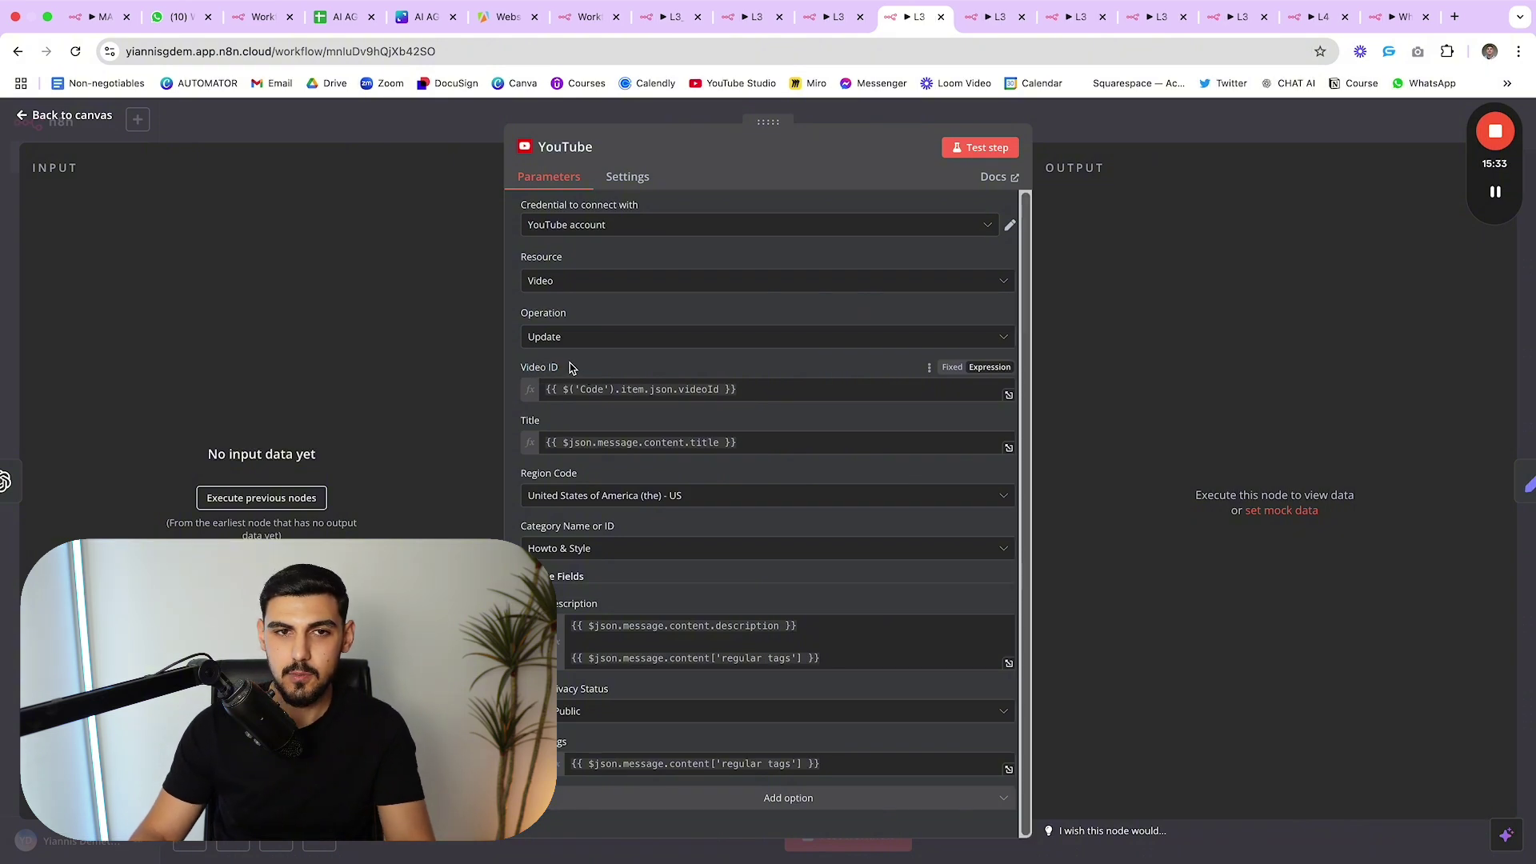
pyautogui.press('Escape')
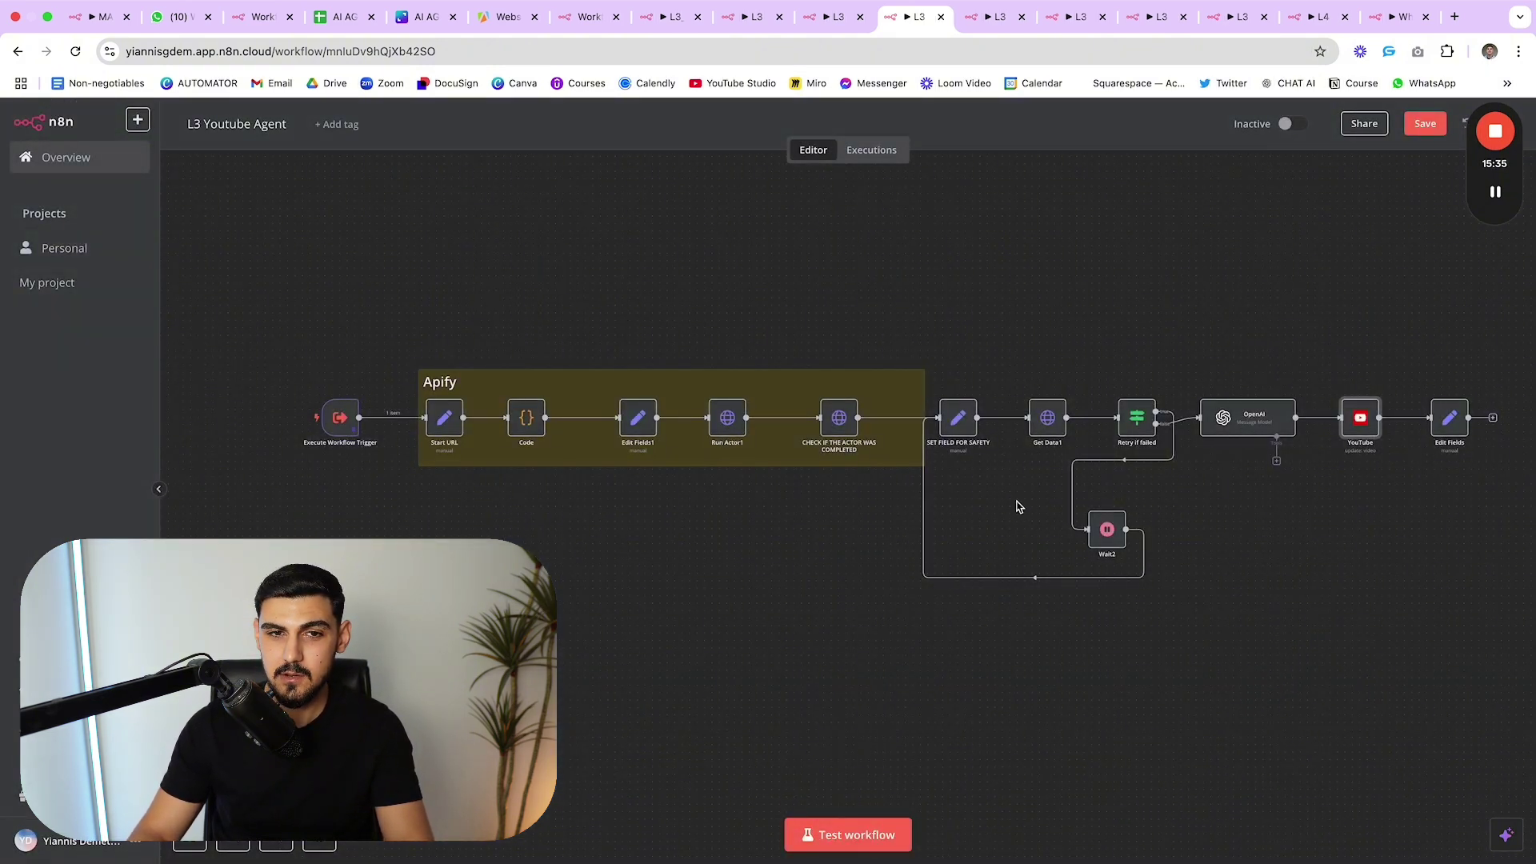
# - Review the Api, actor_id and Json fields in Edit Fields1 alongside the Youtube Transcript Scraper actor page in Apify
pyautogui.doubleClick(644, 426)
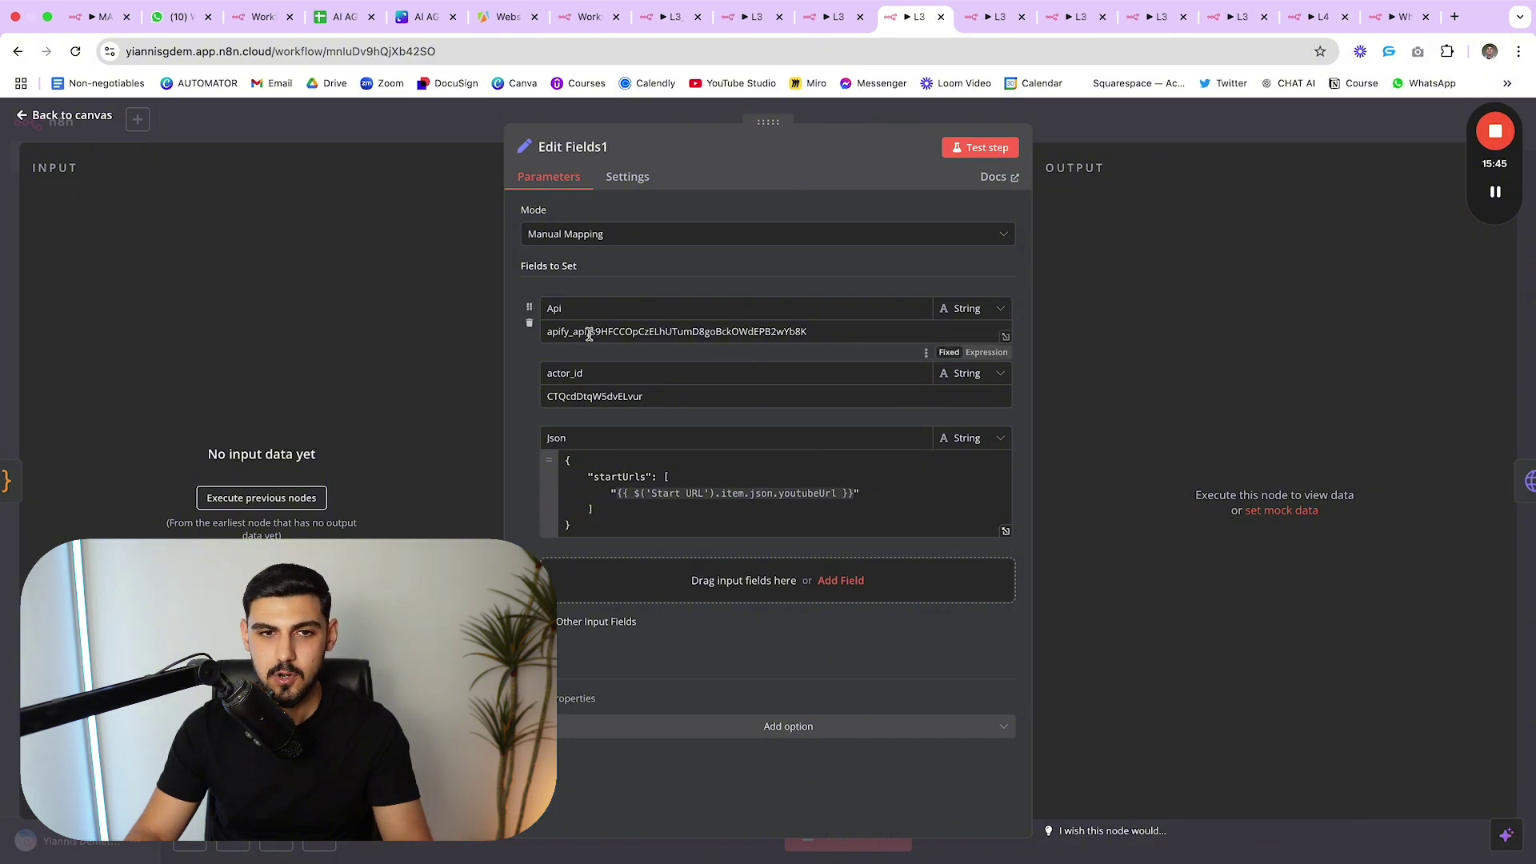
pyautogui.click(505, 17)
pyautogui.click(108, 238)
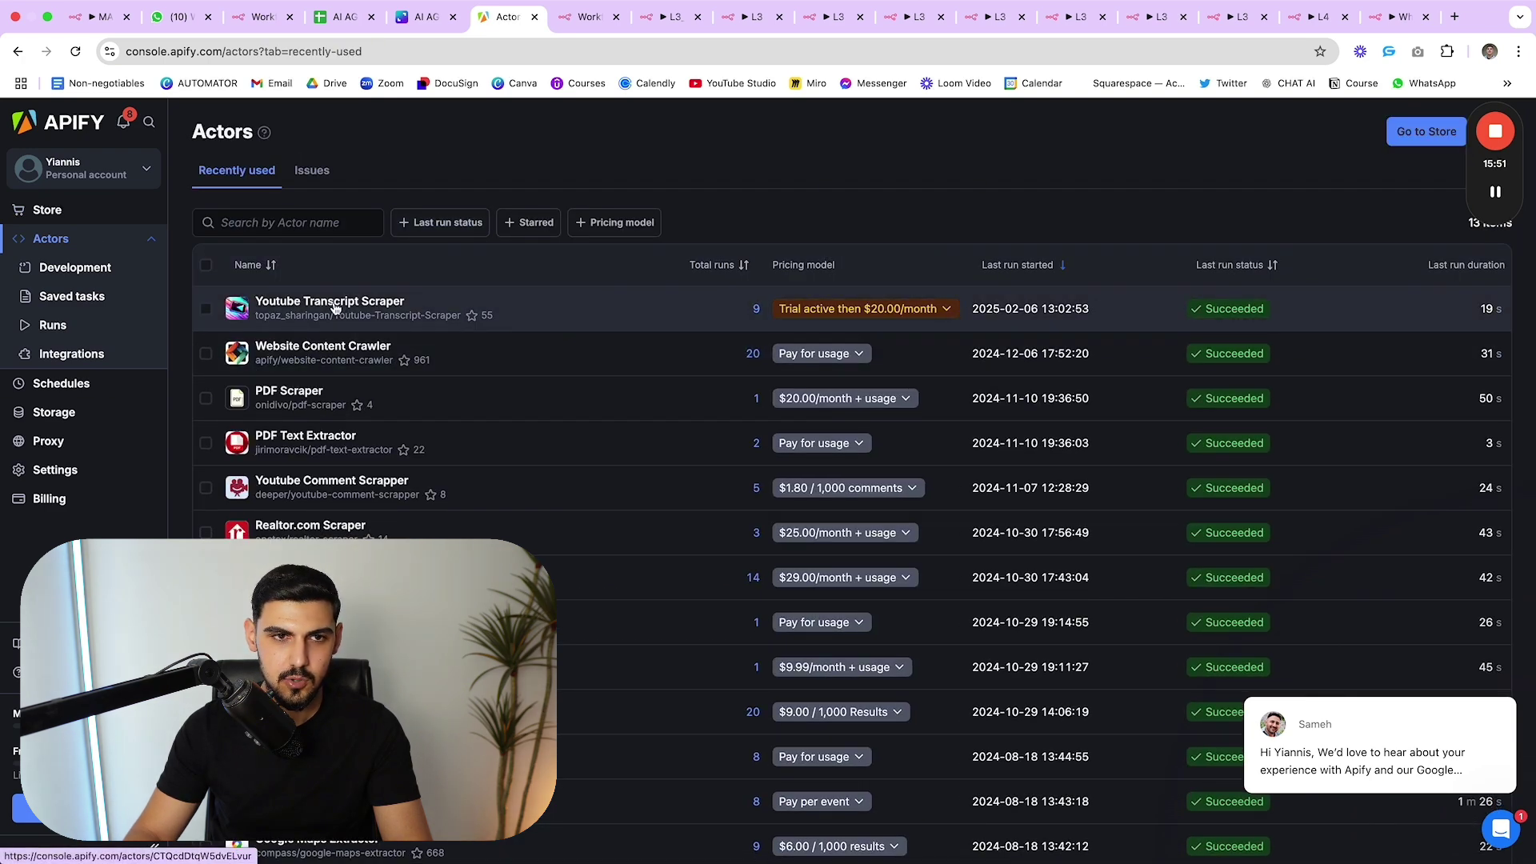
pyautogui.click(329, 308)
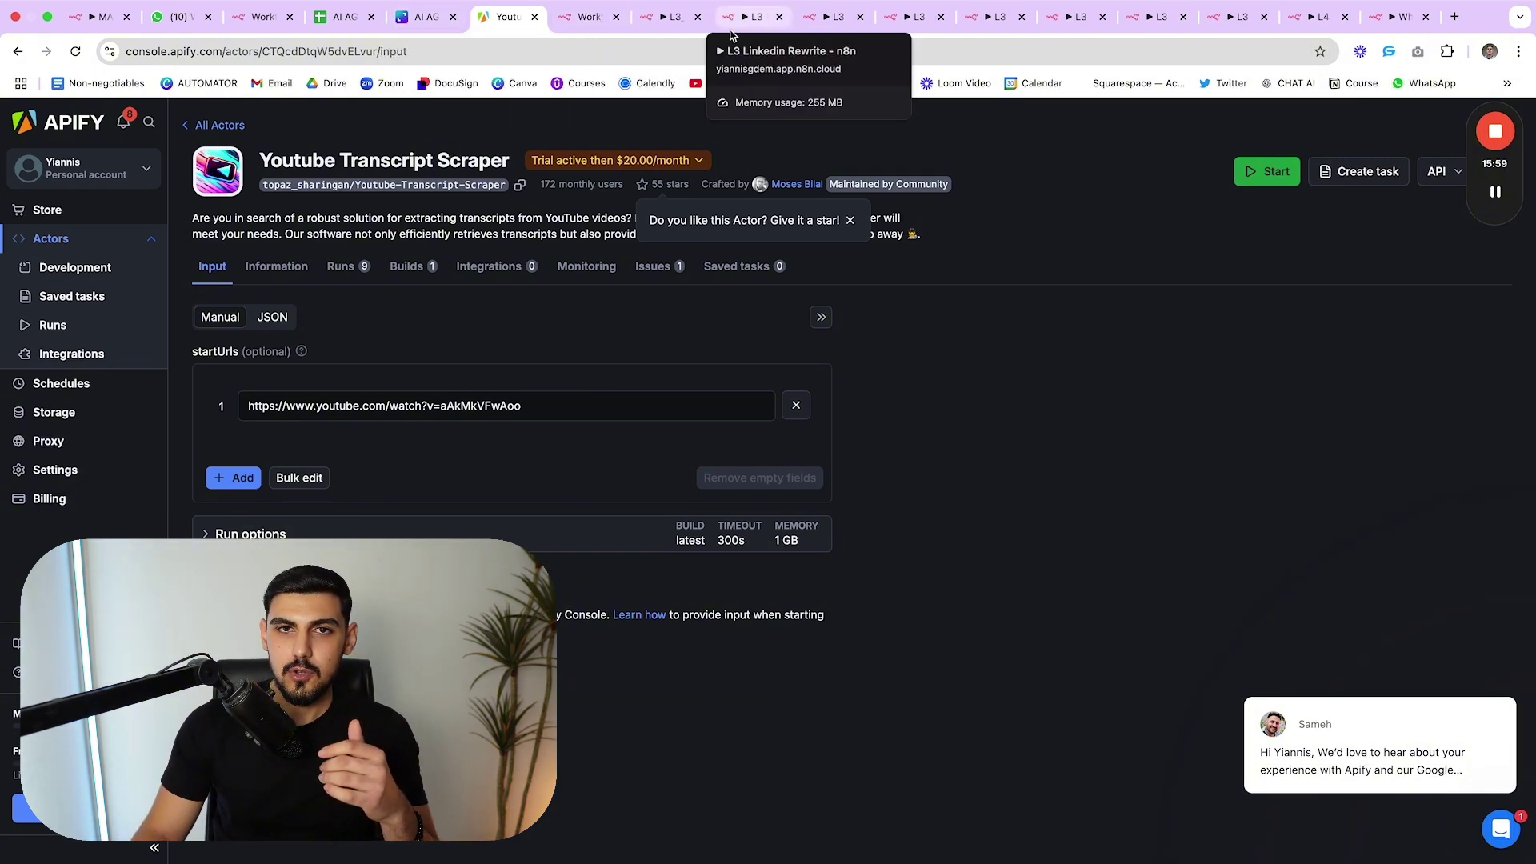
pyautogui.click(831, 18)
pyautogui.click(916, 17)
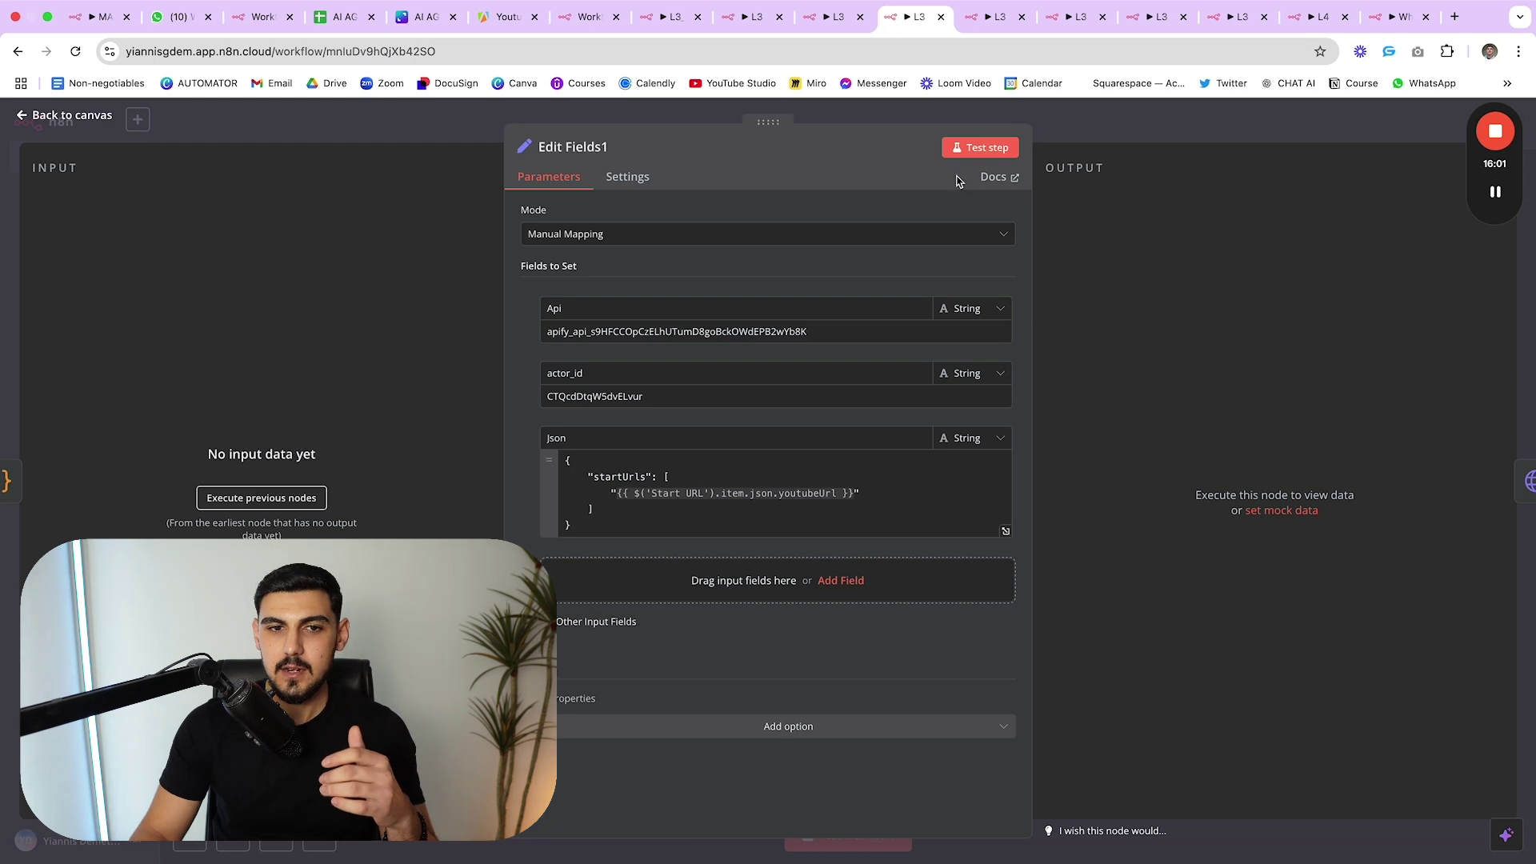
pyautogui.press('Escape')
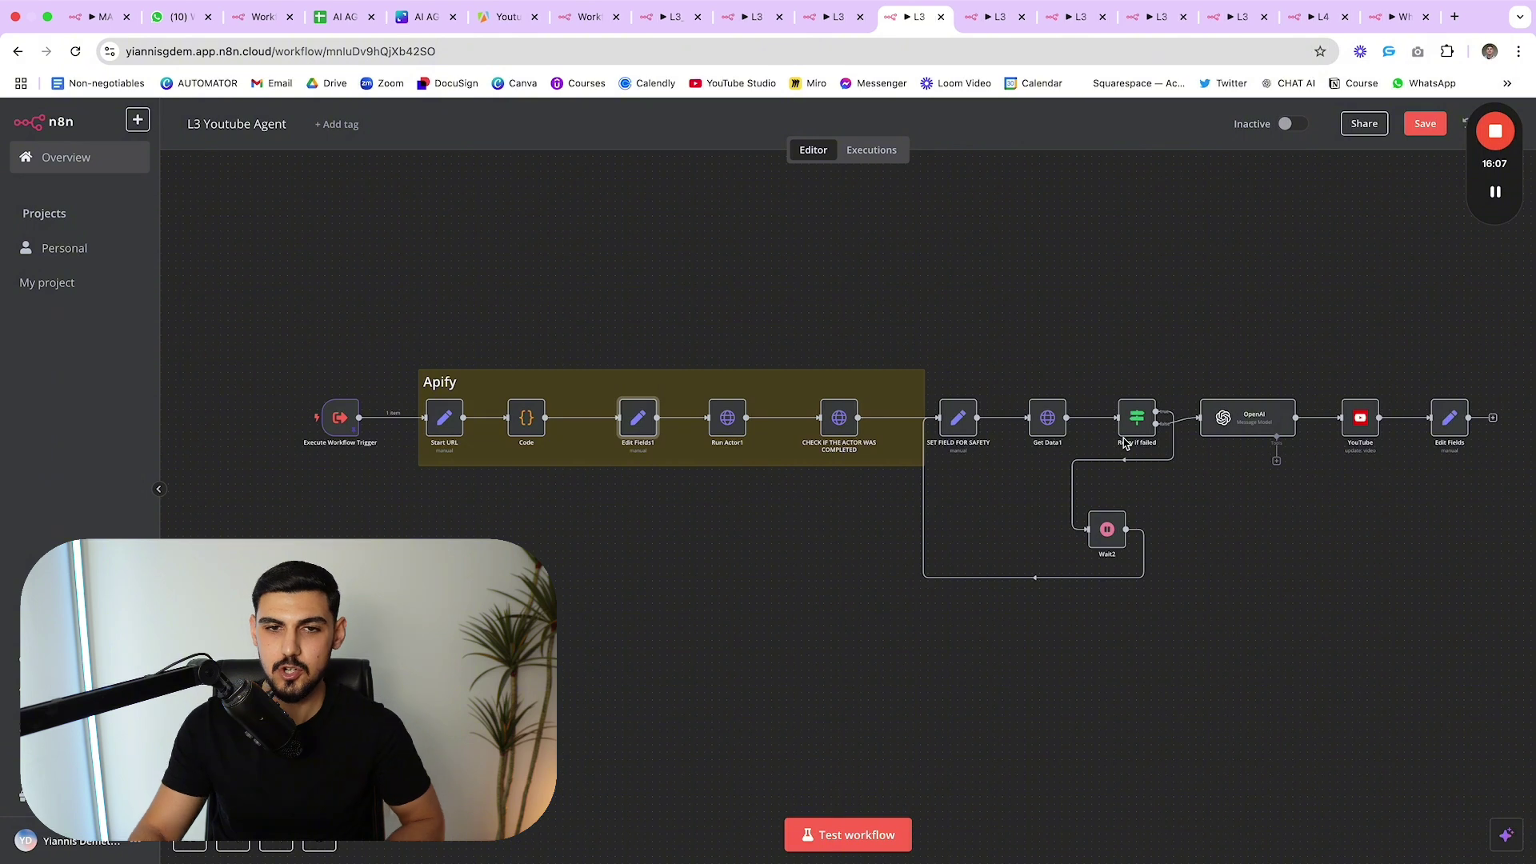
# - Examine the Apify section and the Run Actor1 node's POST request, including its URL, headers and JSON body
pyautogui.hscroll(5, 1078, 364)
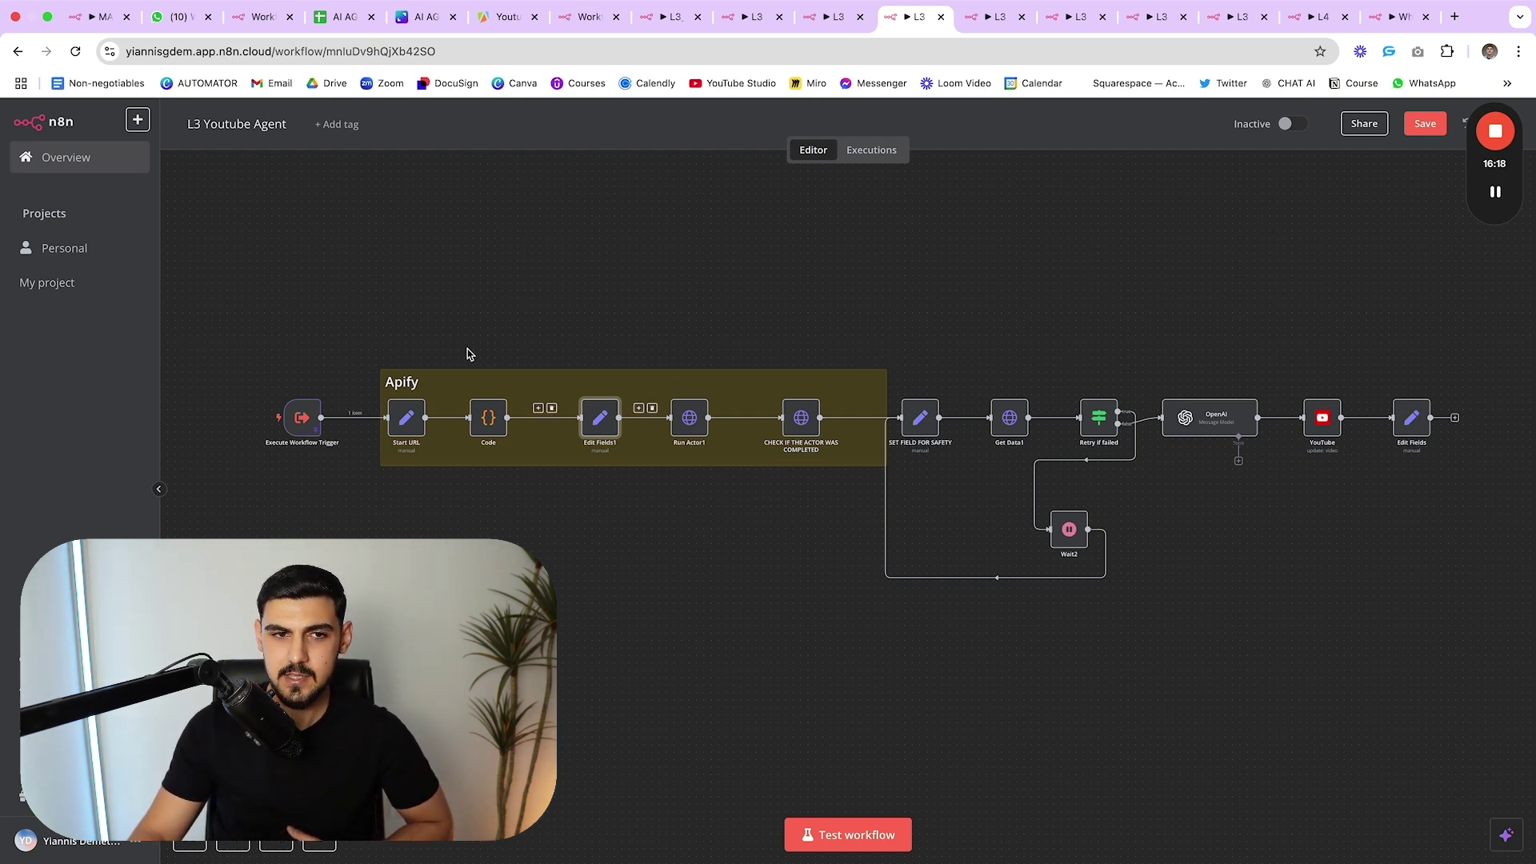
pyautogui.moveTo(366, 284); pyautogui.dragTo(917, 469)
pyautogui.click(755, 326)
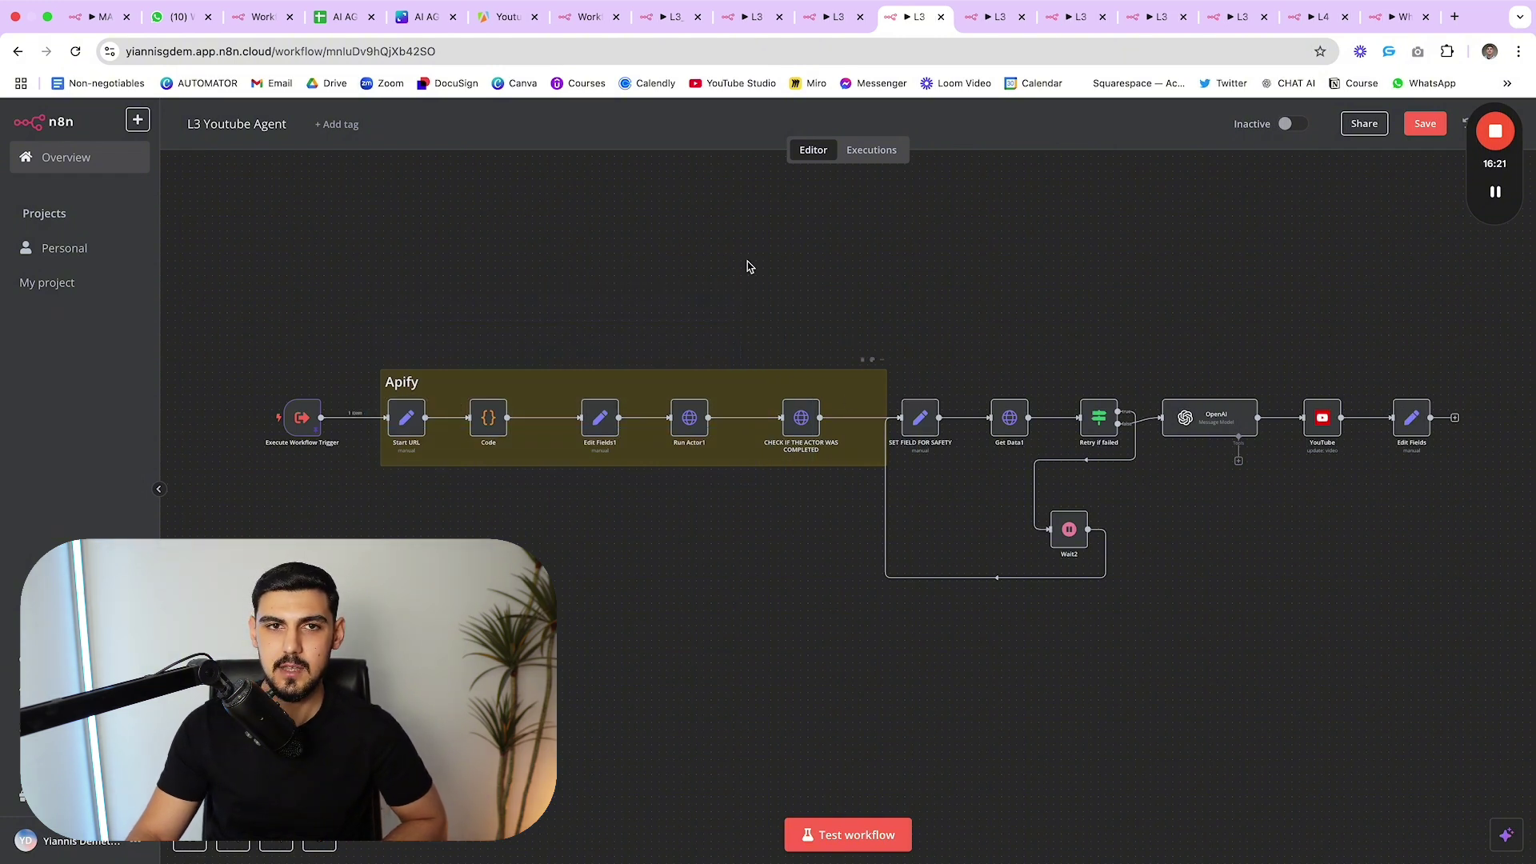
pyautogui.doubleClick(688, 418)
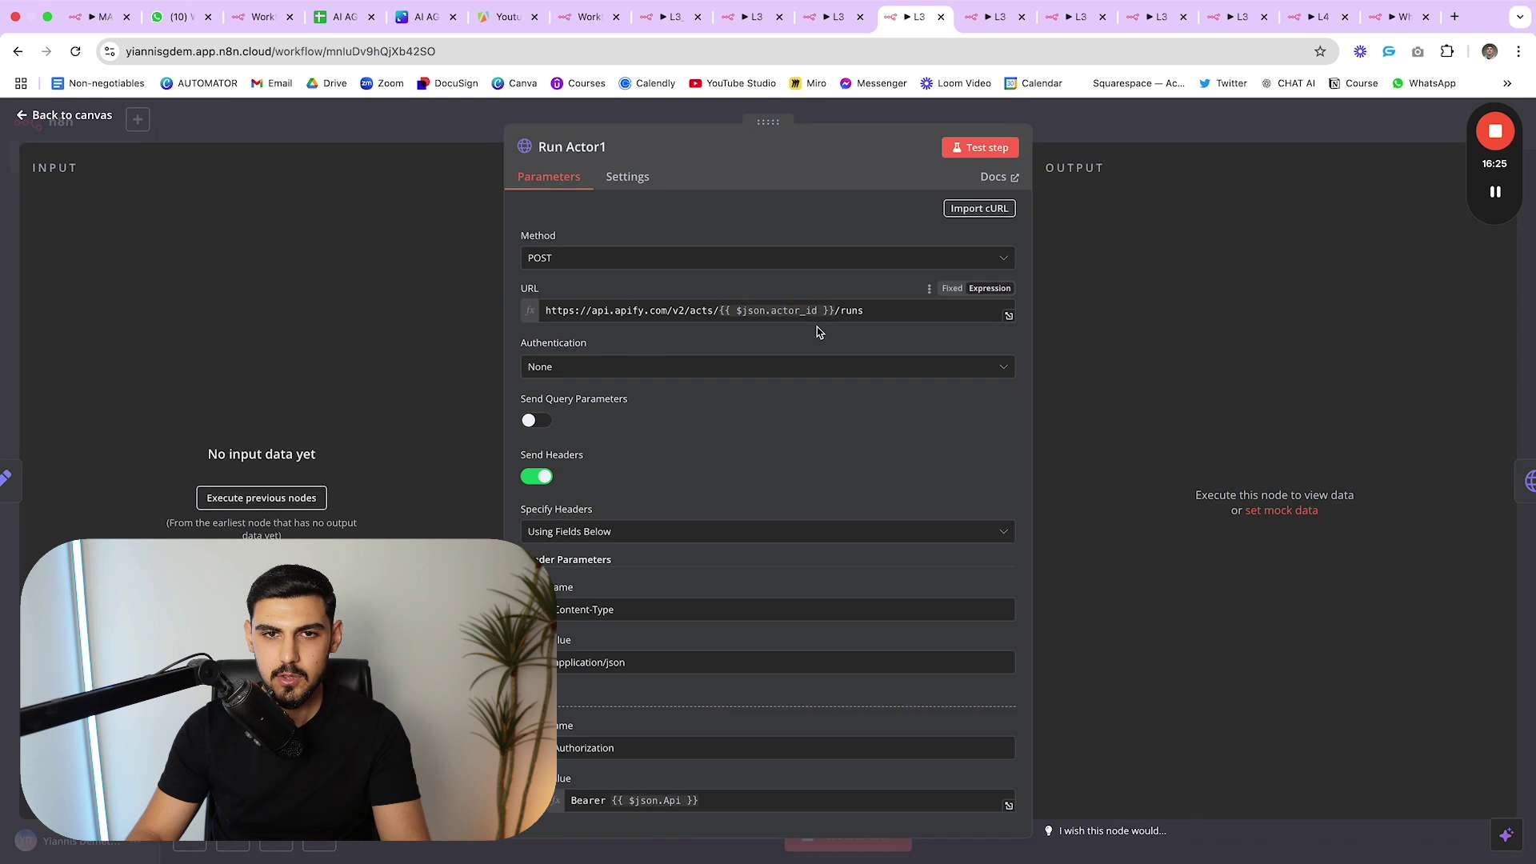
pyautogui.scroll(-5, 813, 360)
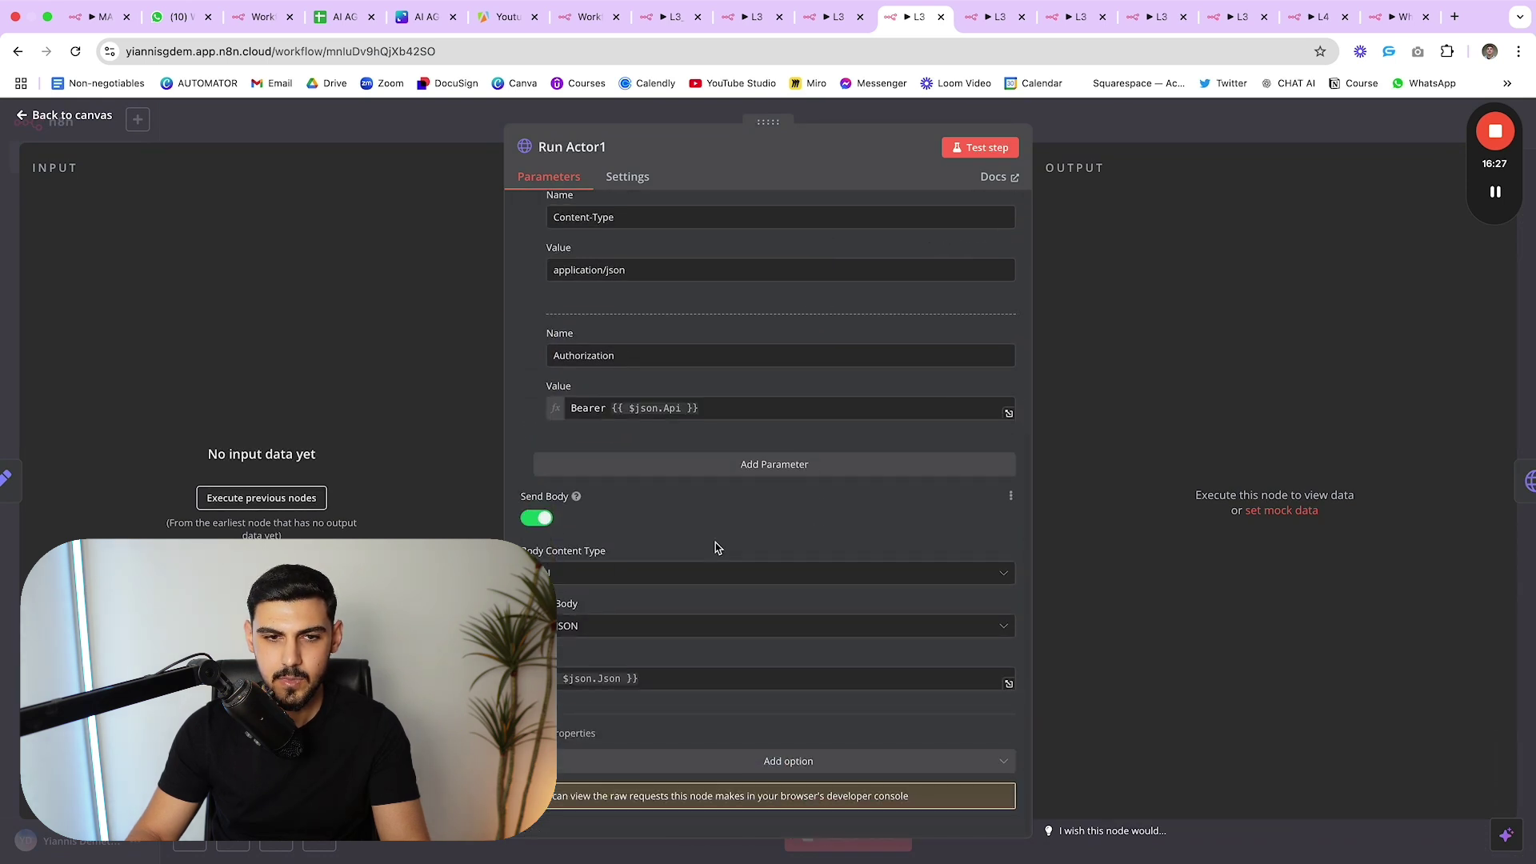
pyautogui.scroll(5, 957, 390)
pyautogui.scroll(-5, 958, 390)
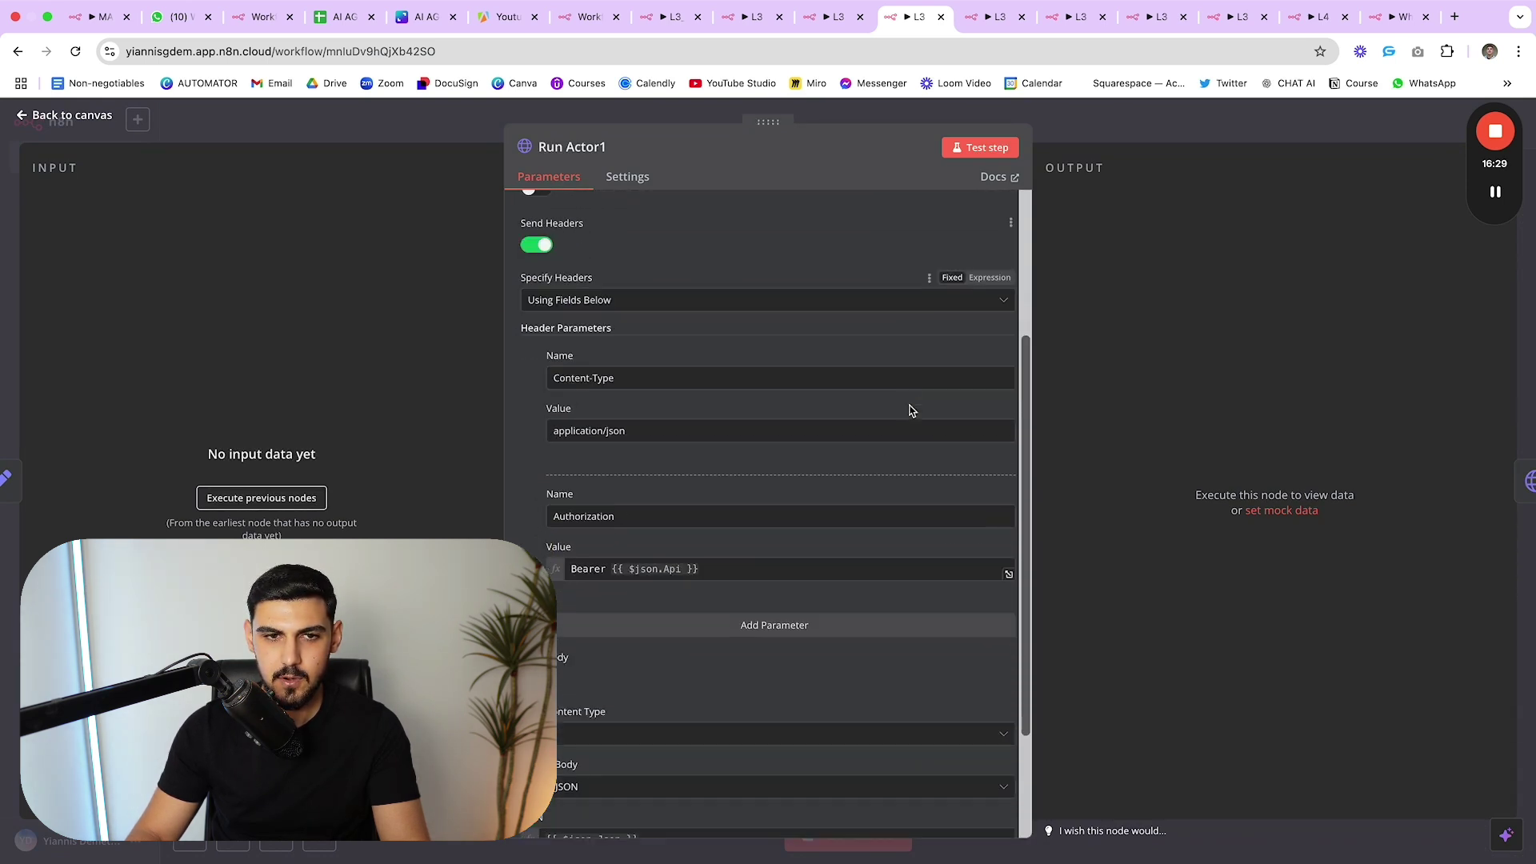
pyautogui.press('Escape')
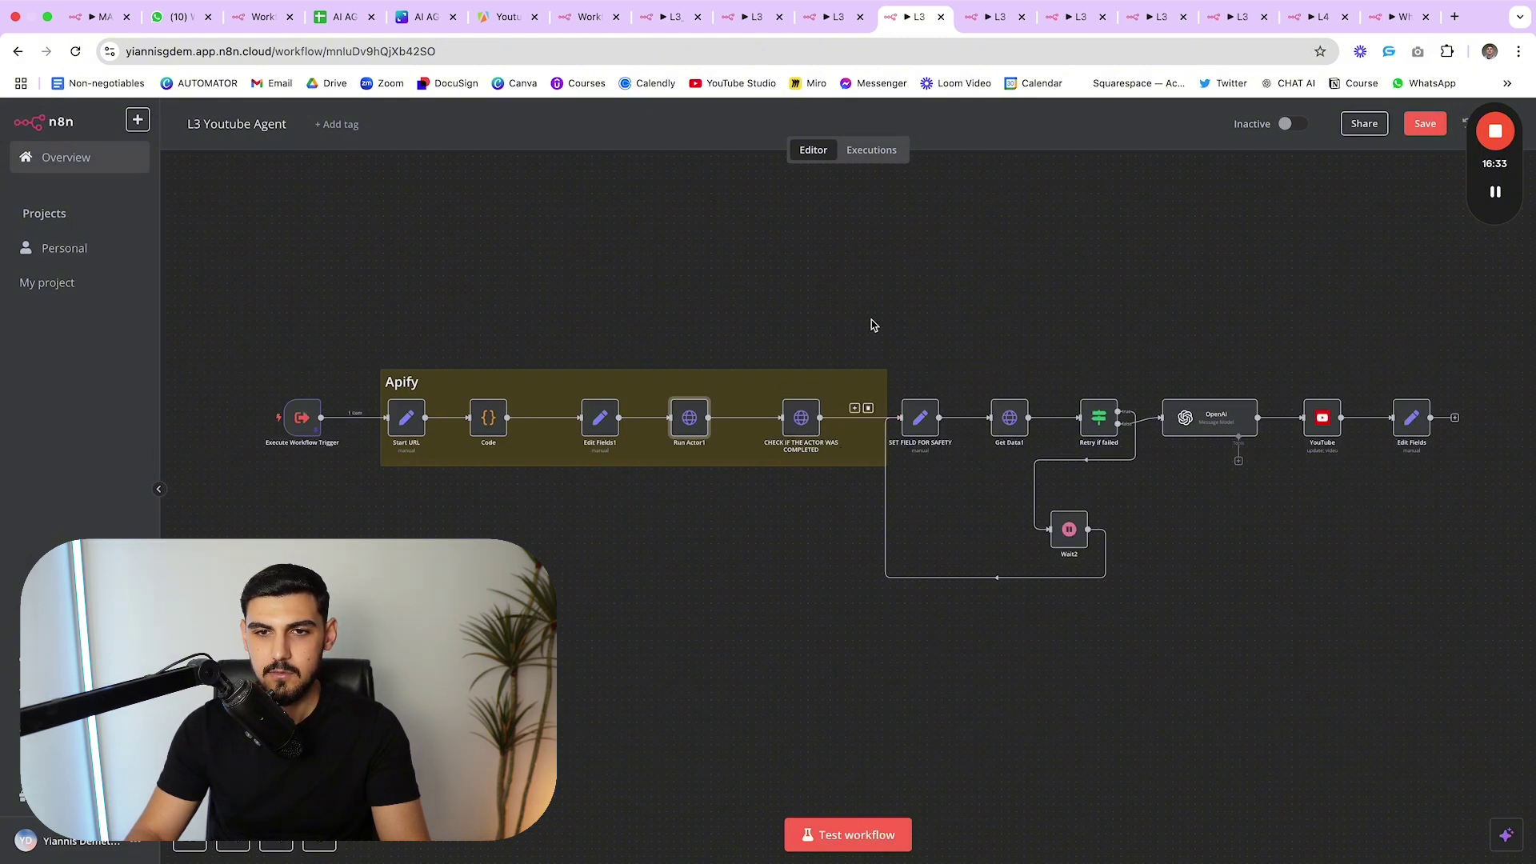
# - Nudge the Wait2 node slightly and examine the GET request URL and headers of the CHECK IF THE ACTOR WAS COMPLETED node
pyautogui.moveTo(1077, 540); pyautogui.dragTo(1062, 548)
pyautogui.moveTo(869, 321); pyautogui.dragTo(836, 446)
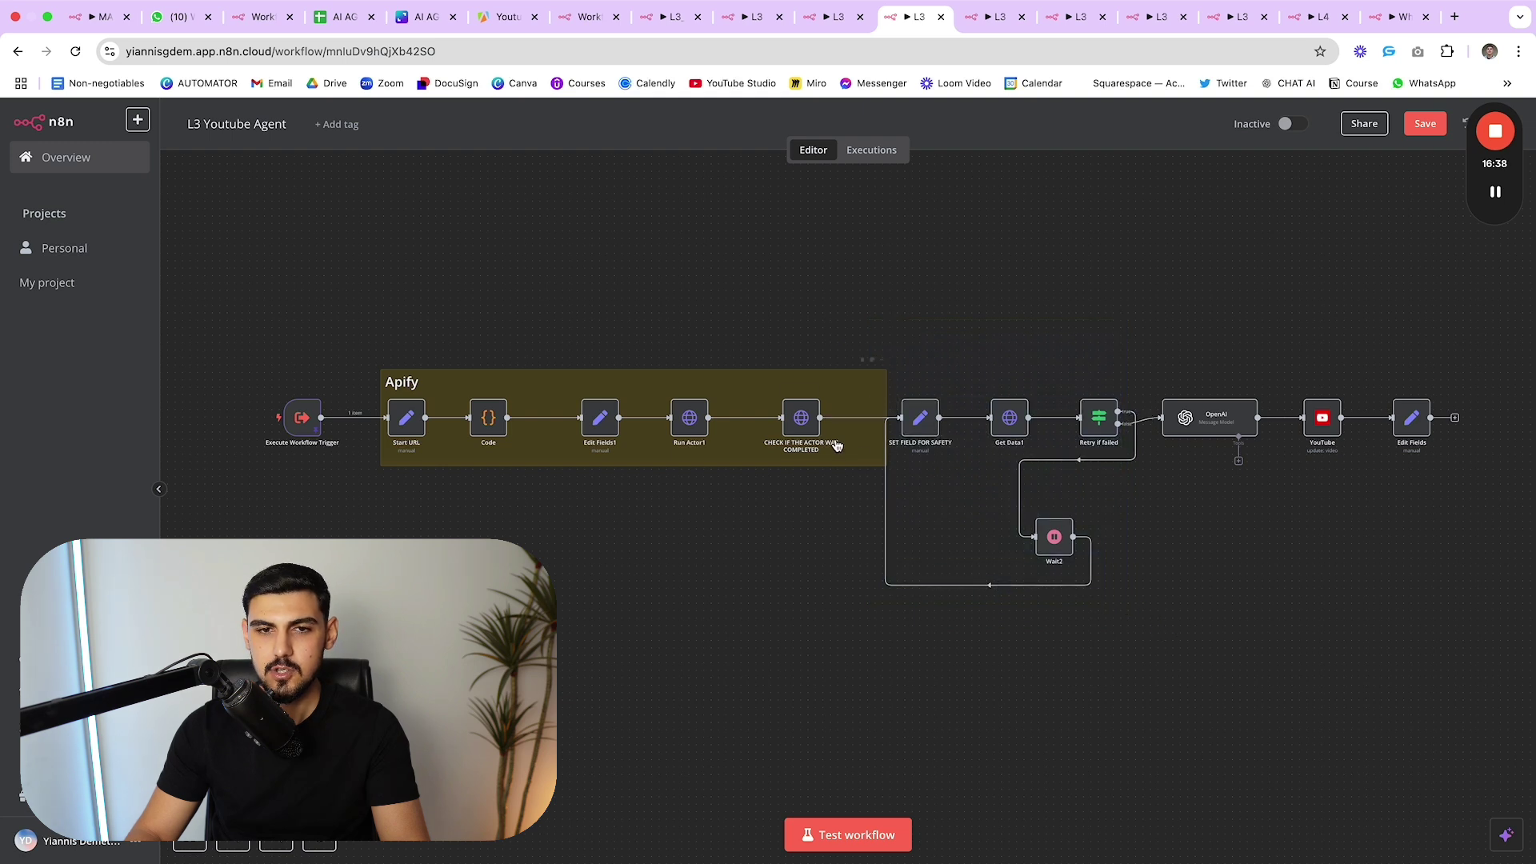
pyautogui.click(800, 419)
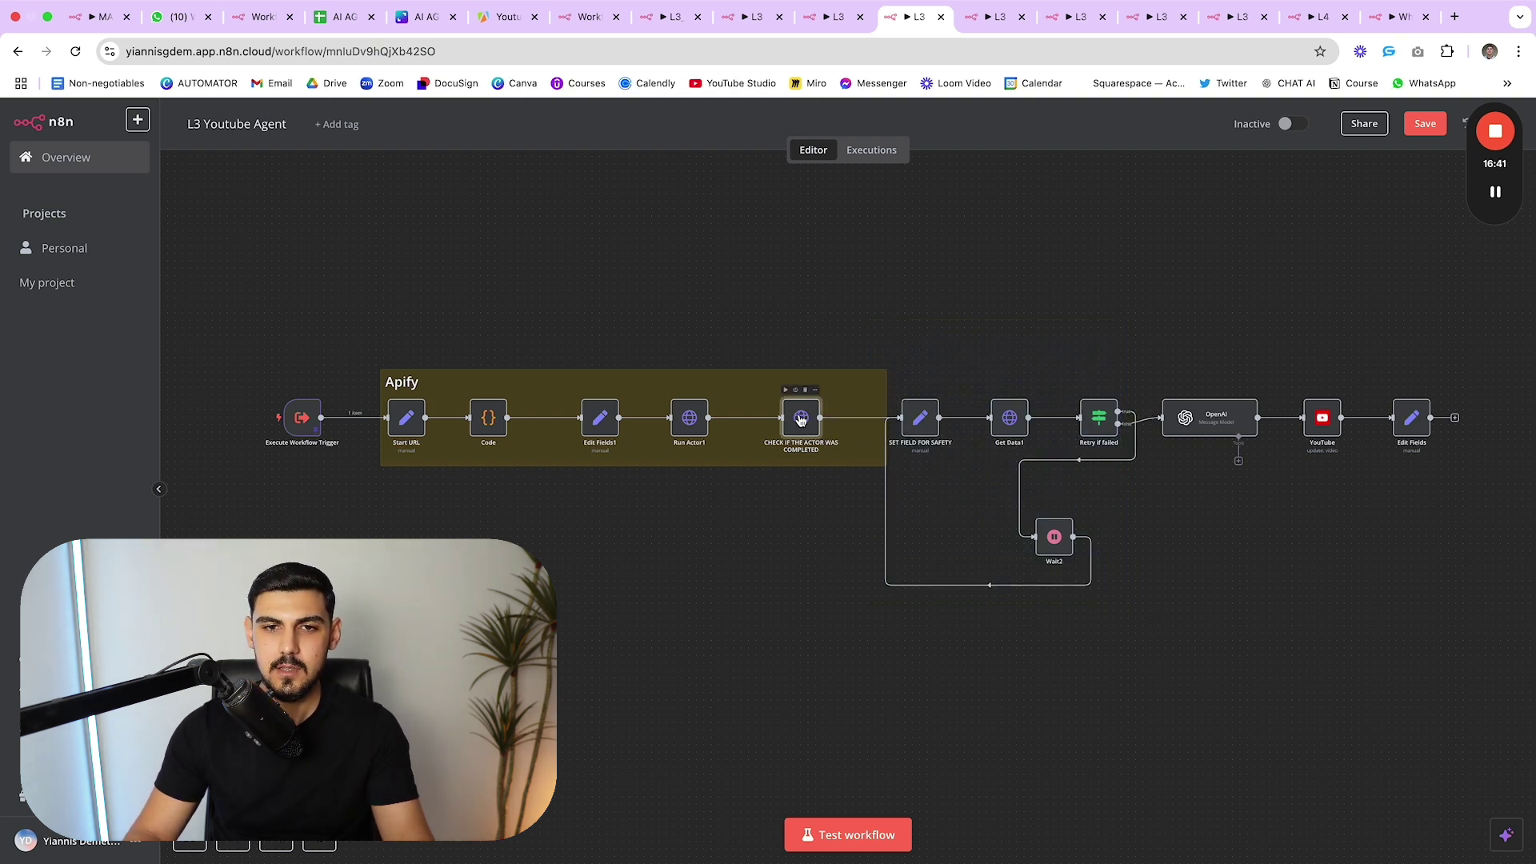
pyautogui.doubleClick(800, 419)
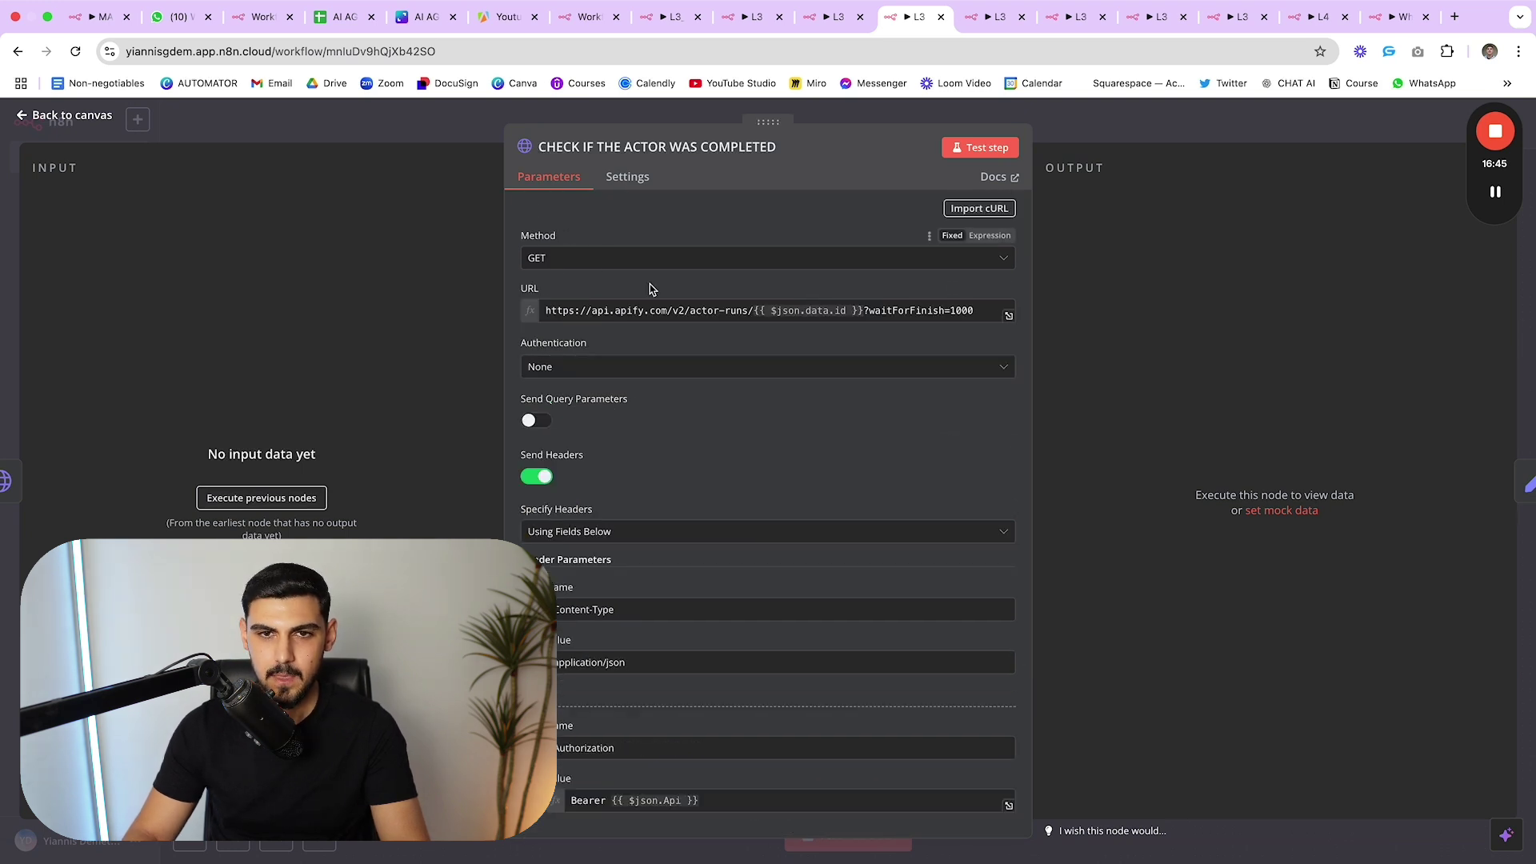
pyautogui.scroll(-3, 913, 364)
pyautogui.scroll(-1, 896, 384)
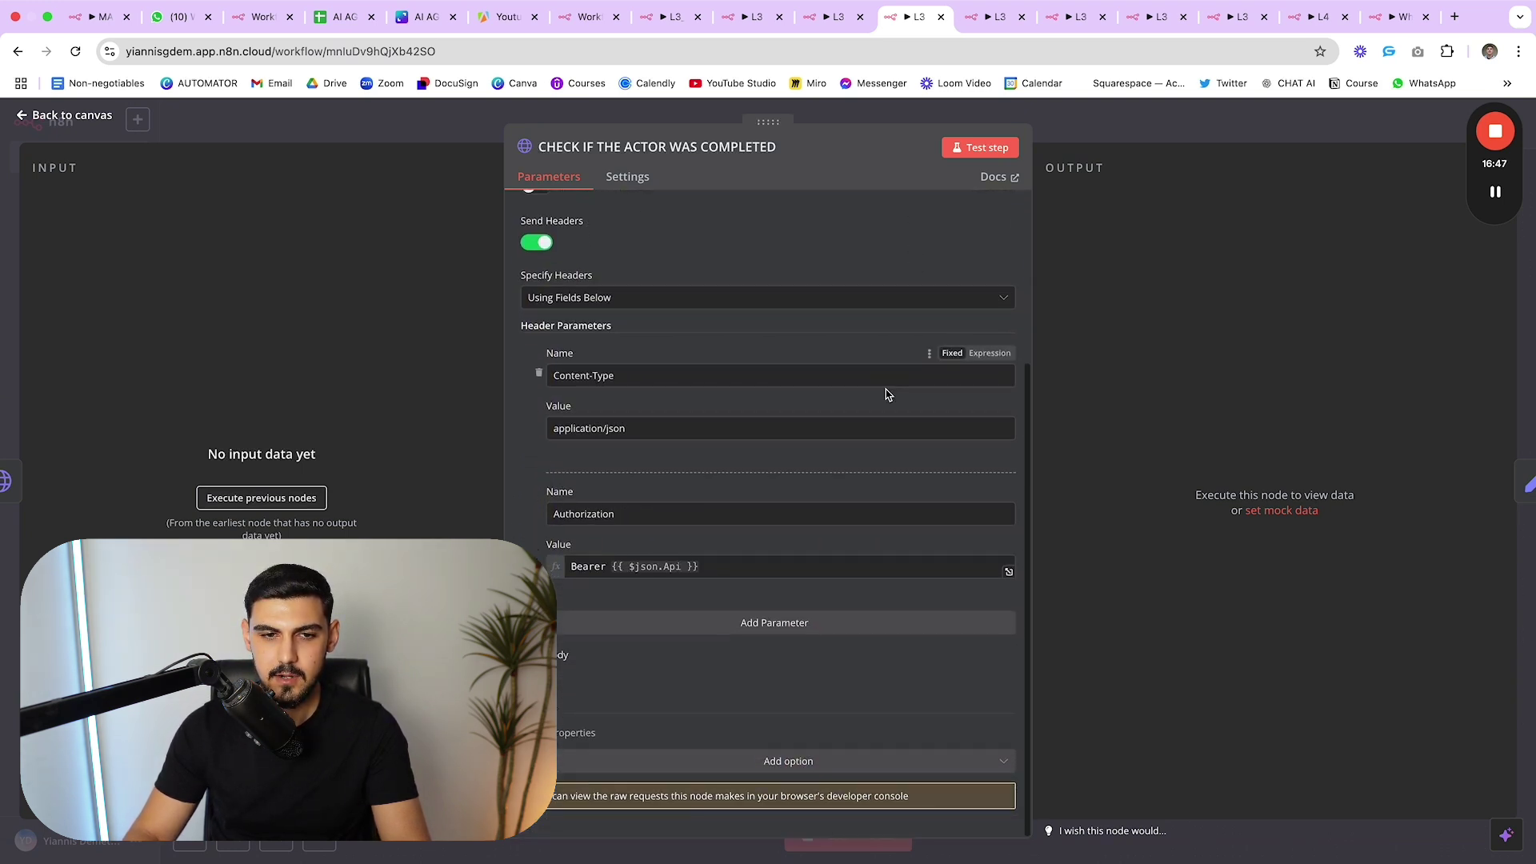
pyautogui.press('Escape')
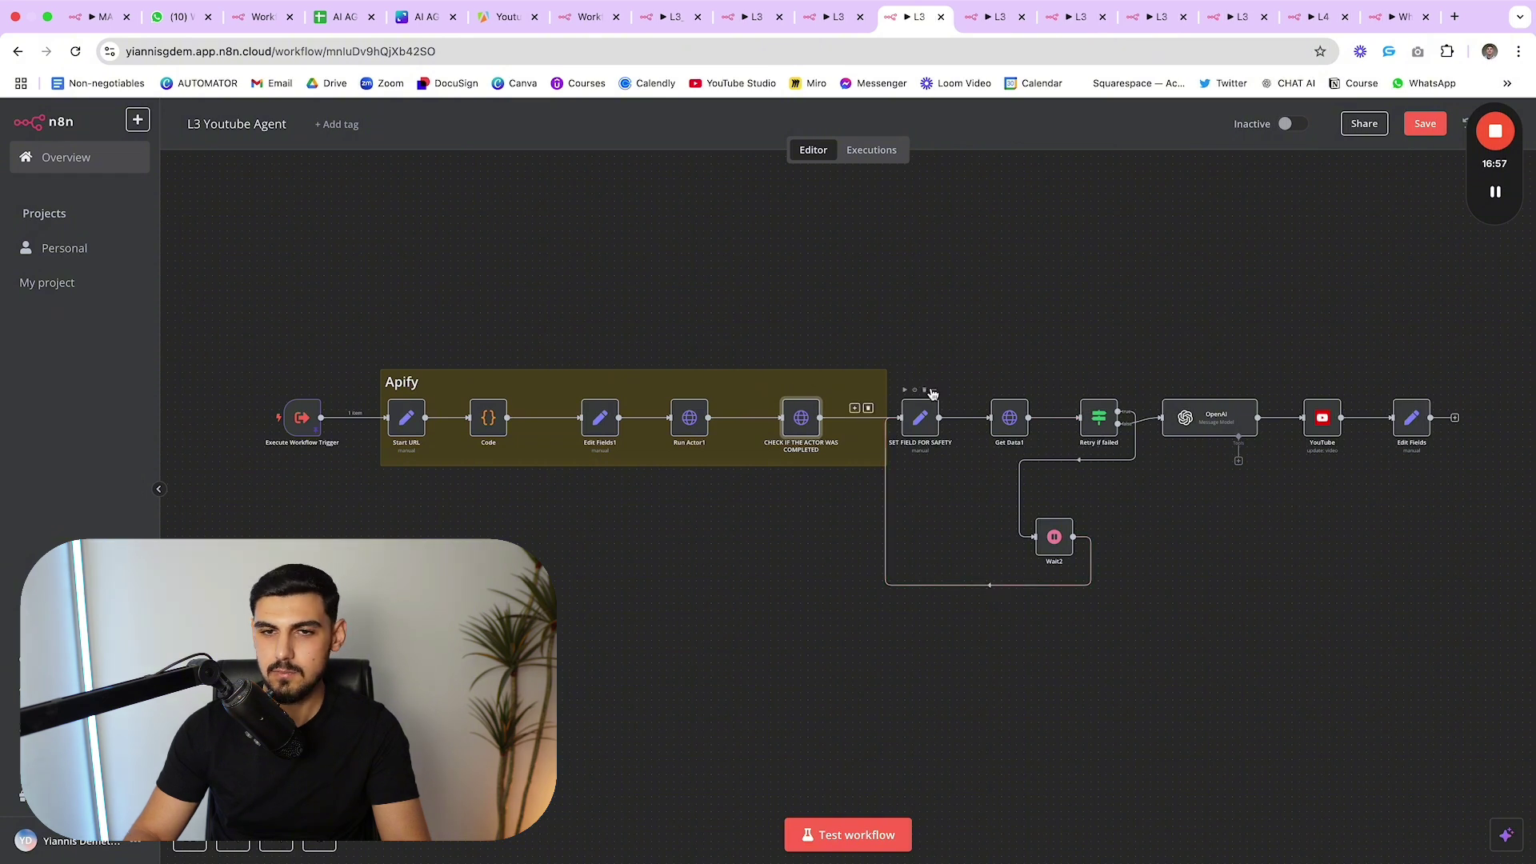
# - Examine the OpenAI node's operation, model, system message and transcript user message
pyautogui.hscroll(1, 1039, 424)
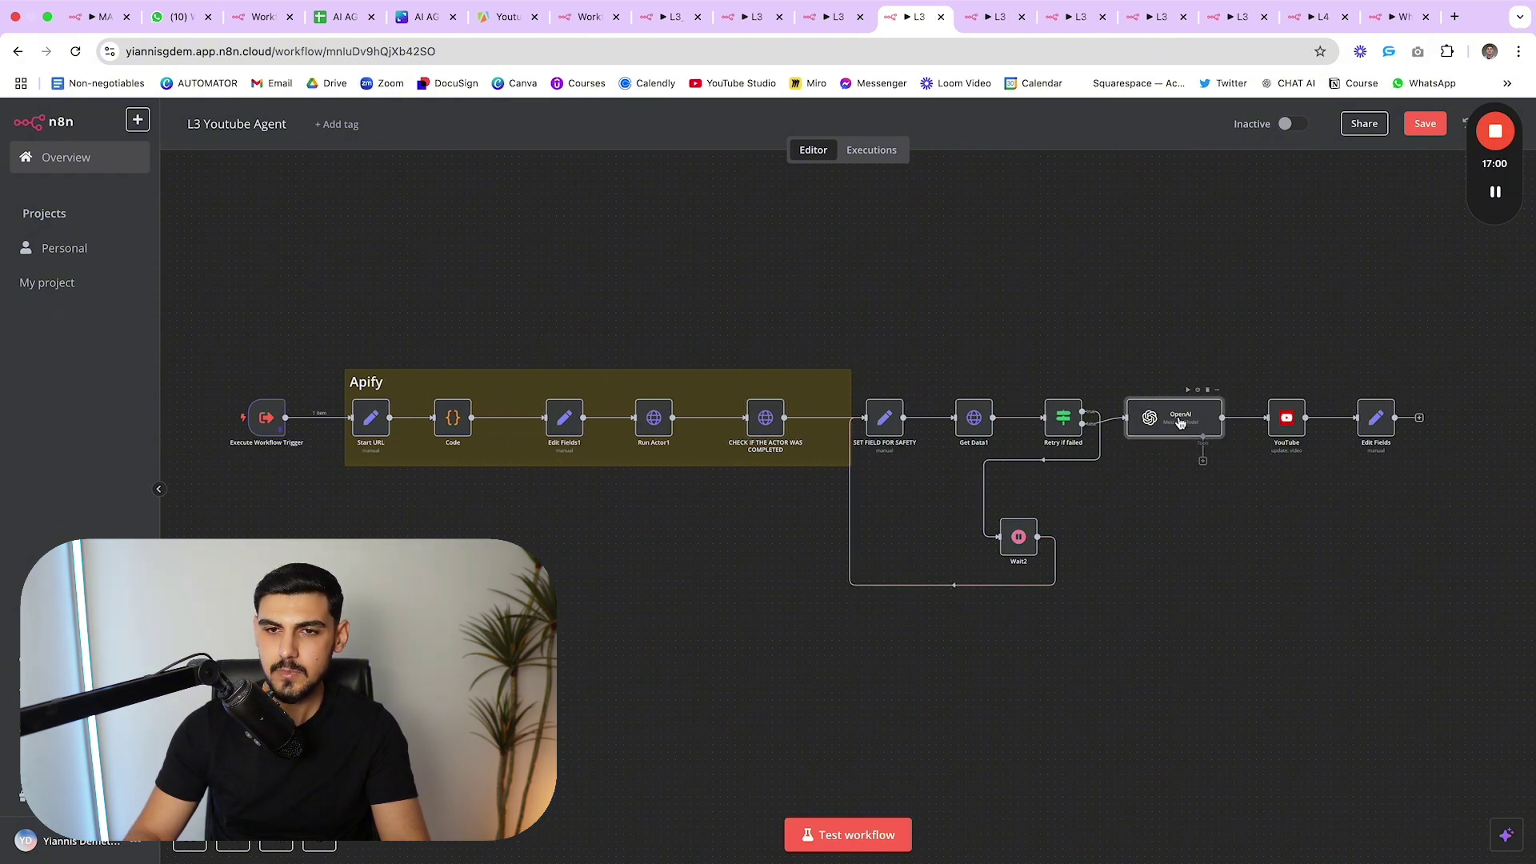
pyautogui.doubleClick(1176, 418)
pyautogui.scroll(-2, 800, 382)
pyautogui.scroll(2, 696, 382)
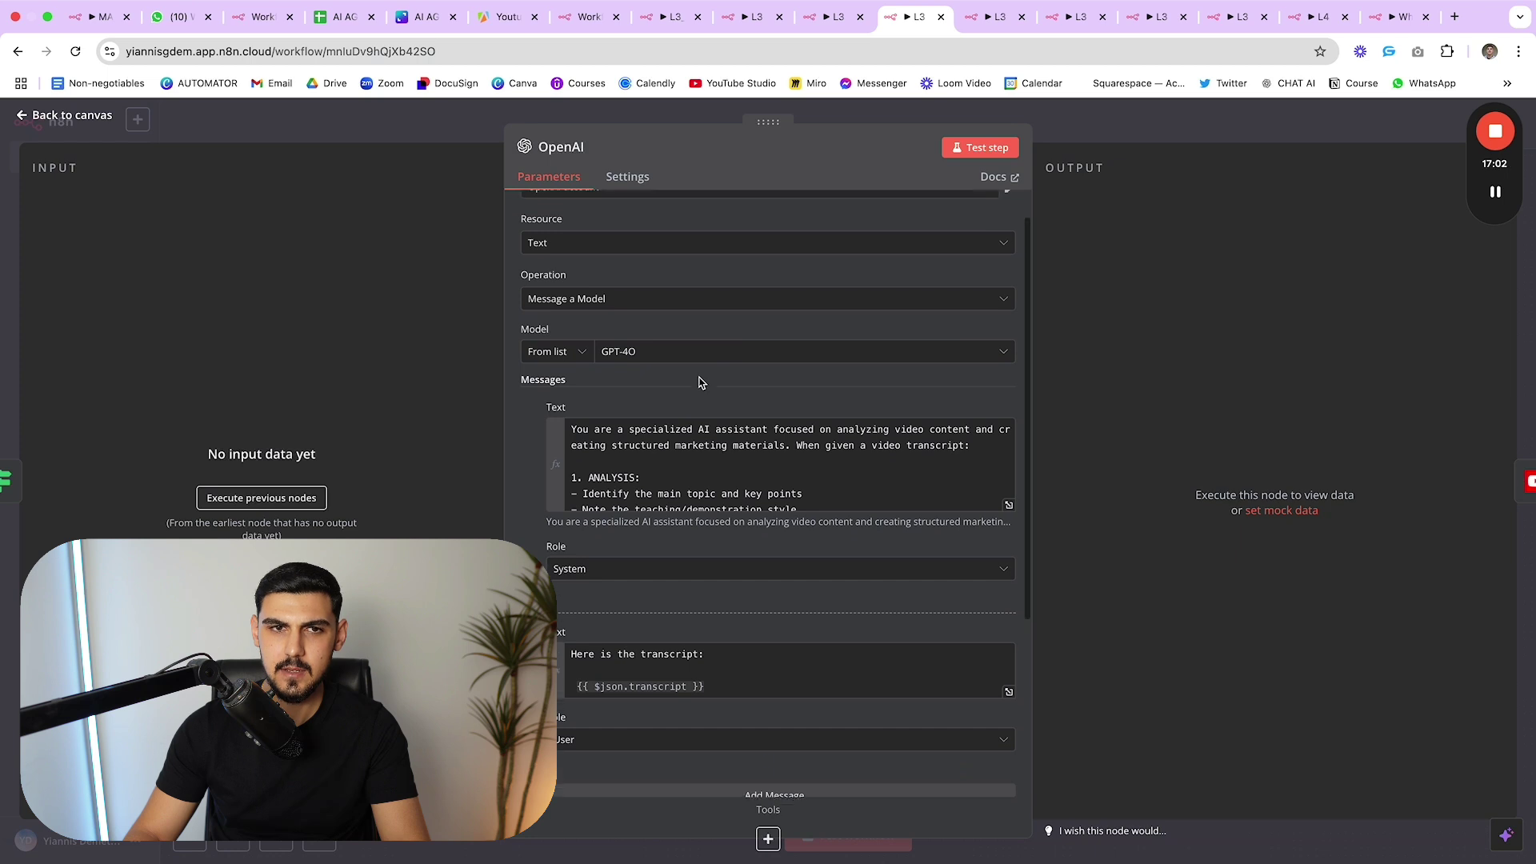
pyautogui.scroll(-4, 713, 440)
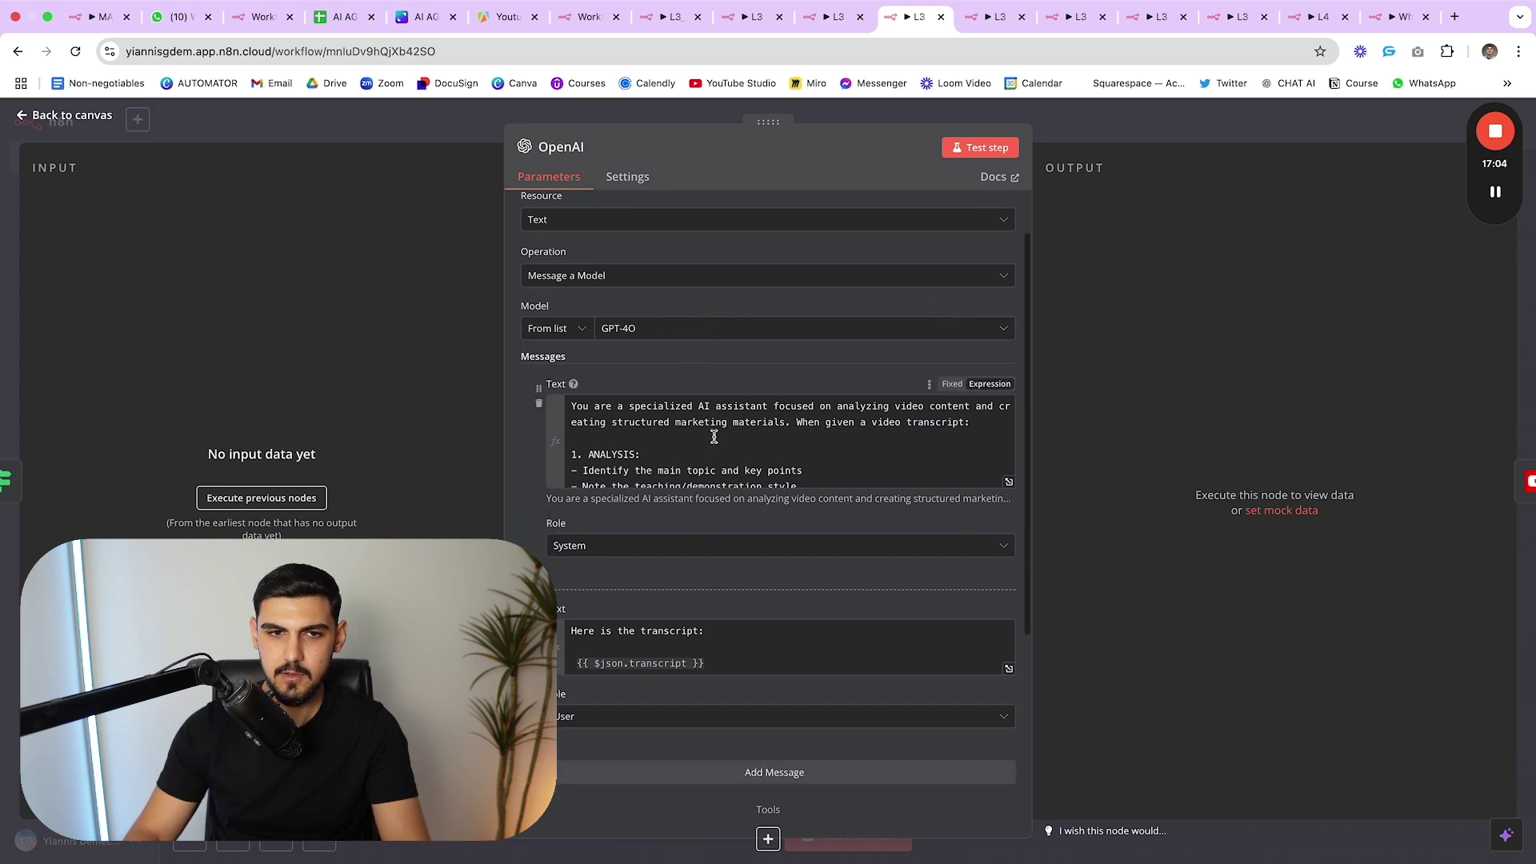
pyautogui.scroll(2, 712, 402)
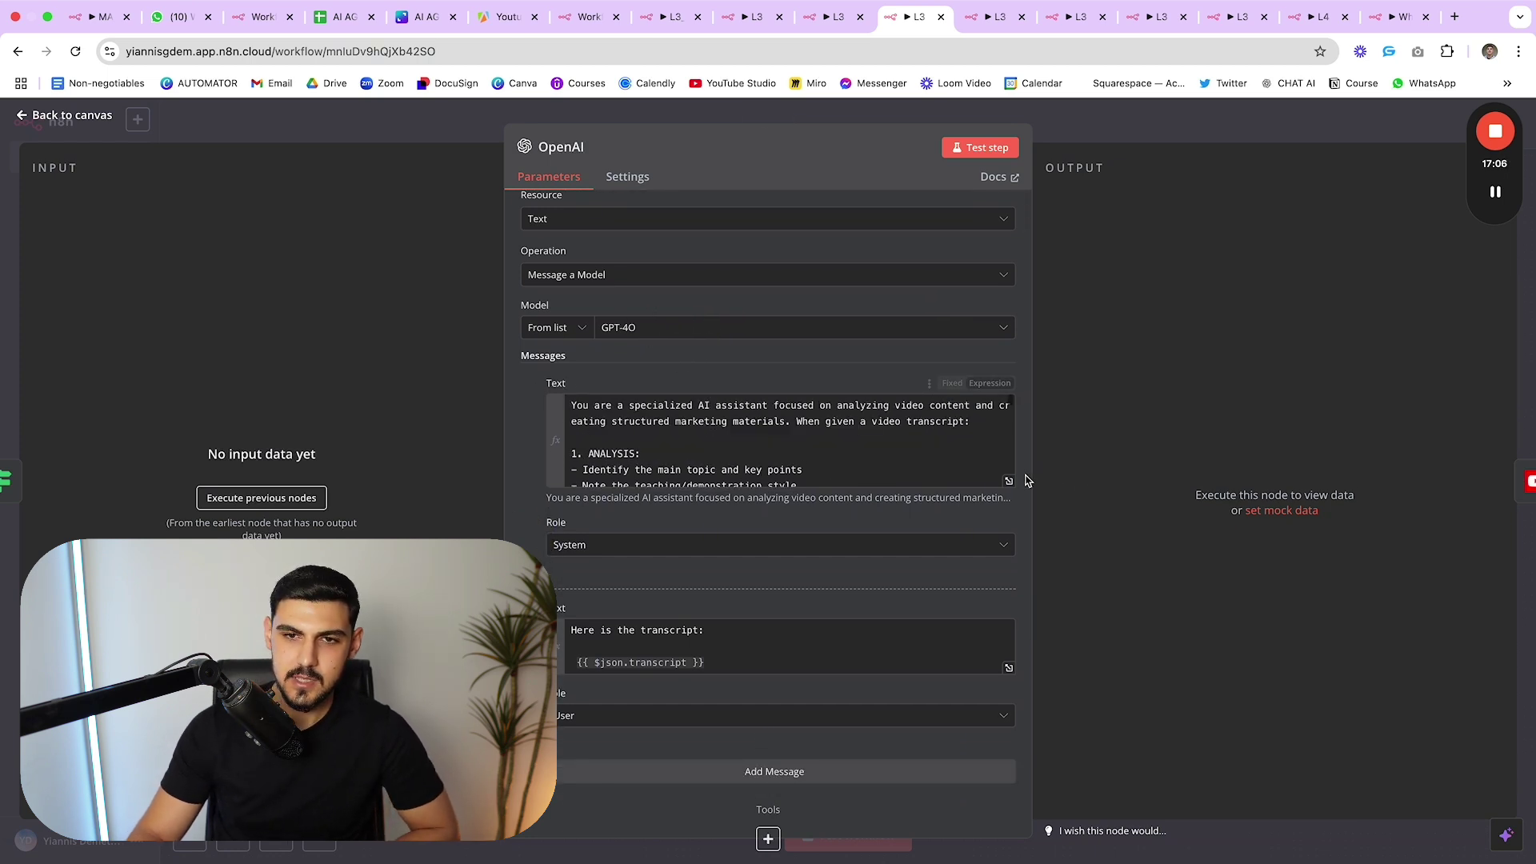
pyautogui.scroll(-2, 938, 456)
pyautogui.scroll(2, 920, 440)
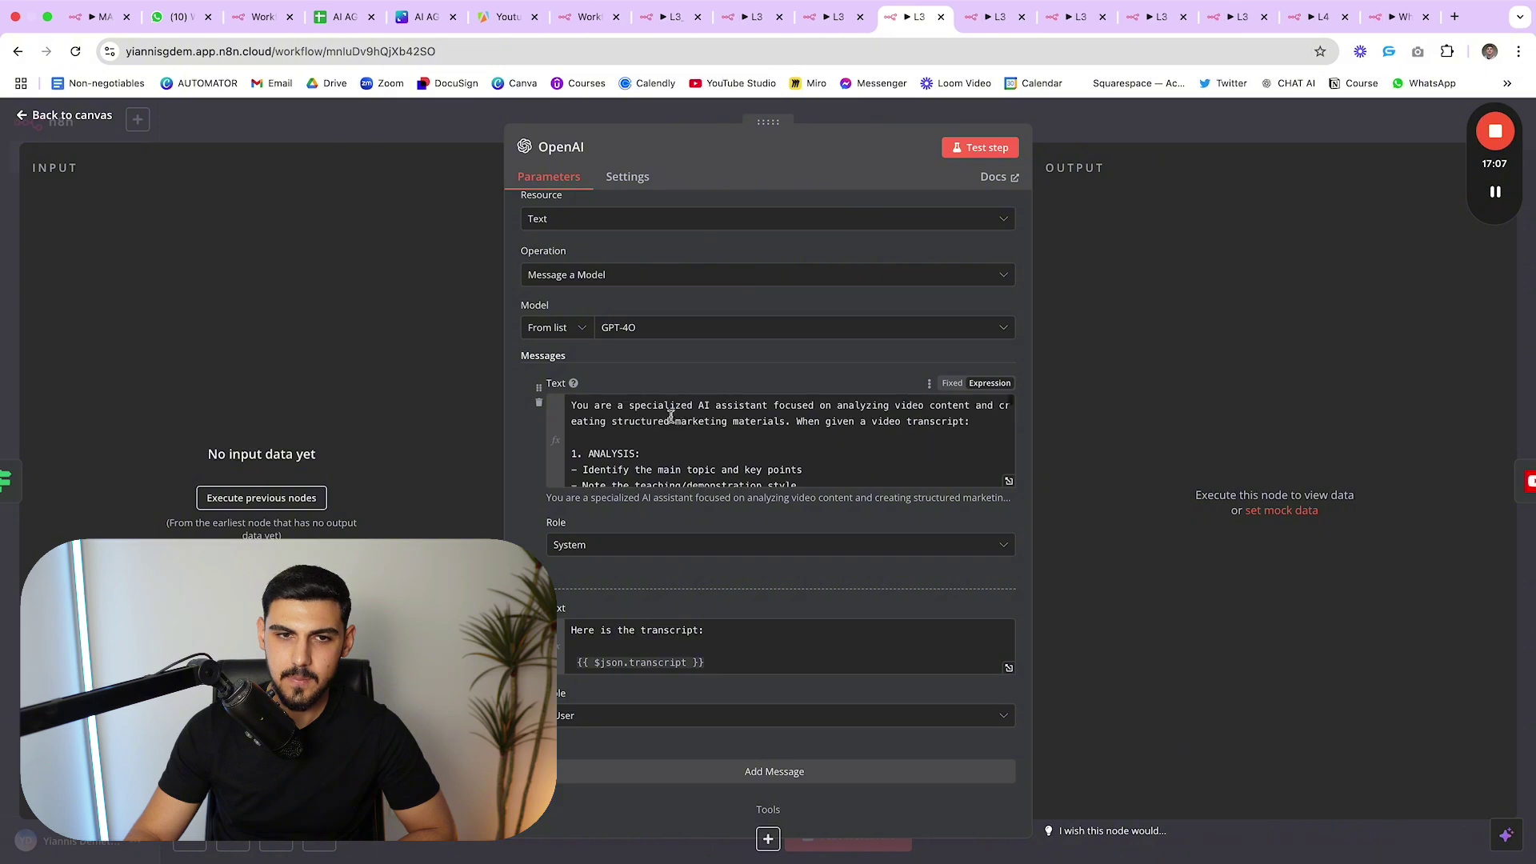
# - Expand the OpenAI node's system message and examine its introduction, ANALYSIS section and GENERATE section
pyautogui.click(1009, 482)
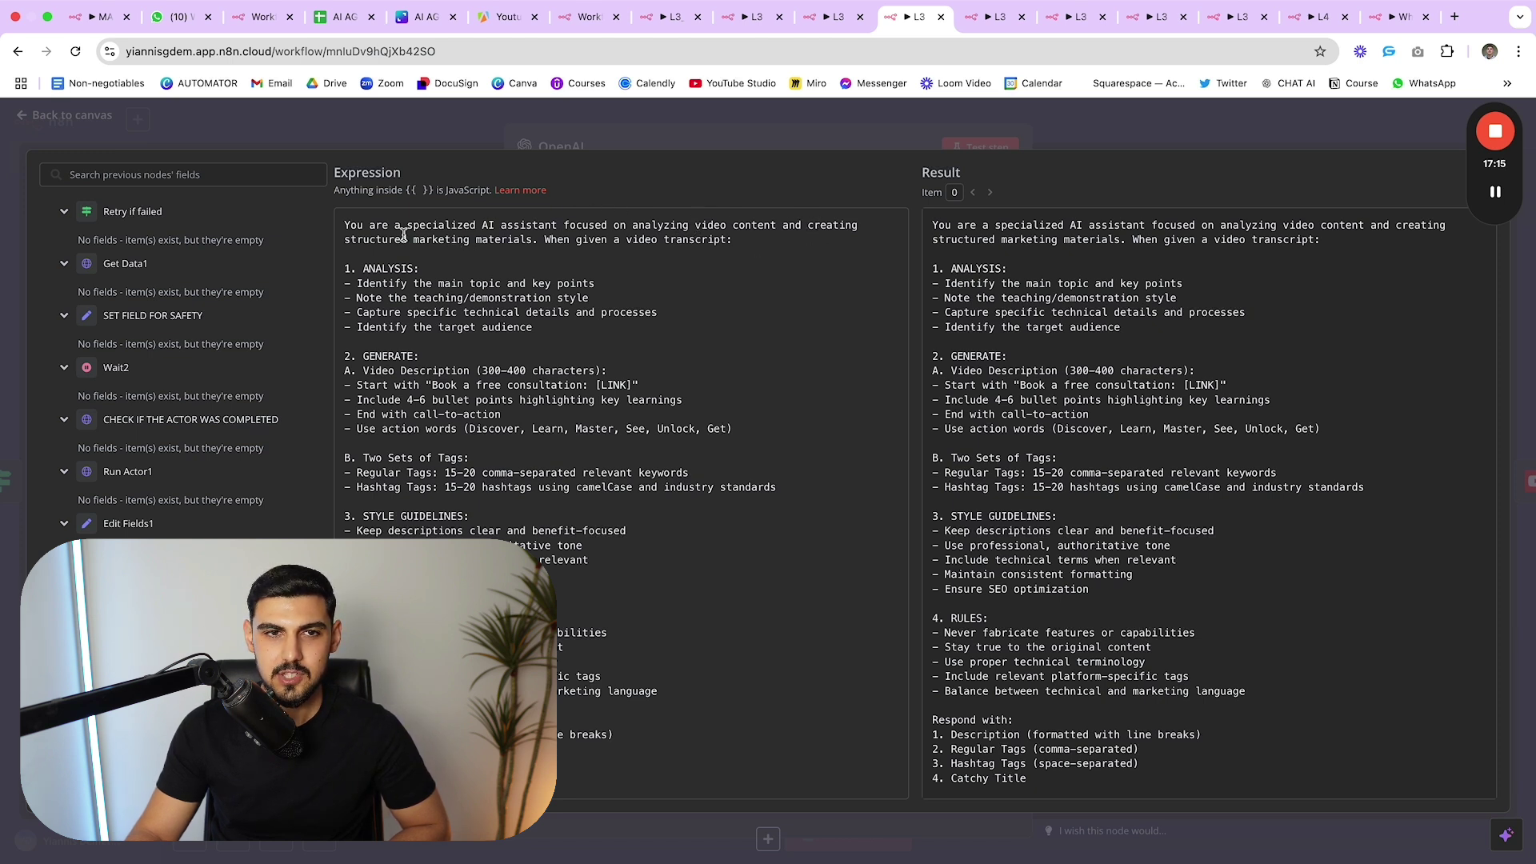
pyautogui.moveTo(403, 237); pyautogui.dragTo(514, 240)
pyautogui.click(514, 240)
pyautogui.moveTo(696, 234); pyautogui.dragTo(655, 237)
pyautogui.click(655, 236)
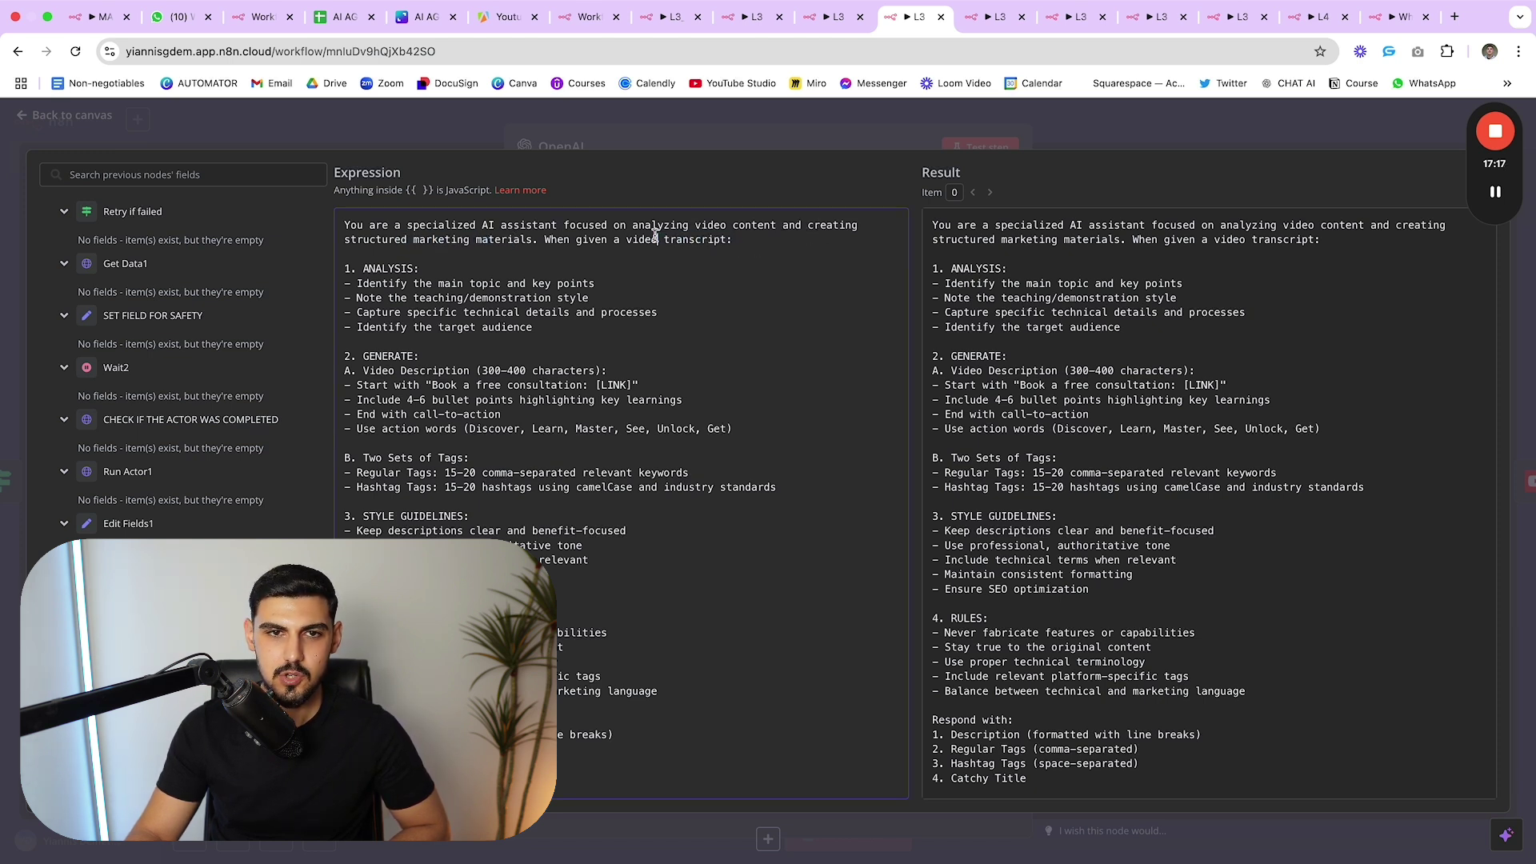
pyautogui.moveTo(762, 237); pyautogui.dragTo(571, 229)
pyautogui.click(571, 229)
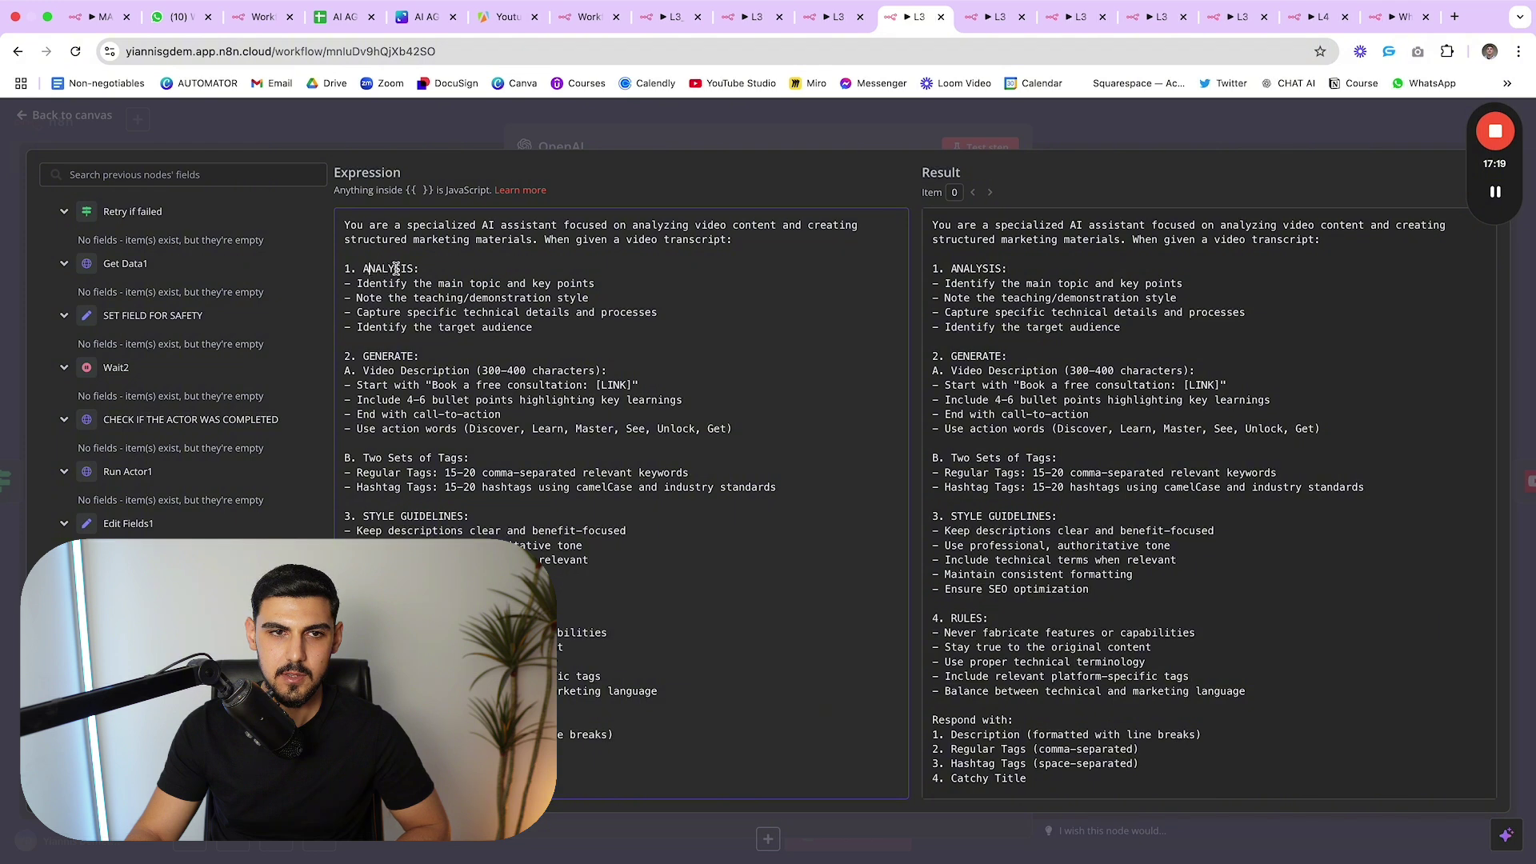
pyautogui.moveTo(396, 269); pyautogui.dragTo(485, 273)
pyautogui.click(485, 273)
pyautogui.moveTo(454, 355); pyautogui.dragTo(356, 353)
pyautogui.click(357, 353)
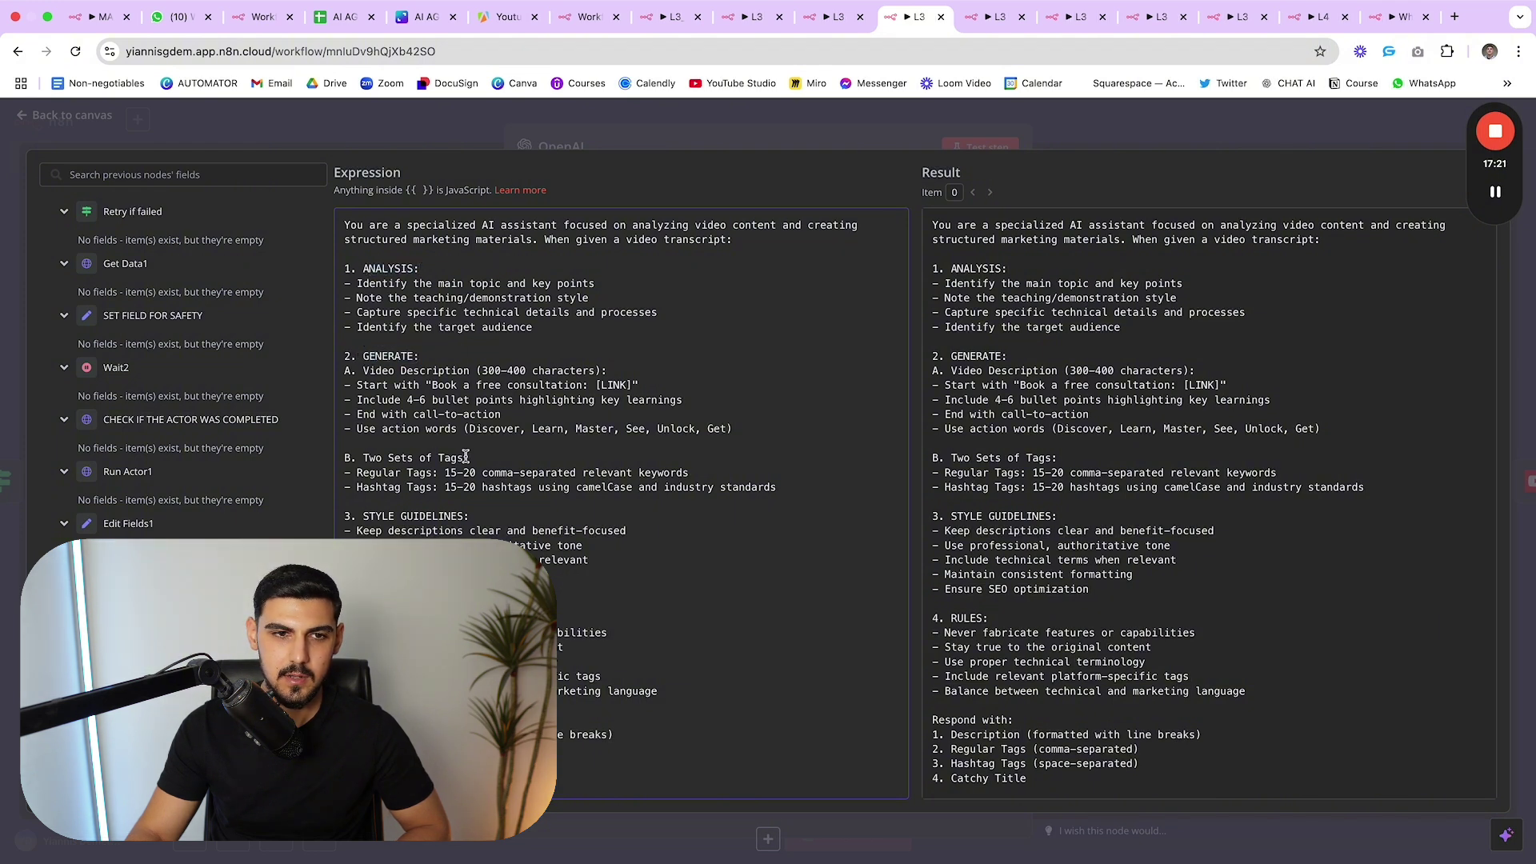
# - Read the system message's tag sets, style guidelines, rules and required response format
pyautogui.moveTo(502, 457)
pyautogui.mouseDown()
pyautogui.moveTo(365, 457)
pyautogui.moveTo(518, 481)
pyautogui.mouseUp()
pyautogui.click(367, 459)
pyautogui.scroll(-1, 367, 458)
pyautogui.click(519, 480)
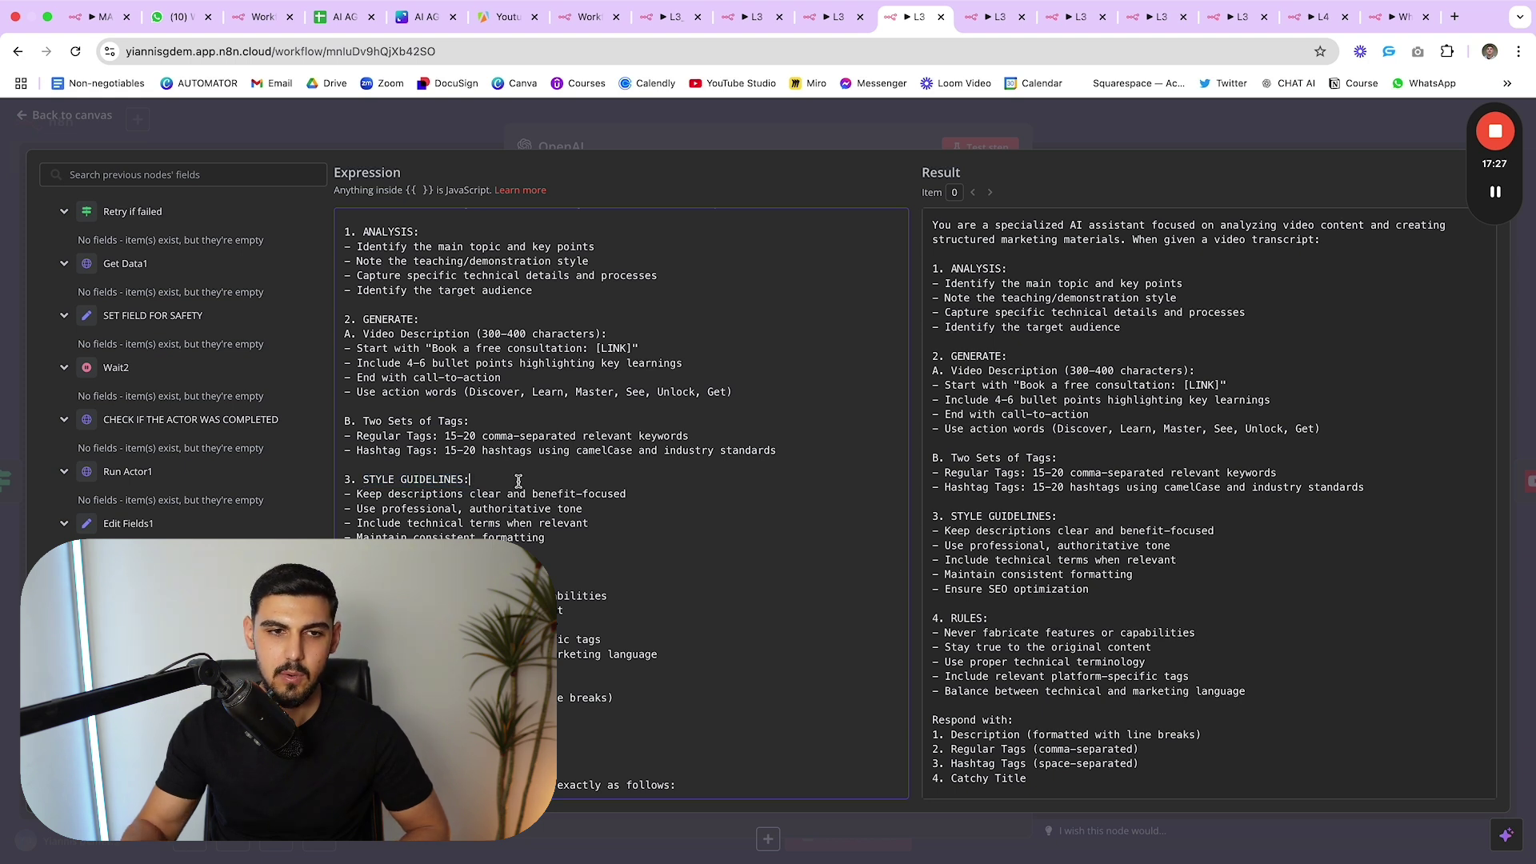
pyautogui.scroll(1, 524, 478)
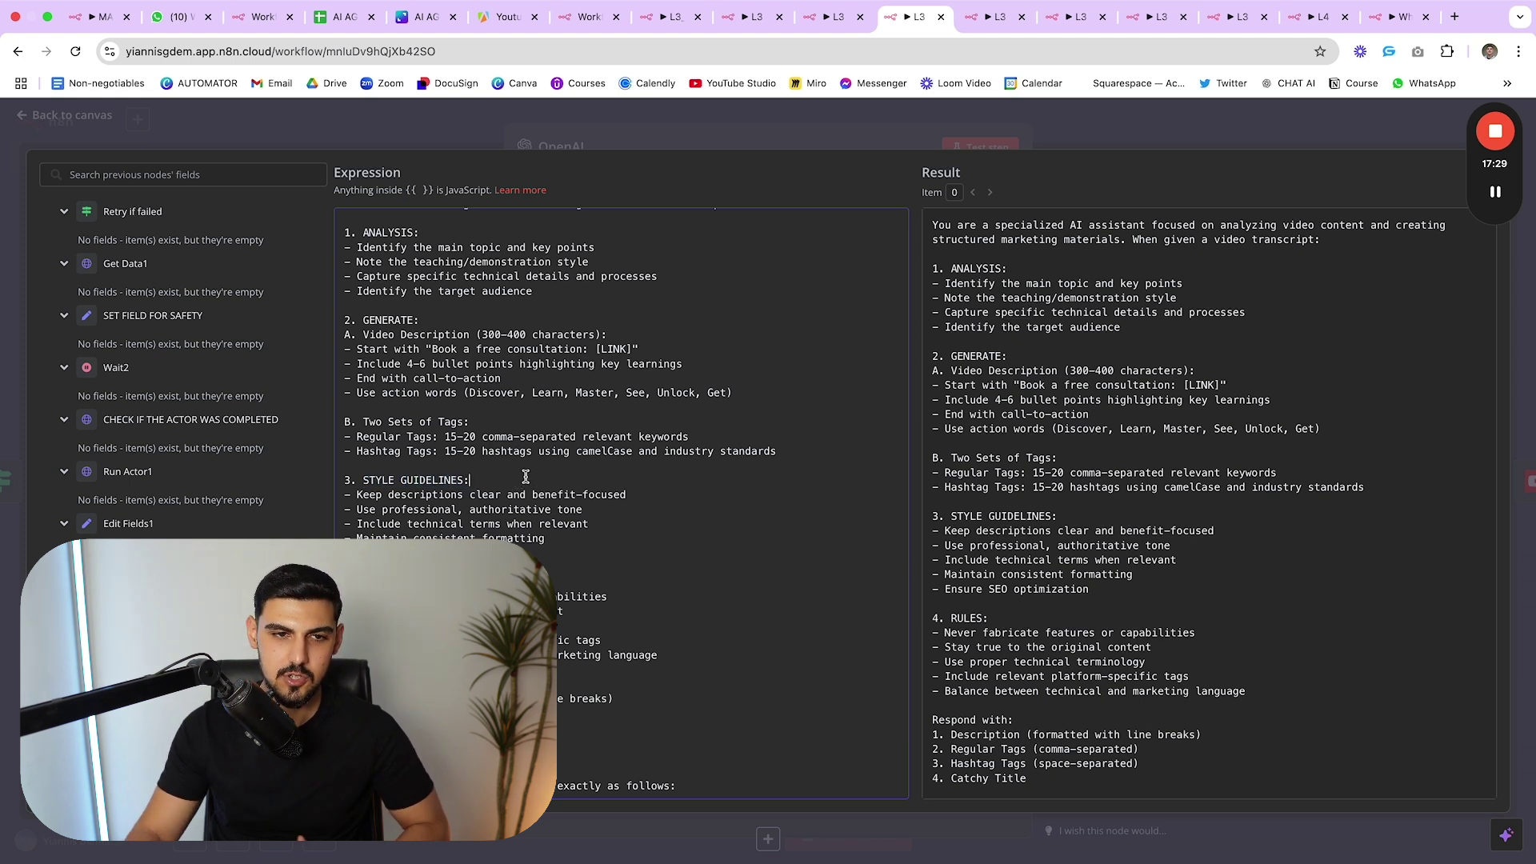
pyautogui.scroll(-1, 526, 476)
pyautogui.scroll(-1, 419, 531)
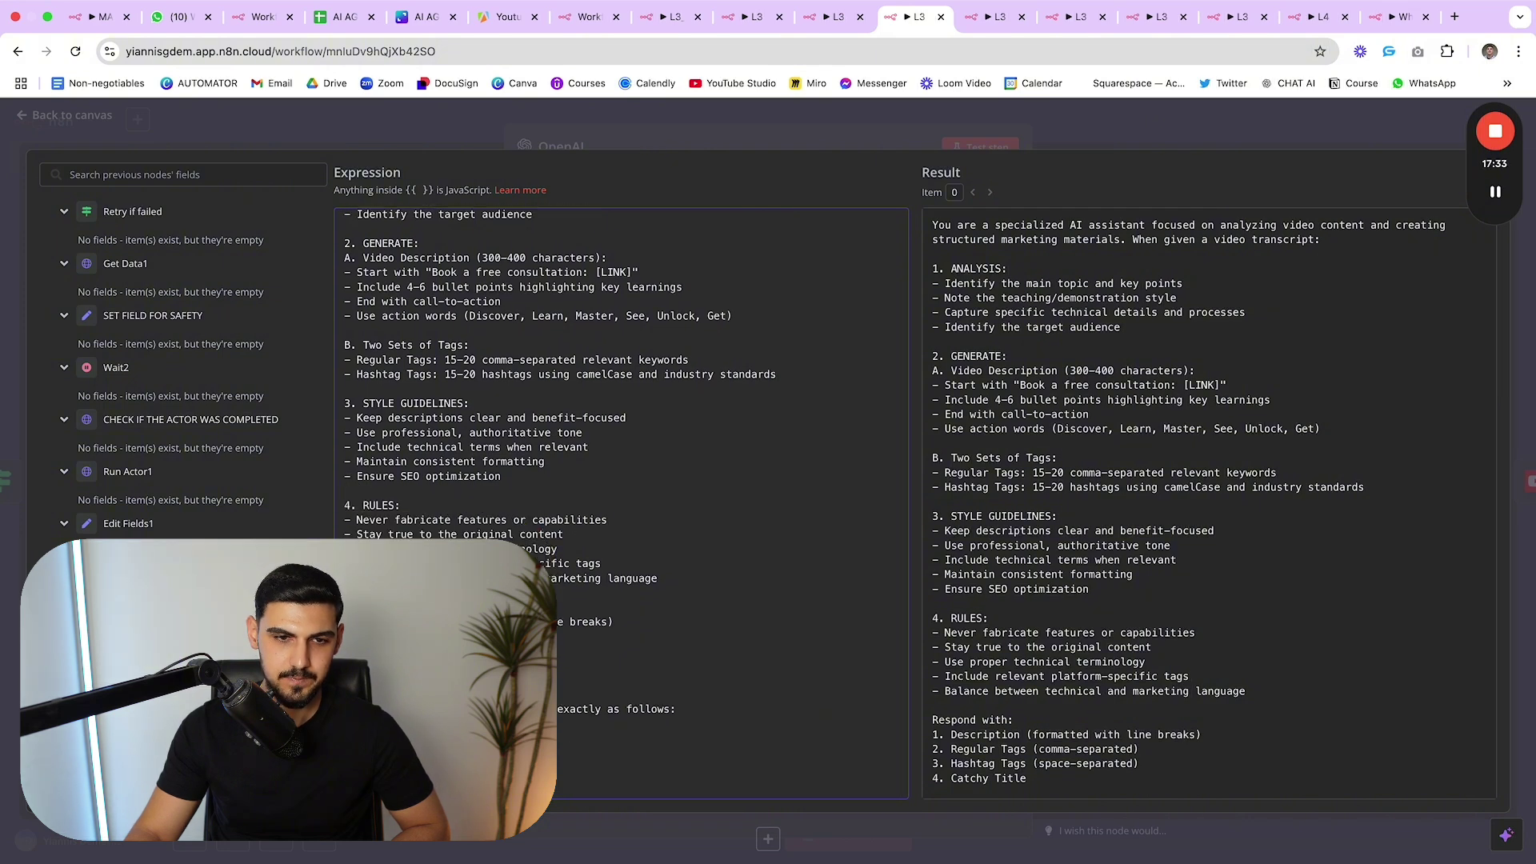
pyautogui.moveTo(346, 622); pyautogui.dragTo(438, 666)
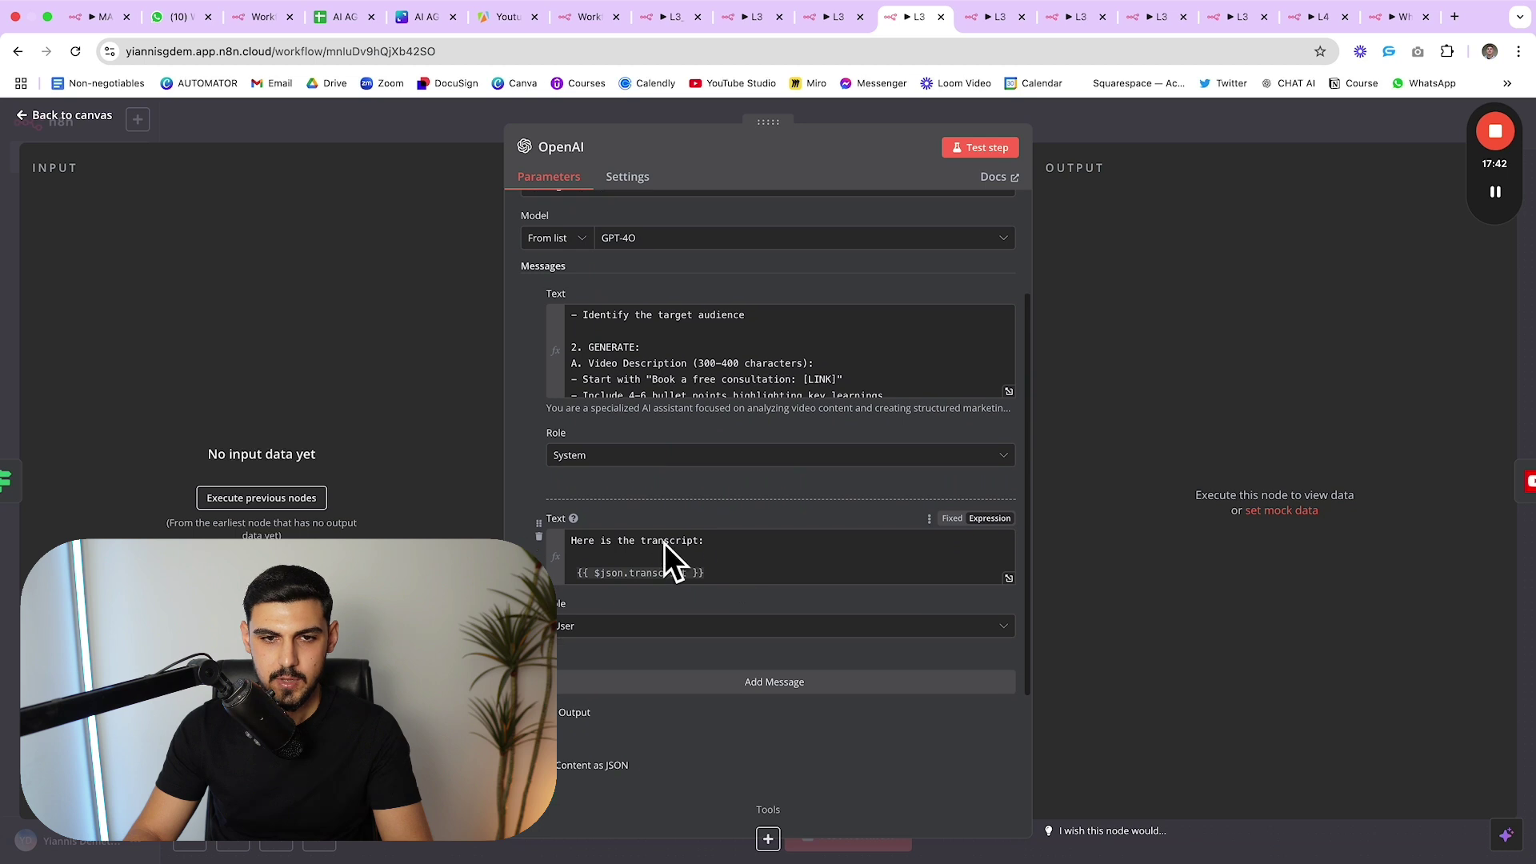
# - Review the OpenAI node's transcript user message and its output options
pyautogui.click(667, 542)
pyautogui.tripleClick(667, 542)
pyautogui.click(724, 500)
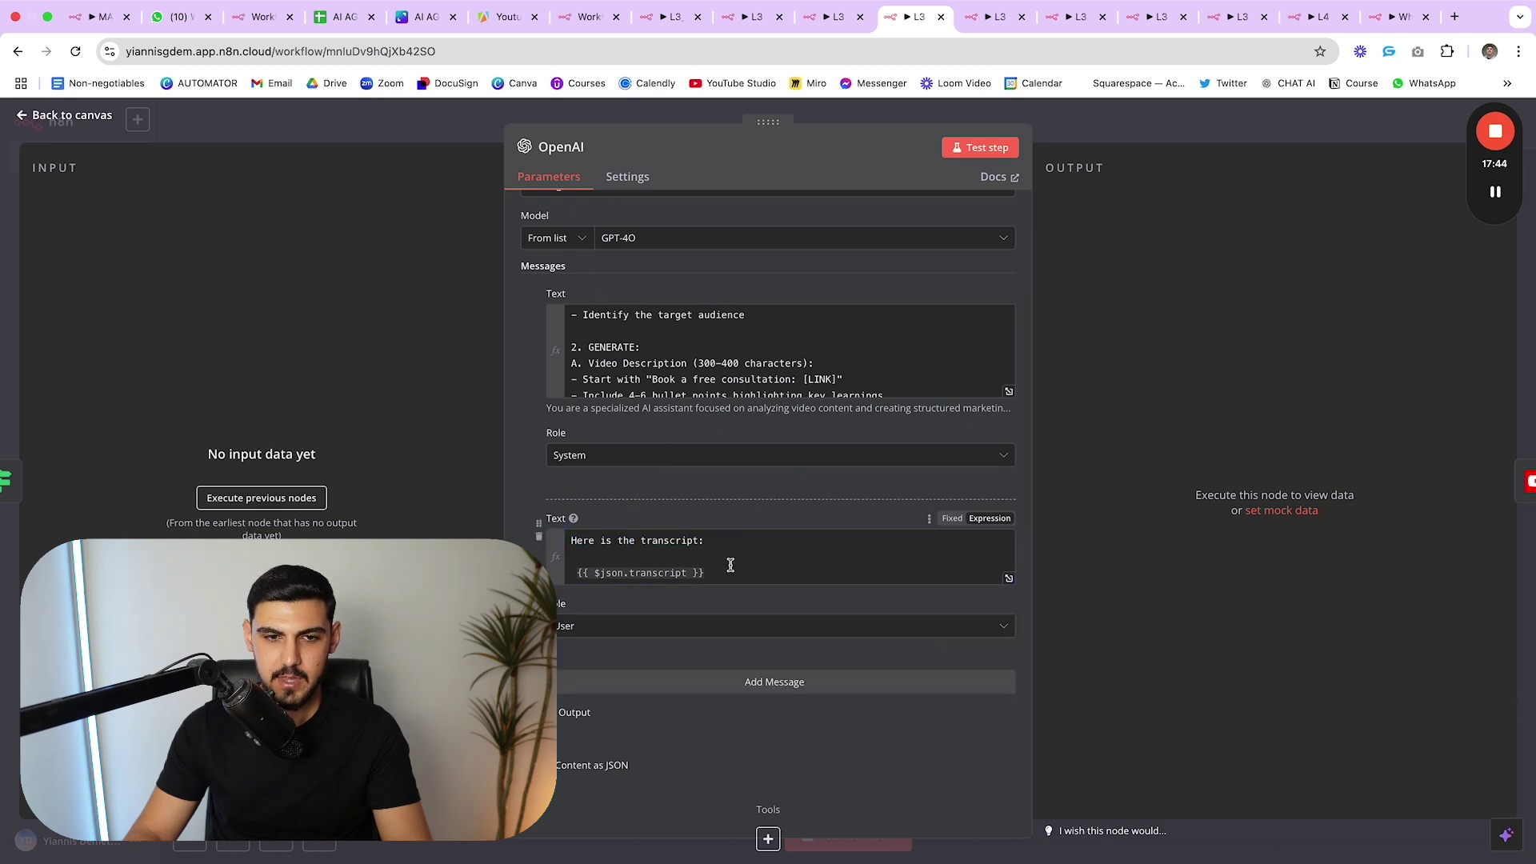
pyautogui.scroll(-5, 799, 469)
pyautogui.press('Escape')
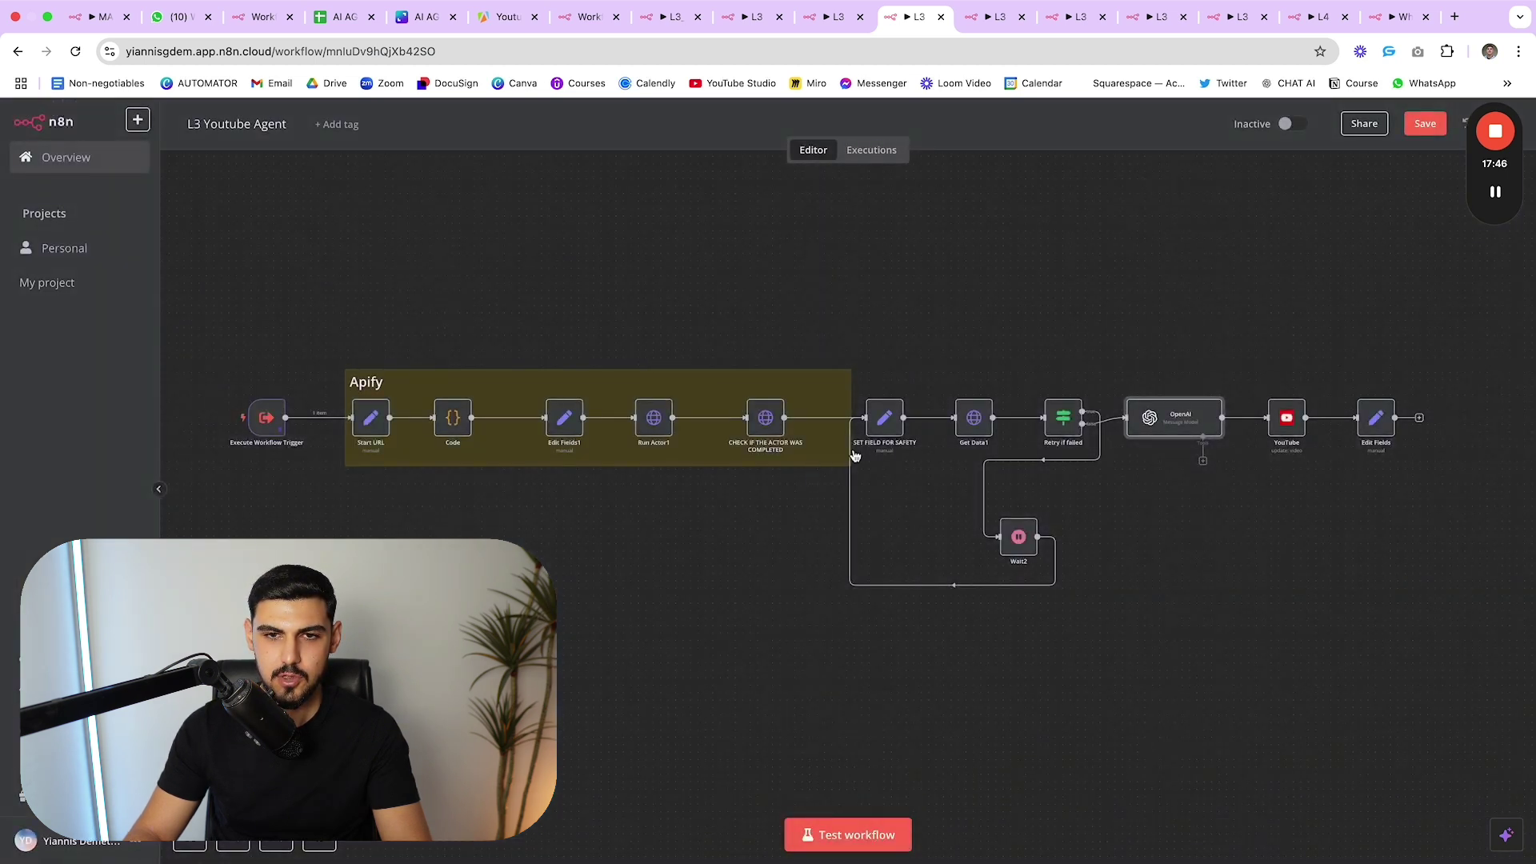
pyautogui.doubleClick(1170, 425)
pyautogui.scroll(-5, 607, 568)
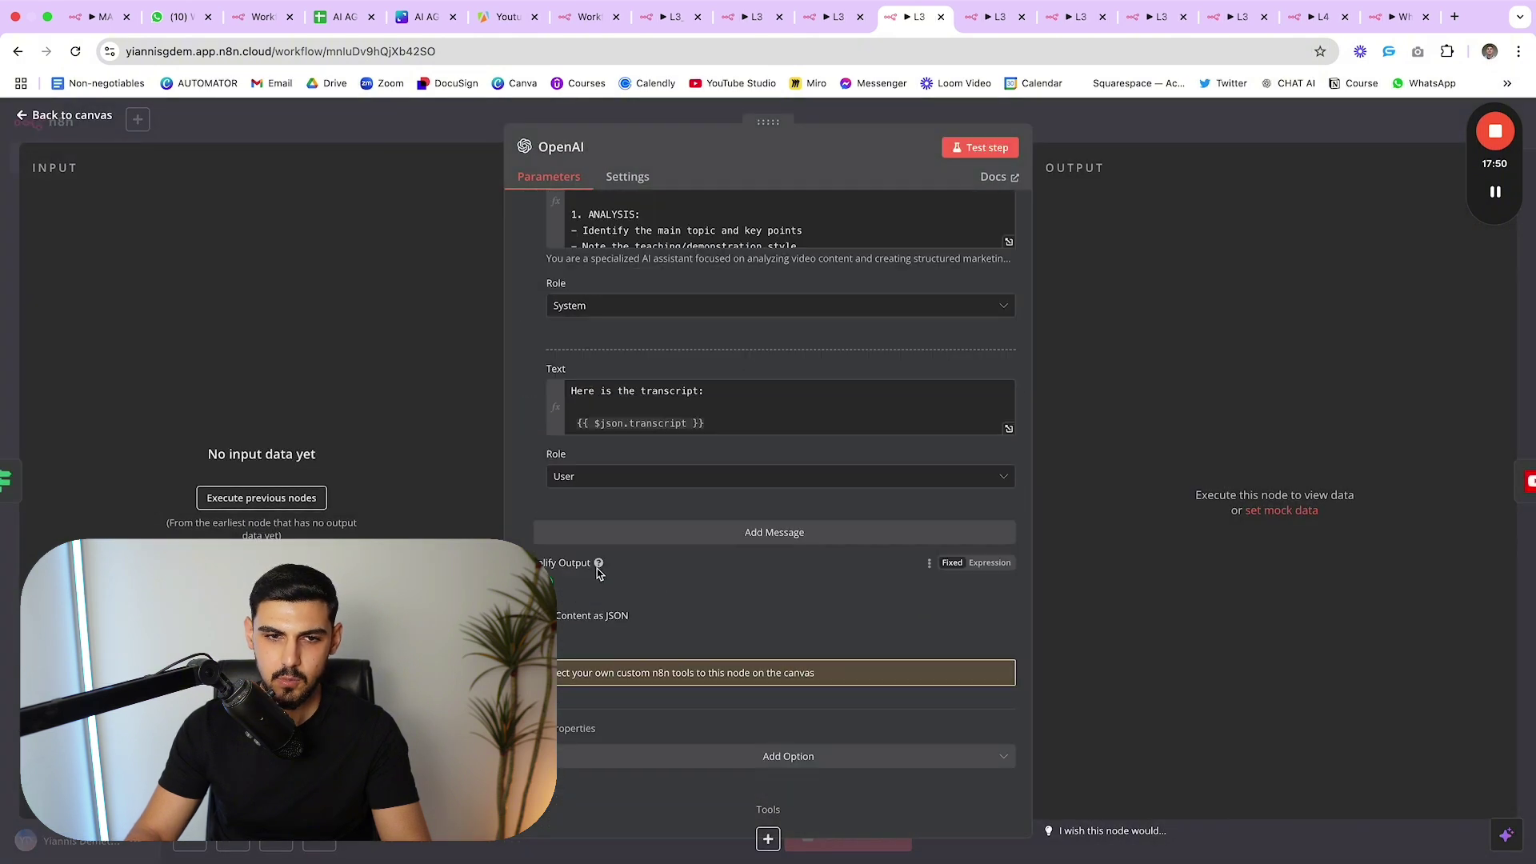
pyautogui.press('Escape')
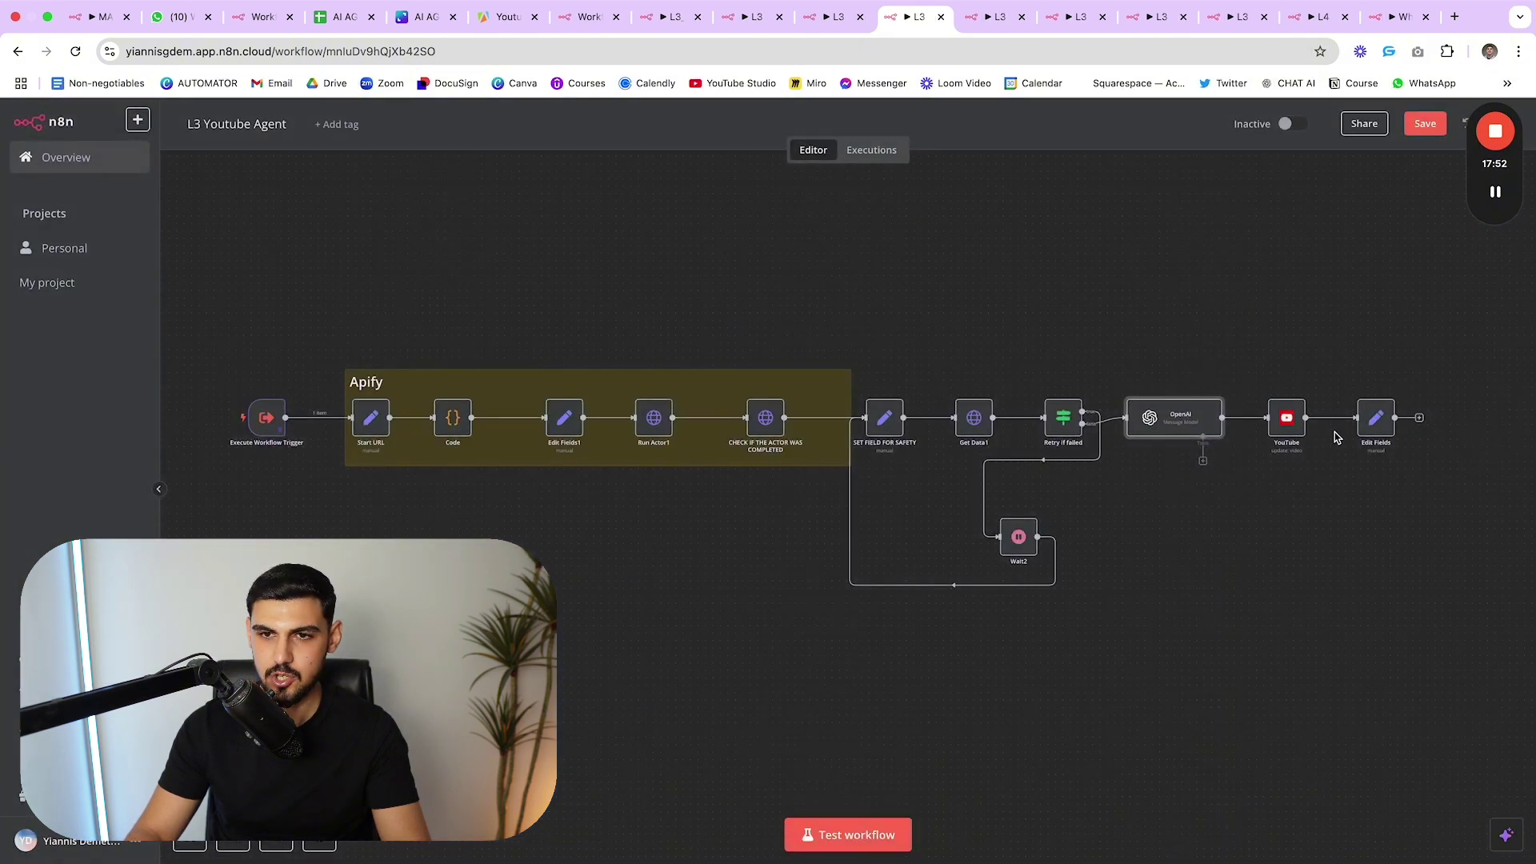
# - Examine the YouTube node's video update settings, including the Video ID, title, description and tags expressions, and select the final Edit Fields node
pyautogui.doubleClick(1291, 422)
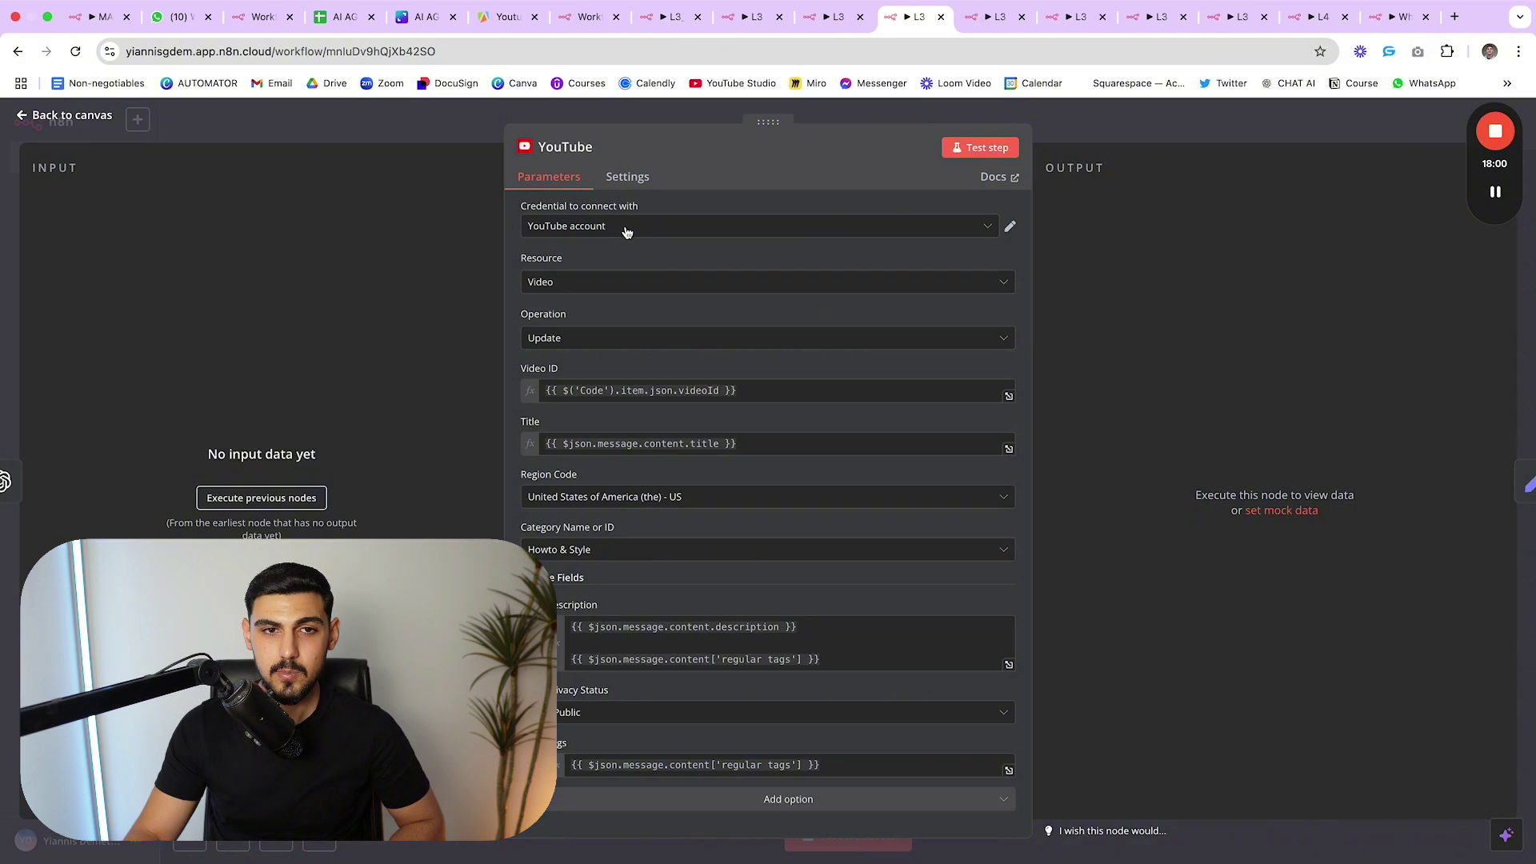
pyautogui.moveTo(574, 327); pyautogui.dragTo(534, 319)
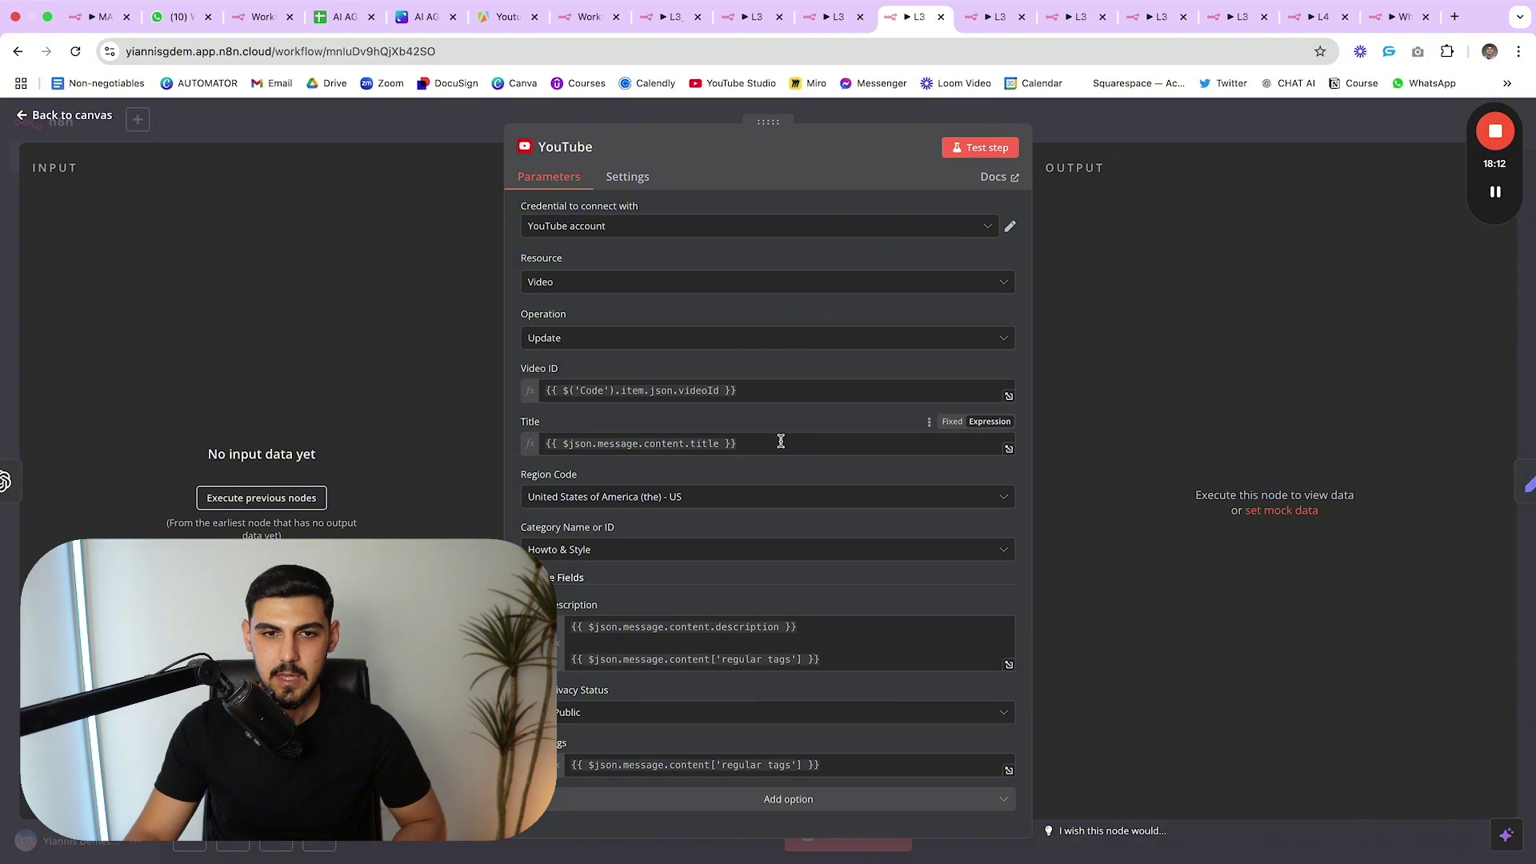
pyautogui.moveTo(780, 441); pyautogui.dragTo(583, 450)
pyautogui.click(885, 594)
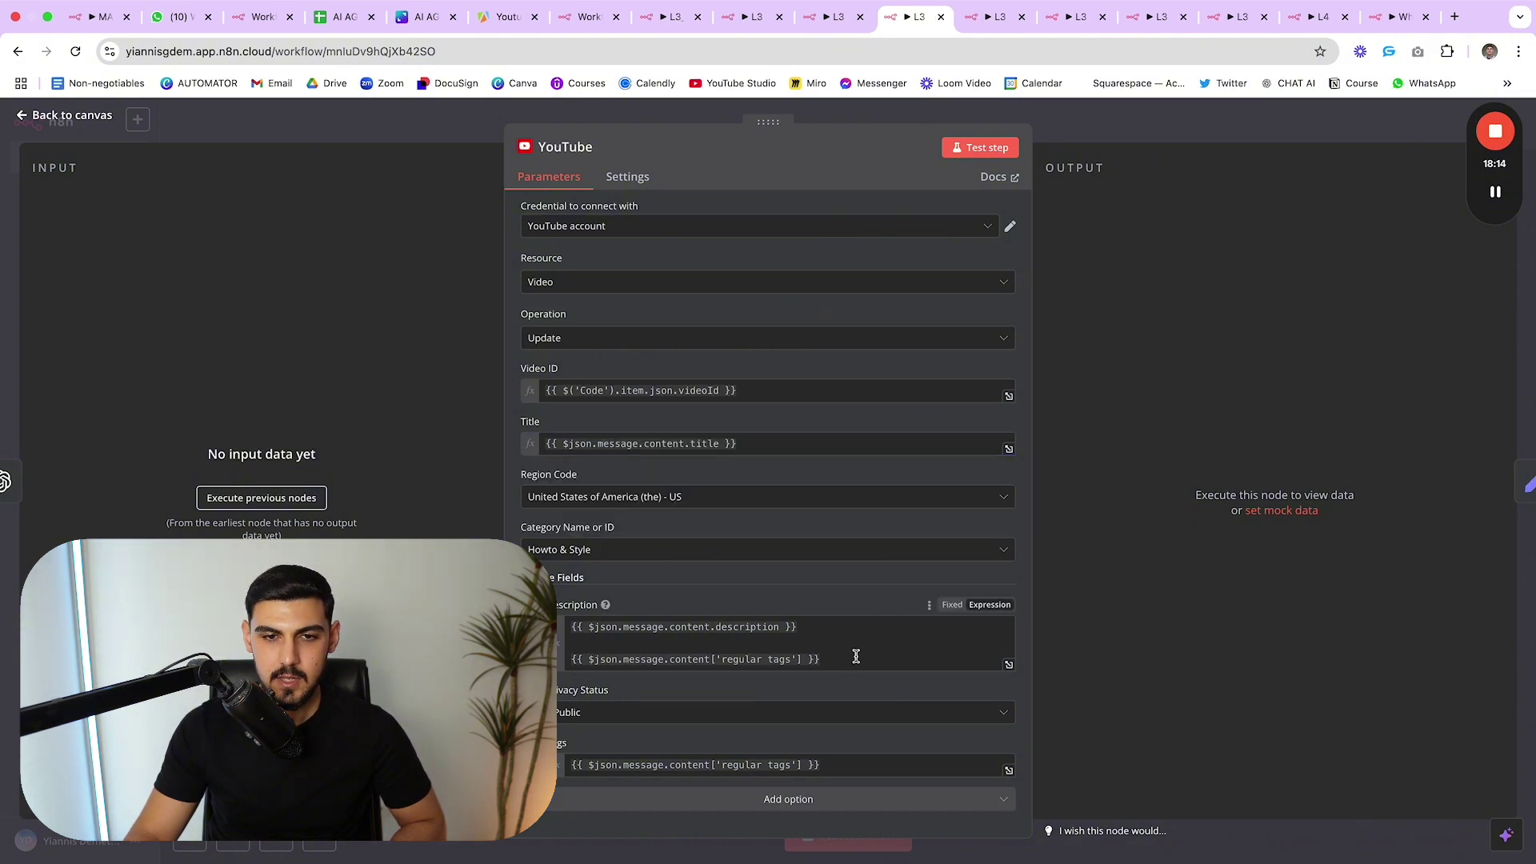
pyautogui.scroll(-1, 860, 664)
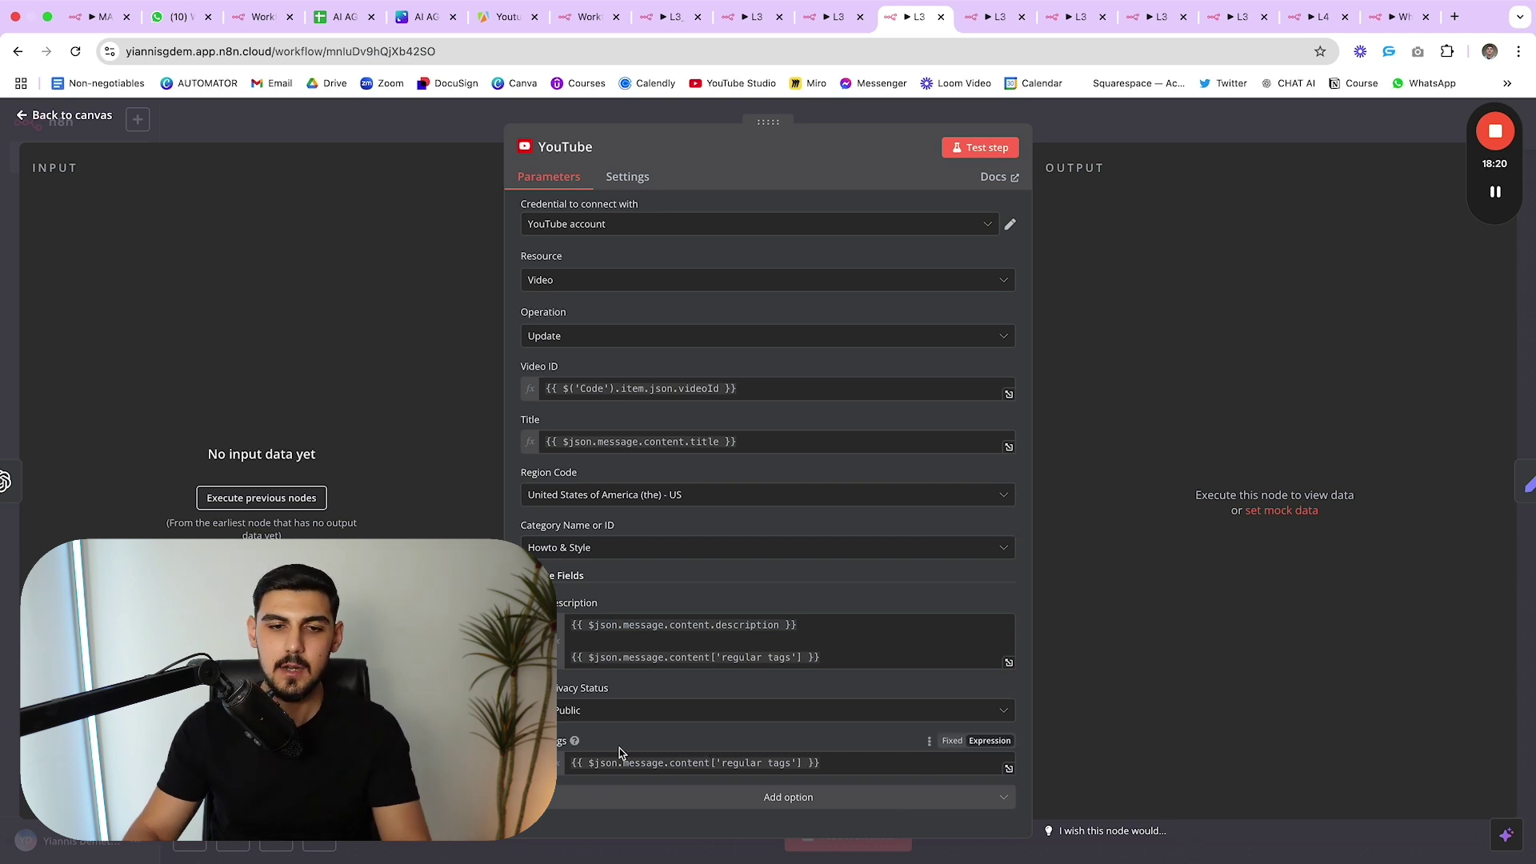
pyautogui.press('Escape')
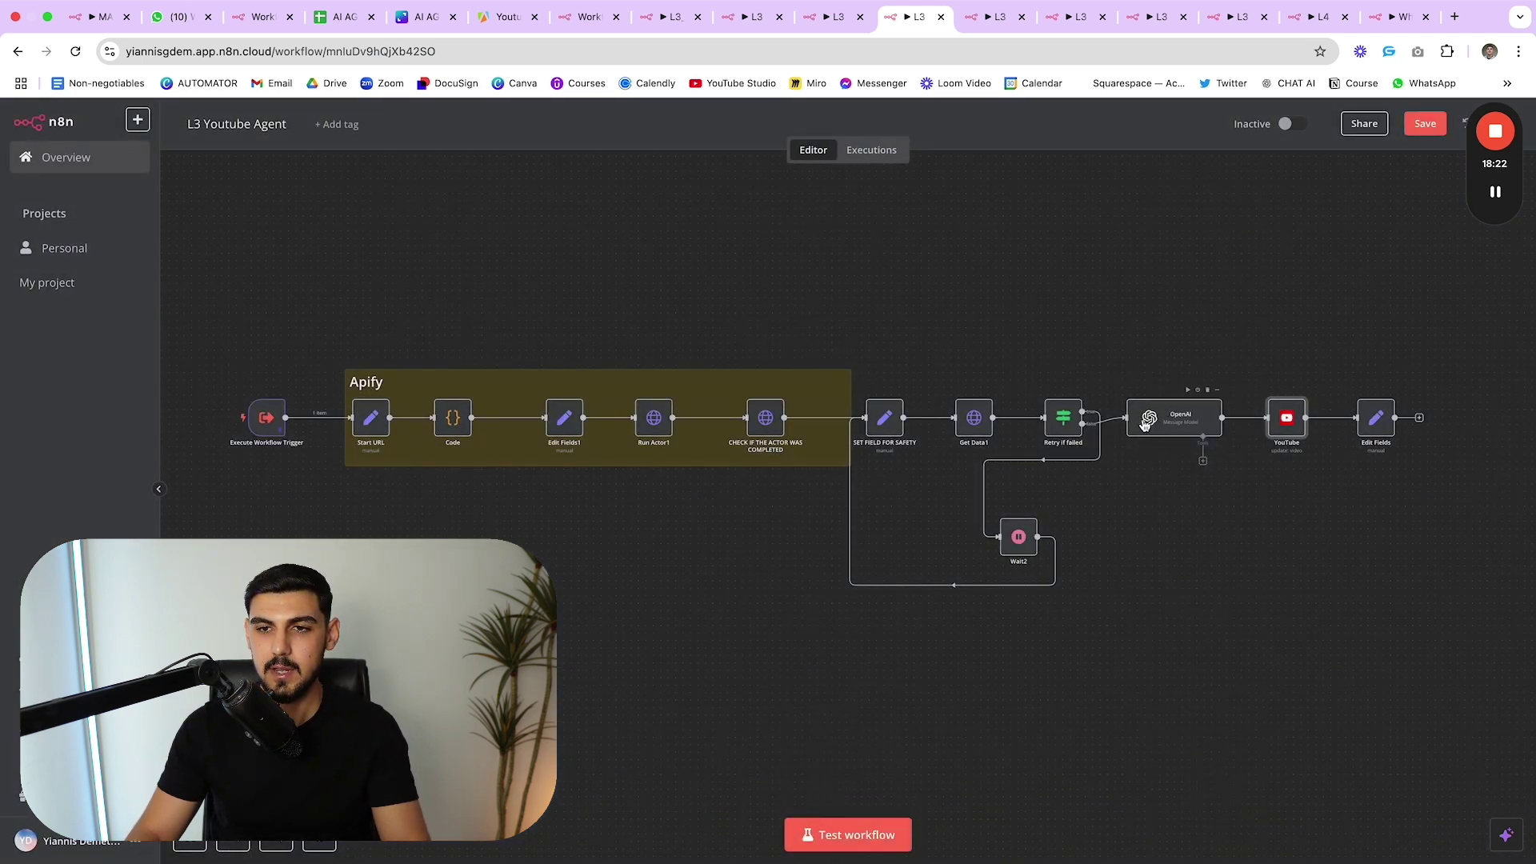
pyautogui.click(1374, 418)
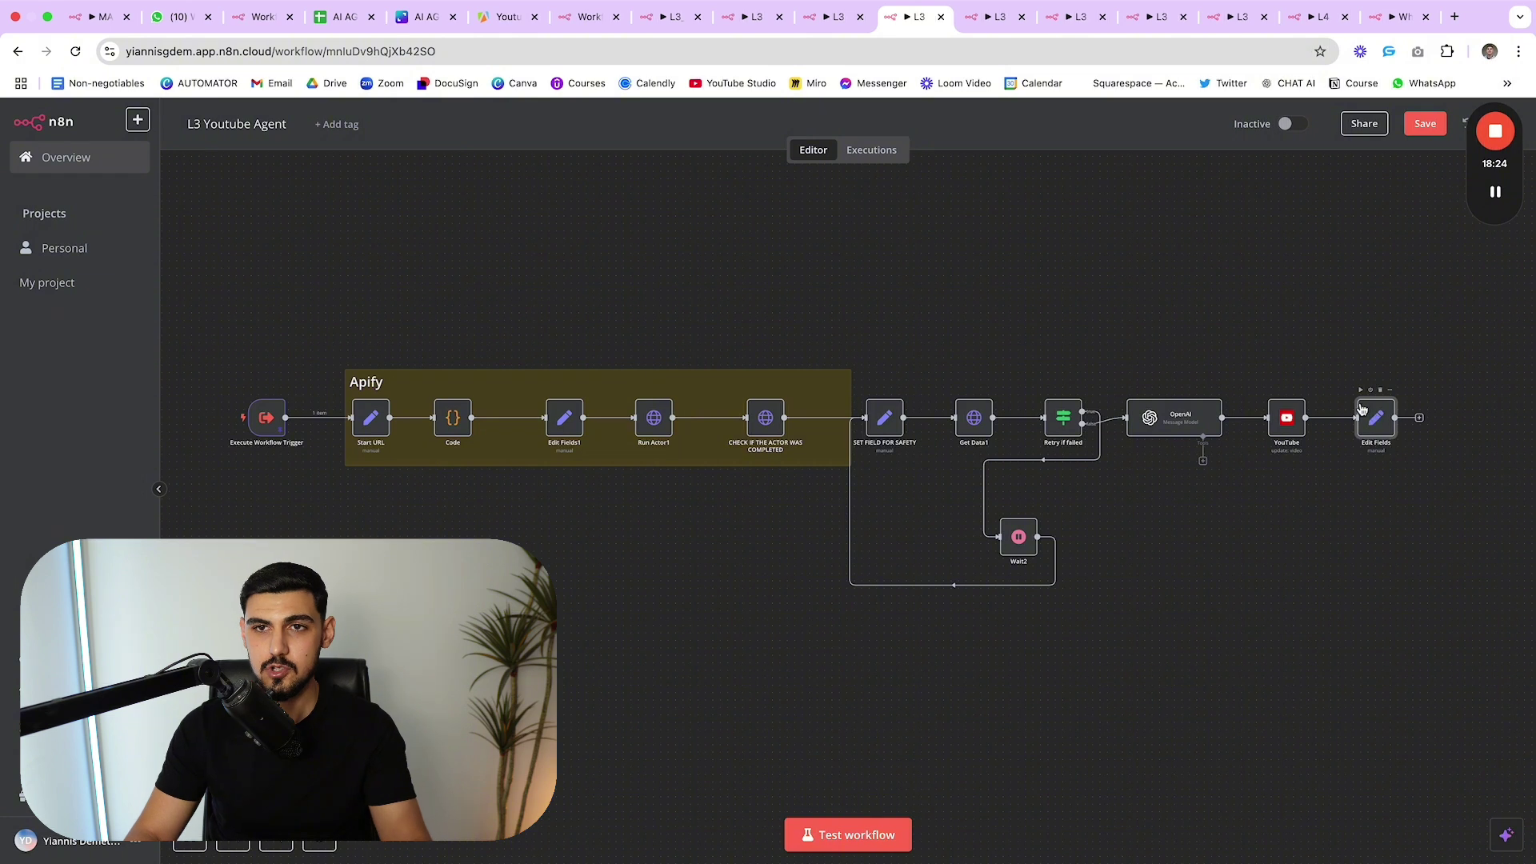
# - Switch to the L3 LinkedIn Poster workflow and choose LinkedIn account 2 as the LinkedIn node's credential
pyautogui.click(996, 17)
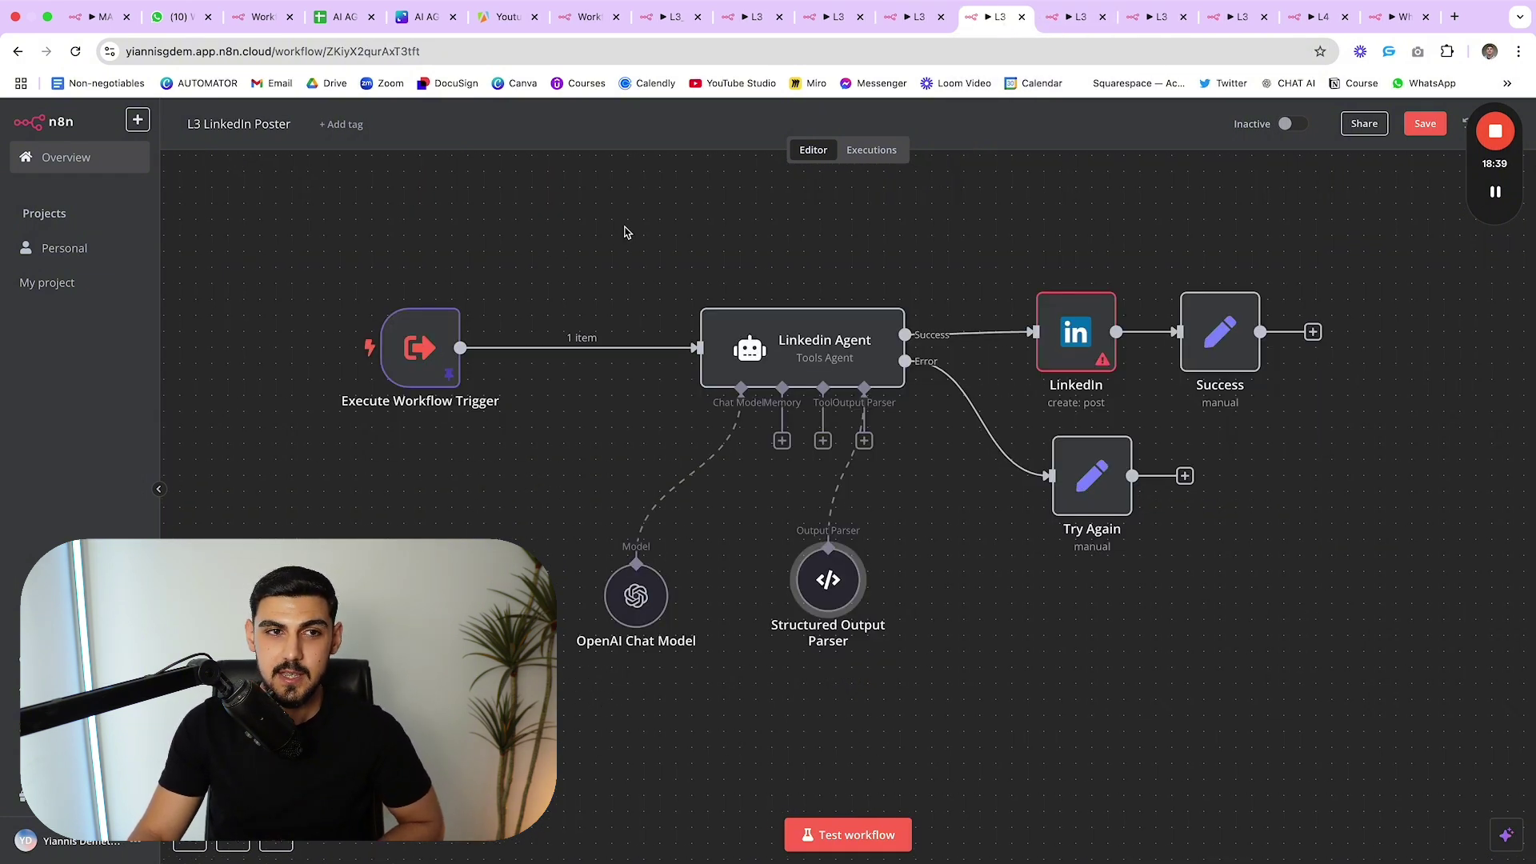
pyautogui.hscroll(1, 687, 251)
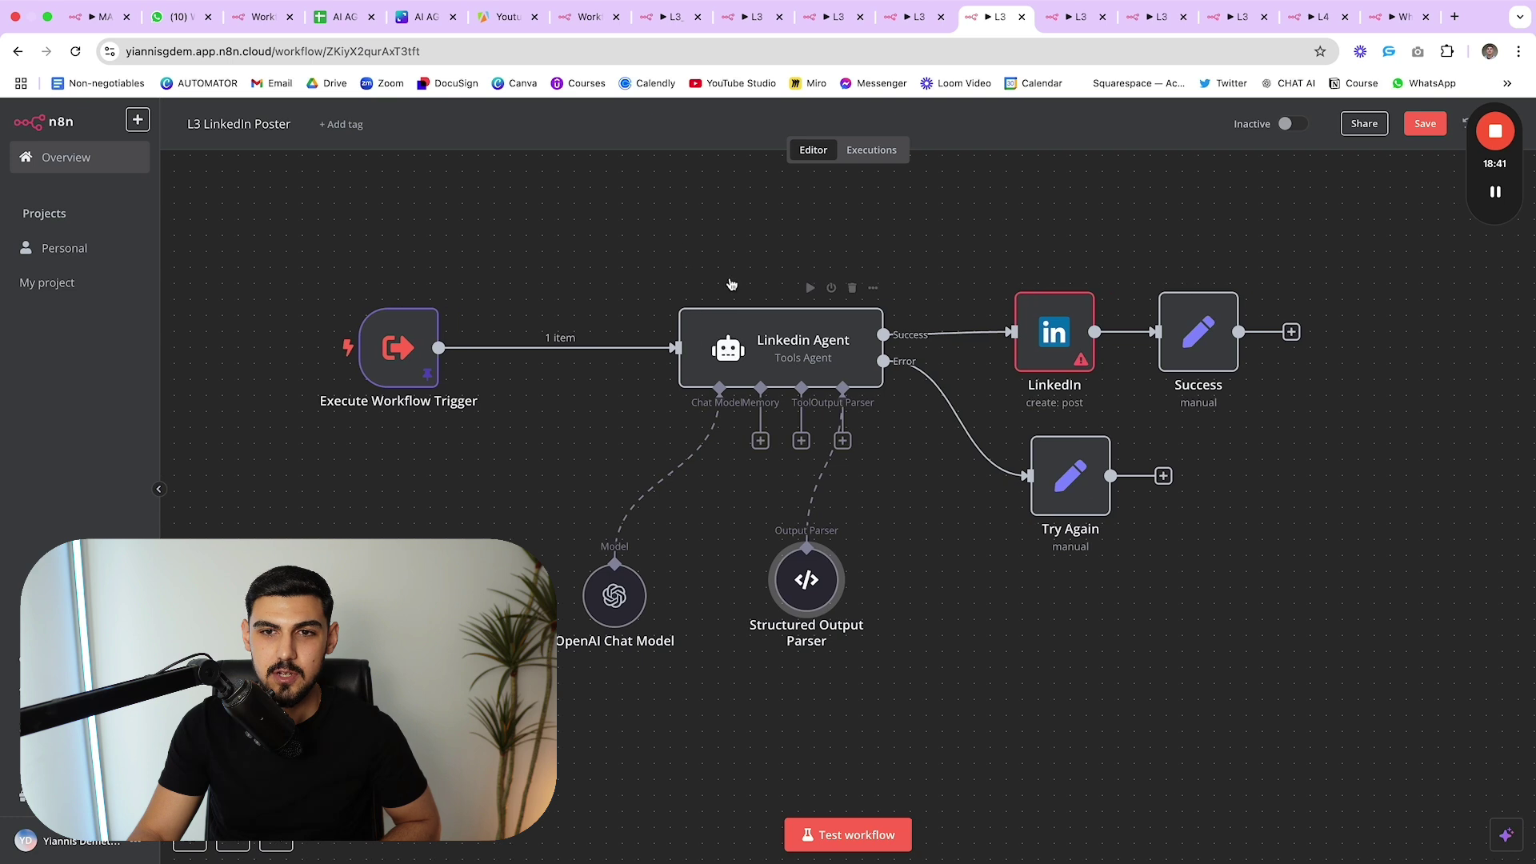
pyautogui.scroll(-1, 731, 285)
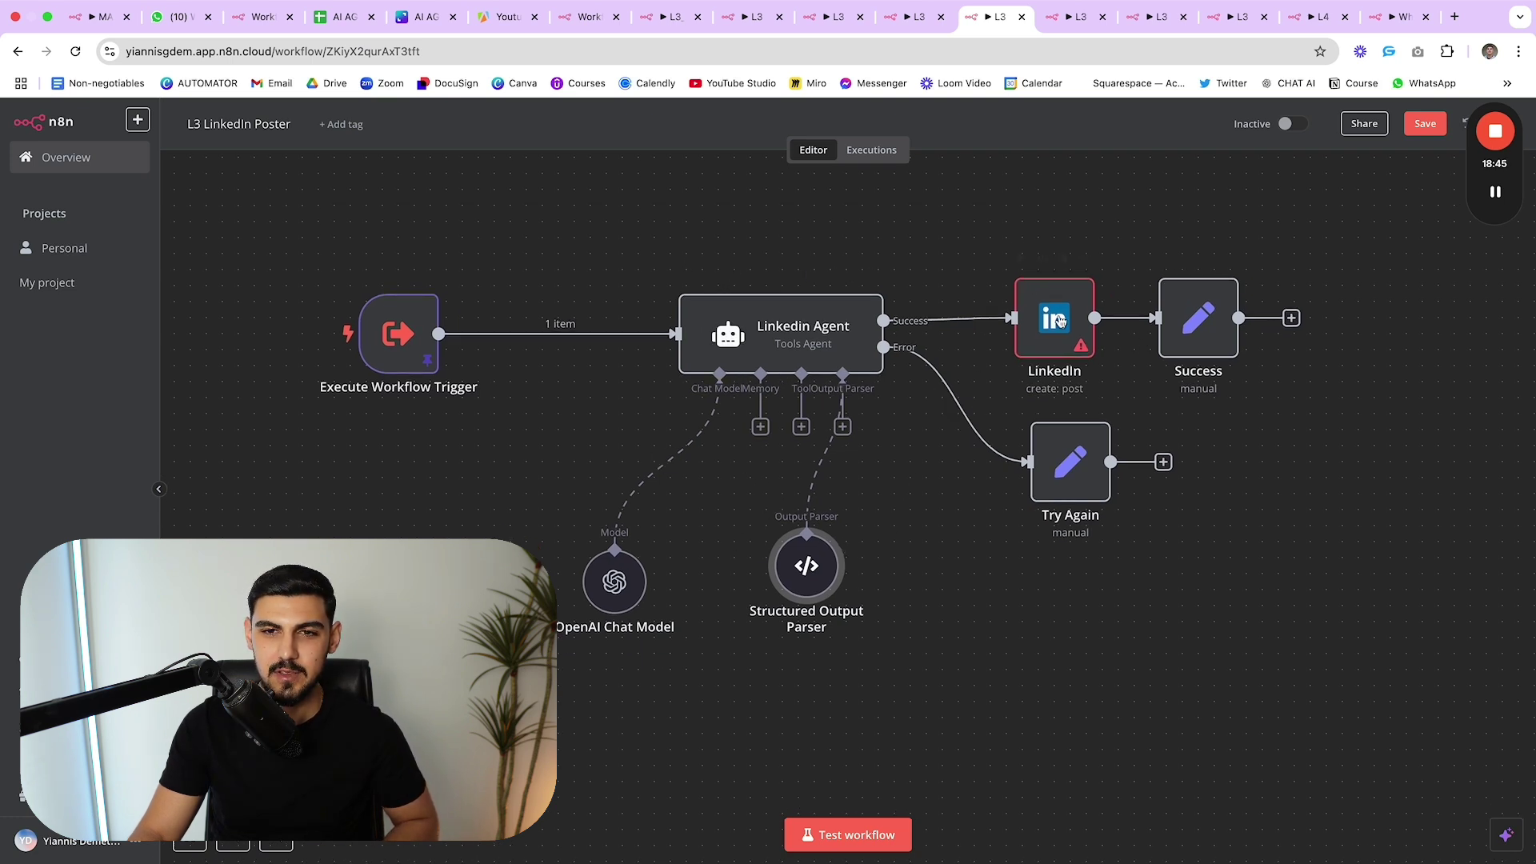
pyautogui.moveTo(1048, 340)
pyautogui.mouseDown()
pyautogui.moveTo(1044, 298)
pyautogui.moveTo(1042, 320)
pyautogui.mouseUp()
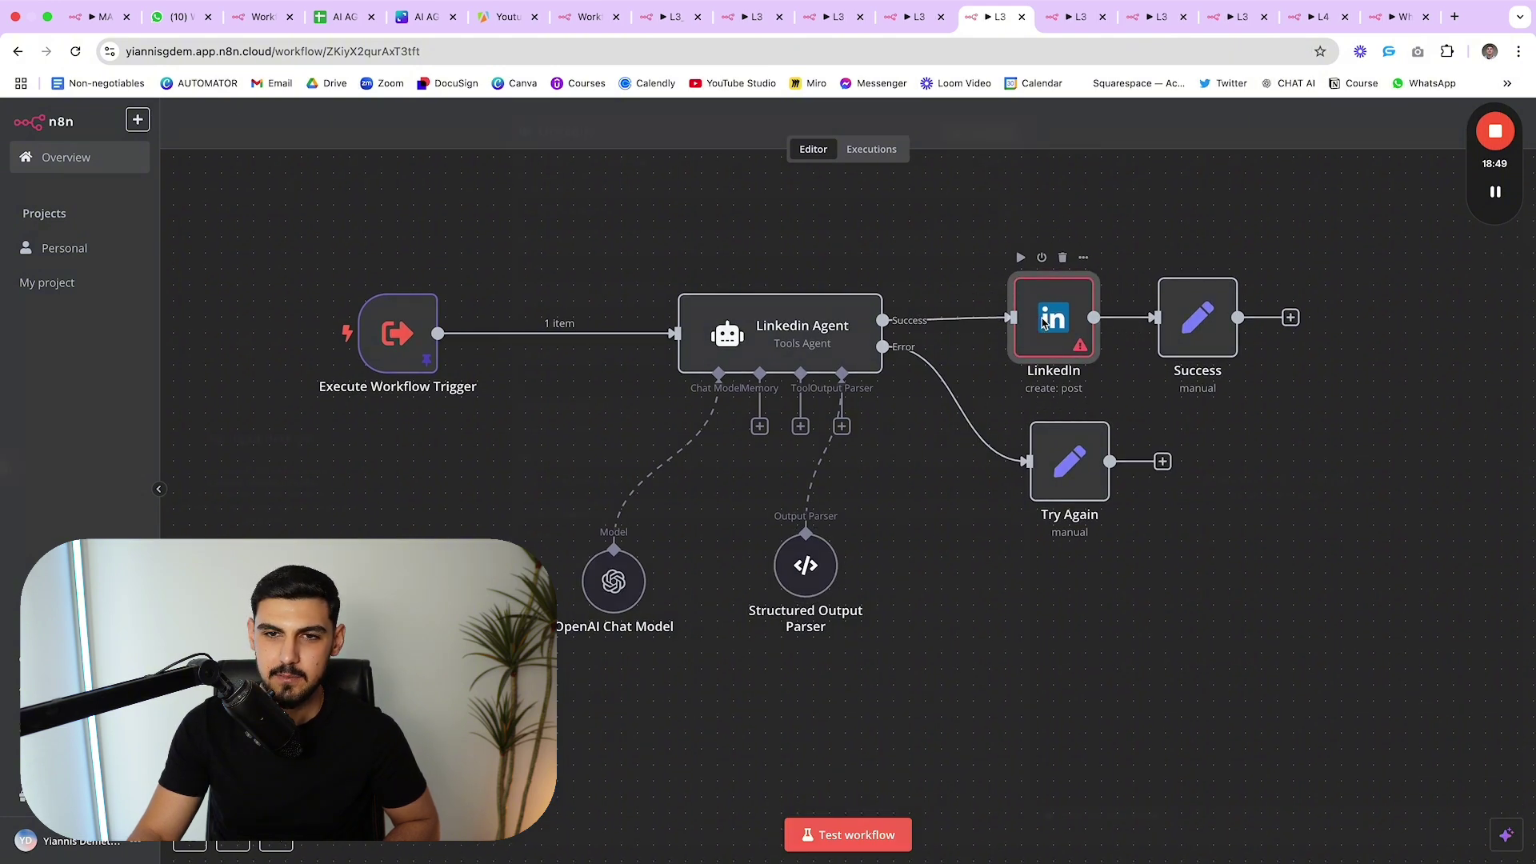
pyautogui.doubleClick(1042, 320)
pyautogui.click(641, 227)
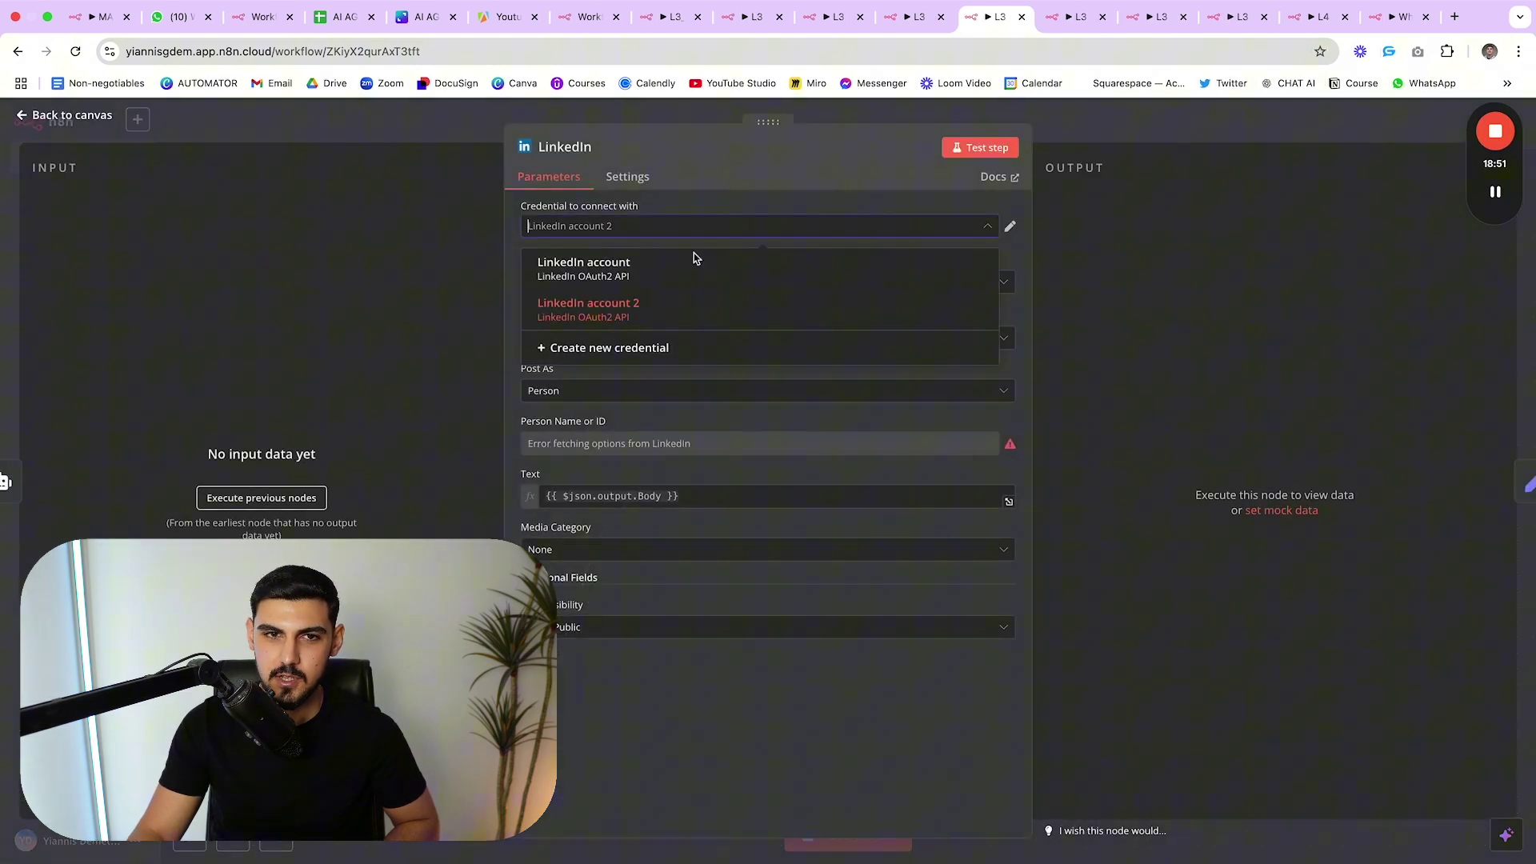
pyautogui.click(675, 304)
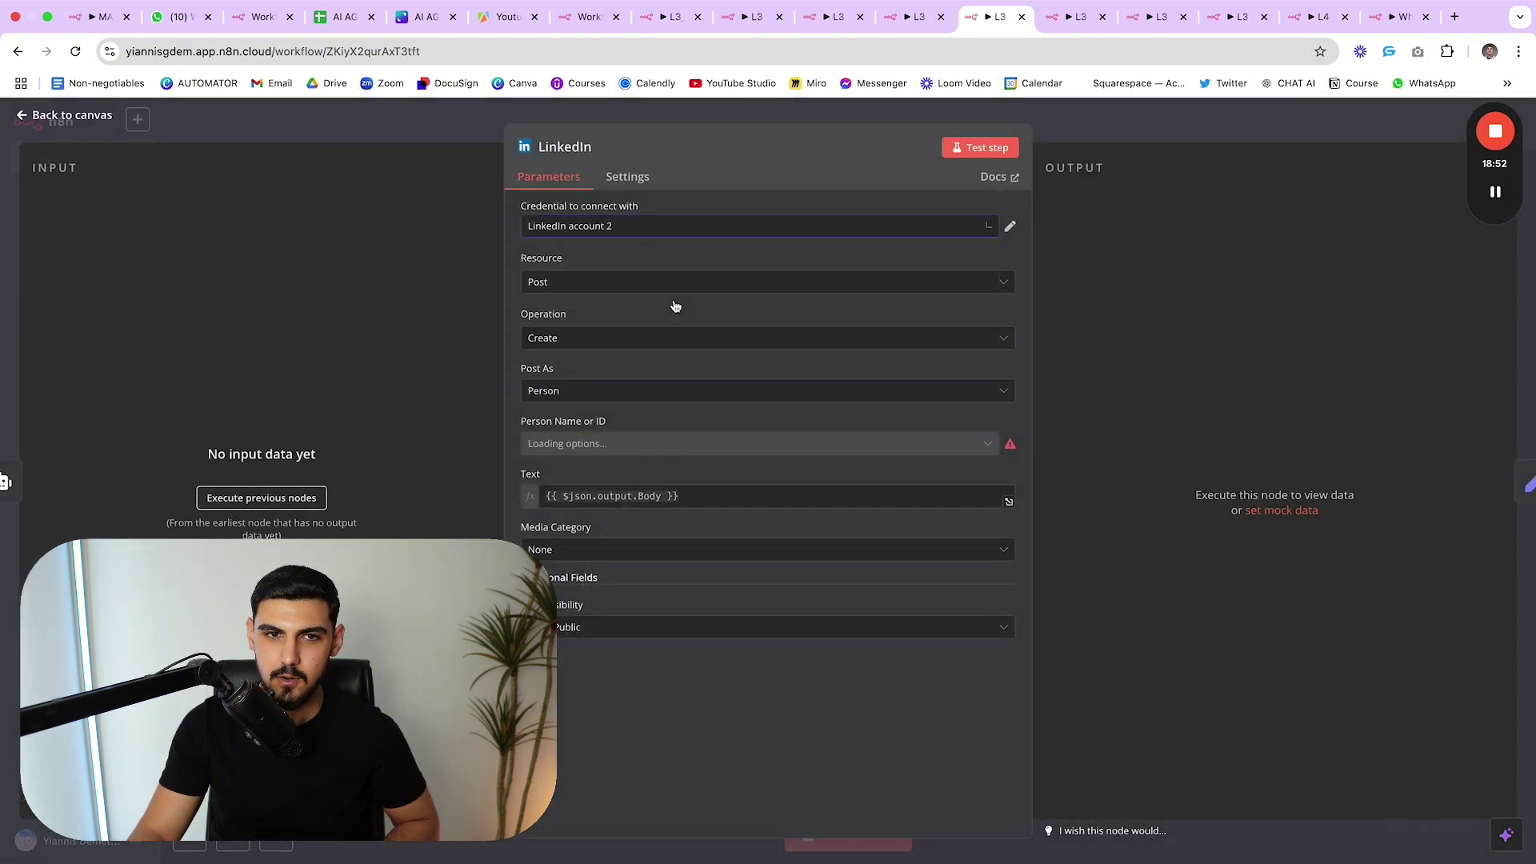
pyautogui.click(1175, 130)
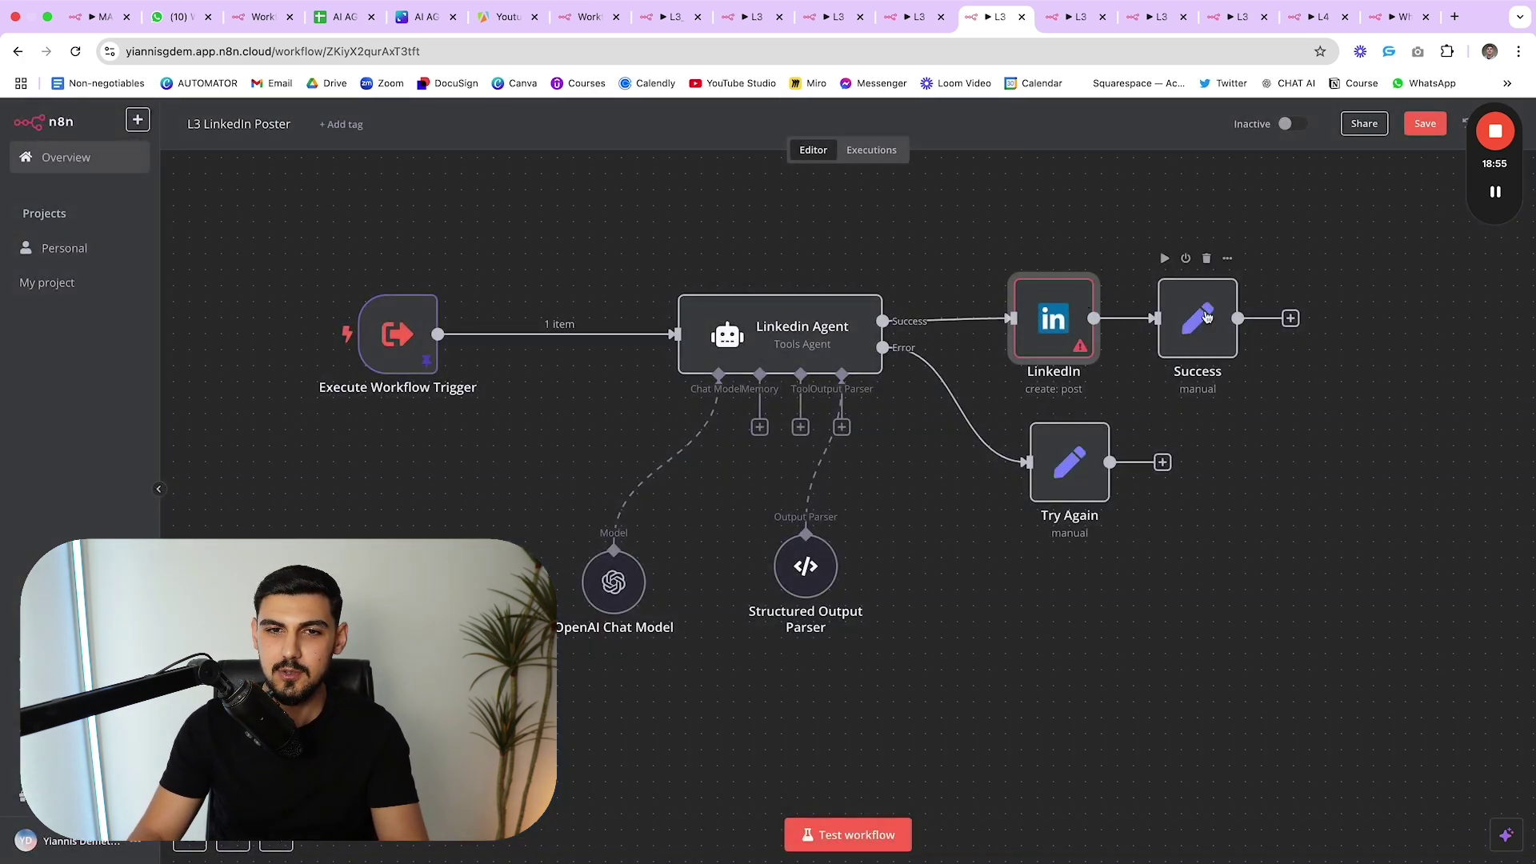
# - Shift the Success node slightly away from the LinkedIn node and examine the Linkedin Agent's full system message
pyautogui.moveTo(1203, 318); pyautogui.dragTo(1219, 318)
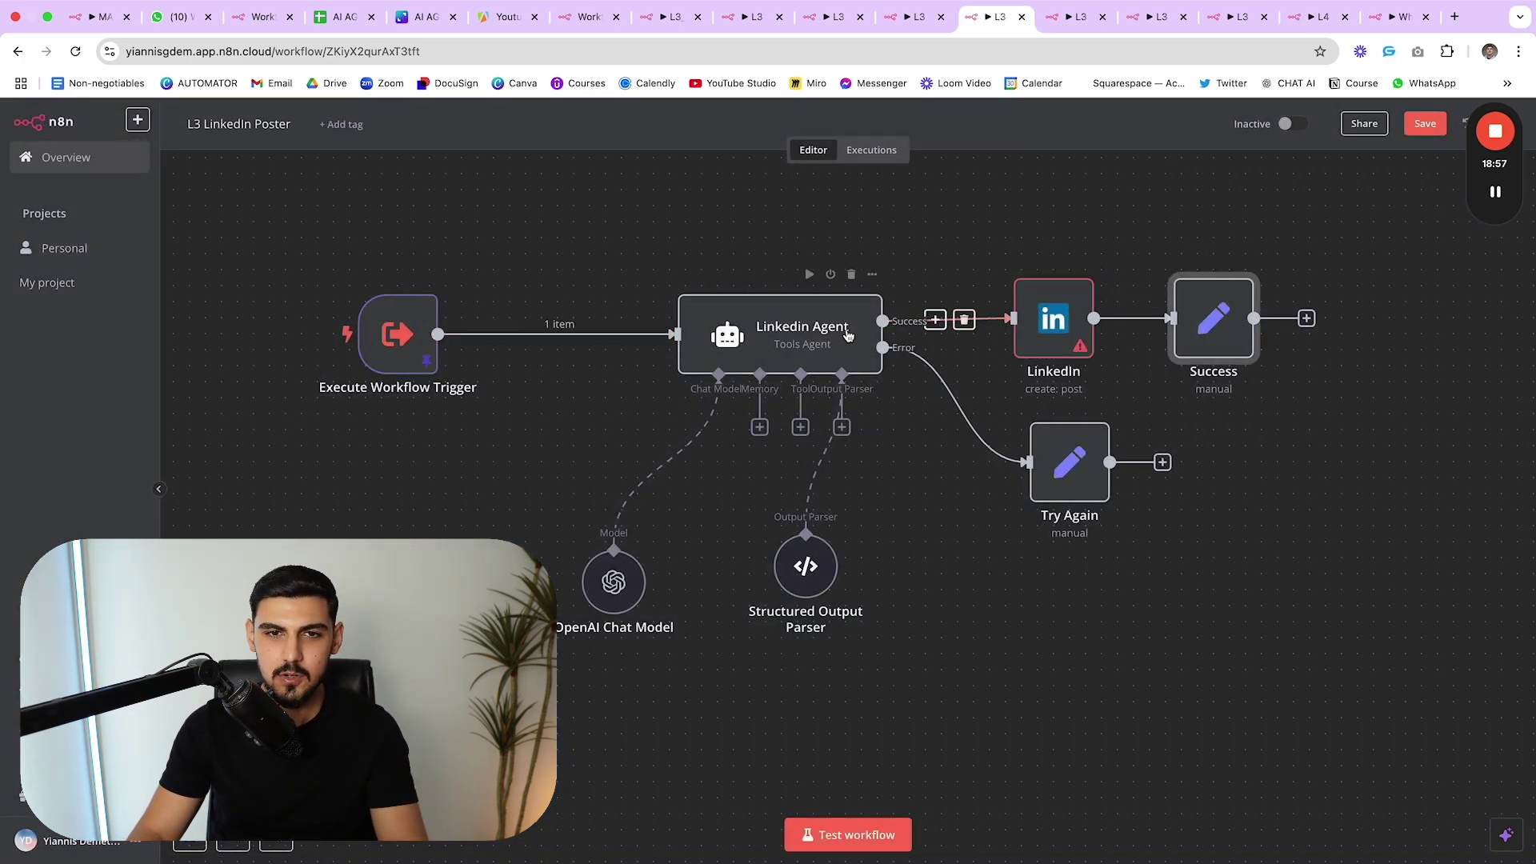
pyautogui.doubleClick(768, 351)
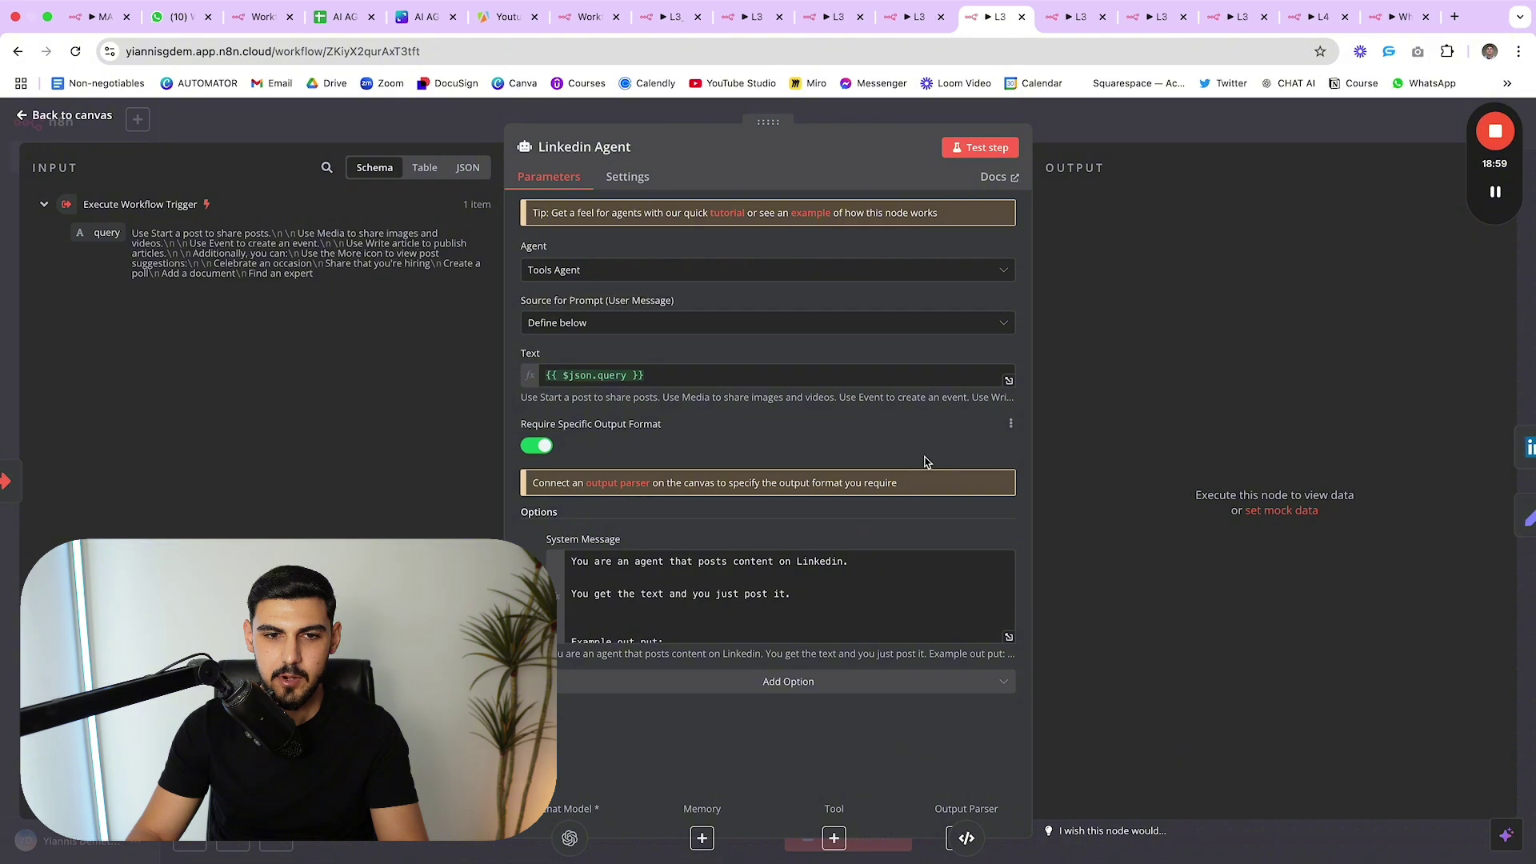
pyautogui.click(1008, 637)
pyautogui.moveTo(472, 472); pyautogui.dragTo(345, 229)
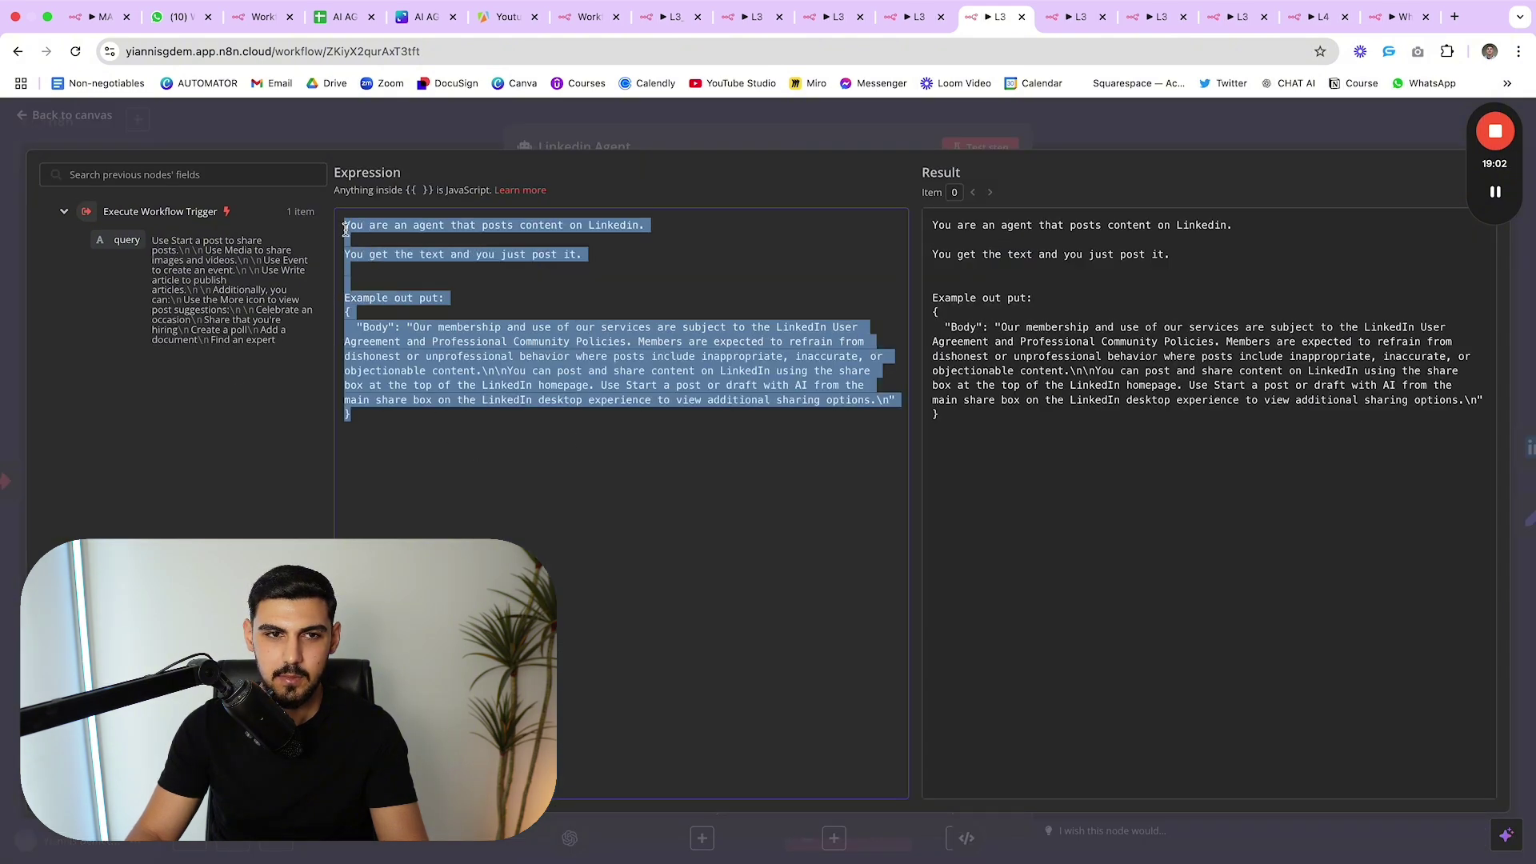
pyautogui.click(449, 315)
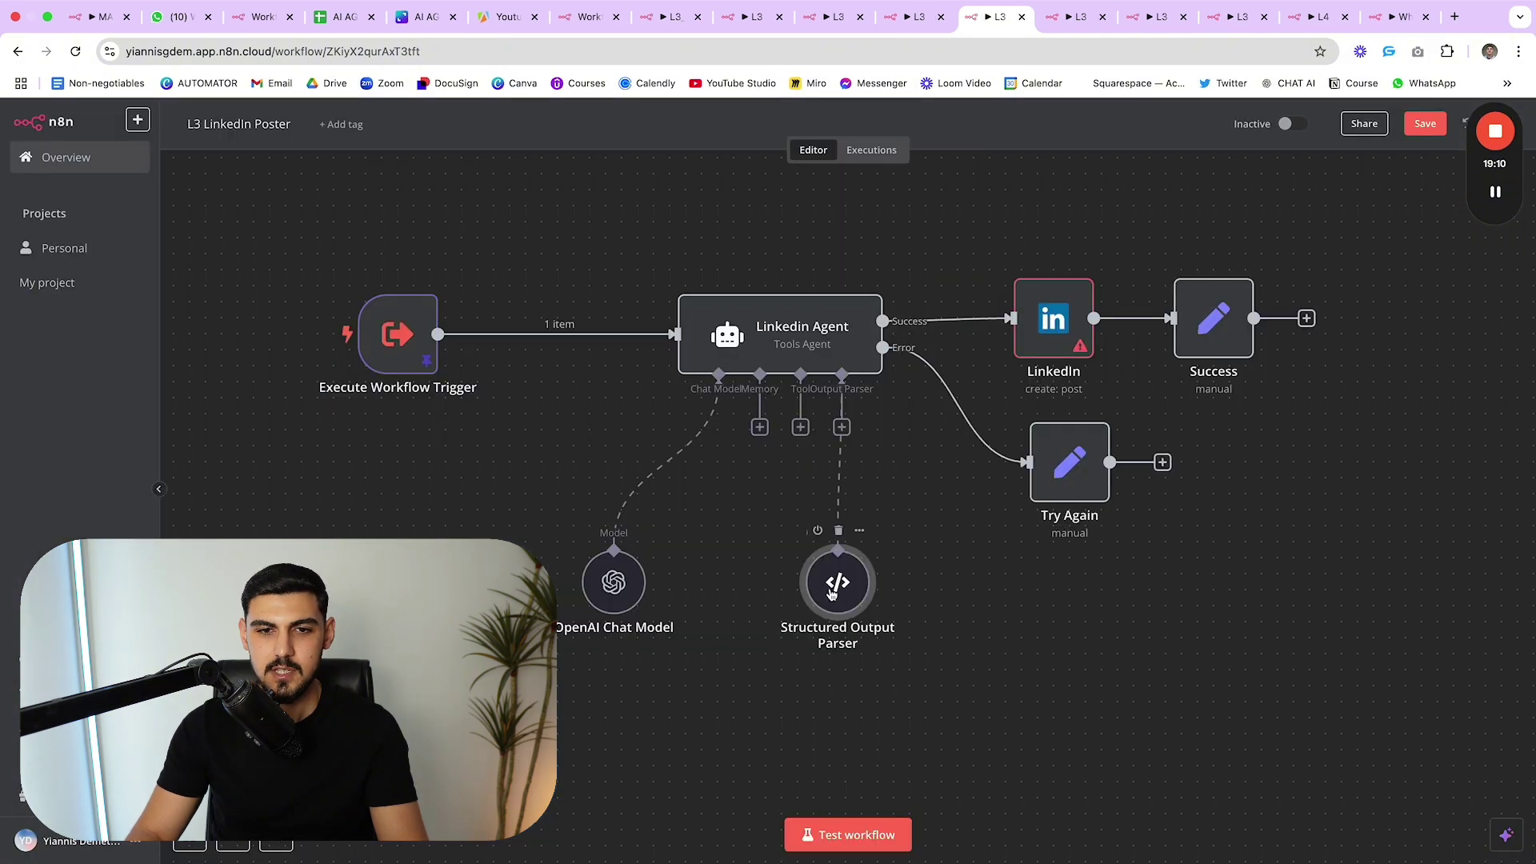
# - Examine the Structured Output Parser's schema type and JSON example, and reposition the node slightly beneath the Linkedin Agent
pyautogui.doubleClick(828, 596)
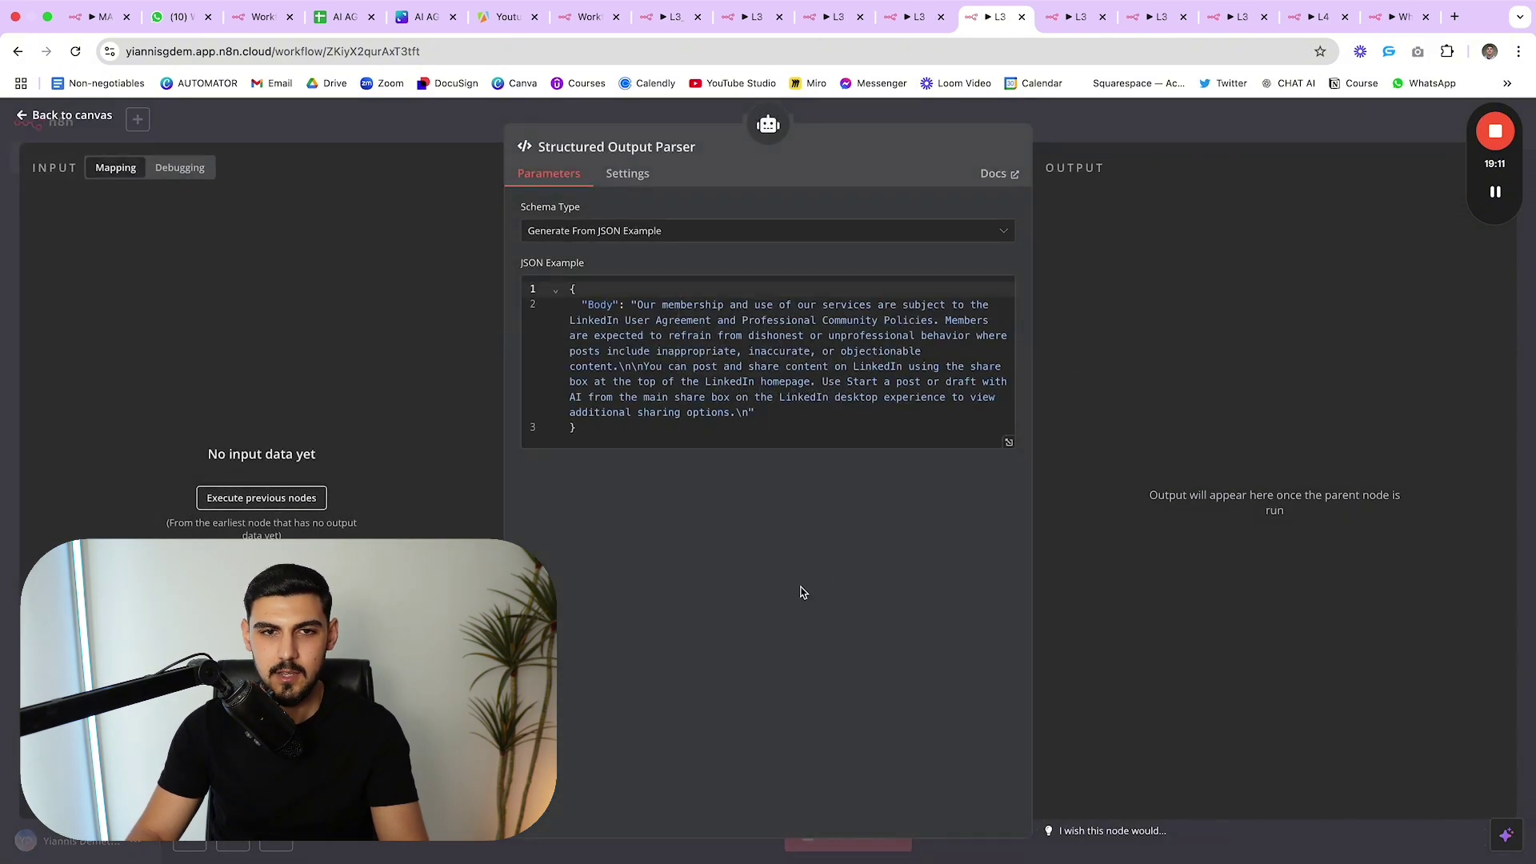
pyautogui.press('Escape')
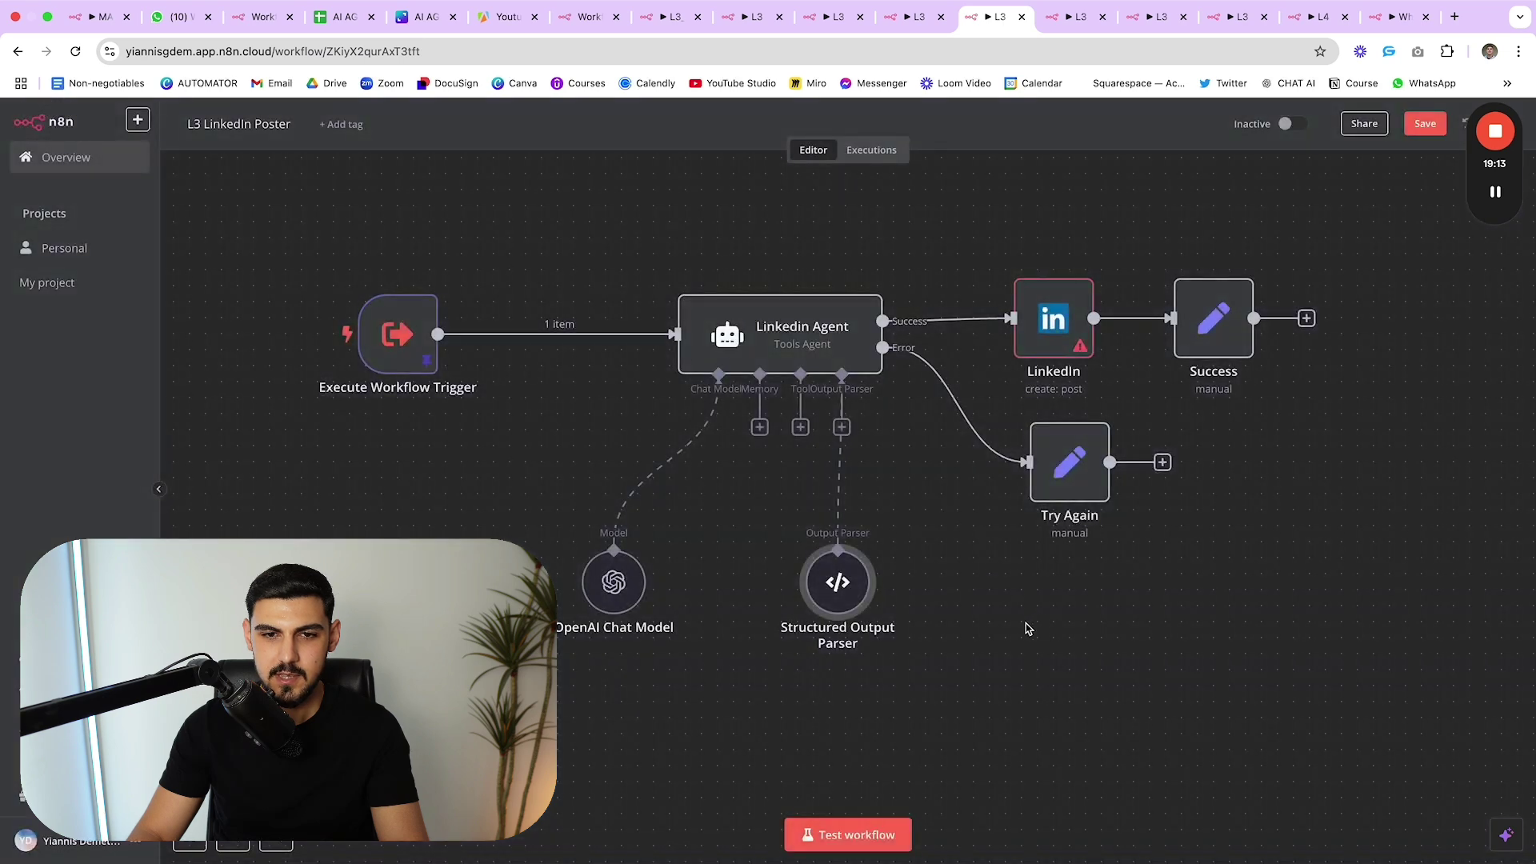
pyautogui.moveTo(863, 585); pyautogui.dragTo(835, 567)
pyautogui.doubleClick(836, 569)
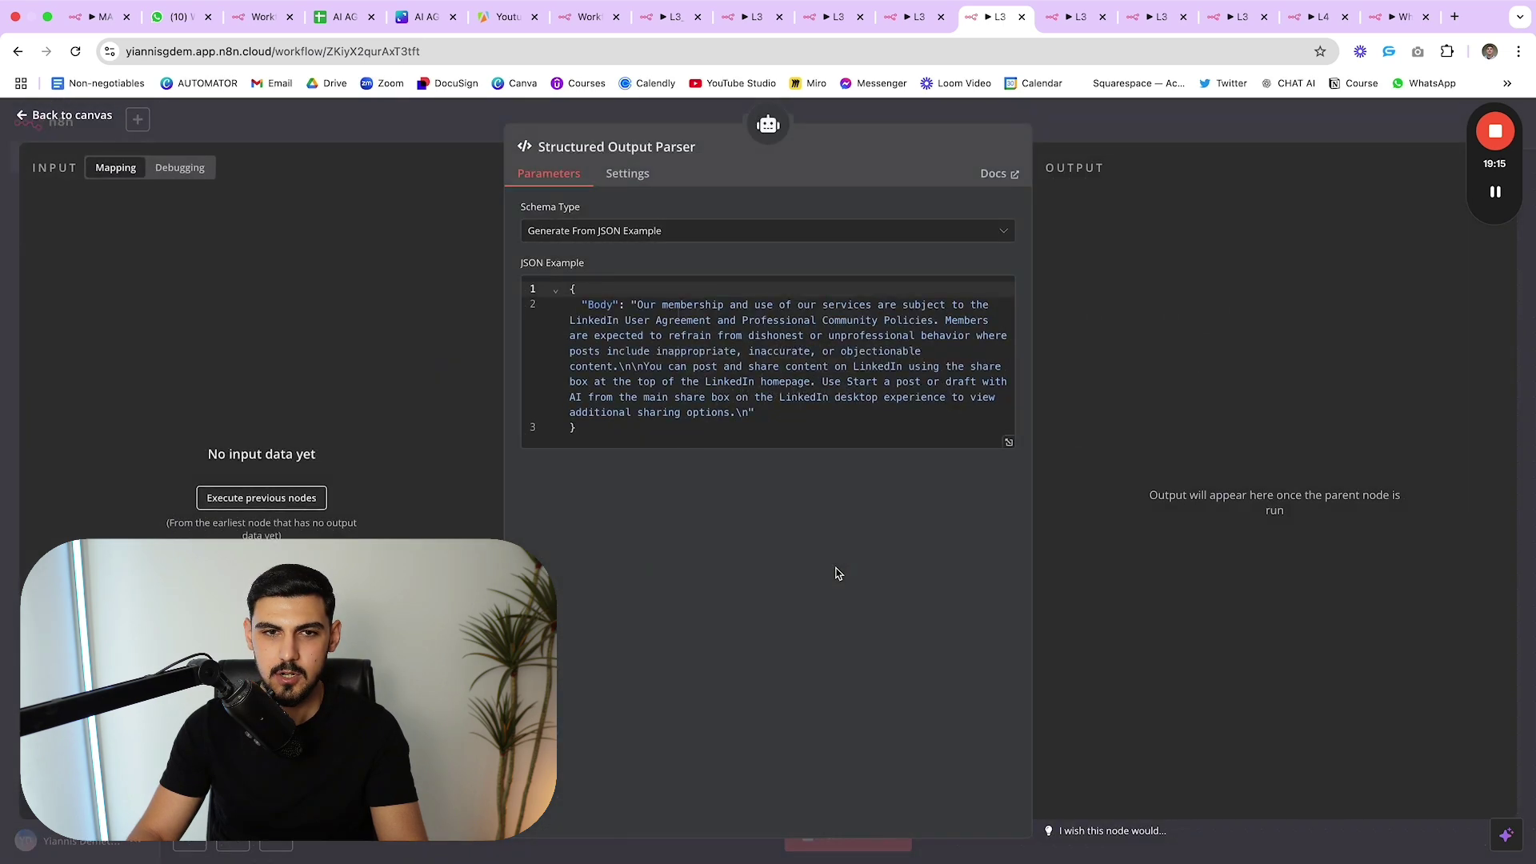
pyautogui.press('Escape')
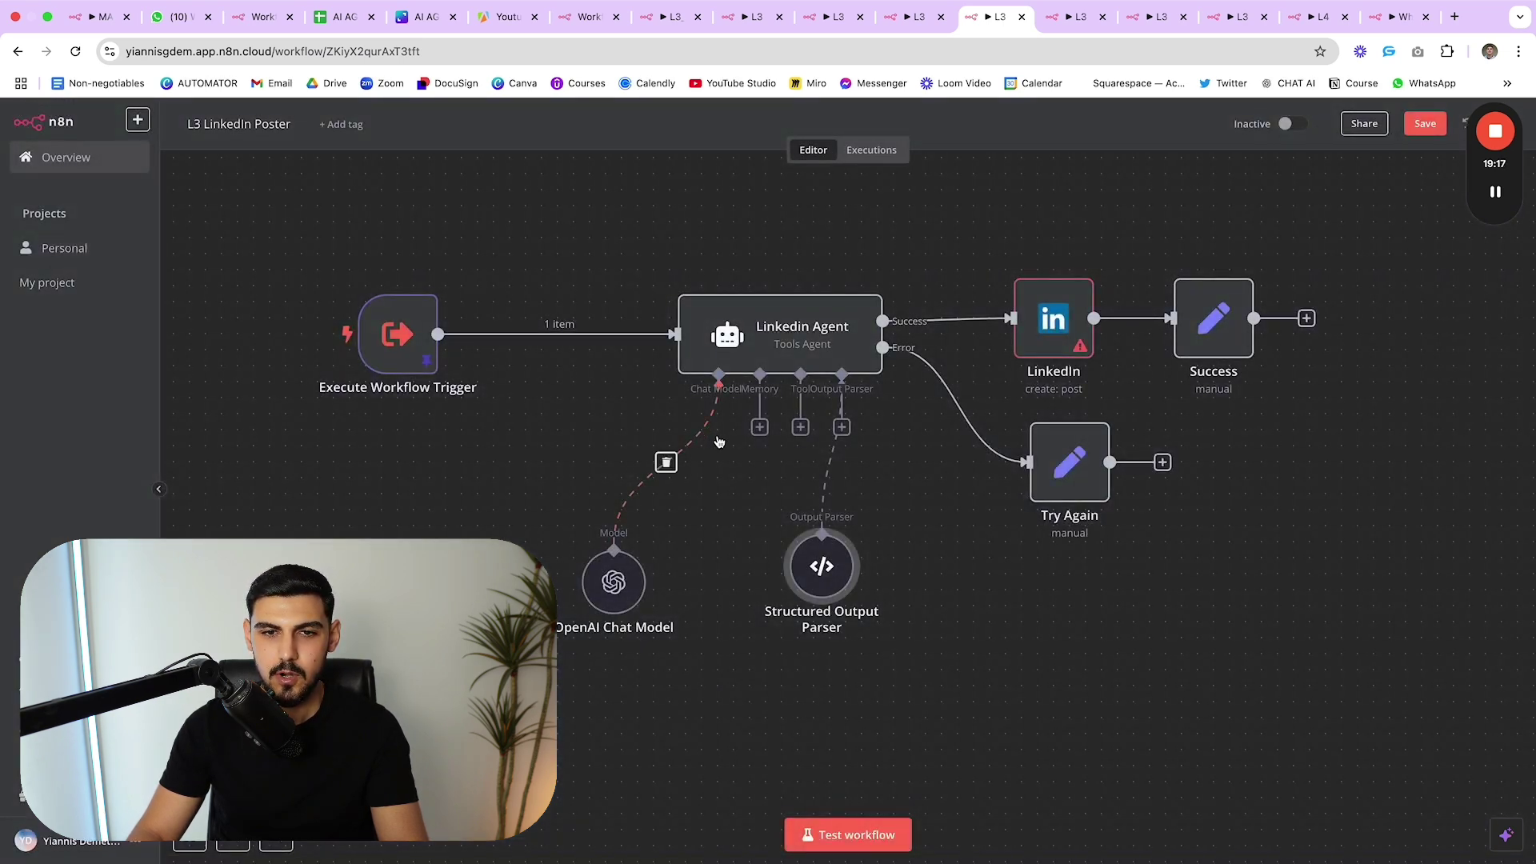
pyautogui.doubleClick(813, 565)
pyautogui.press('Escape')
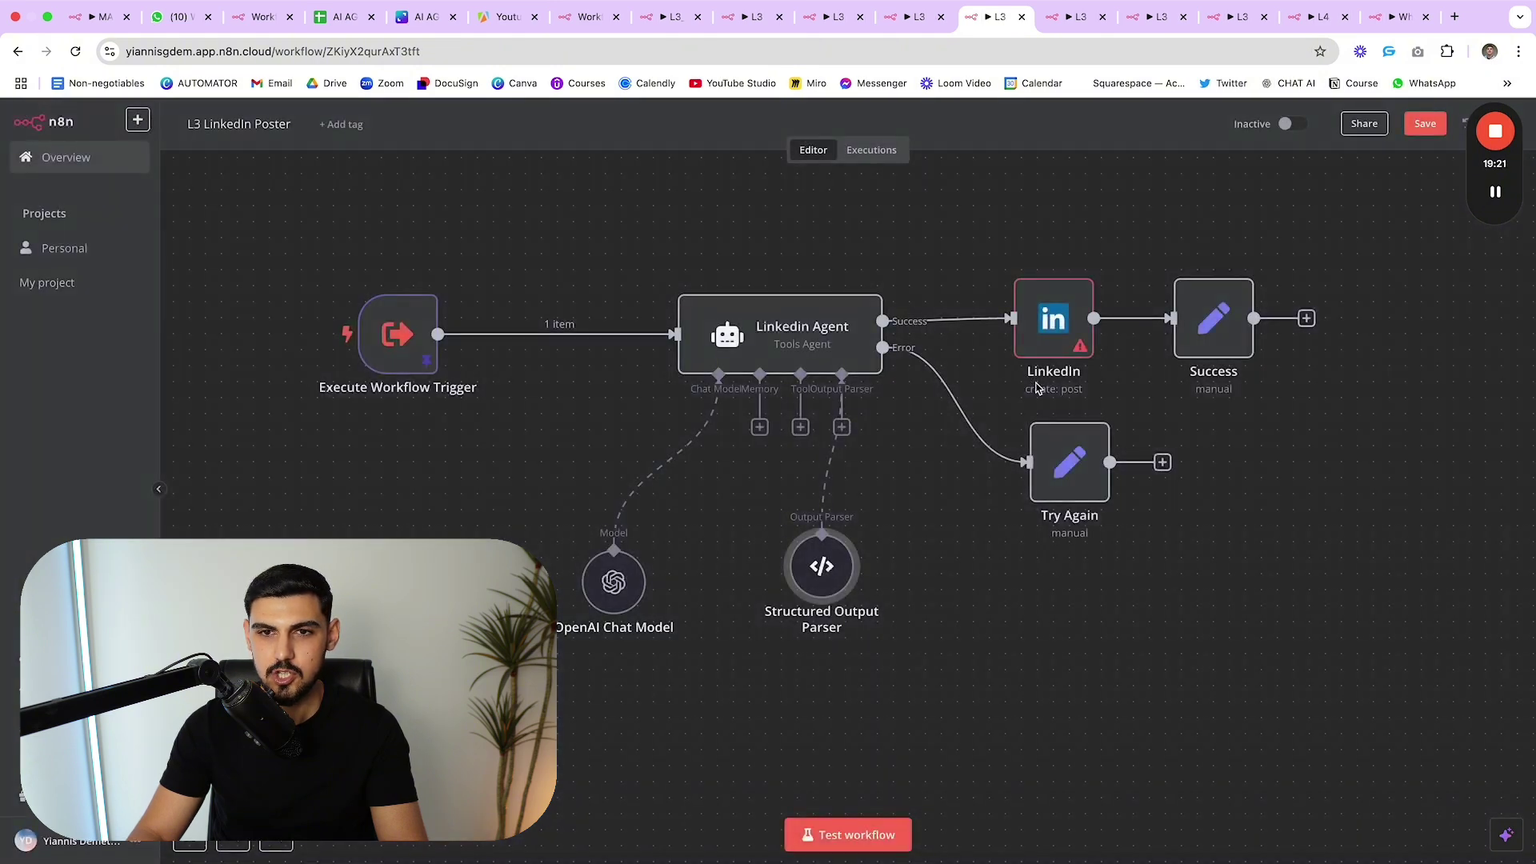
# - Examine the LinkedIn node's Operation, Post As and Text settings, and align the Try Again node directly beneath the LinkedIn node
pyautogui.doubleClick(1056, 342)
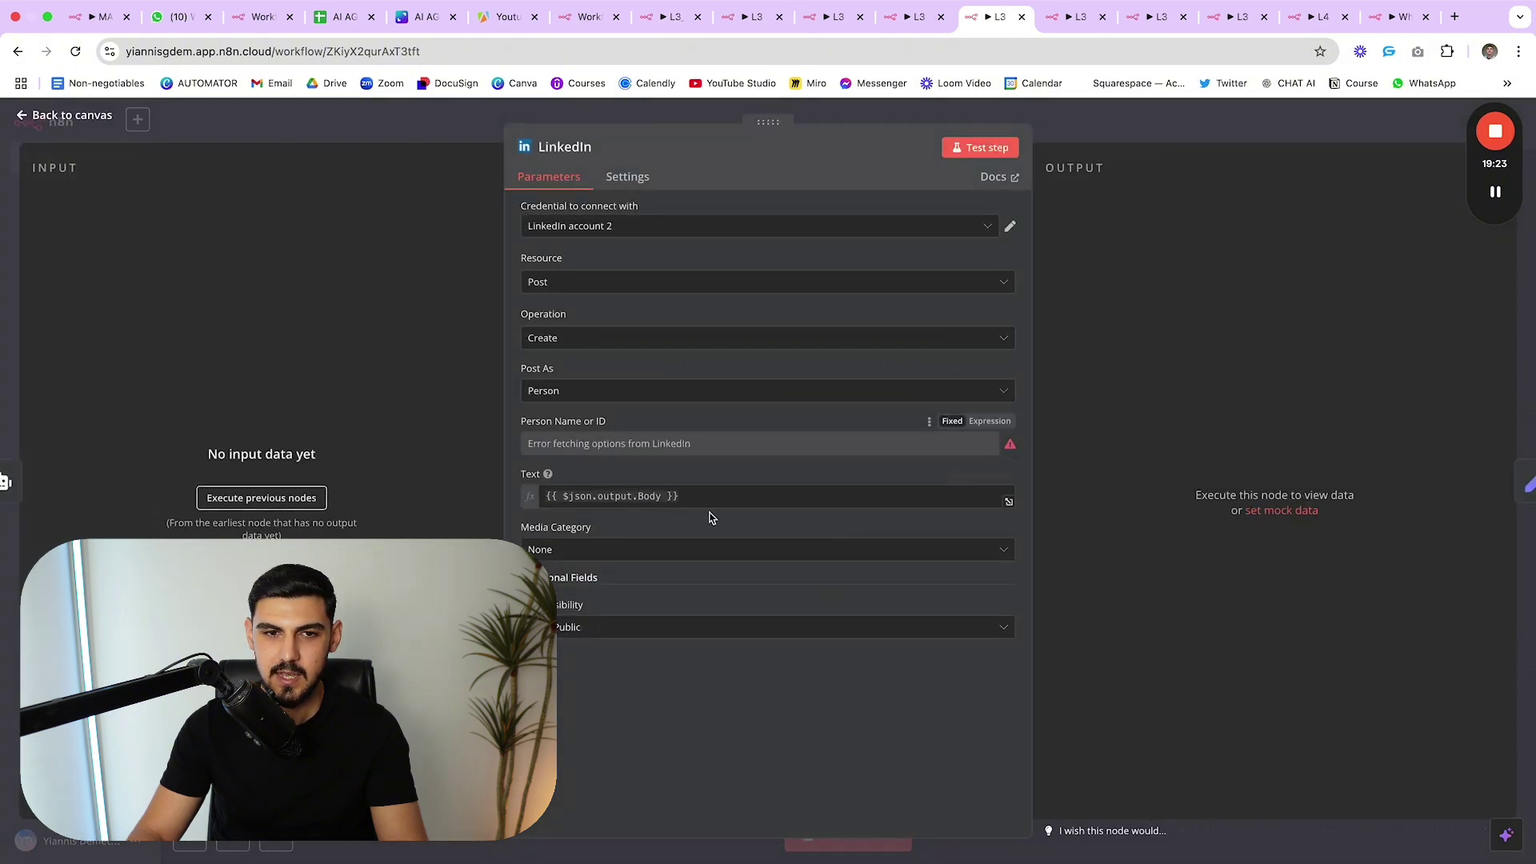
pyautogui.tripleClick(728, 504)
pyautogui.click(636, 484)
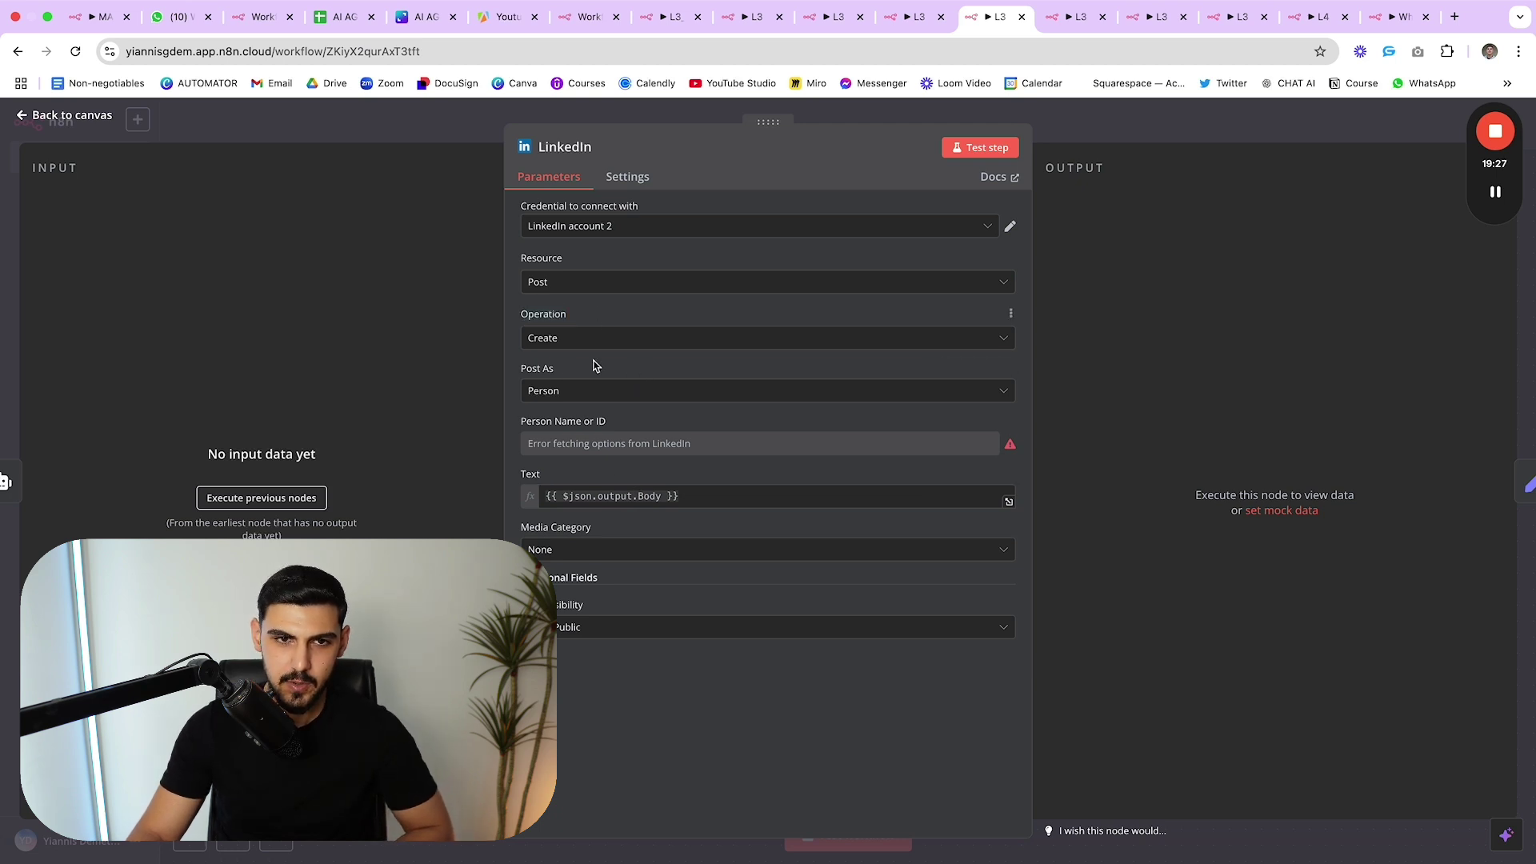
pyautogui.moveTo(596, 367); pyautogui.dragTo(524, 370)
pyautogui.click(648, 376)
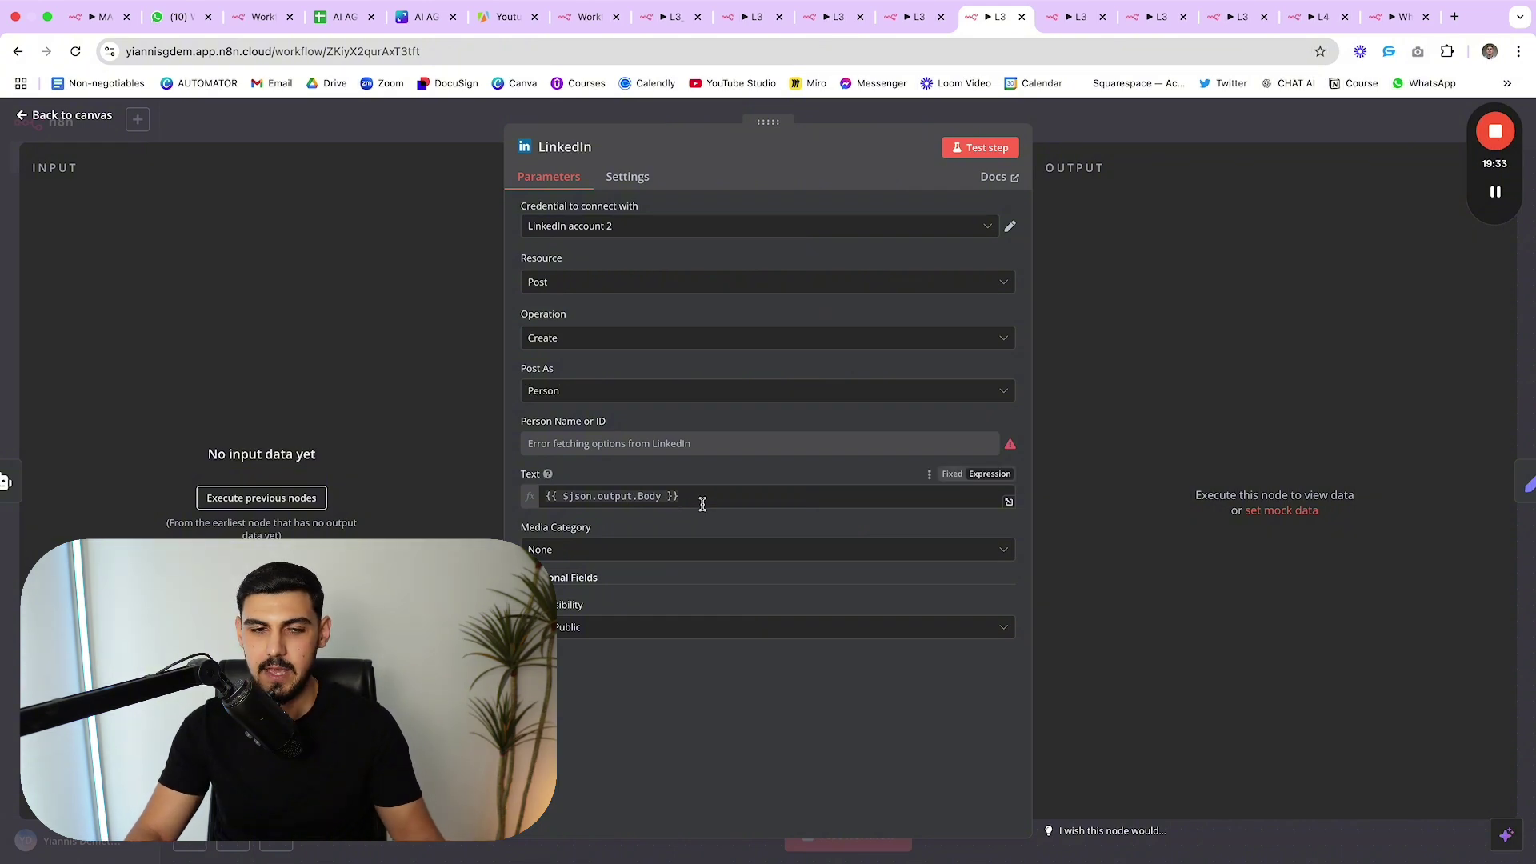
pyautogui.press('Escape')
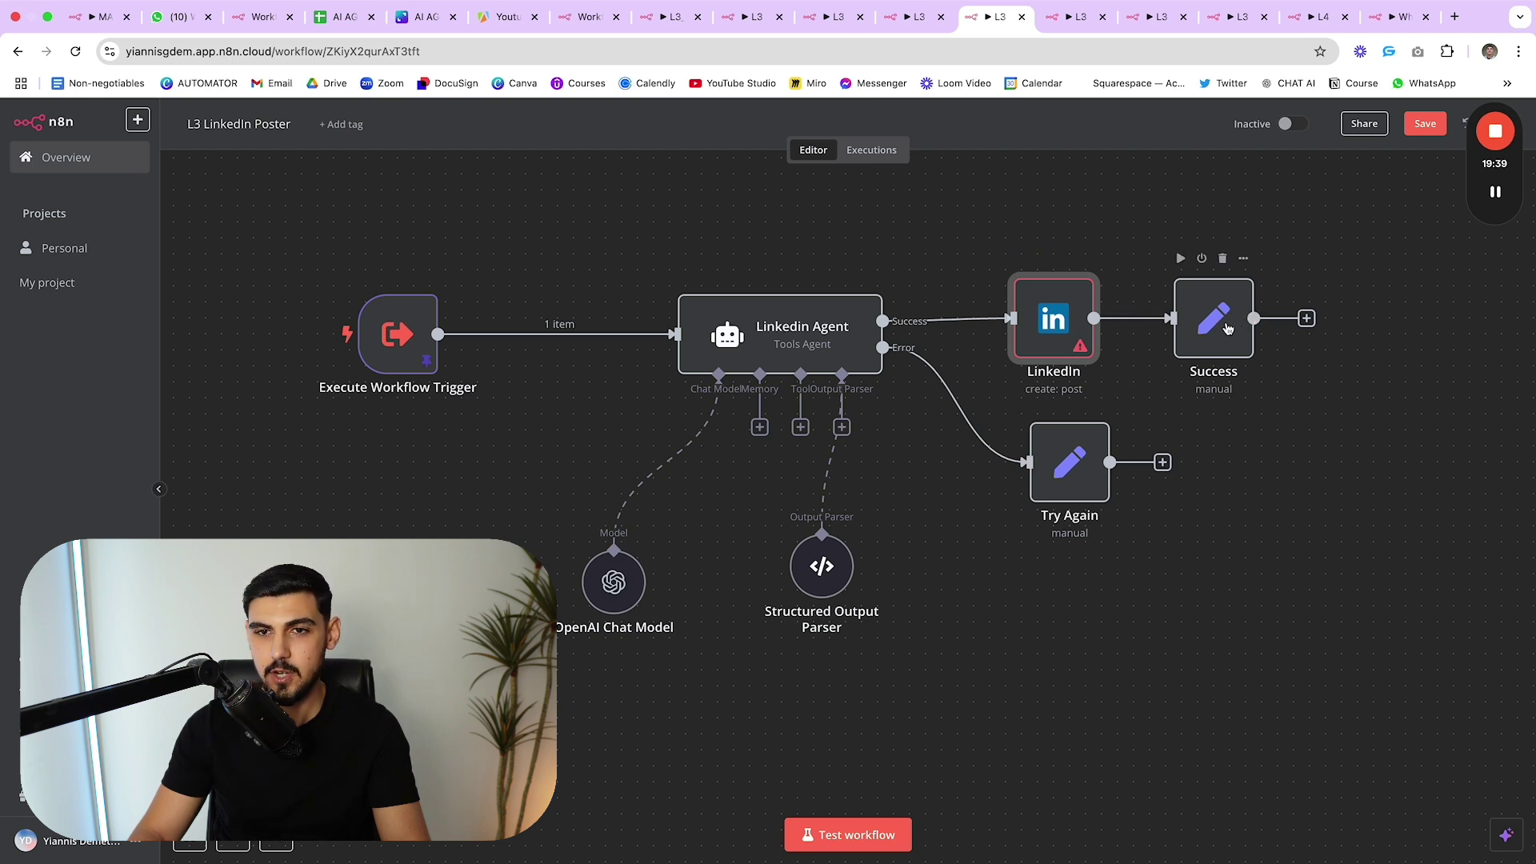
pyautogui.moveTo(1077, 482); pyautogui.dragTo(1060, 498)
# - Switch to the L3 General Research Agent workflow and arrange the OpenAI Chat Model, Wikipedia, SerpAPI, Hacker News and Perplexity ai nodes beneath the Research Agent
pyautogui.hotkey('ctrl', 'Tab')
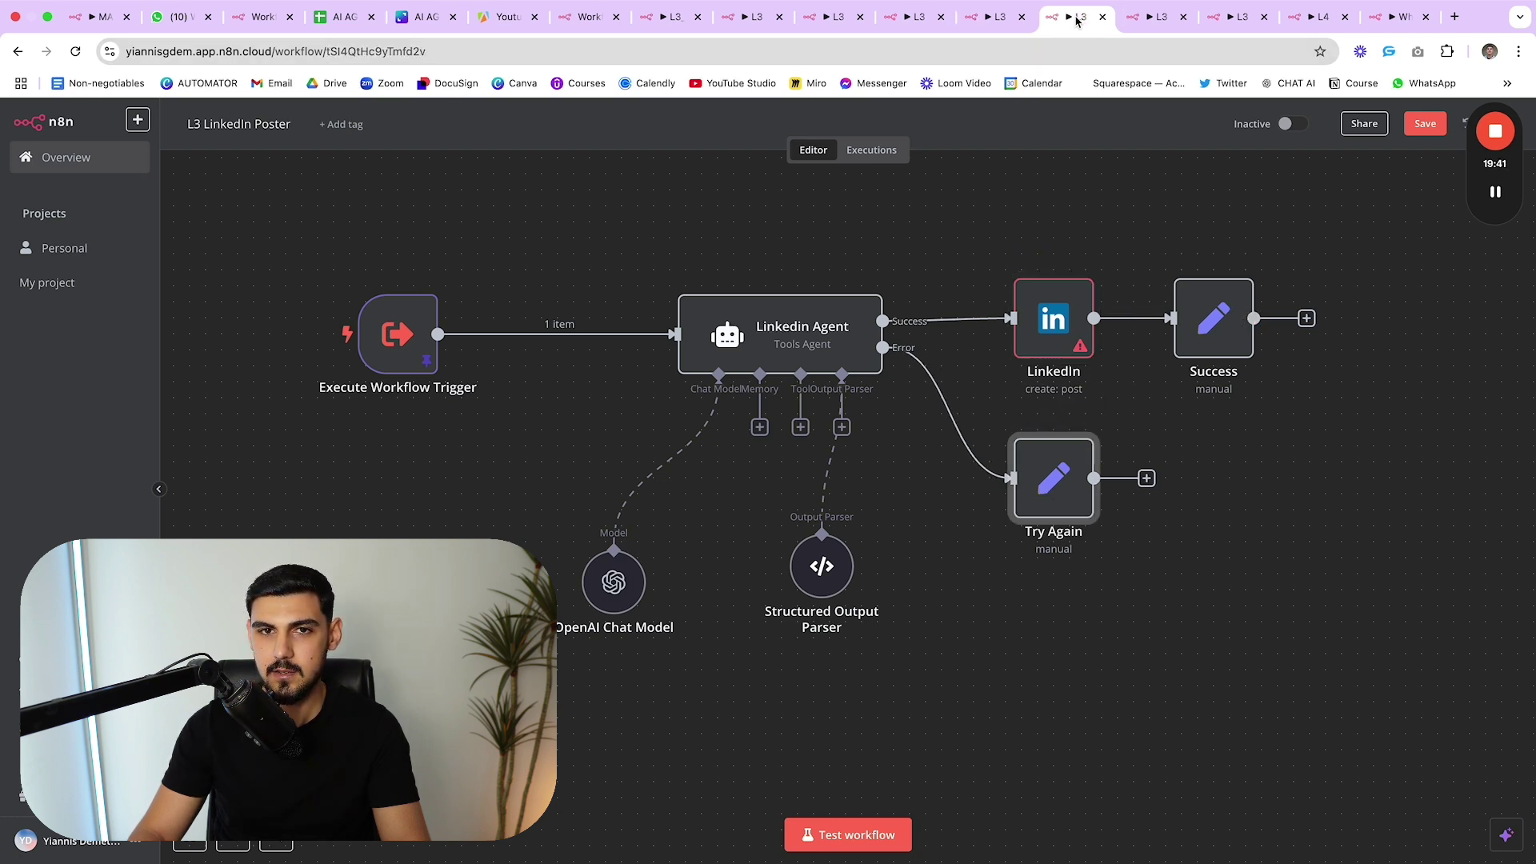
pyautogui.hscroll(2, 917, 276)
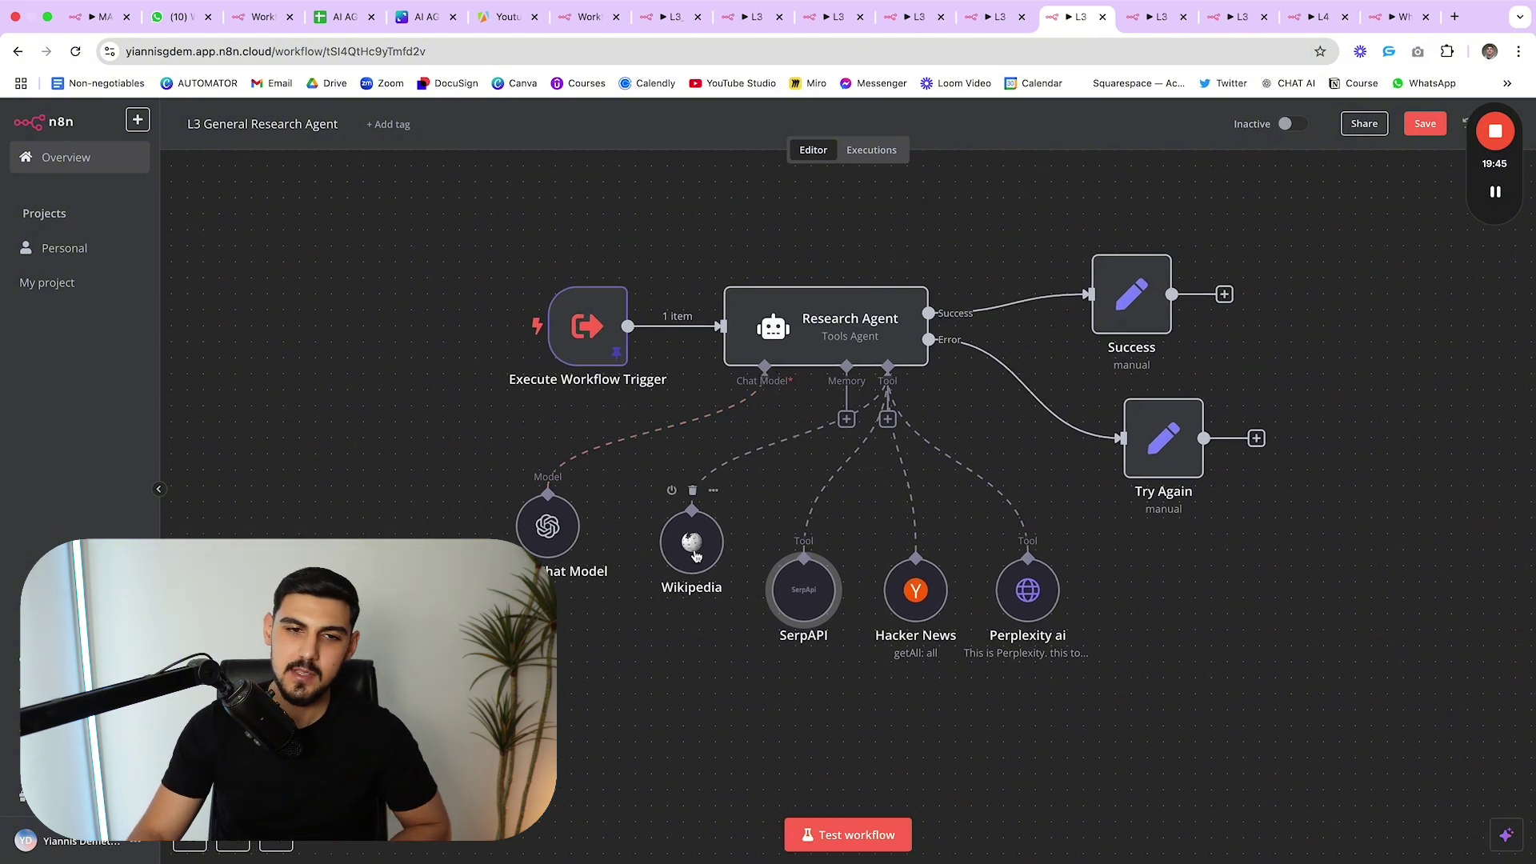
pyautogui.moveTo(691, 541); pyautogui.dragTo(675, 590)
pyautogui.moveTo(552, 538); pyautogui.dragTo(472, 537)
pyautogui.moveTo(674, 611); pyautogui.dragTo(626, 611)
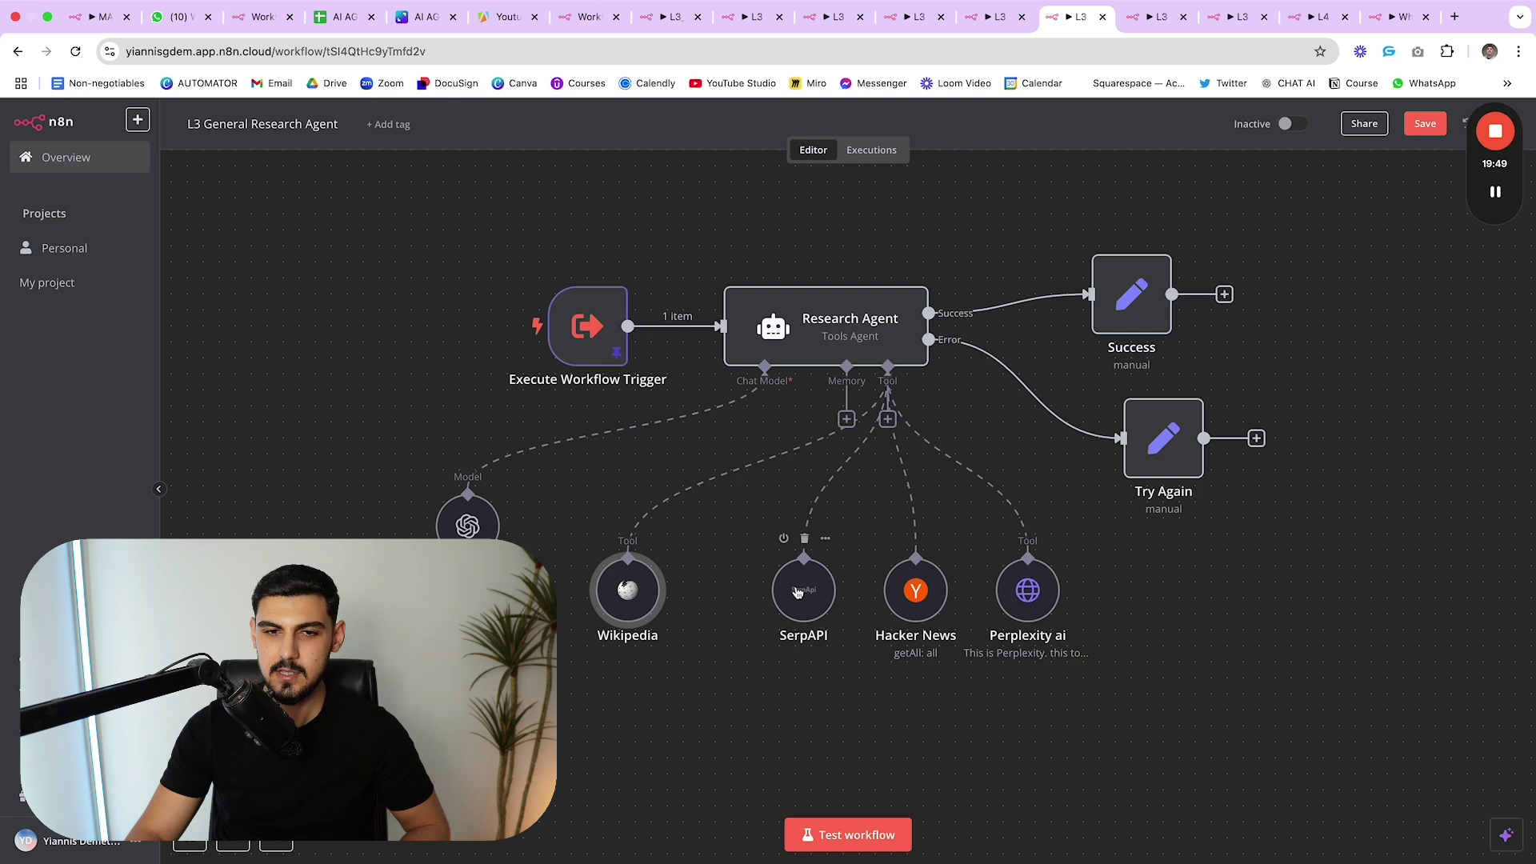
pyautogui.moveTo(803, 594); pyautogui.dragTo(739, 593)
pyautogui.moveTo(916, 600); pyautogui.dragTo(836, 600)
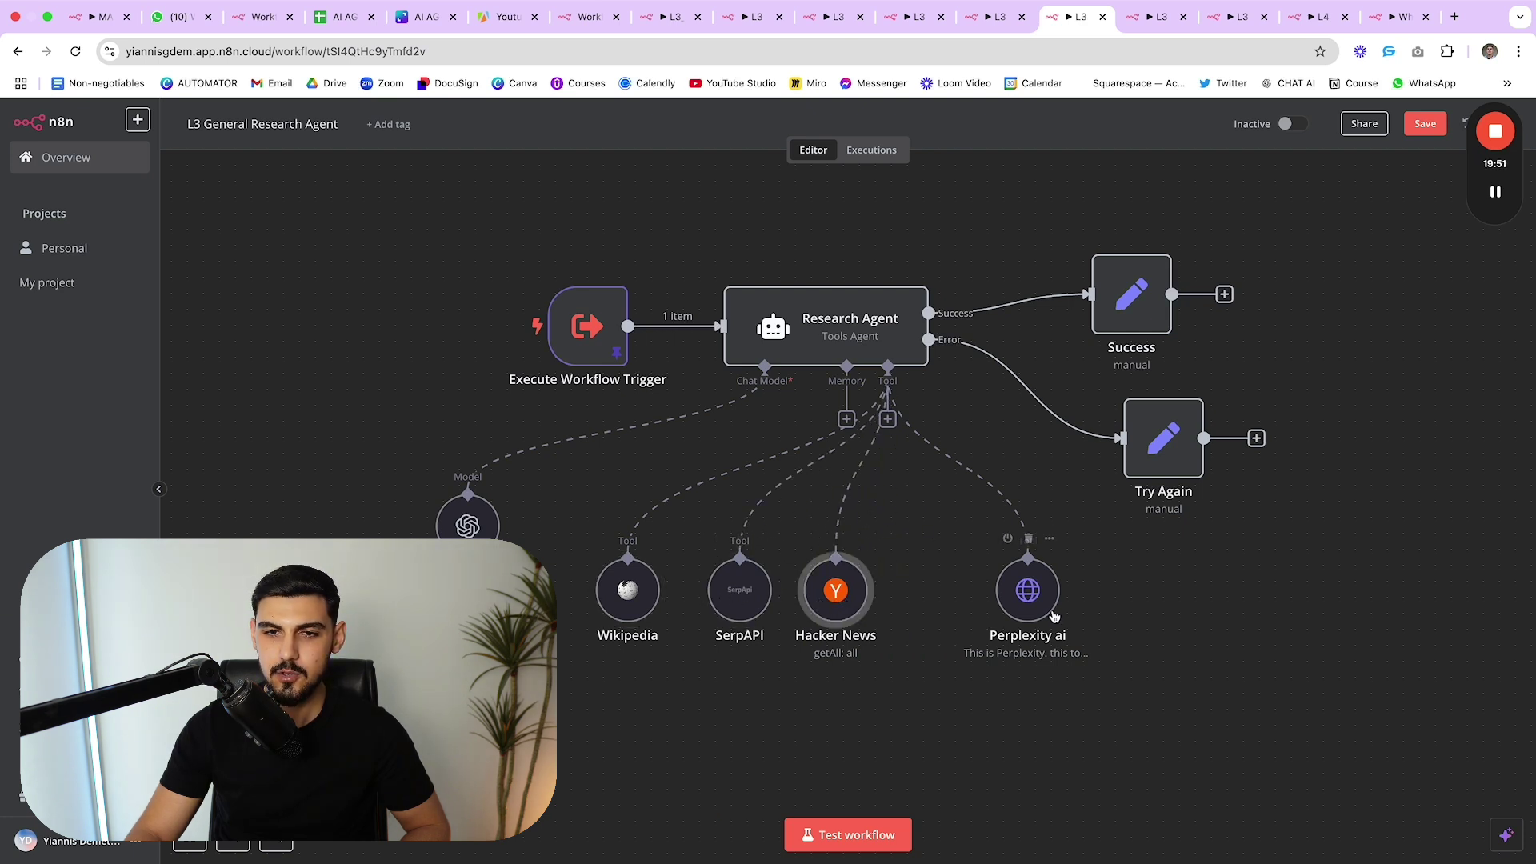
pyautogui.moveTo(1043, 604); pyautogui.dragTo(963, 603)
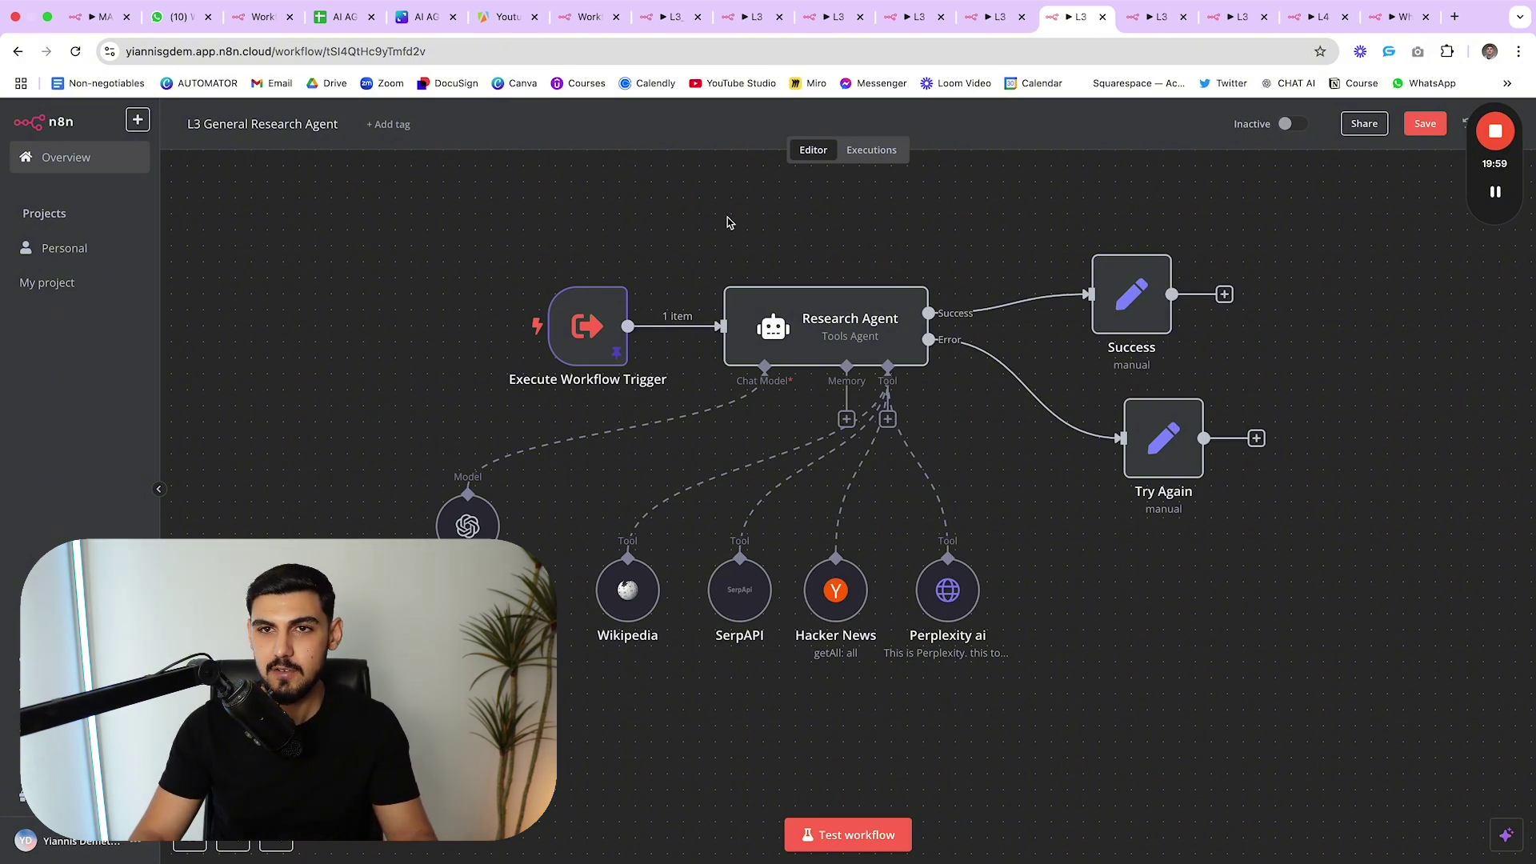
# - Look through the L3 Google_places, L3 Calendar Agent and remaining workflows, and return to the L3 General Research Agent workflow
pyautogui.click(1148, 25)
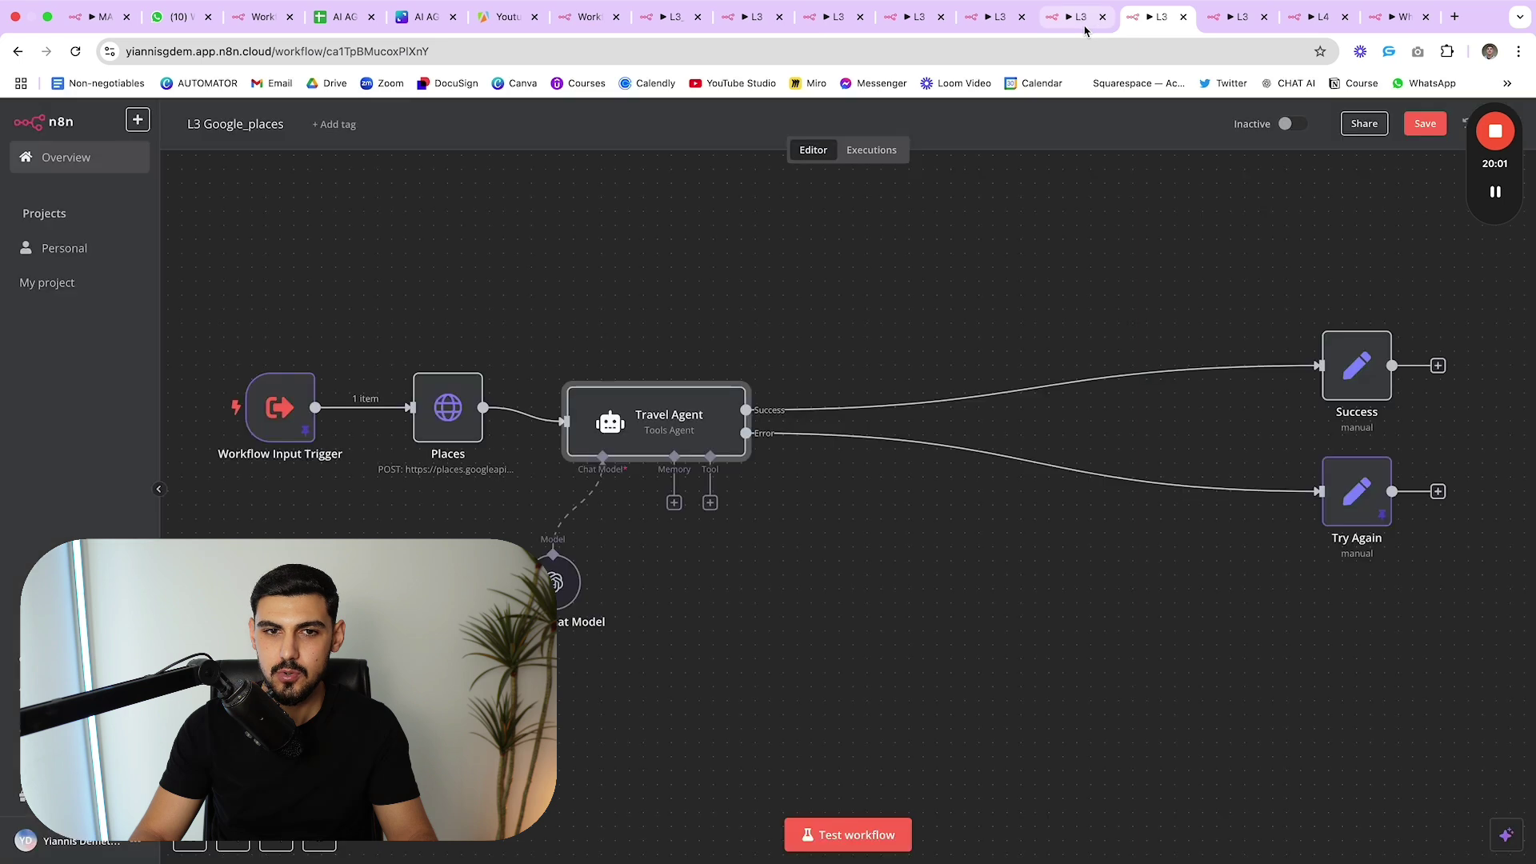
pyautogui.click(1086, 27)
pyautogui.click(1239, 20)
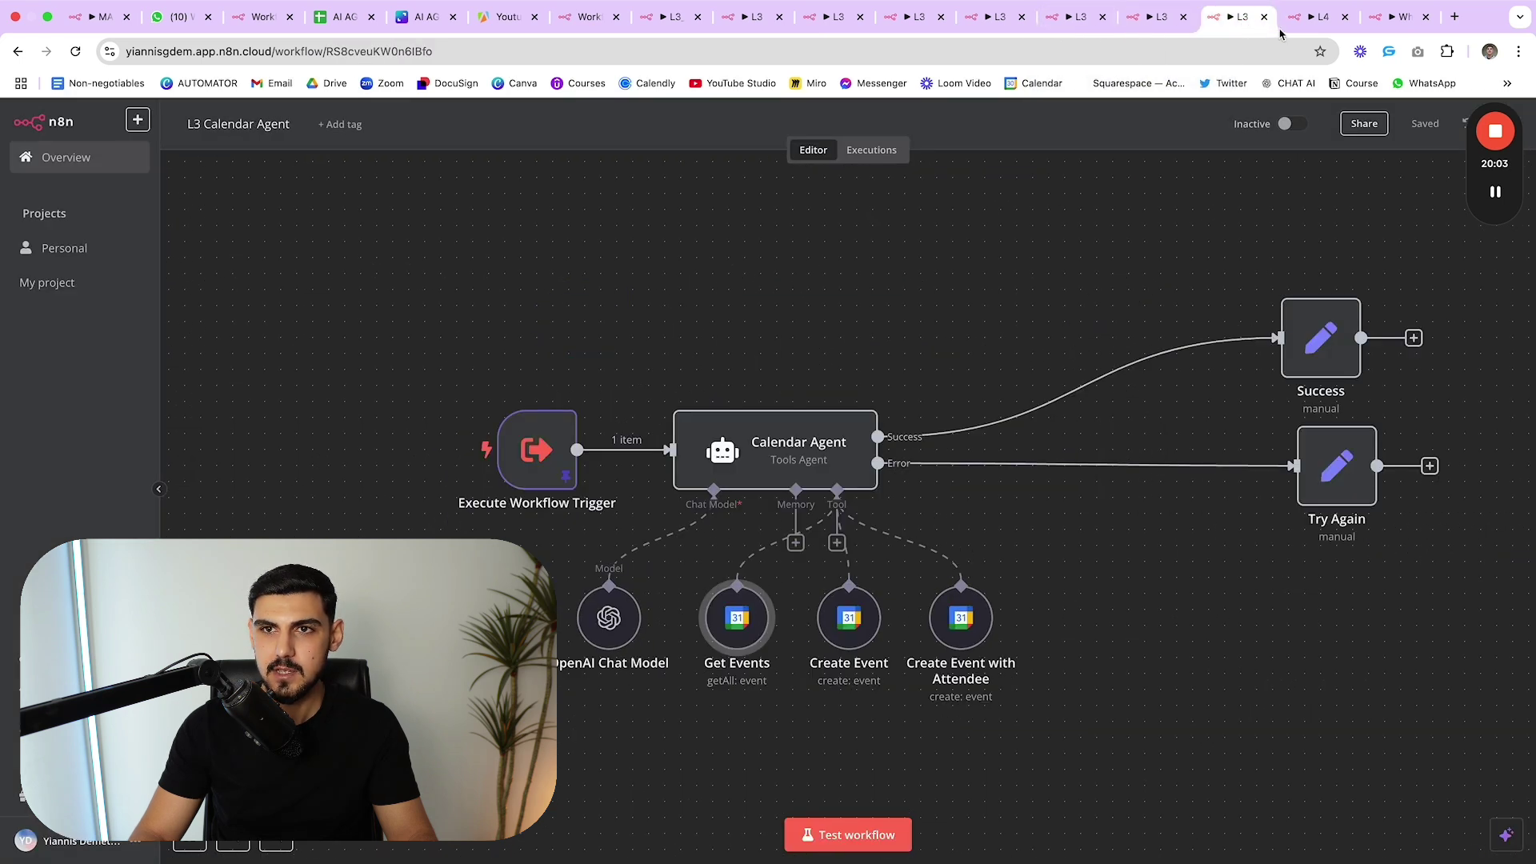
pyautogui.click(1328, 20)
pyautogui.click(1396, 20)
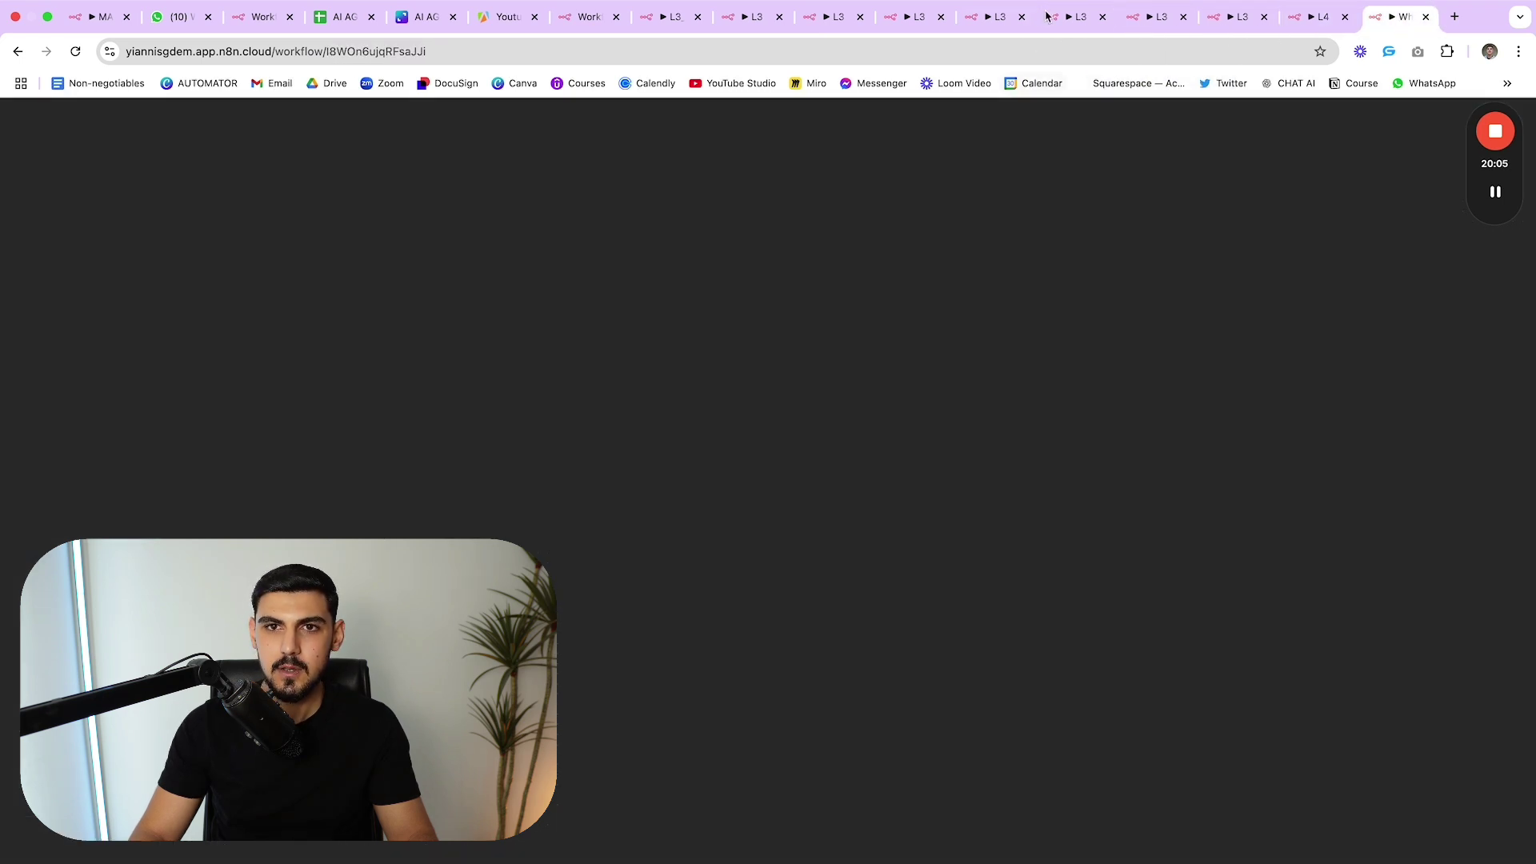
pyautogui.click(1070, 17)
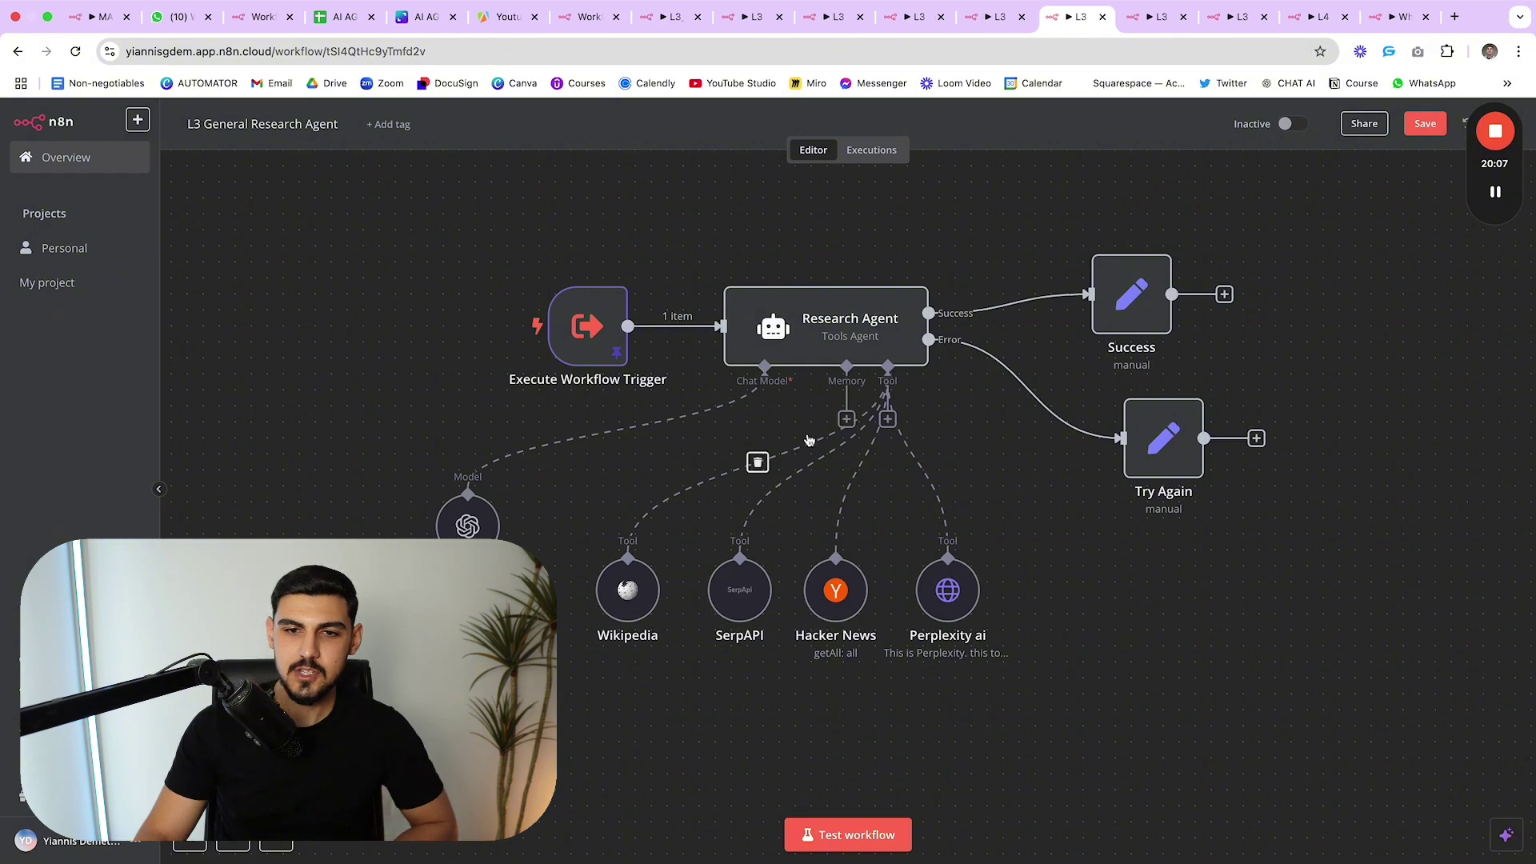
pyautogui.hscroll(2, 896, 504)
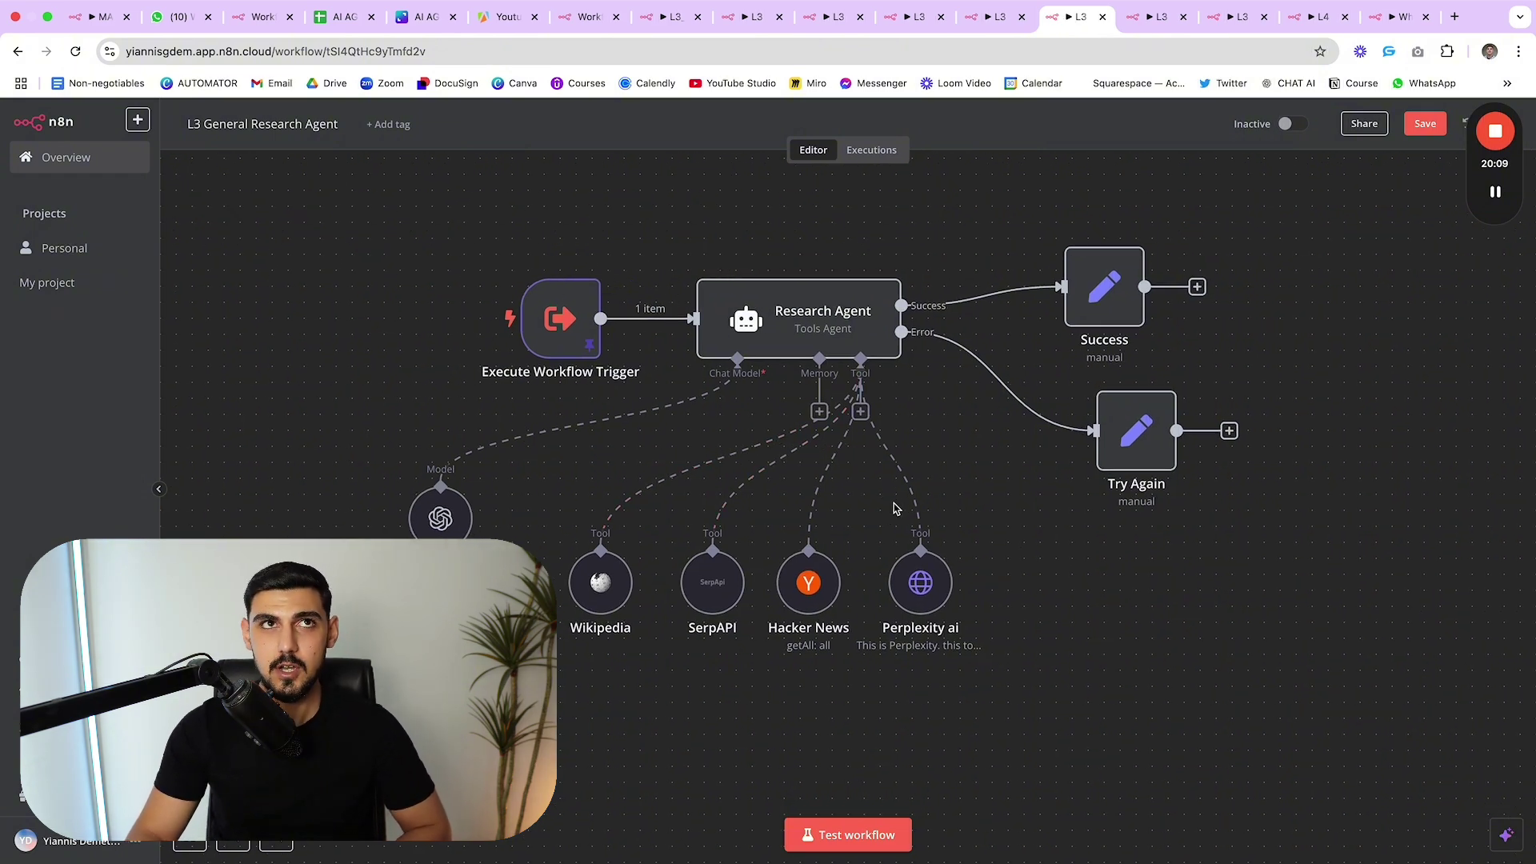
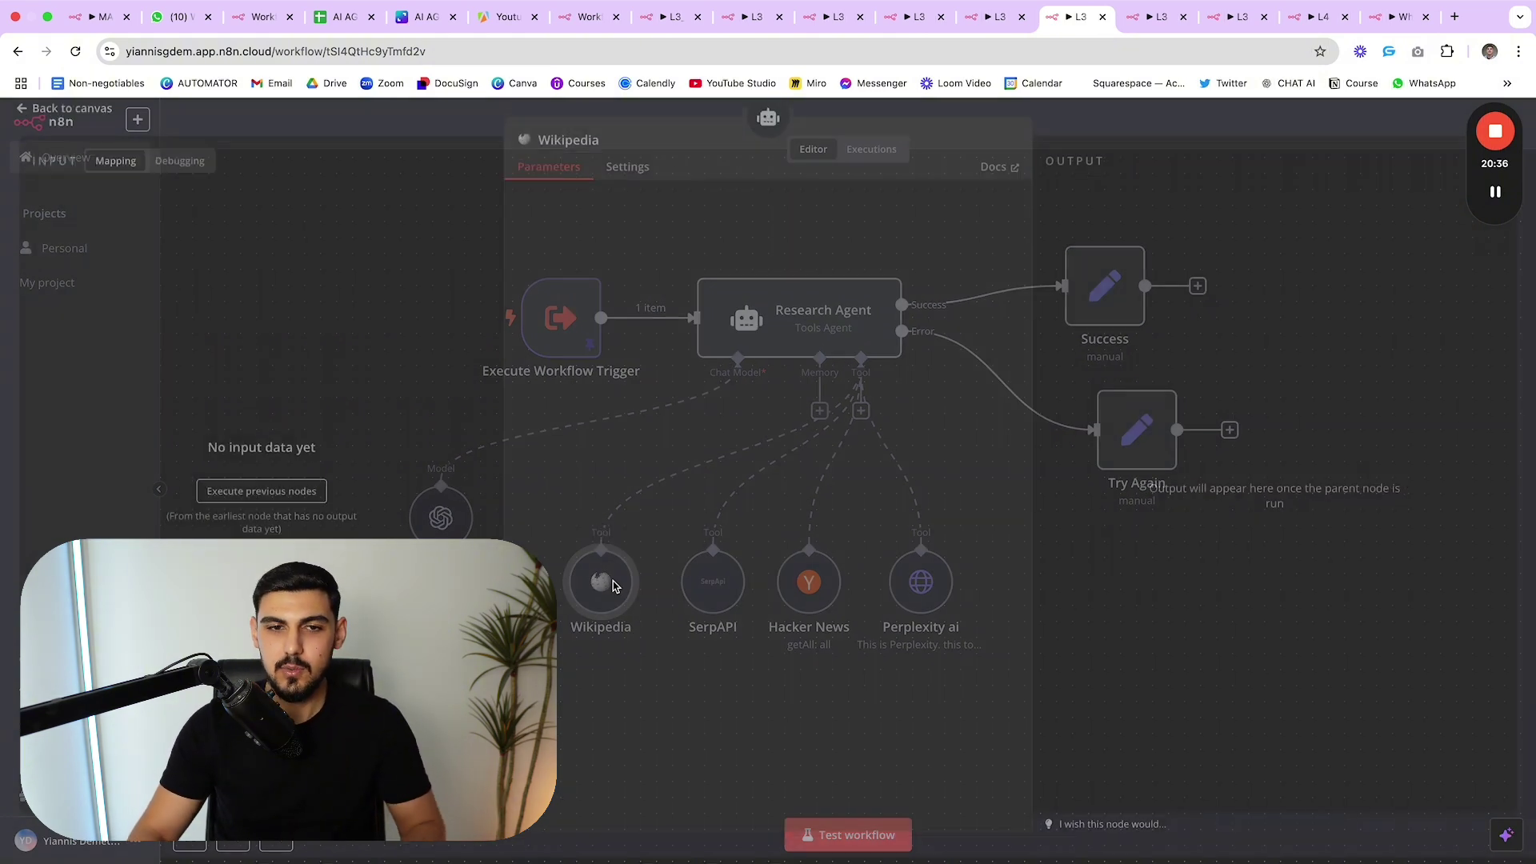
# - Check the Wikipedia node's parameters and move the node slightly away from the SerpAPI node
pyautogui.doubleClick(600, 583)
pyautogui.press('Escape')
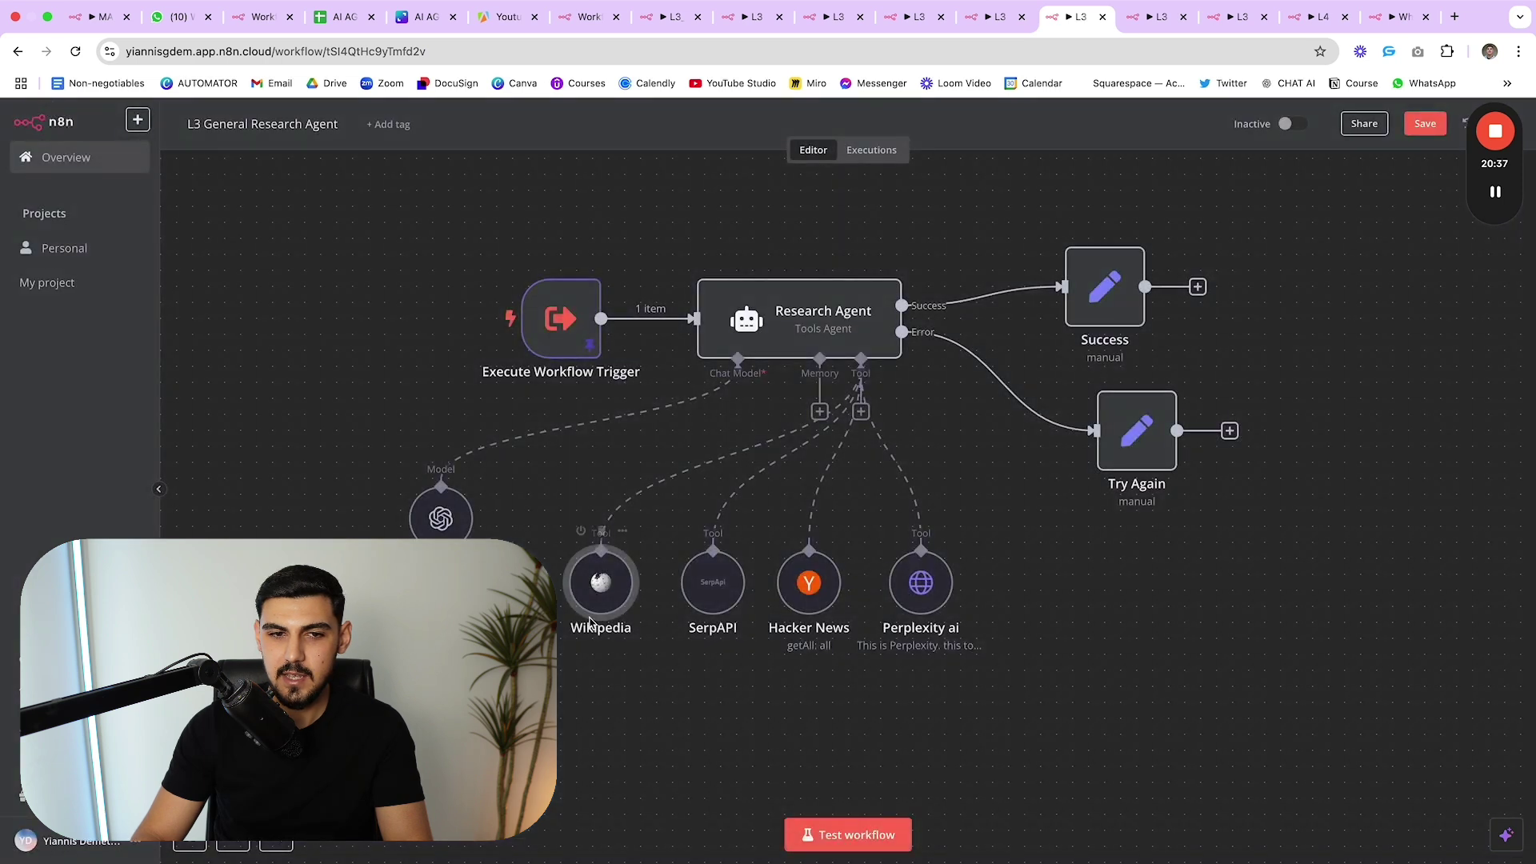
pyautogui.moveTo(611, 589); pyautogui.dragTo(547, 606)
# - Search the nodes for "wike" and add a separate, unconnected Wikipedia node to the Research Agent workflow
pyautogui.rightClick(1161, 350)
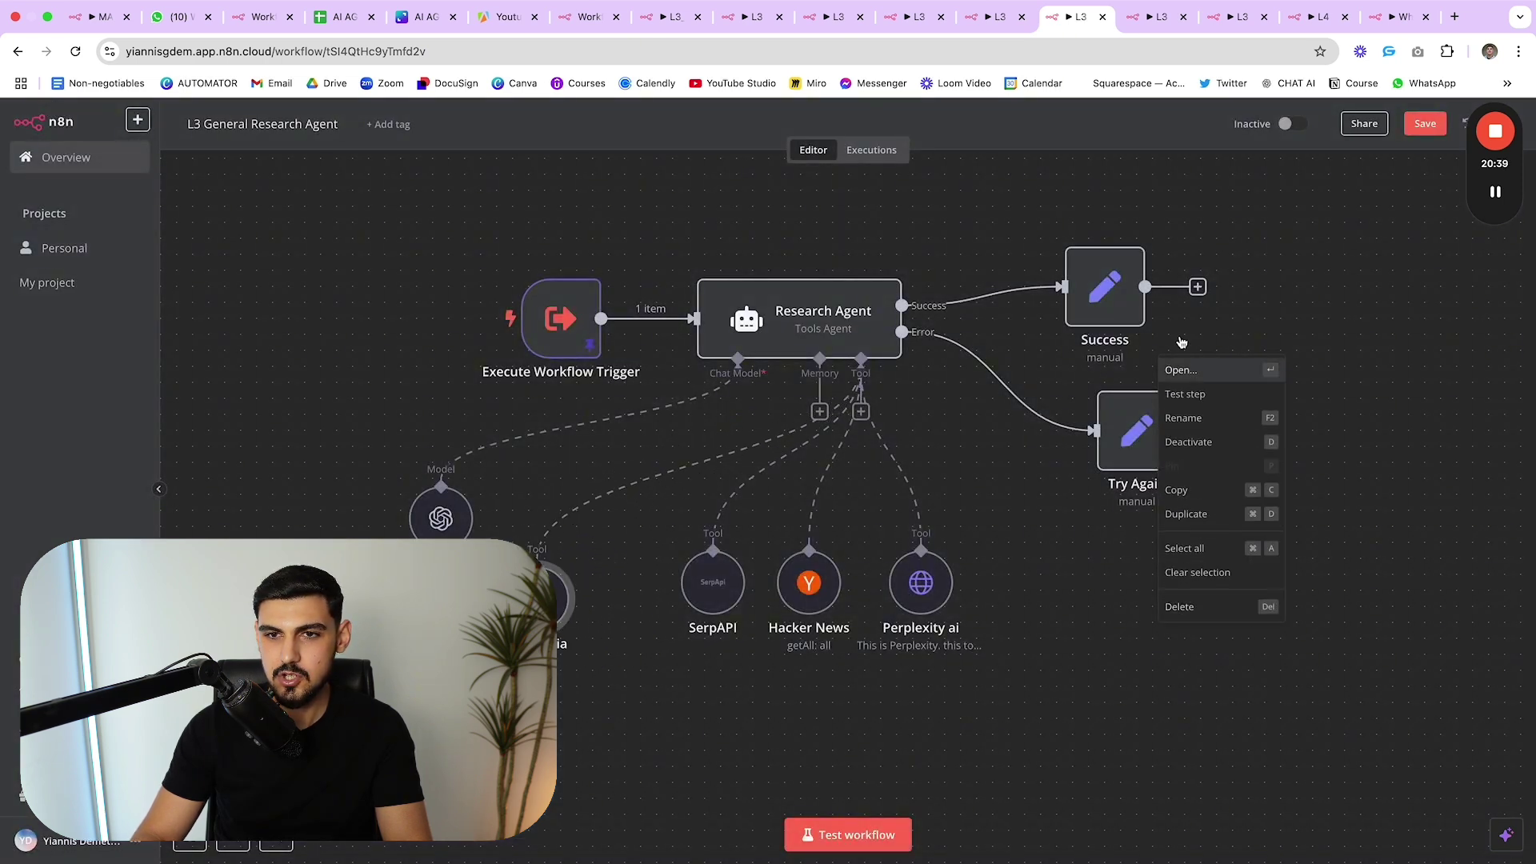
pyautogui.click(1123, 718)
pyautogui.rightClick(1089, 646)
pyautogui.click(1115, 666)
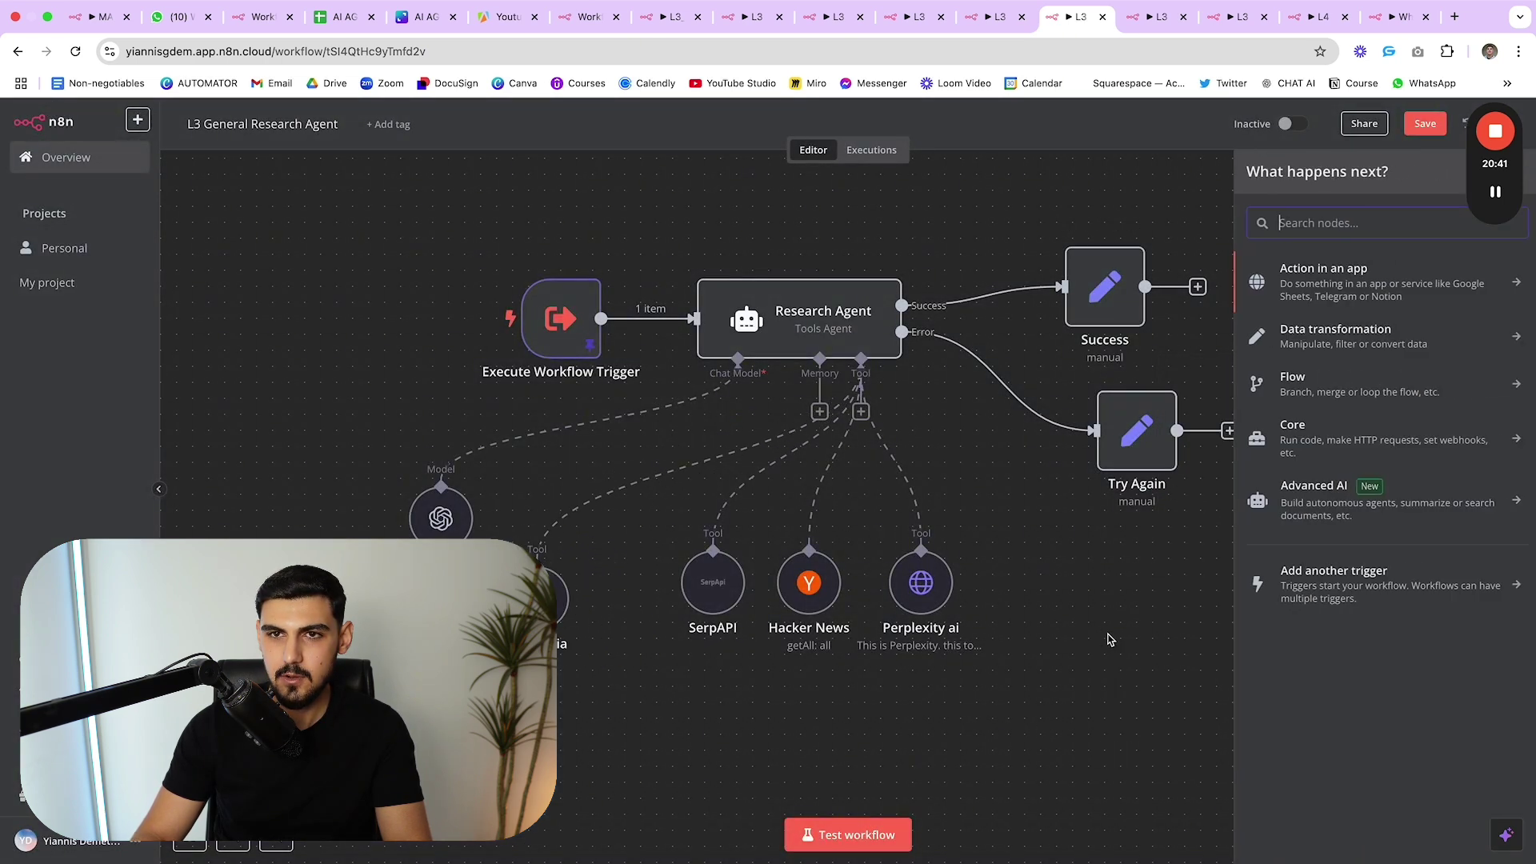
pyautogui.write('wike')
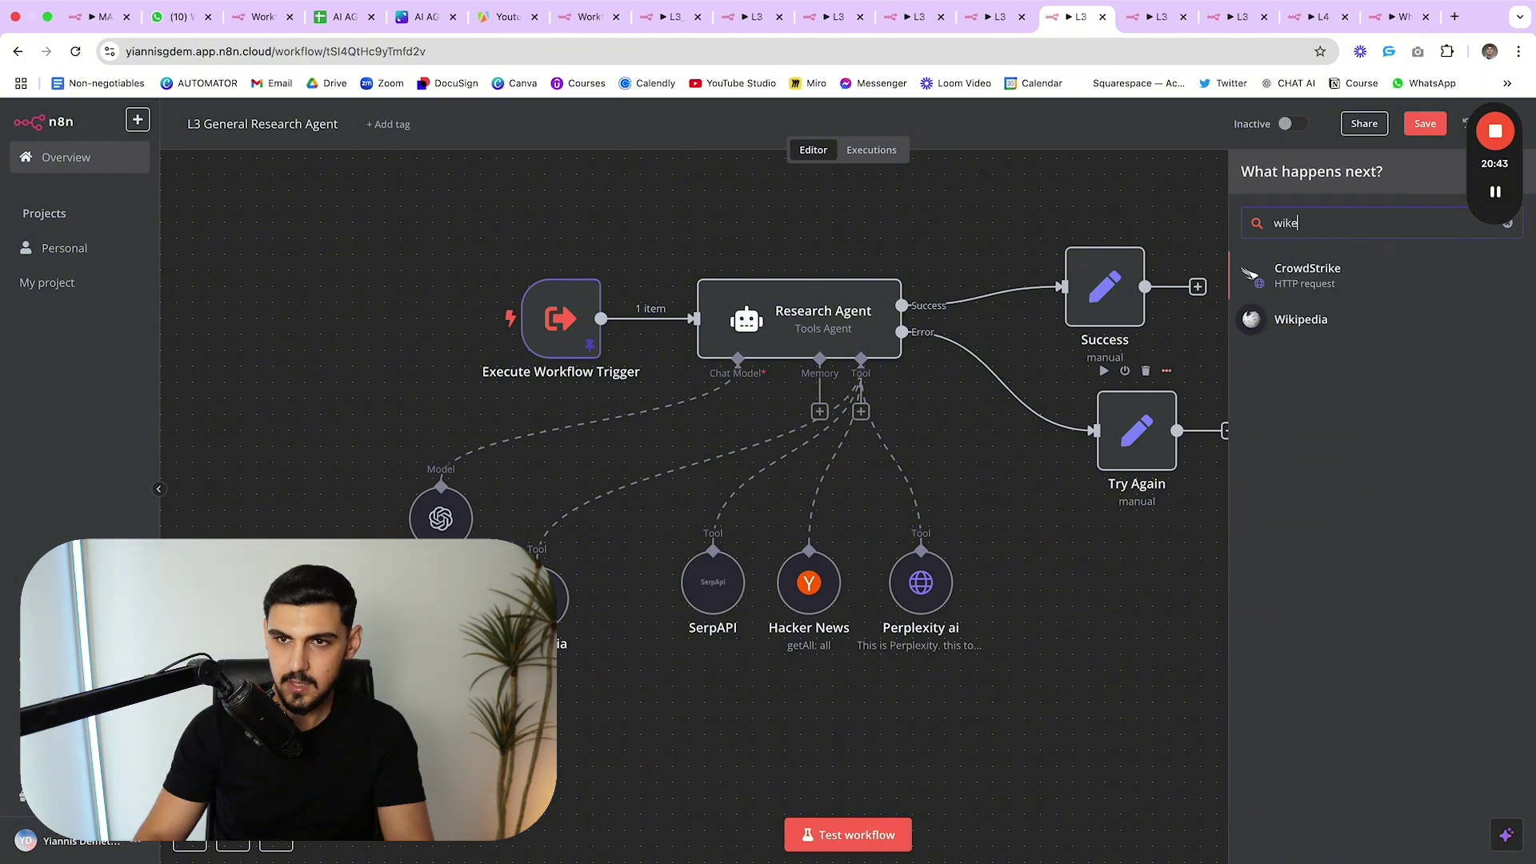
pyautogui.click(1293, 324)
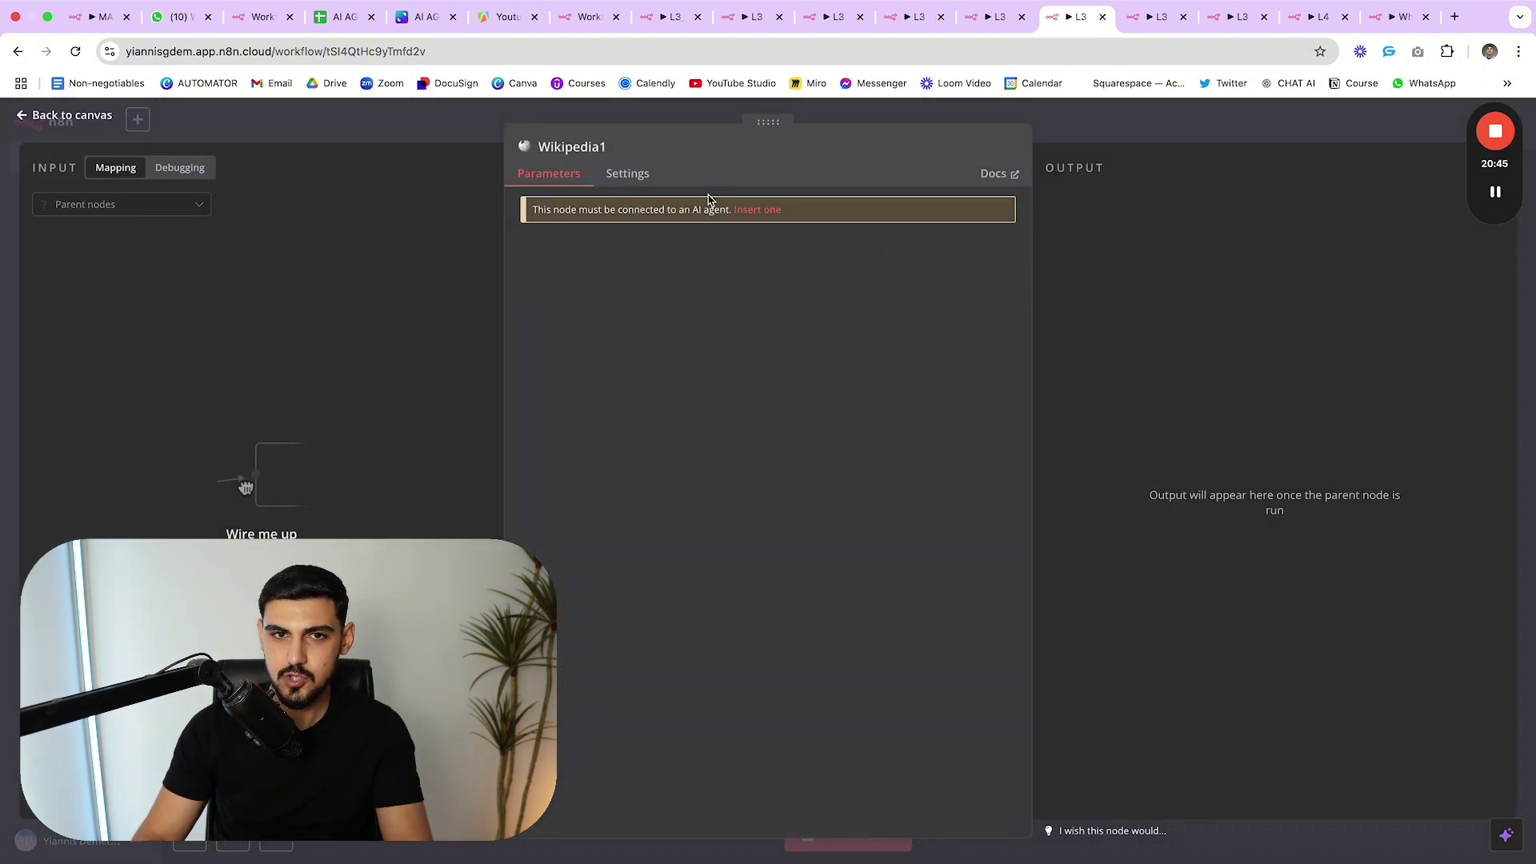
pyautogui.press('Escape')
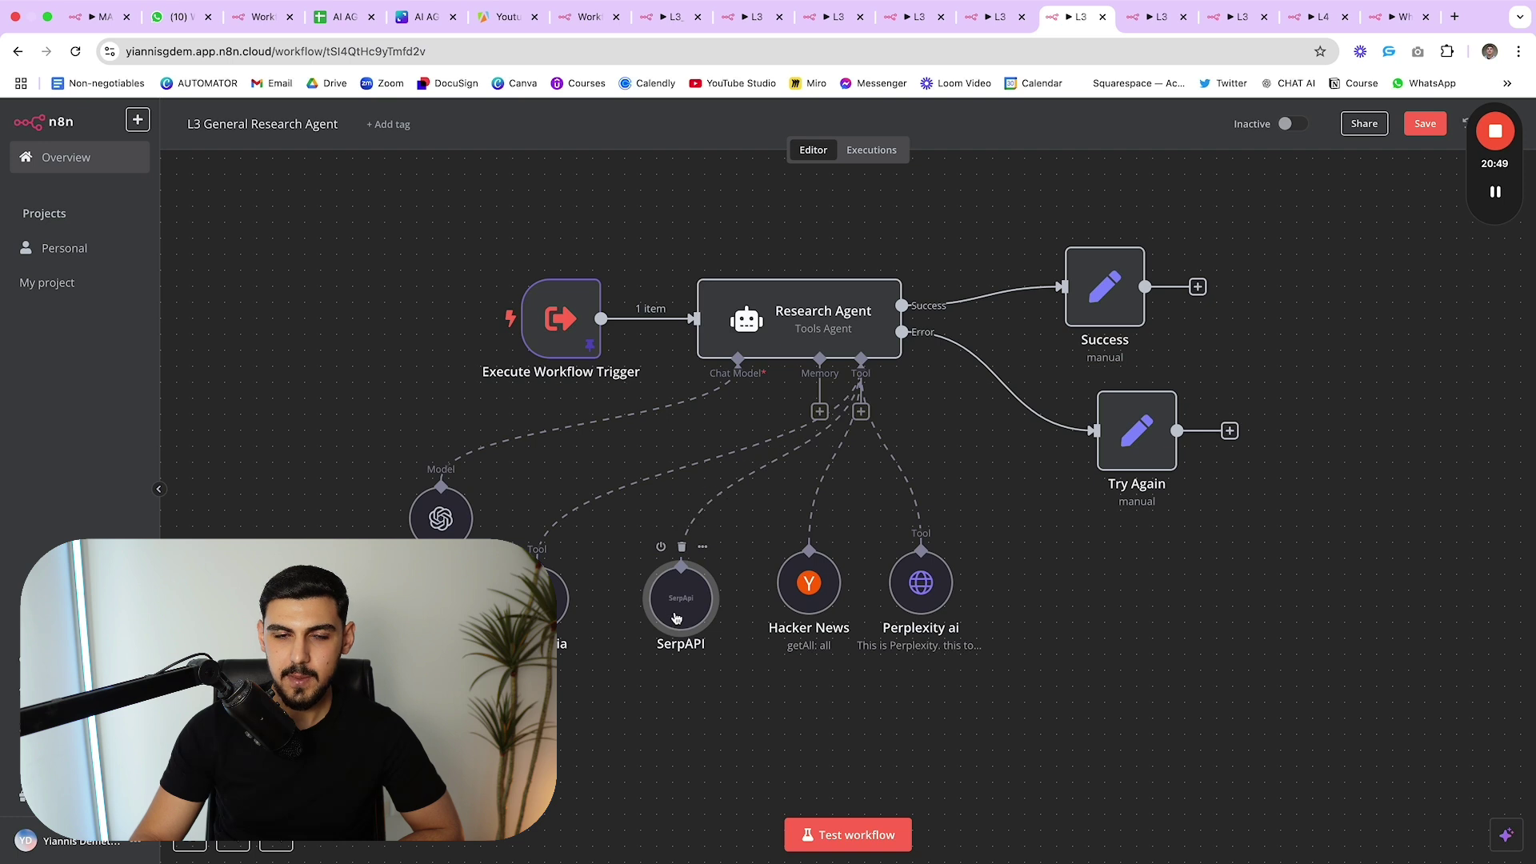
# - Examine the SerpAPI node's credential and options, and move the node closer to the Wikipedia node
pyautogui.doubleClick(695, 596)
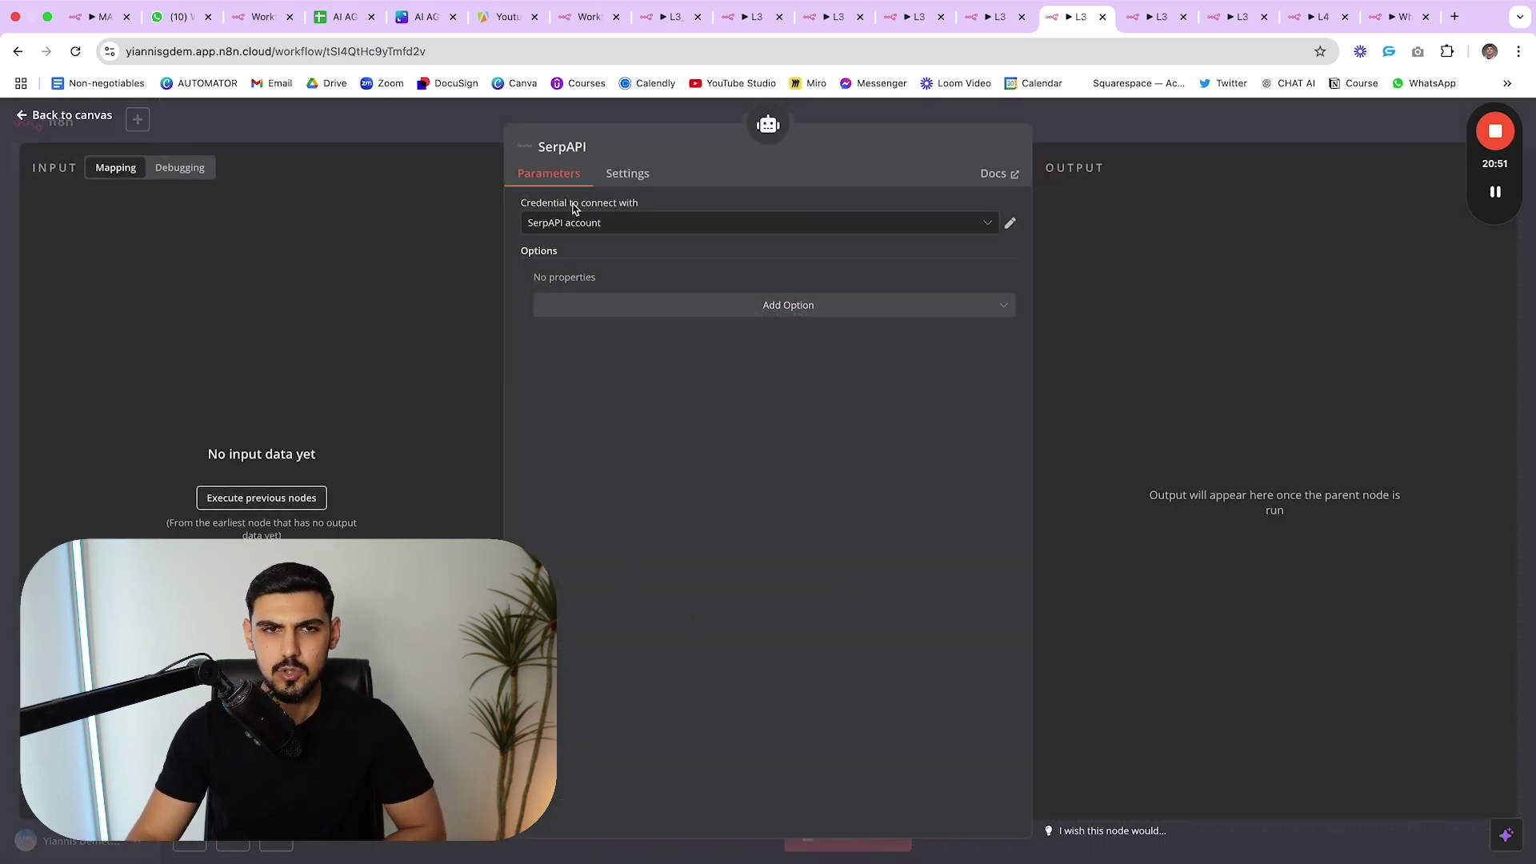
pyautogui.moveTo(1429, 6)
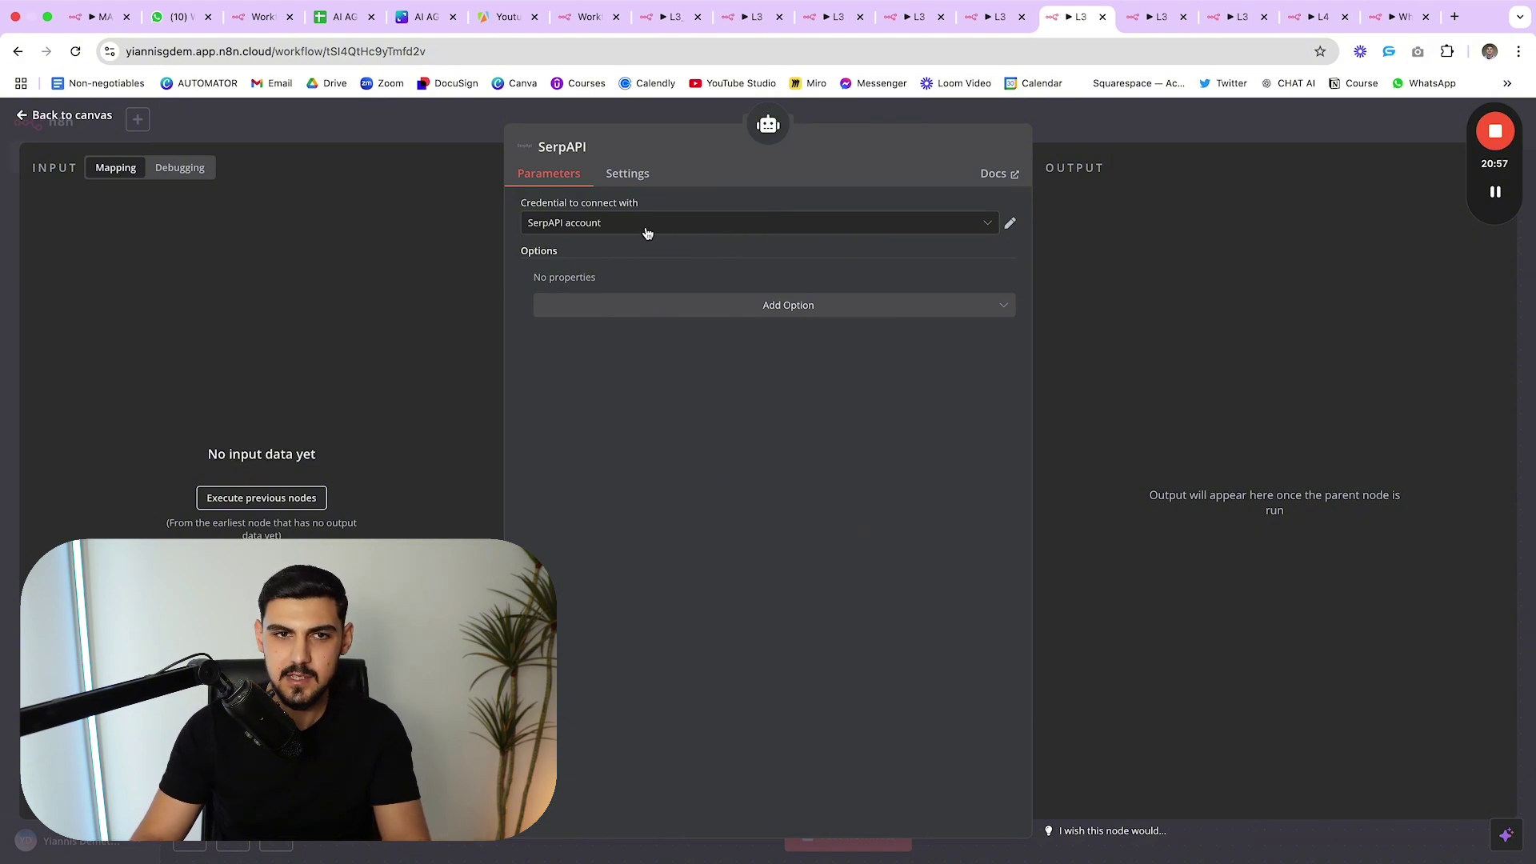
pyautogui.press('Escape')
pyautogui.moveTo(690, 598)
pyautogui.mouseDown()
pyautogui.moveTo(611, 600)
pyautogui.moveTo(707, 599)
pyautogui.moveTo(662, 602)
pyautogui.mouseUp()
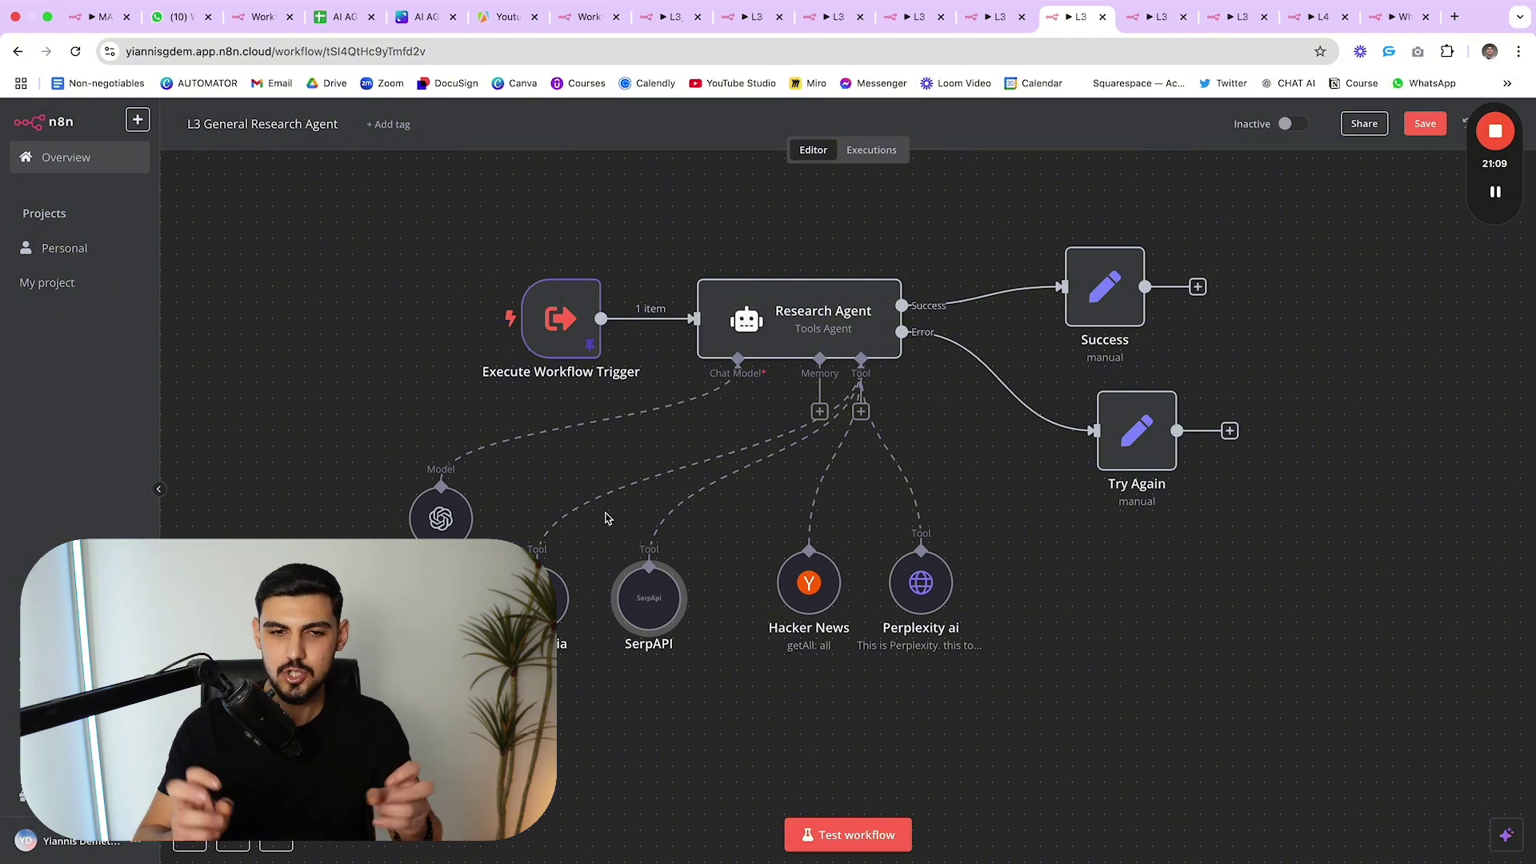
# - Nudge the SerpAPI node slightly away from Wikipedia and line up the Hacker News node level with it
pyautogui.scroll(-2, 605, 518)
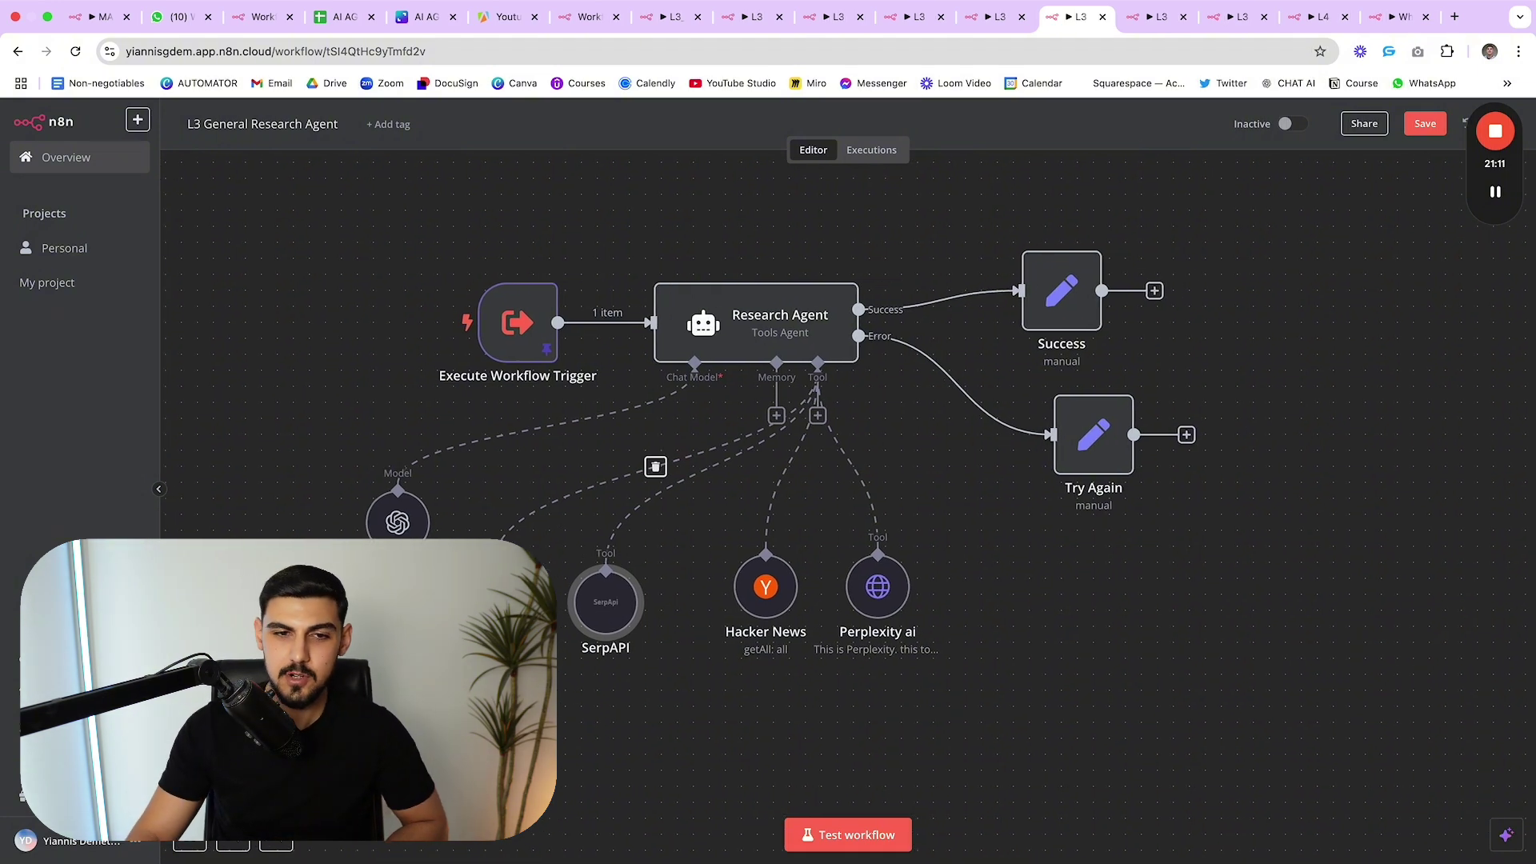
pyautogui.moveTo(696, 569); pyautogui.dragTo(712, 569)
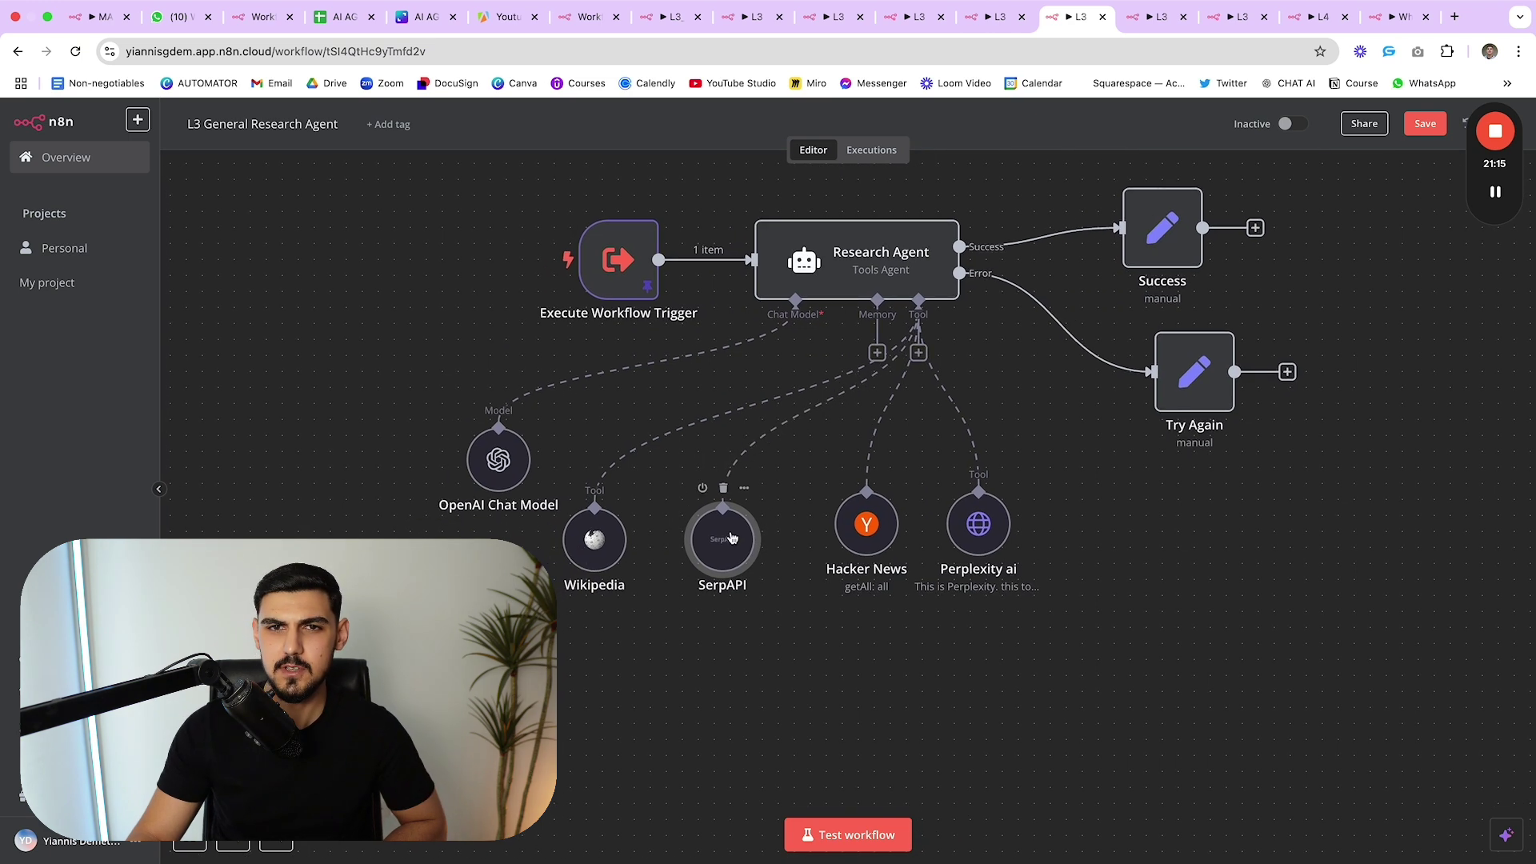
pyautogui.scroll(-2, 712, 556)
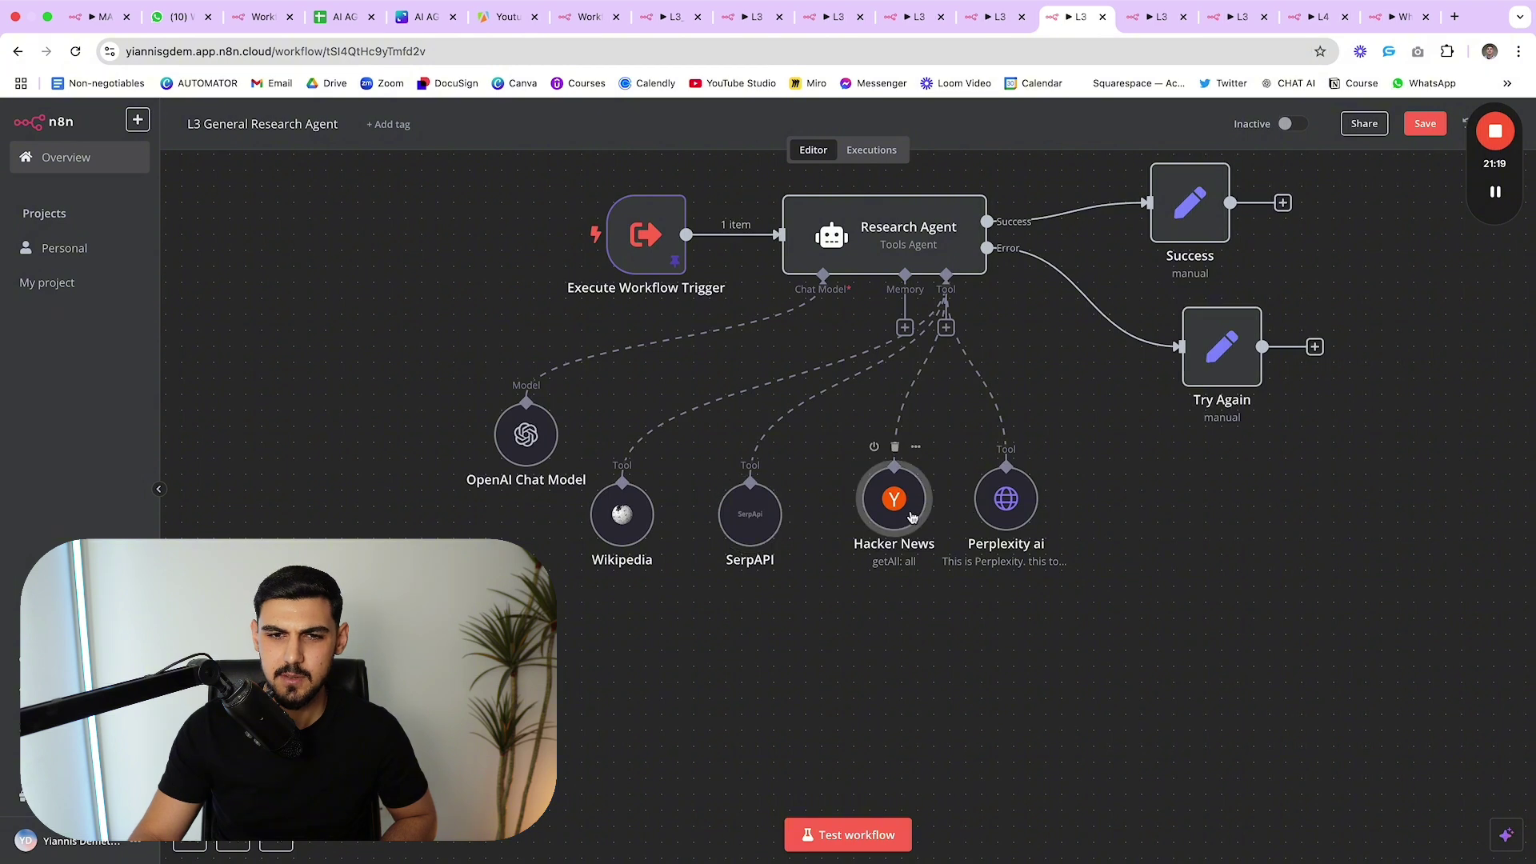
pyautogui.moveTo(919, 516); pyautogui.dragTo(865, 514)
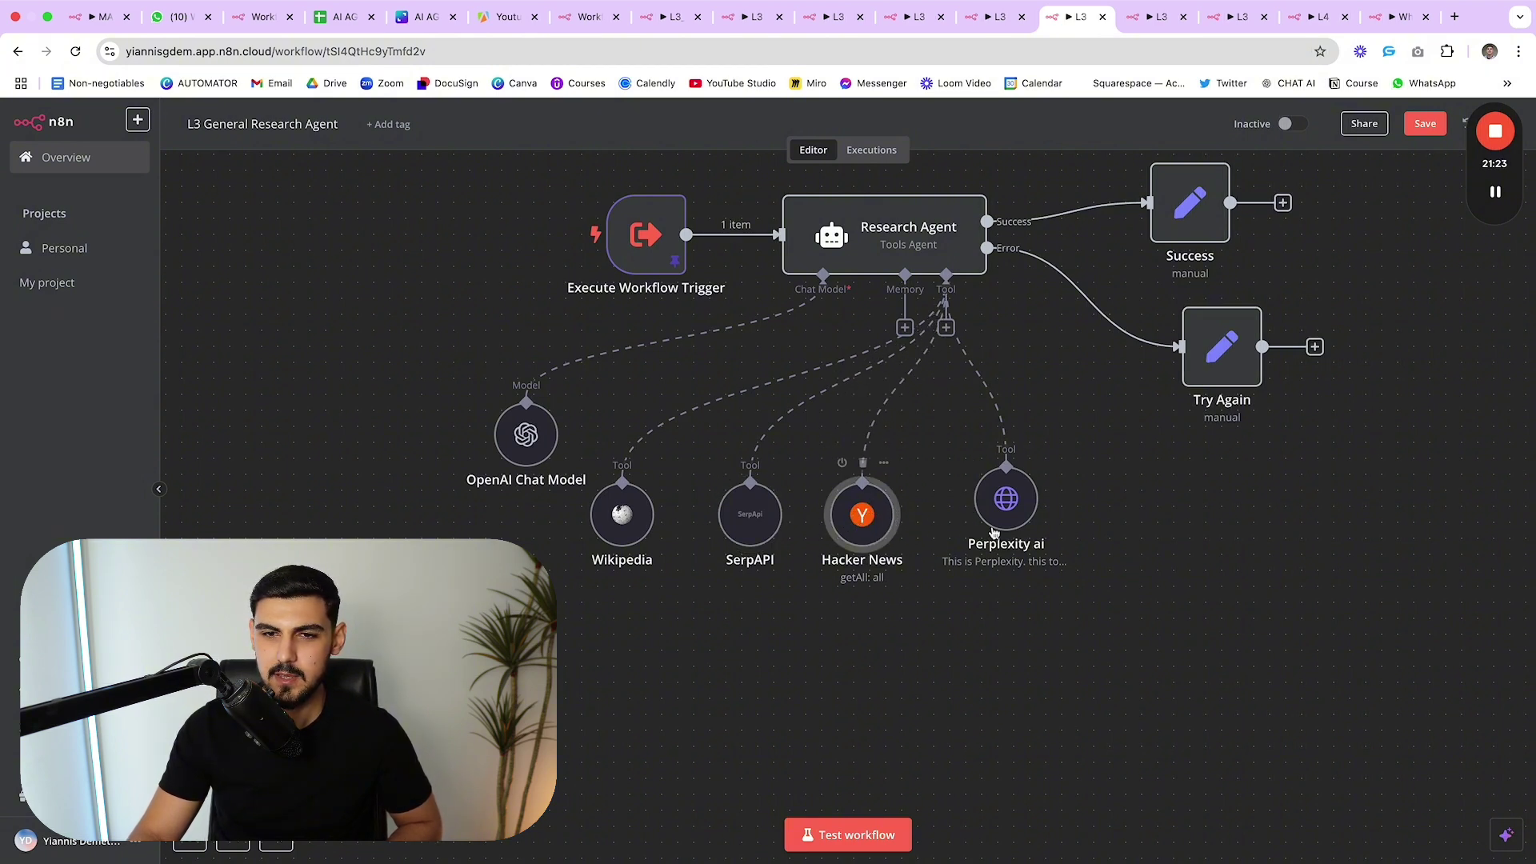
# - Examine the Perplexity ai node's description, POST method, URL, header parameters and JSON body
pyautogui.doubleClick(1007, 497)
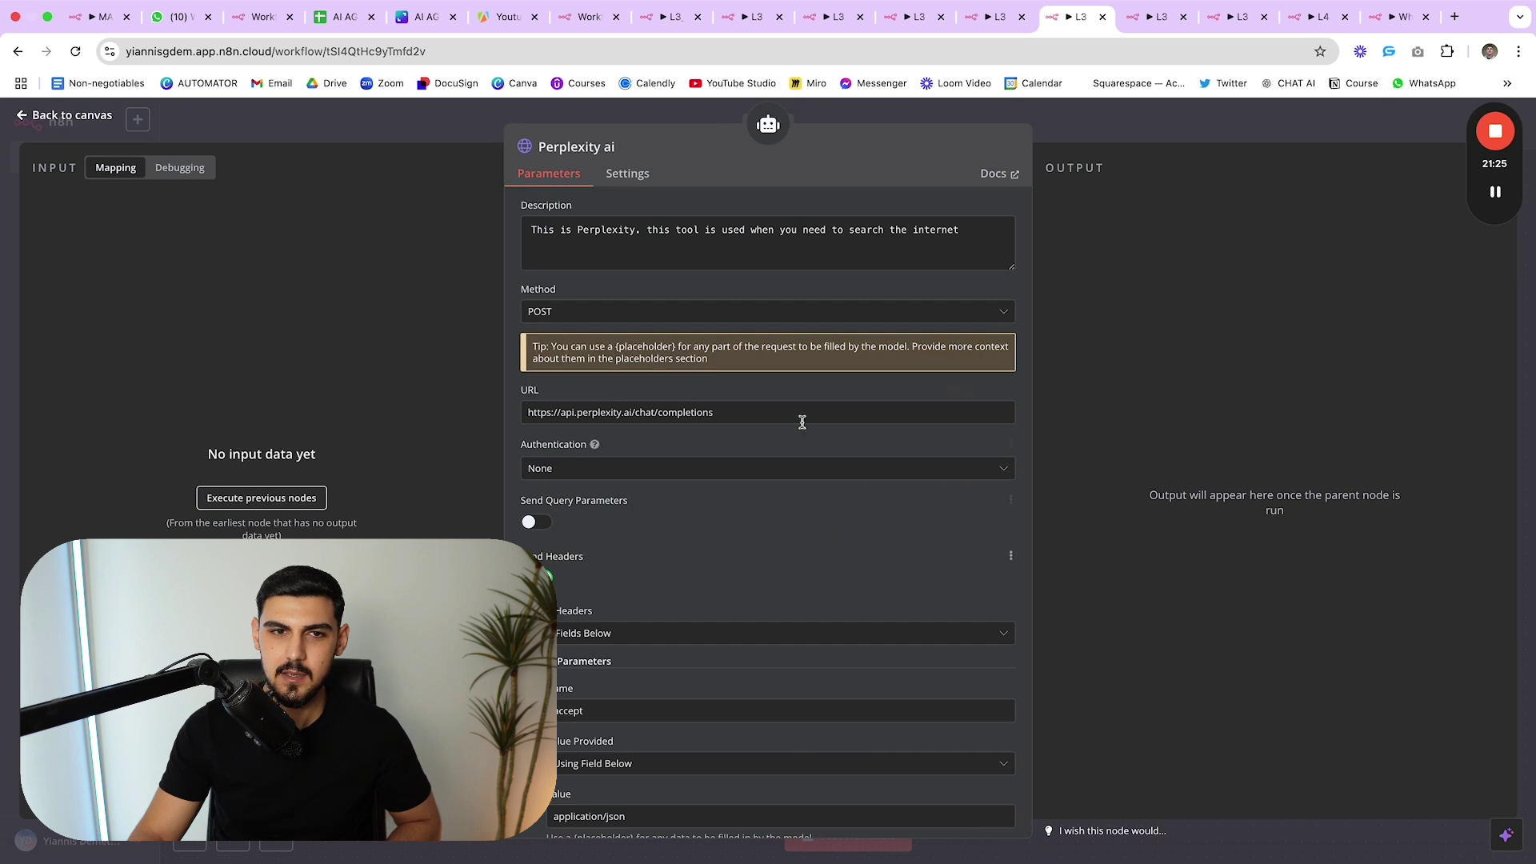
pyautogui.scroll(-2, 671, 341)
pyautogui.scroll(2, 720, 360)
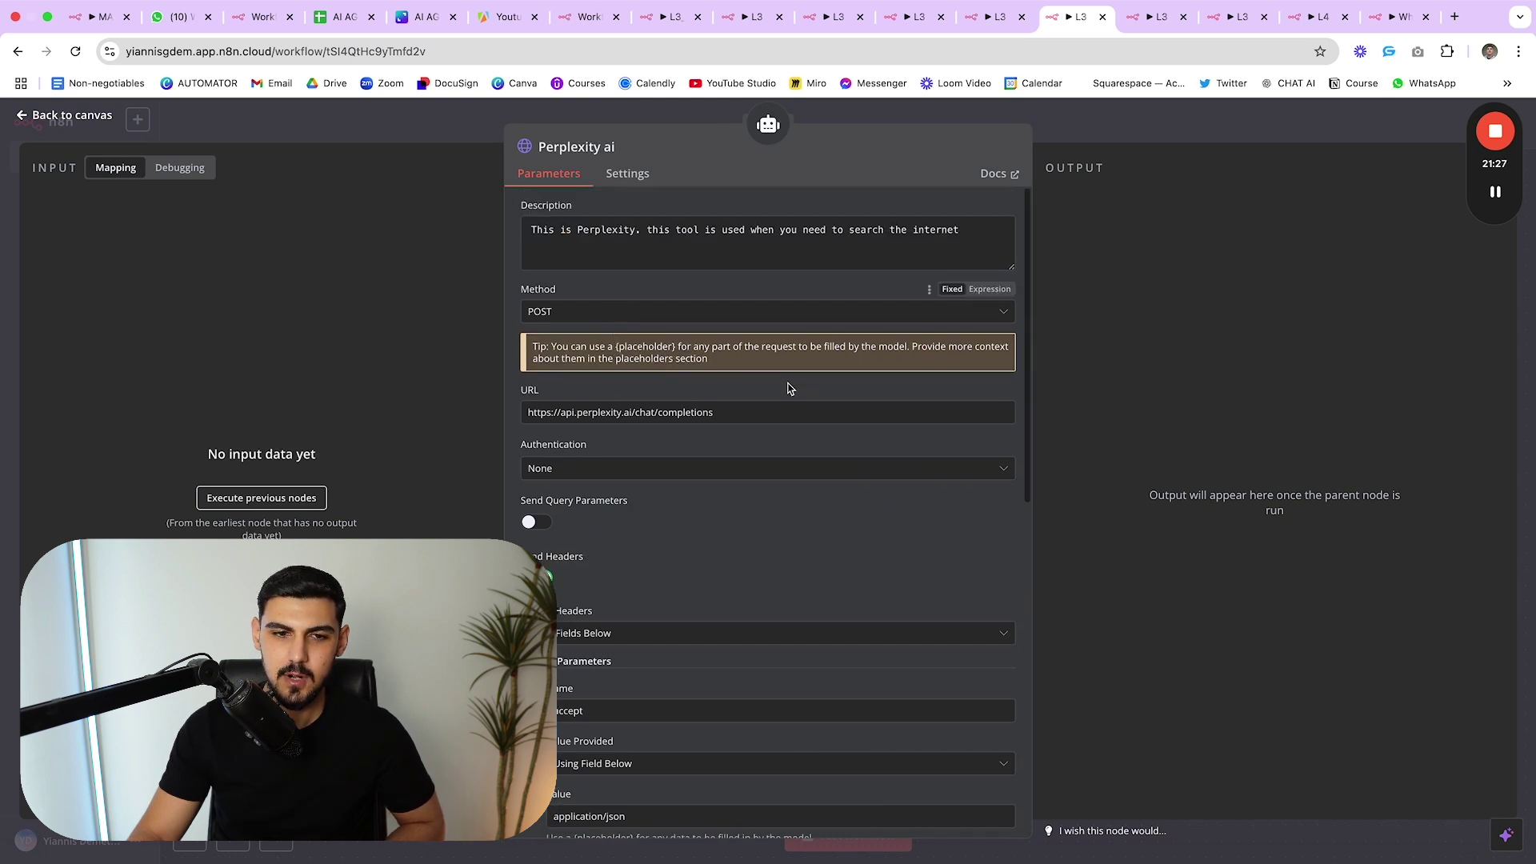
pyautogui.scroll(-10, 784, 387)
pyautogui.scroll(-1, 765, 562)
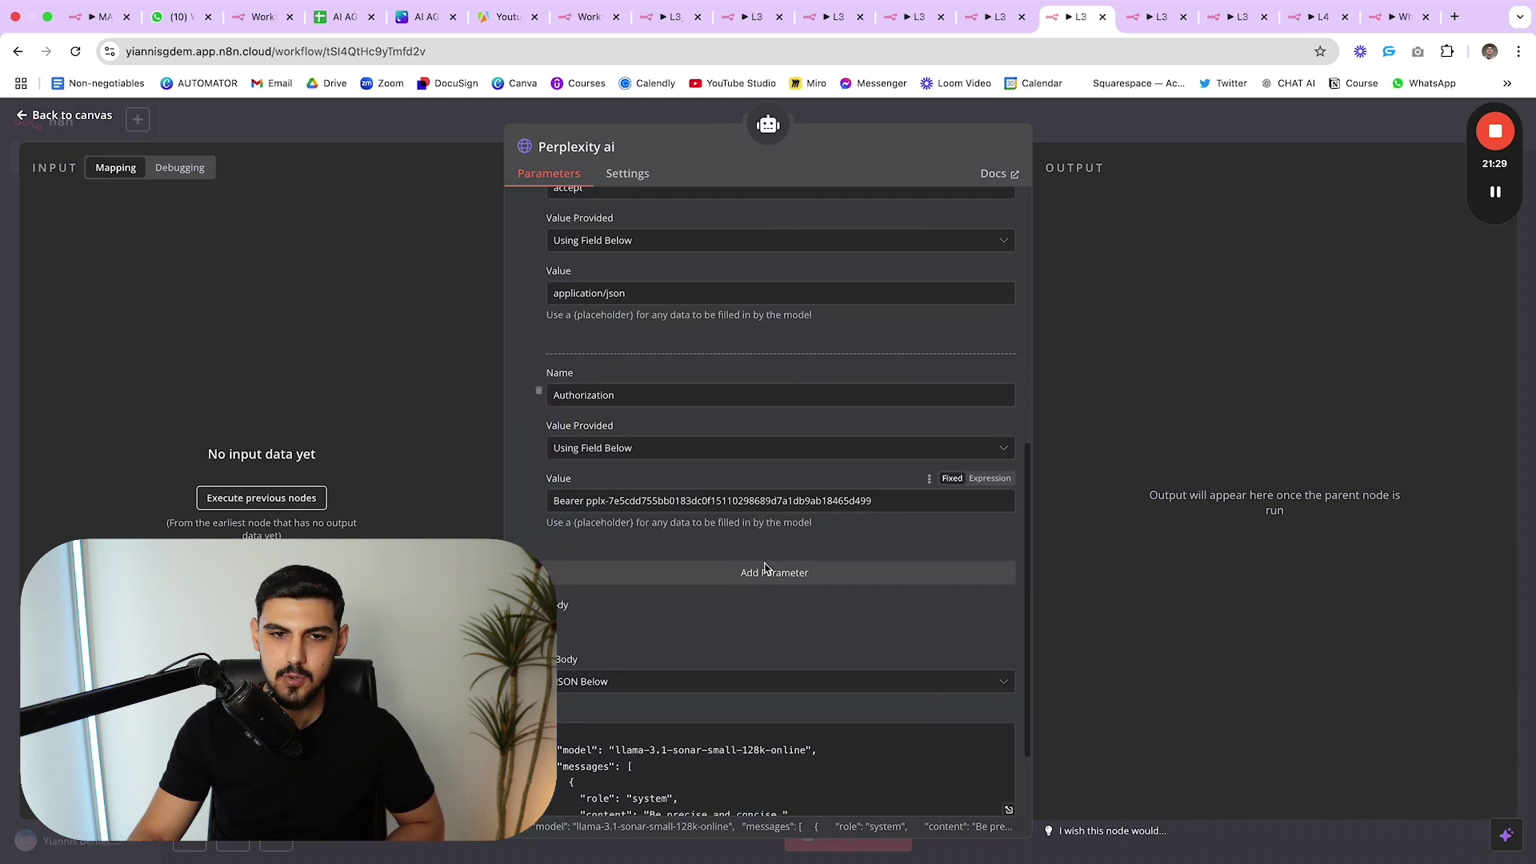
pyautogui.scroll(-3, 713, 463)
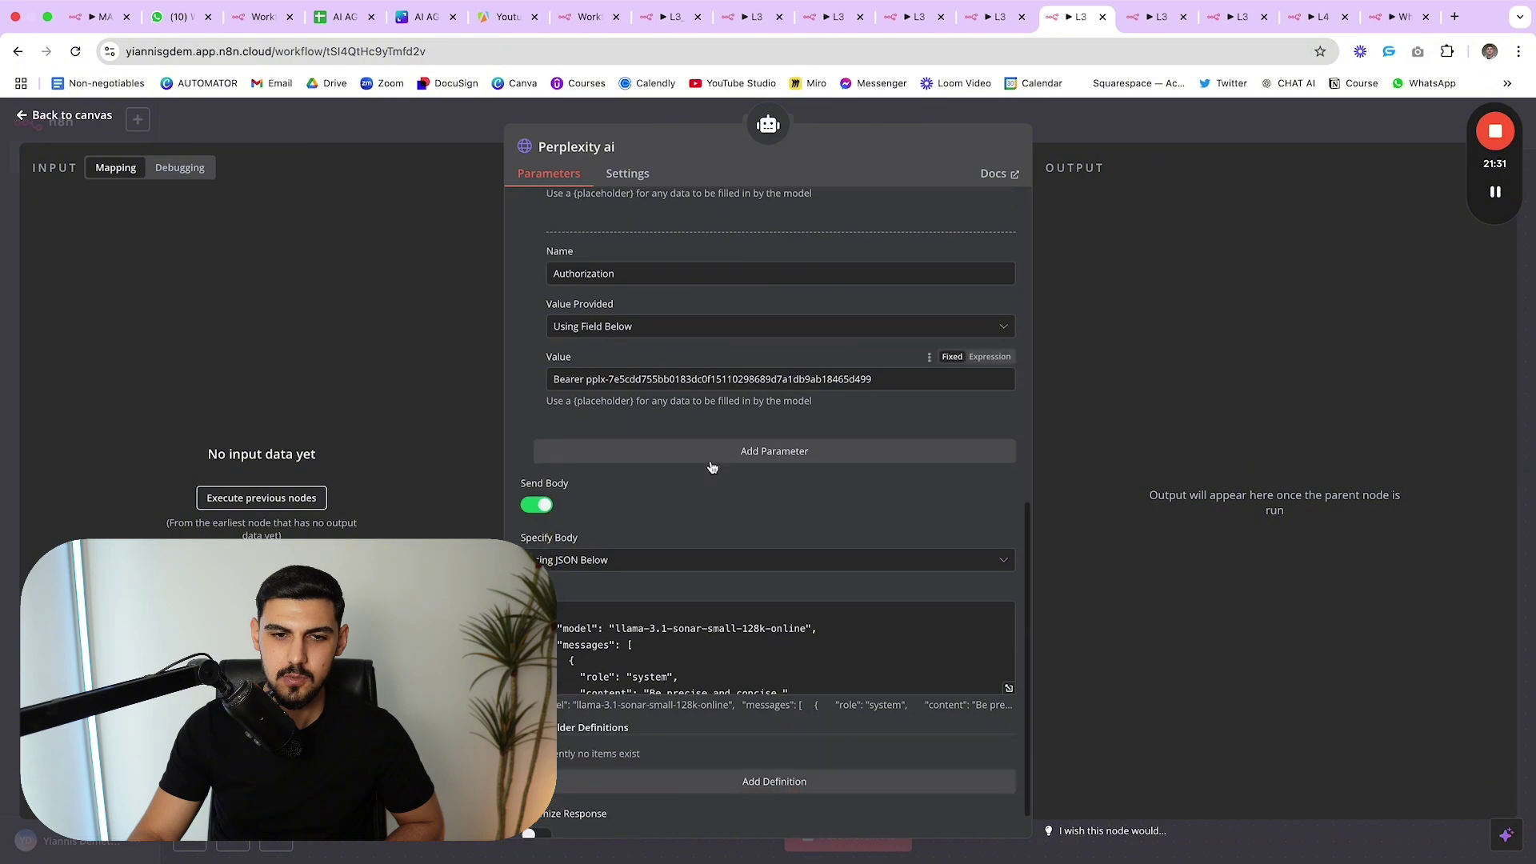
pyautogui.scroll(14, 713, 480)
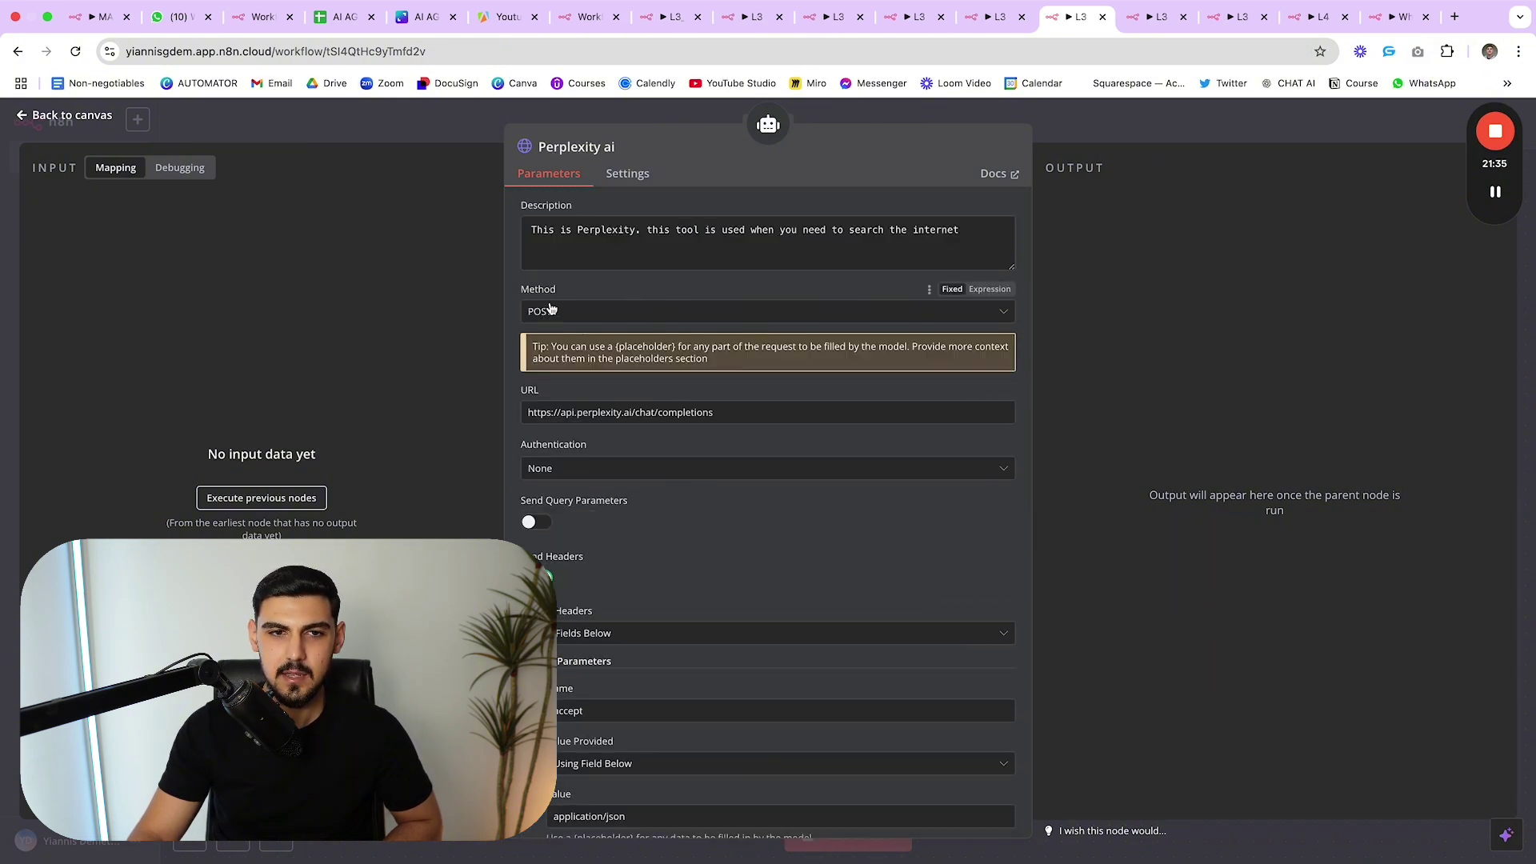
pyautogui.scroll(-5, 710, 444)
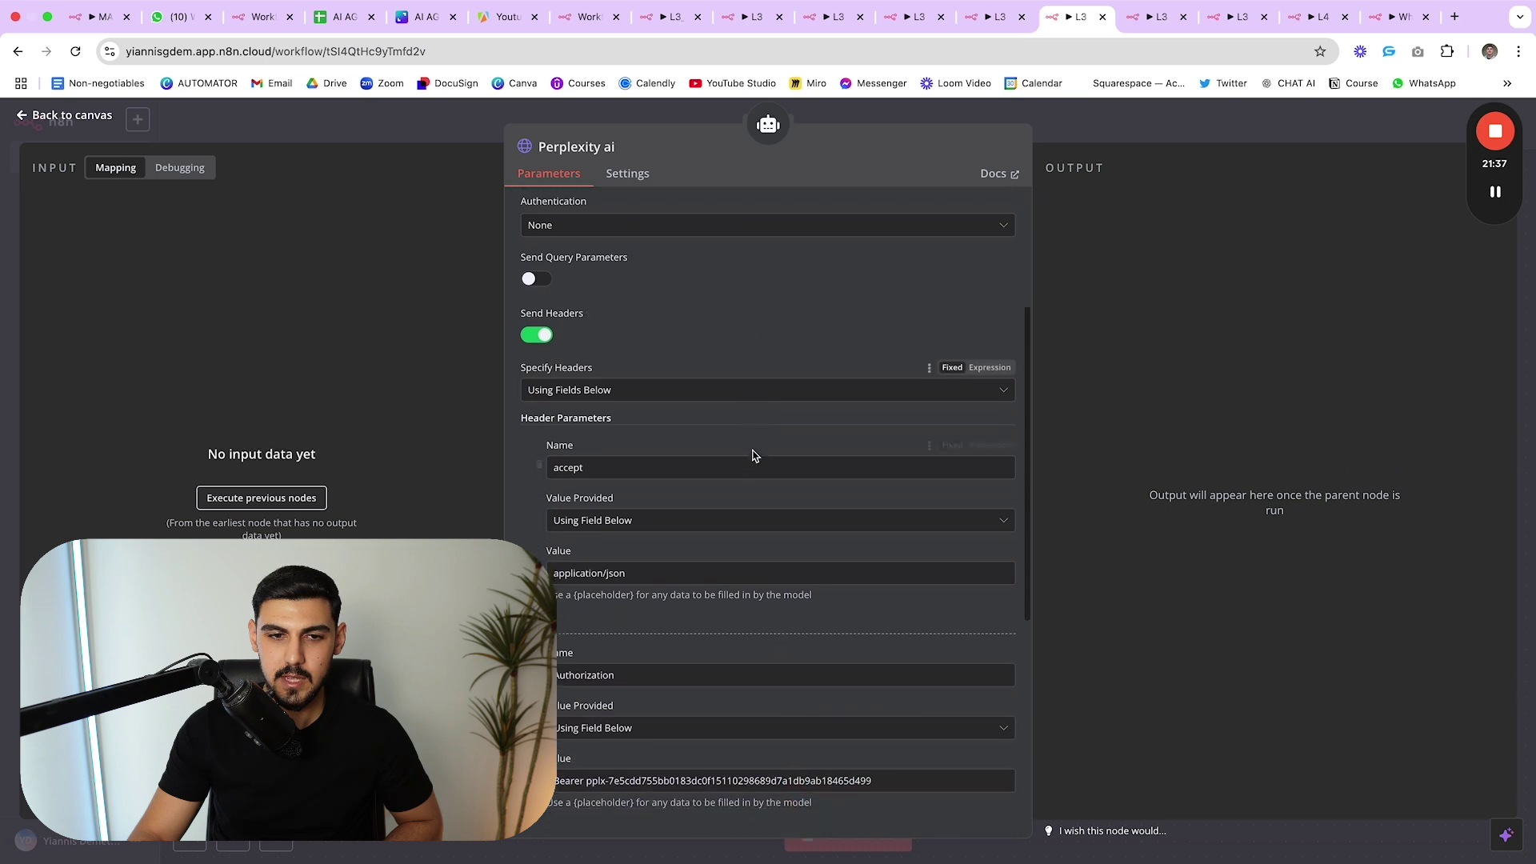
pyautogui.scroll(-3, 751, 455)
pyautogui.scroll(8, 752, 448)
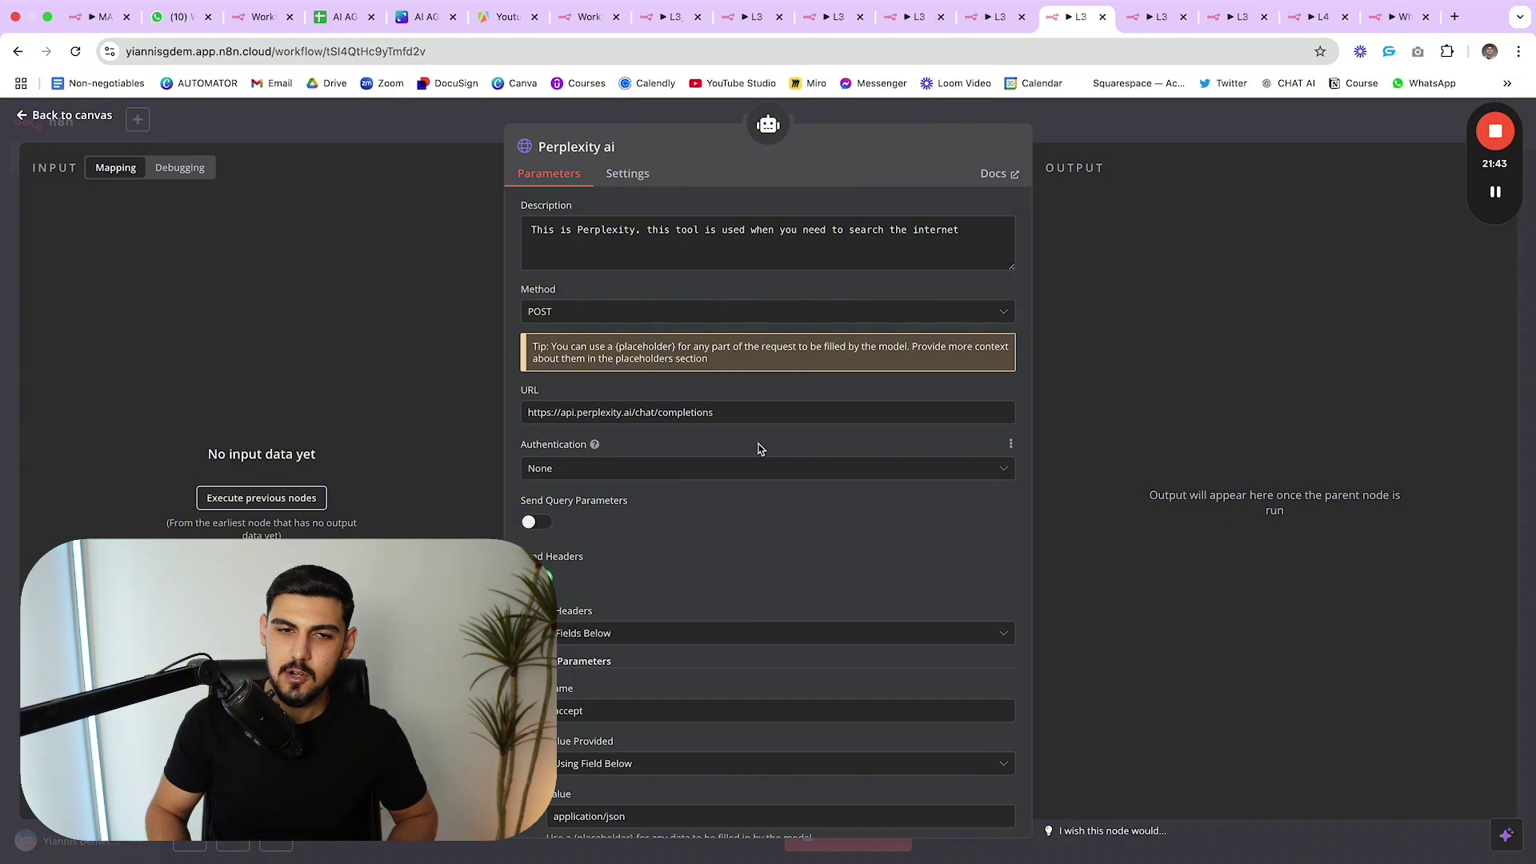
# - Finish reviewing the Perplexity ai node's authorization header and JSON body, and line the node up level with Hacker News
pyautogui.scroll(-10, 758, 448)
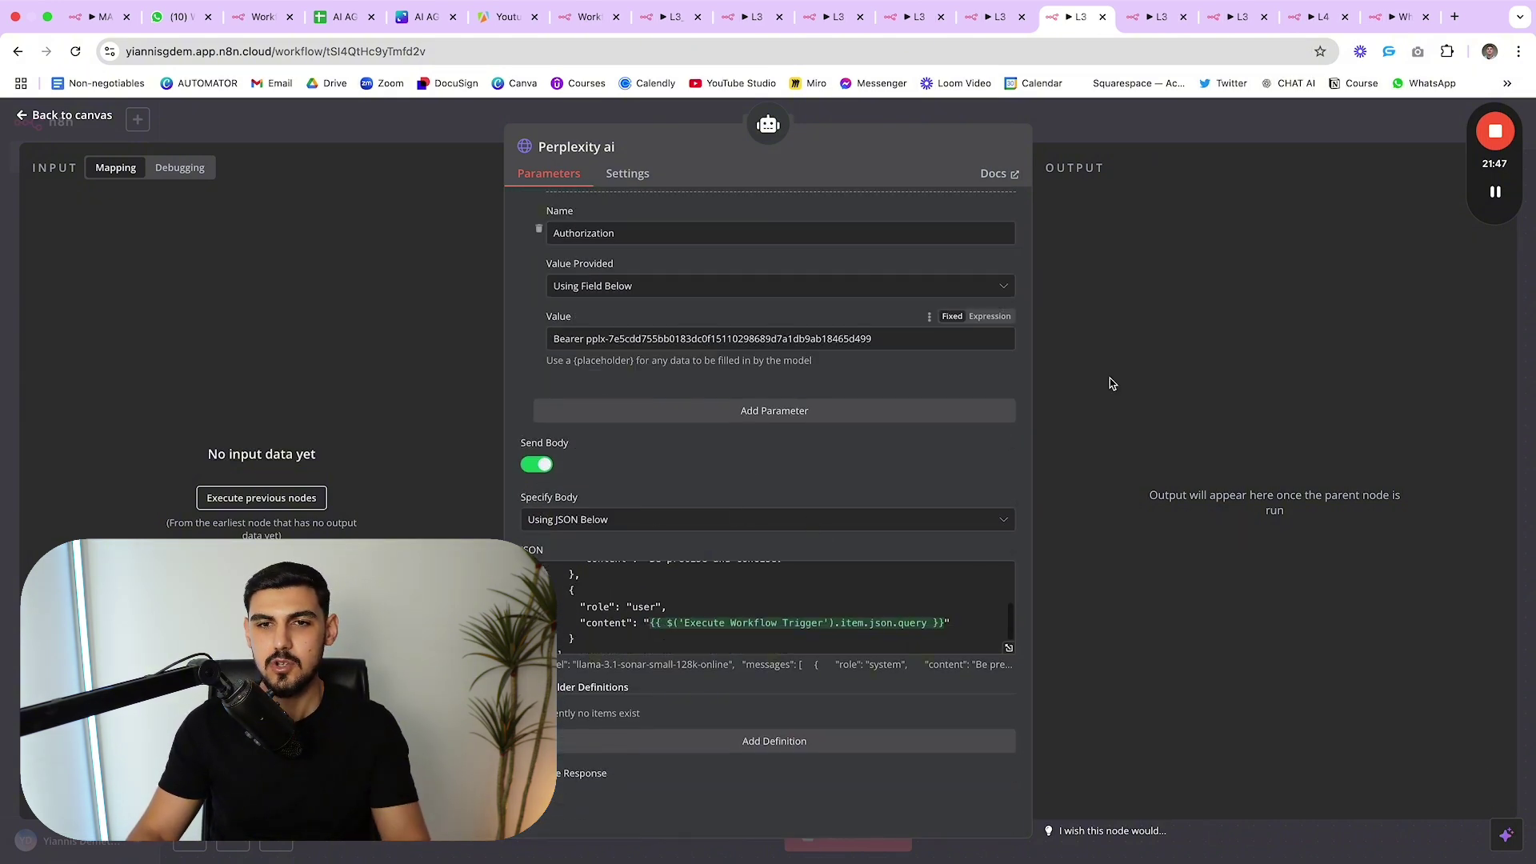
pyautogui.press('Escape')
pyautogui.moveTo(971, 520); pyautogui.dragTo(977, 511)
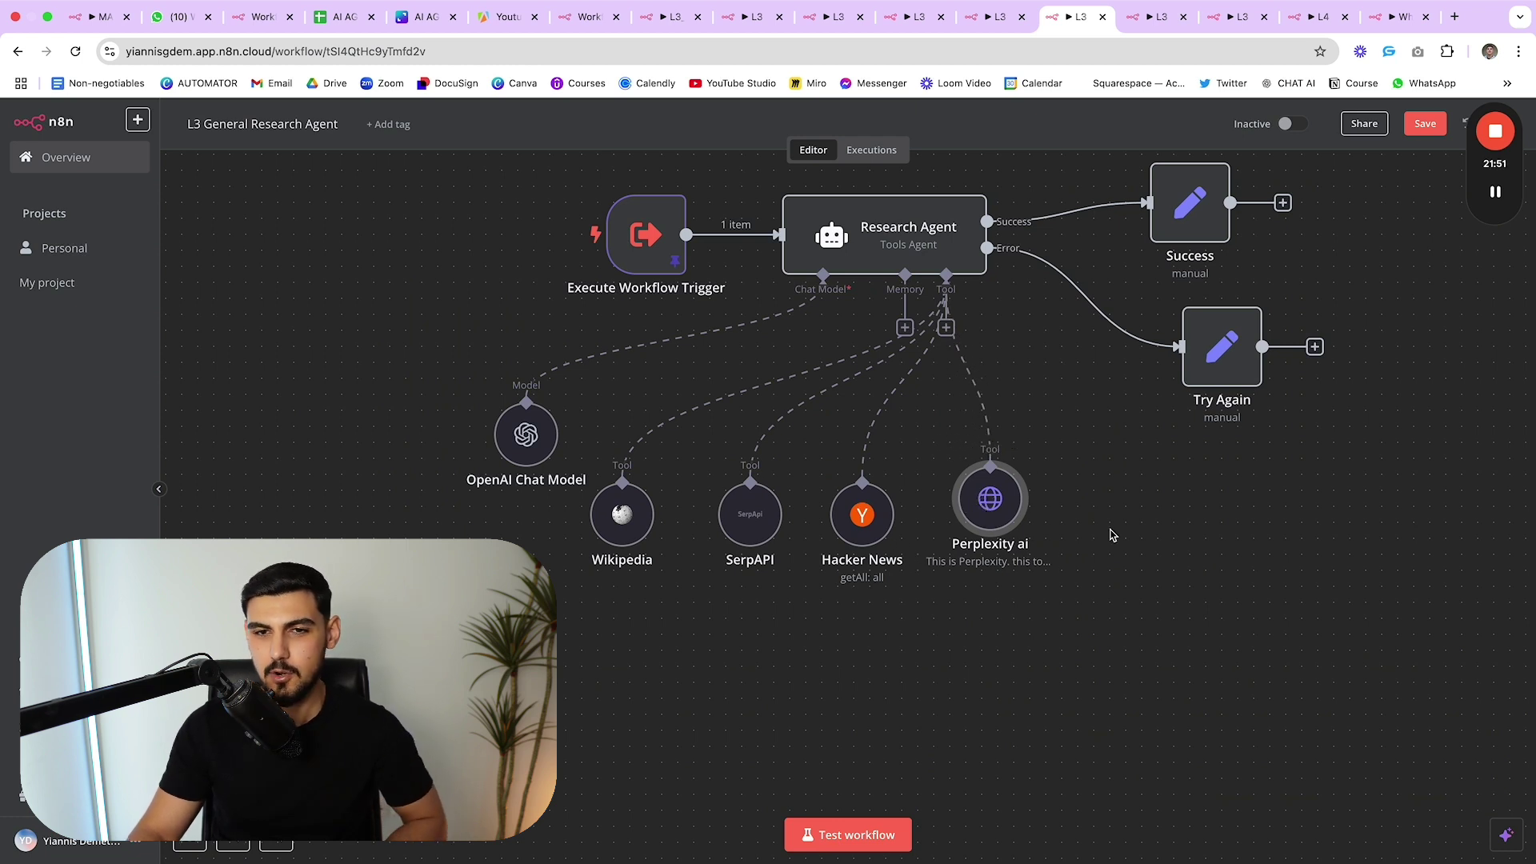
pyautogui.moveTo(980, 512); pyautogui.dragTo(983, 499)
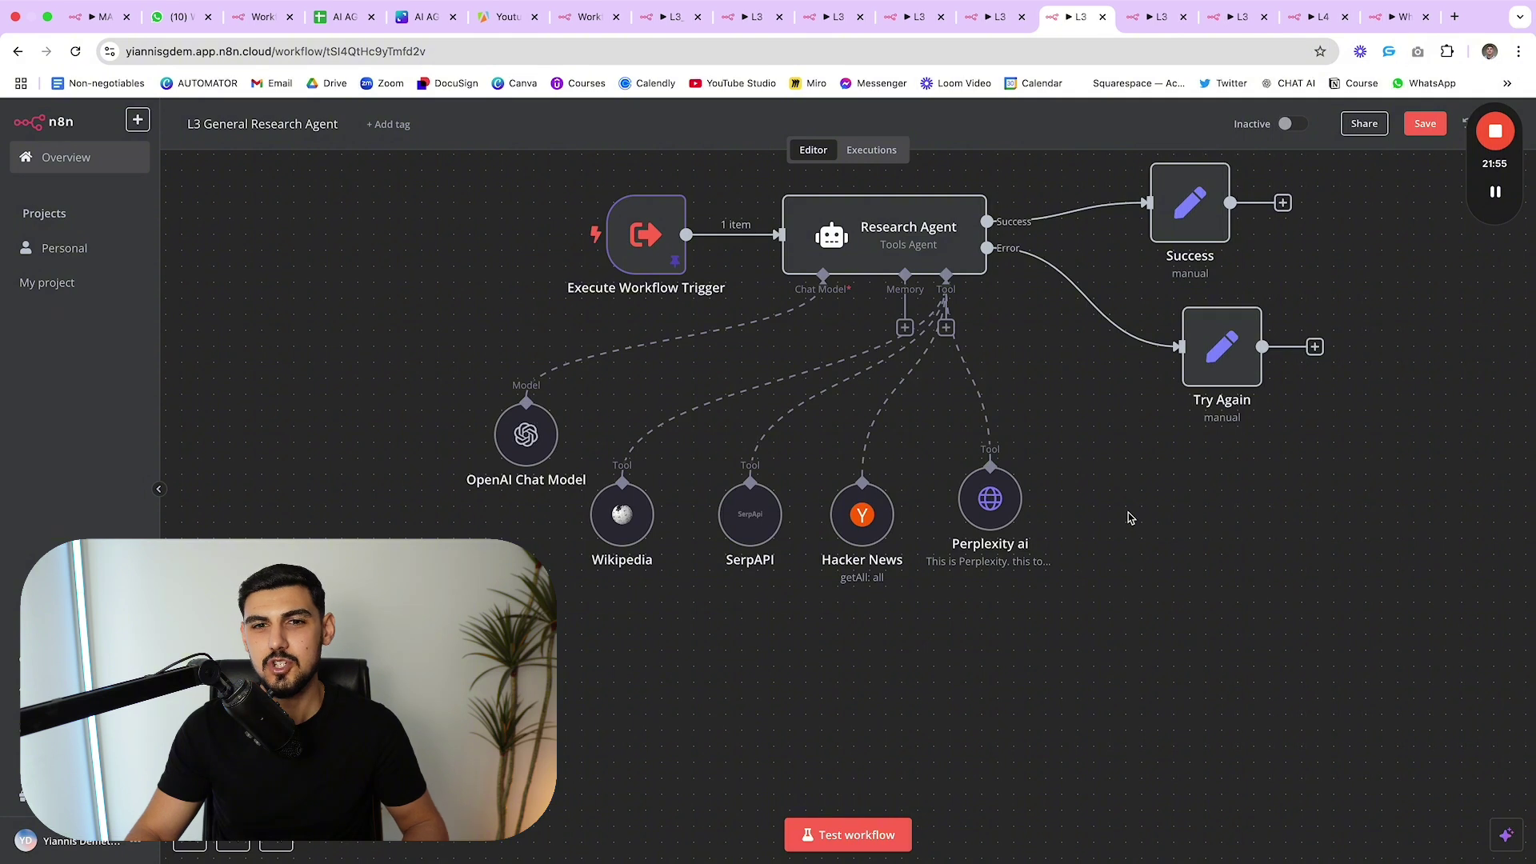
pyautogui.moveTo(974, 505); pyautogui.dragTo(975, 521)
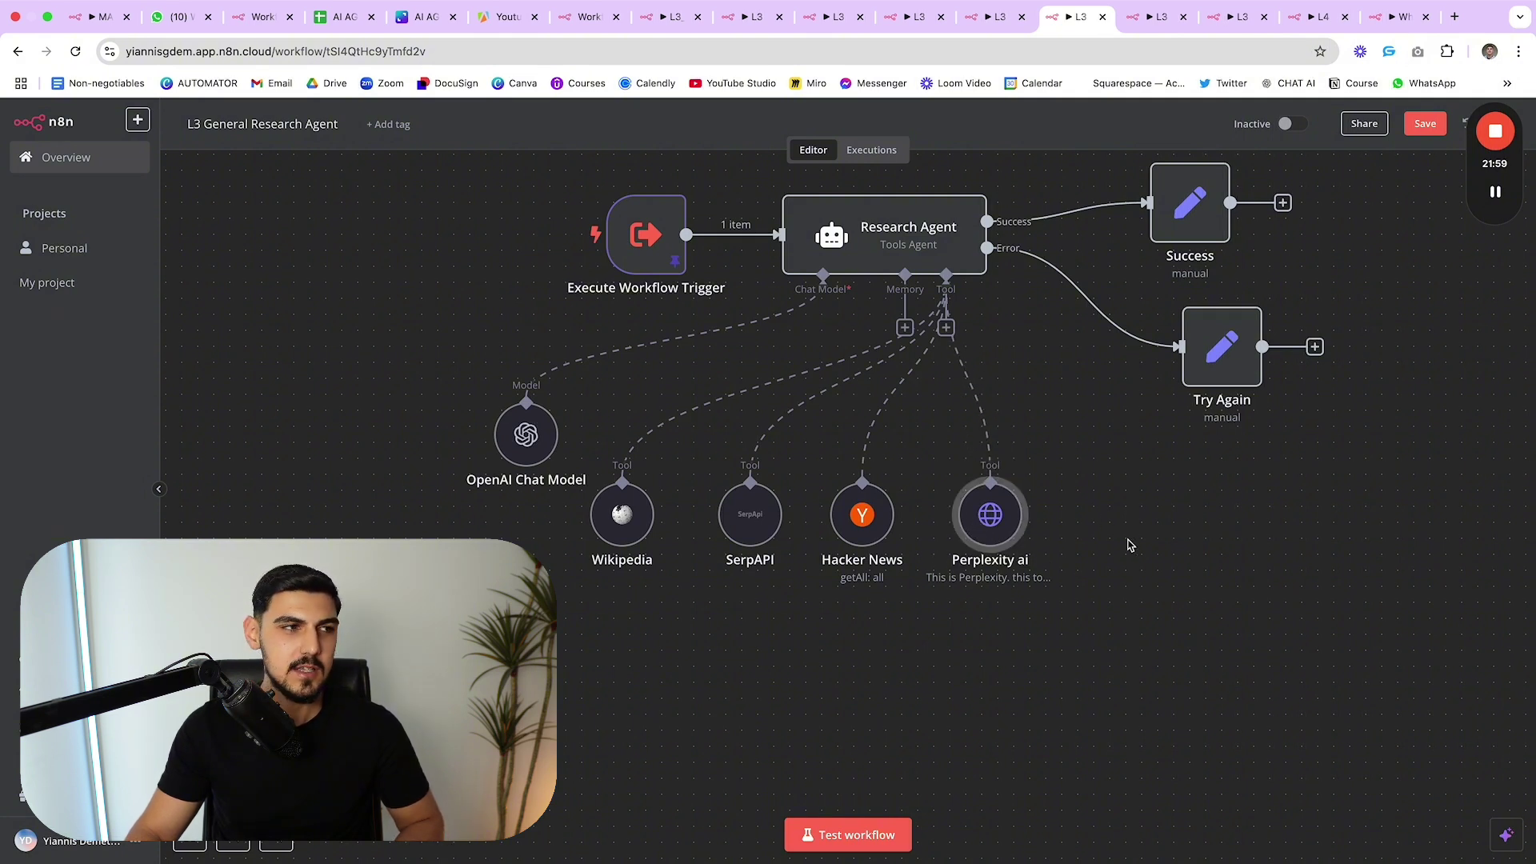
pyautogui.moveTo(995, 525)
pyautogui.mouseDown()
pyautogui.moveTo(993, 509)
pyautogui.moveTo(994, 523)
pyautogui.mouseUp()
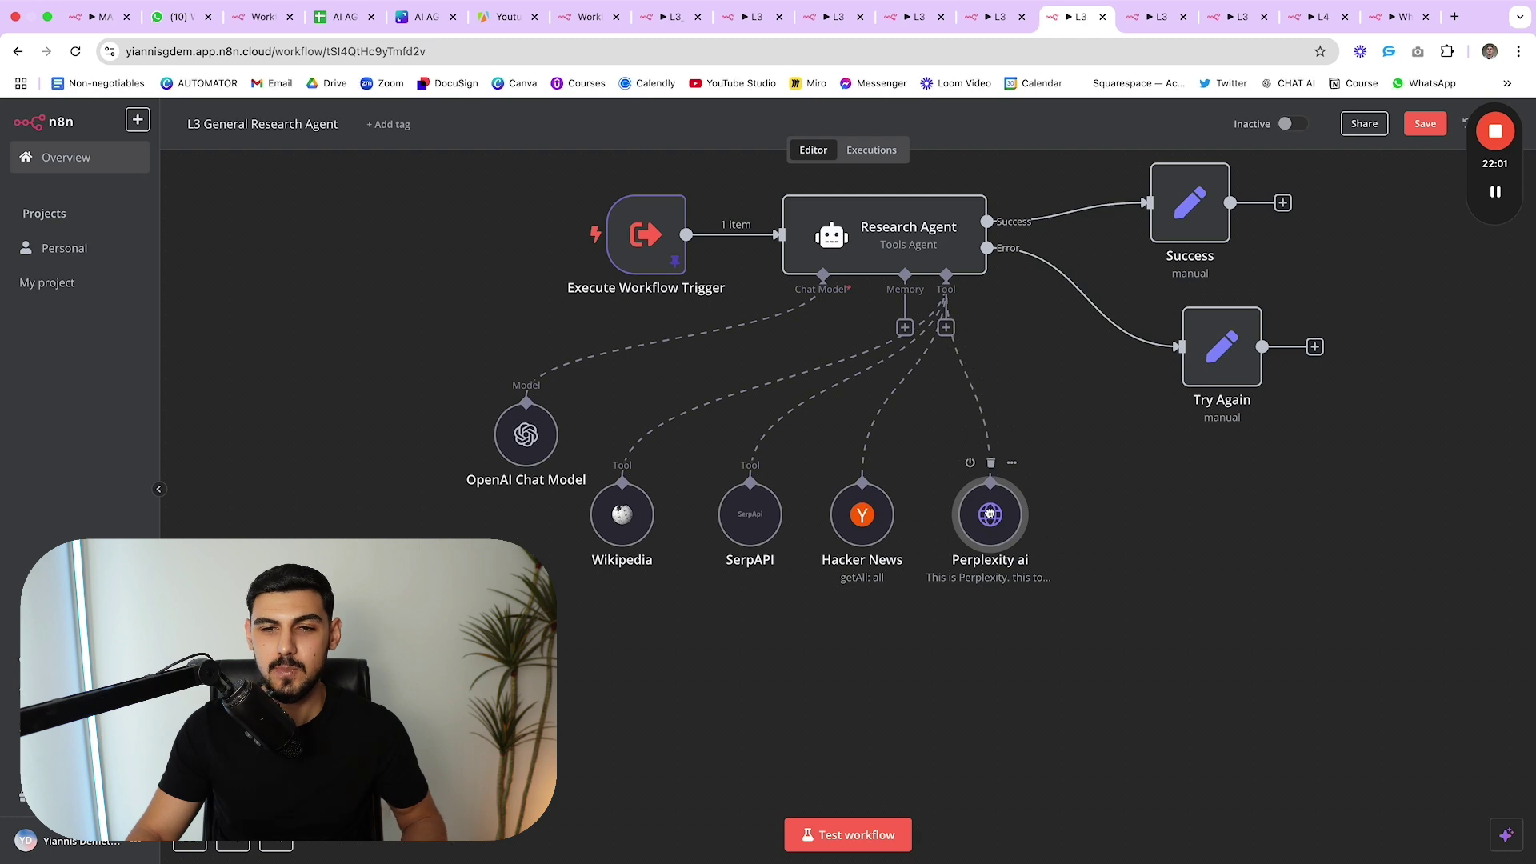
pyautogui.click(1190, 516)
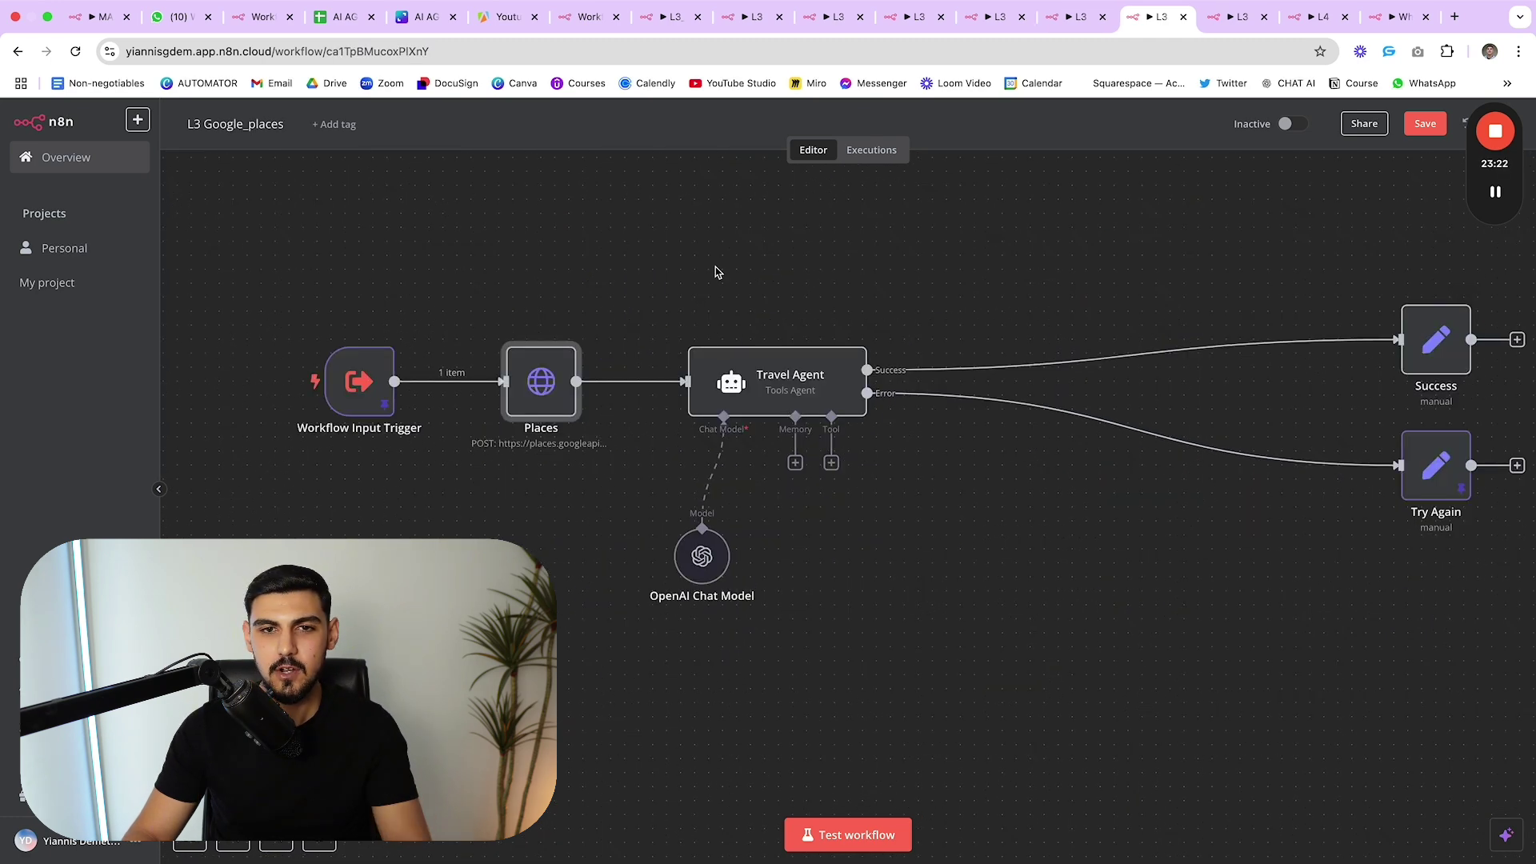
# - In the L3 Google_places workflow, move the OpenAI Chat Model away from the Memory connector and nudge Places toward the Travel Agent
pyautogui.scroll(-2, 716, 272)
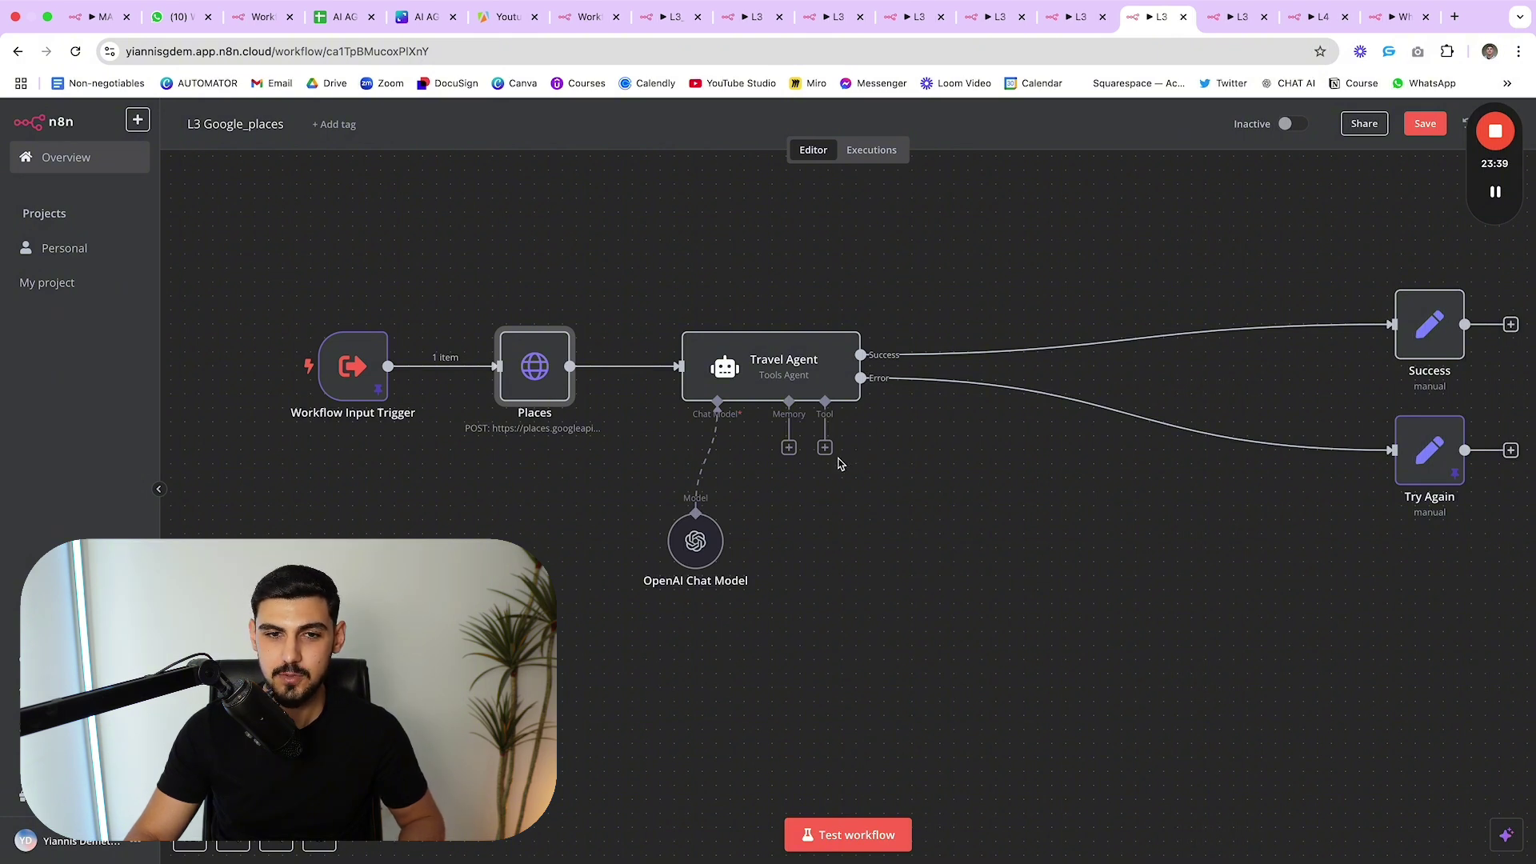
pyautogui.moveTo(697, 543); pyautogui.dragTo(641, 544)
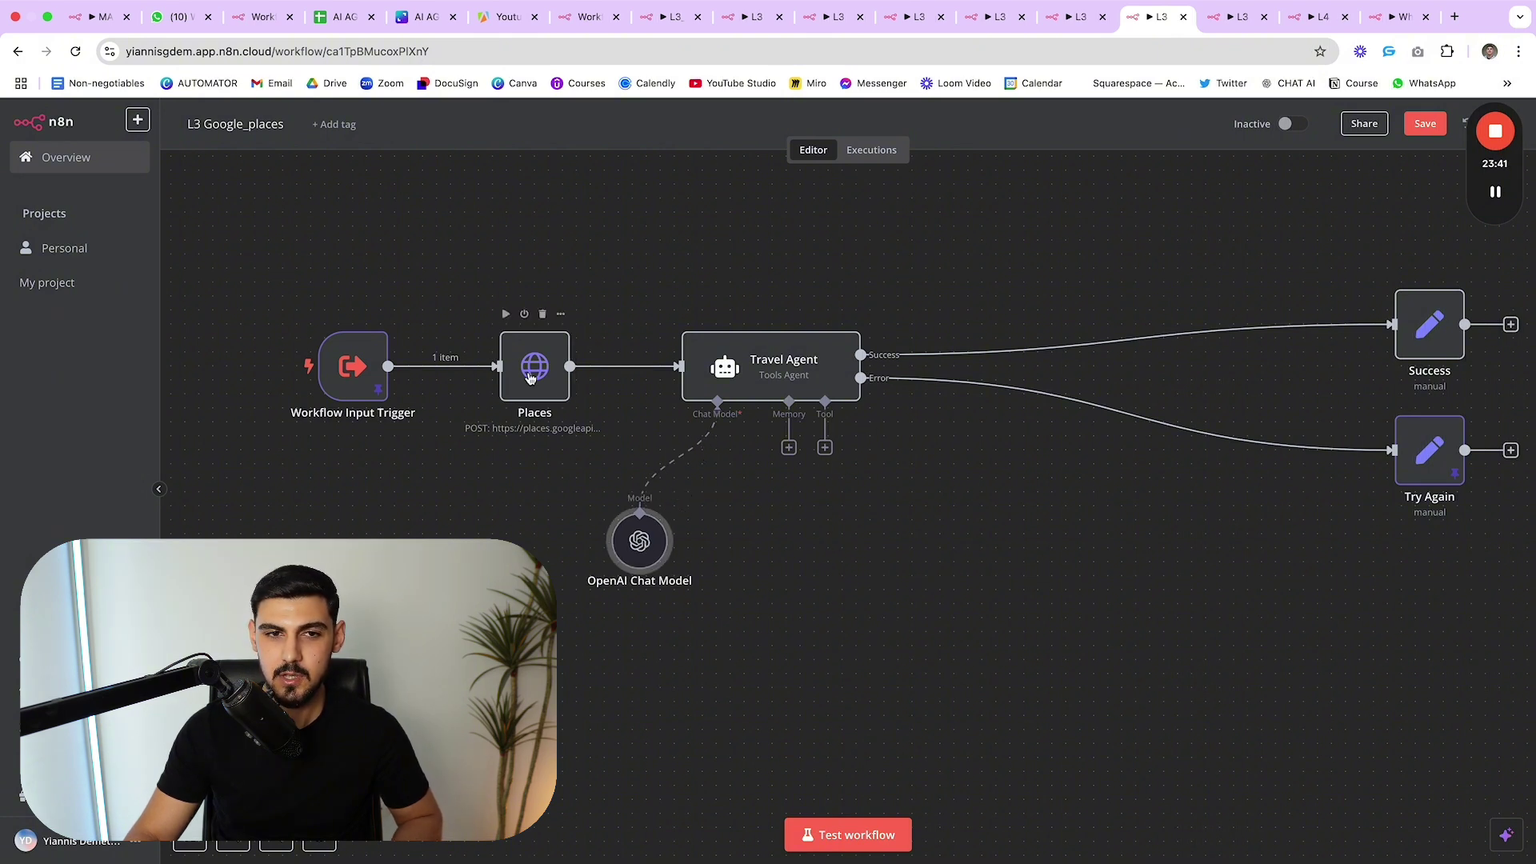
pyautogui.moveTo(530, 379); pyautogui.dragTo(544, 375)
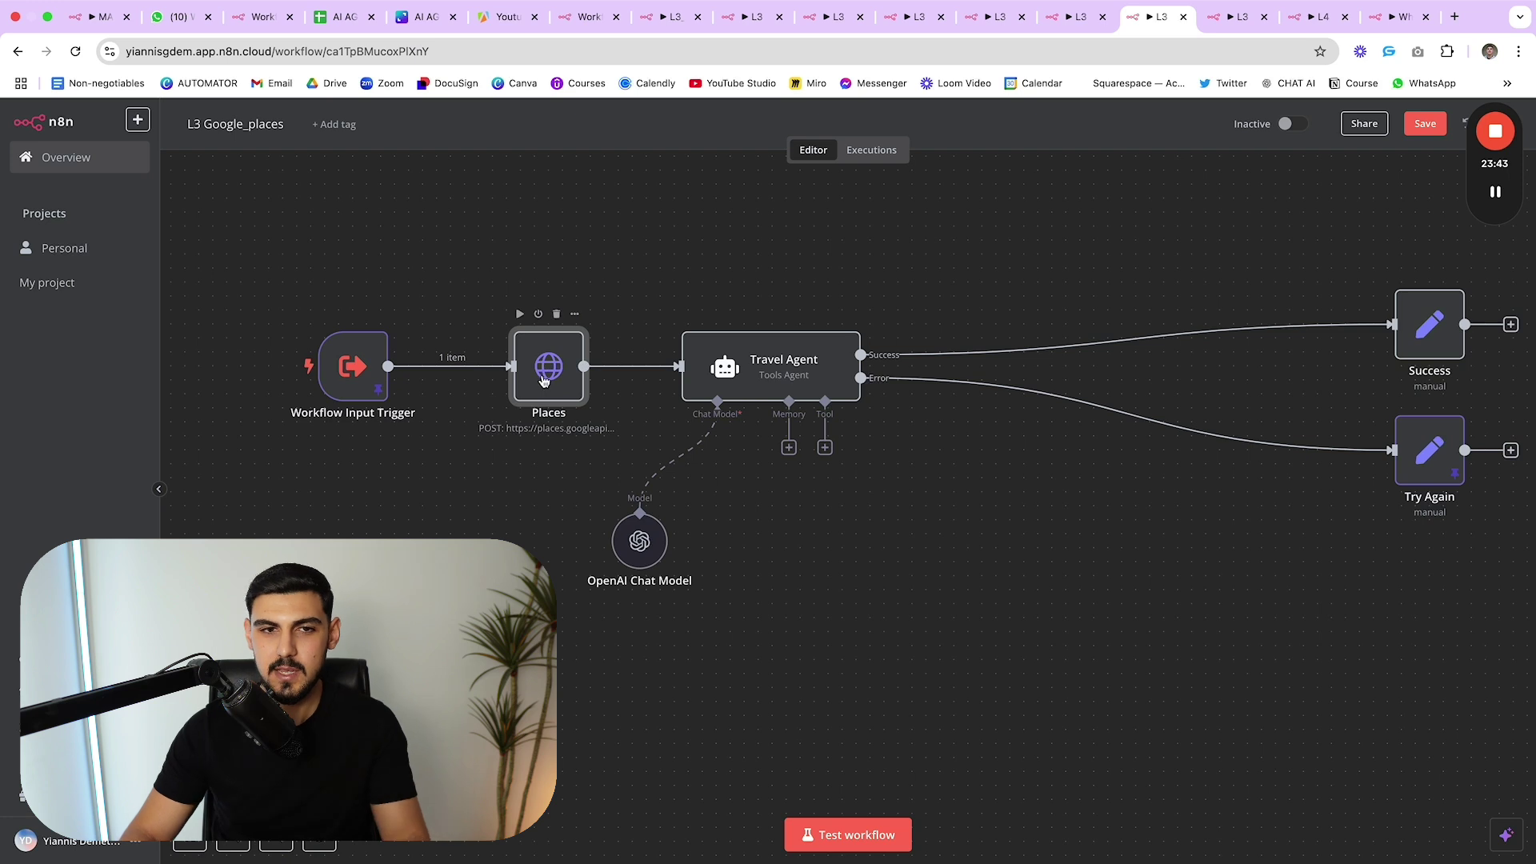
# - Examine the Places node's POST method, URL, header parameters, textQuery body and the incoming query from the Workflow Input Trigger
pyautogui.doubleClick(551, 367)
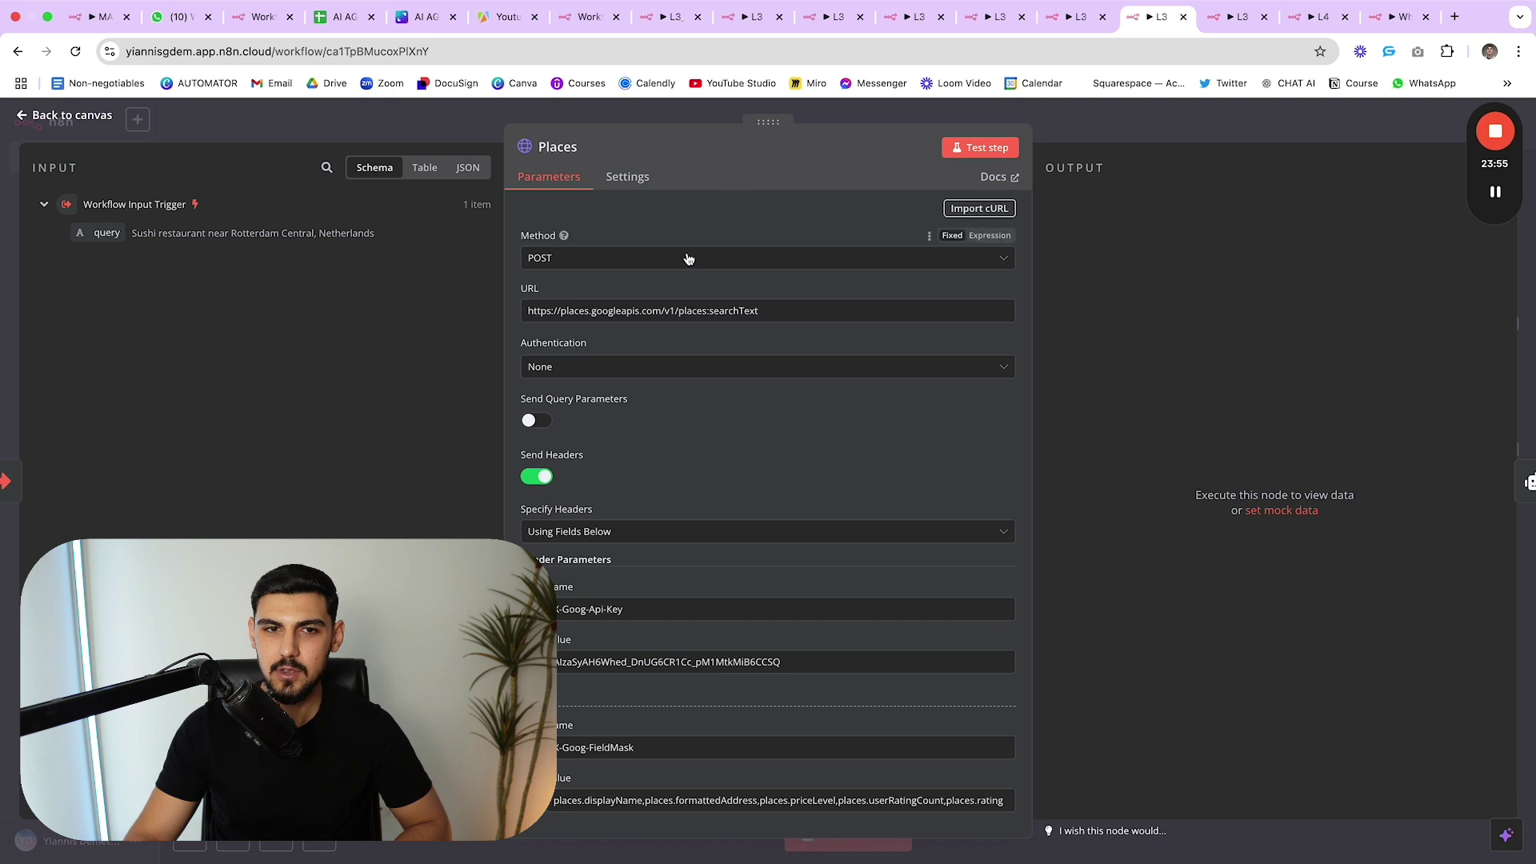
pyautogui.scroll(-5, 737, 304)
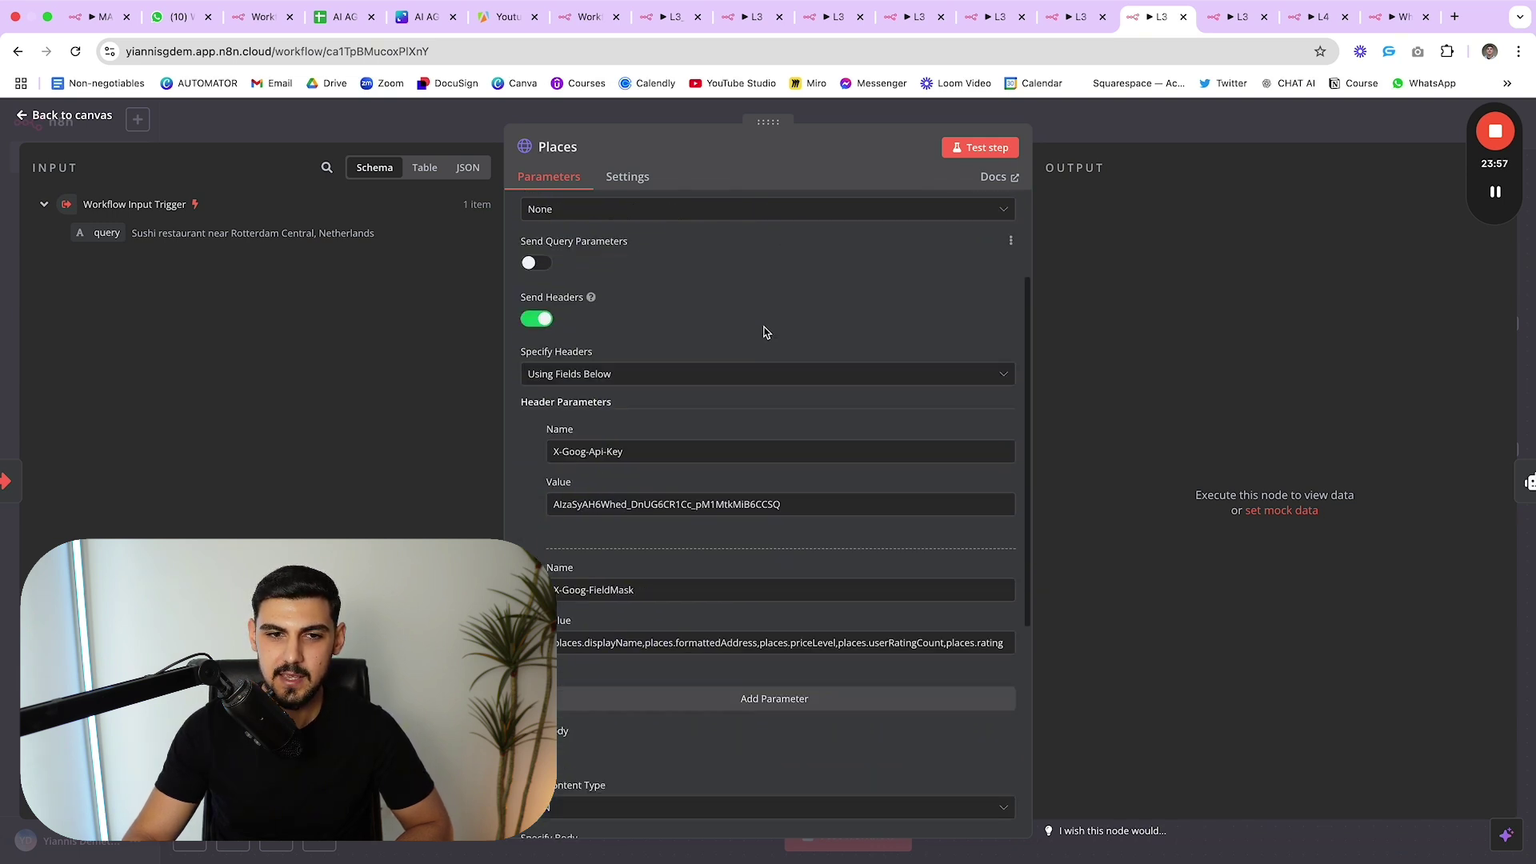
pyautogui.scroll(-3, 751, 344)
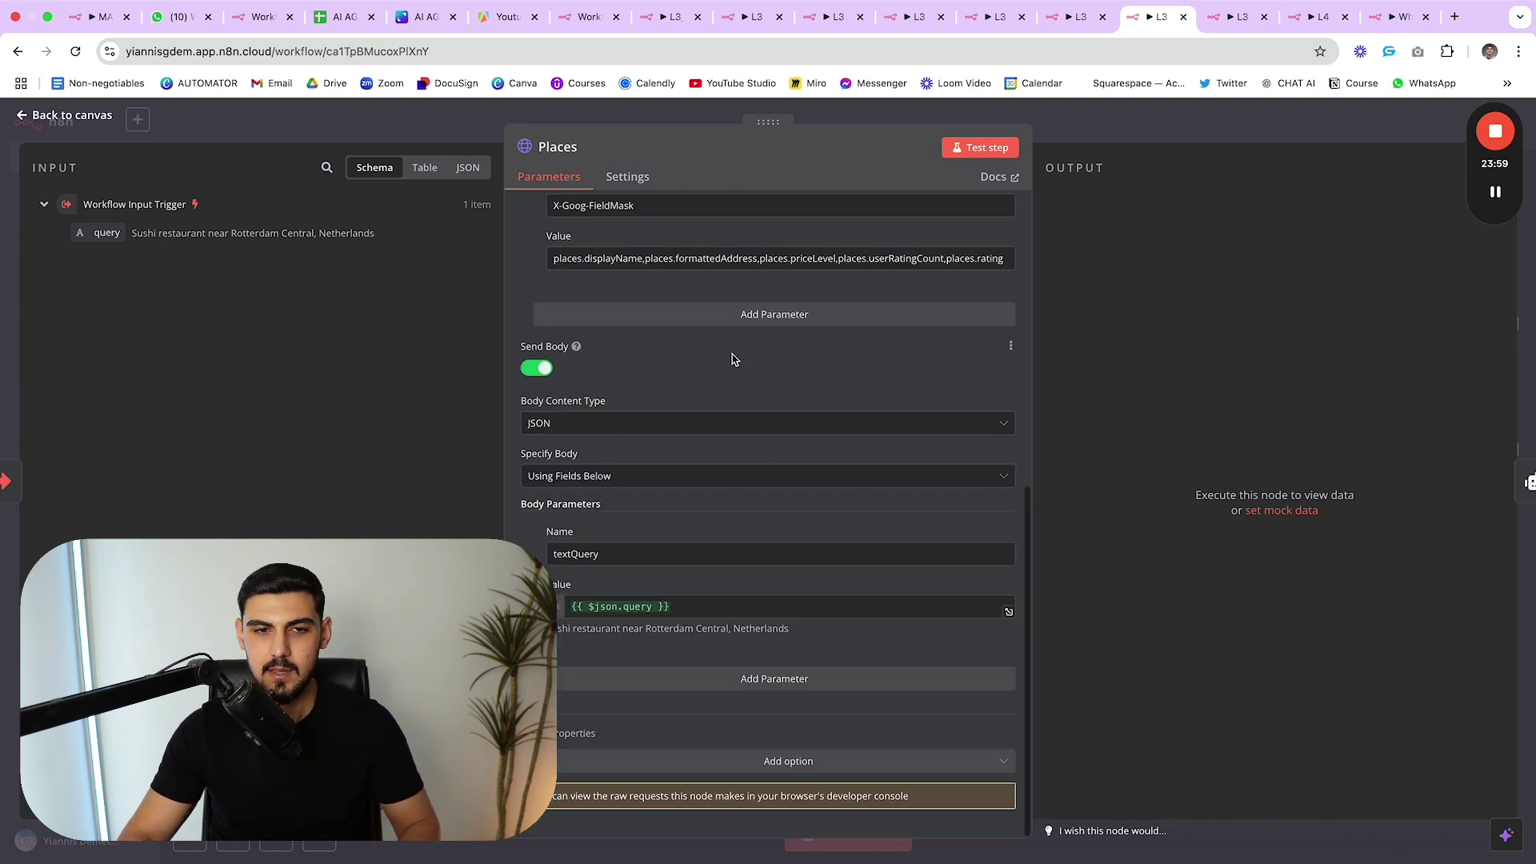
pyautogui.scroll(8, 712, 366)
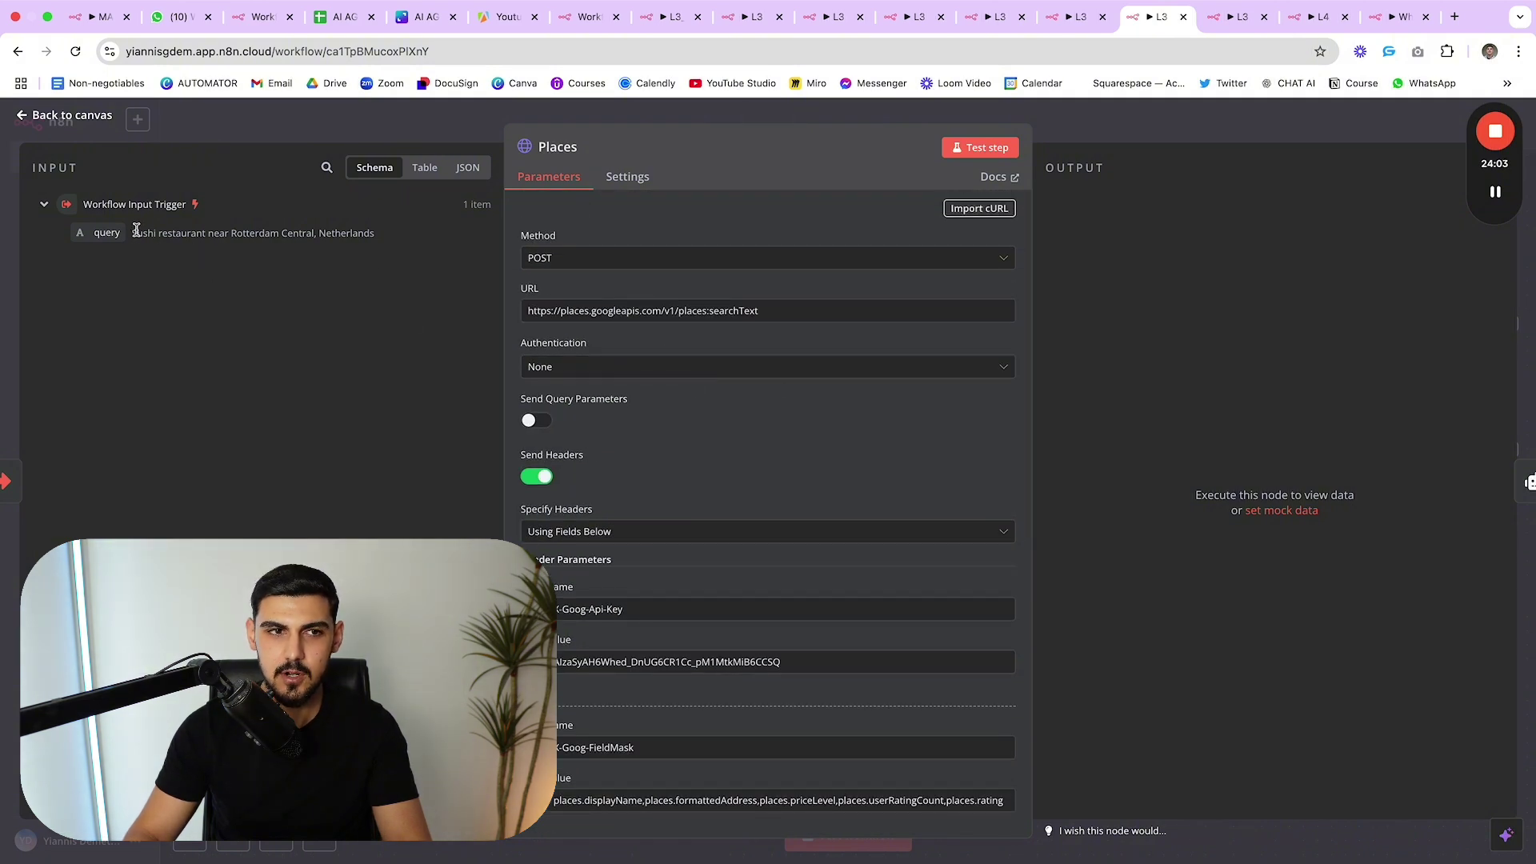
pyautogui.moveTo(136, 231); pyautogui.dragTo(381, 242)
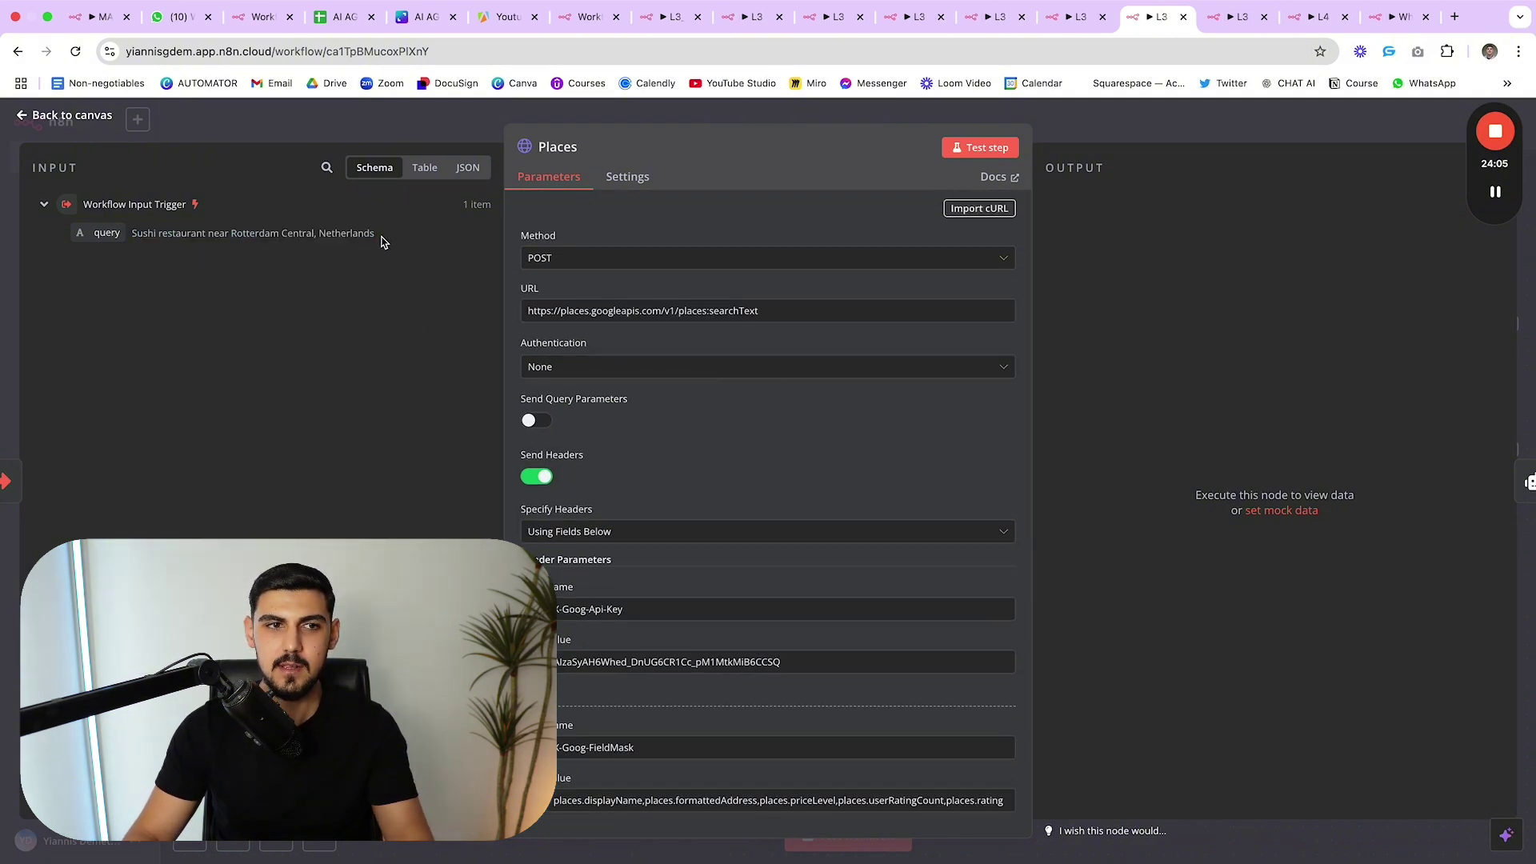
pyautogui.moveTo(380, 242); pyautogui.dragTo(248, 233)
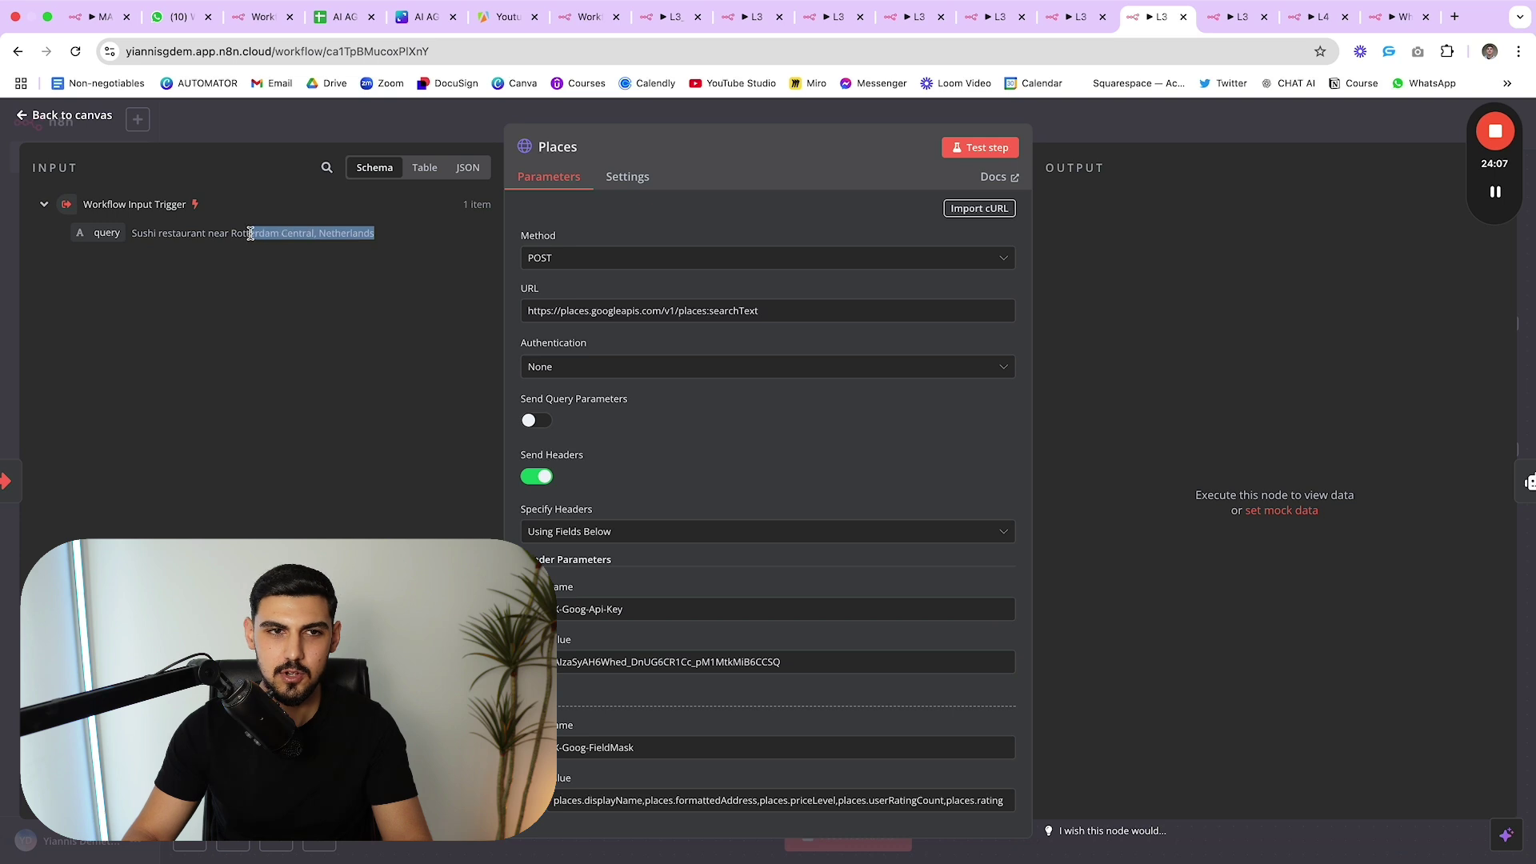
pyautogui.click(305, 233)
pyautogui.scroll(-2, 784, 376)
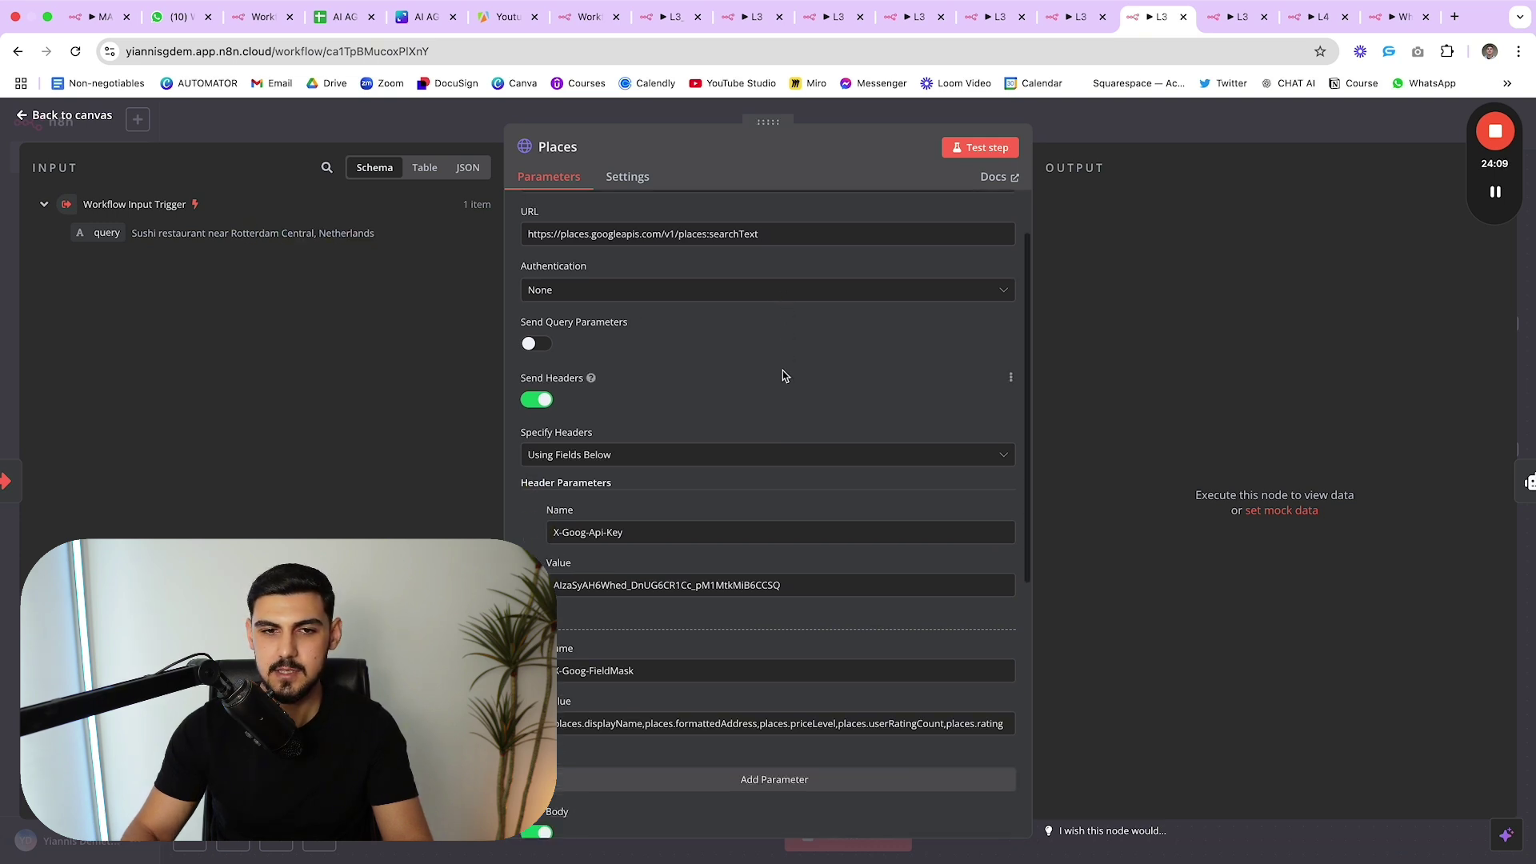
pyautogui.scroll(-8, 714, 396)
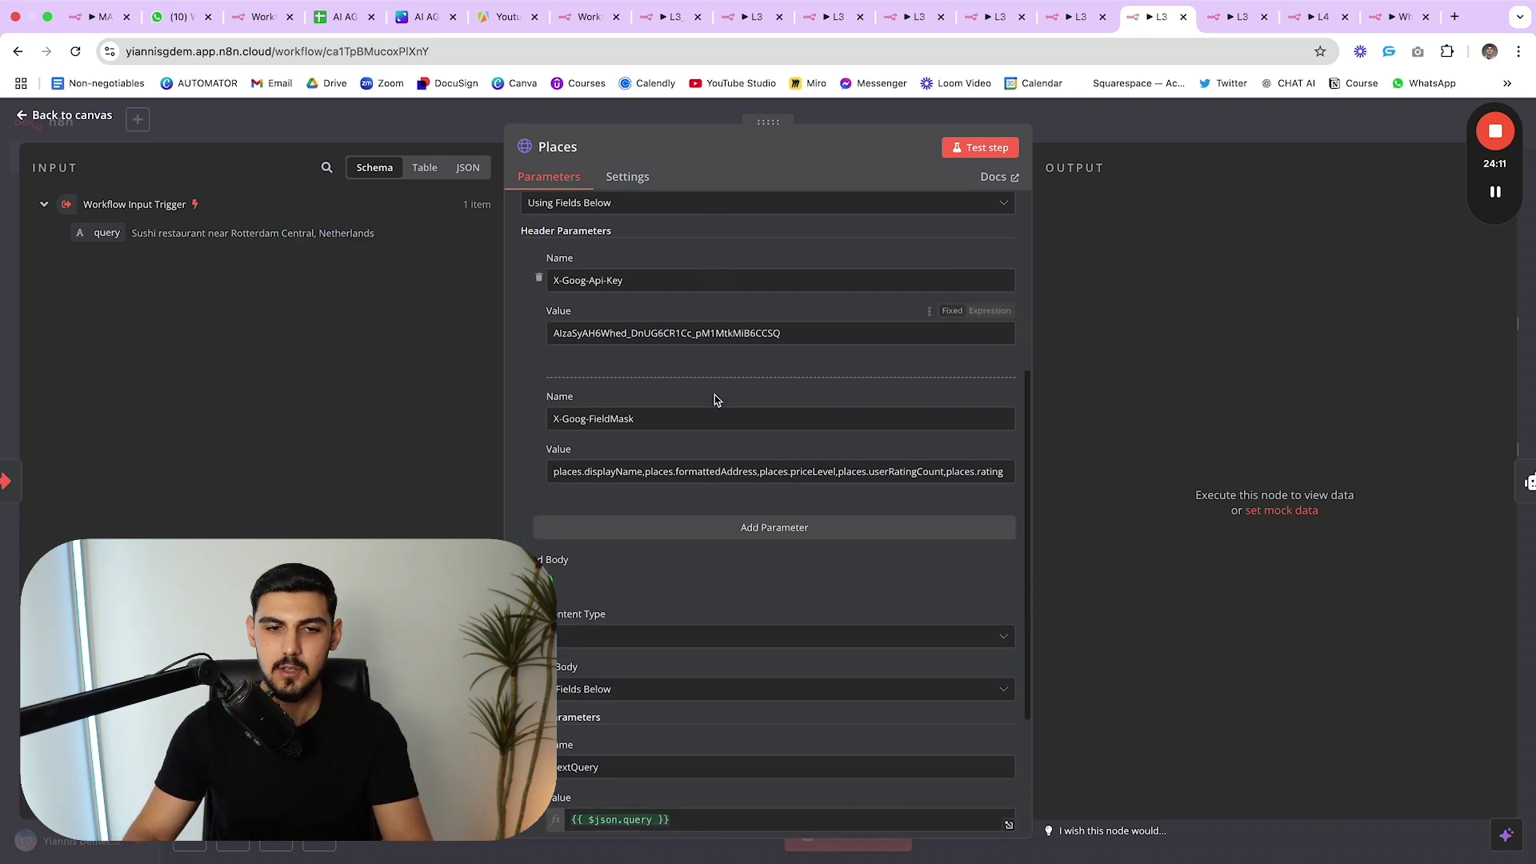
pyautogui.press('Escape')
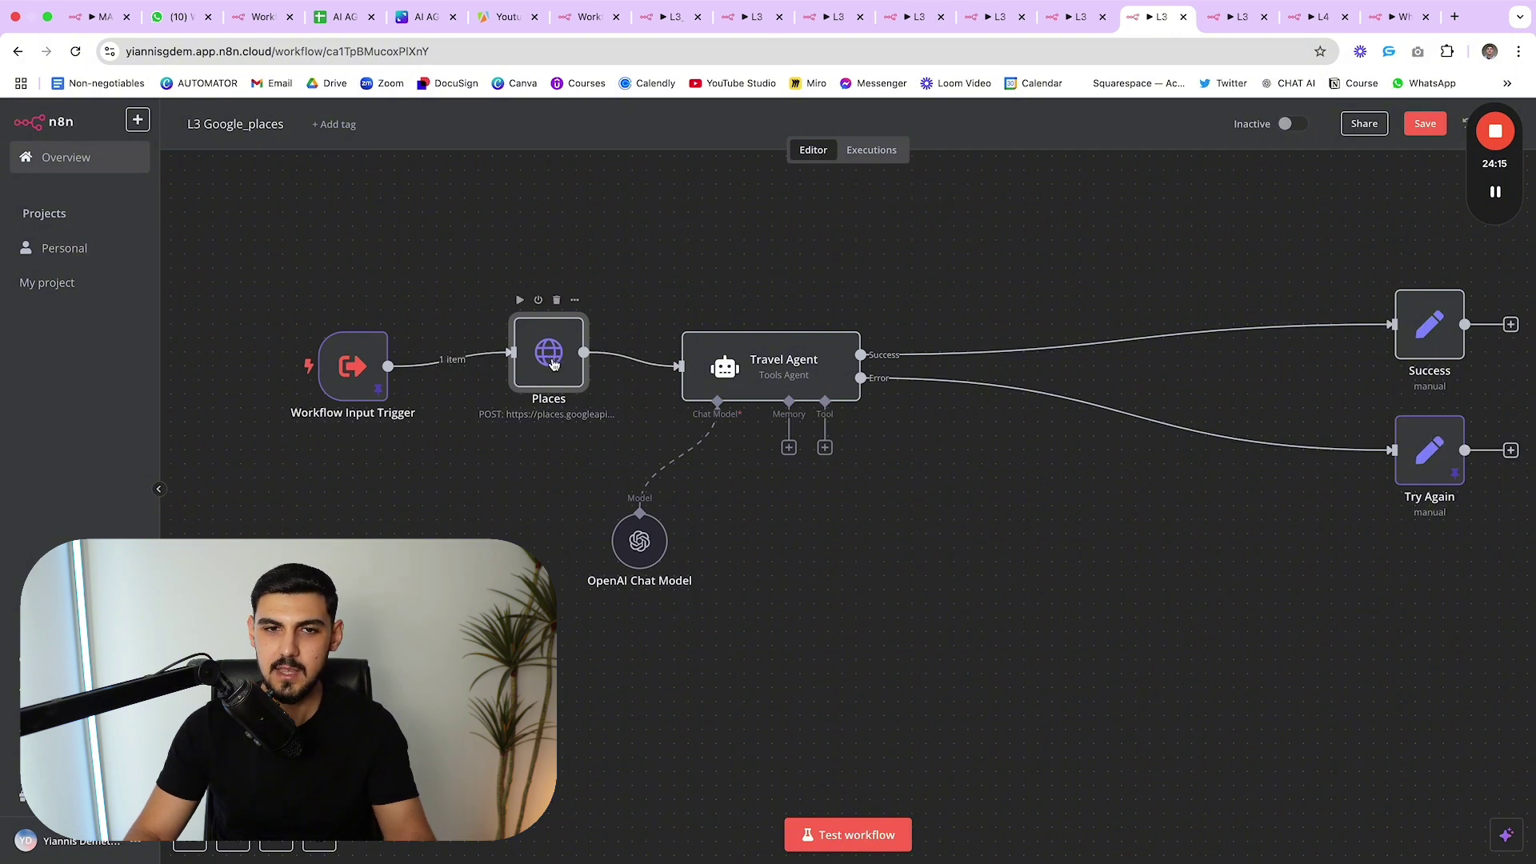
# - Examine the Travel Agent's prompt text and read through its system message, including the example output format
pyautogui.doubleClick(756, 361)
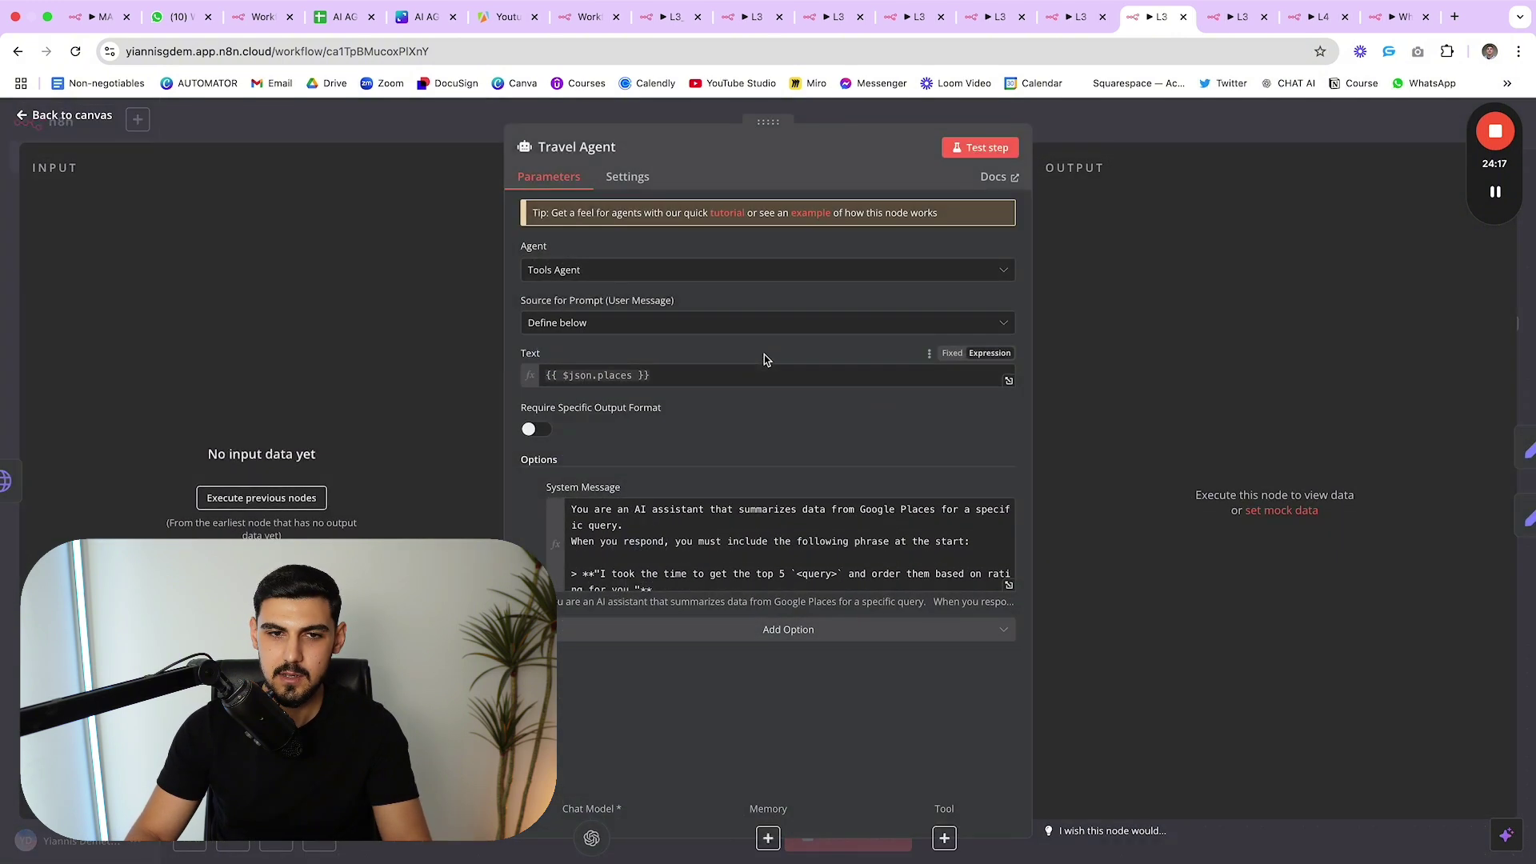
pyautogui.scroll(-5, 742, 536)
pyautogui.scroll(-10, 742, 536)
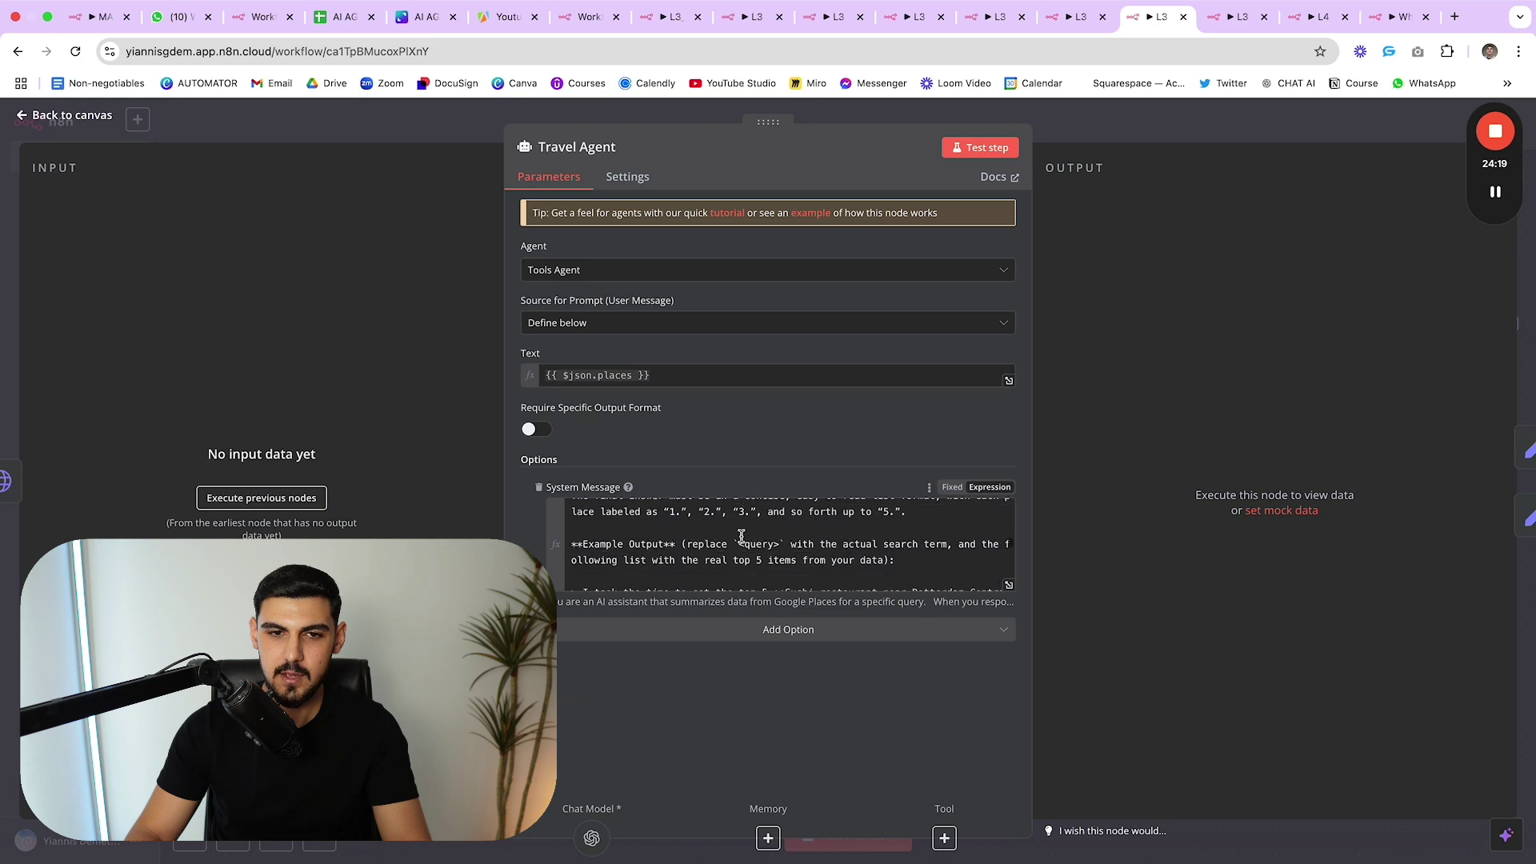
pyautogui.scroll(-2, 742, 536)
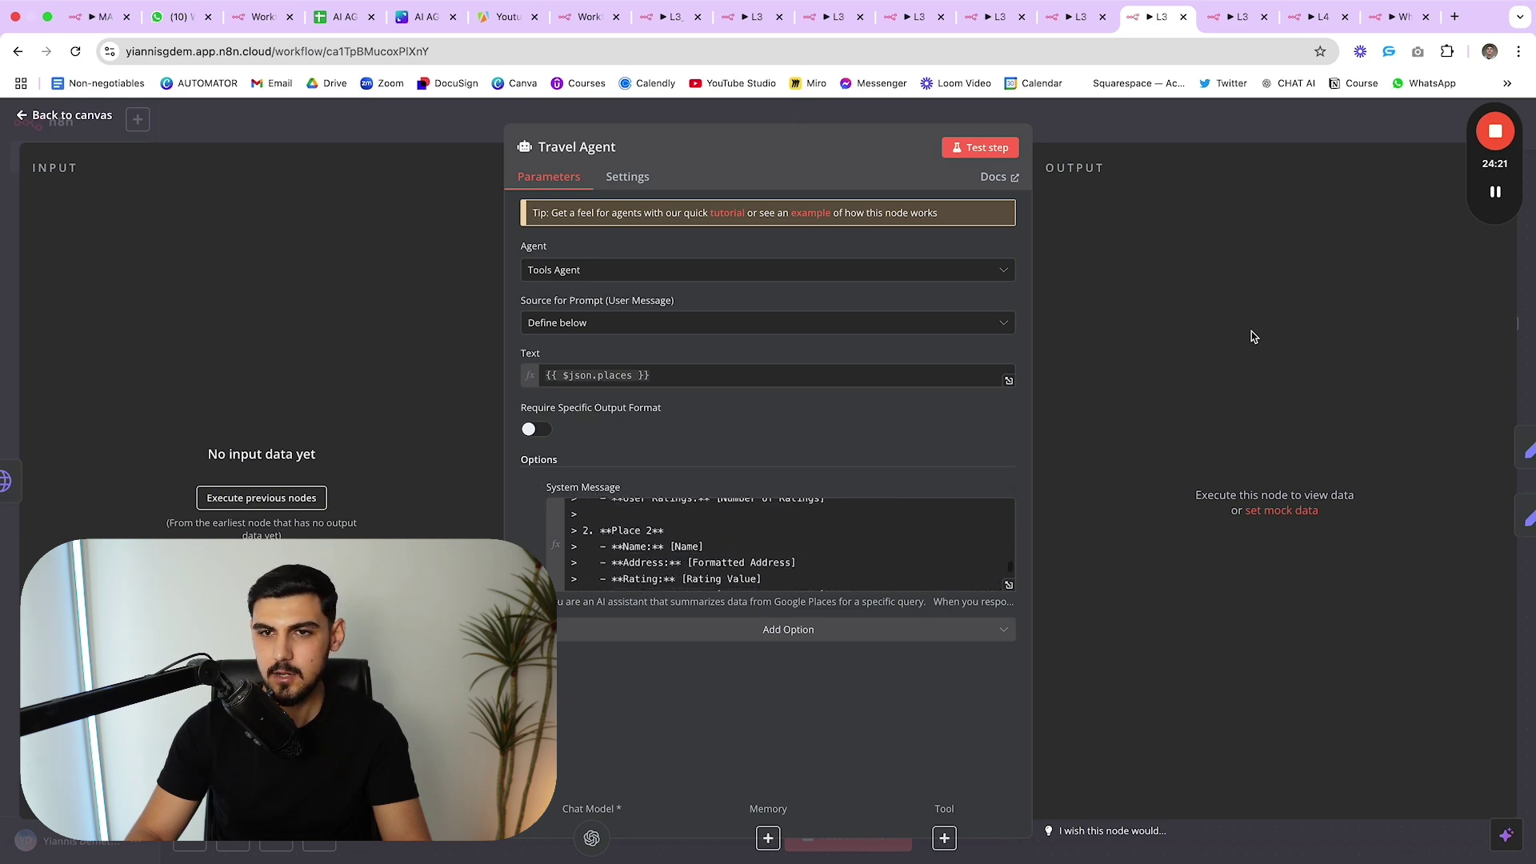
pyautogui.press('Escape')
# - Move the Success and Try Again nodes closer to the Travel Agent
pyautogui.moveTo(1431, 373); pyautogui.dragTo(1204, 345)
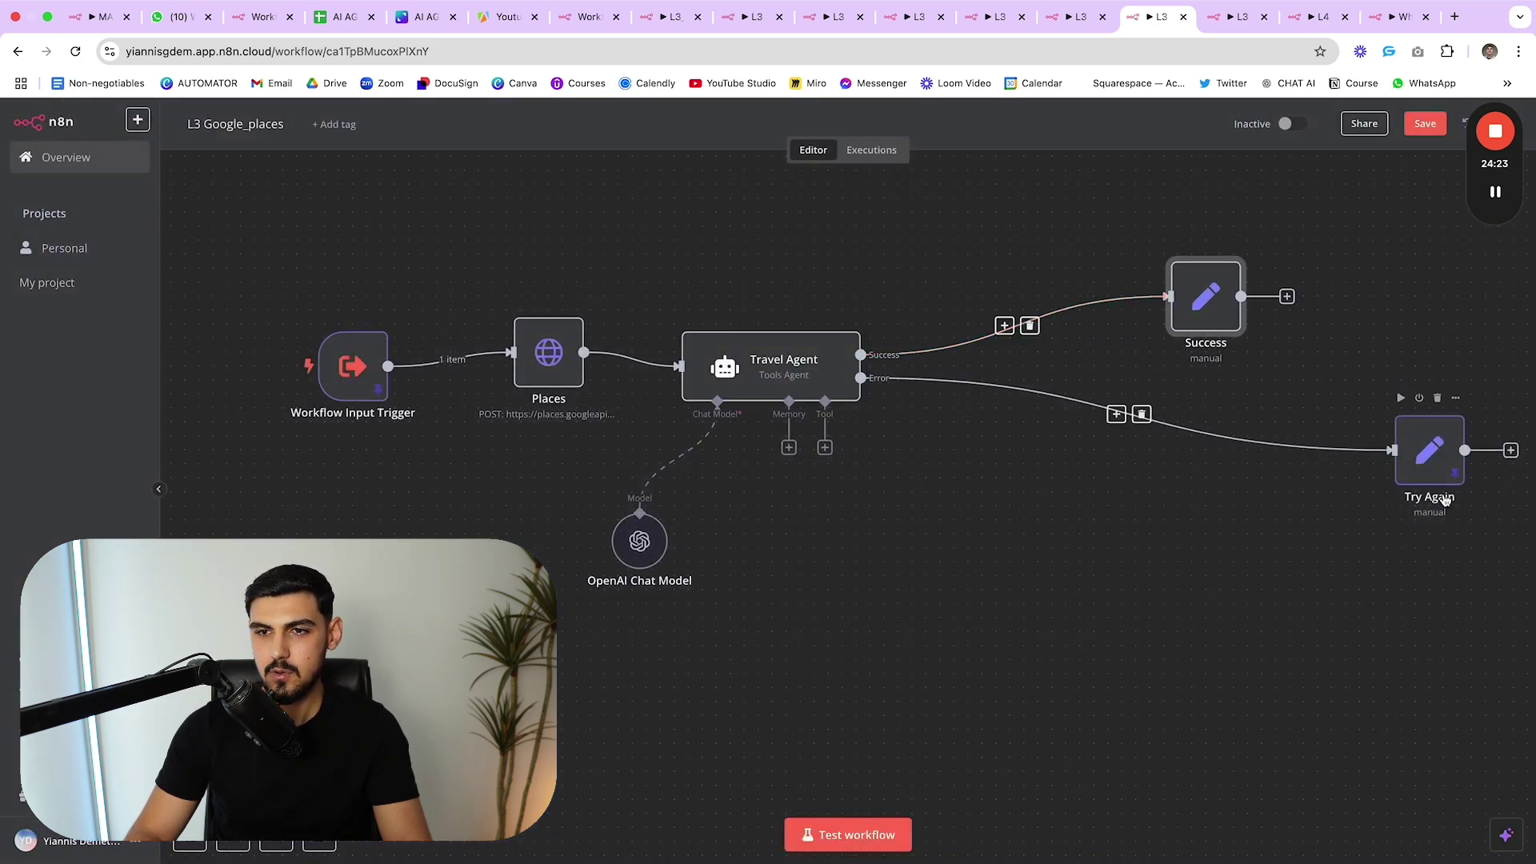
pyautogui.moveTo(1439, 501); pyautogui.dragTo(1202, 501)
# - In the L3 Calendar Agent workflow, rearrange the OpenAI Chat Model, Get Events, Create Event and Create Event with Attendee nodes in a lower row
pyautogui.click(1240, 16)
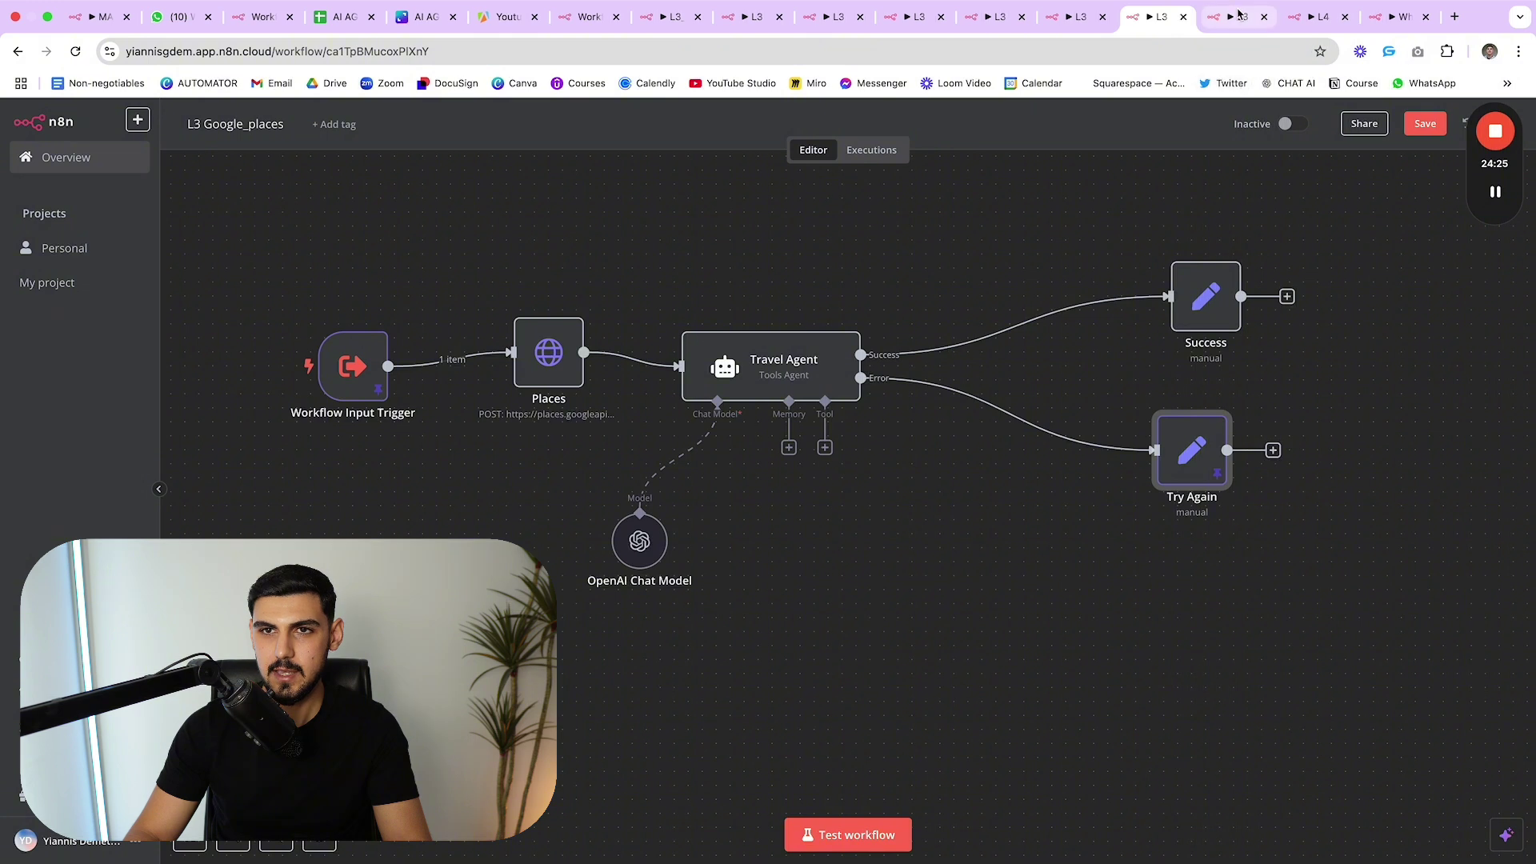
pyautogui.scroll(-1, 503, 267)
pyautogui.moveTo(745, 590); pyautogui.dragTo(745, 653)
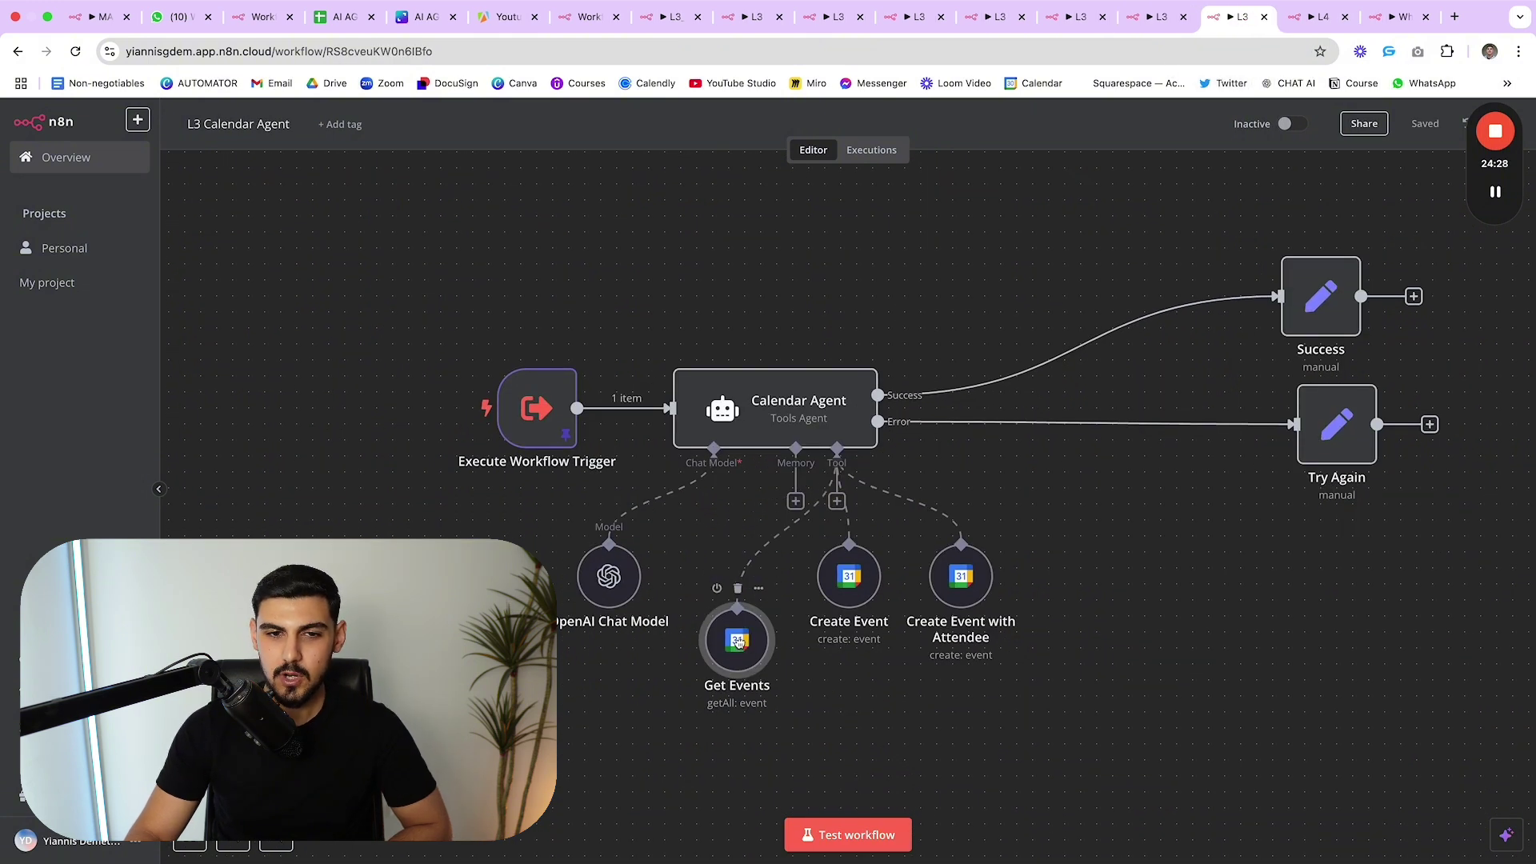
pyautogui.moveTo(612, 578); pyautogui.dragTo(580, 609)
pyautogui.moveTo(862, 584); pyautogui.dragTo(861, 632)
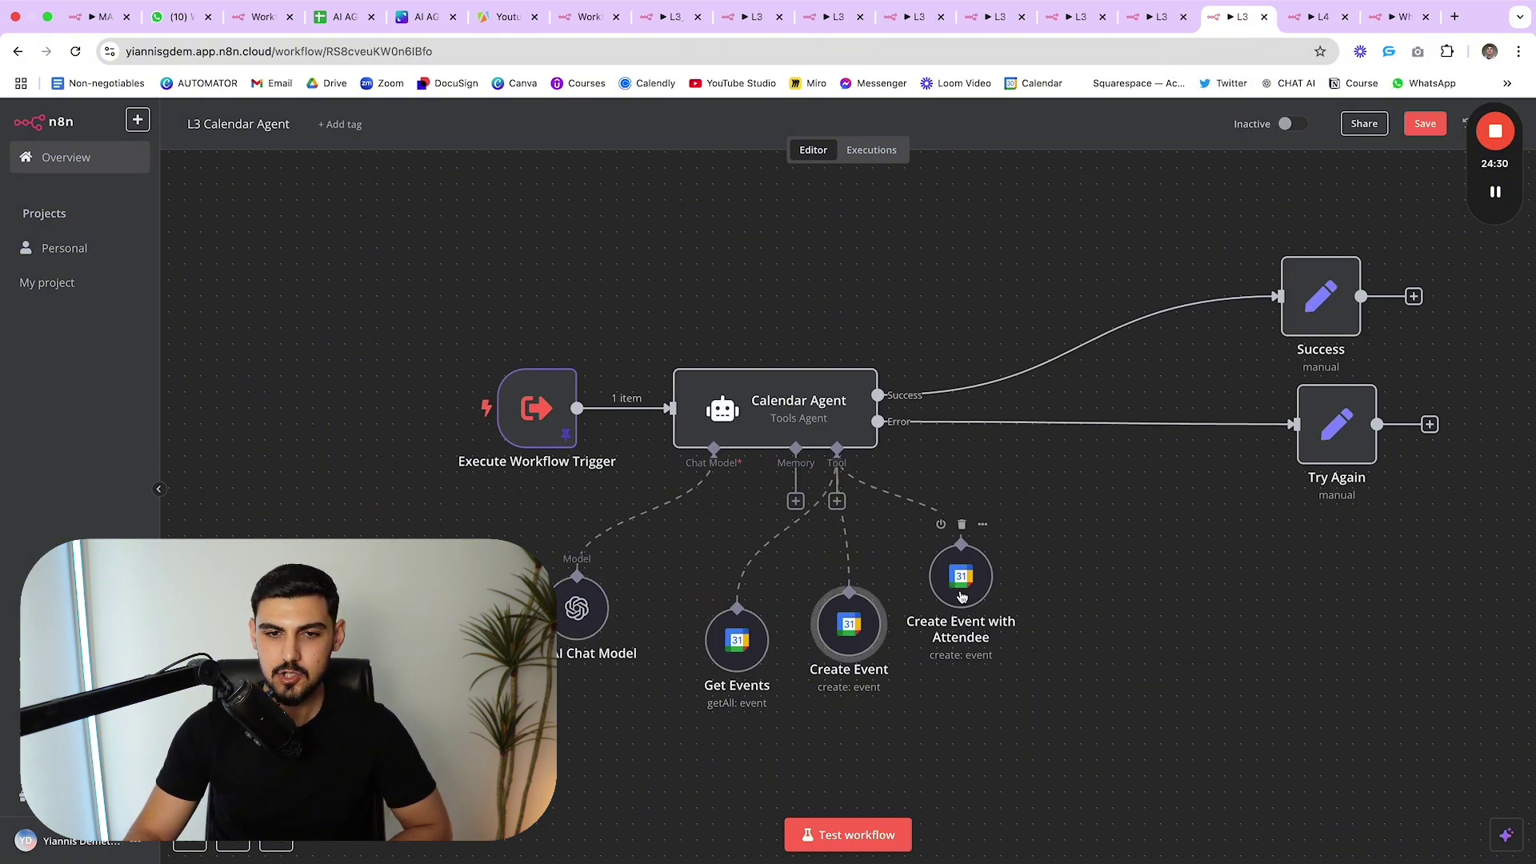
pyautogui.moveTo(960, 584); pyautogui.dragTo(976, 632)
pyautogui.moveTo(734, 656); pyautogui.dragTo(702, 623)
pyautogui.moveTo(856, 644); pyautogui.dragTo(822, 633)
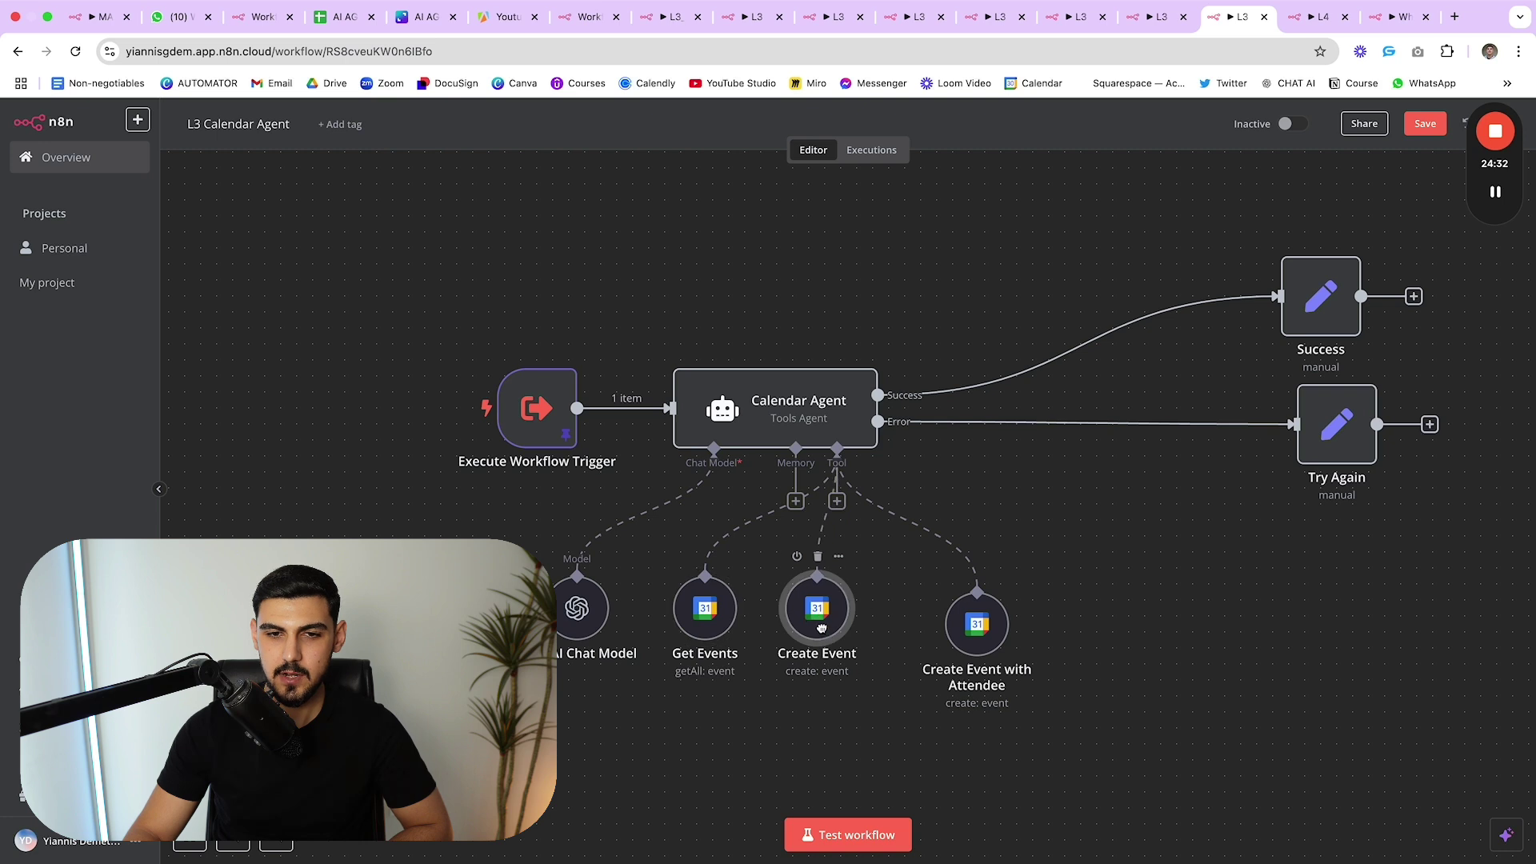
pyautogui.moveTo(971, 644); pyautogui.dragTo(952, 620)
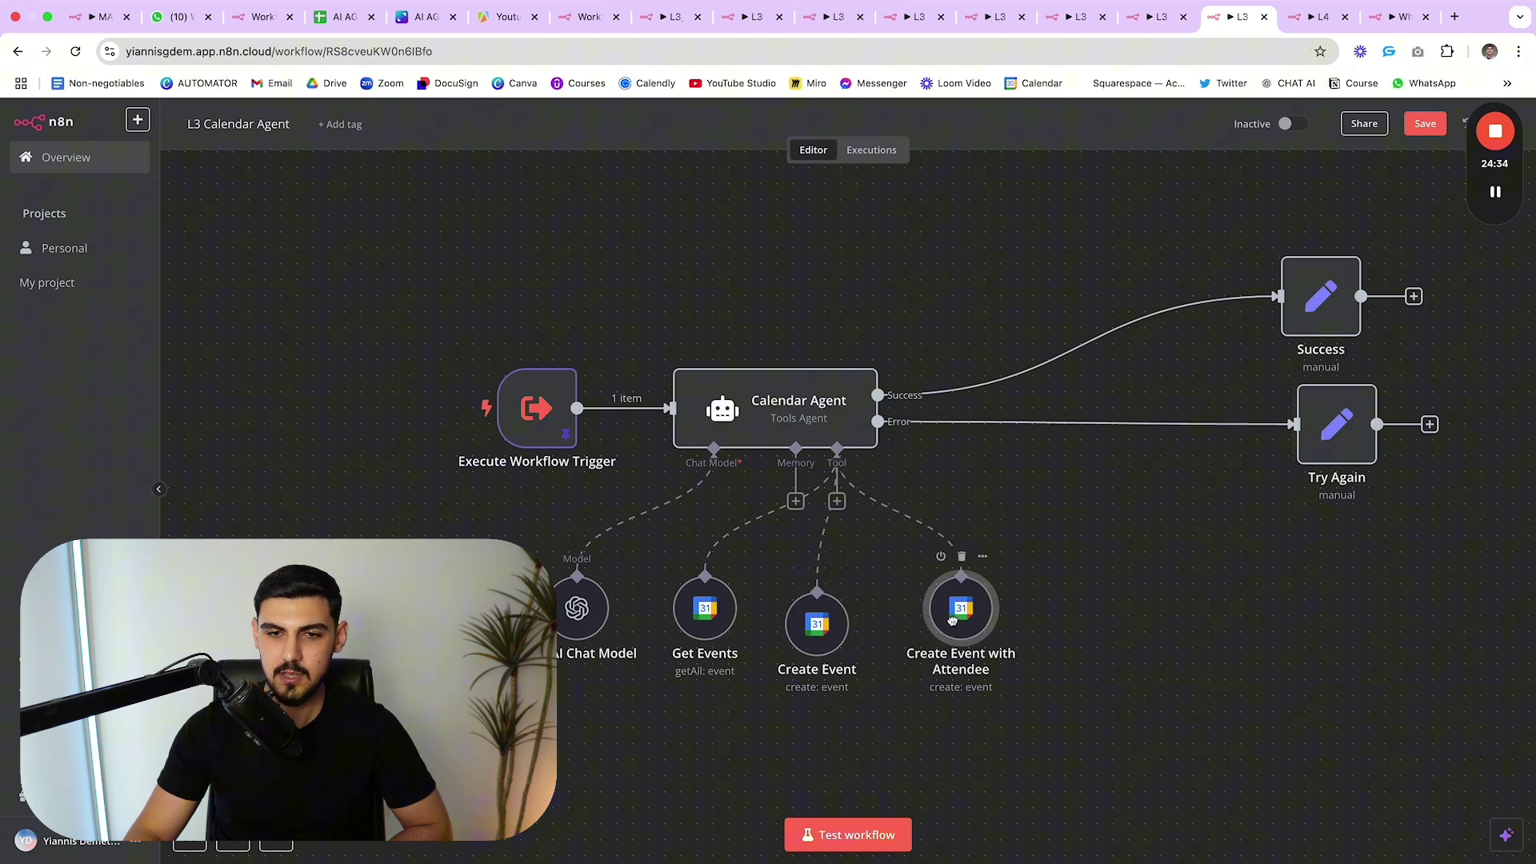
pyautogui.click(1104, 633)
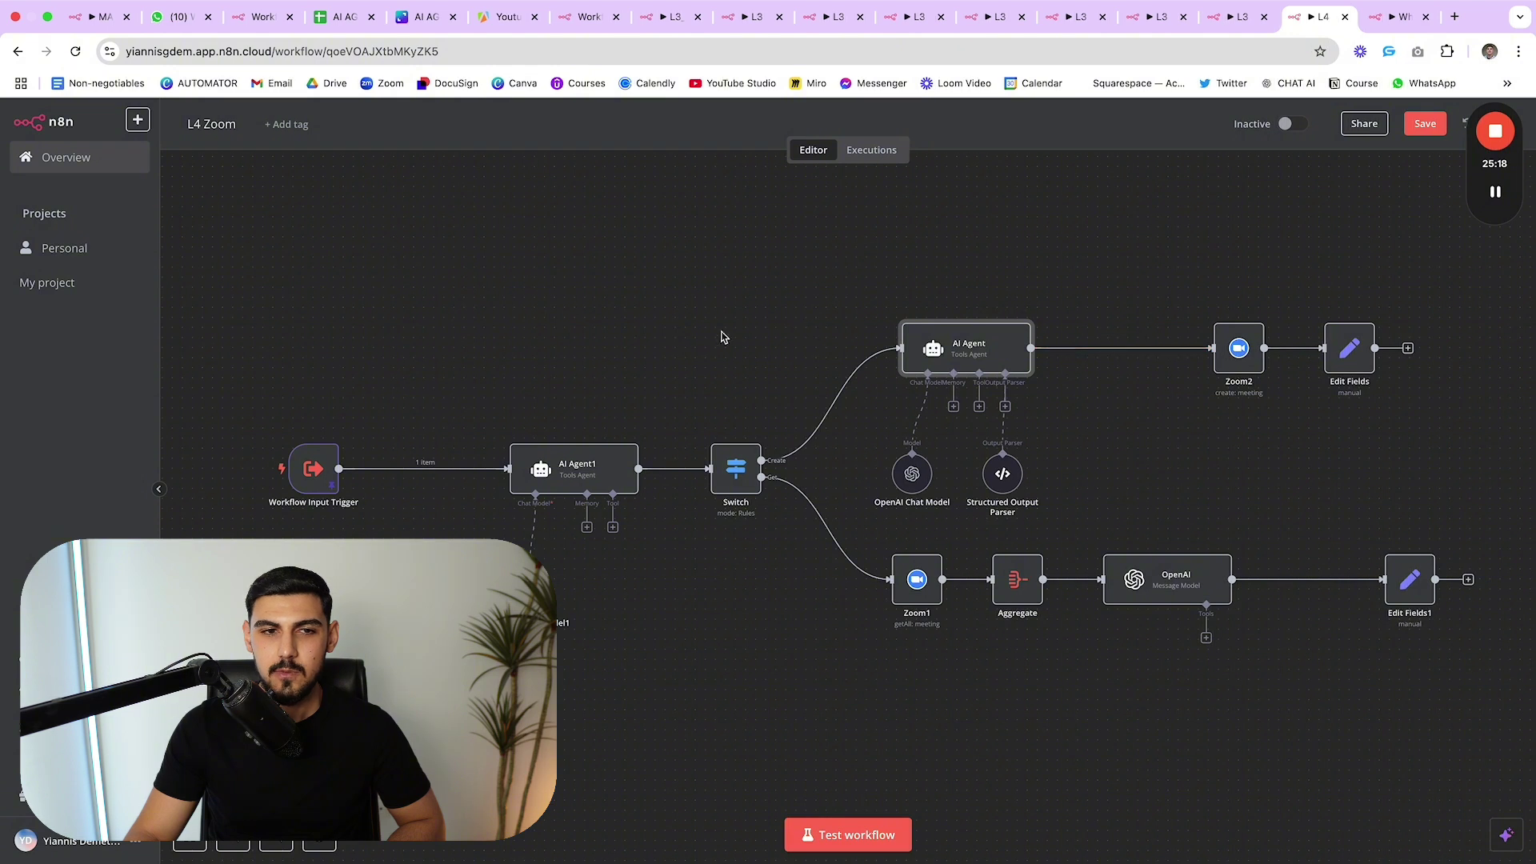
# - In the L4 Zoom workflow, examine AI Agent1's prompt text and its system message instructions for the Create and Get actions
pyautogui.scroll(-1, 706, 381)
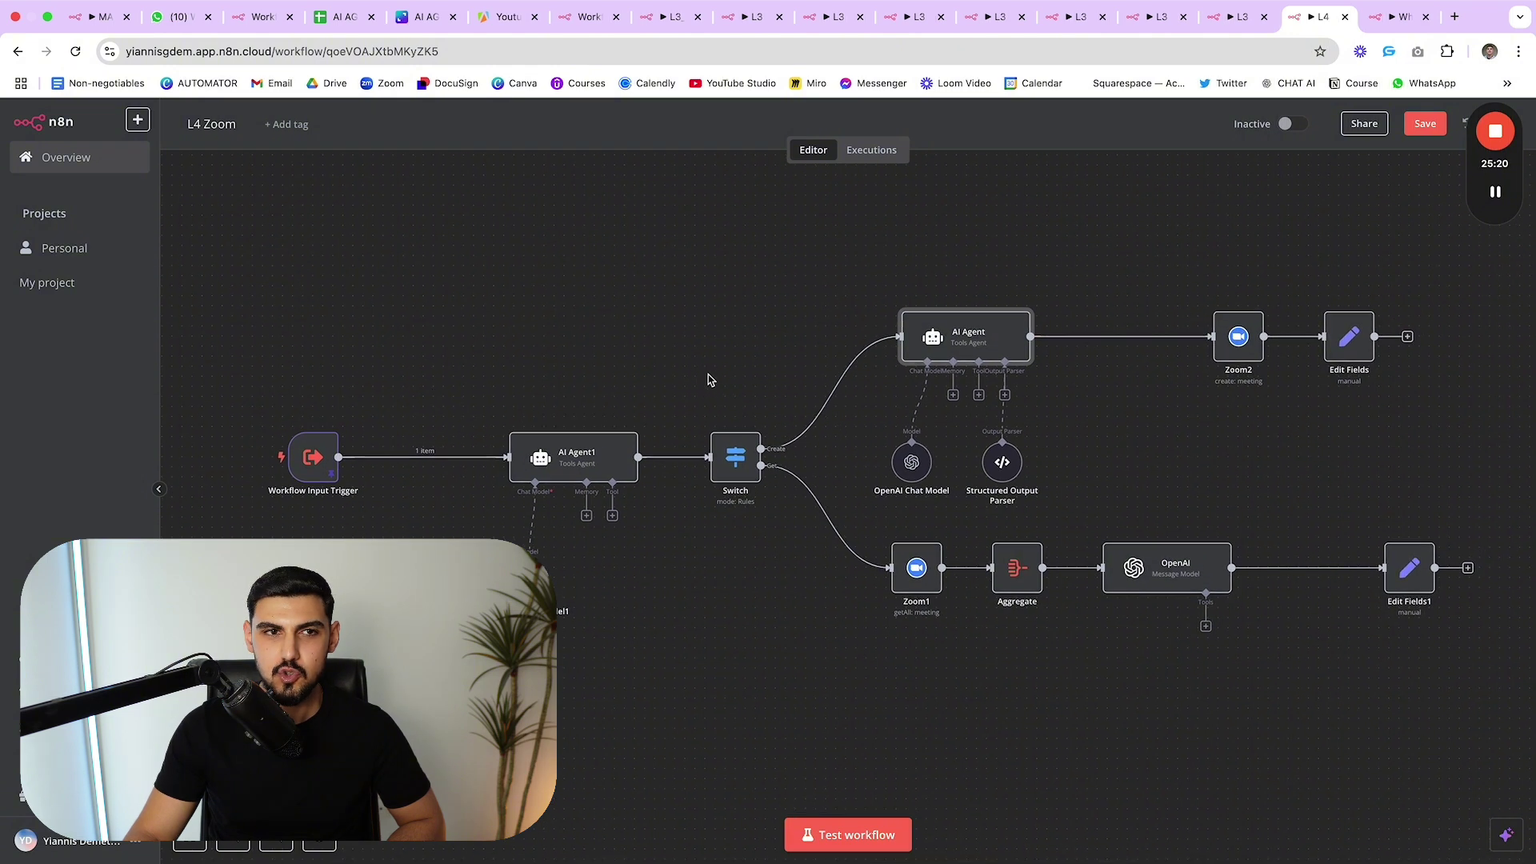
pyautogui.hscroll(1, 880, 328)
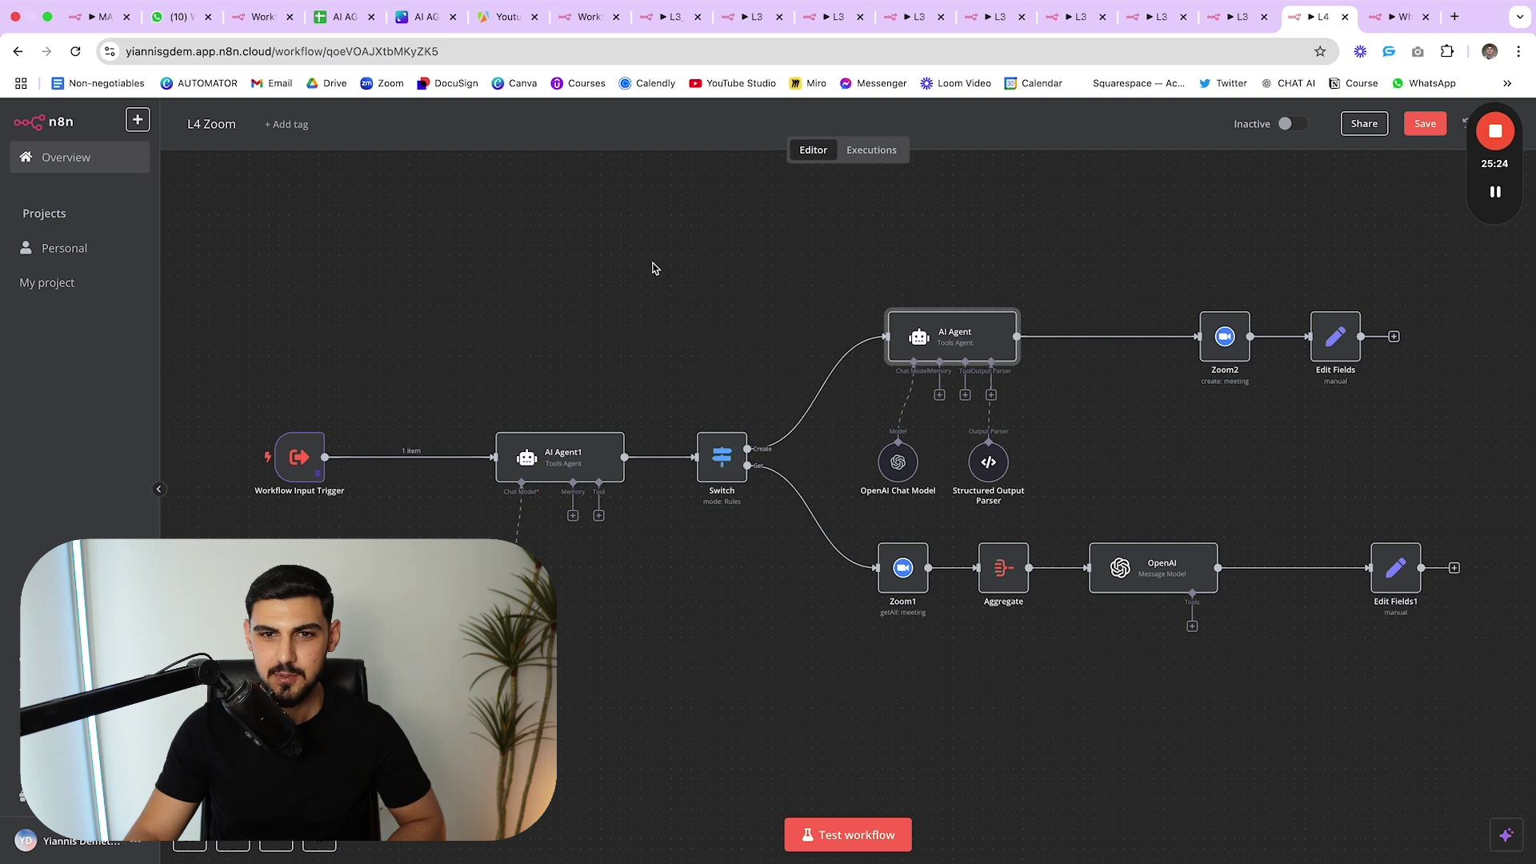
pyautogui.scroll(-1, 883, 274)
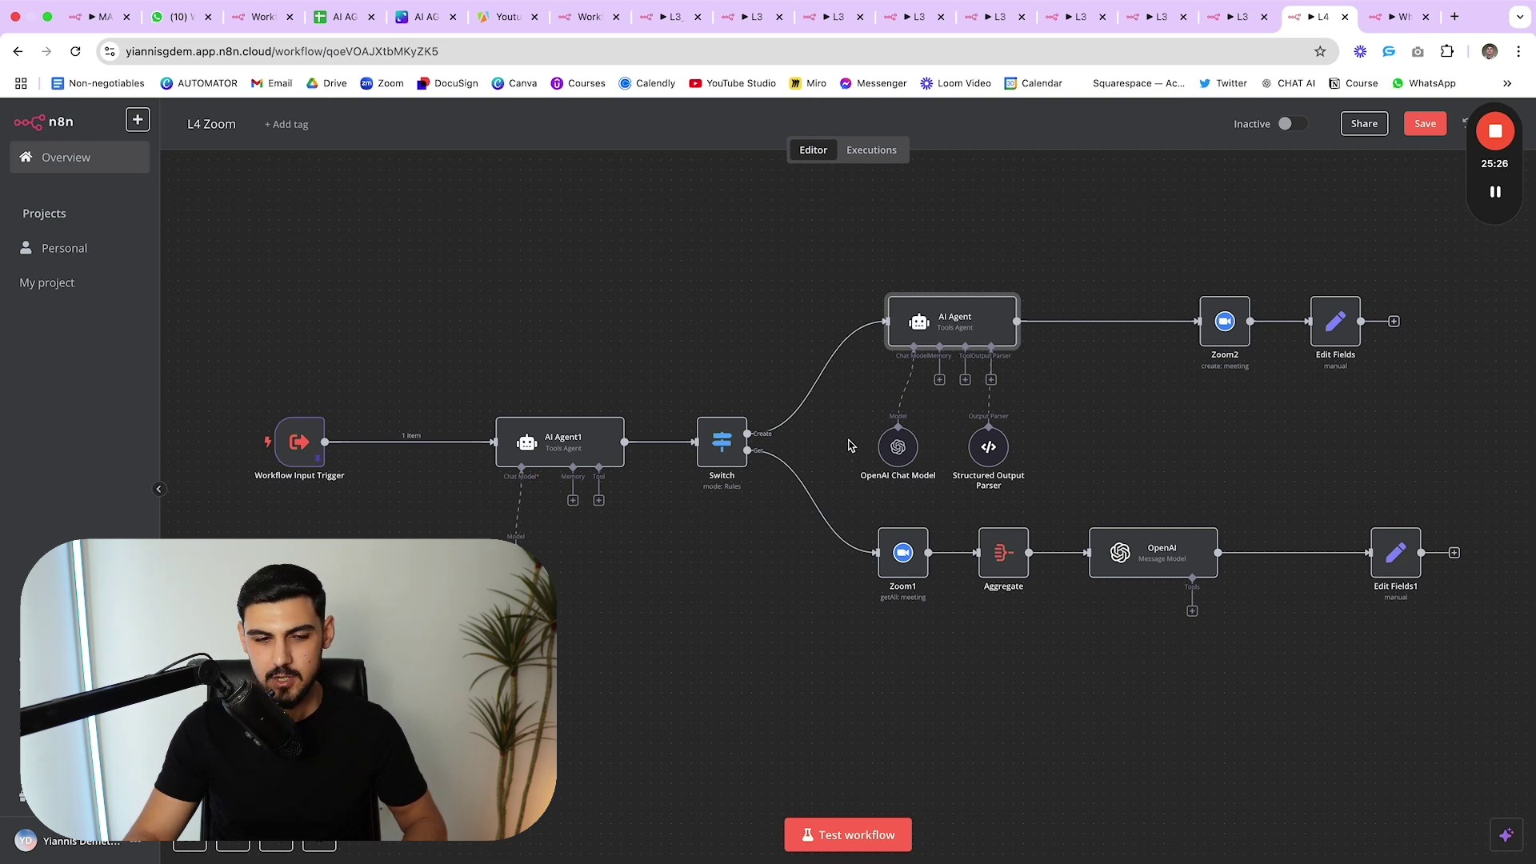
pyautogui.click(569, 452)
pyautogui.doubleClick(570, 453)
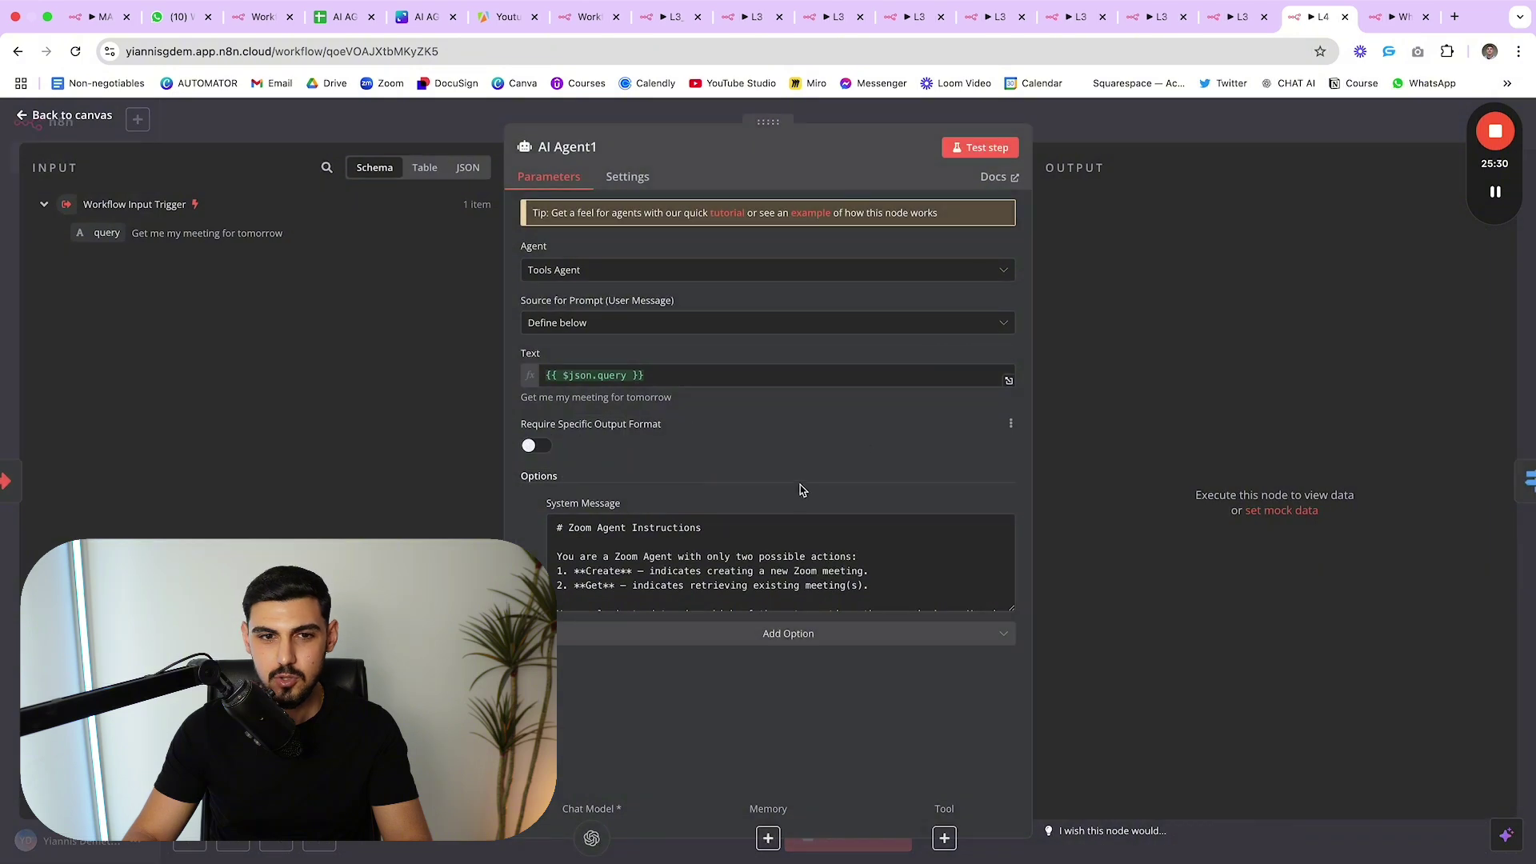
pyautogui.scroll(-1, 794, 516)
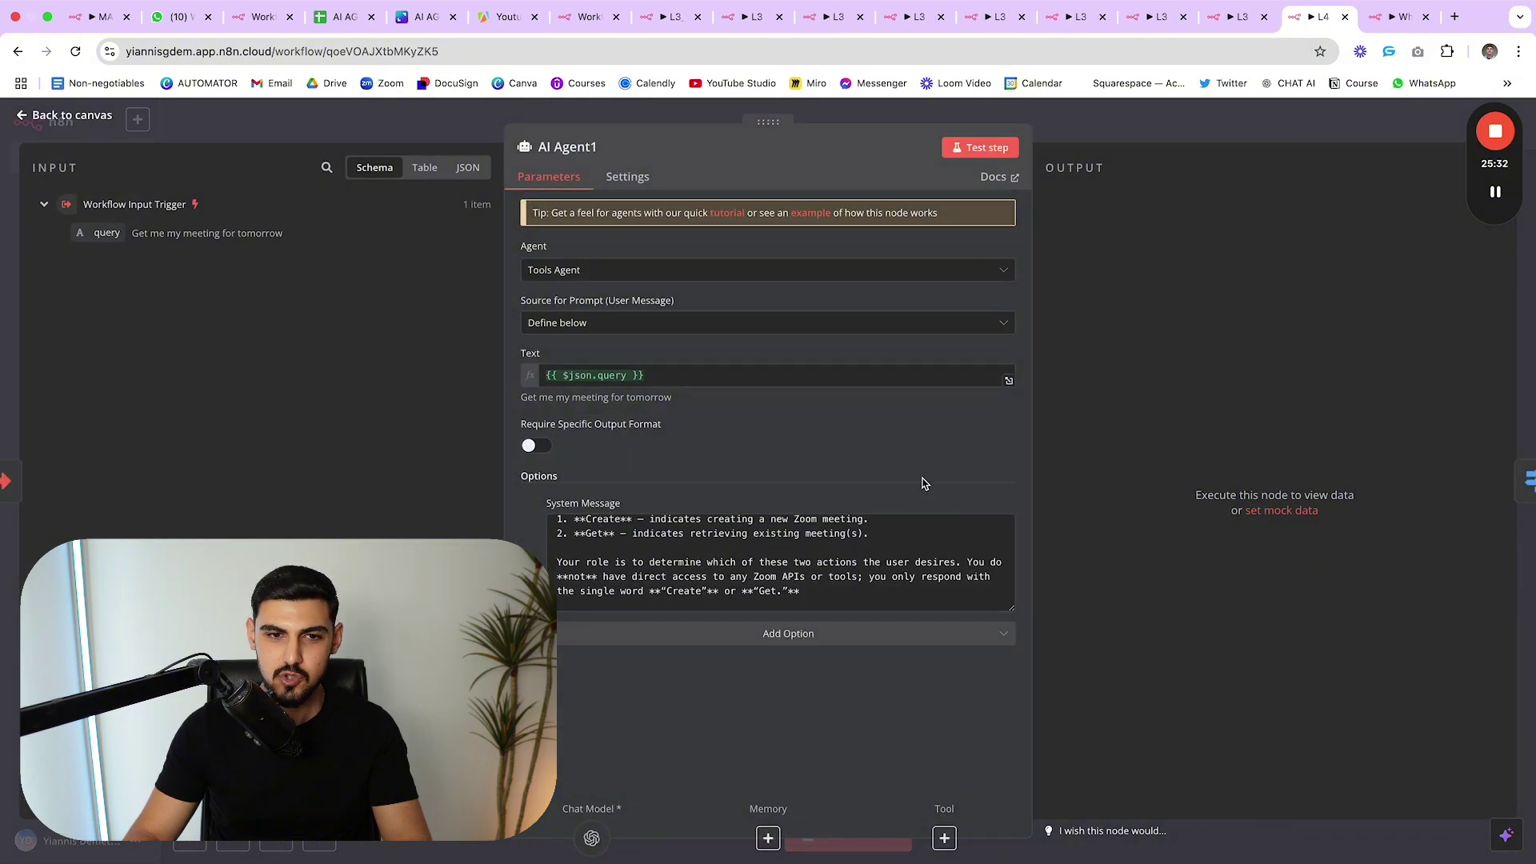
pyautogui.scroll(-5, 884, 590)
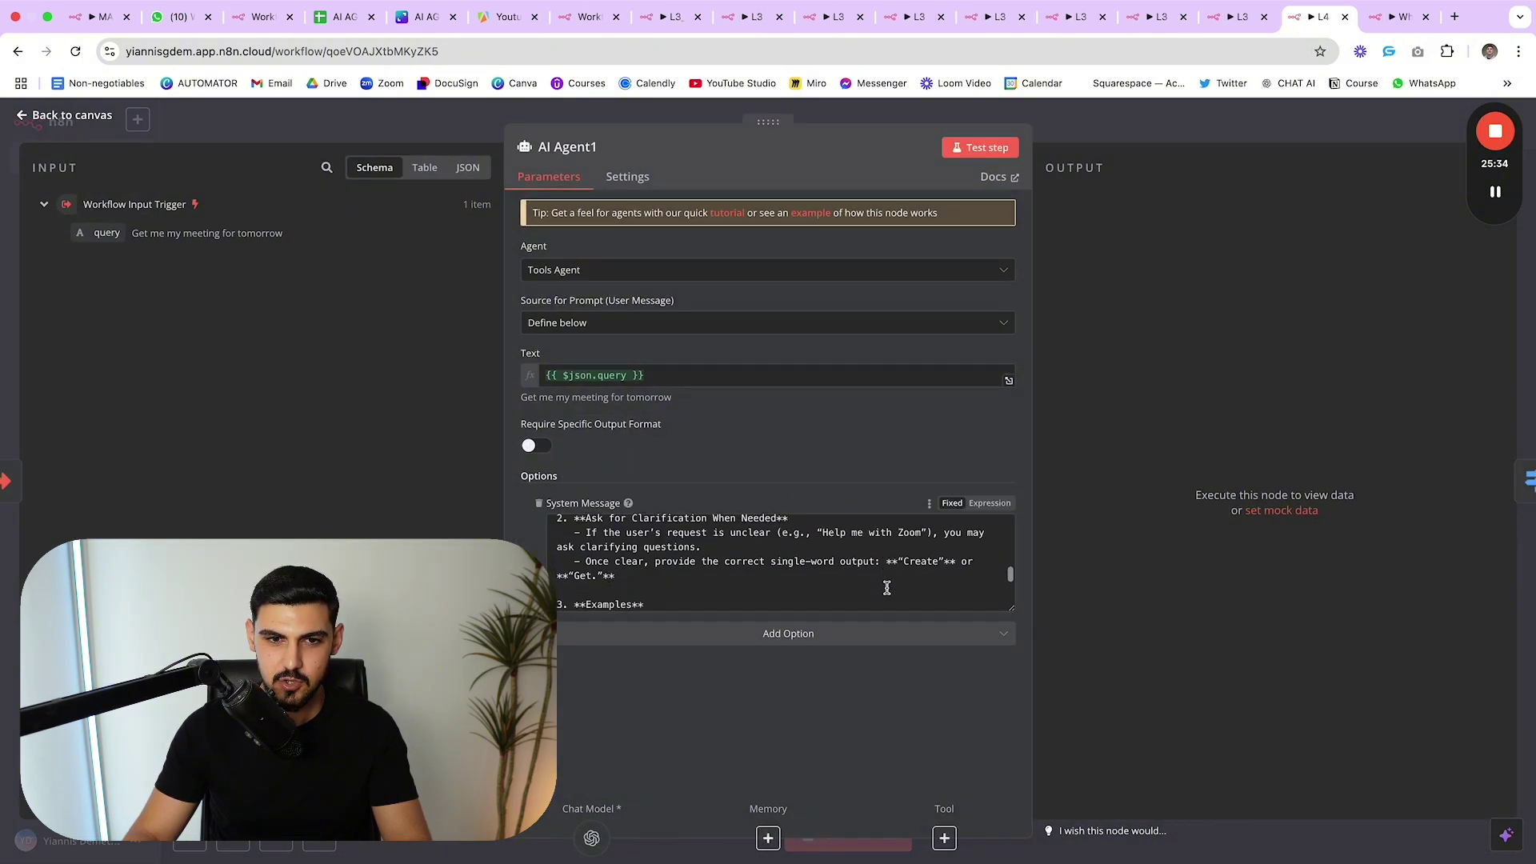
pyautogui.press('Escape')
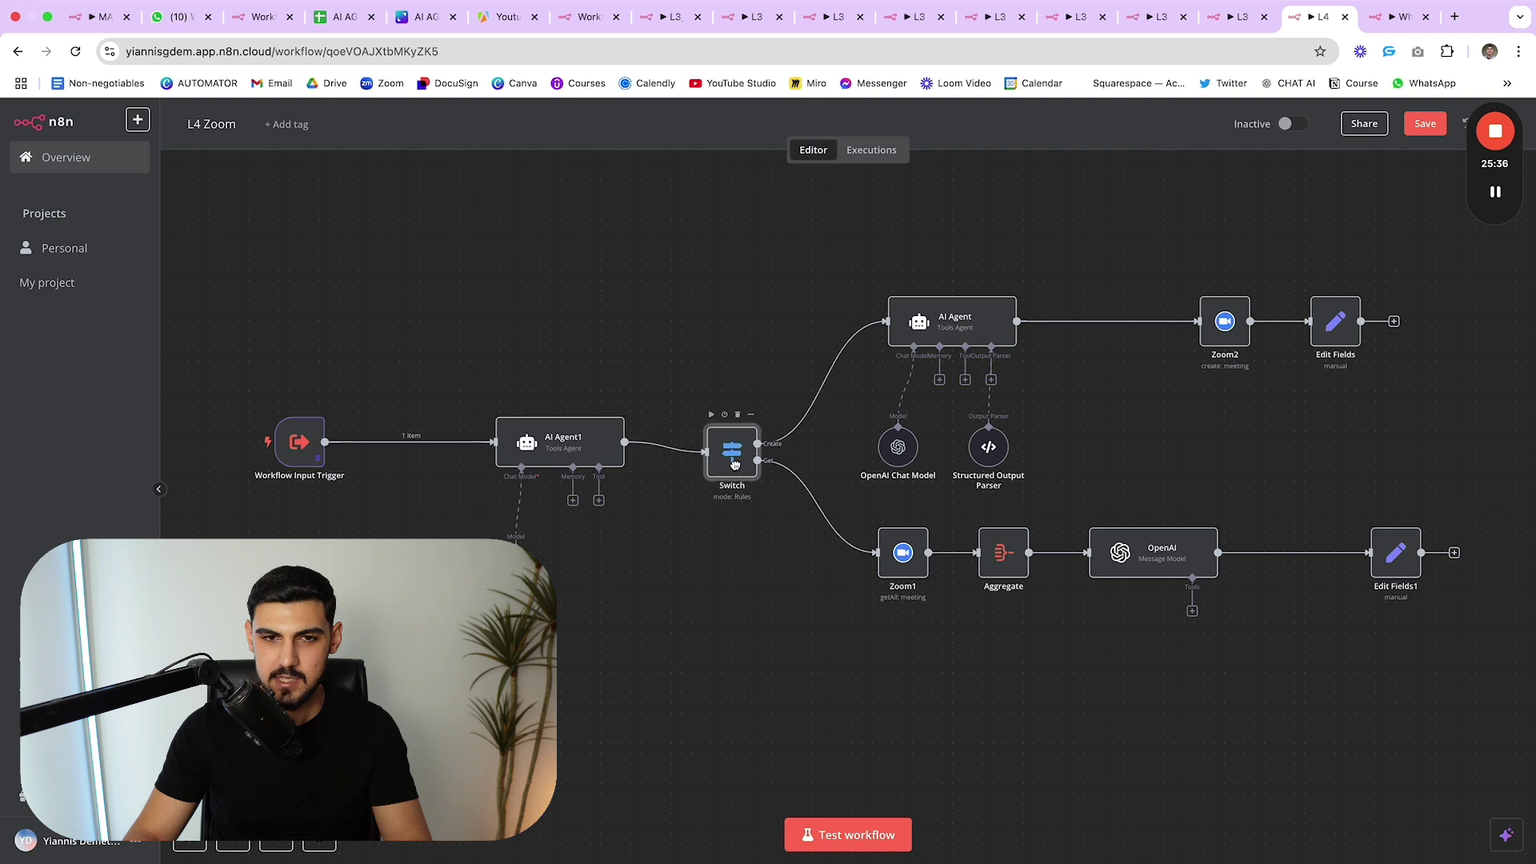
# - Align the Switch node horizontally with AI Agent1 and review its Create and Get routing rules
pyautogui.moveTo(734, 464); pyautogui.dragTo(731, 453)
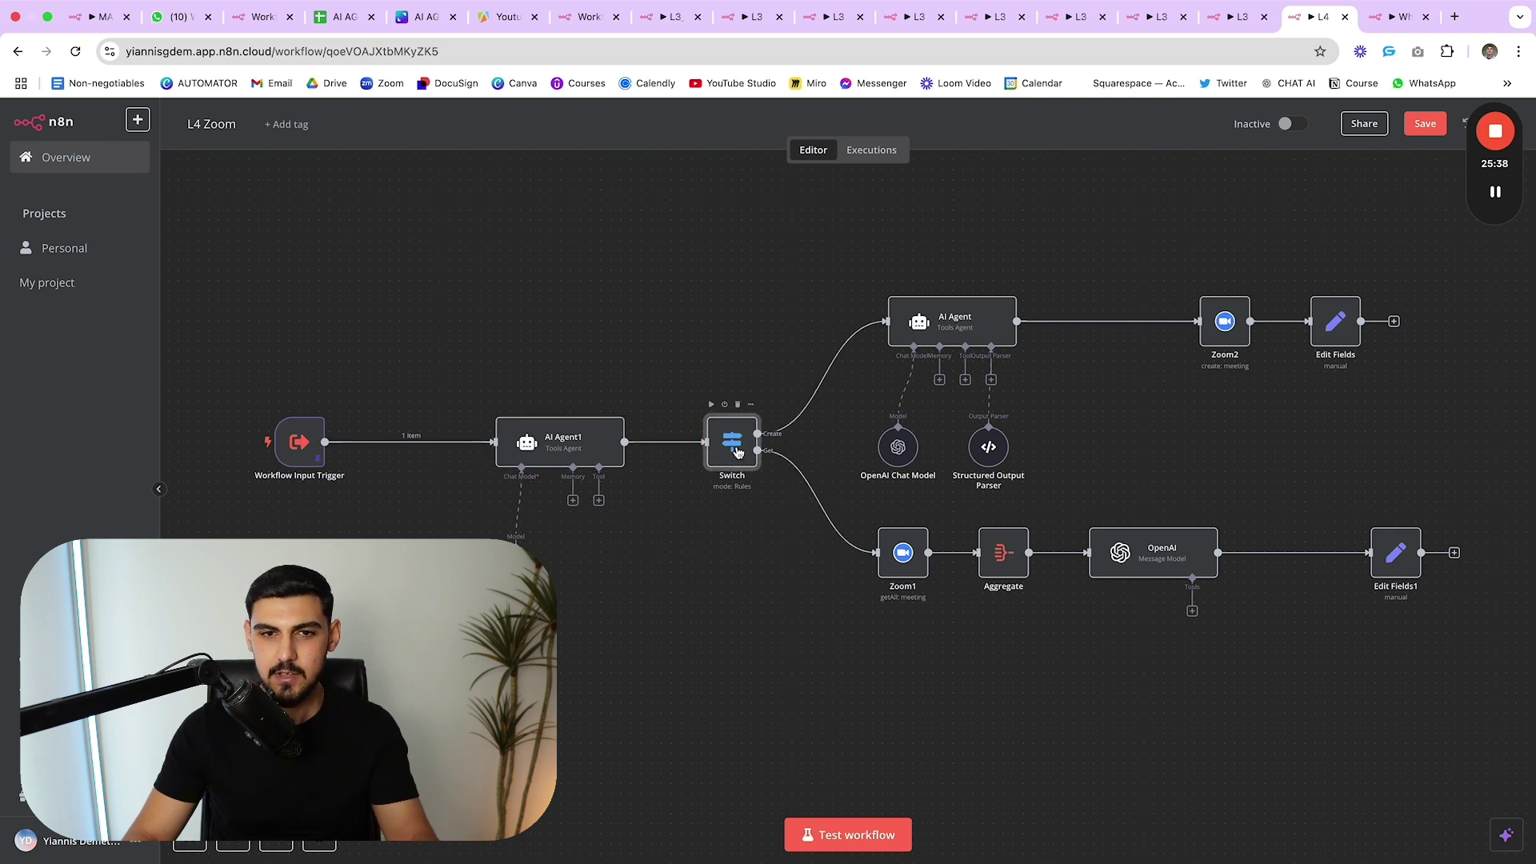
pyautogui.doubleClick(737, 453)
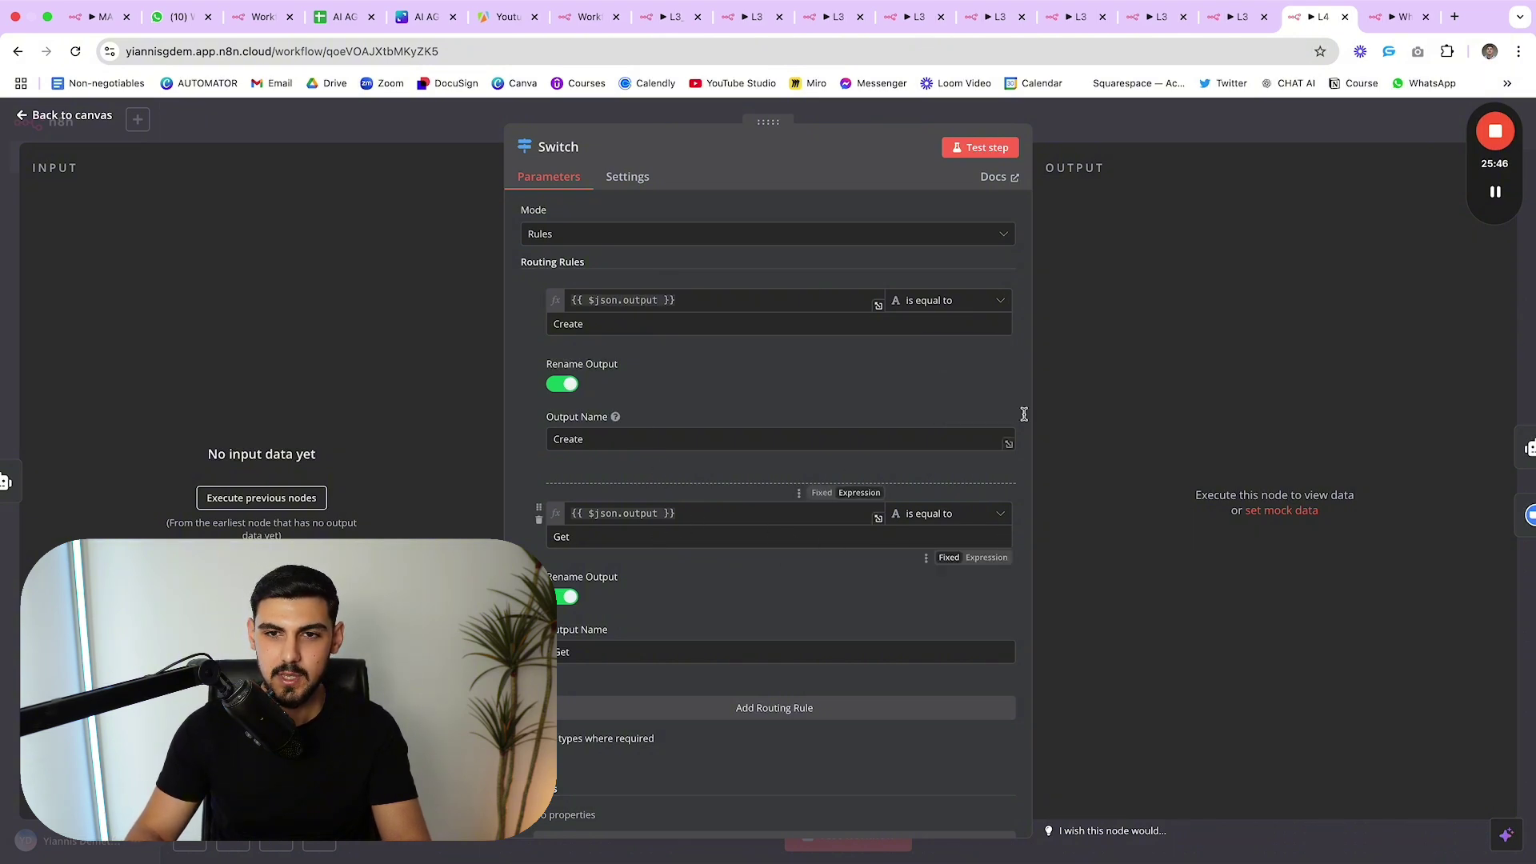
pyautogui.press('Escape')
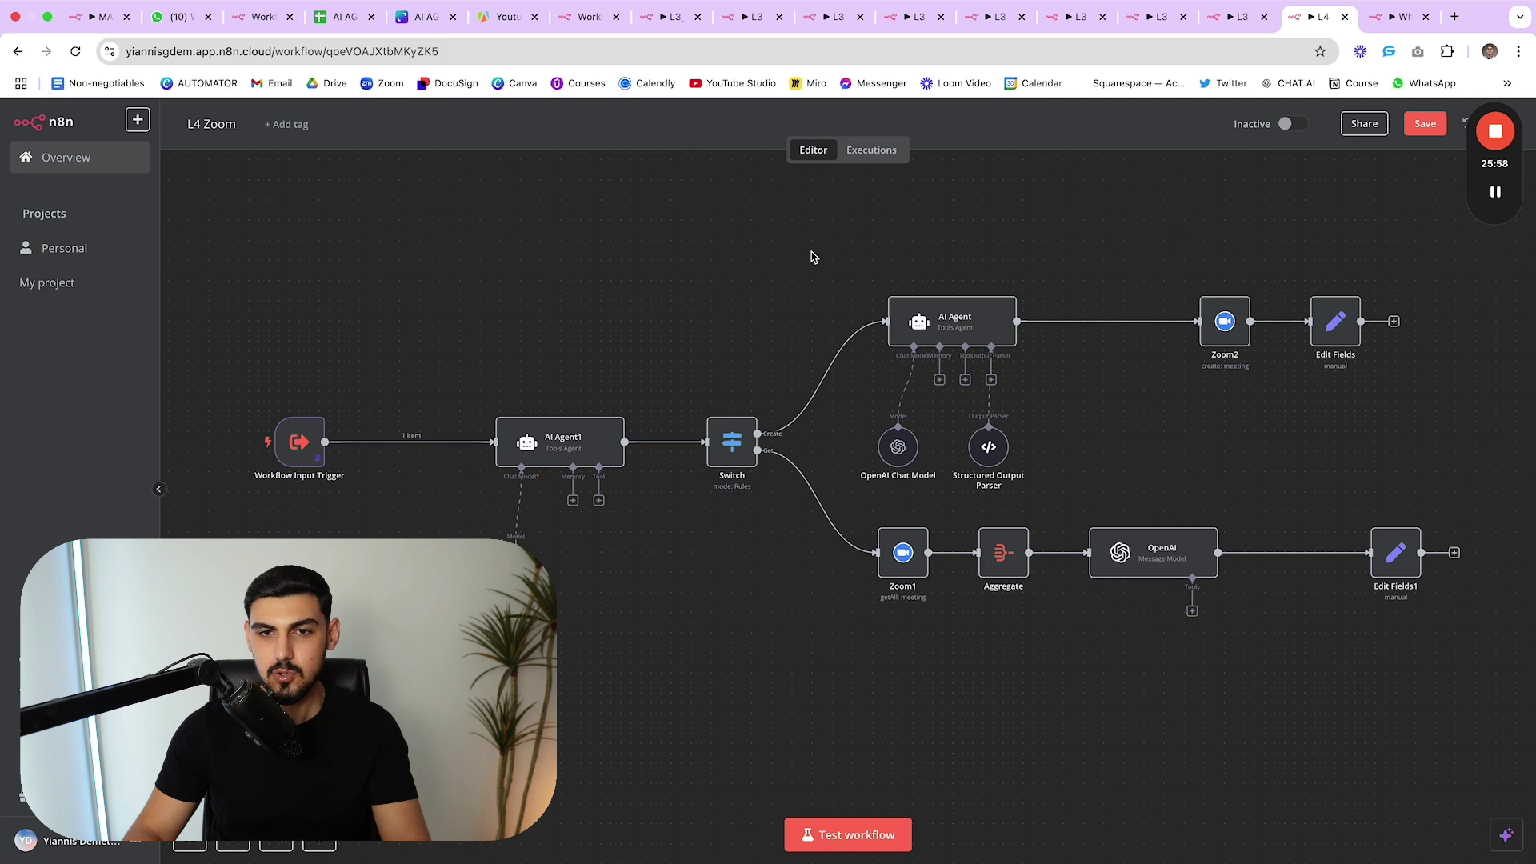
# - Examine the Create and Get branches after the Switch, including the Zoom1 node's resource, operation, limit and filter settings
pyautogui.moveTo(811, 252); pyautogui.dragTo(1464, 491)
pyautogui.moveTo(856, 500); pyautogui.dragTo(1483, 669)
pyautogui.click(1393, 728)
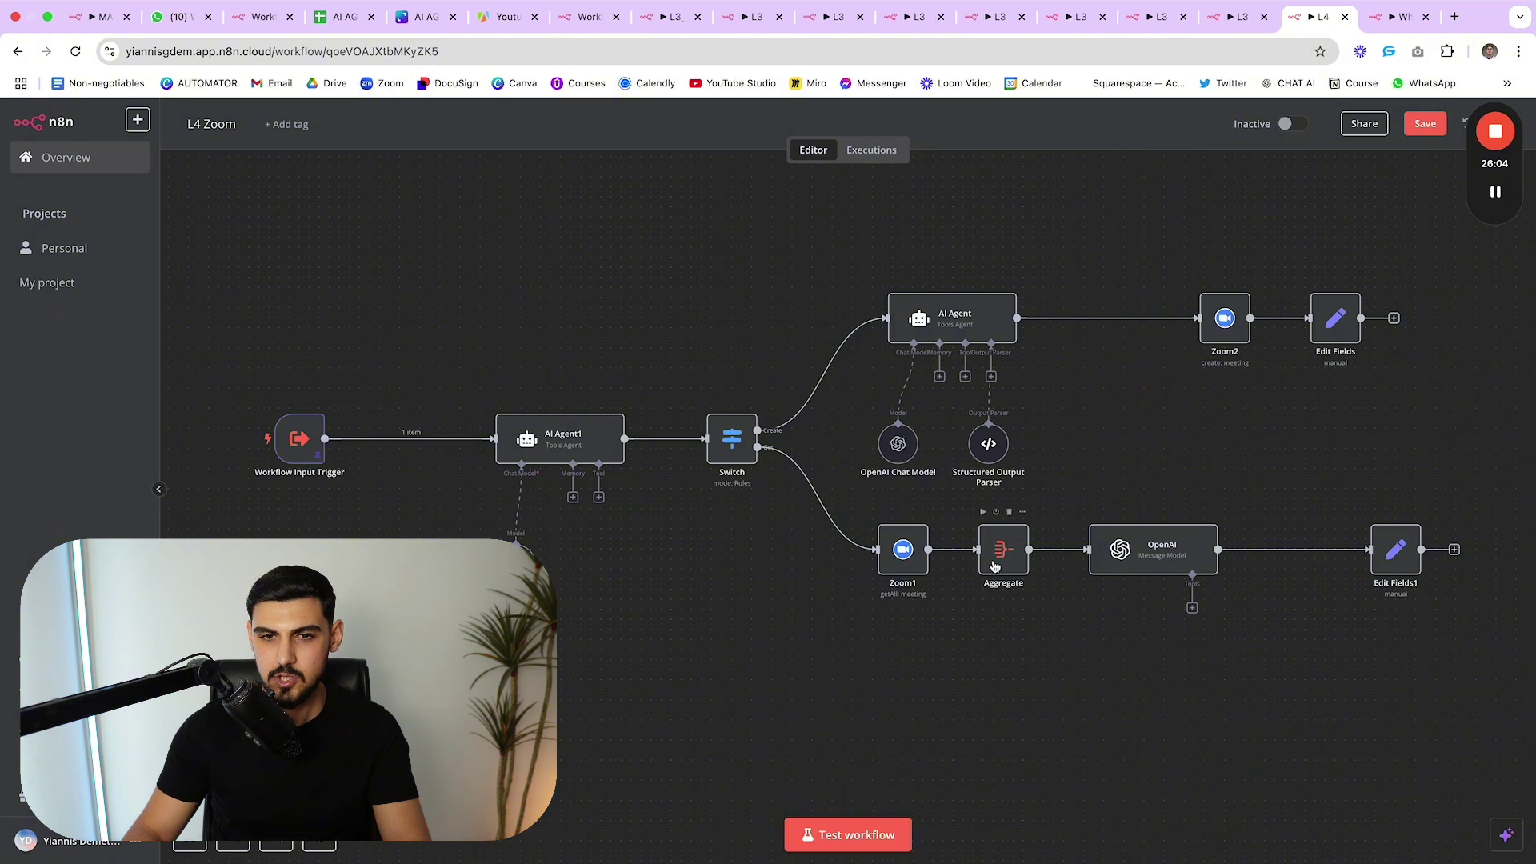
pyautogui.doubleClick(894, 566)
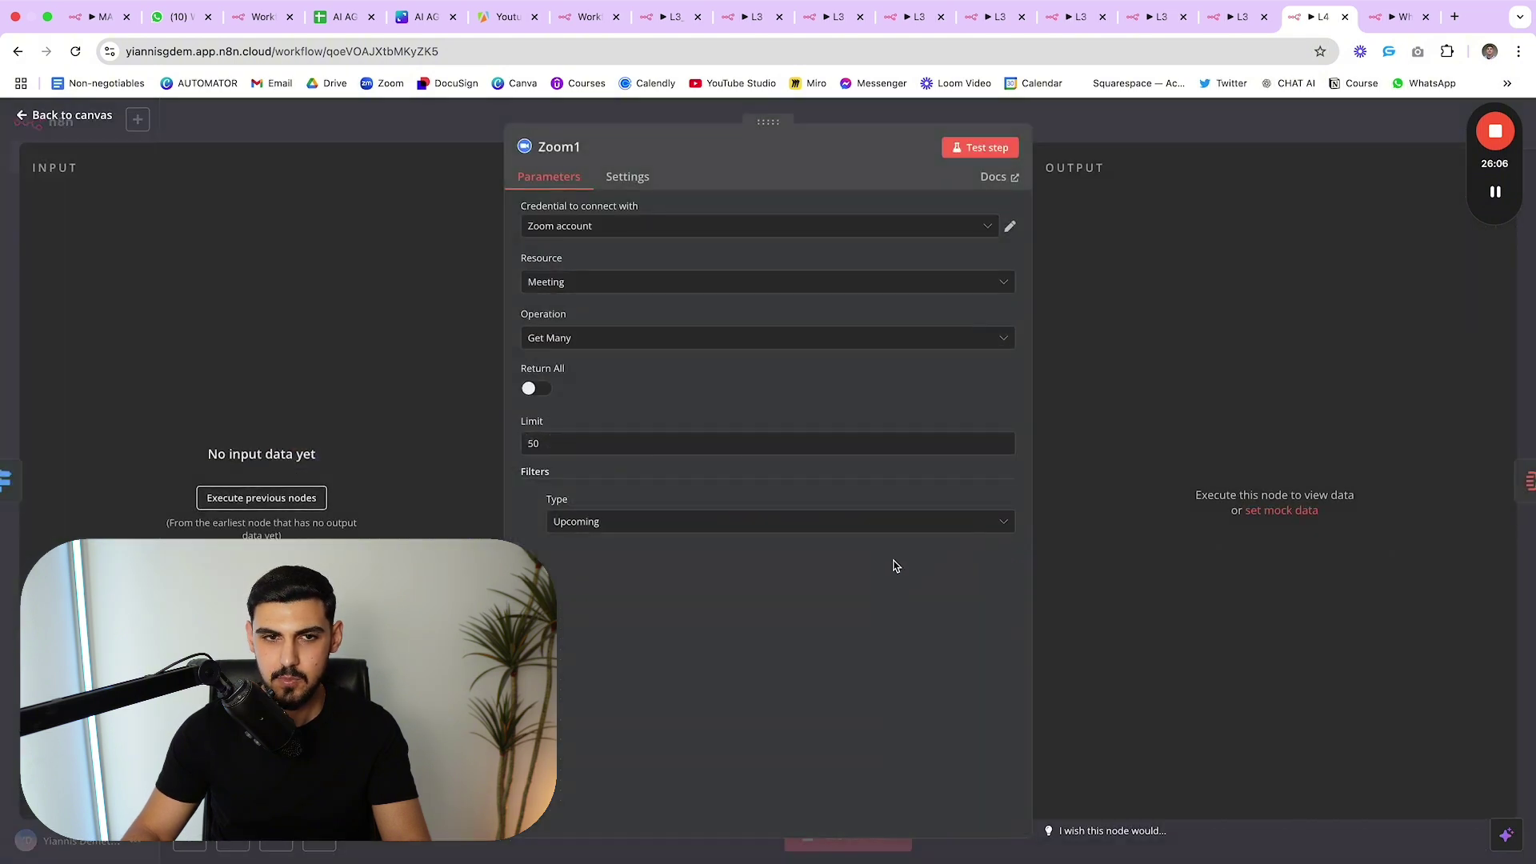
pyautogui.click(619, 352)
pyautogui.click(616, 335)
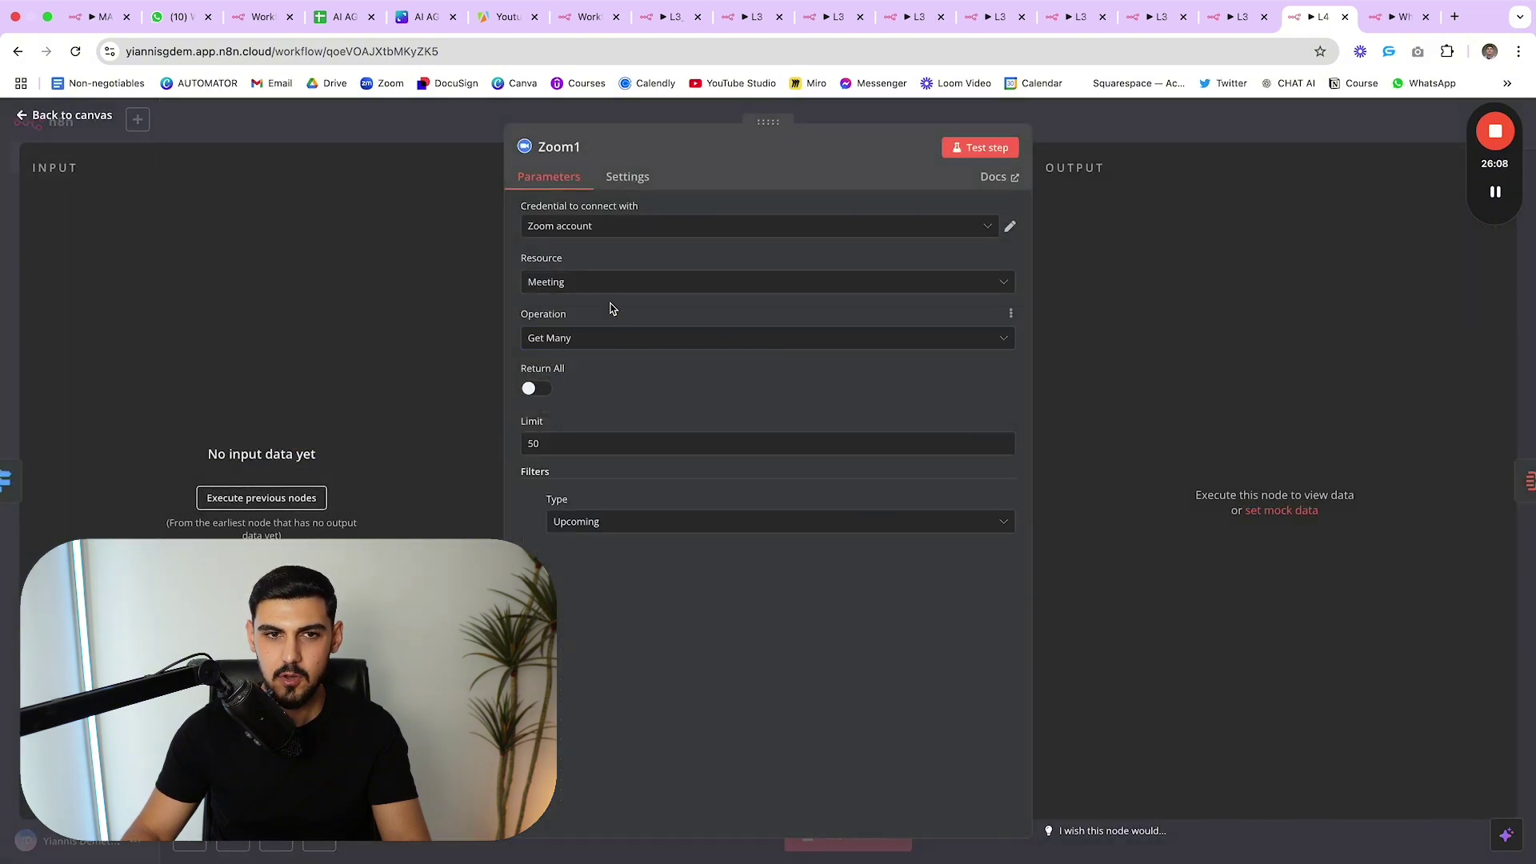
pyautogui.press('Escape')
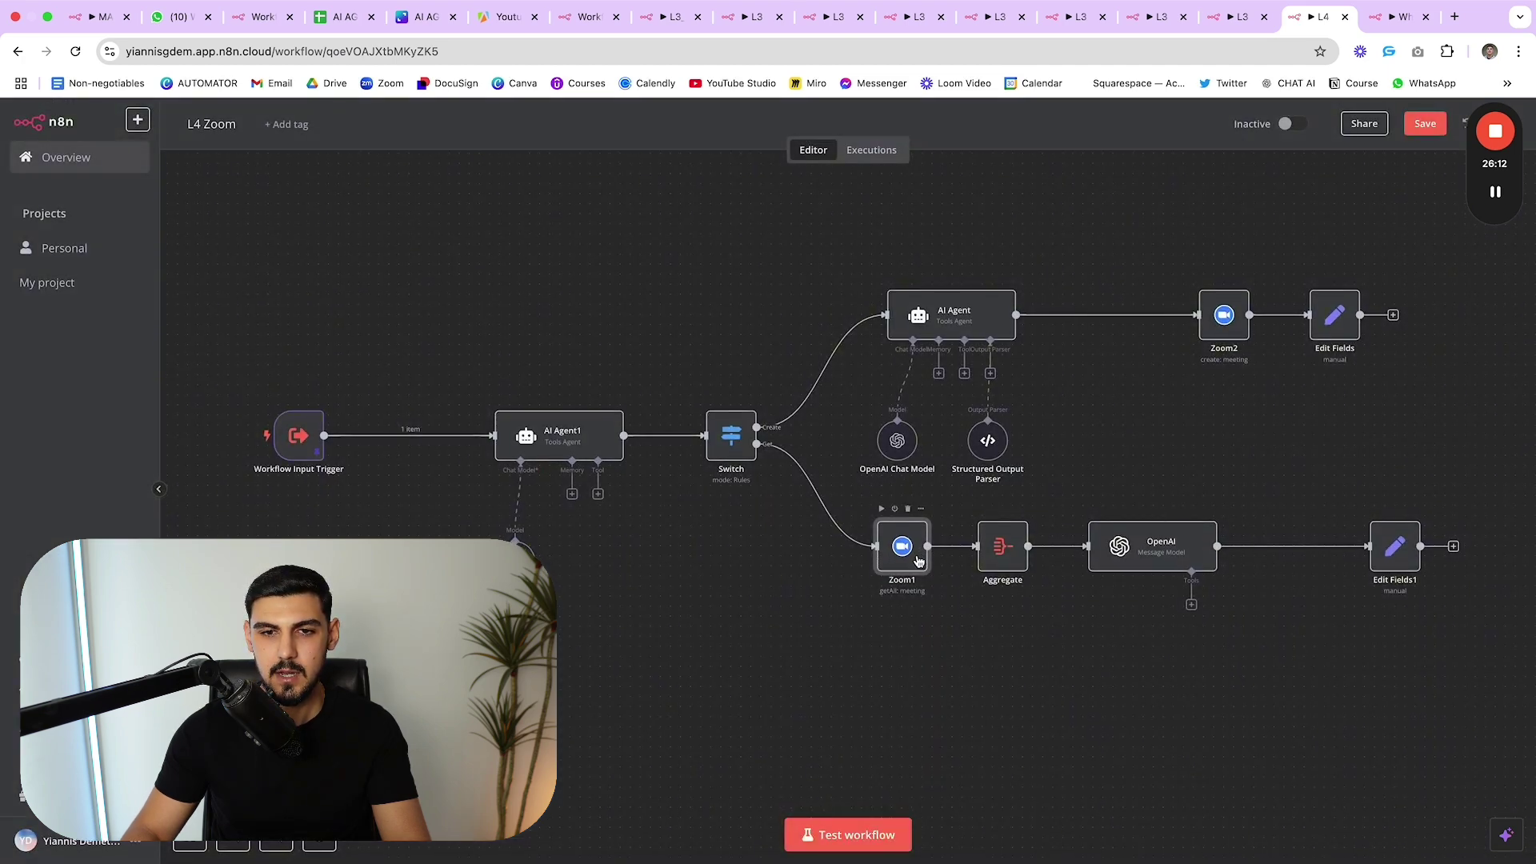
pyautogui.doubleClick(920, 559)
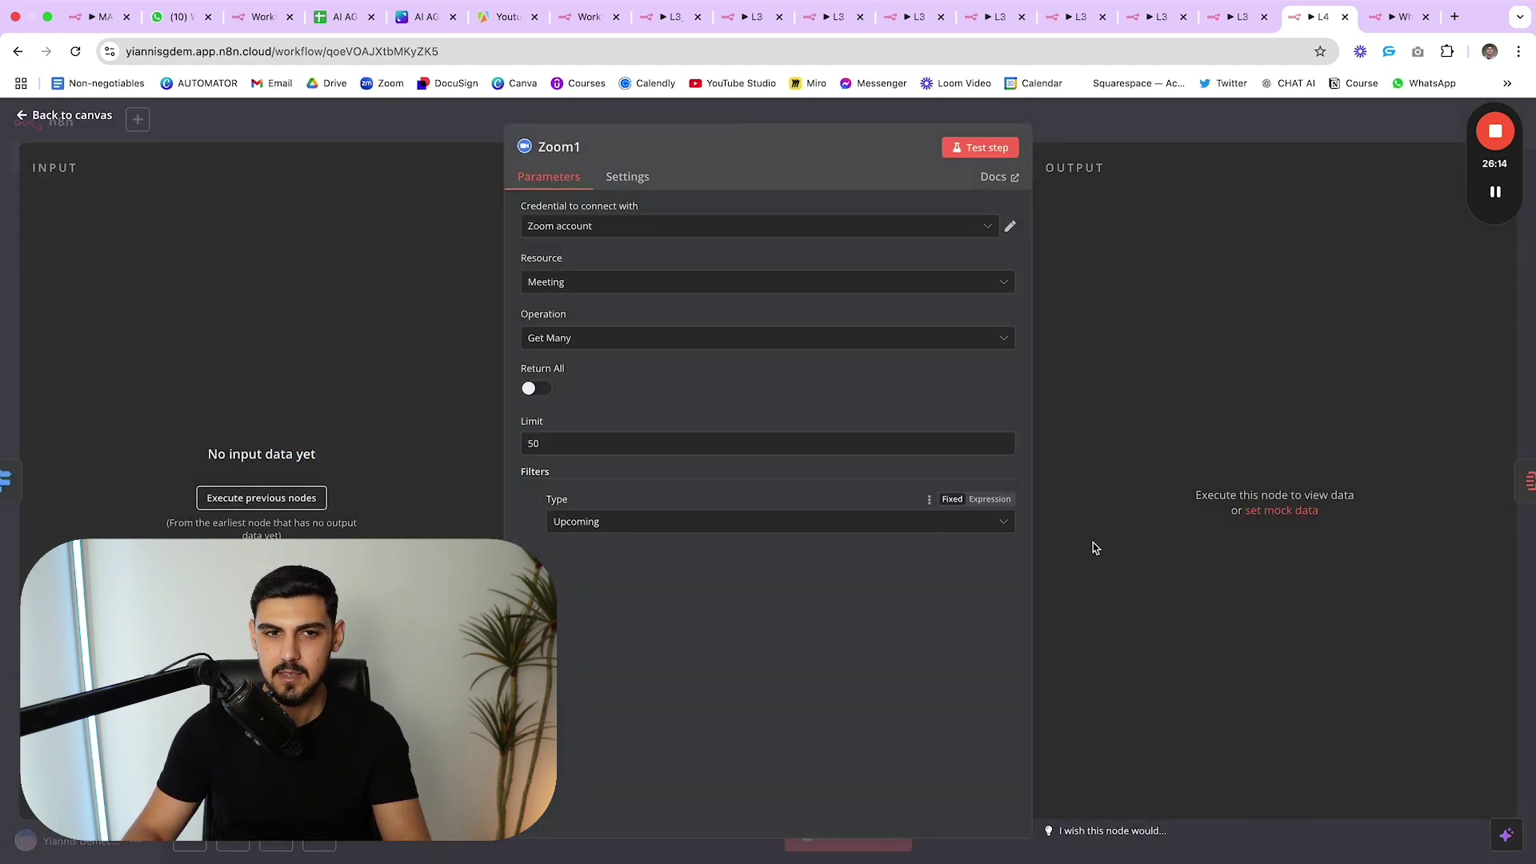
pyautogui.press('Escape')
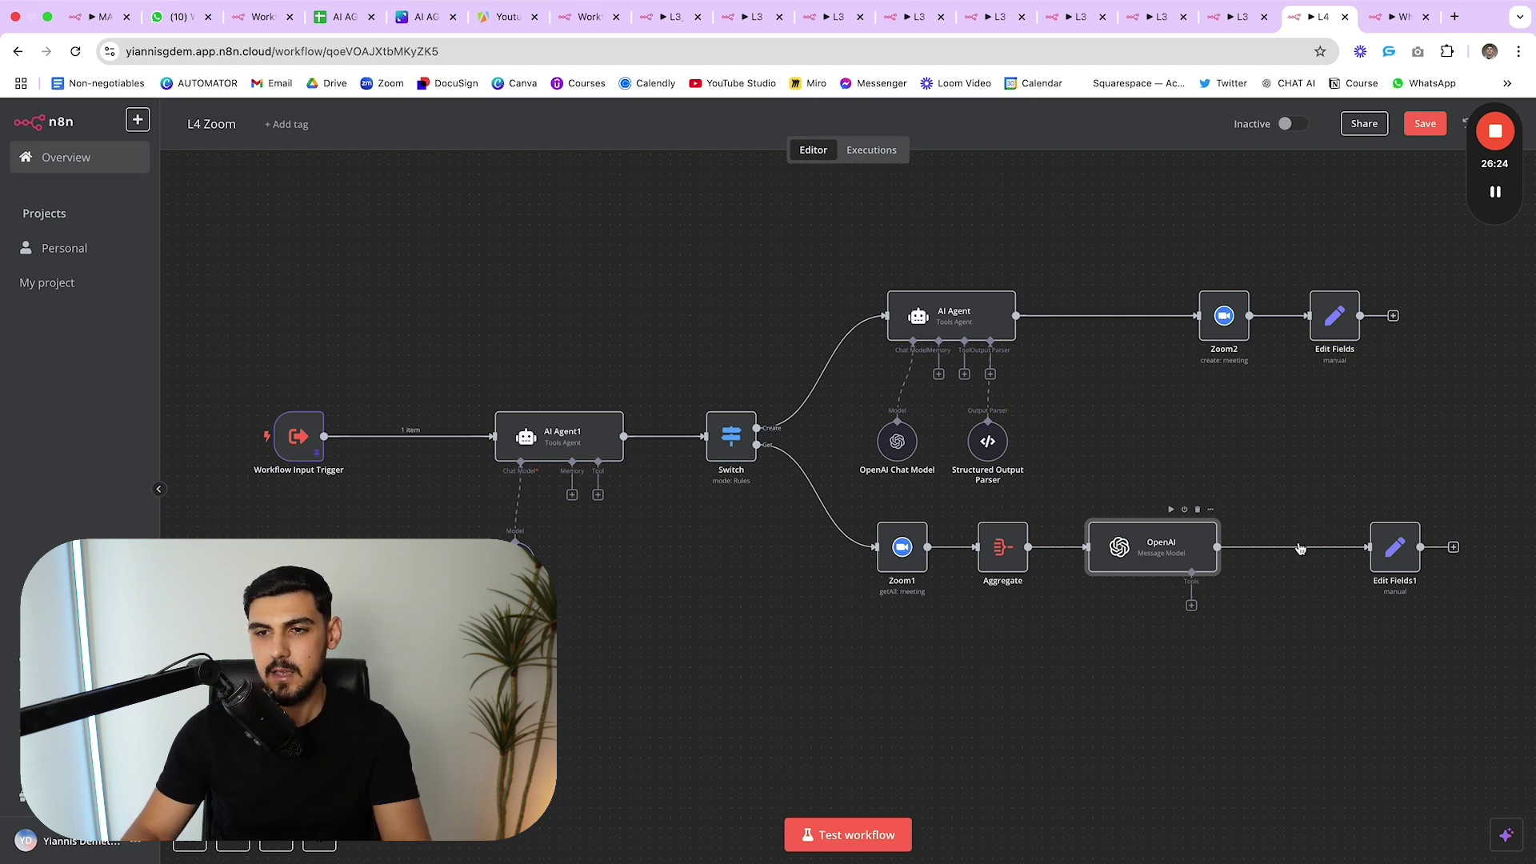
# - In the Whatsapp send message workflow, move the Structured Output Parser, OpenAI Chat Model and WhatsApp Business Cloud nodes closer to the AI Agent
pyautogui.click(1398, 16)
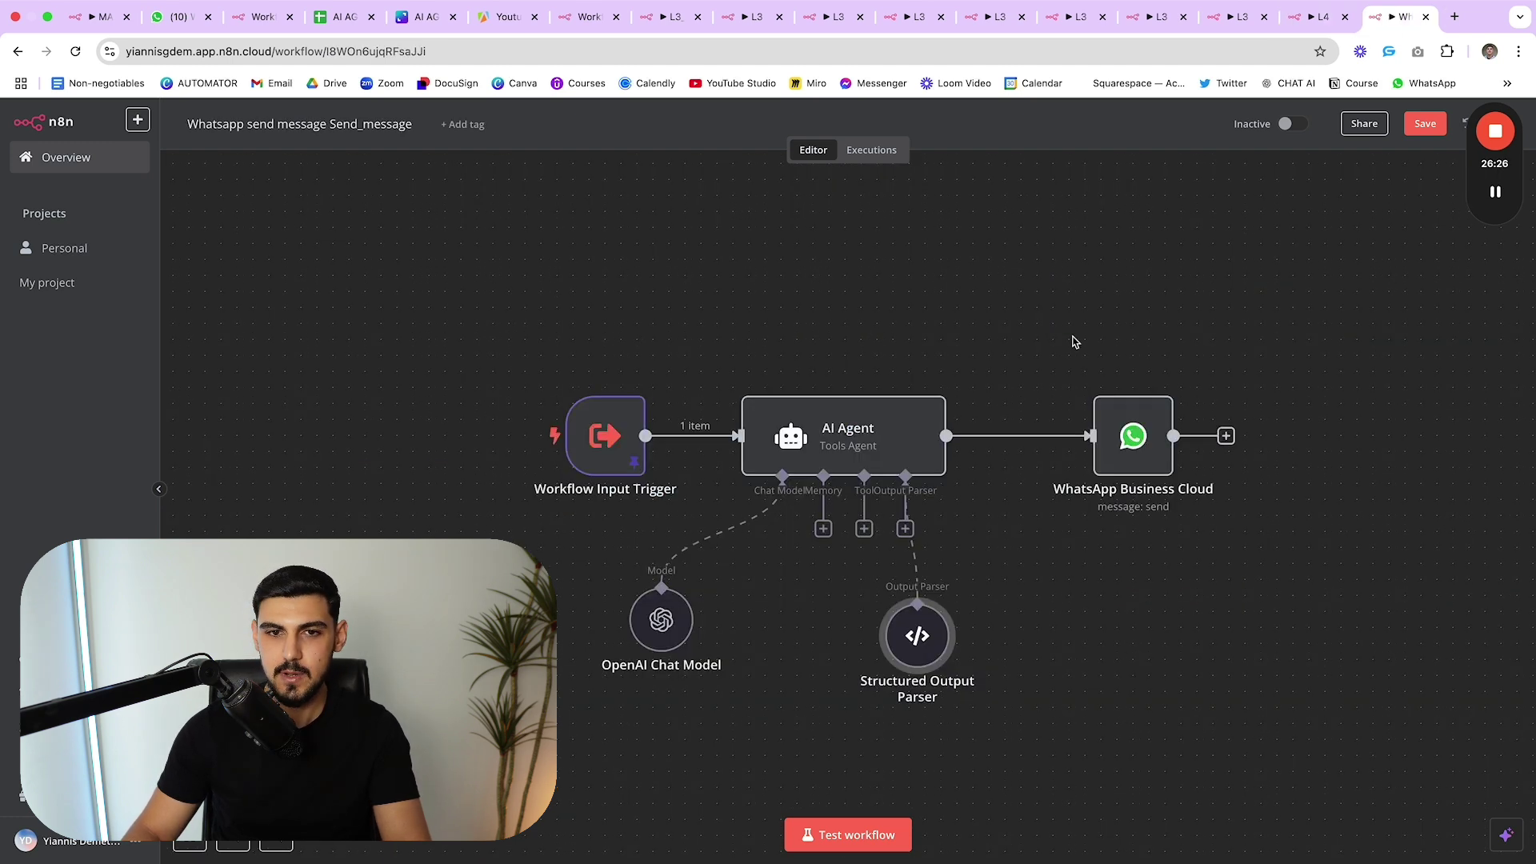
pyautogui.moveTo(920, 608); pyautogui.dragTo(872, 624)
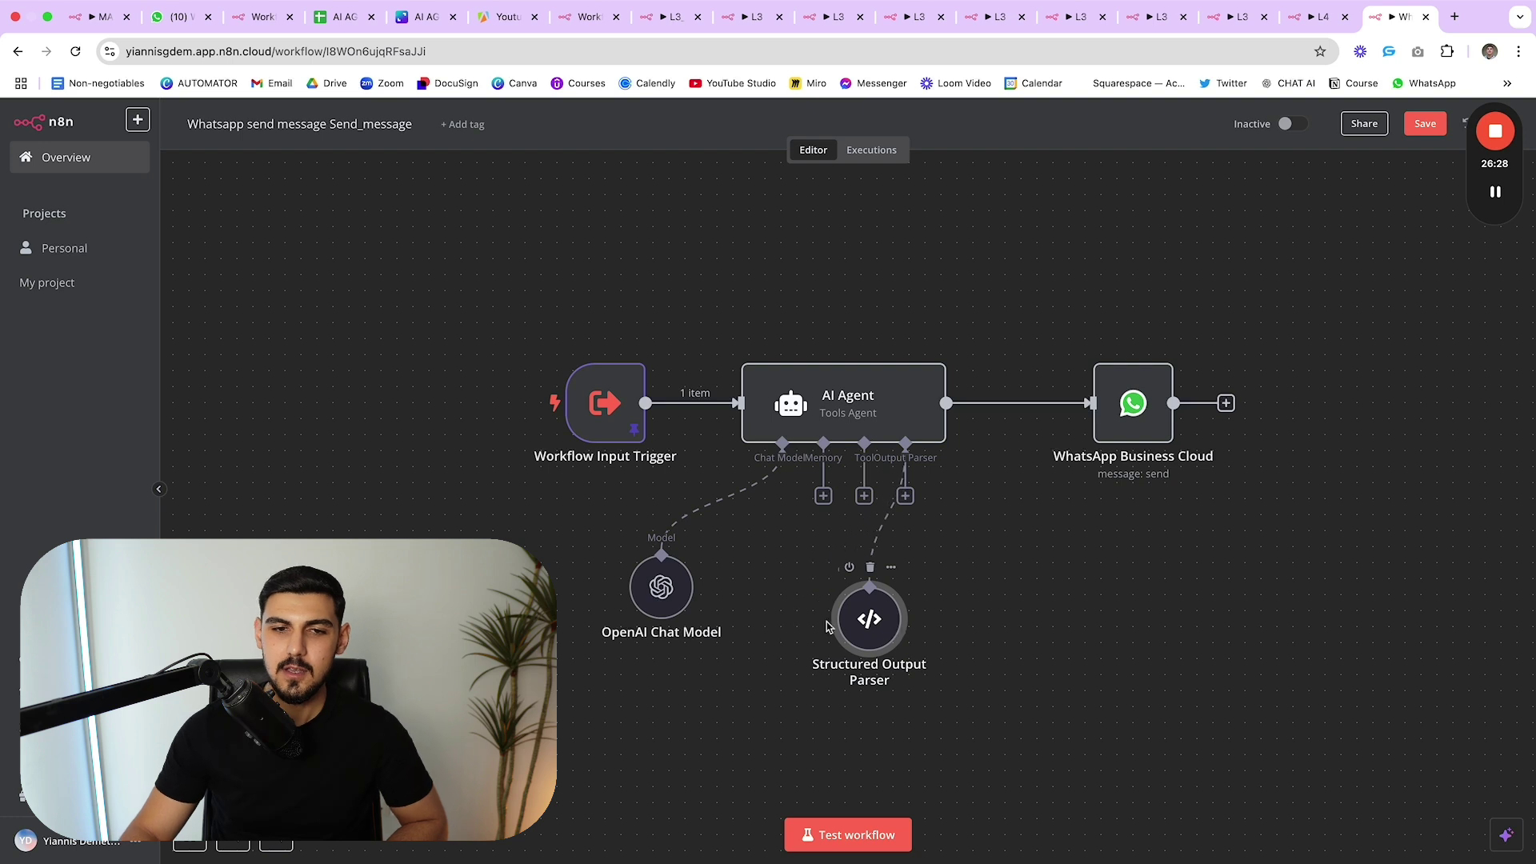
pyautogui.moveTo(668, 600); pyautogui.dragTo(716, 615)
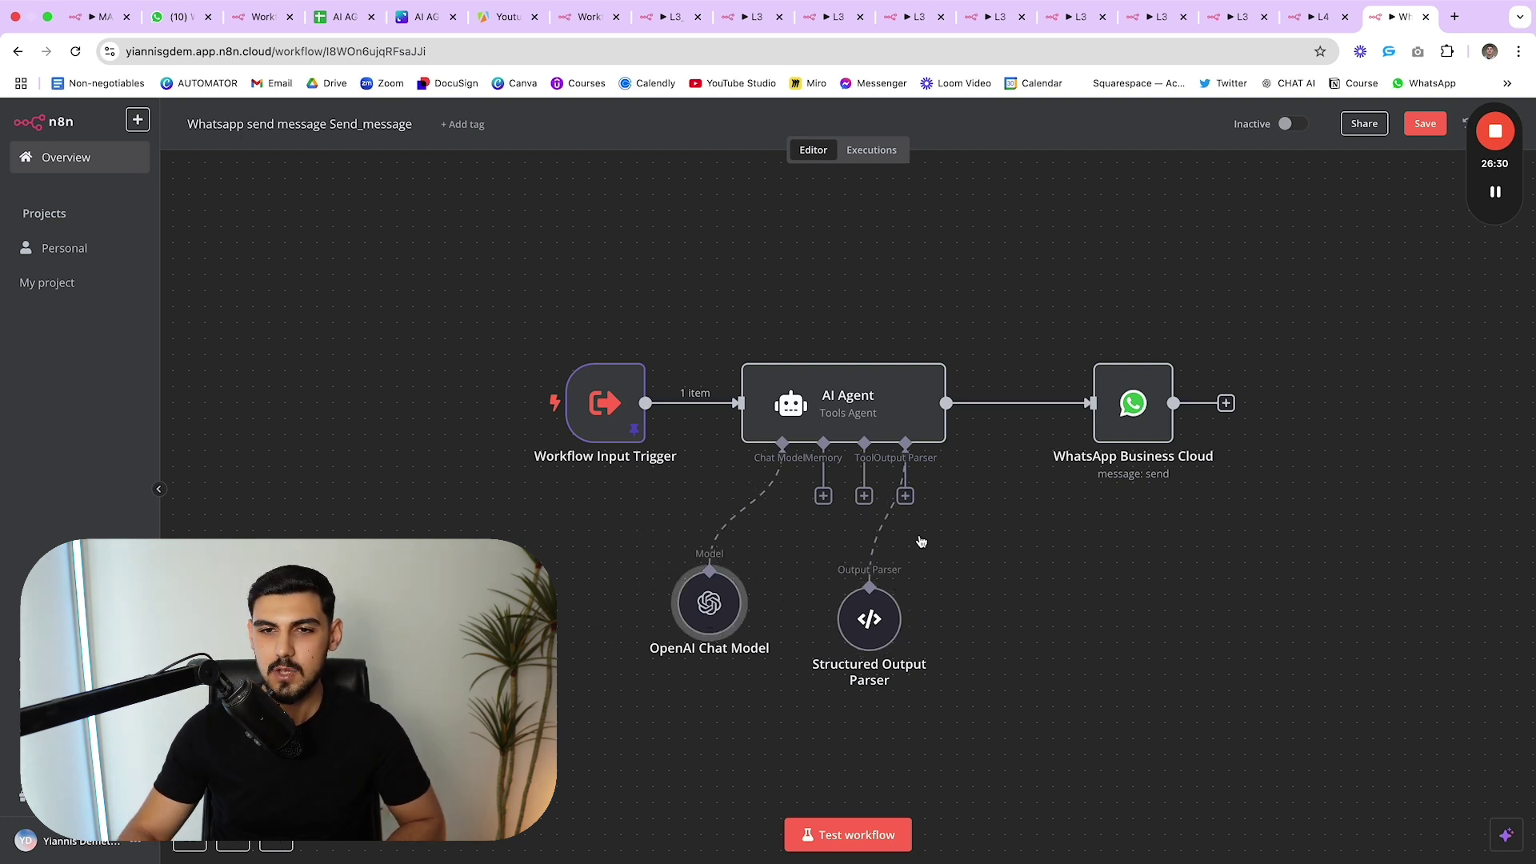
pyautogui.click(869, 617)
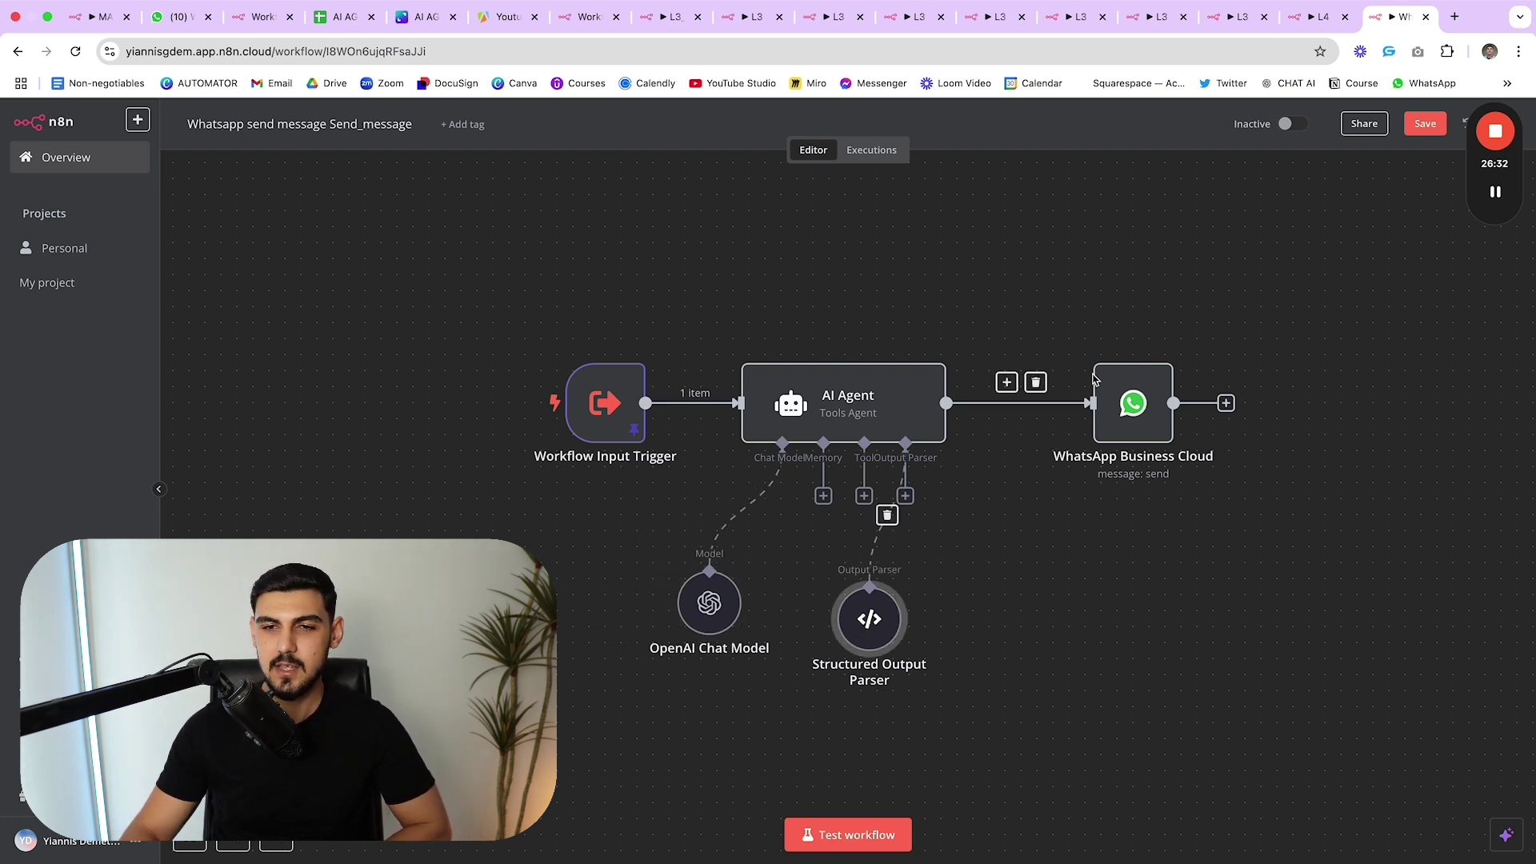
pyautogui.moveTo(1107, 400)
pyautogui.mouseDown()
pyautogui.moveTo(1122, 417)
pyautogui.moveTo(1105, 396)
pyautogui.mouseUp()
# - Examine the Structured Output Parser's JSON example and the WhatsApp Business Cloud node's recipient and text body parameters
pyautogui.doubleClick(892, 629)
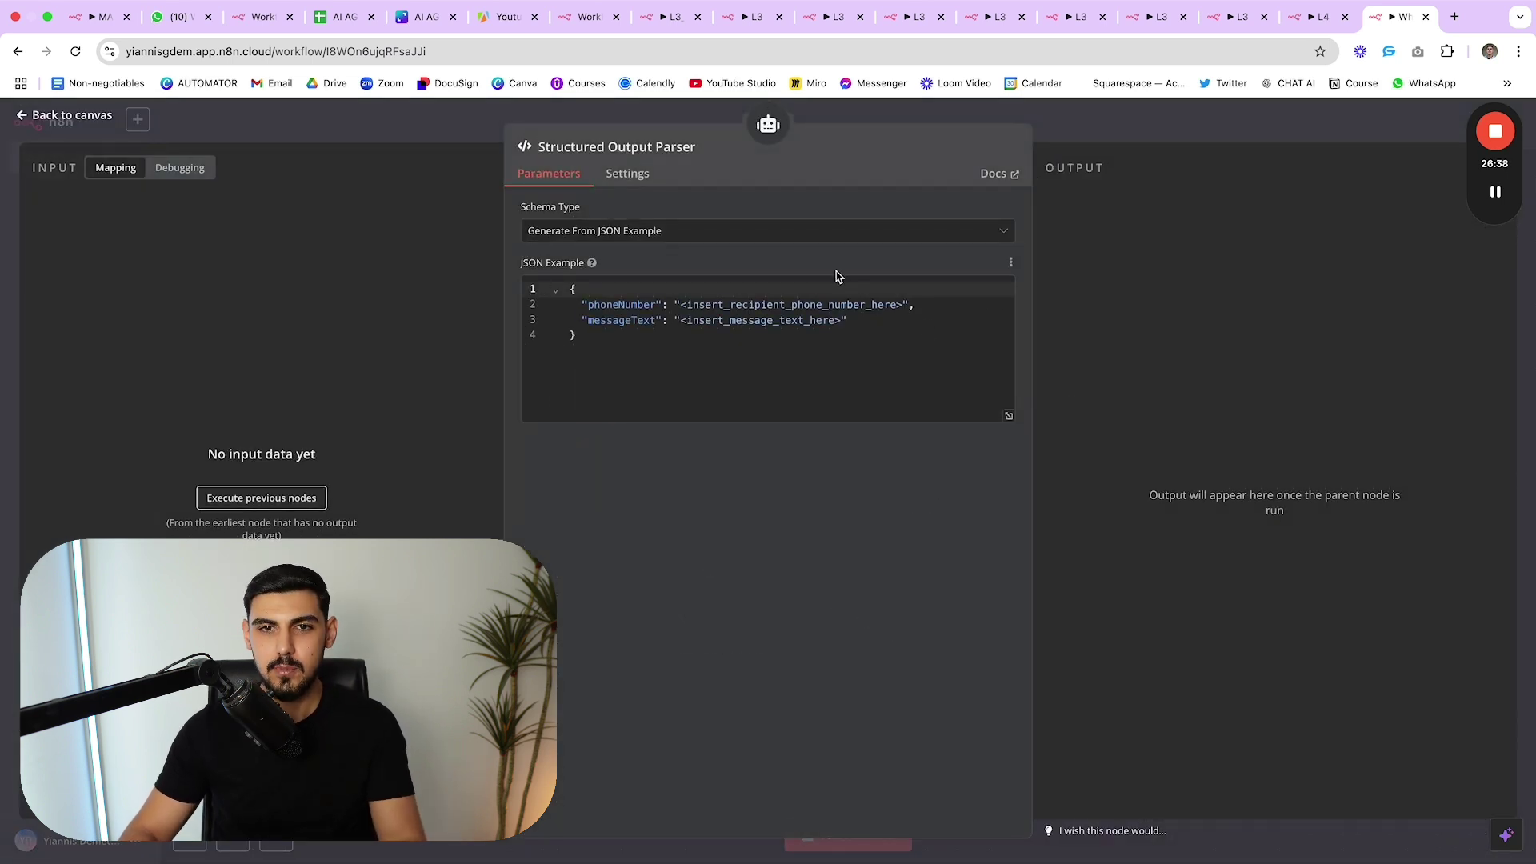
pyautogui.press('Escape')
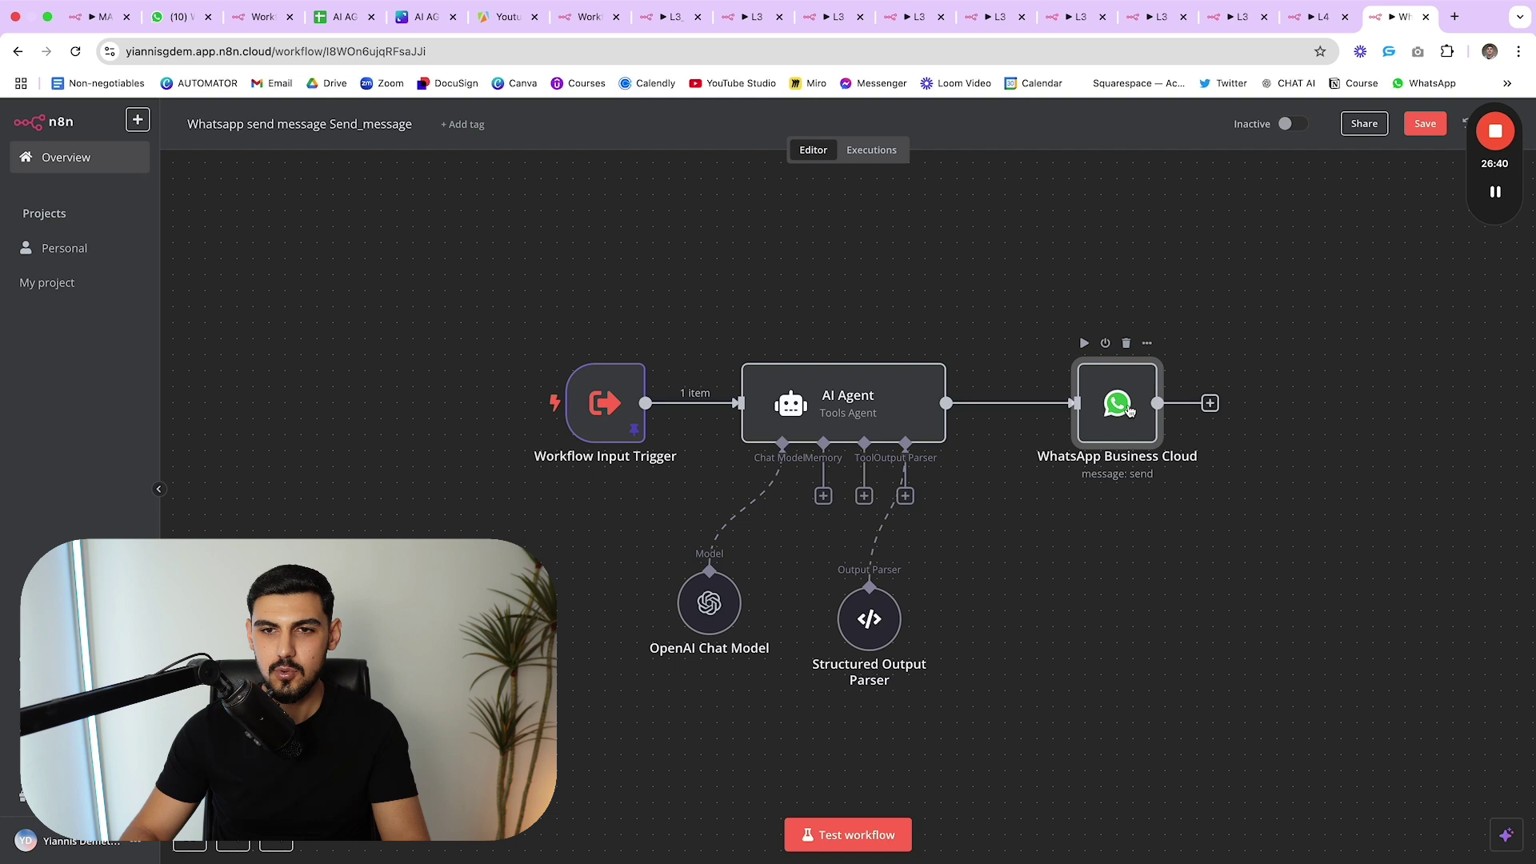
pyautogui.doubleClick(1128, 410)
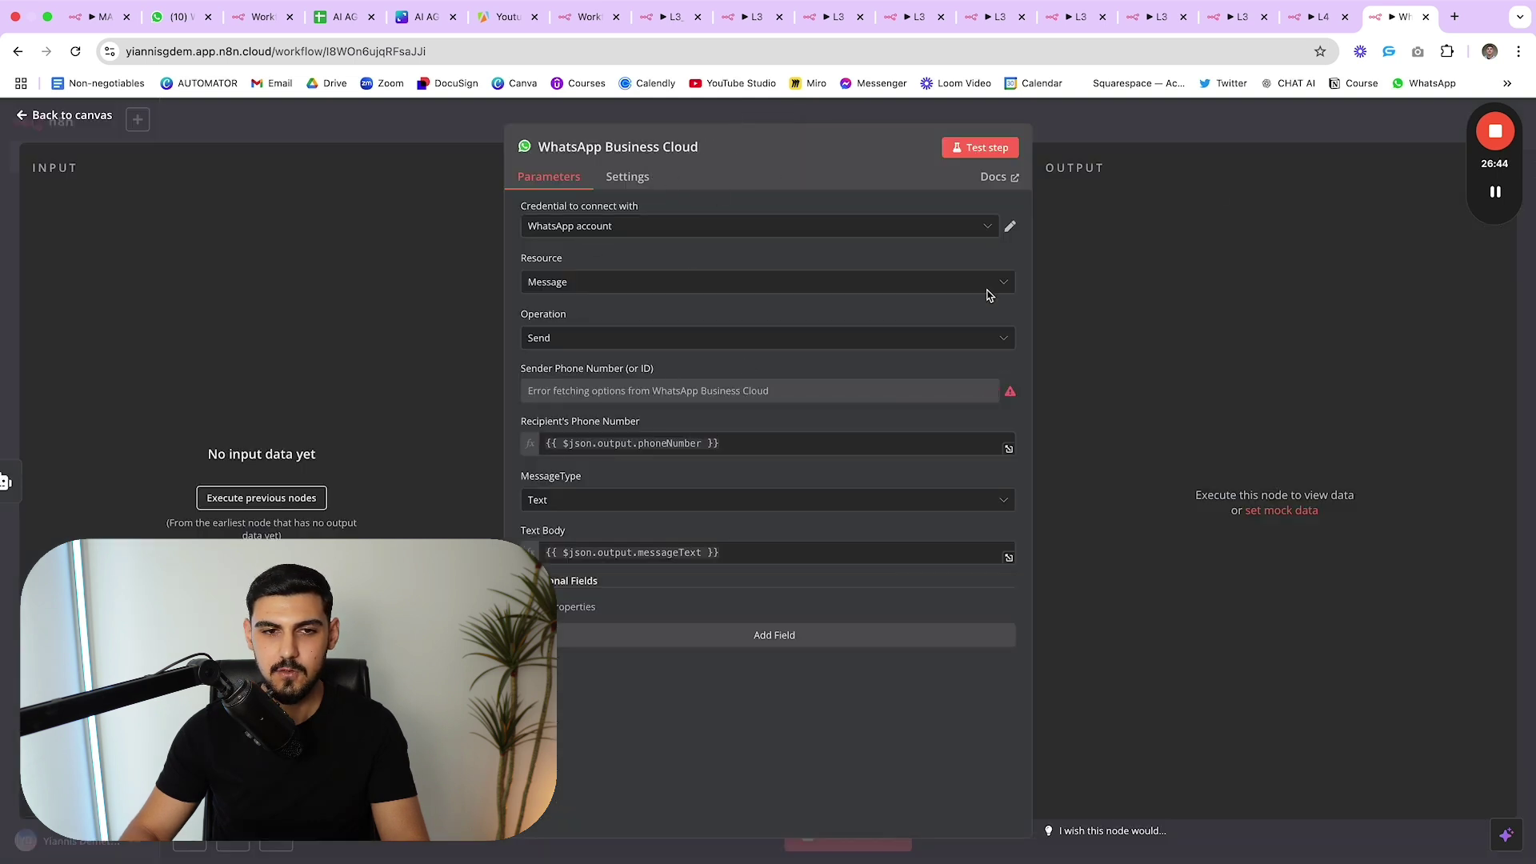
pyautogui.press('Escape')
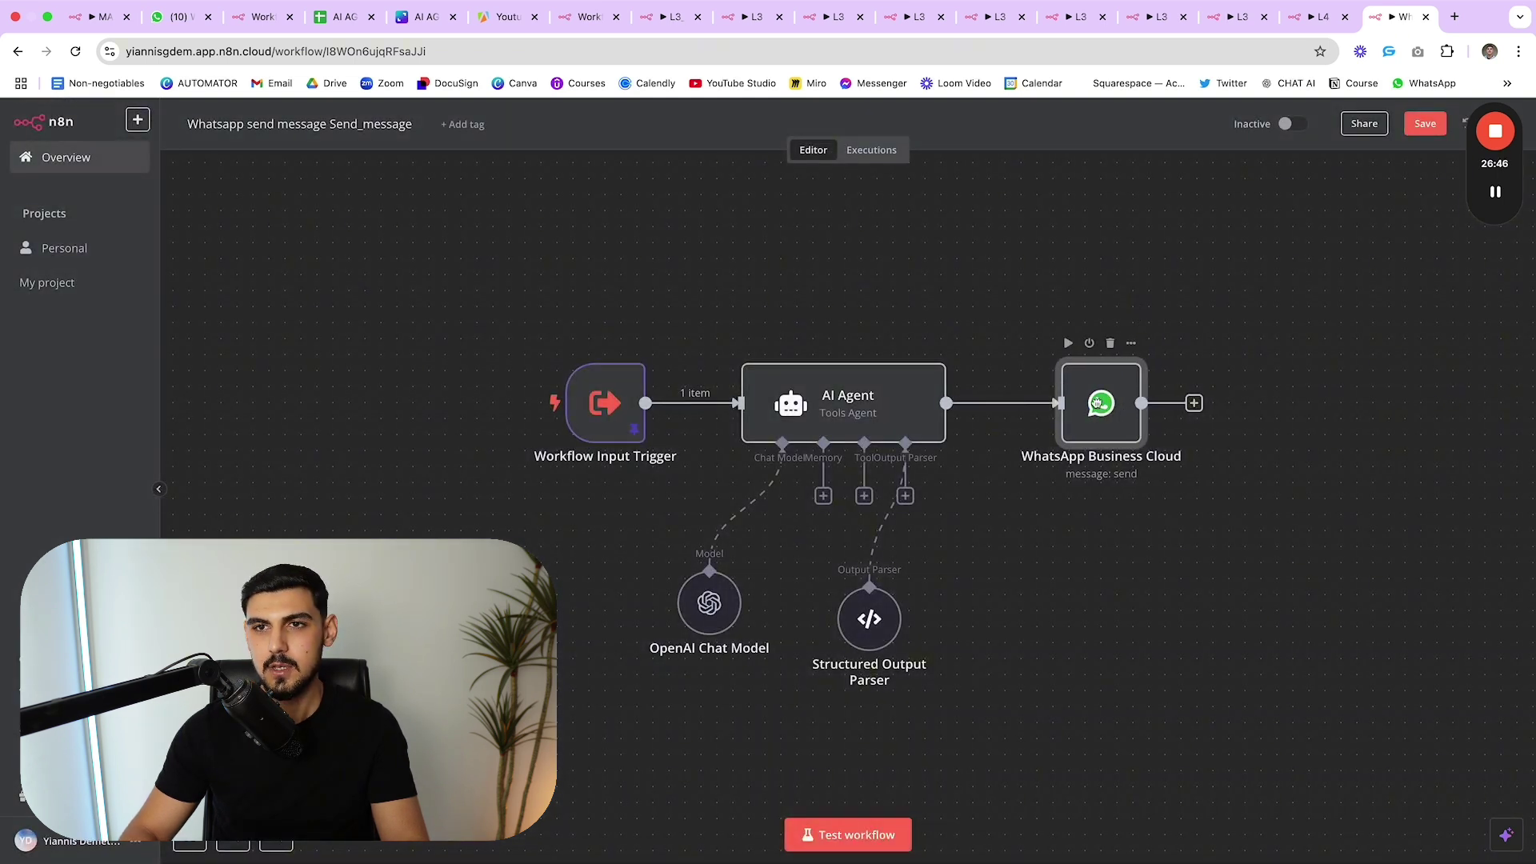
pyautogui.scroll(-3, 947, 296)
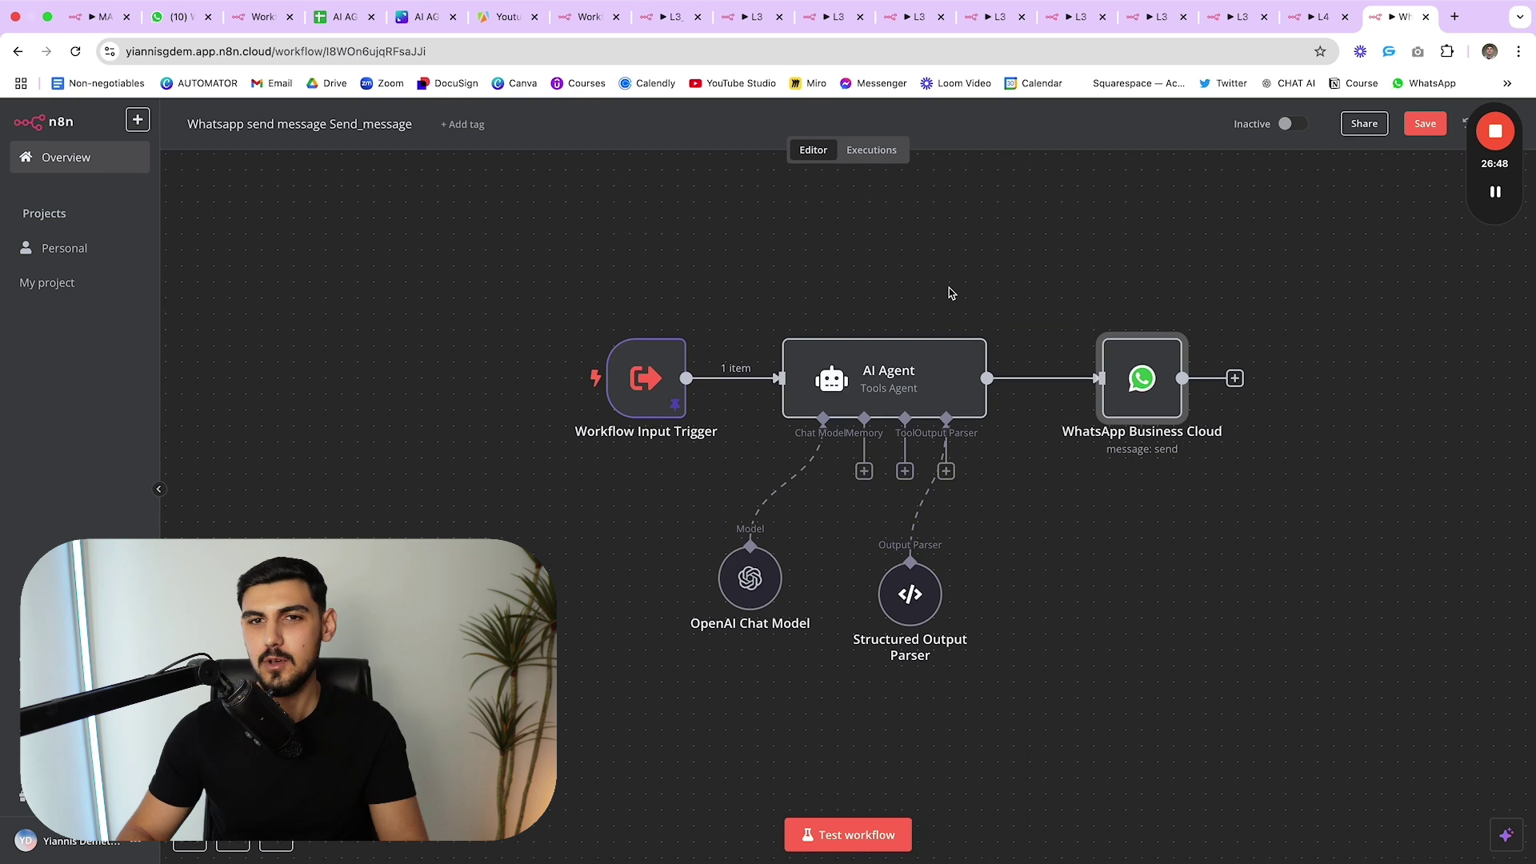